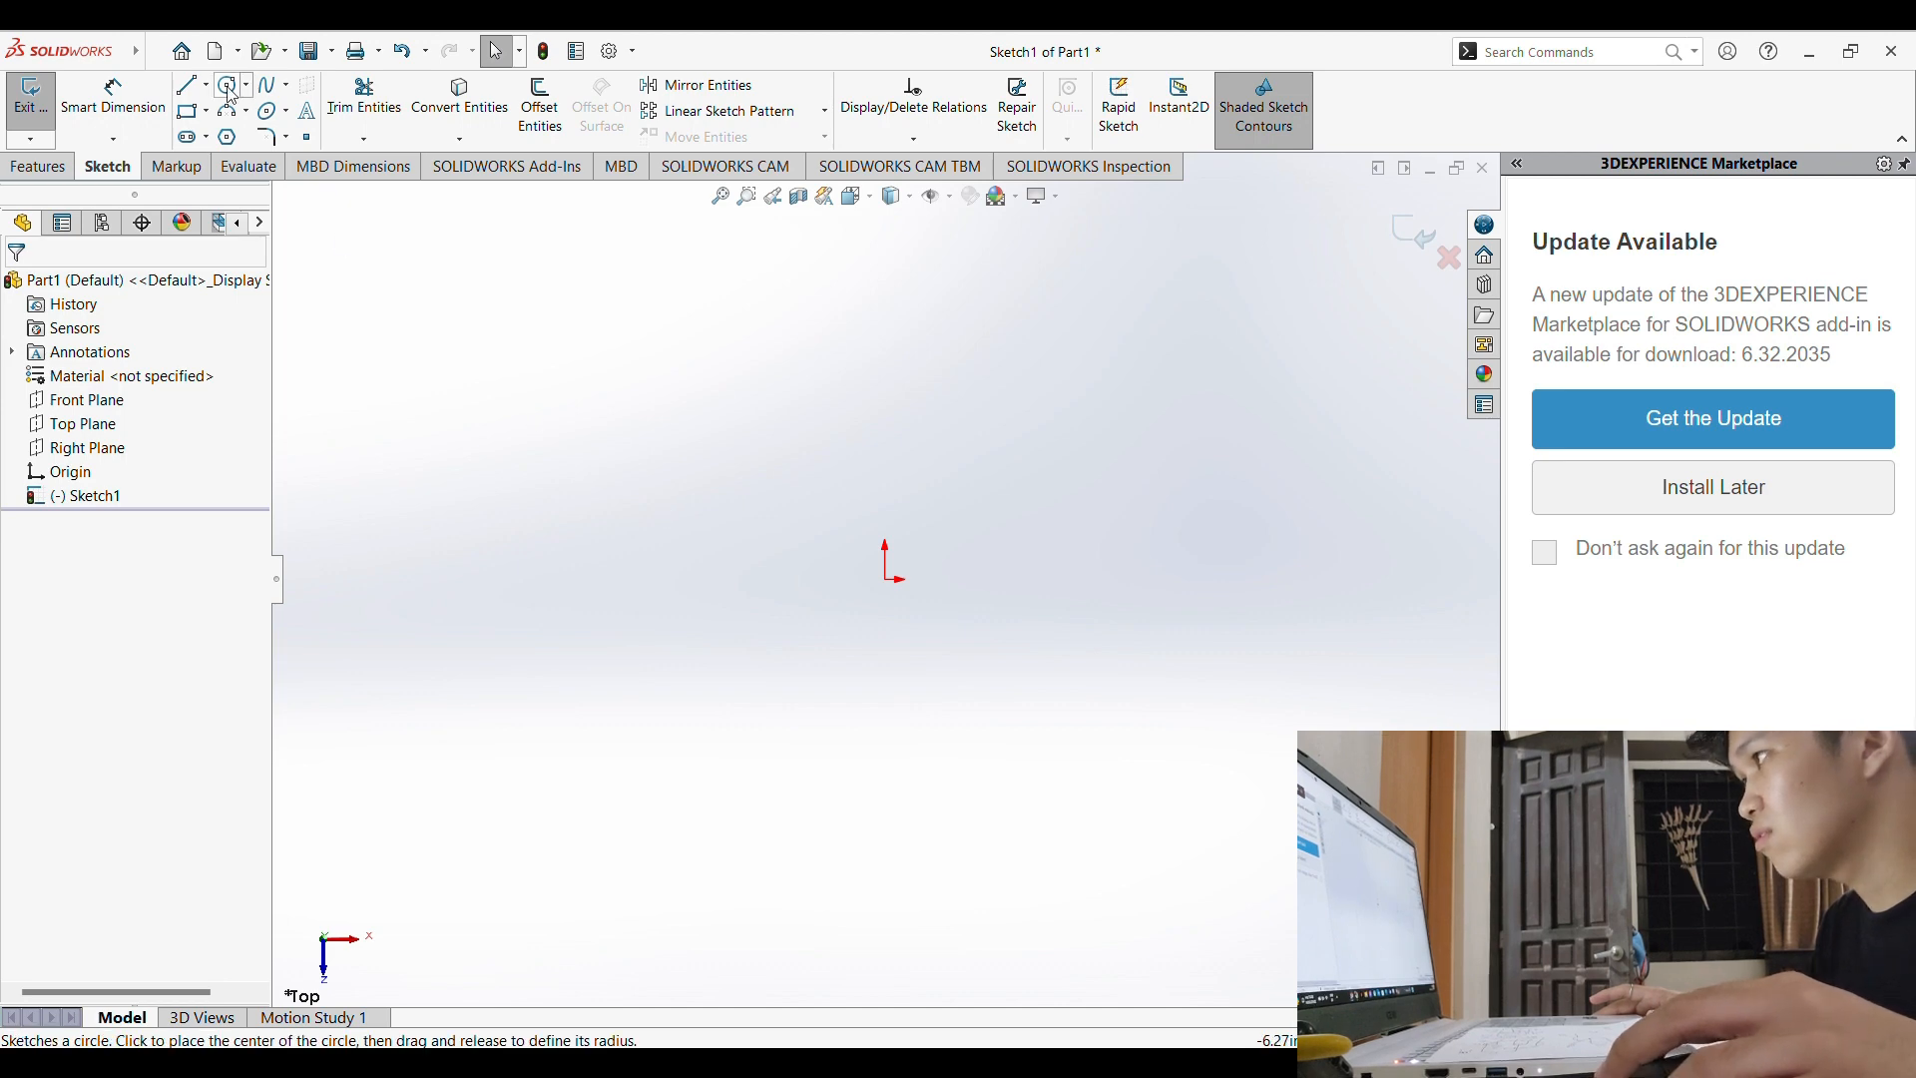
{"action": "left_click", "coordinate": [95, 425]}
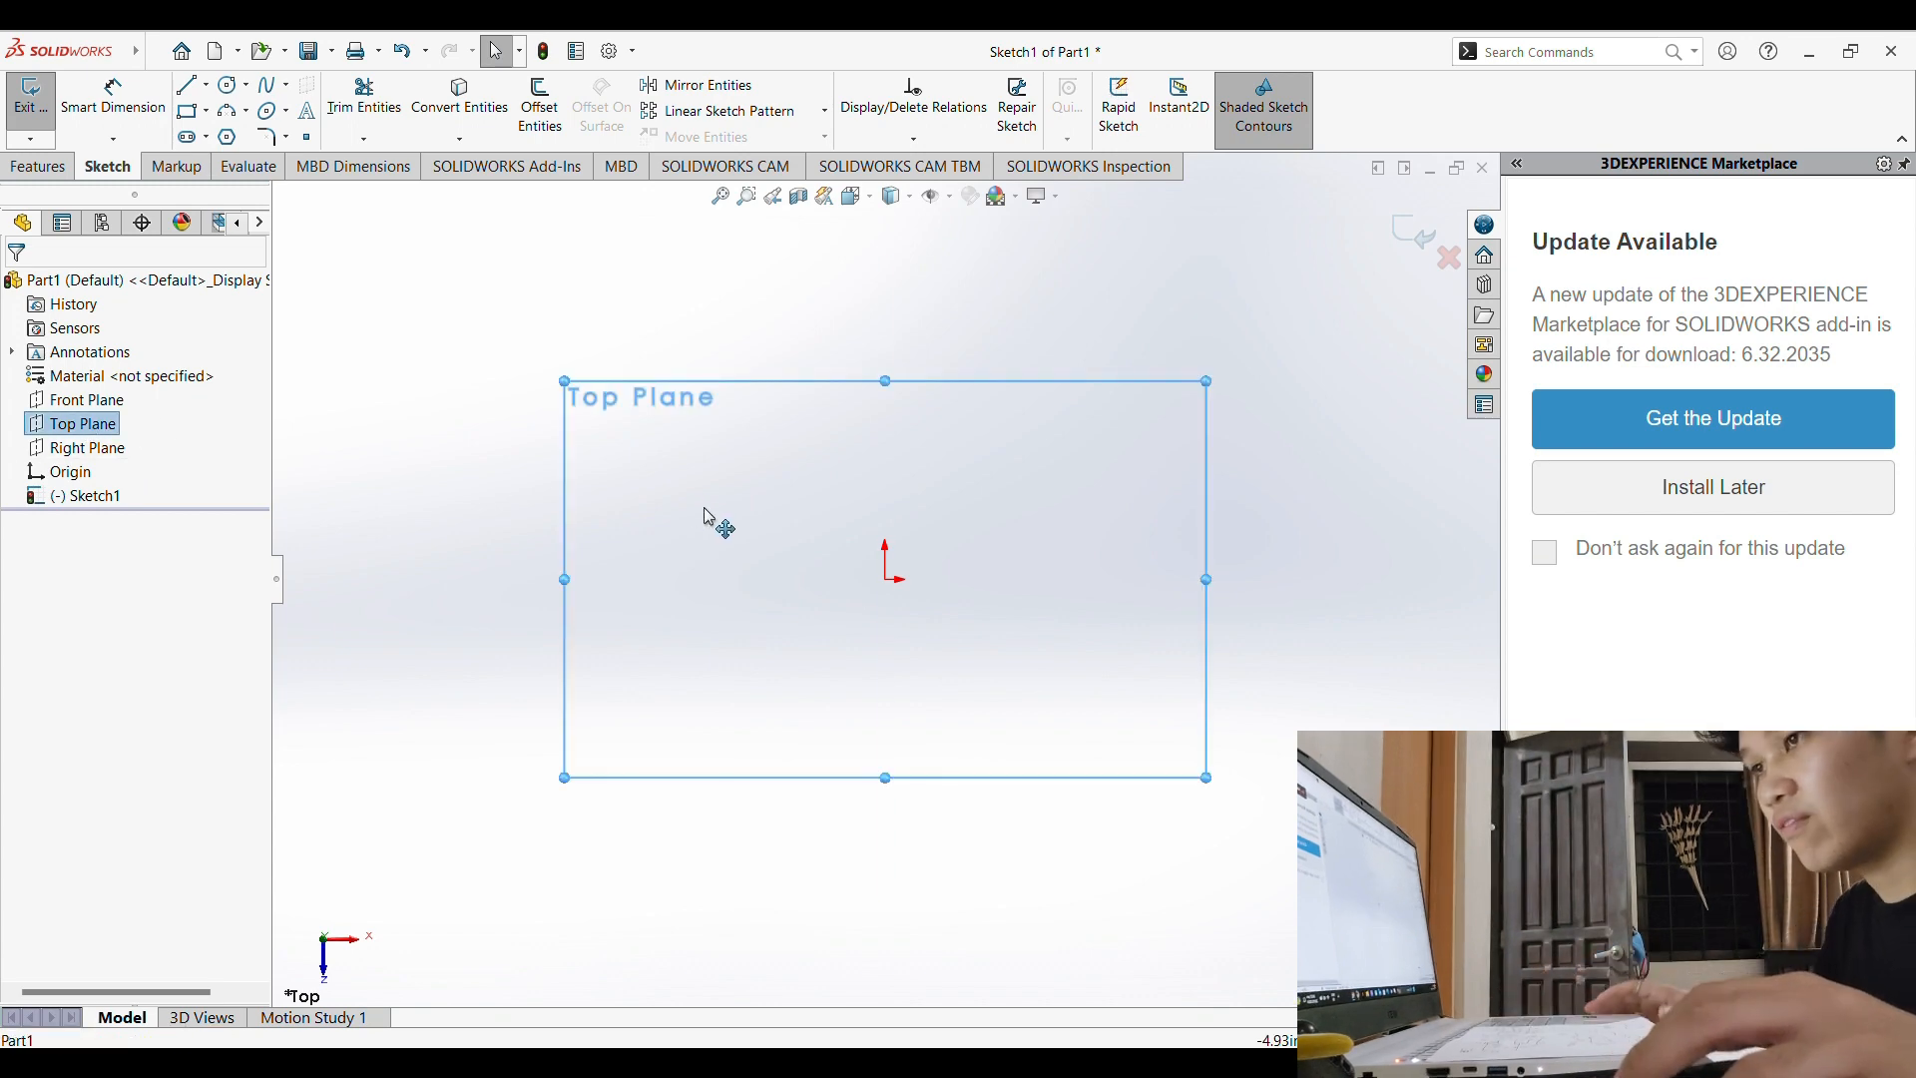
{"action": "left_click", "coordinate": [883, 581]}
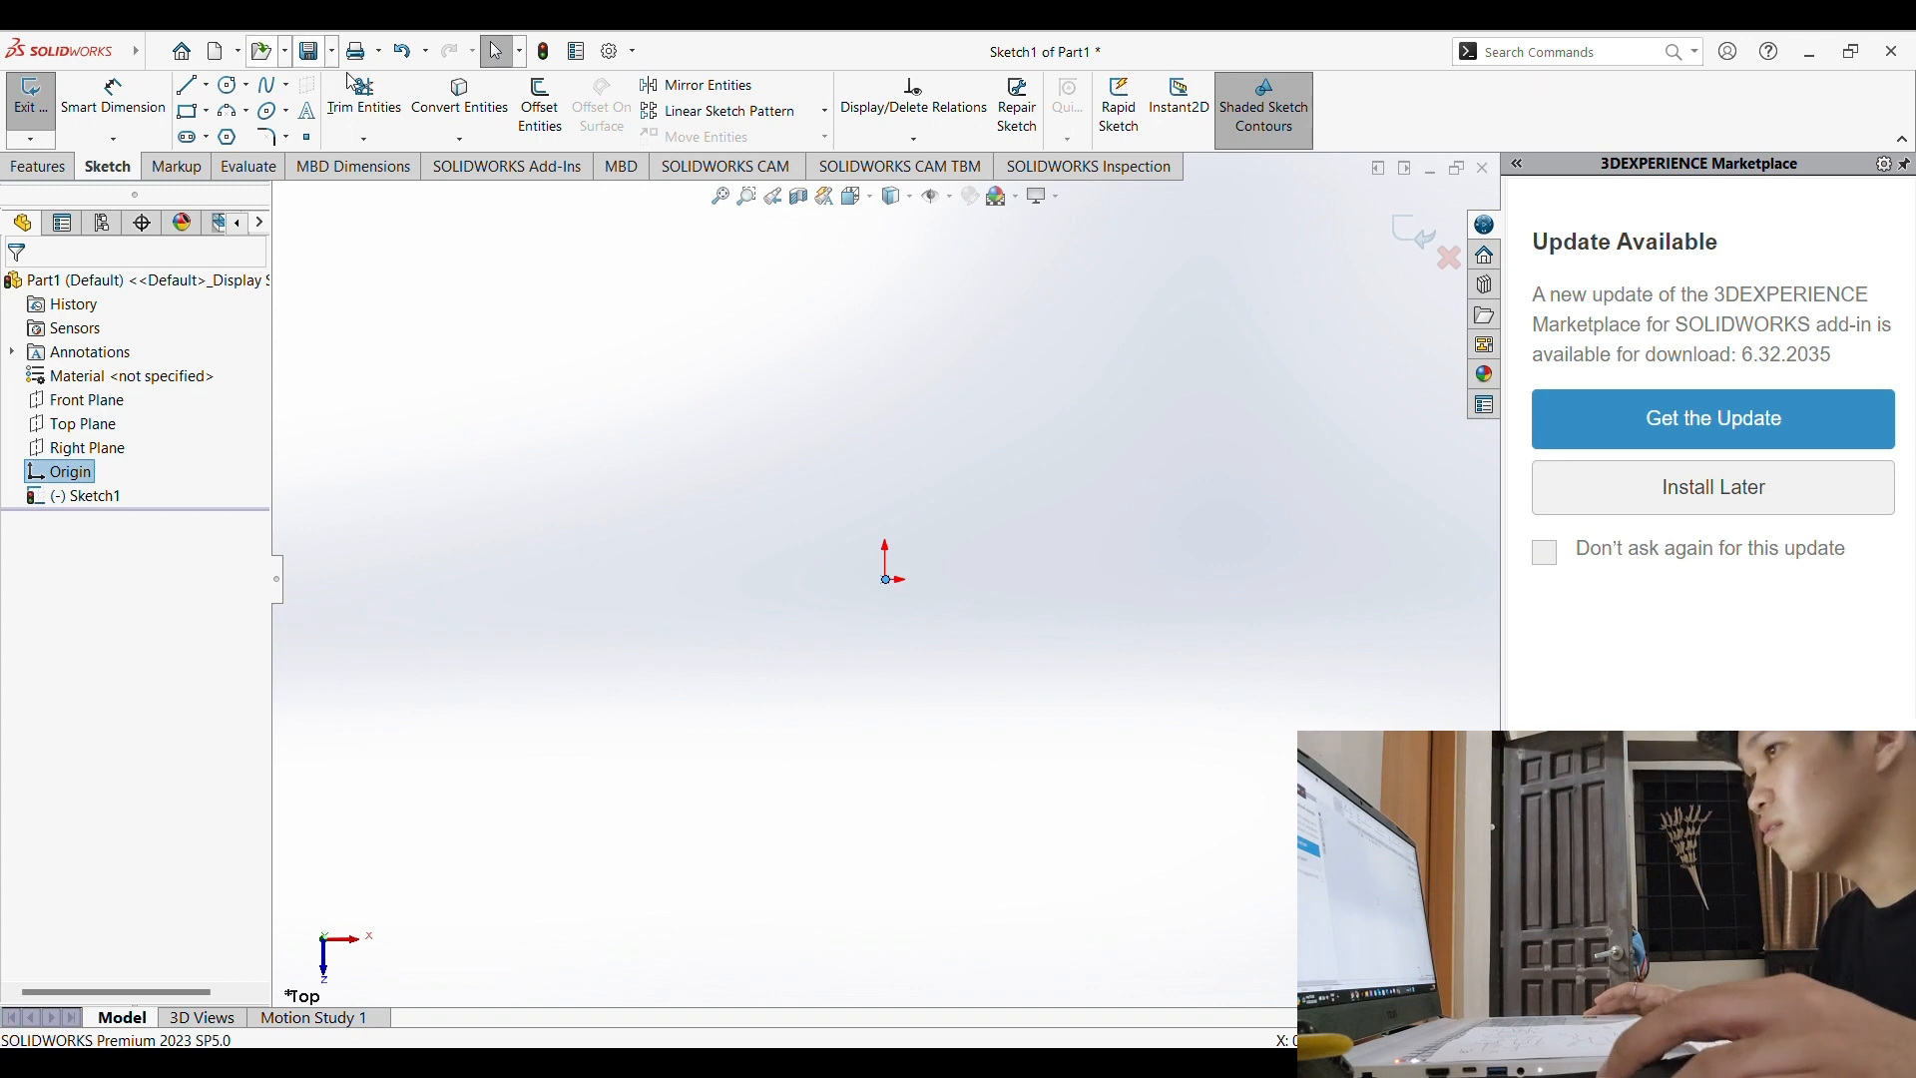
{"action": "left_click", "coordinate": [228, 87]}
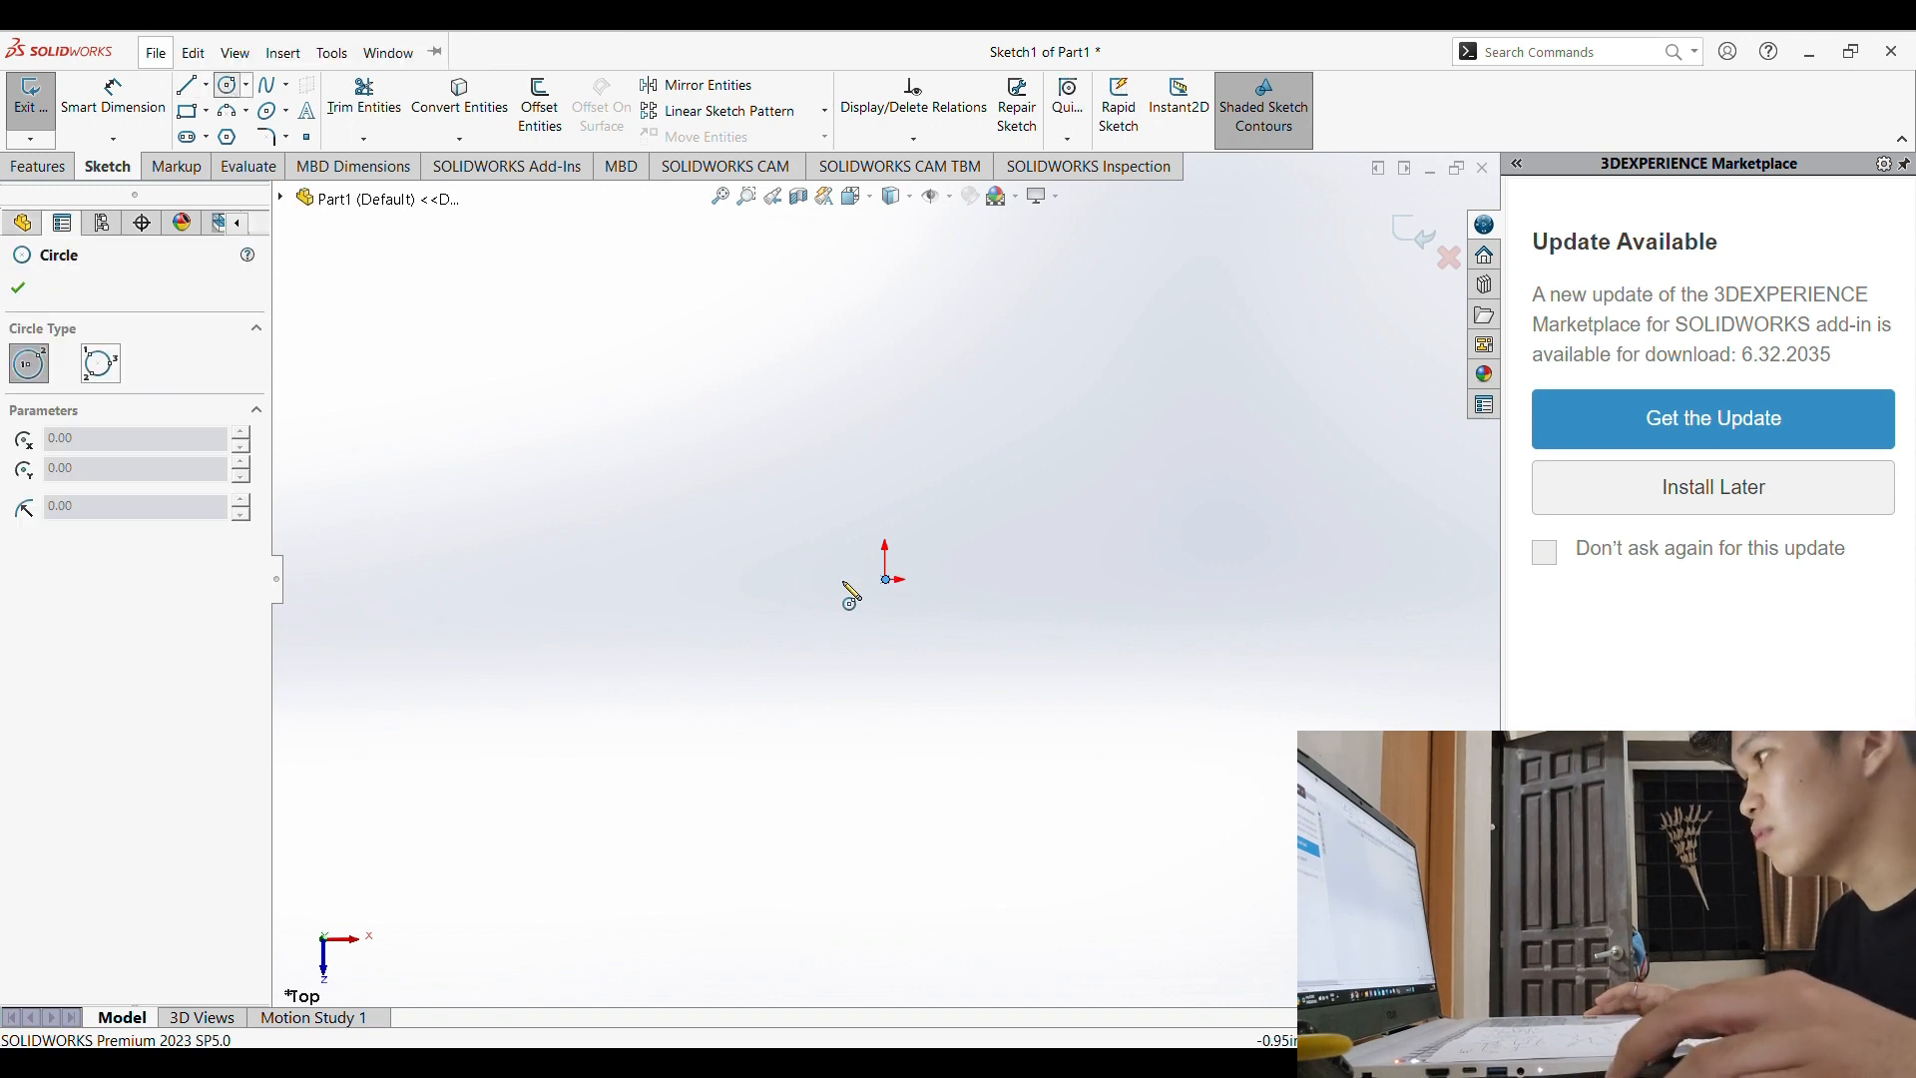
{"action": "left_click", "coordinate": [887, 580]}
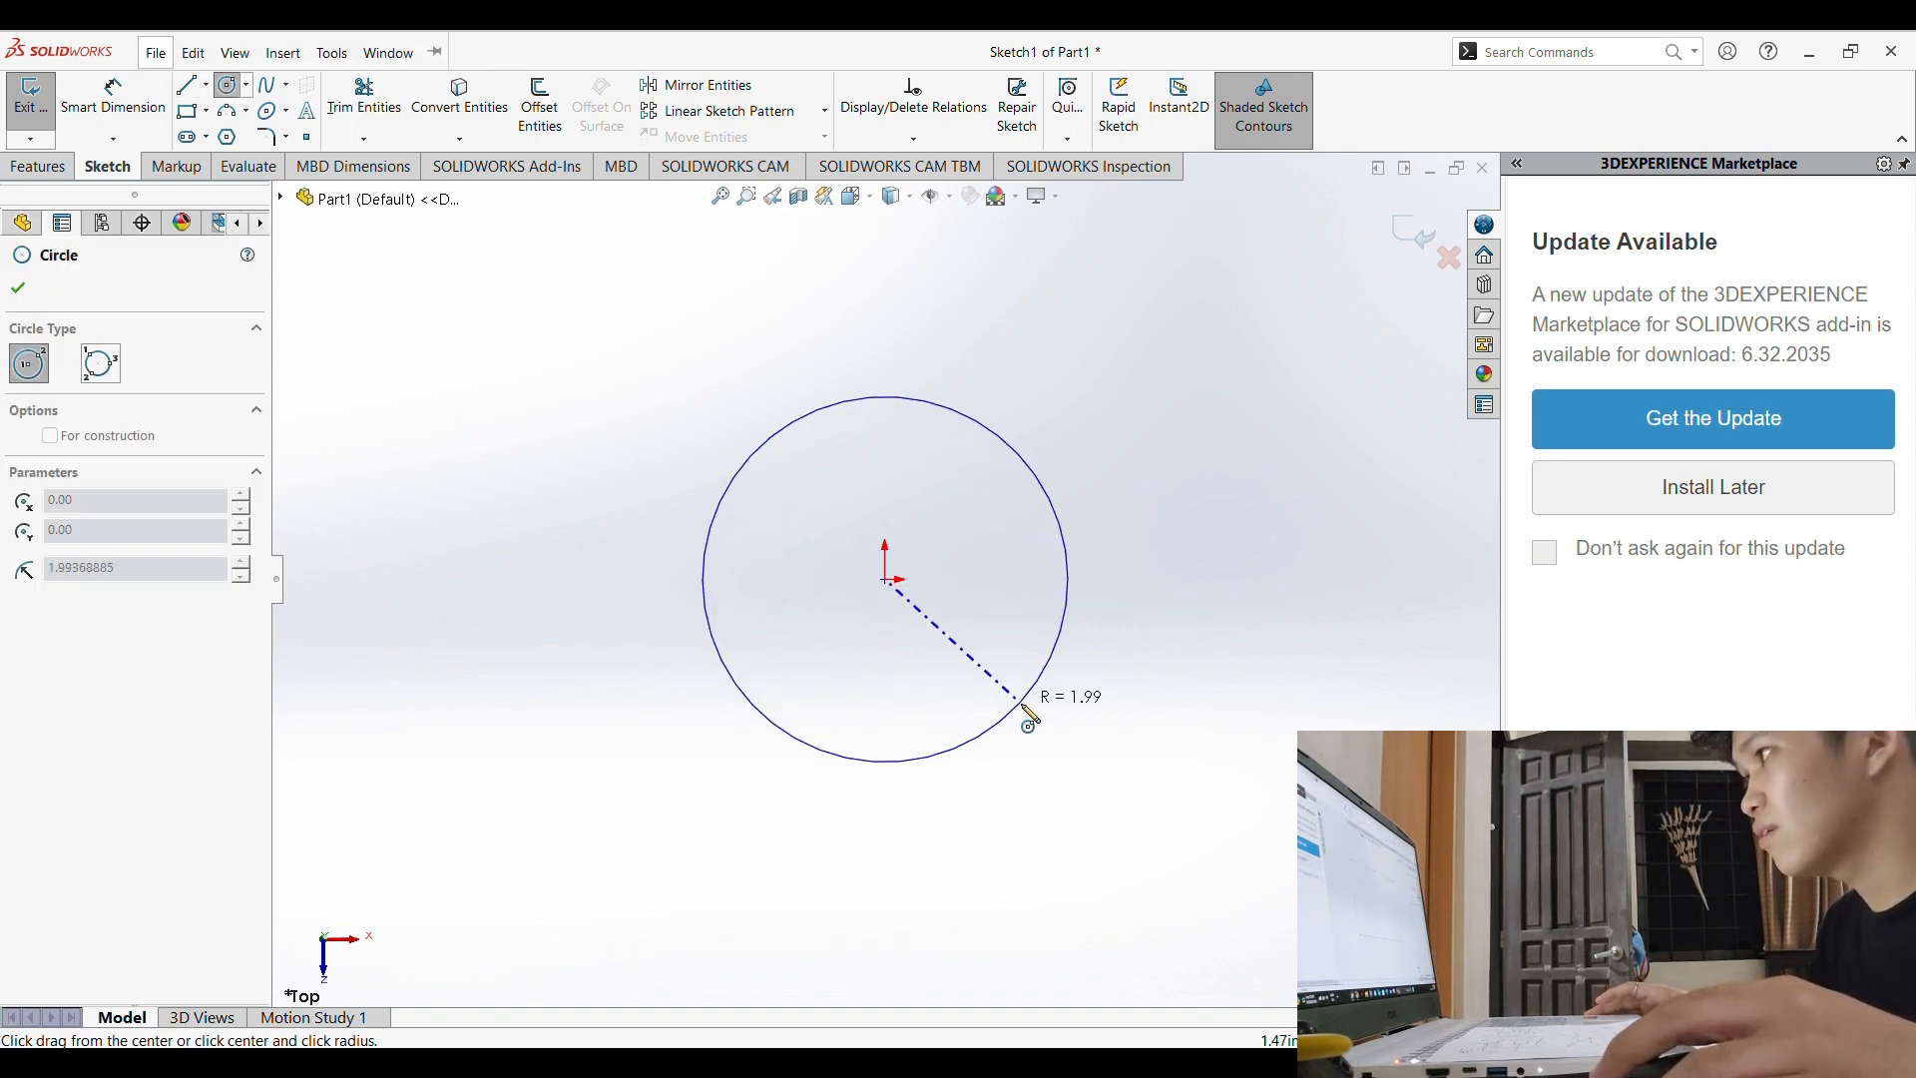
{"action": "key", "text": "Escape"}
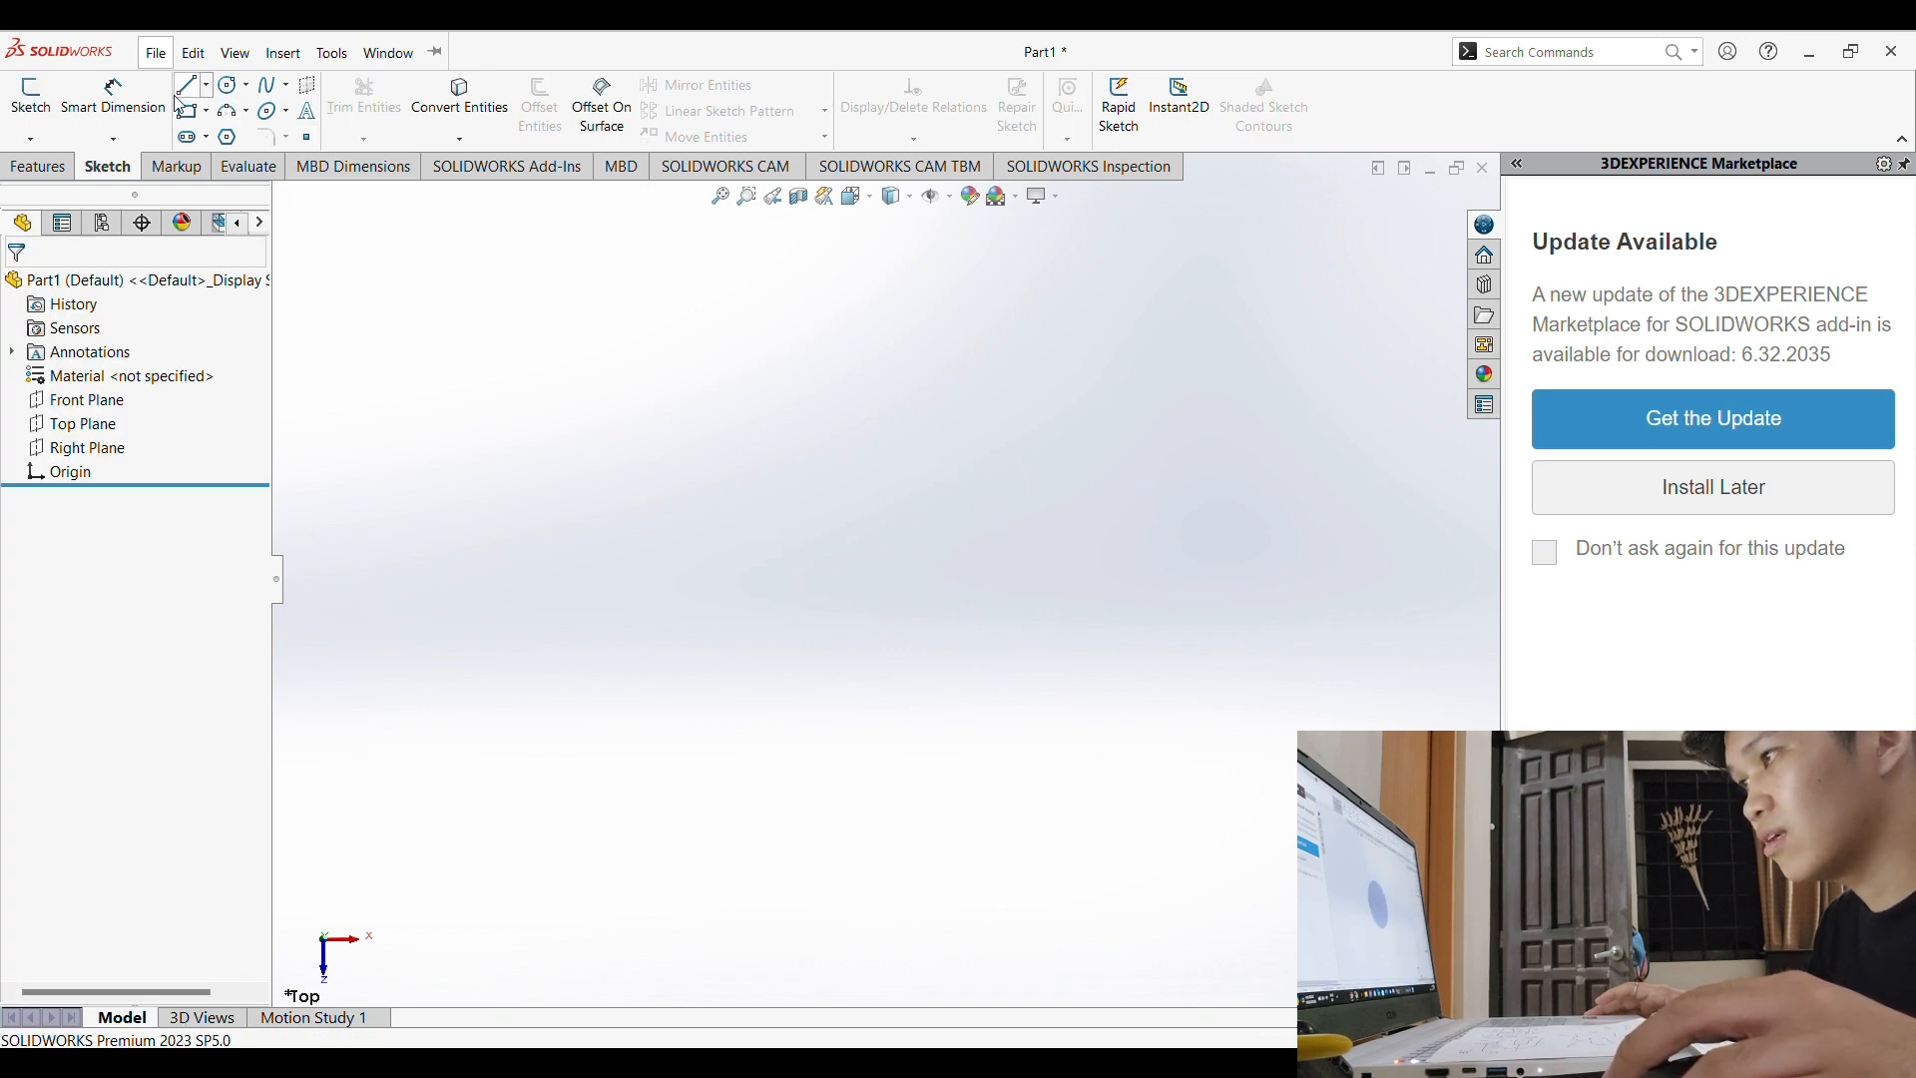
Step: Sketch two concentric circles centred on the origin on the Top Plane, with radii of about 38 mm and 18 mm
{"action": "left_click", "coordinate": [110, 423]}
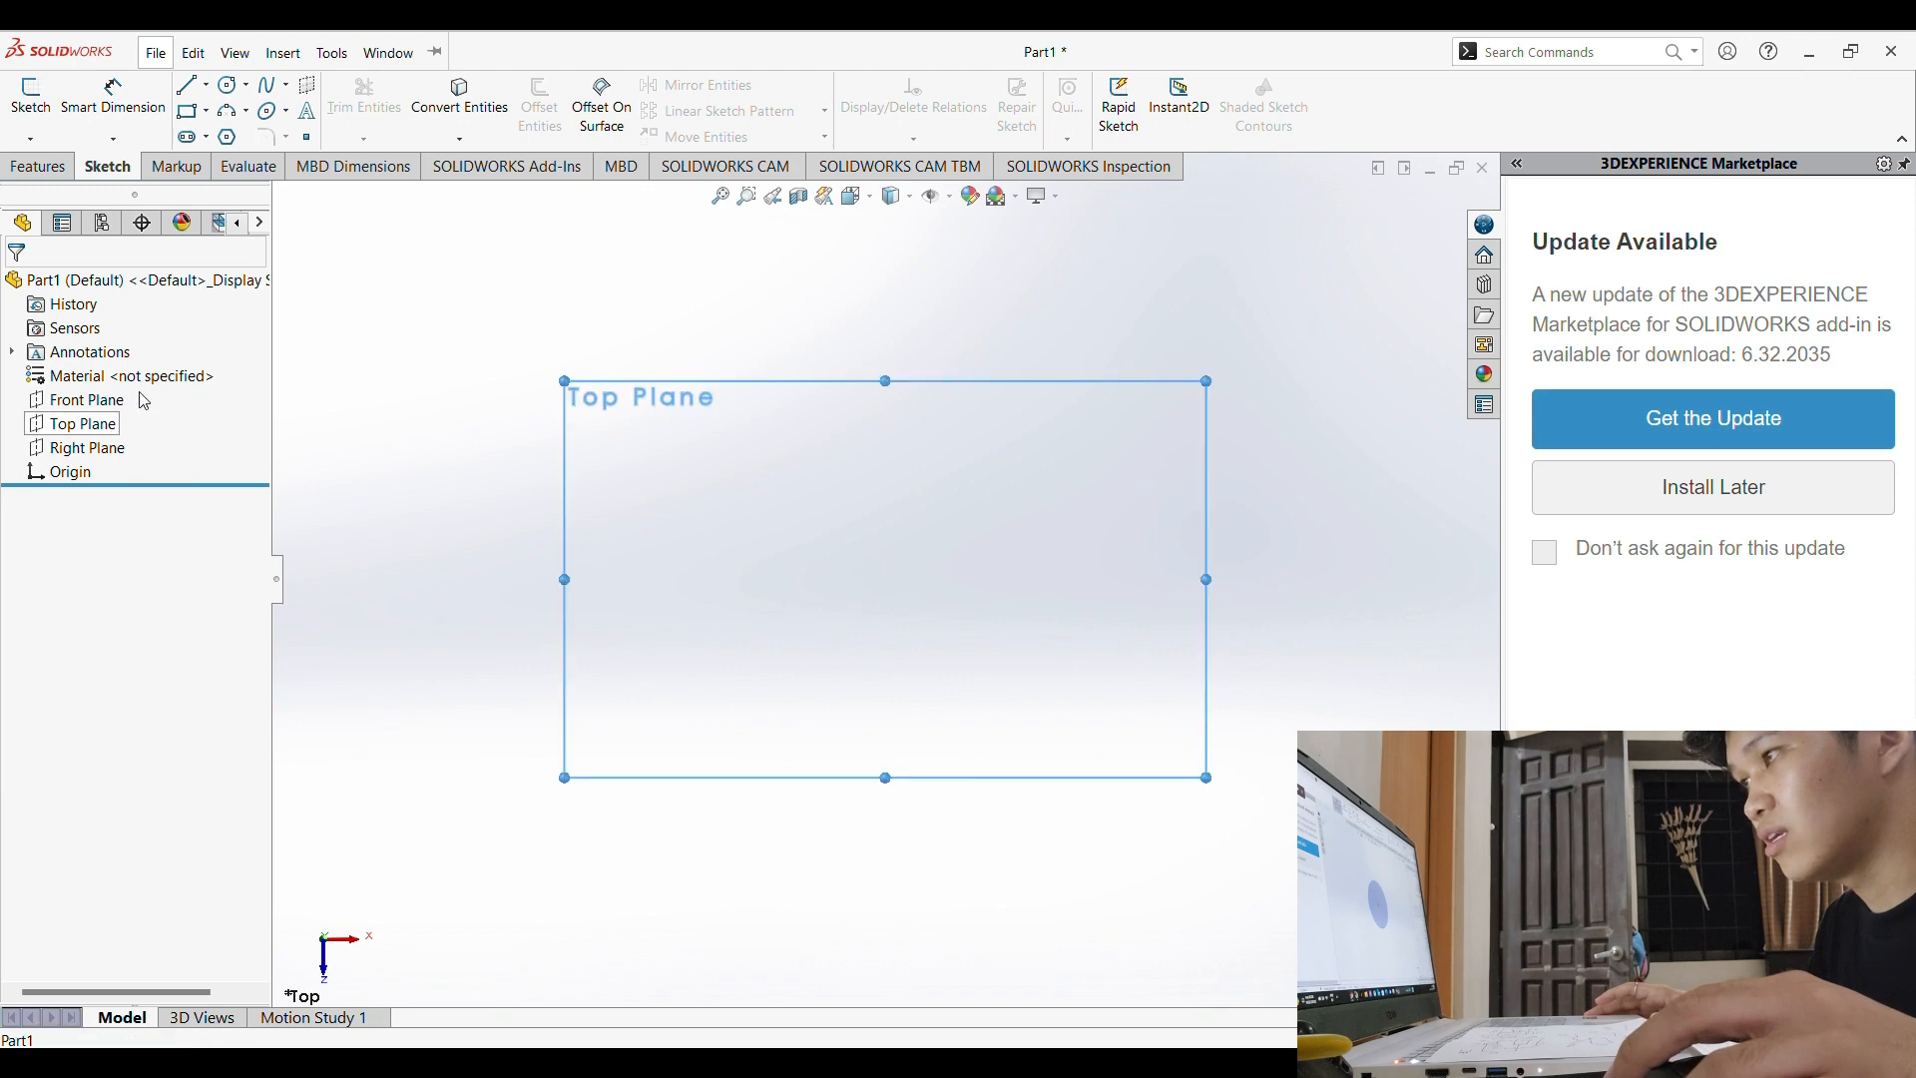
{"action": "left_click", "coordinate": [233, 86]}
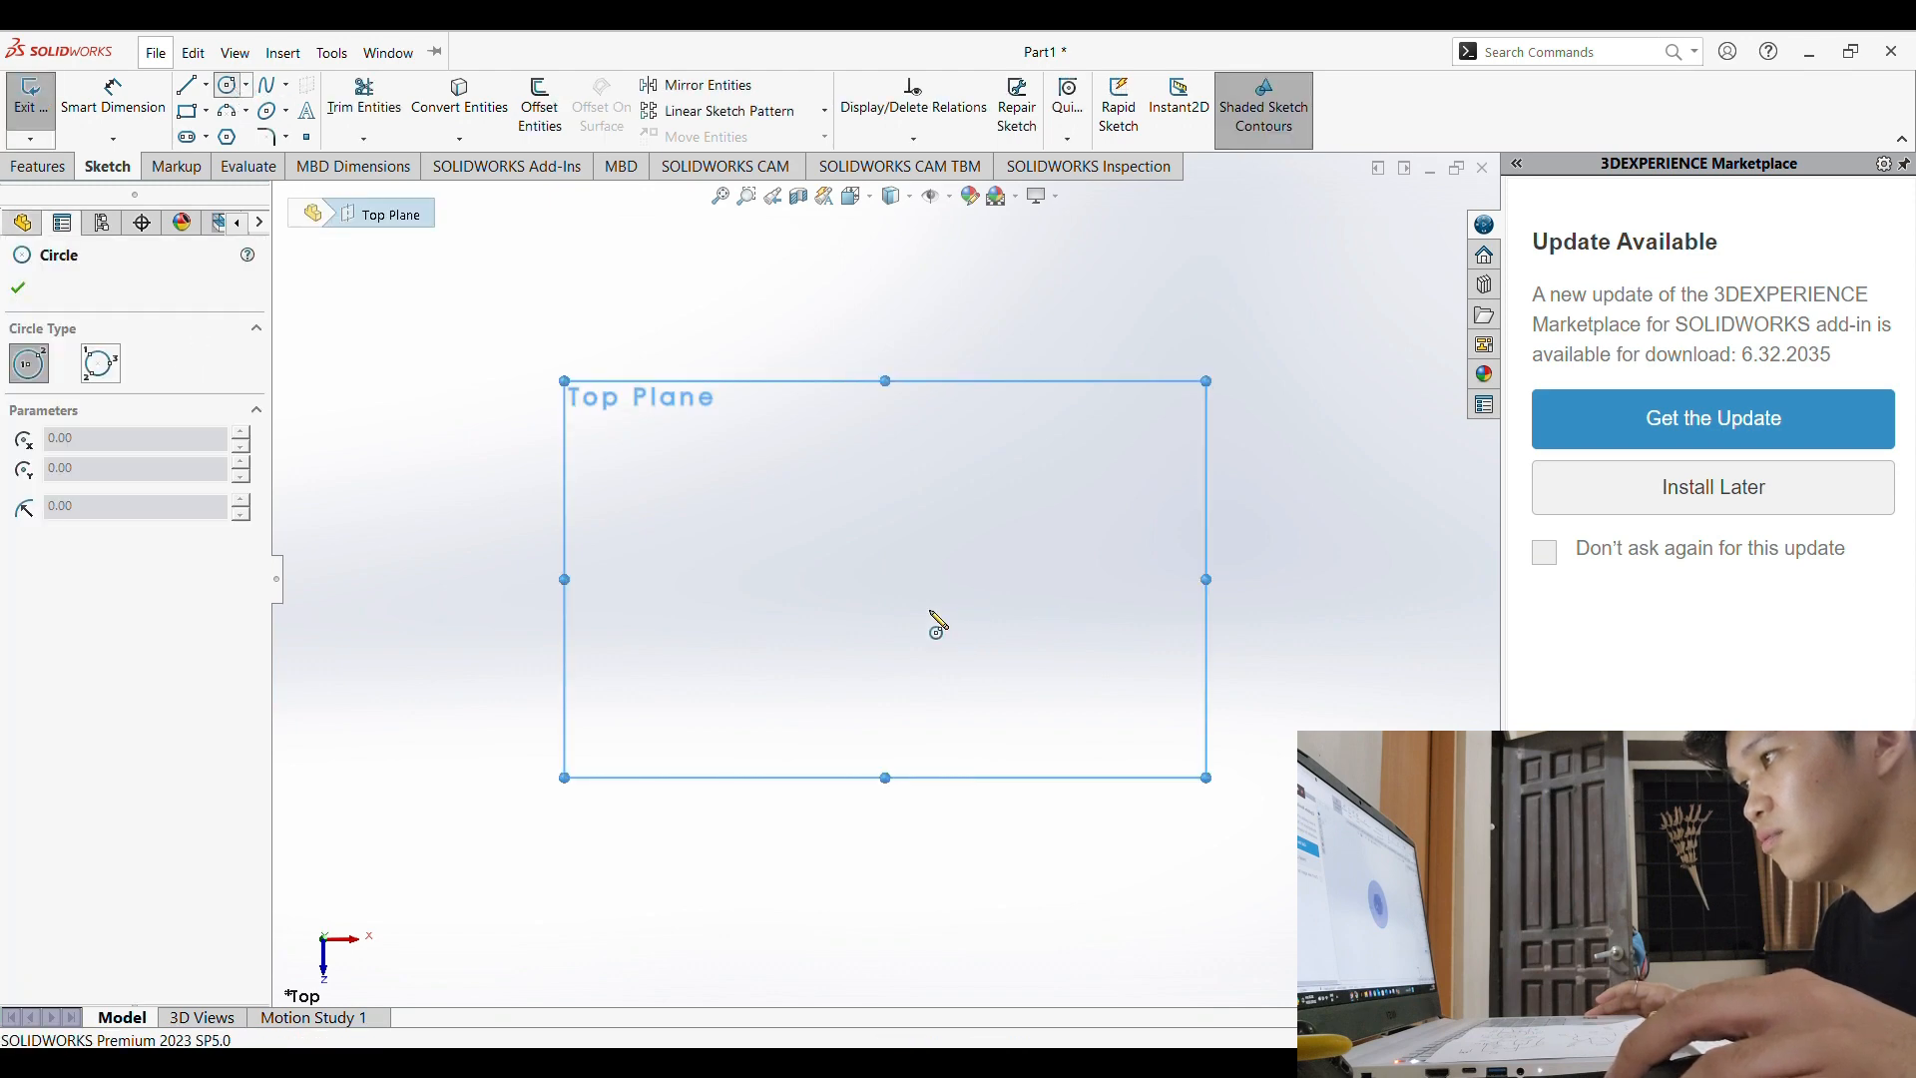
{"action": "left_click", "coordinate": [885, 579]}
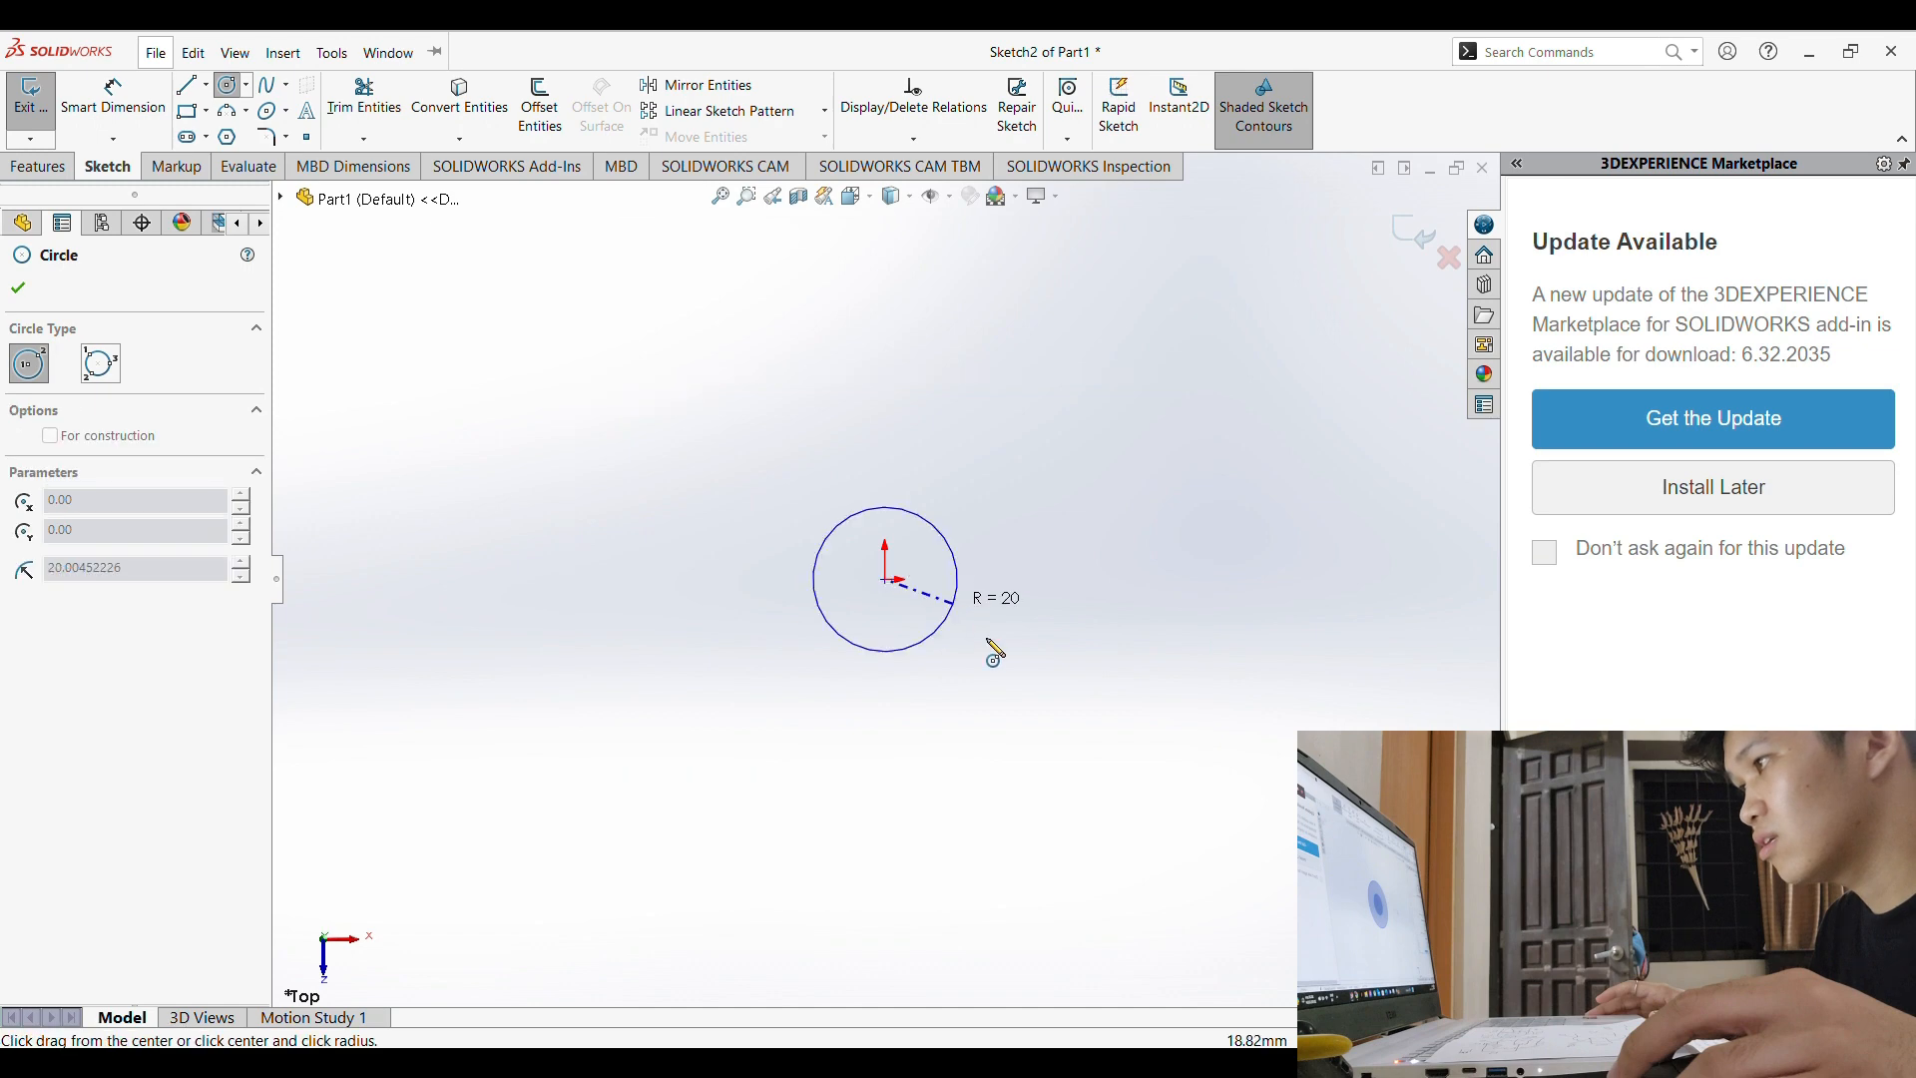
{"action": "left_click", "coordinate": [1008, 670]}
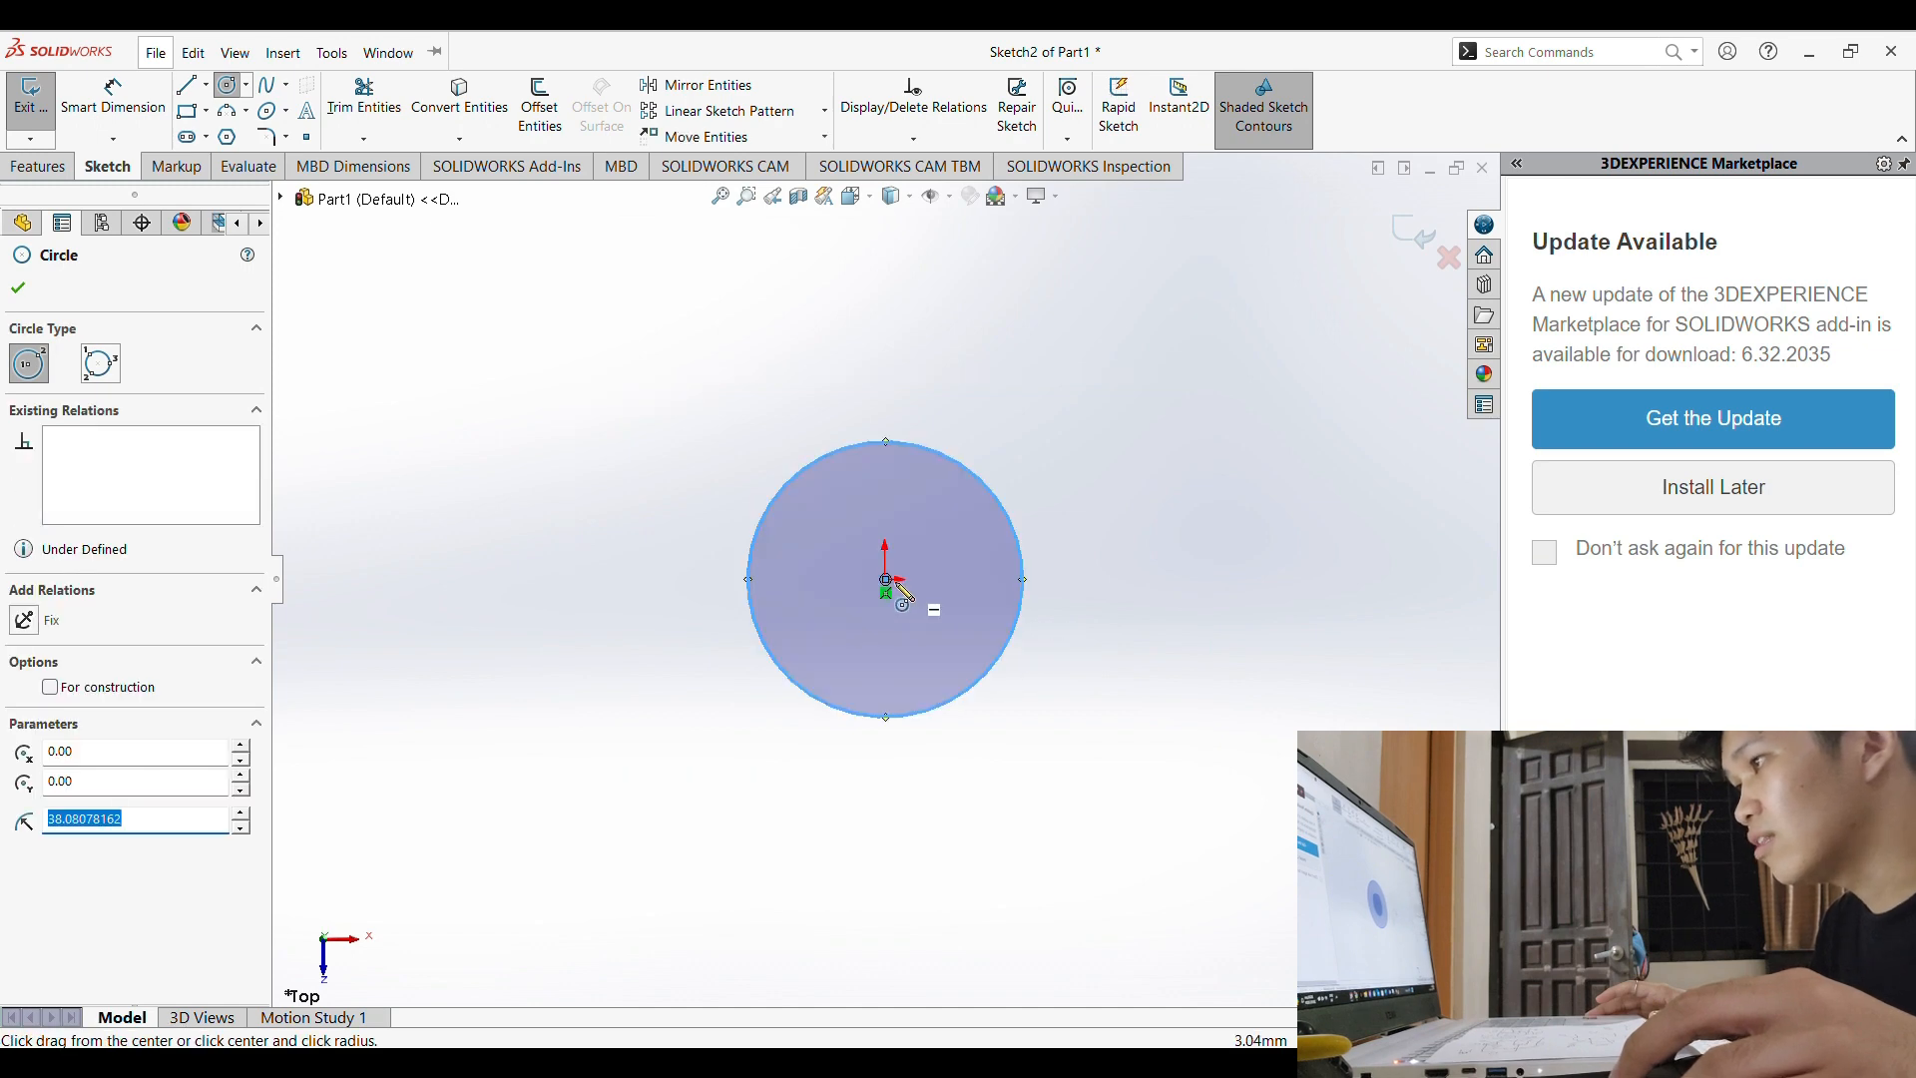
{"action": "left_click", "coordinate": [889, 587]}
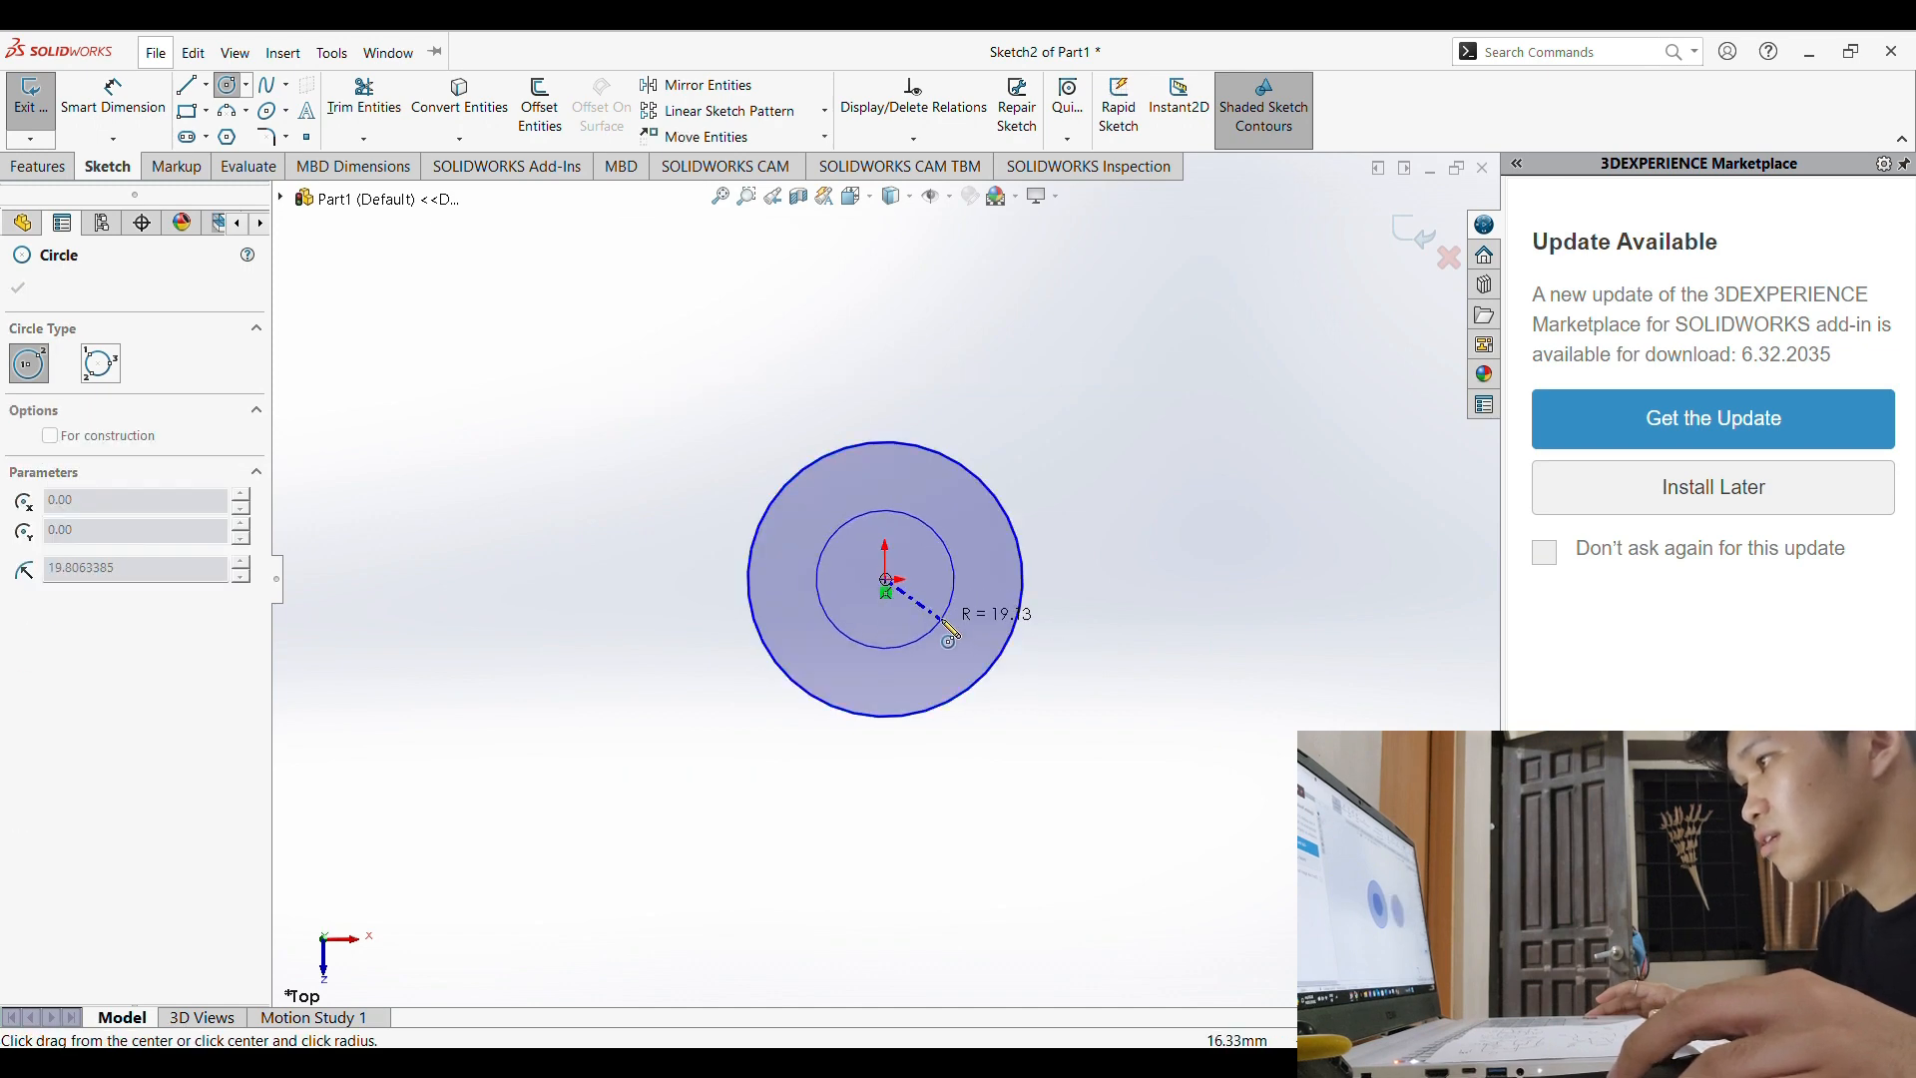
{"action": "left_click", "coordinate": [949, 629]}
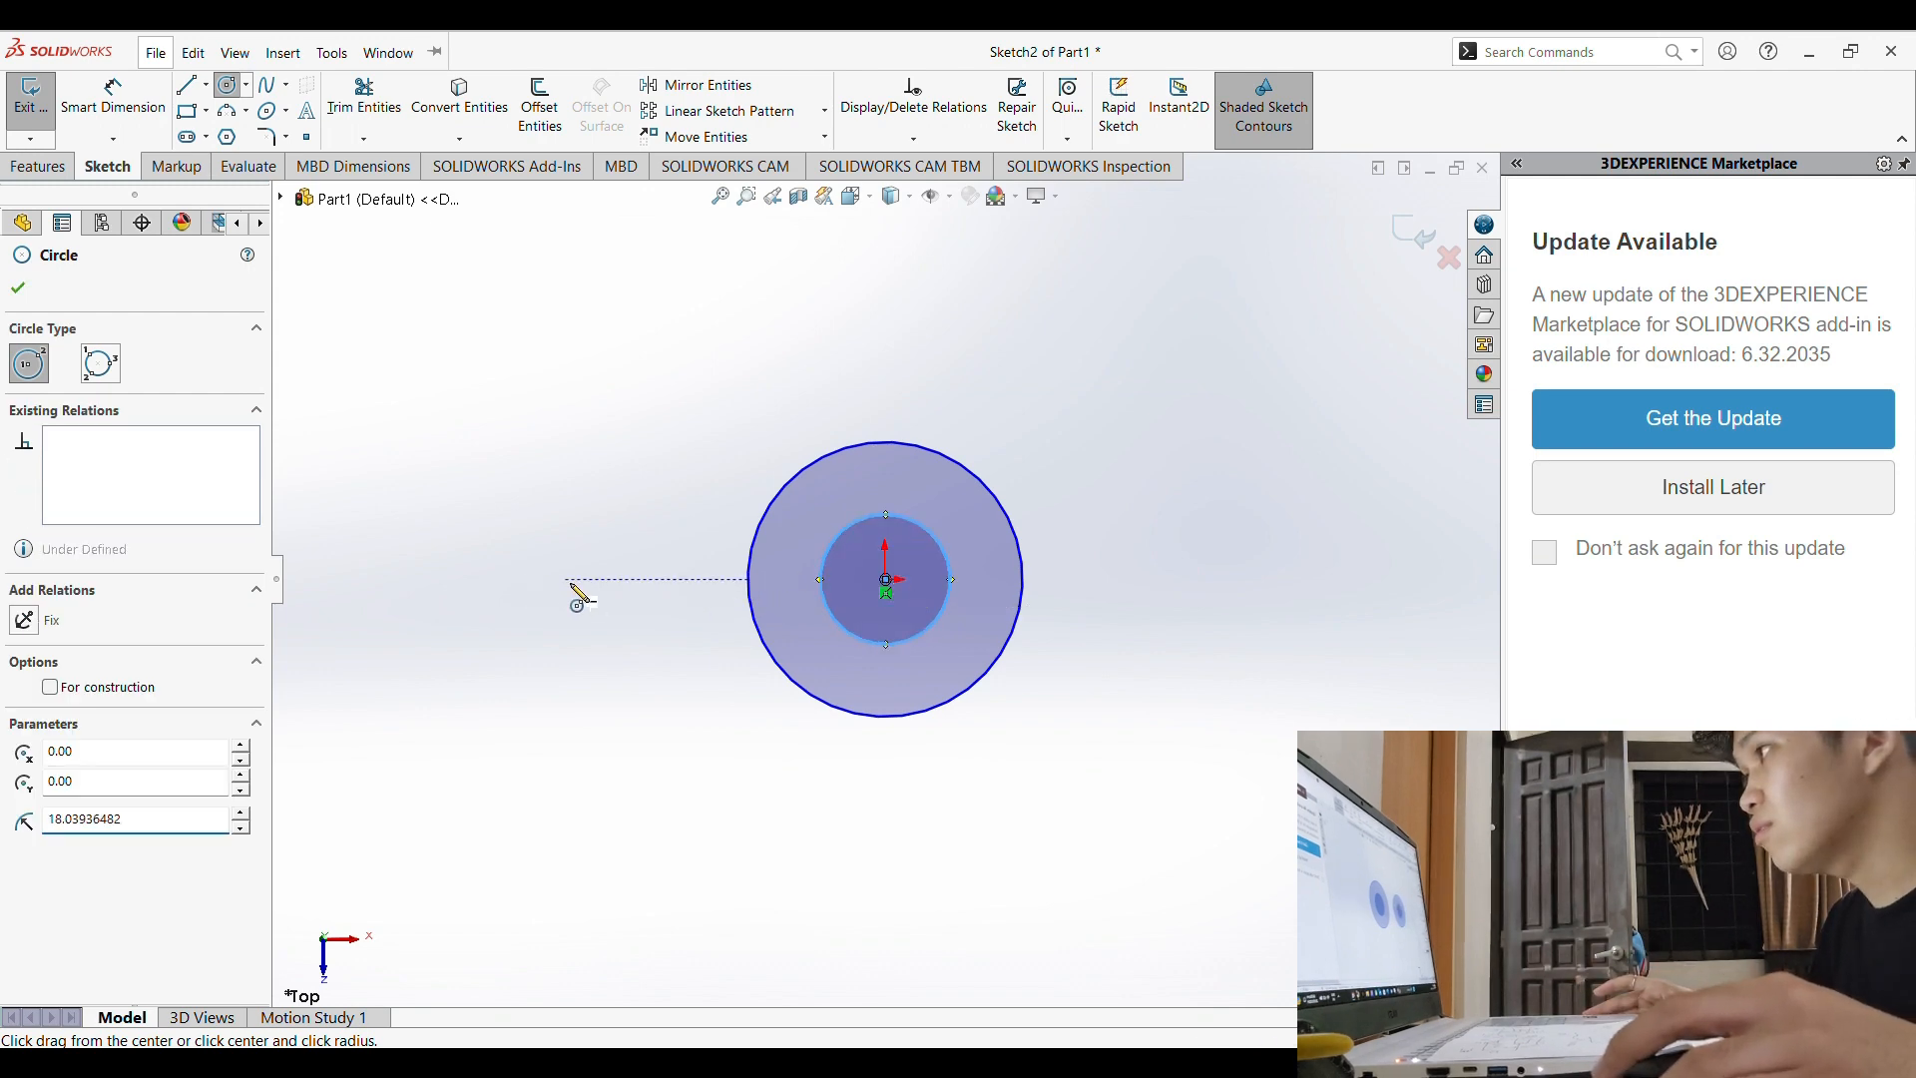
Step: Sketch two concentric circles about 89 mm left of the origin, level with it, with radii of about 29 mm and 13 mm
{"action": "left_click", "coordinate": [564, 579]}
{"action": "left_click", "coordinate": [659, 647]}
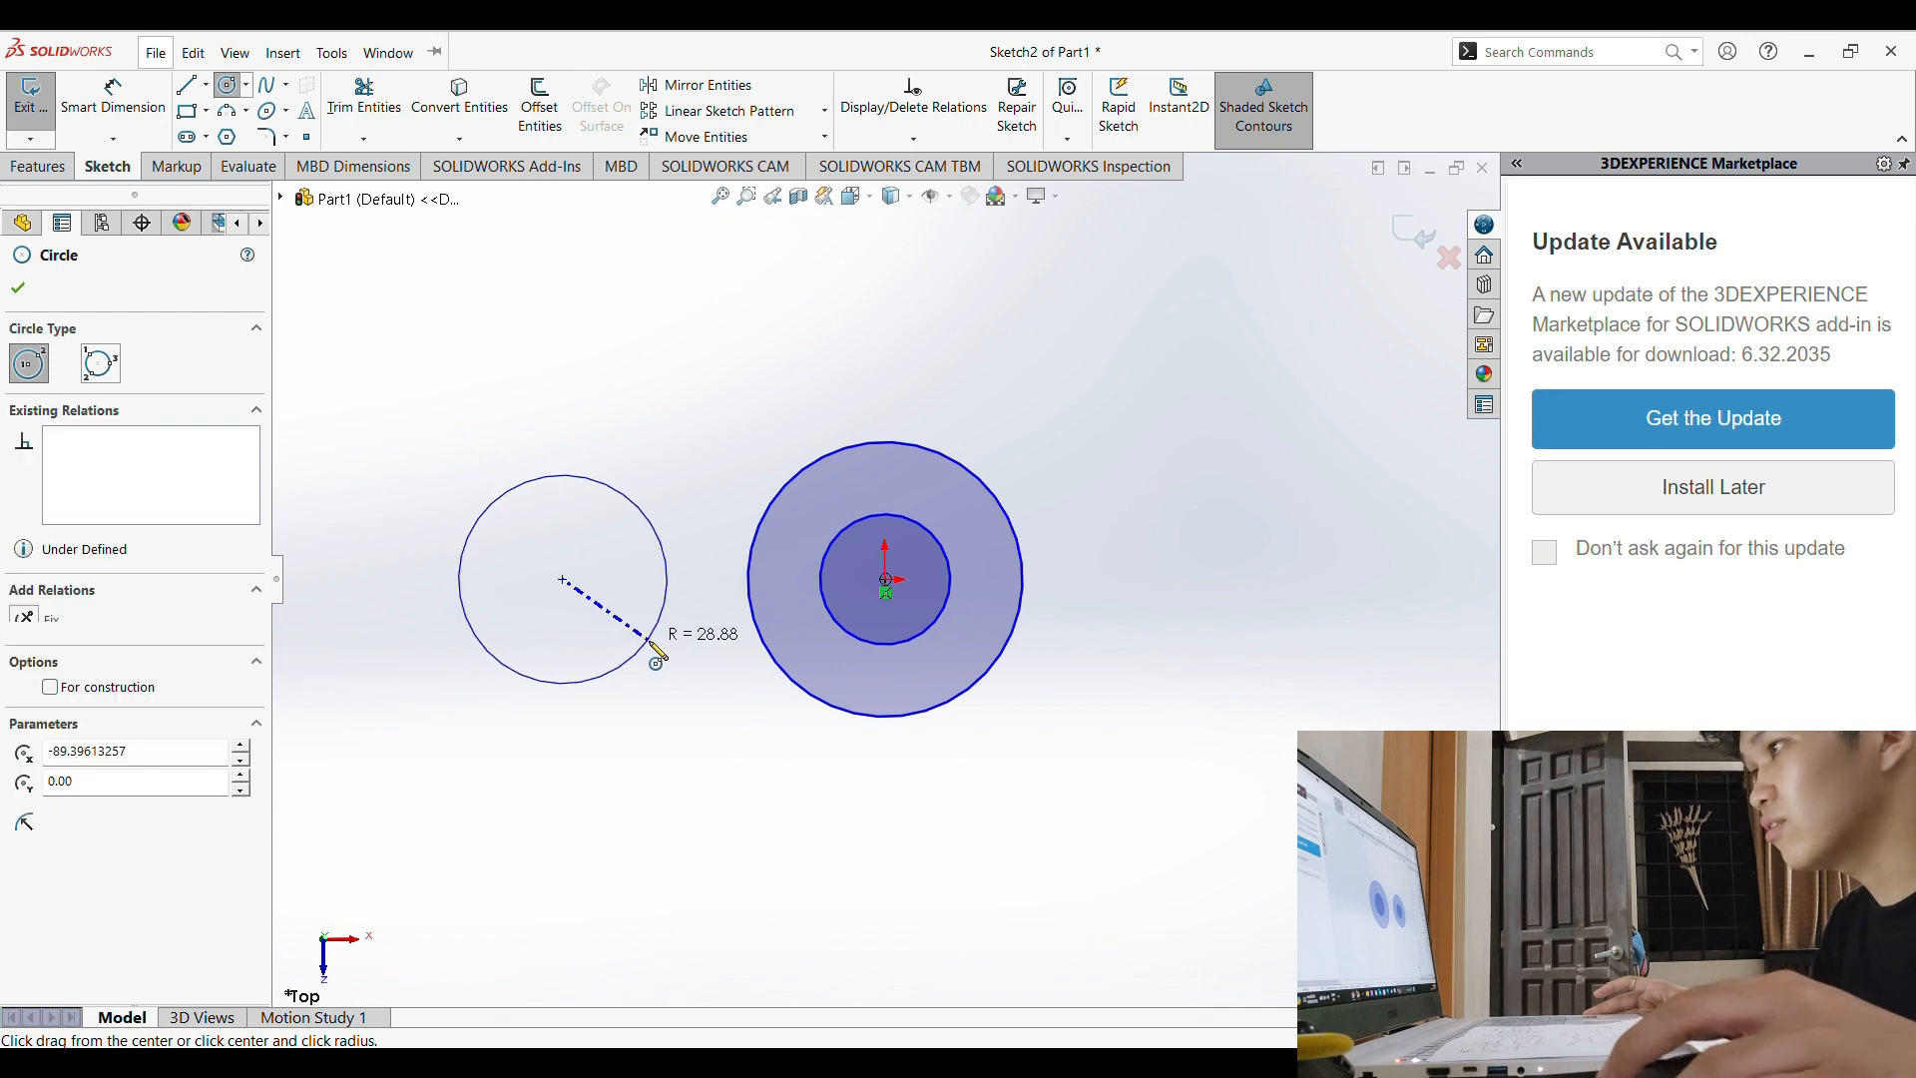
{"action": "left_click", "coordinate": [564, 579]}
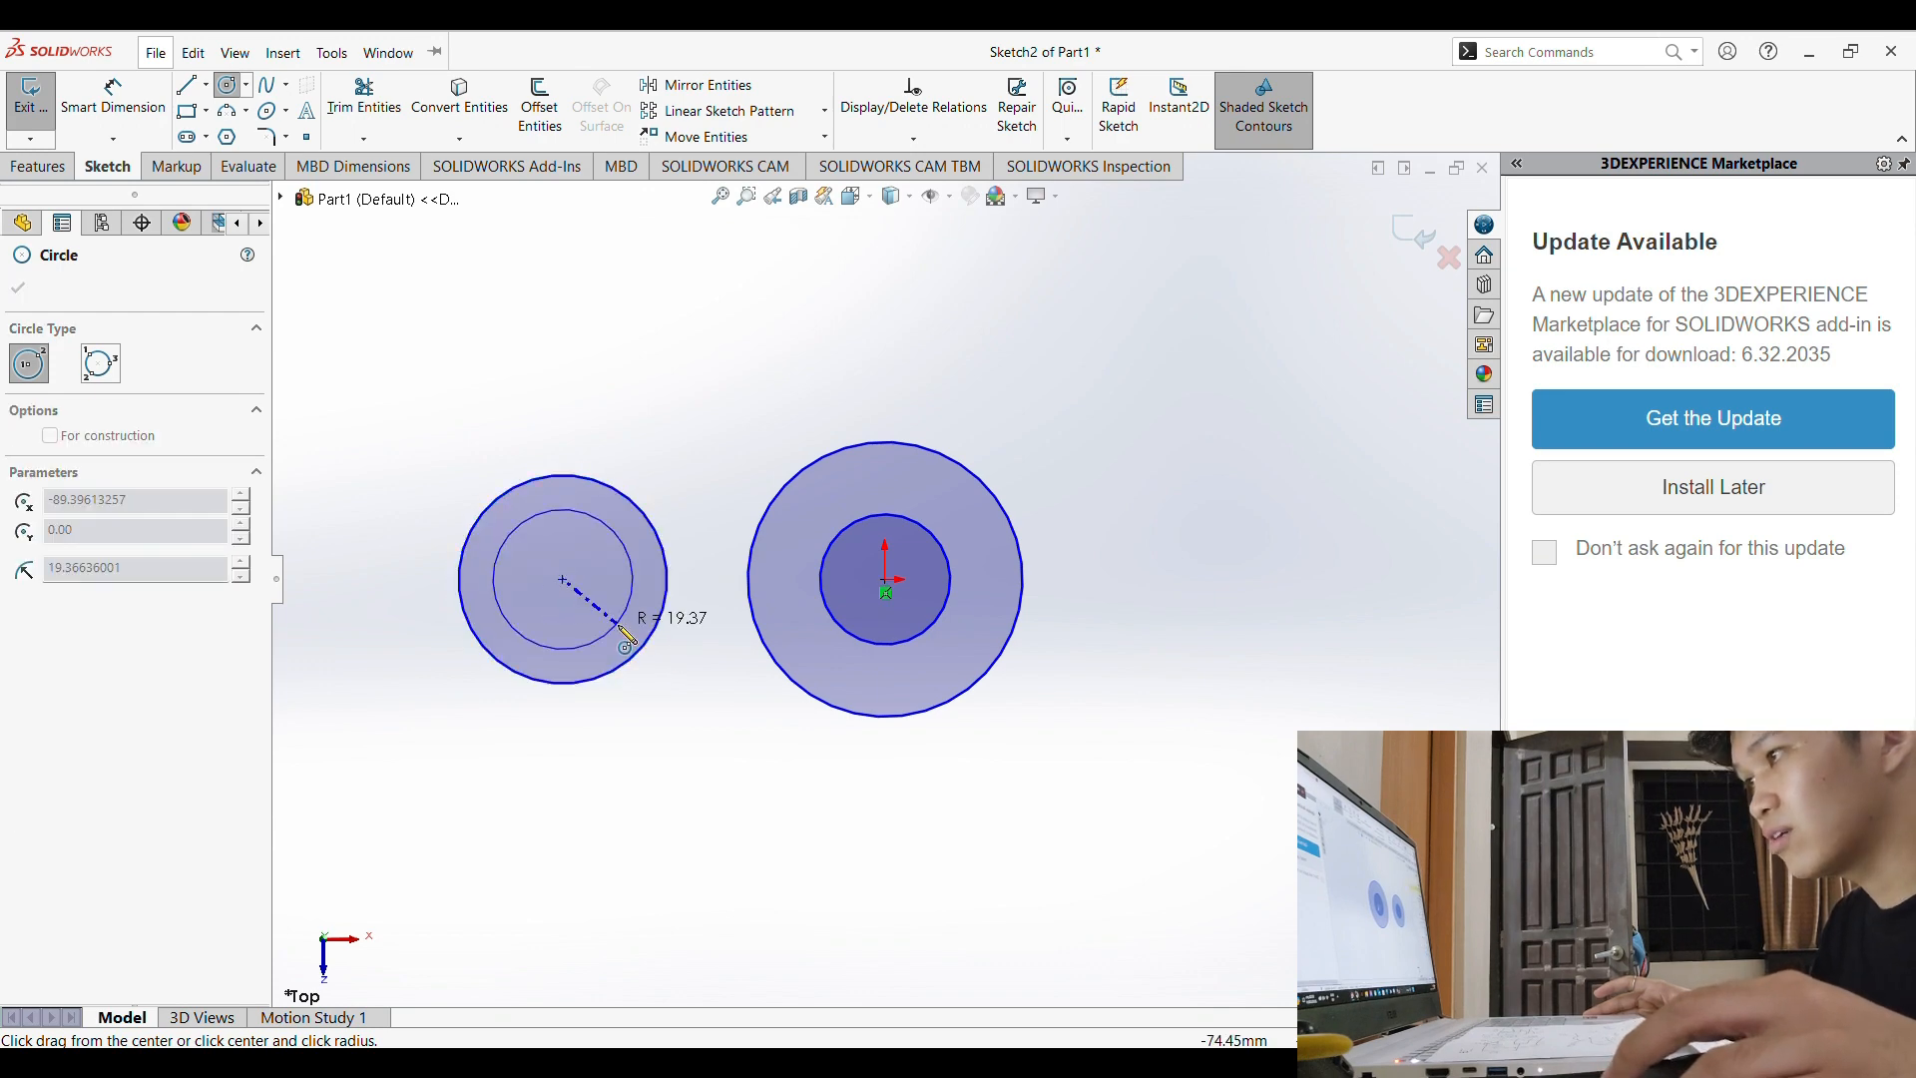
{"action": "left_click", "coordinate": [596, 611]}
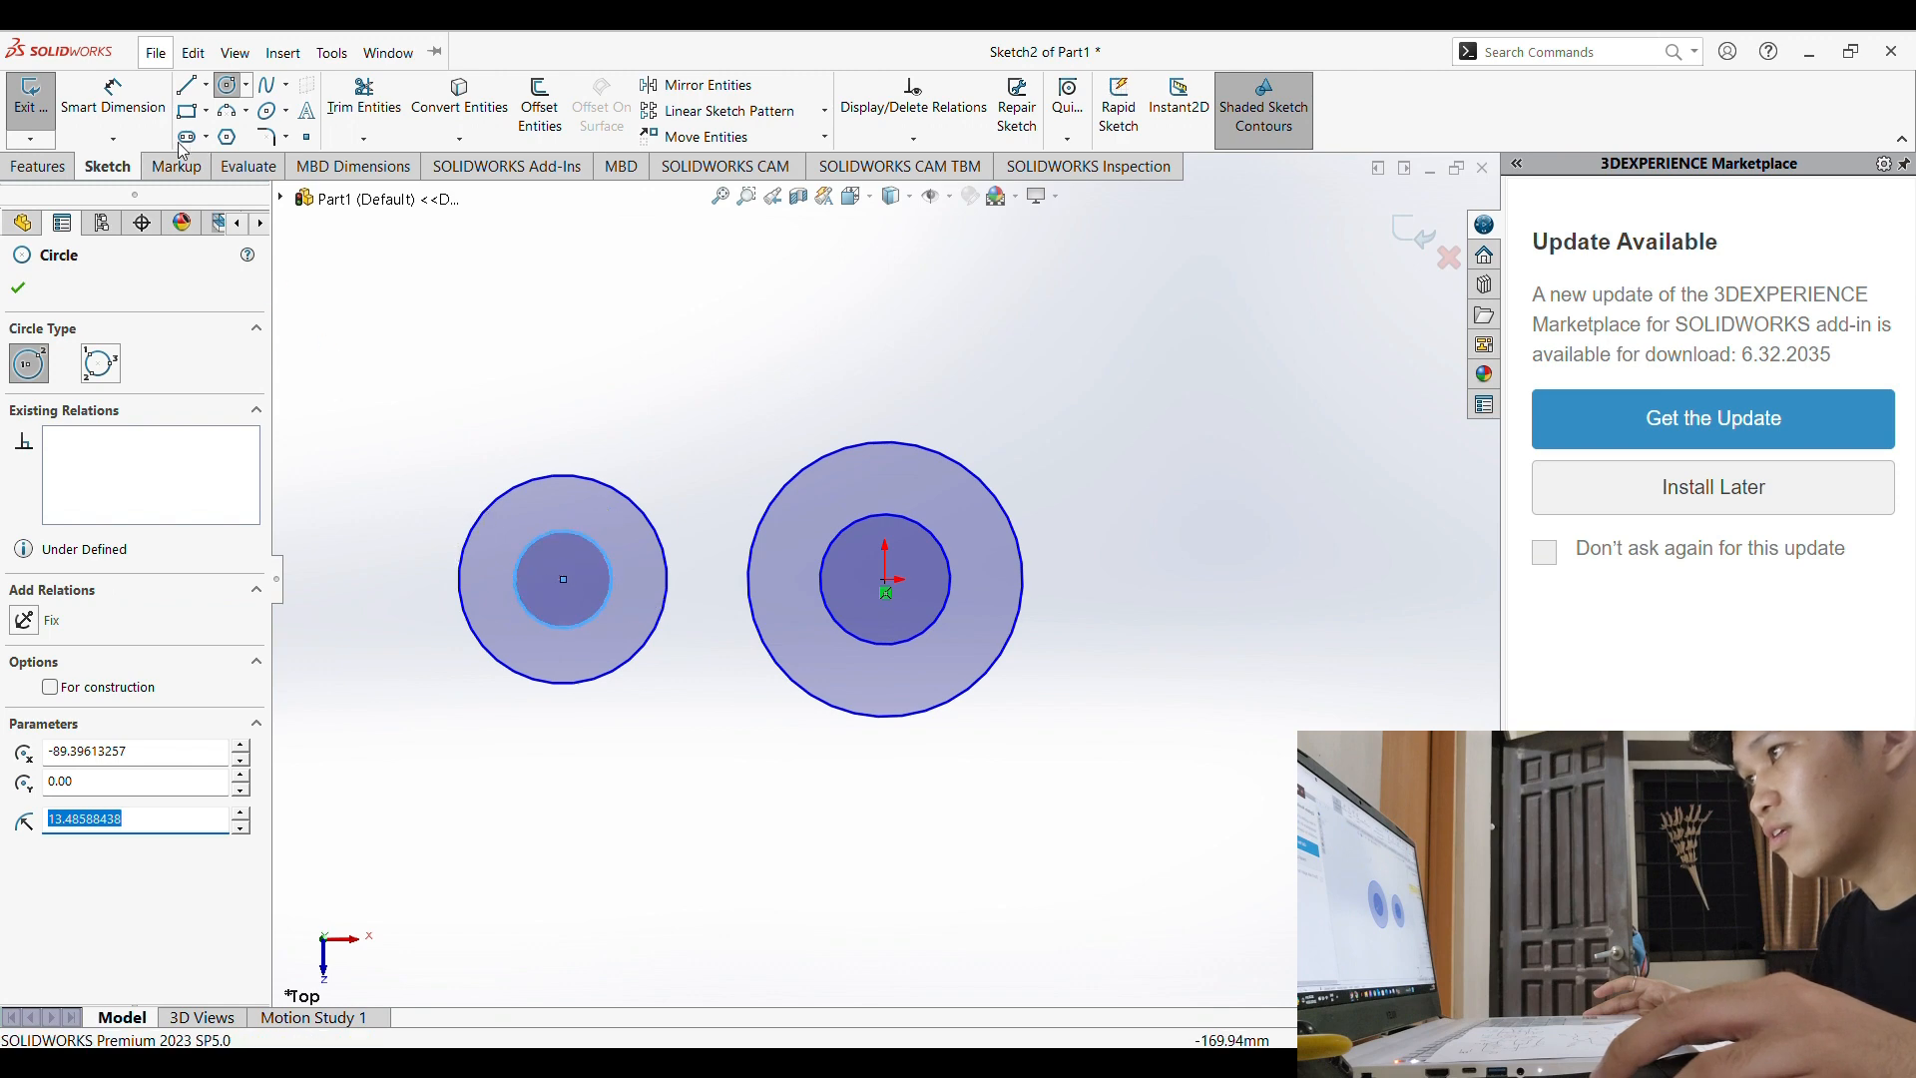
Step: Draw a vertical centerline about 77 mm long upward from the origin
{"action": "left_click", "coordinate": [206, 86]}
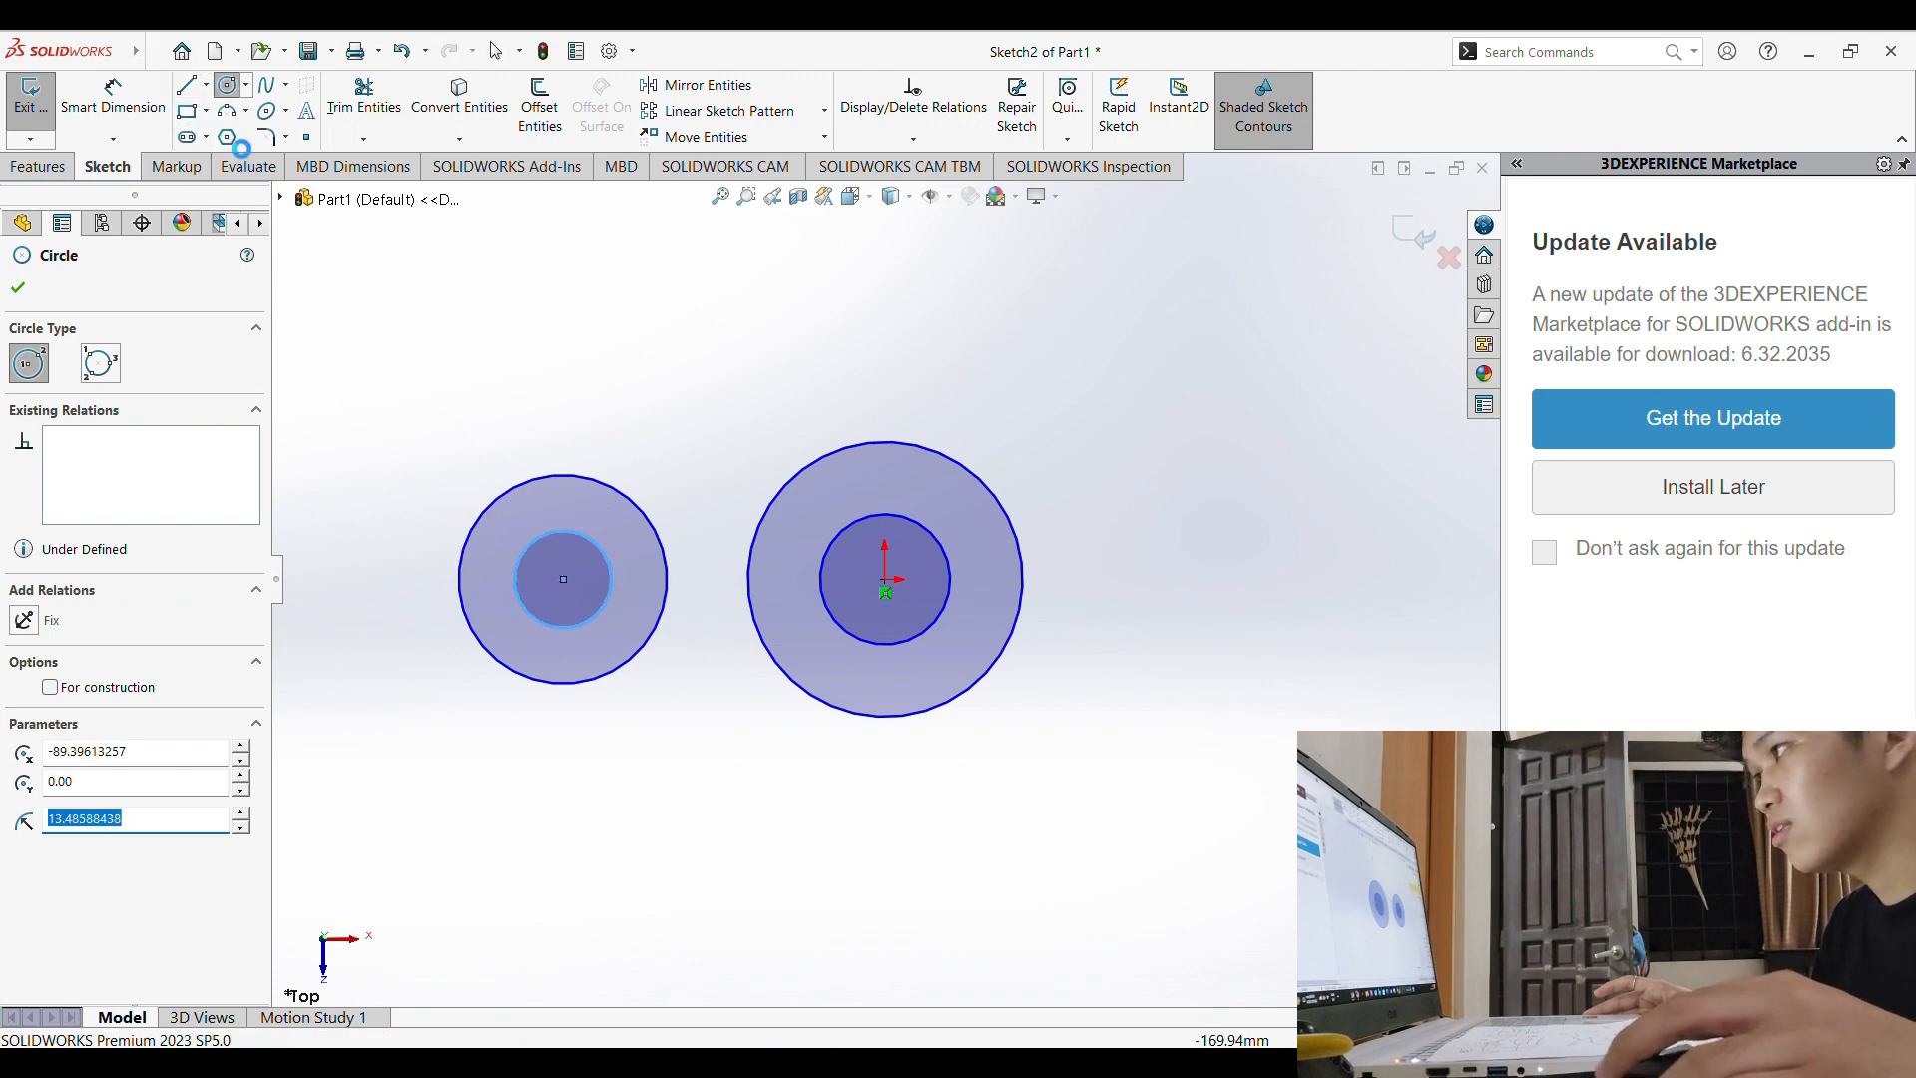
{"action": "left_click", "coordinate": [226, 135]}
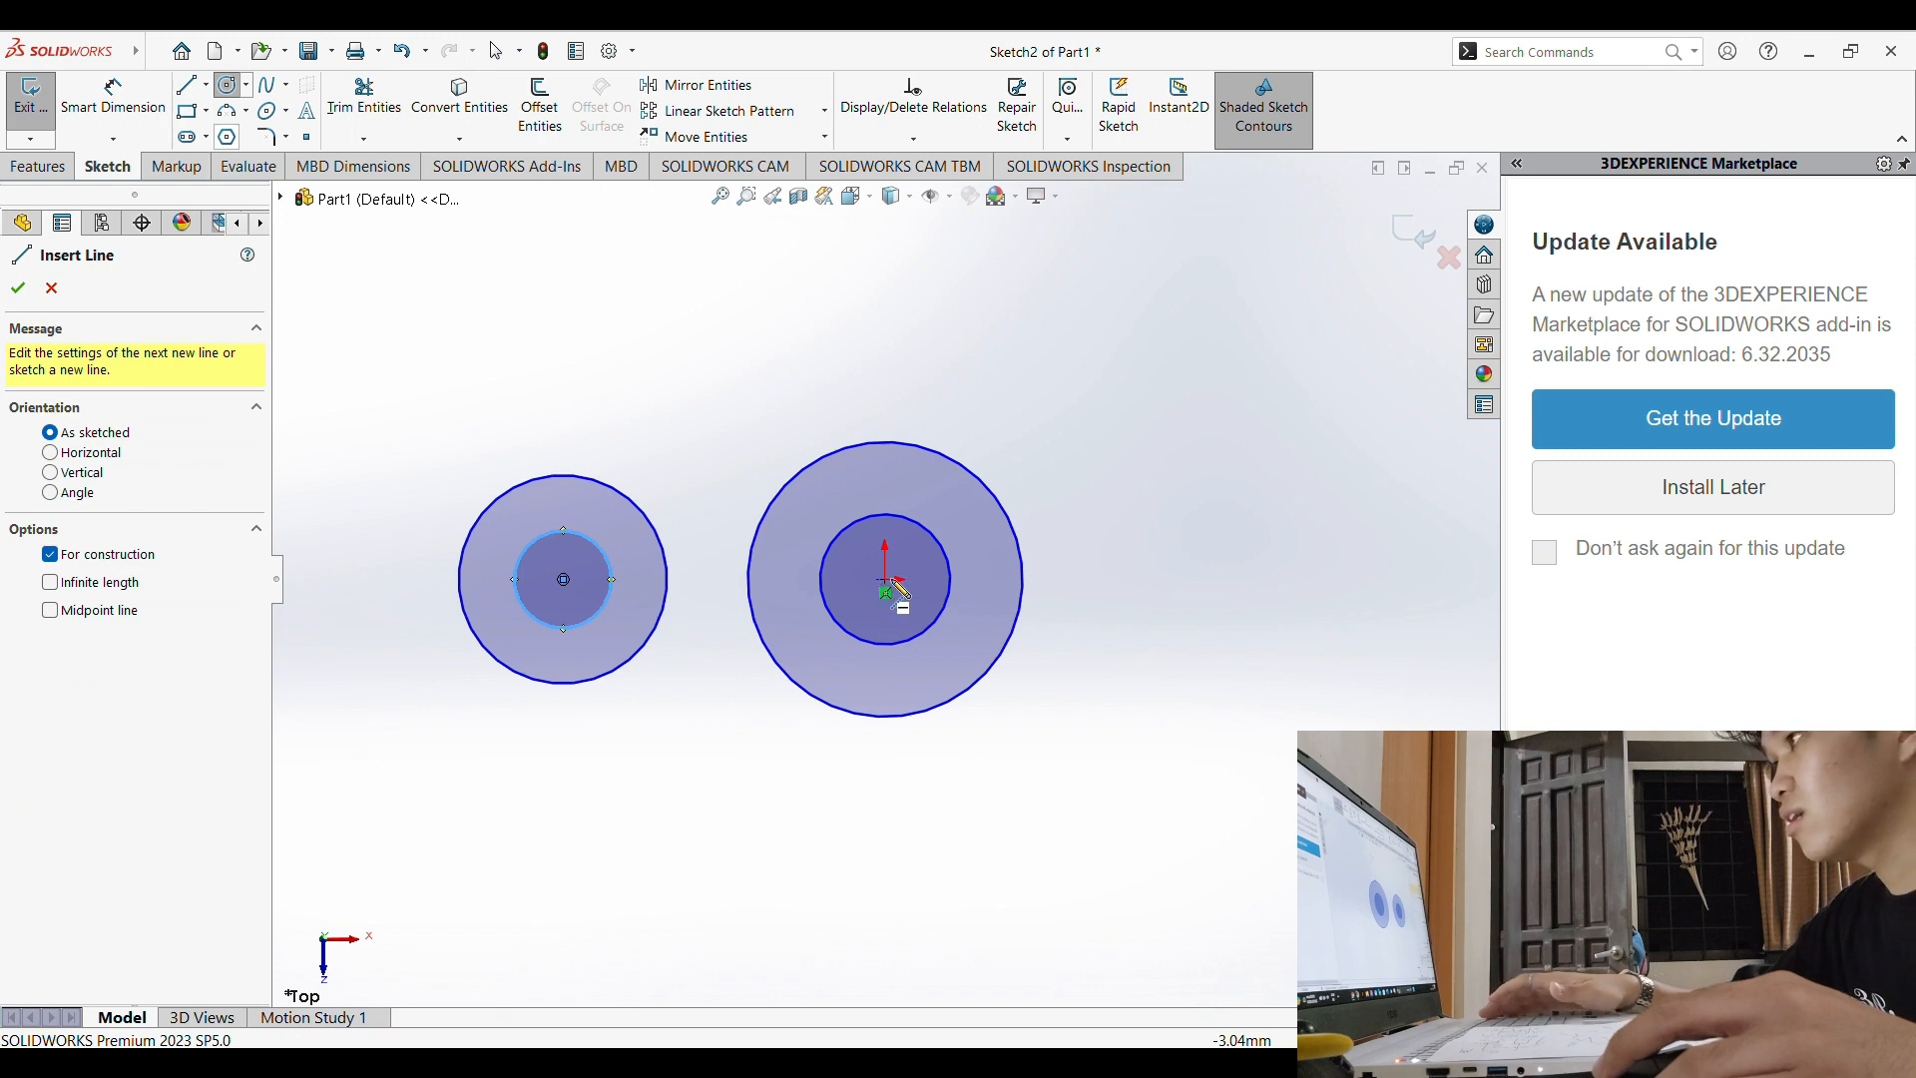
{"action": "left_click", "coordinate": [890, 560]}
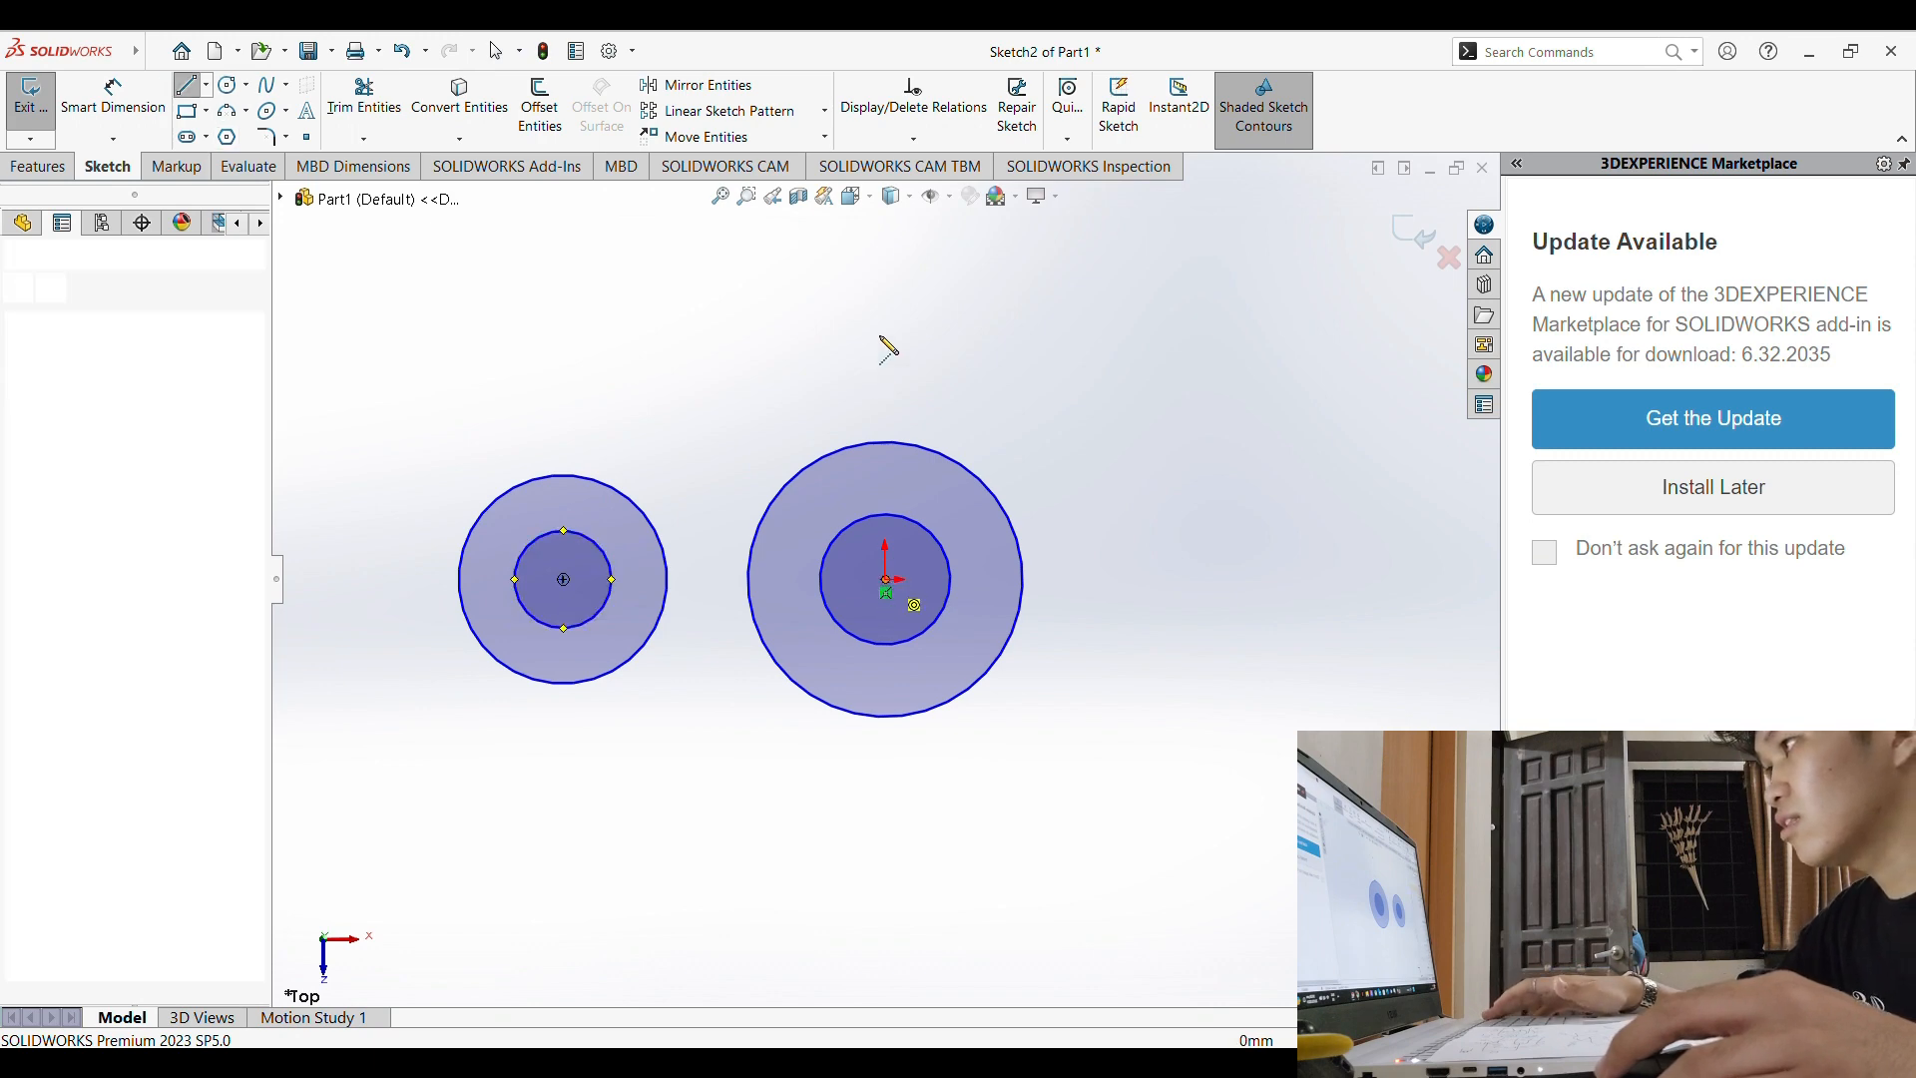
{"action": "left_click", "coordinate": [886, 304]}
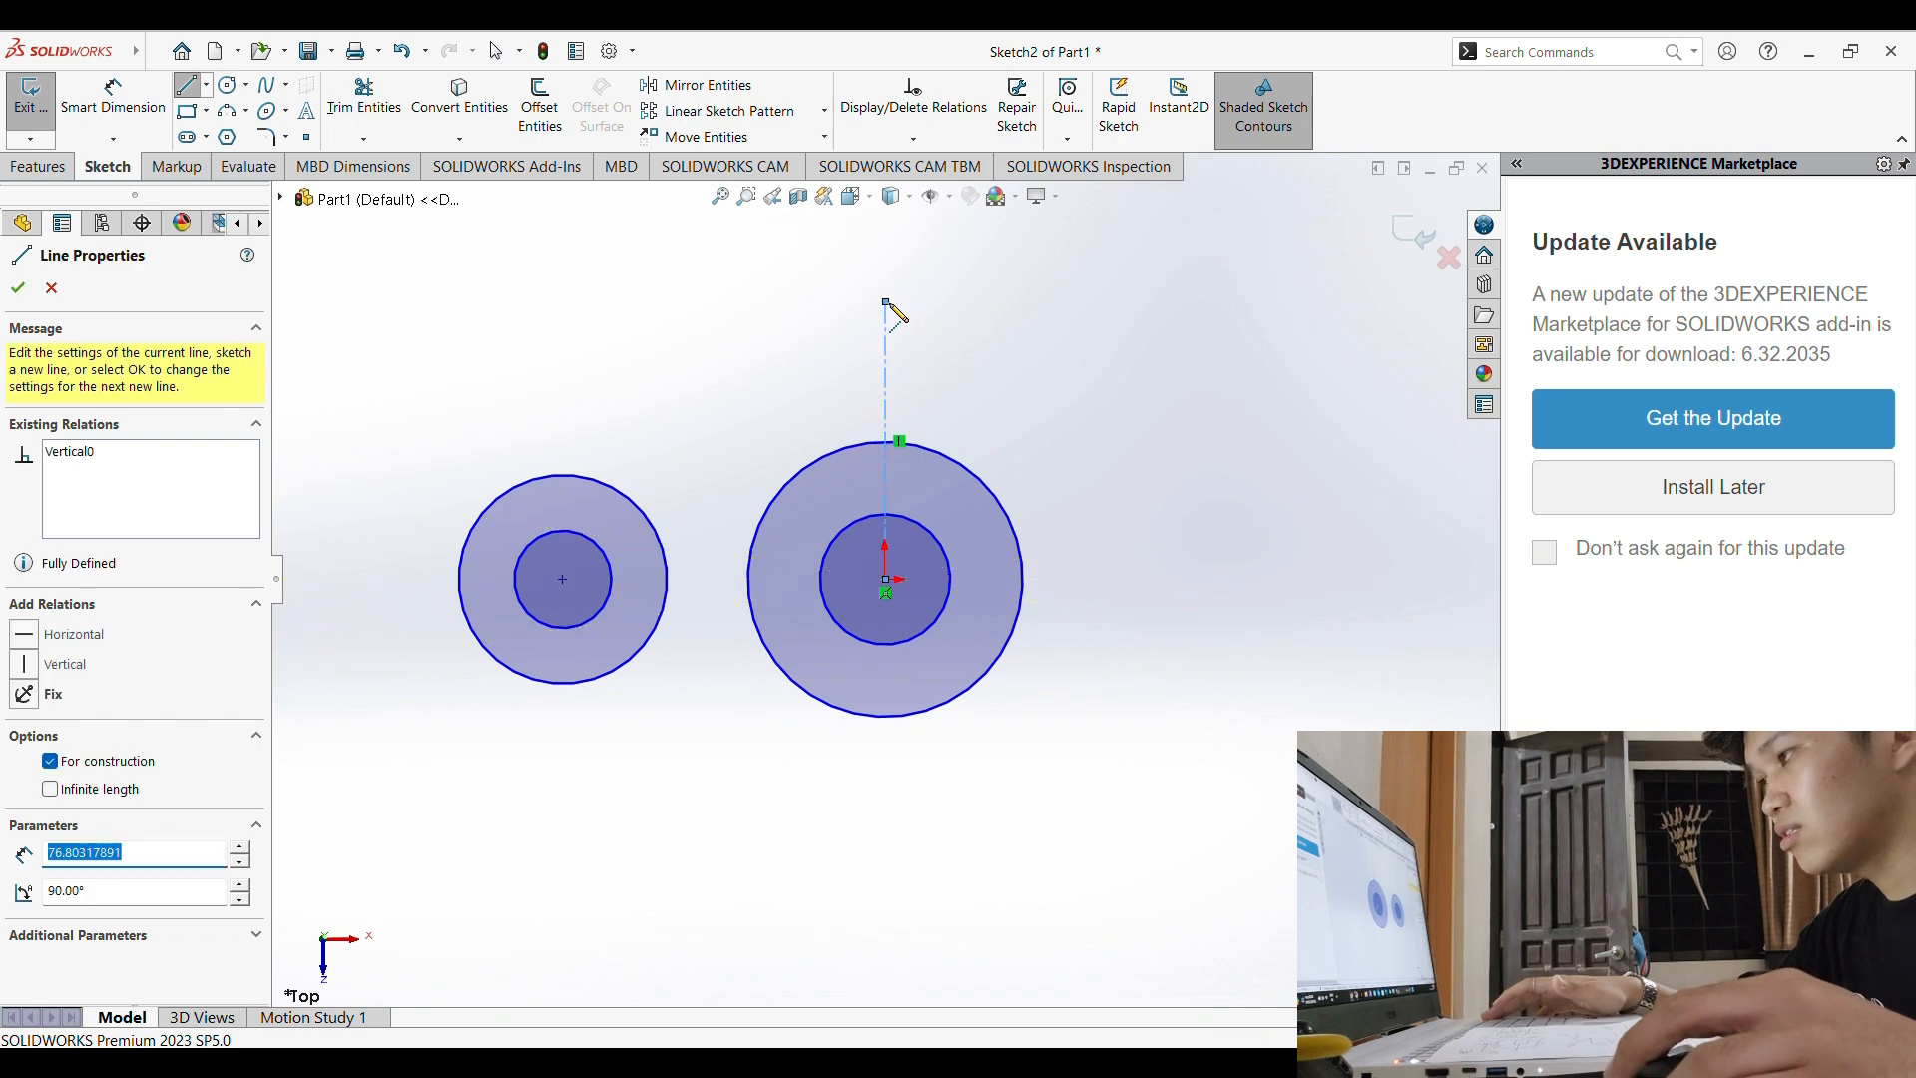
{"action": "key", "text": "Escape"}
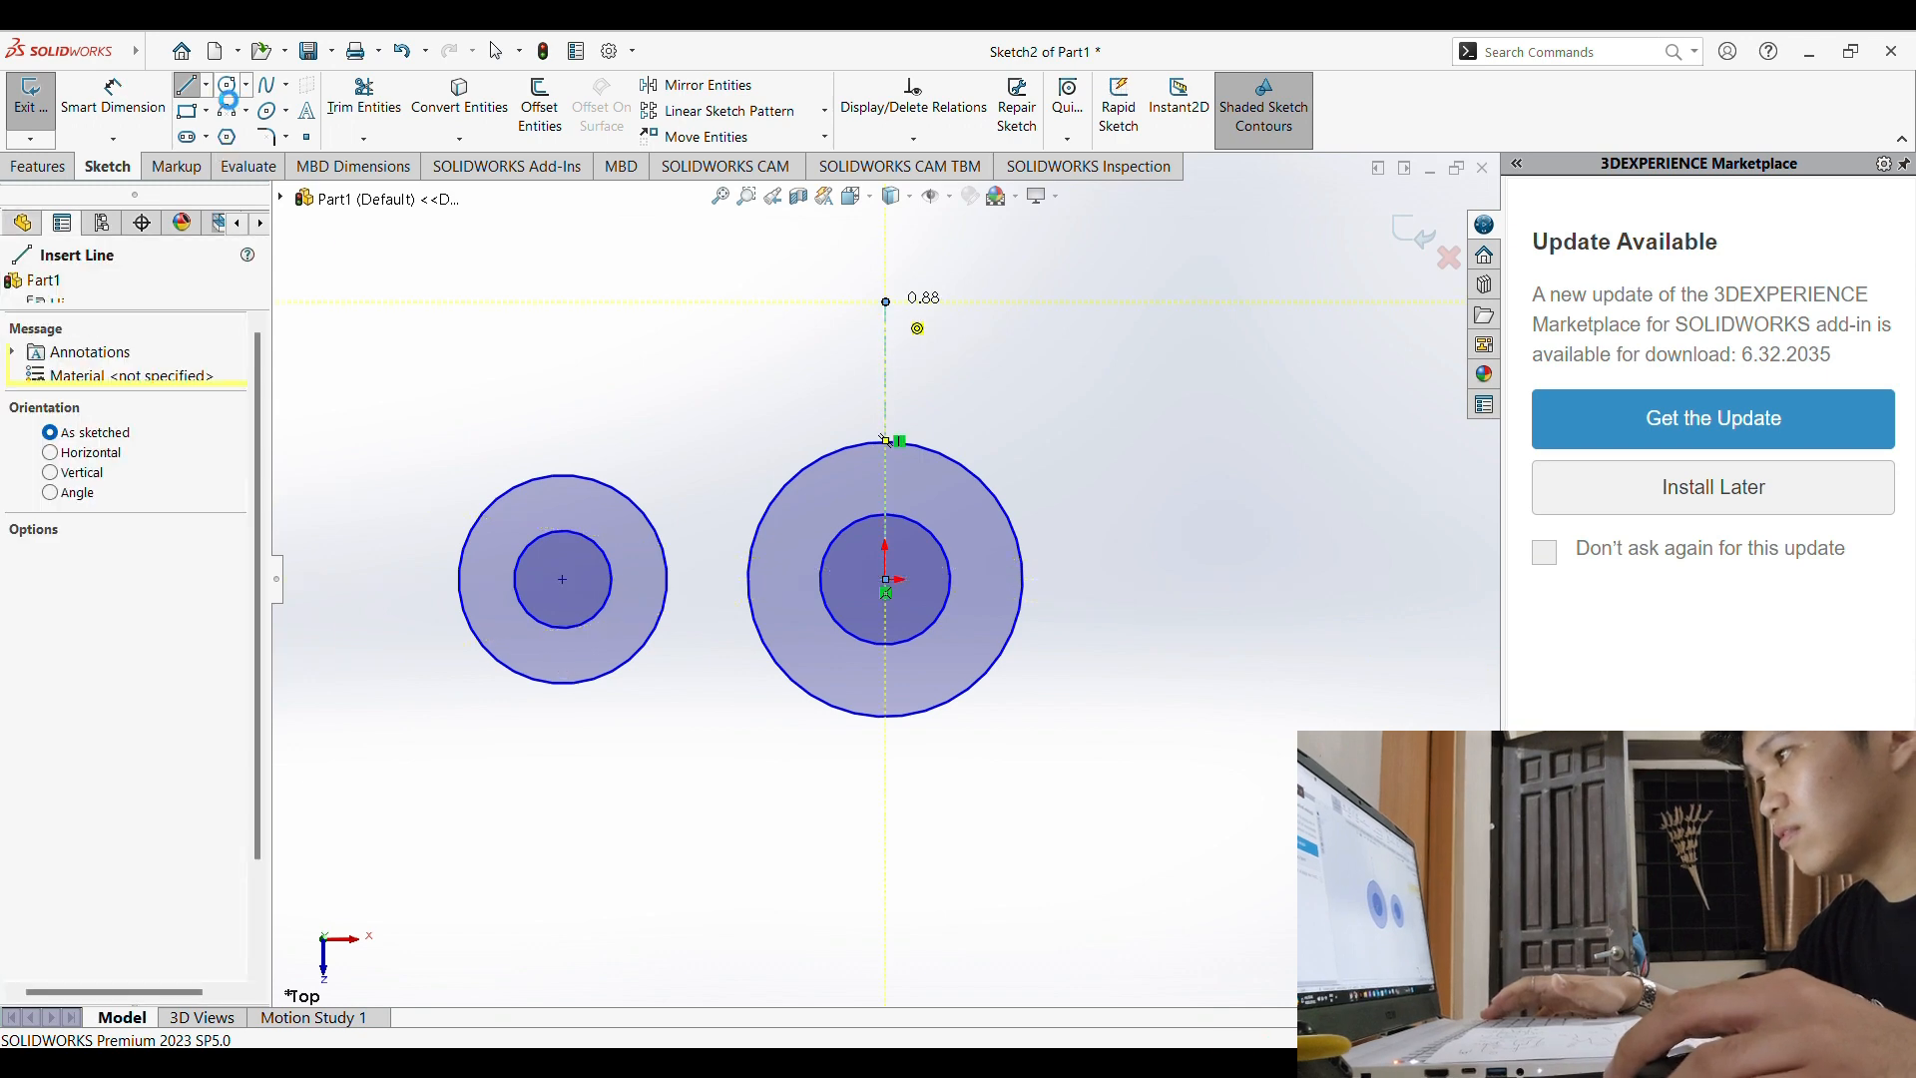
{"action": "key", "text": "Escape"}
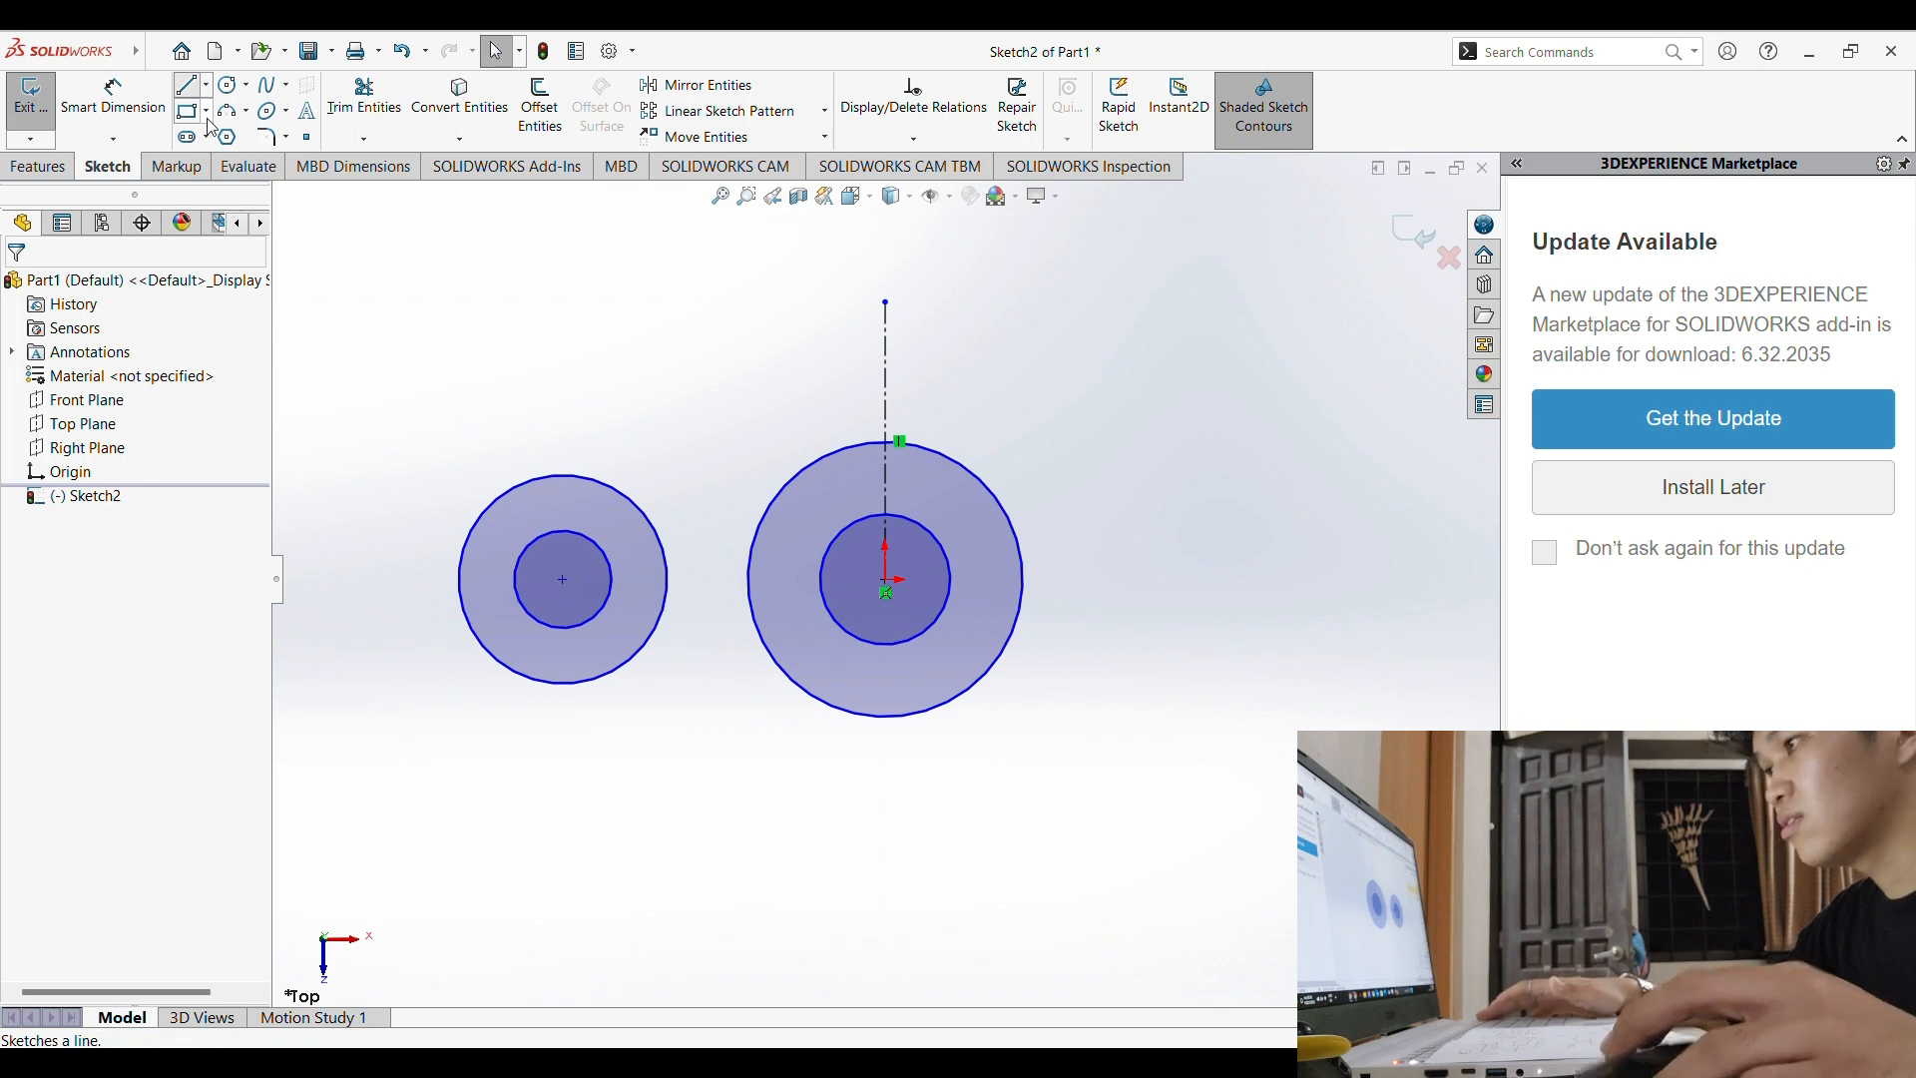
Step: Draw a horizontal centerline from the origin to the centre of the left pair of circles
{"action": "left_click", "coordinate": [209, 139]}
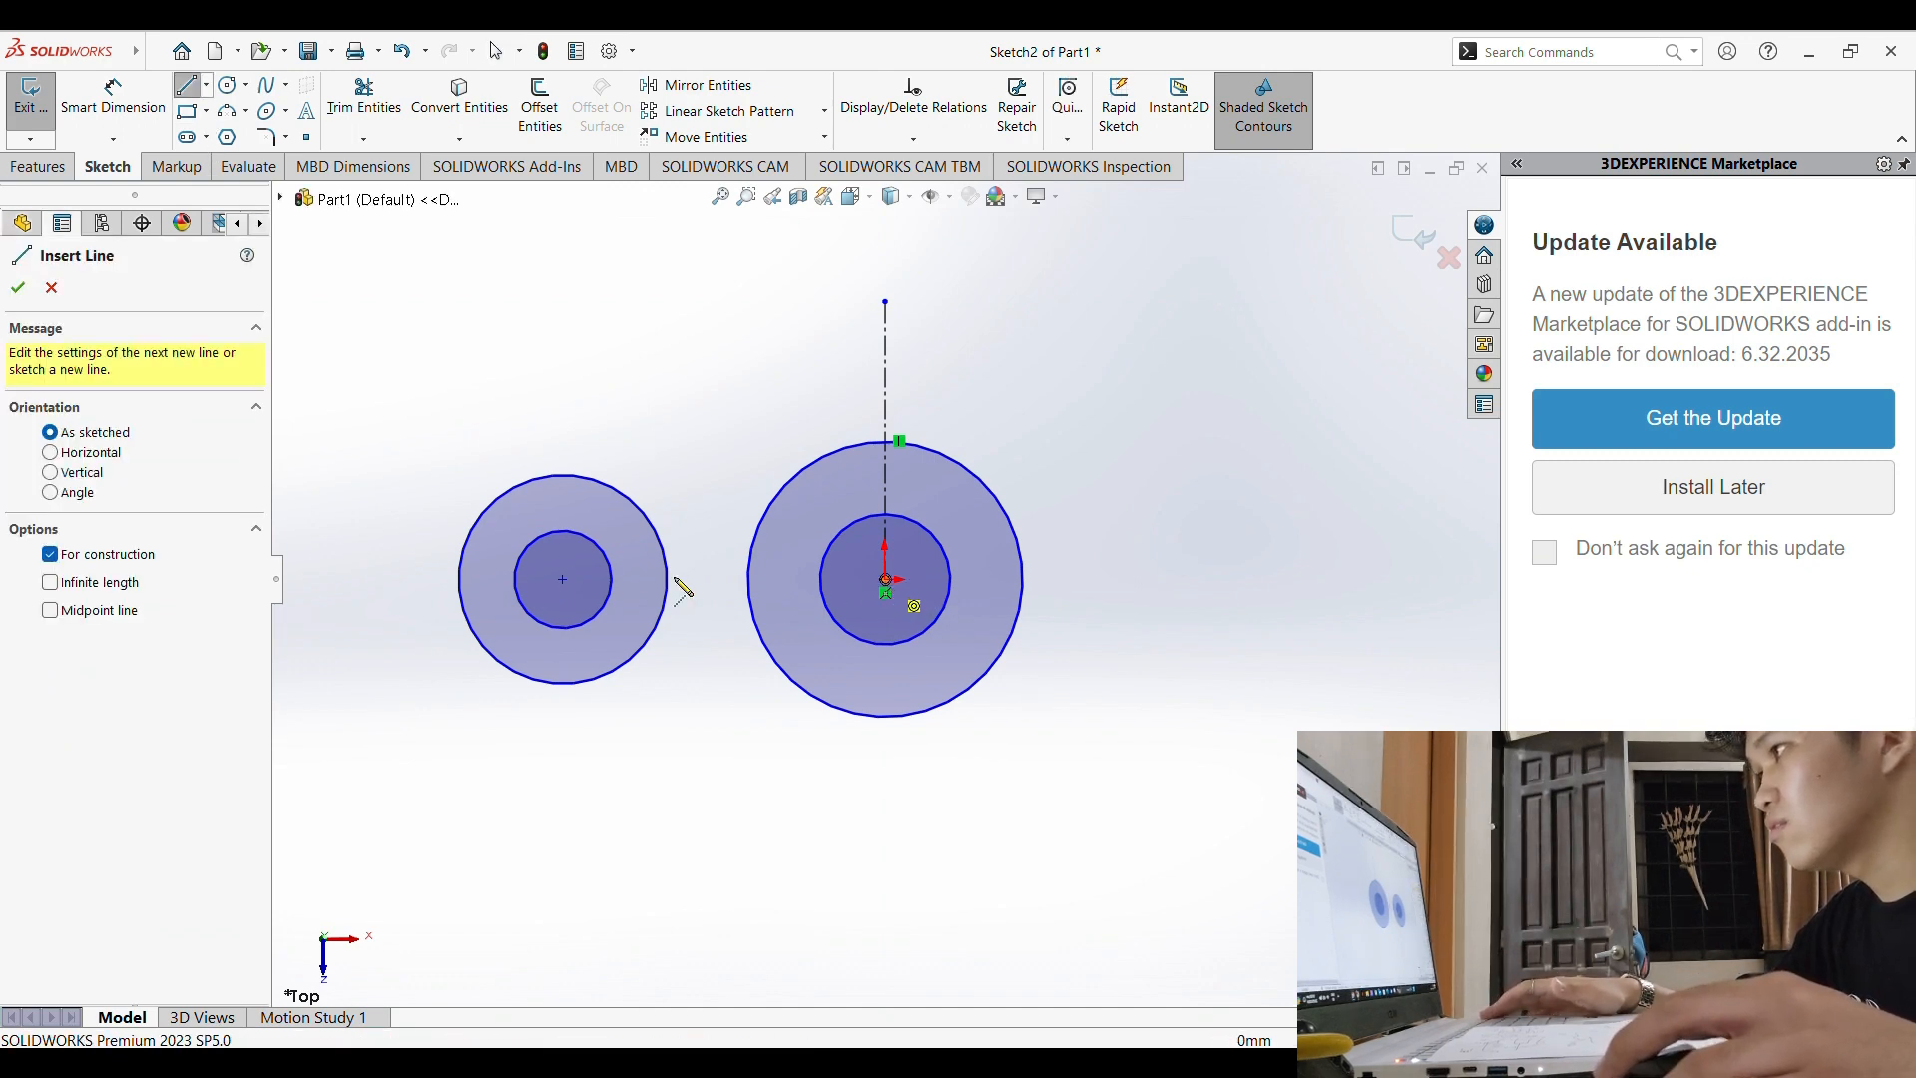
{"action": "left_click", "coordinate": [562, 580]}
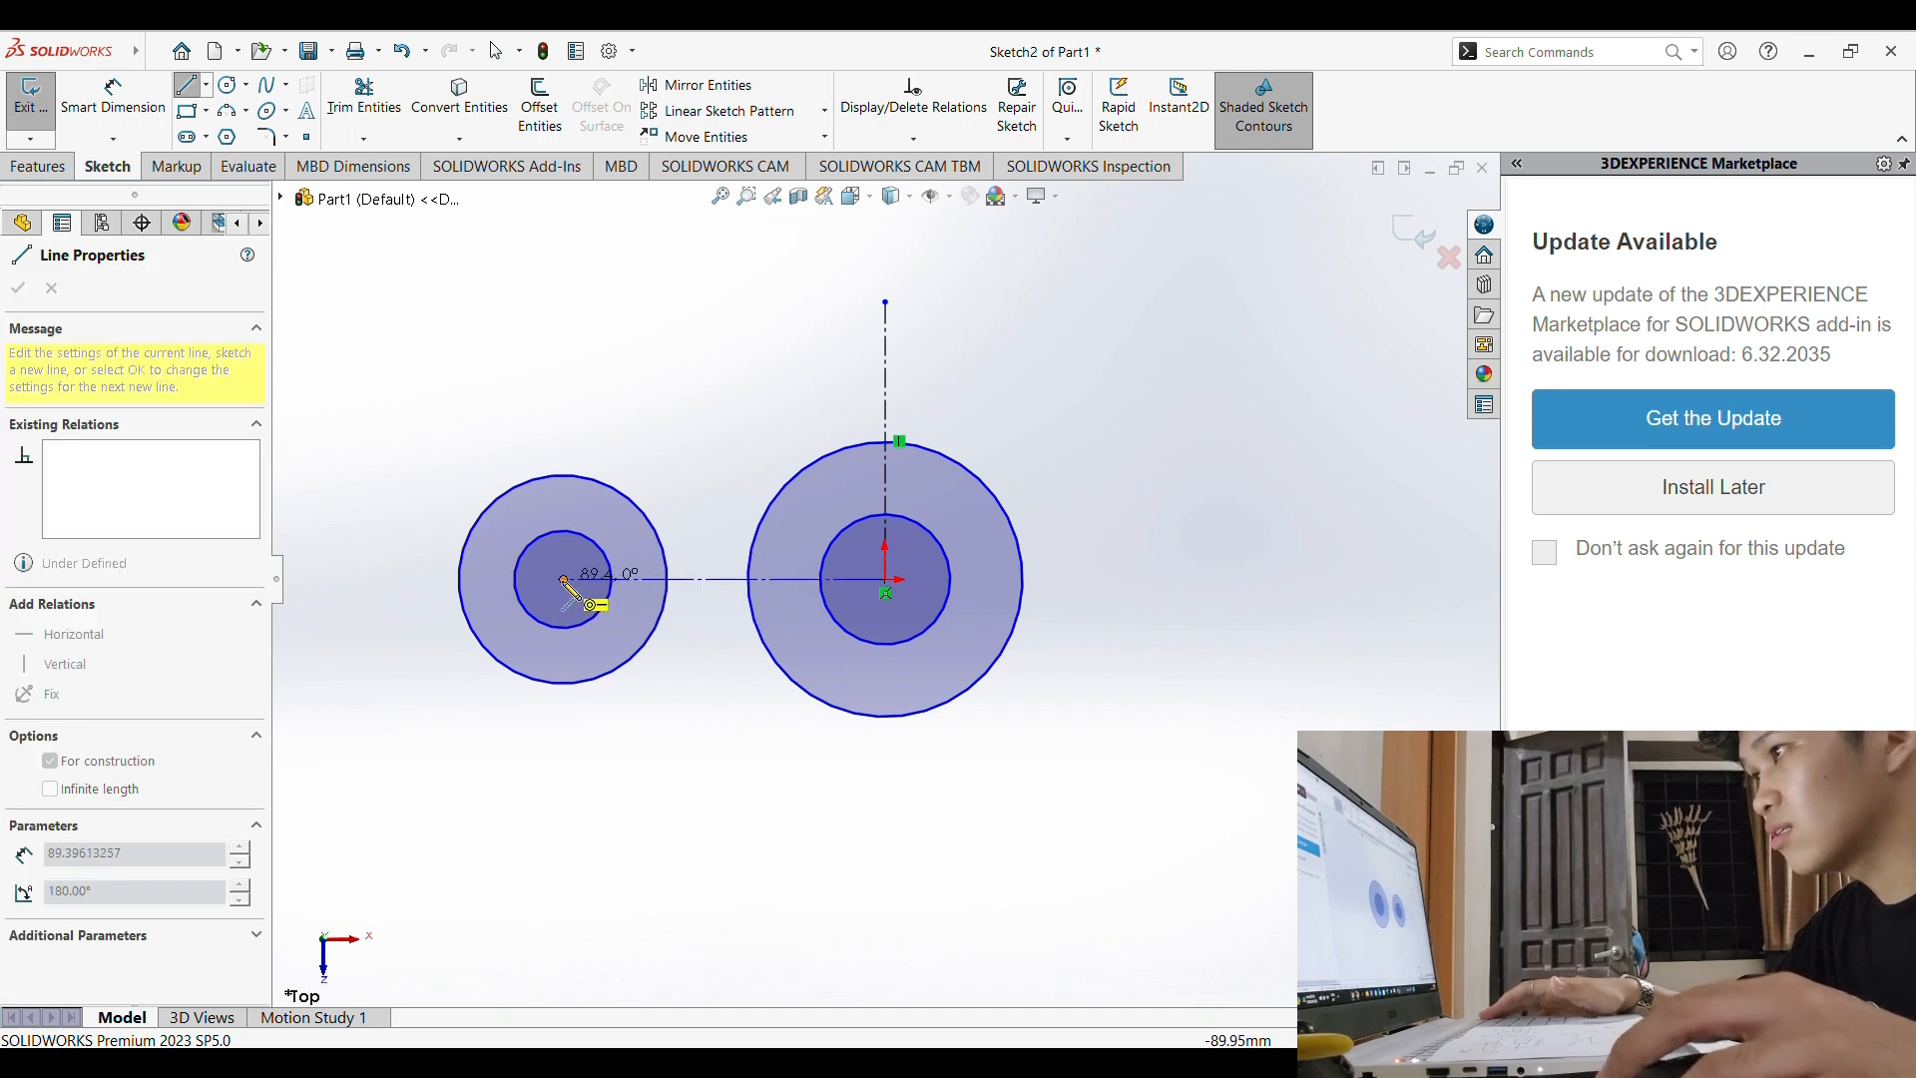
{"action": "left_click", "coordinate": [564, 580]}
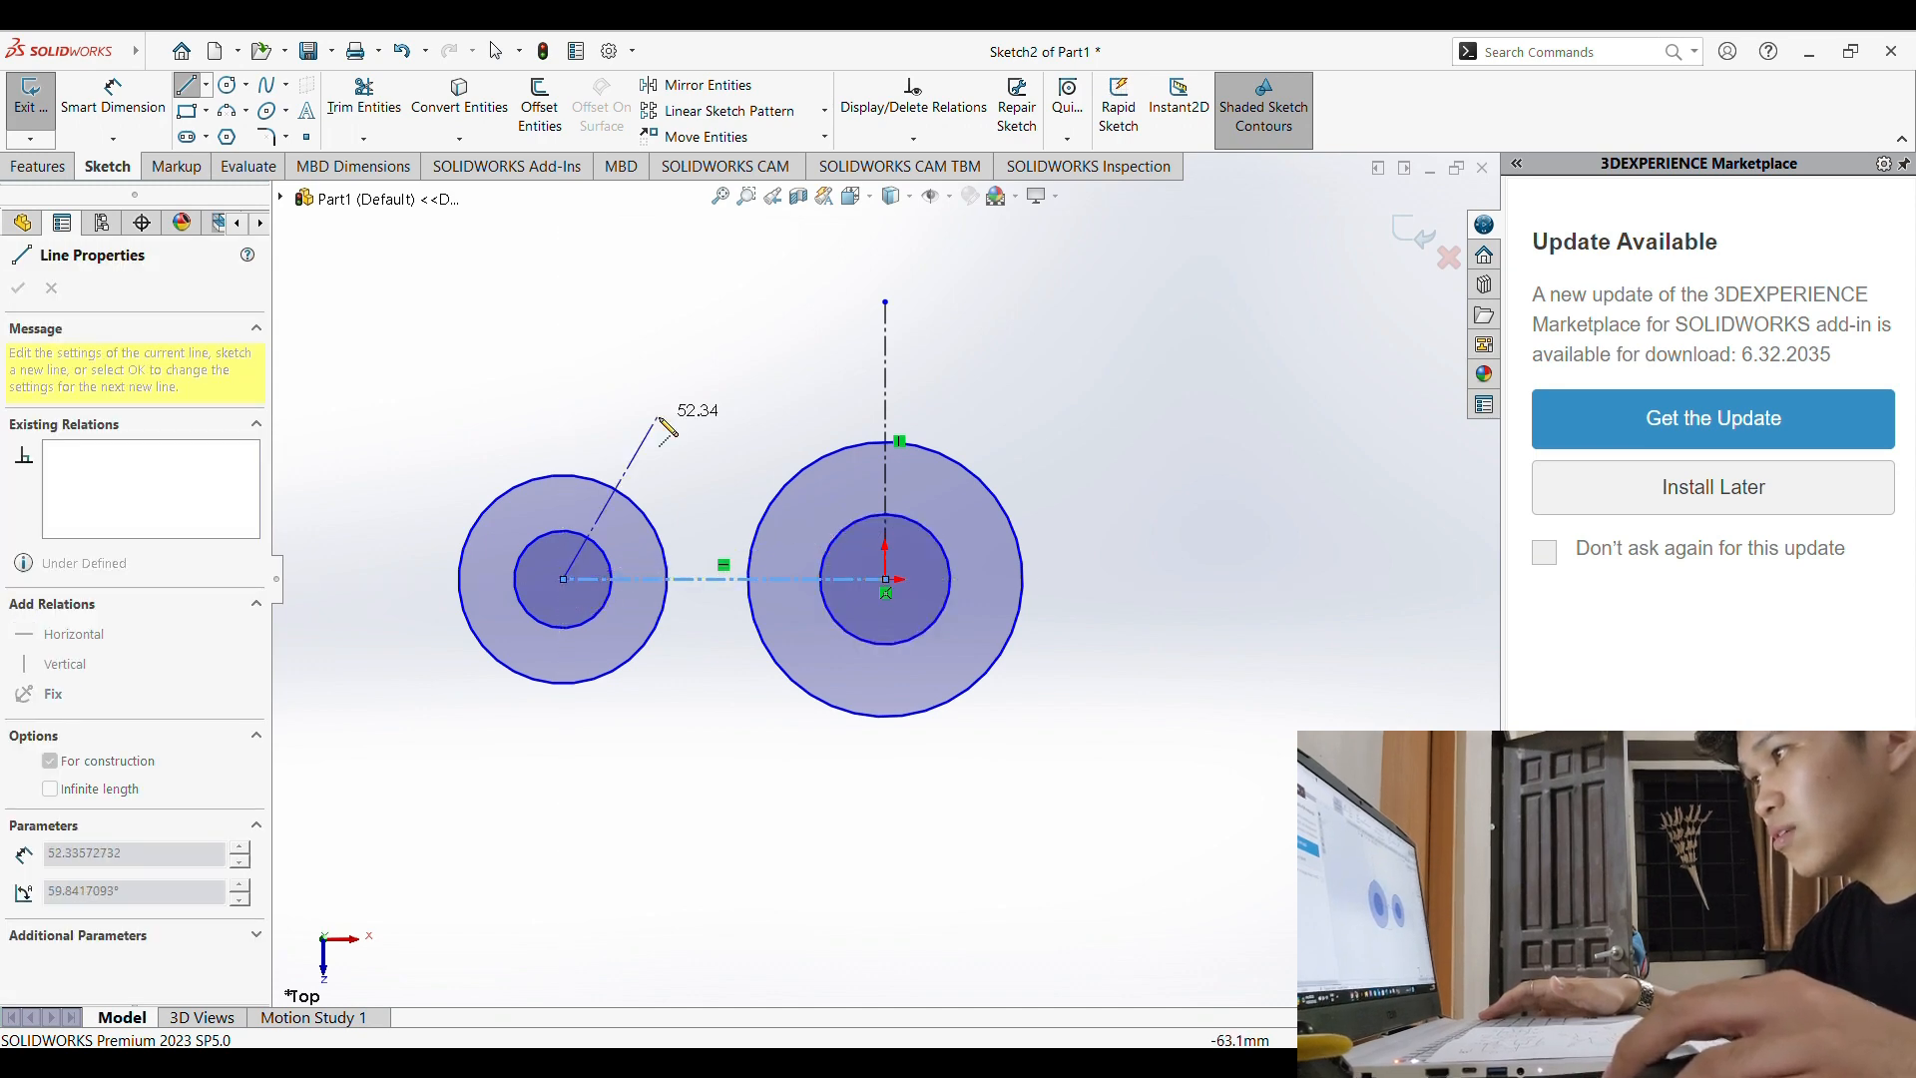
{"action": "key", "text": "Escape"}
{"action": "key", "text": "Escape"}
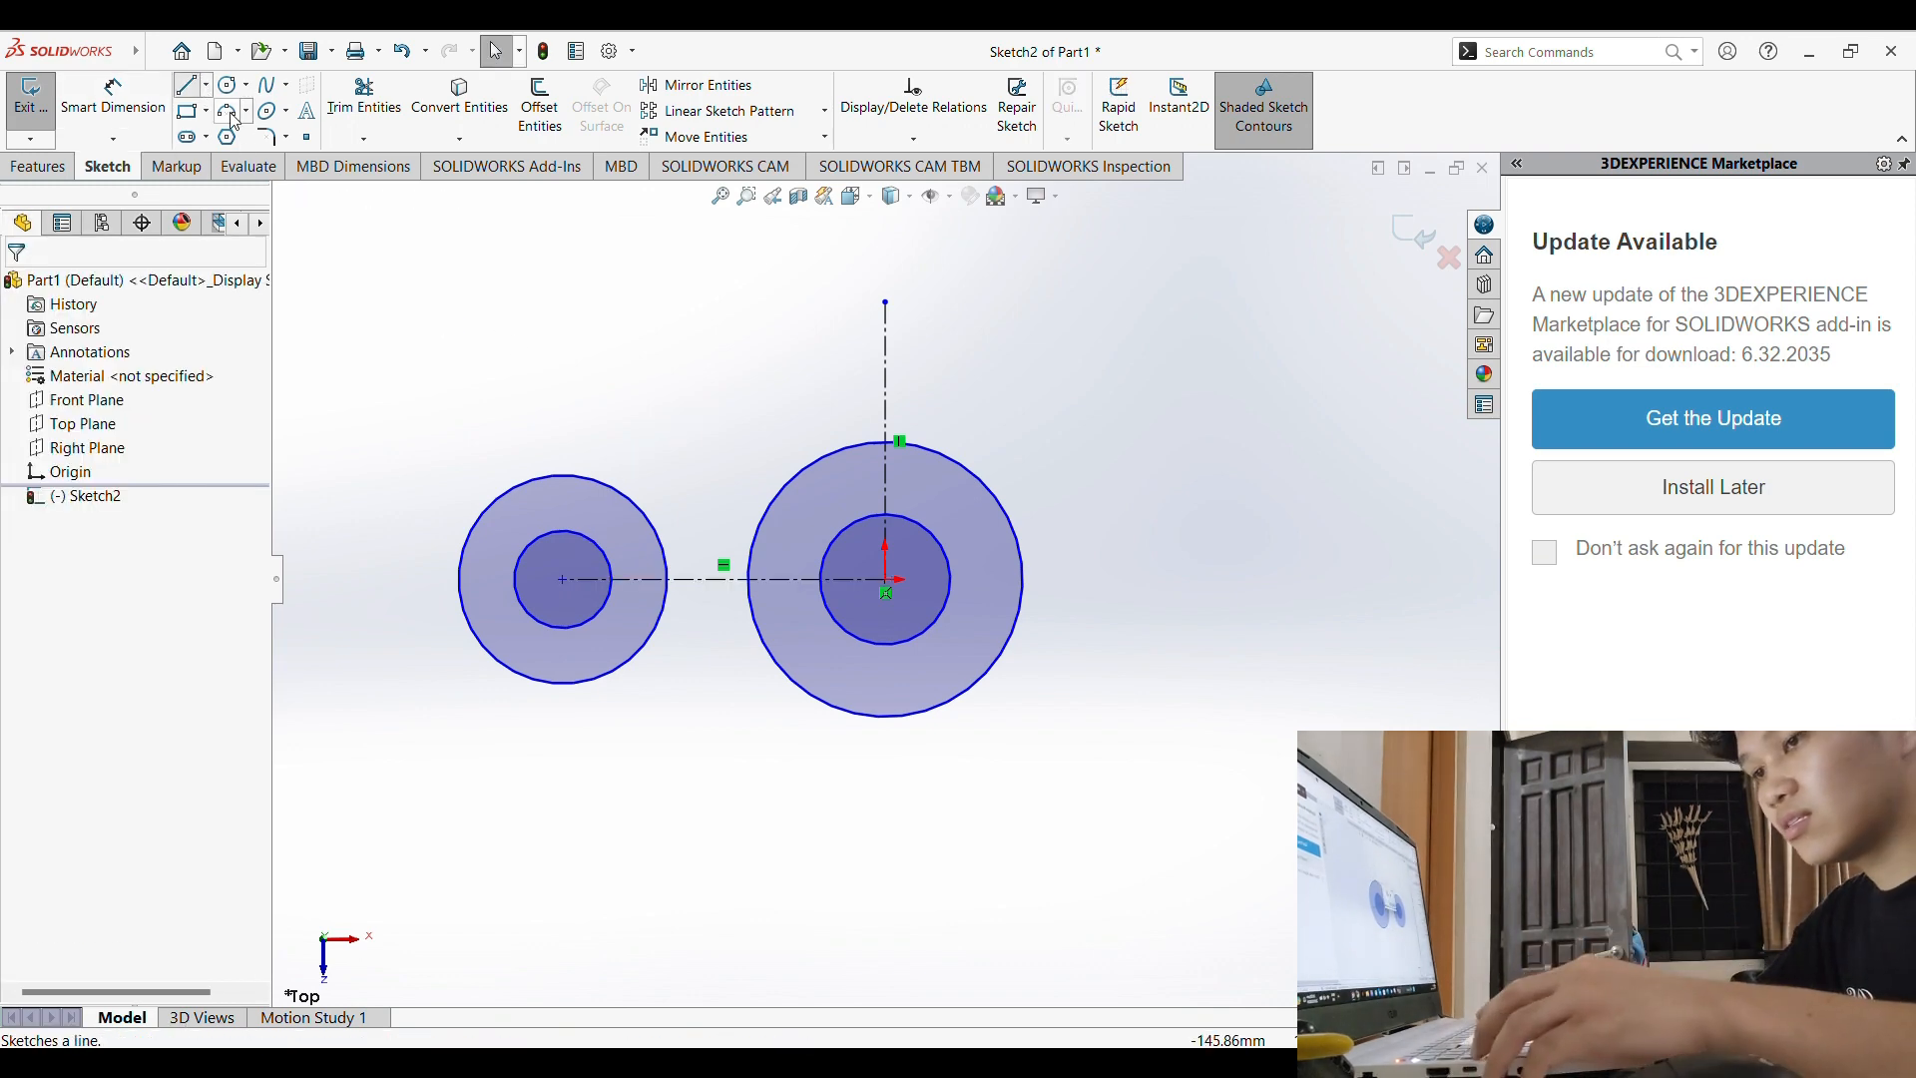
Step: Dimension the outer circle around the origin with a diameter of 36 mm
{"action": "left_click", "coordinate": [113, 99]}
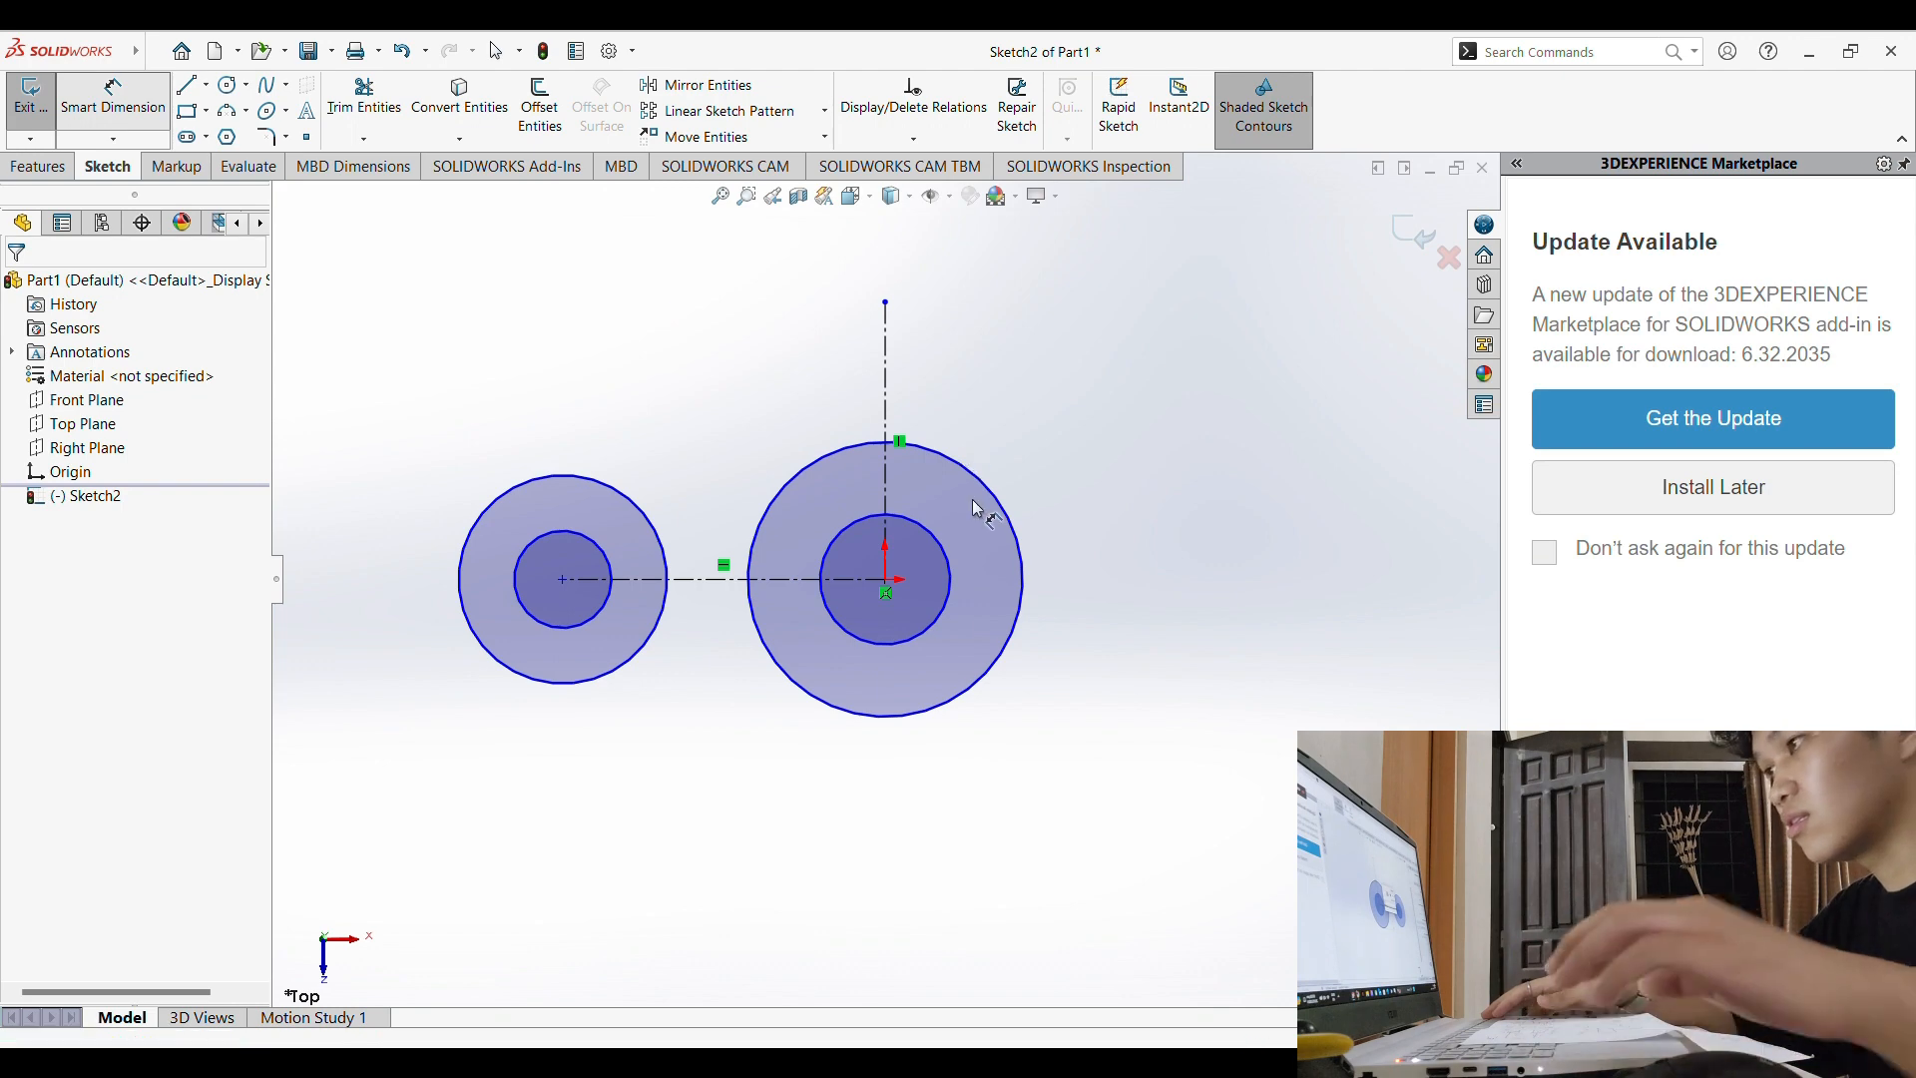
{"action": "left_click", "coordinate": [1005, 513]}
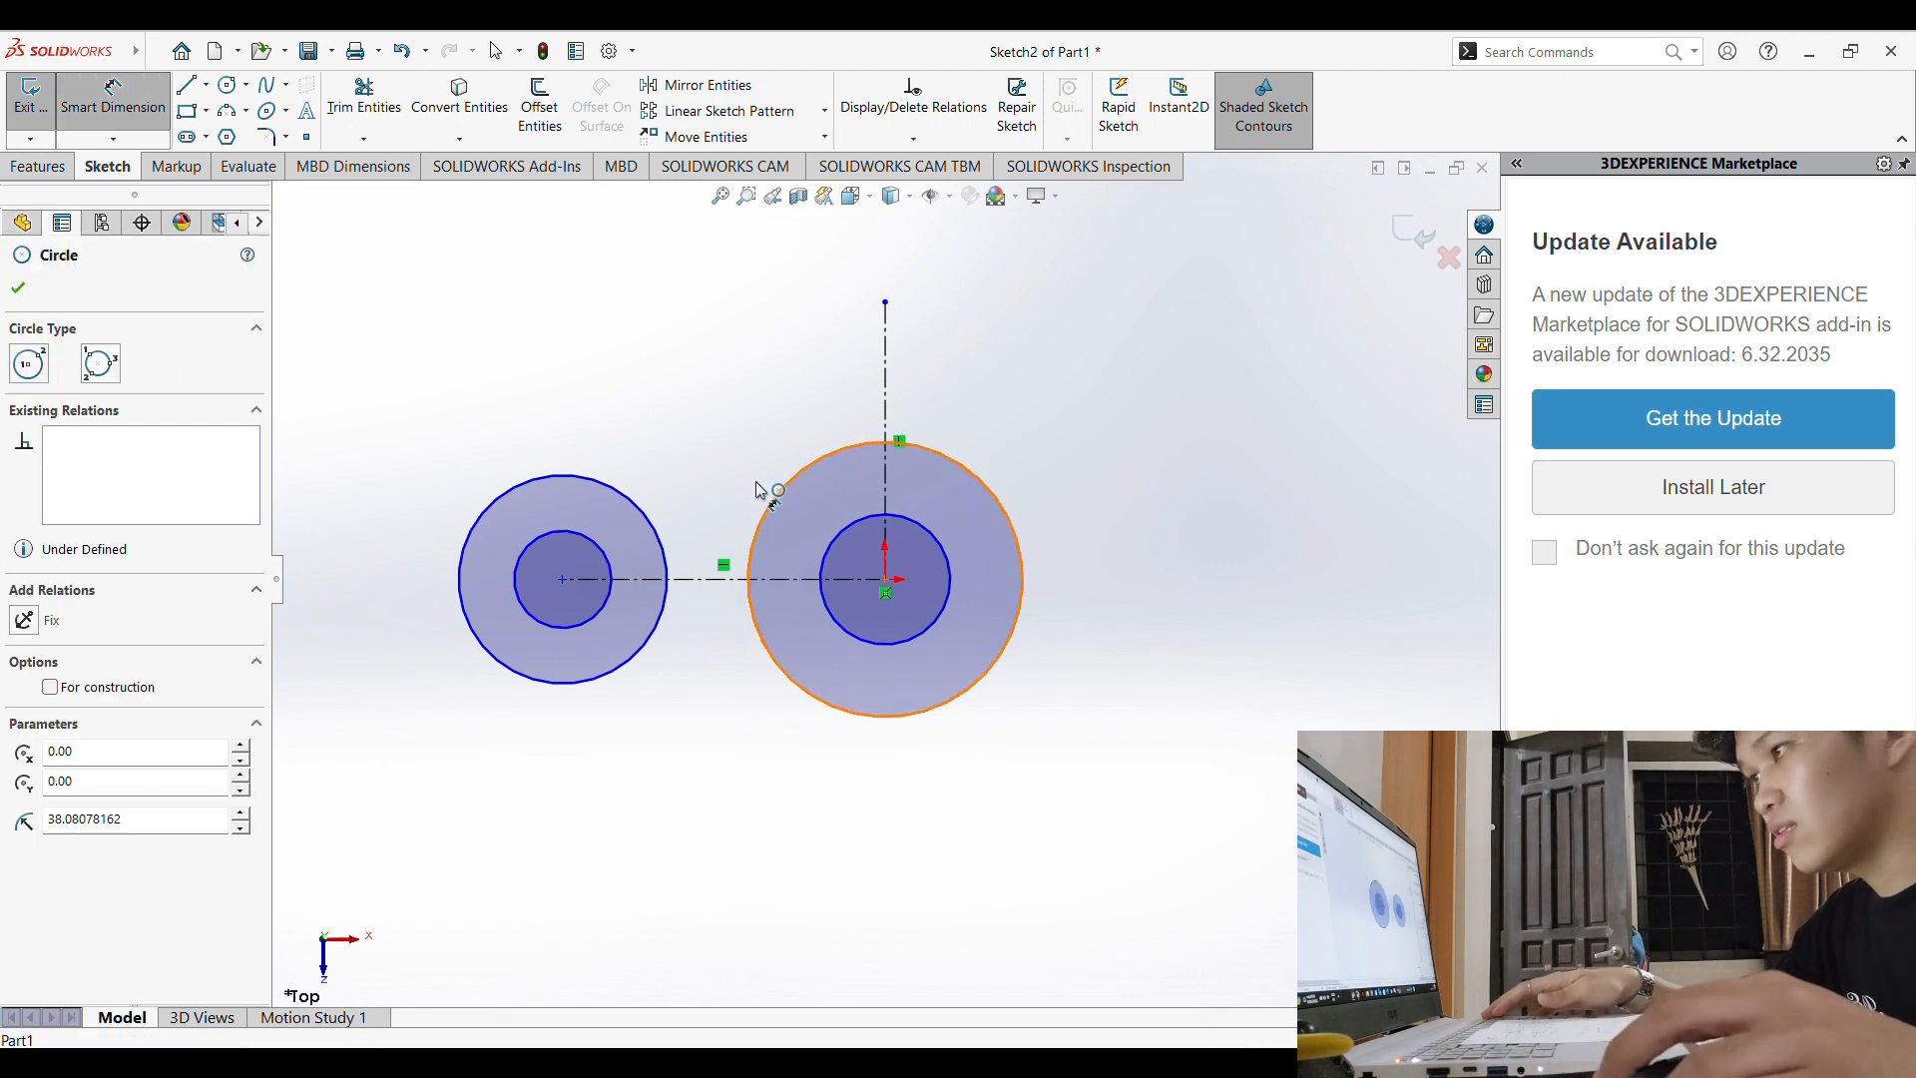
{"action": "left_click", "coordinate": [717, 537]}
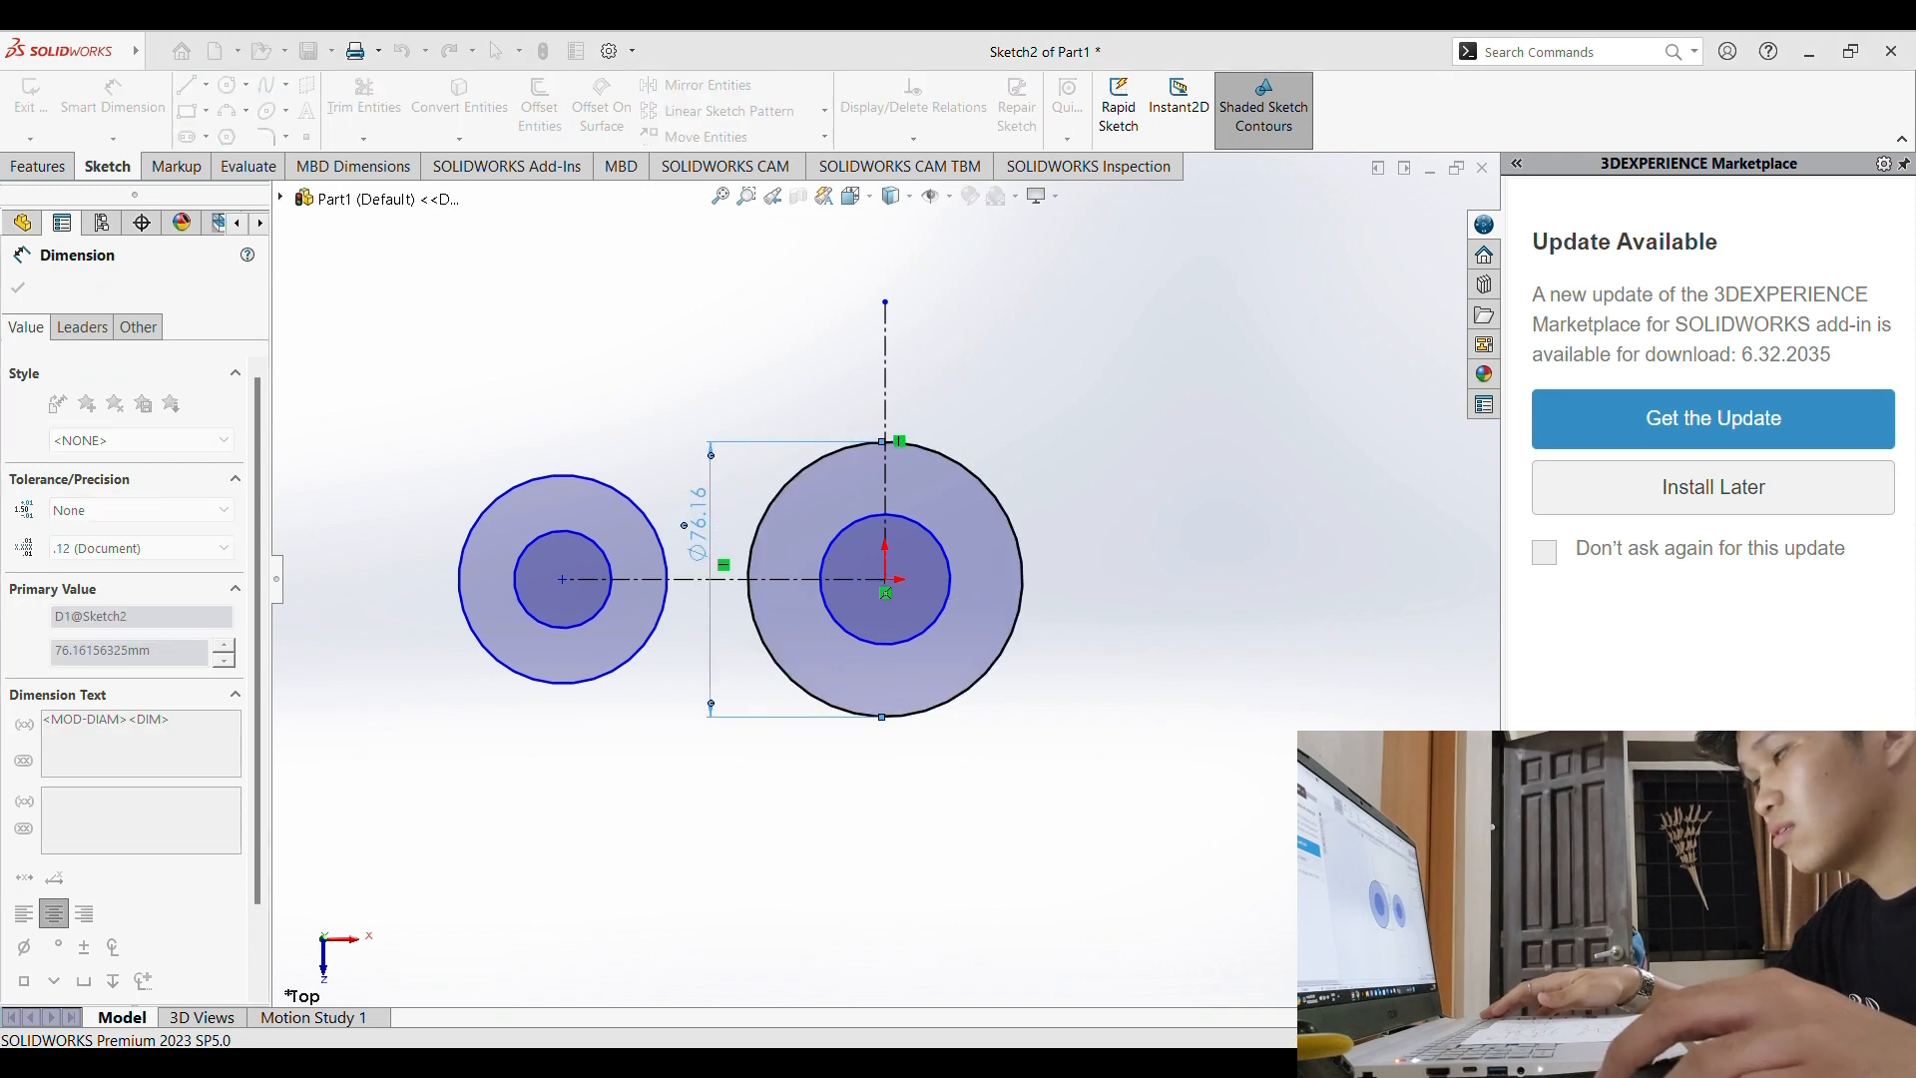
{"action": "type", "text": "36"}
{"action": "key", "text": "Return"}
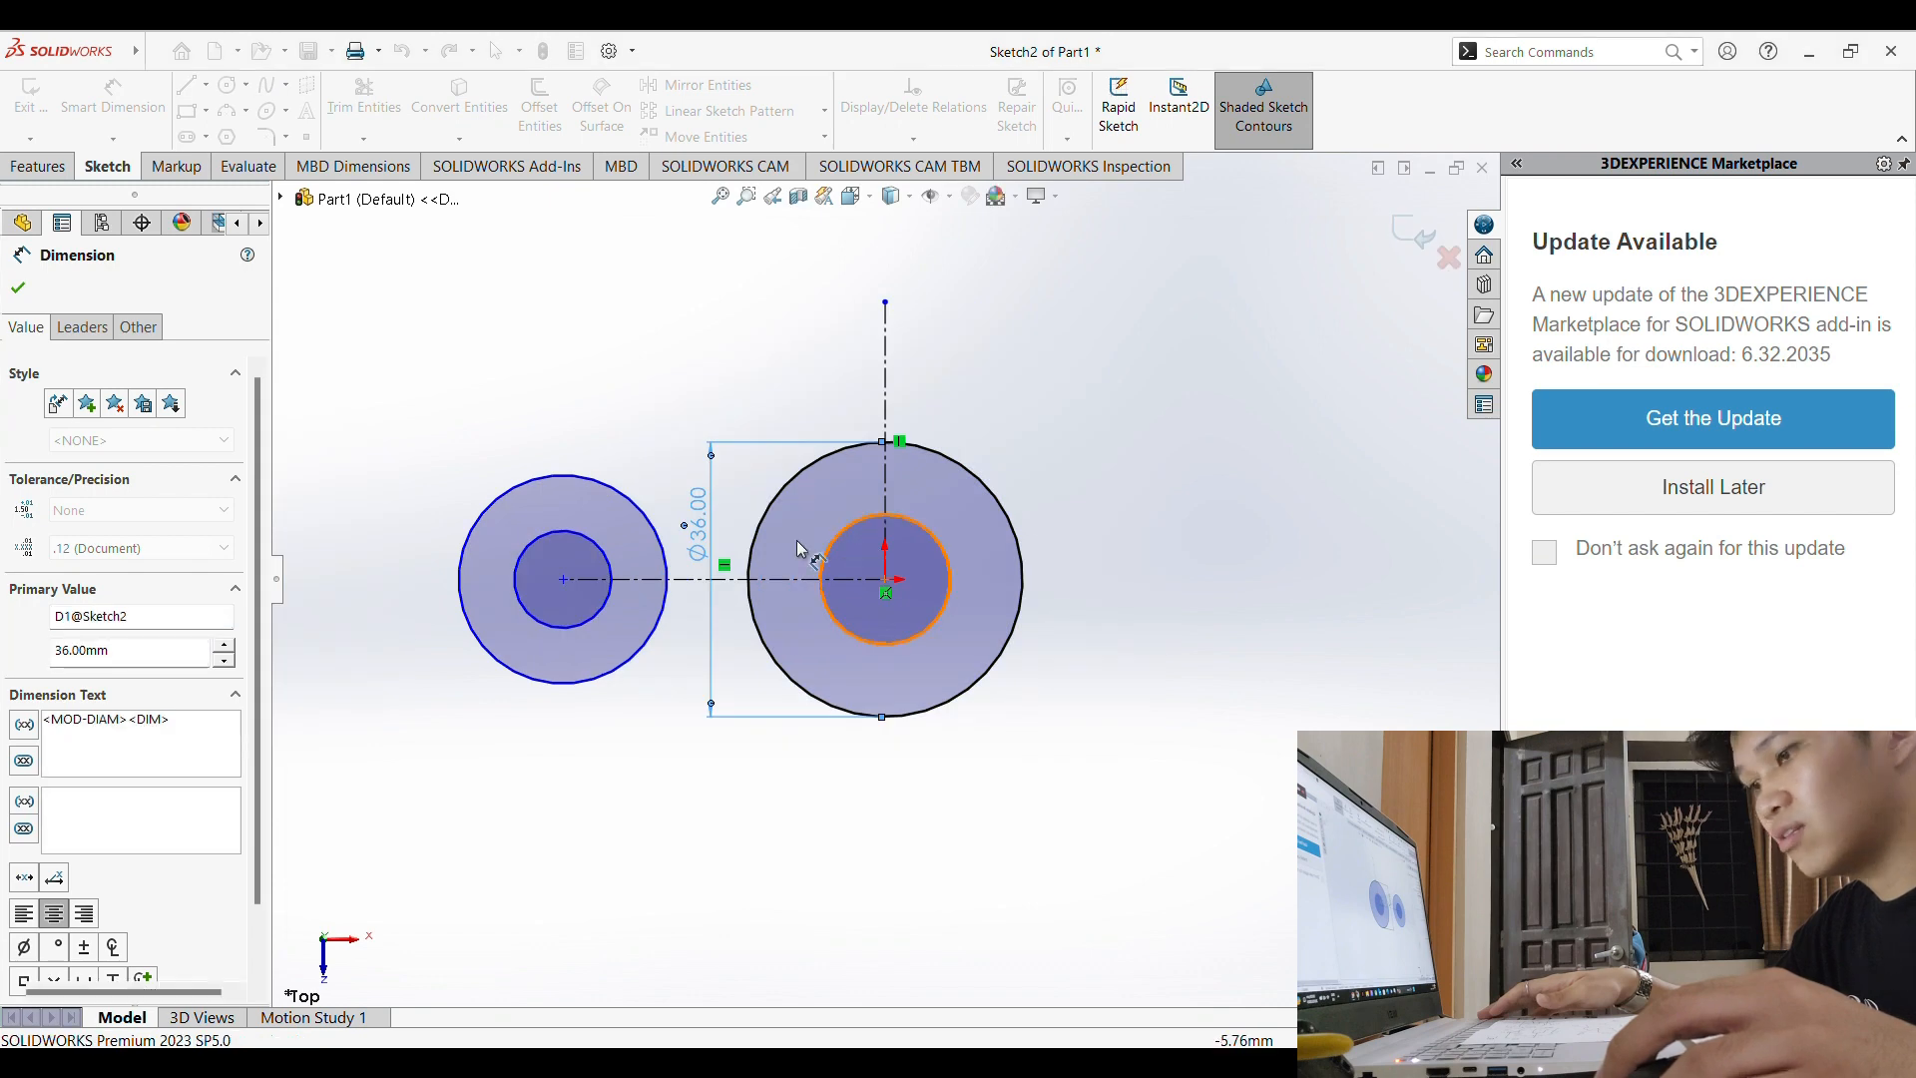
{"action": "key", "text": "Escape"}
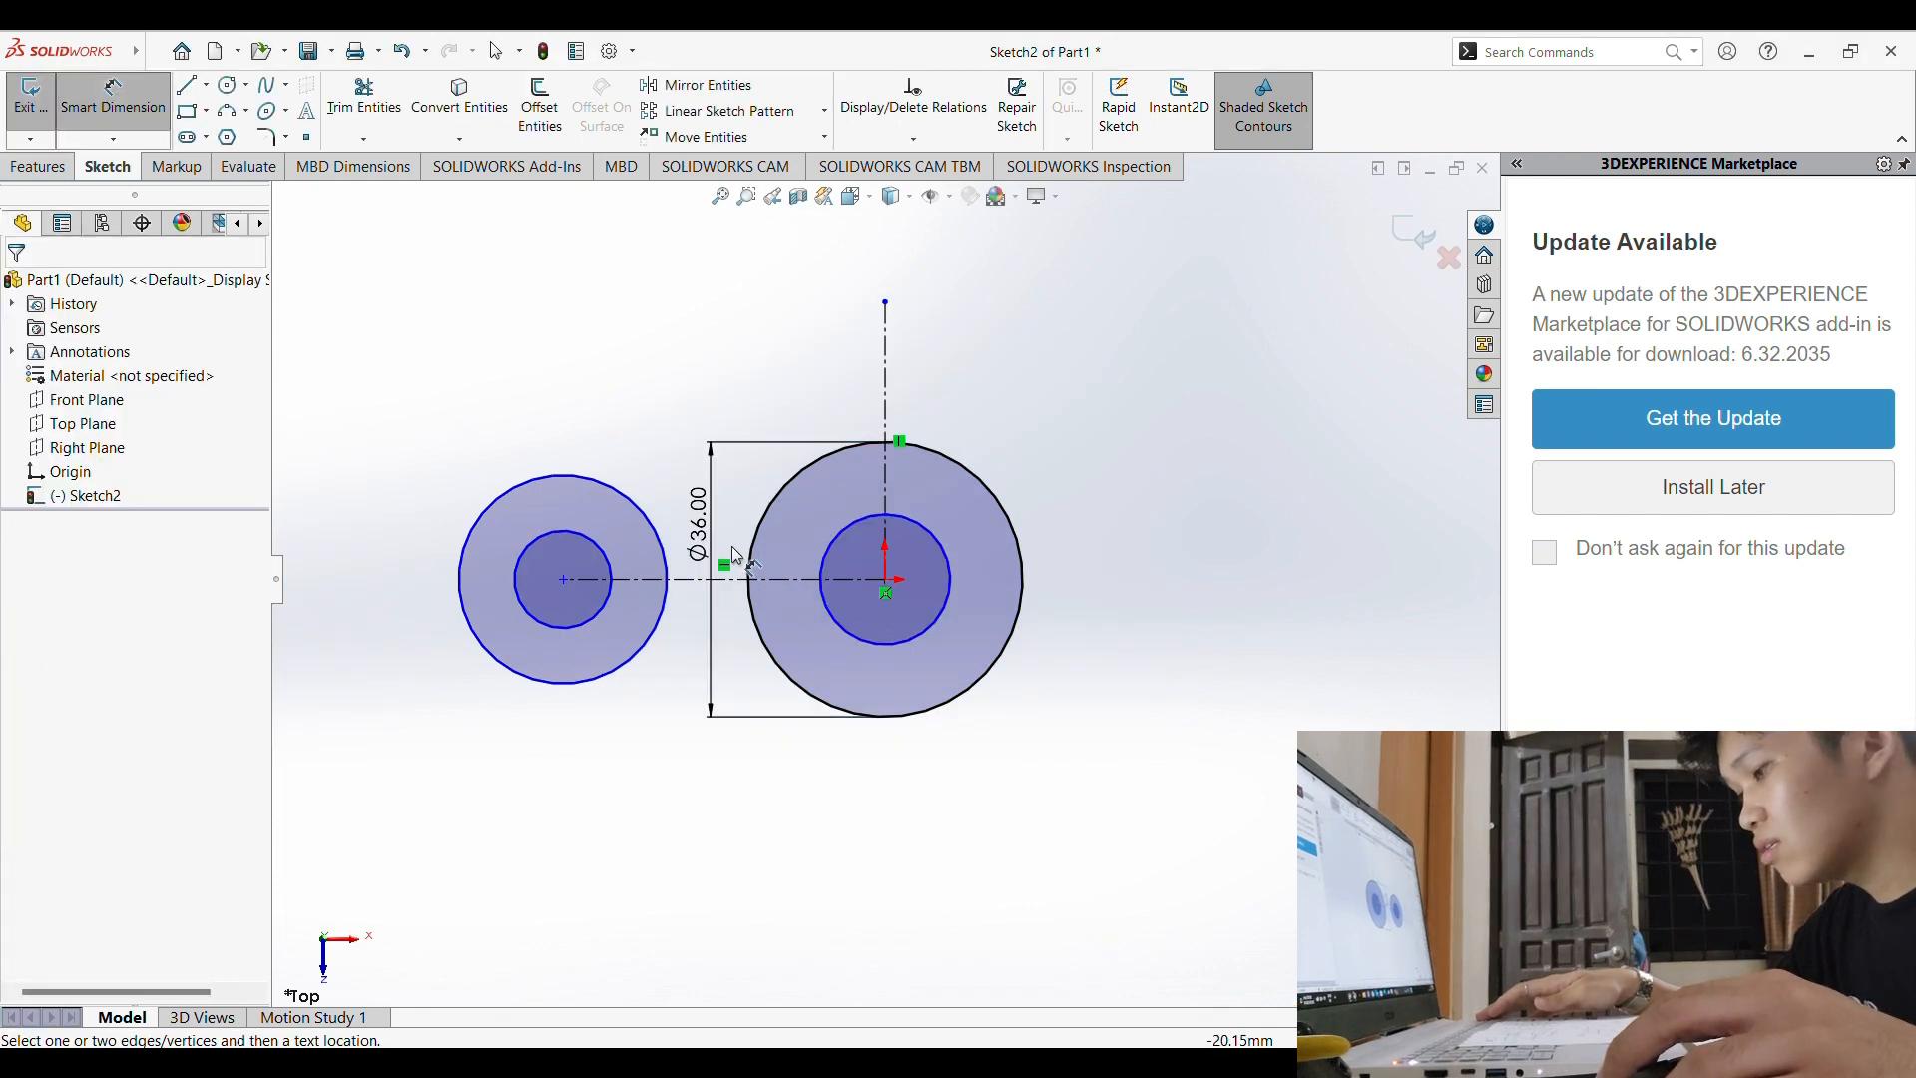
Step: Dimension the inner circle around the origin with a diameter of 8 mm
{"action": "left_click", "coordinate": [826, 555]}
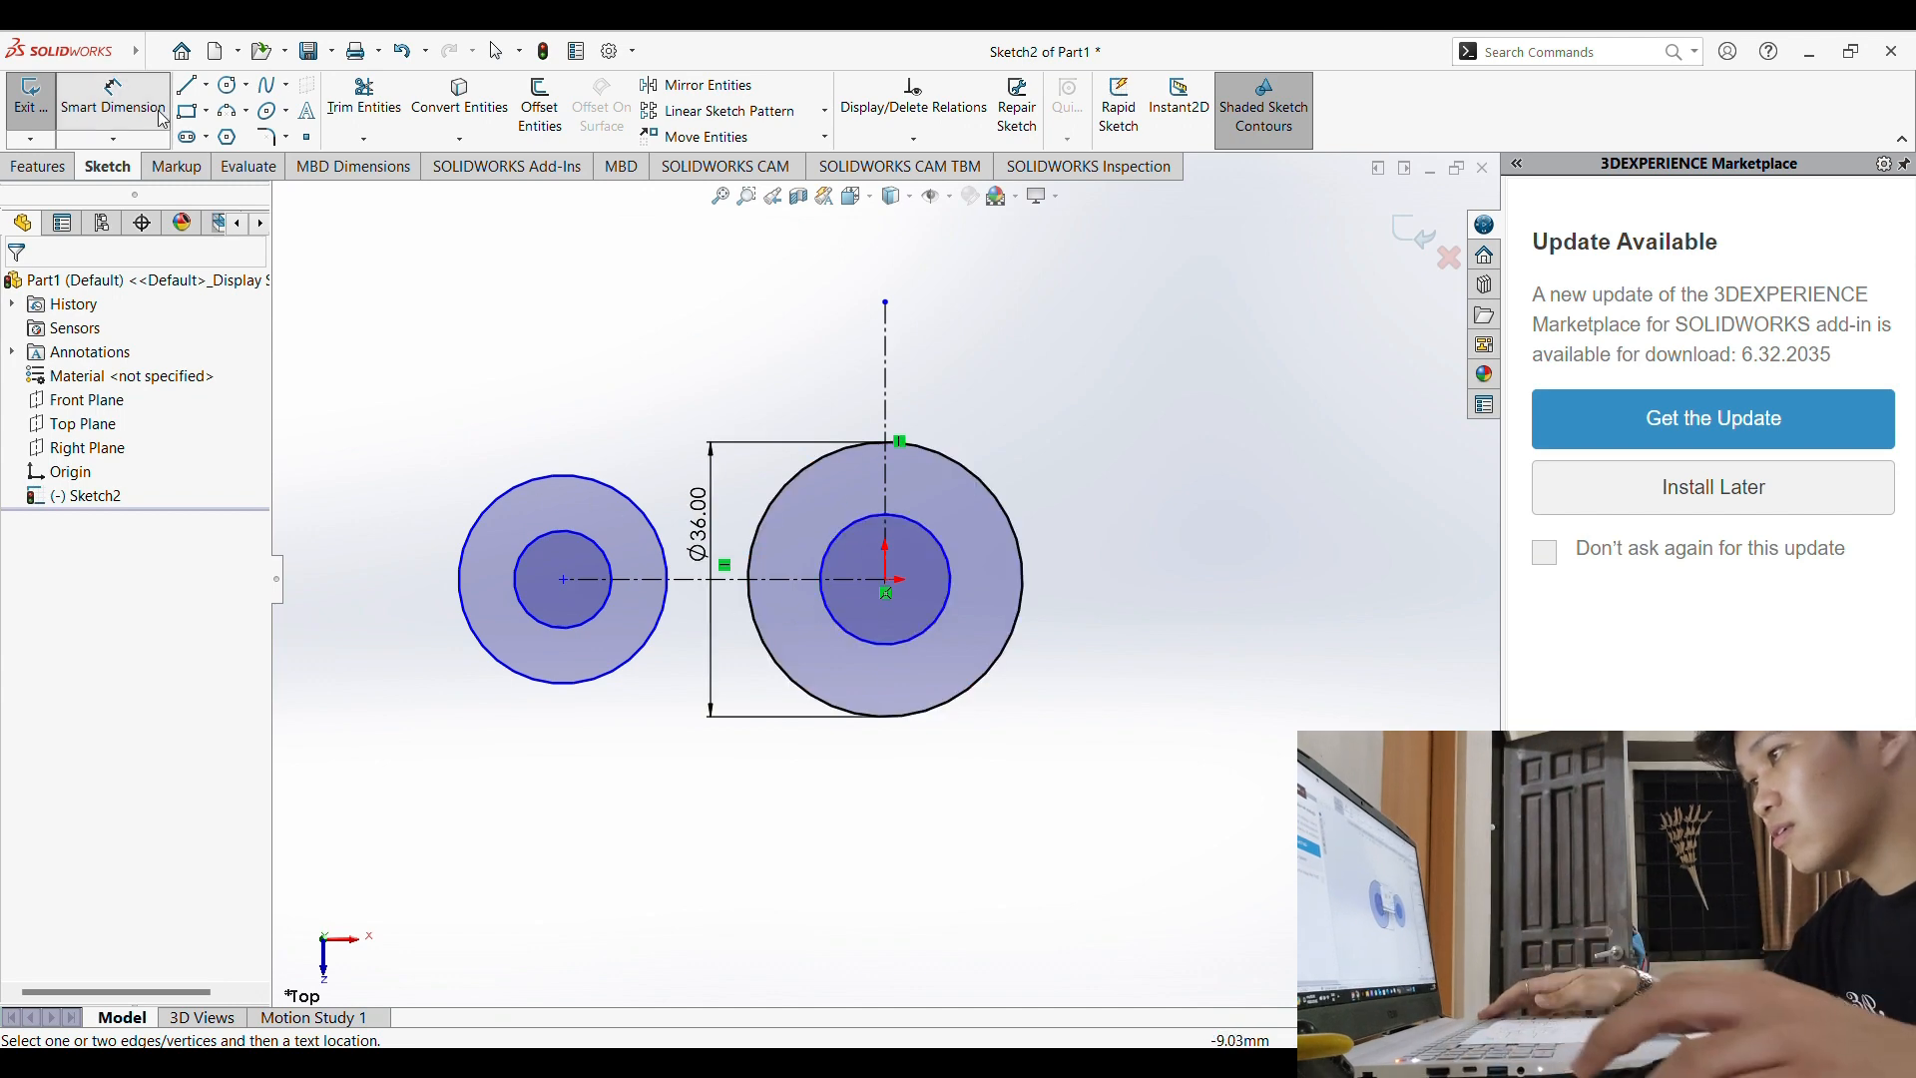
{"action": "left_click", "coordinate": [833, 556]}
{"action": "key", "text": "d"}
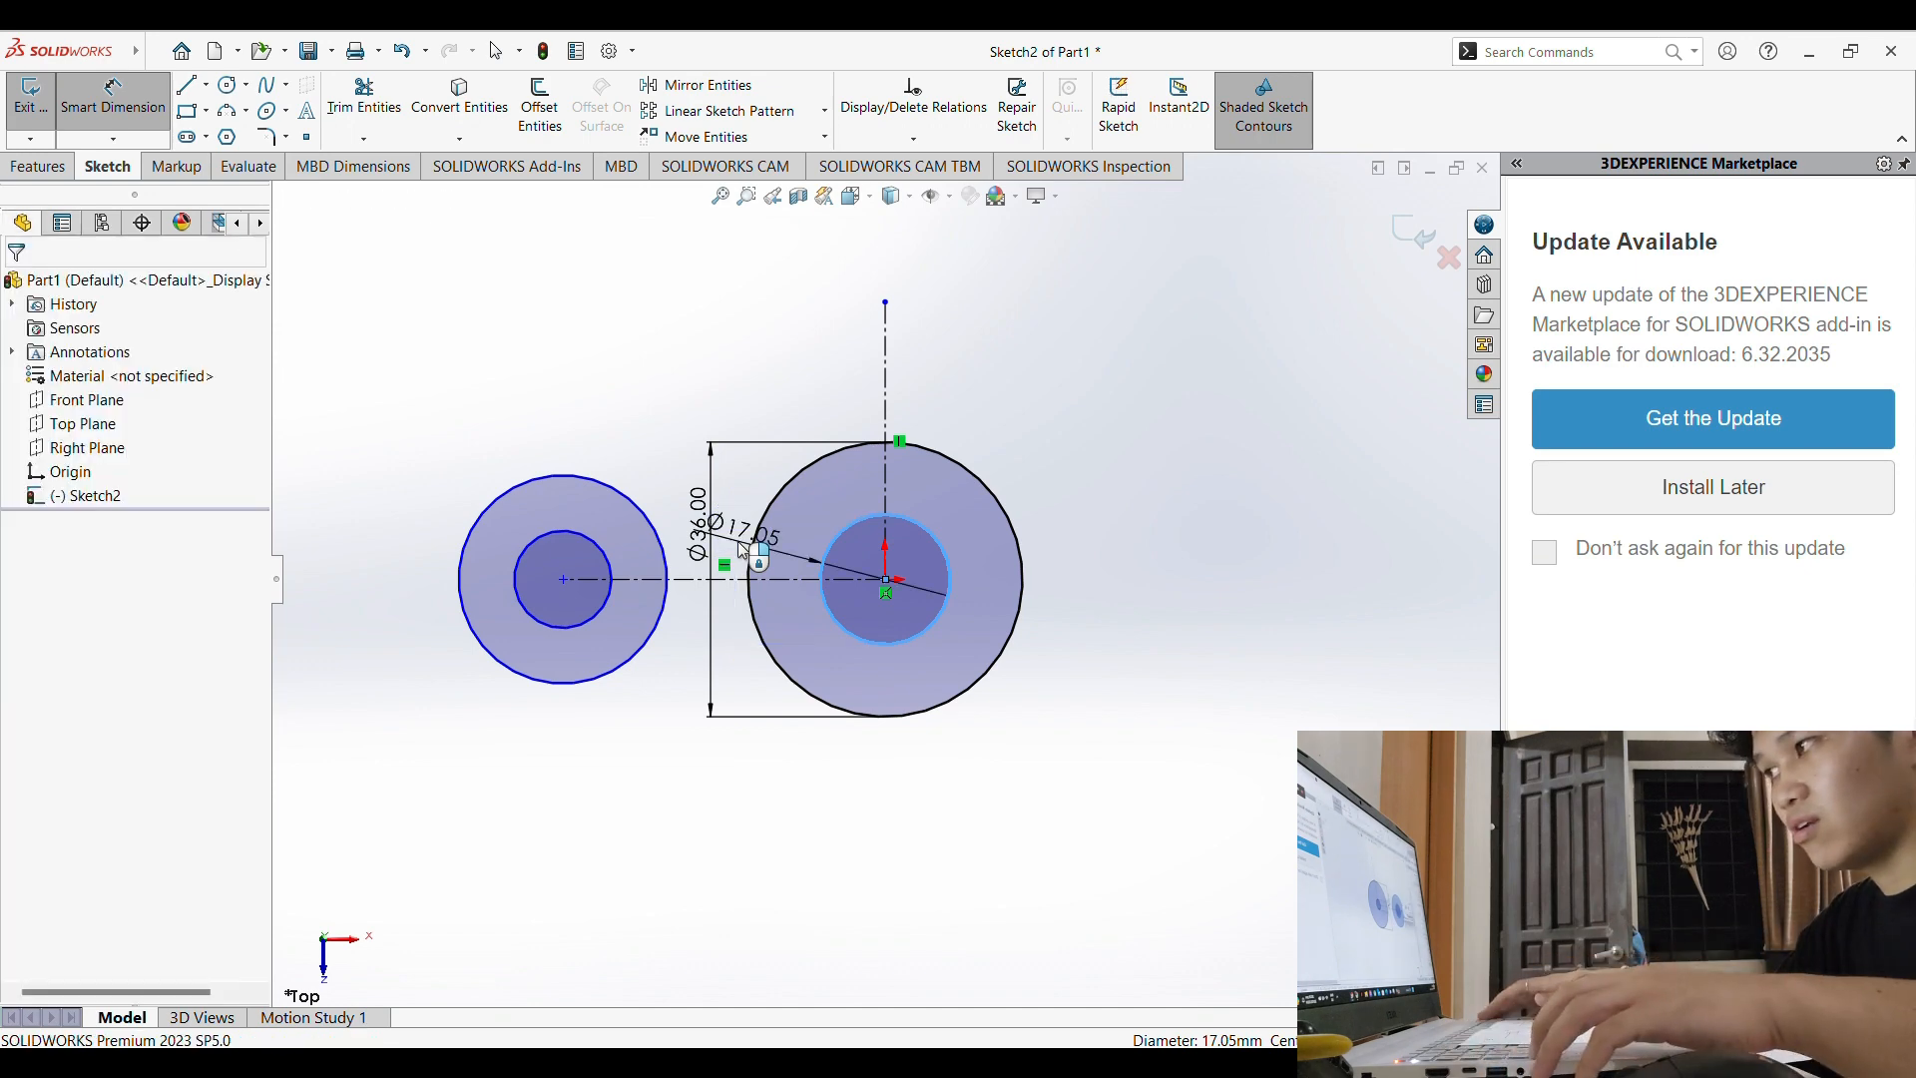
{"action": "left_click", "coordinate": [744, 550]}
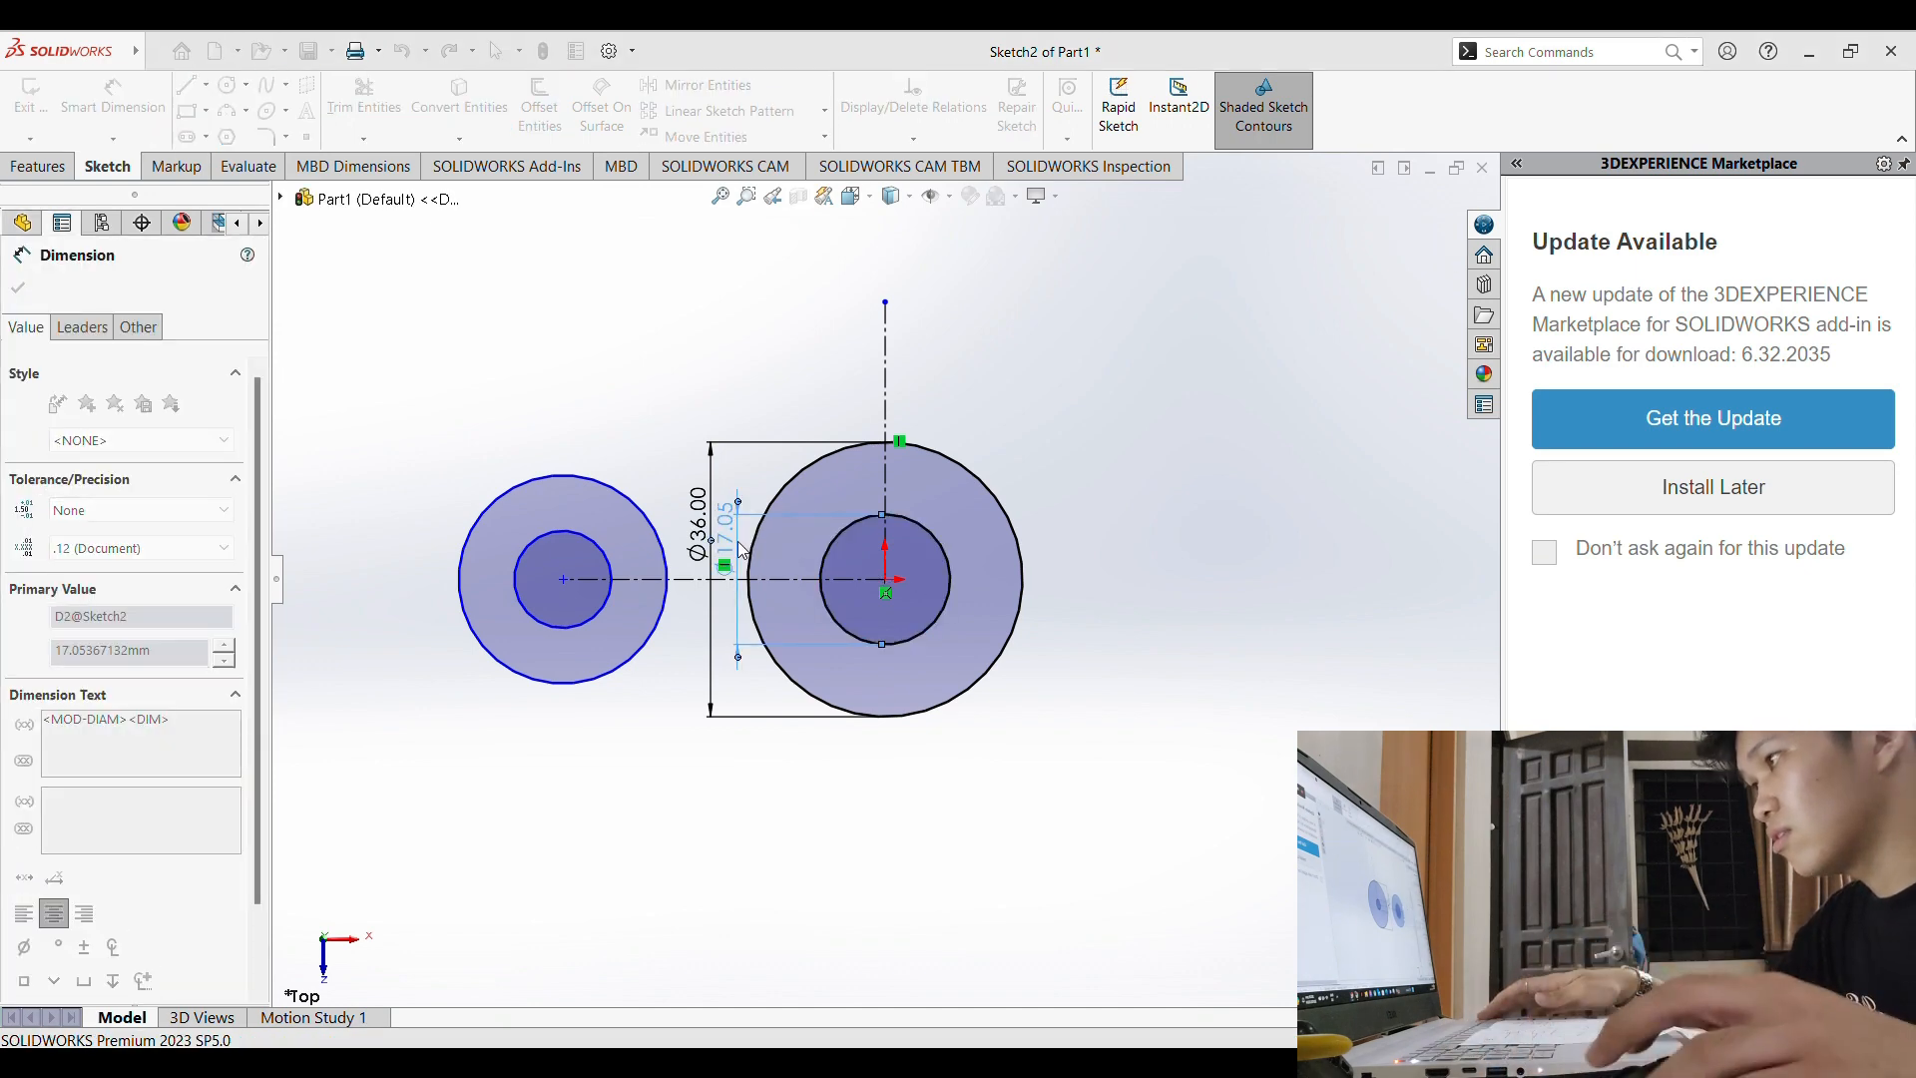
{"action": "type", "text": "8"}
{"action": "key", "text": "Return"}
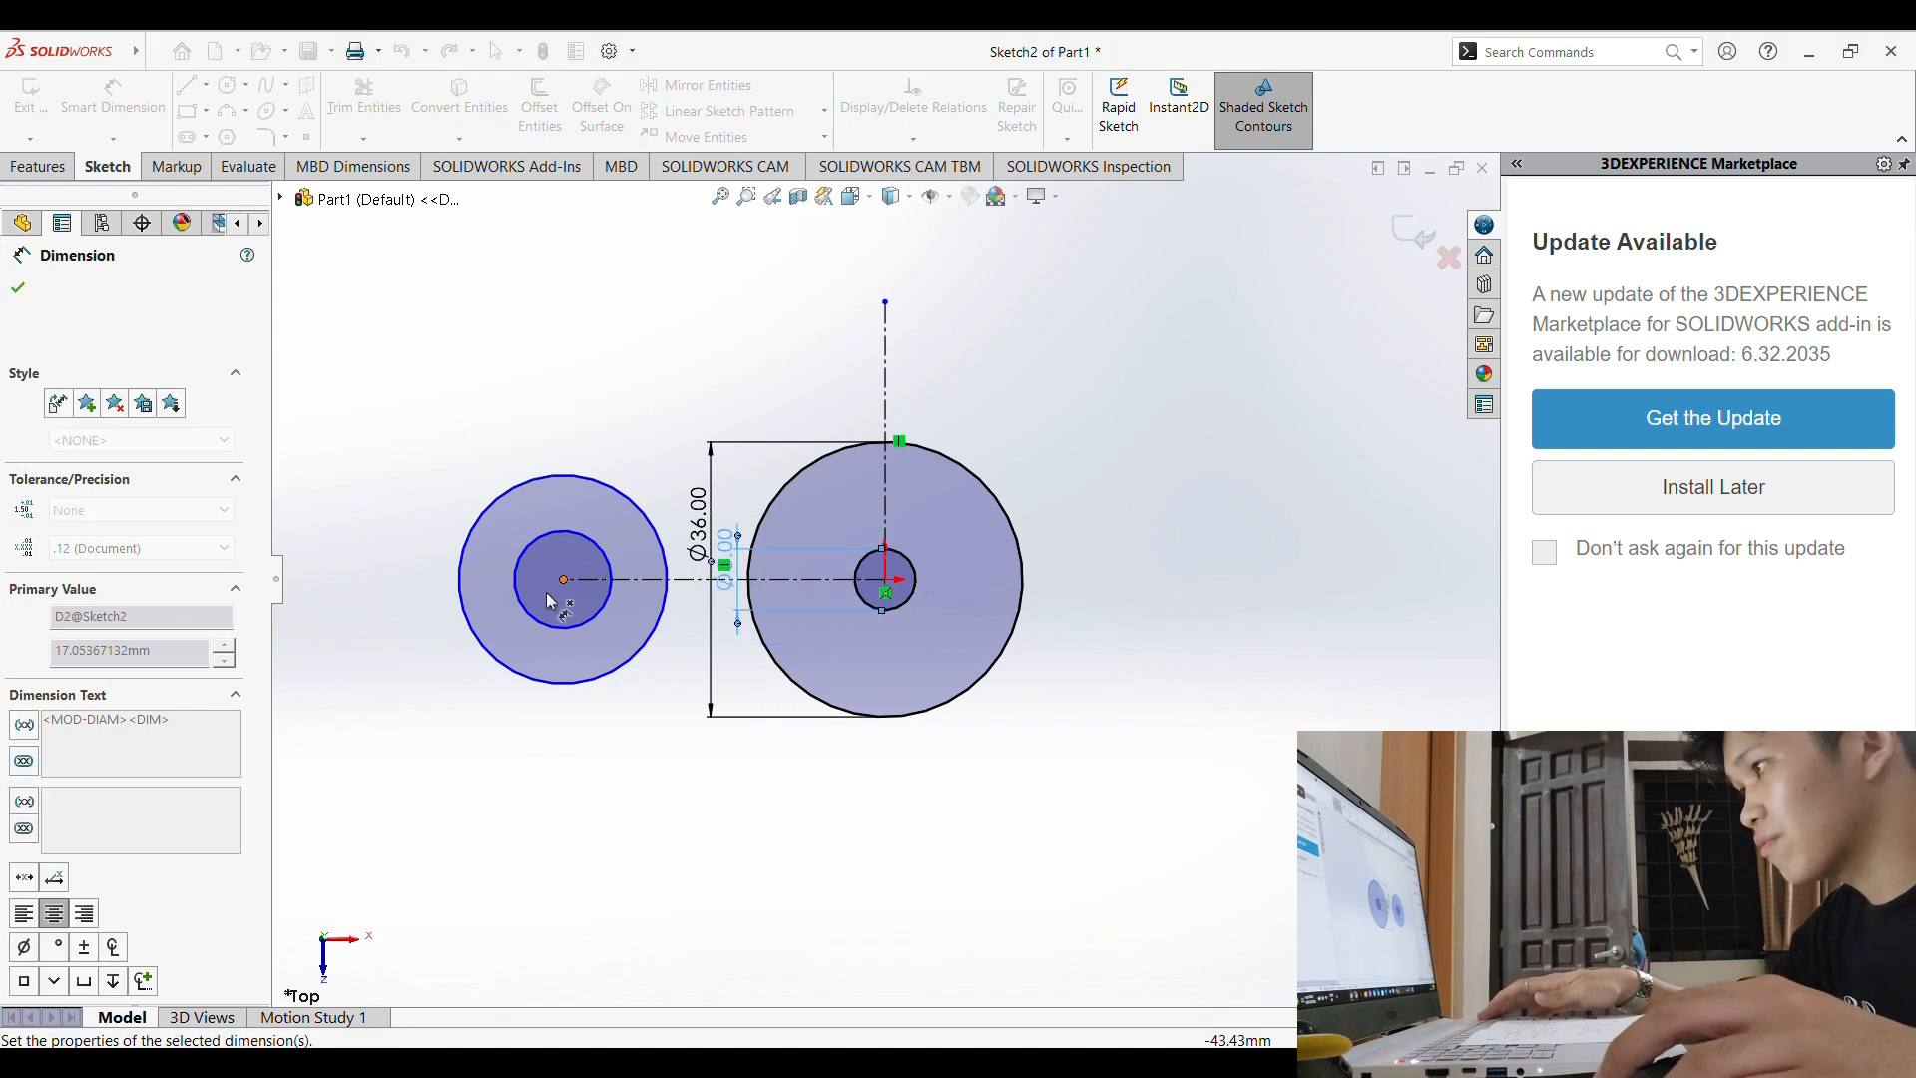
Step: Dimension the inner circle of the left pair with a diameter of 8 mm
{"action": "left_click", "coordinate": [522, 576]}
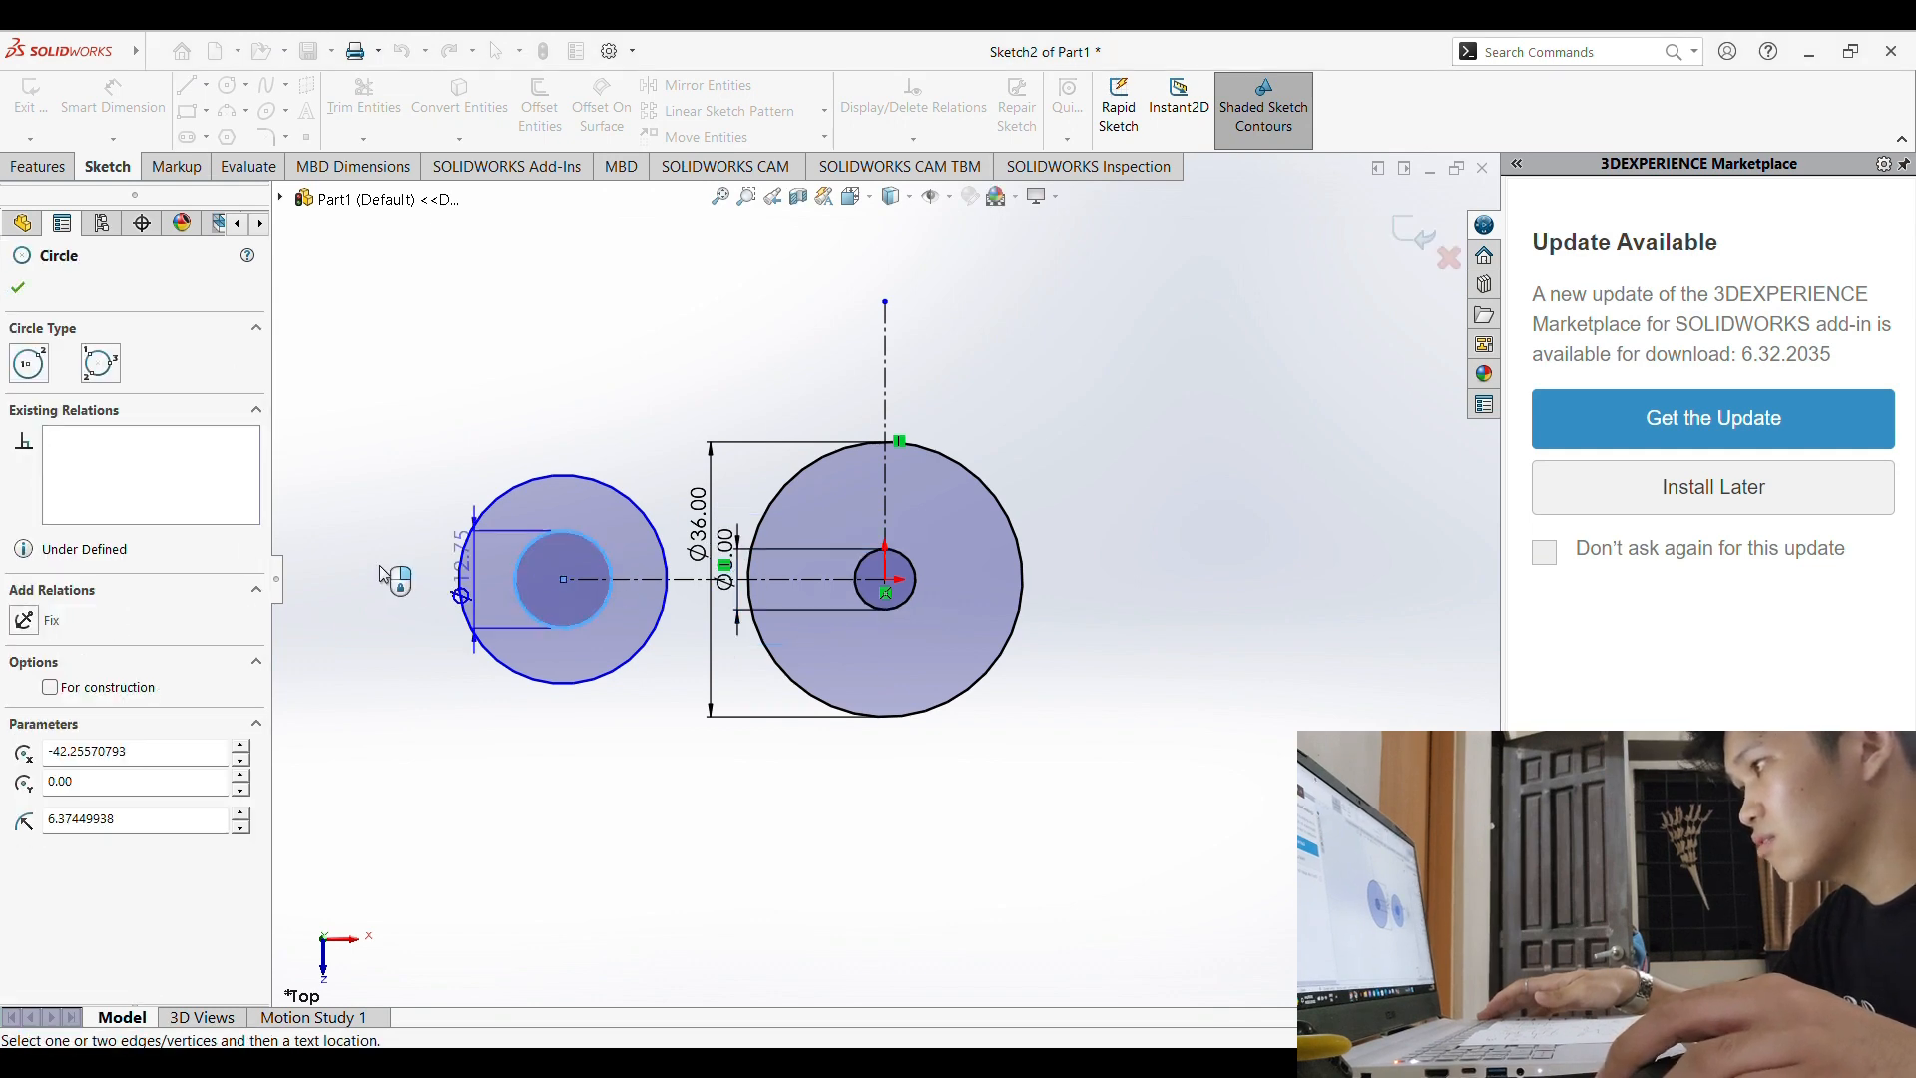
{"action": "left_click", "coordinate": [385, 575]}
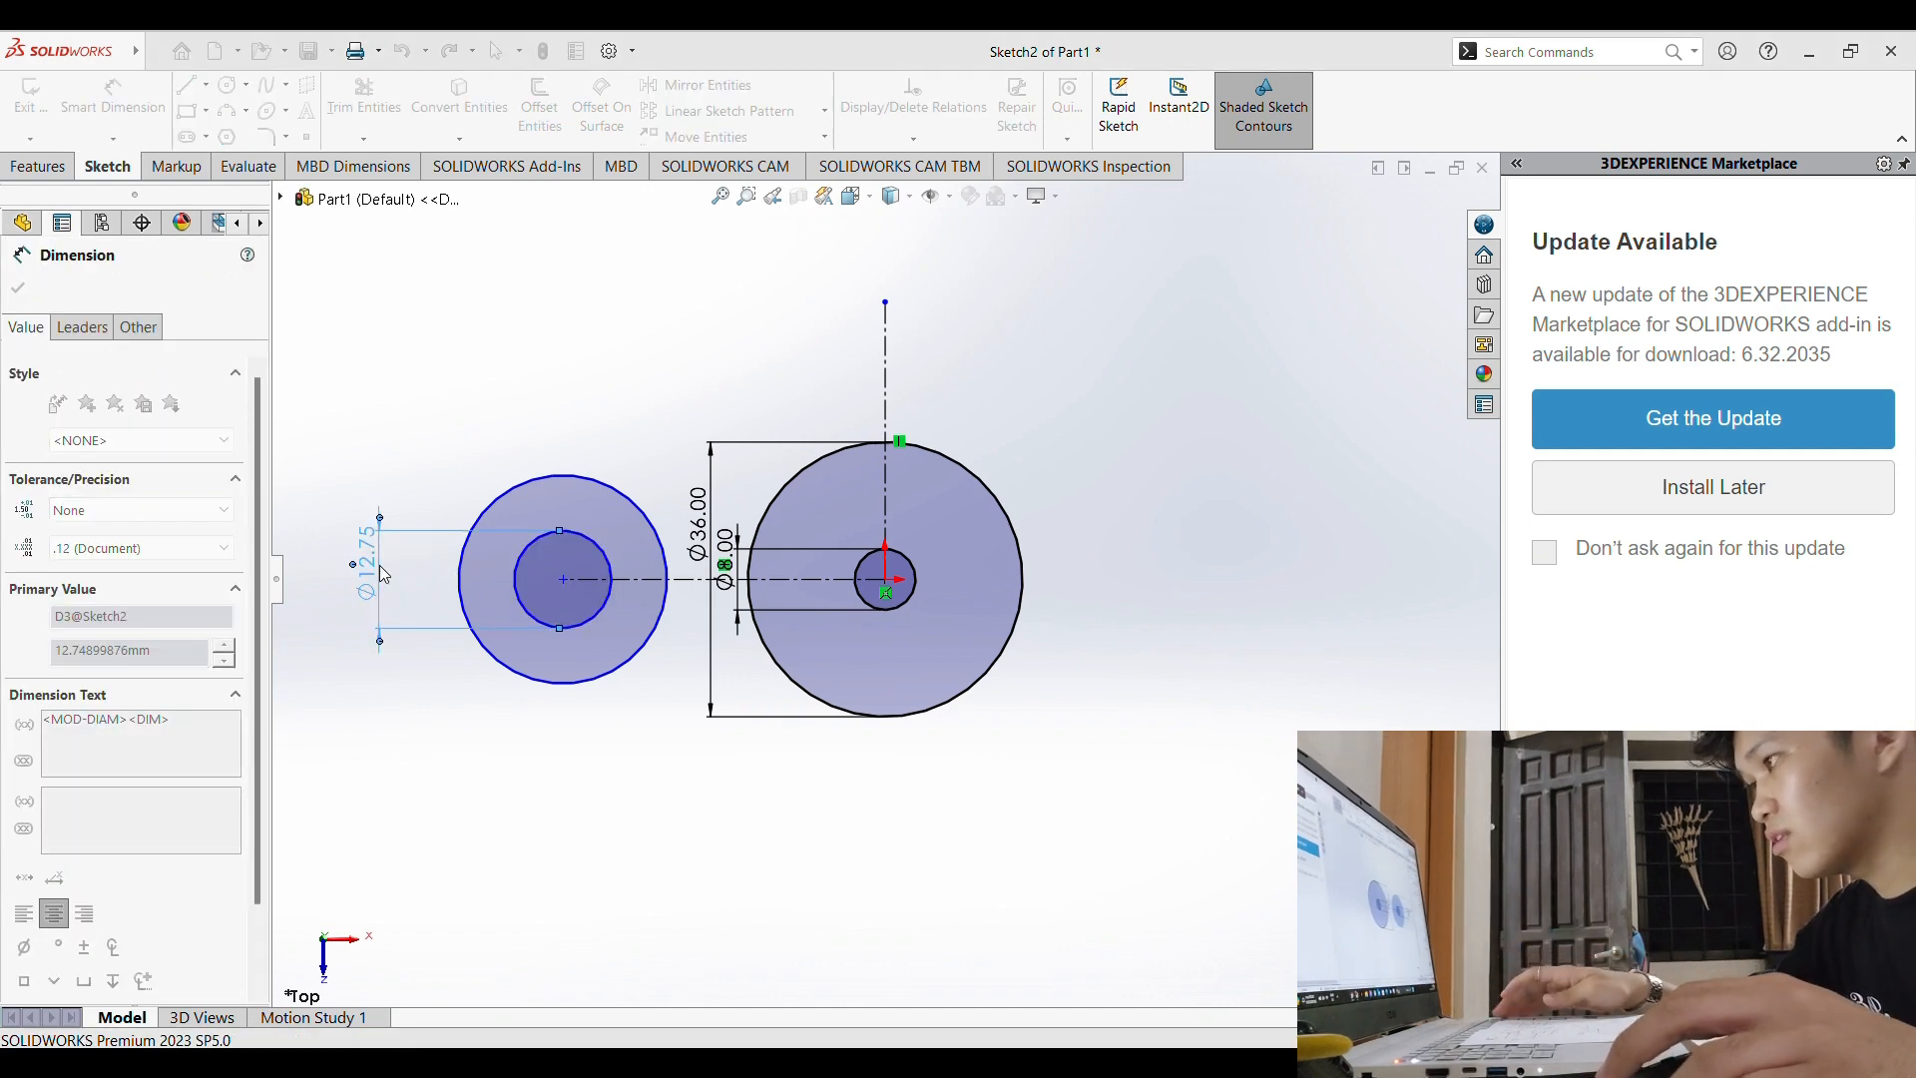
{"action": "type", "text": "8"}
{"action": "key", "text": "Return"}
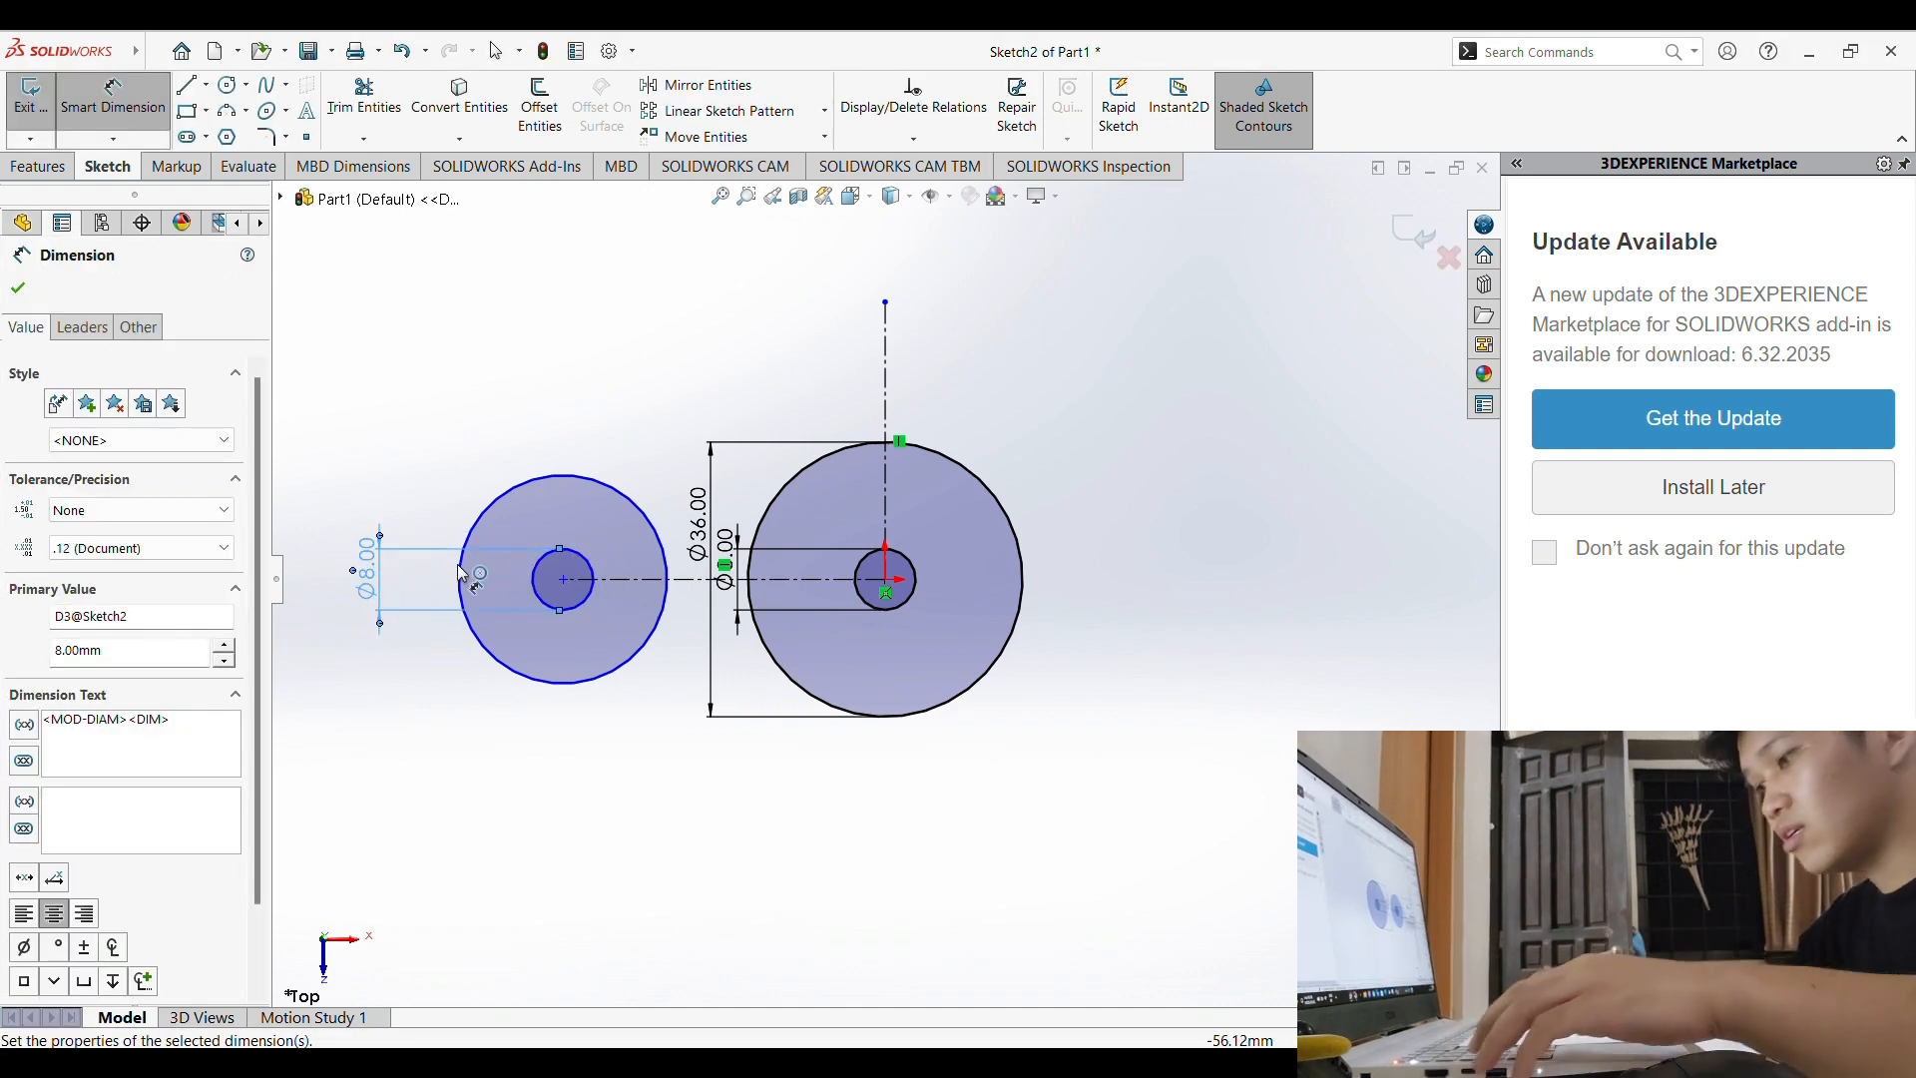
Step: Dimension the outer circle of the left pair with a diameter of 22 mm
{"action": "left_click", "coordinate": [462, 576]}
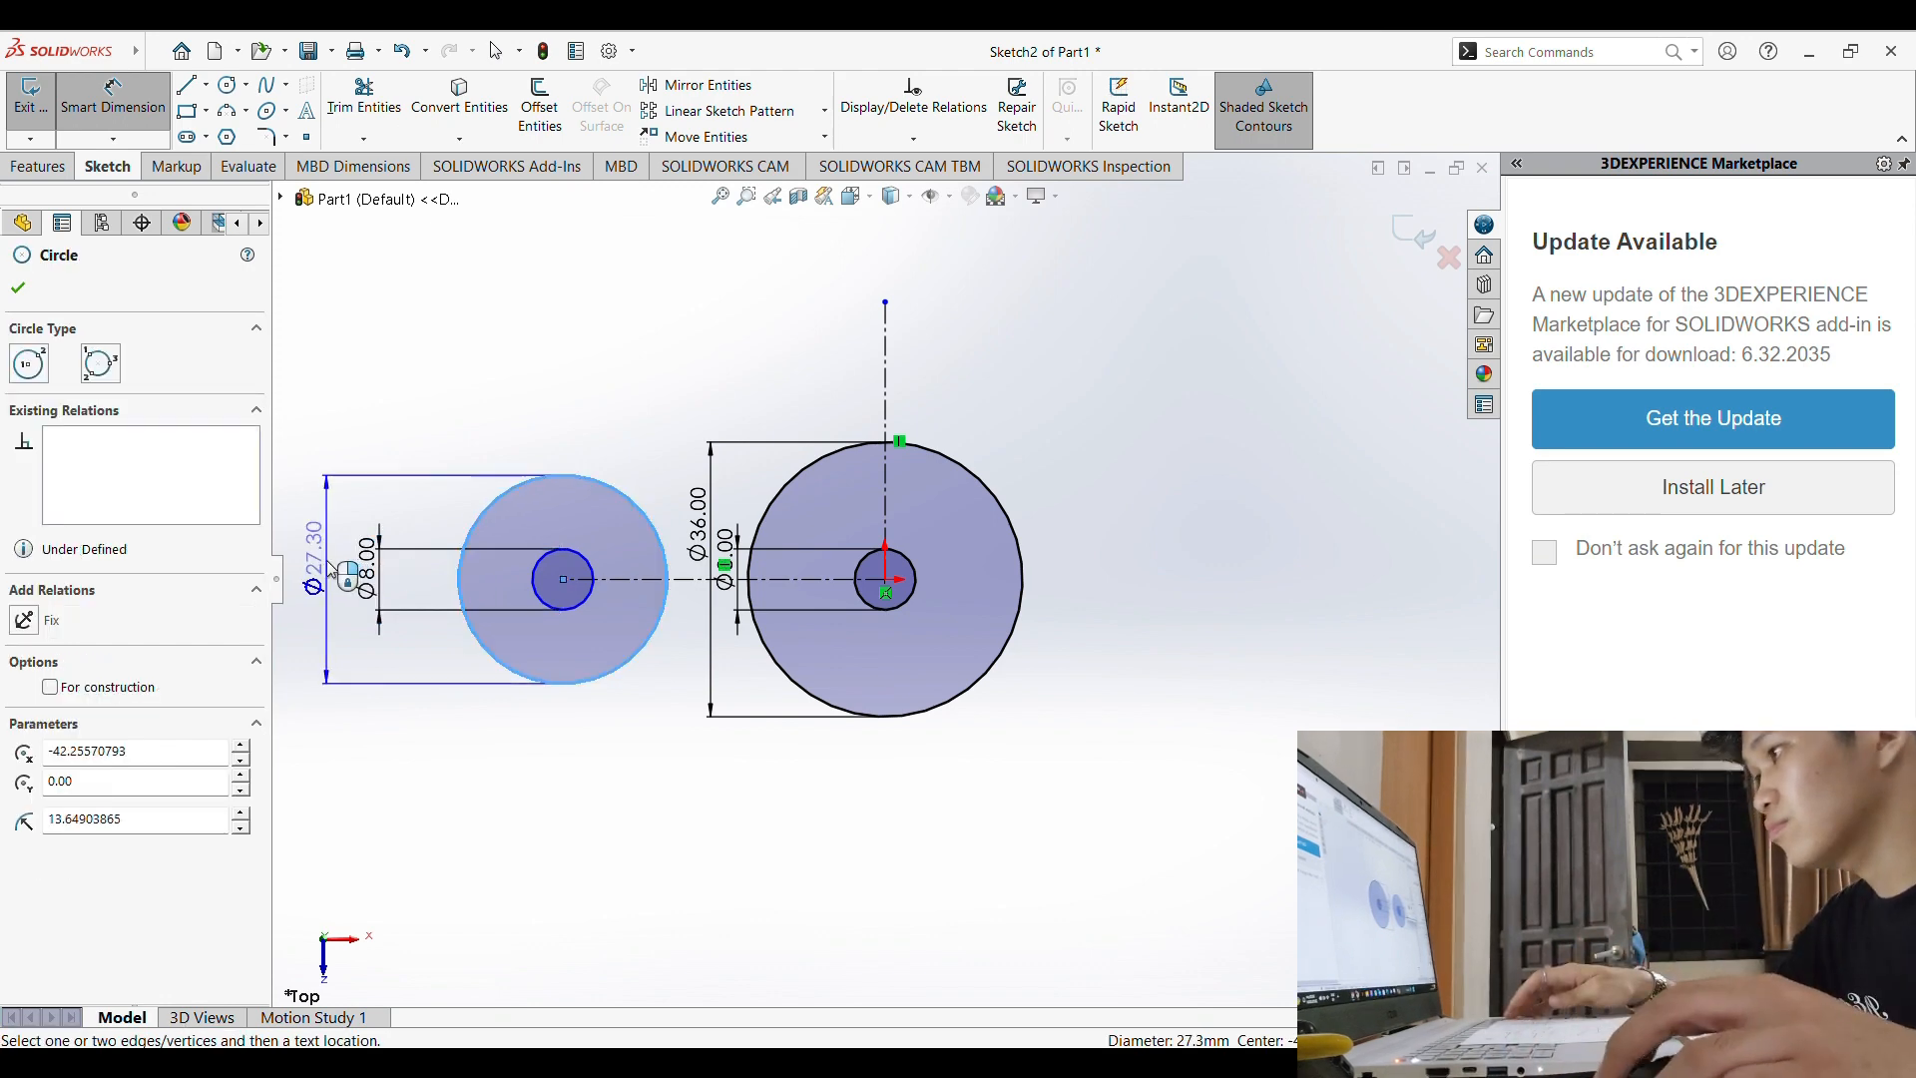
{"action": "left_click", "coordinate": [328, 562]}
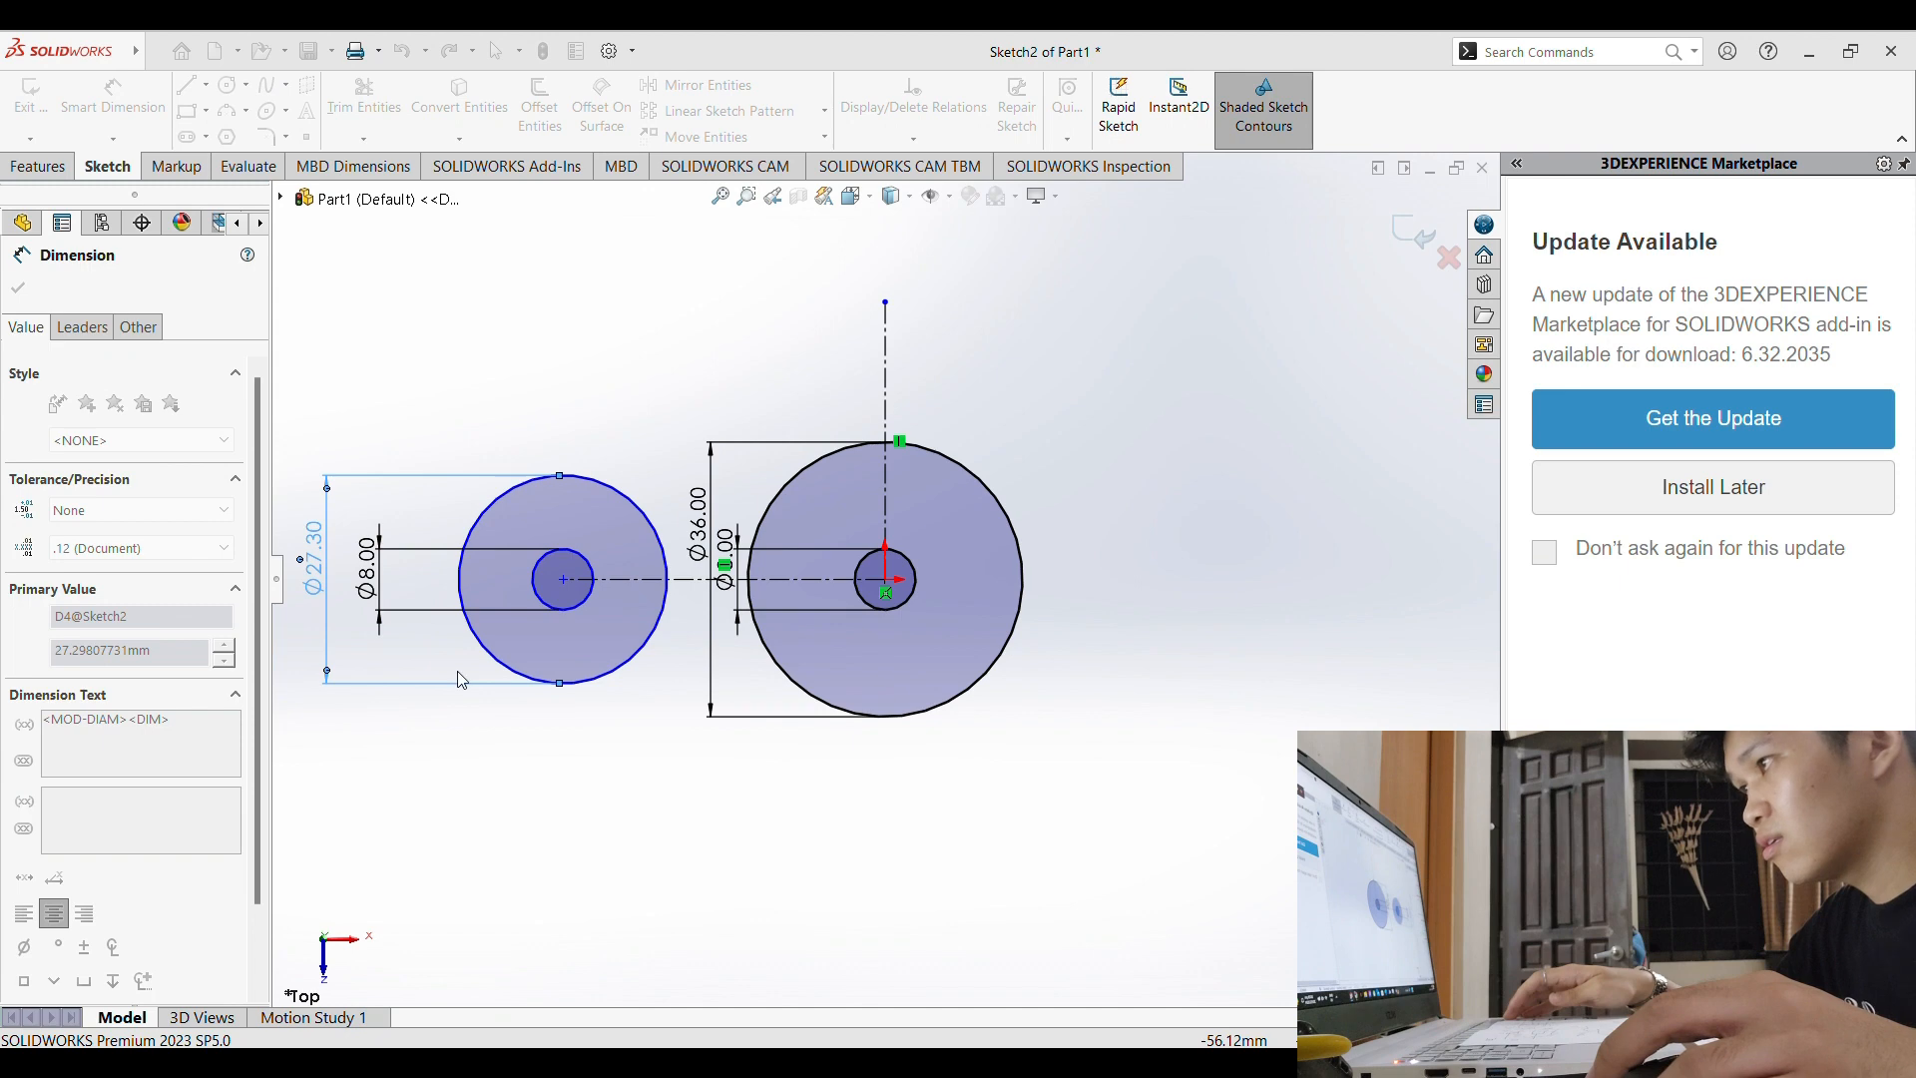
{"action": "type", "text": "22"}
{"action": "key", "text": "Return"}
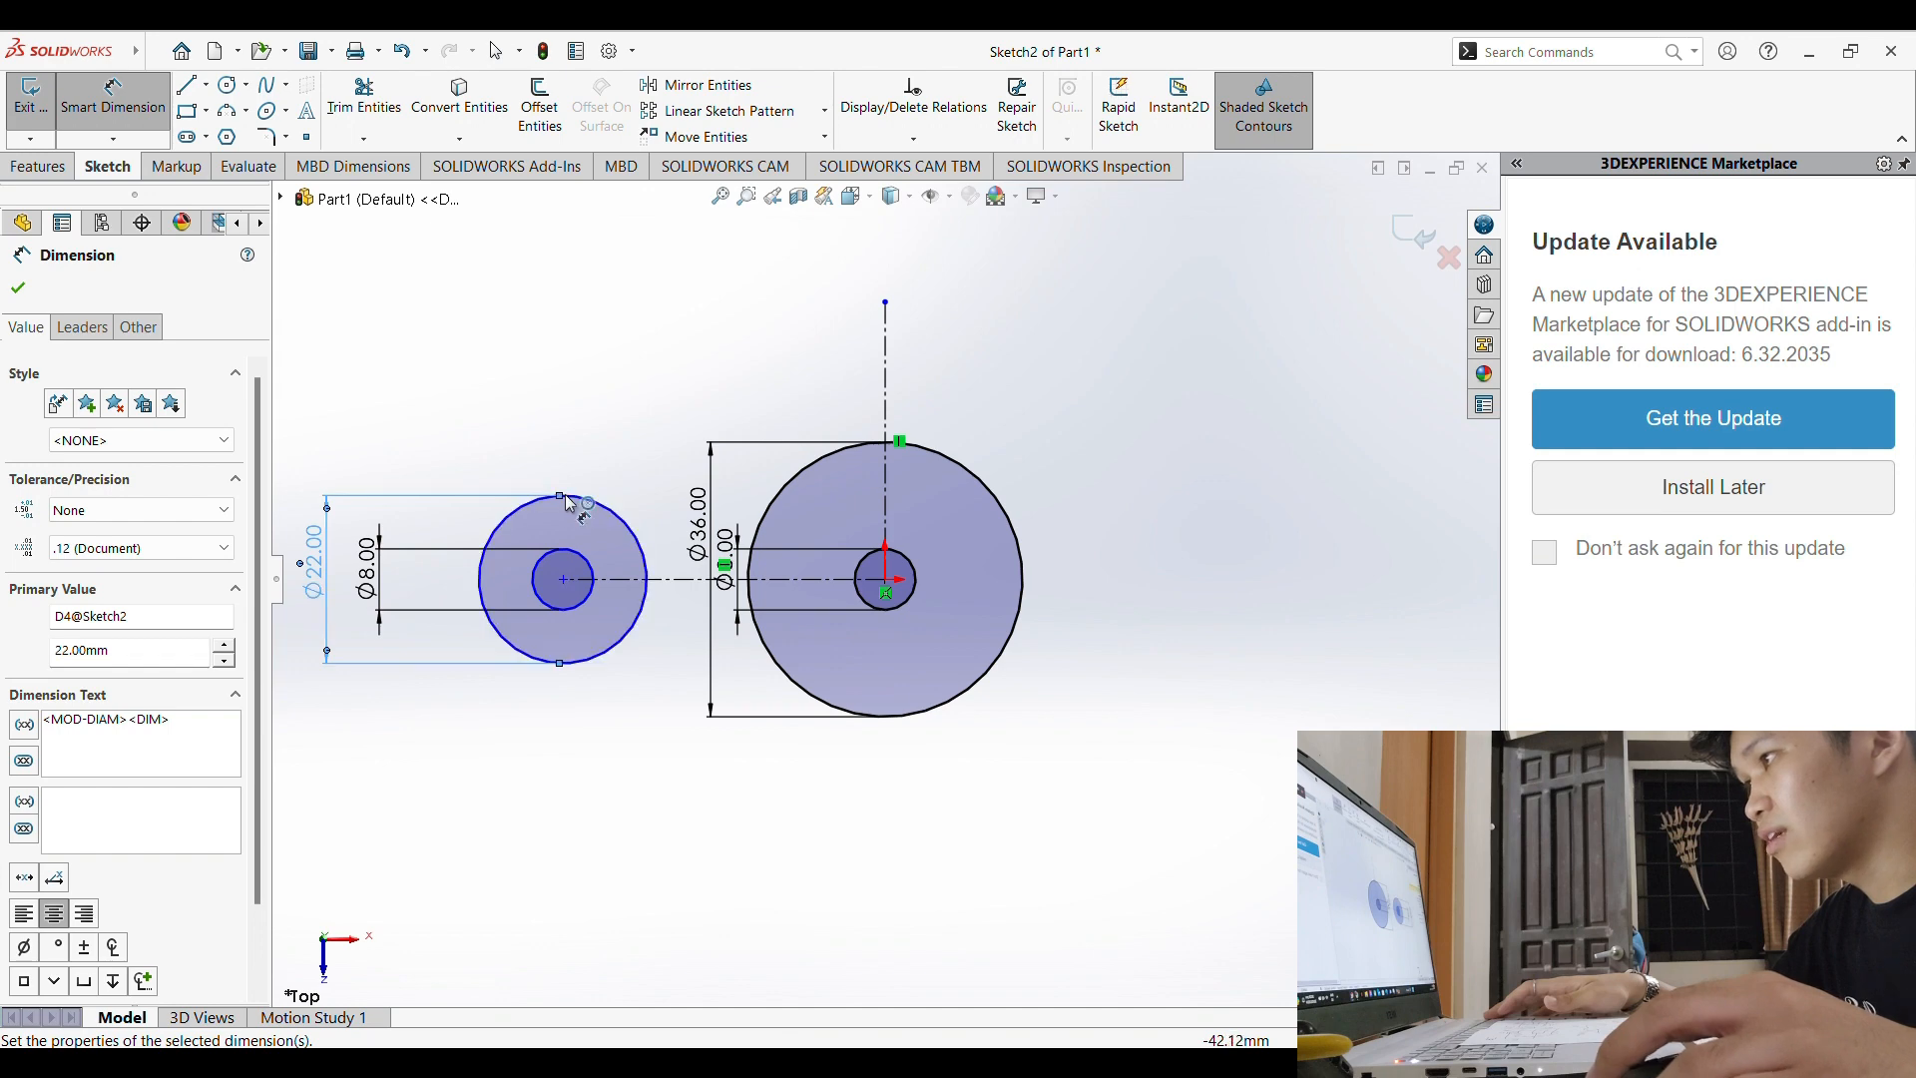
{"action": "left_click", "coordinate": [620, 489]}
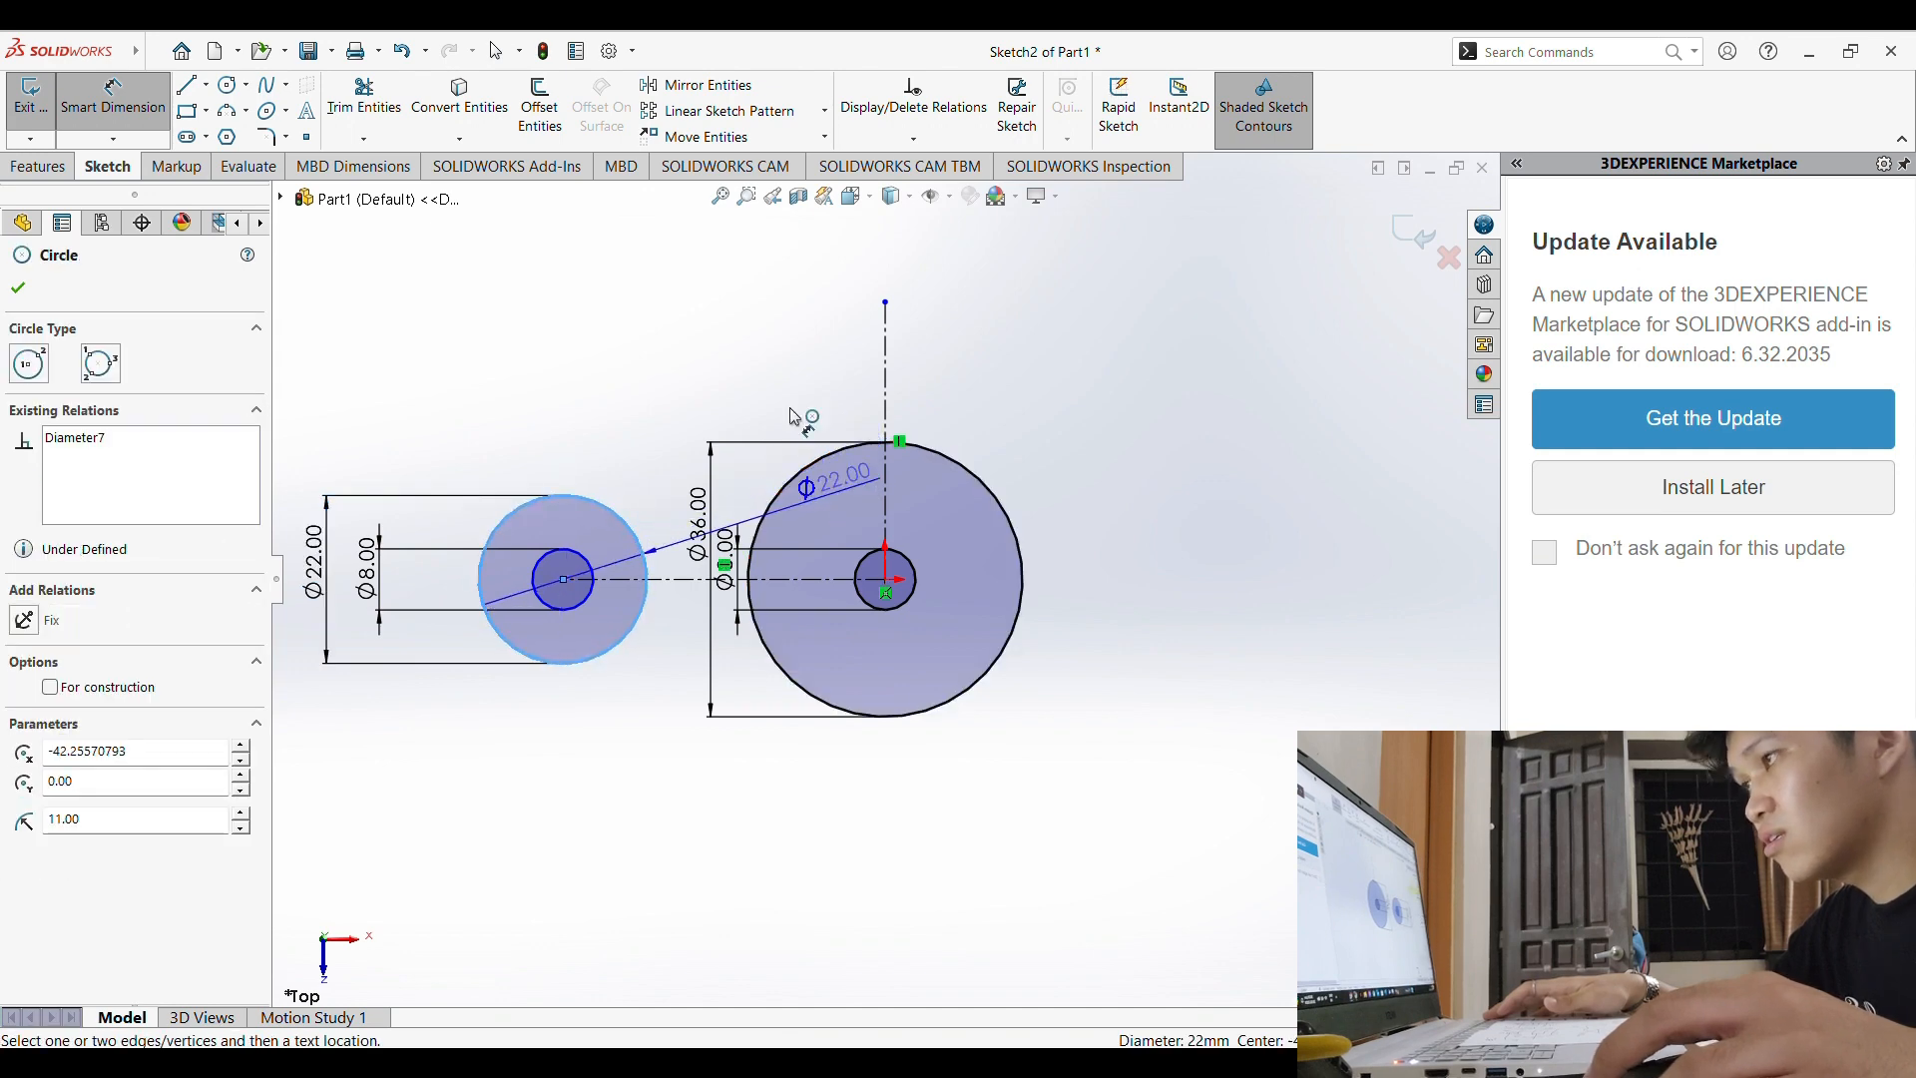
{"action": "key", "text": "Escape"}
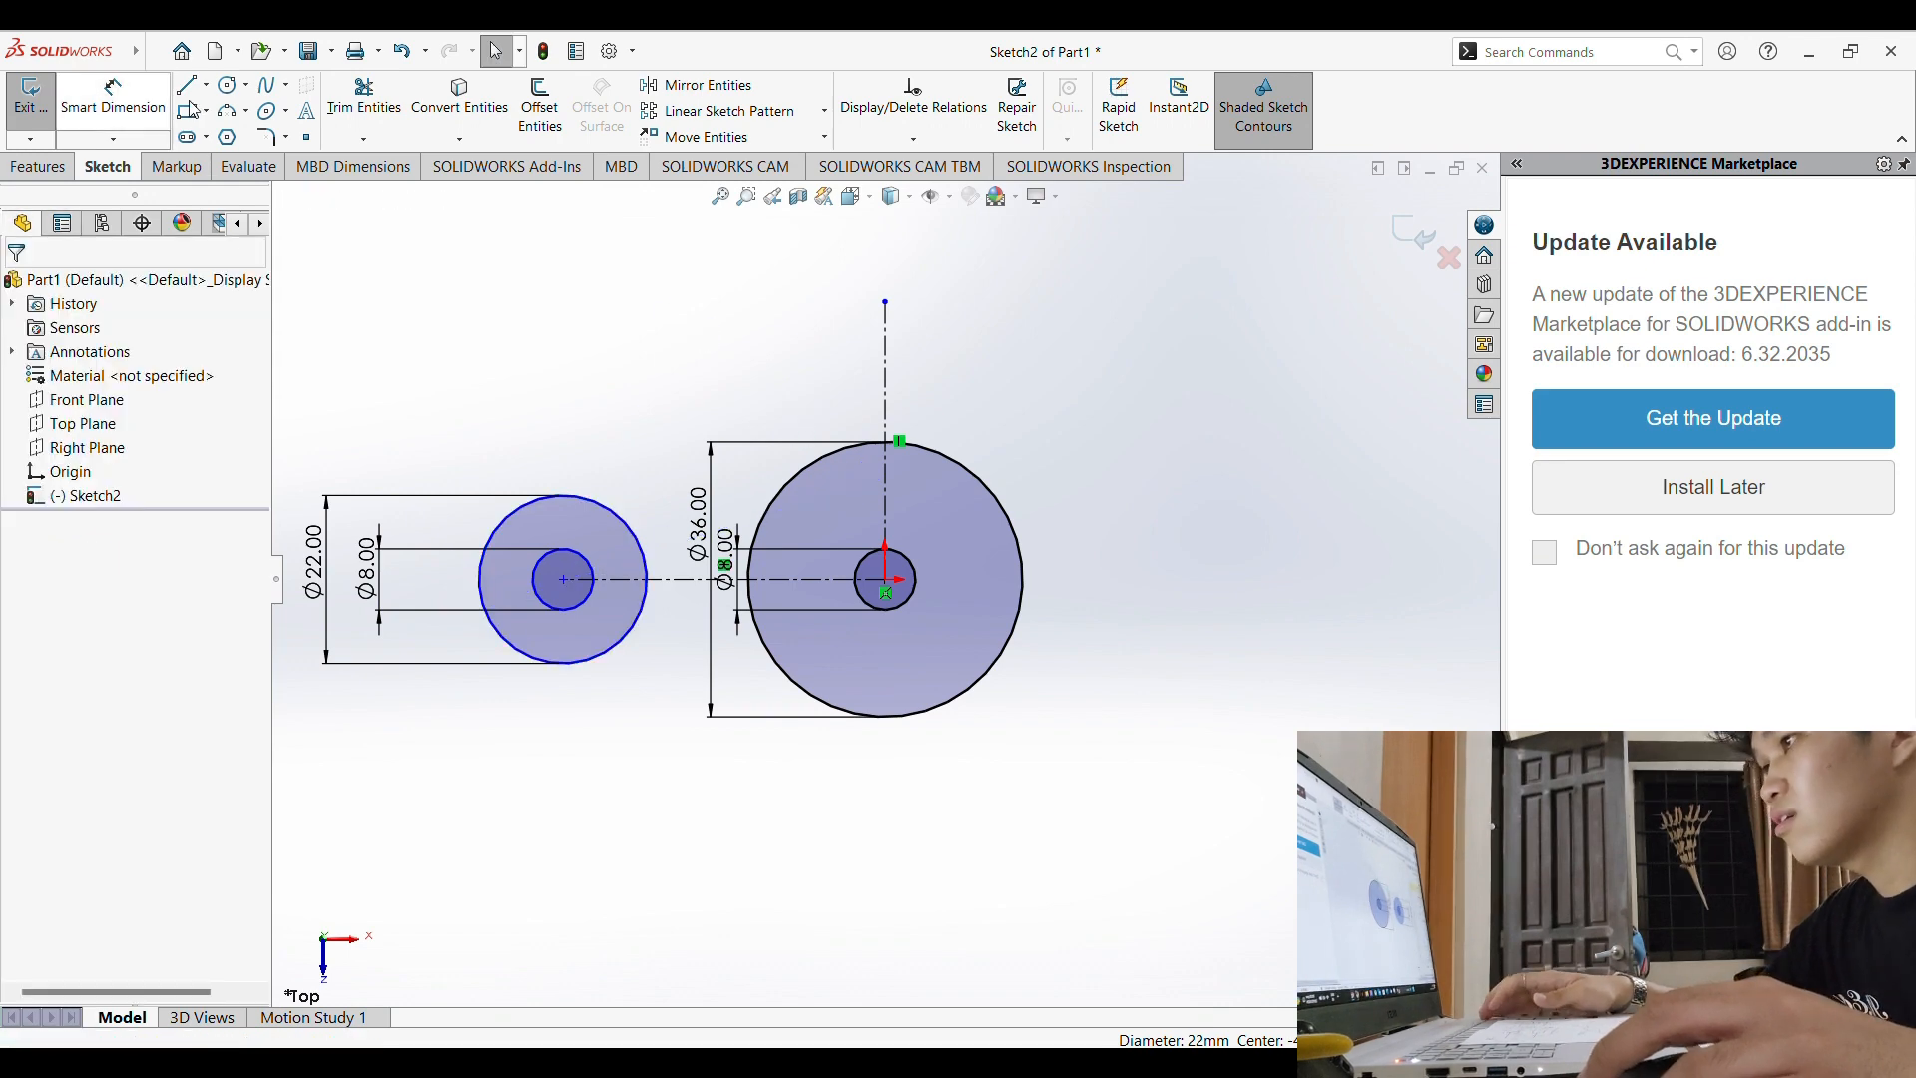
Step: Draw a line about 42 mm long, tangent to the upper sides of the 22 mm and 36 mm circles
{"action": "left_click", "coordinate": [187, 85]}
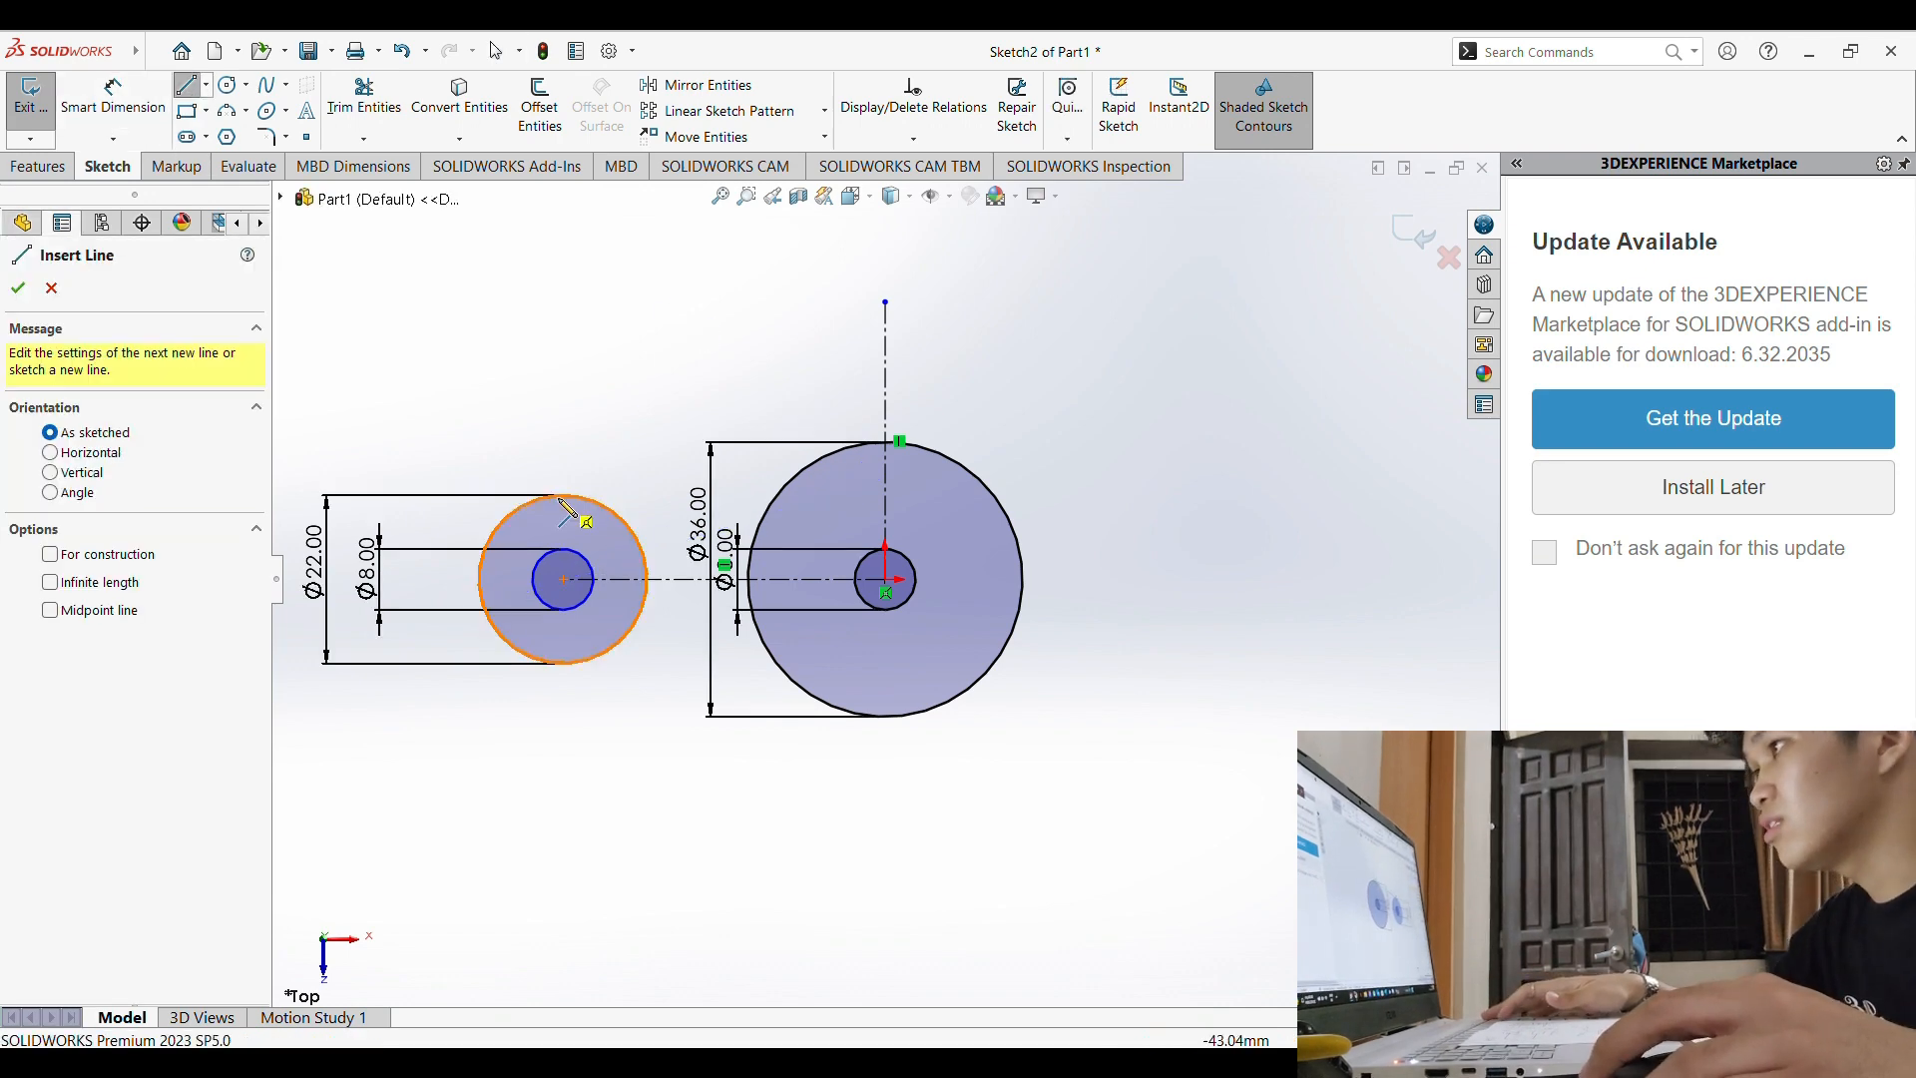
{"action": "left_click", "coordinate": [563, 496]}
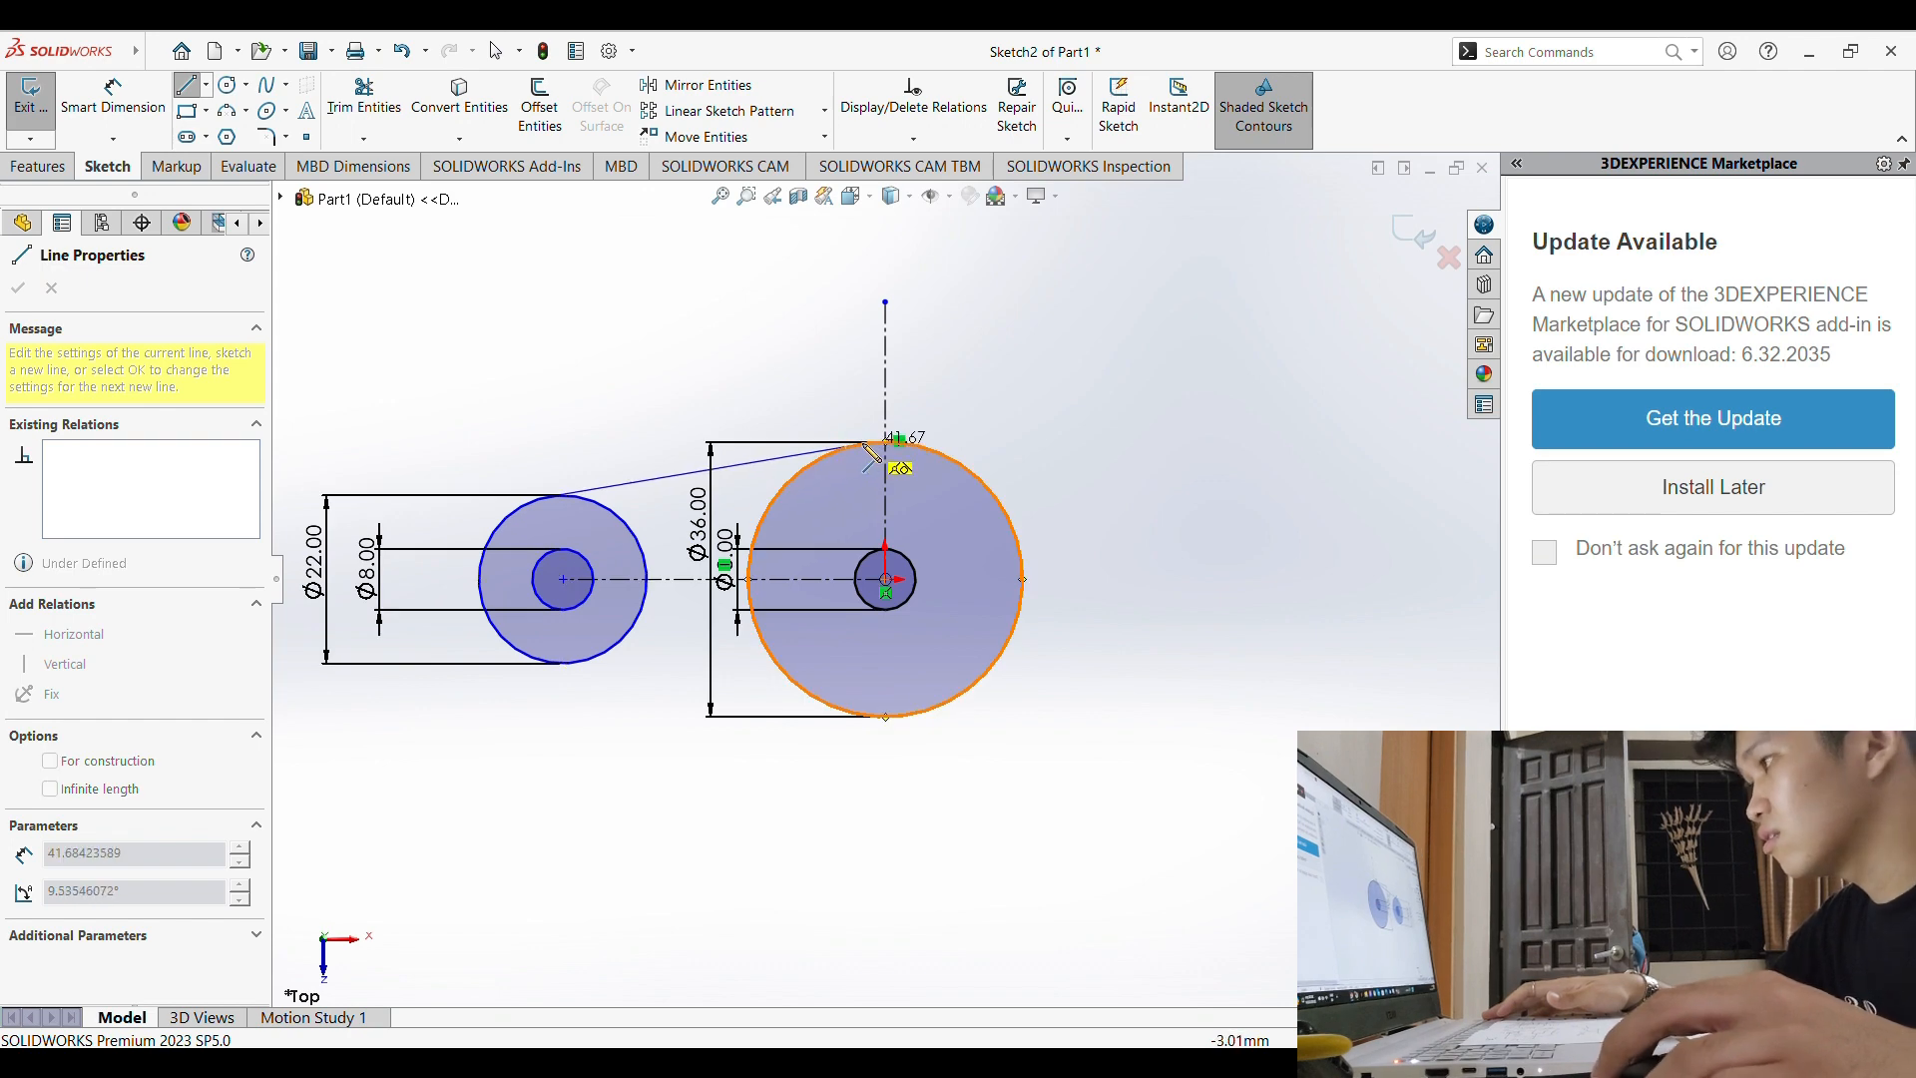
{"action": "left_click", "coordinate": [868, 449]}
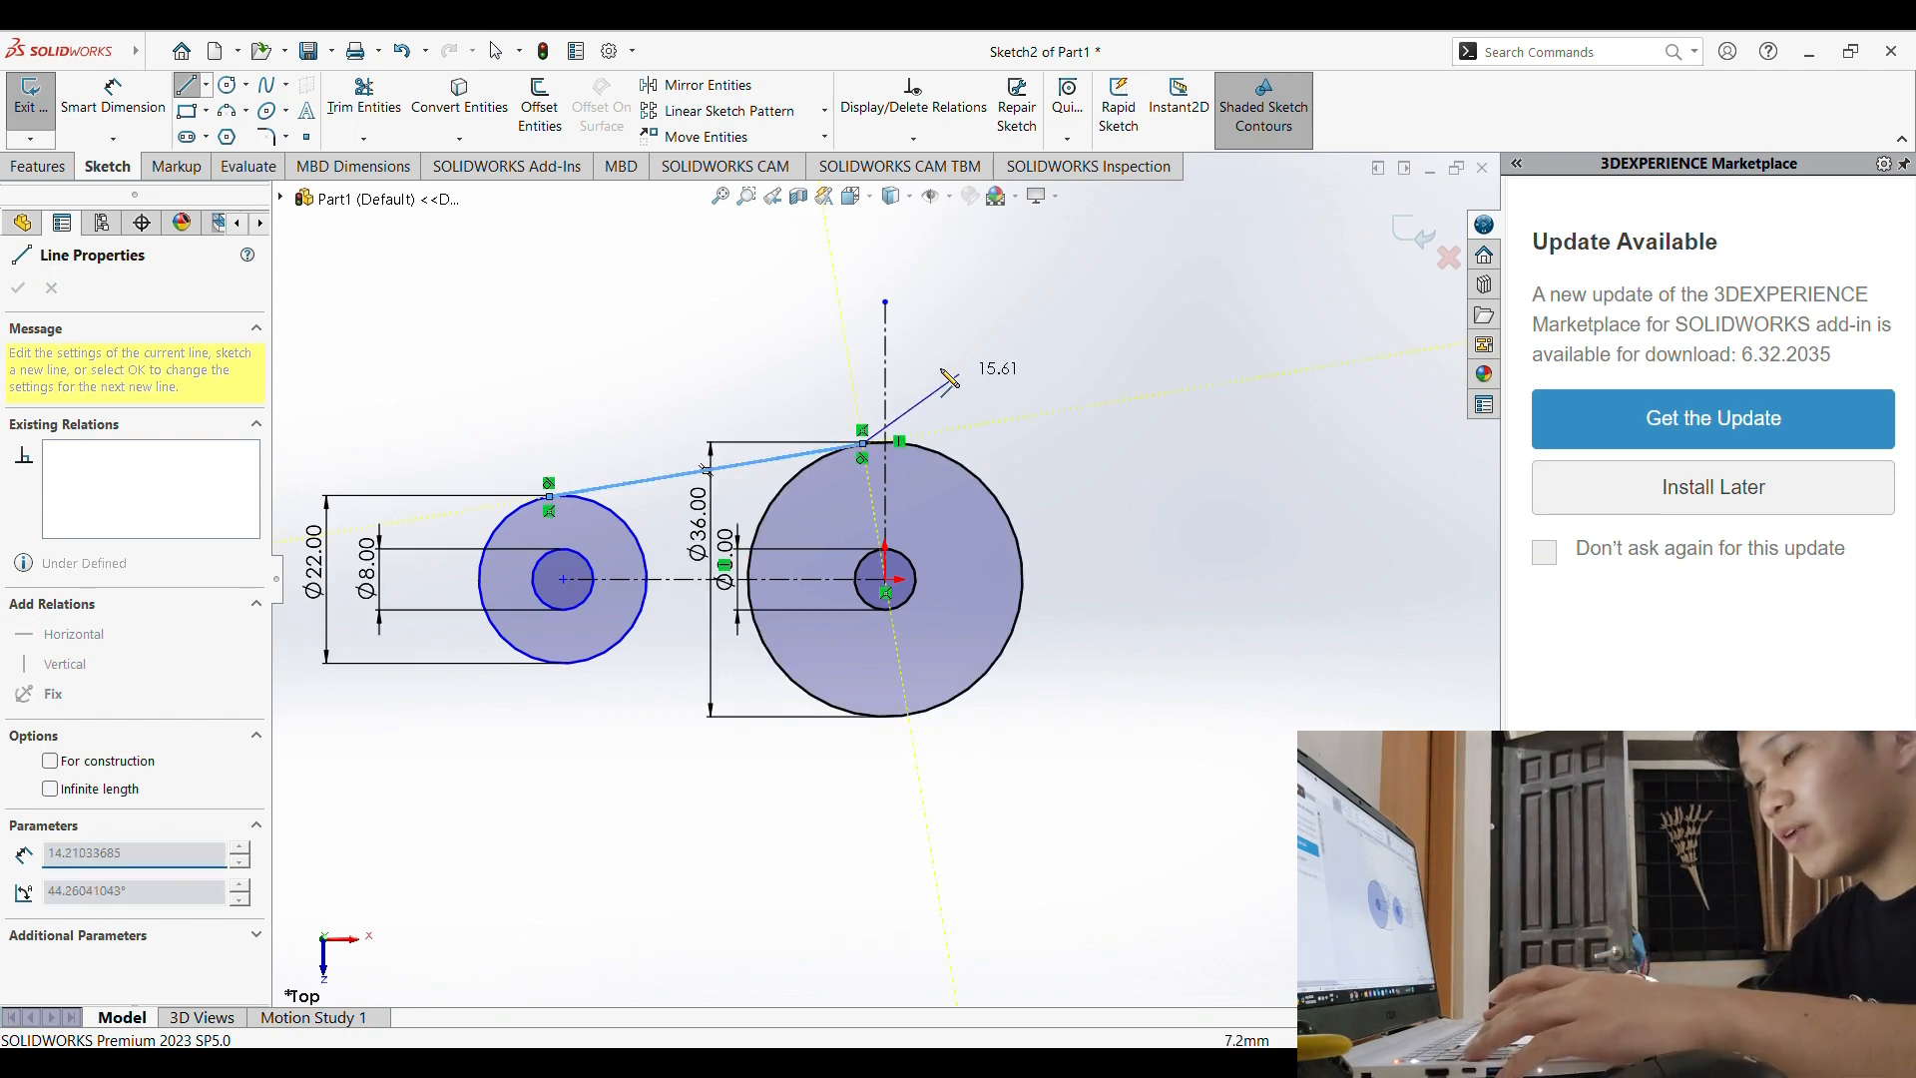
{"action": "key", "text": "Escape"}
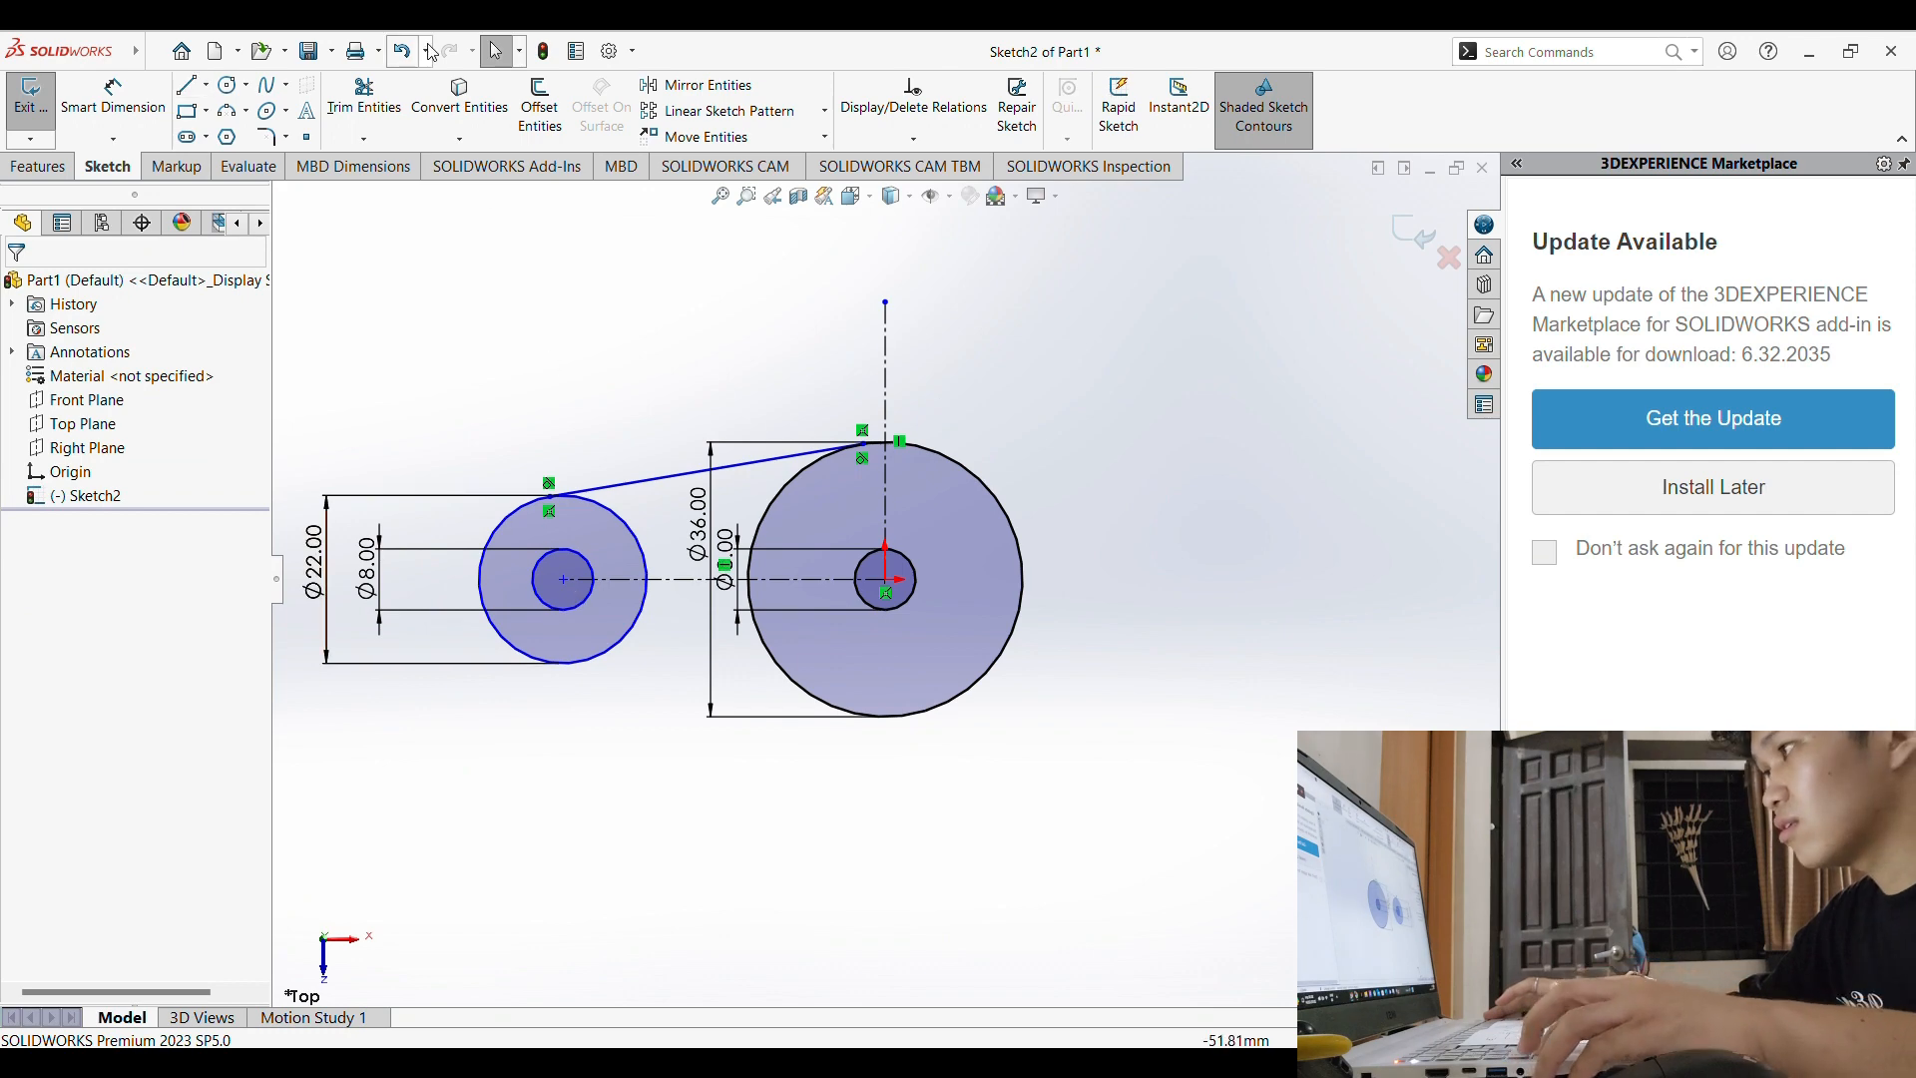
Step: Offset the tangent line by 5 mm toward the horizontal centerline
{"action": "left_click", "coordinate": [537, 110]}
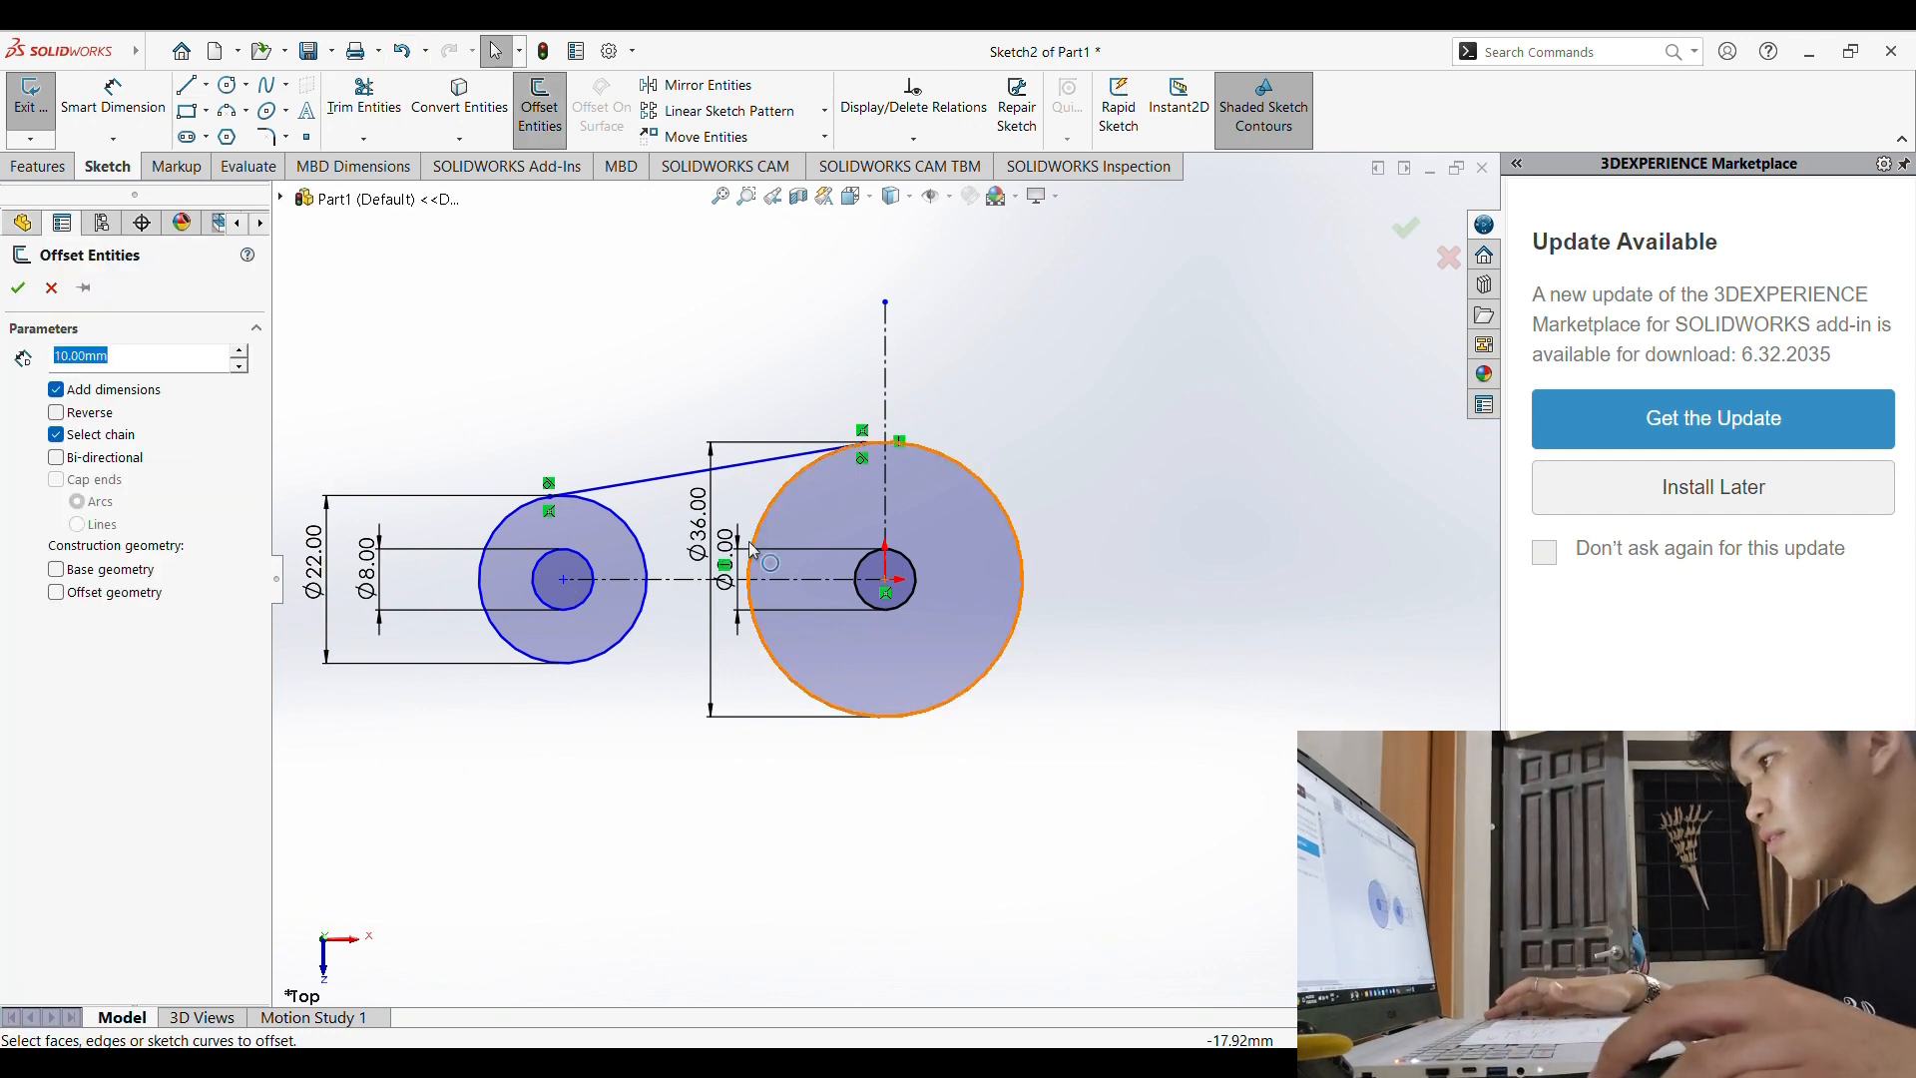
{"action": "left_click", "coordinate": [665, 484]}
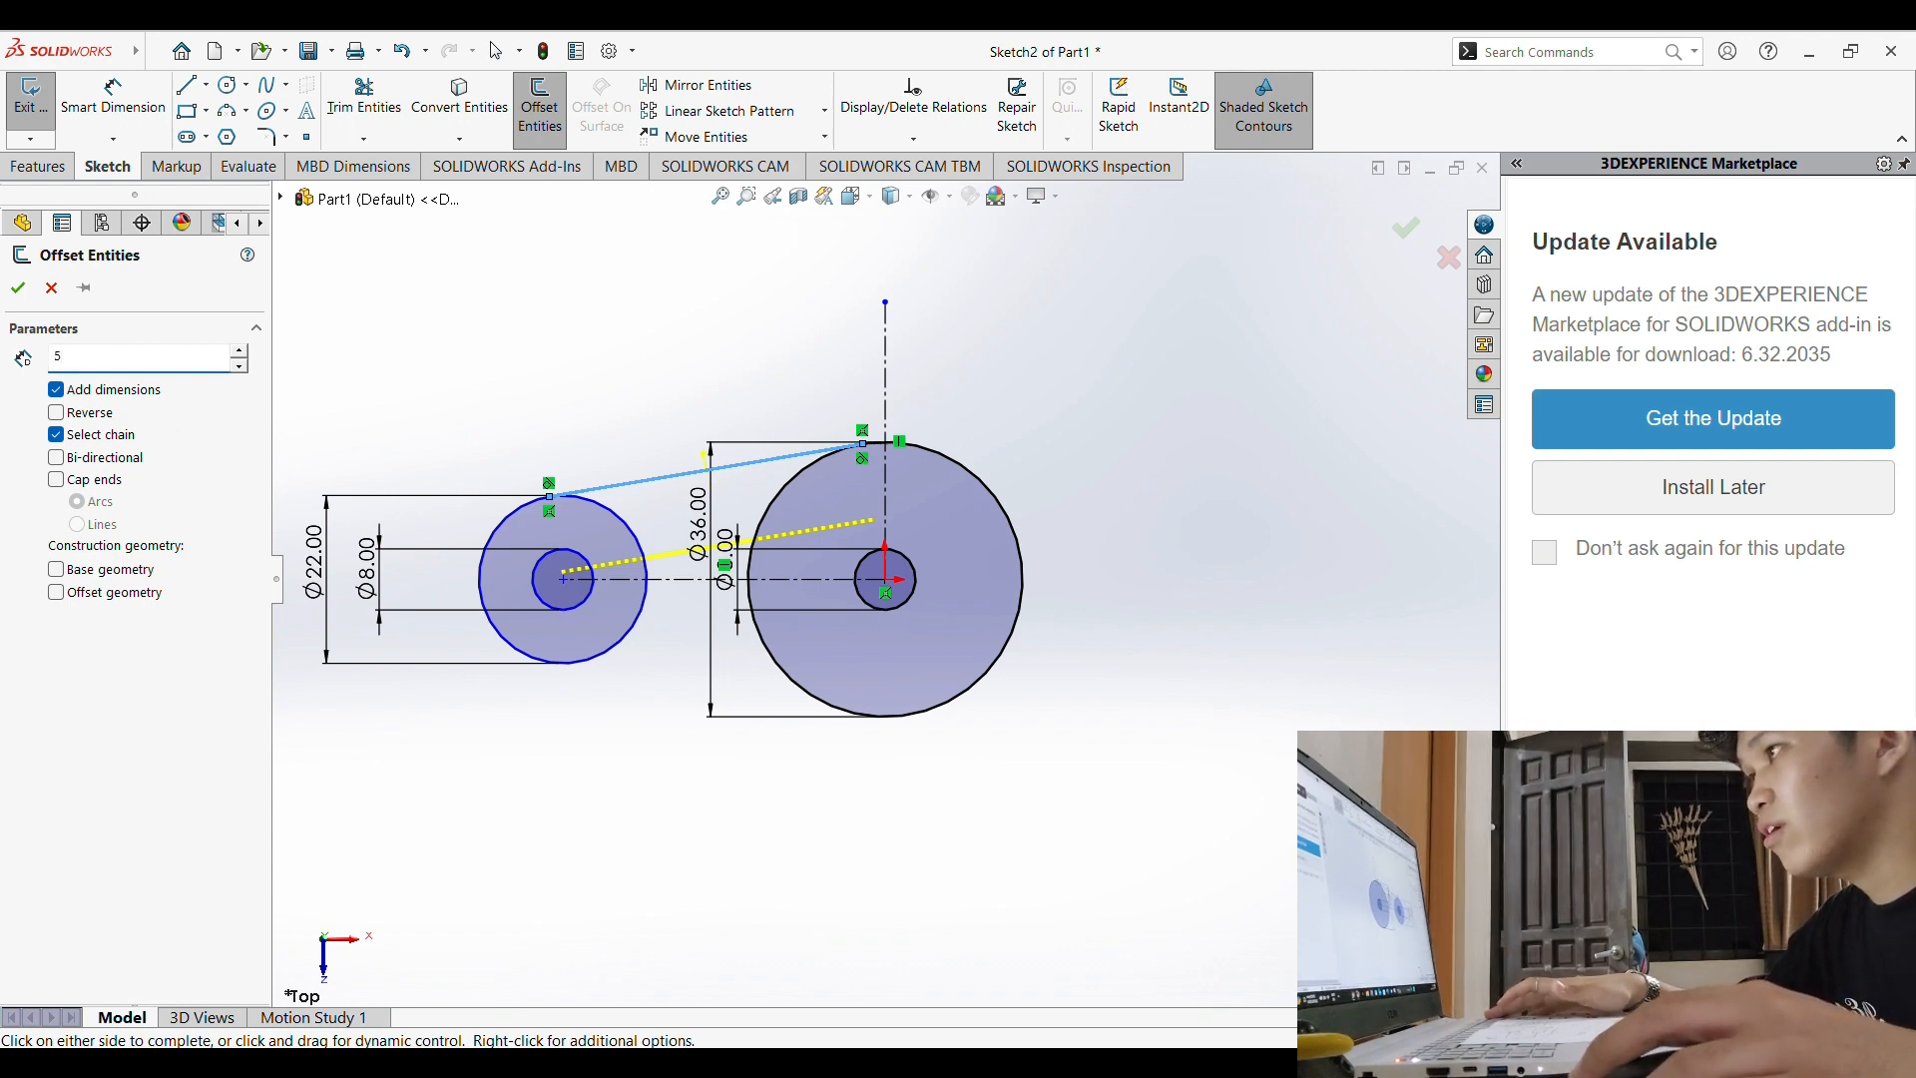
{"action": "type", "text": "5"}
{"action": "key", "text": "Return"}
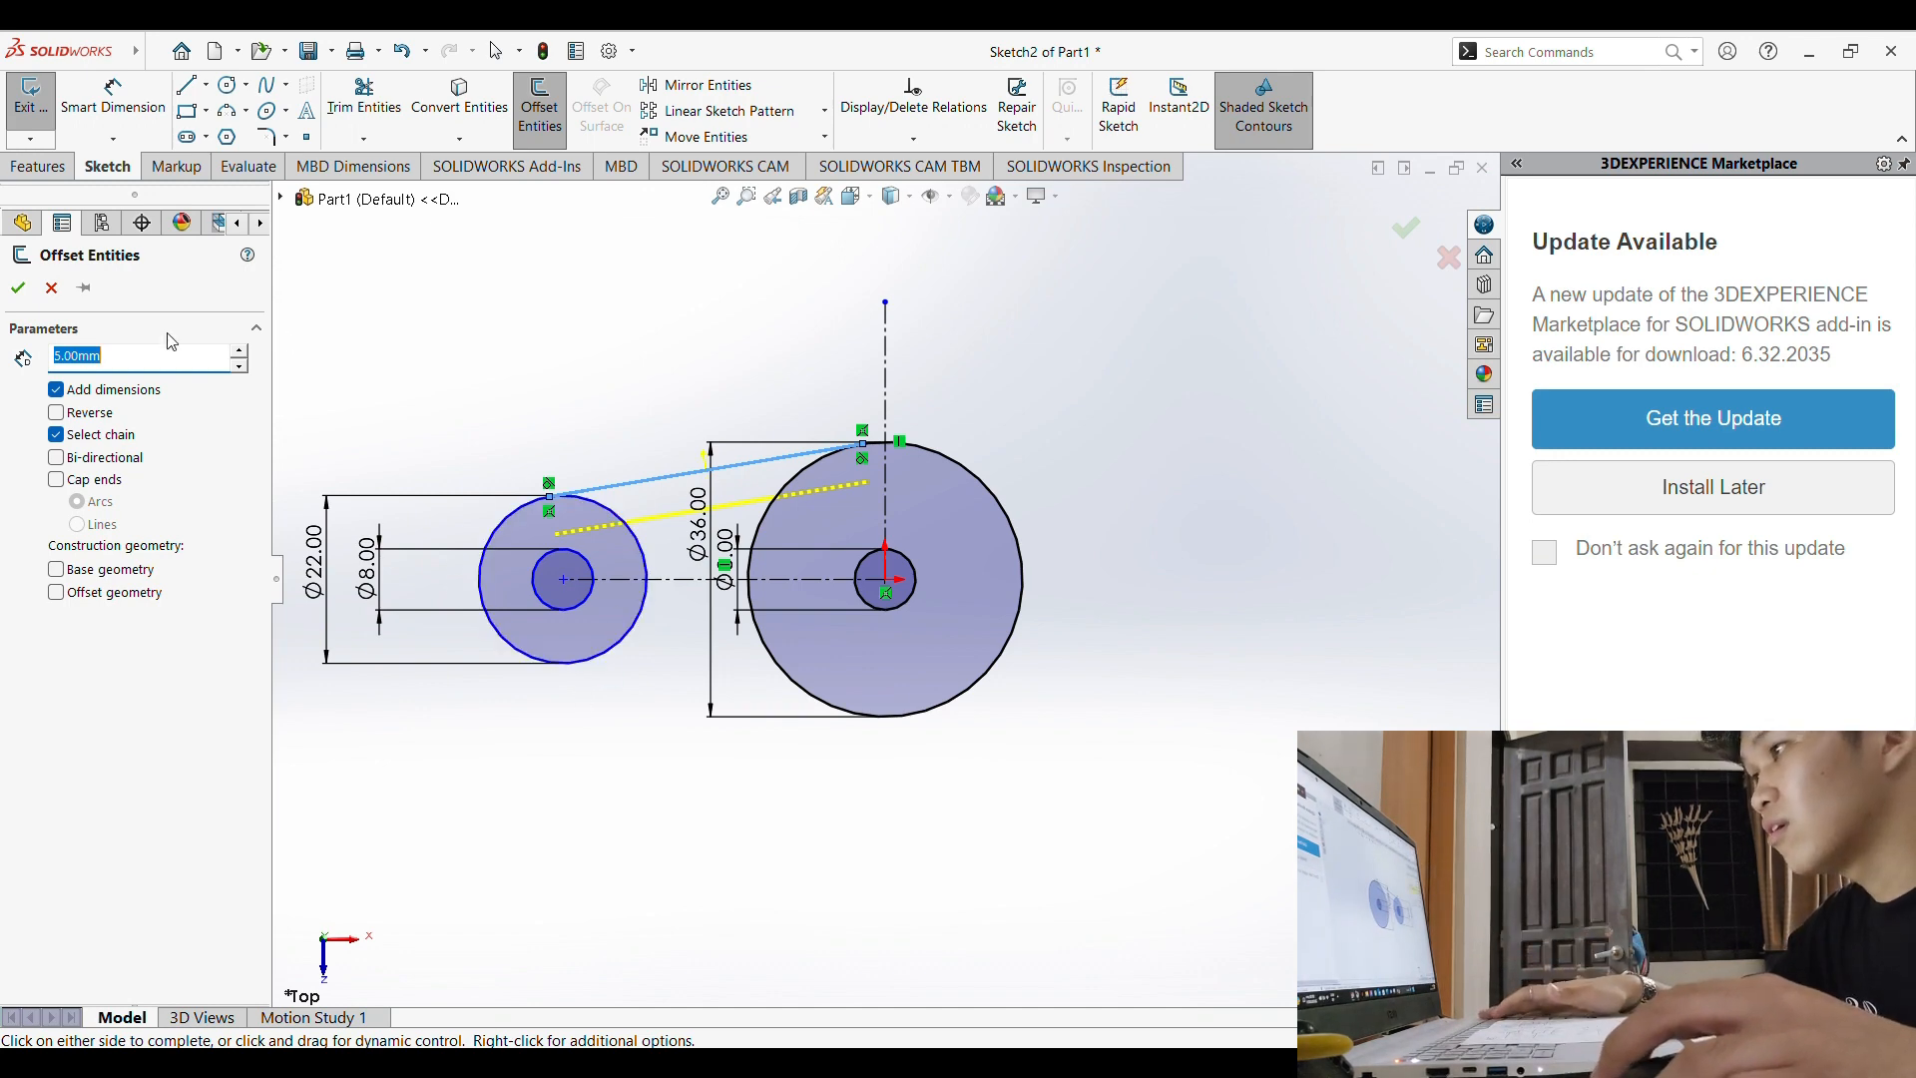
{"action": "left_click", "coordinate": [17, 288]}
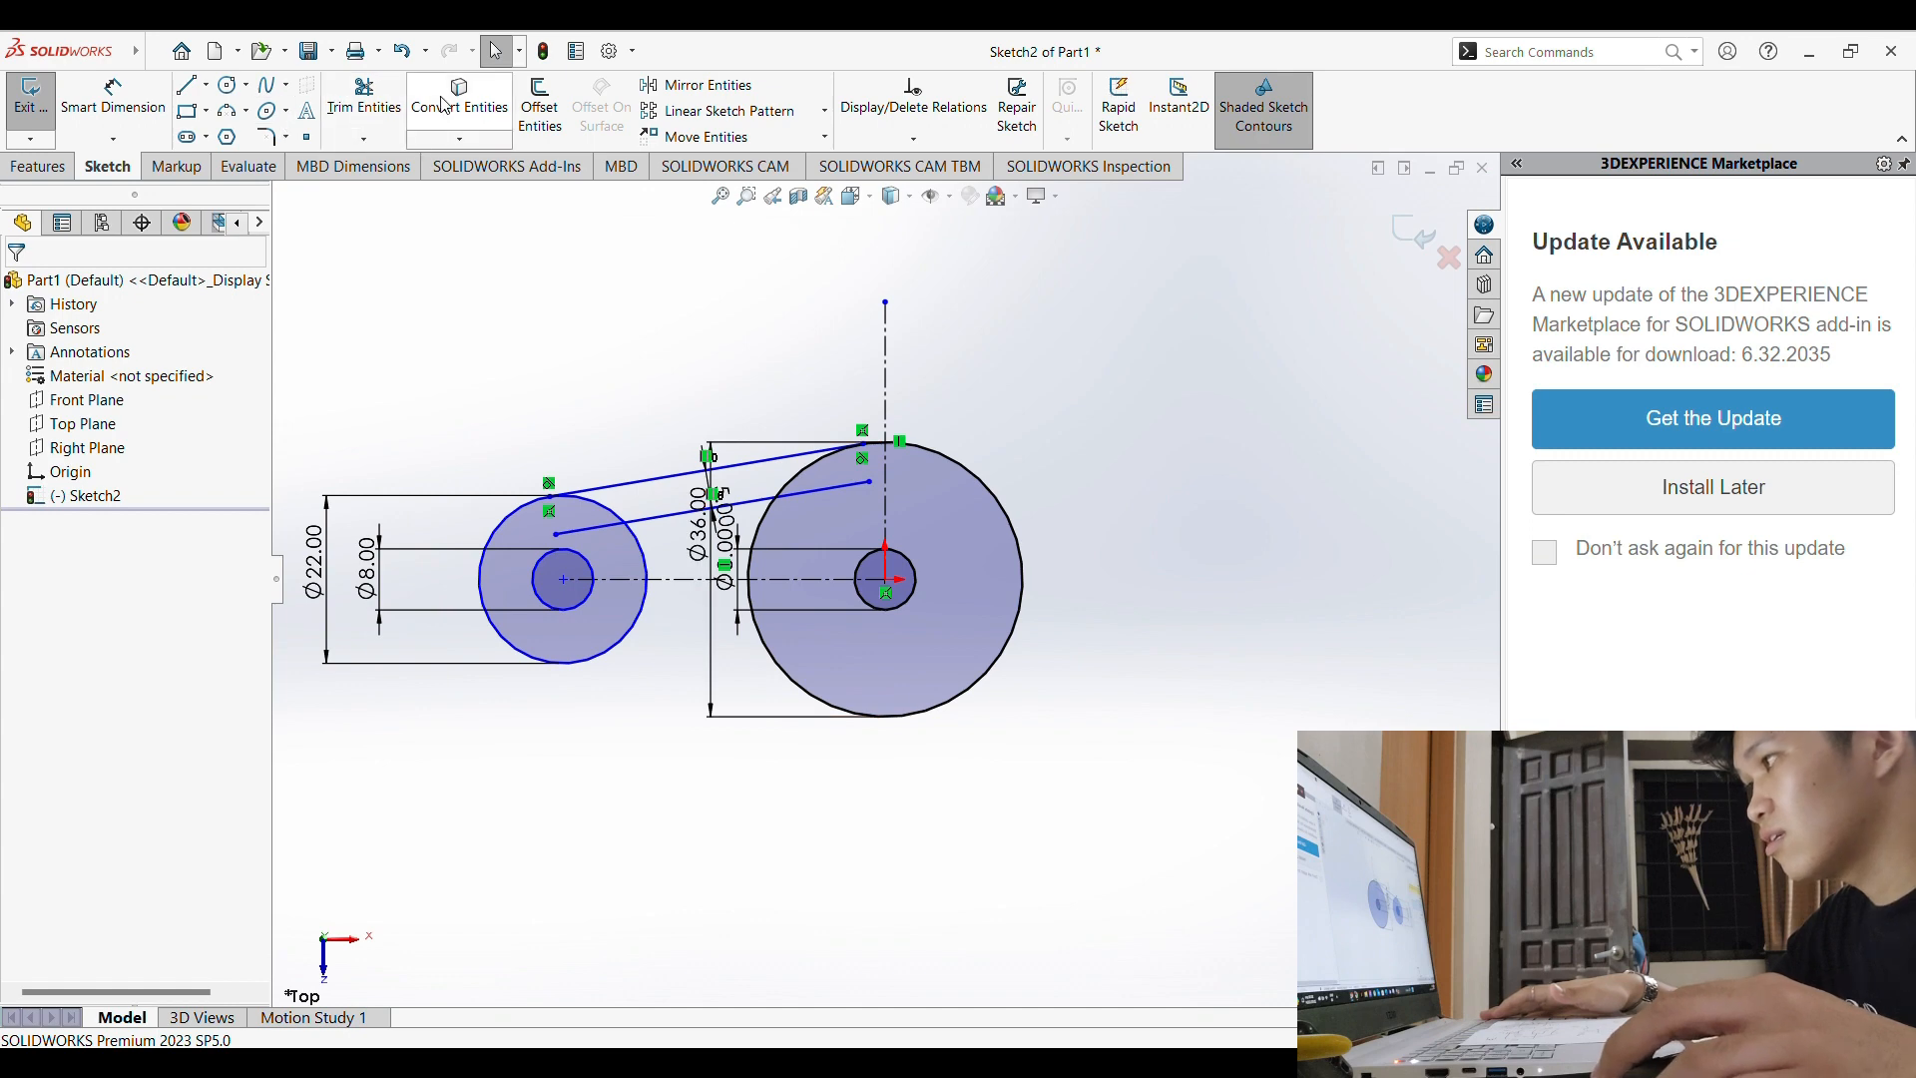
Step: Mirror the tangent line and its offset copy about the horizontal centerline
{"action": "left_click", "coordinate": [698, 86]}
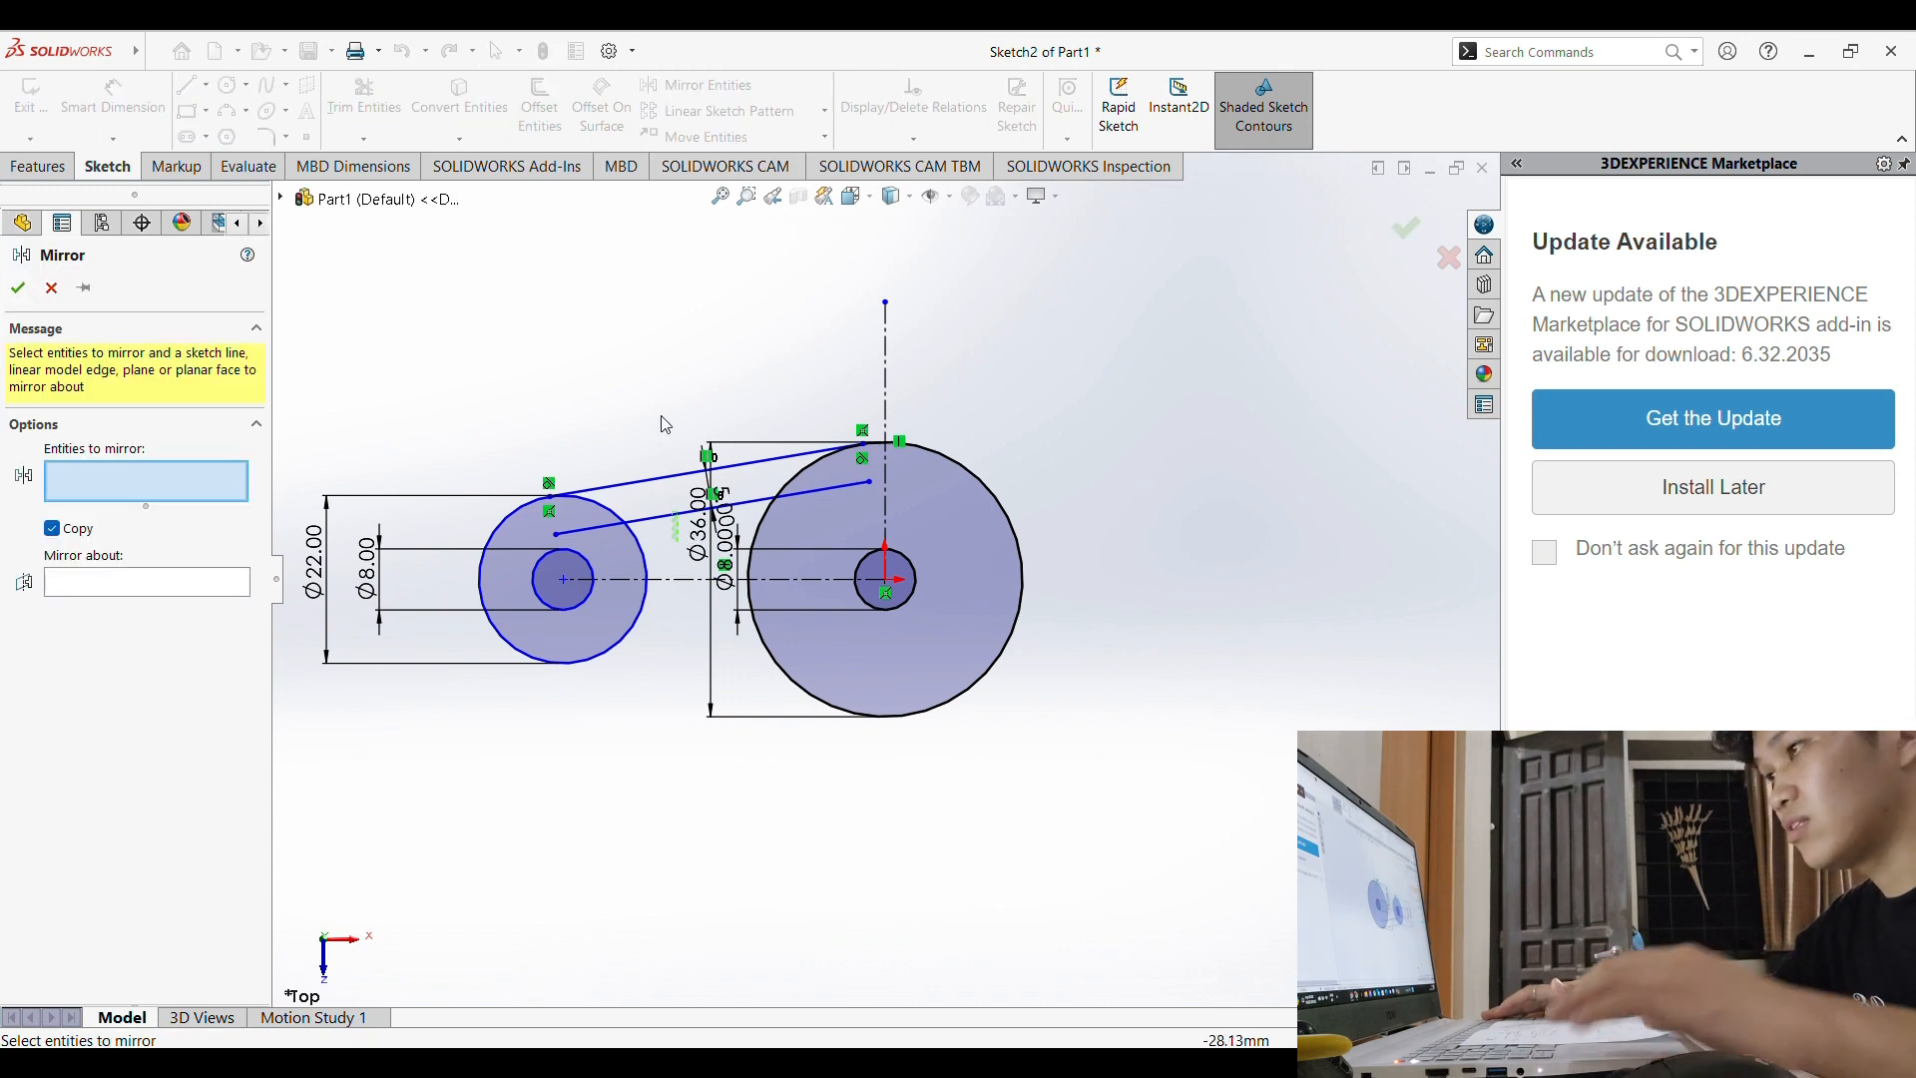
{"action": "left_click_drag", "start_coordinate": [678, 541], "coordinate": [658, 408]}
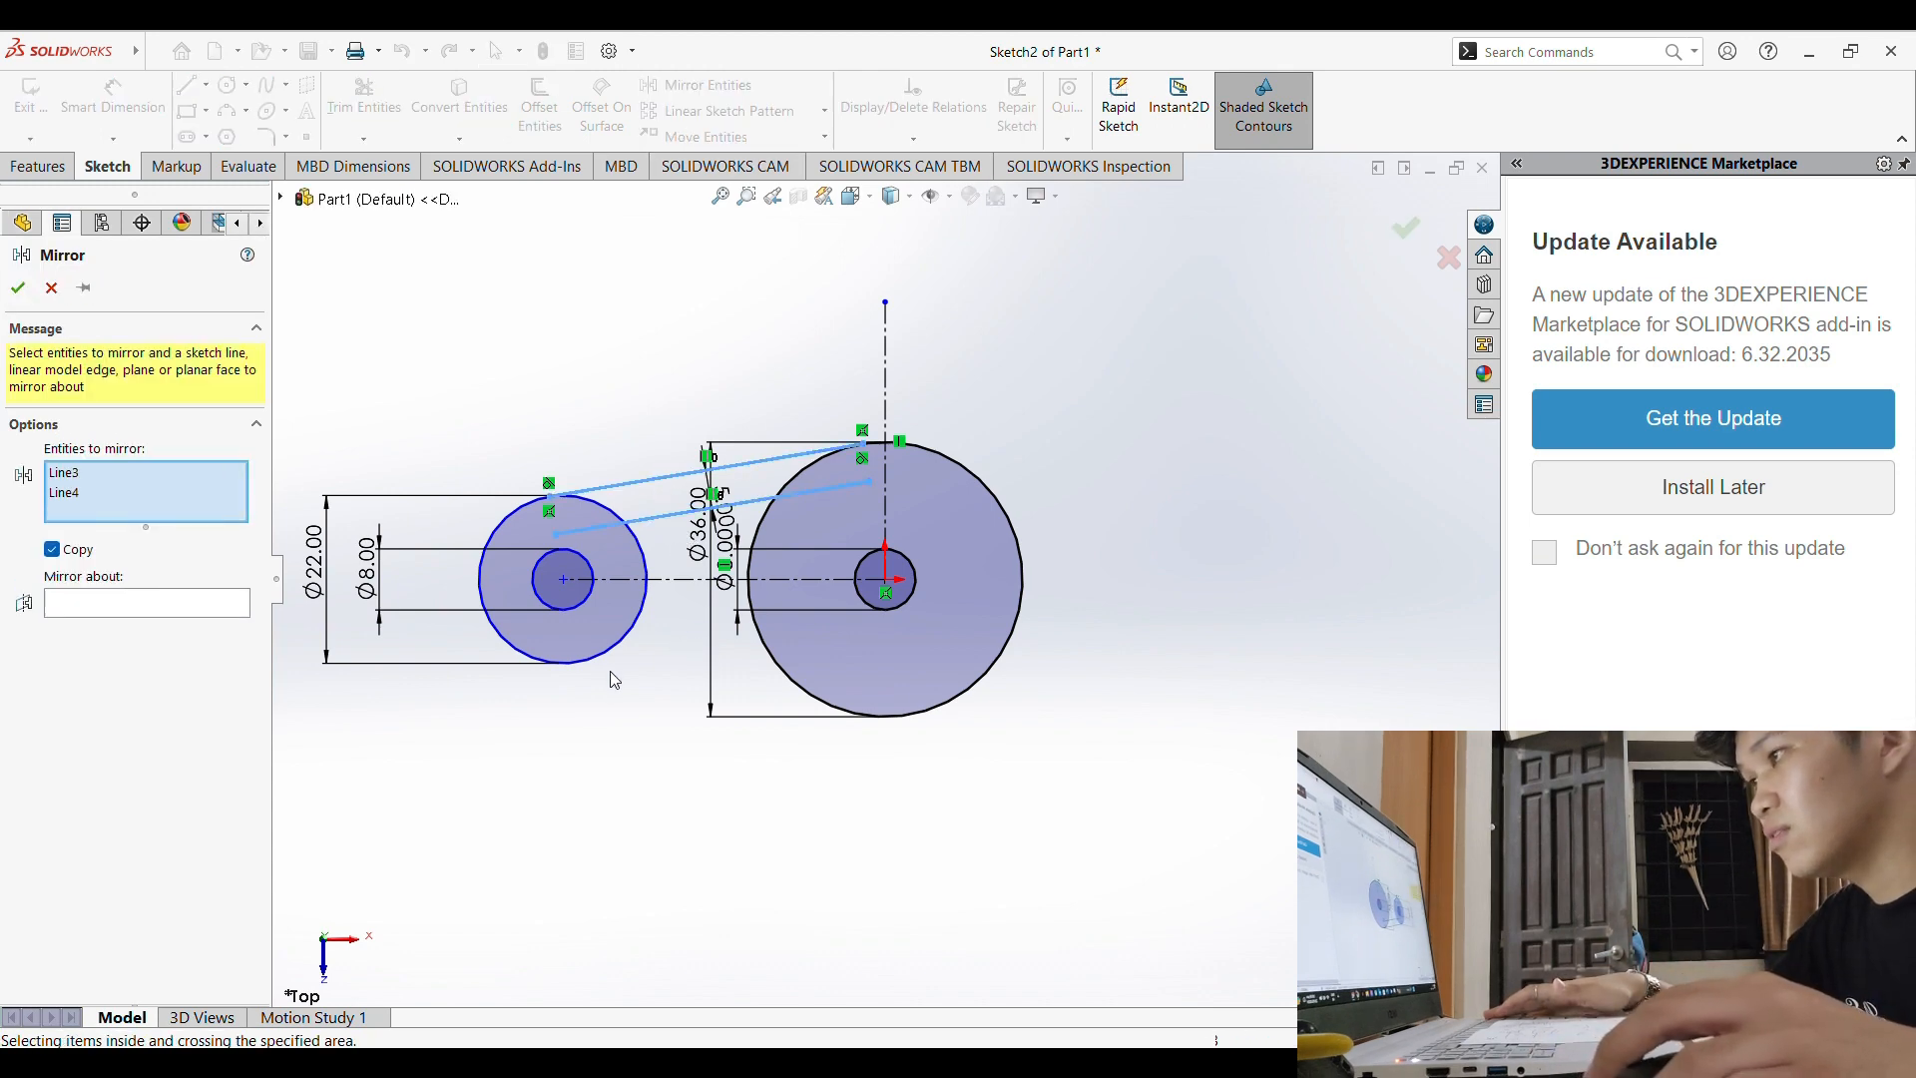
{"action": "left_click", "coordinate": [100, 606]}
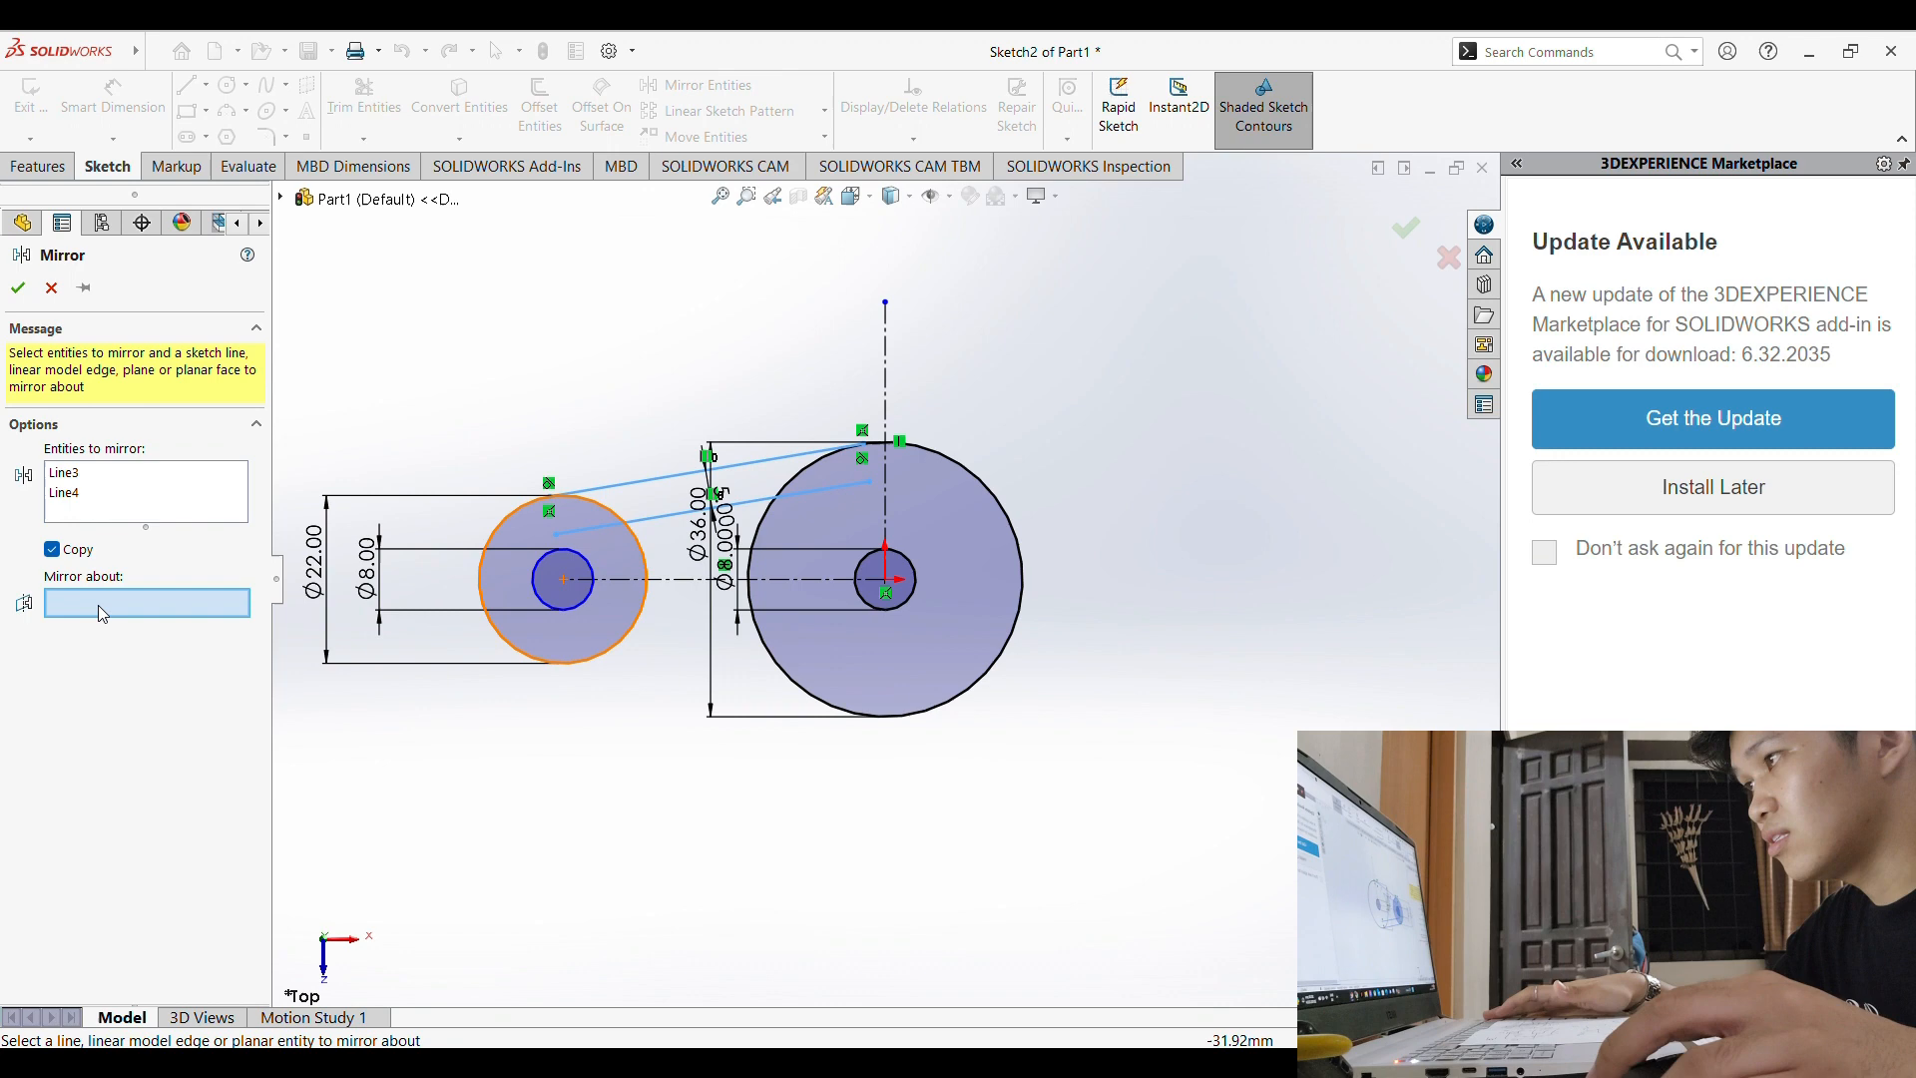
{"action": "left_click", "coordinate": [684, 580]}
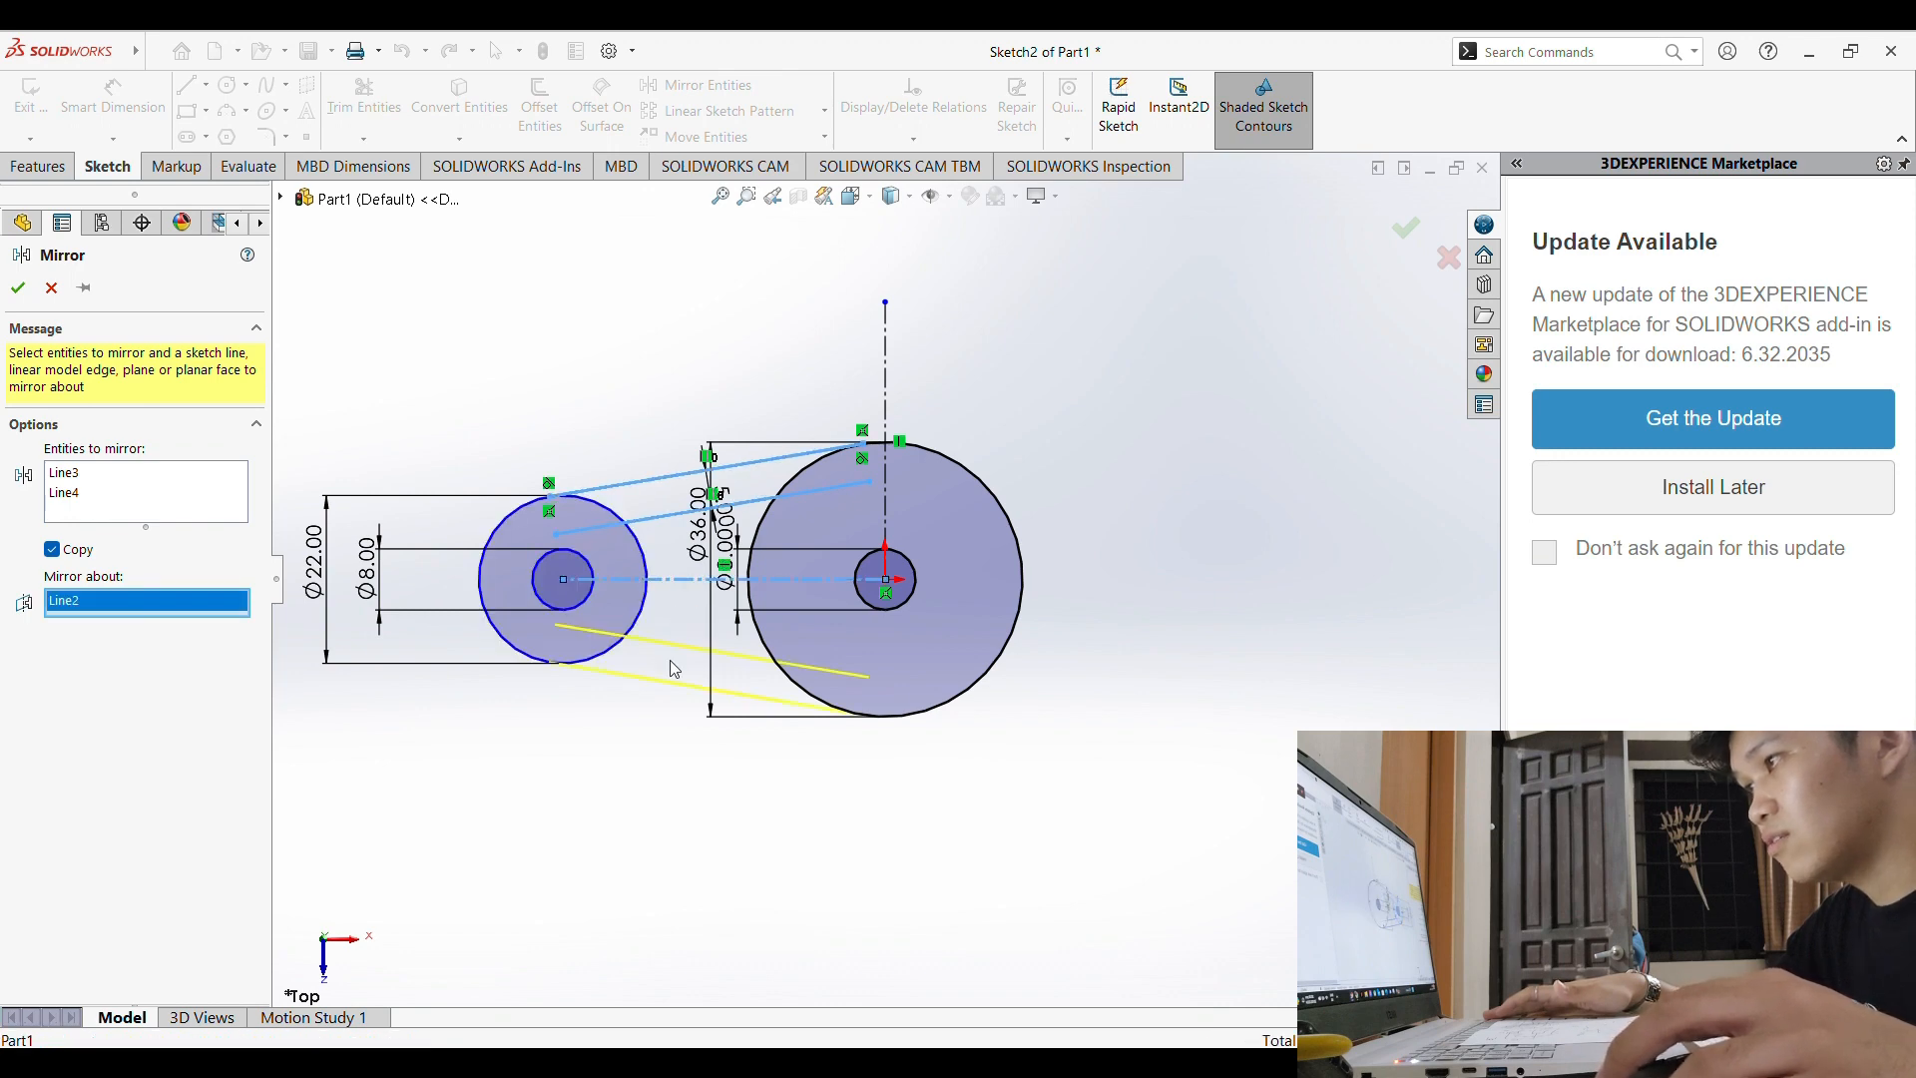
{"action": "key", "text": "Return"}
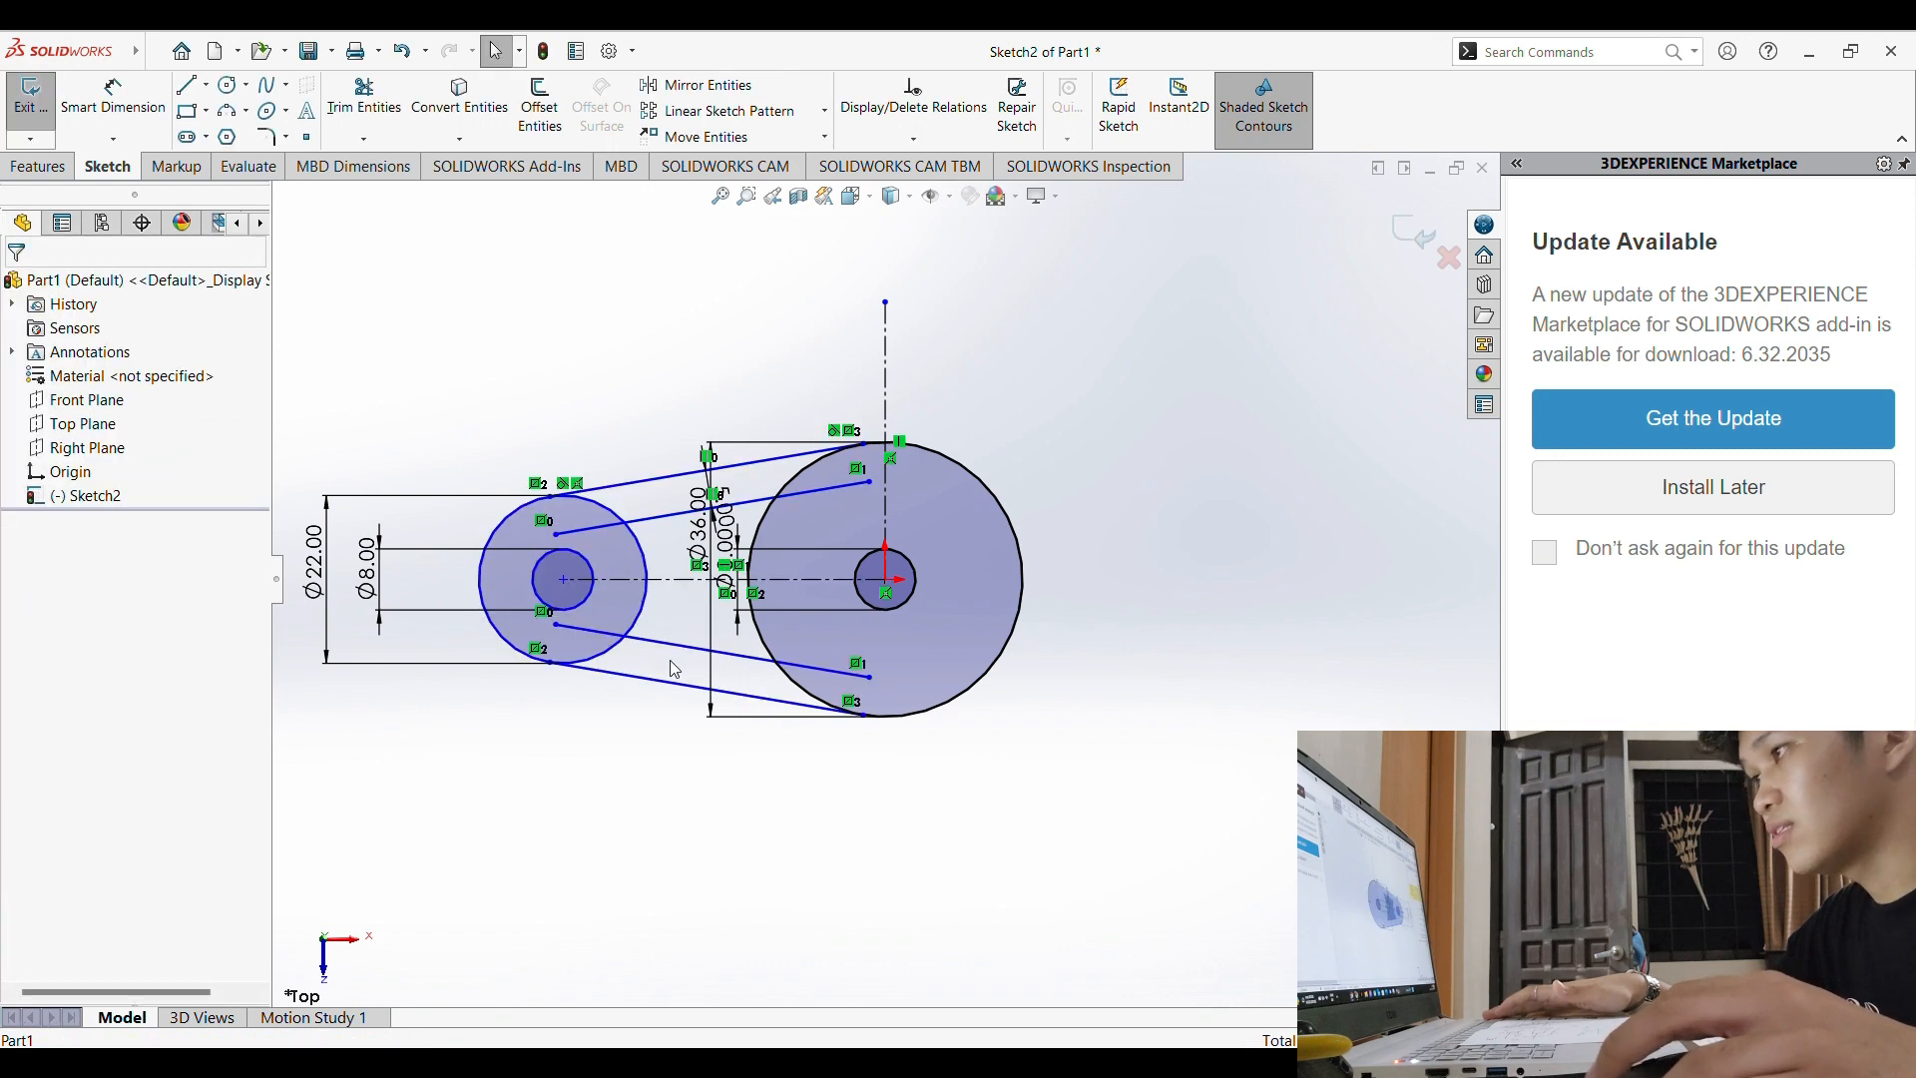
Step: Trim the excess circle arcs and offset line ends, leaving the left arm's outline and a closed window between the two outer circles
{"action": "left_click", "coordinate": [365, 105]}
{"action": "mouse_move", "coordinate": [843, 527]}
{"action": "left_mouse_down"}
{"action": "mouse_move", "coordinate": [804, 476]}
{"action": "mouse_move", "coordinate": [611, 507]}
{"action": "mouse_move", "coordinate": [598, 539]}
{"action": "mouse_move", "coordinate": [619, 676]}
{"action": "mouse_move", "coordinate": [604, 643]}
{"action": "mouse_move", "coordinate": [797, 696]}
{"action": "left_mouse_up"}
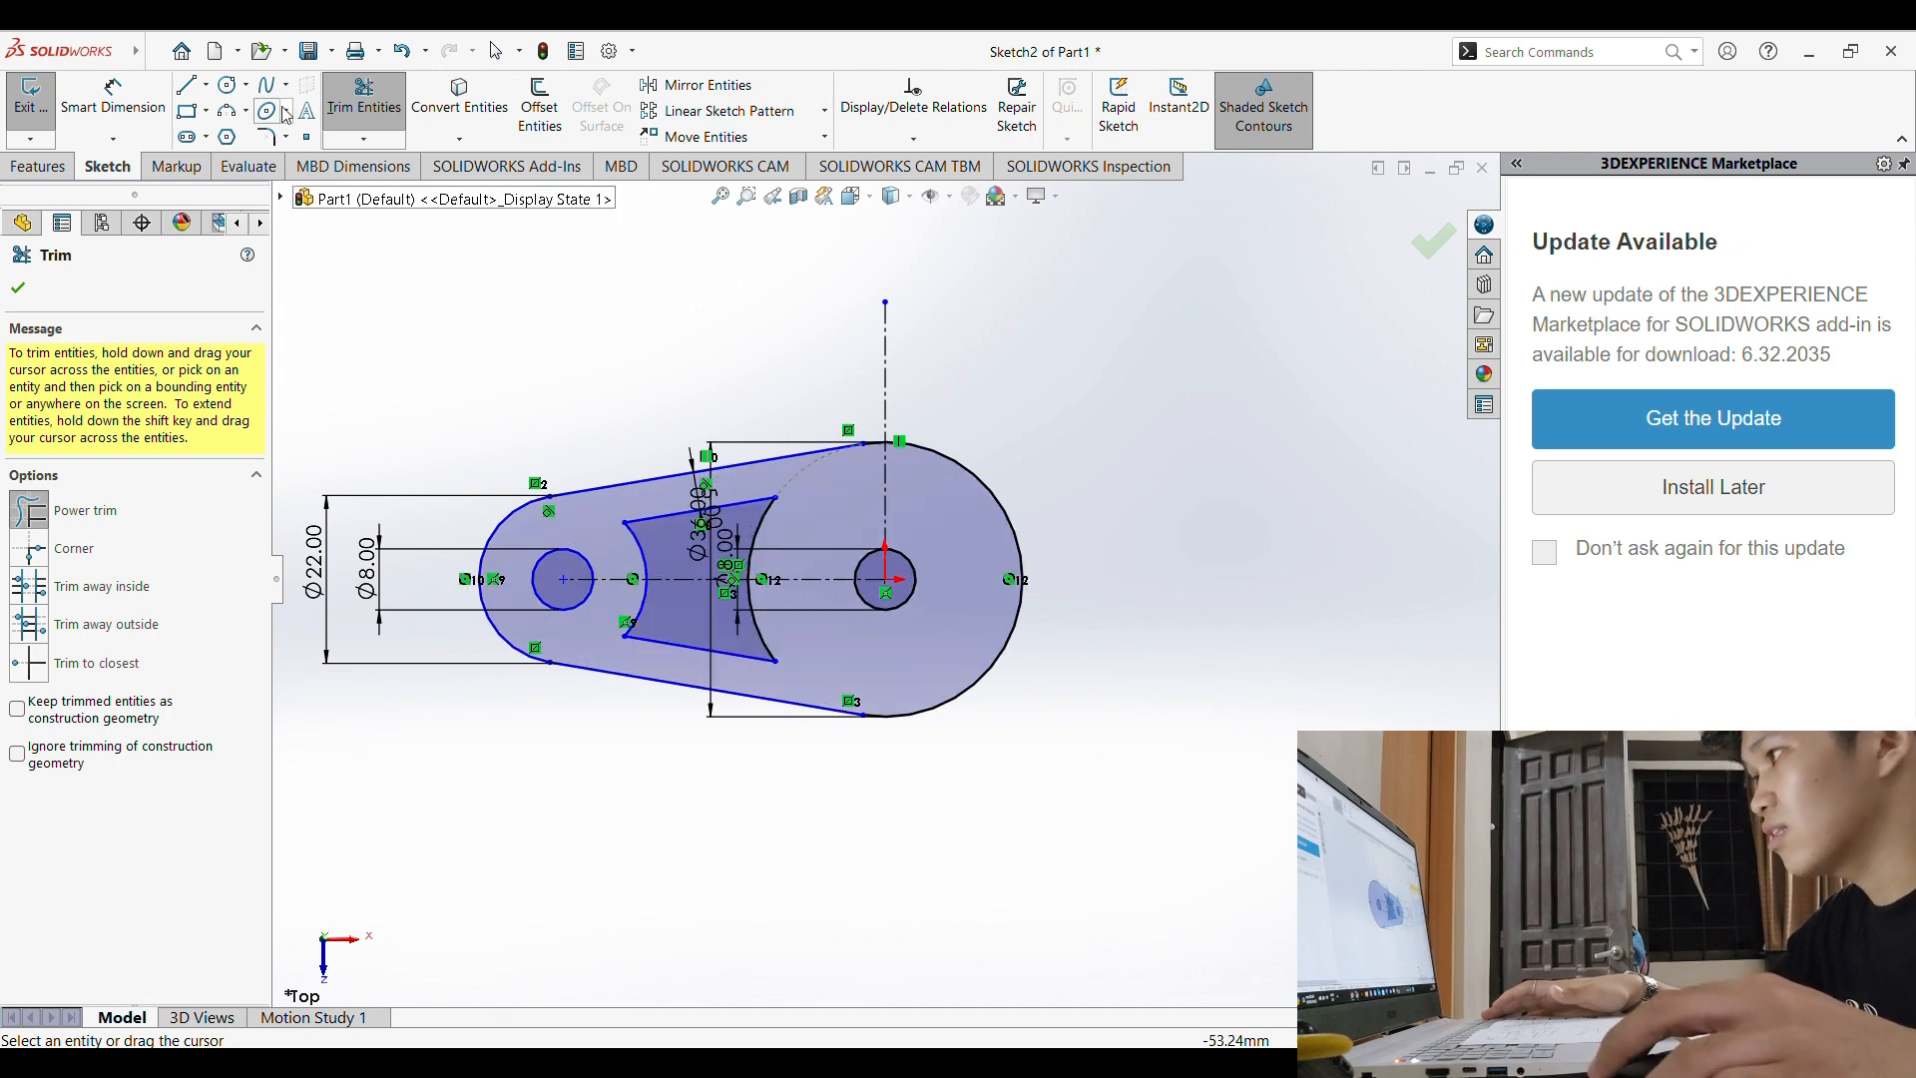
{"action": "key", "text": "Escape"}
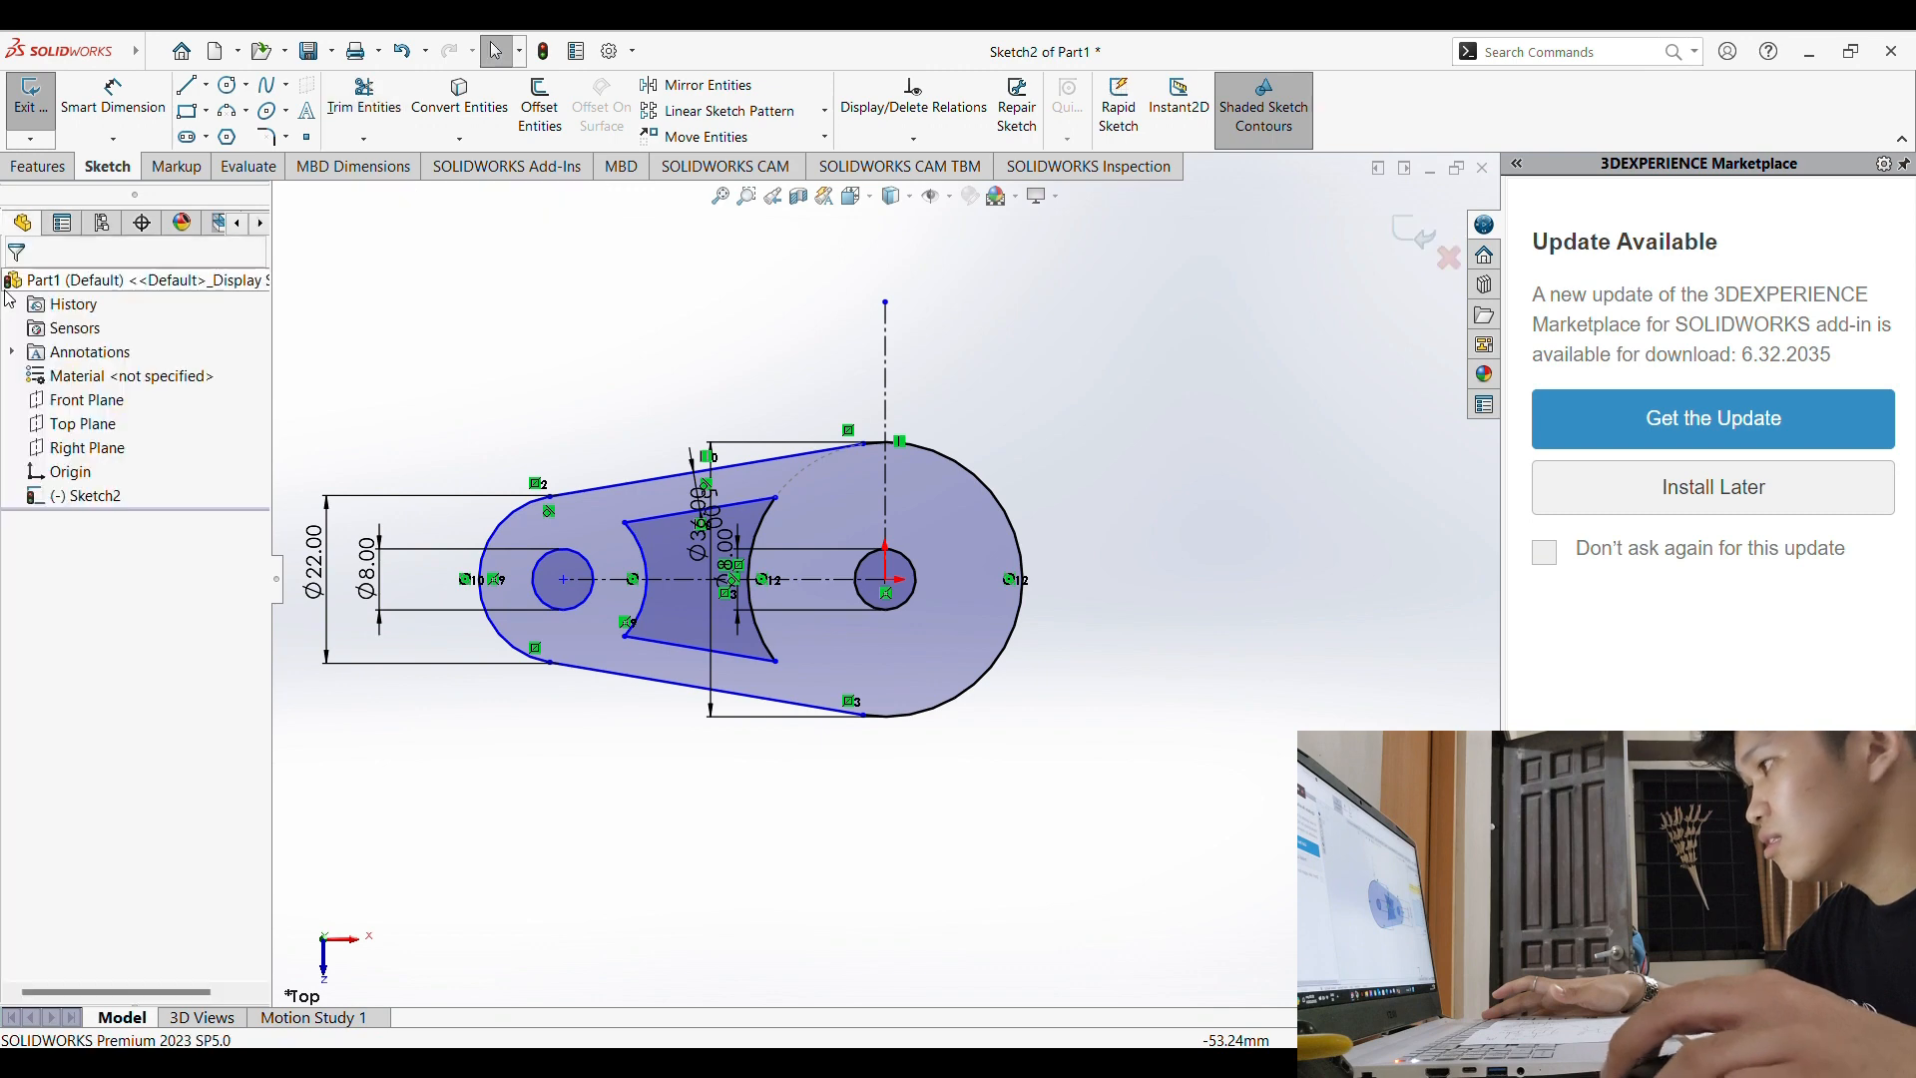
Step: Mirror the left arm's lines, arcs, hole and horizontal centerline about the vertical centerline
{"action": "left_click", "coordinate": [696, 86]}
{"action": "mouse_move", "coordinate": [696, 632]}
{"action": "left_mouse_down"}
{"action": "mouse_move", "coordinate": [649, 330]}
{"action": "mouse_move", "coordinate": [365, 374]}
{"action": "mouse_move", "coordinate": [403, 335]}
{"action": "left_mouse_up"}
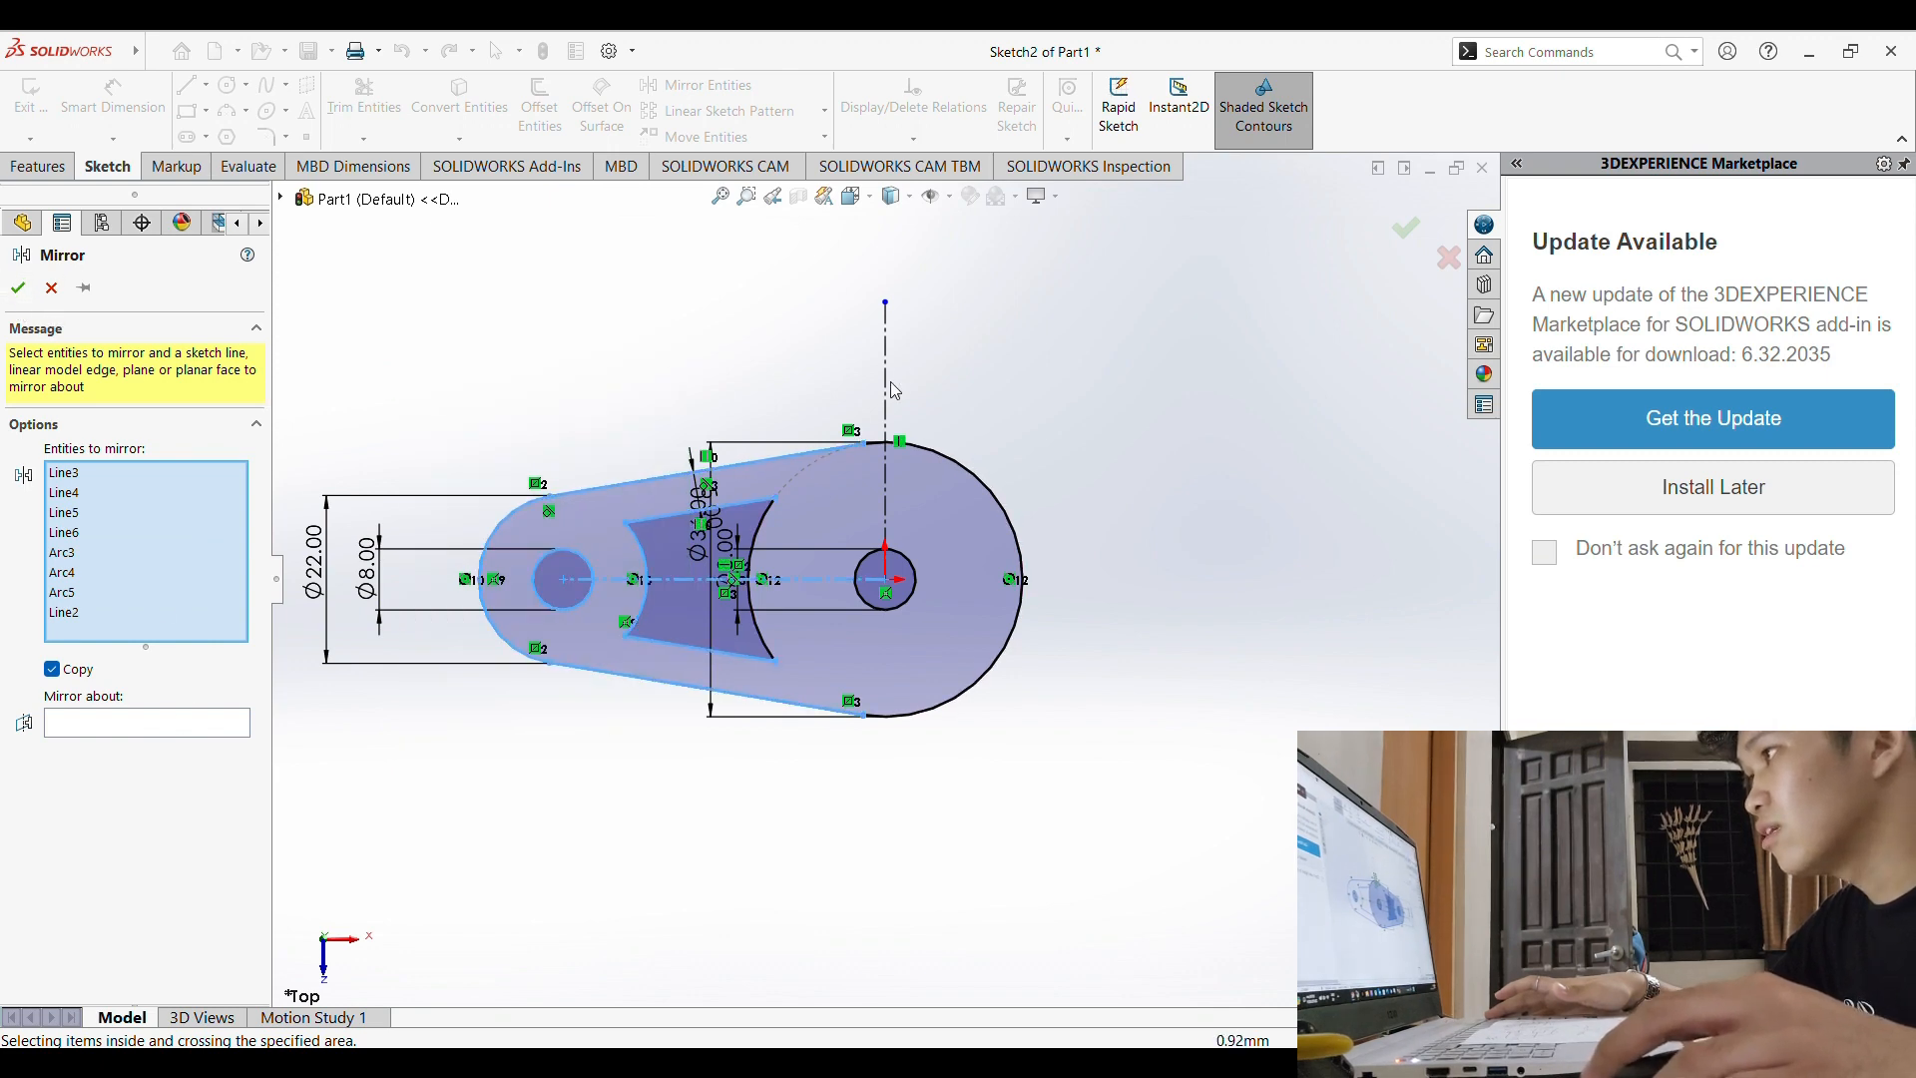
{"action": "left_click", "coordinate": [132, 723]}
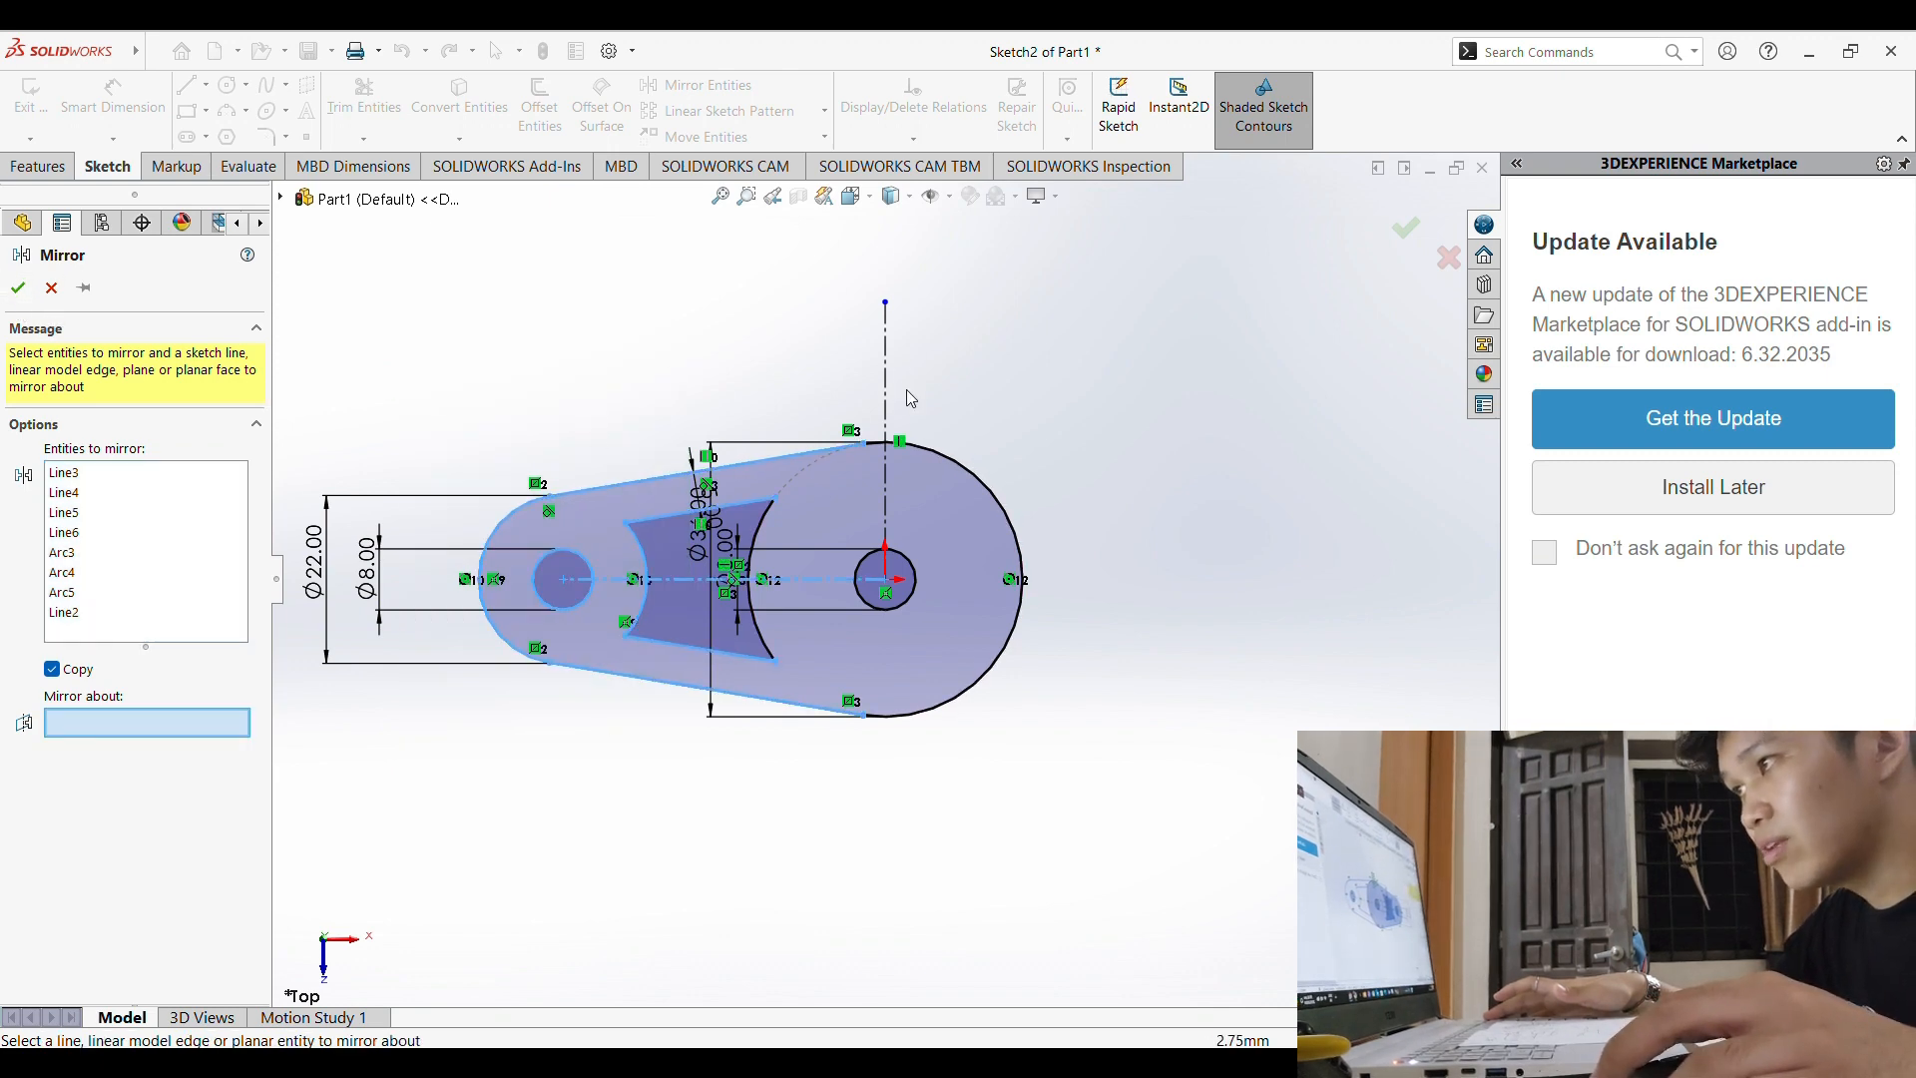
{"action": "left_click", "coordinate": [887, 384]}
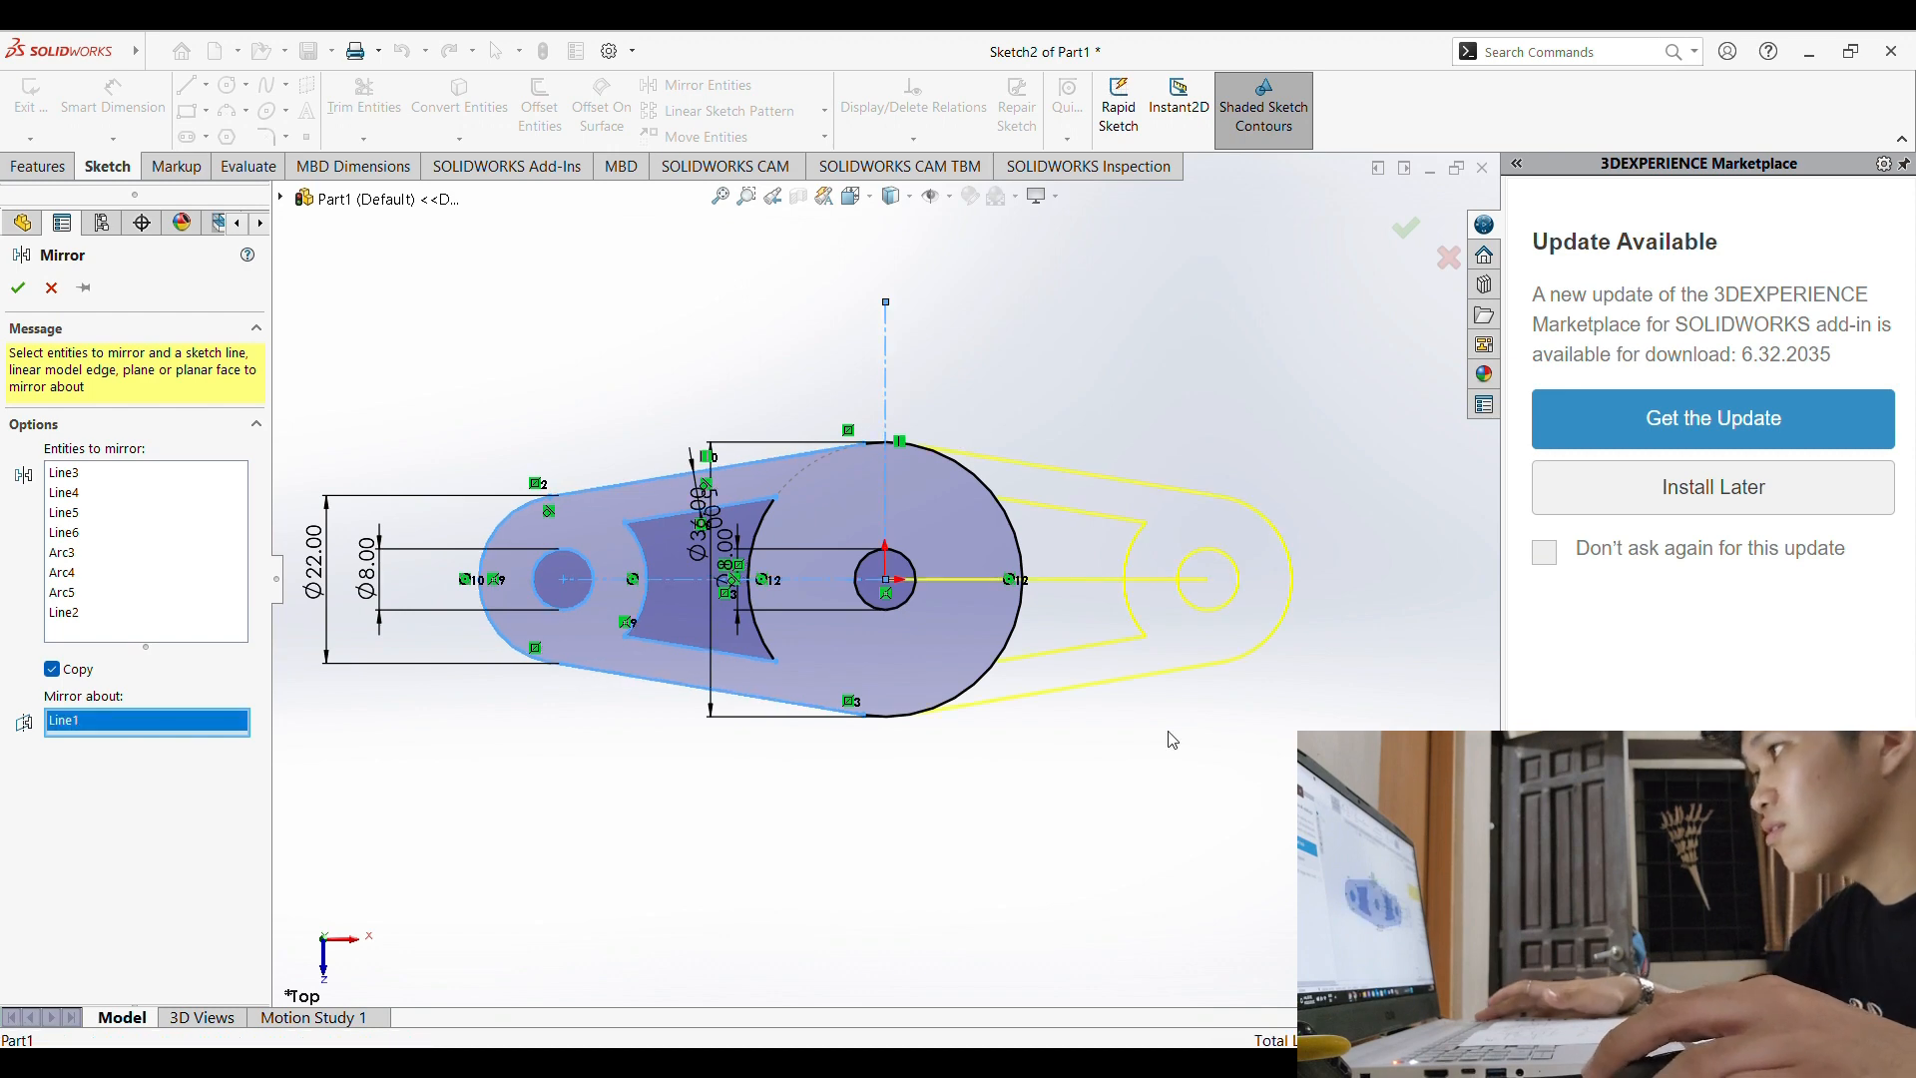
{"action": "key", "text": "Return"}
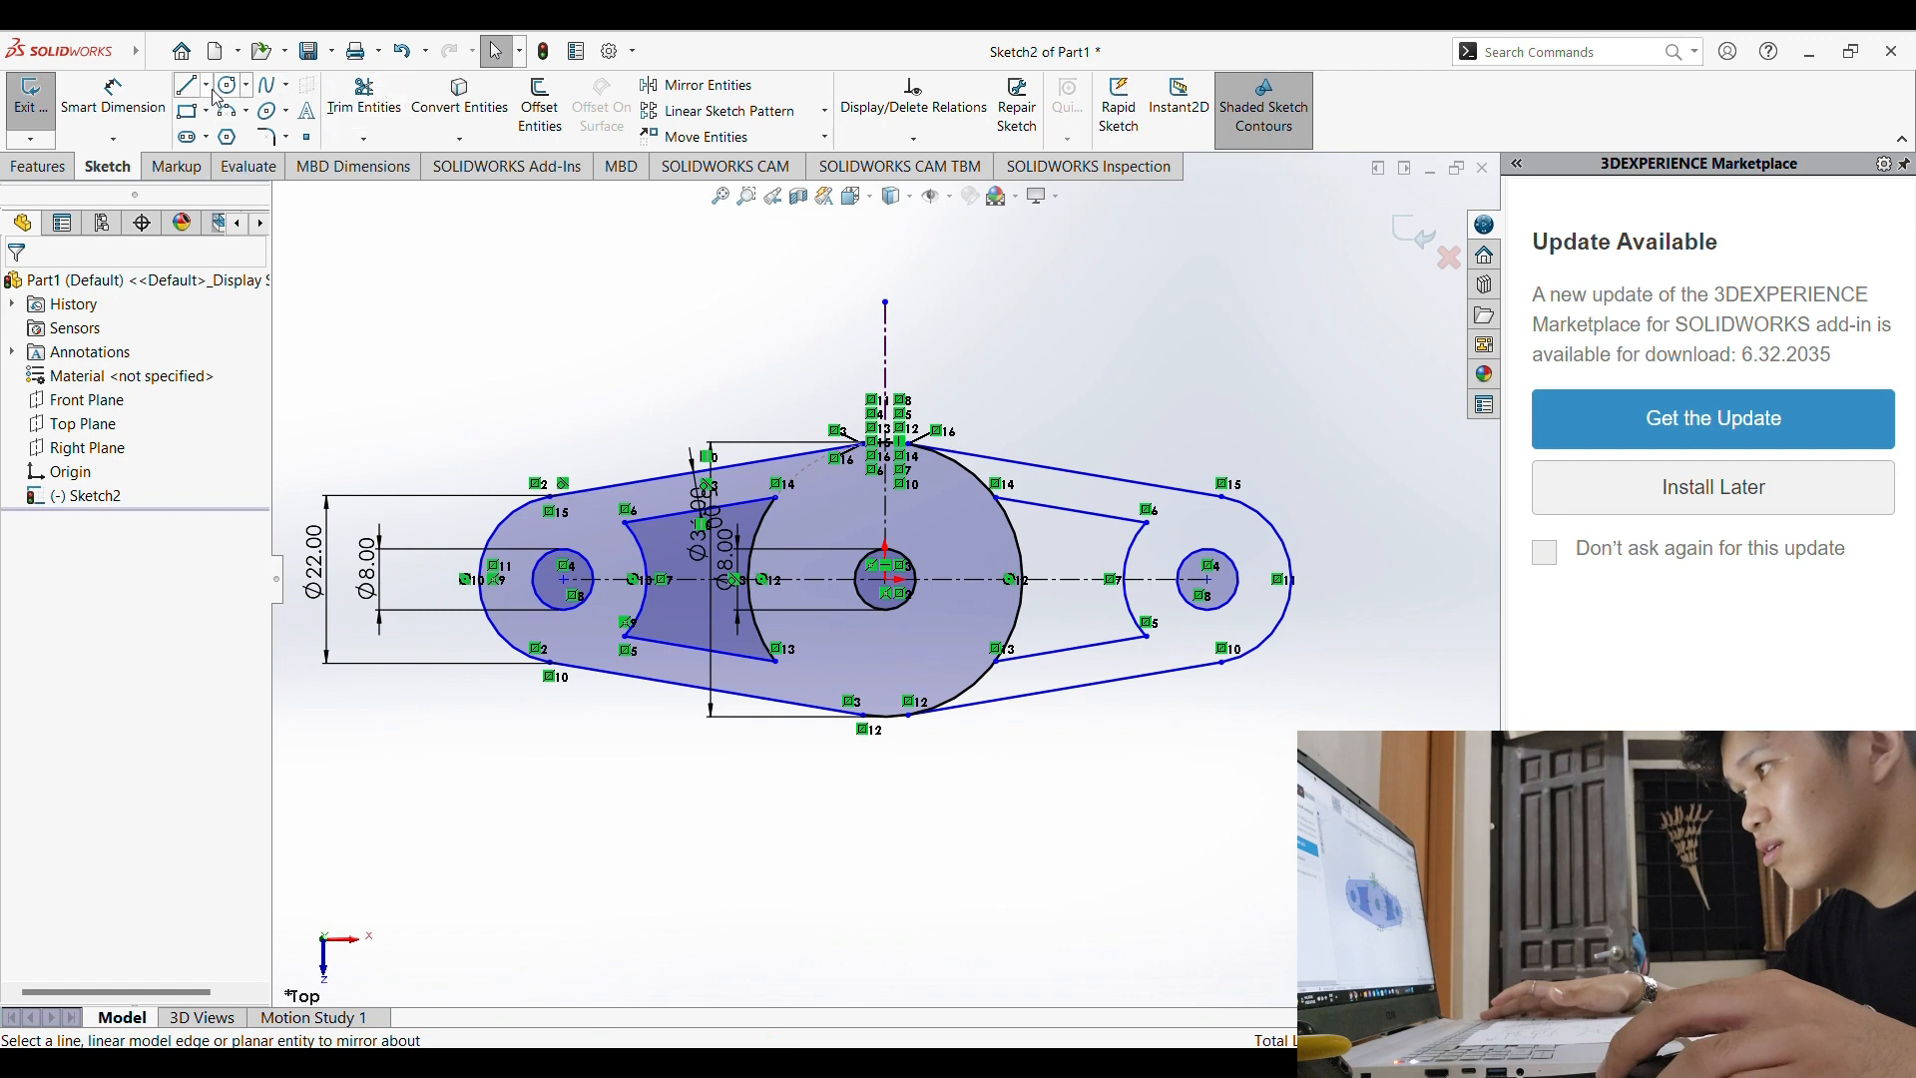
Step: Trim the 36 mm circle's arcs between the right arm's outer edges and its window
{"action": "left_click", "coordinate": [364, 99]}
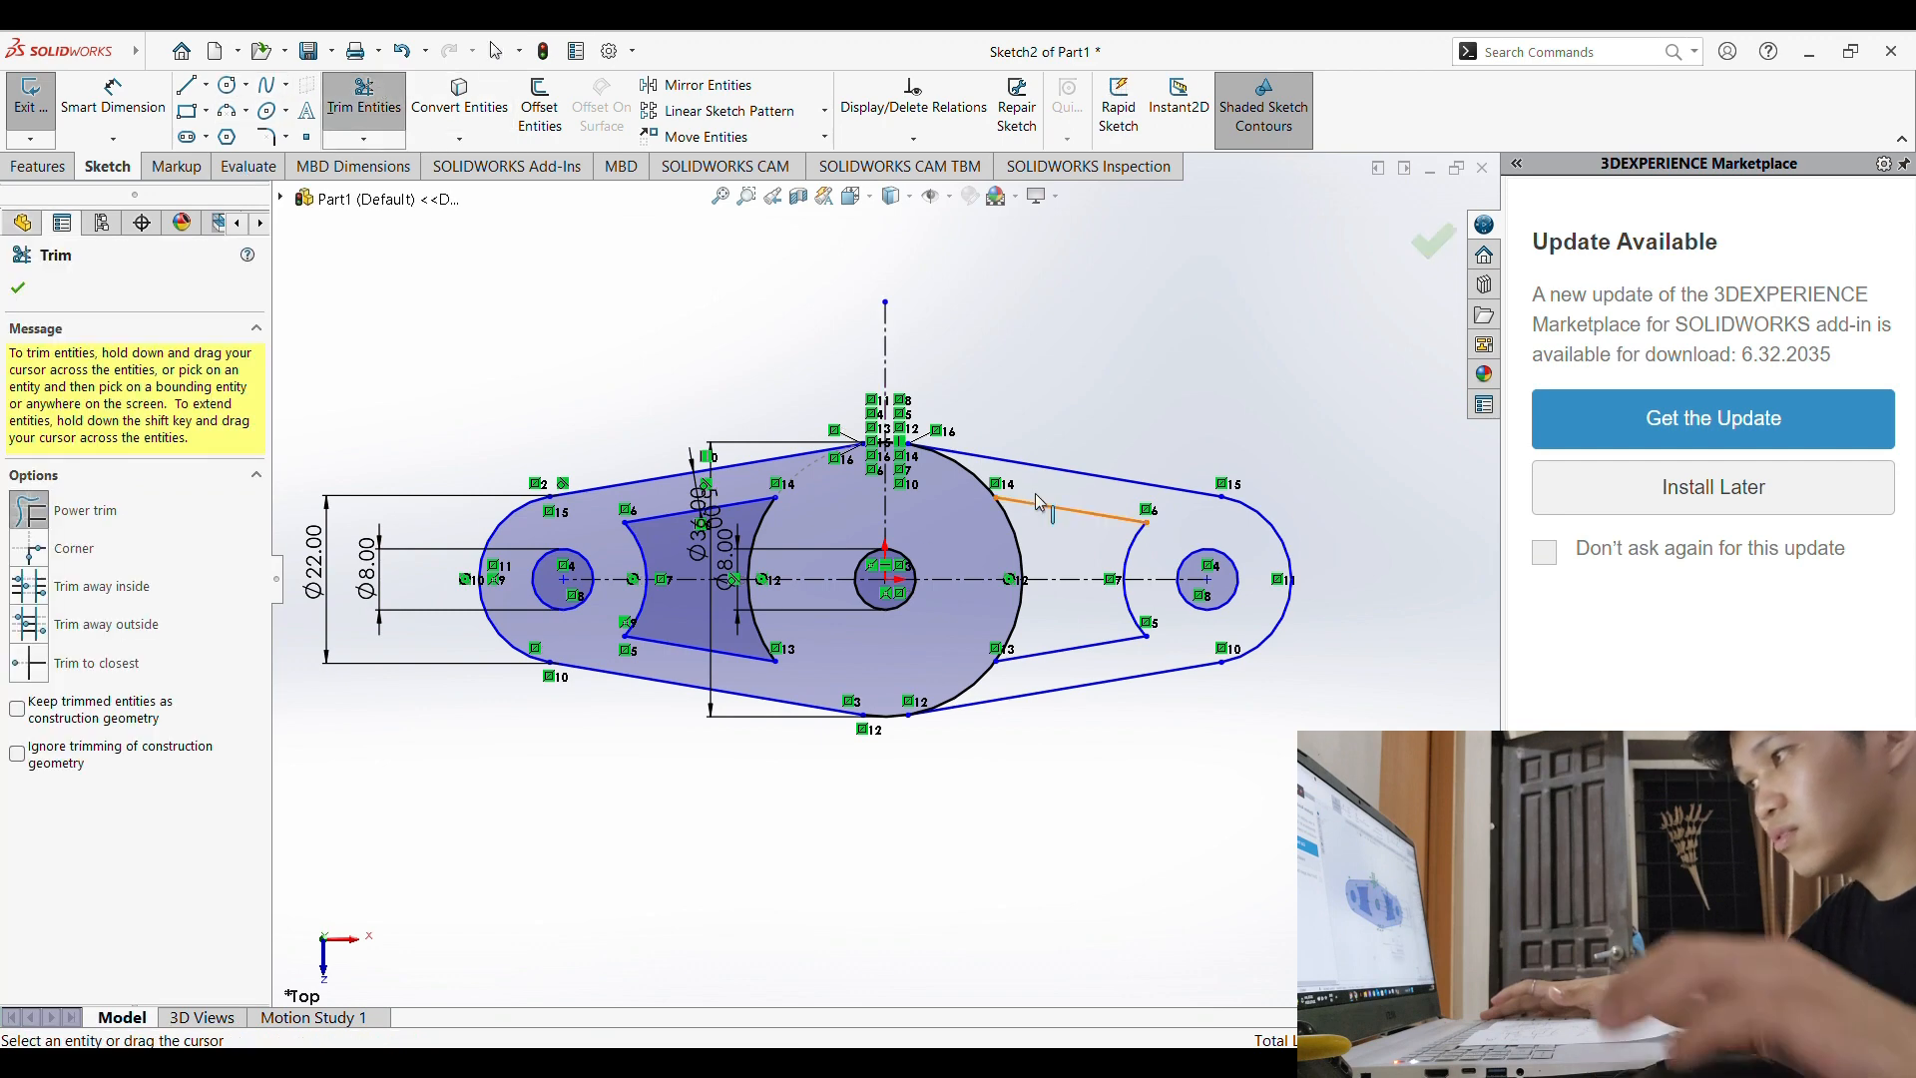
{"action": "mouse_move", "coordinate": [1011, 486]}
{"action": "left_mouse_down"}
{"action": "mouse_move", "coordinate": [1012, 671]}
{"action": "mouse_move", "coordinate": [903, 723]}
{"action": "left_mouse_up"}
{"action": "key", "text": "Escape"}
Step: Dimension the horizontal distance between the origin and the left hole's centre as 37 mm
{"action": "key", "text": "d"}
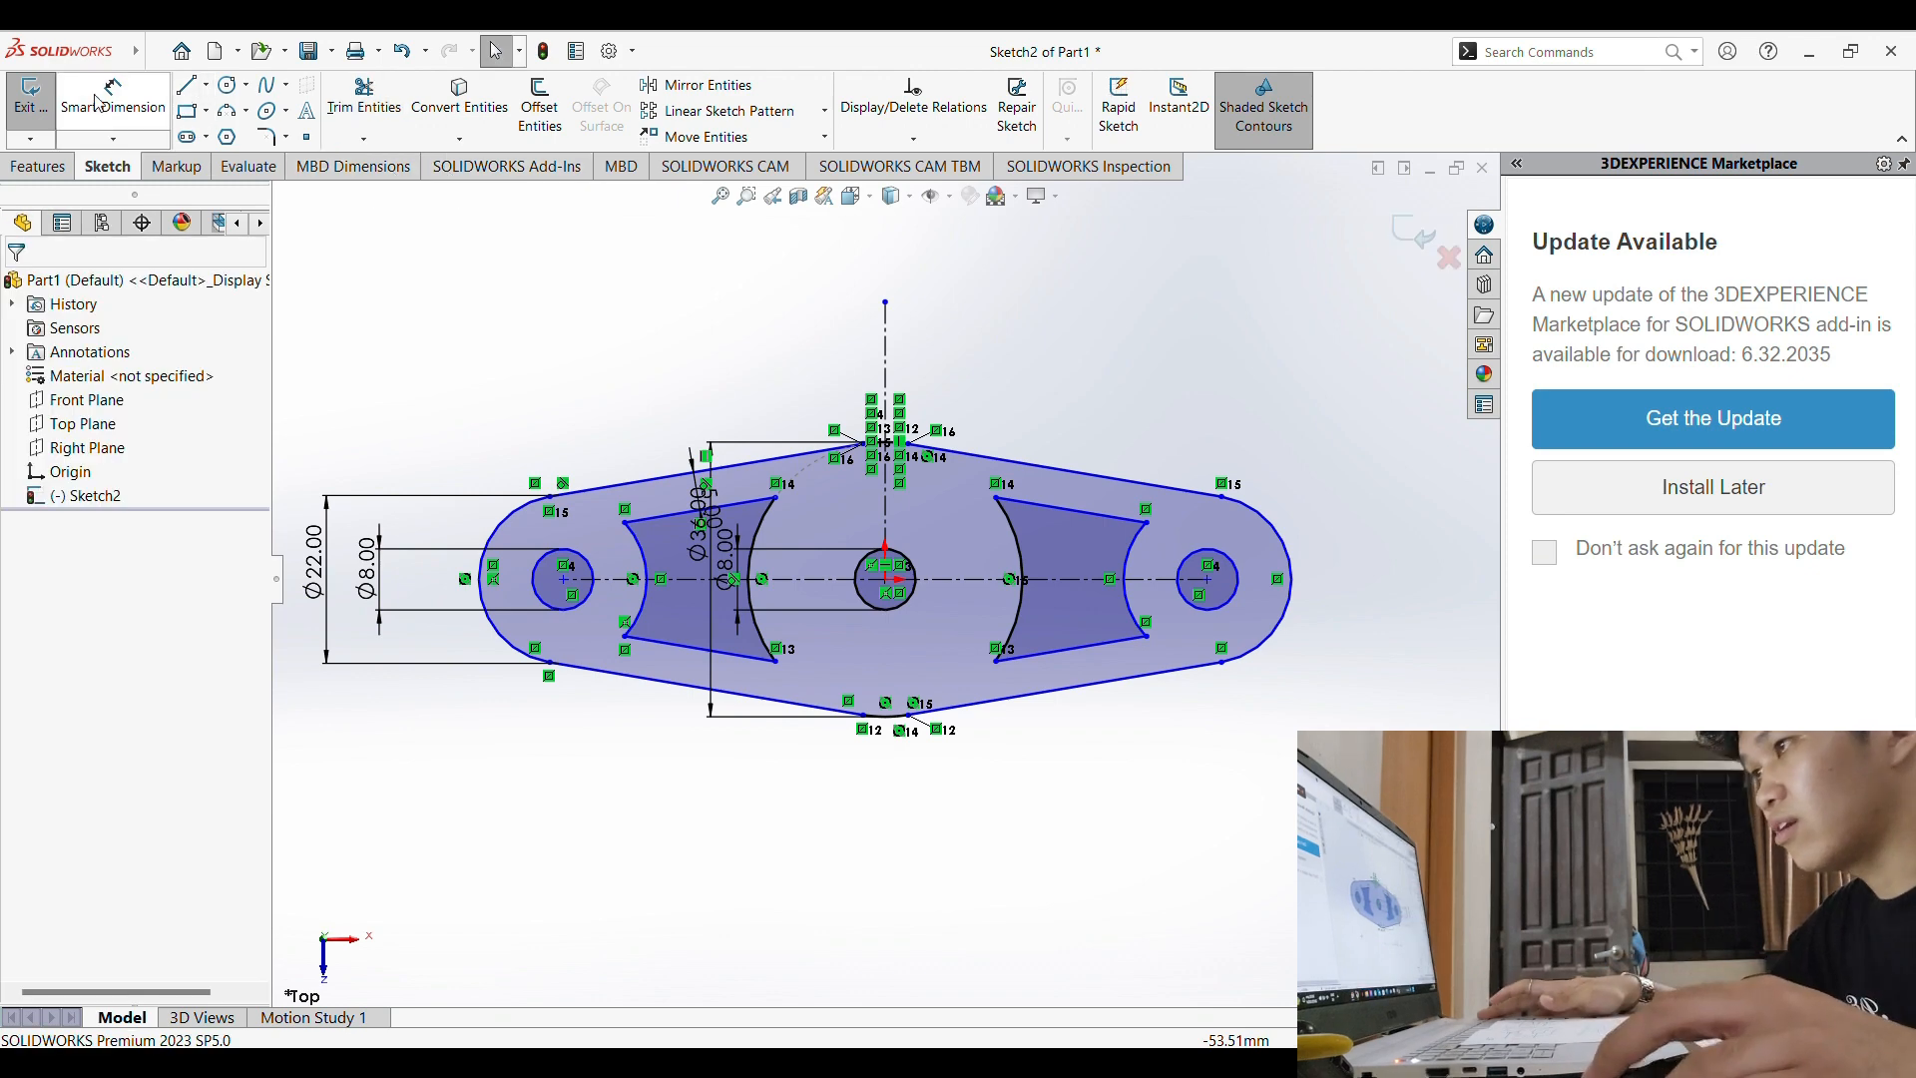
{"action": "left_click", "coordinate": [886, 583]}
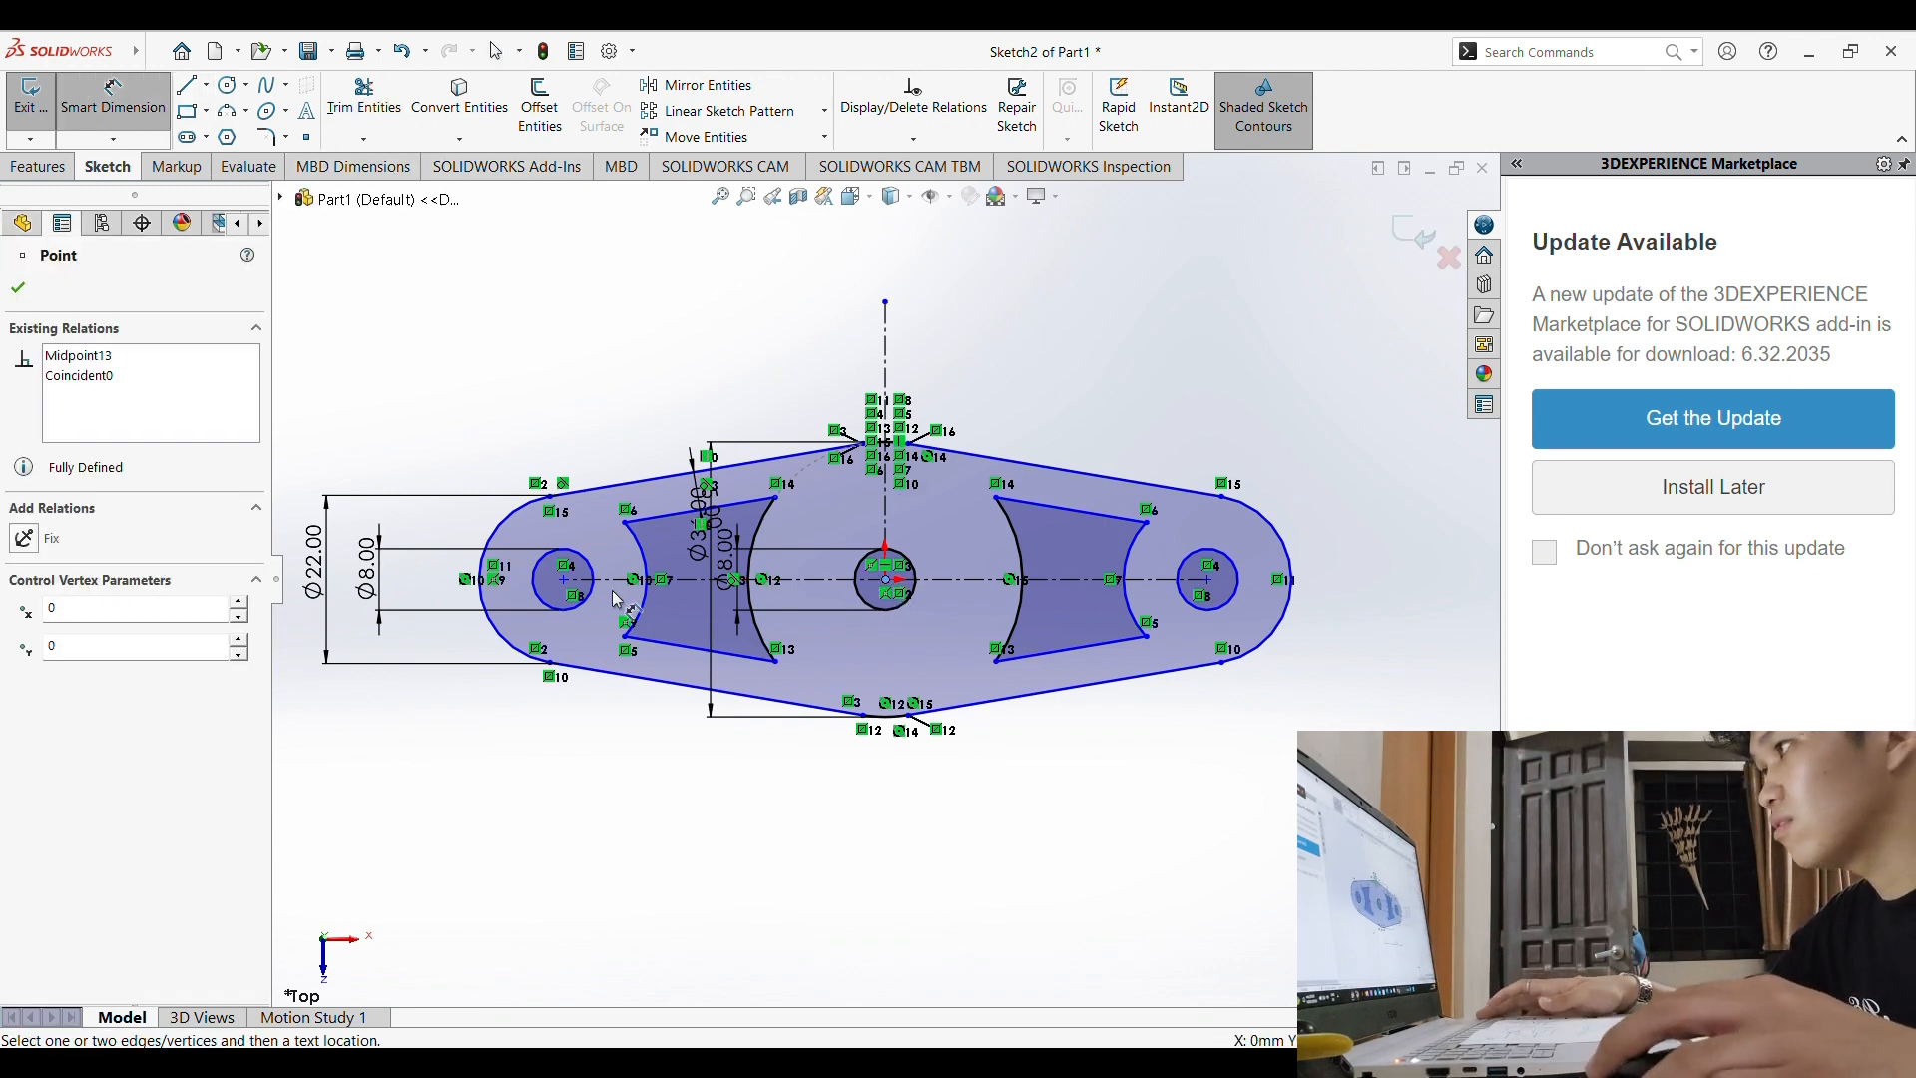
{"action": "left_click", "coordinate": [564, 581]}
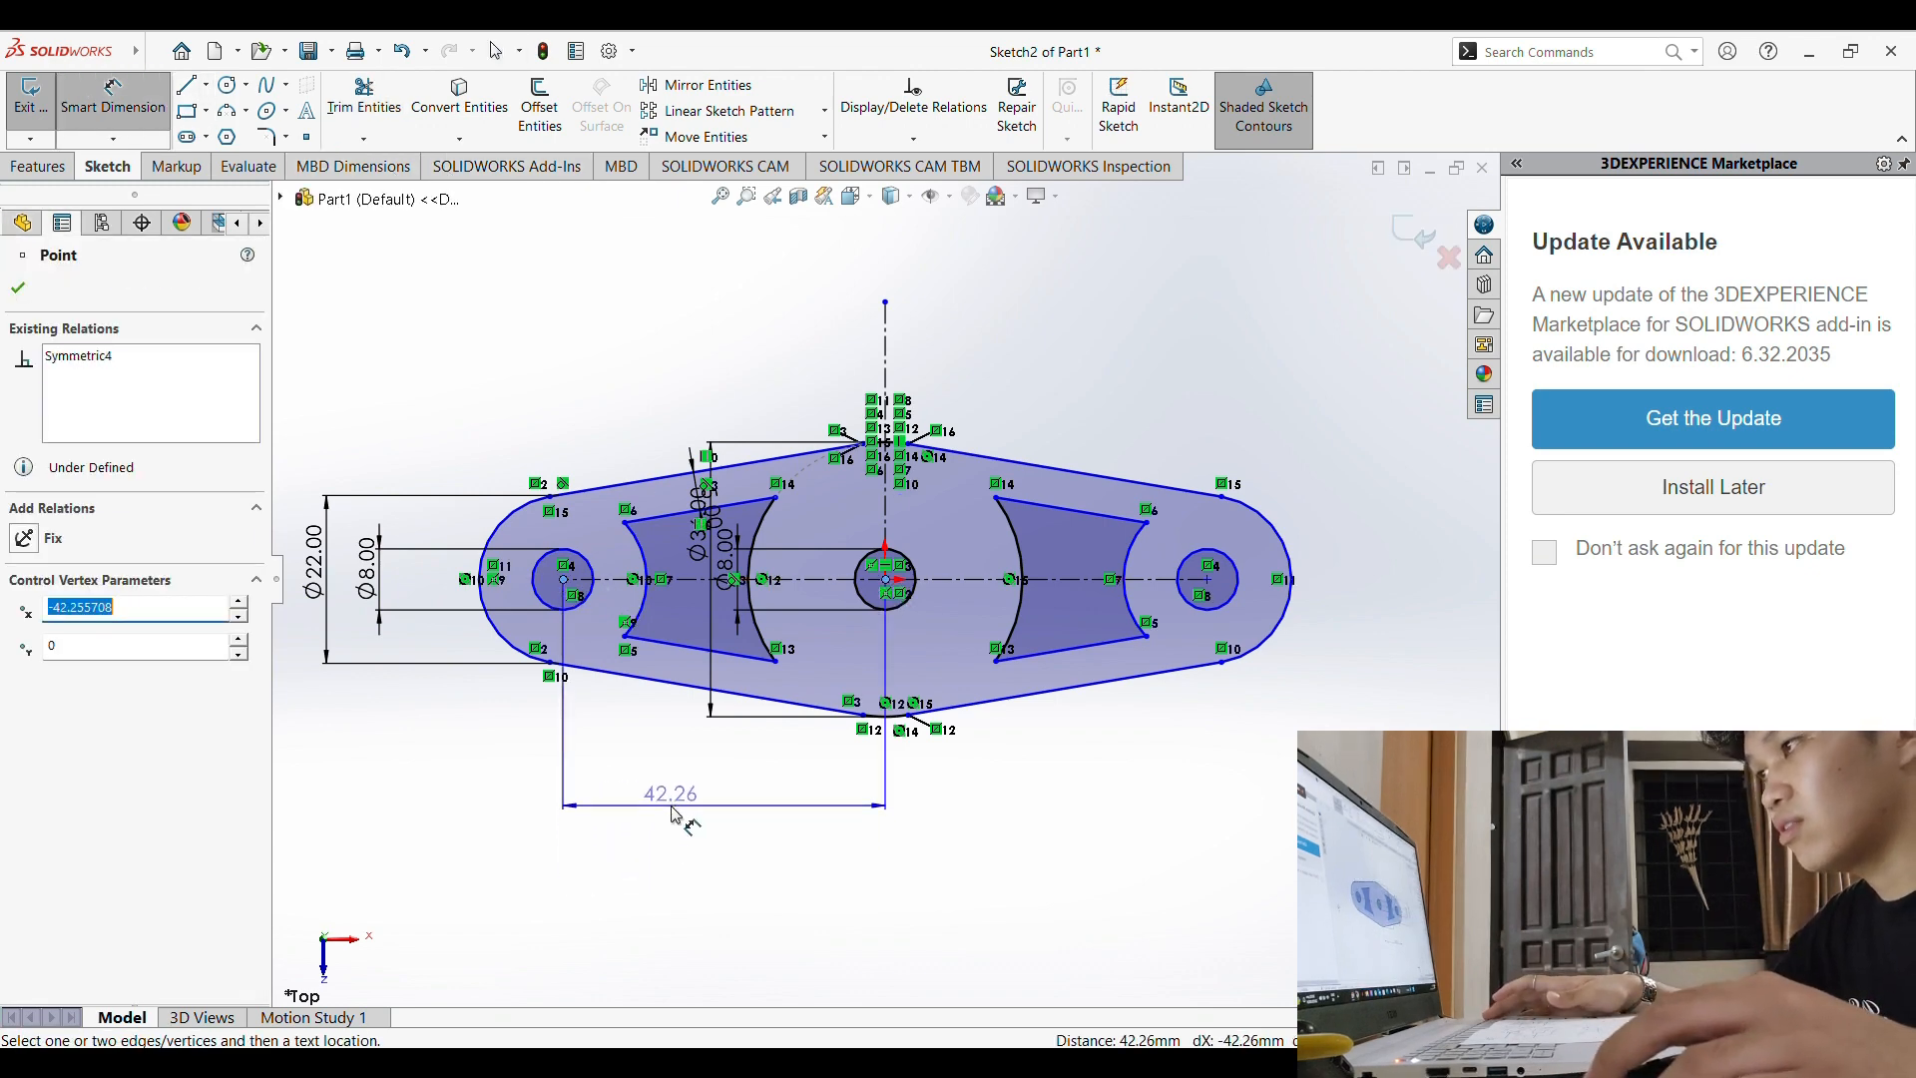
{"action": "left_click", "coordinate": [688, 803]}
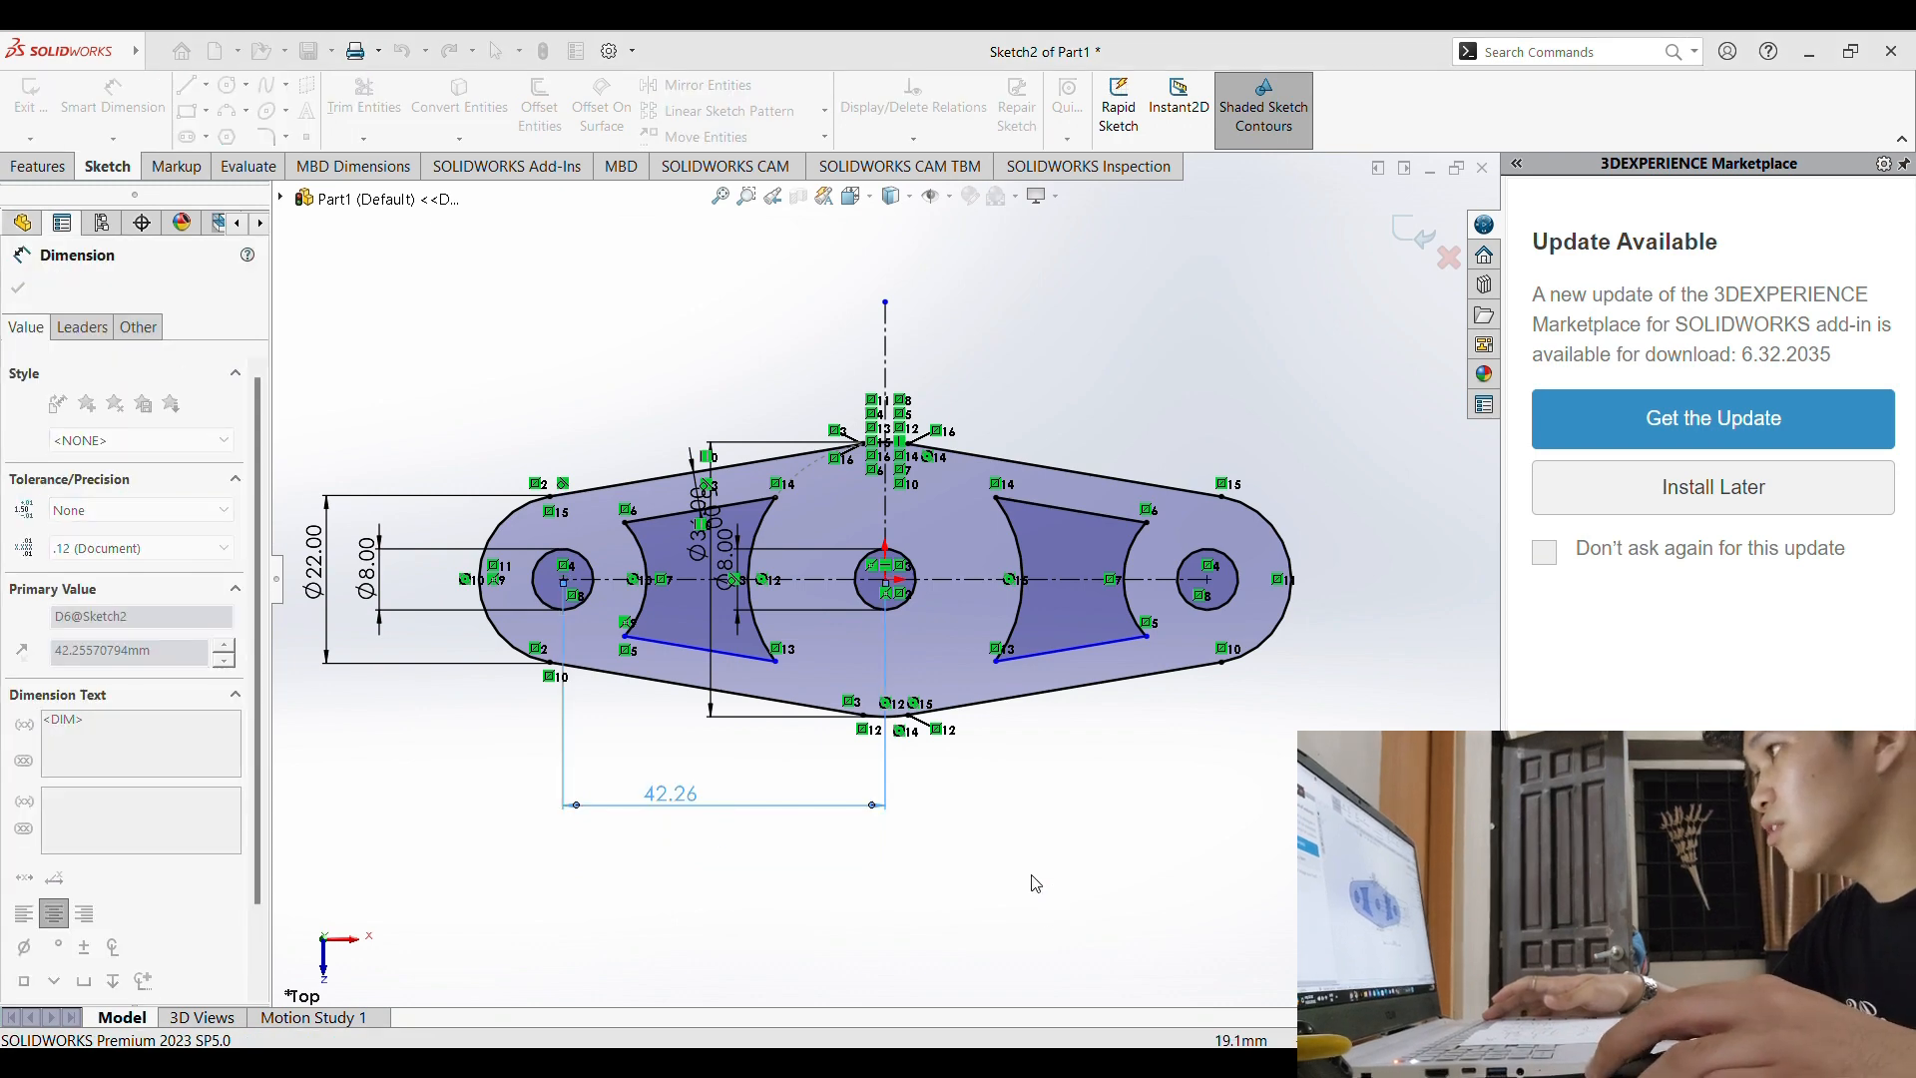
{"action": "type", "text": "37"}
{"action": "key", "text": "Return"}
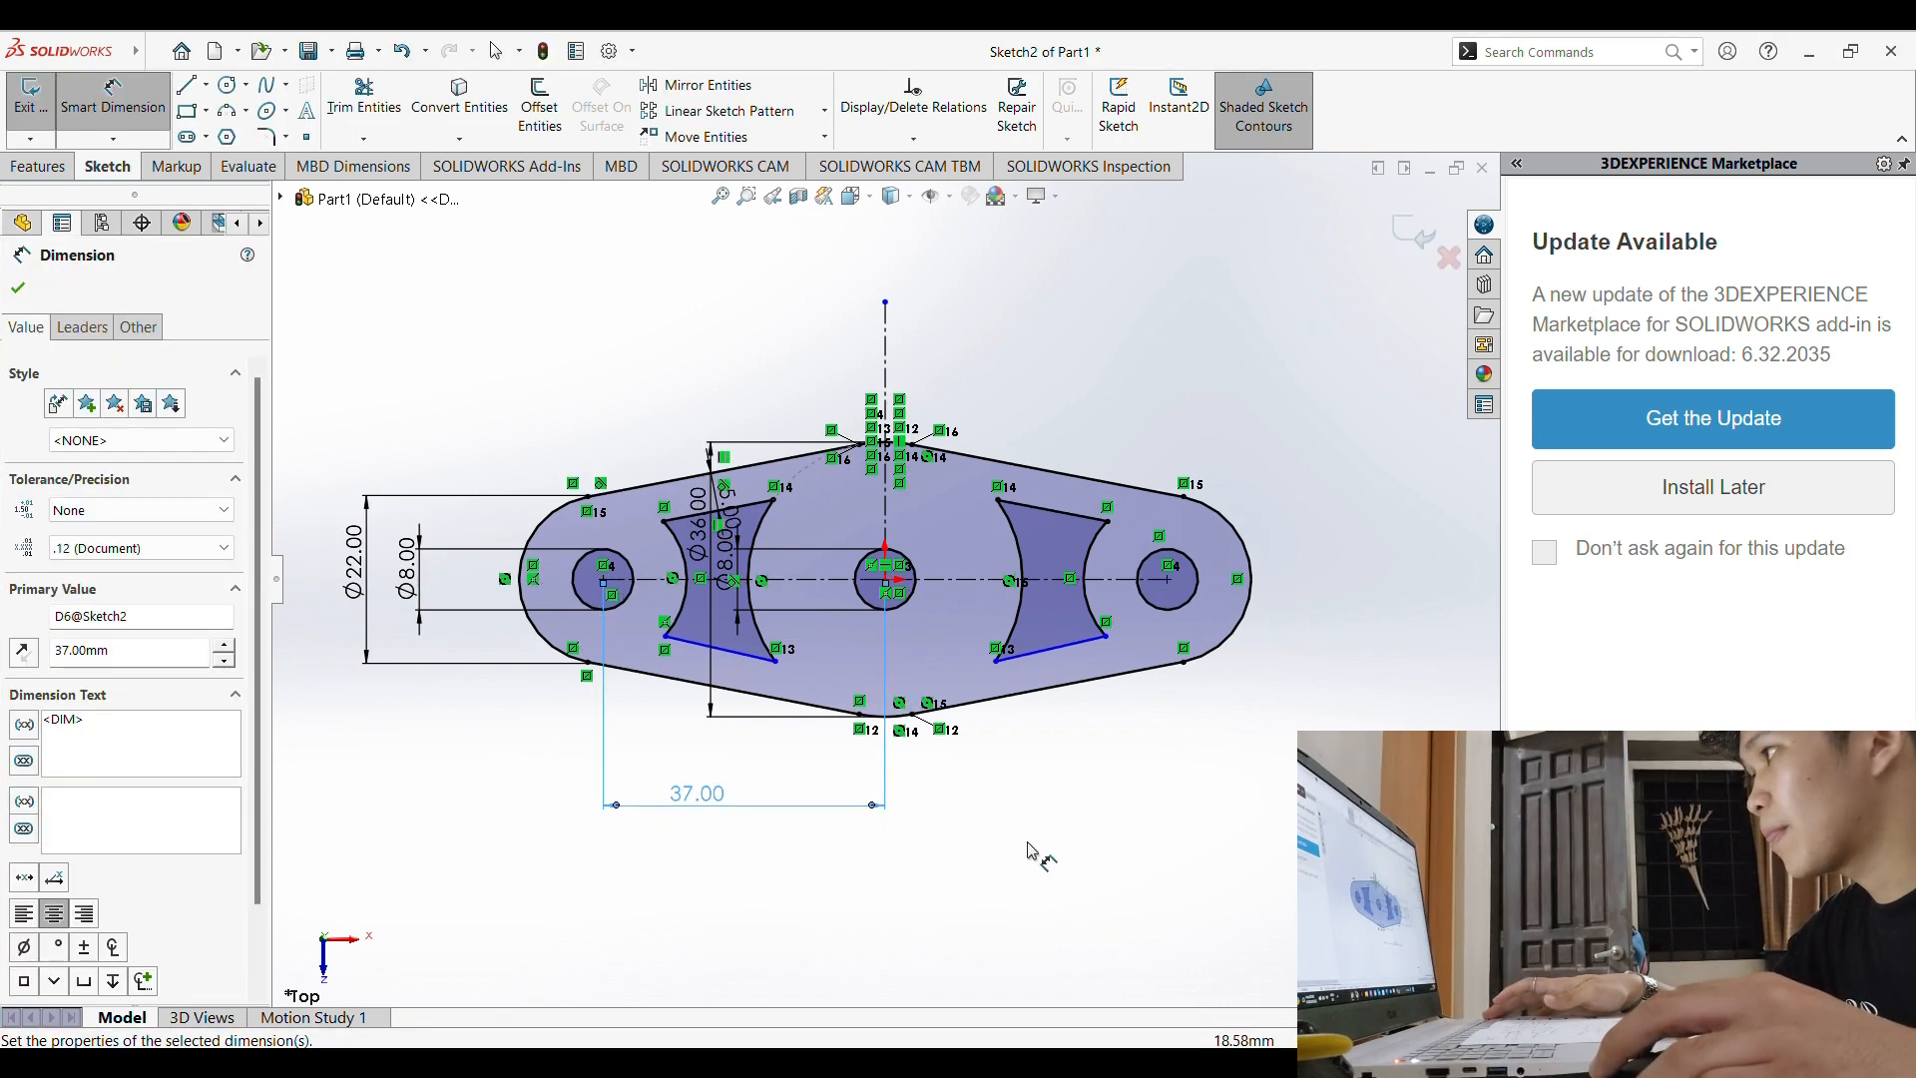
{"action": "left_click", "coordinate": [1177, 745]}
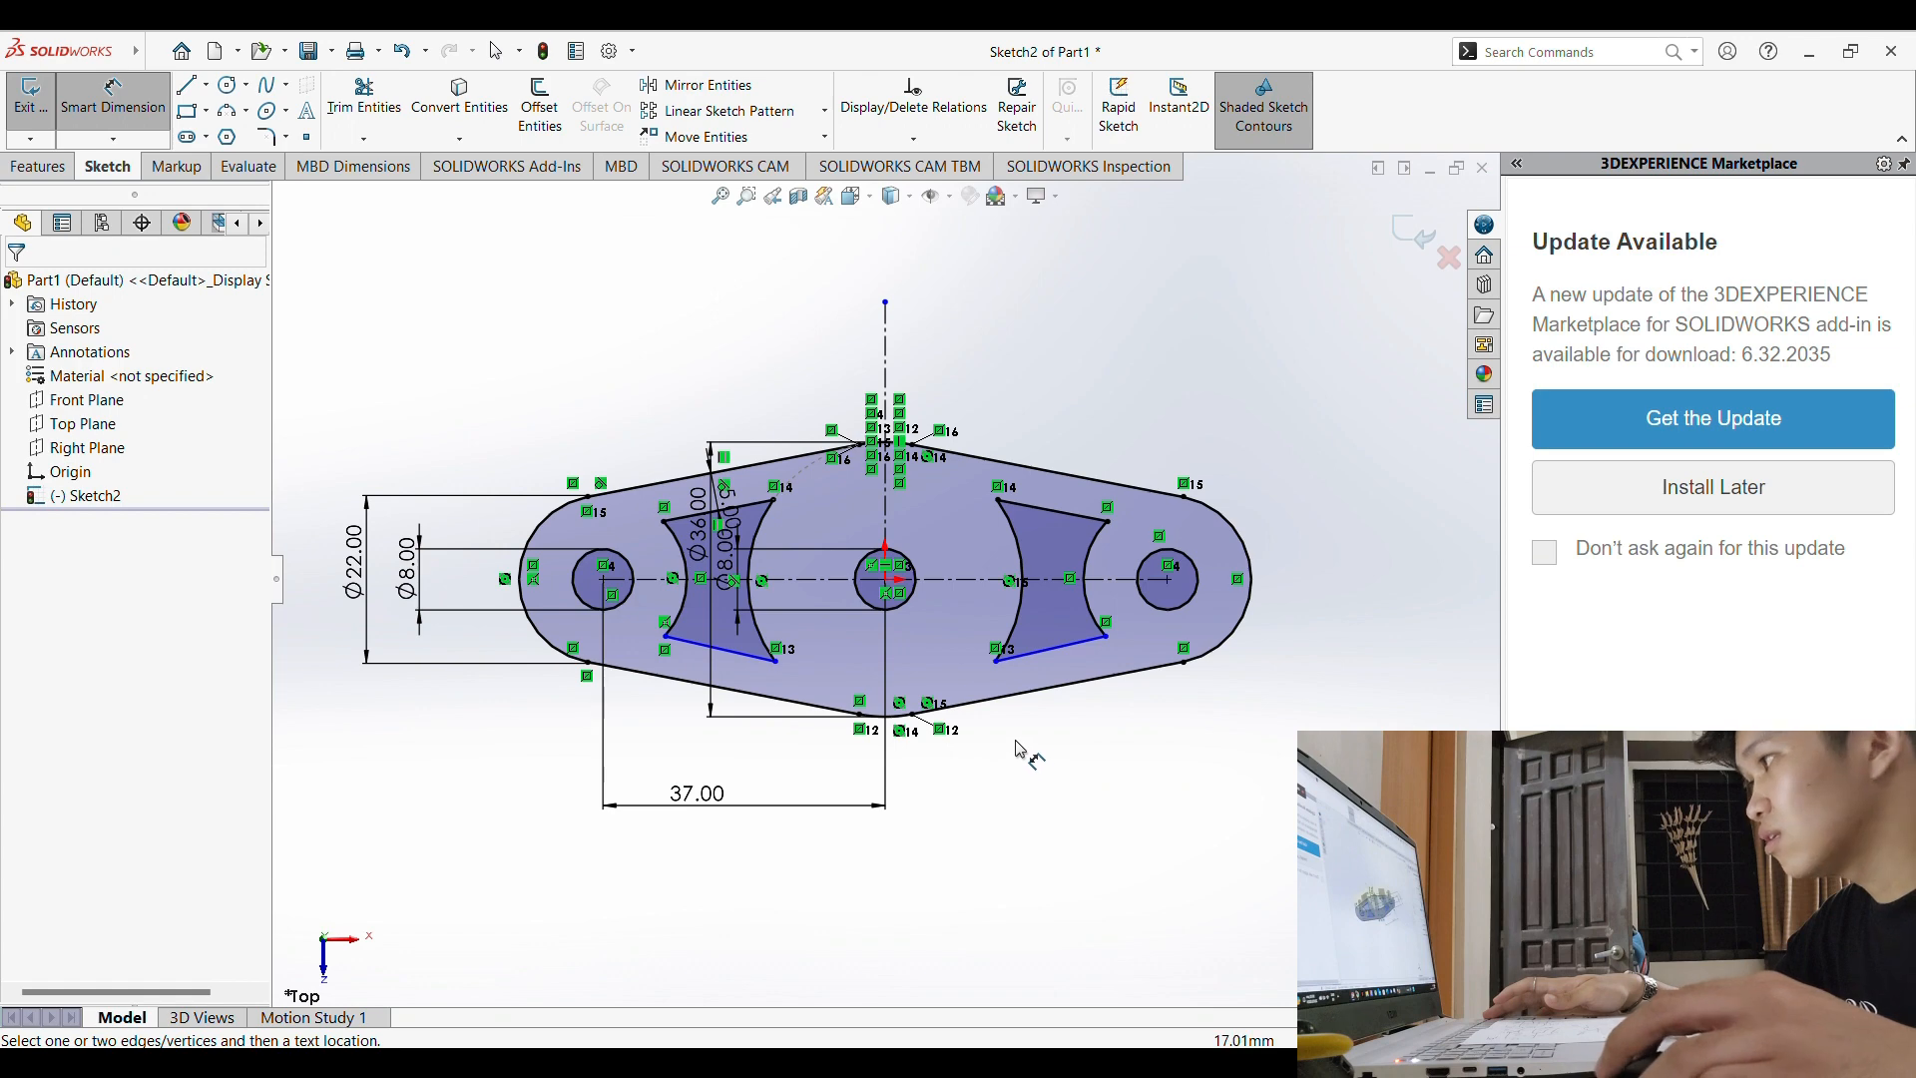
{"action": "key", "text": "Escape"}
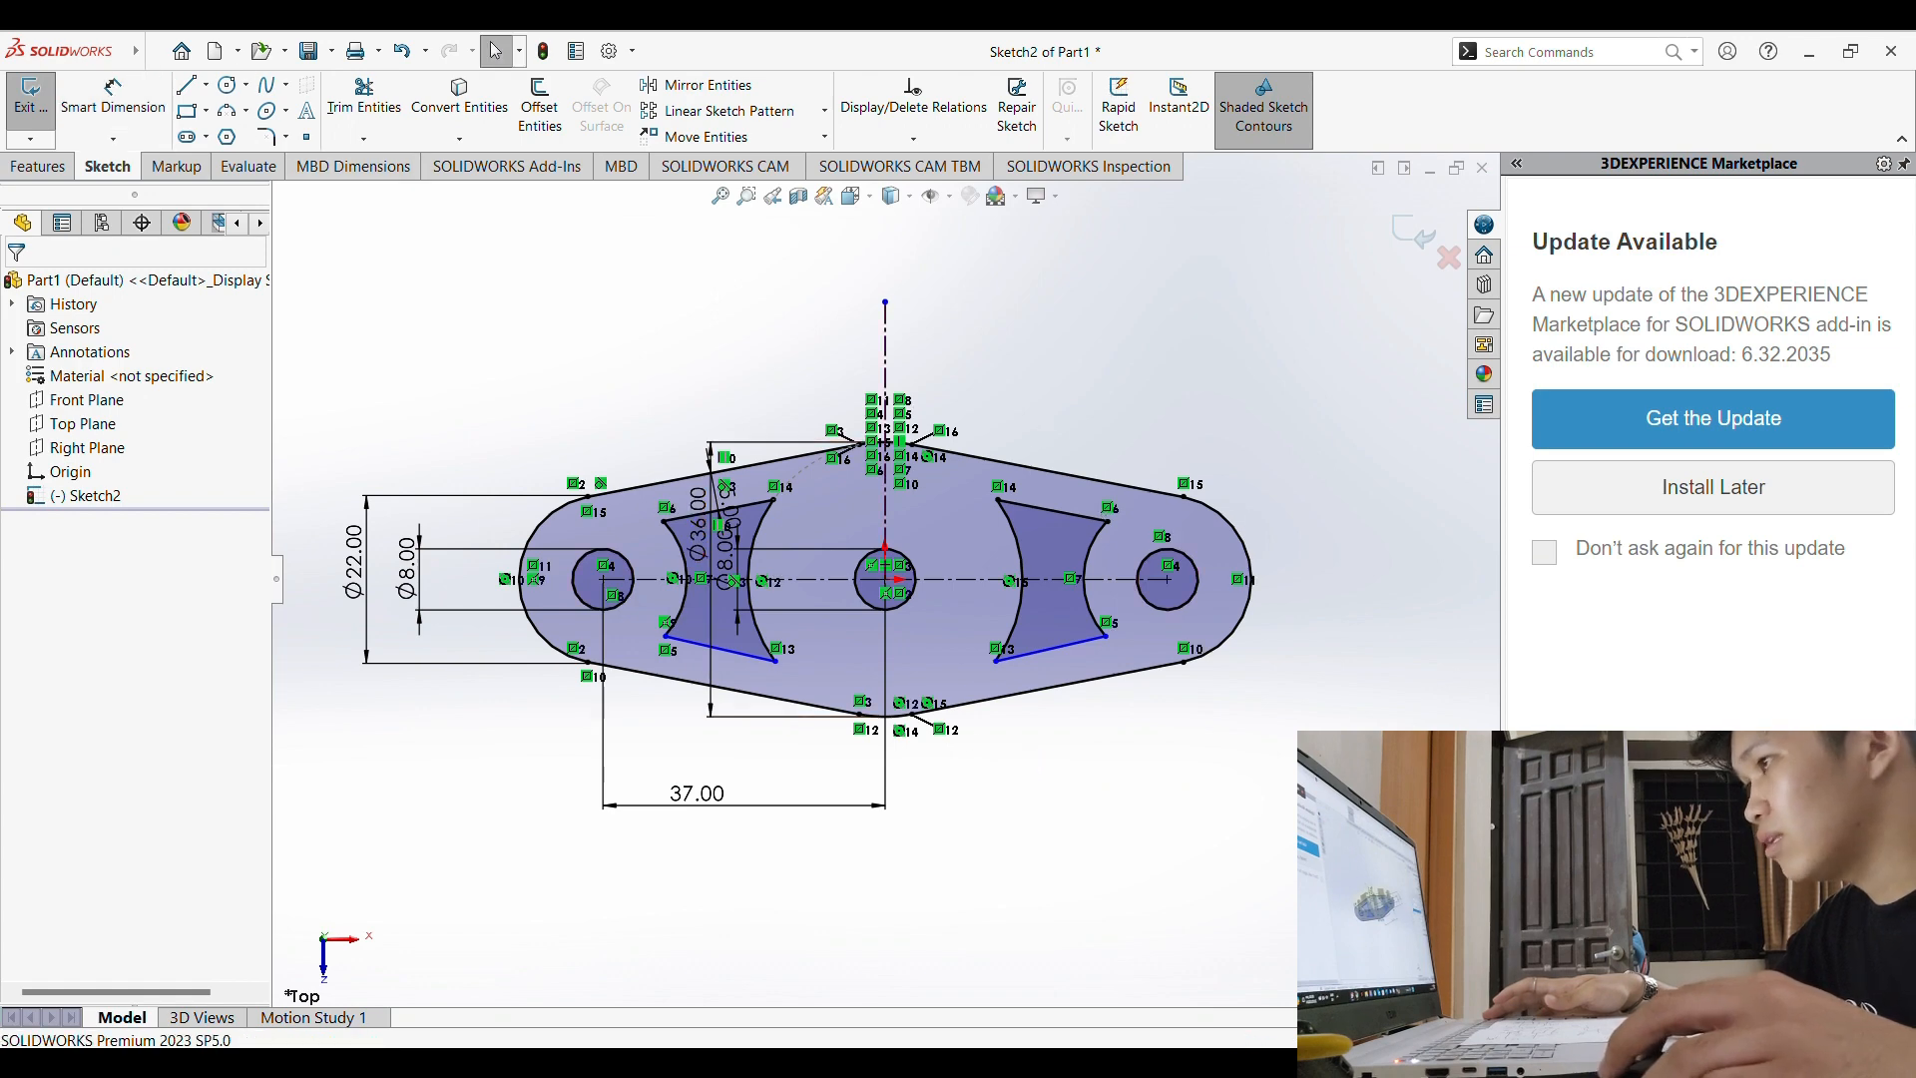
Step: Extrude the two-armed link profile 5 mm as a Mid Plane boss
{"action": "mouse_move", "coordinate": [1431, 748]}
{"action": "middle_mouse_down"}
{"action": "mouse_move", "coordinate": [1437, 685]}
{"action": "mouse_move", "coordinate": [1437, 718]}
{"action": "middle_mouse_up"}
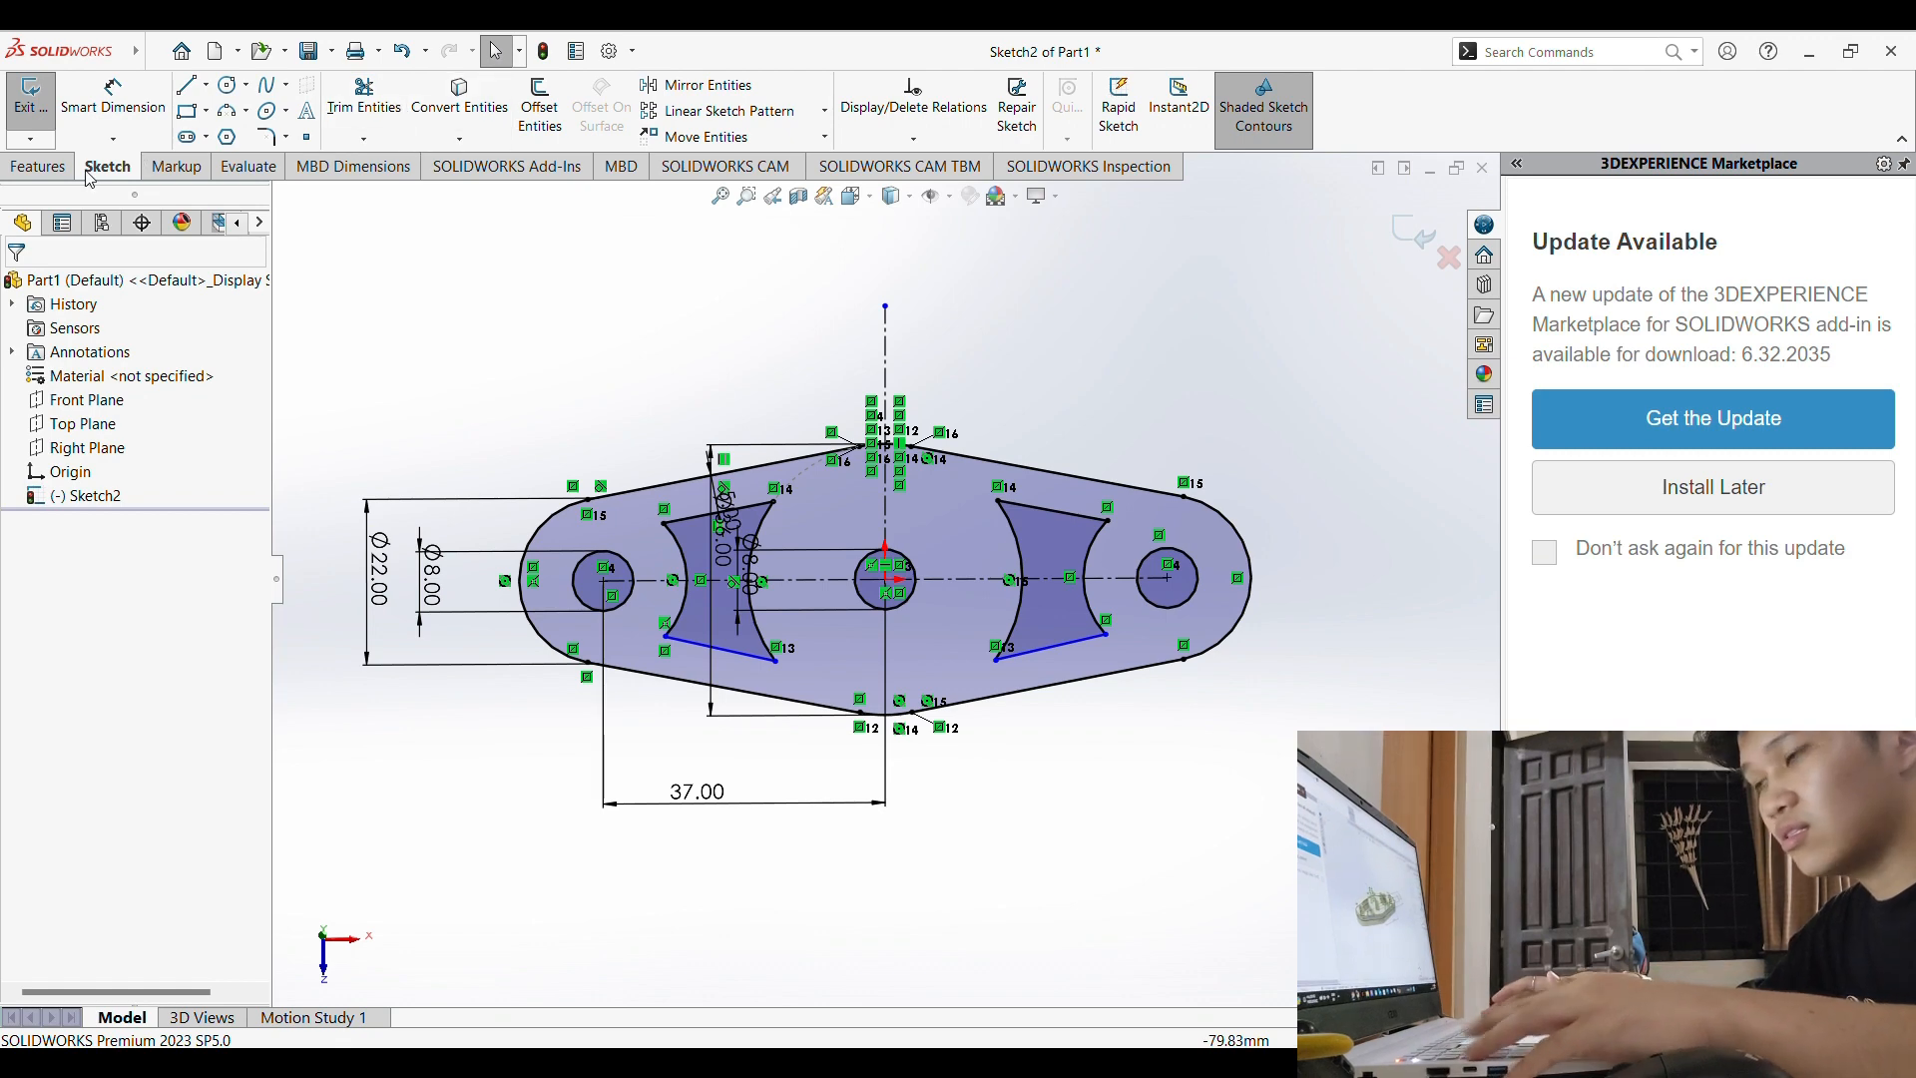
{"action": "left_click", "coordinate": [37, 165]}
{"action": "left_click", "coordinate": [40, 105]}
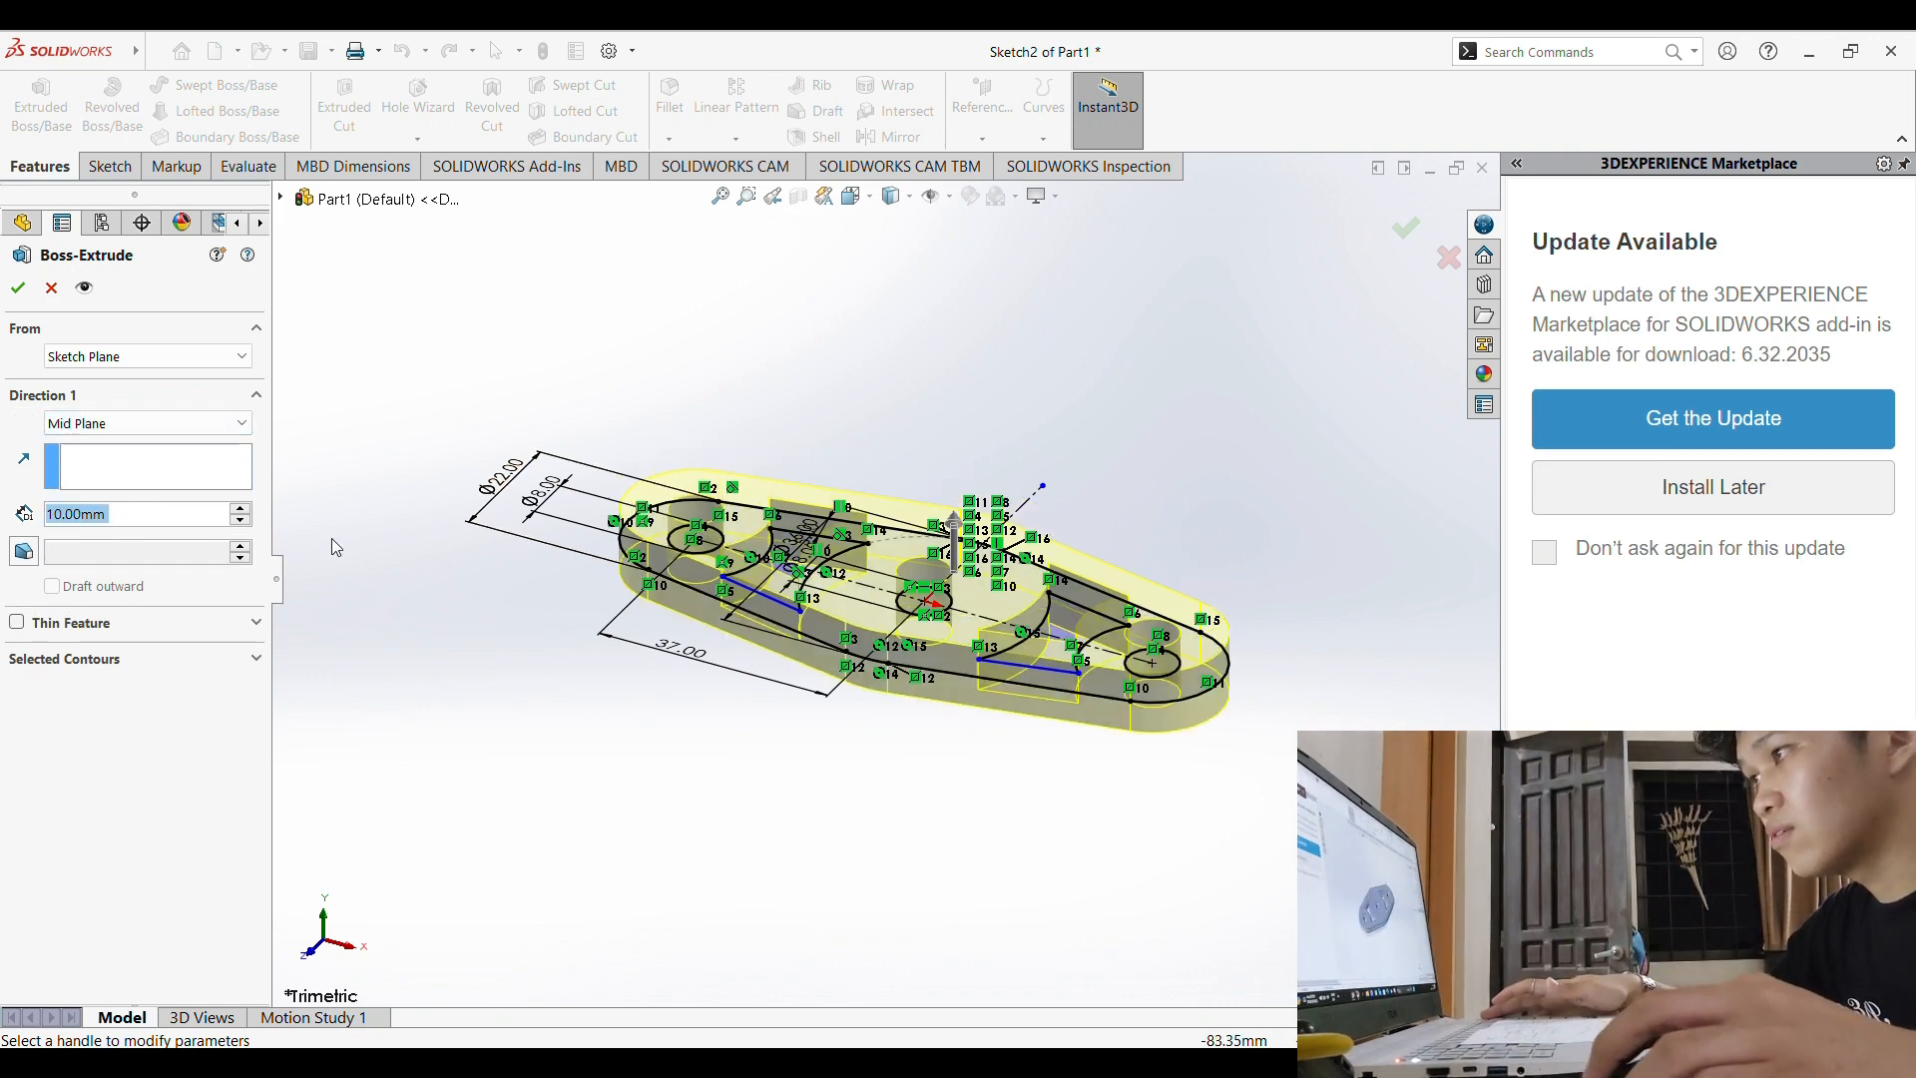
{"action": "type", "text": "5"}
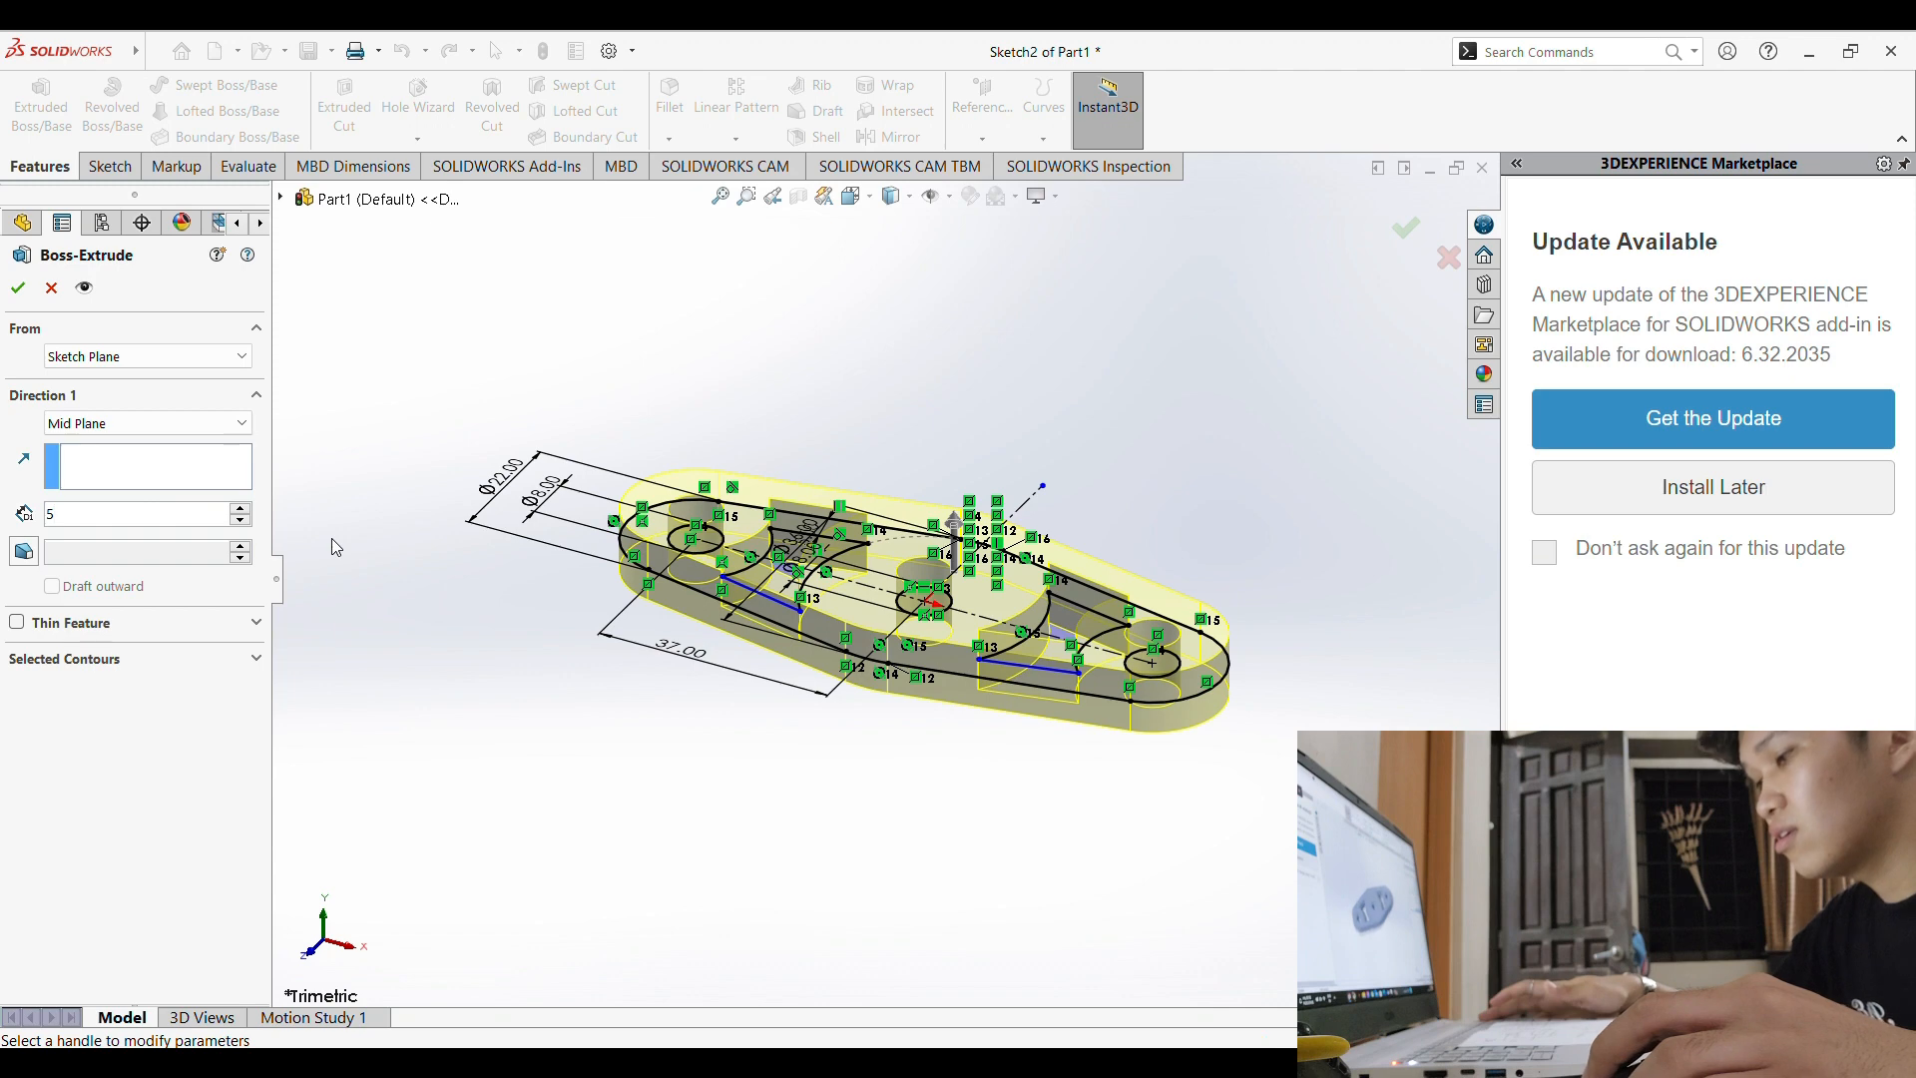
{"action": "key", "text": "Return"}
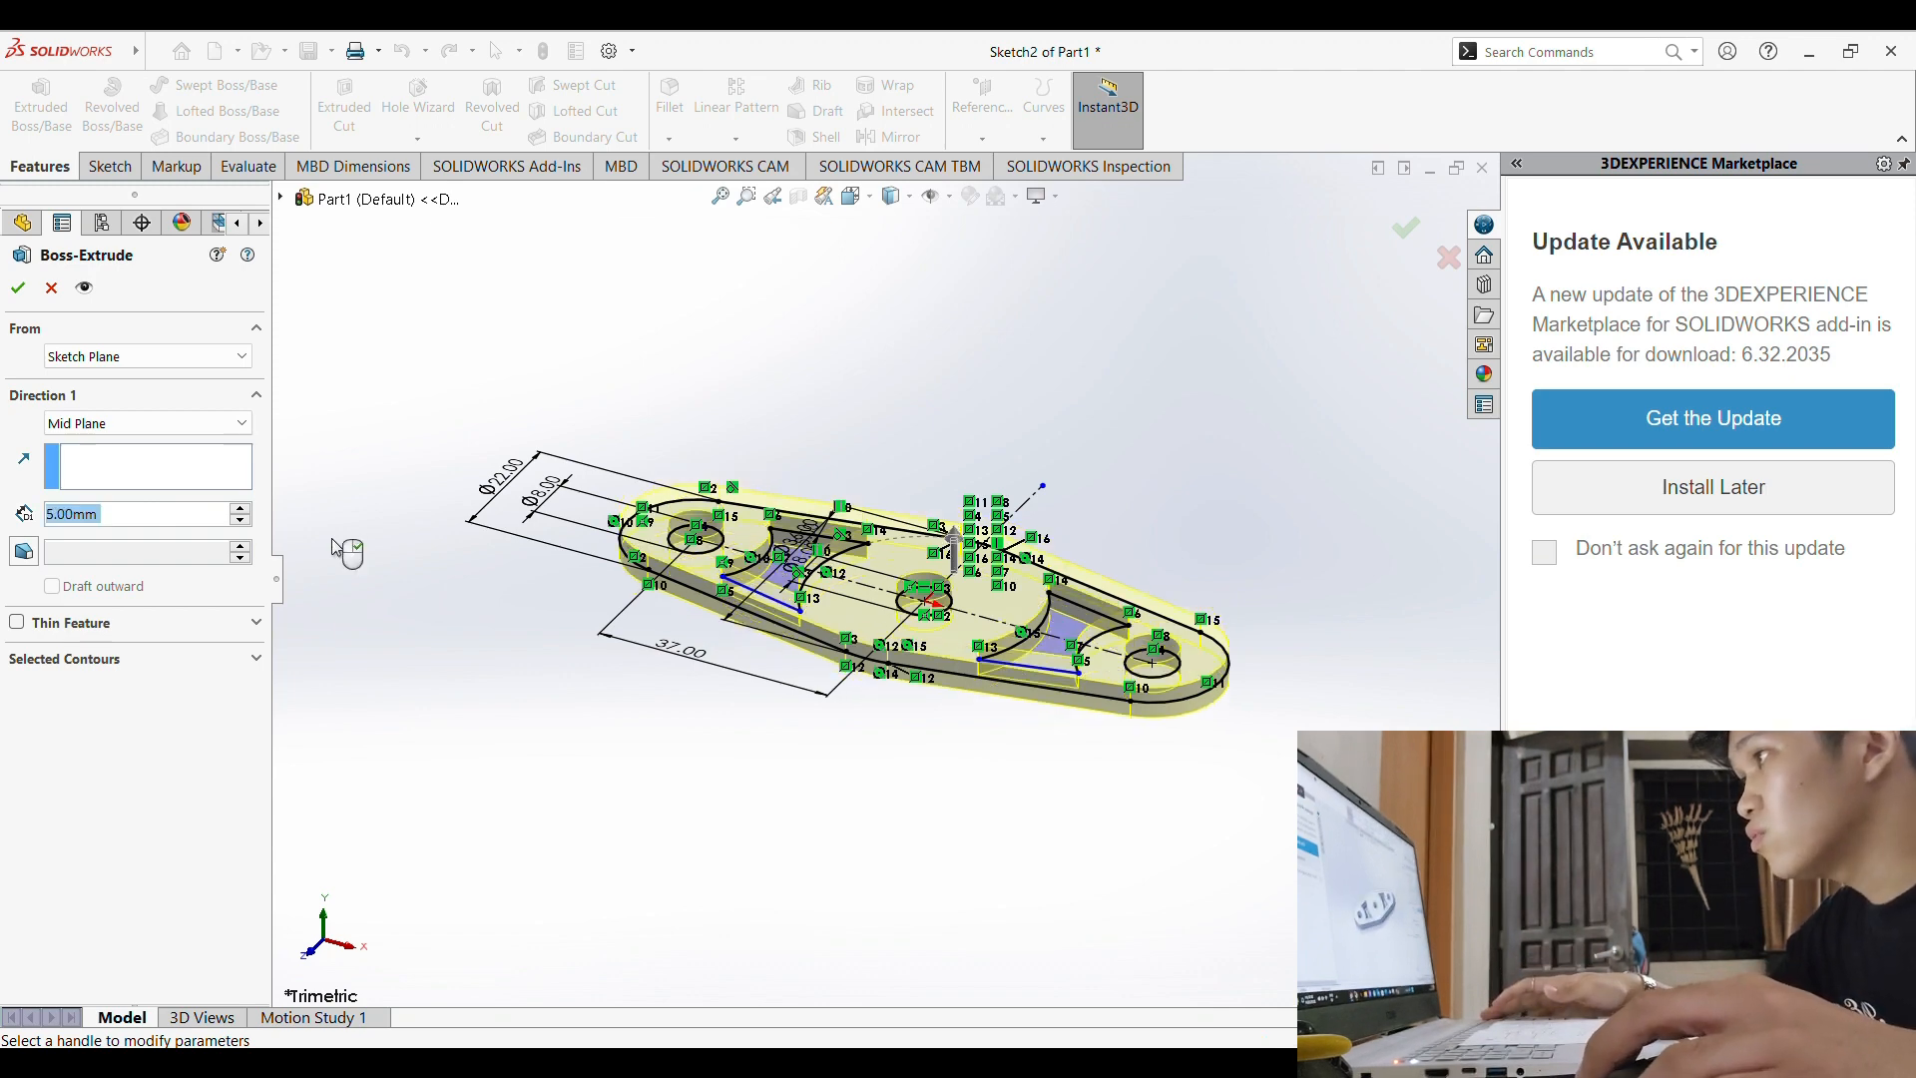
{"action": "right_click", "coordinate": [335, 547]}
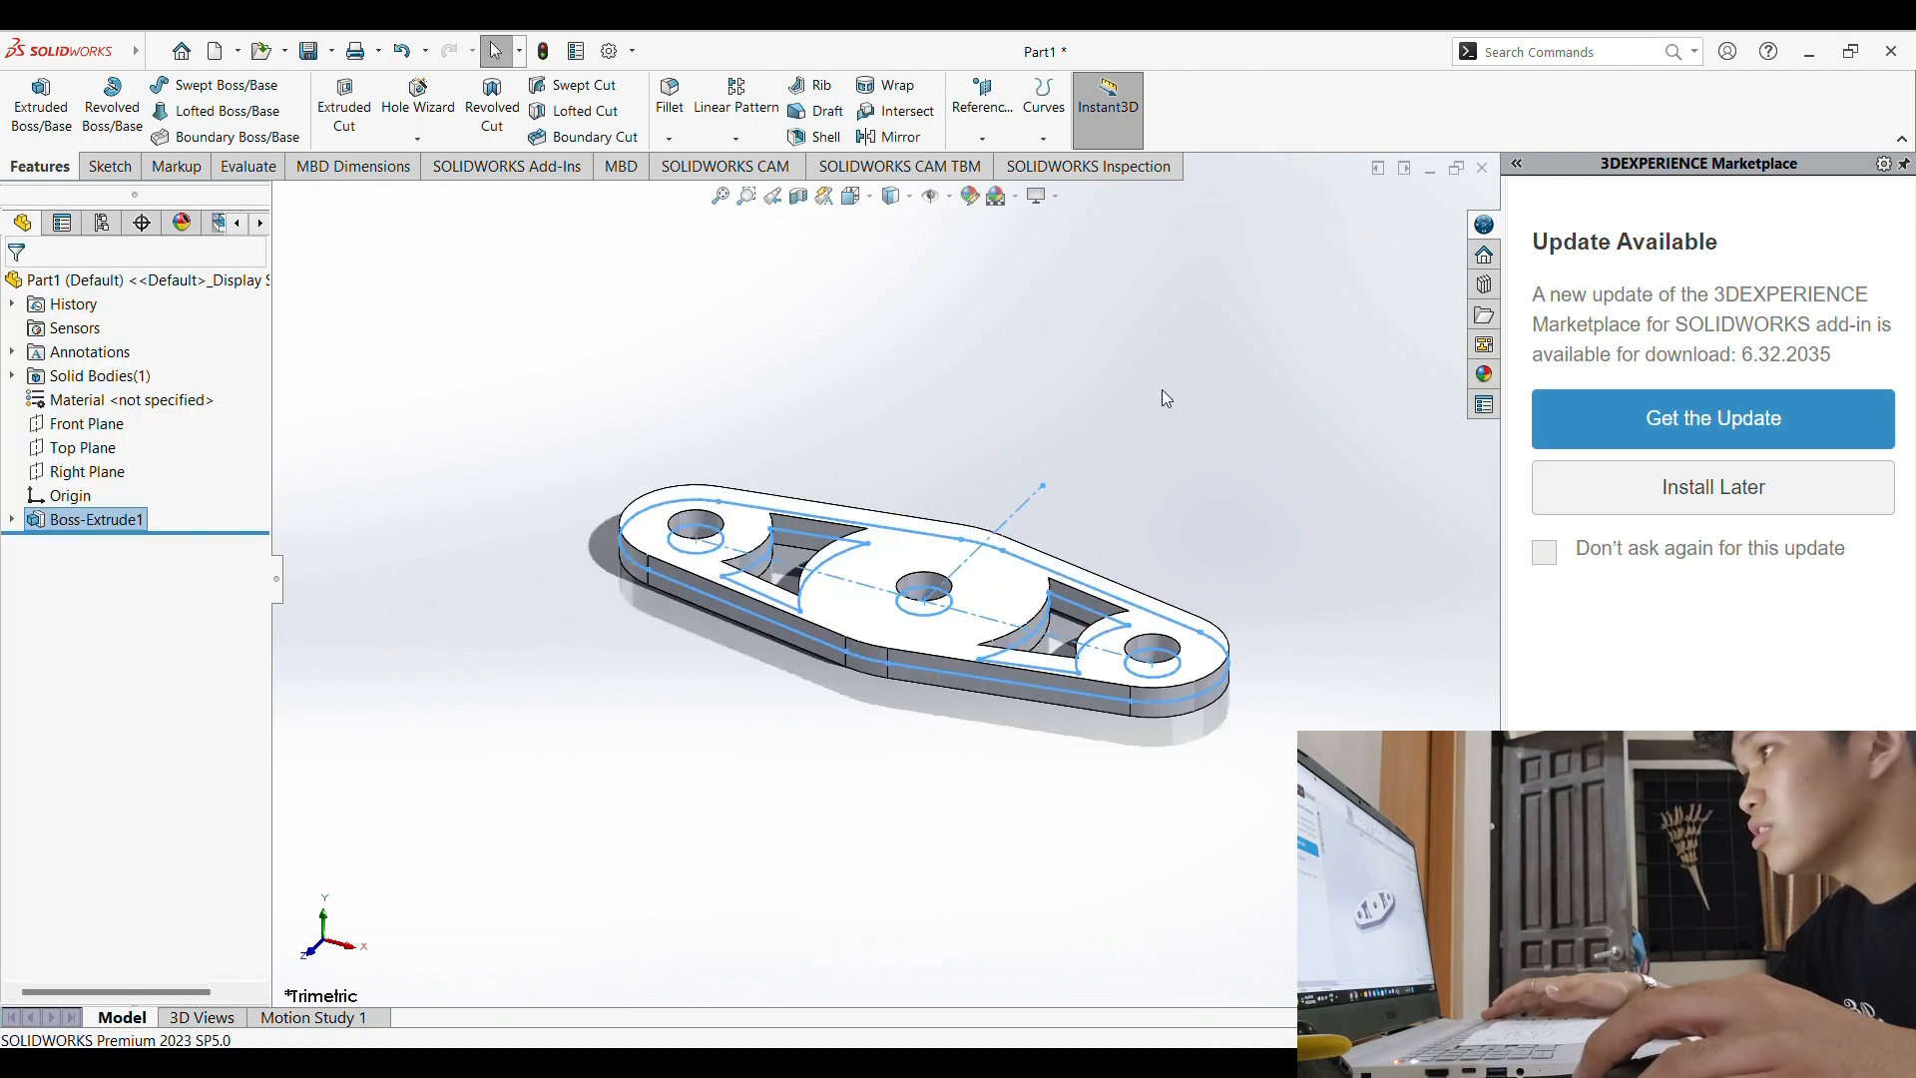
{"action": "middle_click_drag", "start_coordinate": [1162, 389], "coordinate": [783, 393]}
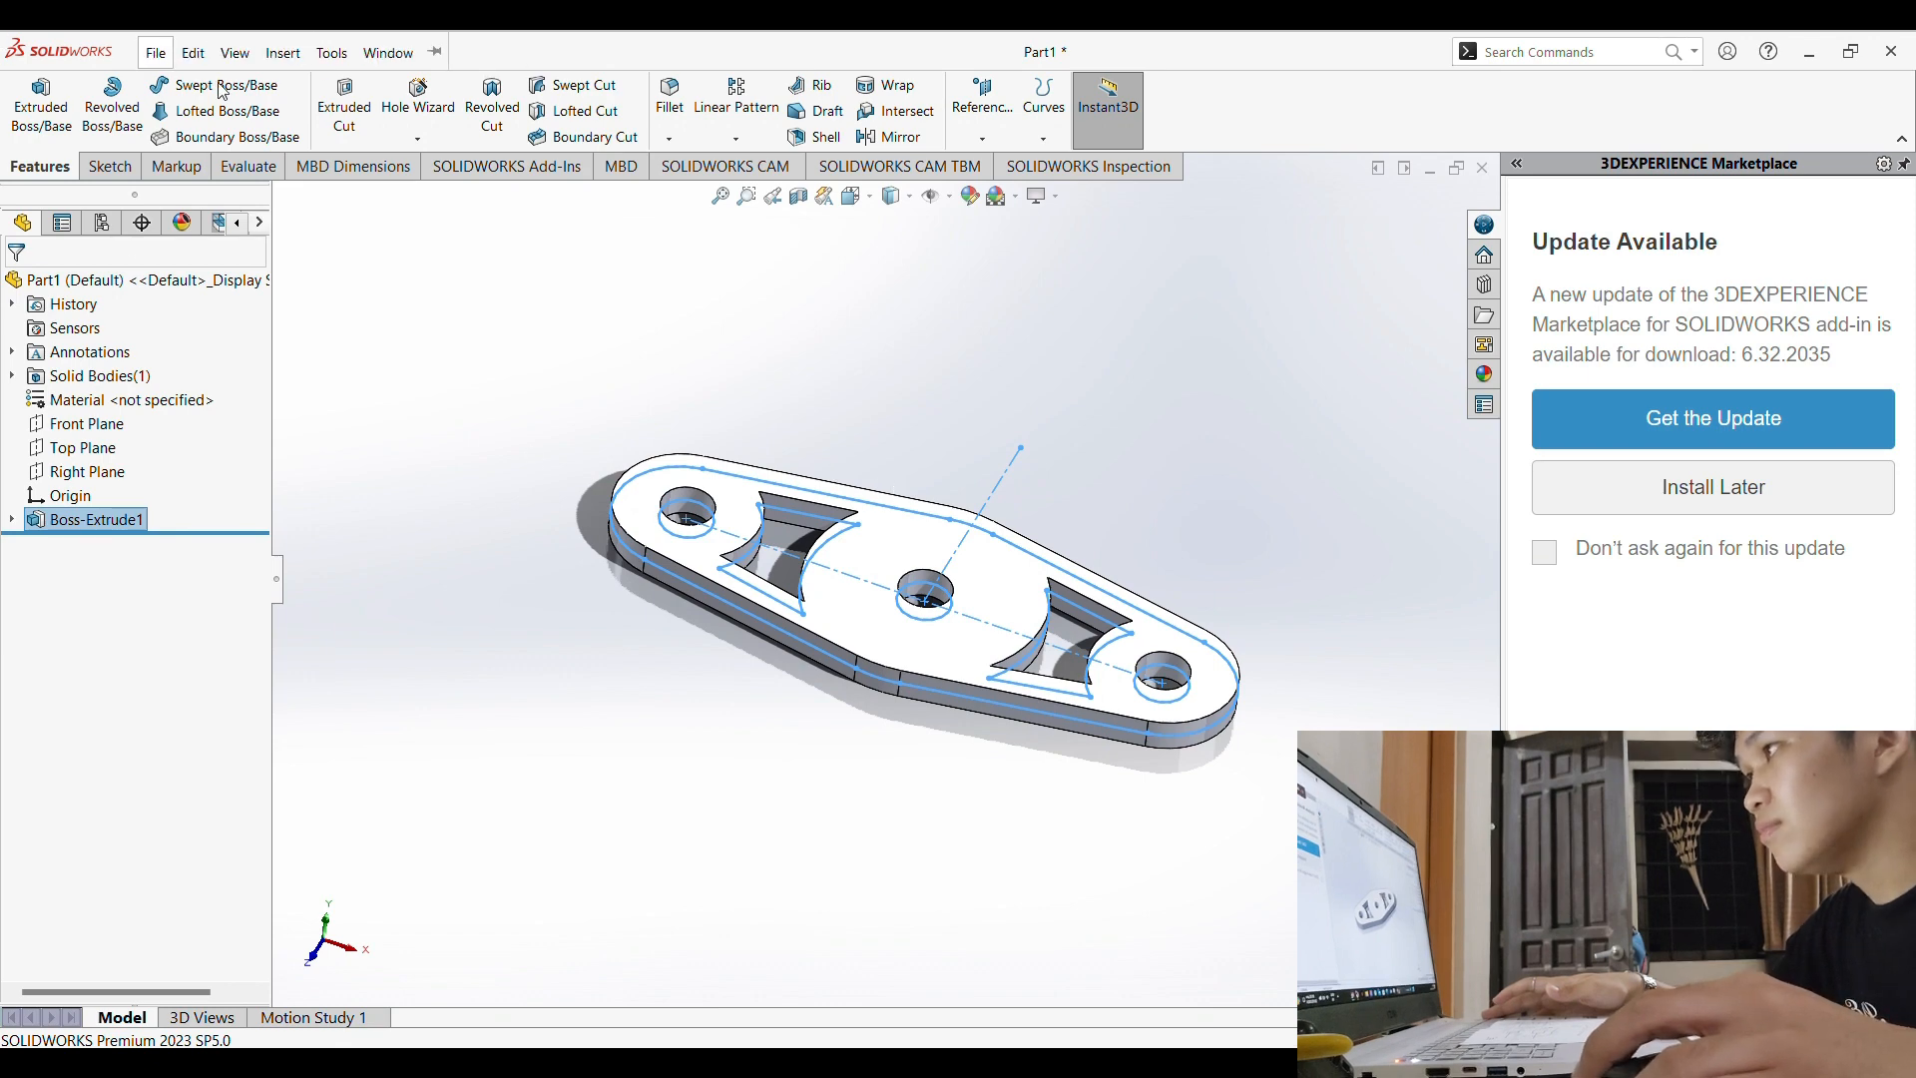
{"action": "left_click", "coordinate": [727, 309]}
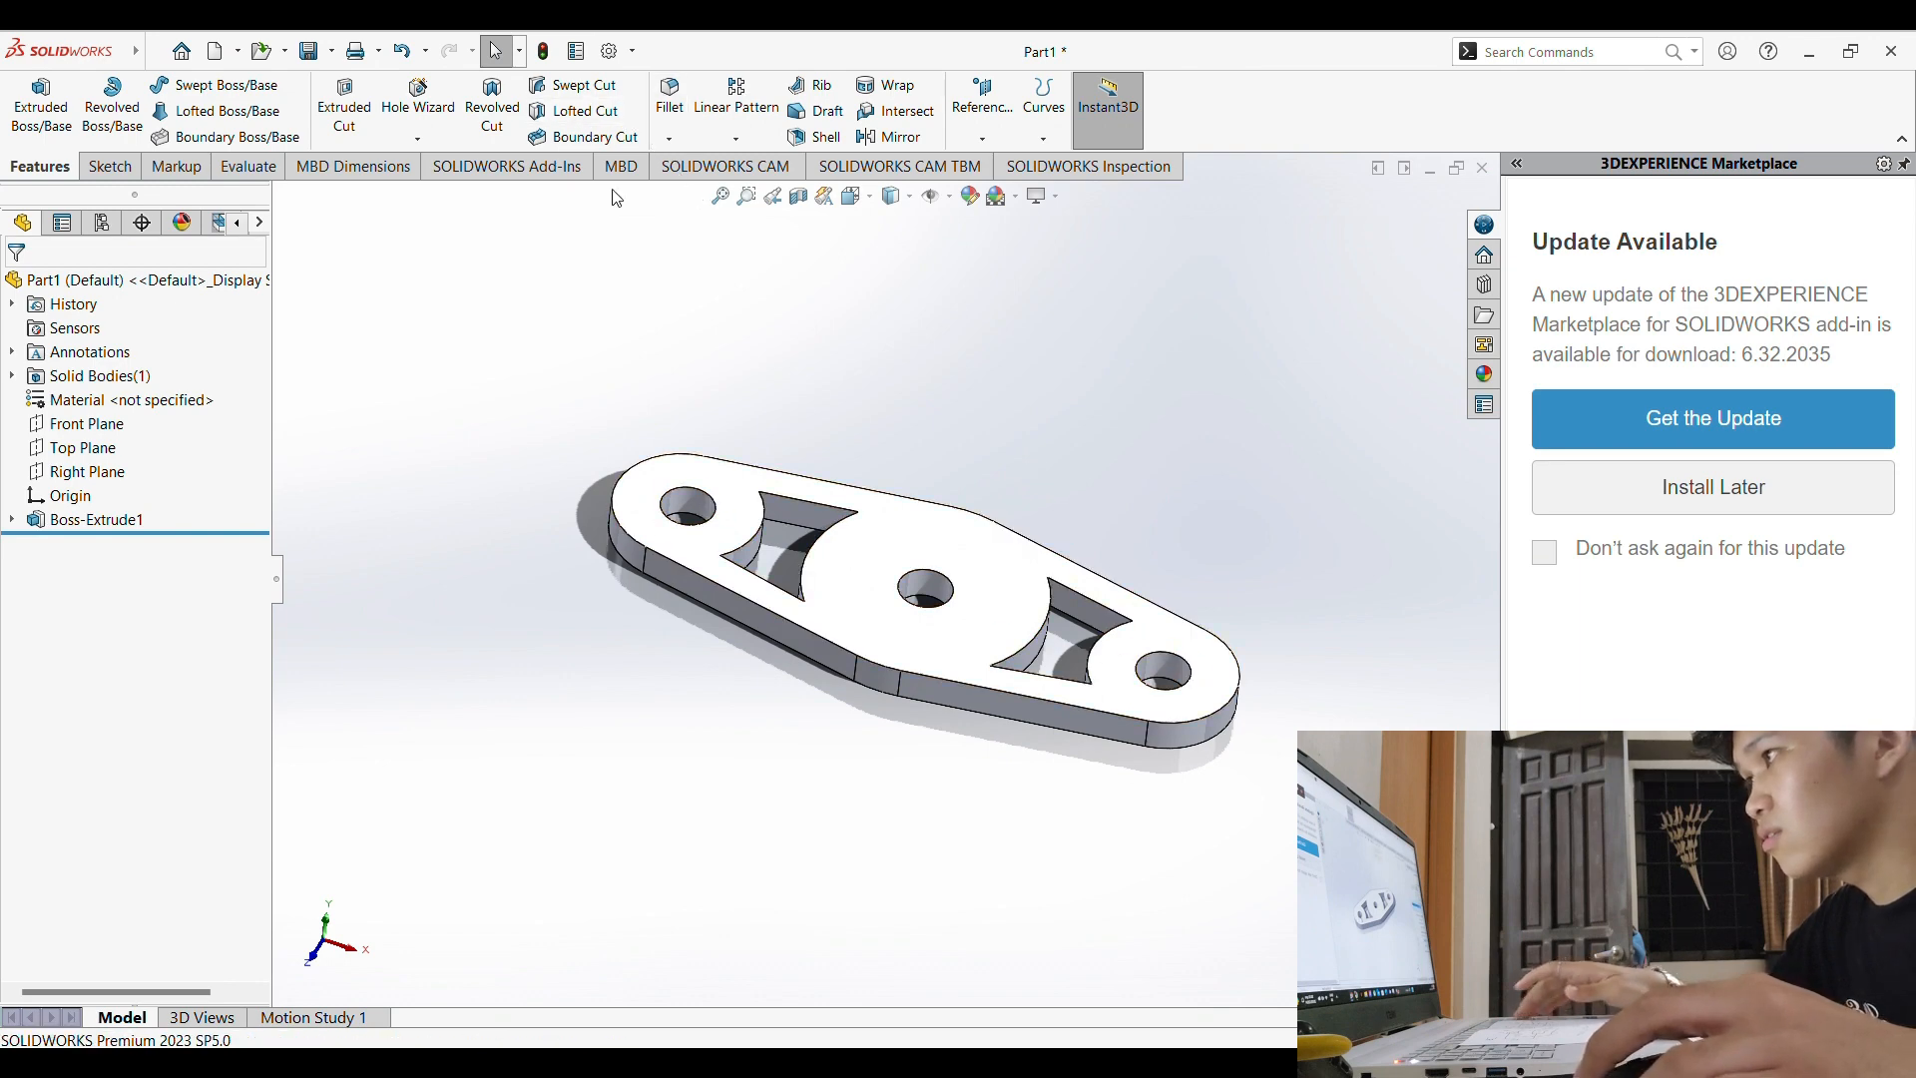
{"action": "left_click", "coordinate": [671, 140]}
{"action": "left_click", "coordinate": [688, 198]}
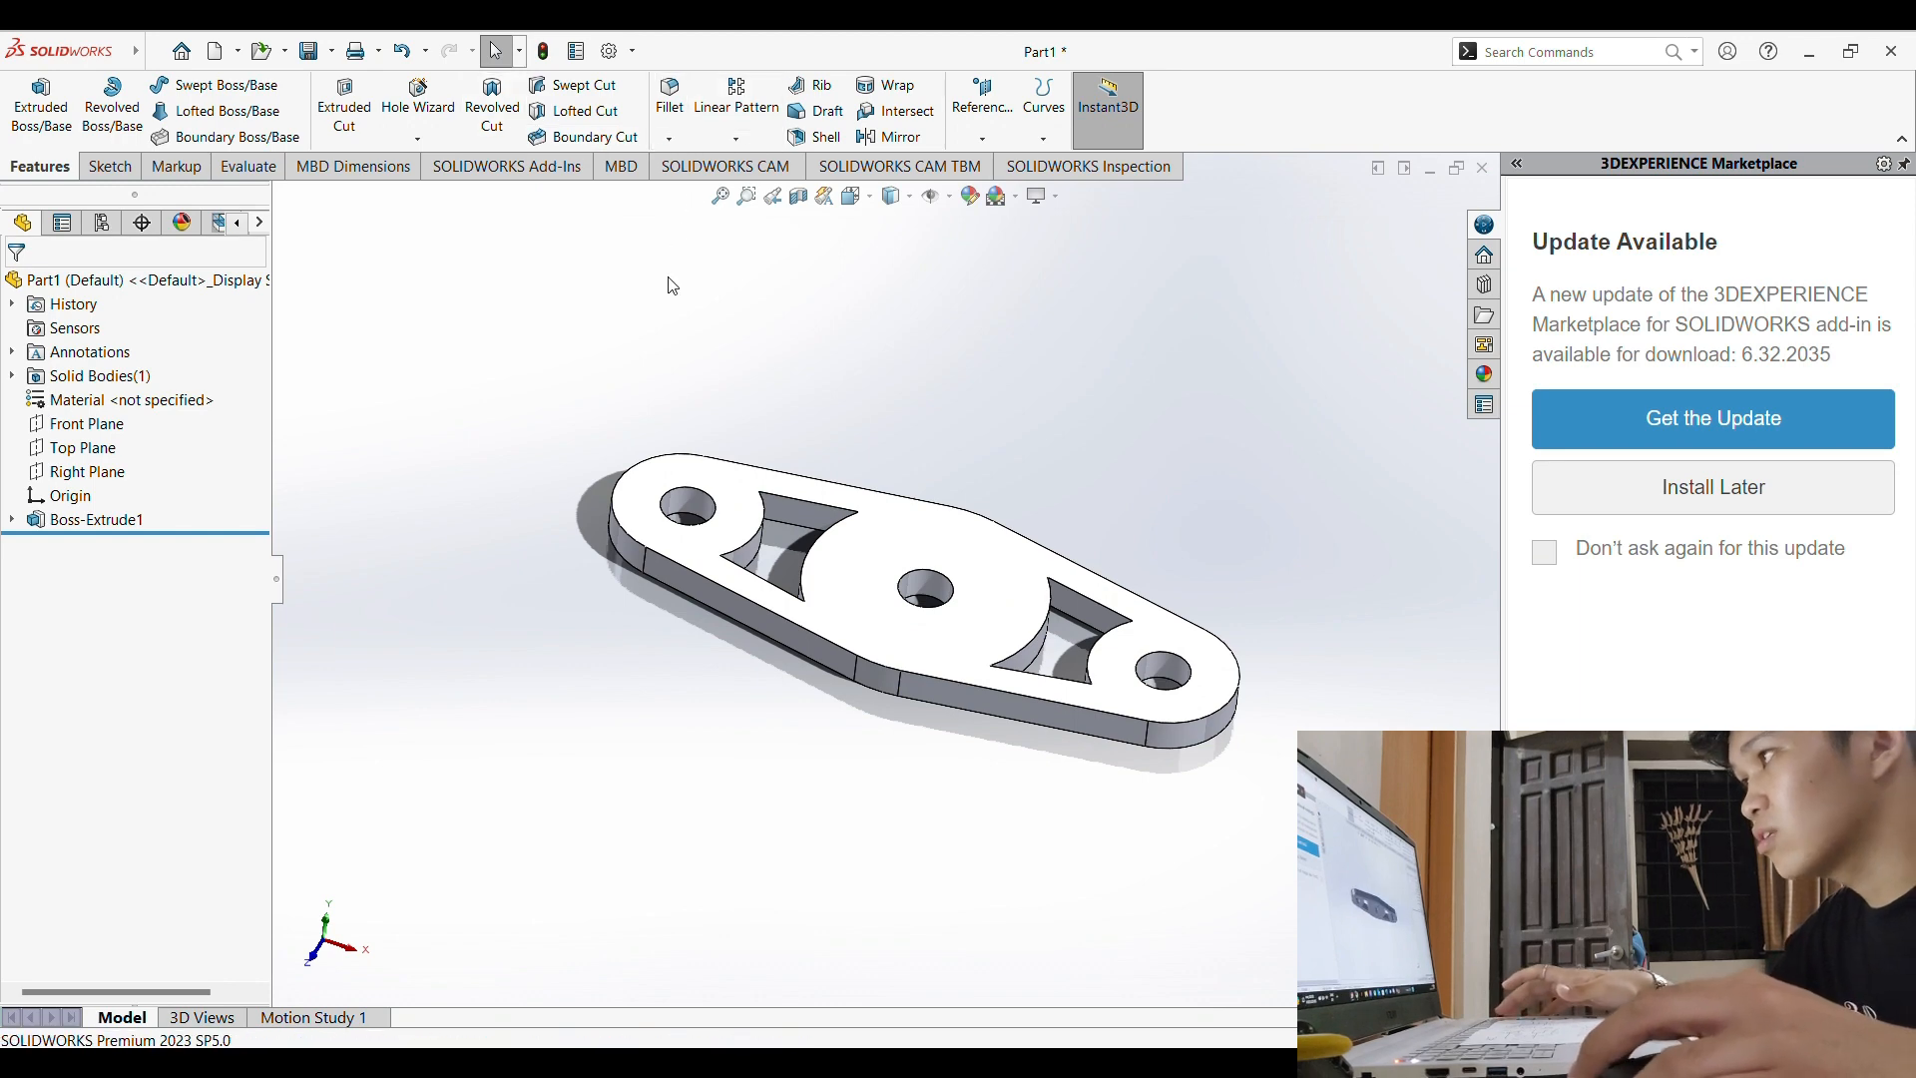
{"action": "left_click", "coordinate": [718, 516]}
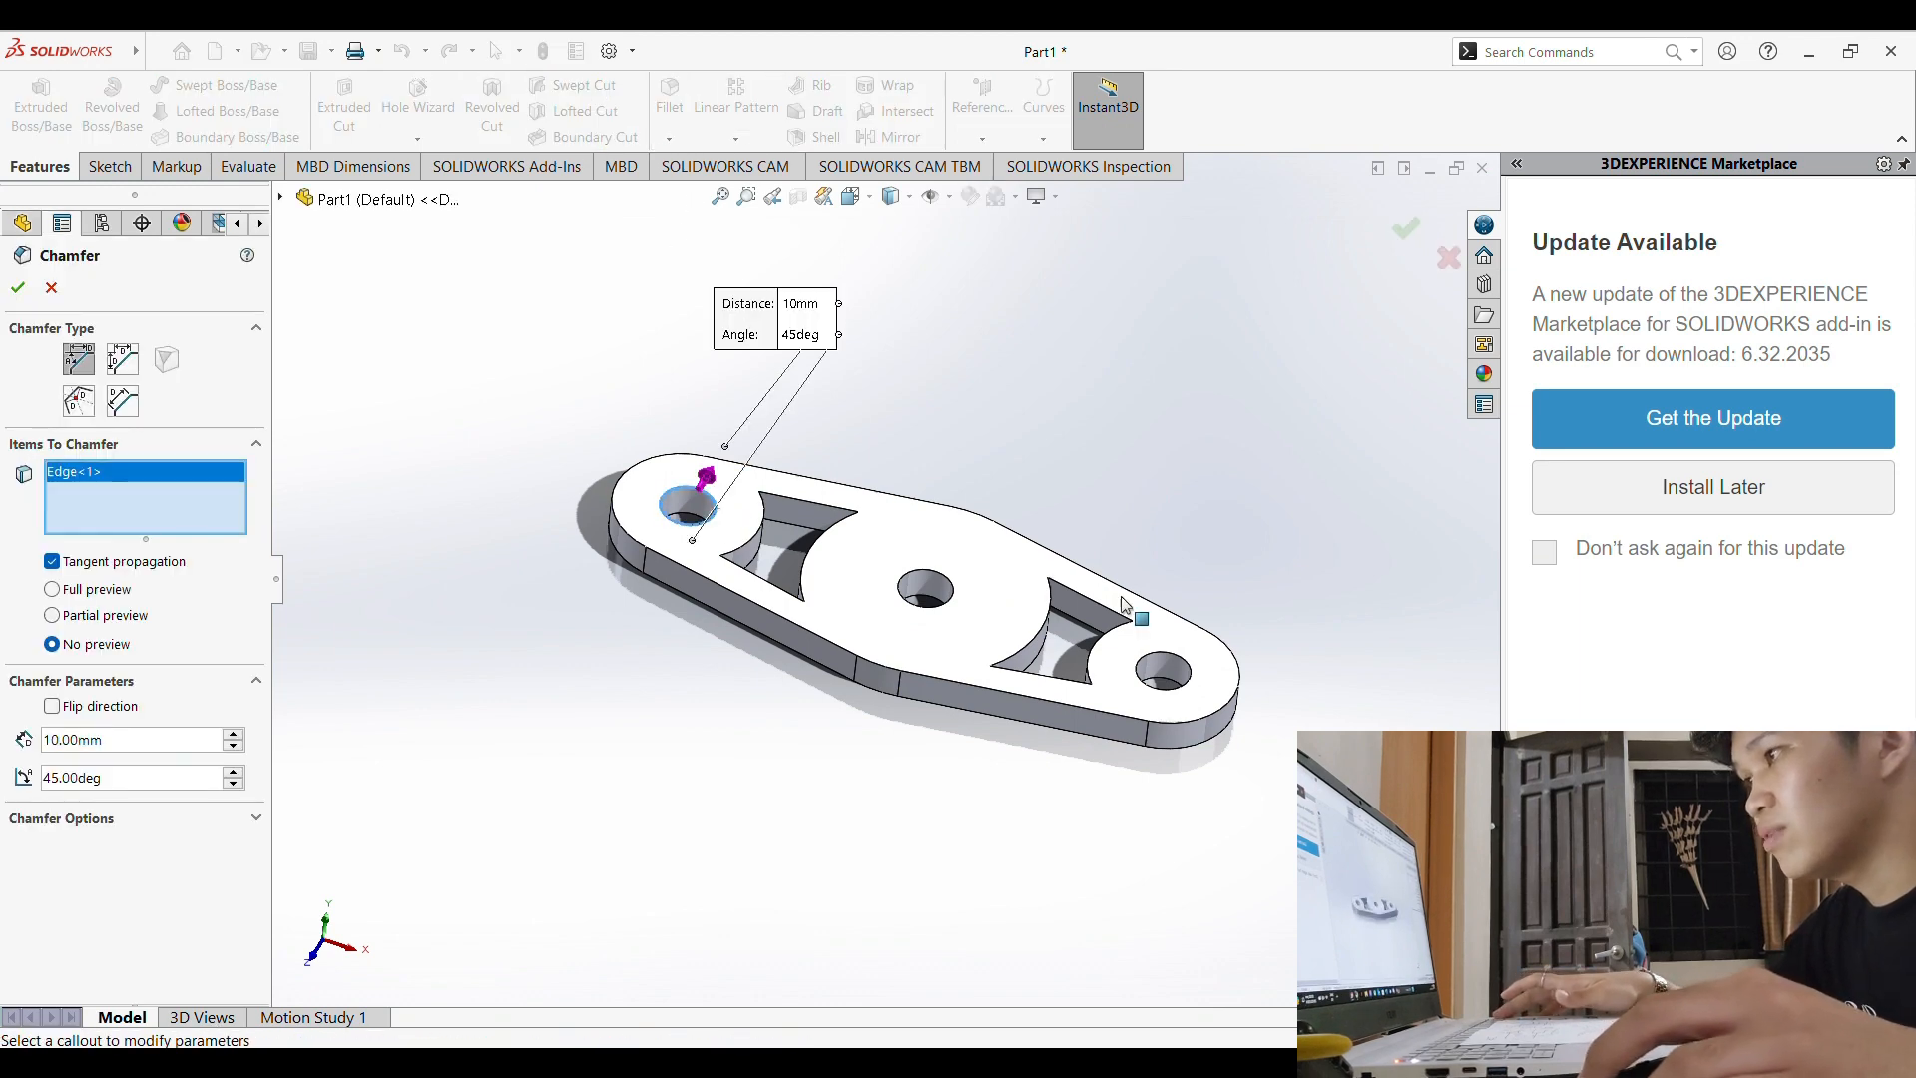
{"action": "left_click", "coordinate": [1150, 666]}
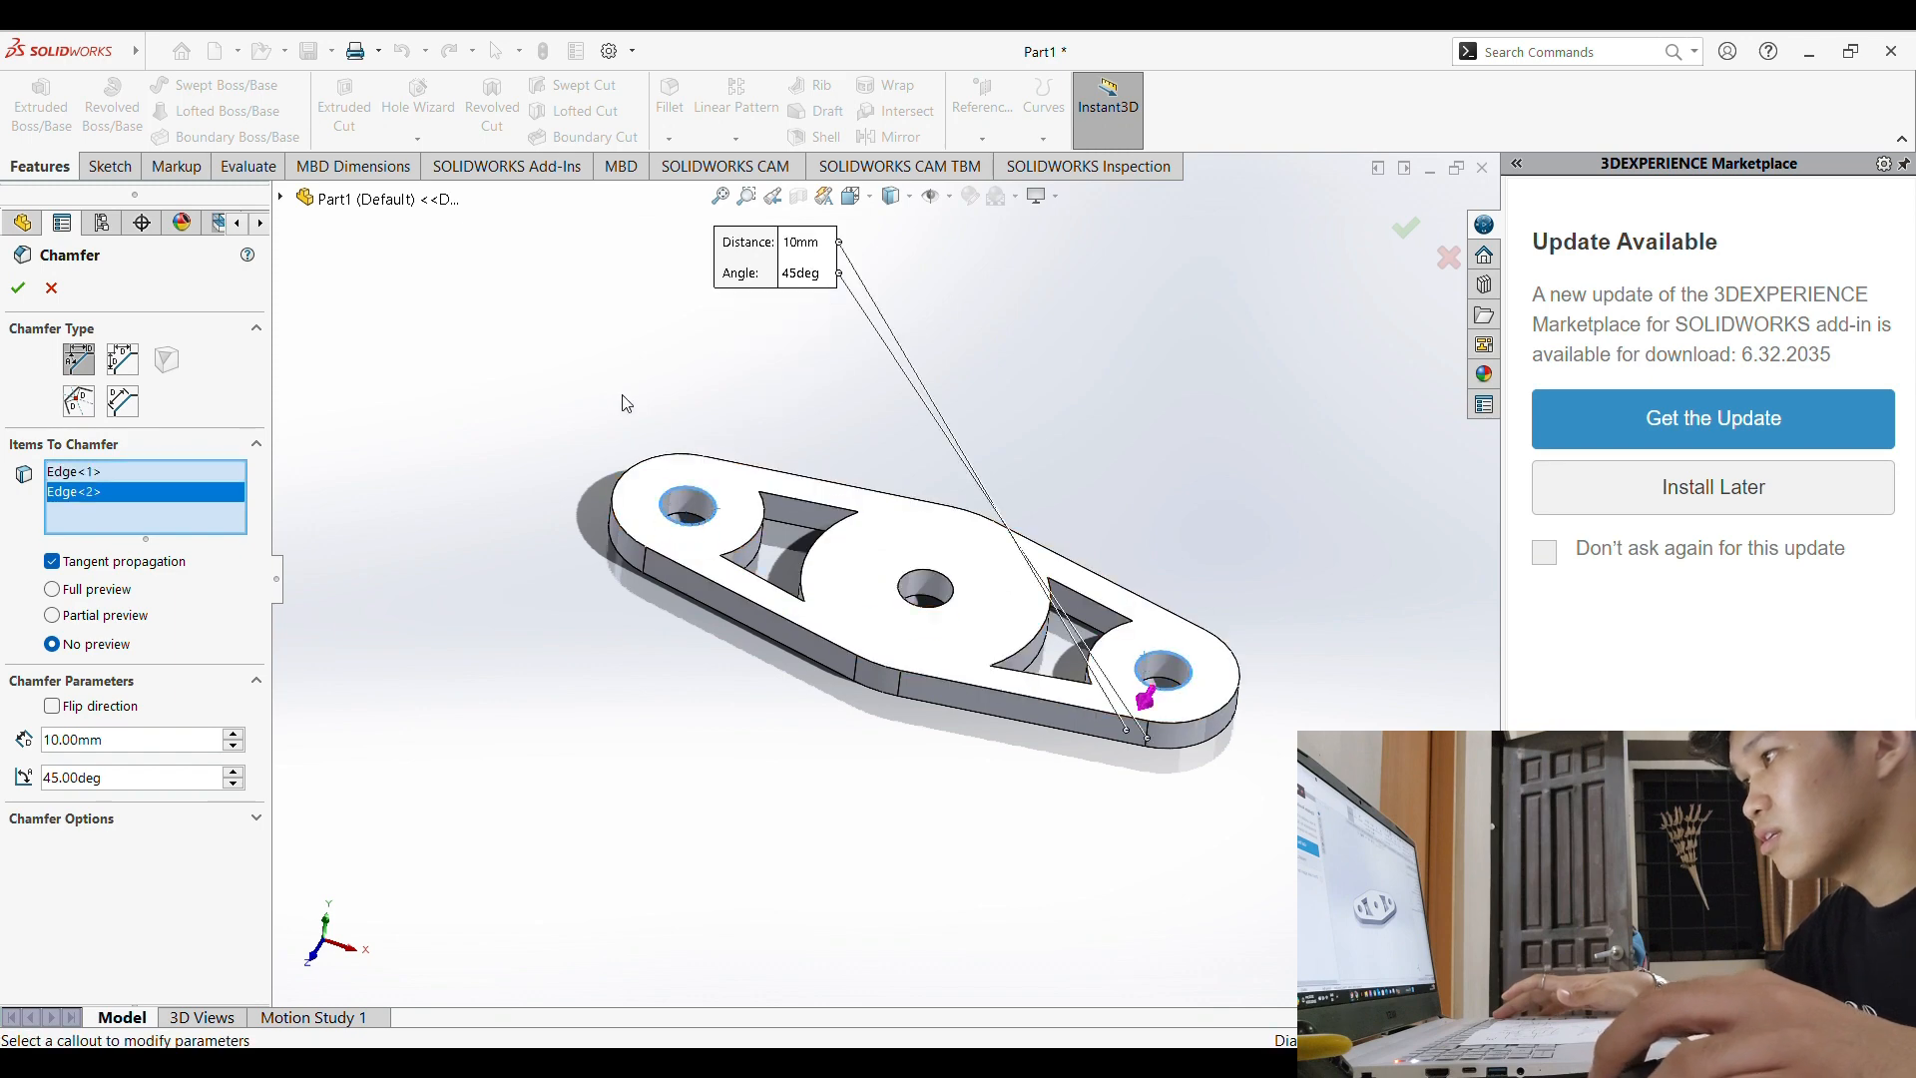
{"action": "key", "text": "Escape"}
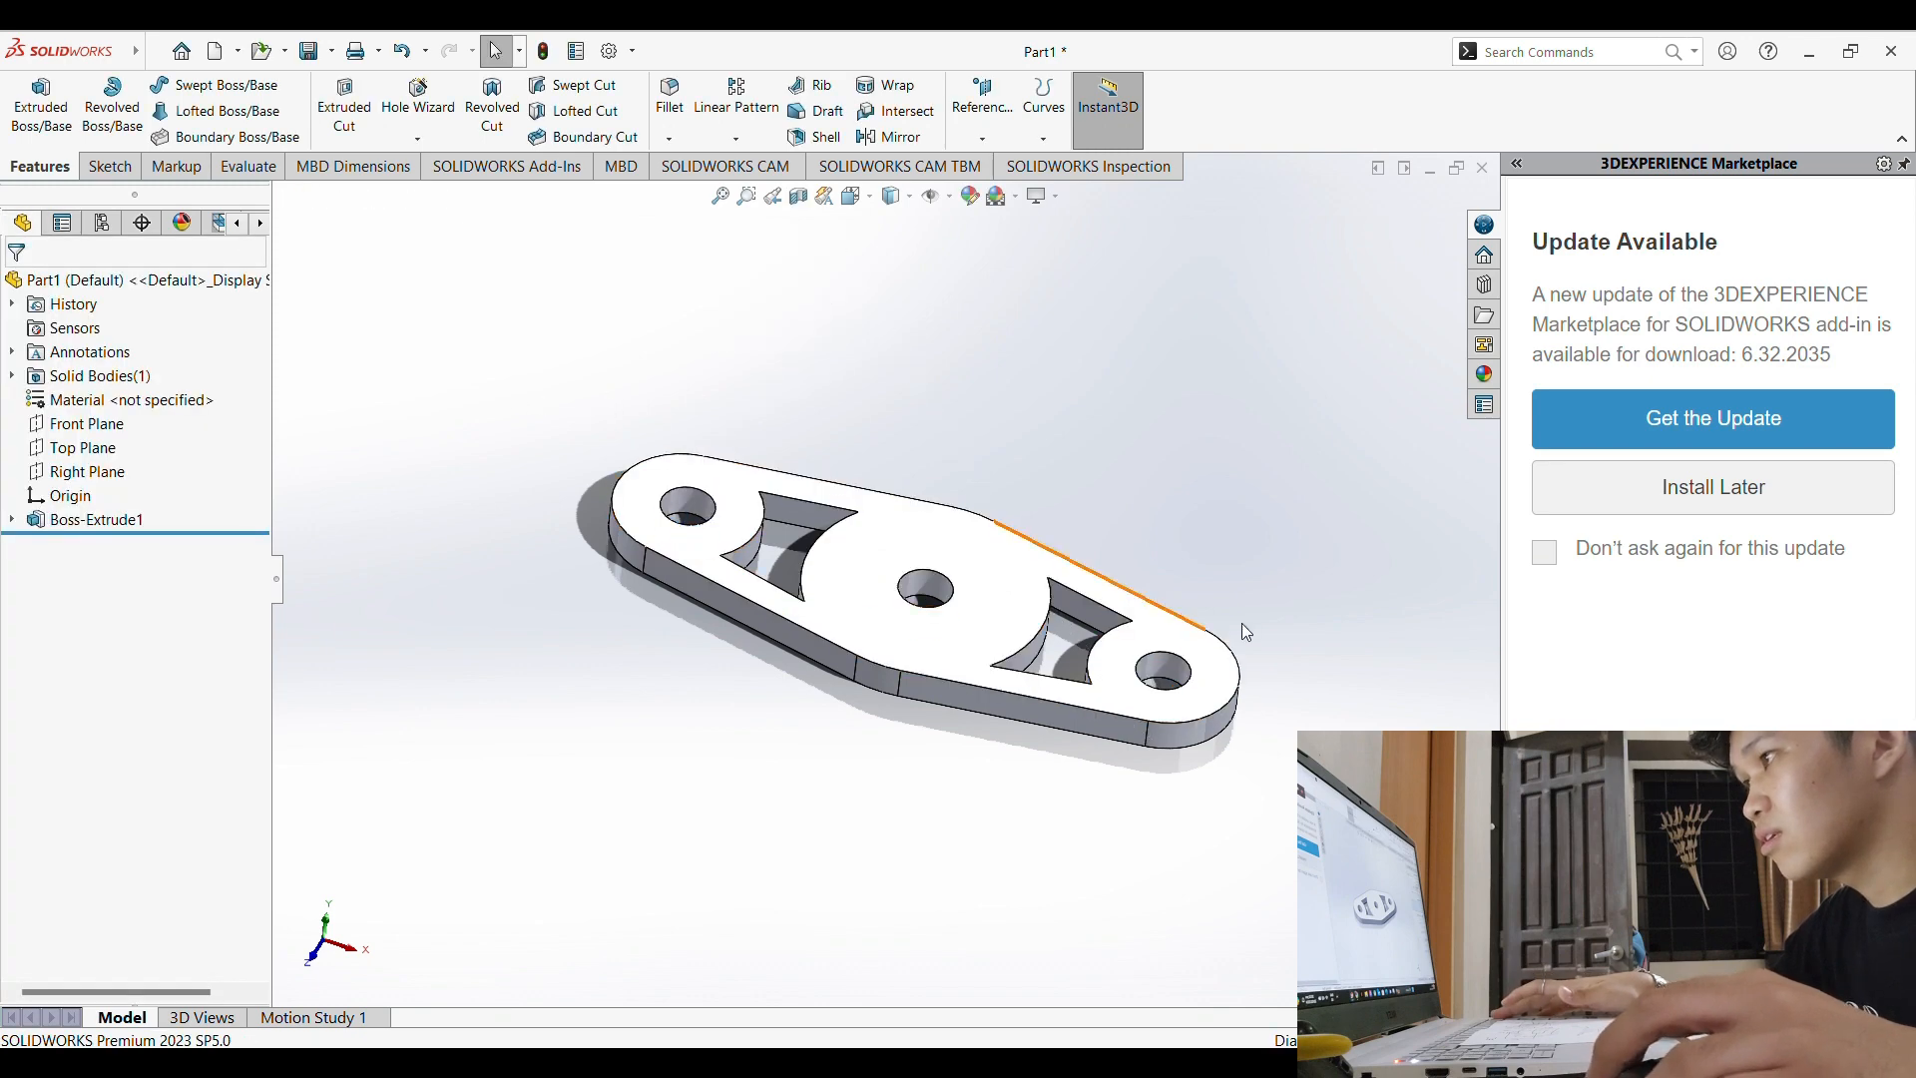
Step: Chamfer the upper edges of the two end holes with a 1 mm distance at 45 degrees
{"action": "middle_click_drag", "start_coordinate": [1241, 622], "coordinate": [1379, 375]}
{"action": "left_click", "coordinate": [496, 49]}
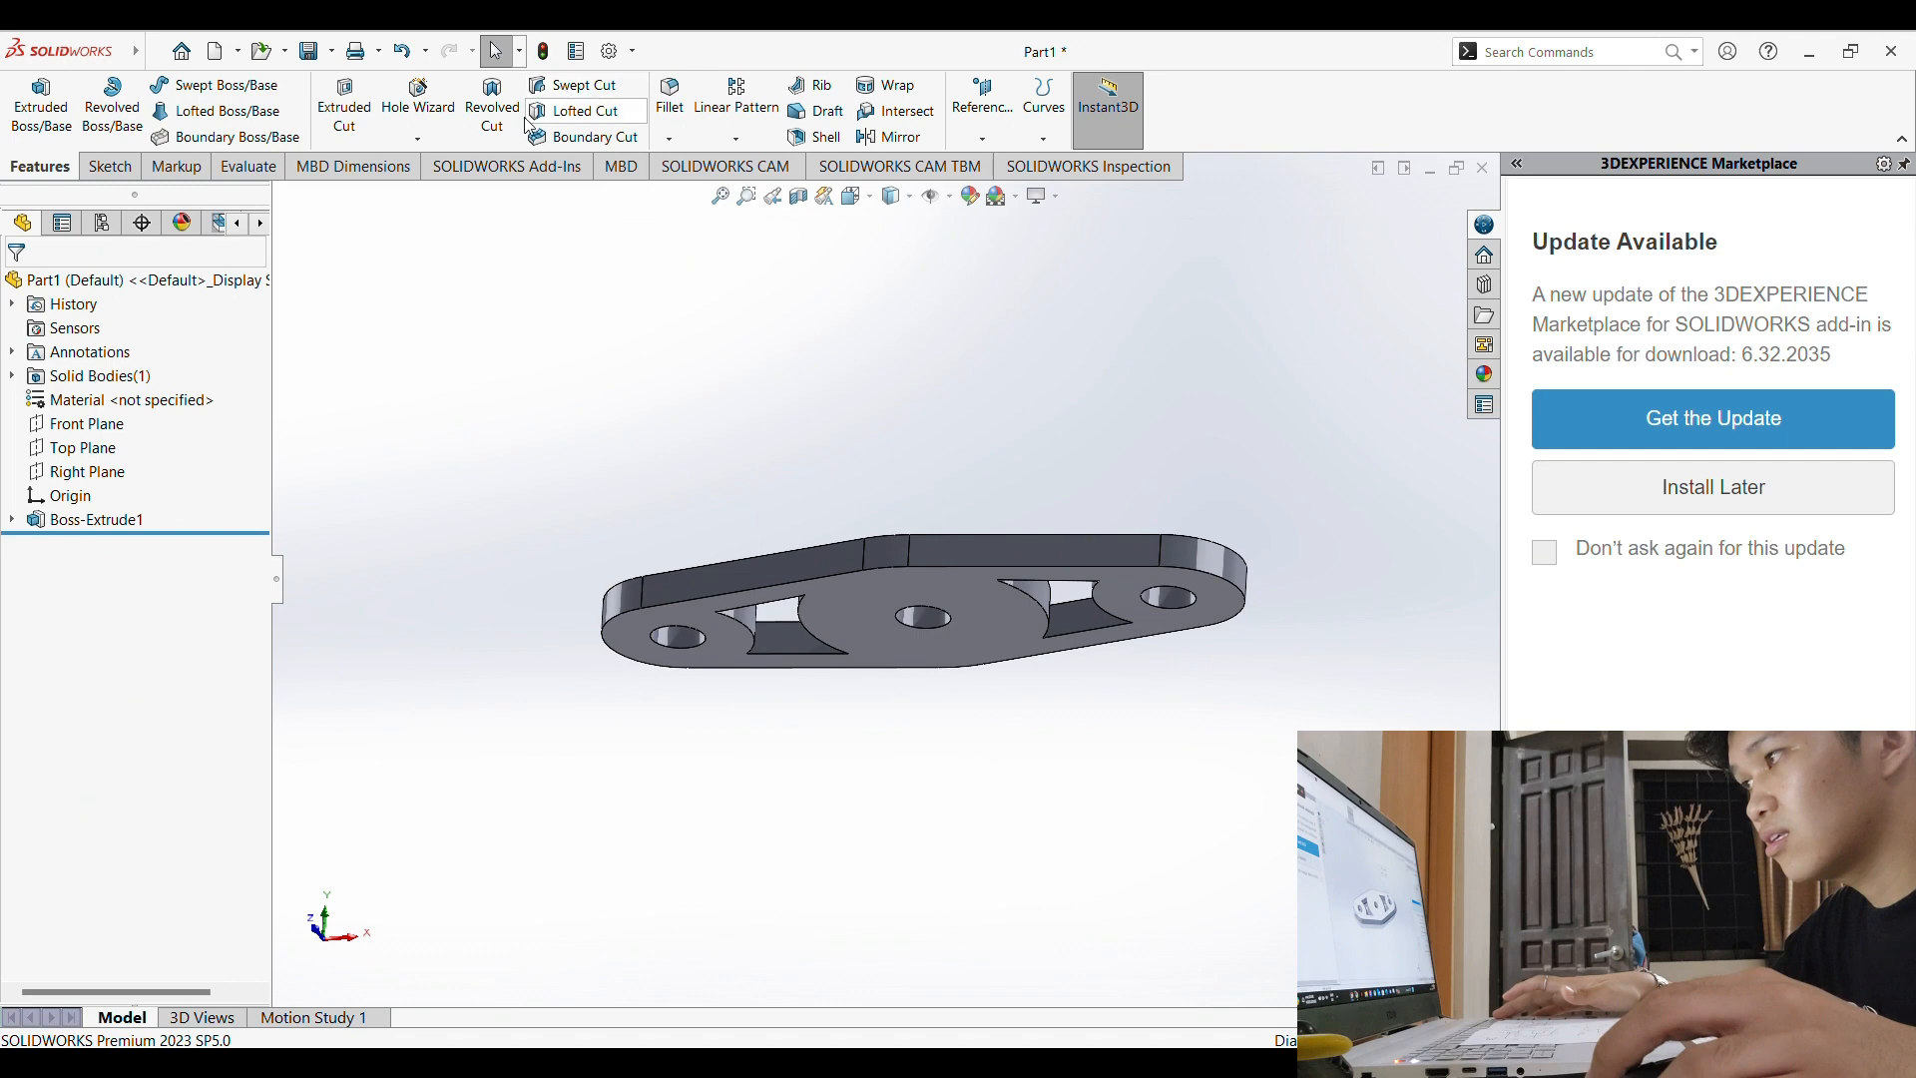
{"action": "middle_click_drag", "start_coordinate": [519, 238], "coordinate": [951, 644]}
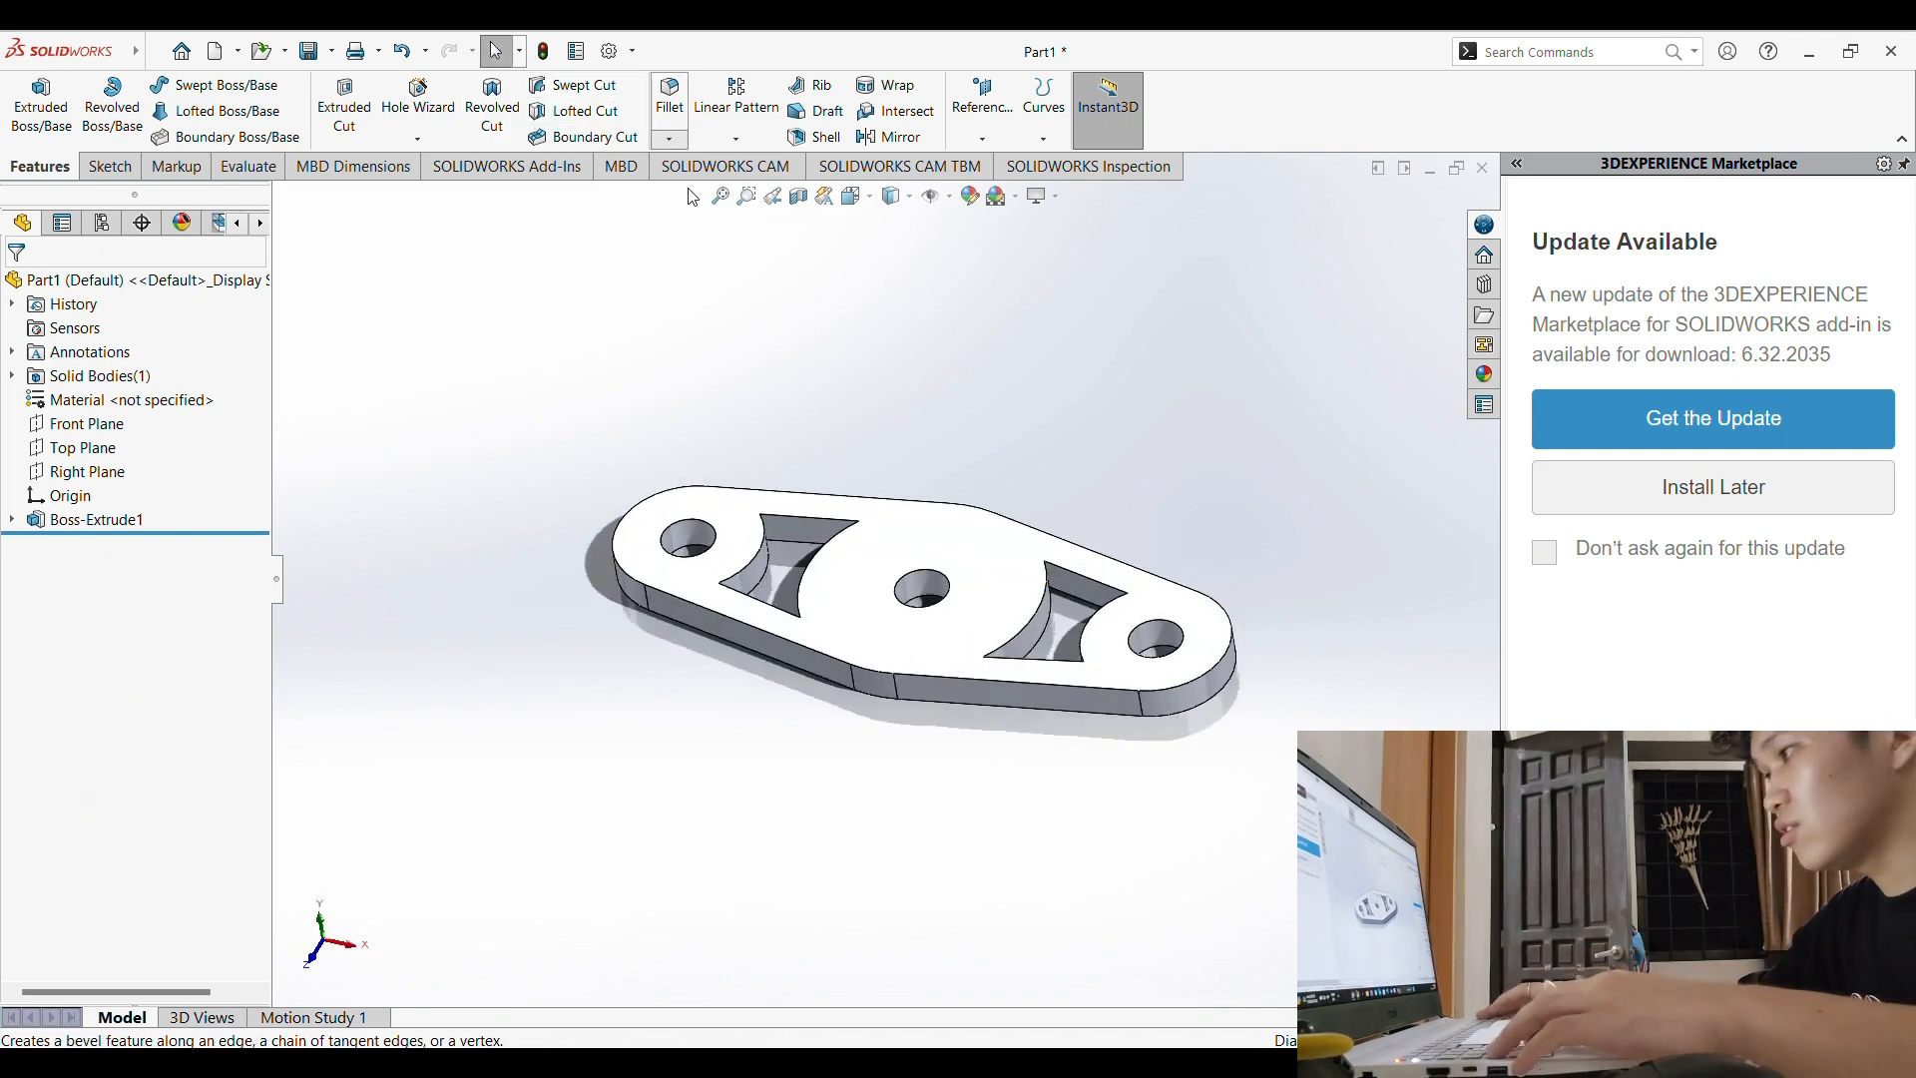
{"action": "key", "text": "c"}
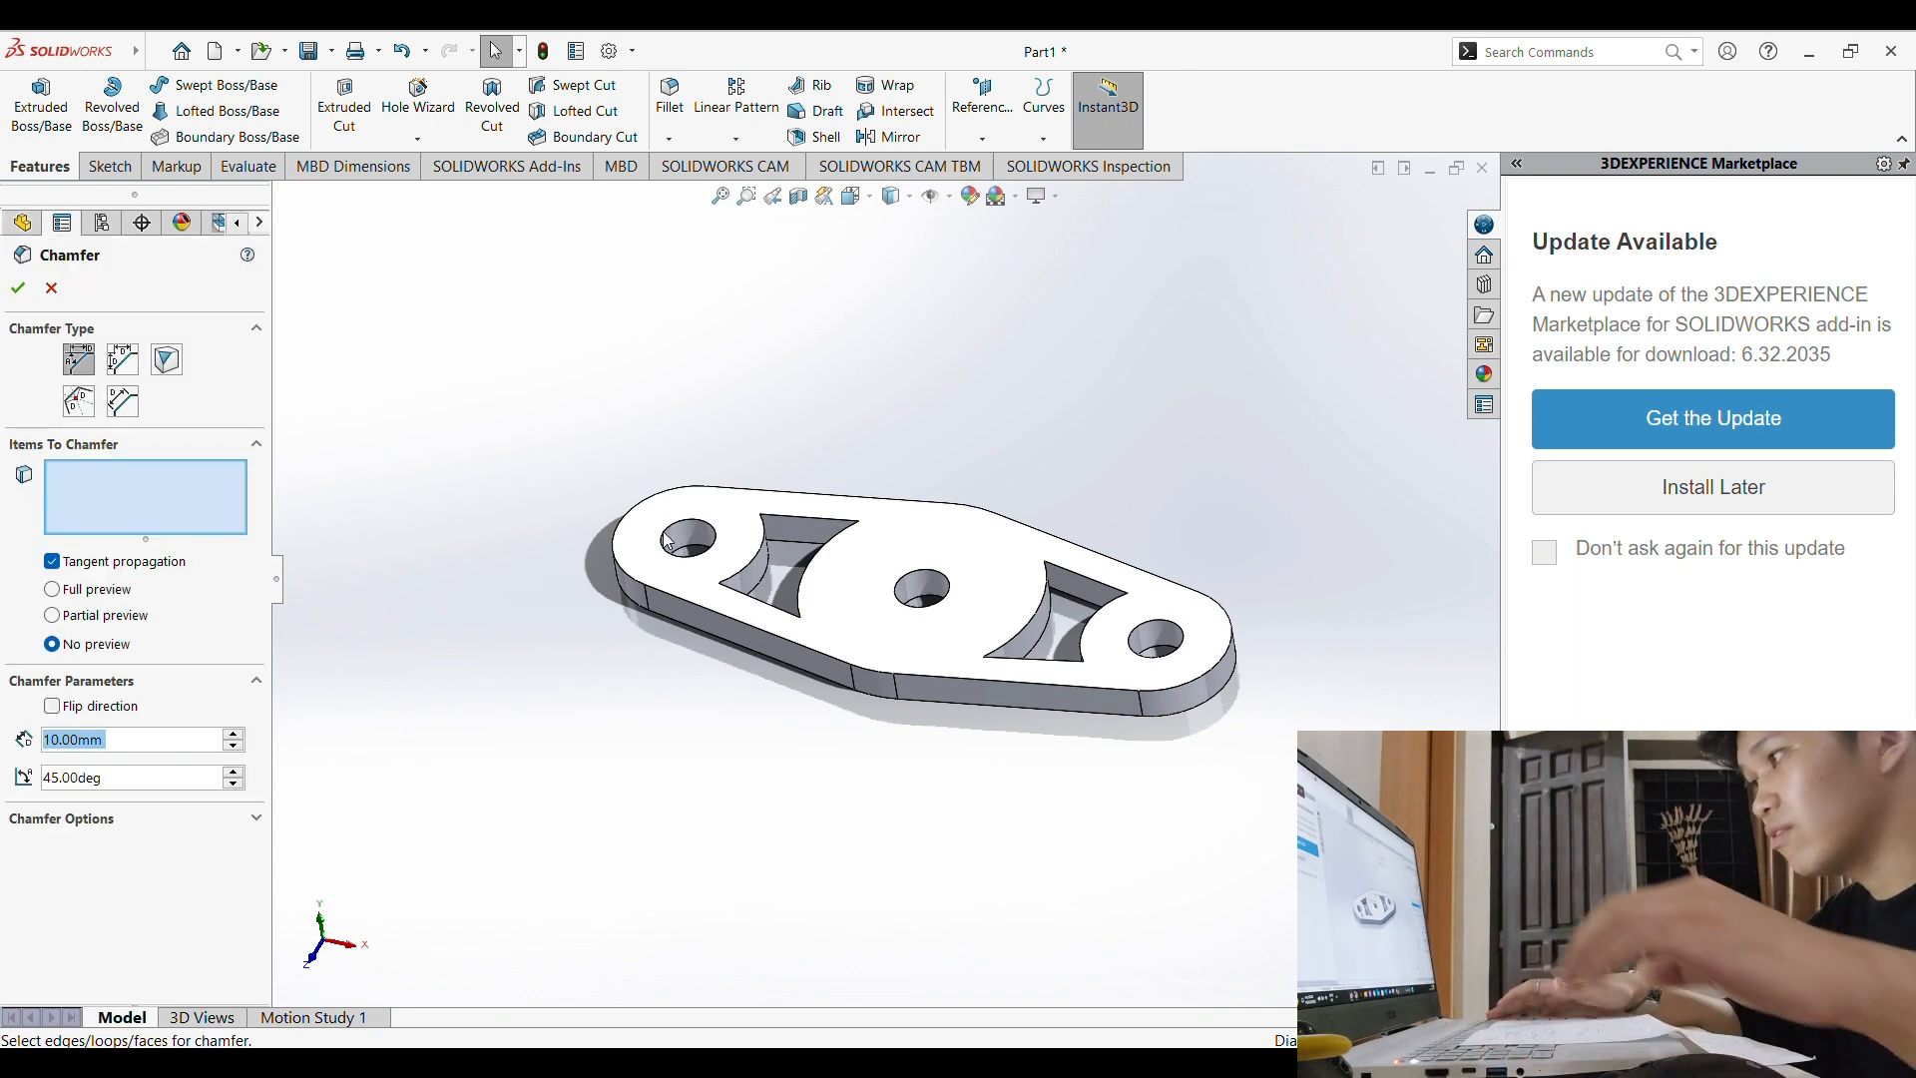
{"action": "left_click", "coordinate": [676, 540]}
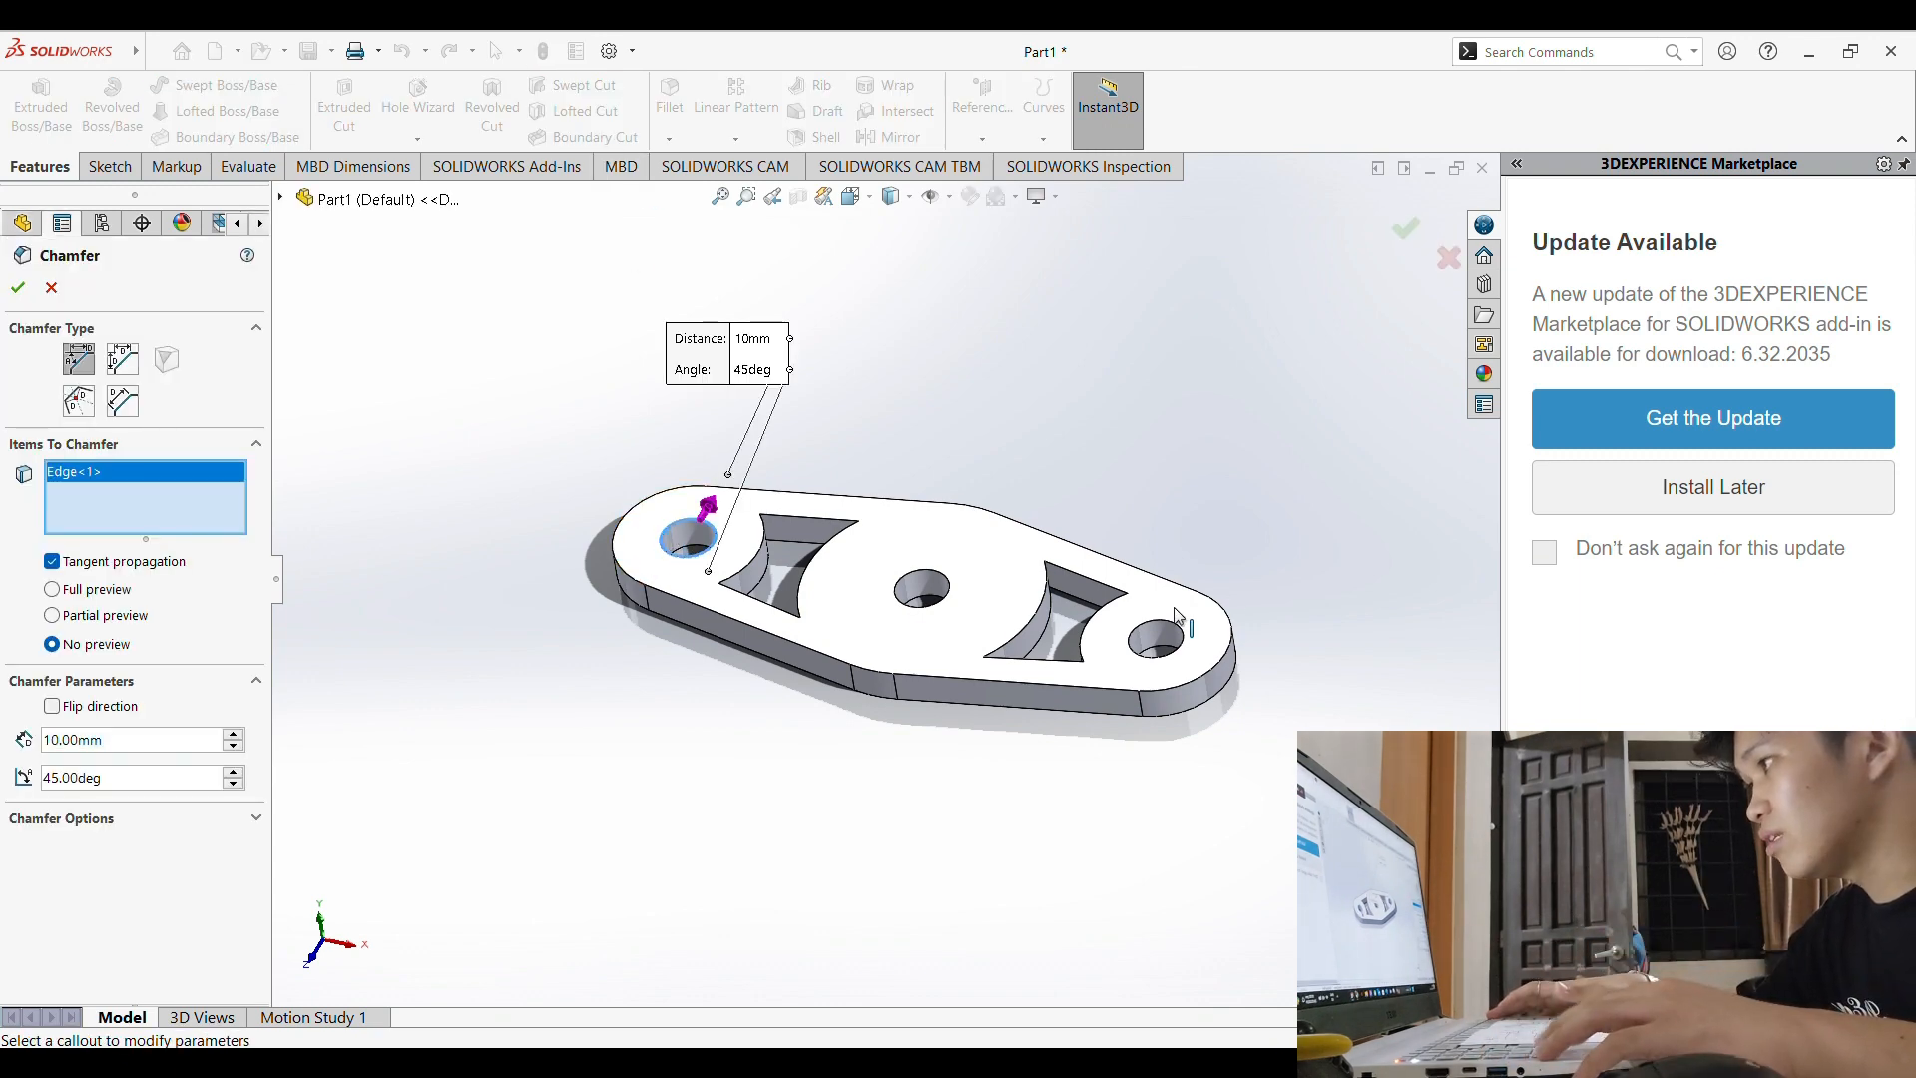
{"action": "left_click", "coordinate": [1148, 629]}
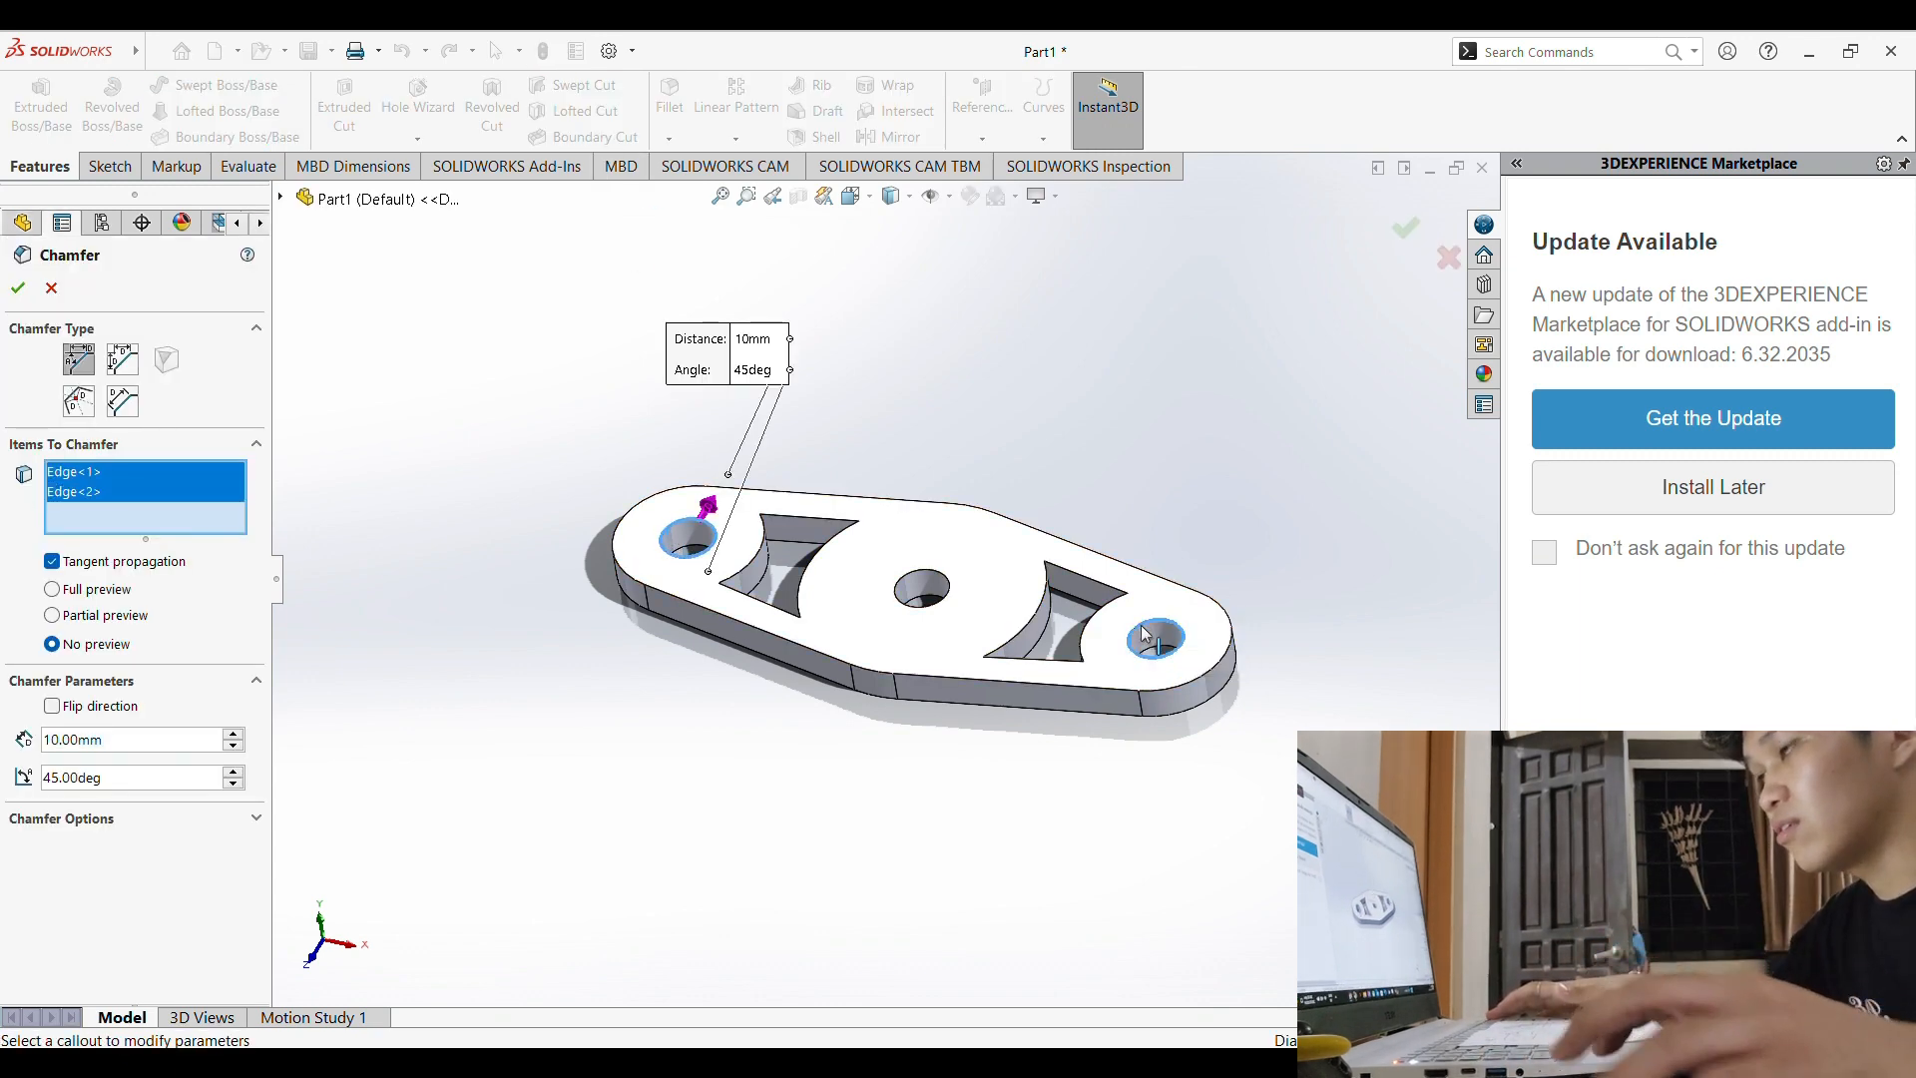
{"action": "left_click", "coordinate": [154, 739]}
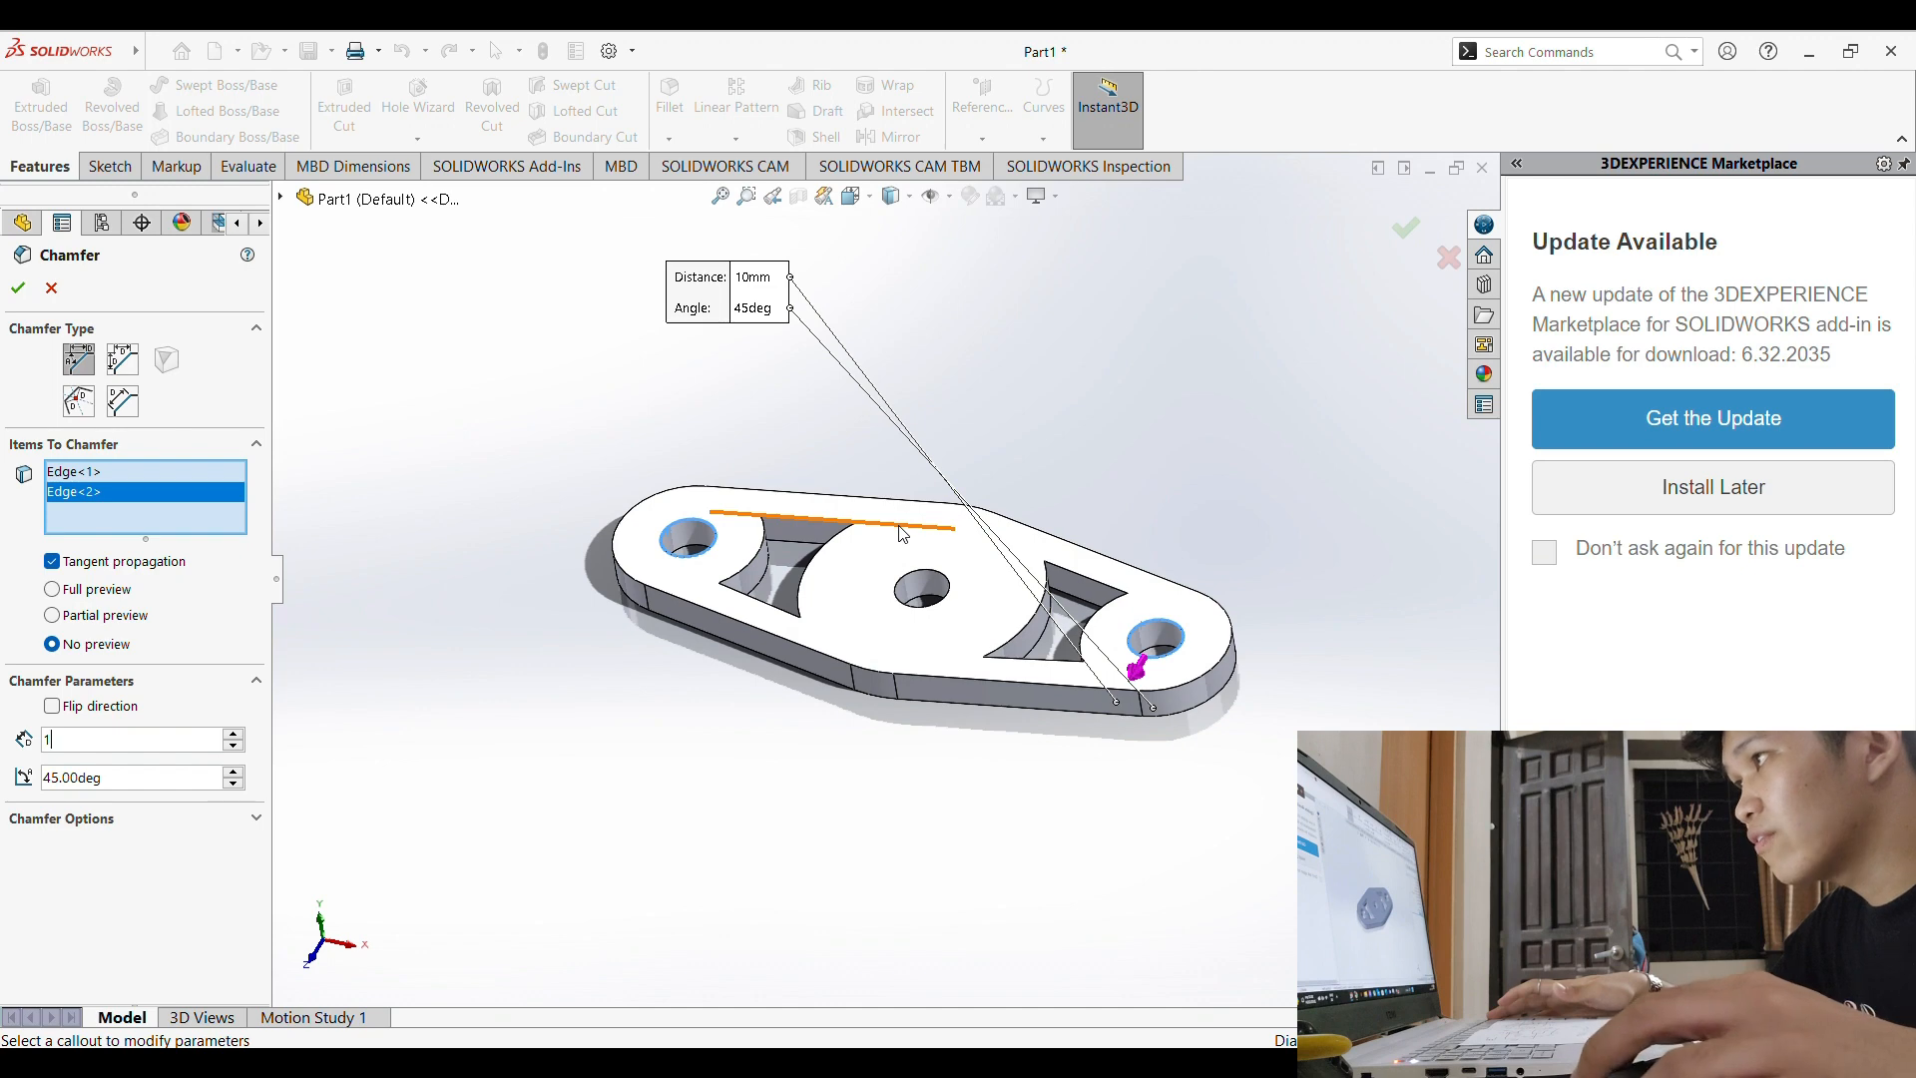
{"action": "key", "text": "Return"}
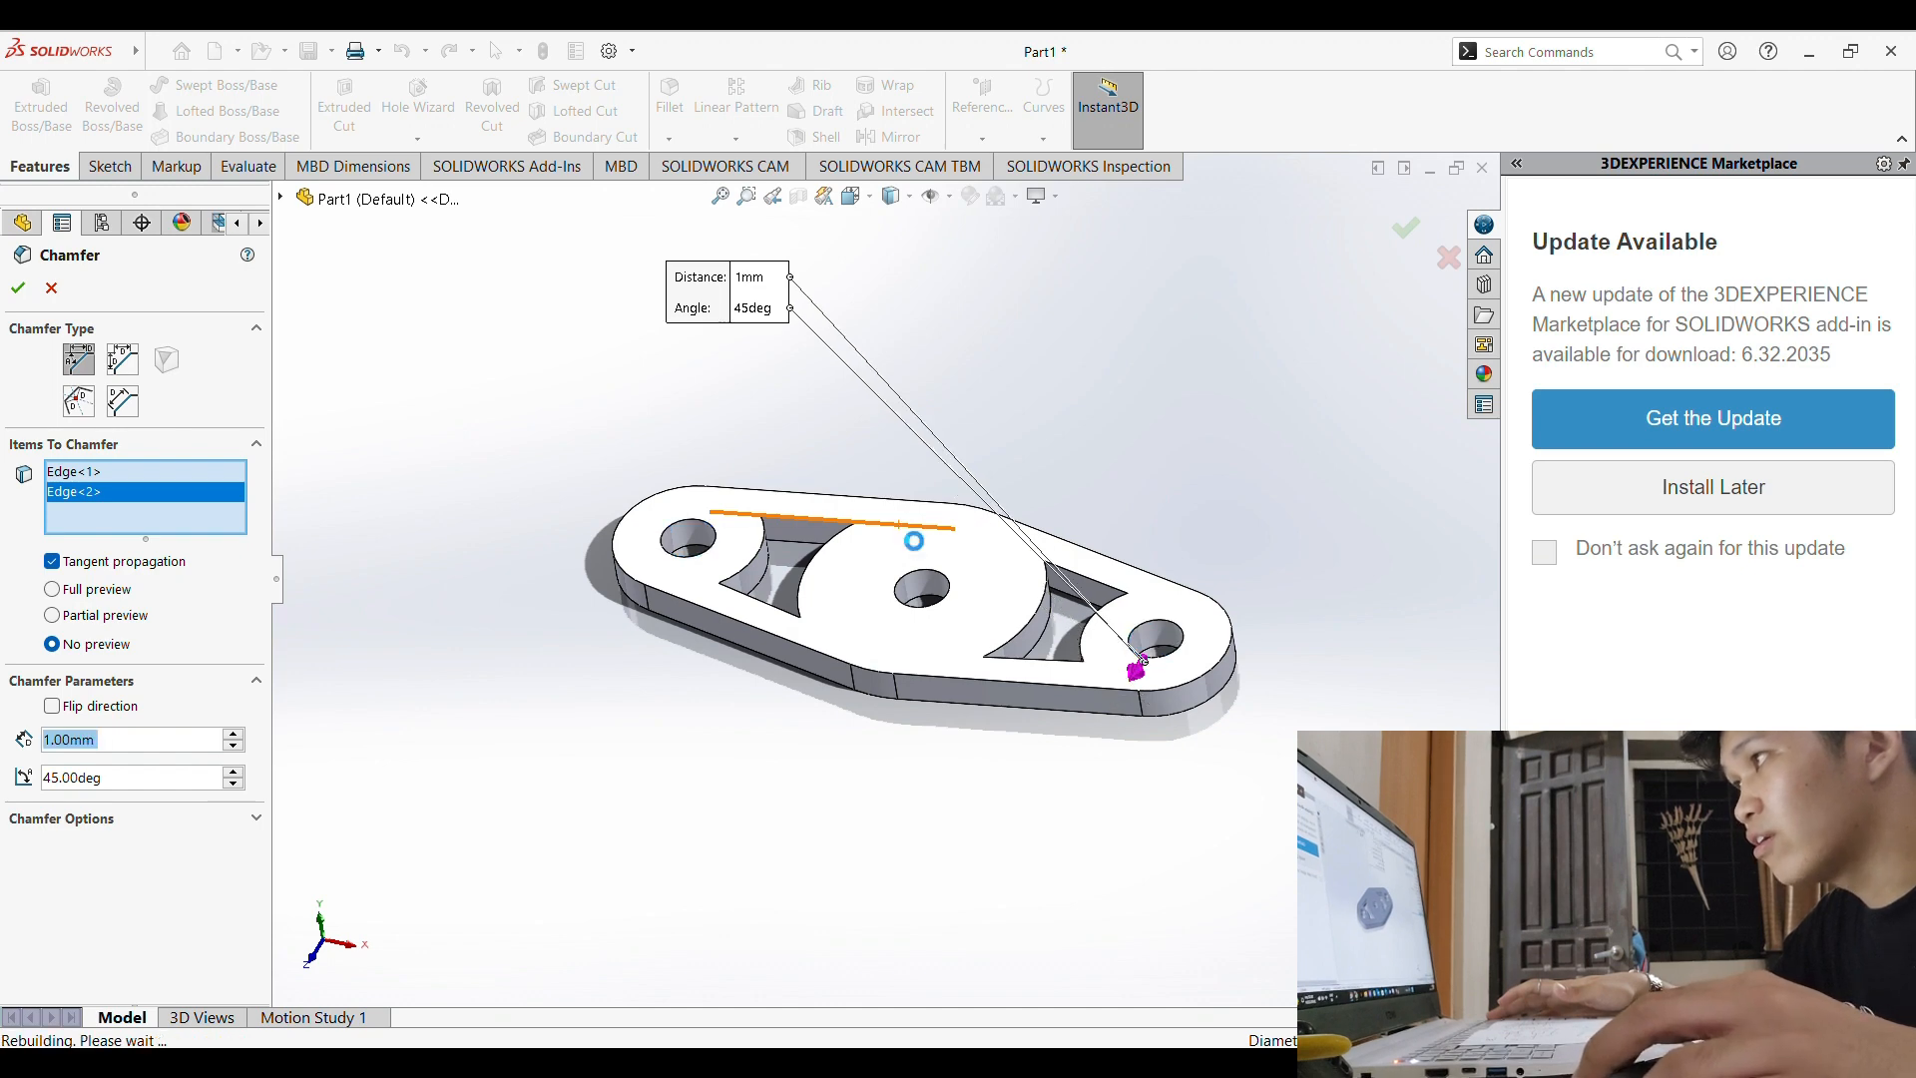
Step: Fillet all eight vertical corner edges of the two windows with a 1 mm radius
{"action": "mouse_move", "coordinate": [1347, 556]}
{"action": "middle_mouse_down"}
{"action": "mouse_move", "coordinate": [1373, 496]}
{"action": "mouse_move", "coordinate": [1389, 574]}
{"action": "mouse_move", "coordinate": [1355, 483]}
{"action": "mouse_move", "coordinate": [1330, 483]}
{"action": "mouse_move", "coordinate": [1345, 525]}
{"action": "mouse_move", "coordinate": [1271, 572]}
{"action": "middle_mouse_up"}
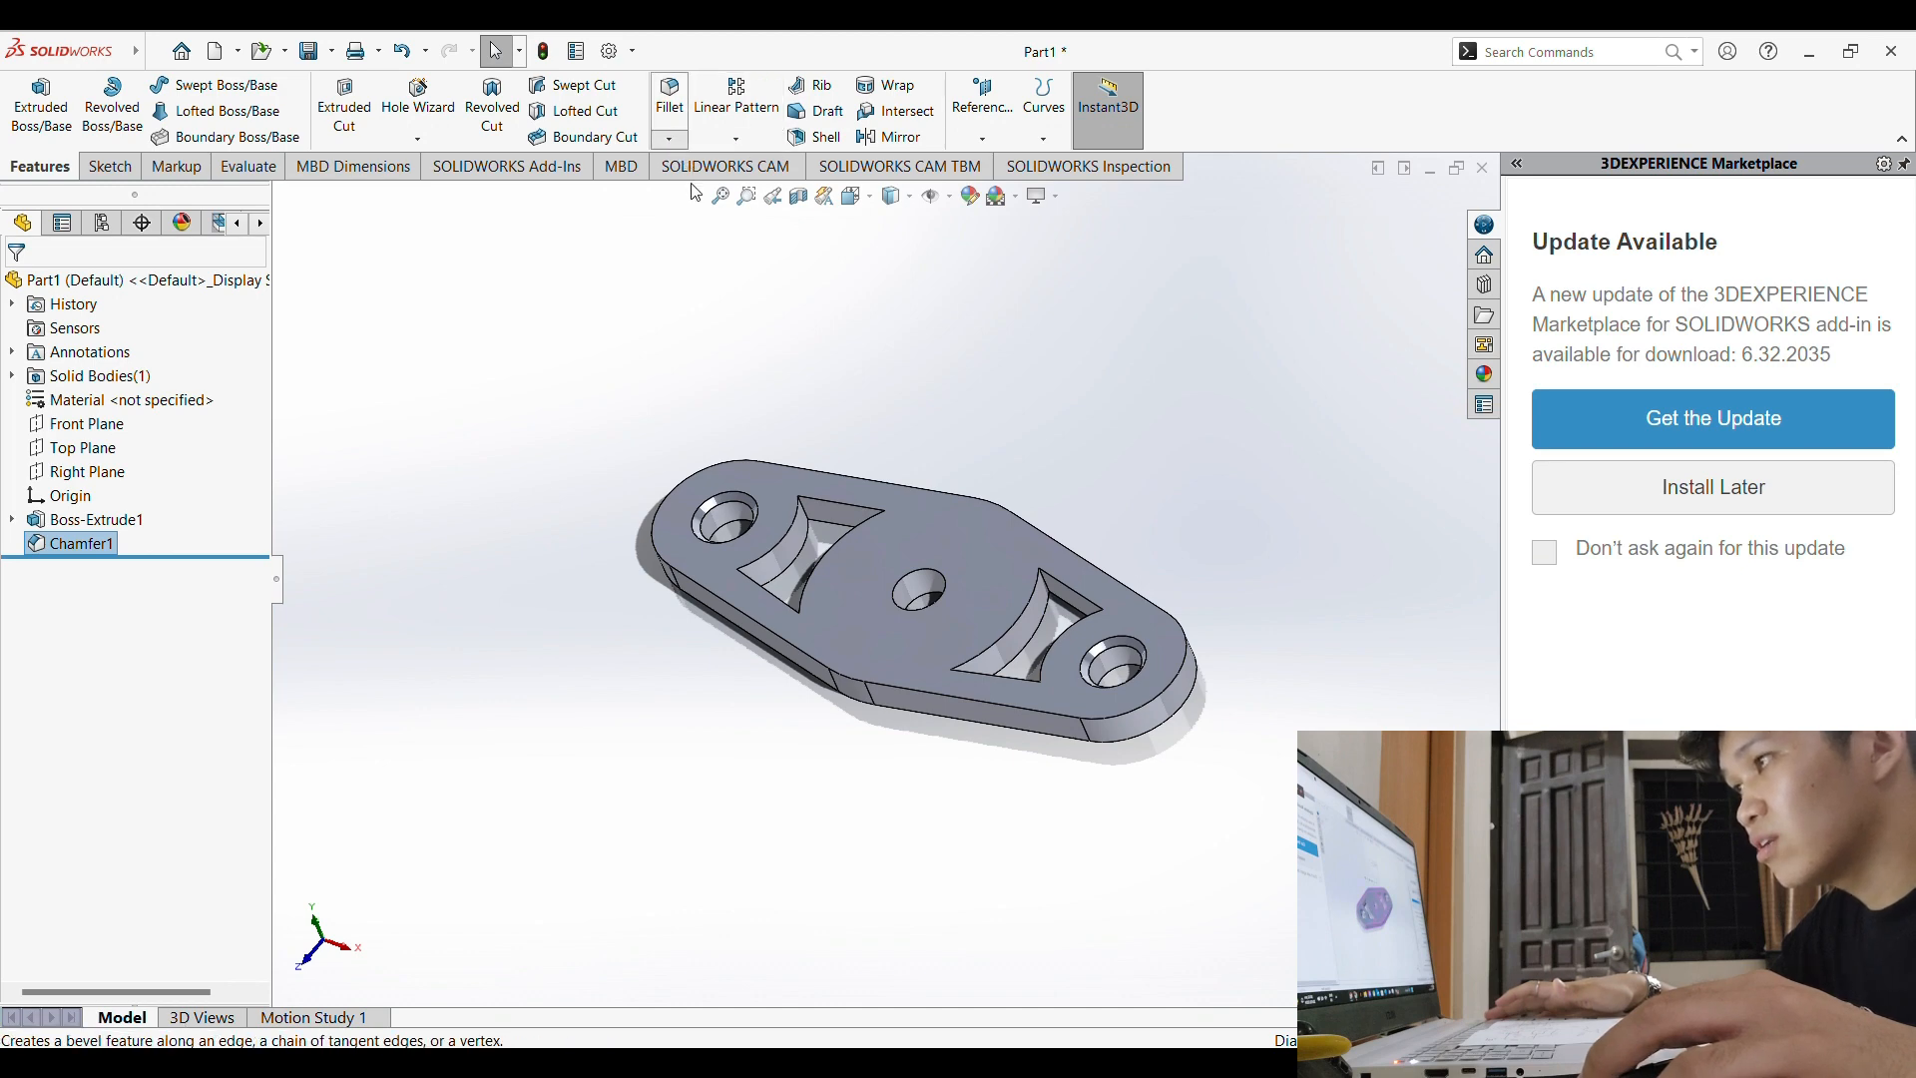
{"action": "left_click", "coordinate": [806, 499]}
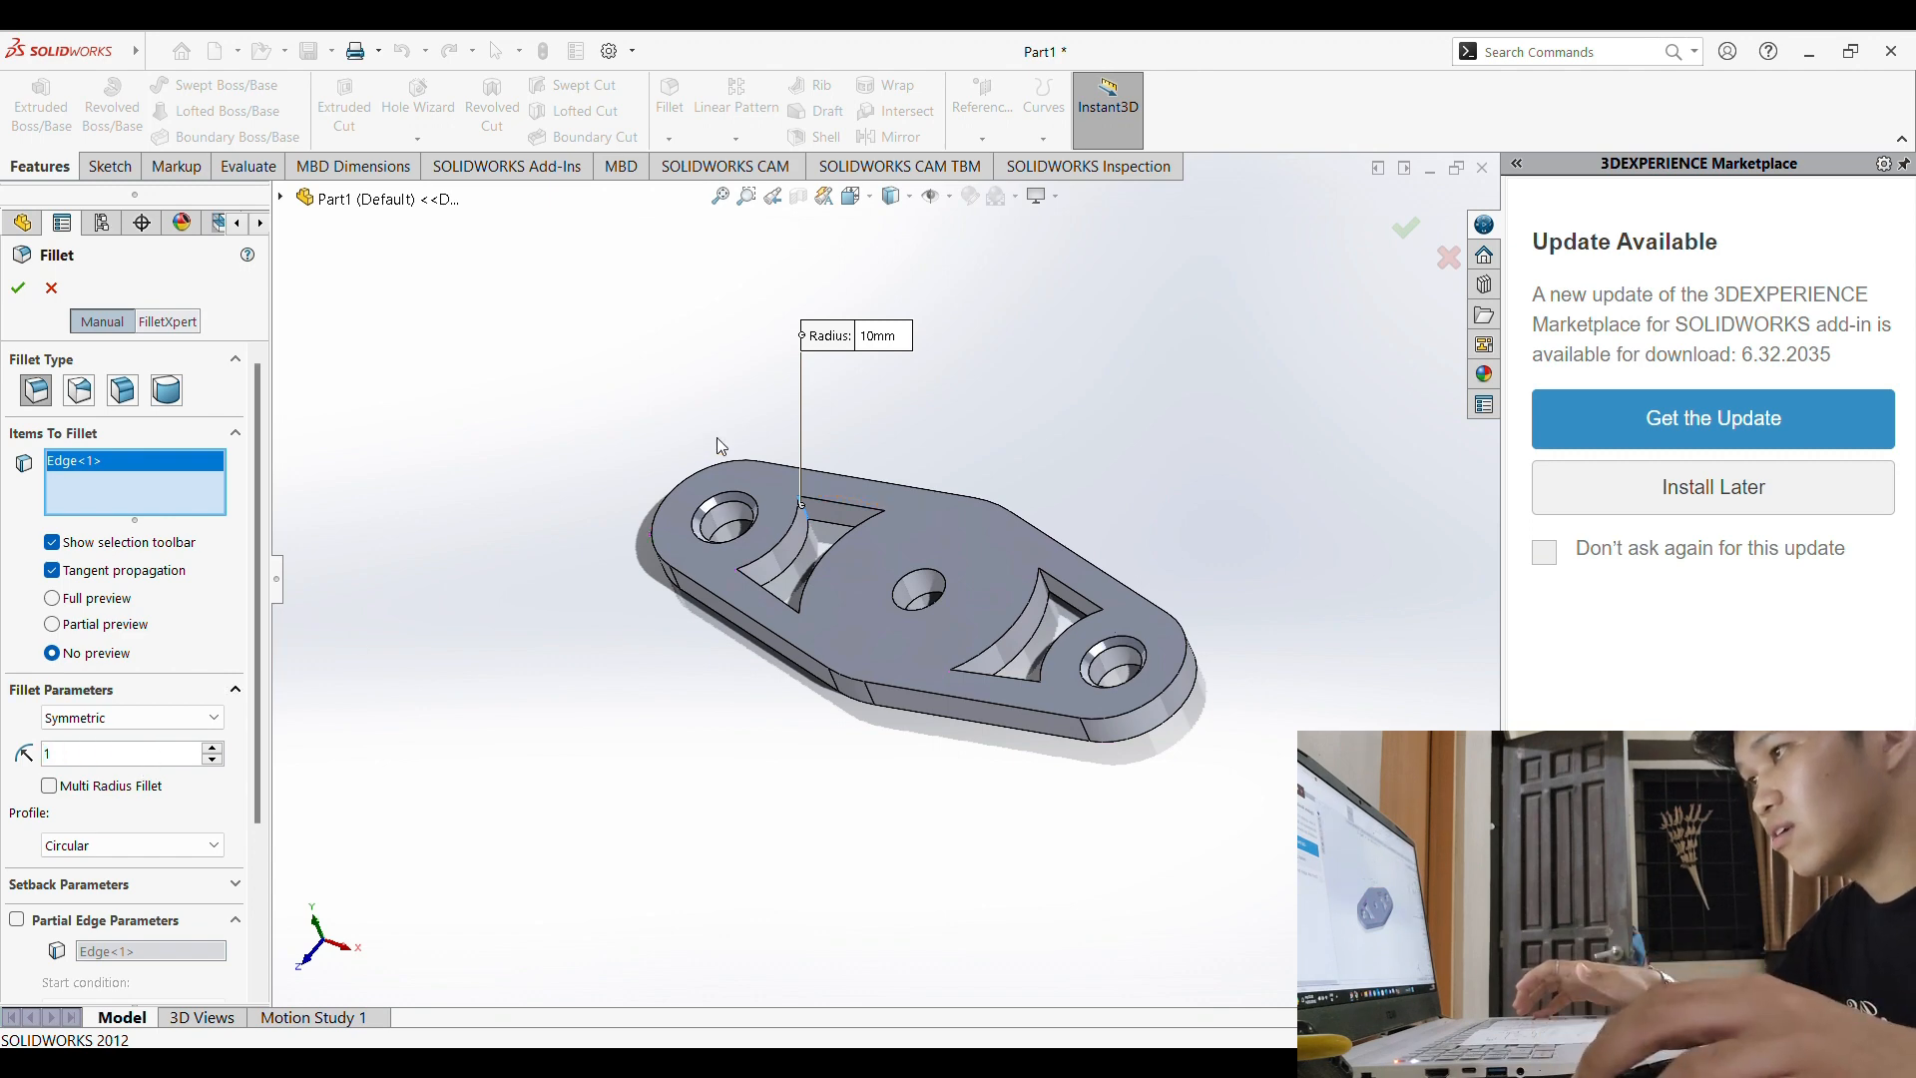
{"action": "key", "text": "Return"}
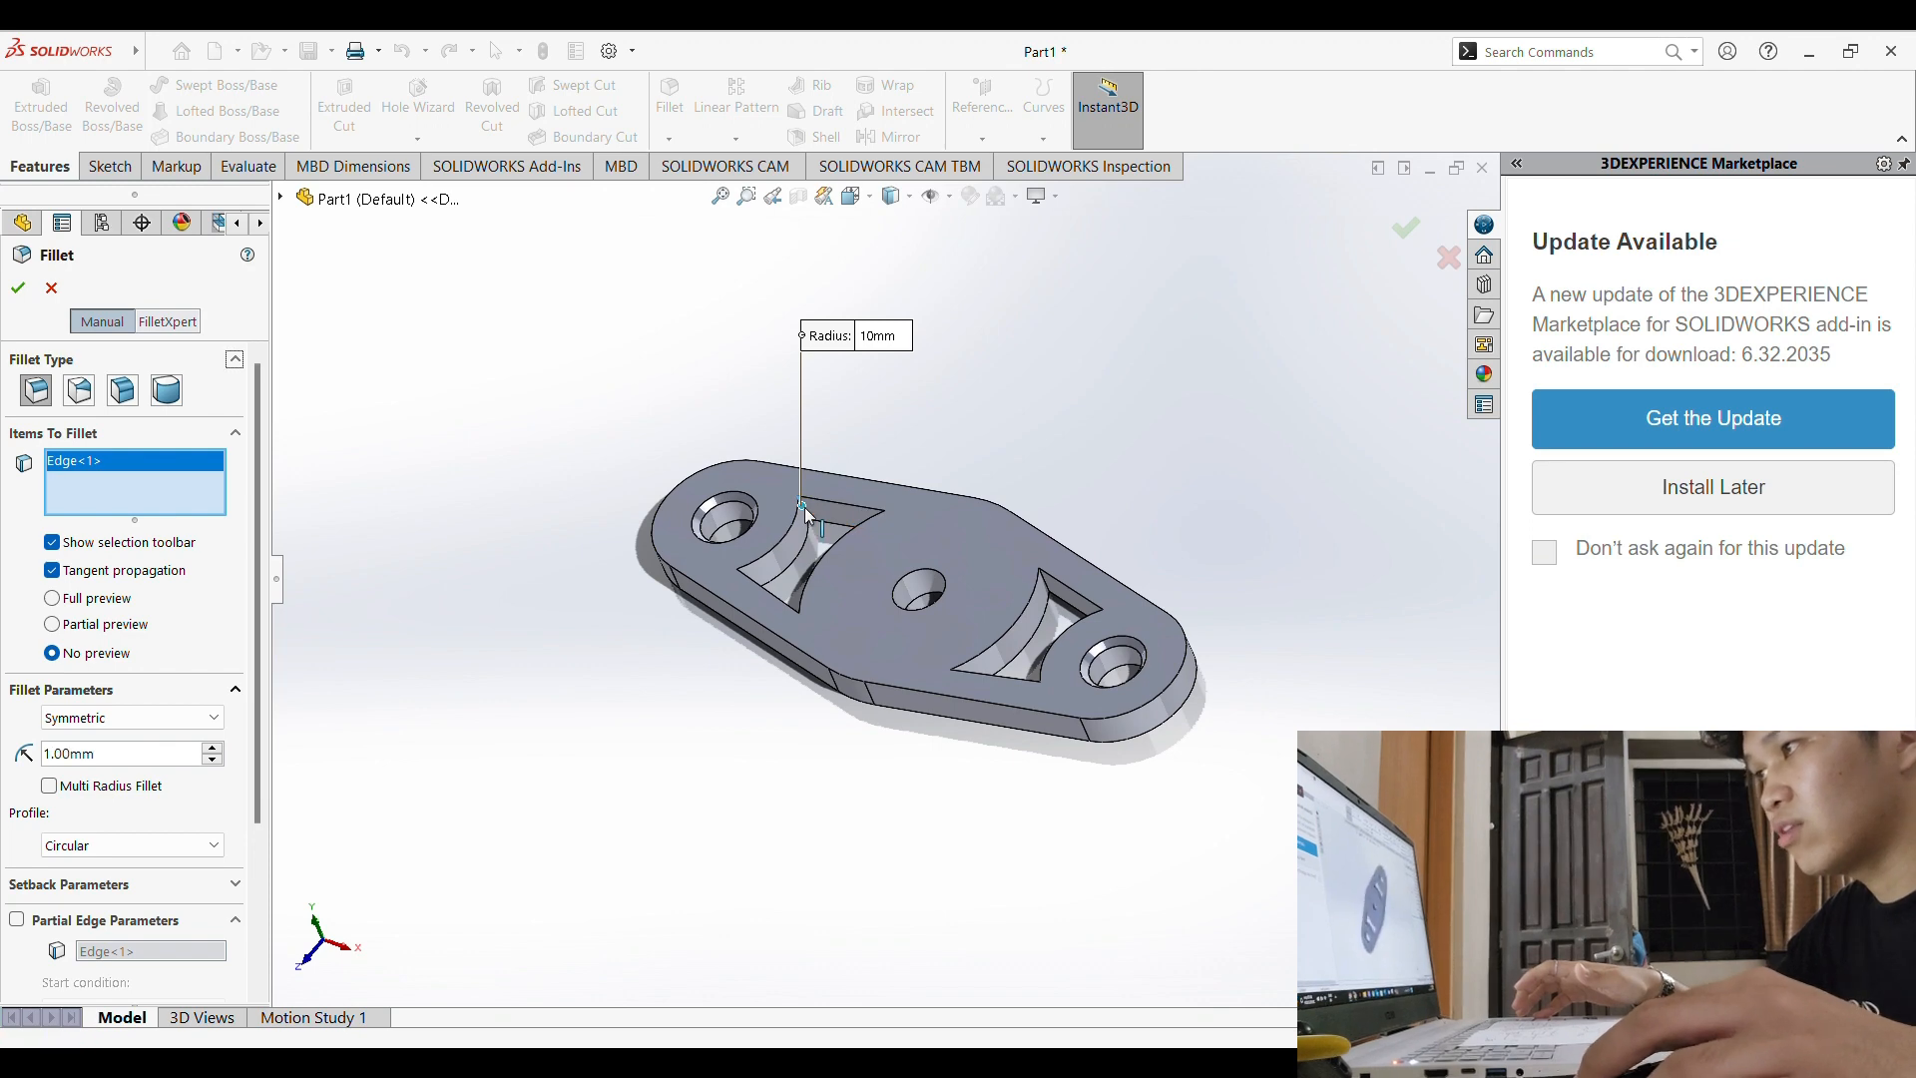
{"action": "left_click", "coordinate": [805, 507]}
{"action": "left_click", "coordinate": [806, 508]}
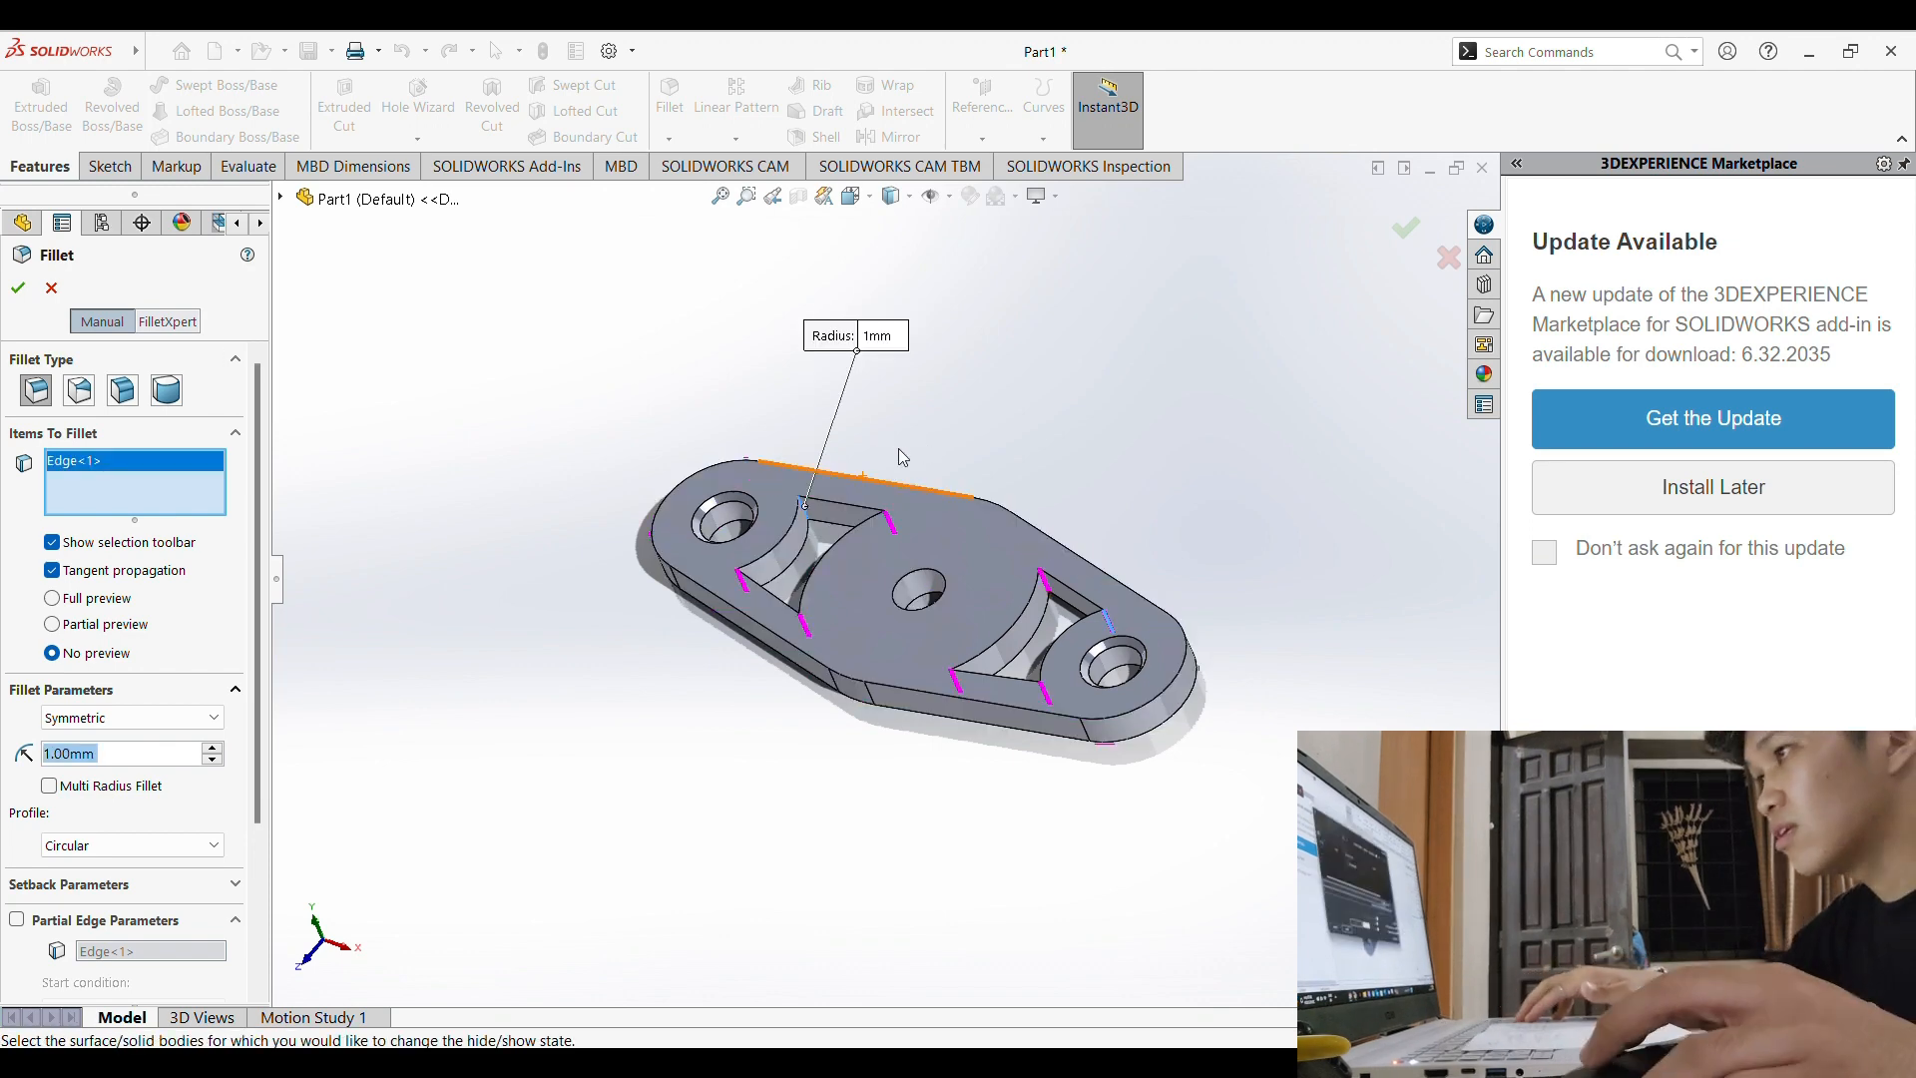
{"action": "left_click", "coordinate": [902, 458]}
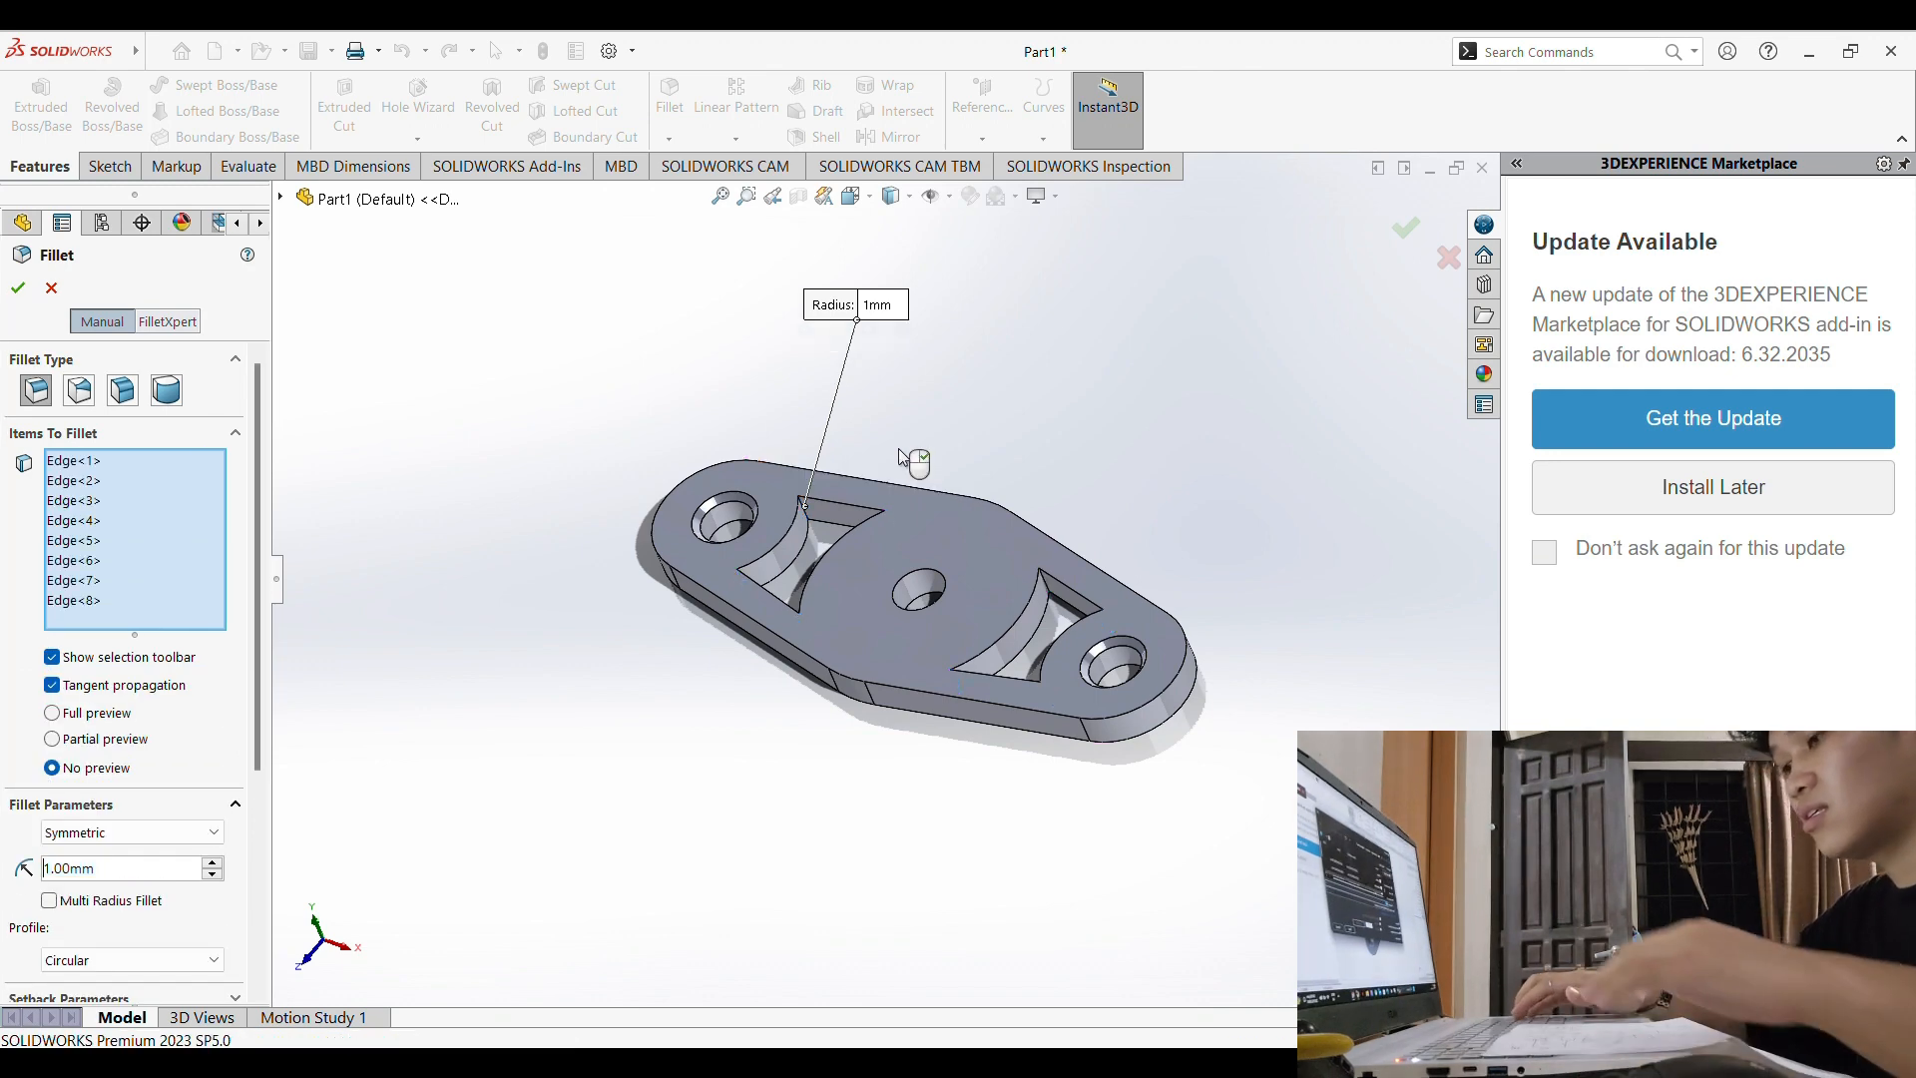
{"action": "right_click", "coordinate": [901, 459]}
{"action": "middle_click_drag", "start_coordinate": [720, 331], "coordinate": [709, 452]}
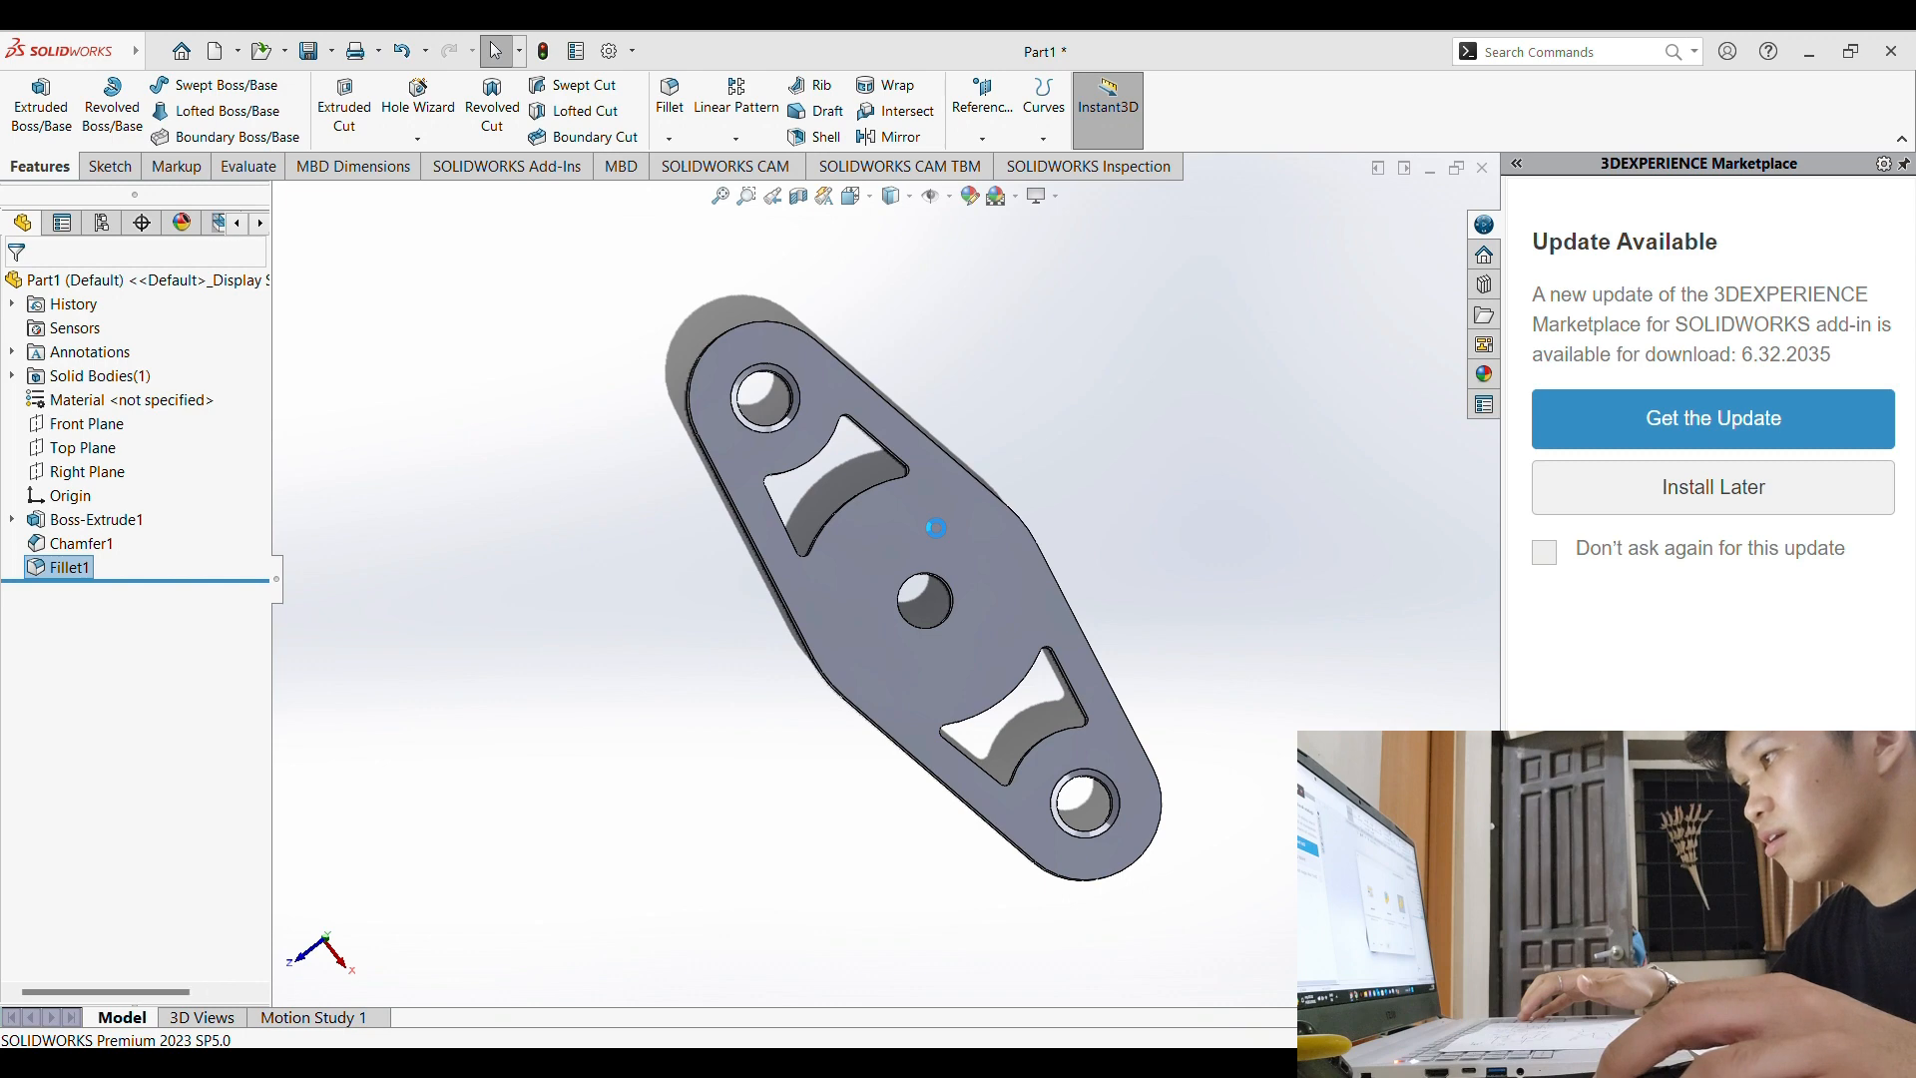
Step: Save the finished part as "top cover 1" and create a new part document
{"action": "mouse_move", "coordinate": [1219, 503]}
{"action": "middle_mouse_down"}
{"action": "mouse_move", "coordinate": [1201, 320]}
{"action": "mouse_move", "coordinate": [1210, 389]}
{"action": "mouse_move", "coordinate": [1229, 376]}
{"action": "middle_mouse_up"}
{"action": "mouse_move", "coordinate": [145, 47]}
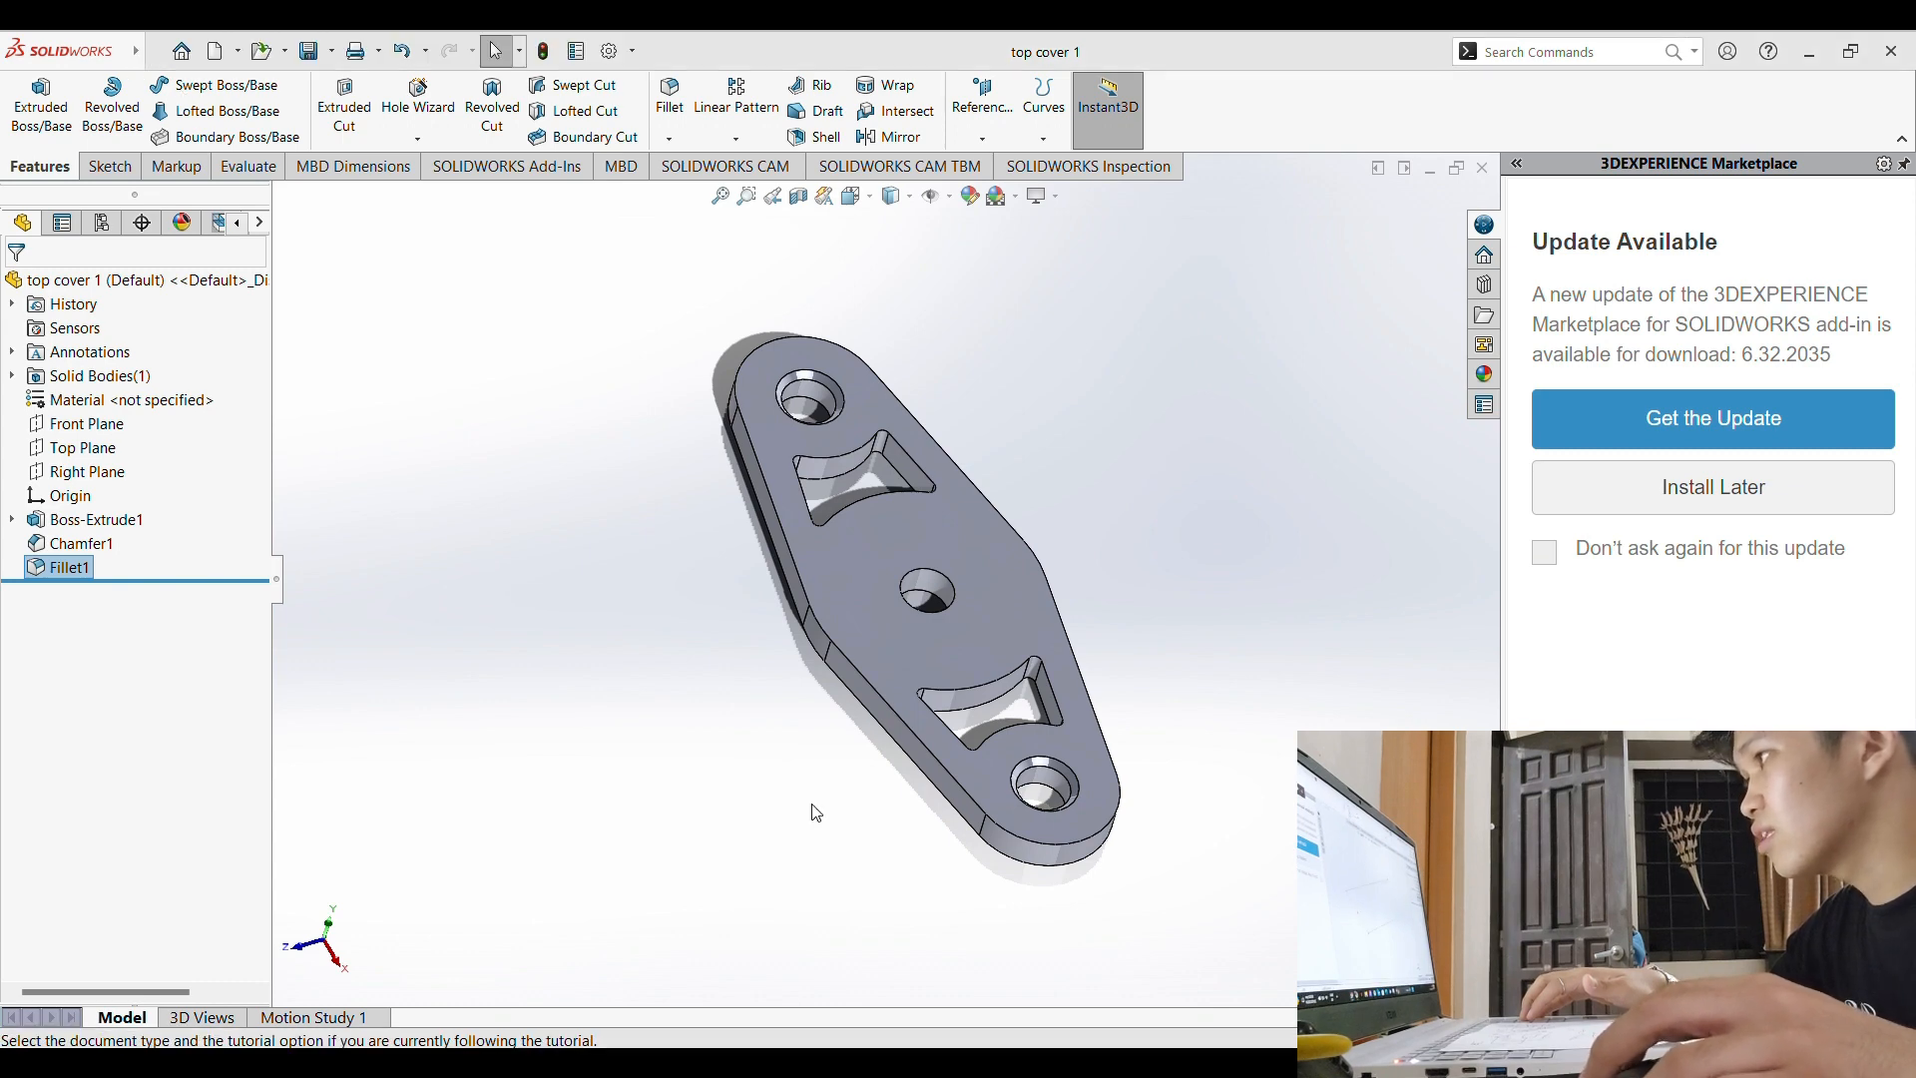
{"action": "key", "text": "ctrl+n"}
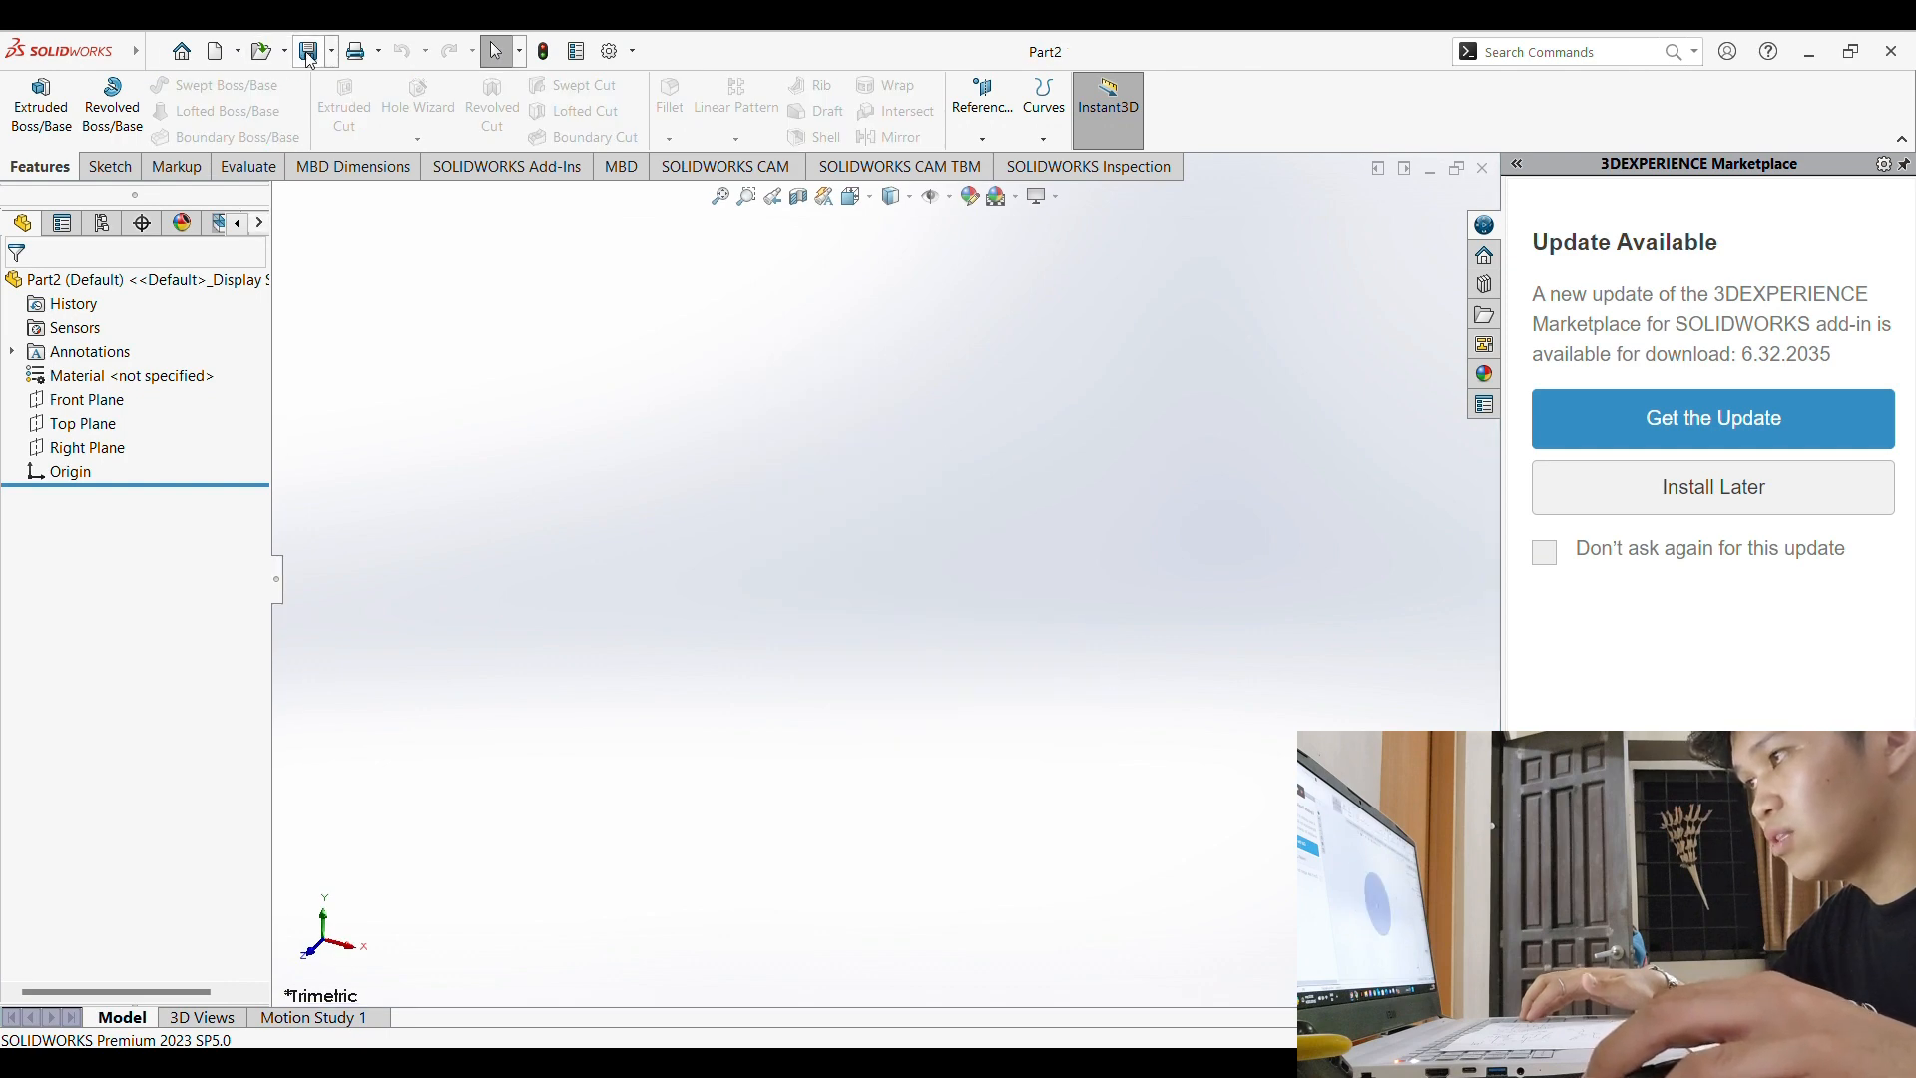
Step: Sketch two concentric circles centred on the origin on the Top Plane, with radii of about 1.99 in and 0.86 in
{"action": "left_click", "coordinate": [110, 167]}
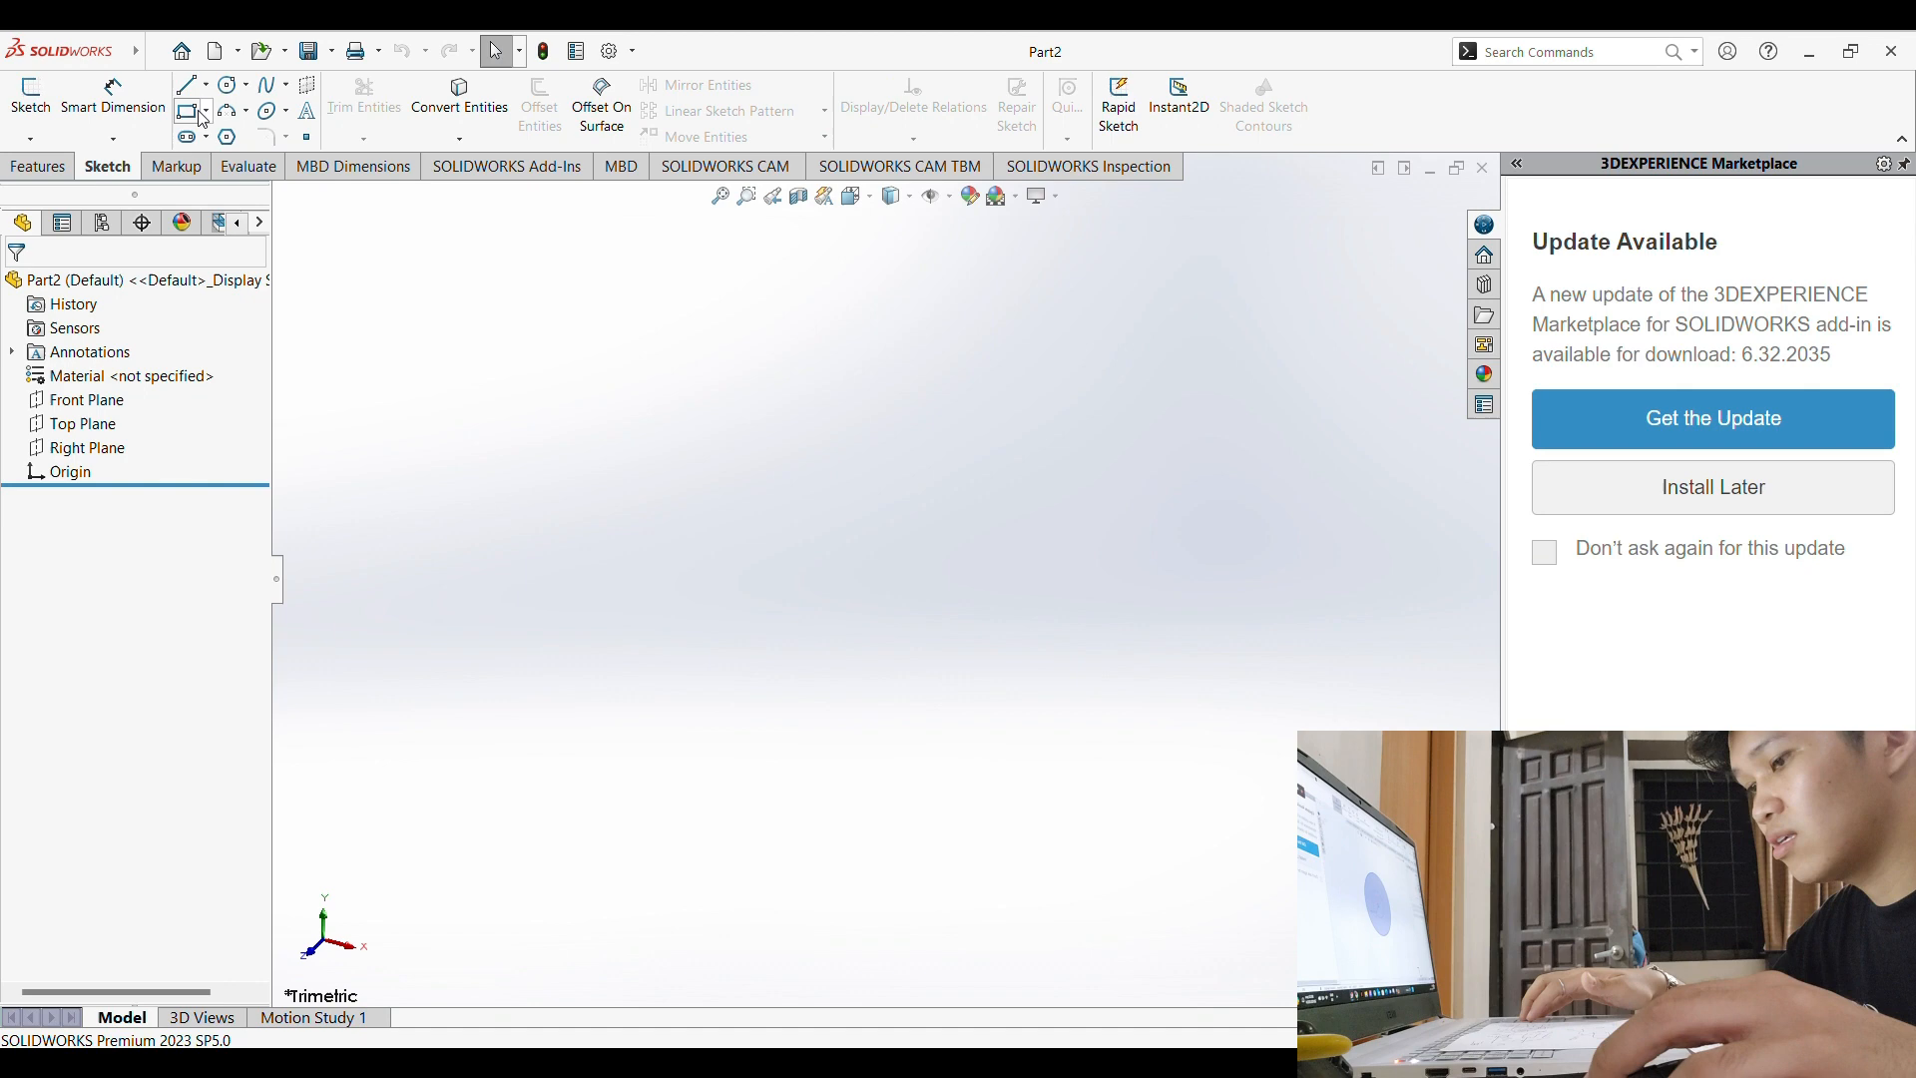
{"action": "left_click", "coordinate": [84, 425]}
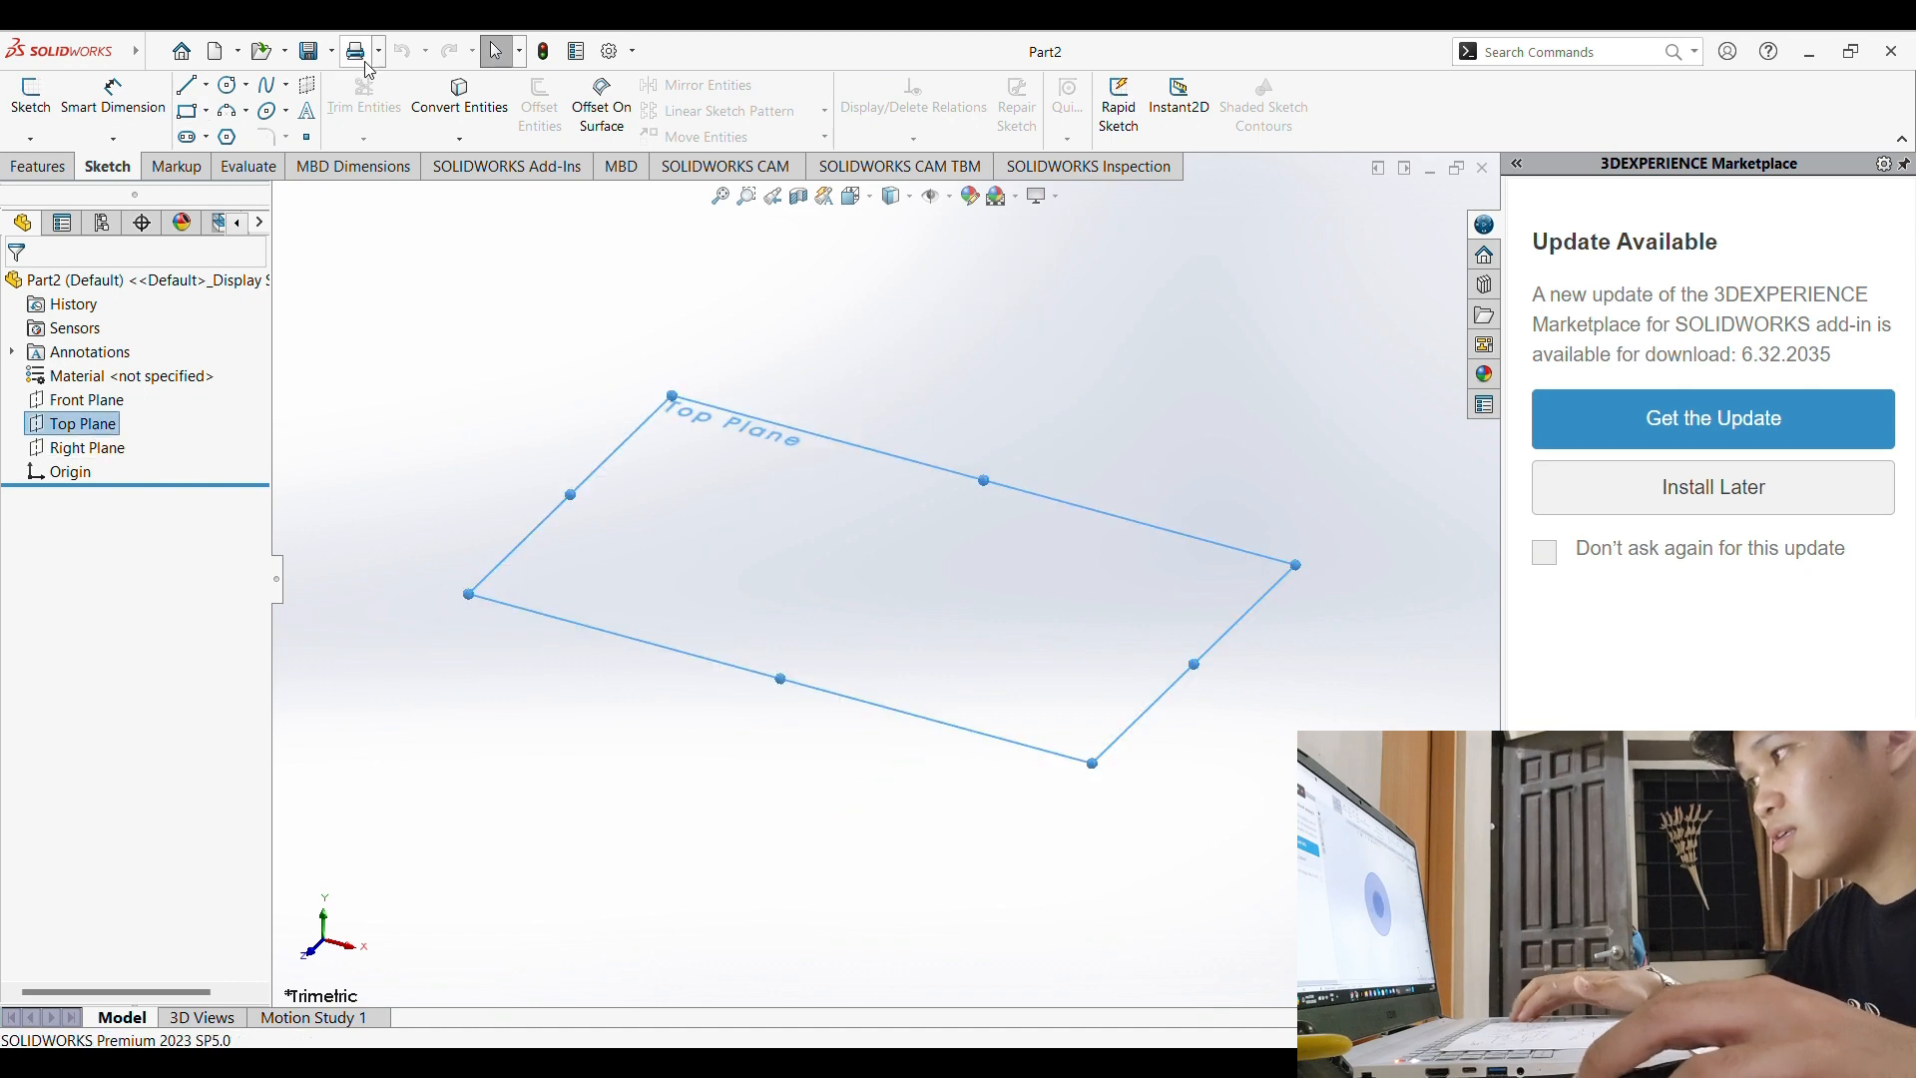
{"action": "left_click", "coordinate": [229, 85]}
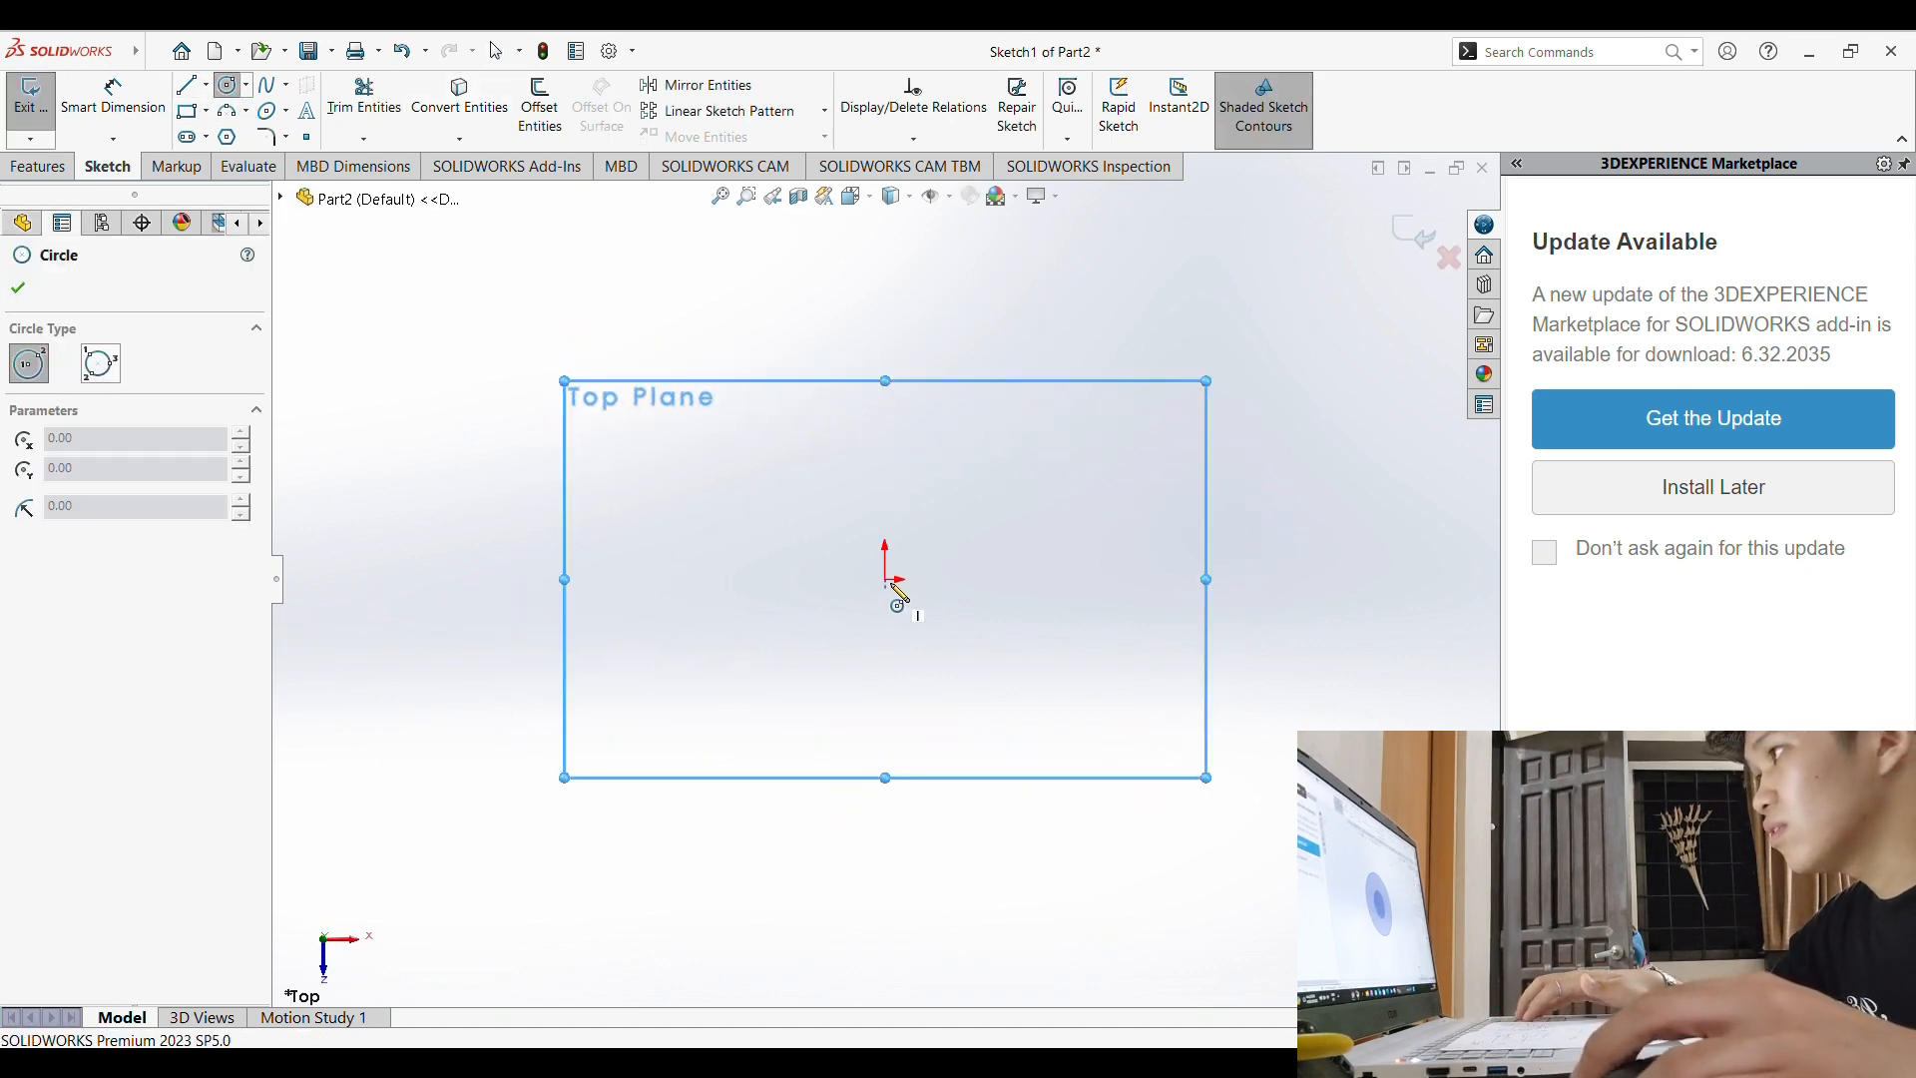
{"action": "left_click", "coordinate": [885, 580]}
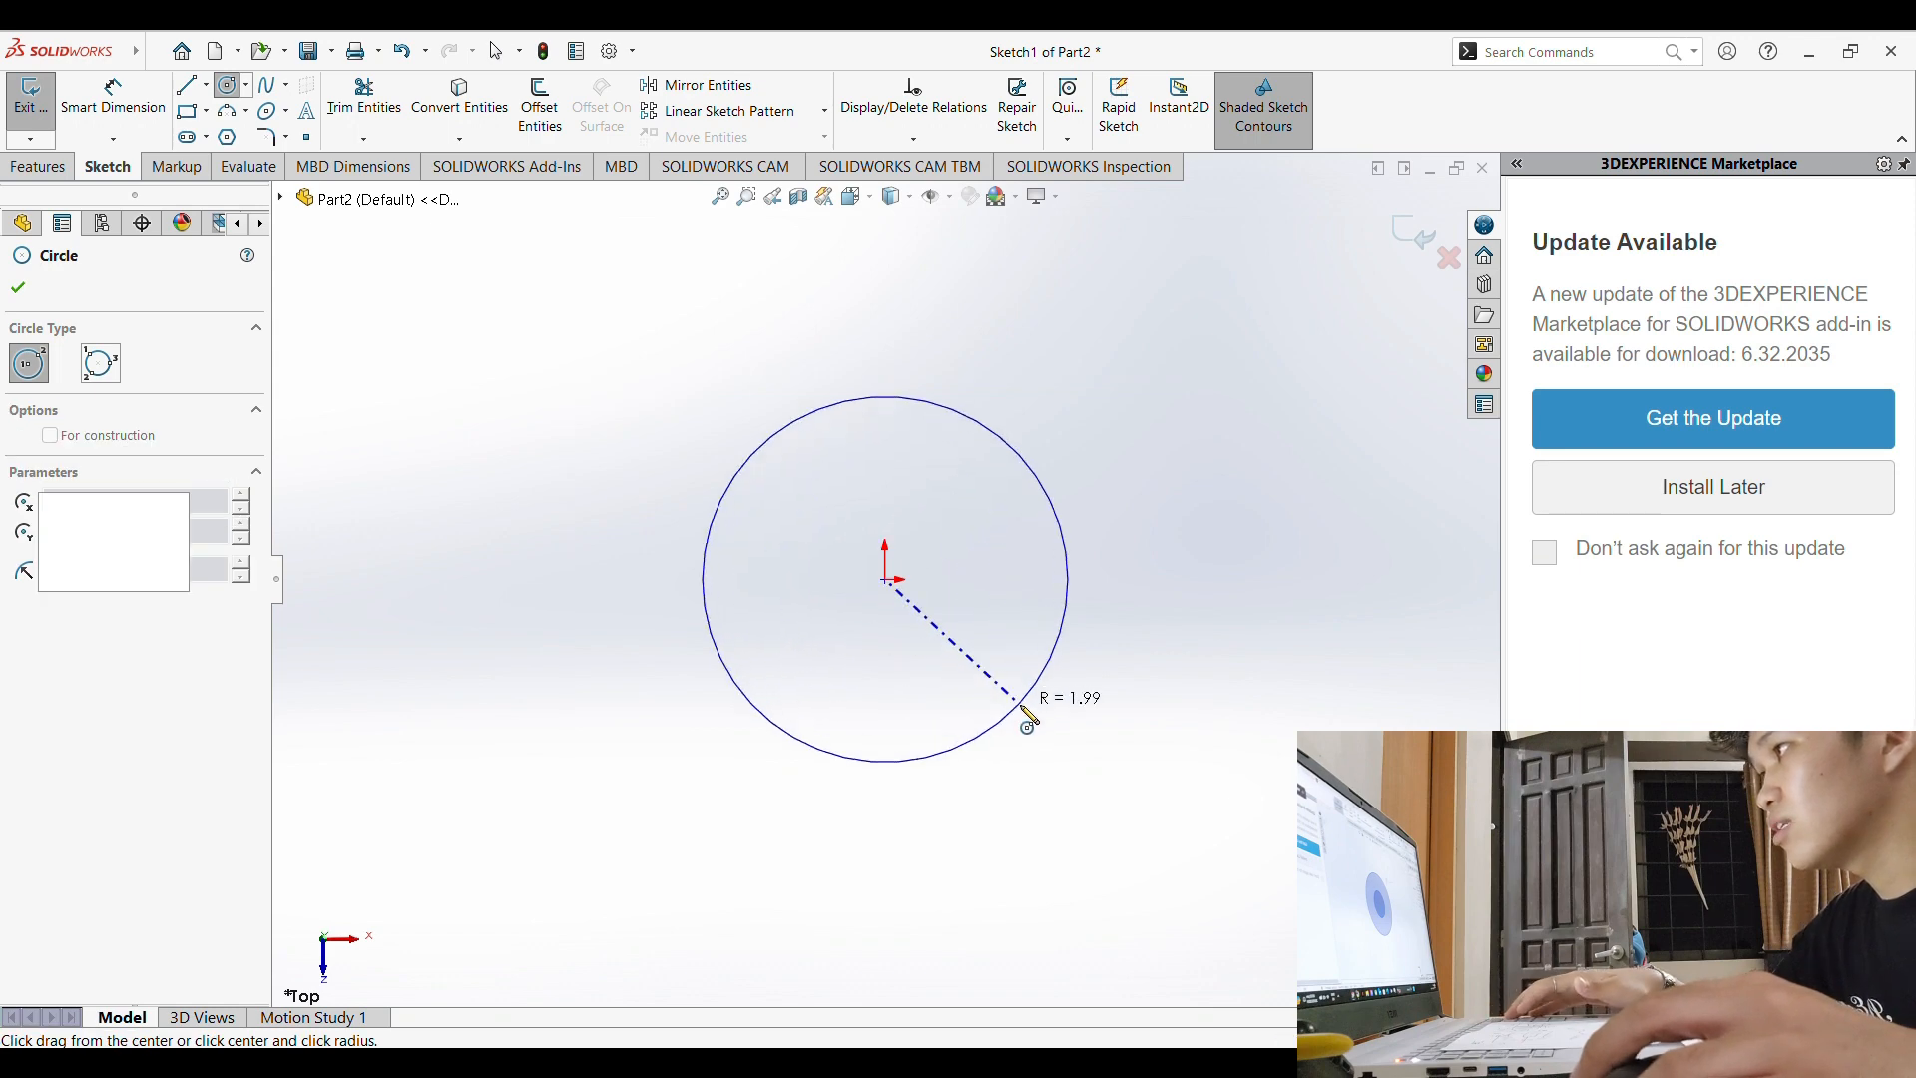
{"action": "left_click", "coordinate": [1016, 710]}
{"action": "left_click", "coordinate": [888, 582]}
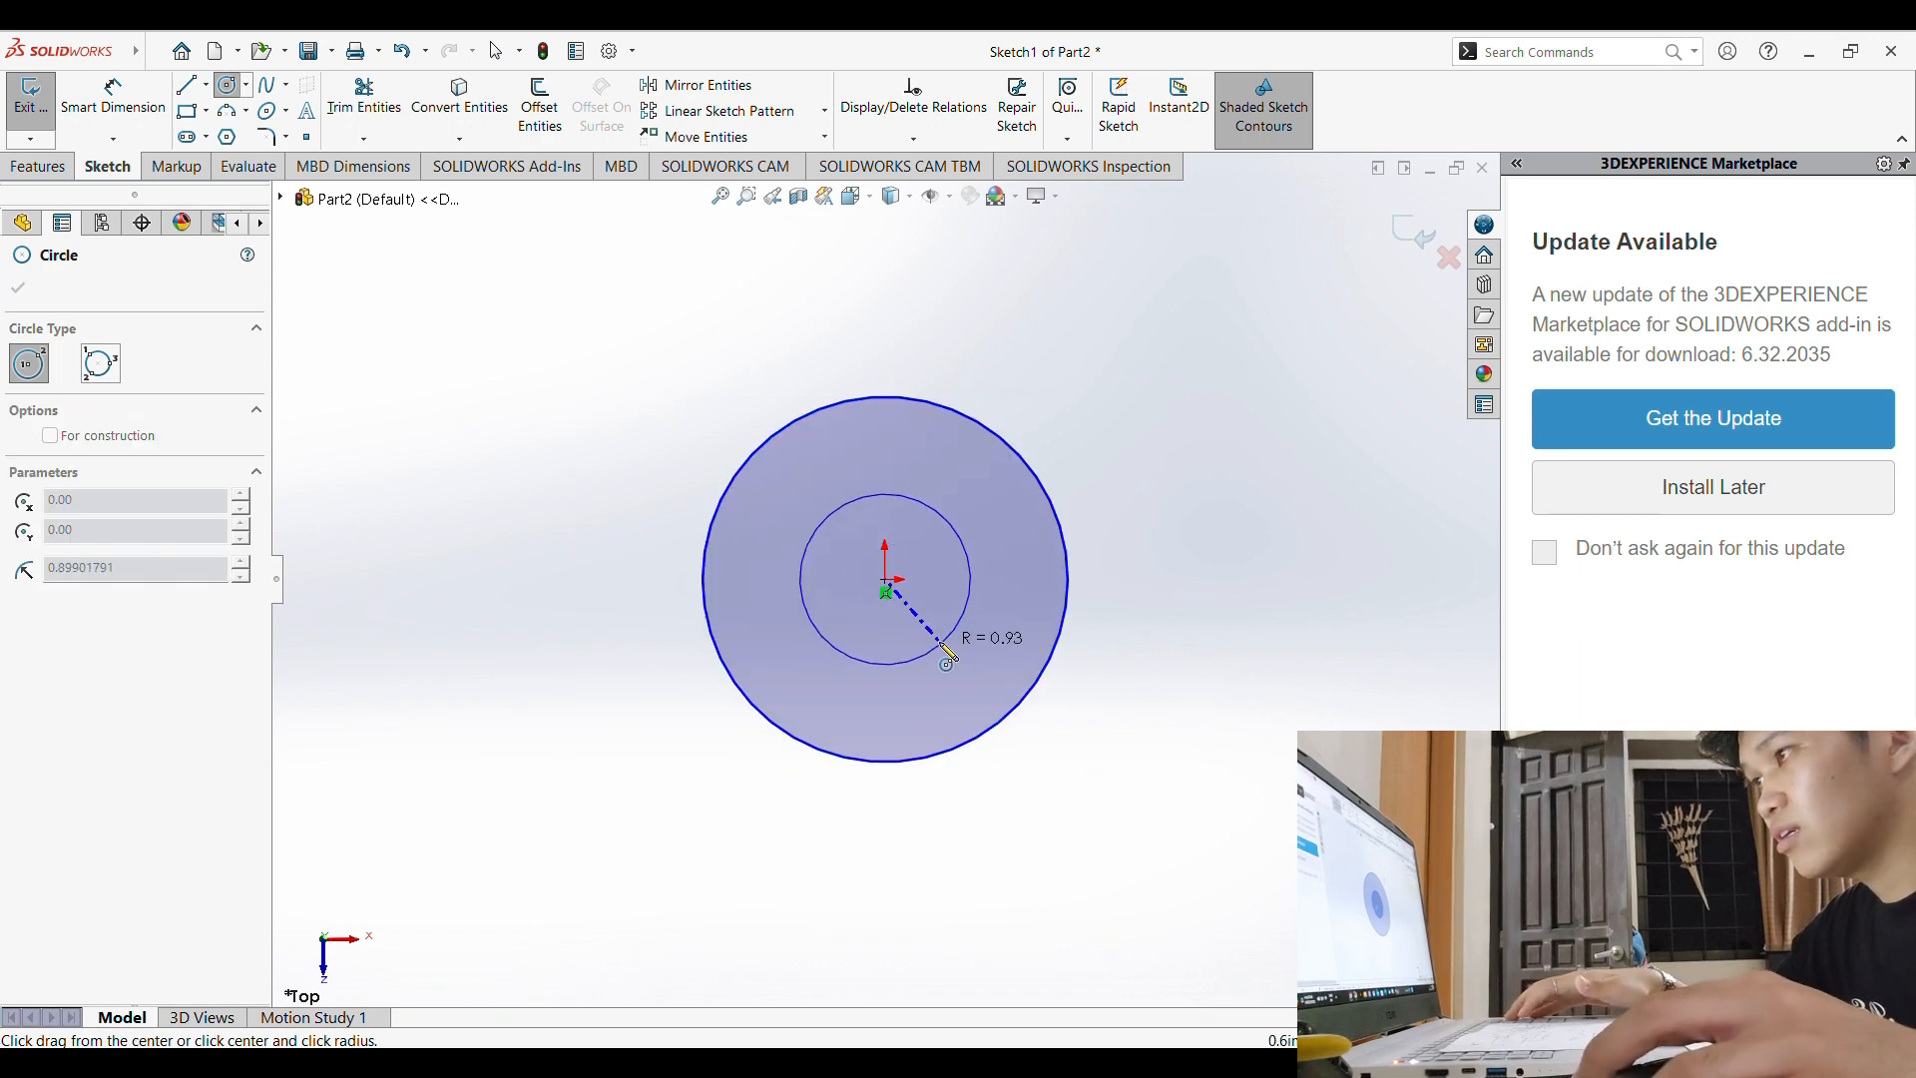
{"action": "left_click", "coordinate": [940, 642]}
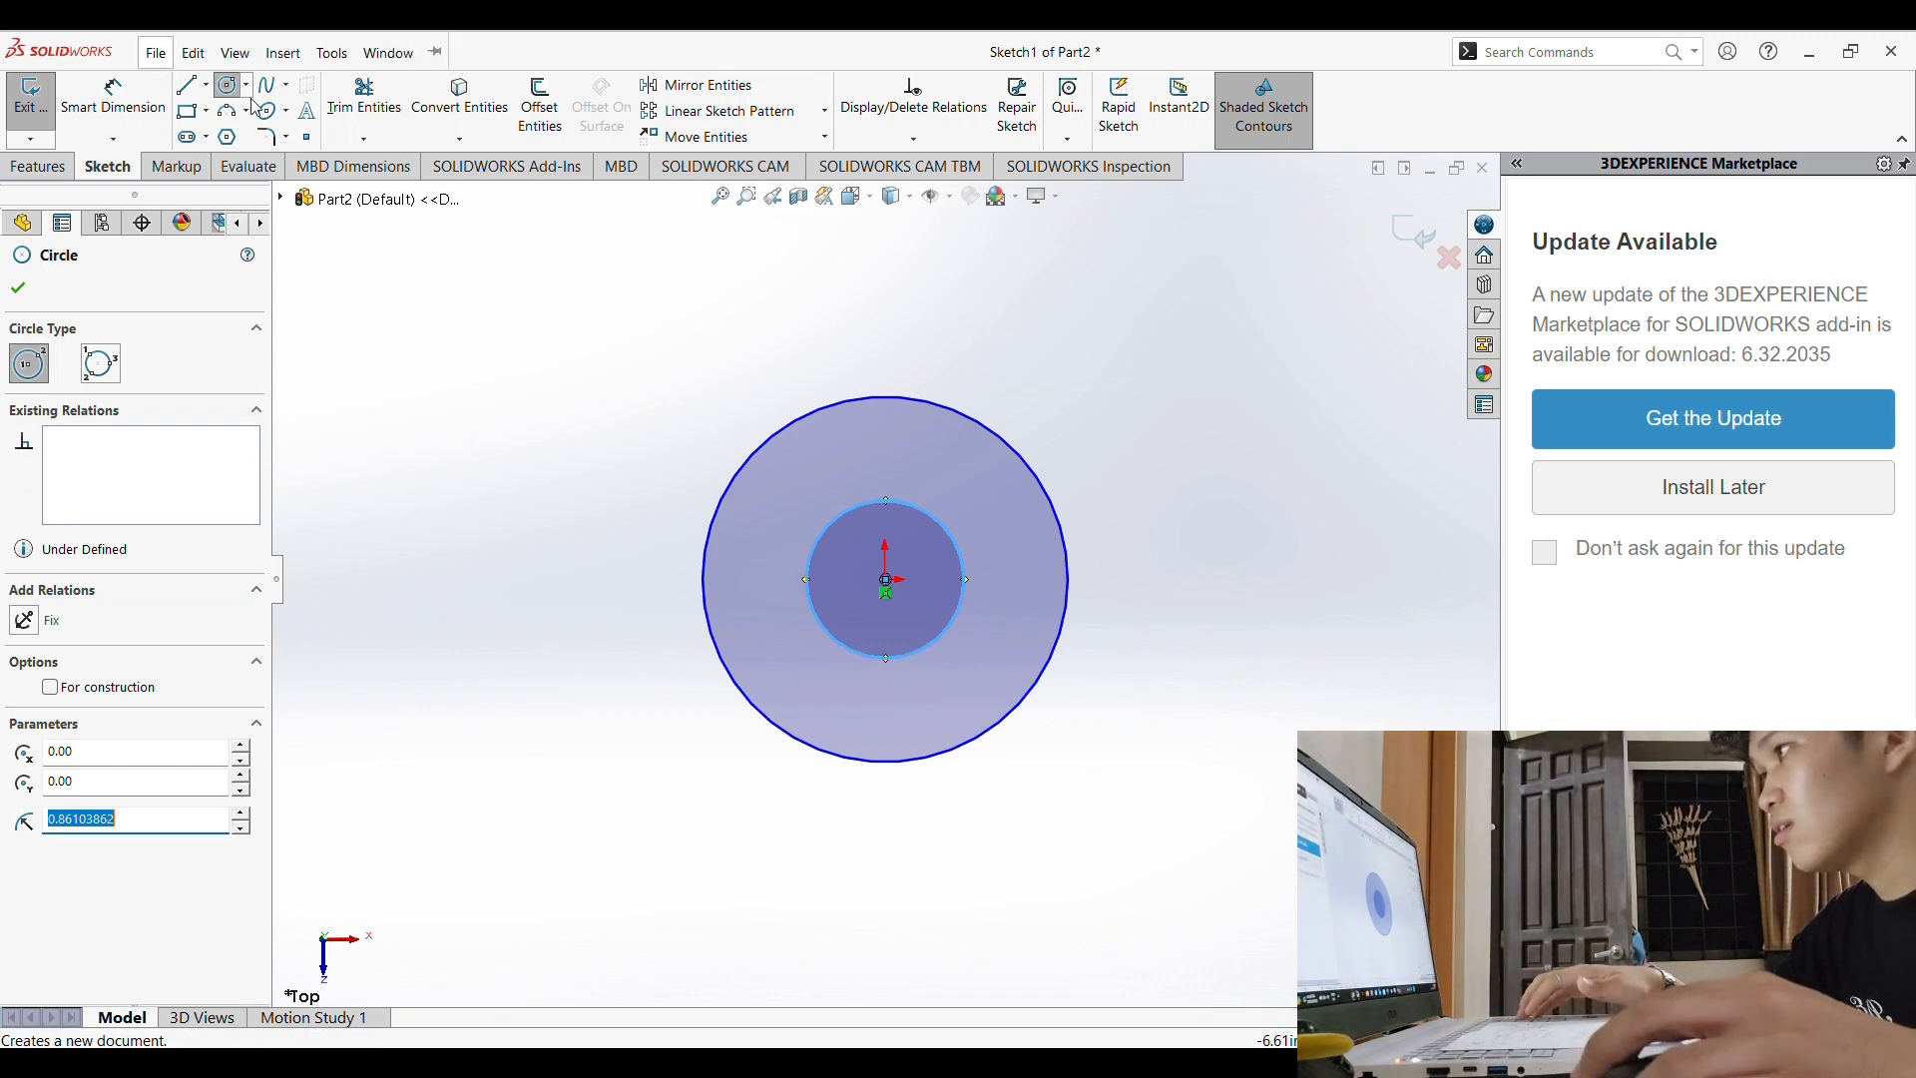
{"action": "left_click", "coordinate": [654, 309]}
{"action": "key", "text": "Escape"}
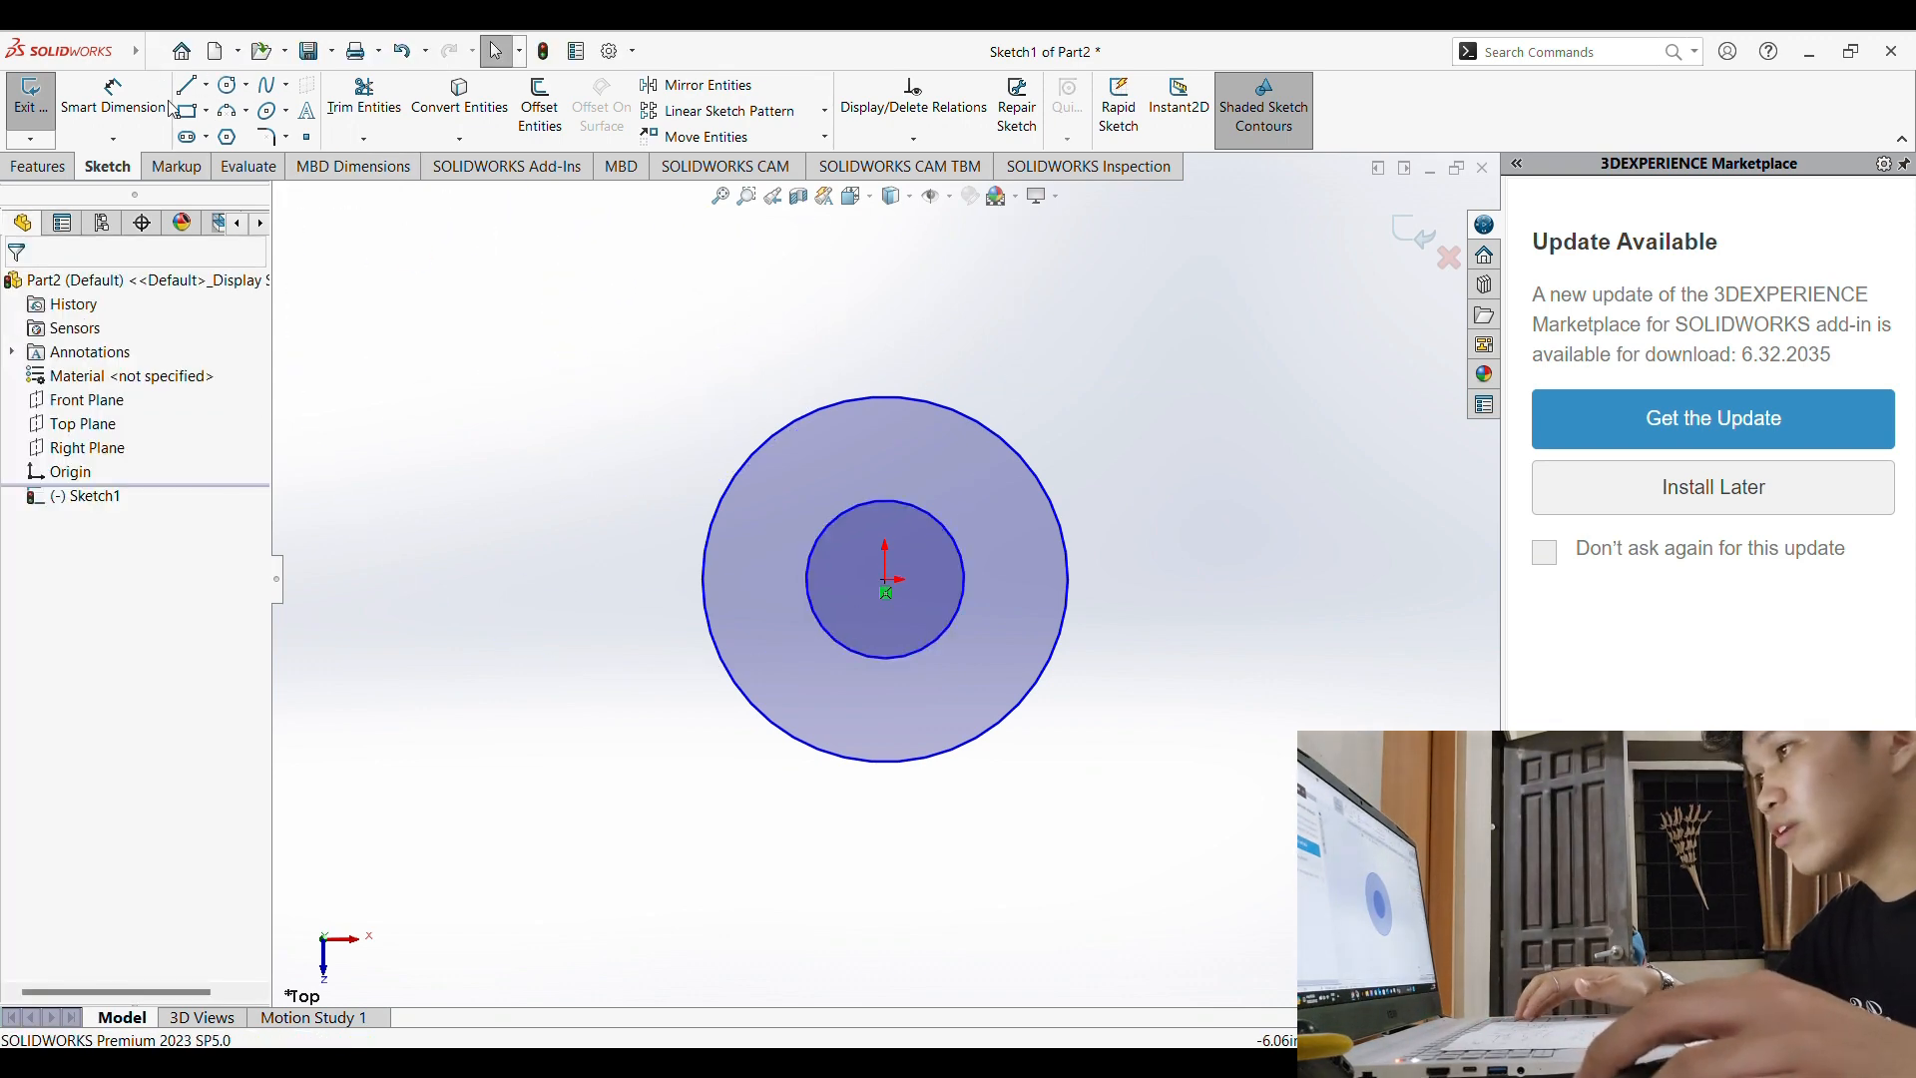
Step: Sketch a vertical centerline about 3.44 in long from the origin upward past the outer circle
{"action": "left_click", "coordinate": [231, 139]}
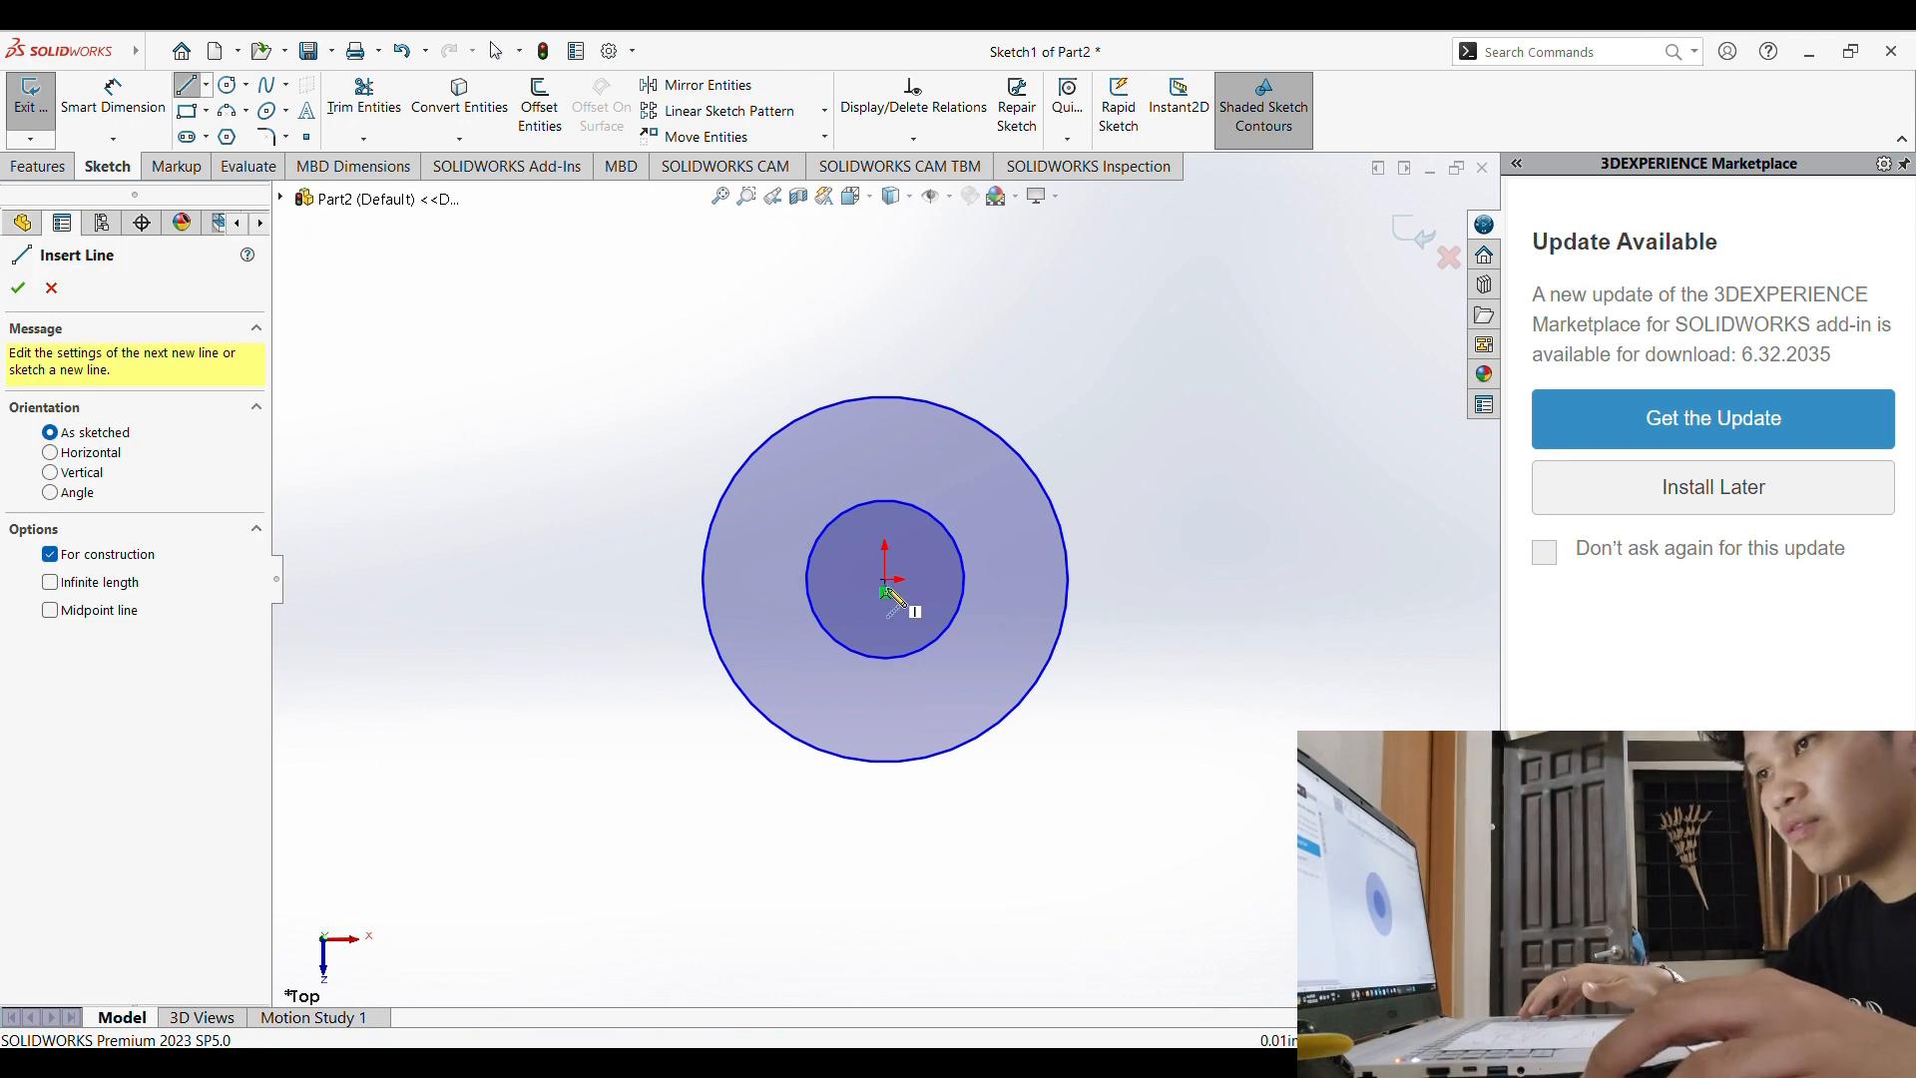
{"action": "left_click", "coordinate": [885, 580]}
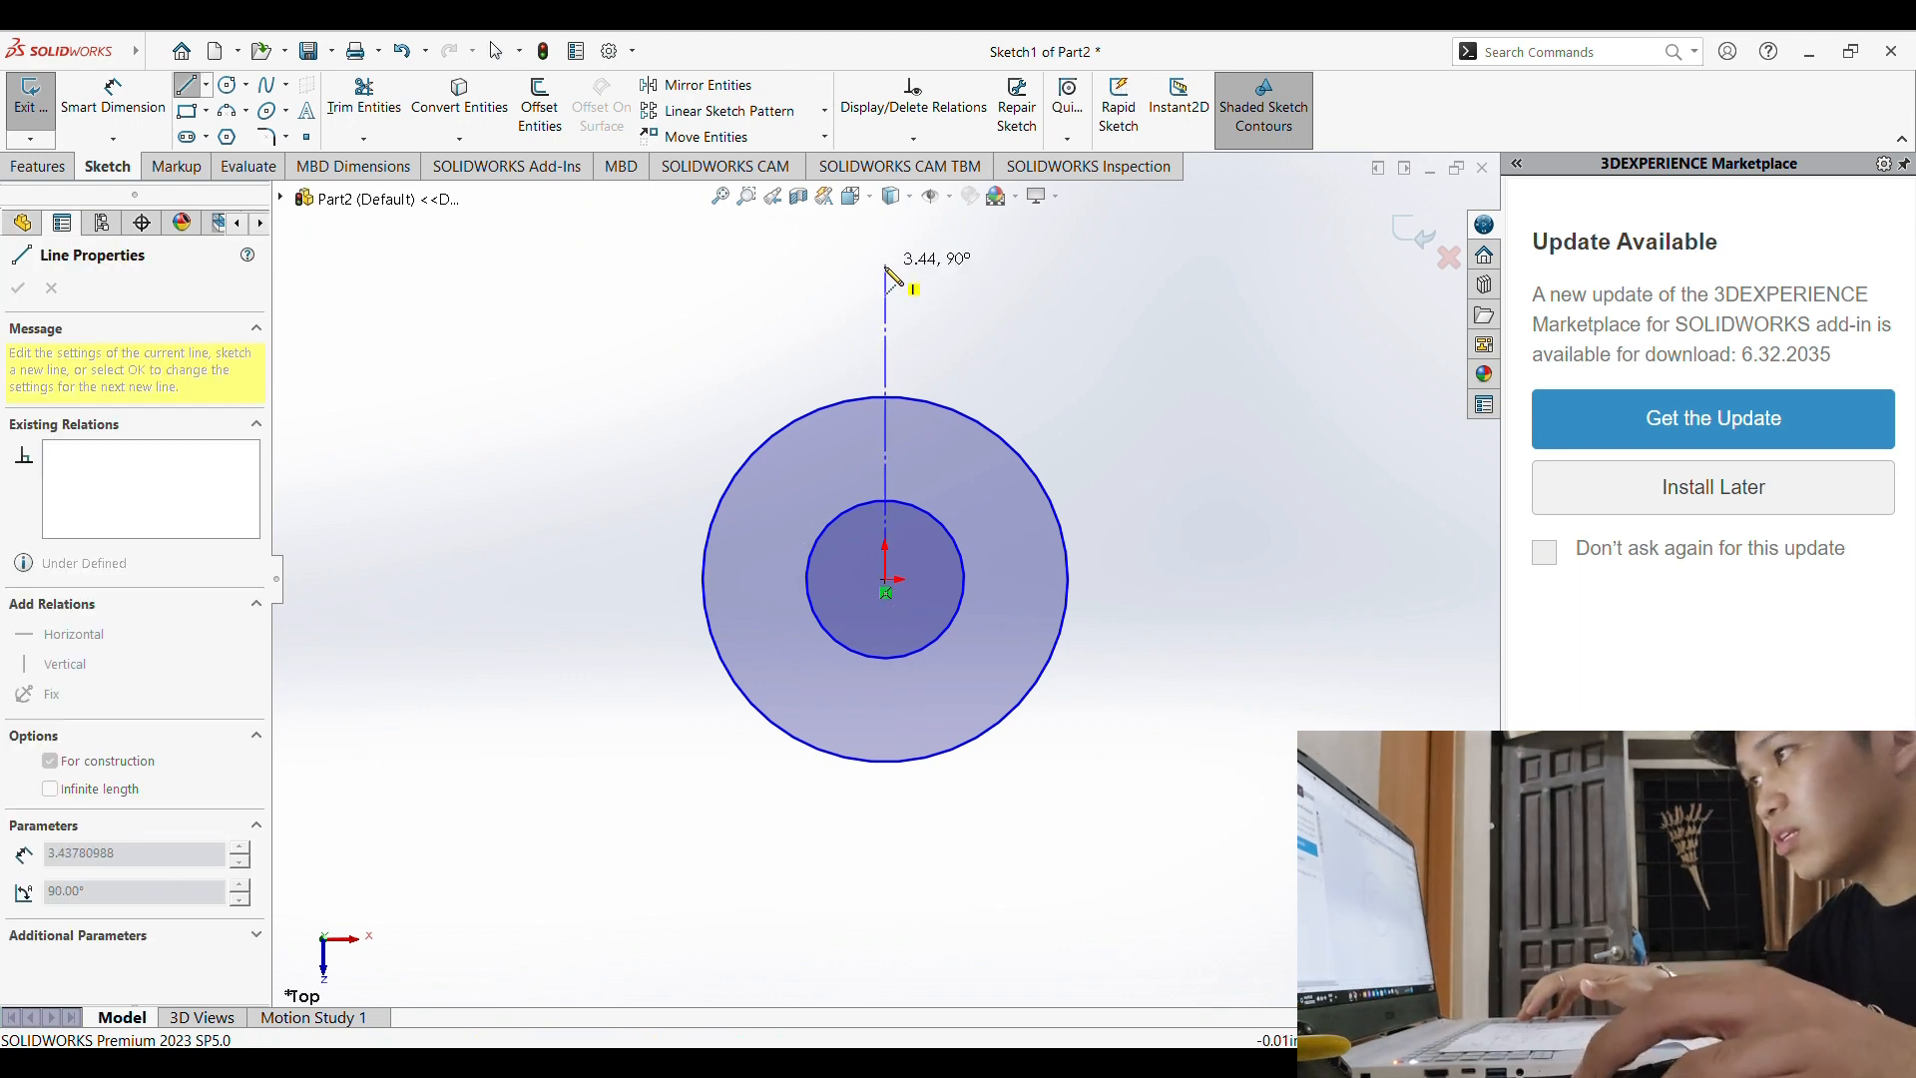
{"action": "left_click", "coordinate": [885, 264]}
{"action": "key", "text": "Escape"}
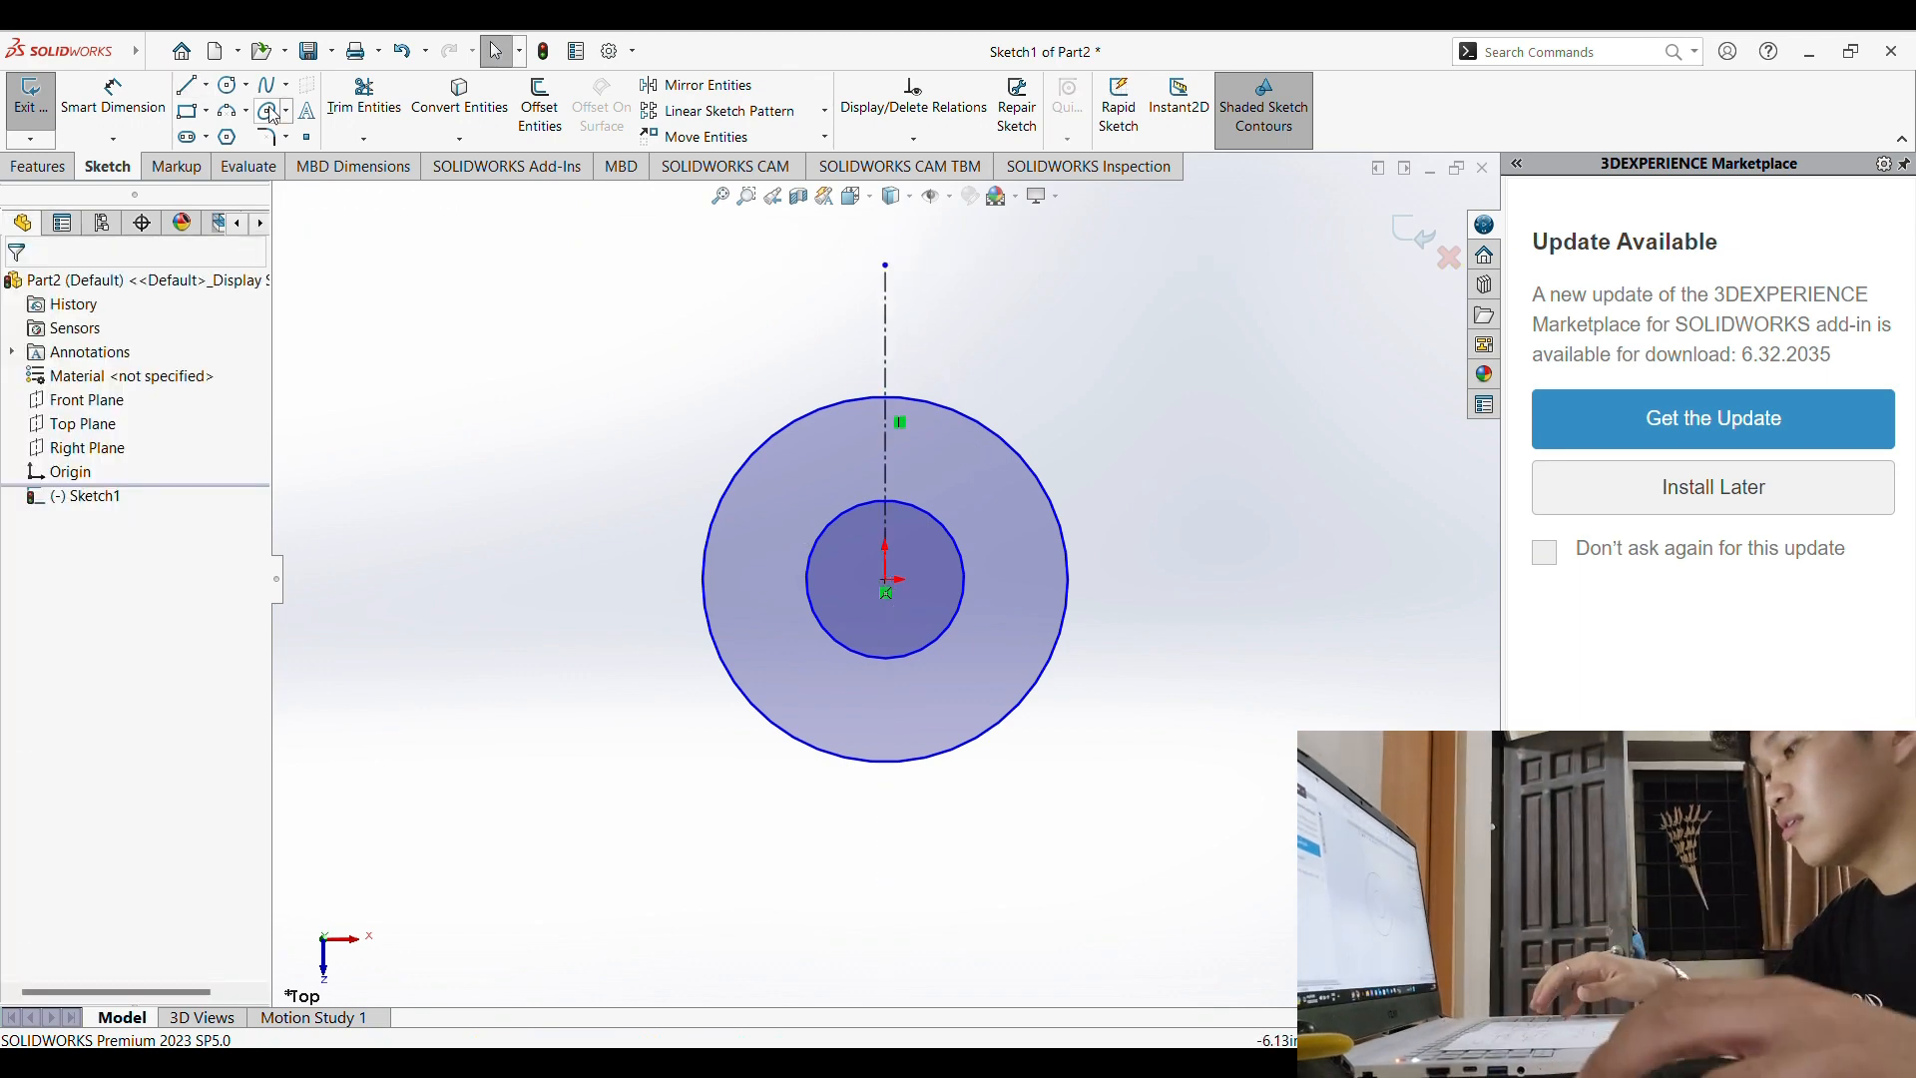
{"action": "left_click", "coordinate": [171, 116]}
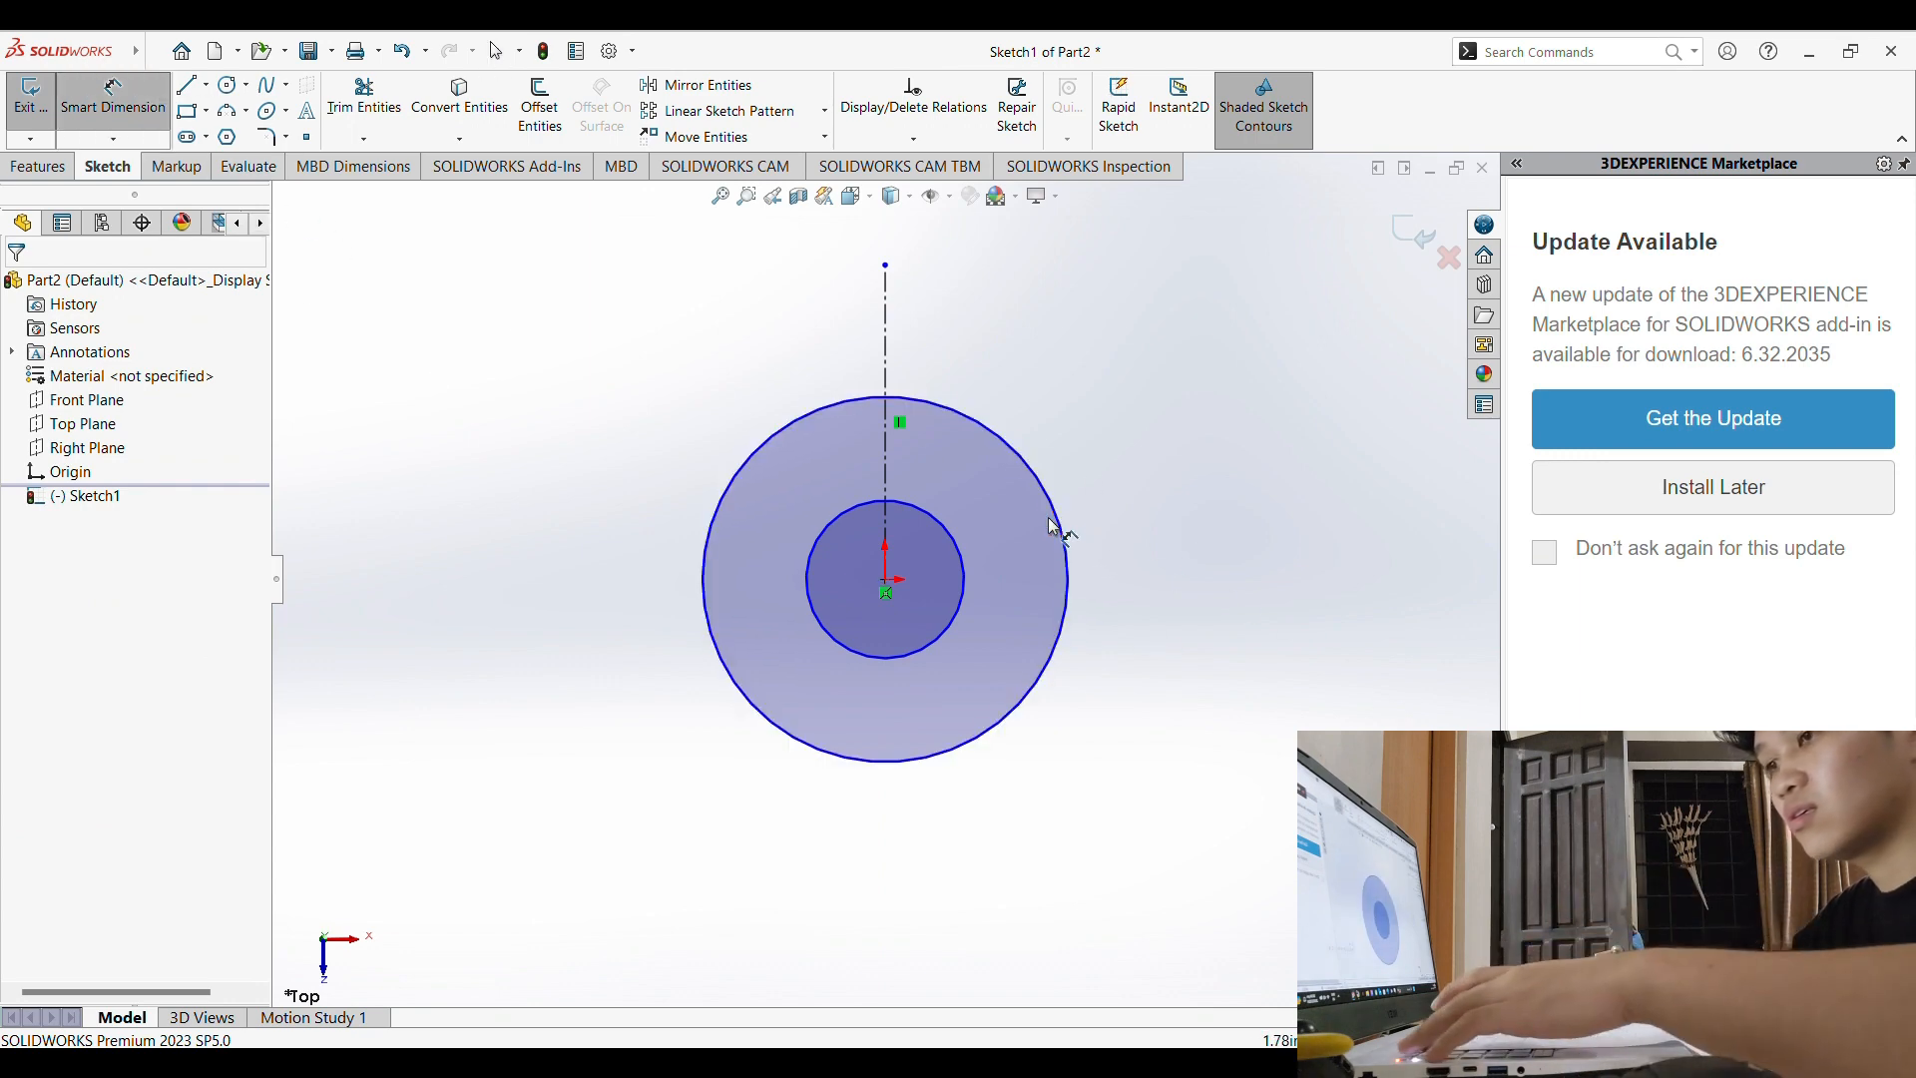
{"action": "key", "text": "Escape"}
{"action": "key", "text": "ctrl+b"}
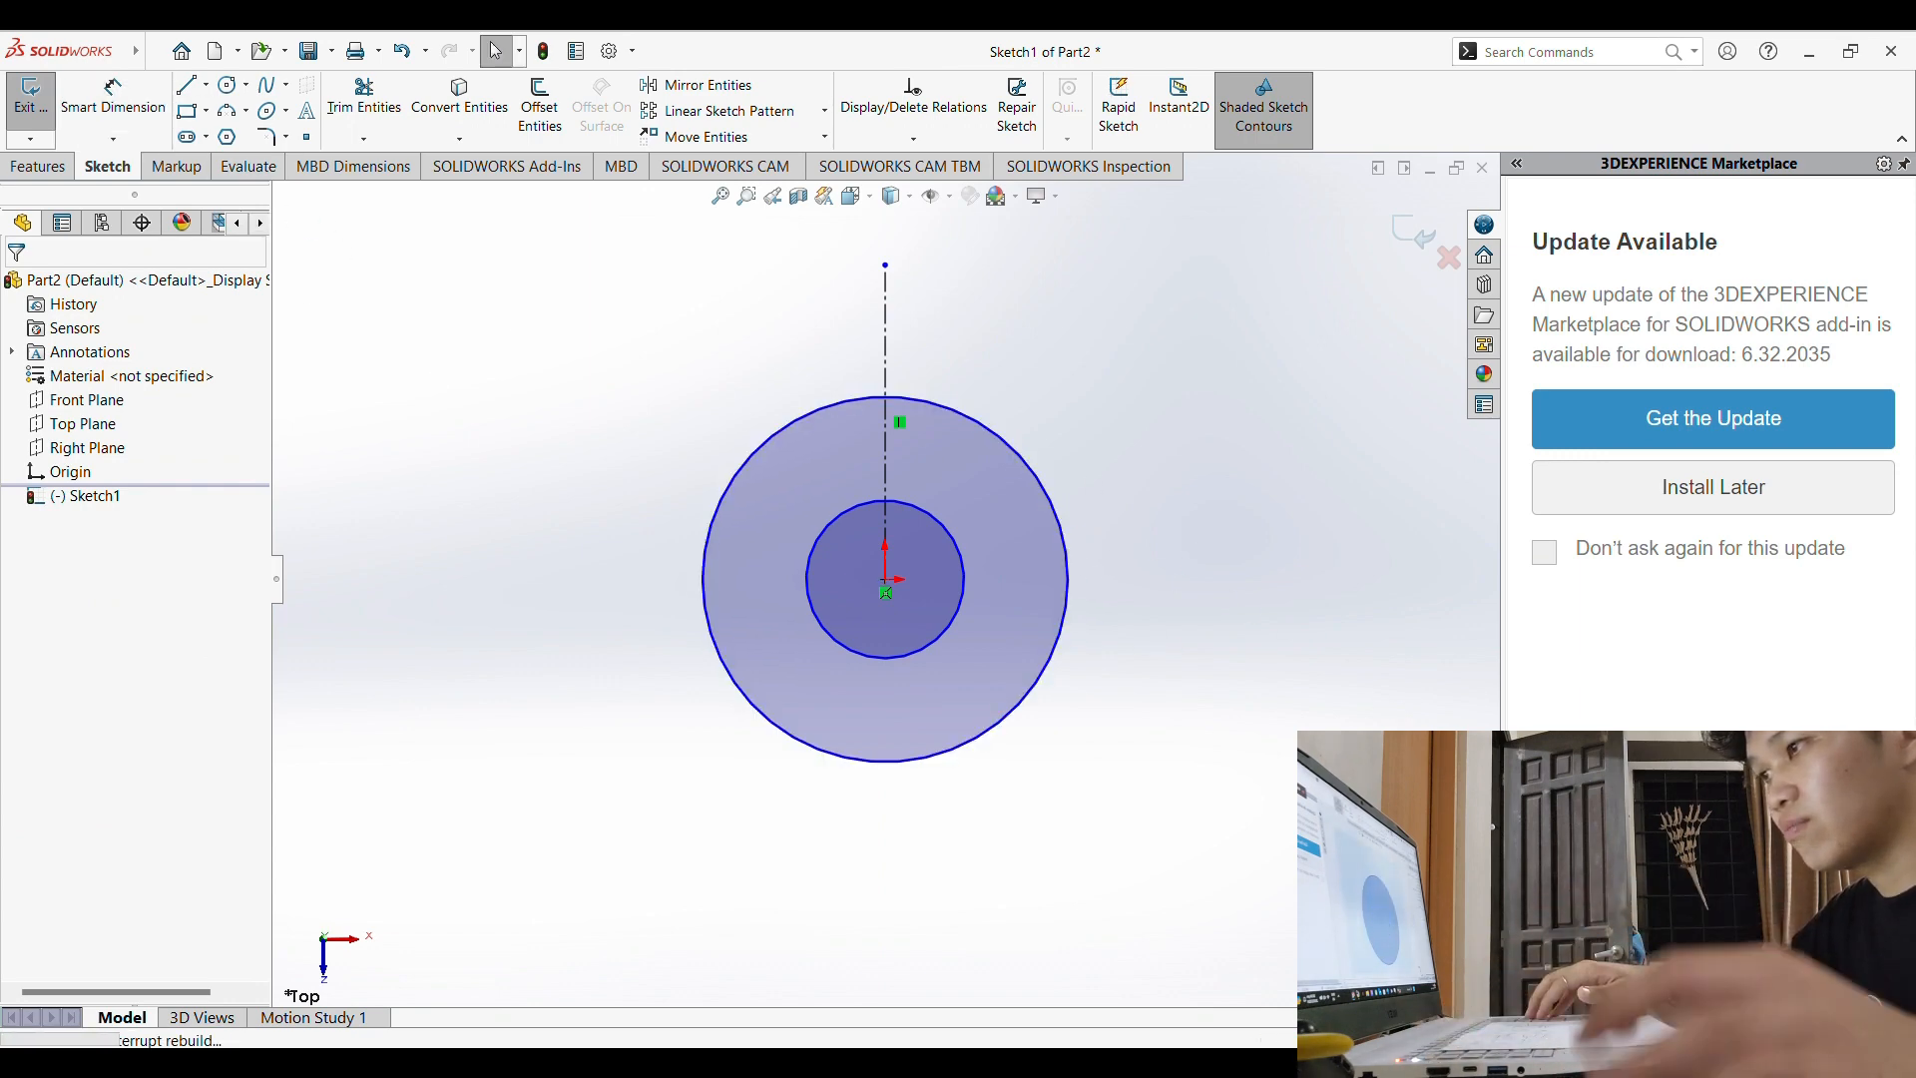
Step: Remove the centerline and both concentric circles so that the sketch is empty
{"action": "mouse_move", "coordinate": [565, 270]}
{"action": "left_mouse_down"}
{"action": "mouse_move", "coordinate": [735, 345]}
{"action": "mouse_move", "coordinate": [1383, 893]}
{"action": "left_mouse_up"}
{"action": "key", "text": "ctrl+z"}
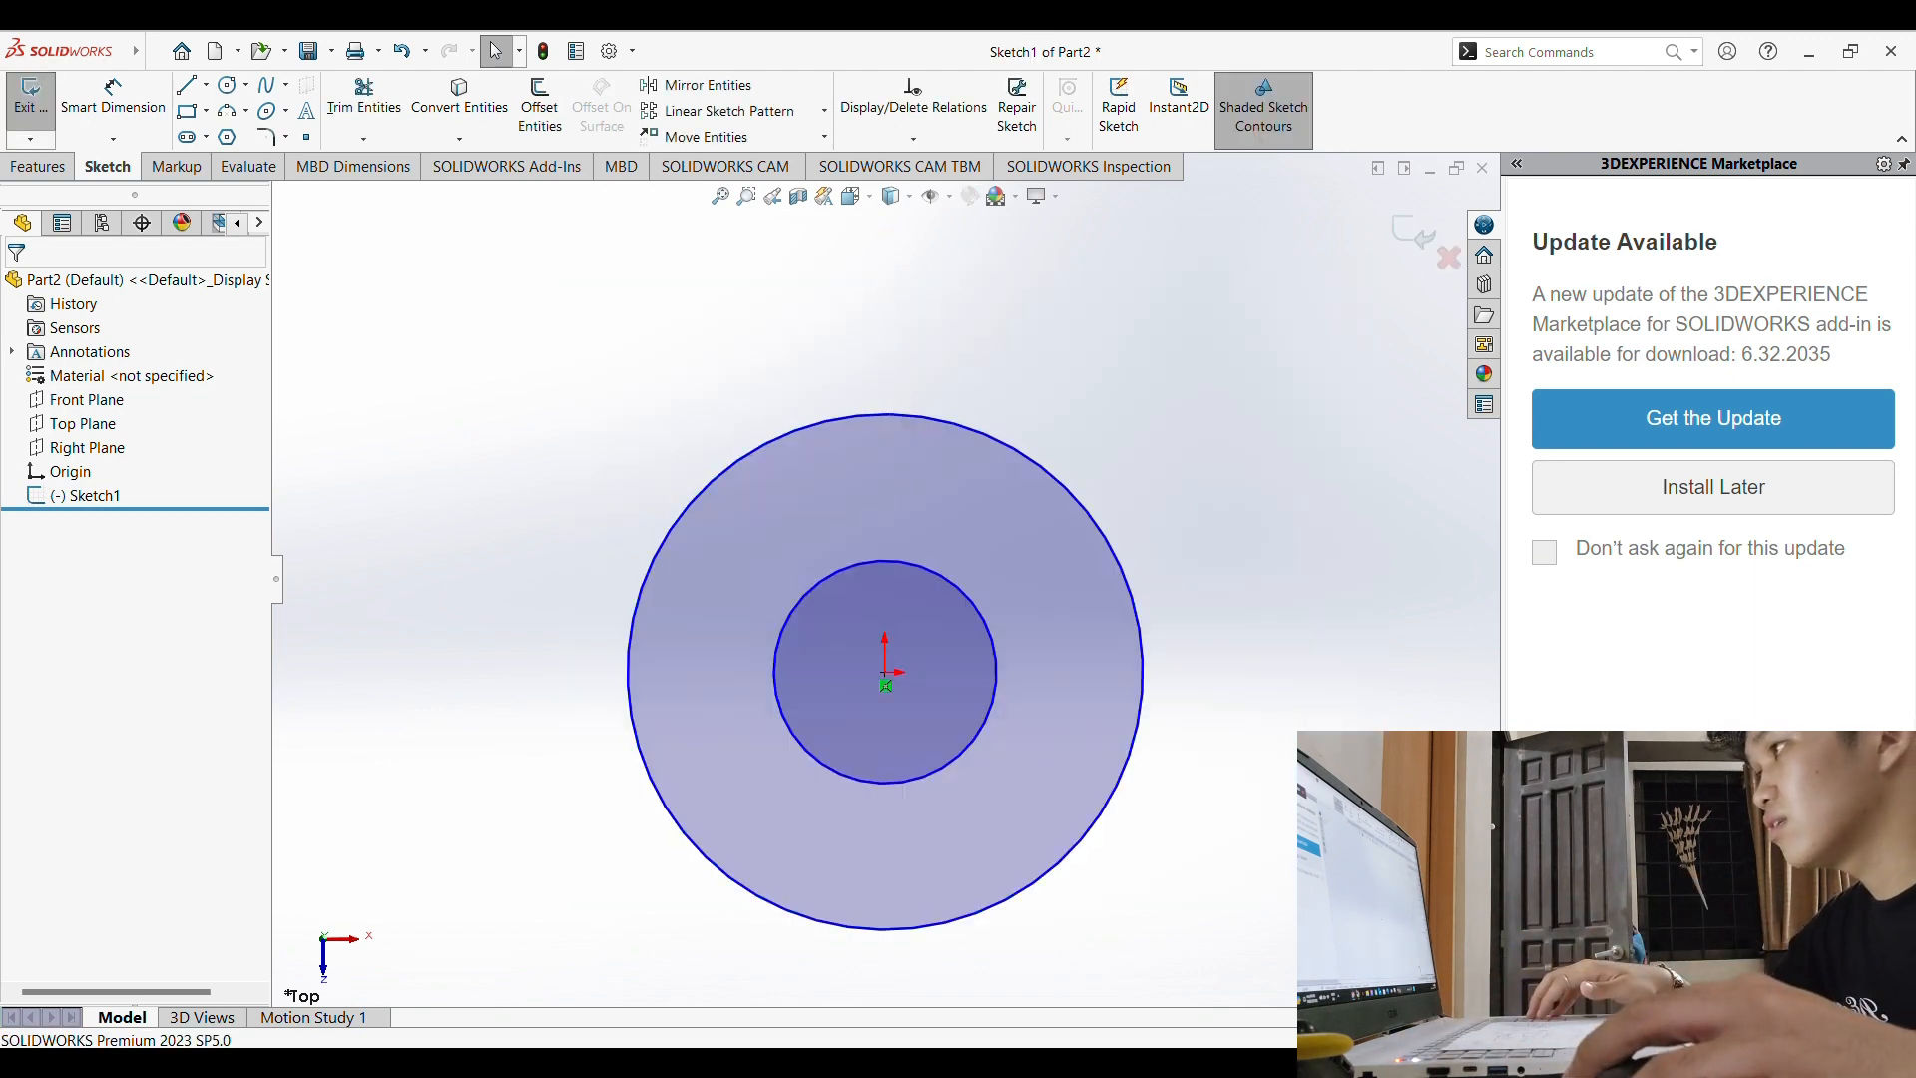
{"action": "left_click_drag", "start_coordinate": [532, 334], "coordinate": [1285, 941]}
{"action": "key", "text": "Delete"}
{"action": "left_click_drag", "start_coordinate": [442, 245], "coordinate": [1363, 989]}
{"action": "key", "text": "Delete"}
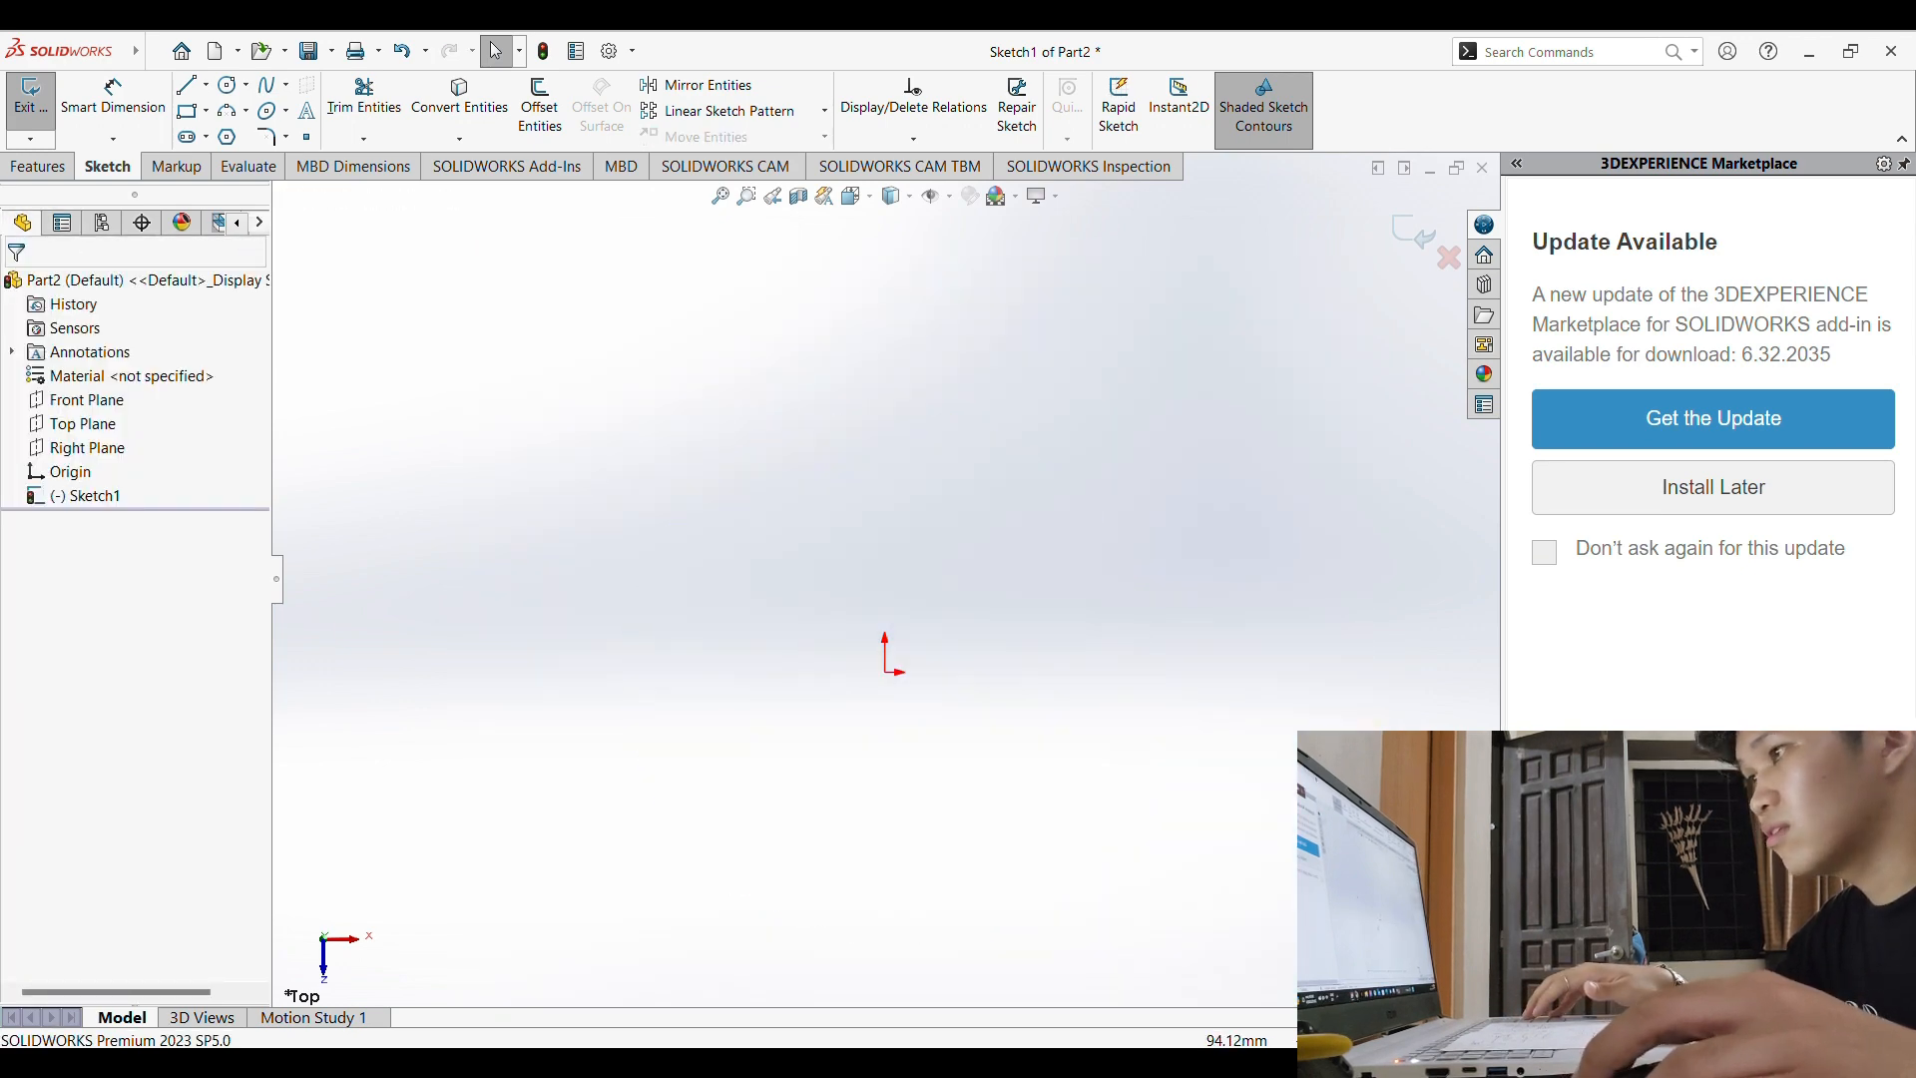
Step: Sketch two concentric circles centred on the origin, with radii of about 20.3 mm and 8.9 mm
{"action": "left_click", "coordinate": [230, 86]}
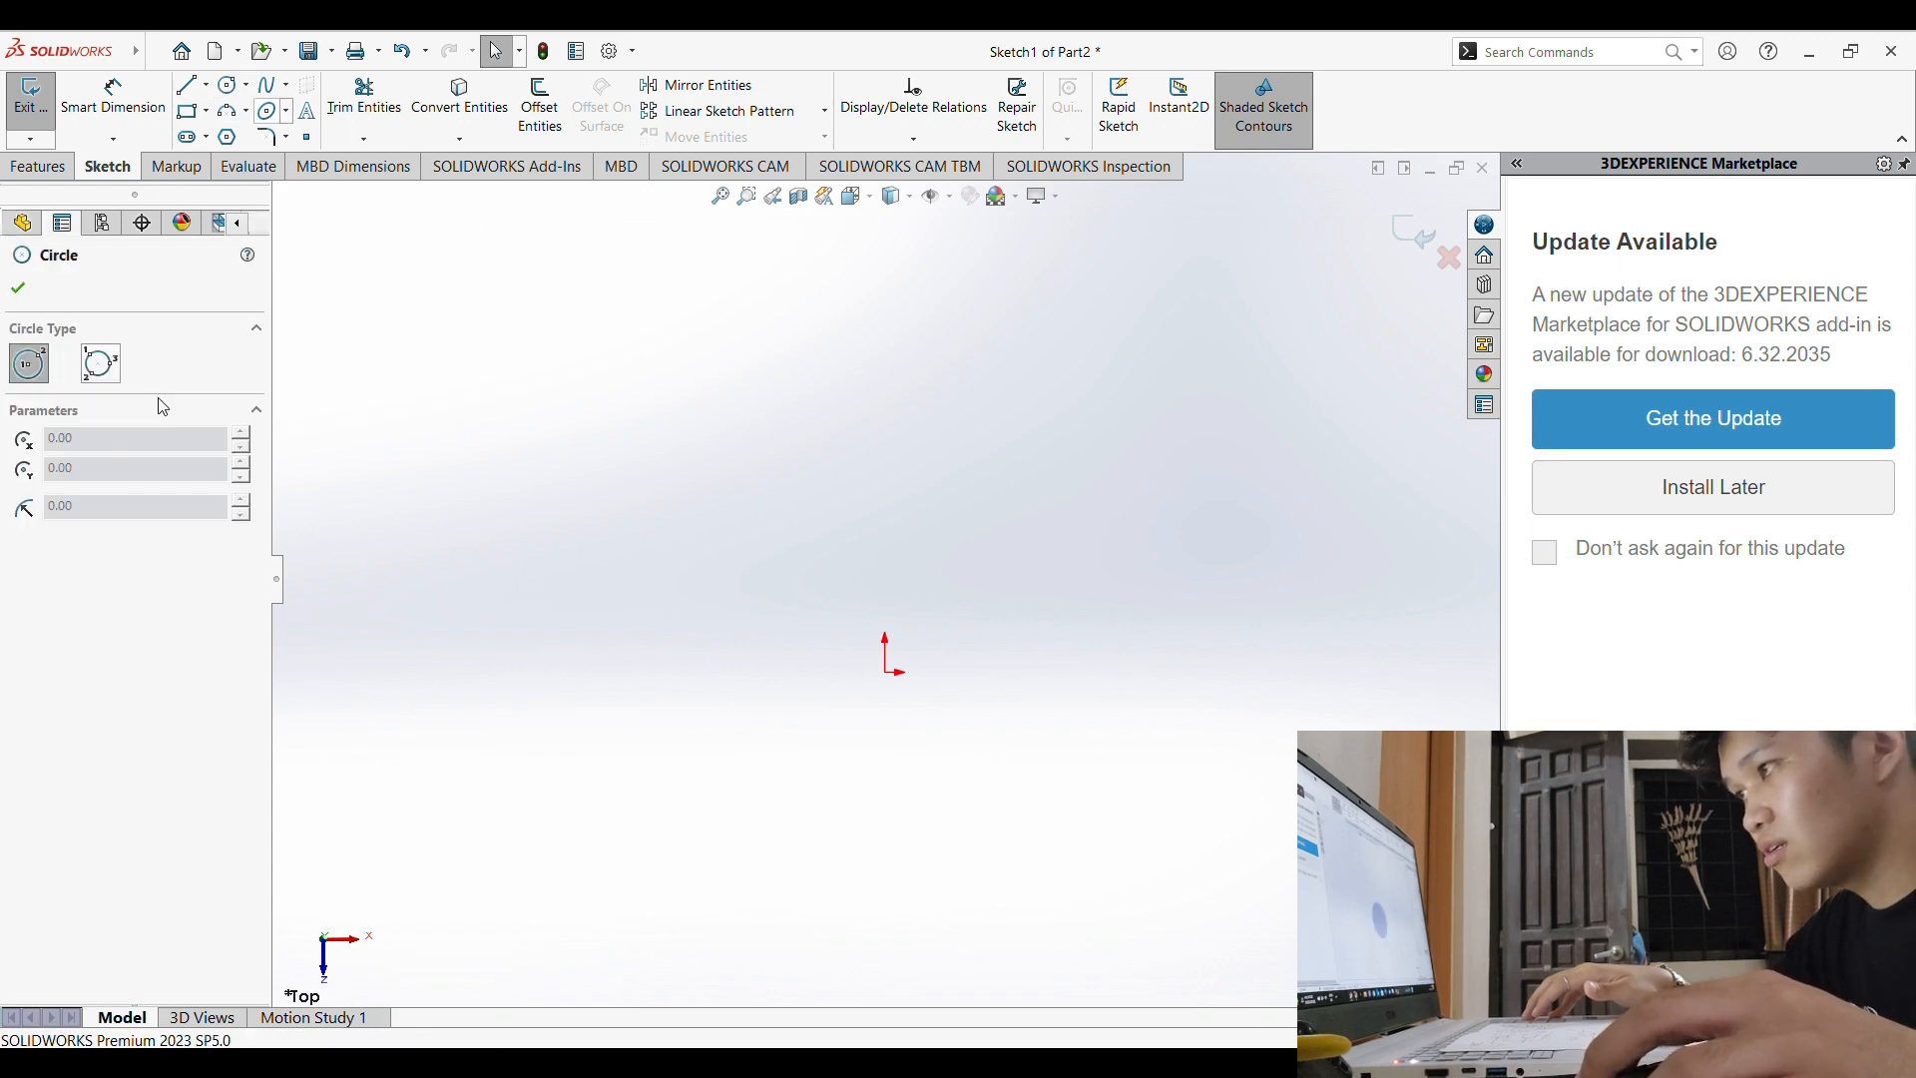
{"action": "left_click", "coordinate": [19, 288]}
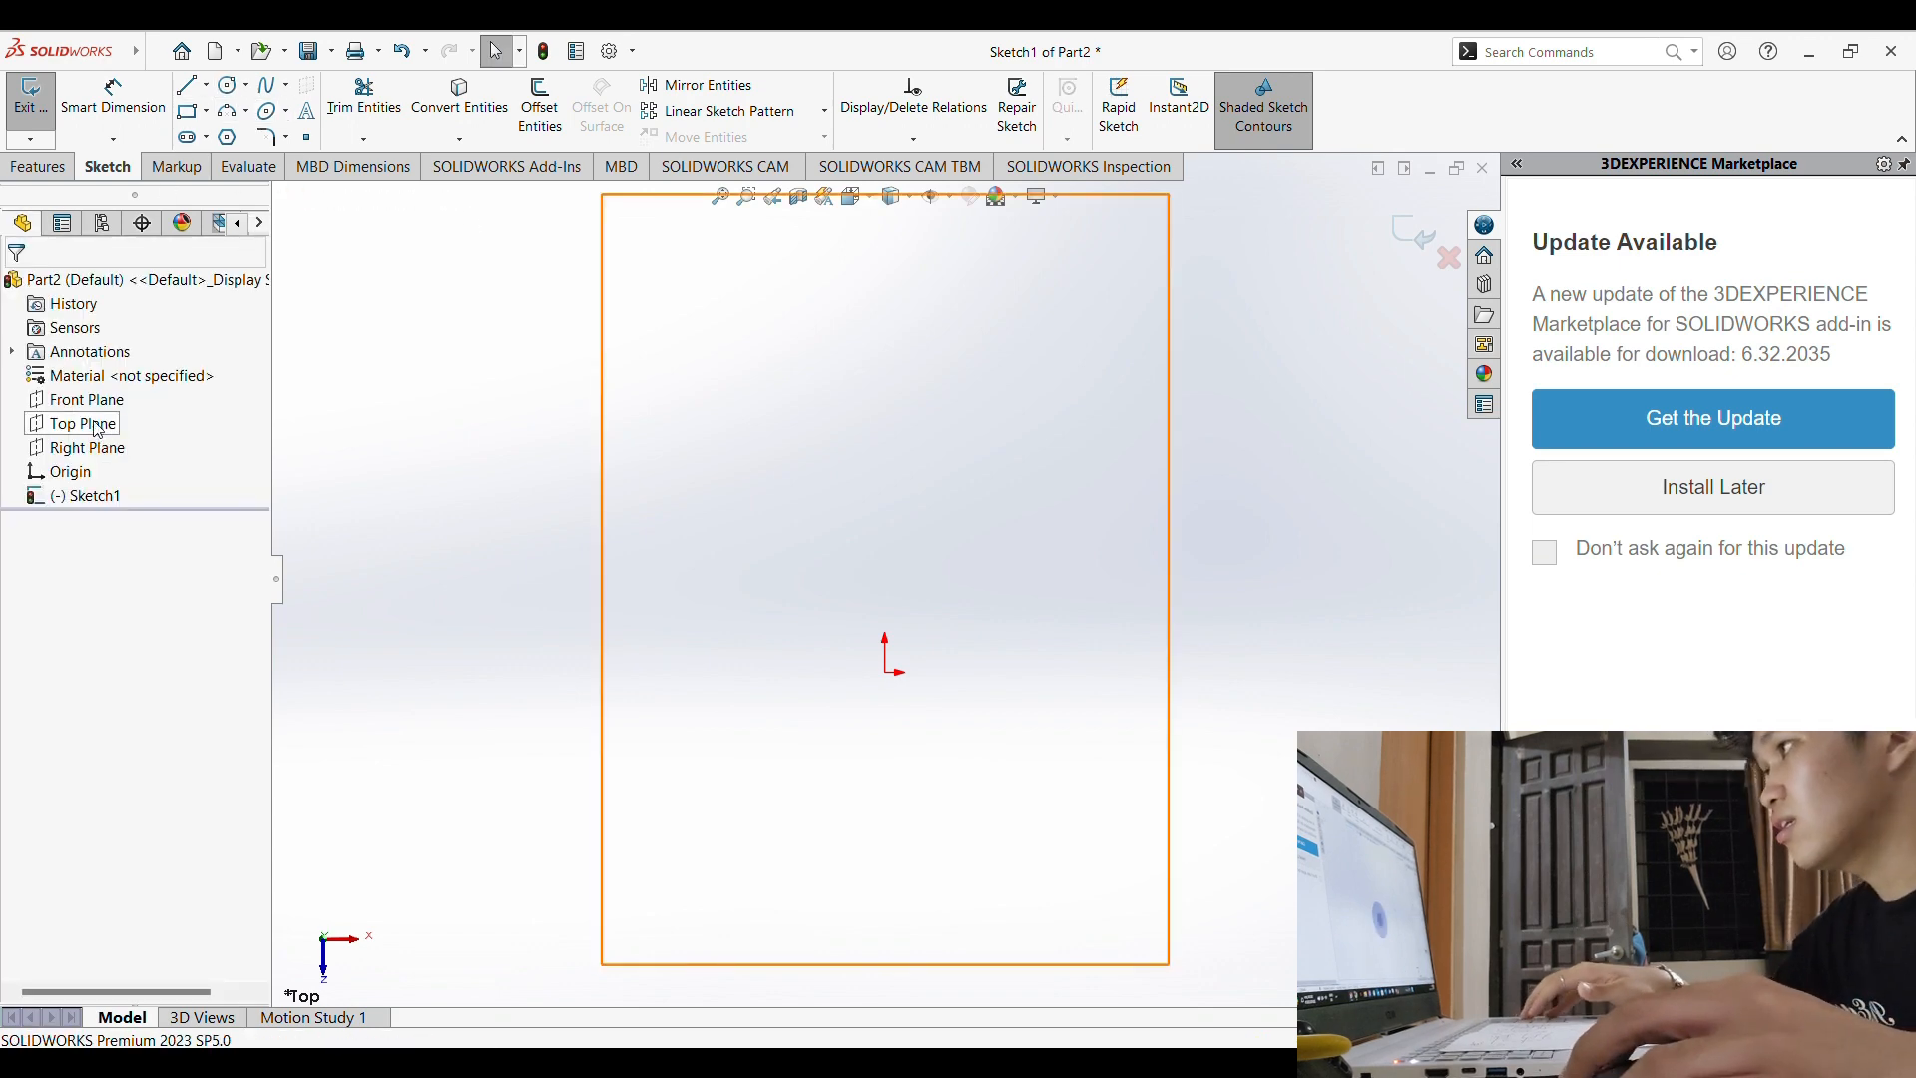
{"action": "left_click", "coordinate": [80, 423]}
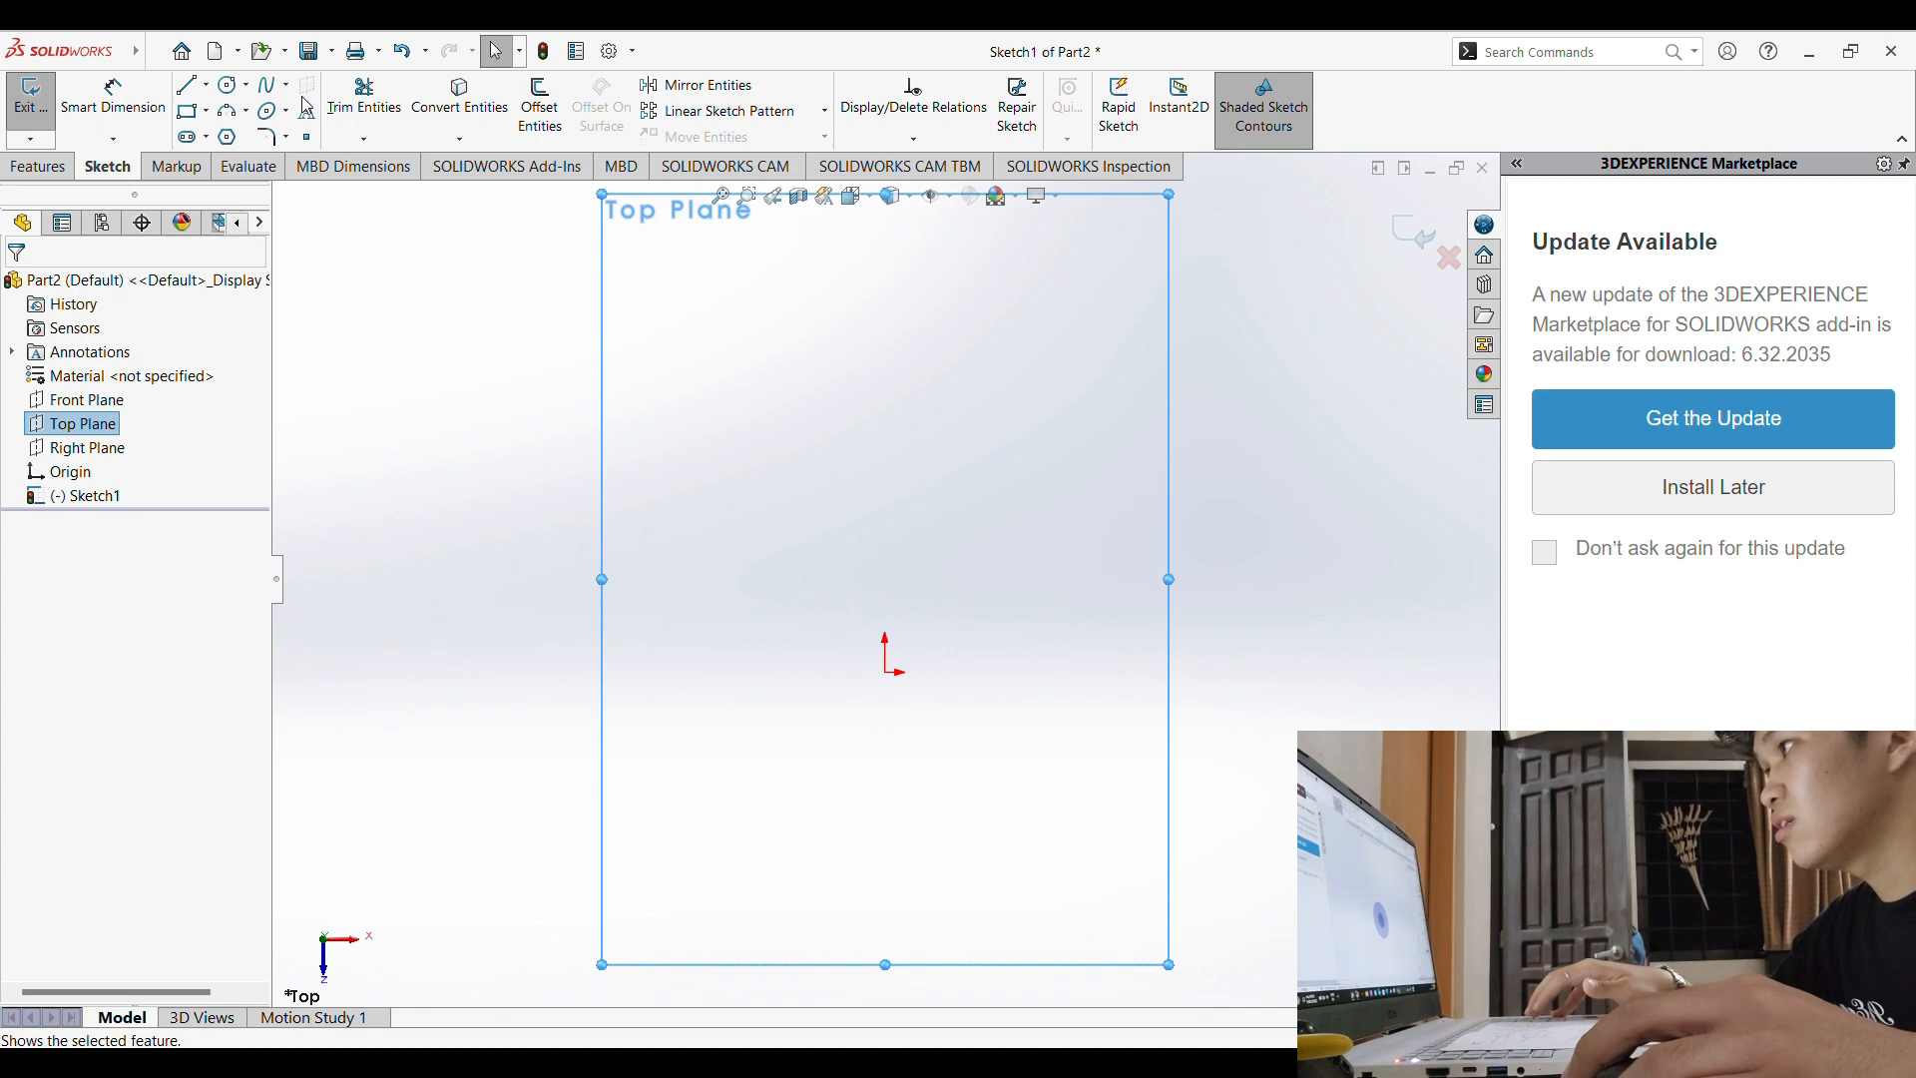
{"action": "left_click", "coordinate": [230, 86]}
{"action": "left_click", "coordinate": [885, 680]}
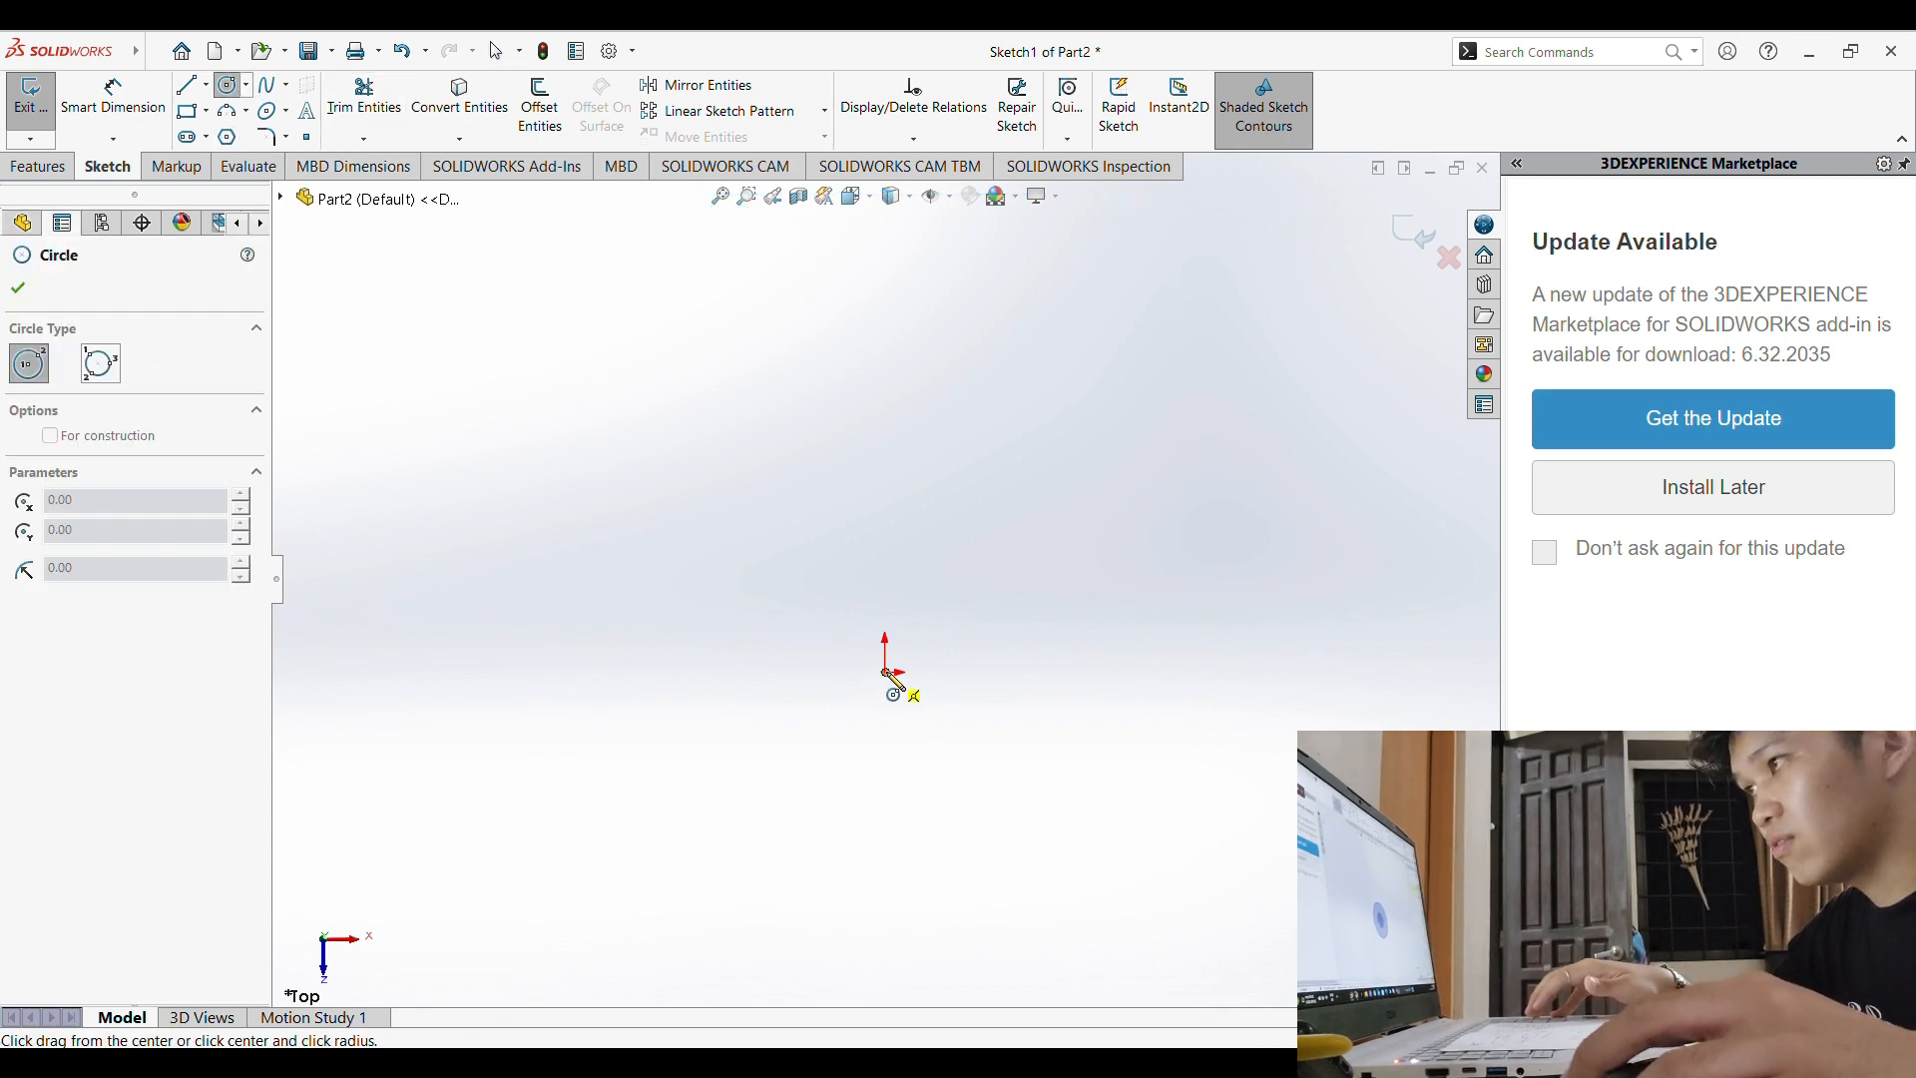
{"action": "left_click", "coordinate": [982, 731]}
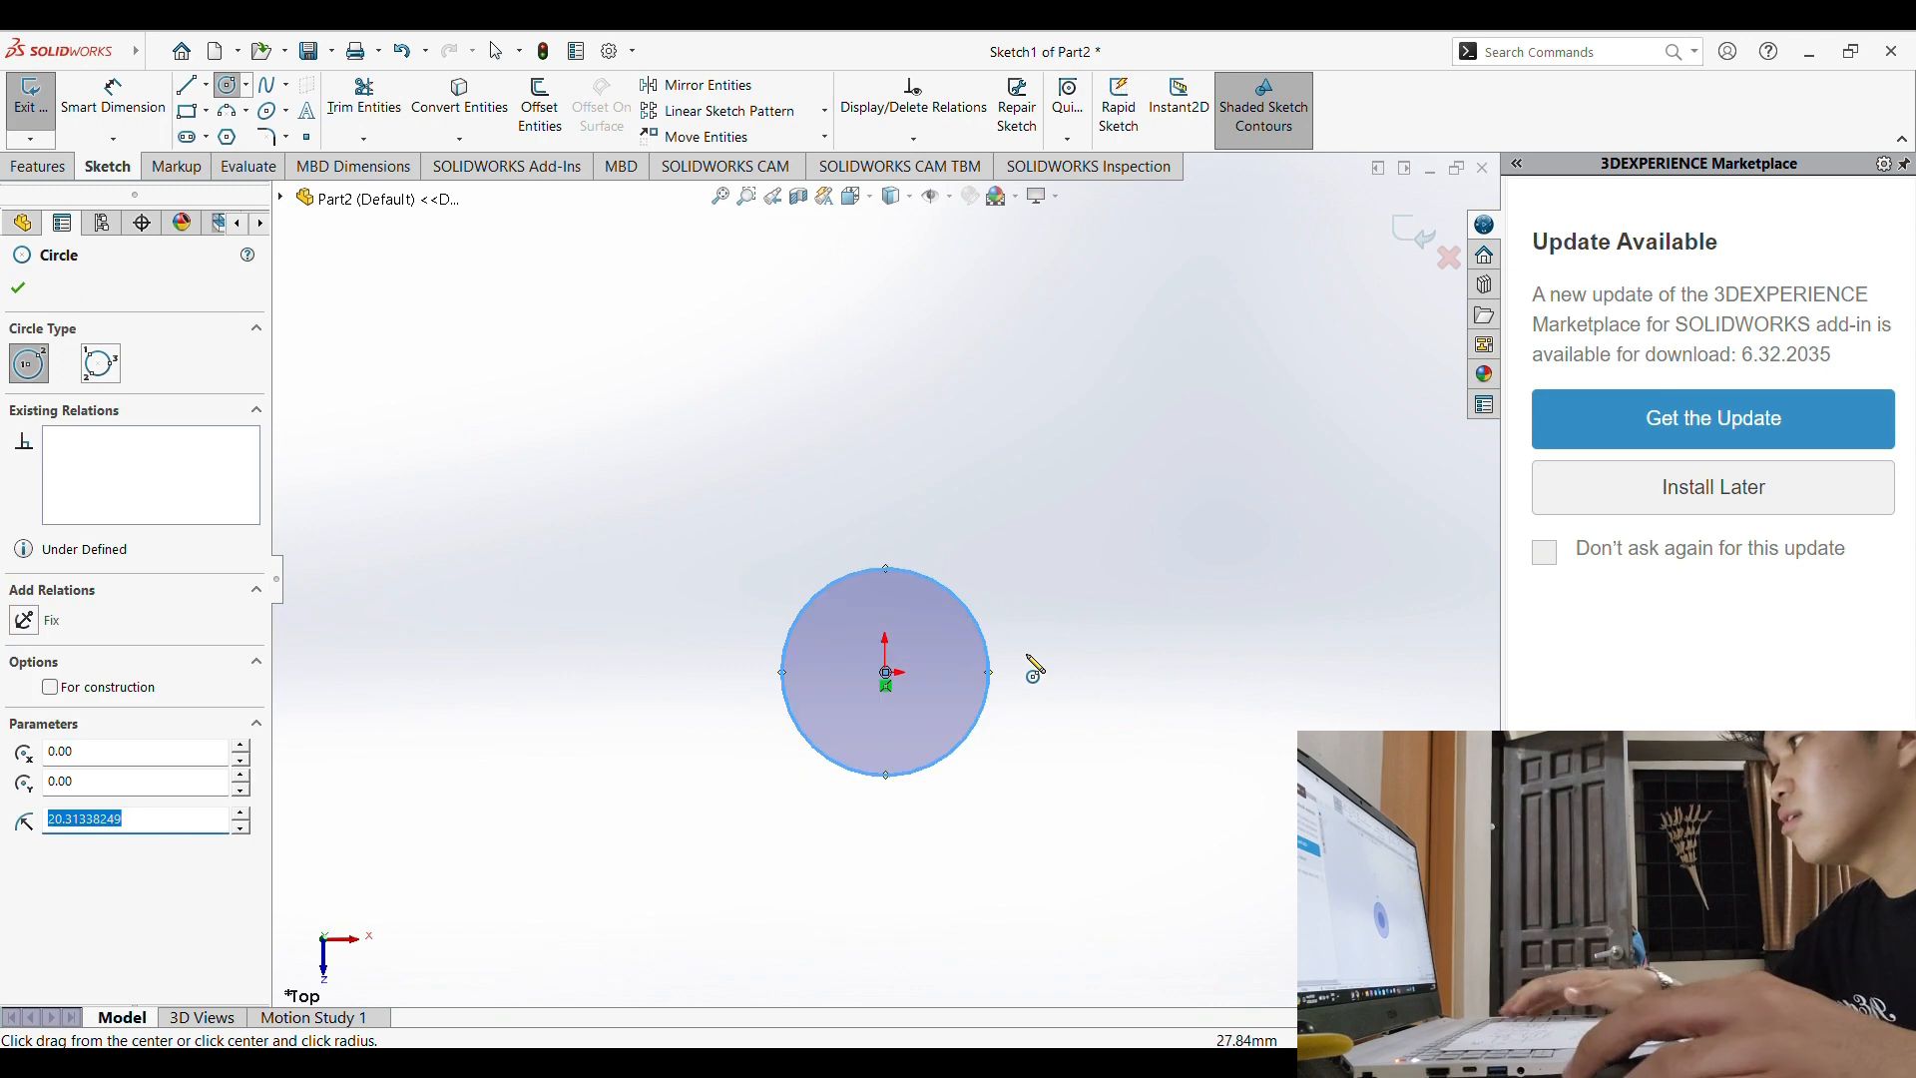
{"action": "left_click", "coordinate": [886, 674]}
{"action": "left_click", "coordinate": [926, 710]}
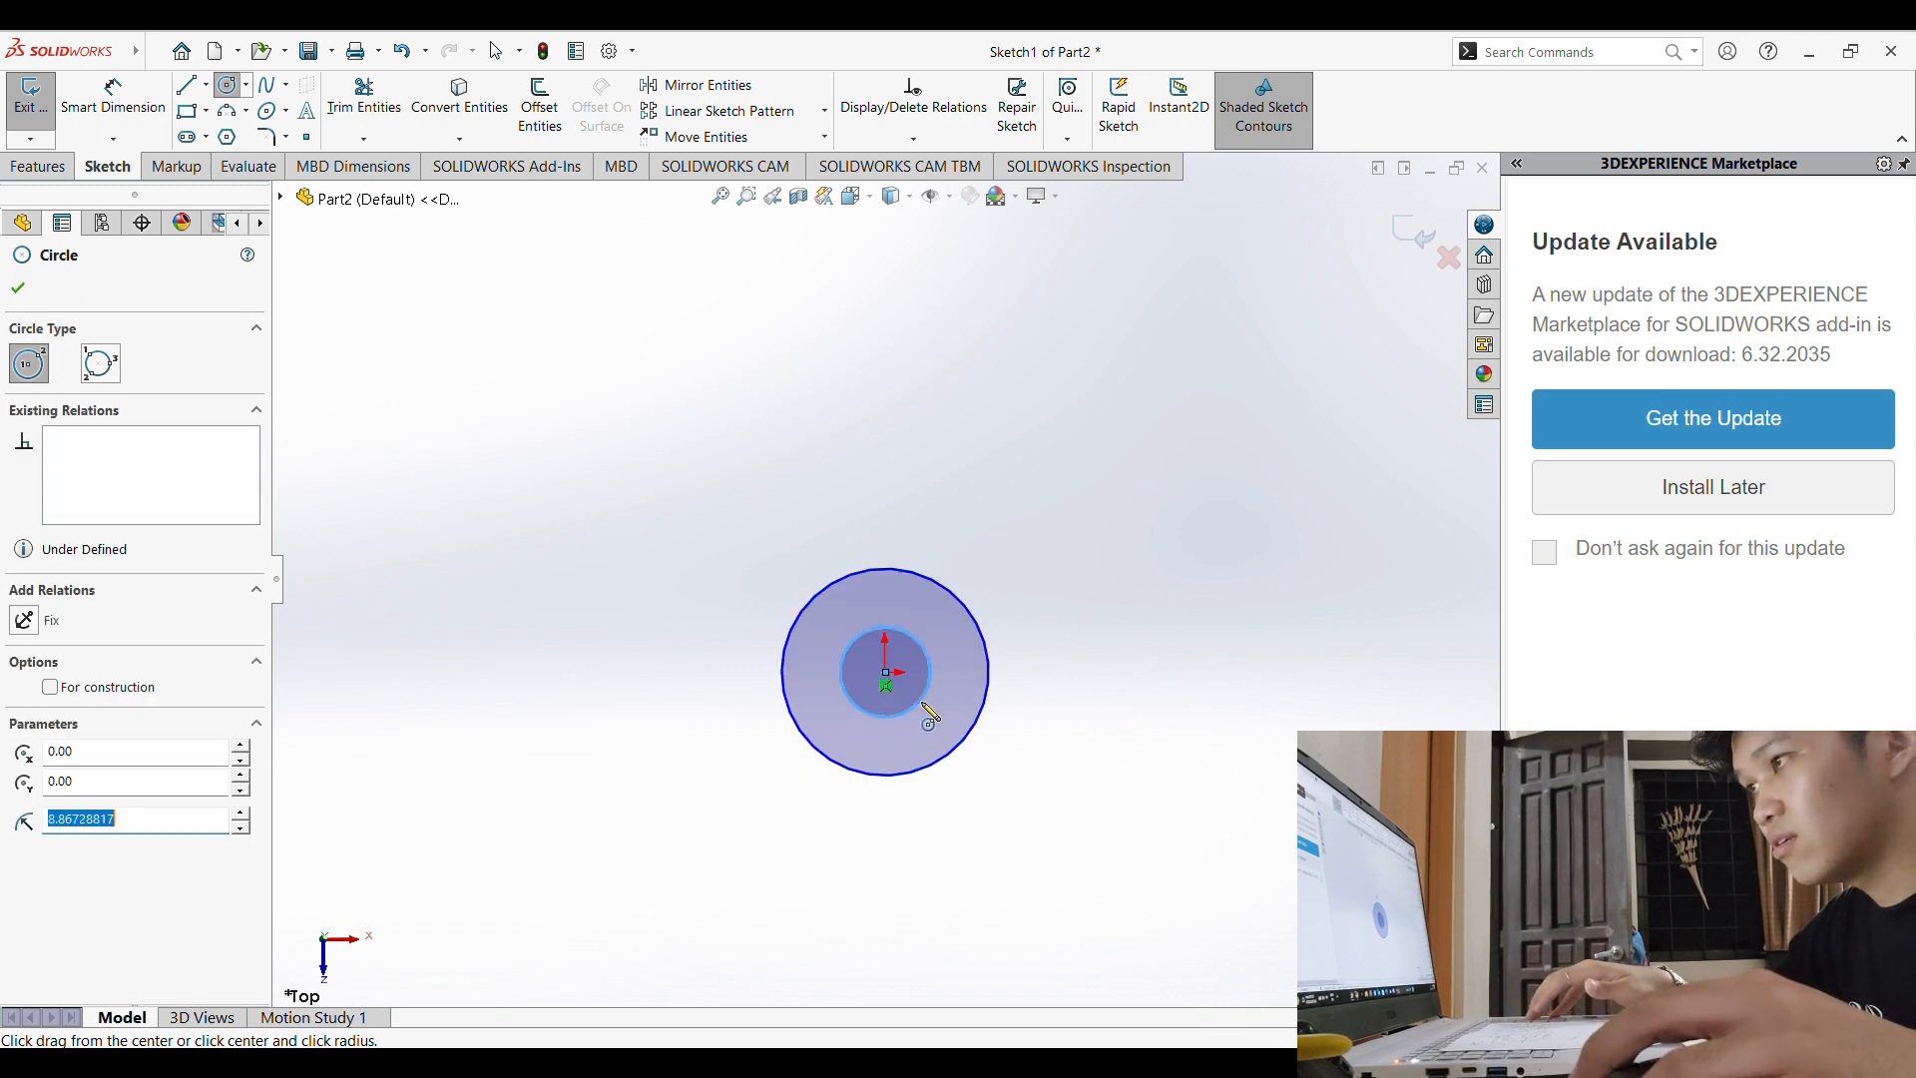
Step: Draw a vertical centerline from the origin upward, ending well above the outer circle
{"action": "left_click", "coordinate": [211, 88]}
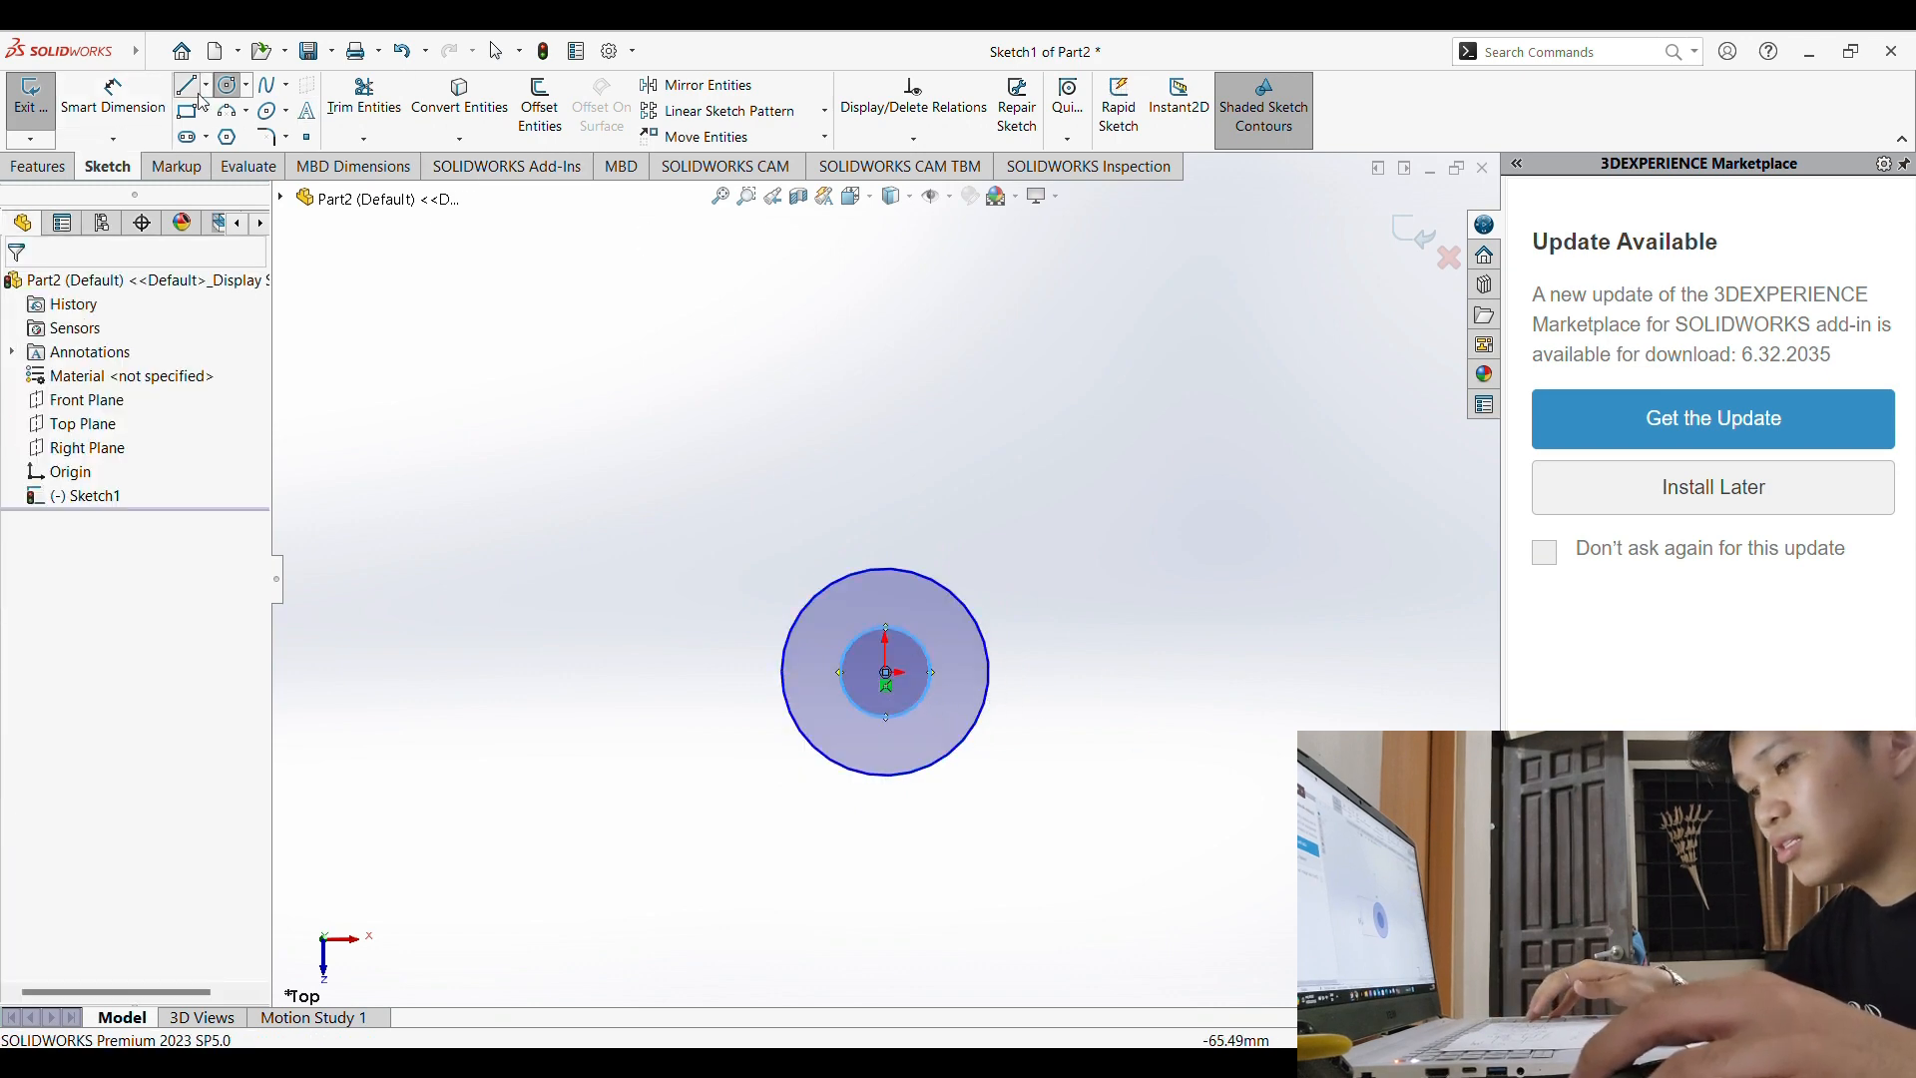
{"action": "left_click", "coordinate": [205, 84]}
{"action": "left_click", "coordinate": [231, 110]}
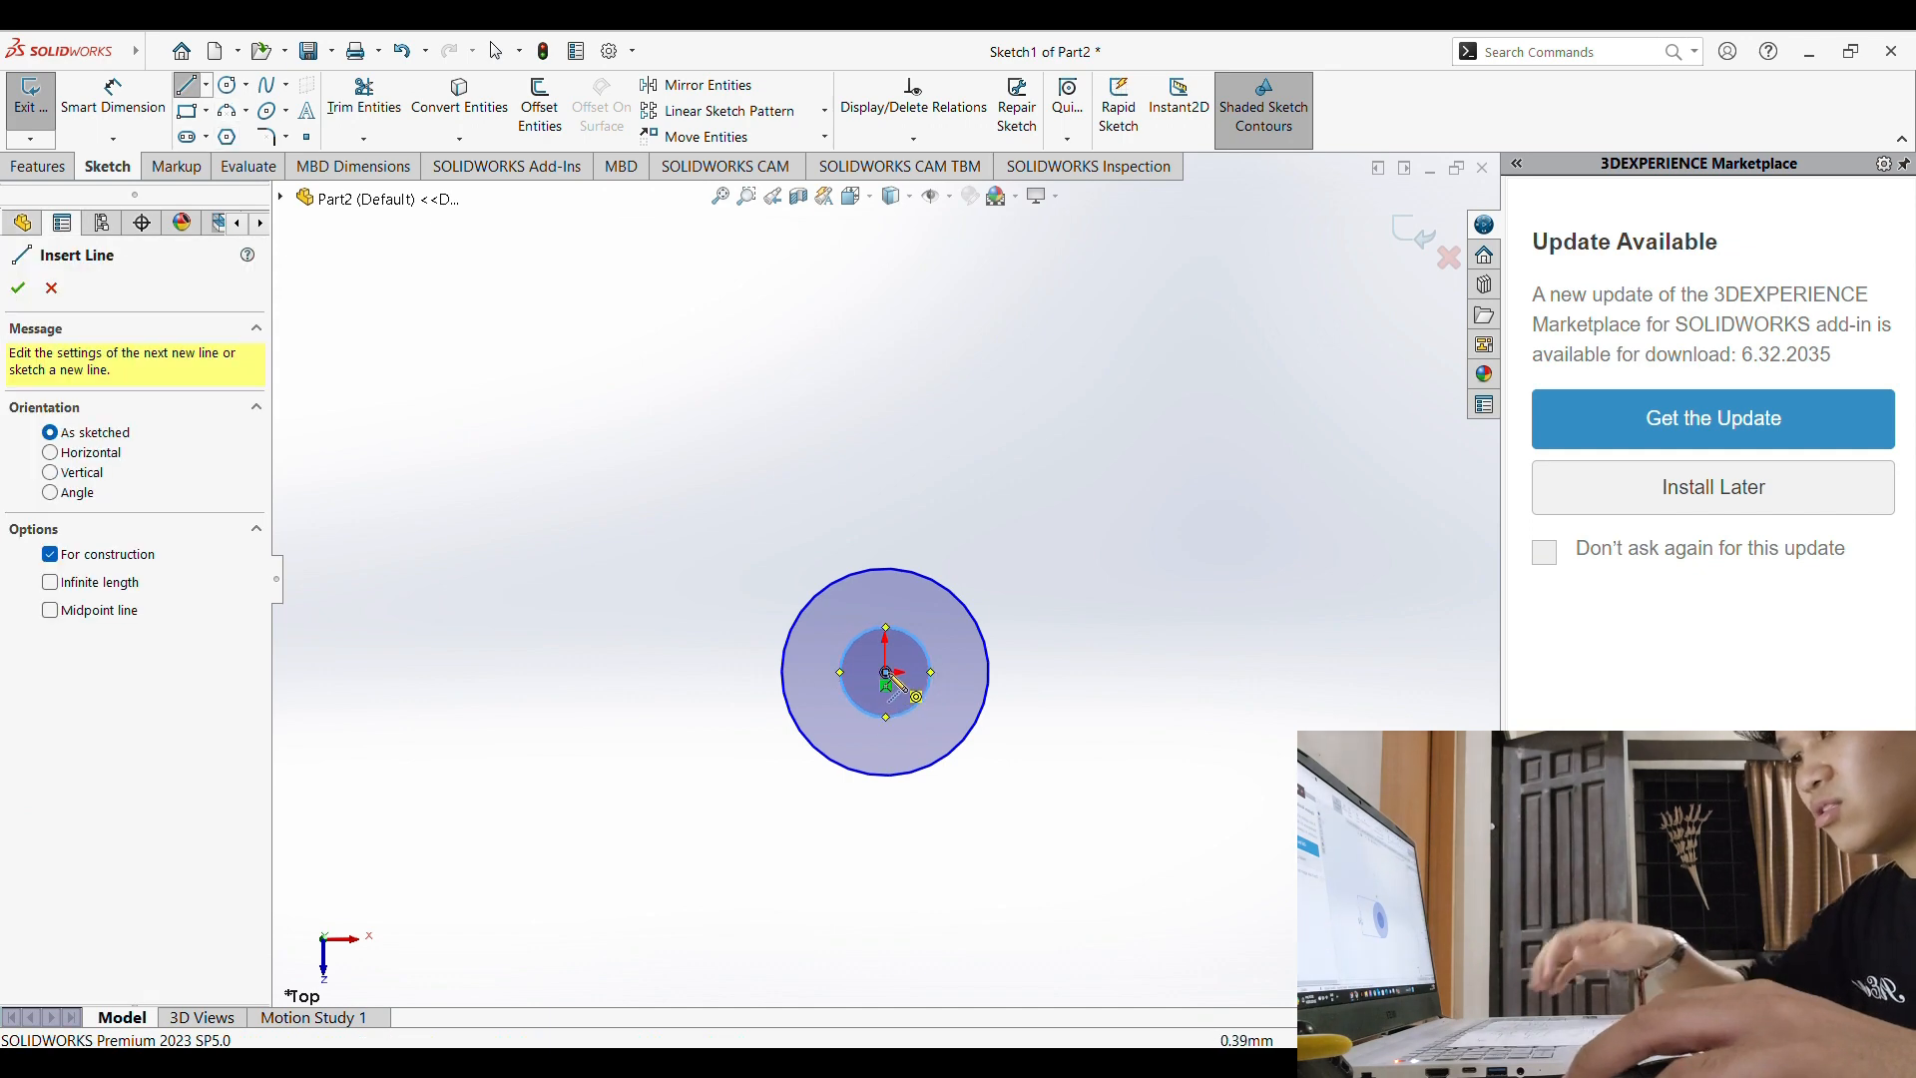
{"action": "left_click", "coordinate": [886, 673]}
{"action": "left_click", "coordinate": [886, 401]}
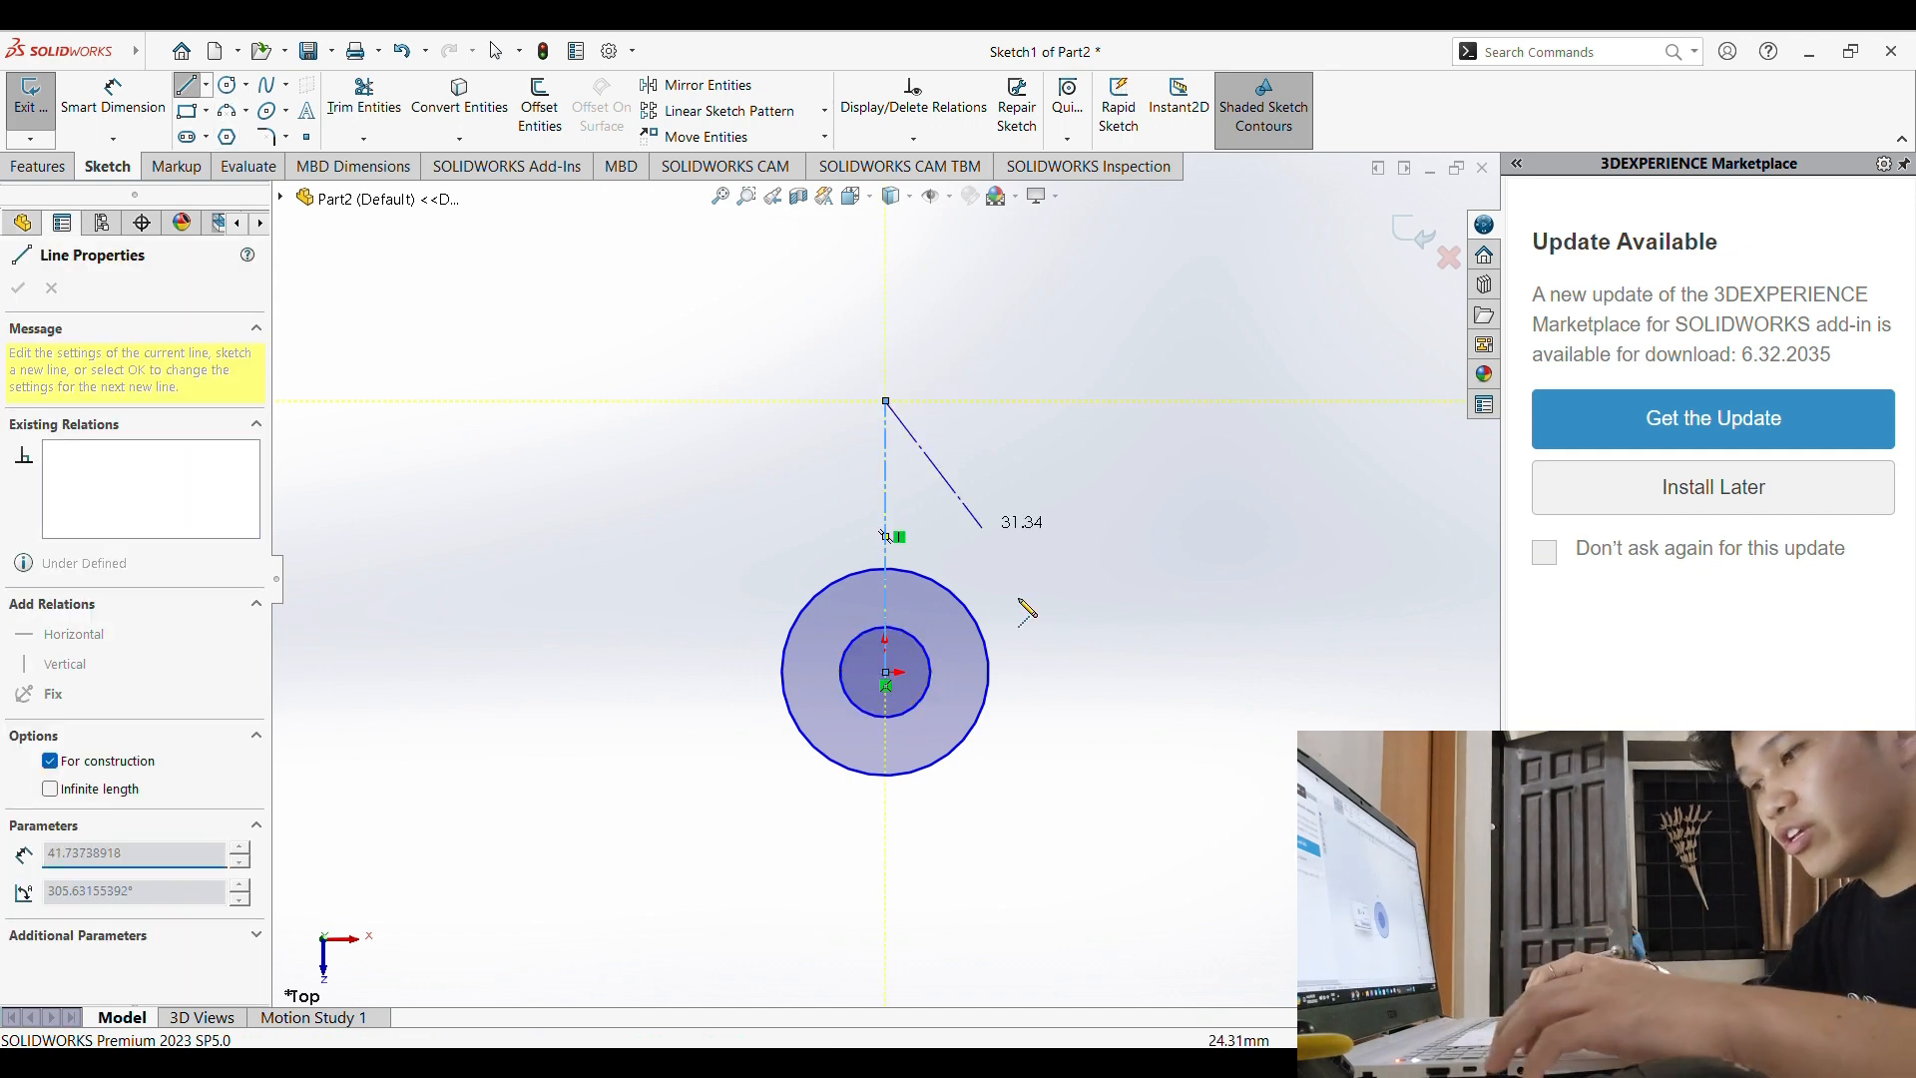
{"action": "key", "text": "Escape"}
Step: Dimension the outer circle with a diameter of 30 mm
{"action": "key", "text": "d"}
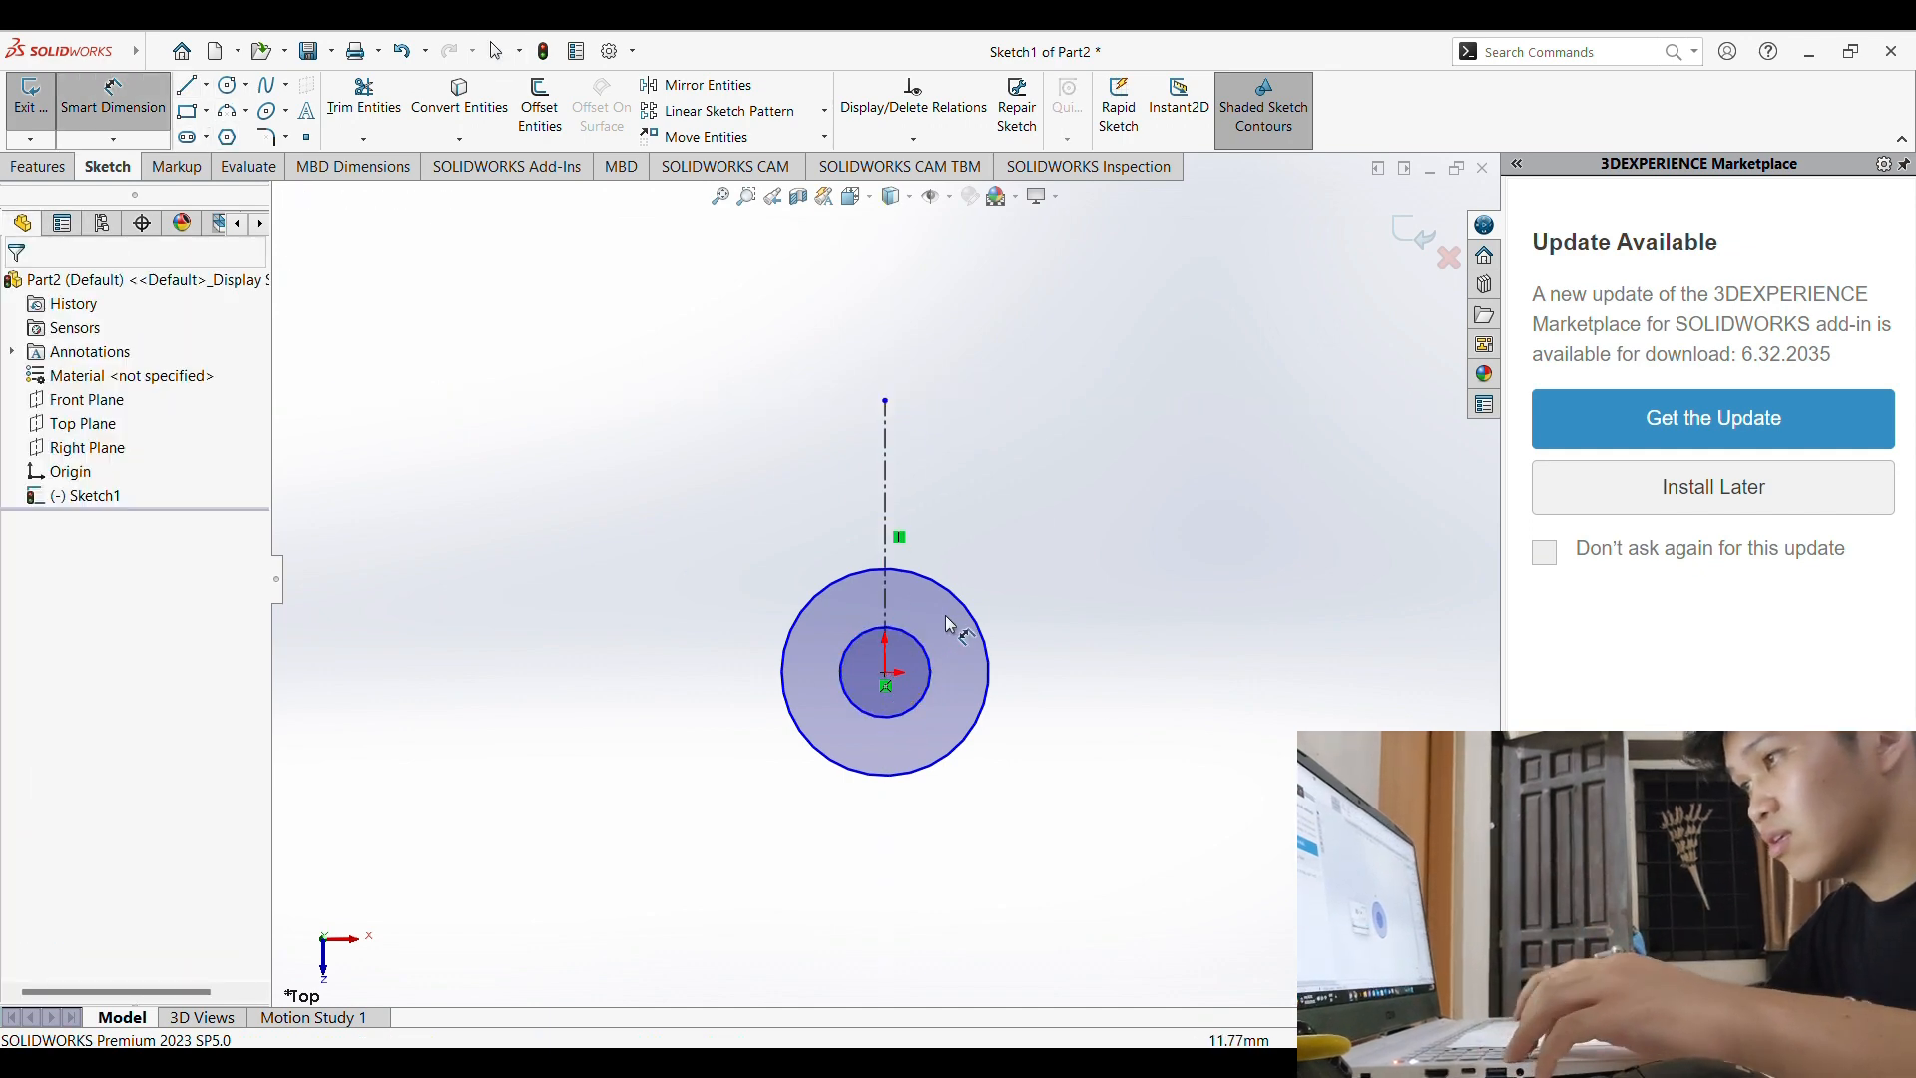
{"action": "left_click", "coordinate": [990, 646]}
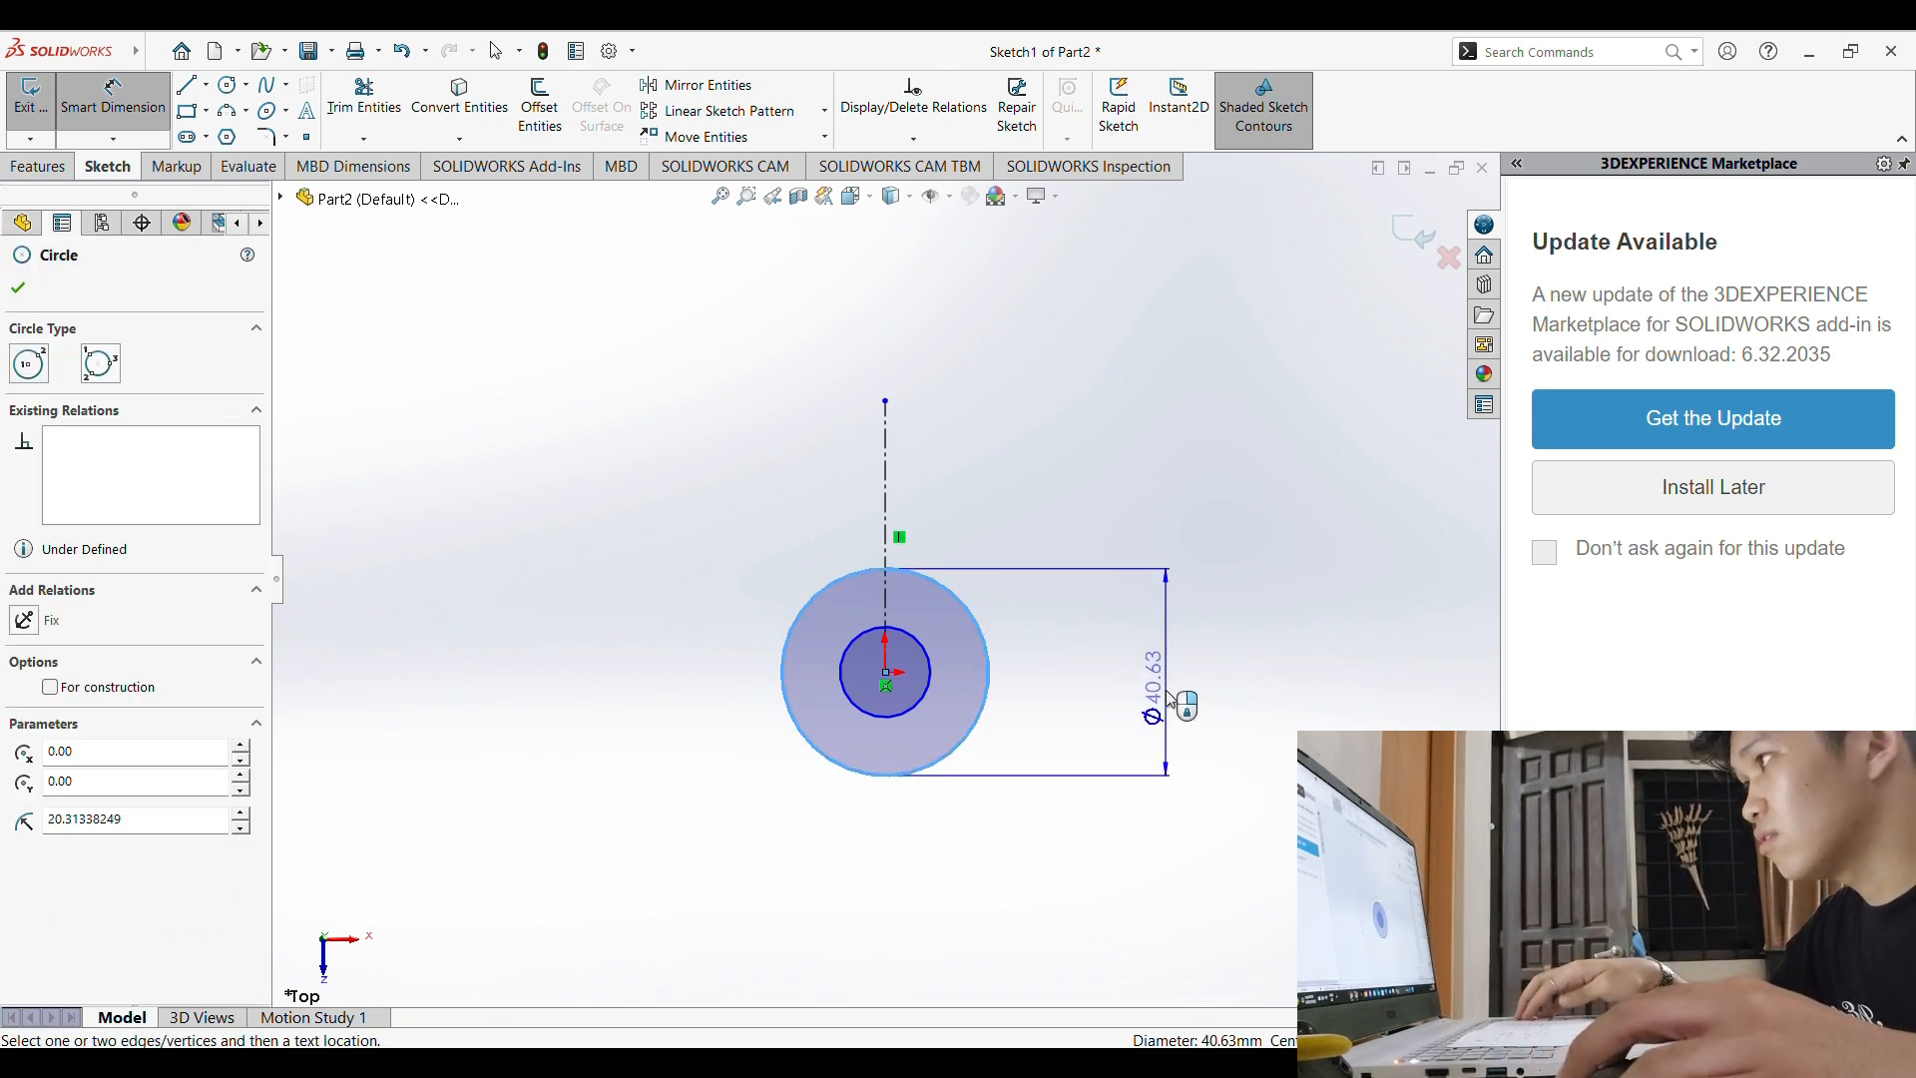
{"action": "left_click", "coordinate": [1171, 698]}
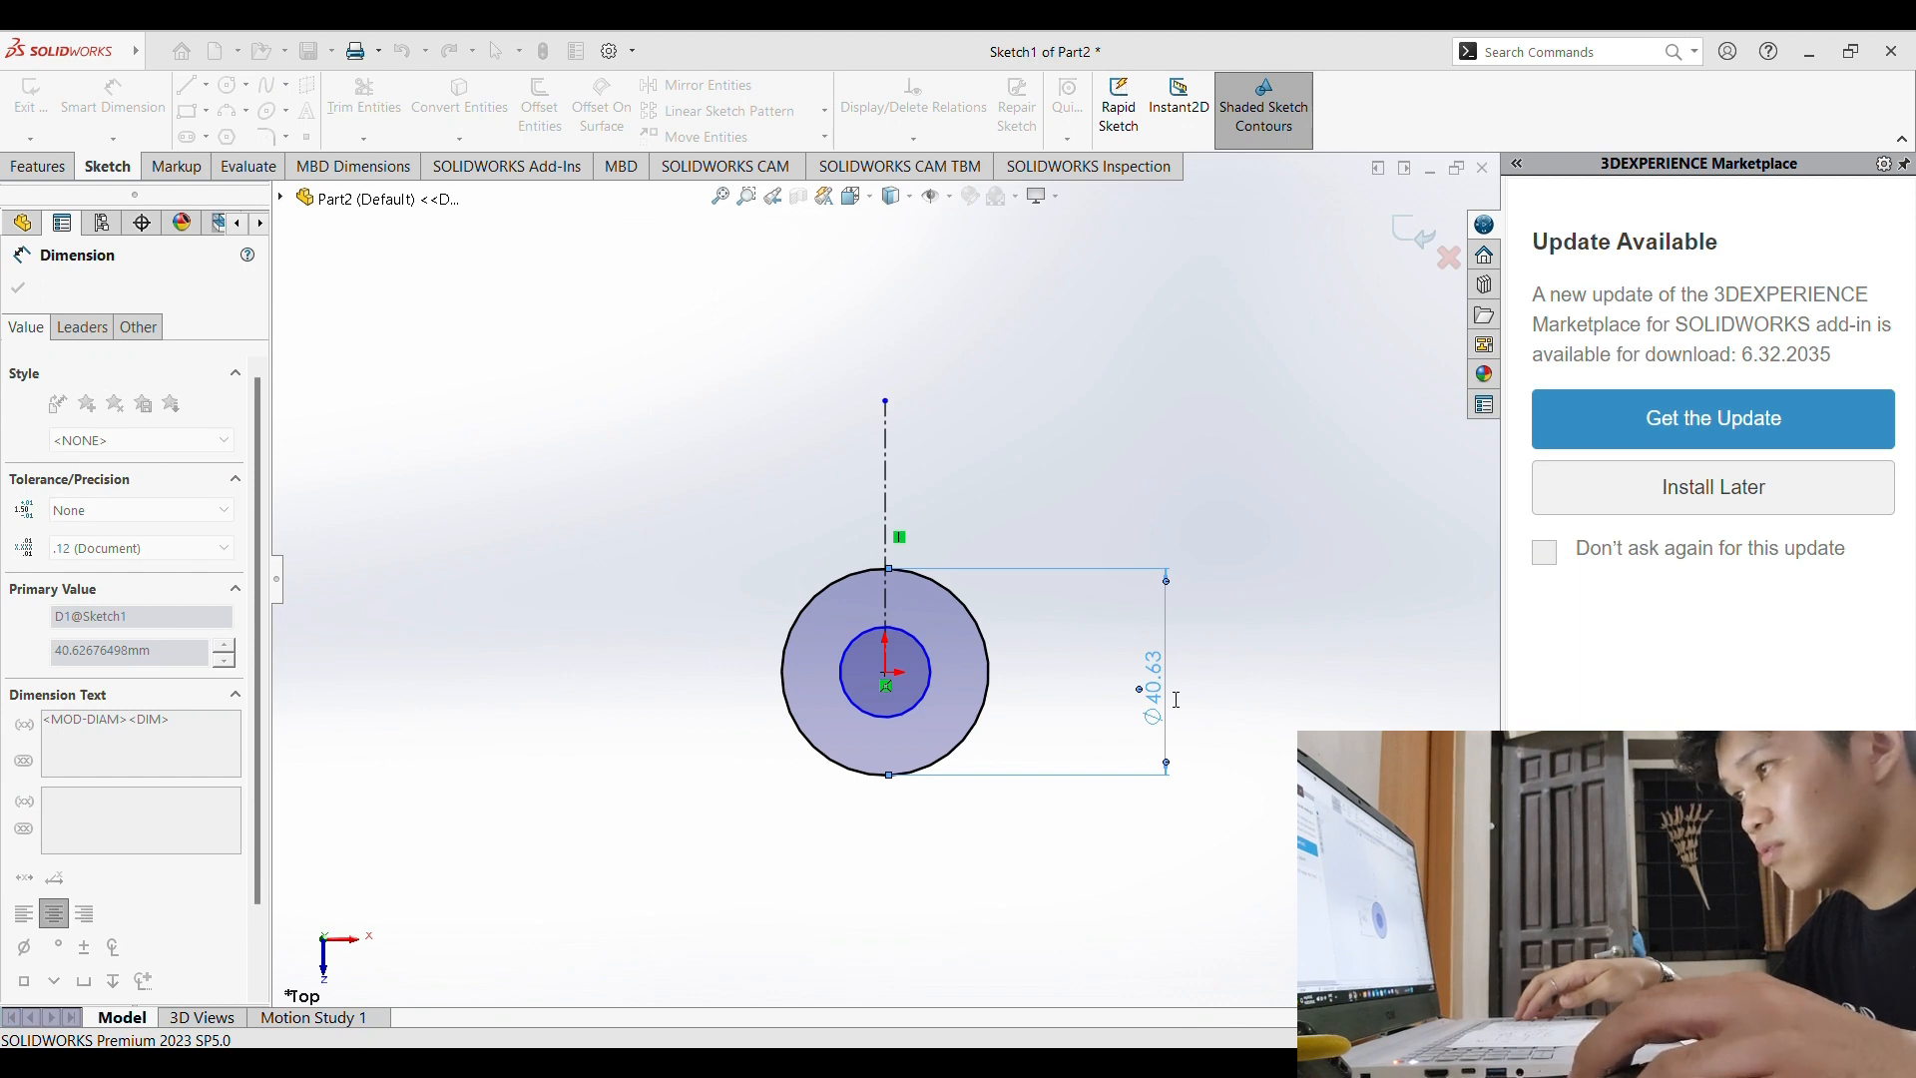
{"action": "type", "text": "30"}
{"action": "key", "text": "Return"}
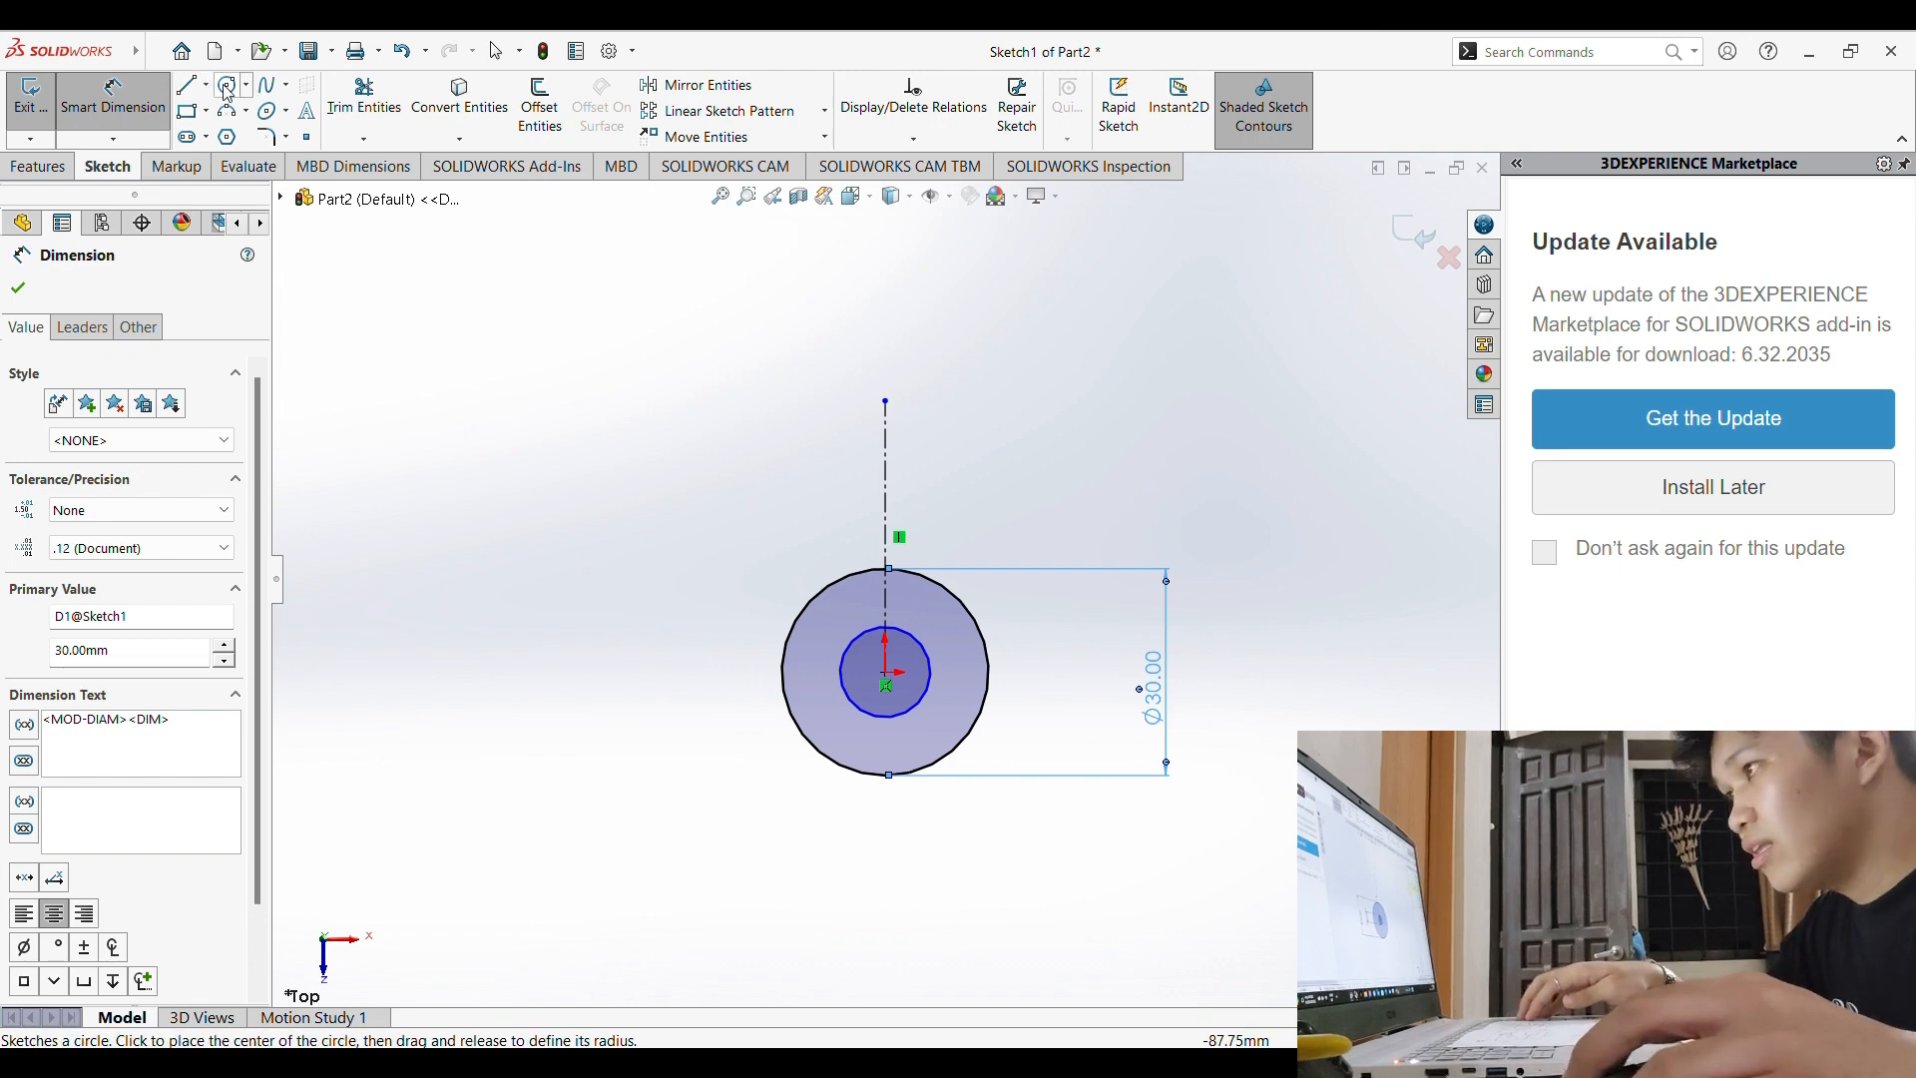
Step: Dimension the inner circle with a diameter of 8 mm
{"action": "left_click", "coordinate": [924, 663]}
{"action": "left_click", "coordinate": [1108, 676]}
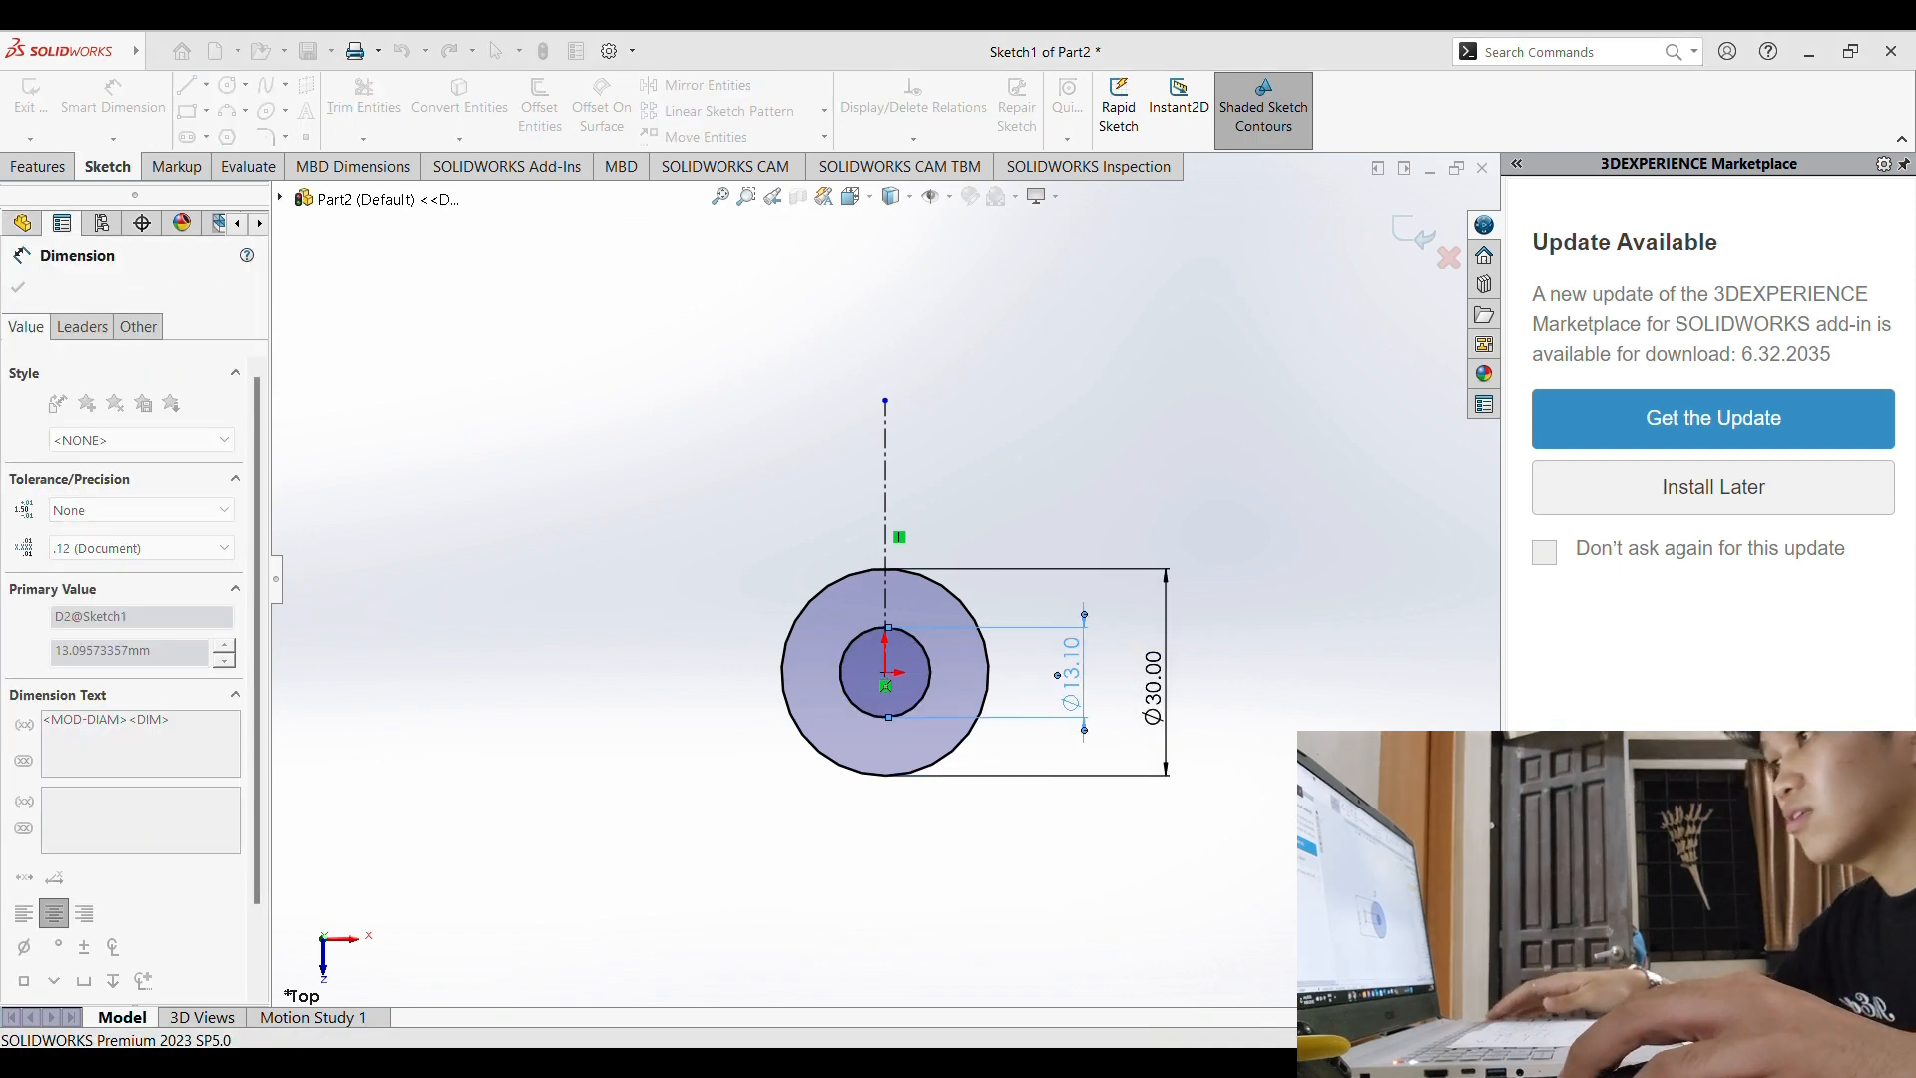
{"action": "type", "text": "8"}
{"action": "key", "text": "Return"}
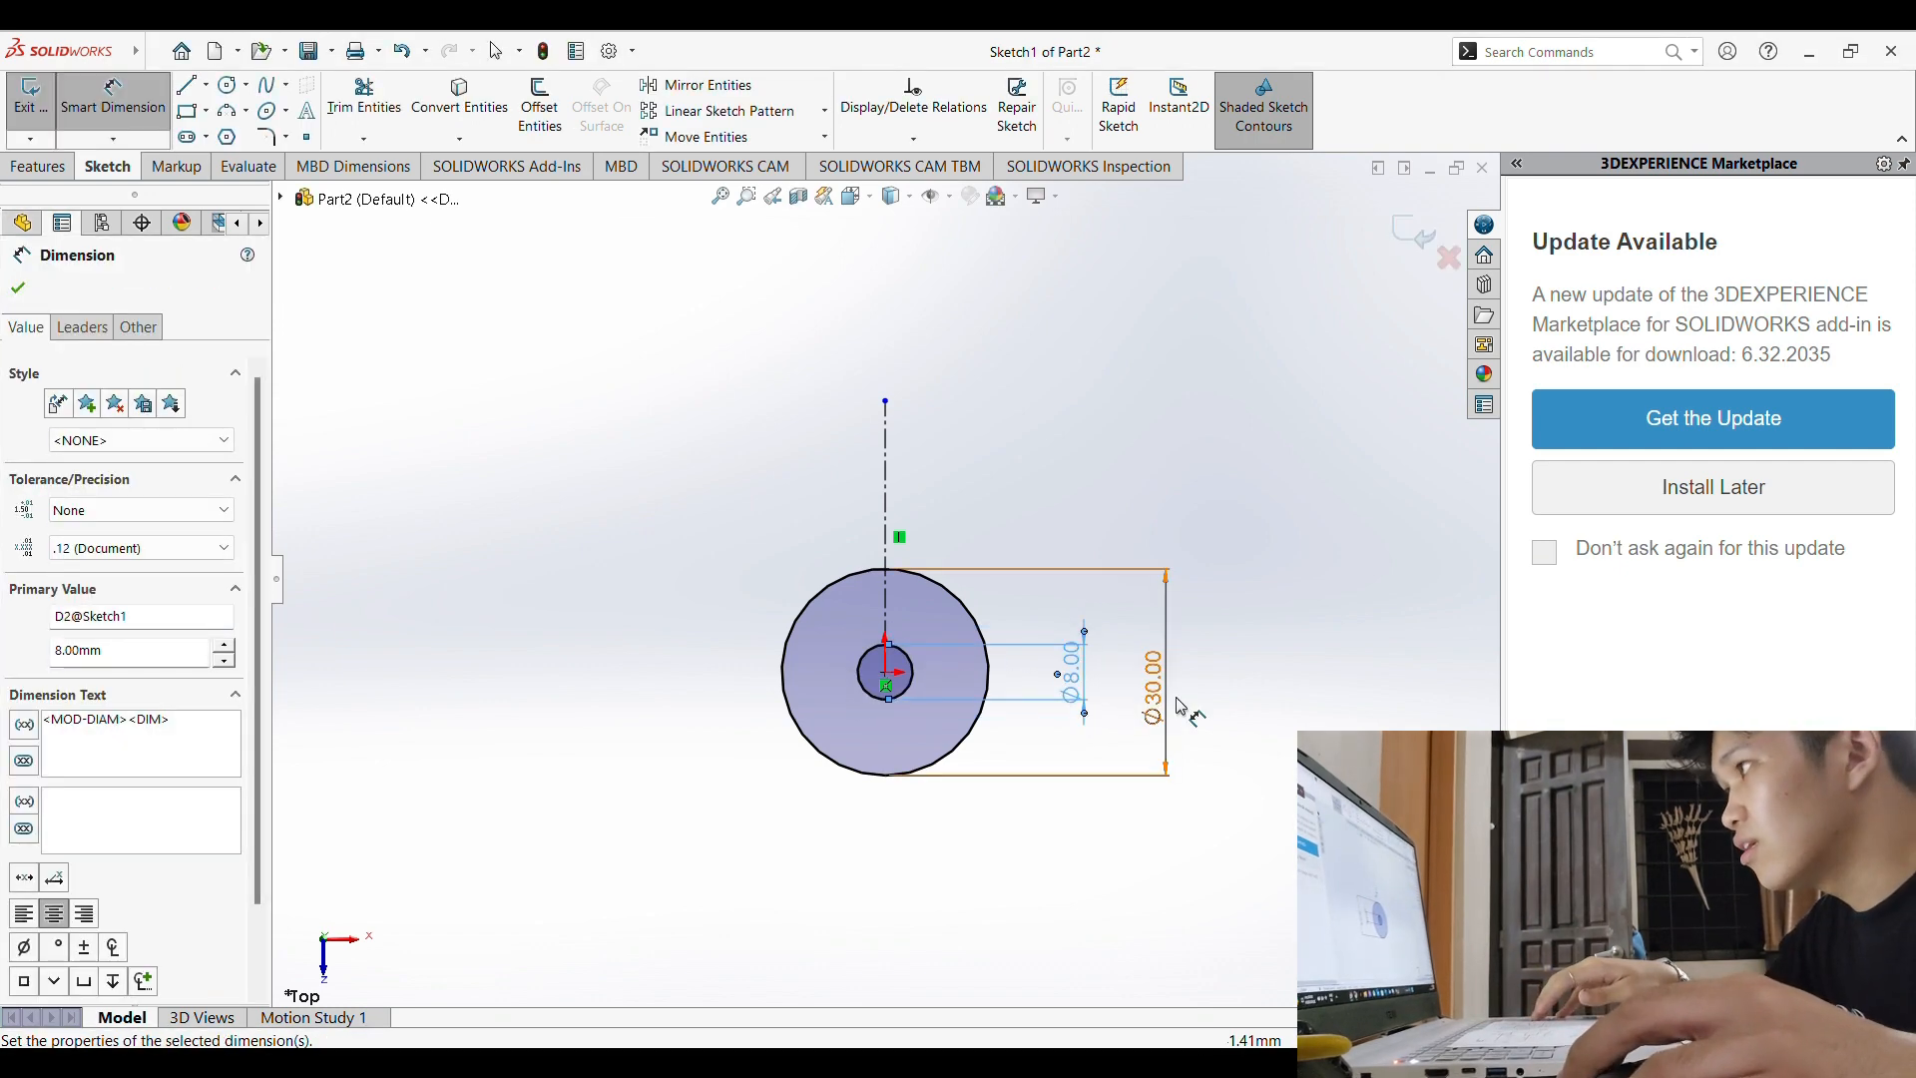
{"action": "left_click", "coordinate": [1243, 656]}
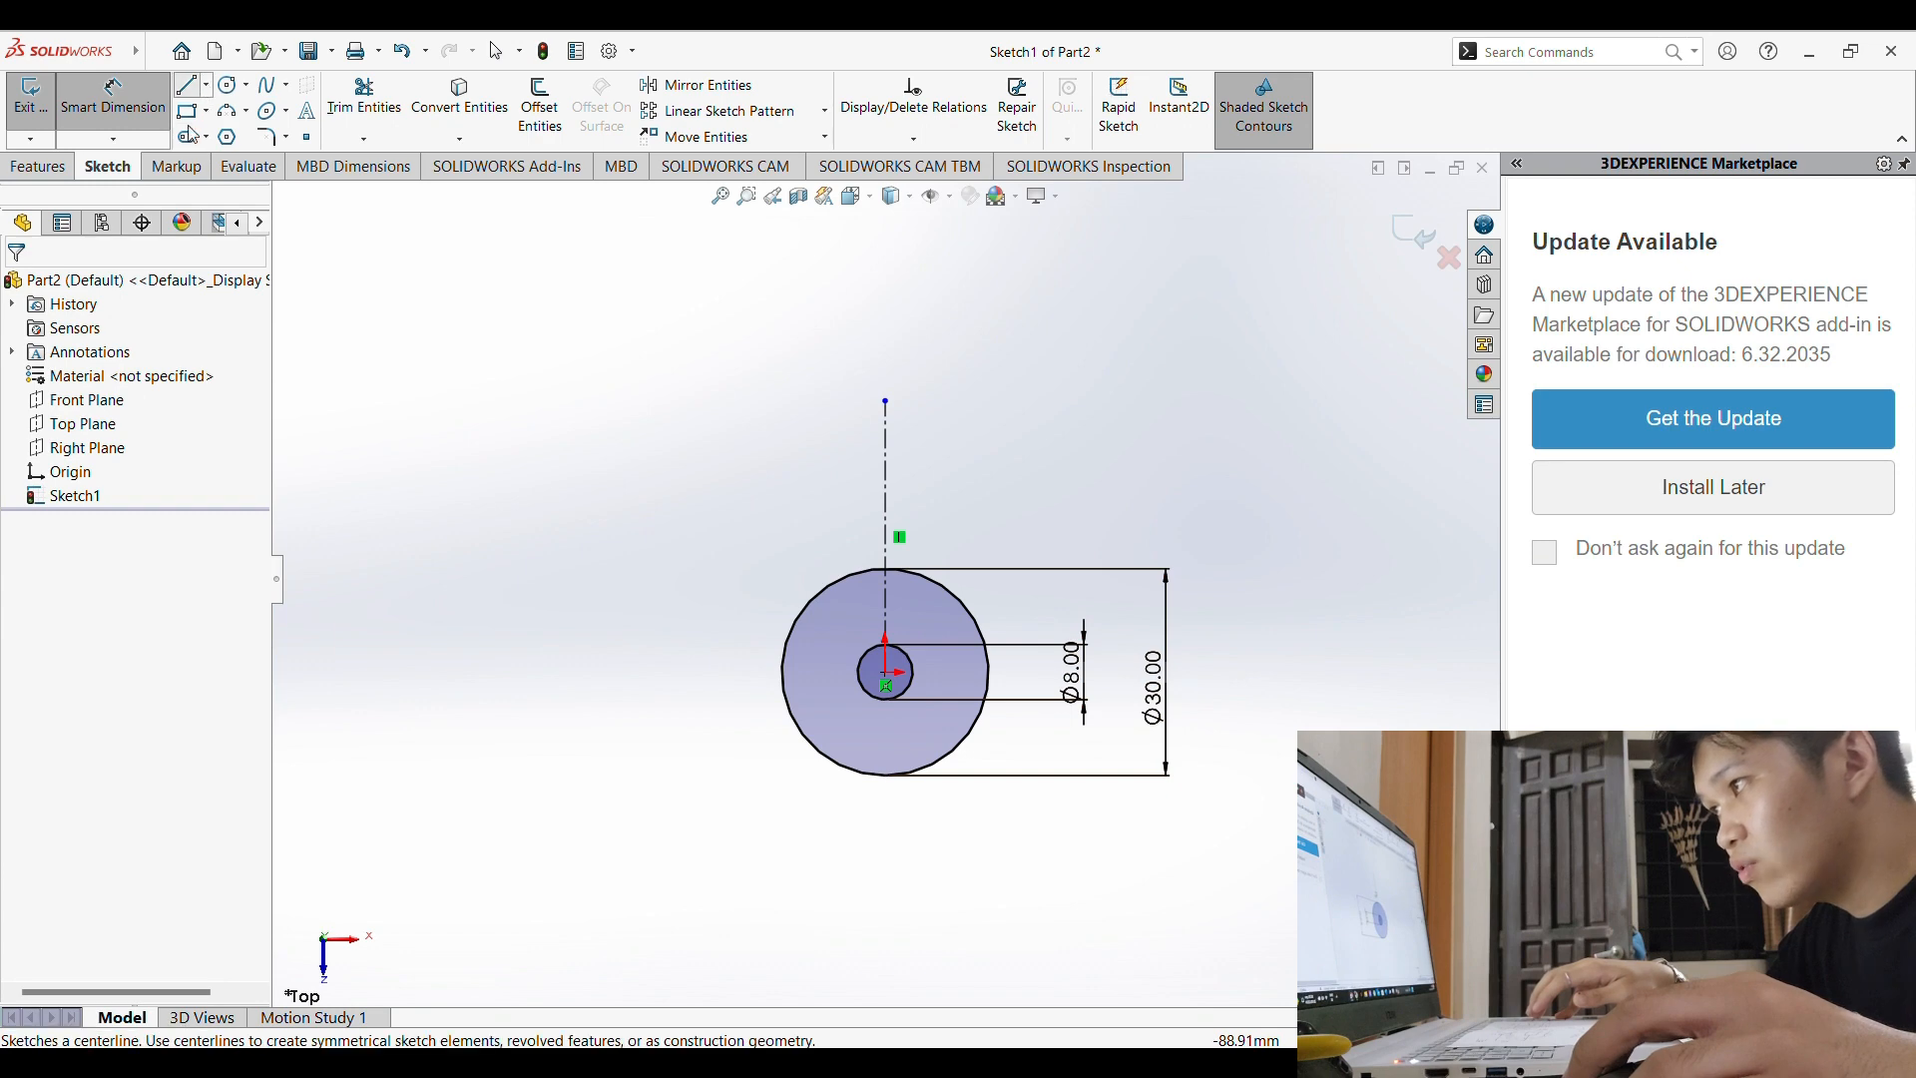
Step: Draw a horizontal line about 4.3 mm long across the centerline, just above the outer circle
{"action": "left_click", "coordinate": [186, 85]}
{"action": "left_click_drag", "start_coordinate": [869, 513], "coordinate": [900, 513]}
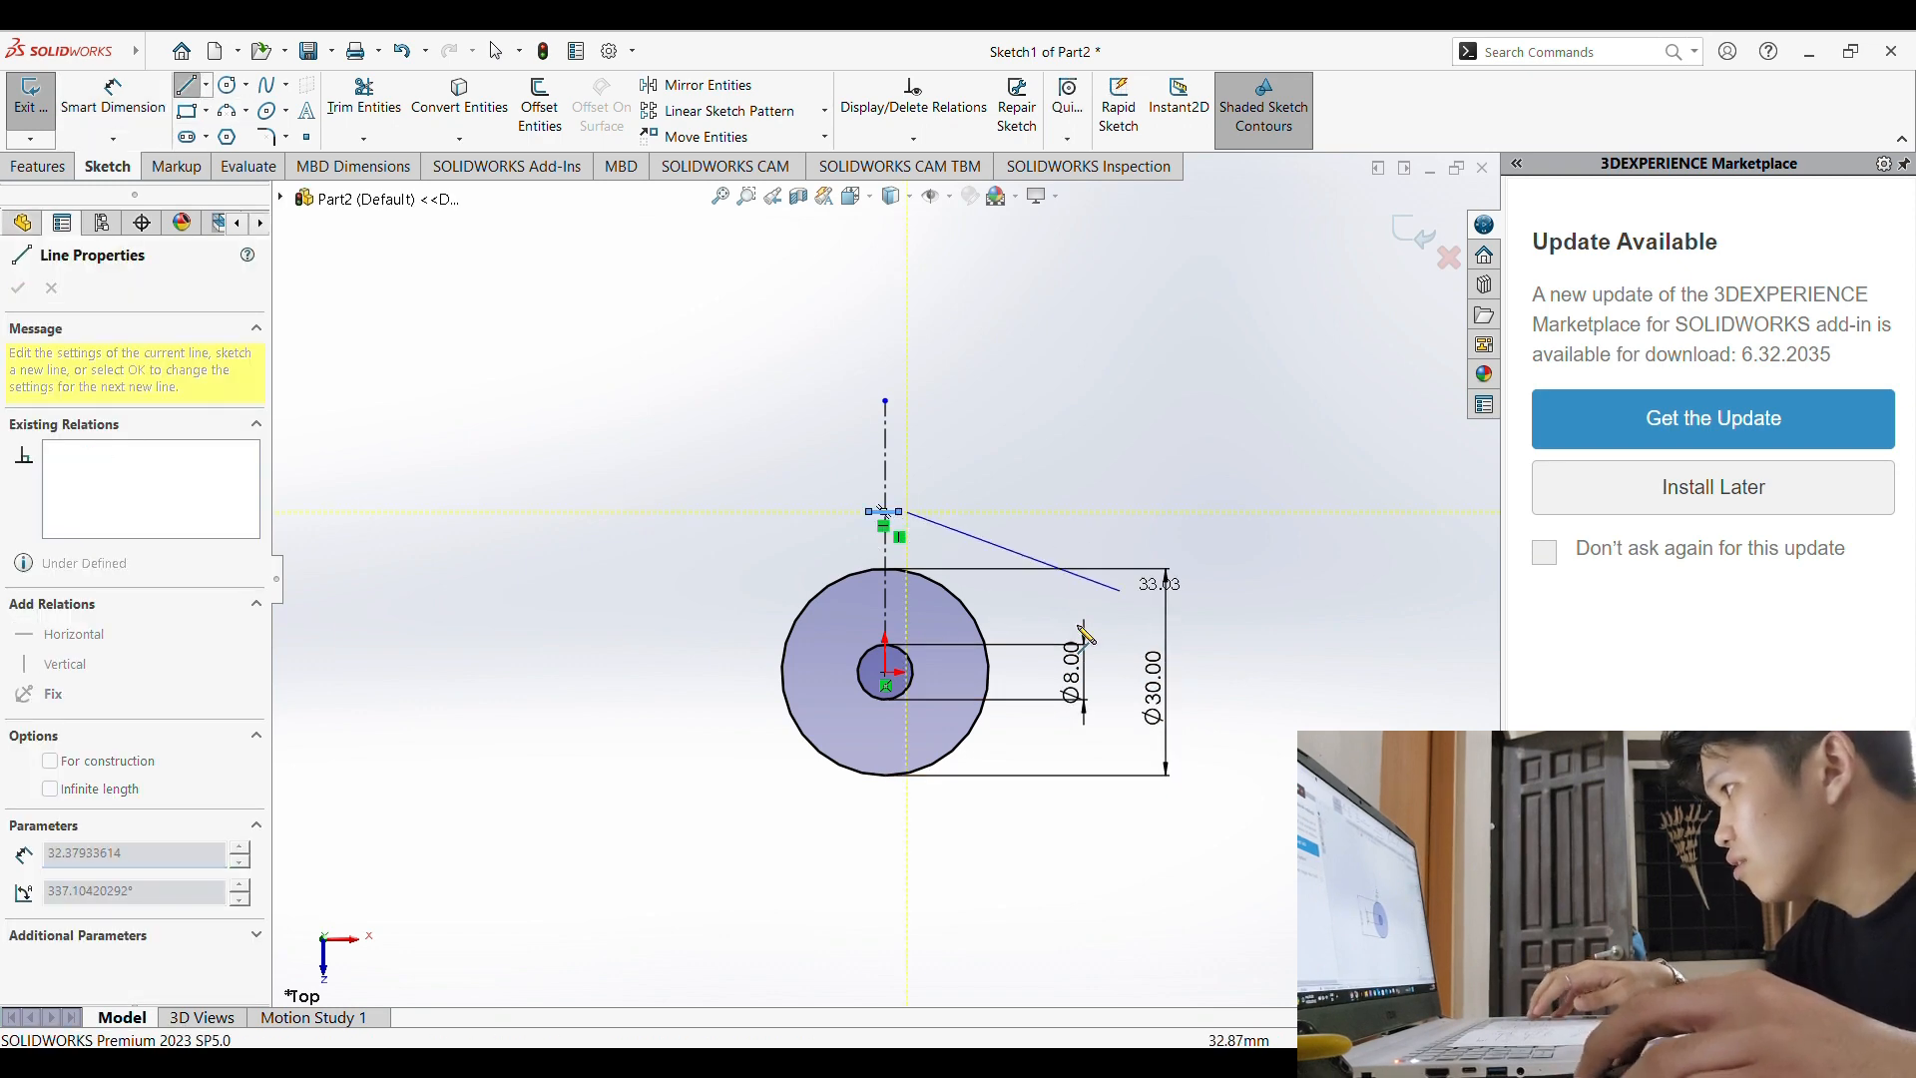
{"action": "key", "text": "Escape"}
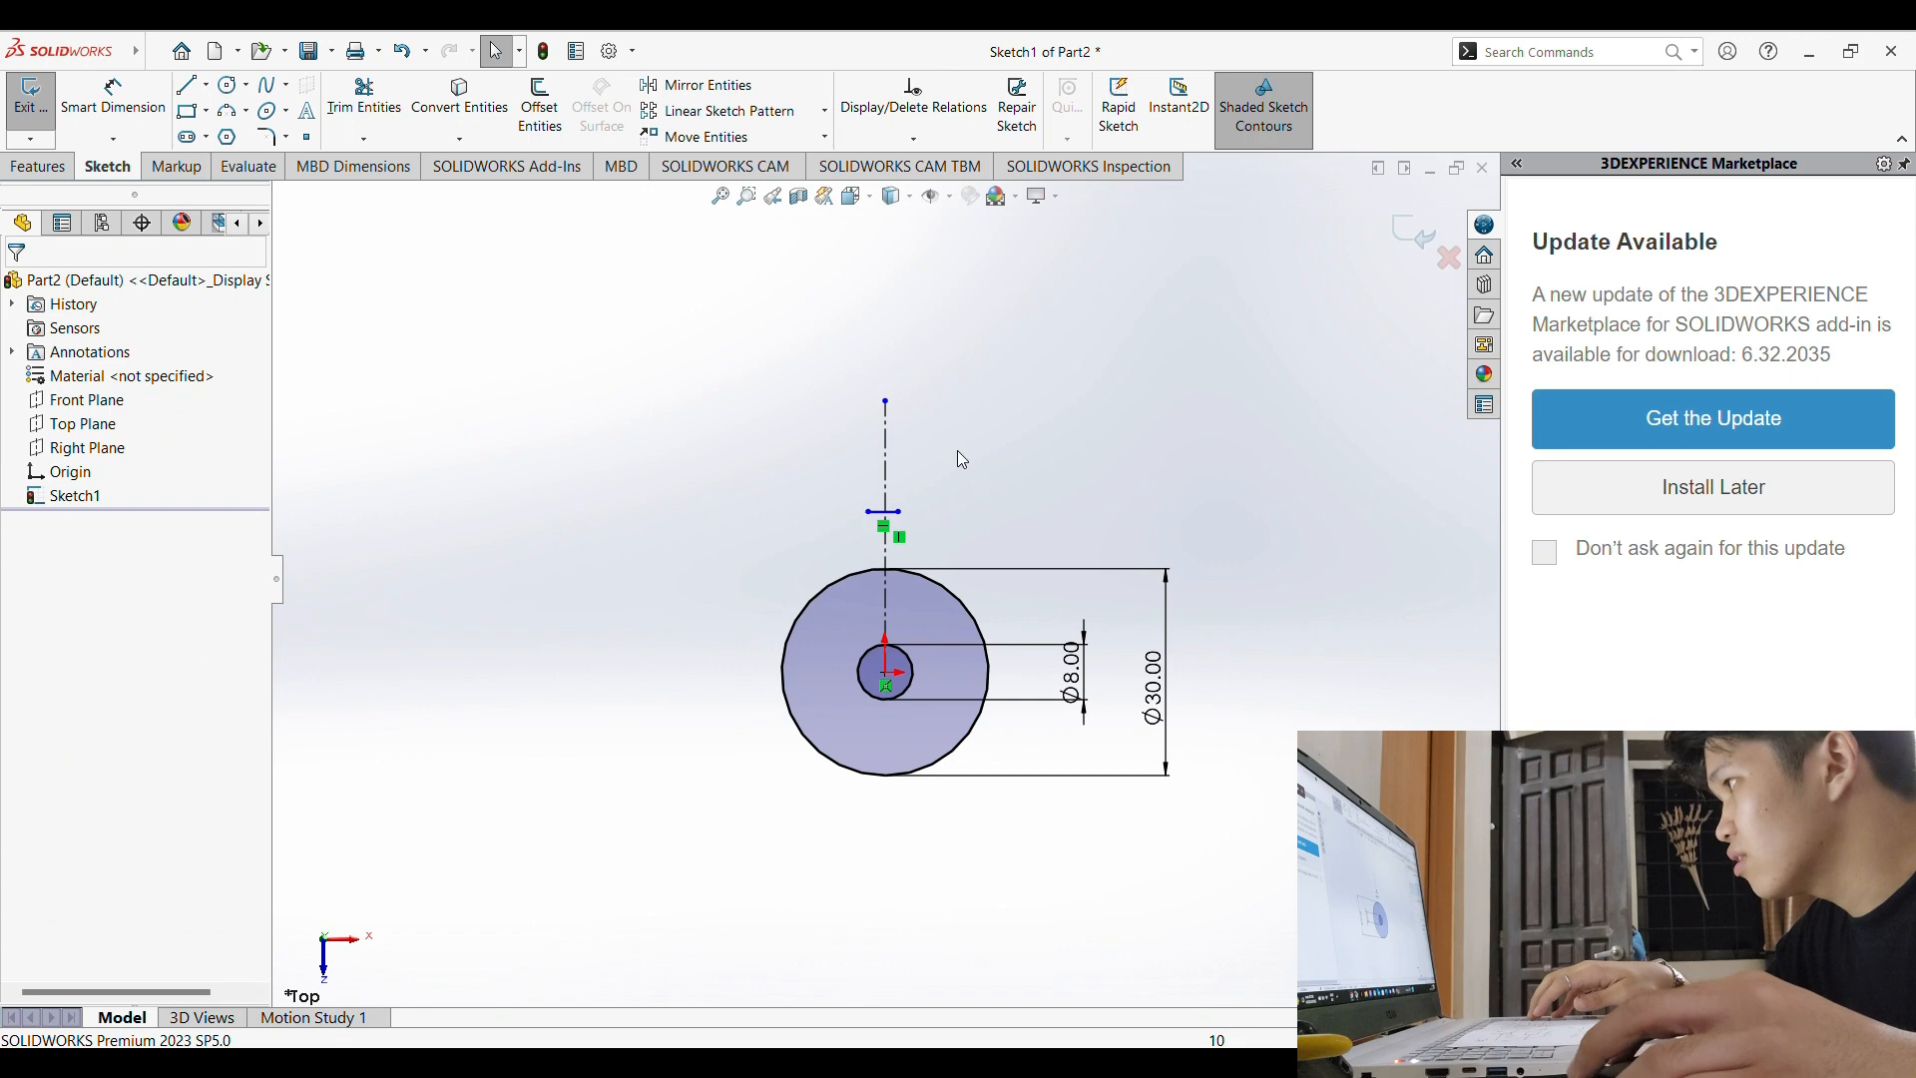
{"action": "left_click", "coordinate": [899, 512]}
{"action": "left_click", "coordinate": [869, 512], "text": "ctrl"}
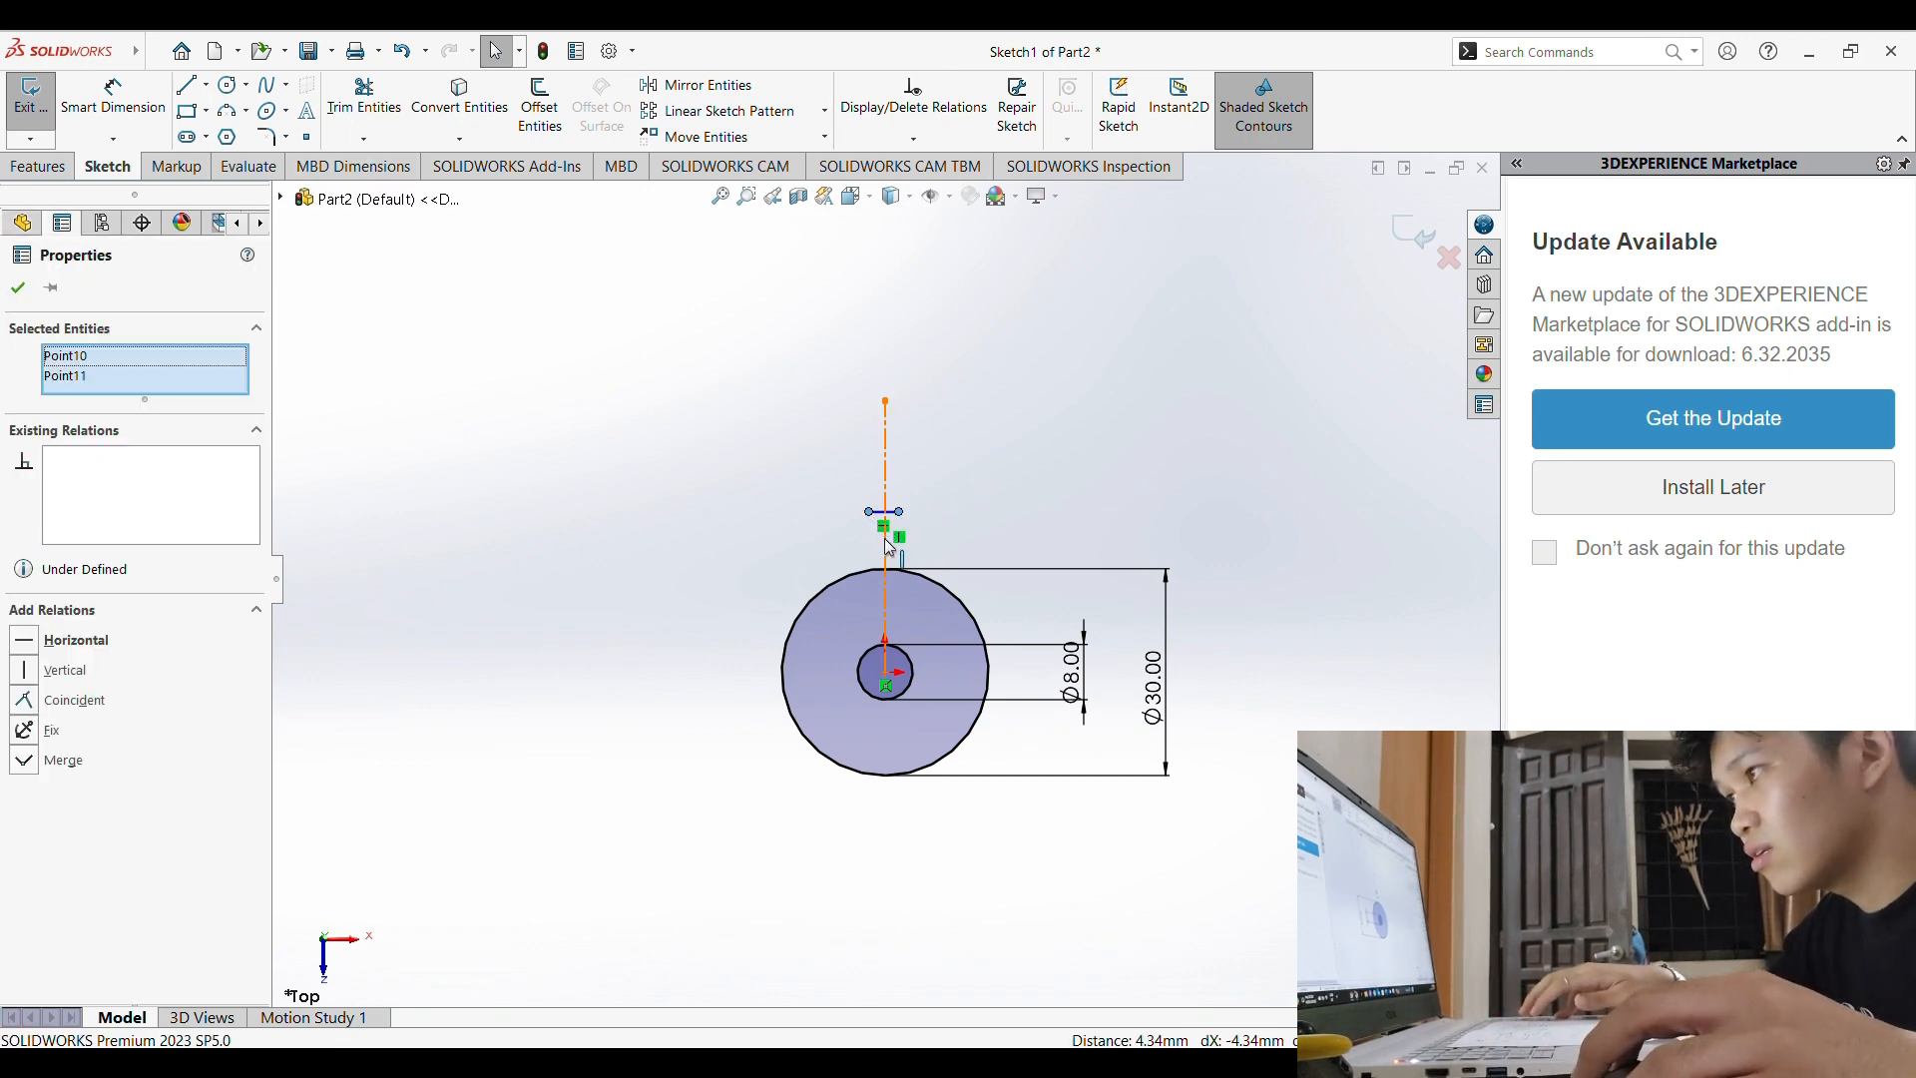
{"action": "left_click", "coordinate": [887, 538], "text": "ctrl"}
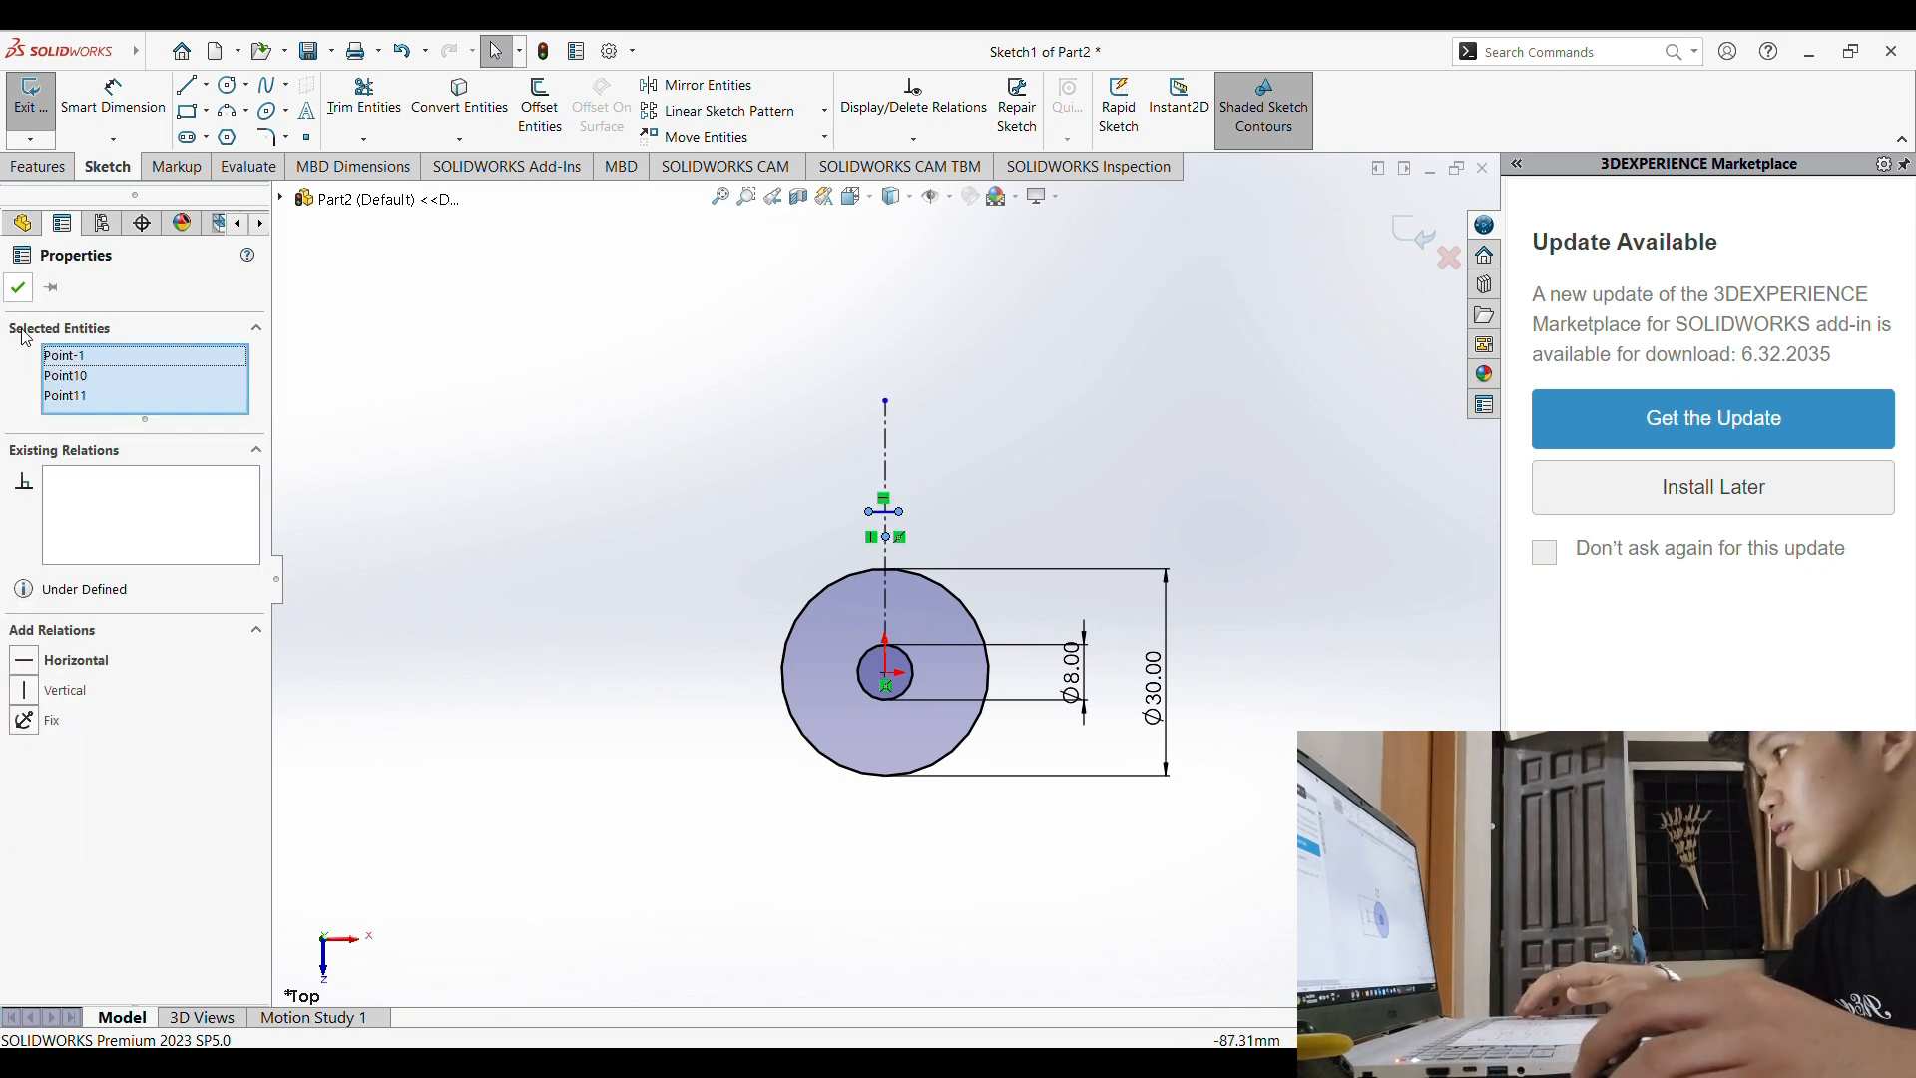
{"action": "left_click", "coordinate": [1033, 409]}
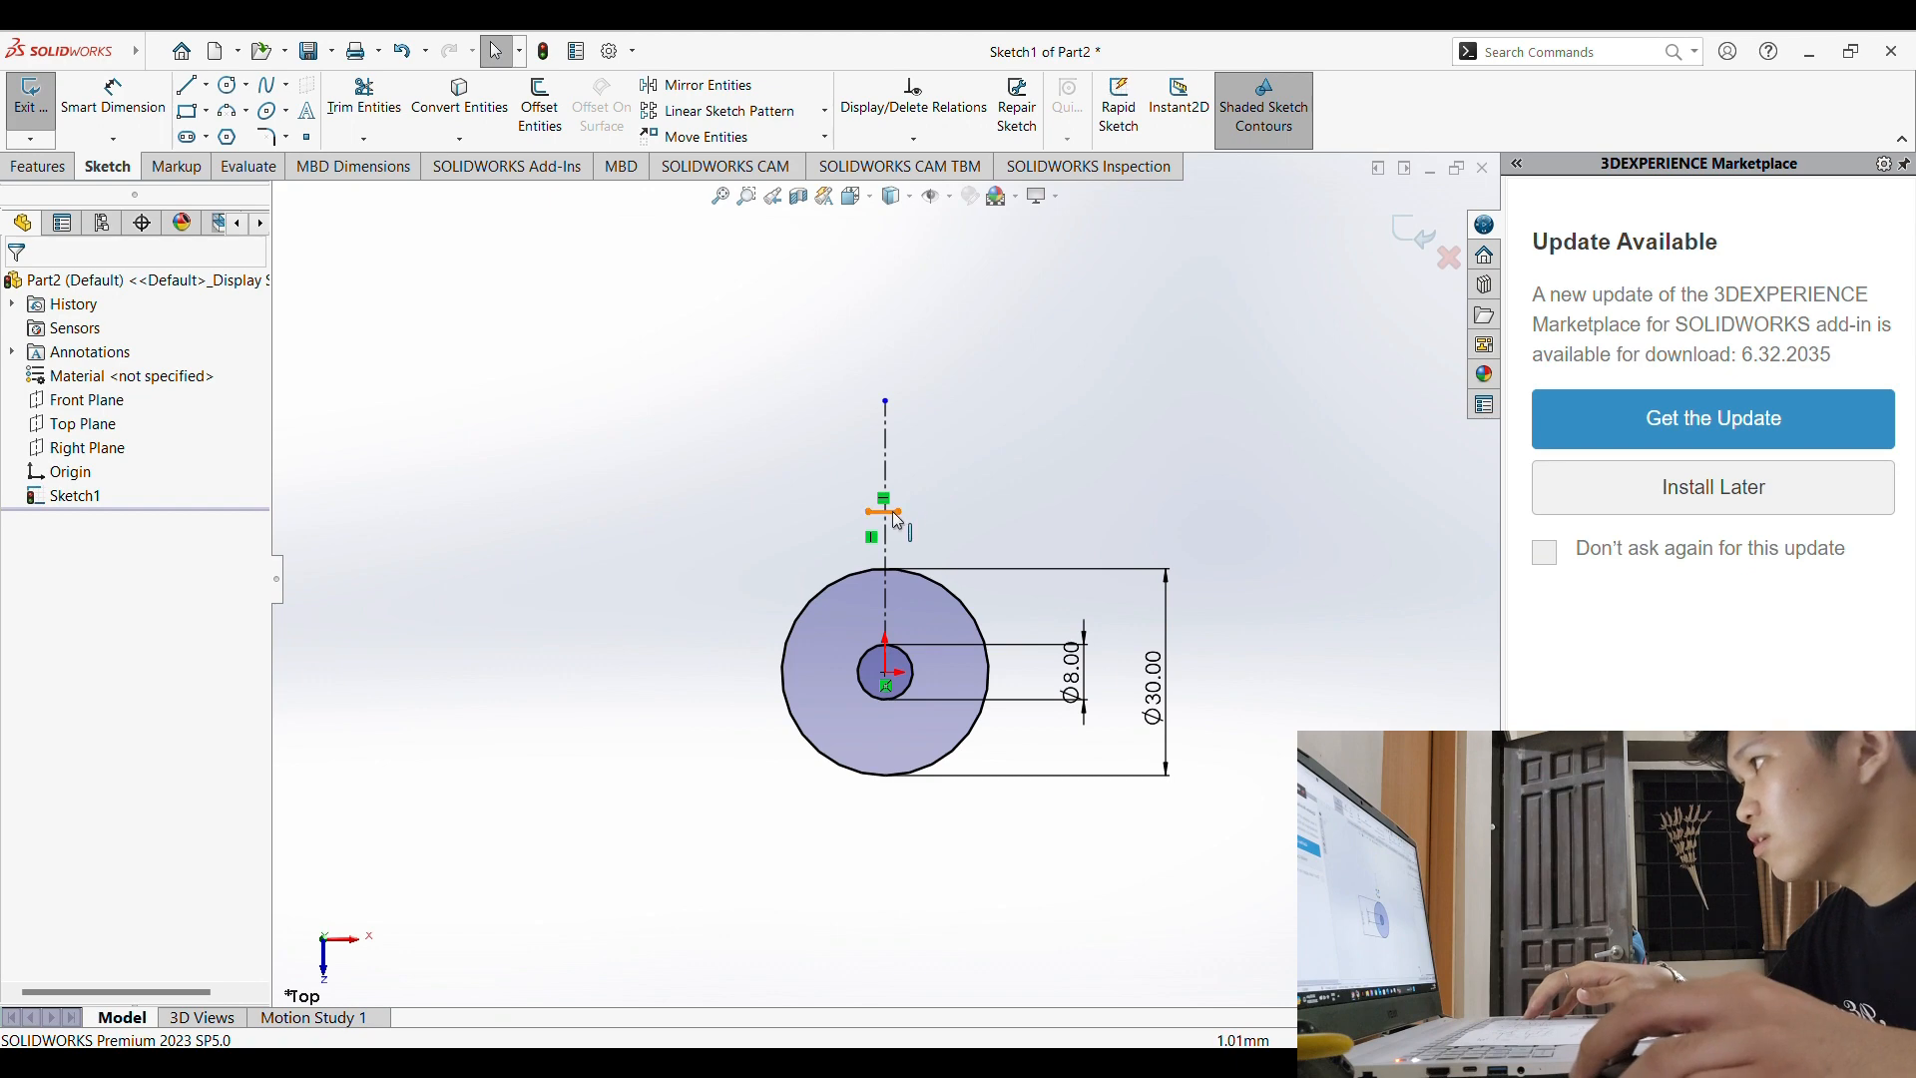
Step: Make the two endpoints of the short horizontal line symmetric about the vertical centerline
{"action": "left_click", "coordinate": [899, 512]}
{"action": "left_click", "coordinate": [868, 512], "text": "ctrl"}
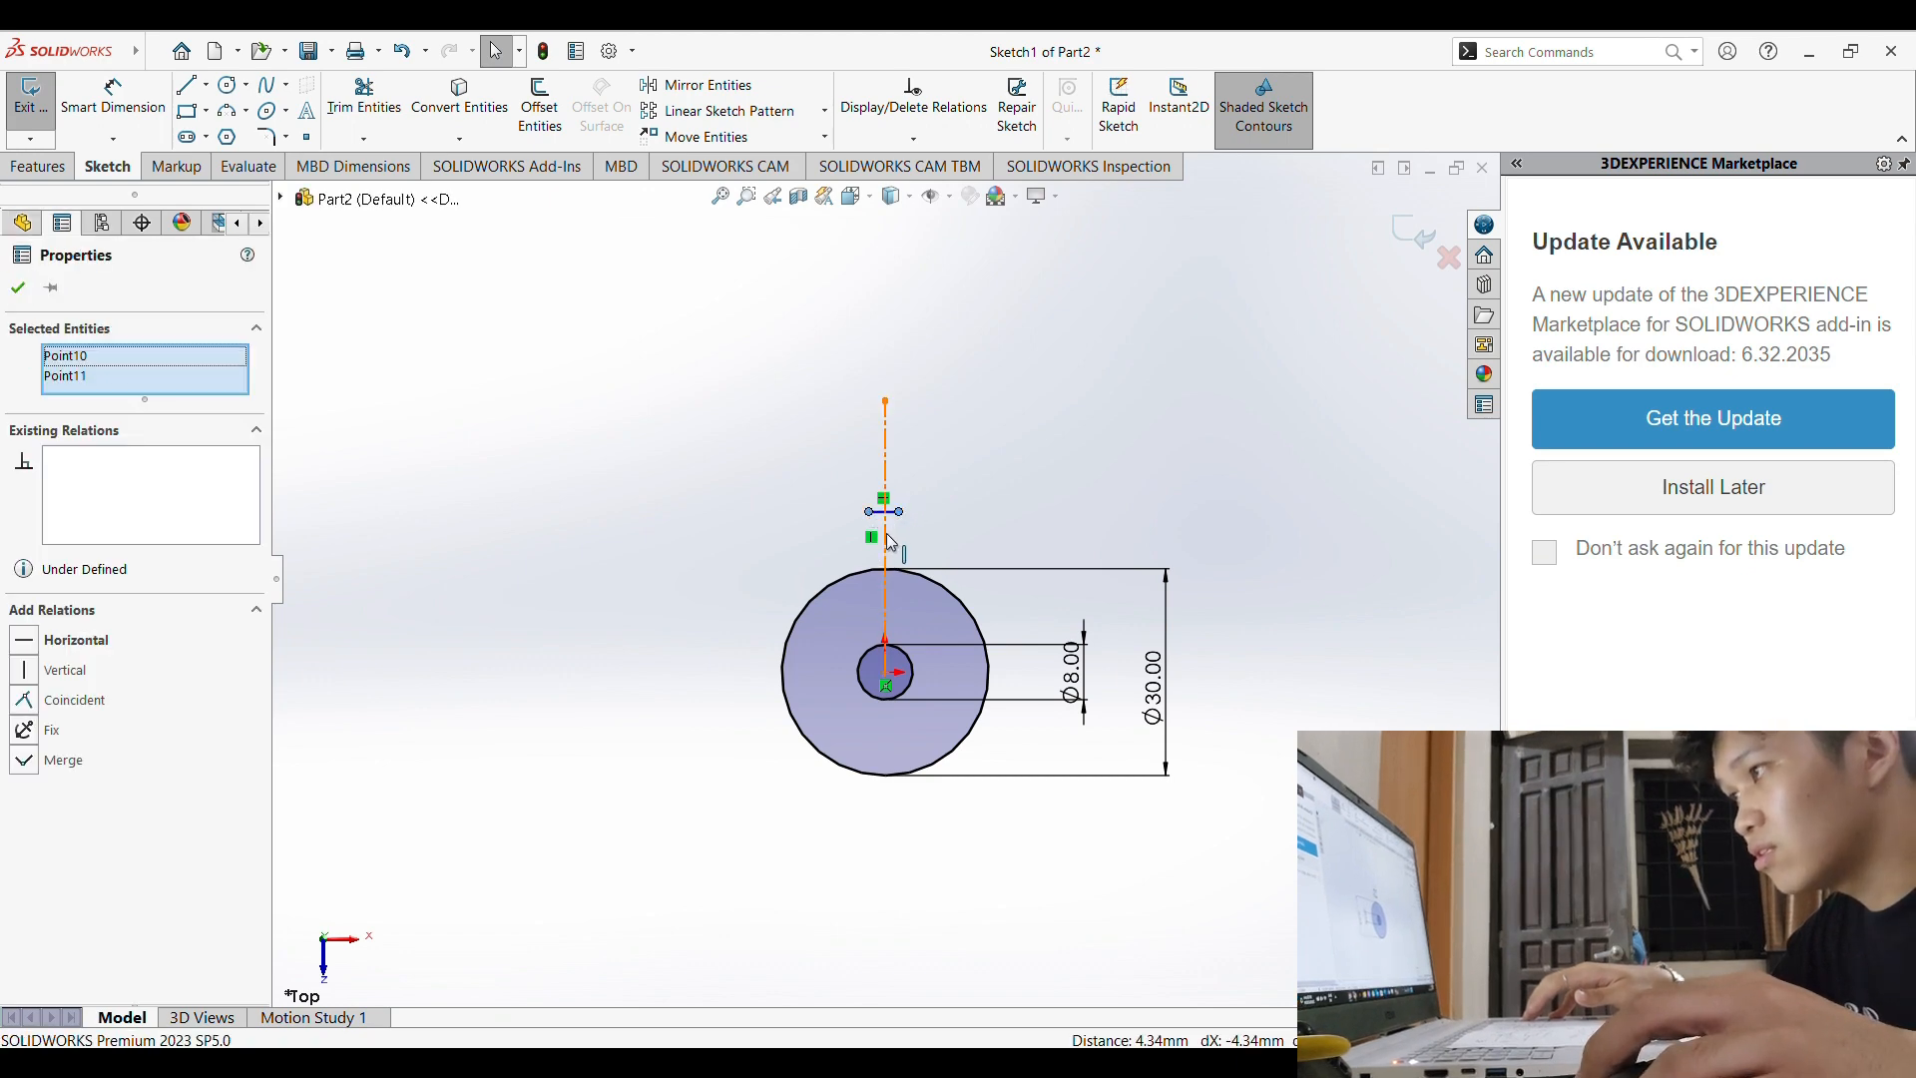
{"action": "left_click", "coordinate": [887, 547], "text": "ctrl"}
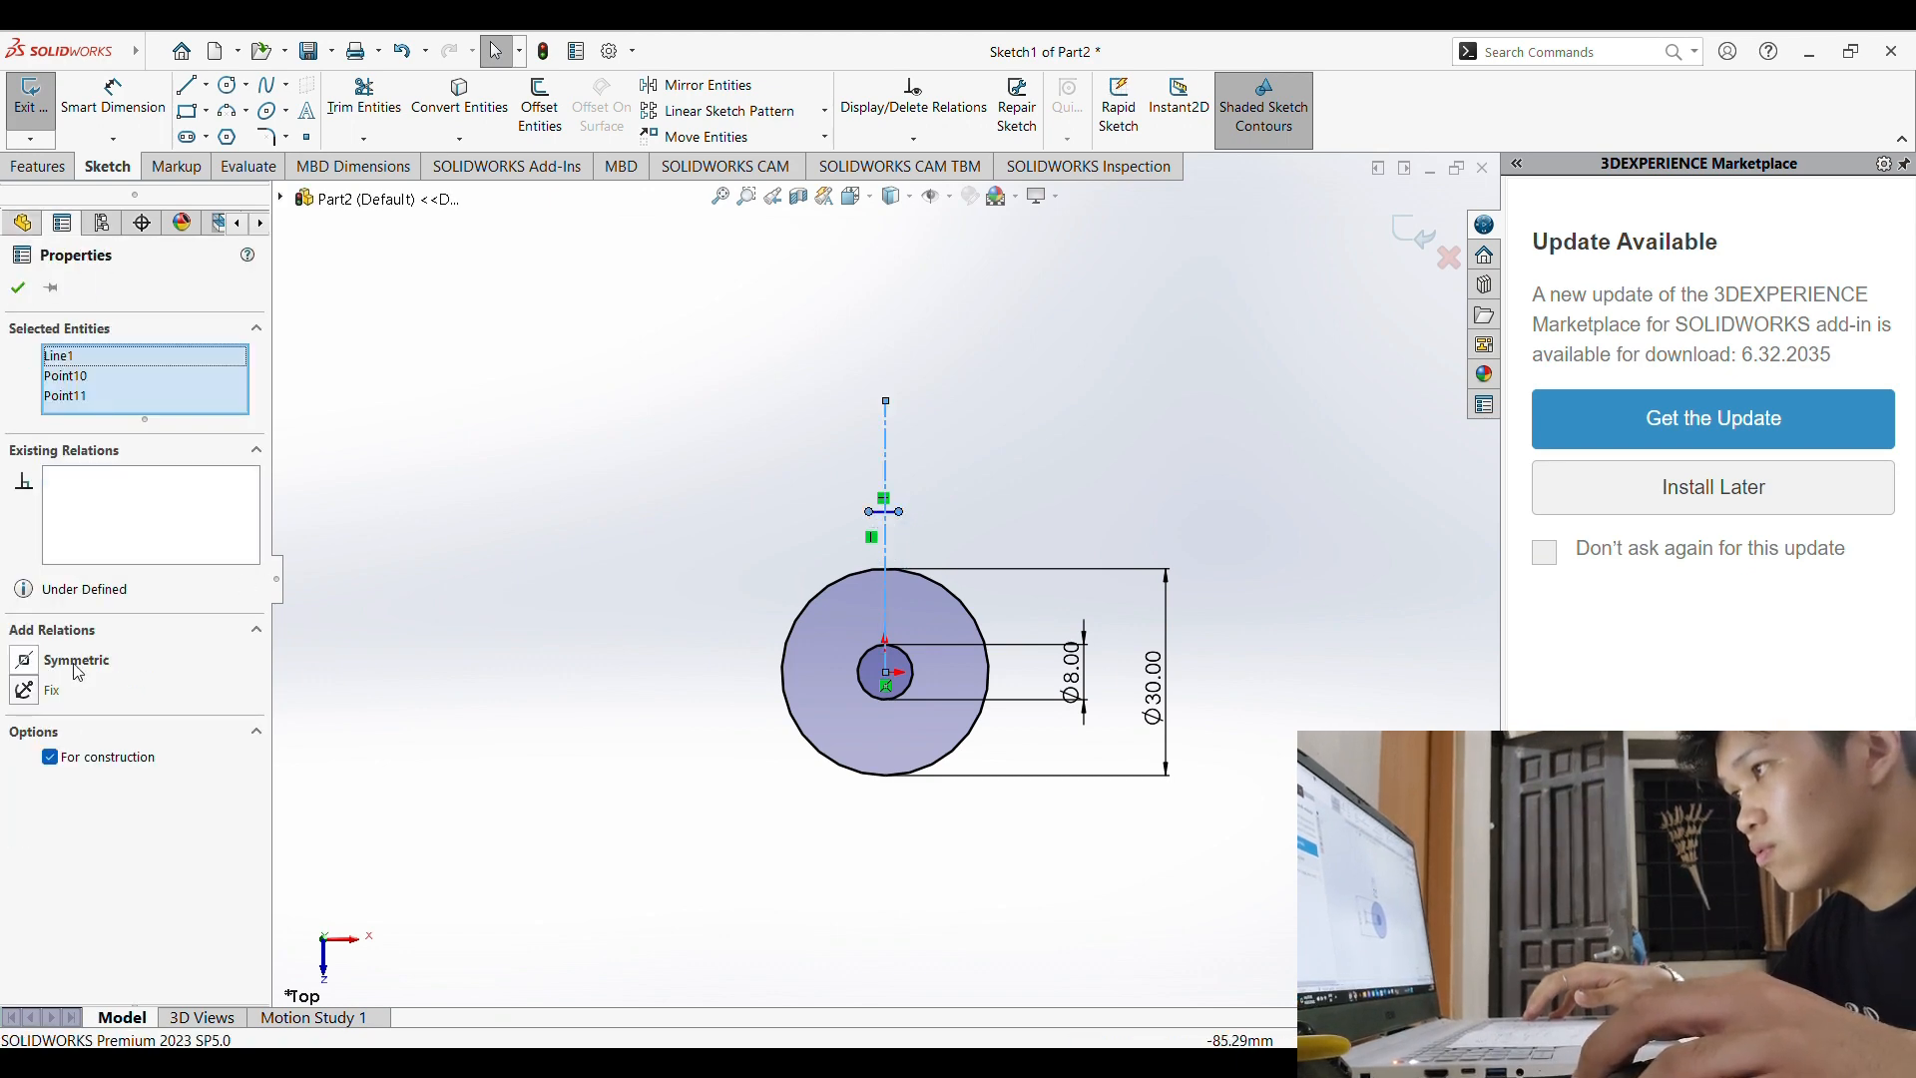
{"action": "left_click", "coordinate": [25, 660]}
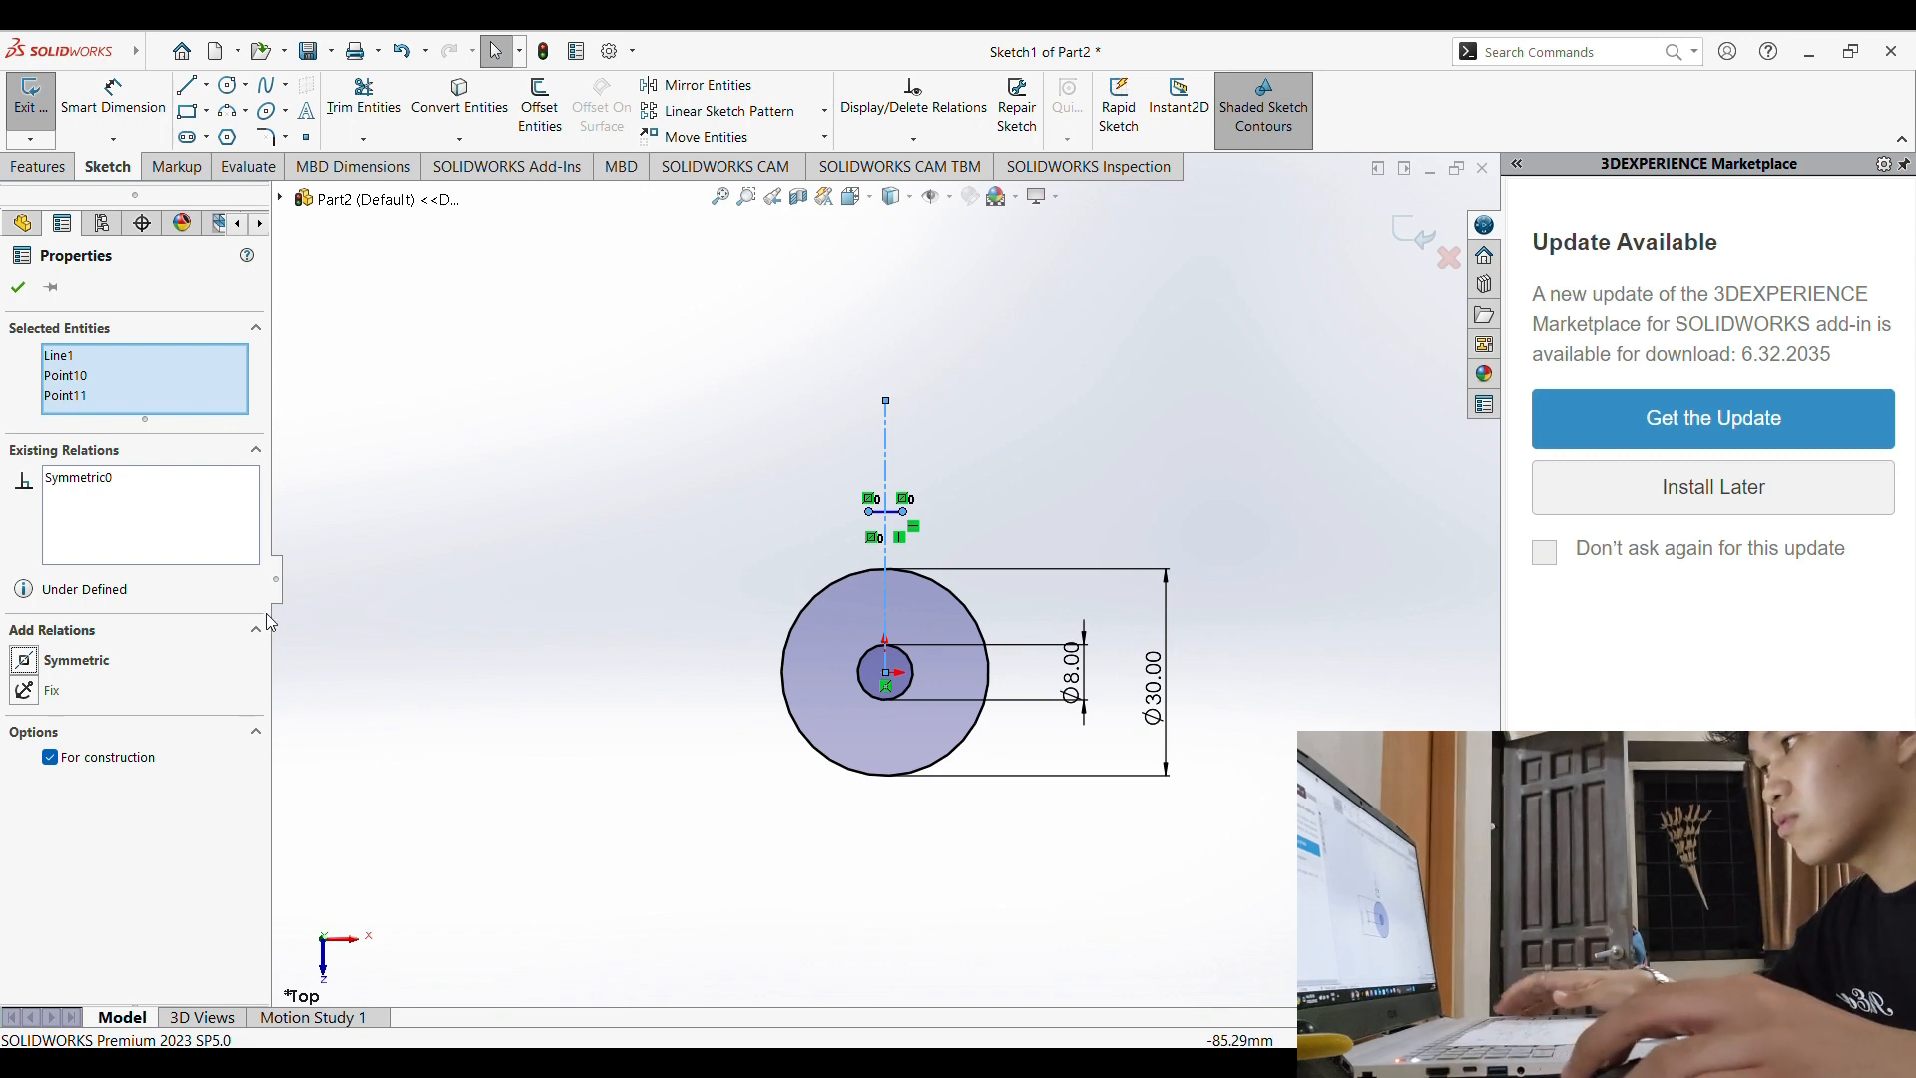
{"action": "left_click", "coordinate": [21, 287]}
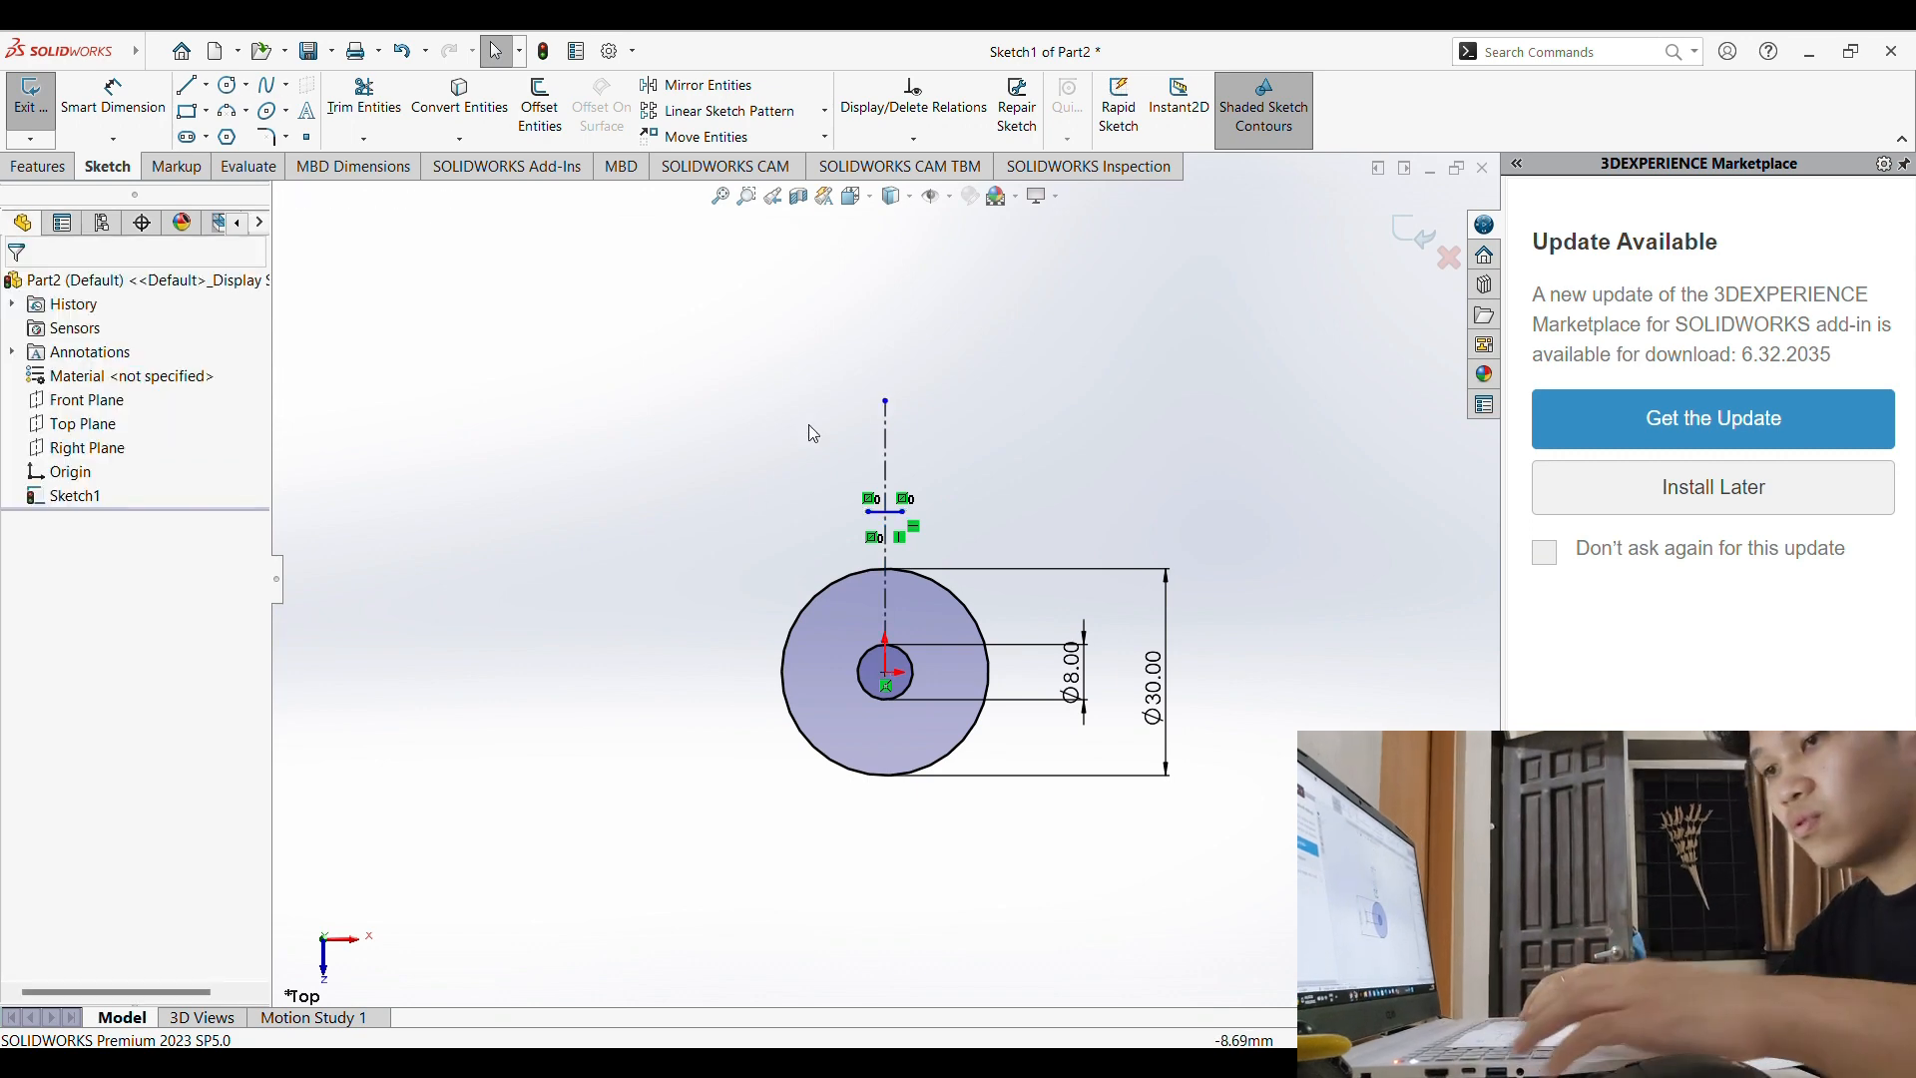
Step: Dimension the short horizontal line above the outer circle with a length of 2 mm
{"action": "left_click", "coordinate": [133, 95]}
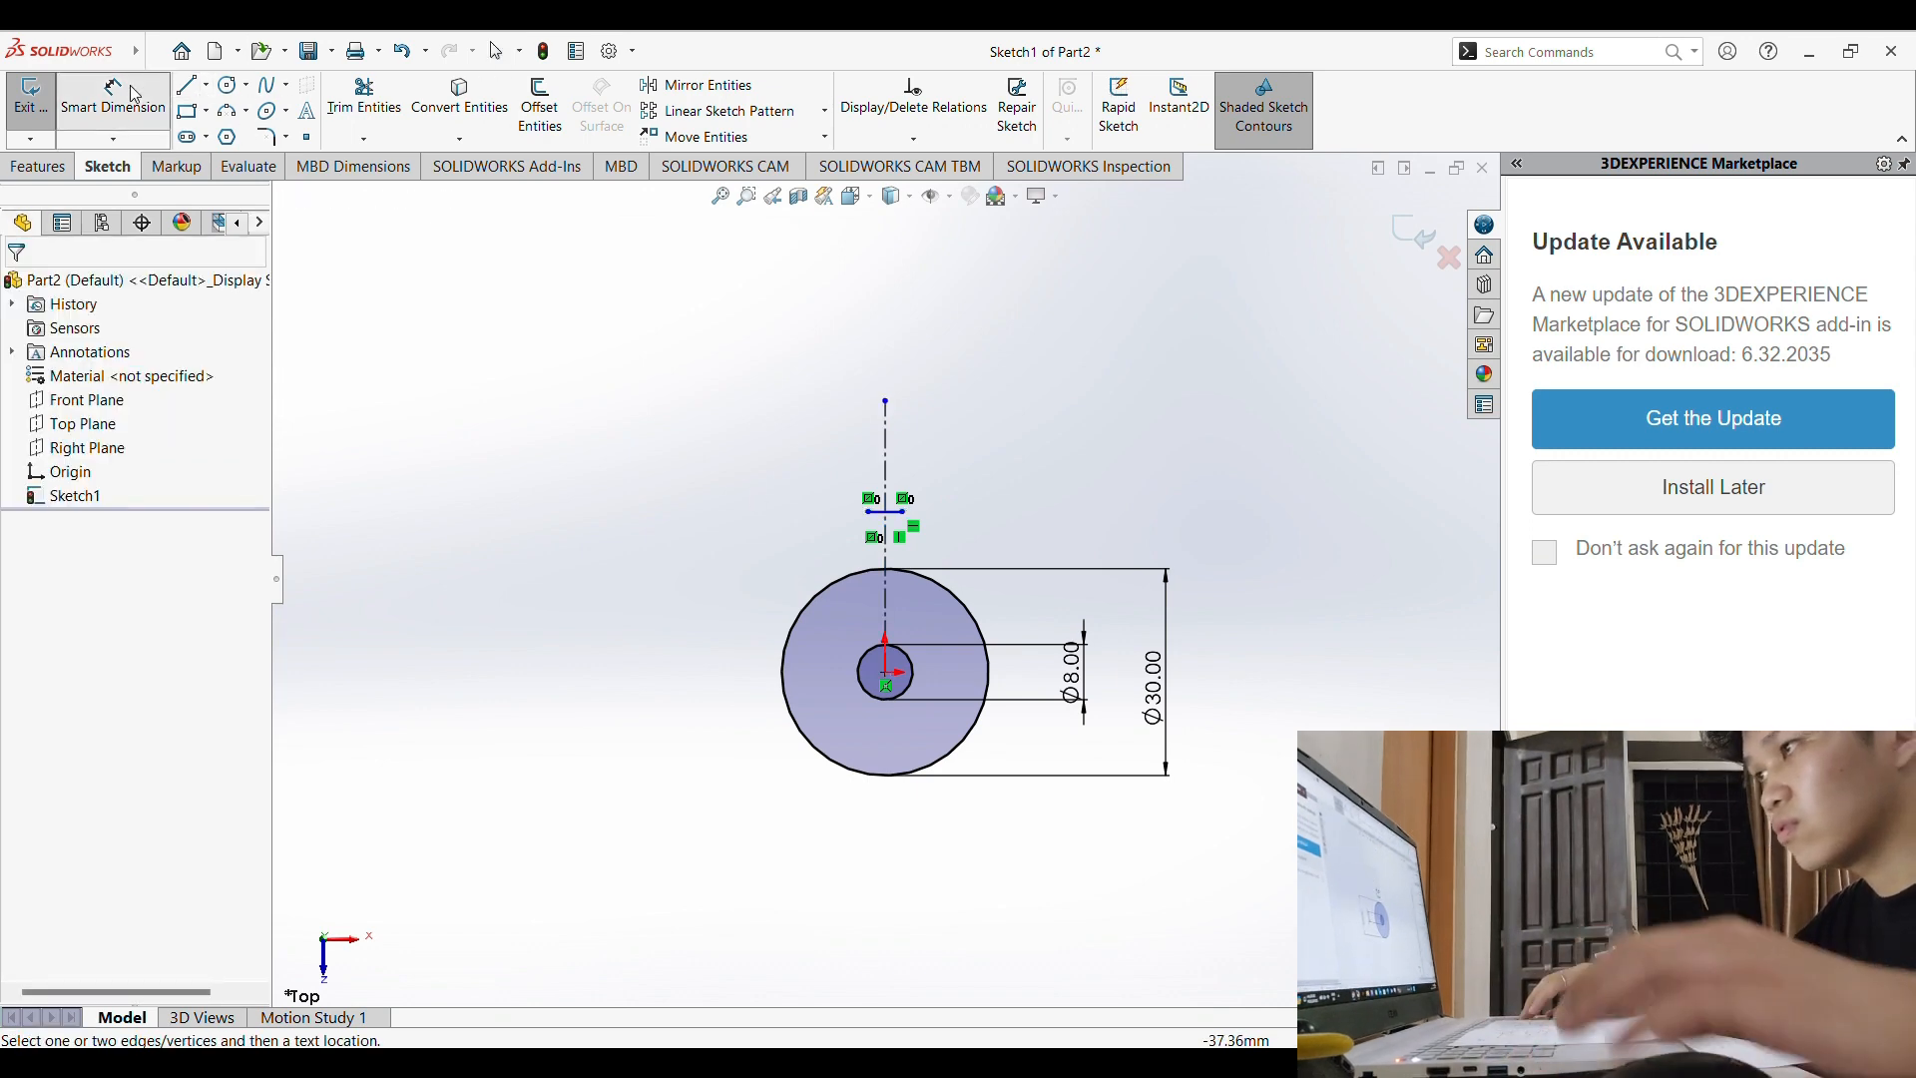
{"action": "left_click", "coordinate": [903, 513]}
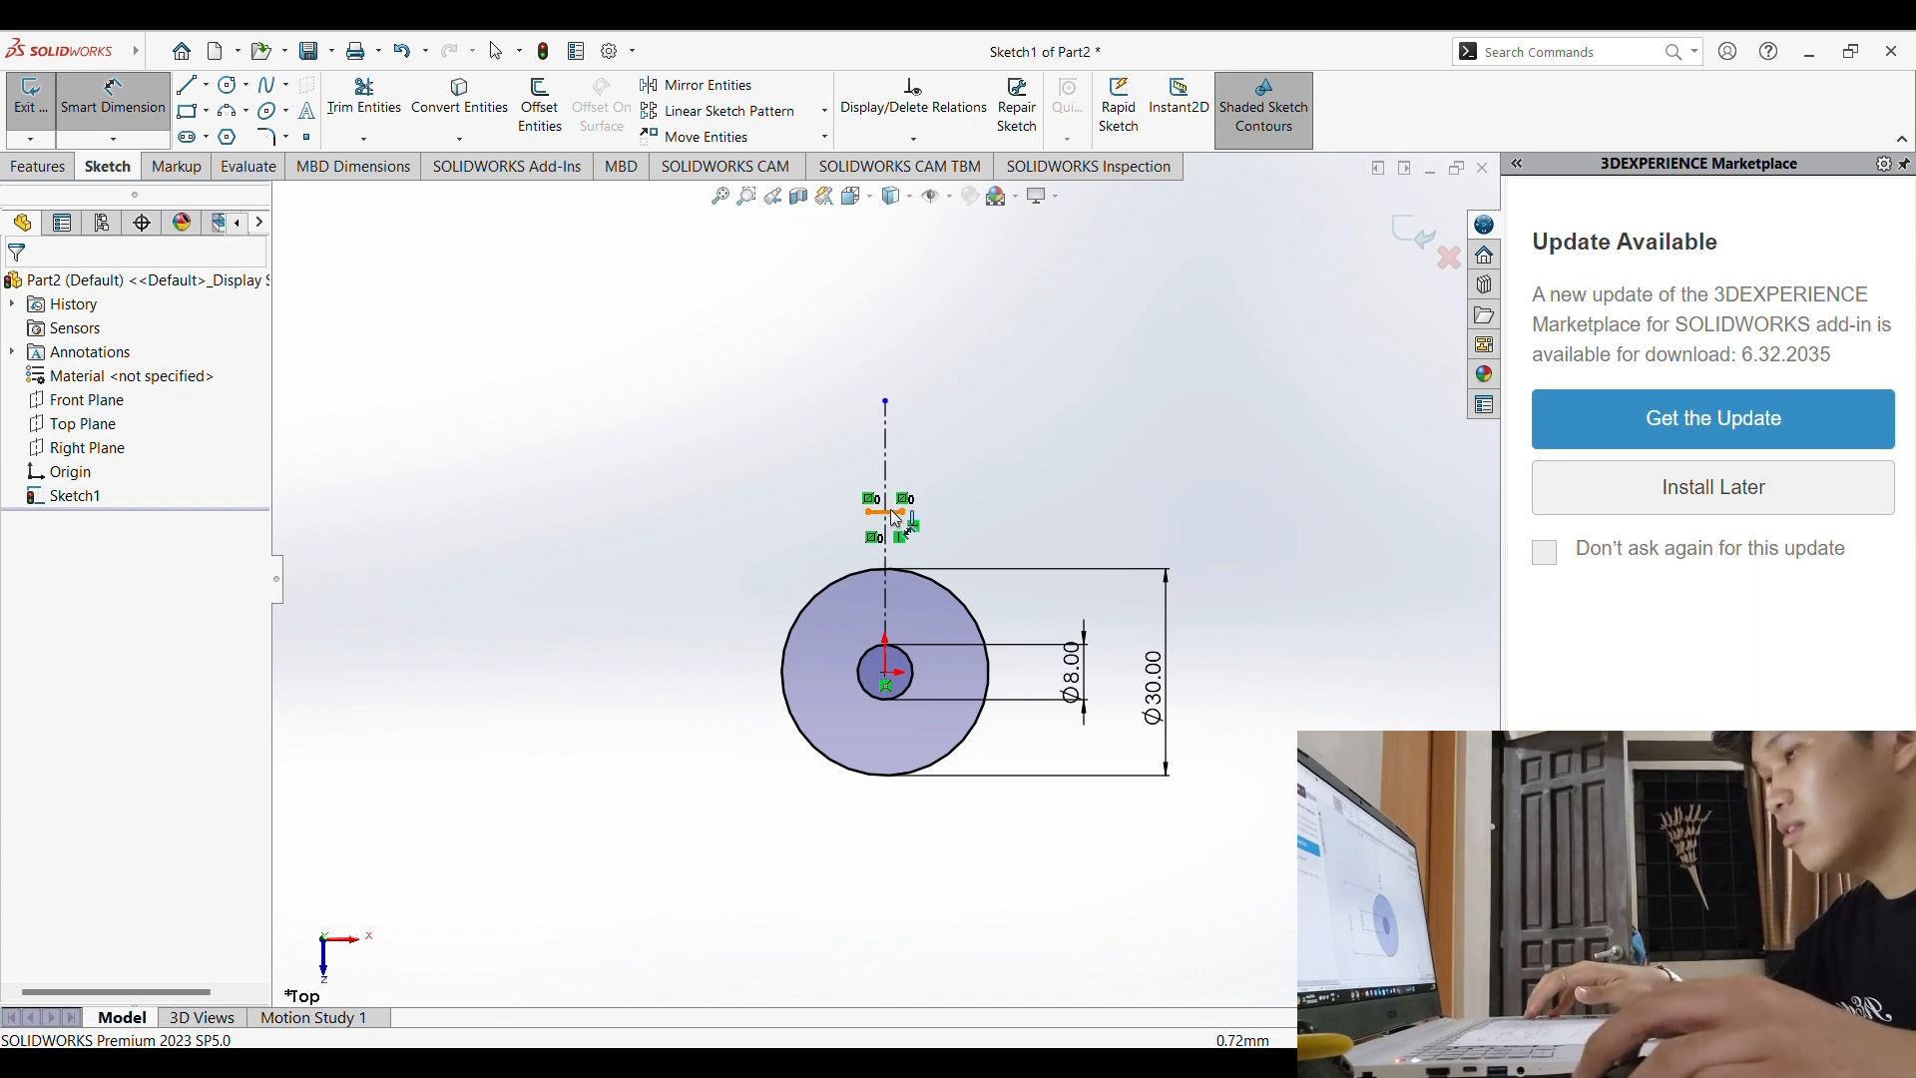
{"action": "left_click", "coordinate": [887, 434]}
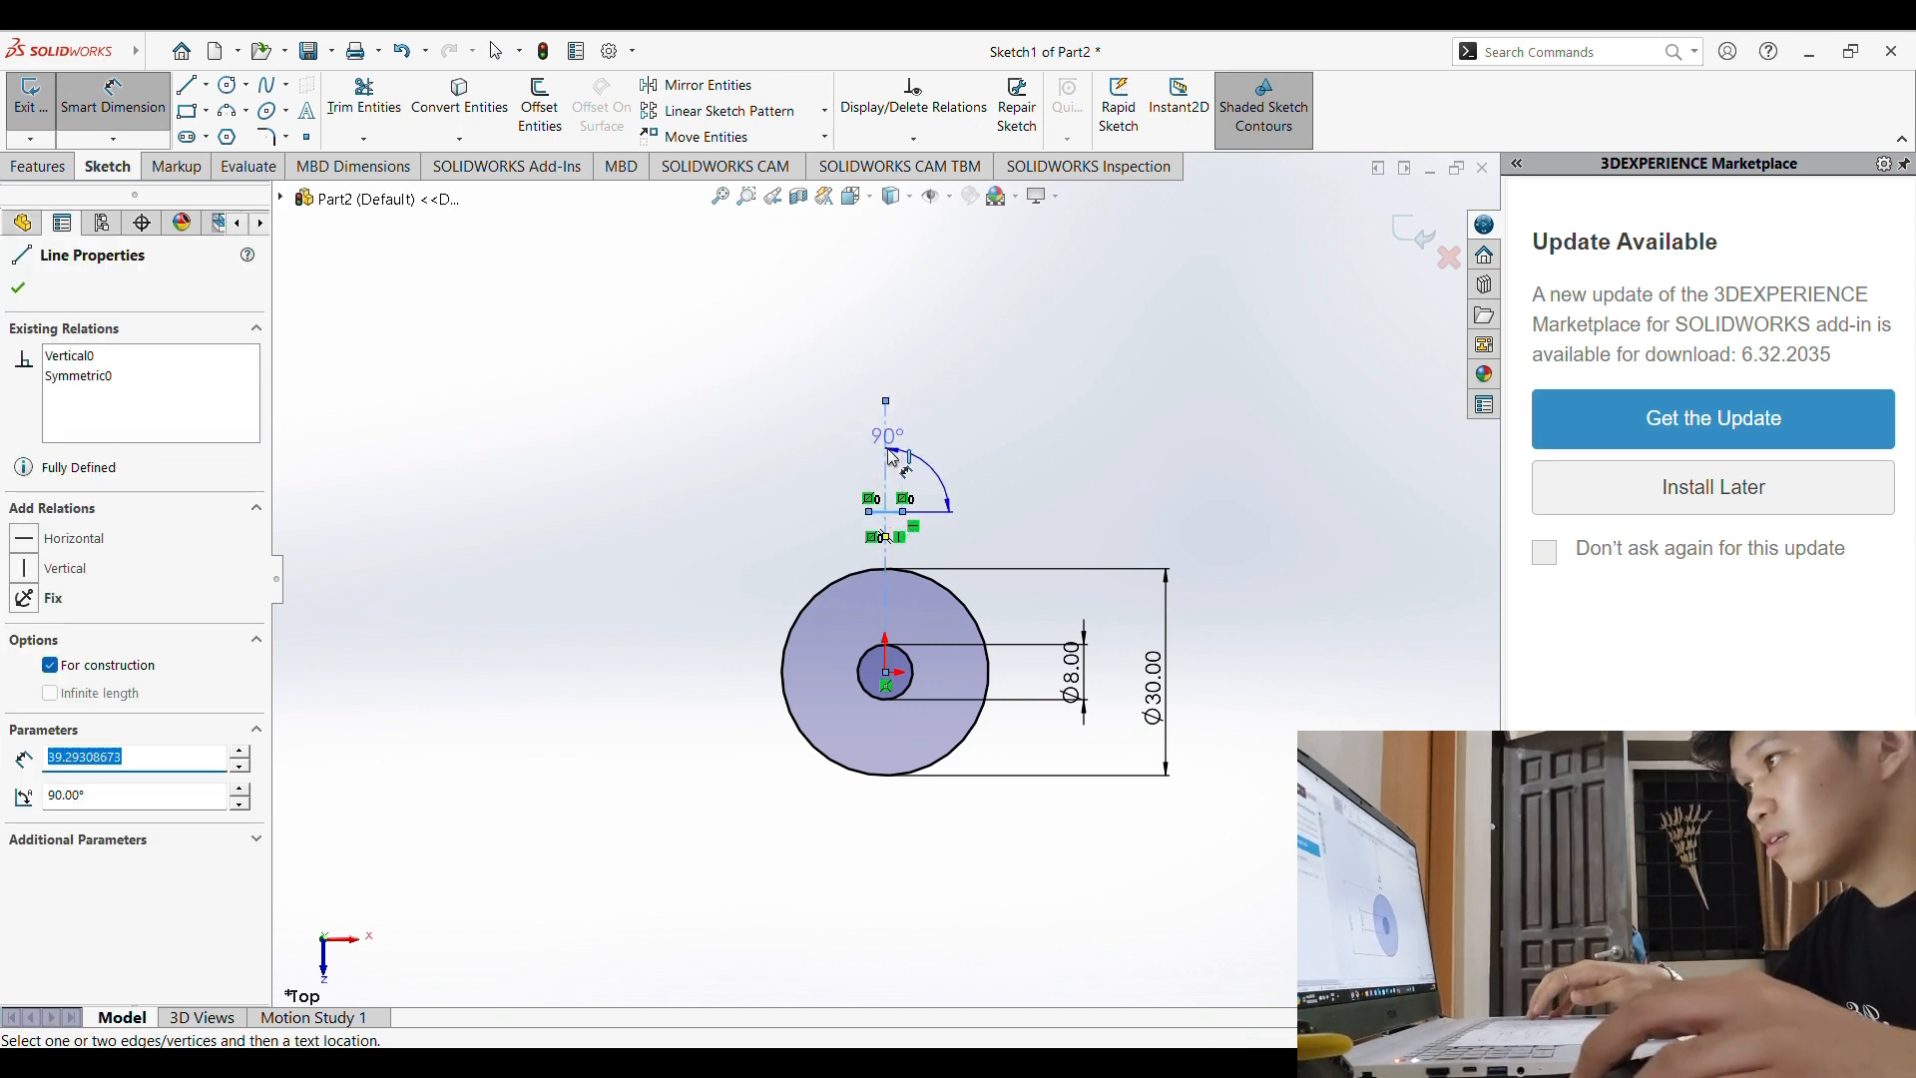
{"action": "left_click", "coordinate": [888, 450]}
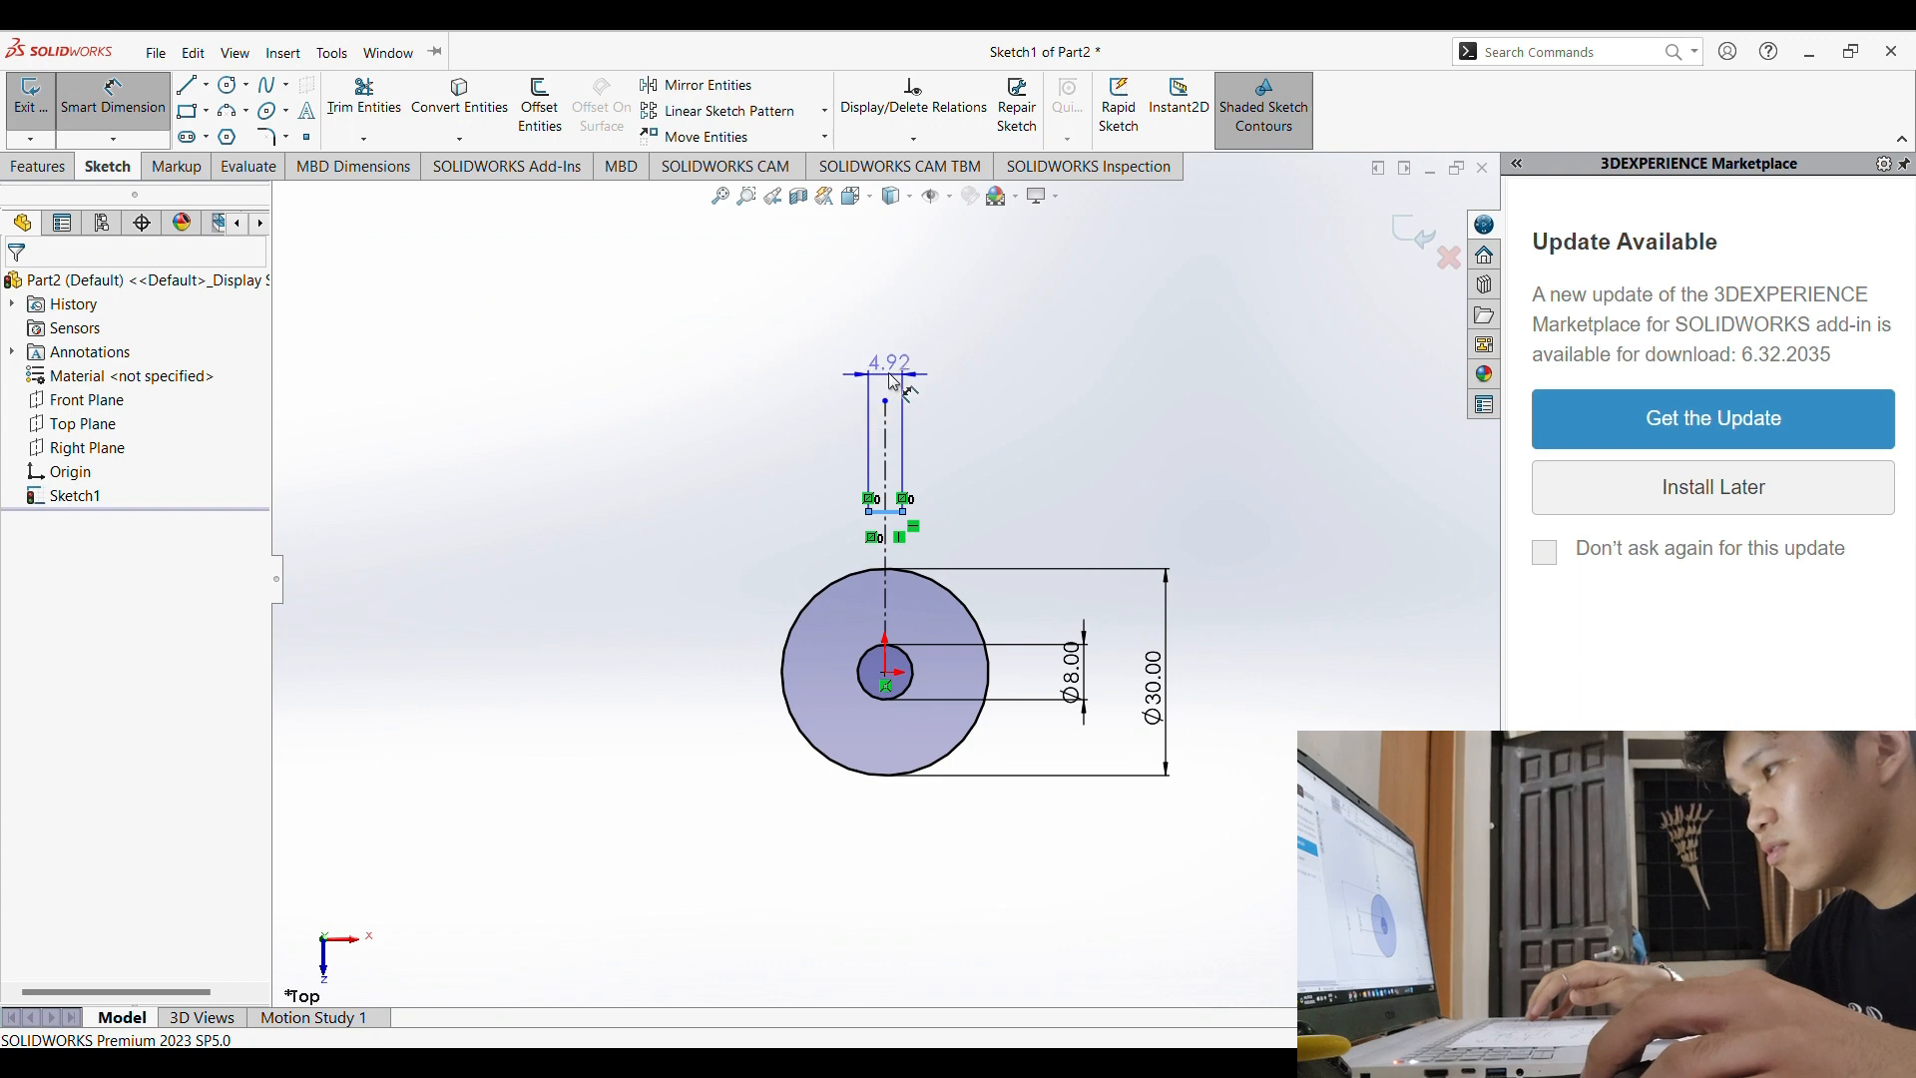
{"action": "left_click", "coordinate": [894, 382]}
{"action": "type", "text": "2.00mm"}
{"action": "key", "text": "Return"}
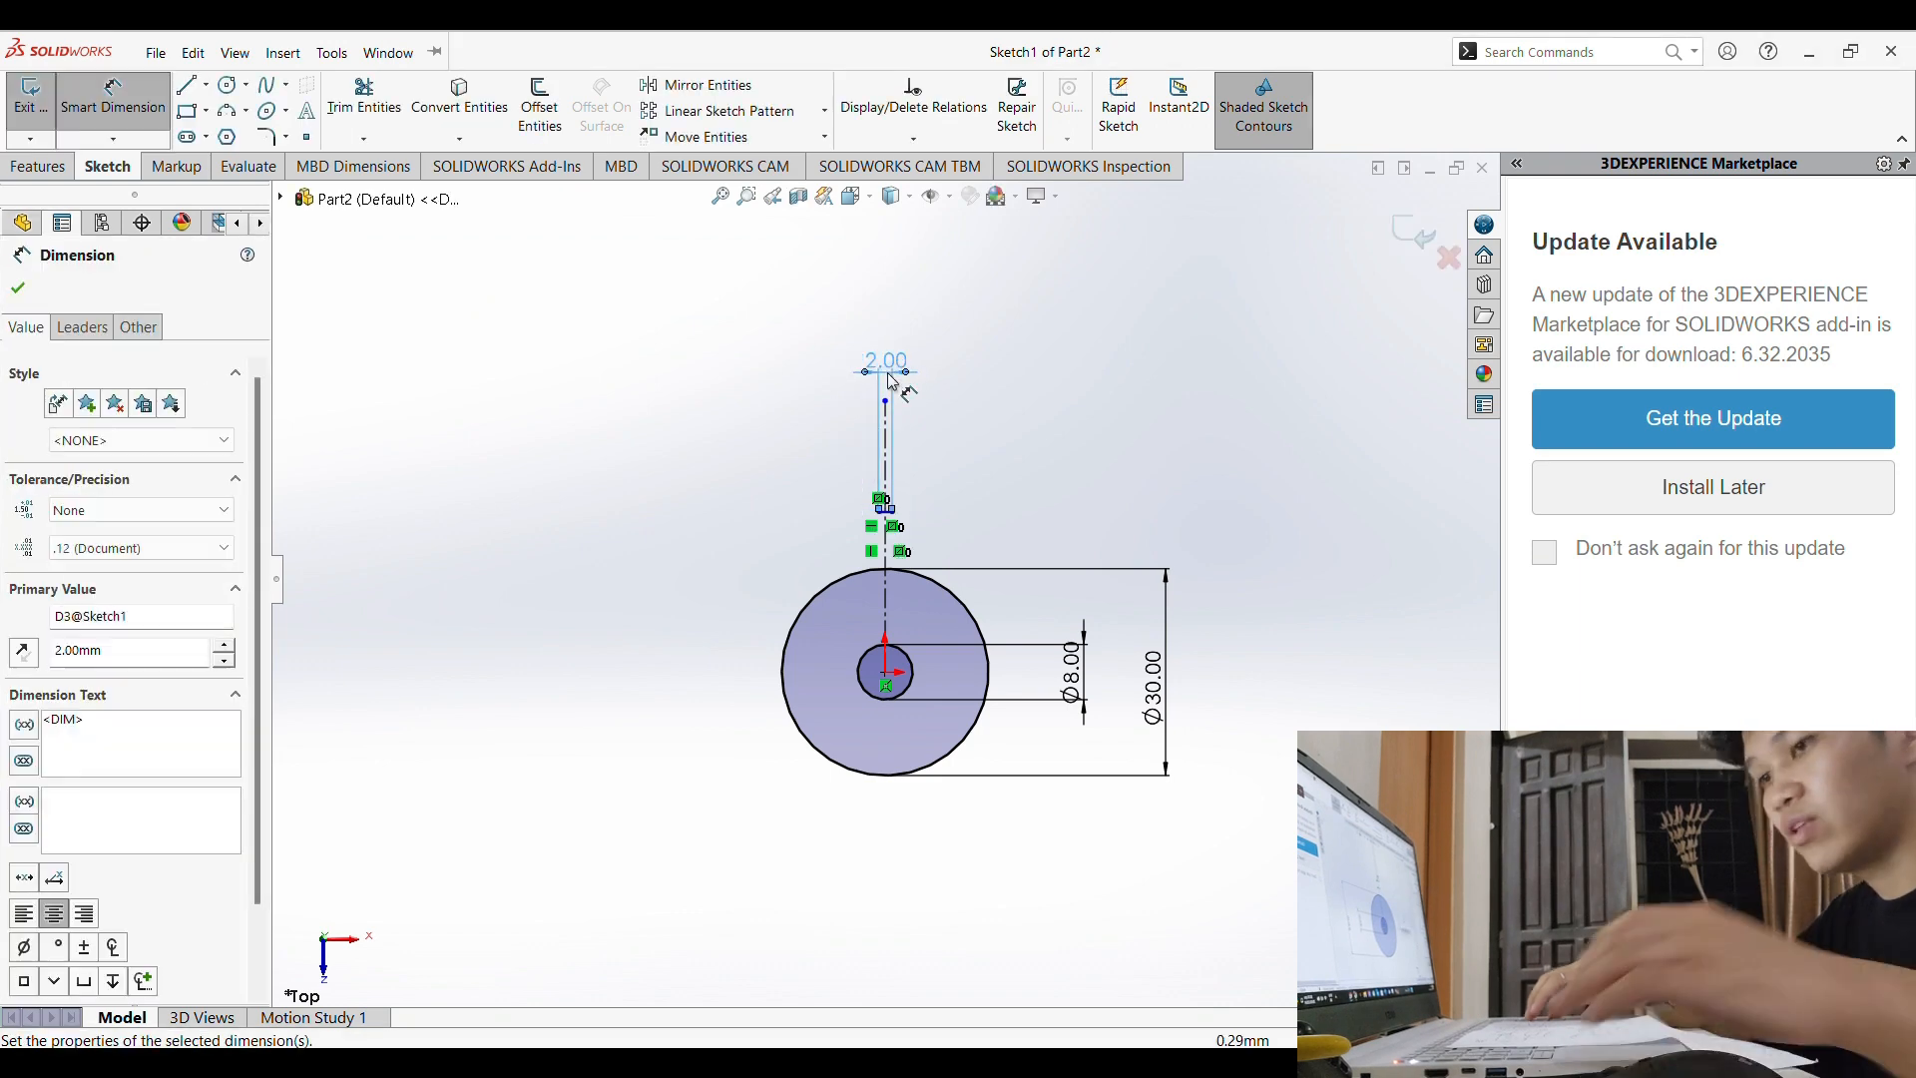
{"action": "left_click", "coordinate": [940, 435]}
Step: Dimension the vertical distance between the short horizontal line and the origin as 20 mm
{"action": "scroll", "coordinate": [898, 583], "scroll_direction": "up", "scroll_amount": 1}
{"action": "scroll", "coordinate": [933, 617], "scroll_direction": "down", "scroll_amount": 4}
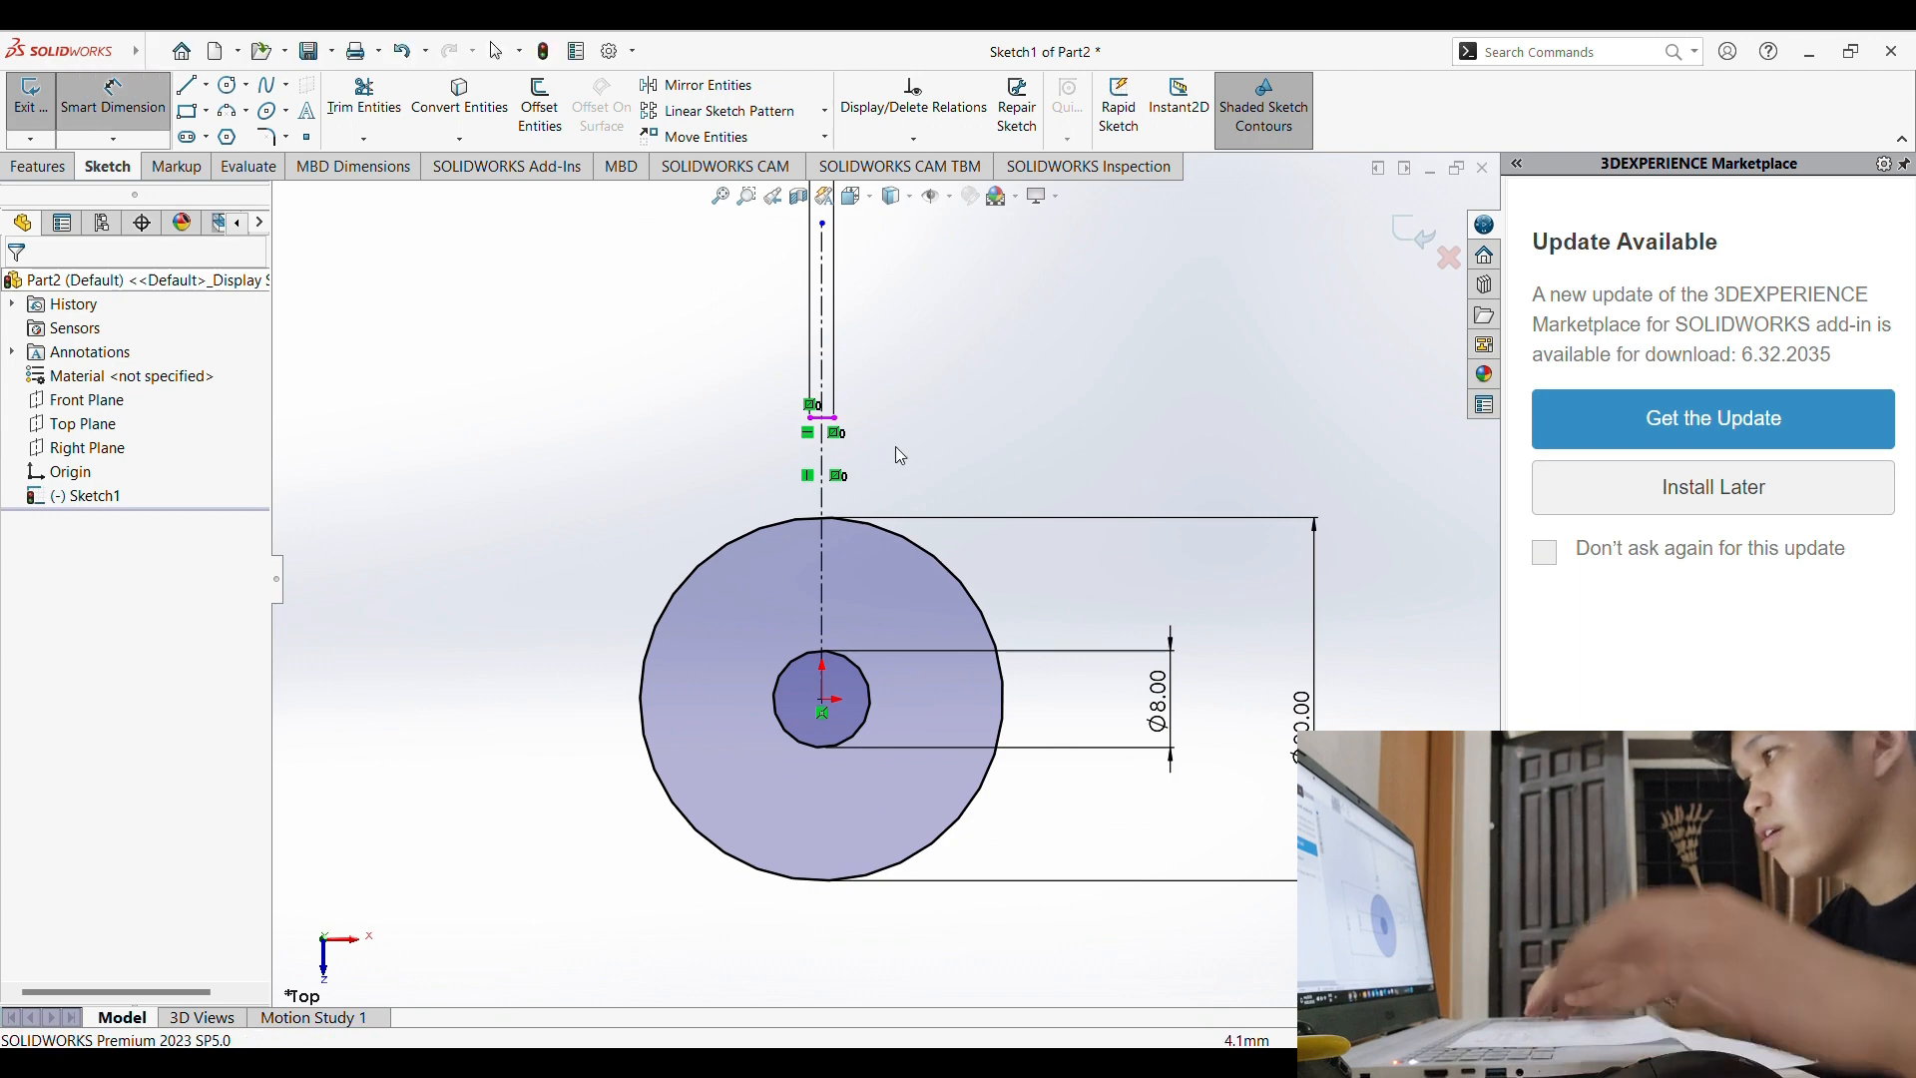
{"action": "left_click", "coordinate": [824, 427]}
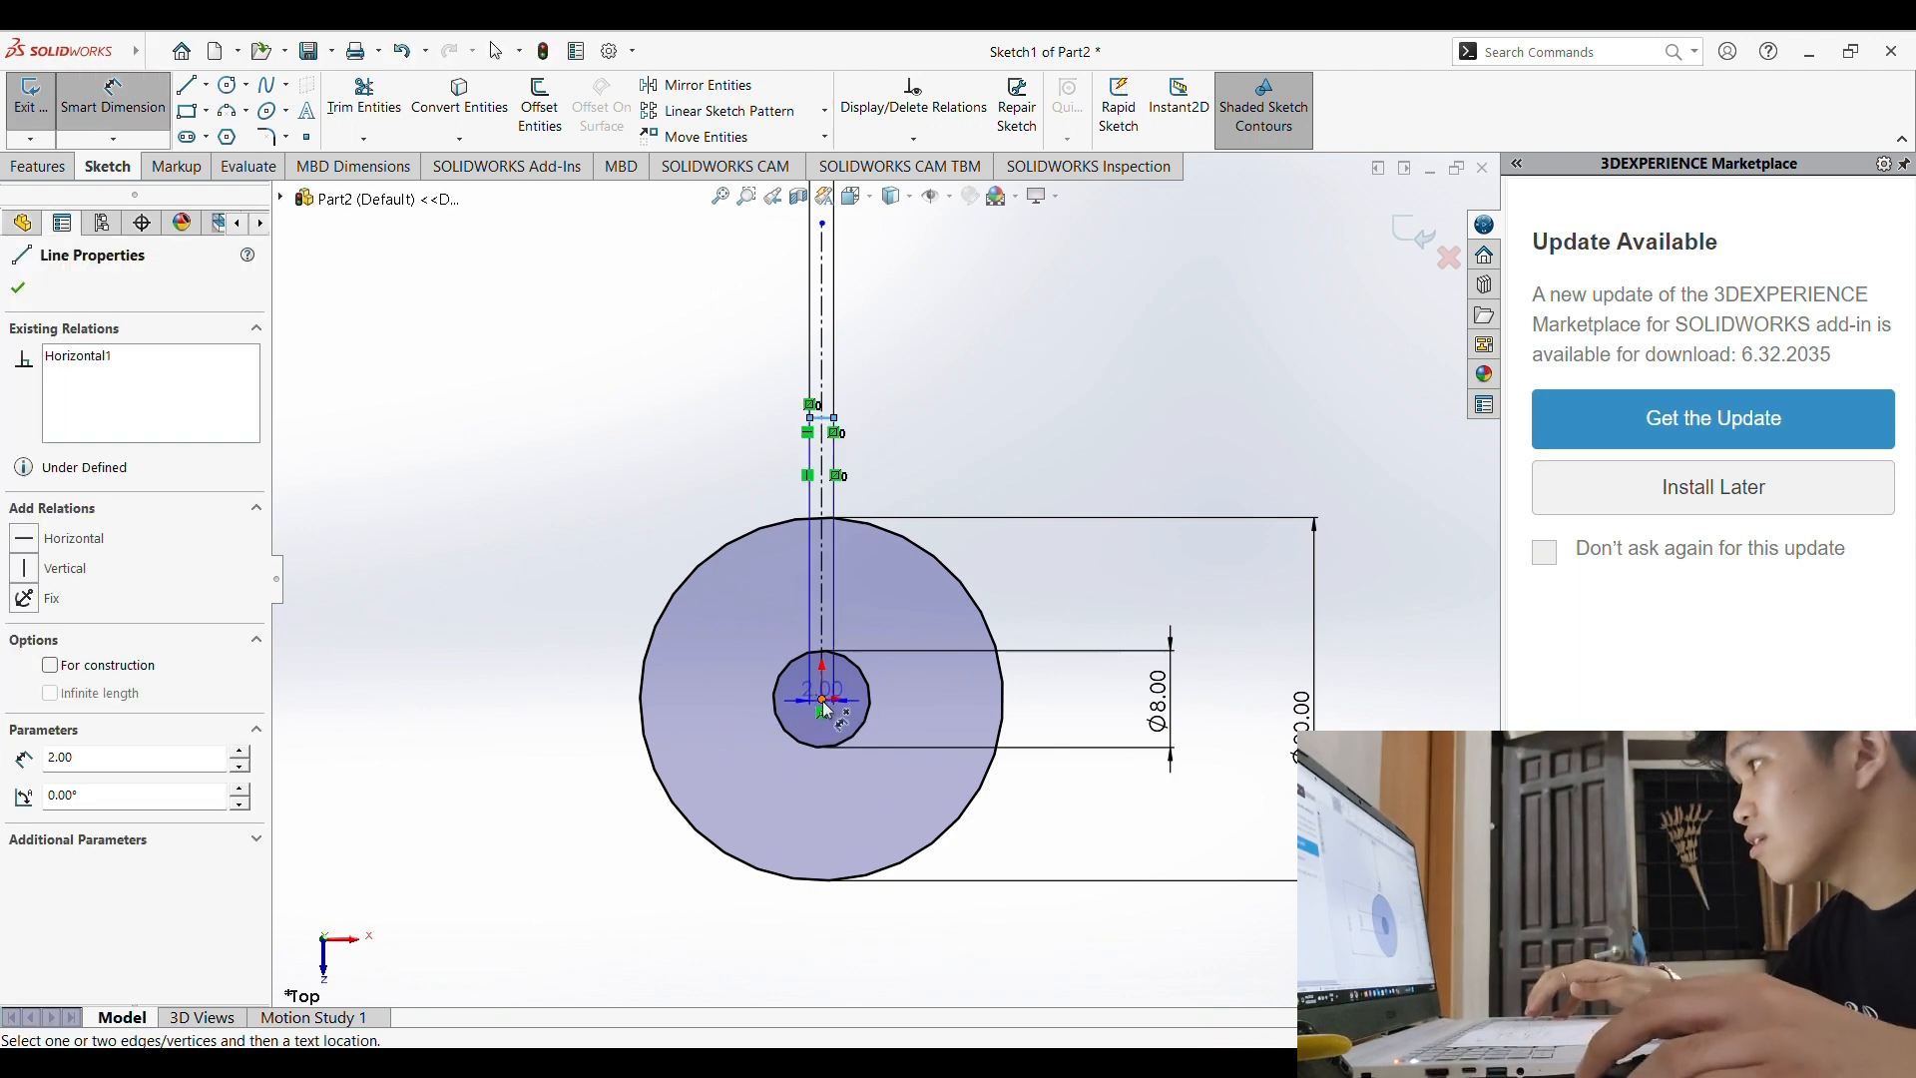
{"action": "left_click", "coordinate": [824, 700]}
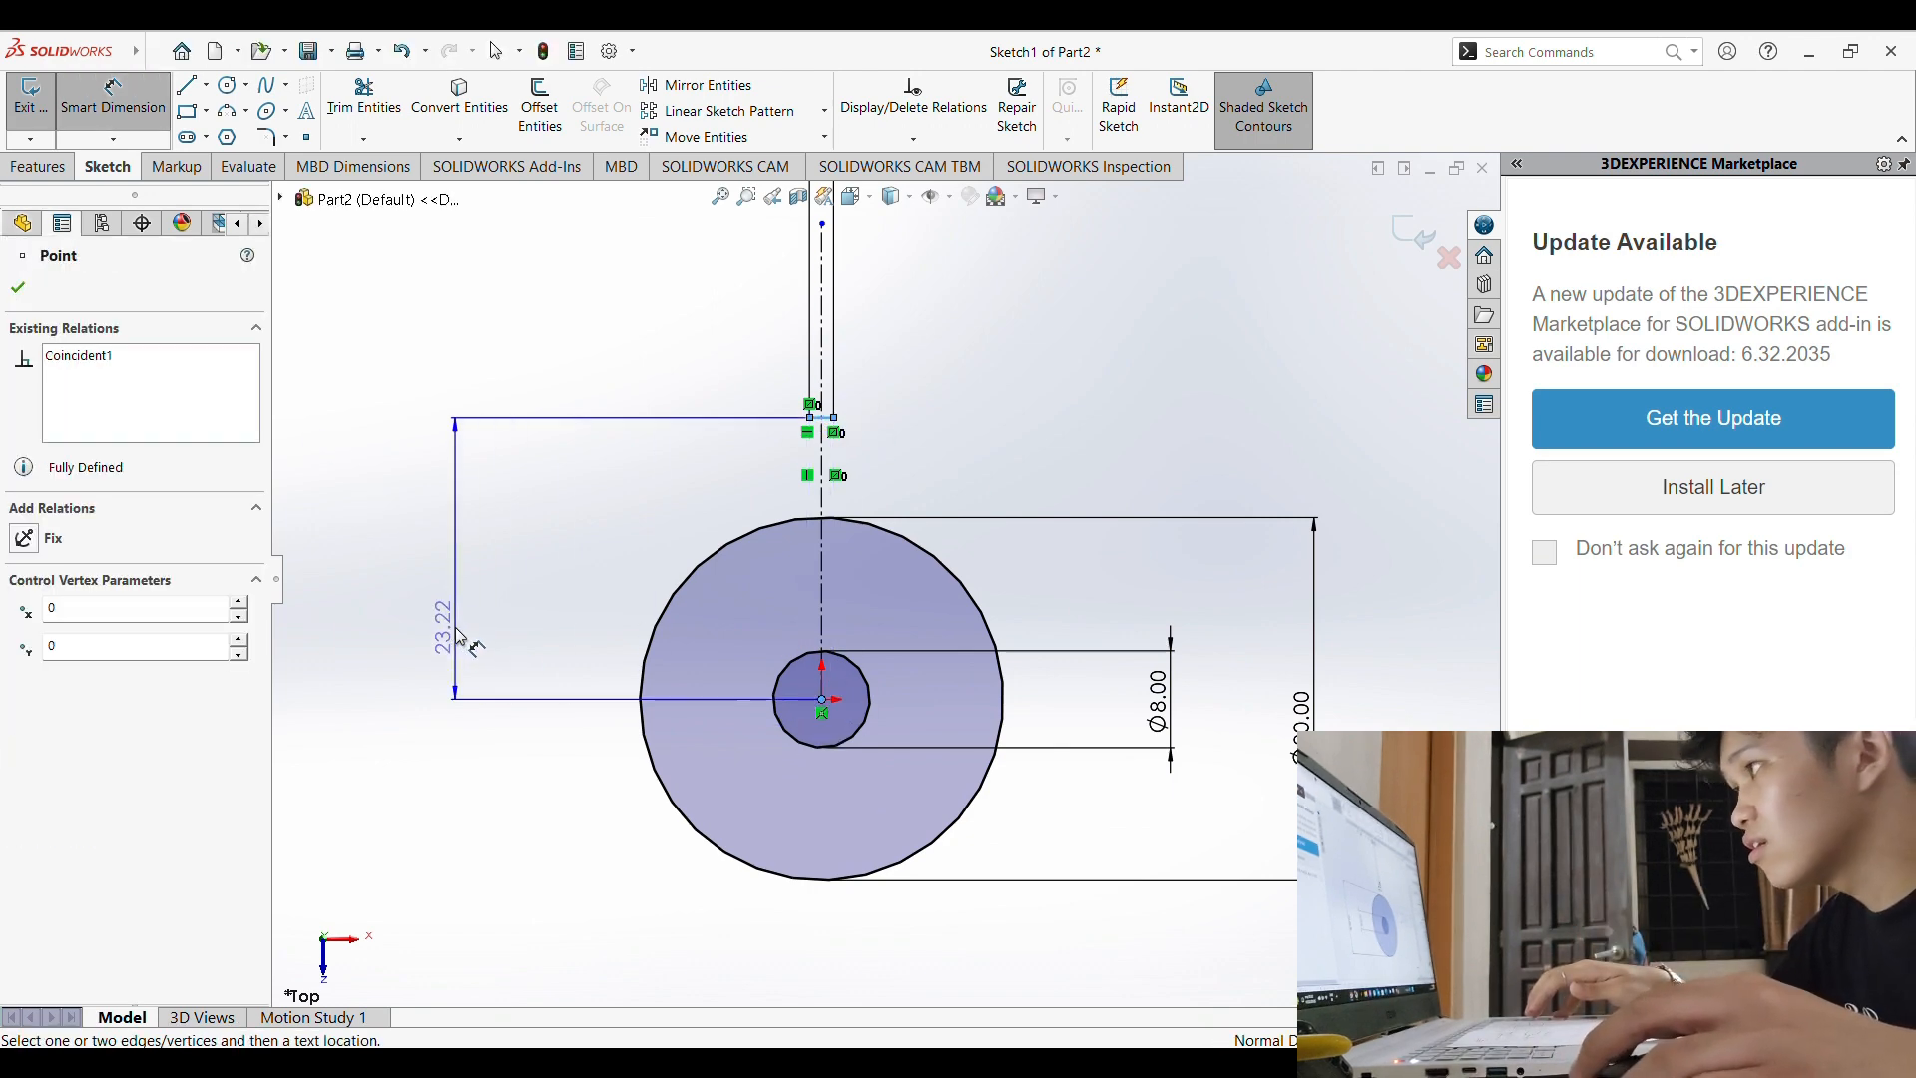
{"action": "left_click", "coordinate": [457, 635]}
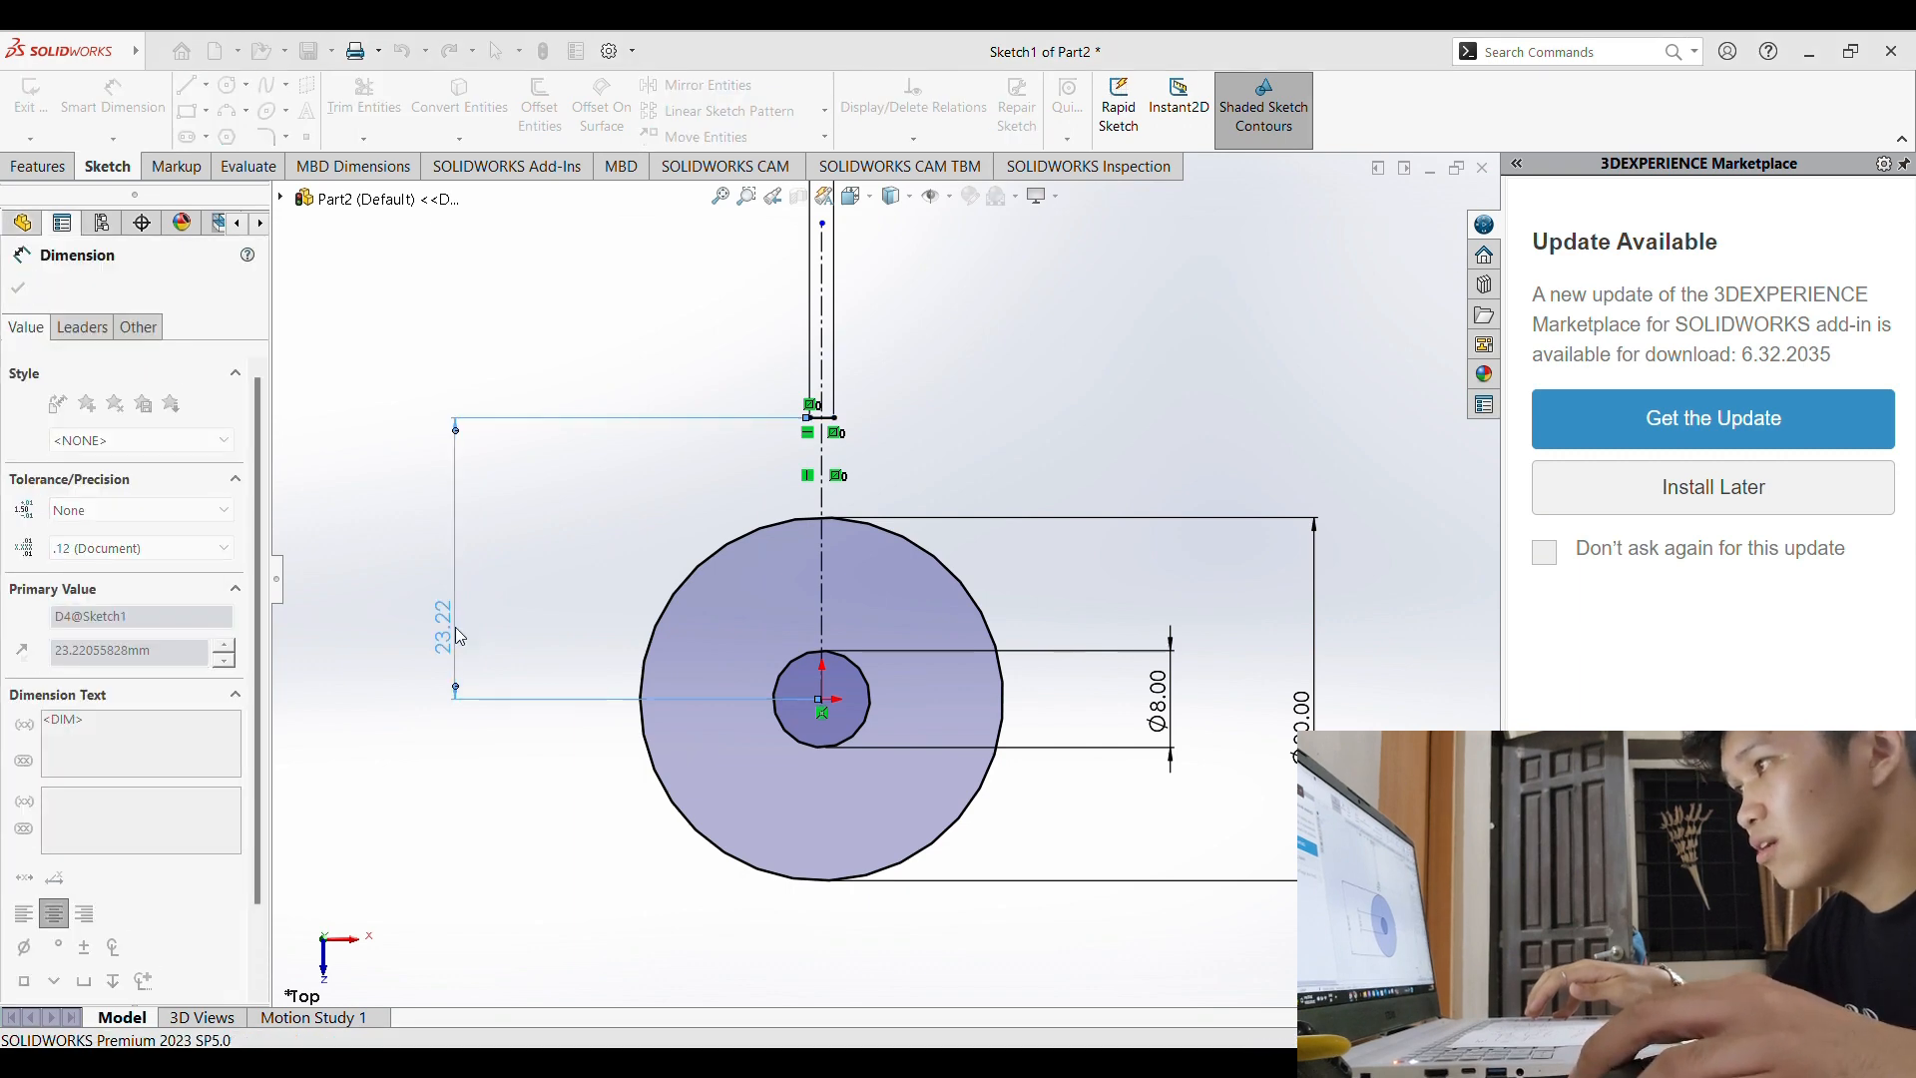
{"action": "type", "text": "20"}
{"action": "key", "text": "Return"}
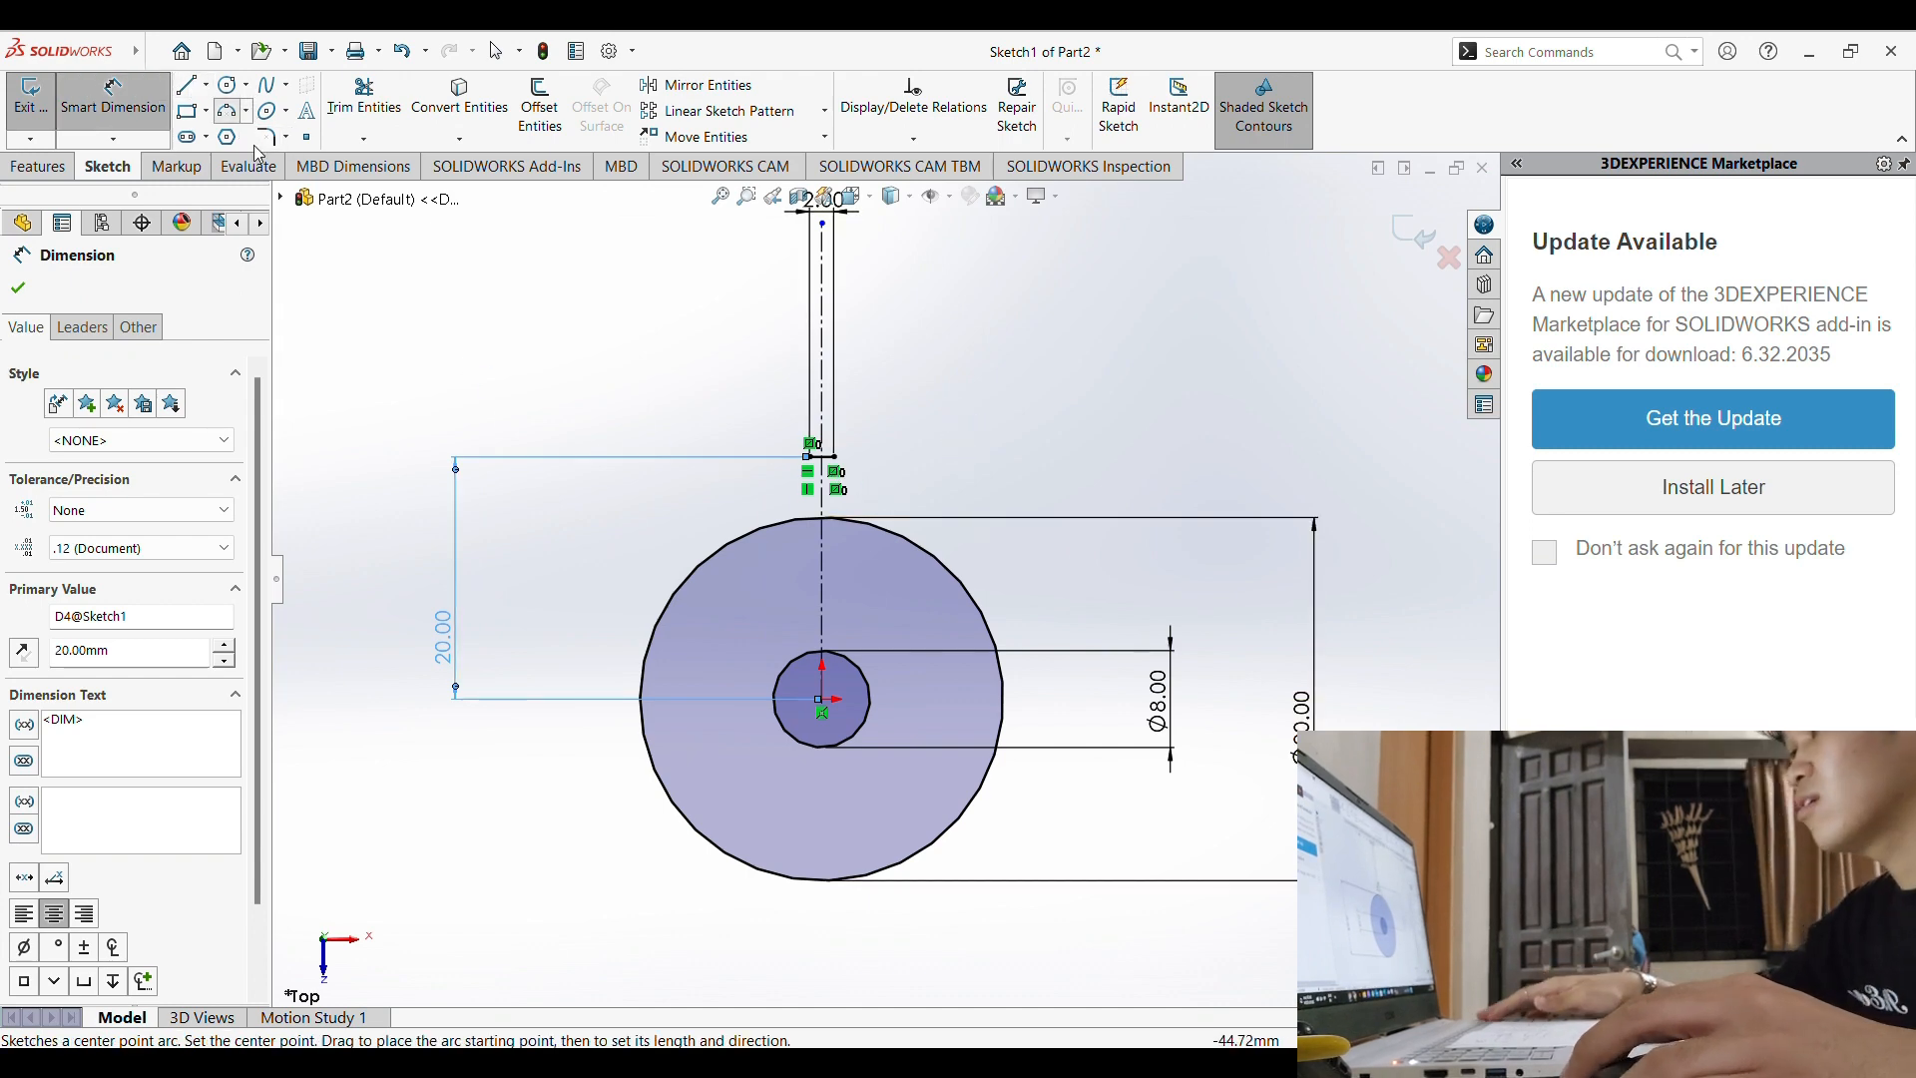
Step: Draw a 3-point arc of about 8.6 mm radius from the short line's left endpoint to the outer circle
{"action": "left_click", "coordinate": [227, 109]}
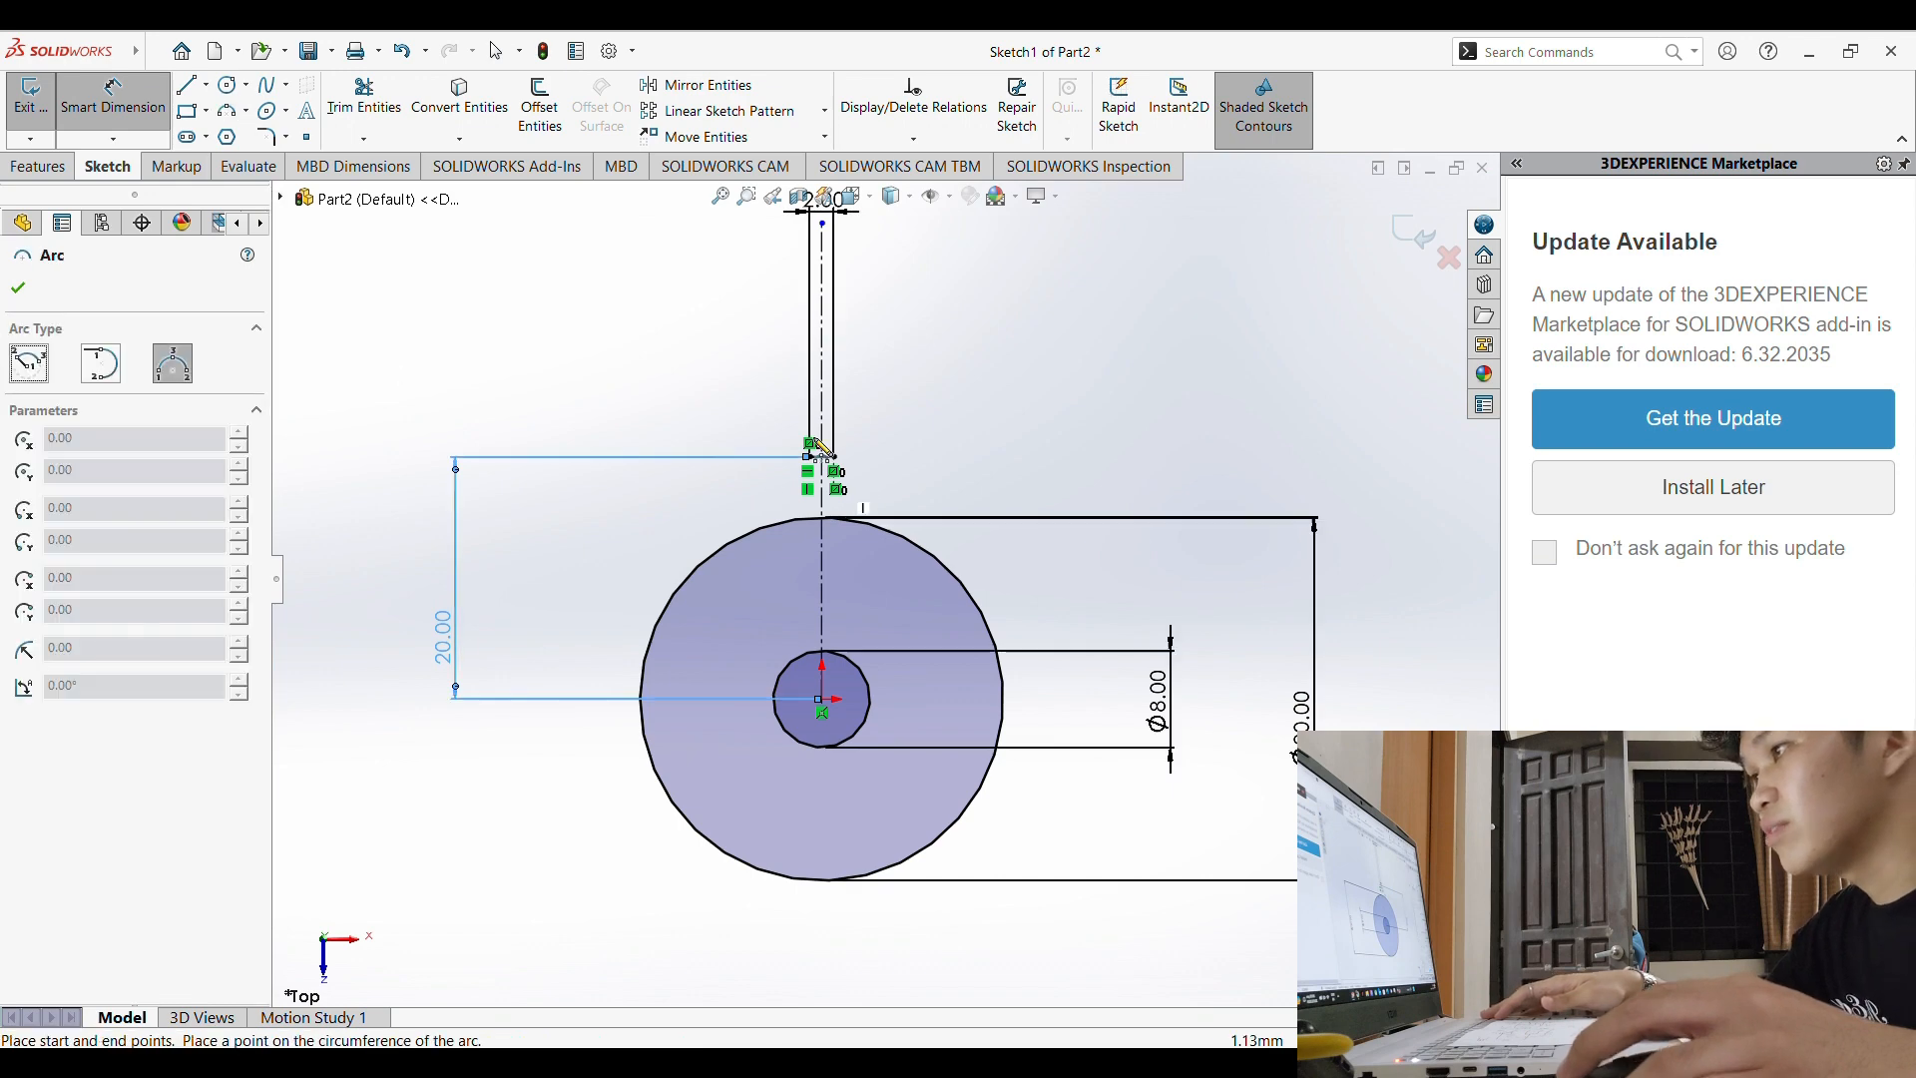
{"action": "left_click", "coordinate": [817, 457]}
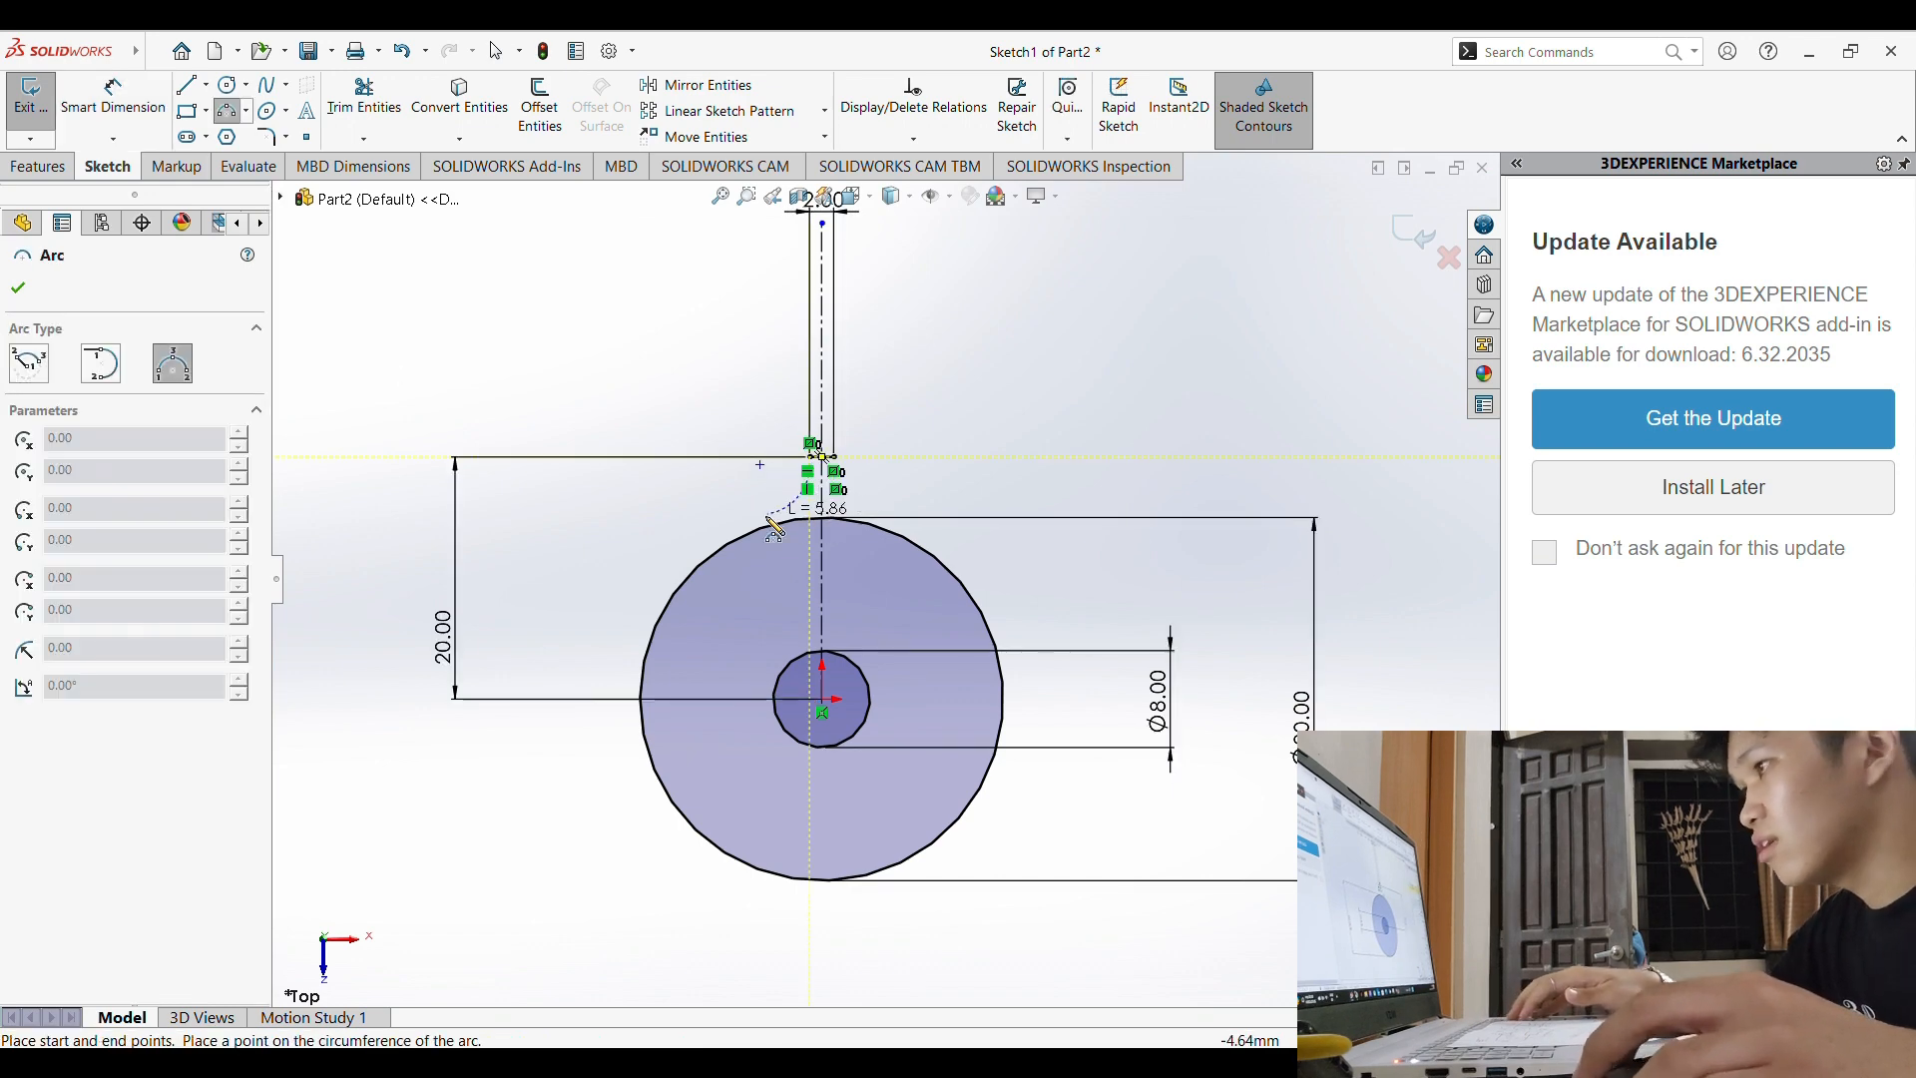
{"action": "left_click", "coordinate": [777, 524]}
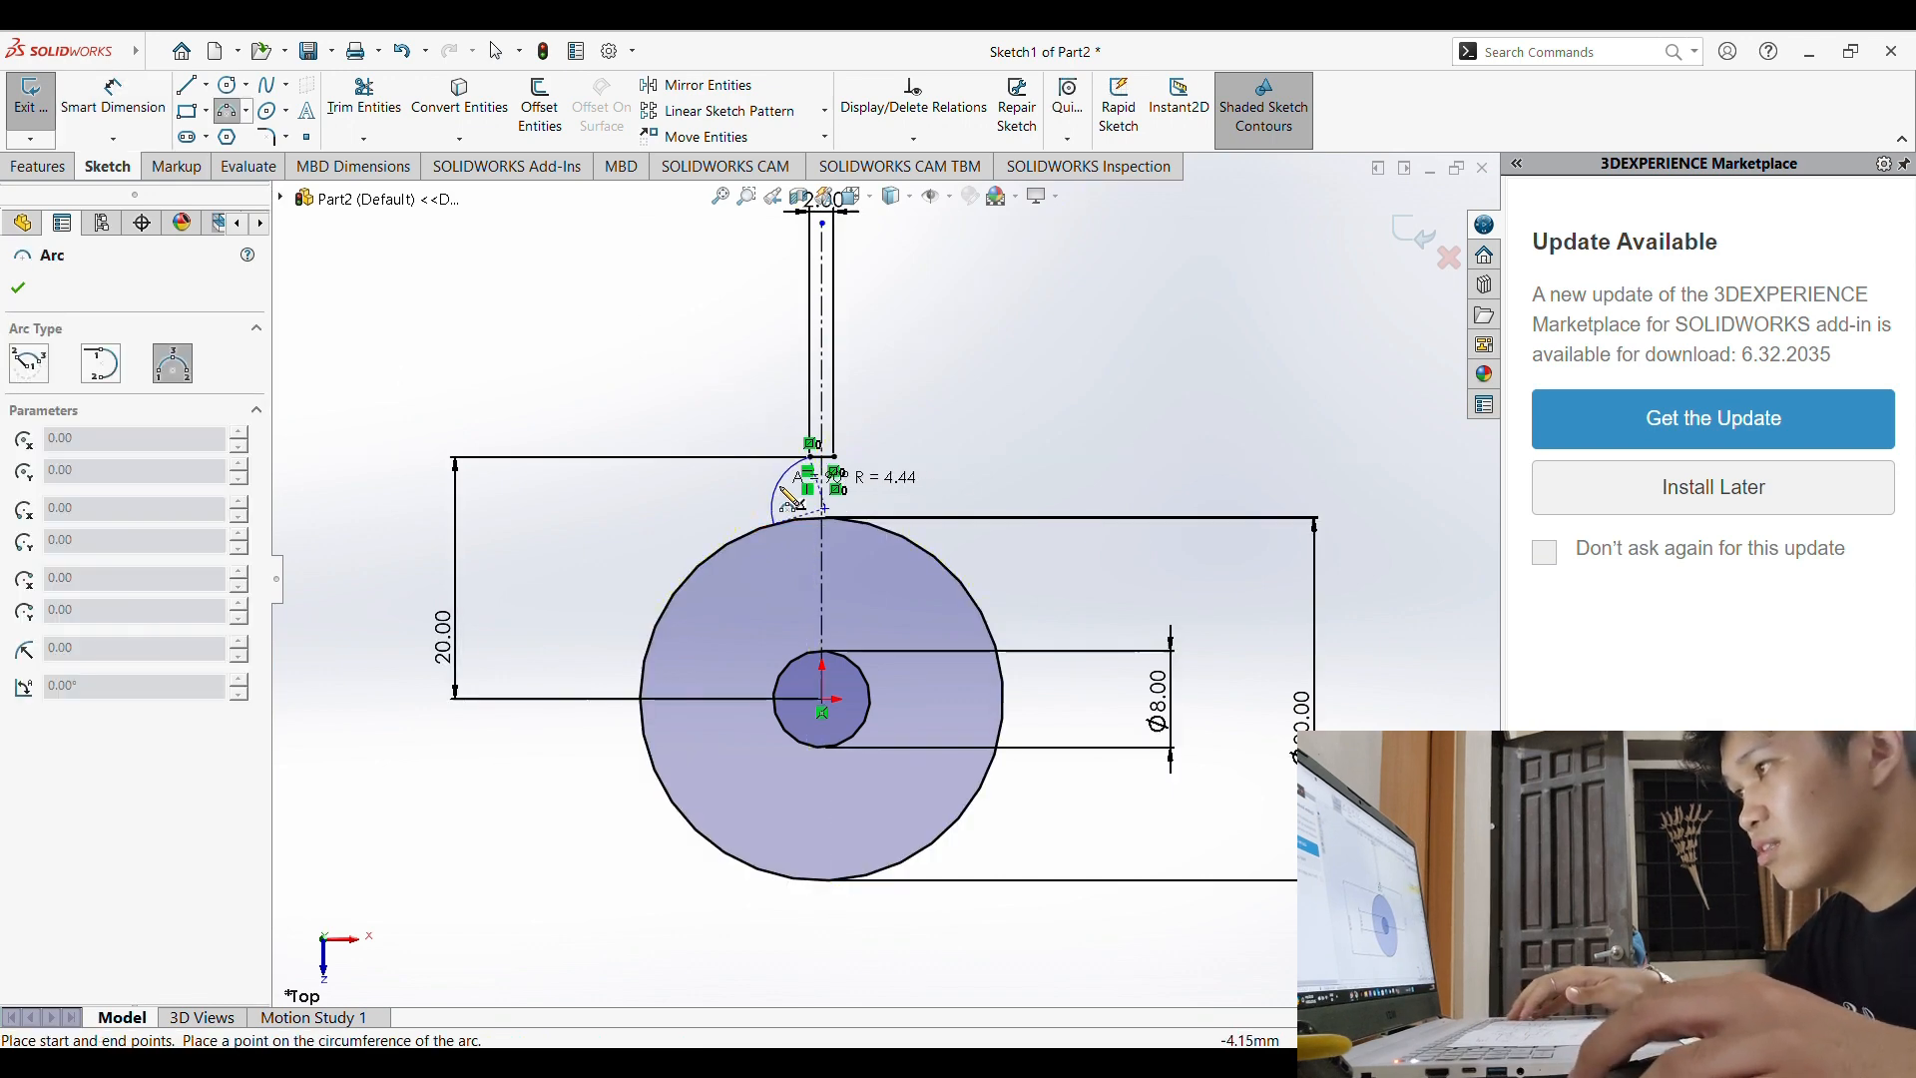
{"action": "left_click", "coordinate": [795, 504]}
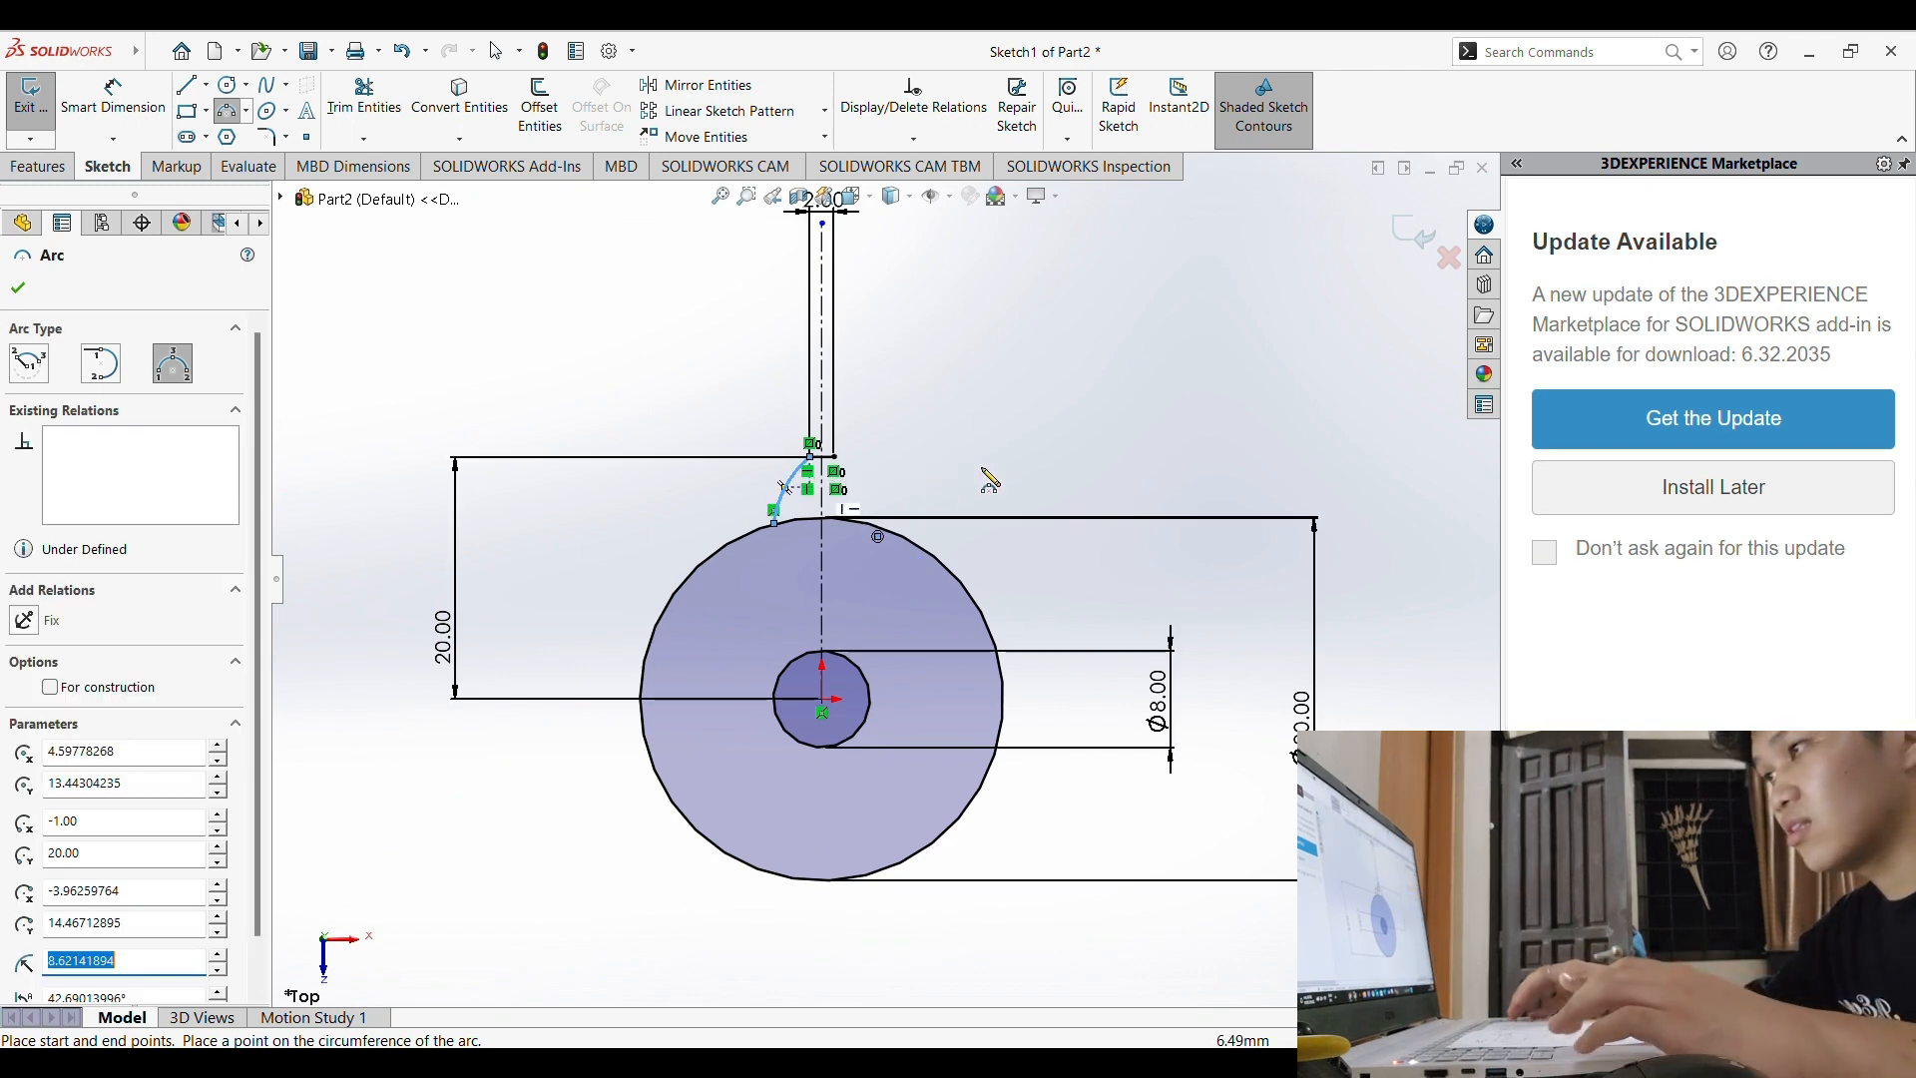
Step: Mirror the tooth-flank arc about the vertical centerline, keeping the original
{"action": "left_click", "coordinate": [711, 85]}
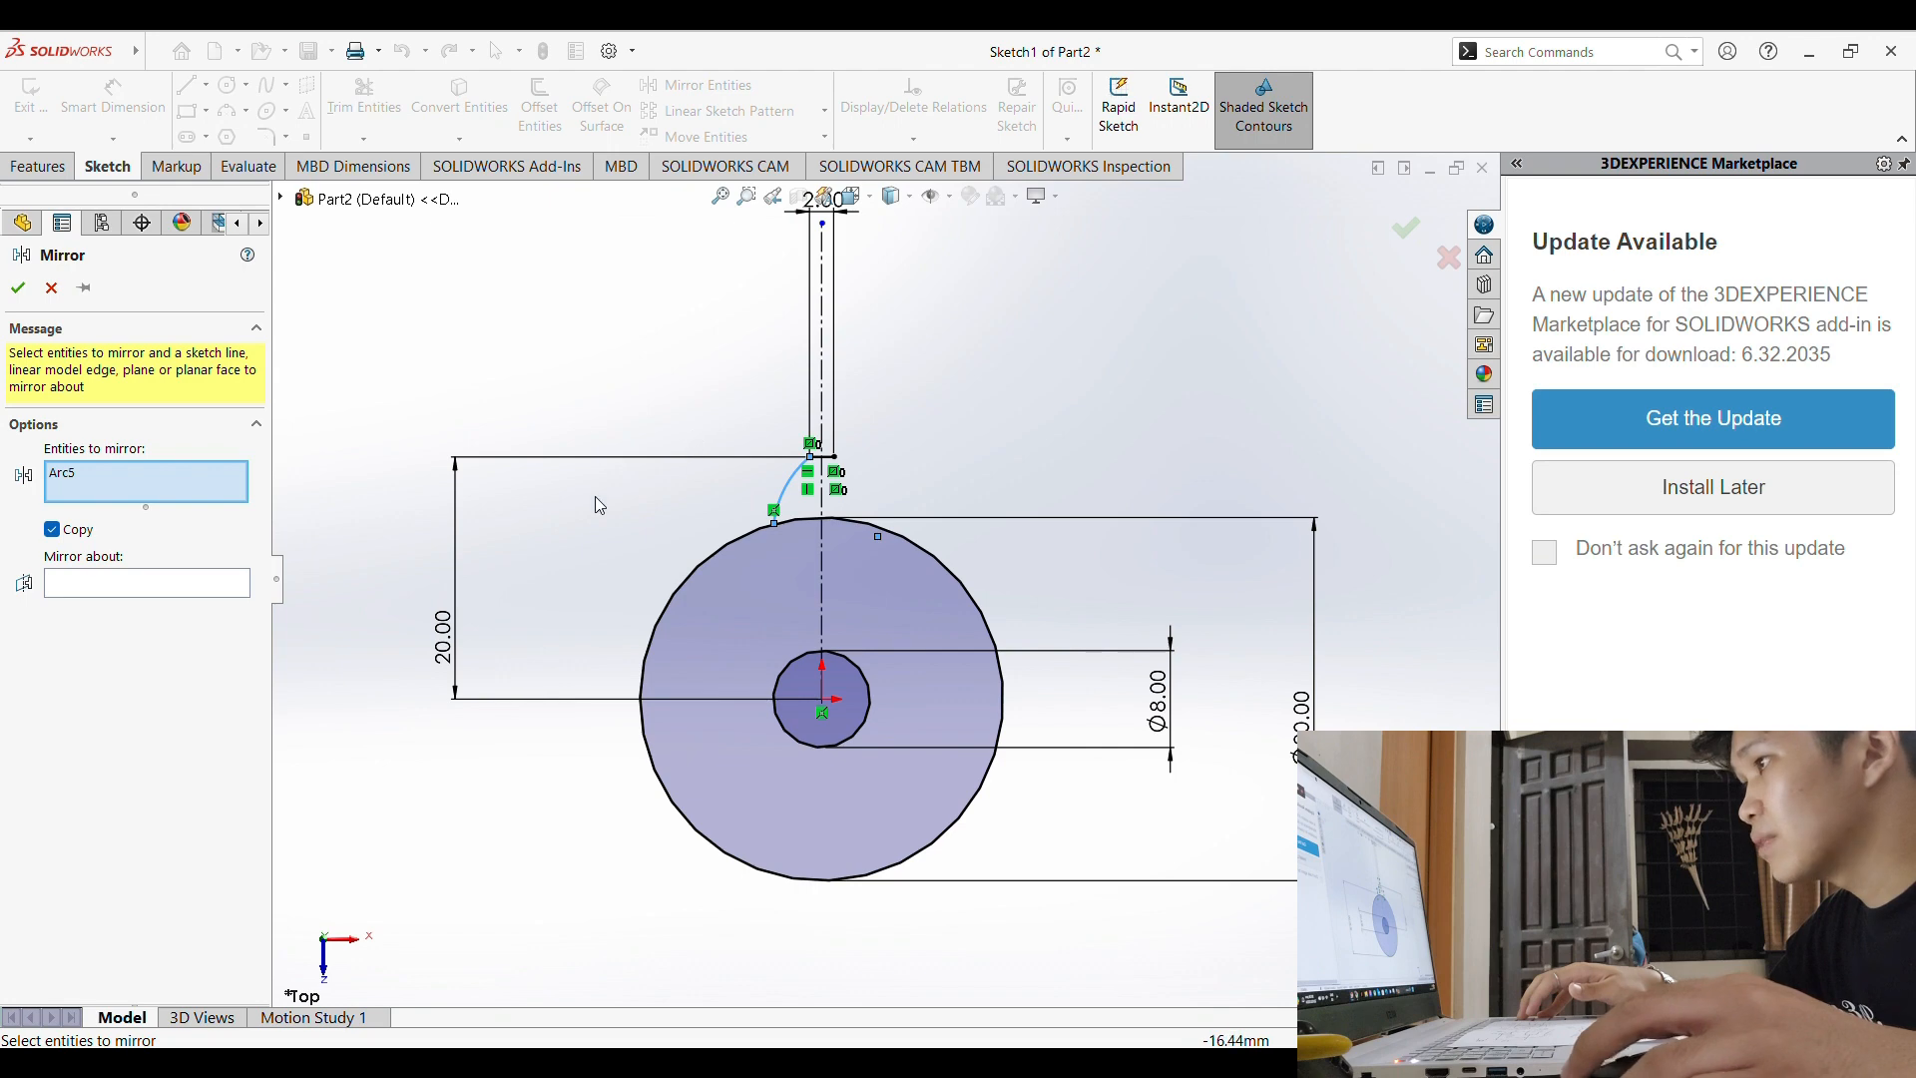
{"action": "left_click", "coordinate": [54, 584]}
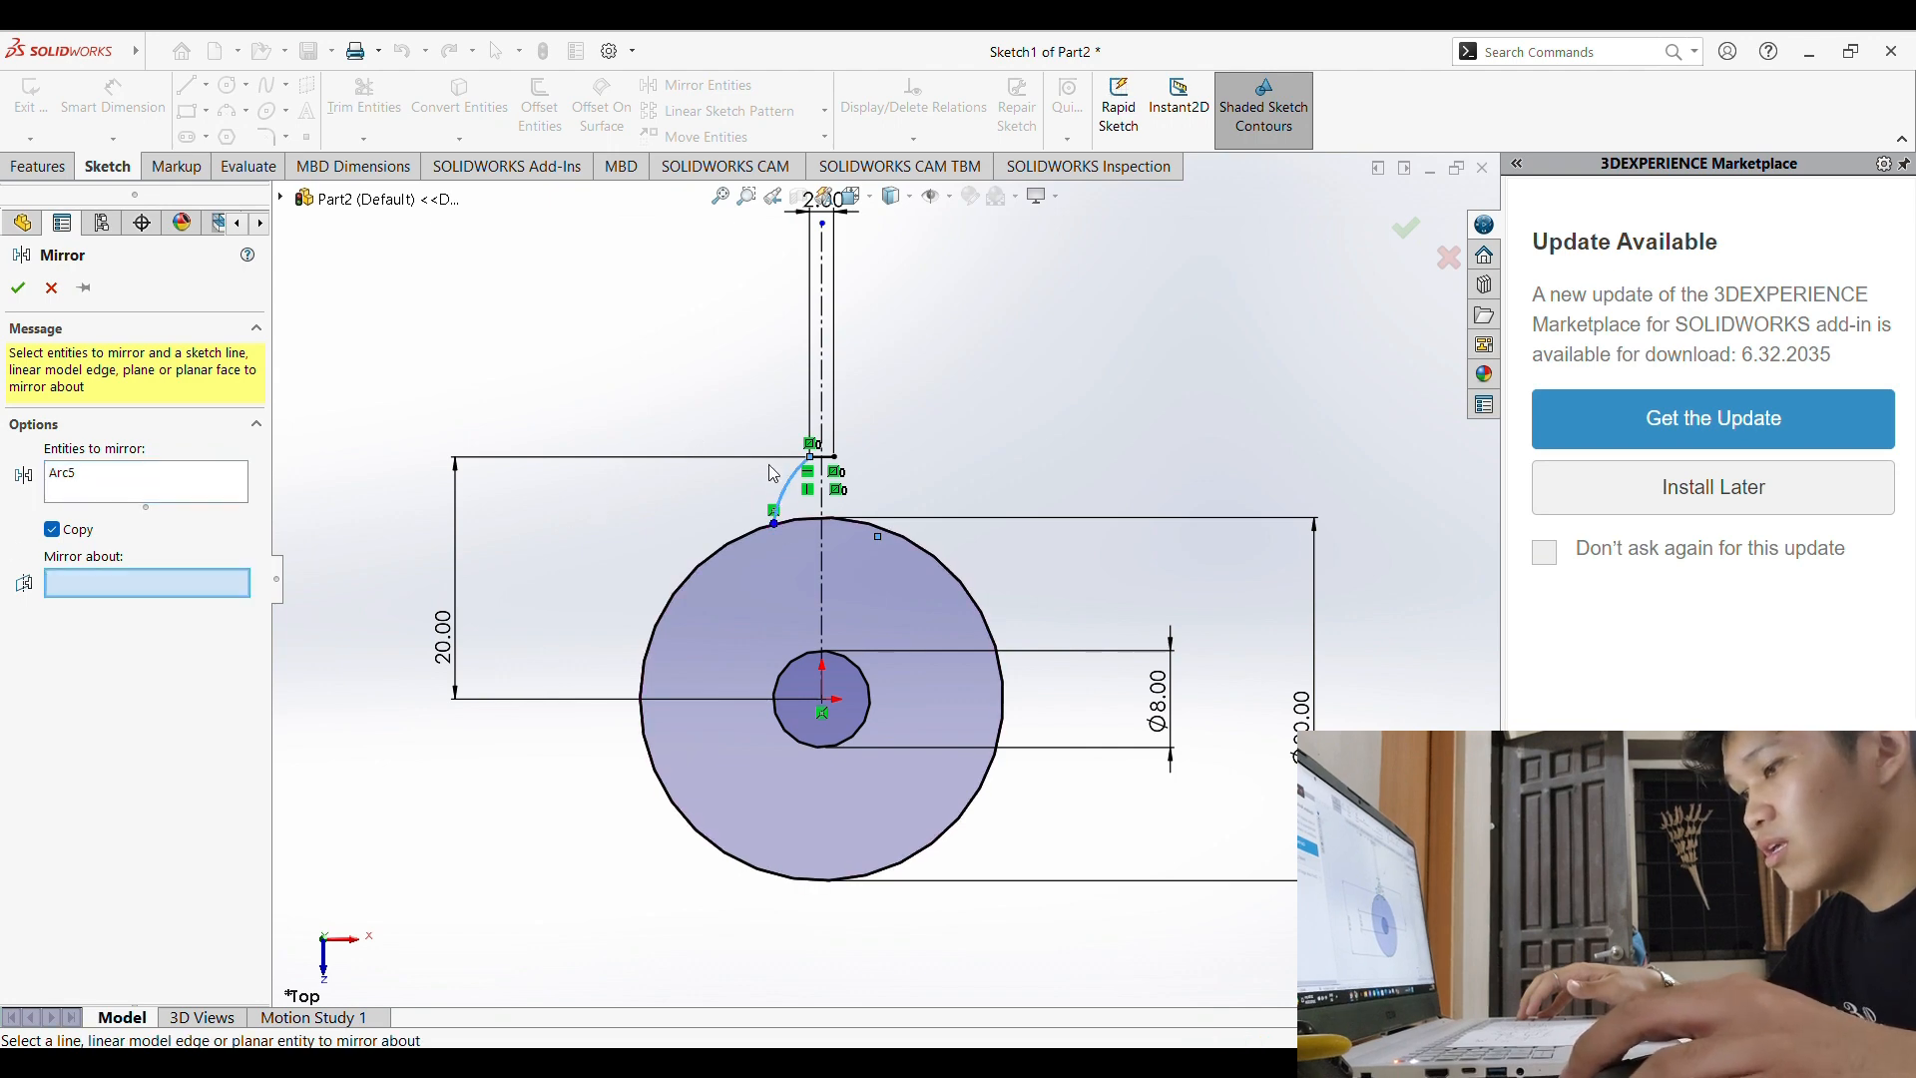
{"action": "left_click", "coordinate": [827, 501]}
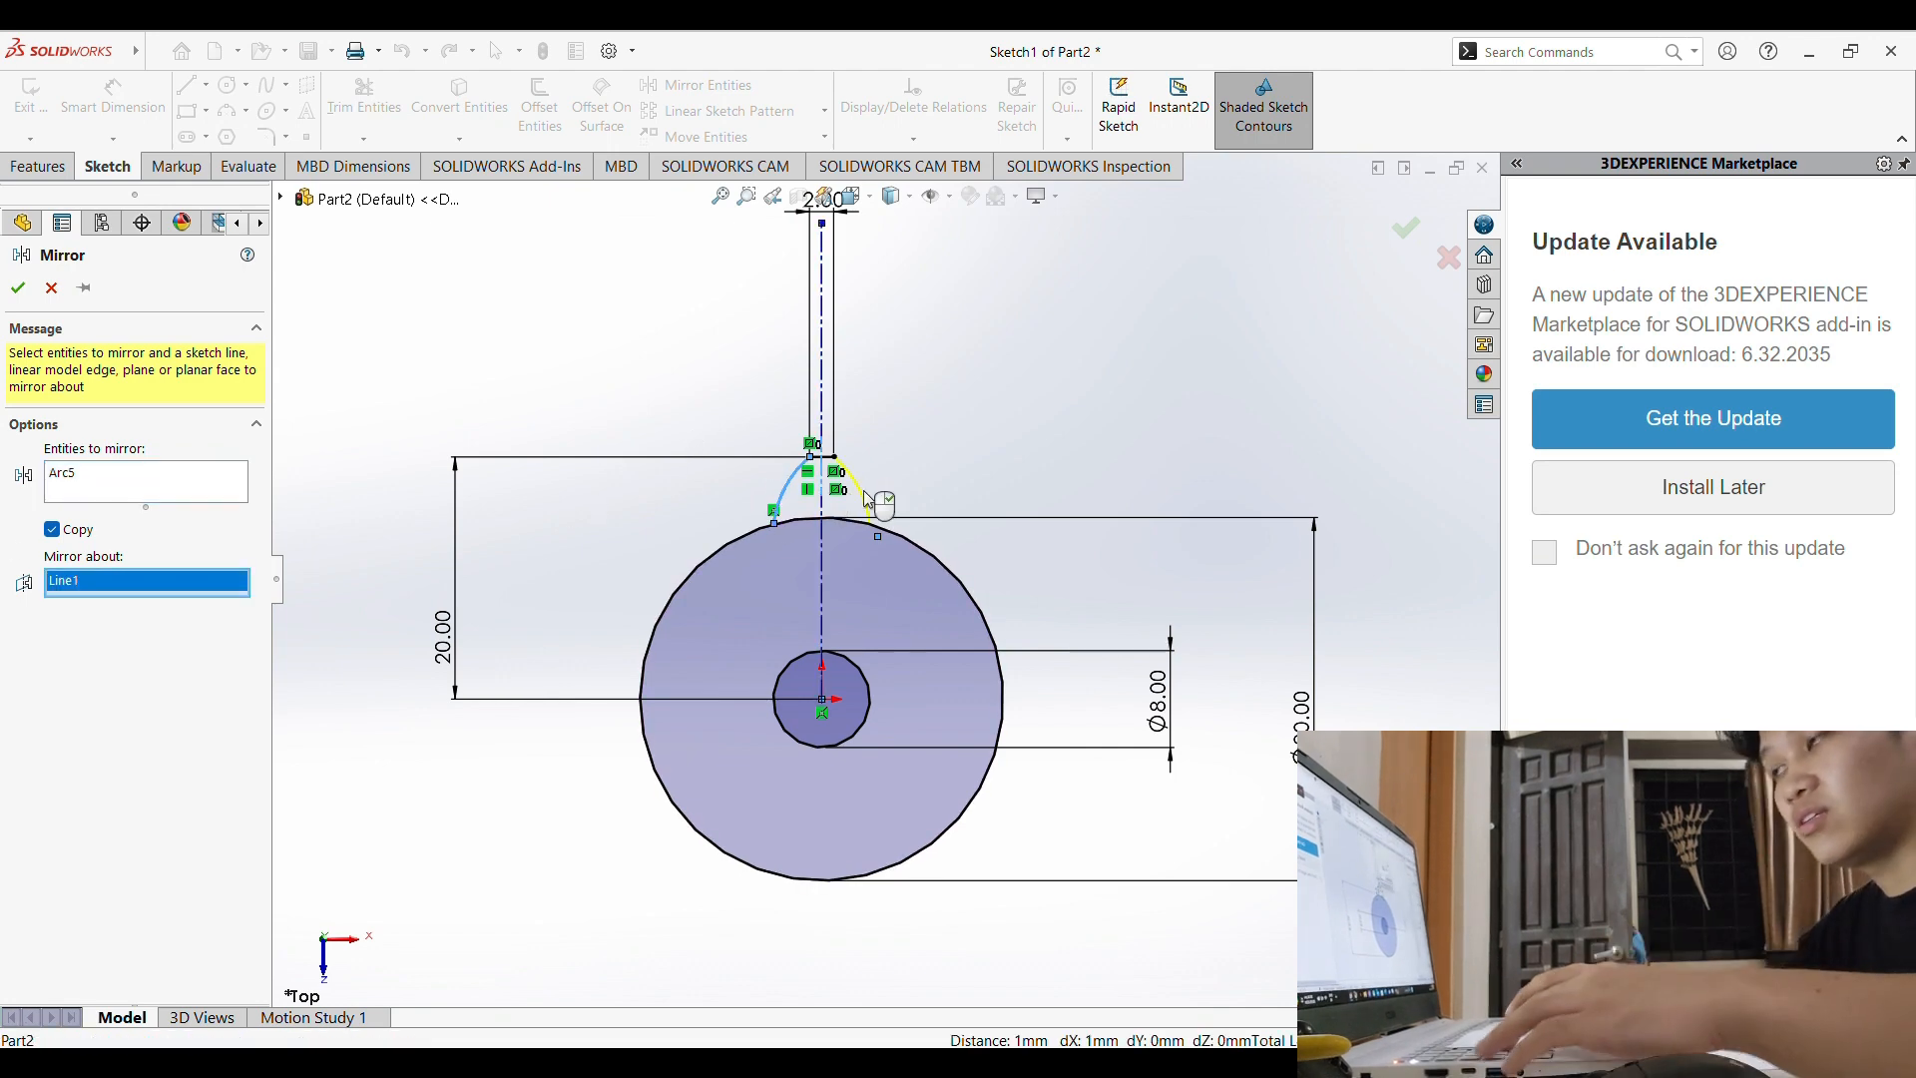
{"action": "right_click", "coordinate": [867, 496]}
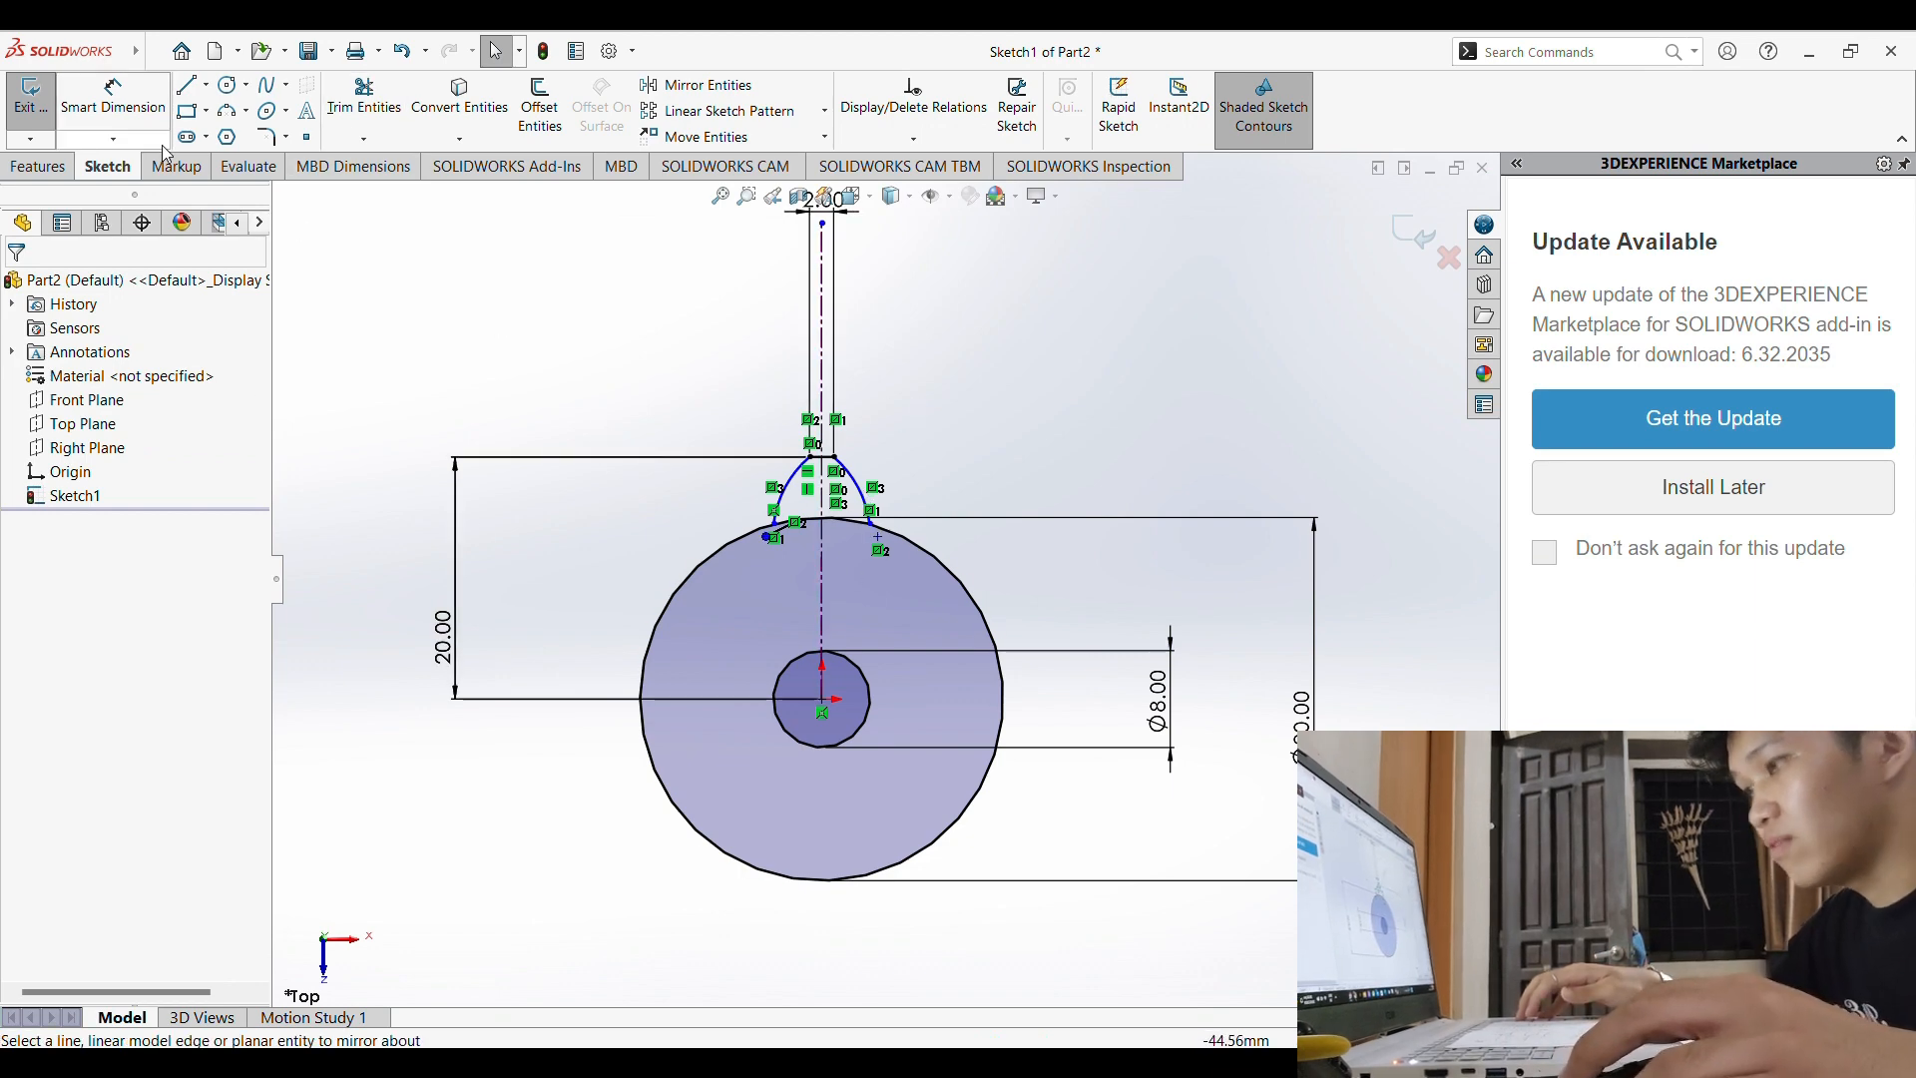
Step: Dimension the left tooth-flank arc with a radius of 10 mm
{"action": "left_click", "coordinate": [113, 99]}
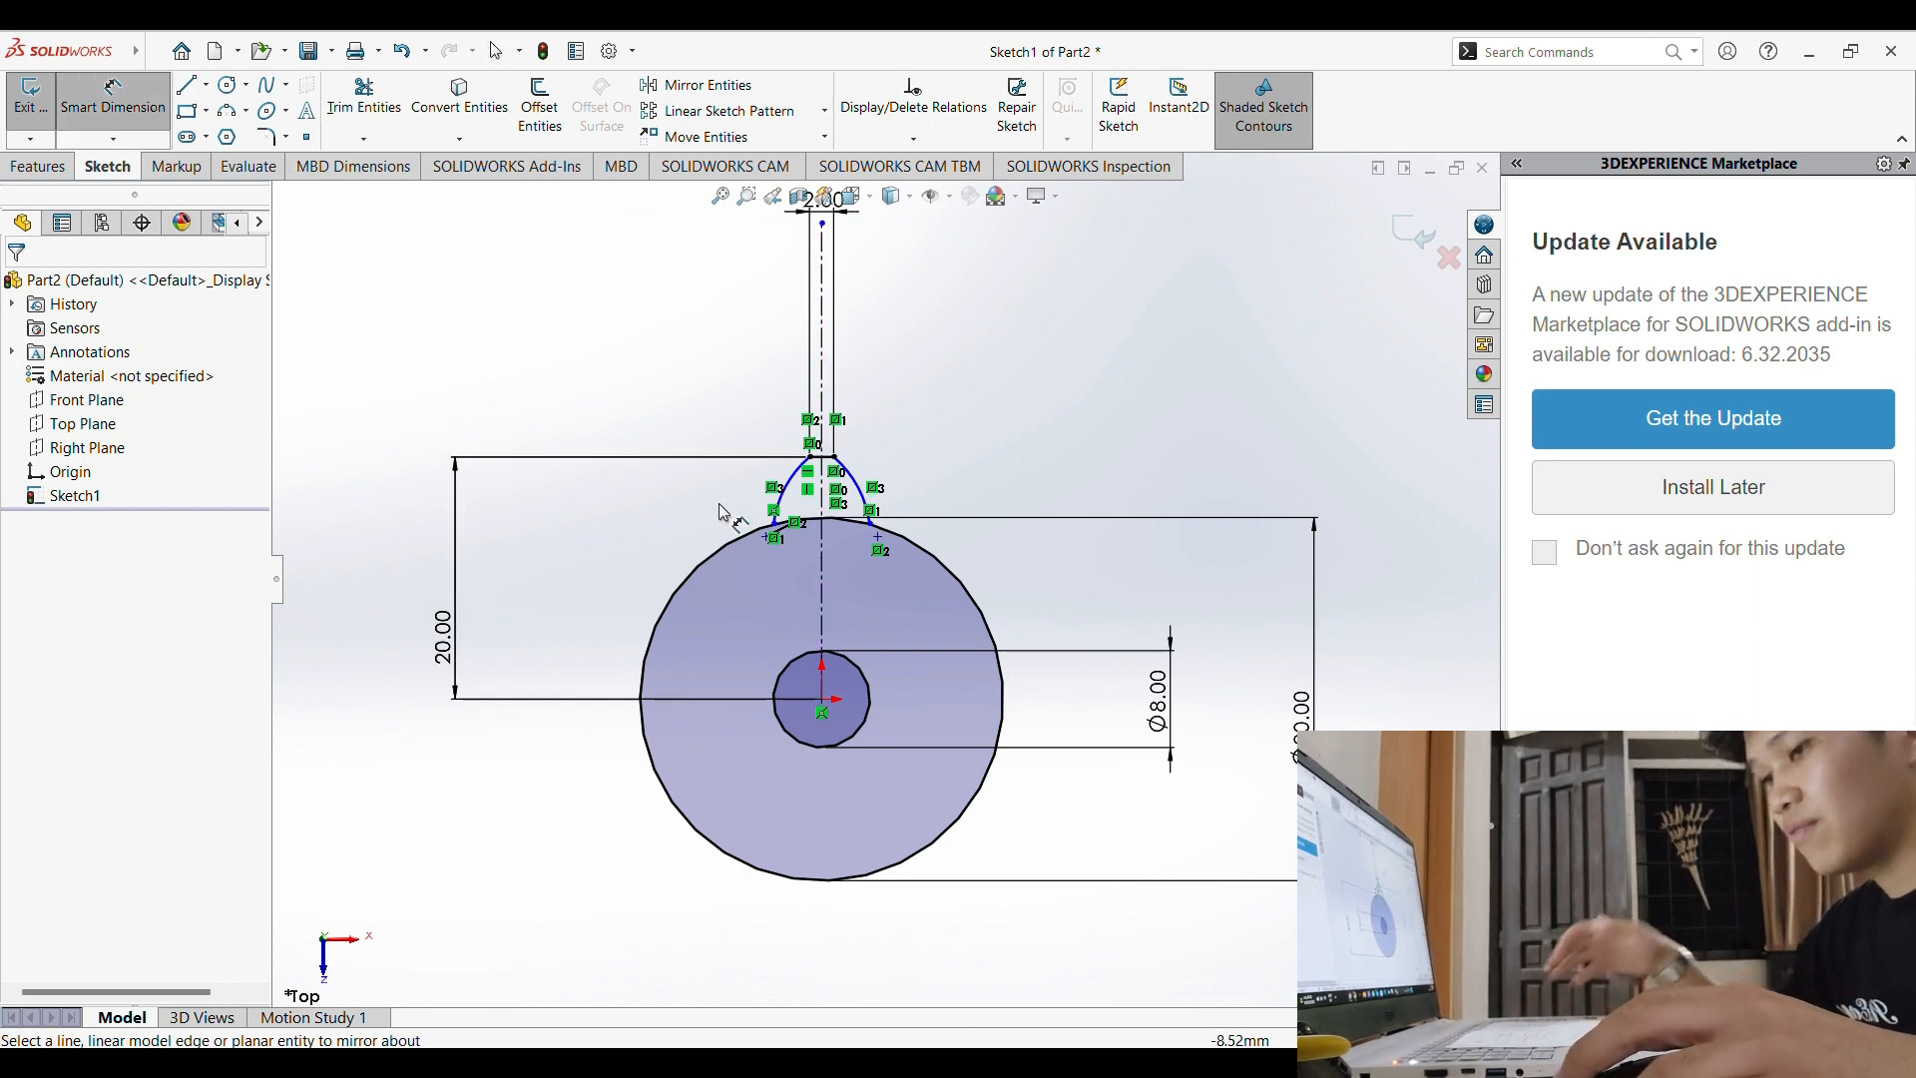
{"action": "left_click", "coordinate": [794, 489]}
{"action": "left_click", "coordinate": [689, 354]}
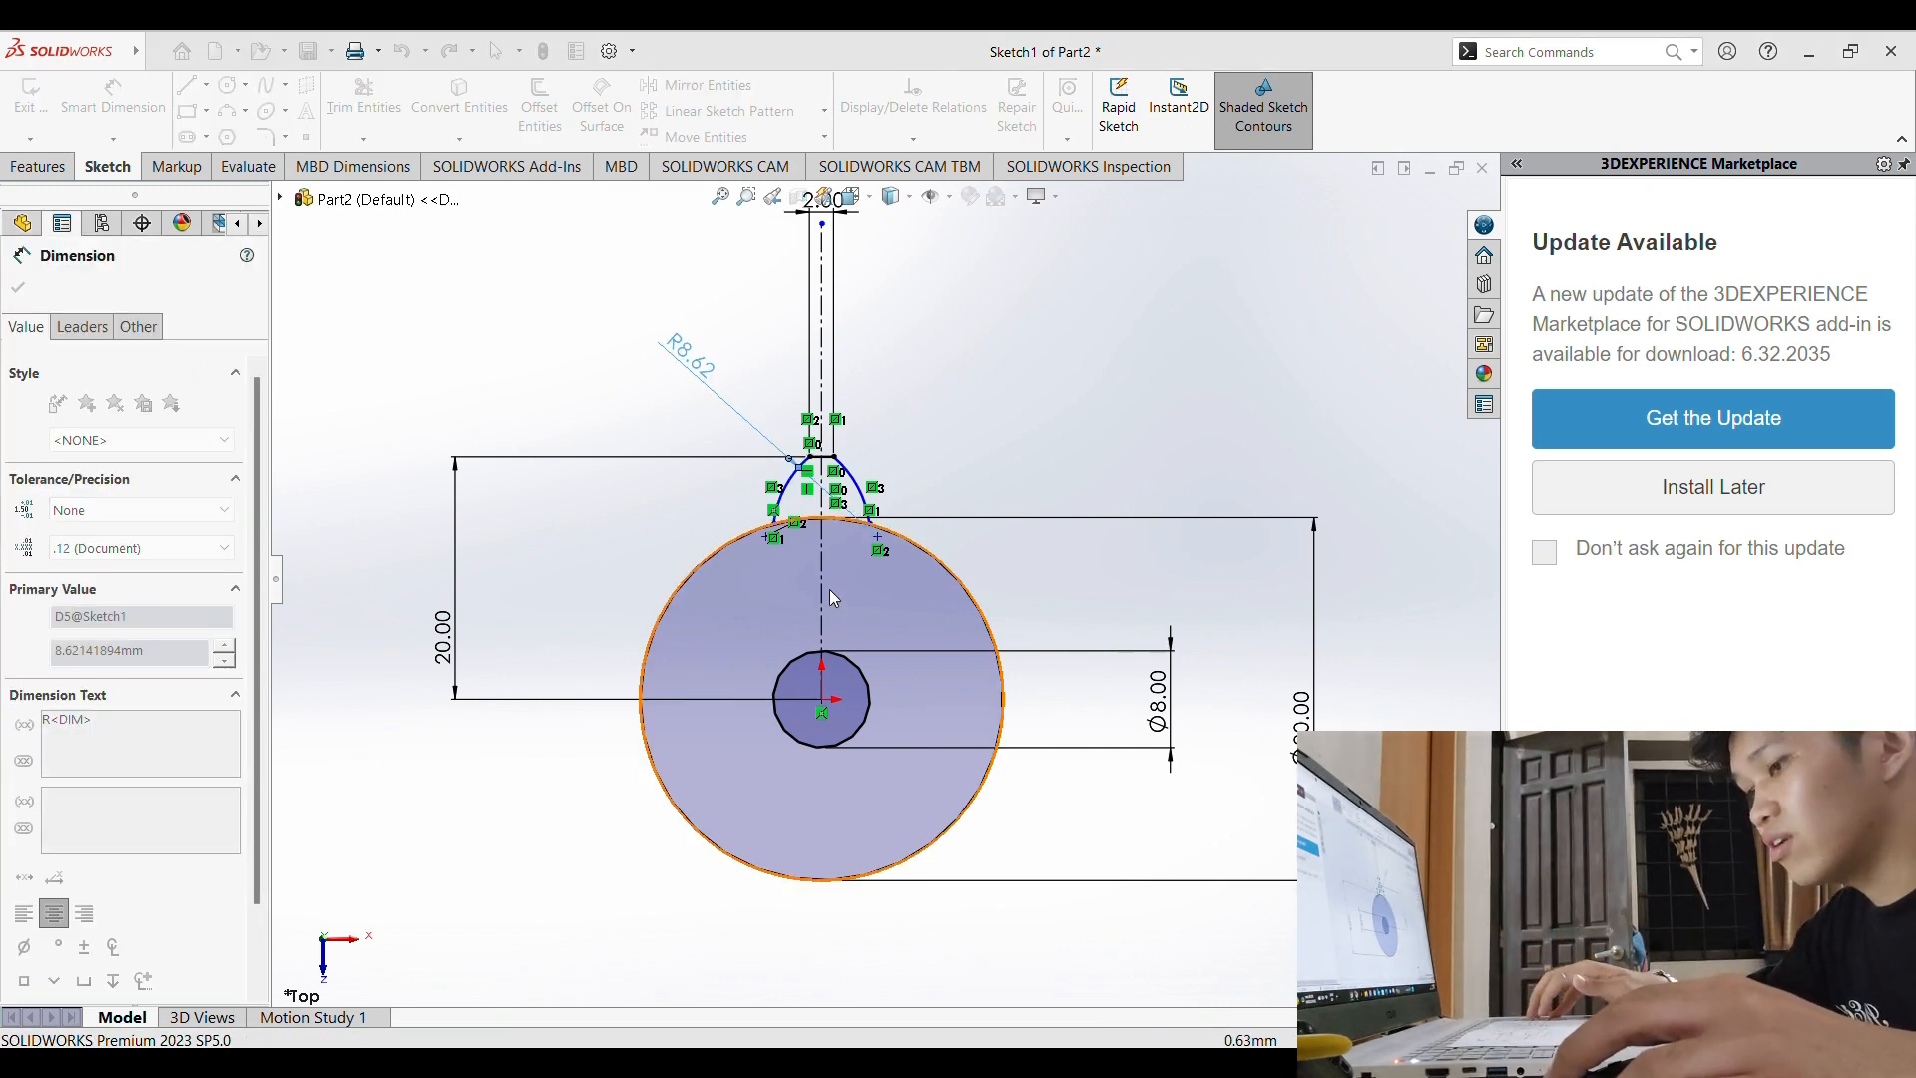
{"action": "type", "text": "10"}
{"action": "key", "text": "Return"}
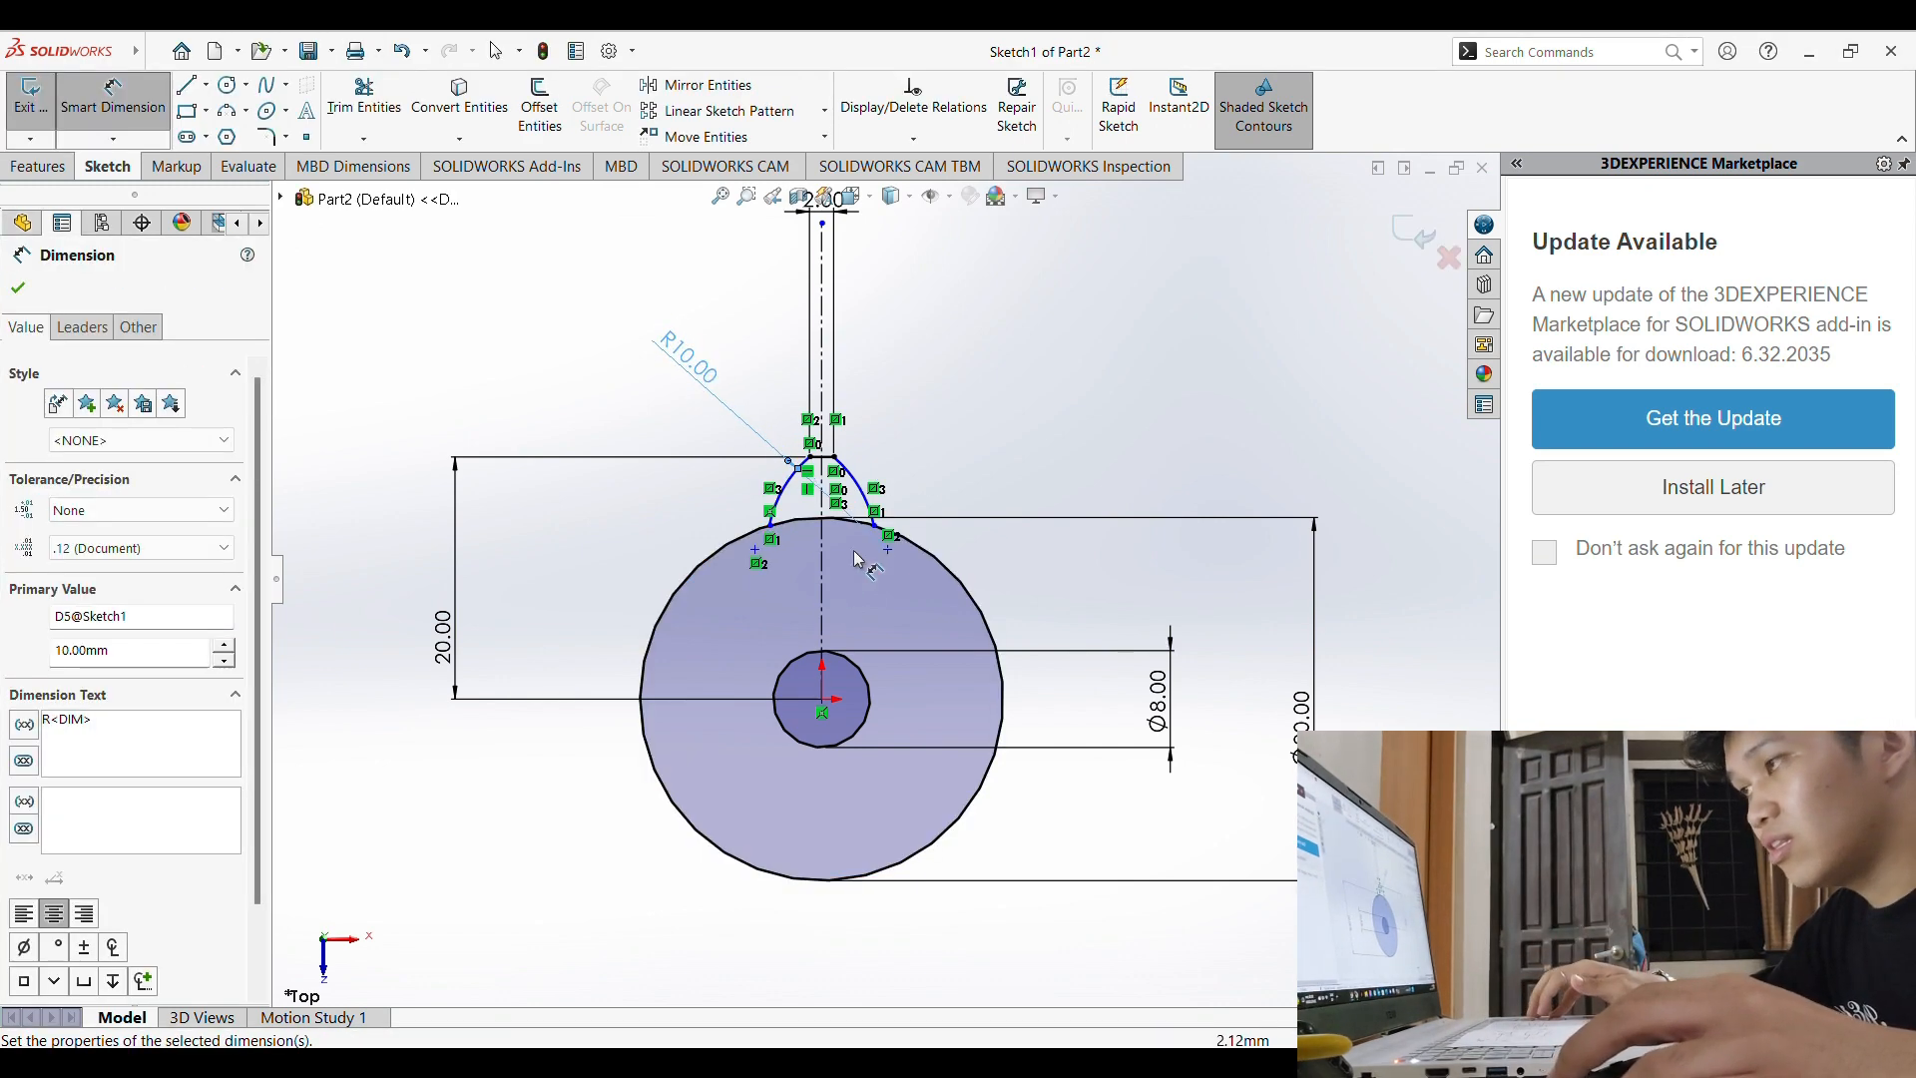
{"action": "left_click", "coordinate": [971, 464]}
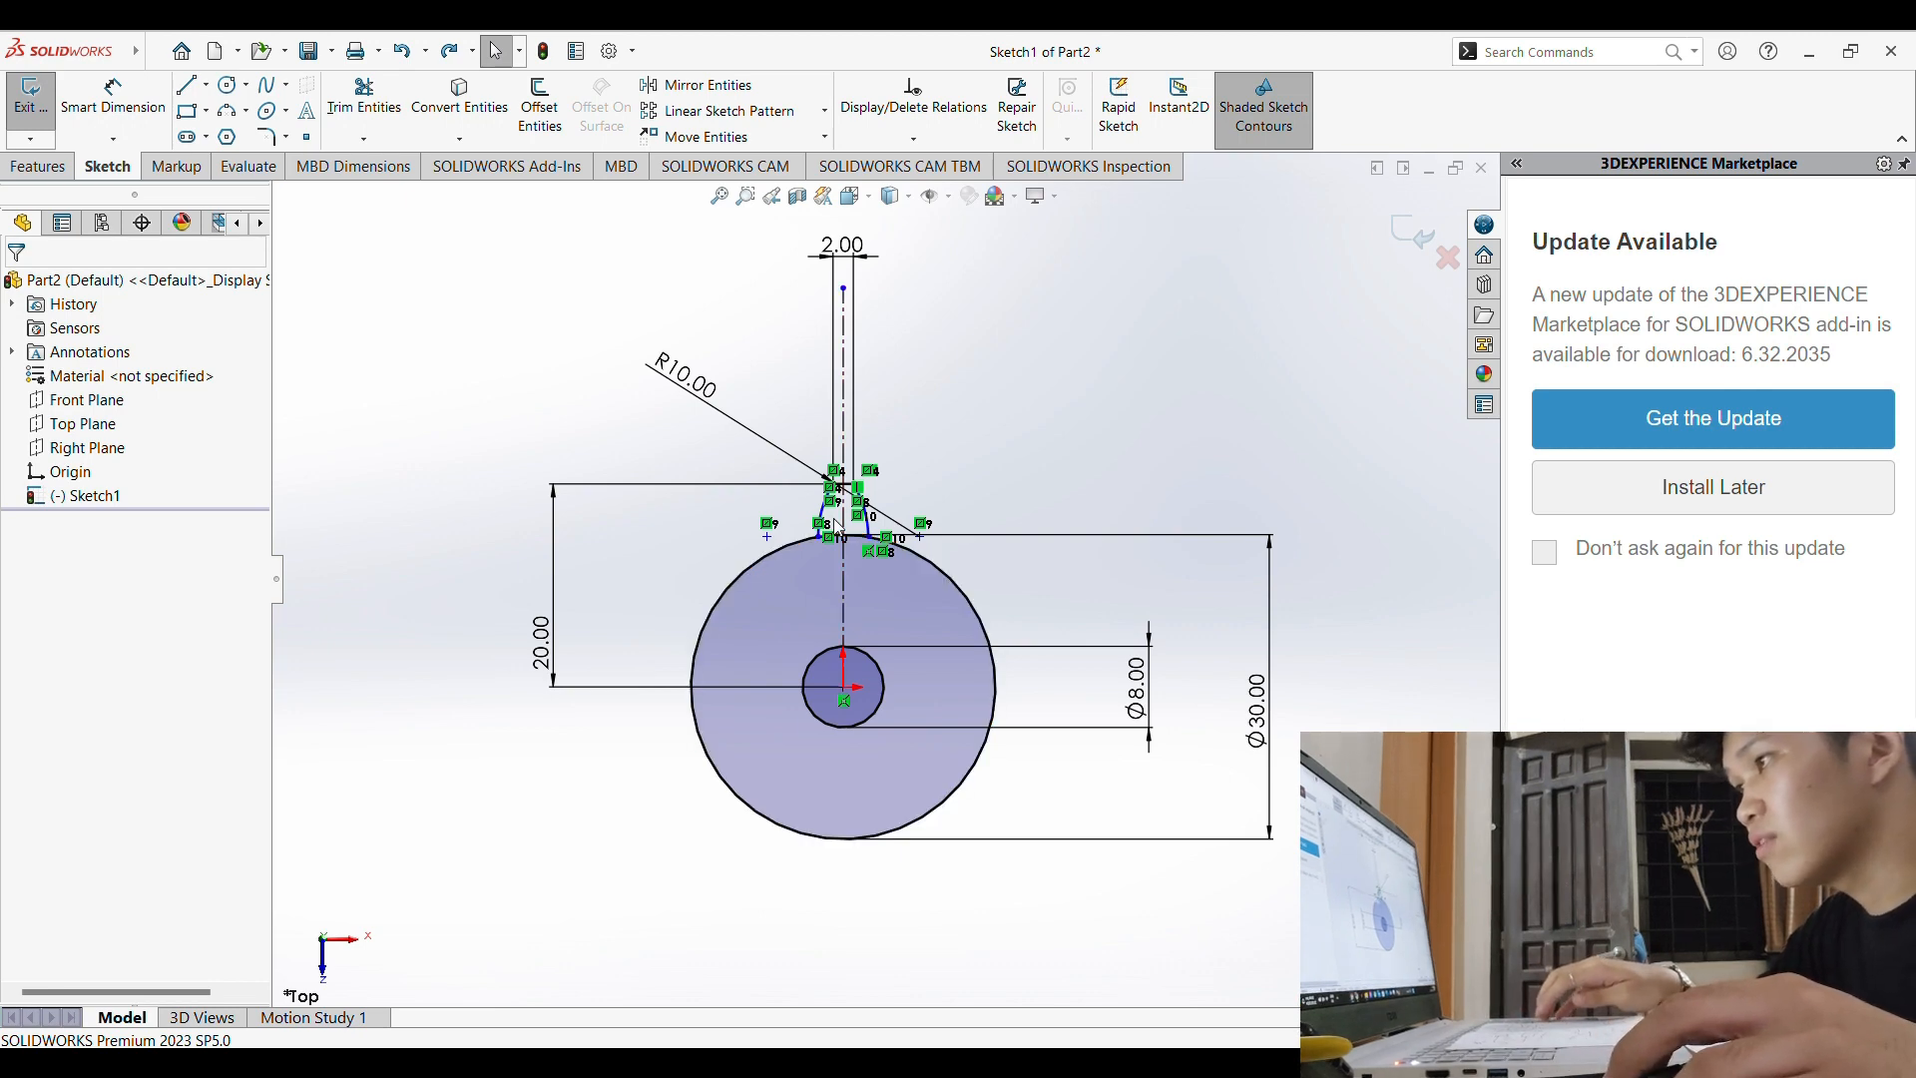
Step: Create a circular sketch pattern of both flank arcs and the short top line, 12 equally spaced instances over 360 degrees about the origin
{"action": "left_click", "coordinate": [825, 111]}
{"action": "left_click", "coordinate": [729, 137]}
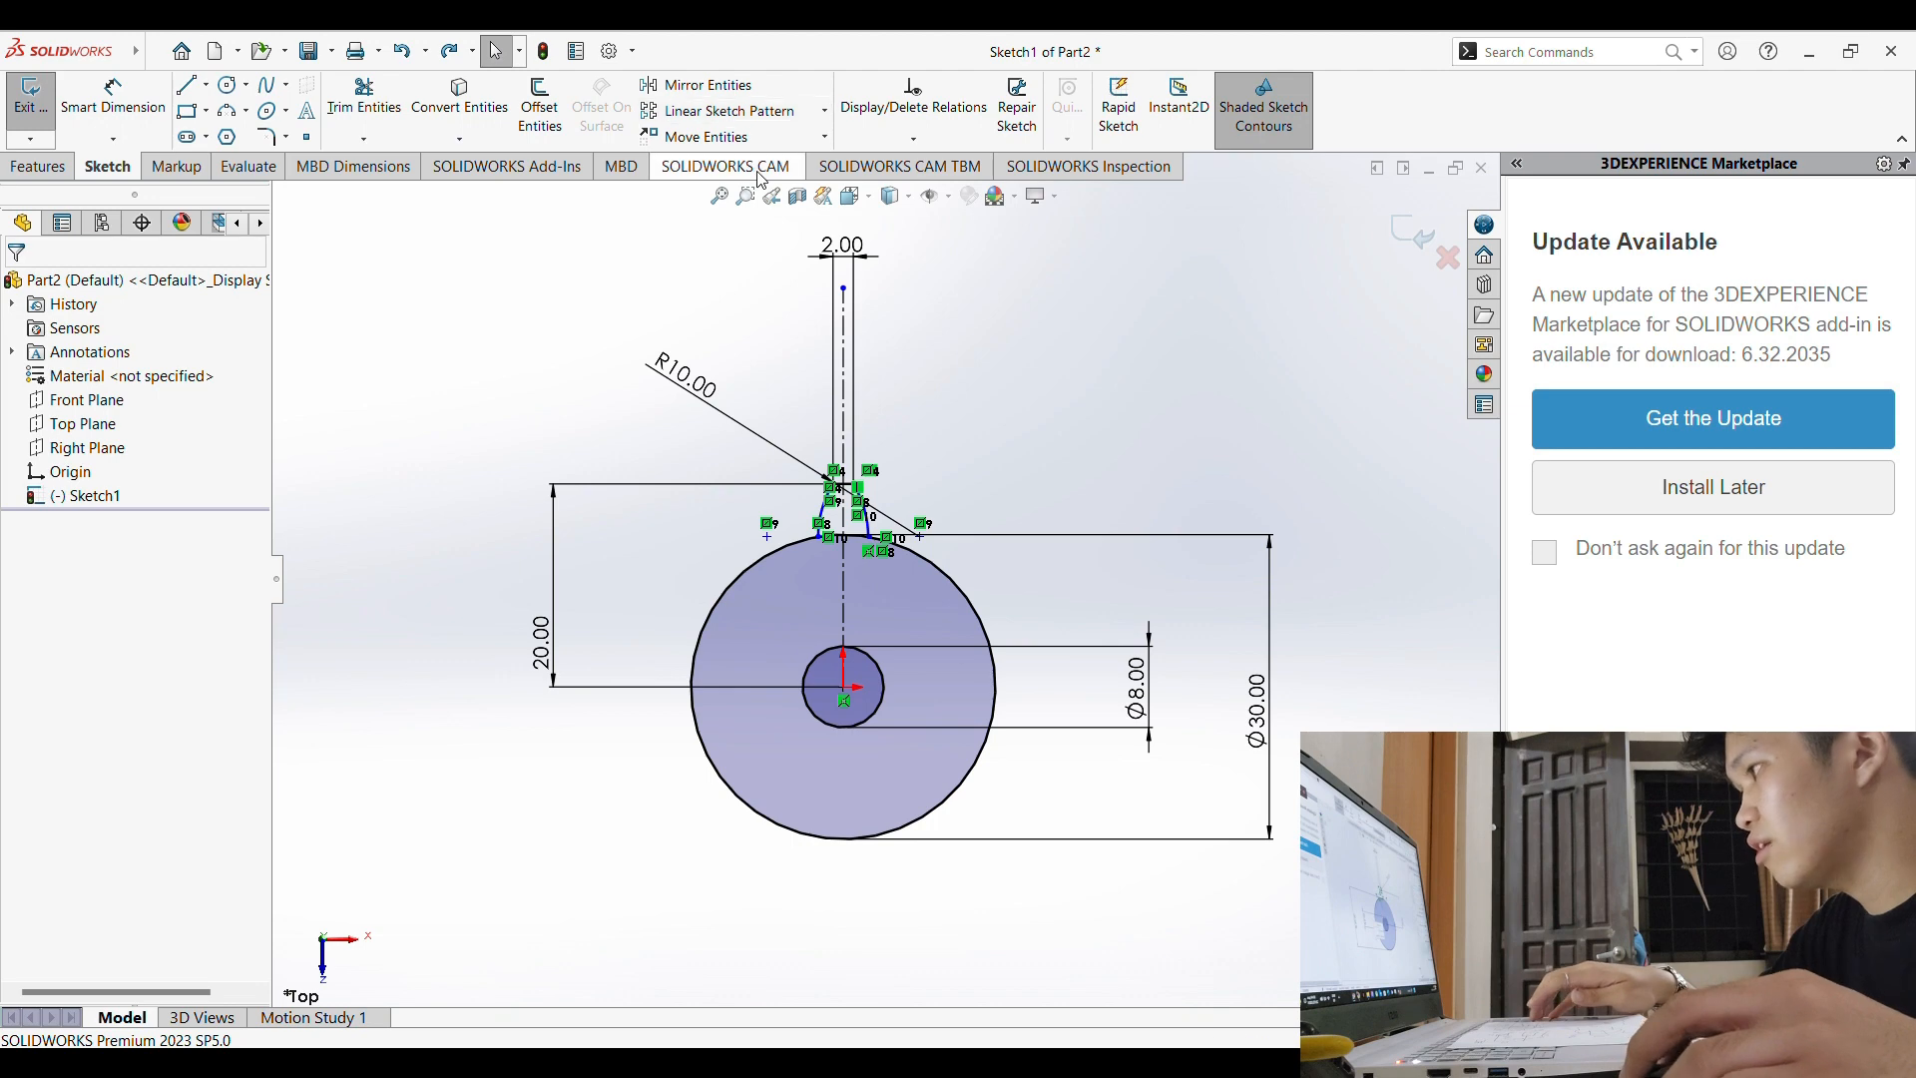
{"action": "left_click", "coordinate": [858, 499]}
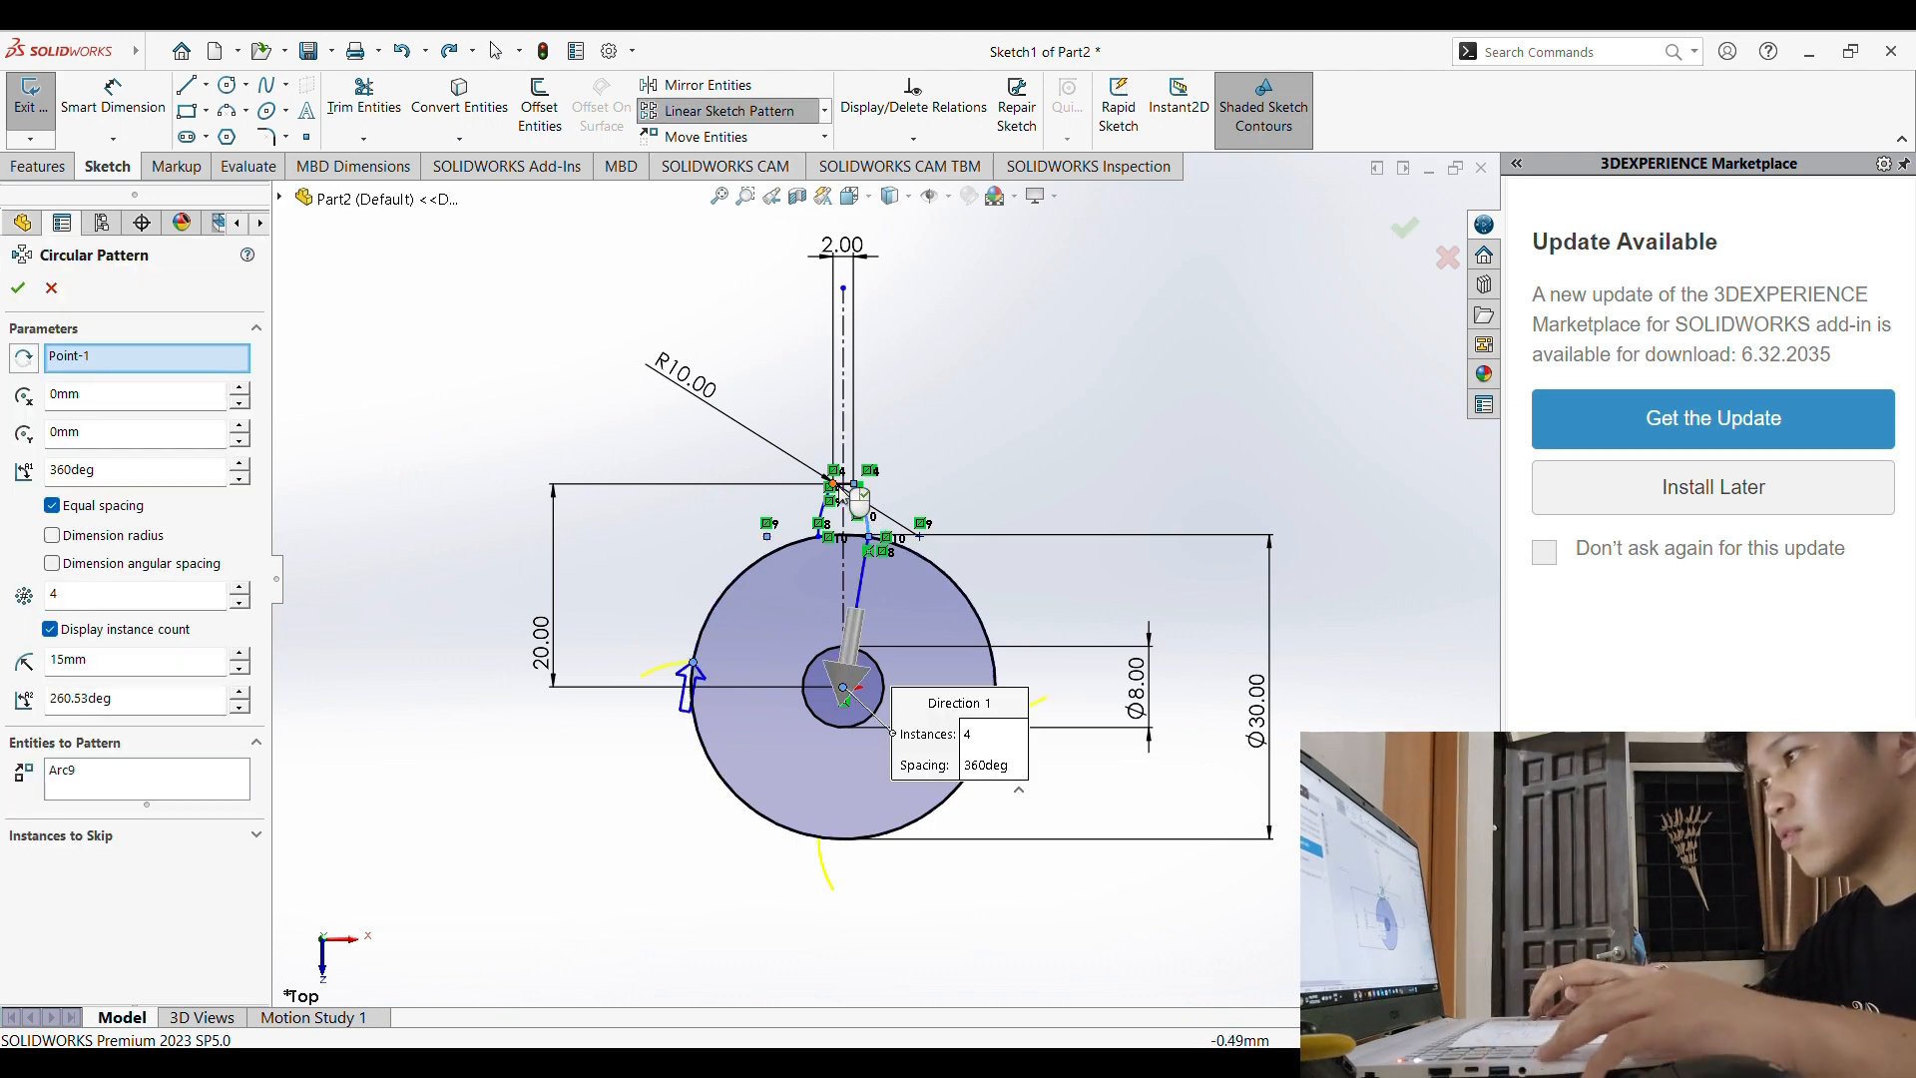
{"action": "left_click", "coordinate": [845, 497]}
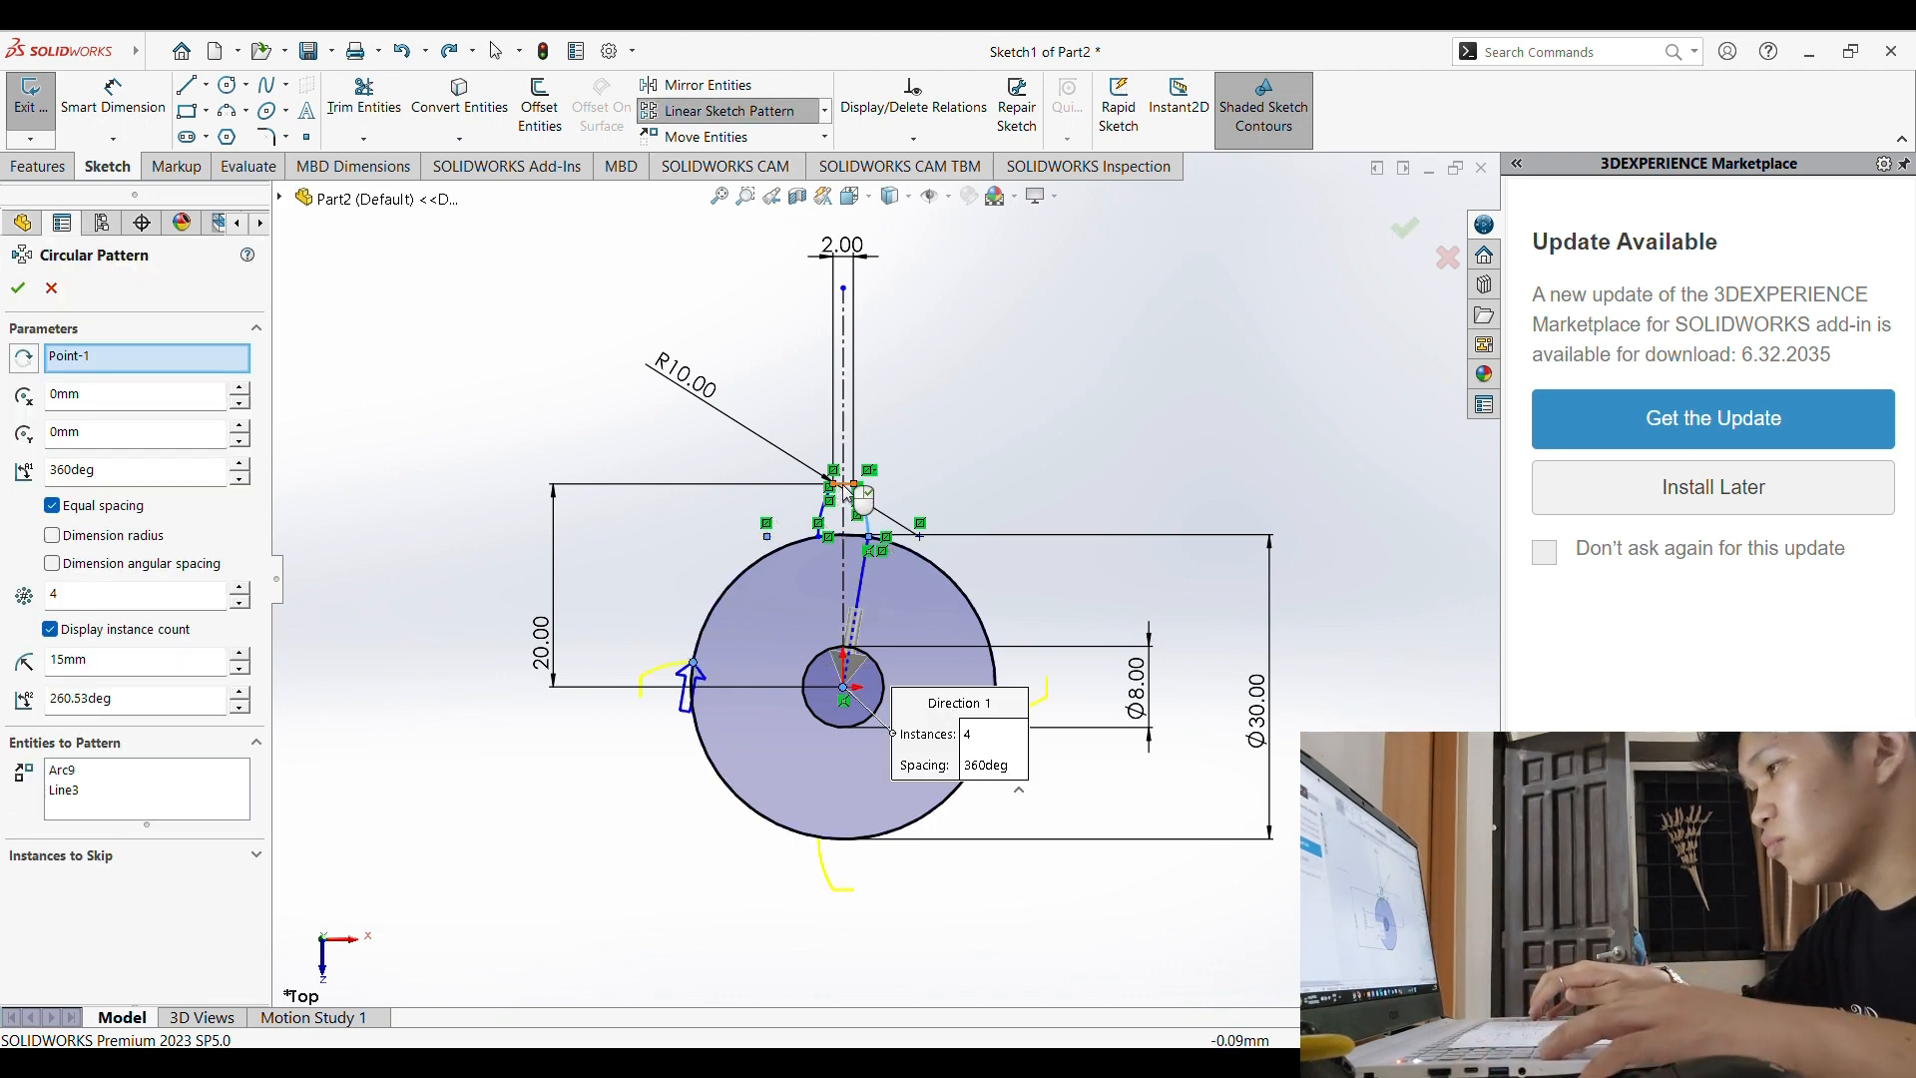
{"action": "left_click", "coordinate": [828, 515]}
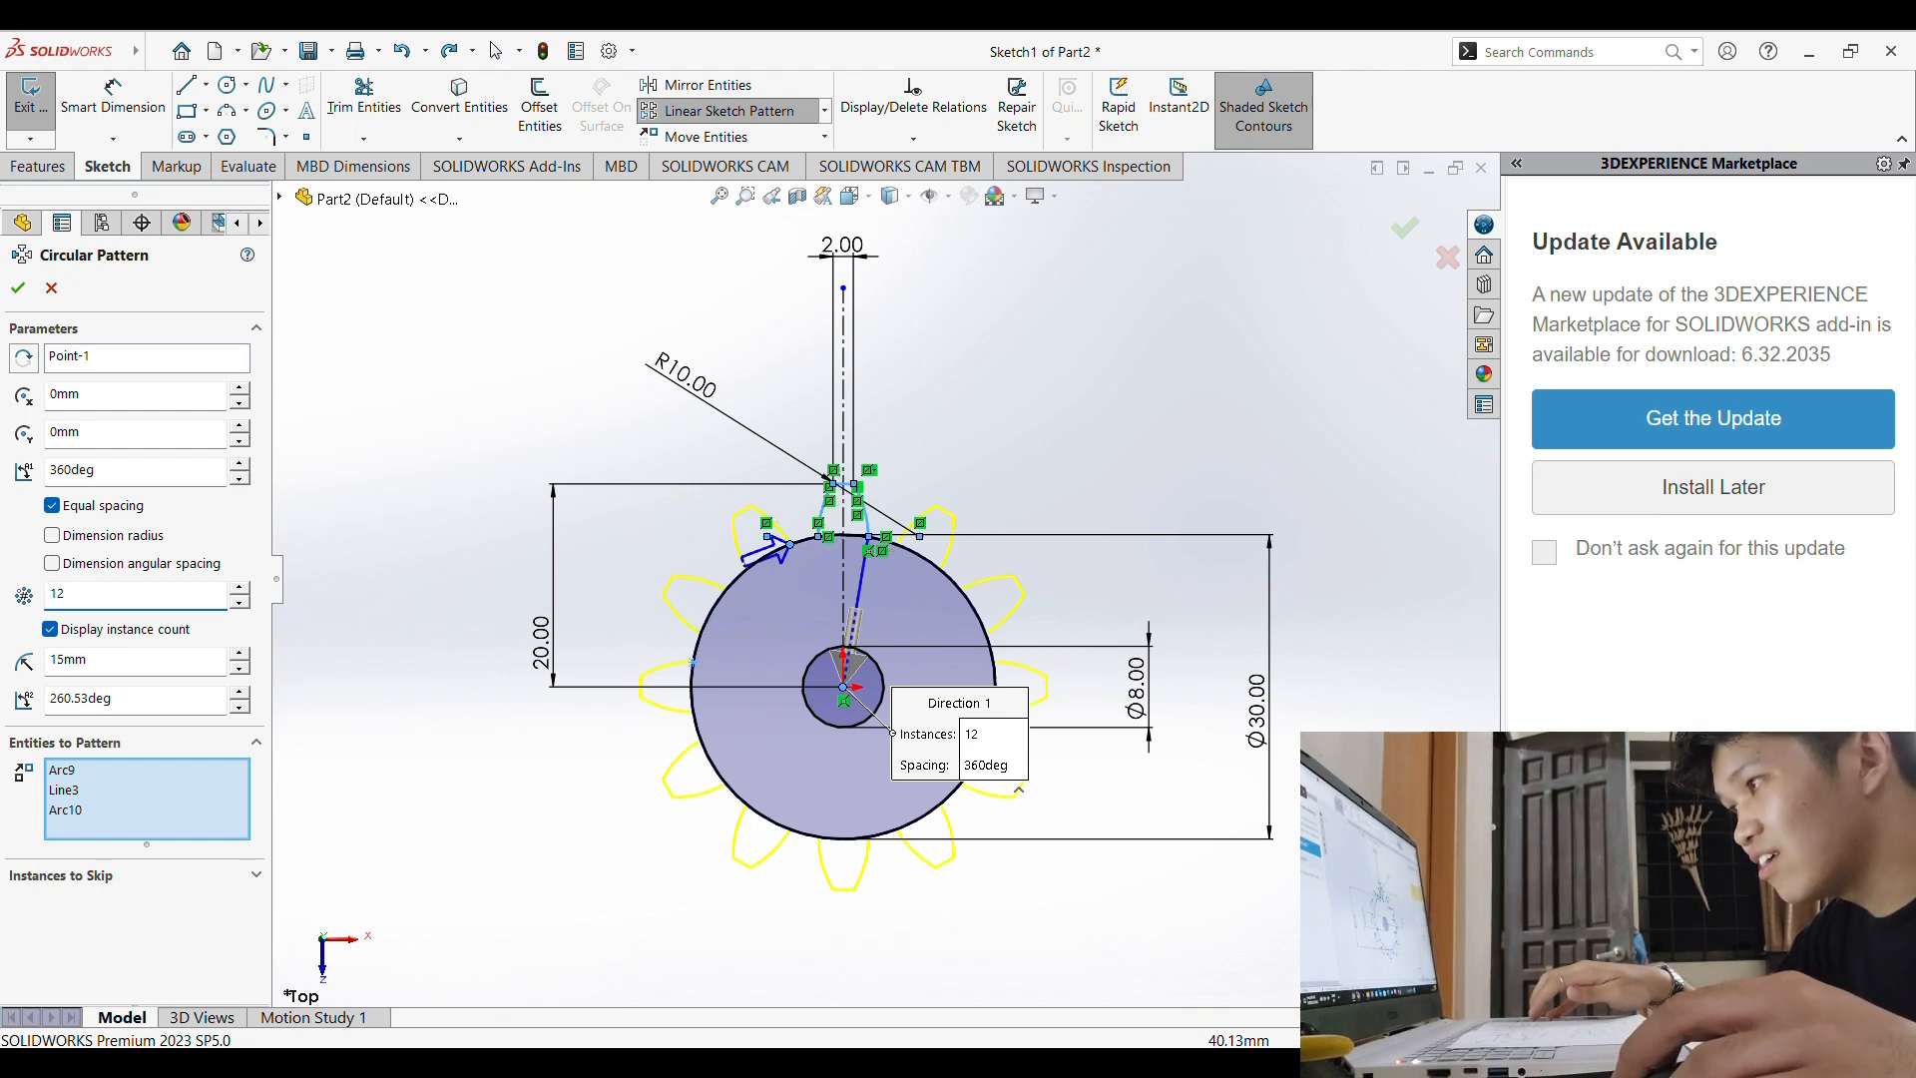
{"action": "left_click", "coordinate": [19, 289]}
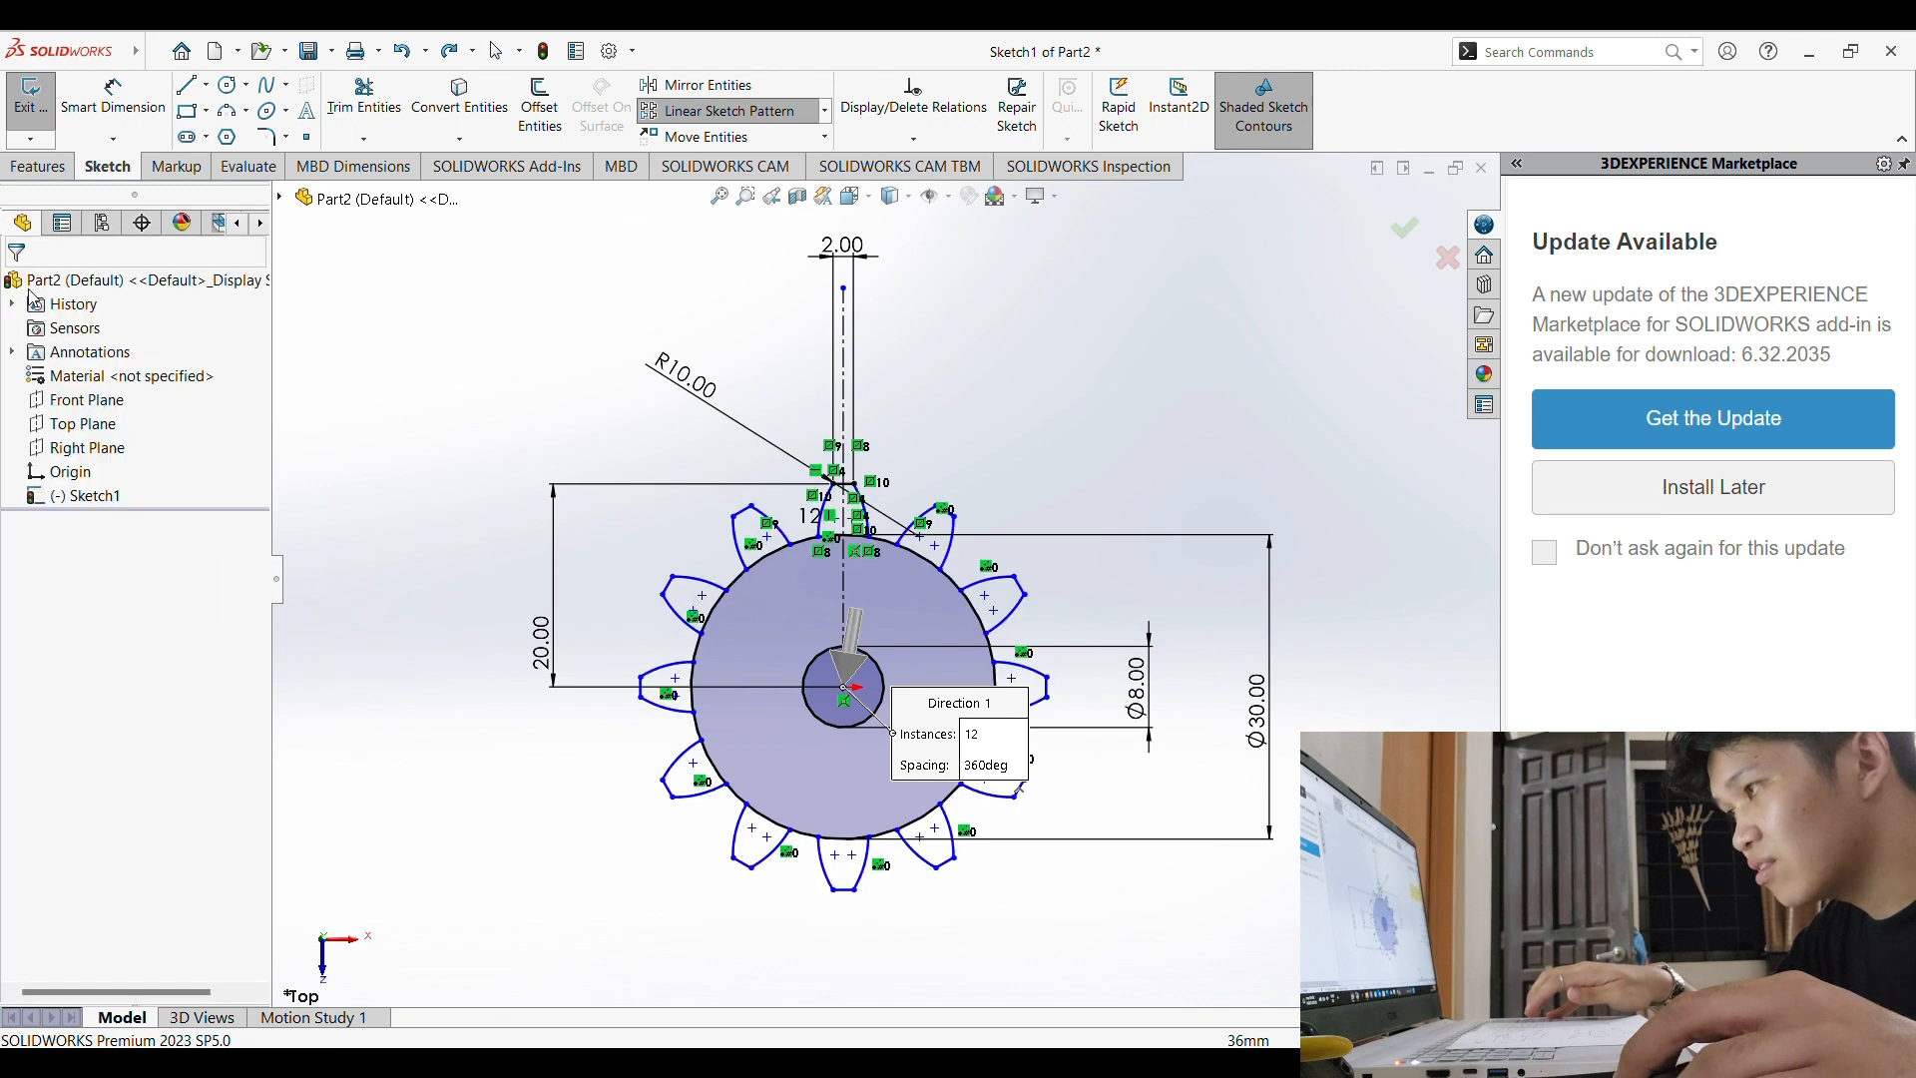
Step: Power-trim the outer circle's segments at the base of every tooth so the teeth join the gear body
{"action": "left_click", "coordinate": [364, 99]}
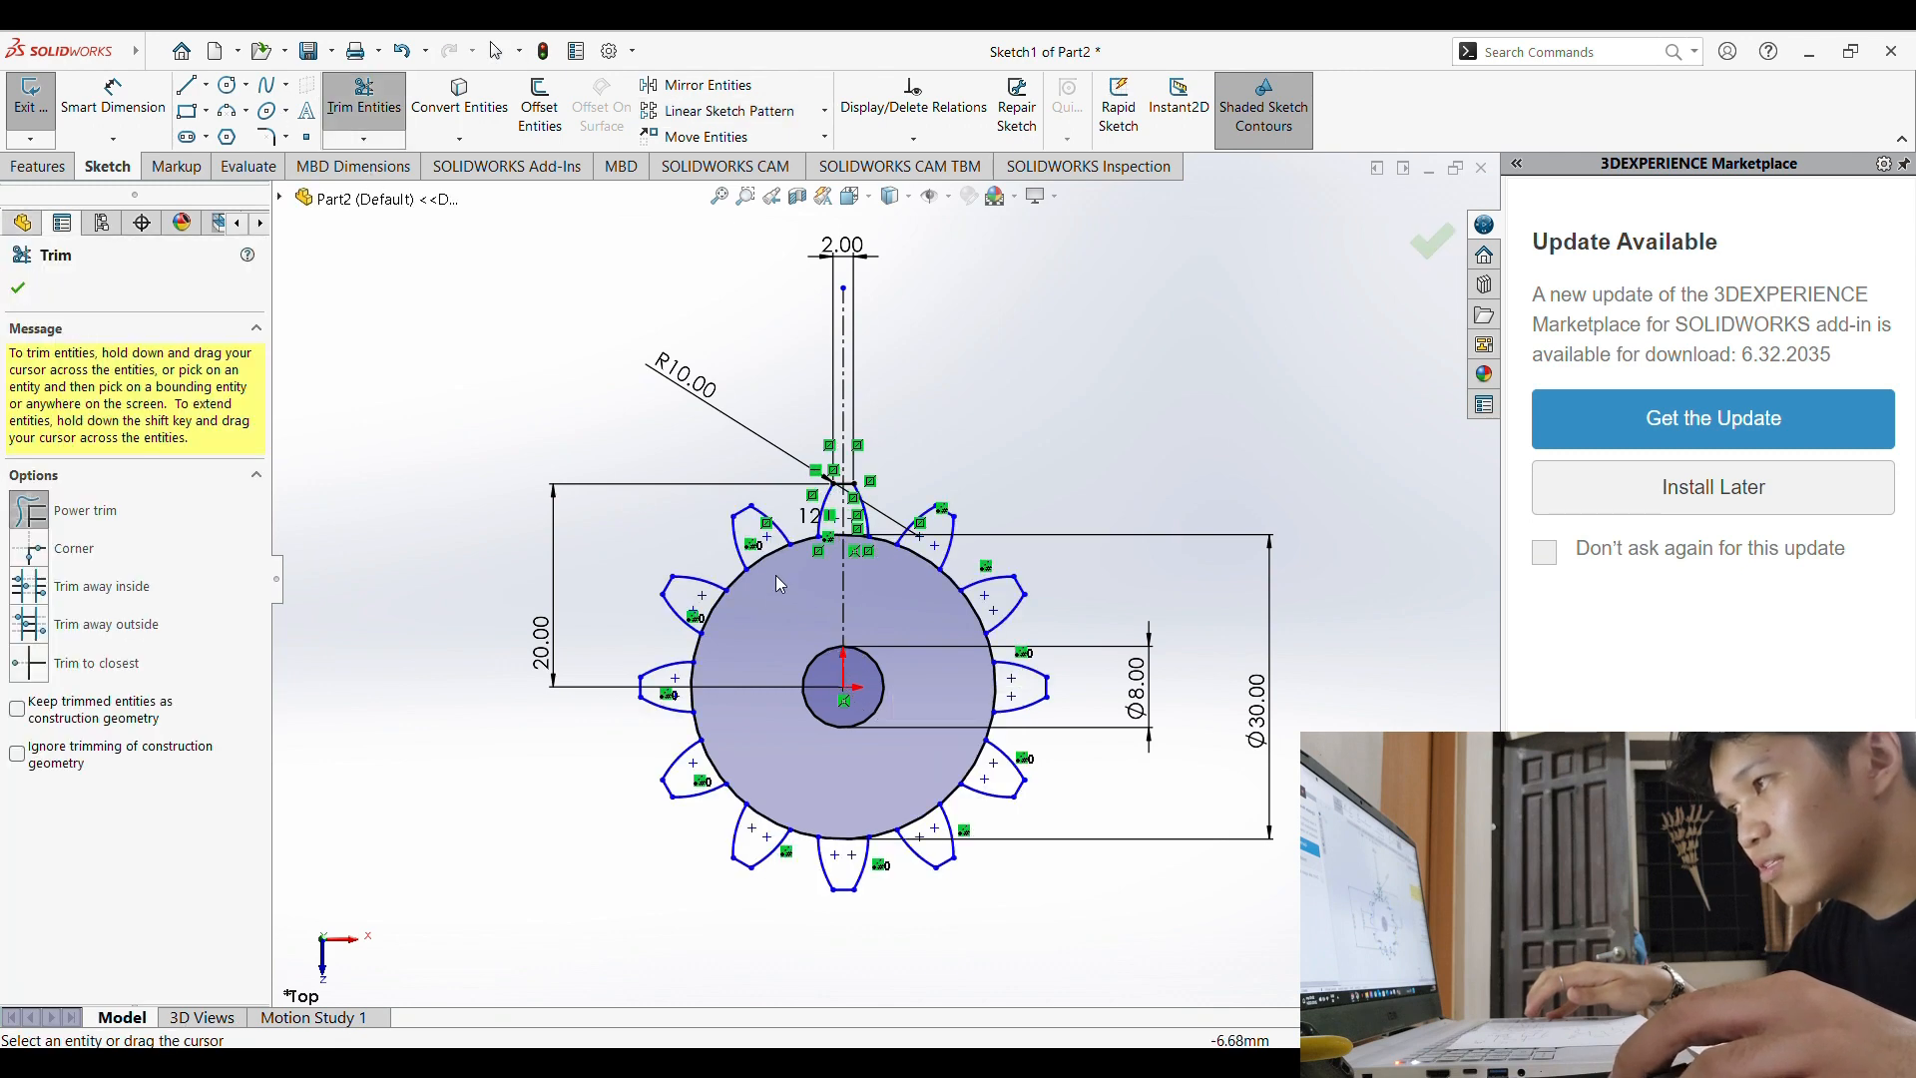
{"action": "mouse_move", "coordinate": [776, 575]}
{"action": "left_mouse_down"}
{"action": "mouse_move", "coordinate": [717, 681]}
{"action": "mouse_move", "coordinate": [789, 843]}
{"action": "mouse_move", "coordinate": [942, 846]}
{"action": "mouse_move", "coordinate": [1003, 599]}
{"action": "mouse_move", "coordinate": [943, 547]}
{"action": "mouse_move", "coordinate": [867, 569]}
{"action": "mouse_move", "coordinate": [854, 529]}
{"action": "mouse_move", "coordinate": [901, 748]}
{"action": "left_mouse_up"}
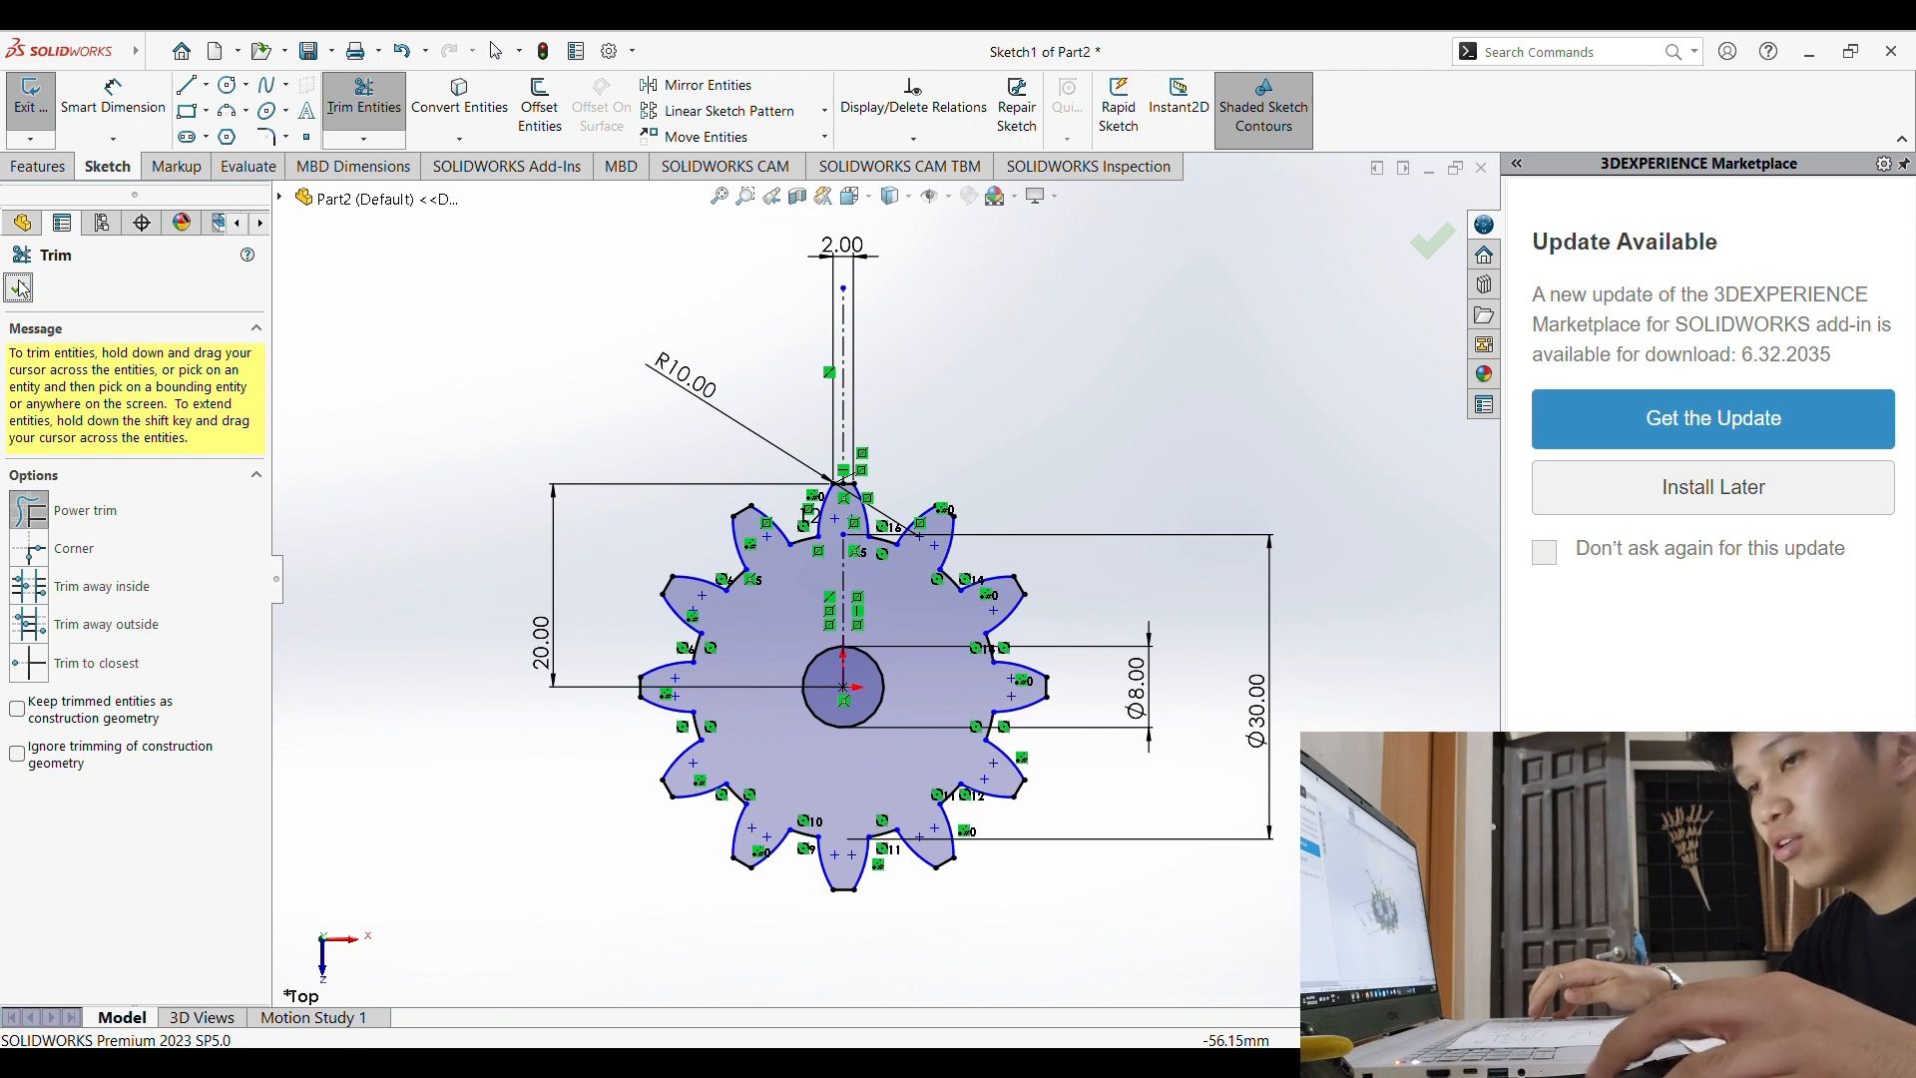
{"action": "key", "text": "Escape"}
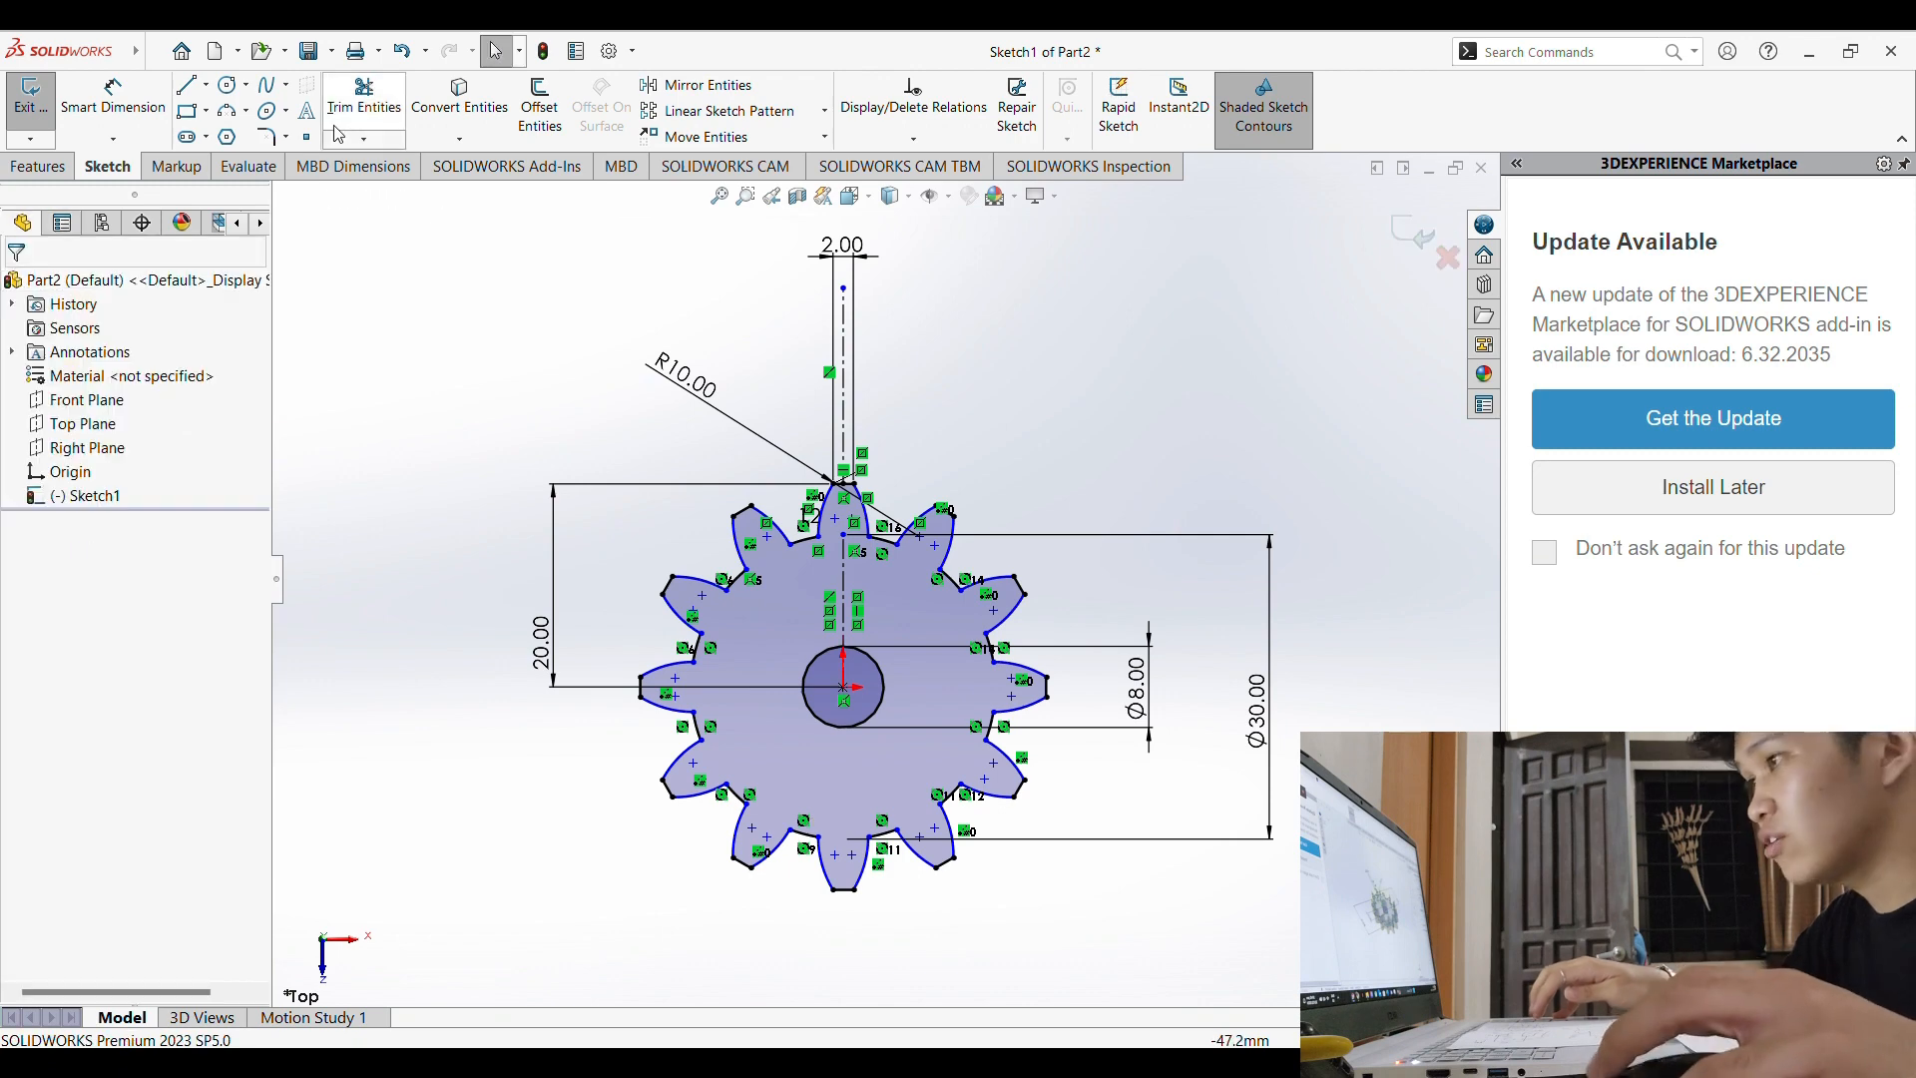
Step: Extrude the gear profile 8 mm with the Mid Plane end condition
{"action": "left_click", "coordinate": [73, 162]}
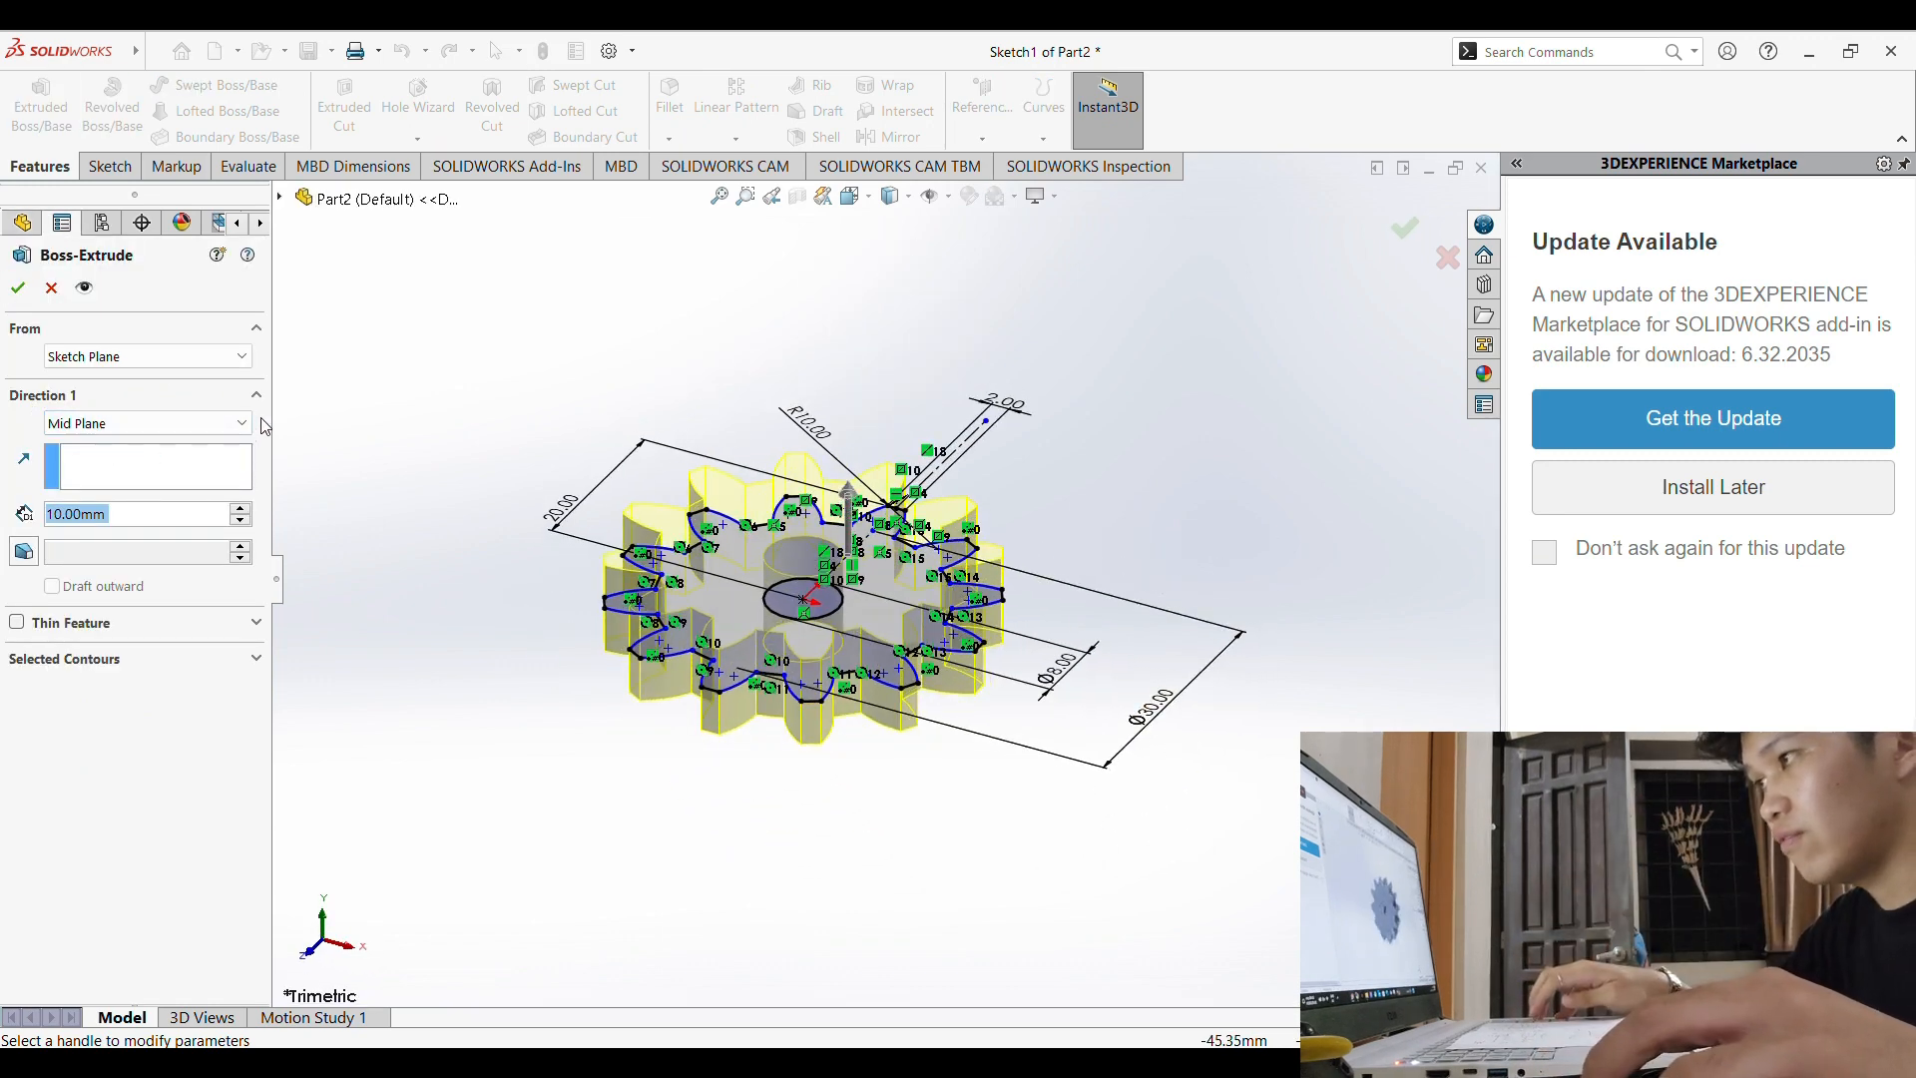
{"action": "type", "text": "8"}
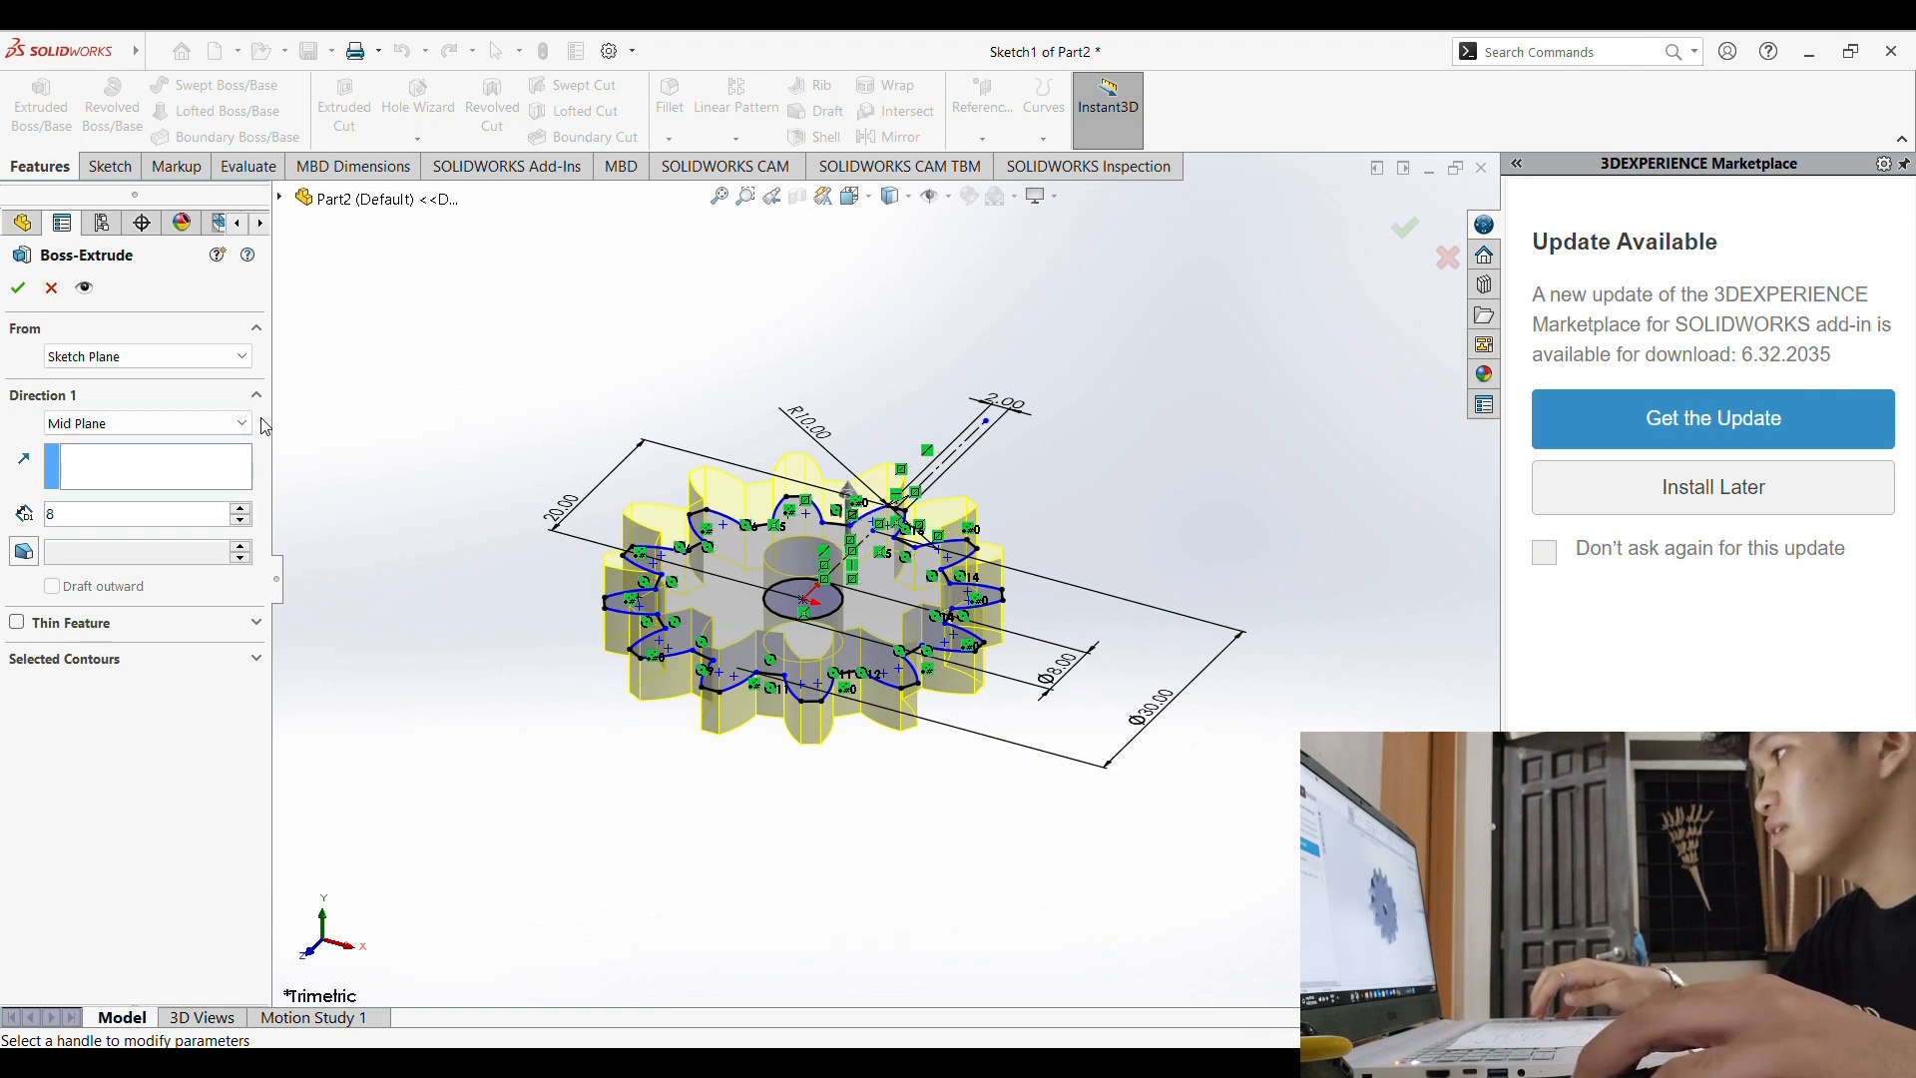
{"action": "key", "text": "Return"}
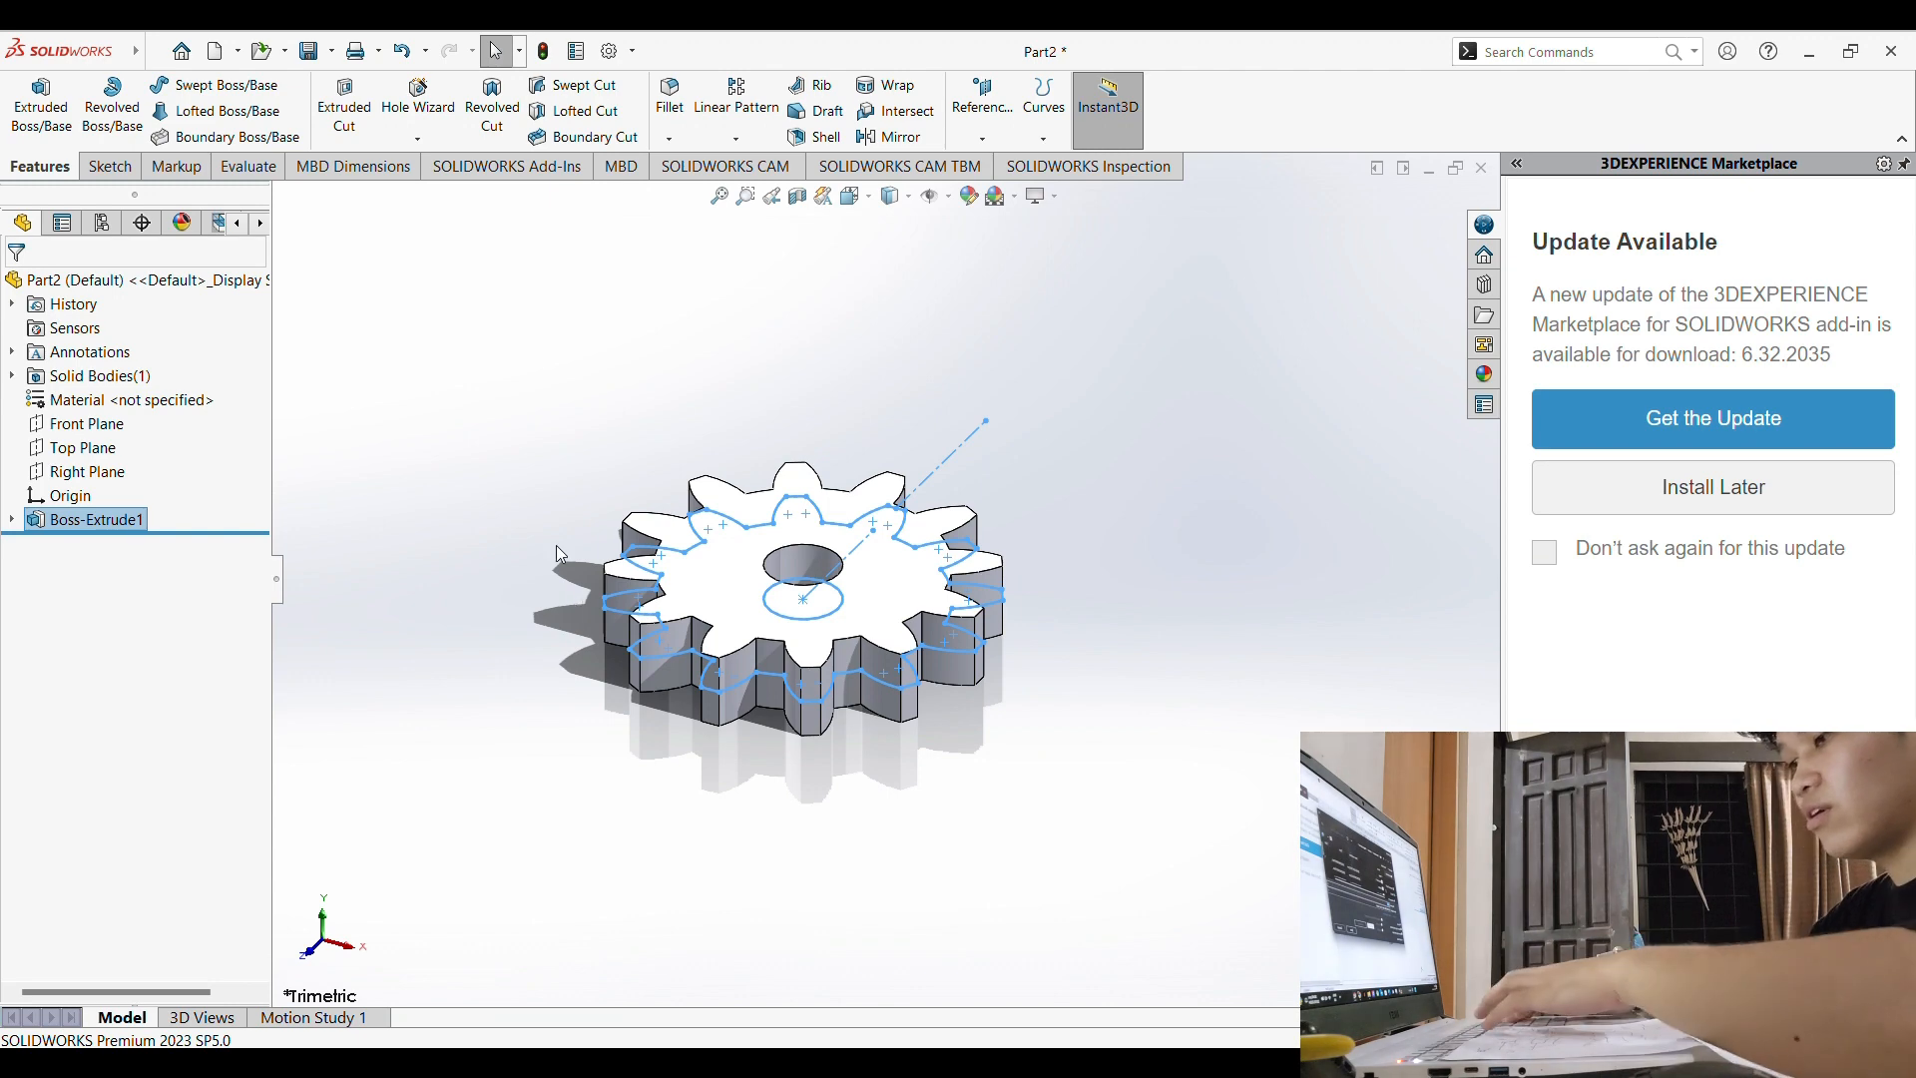
{"action": "mouse_move", "coordinate": [555, 545]}
{"action": "middle_mouse_down"}
{"action": "mouse_move", "coordinate": [477, 644]}
{"action": "mouse_move", "coordinate": [481, 798]}
{"action": "middle_mouse_up"}
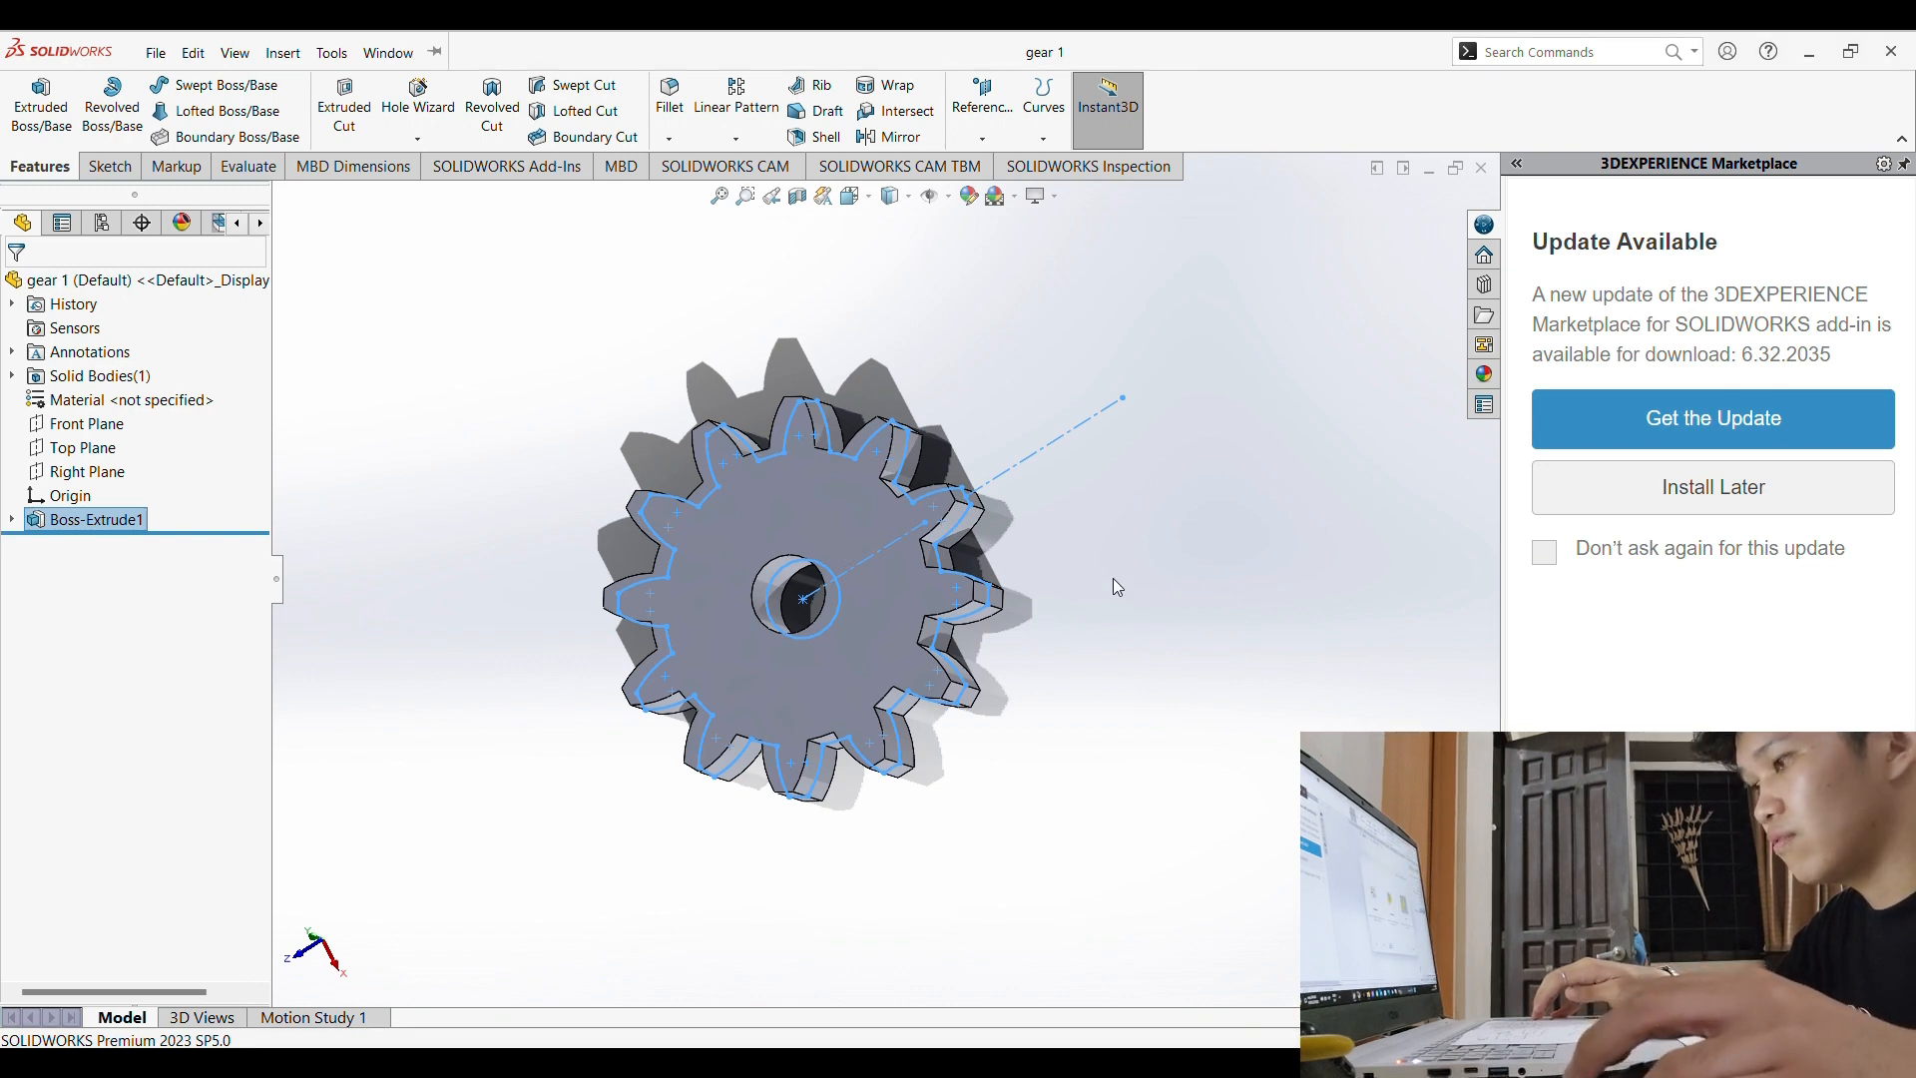
{"action": "middle_click_drag", "start_coordinate": [1112, 578], "coordinate": [1148, 599]}
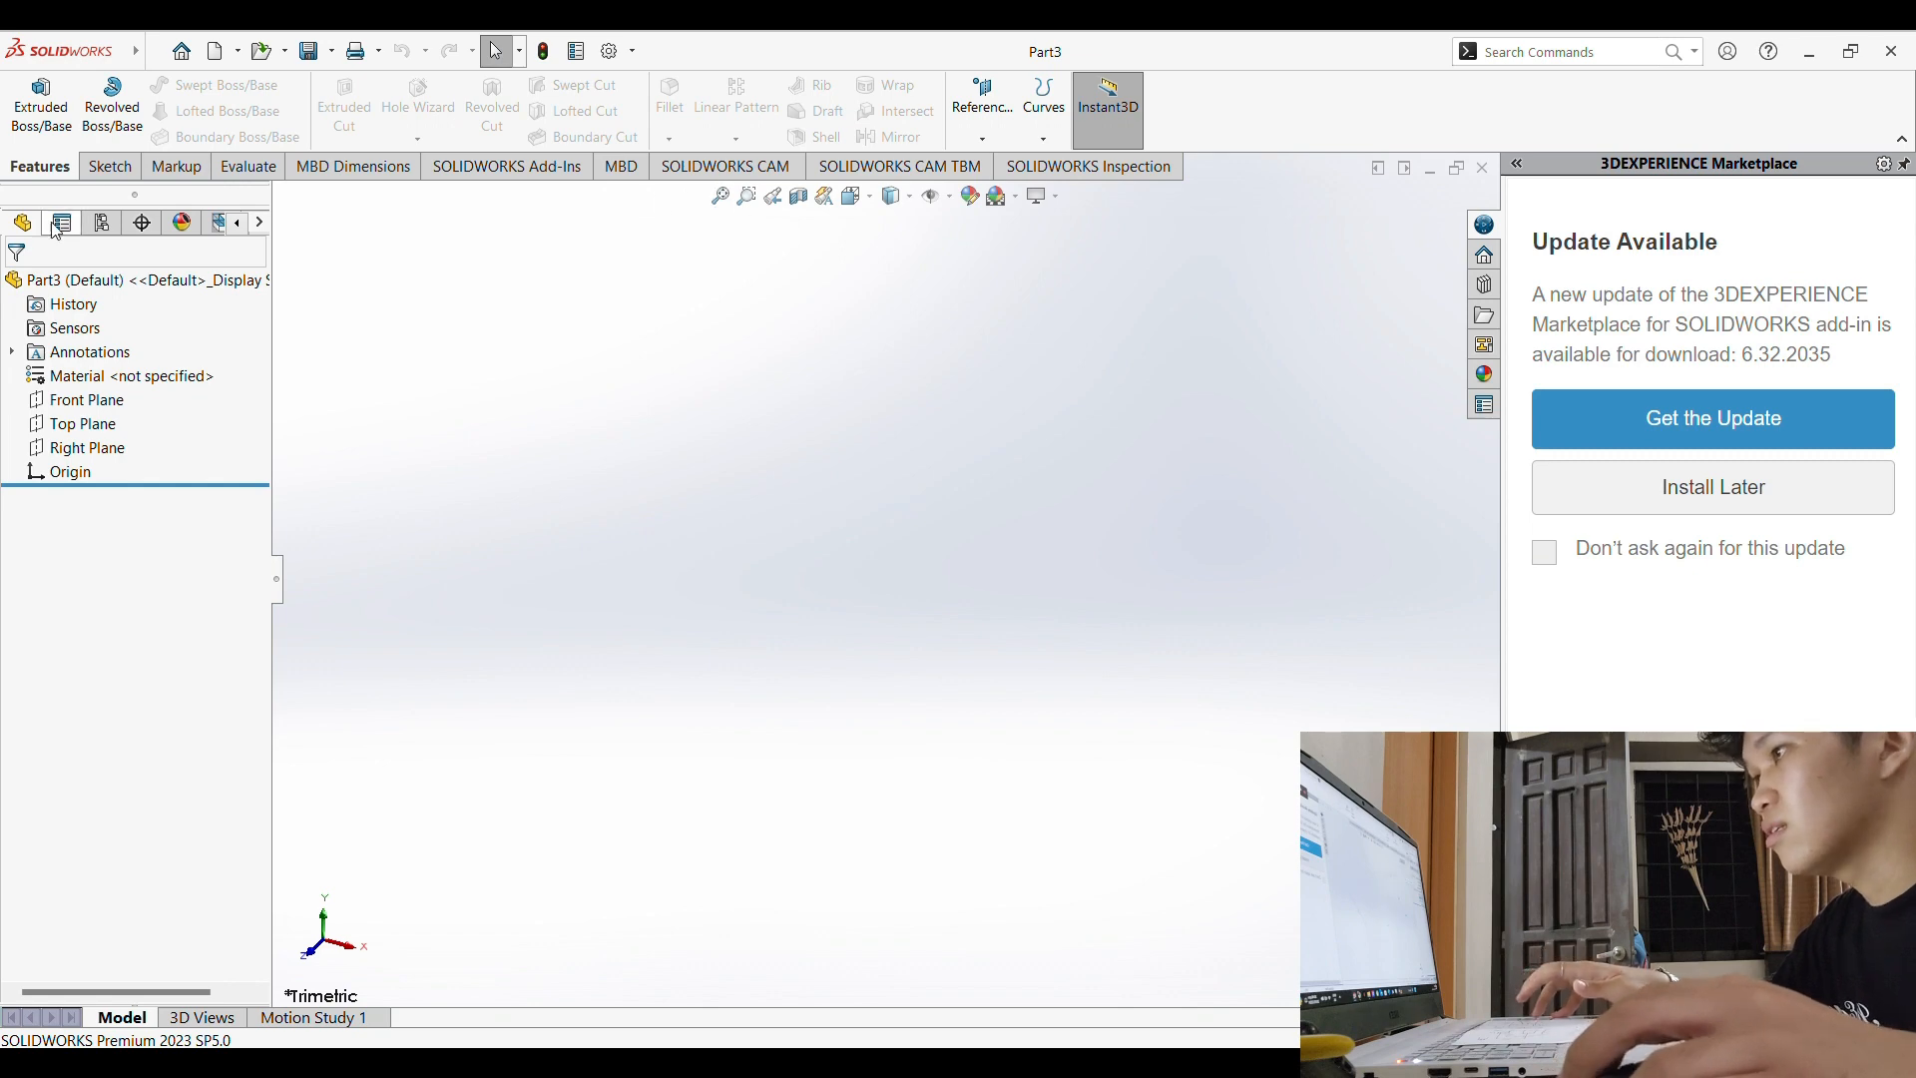
{"action": "left_click", "coordinate": [109, 166]}
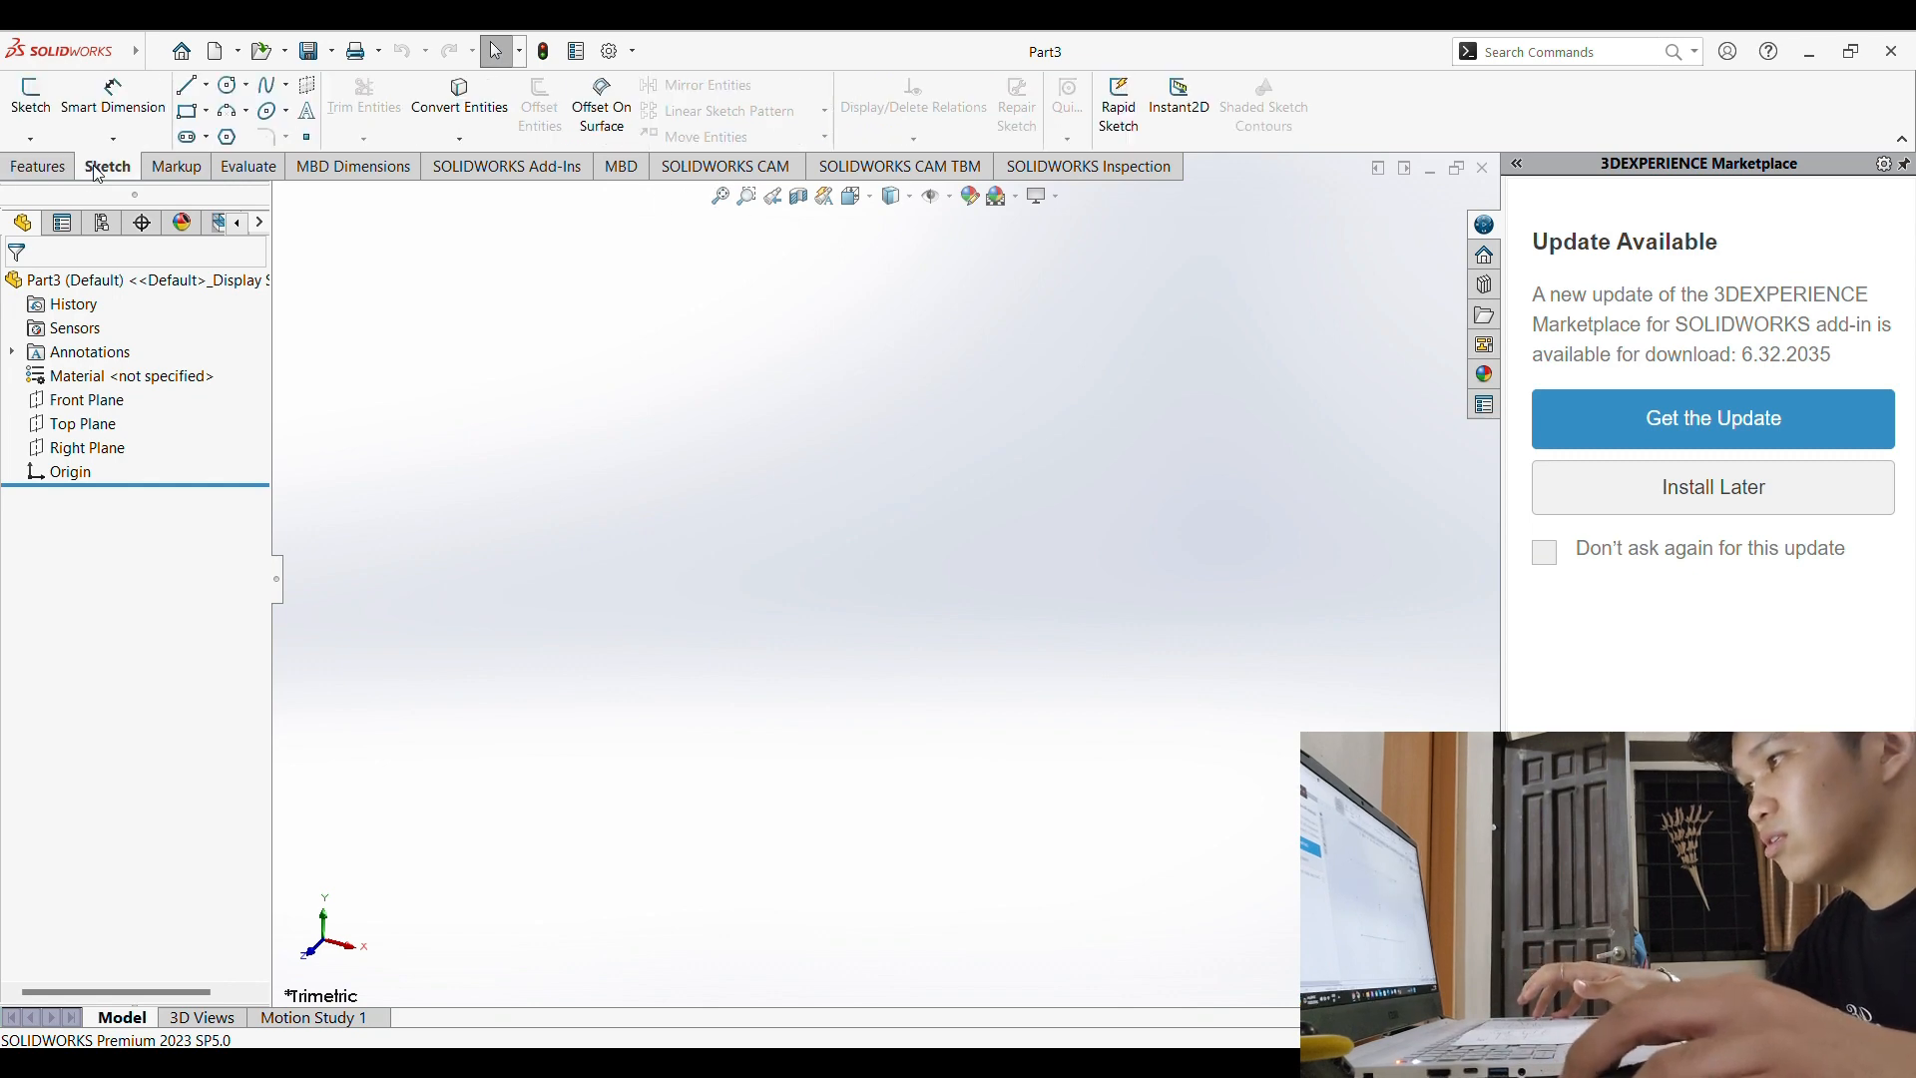
{"action": "left_click", "coordinate": [85, 424]}
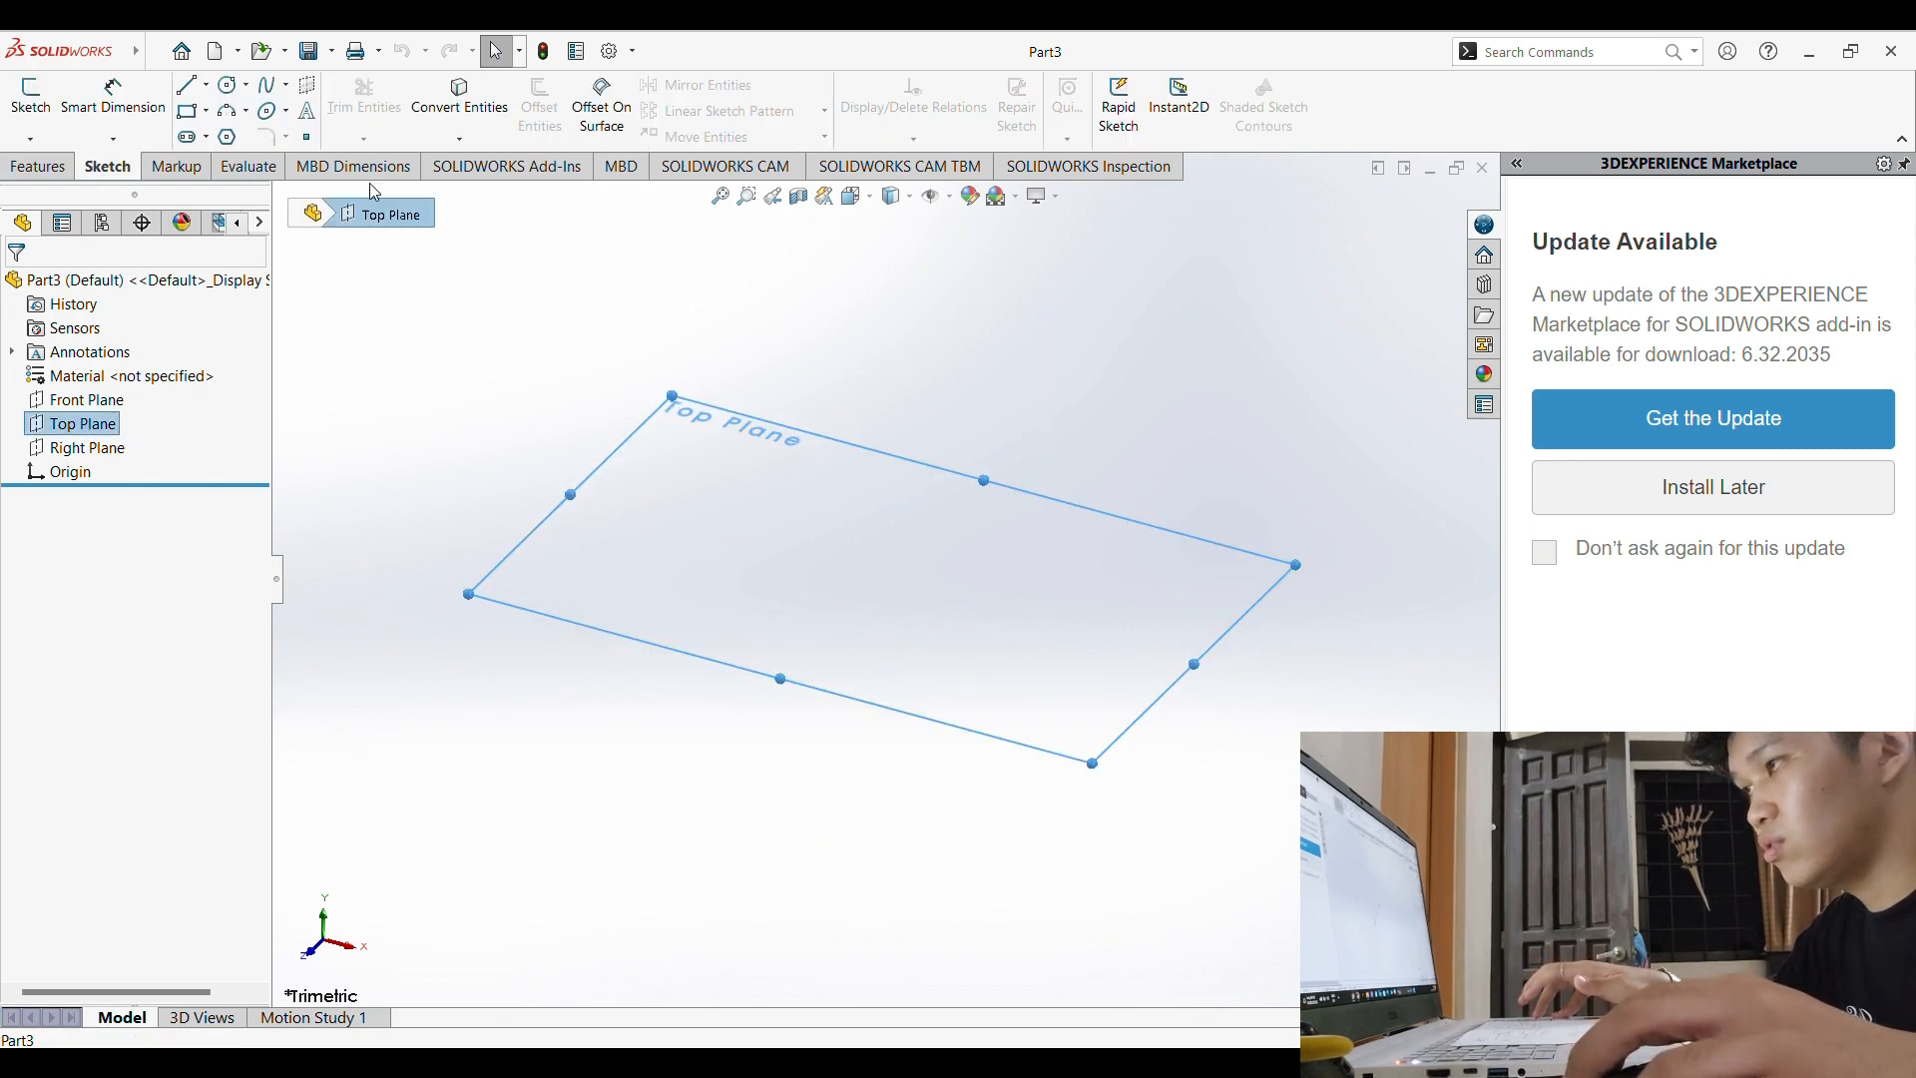
{"action": "left_click", "coordinate": [234, 86]}
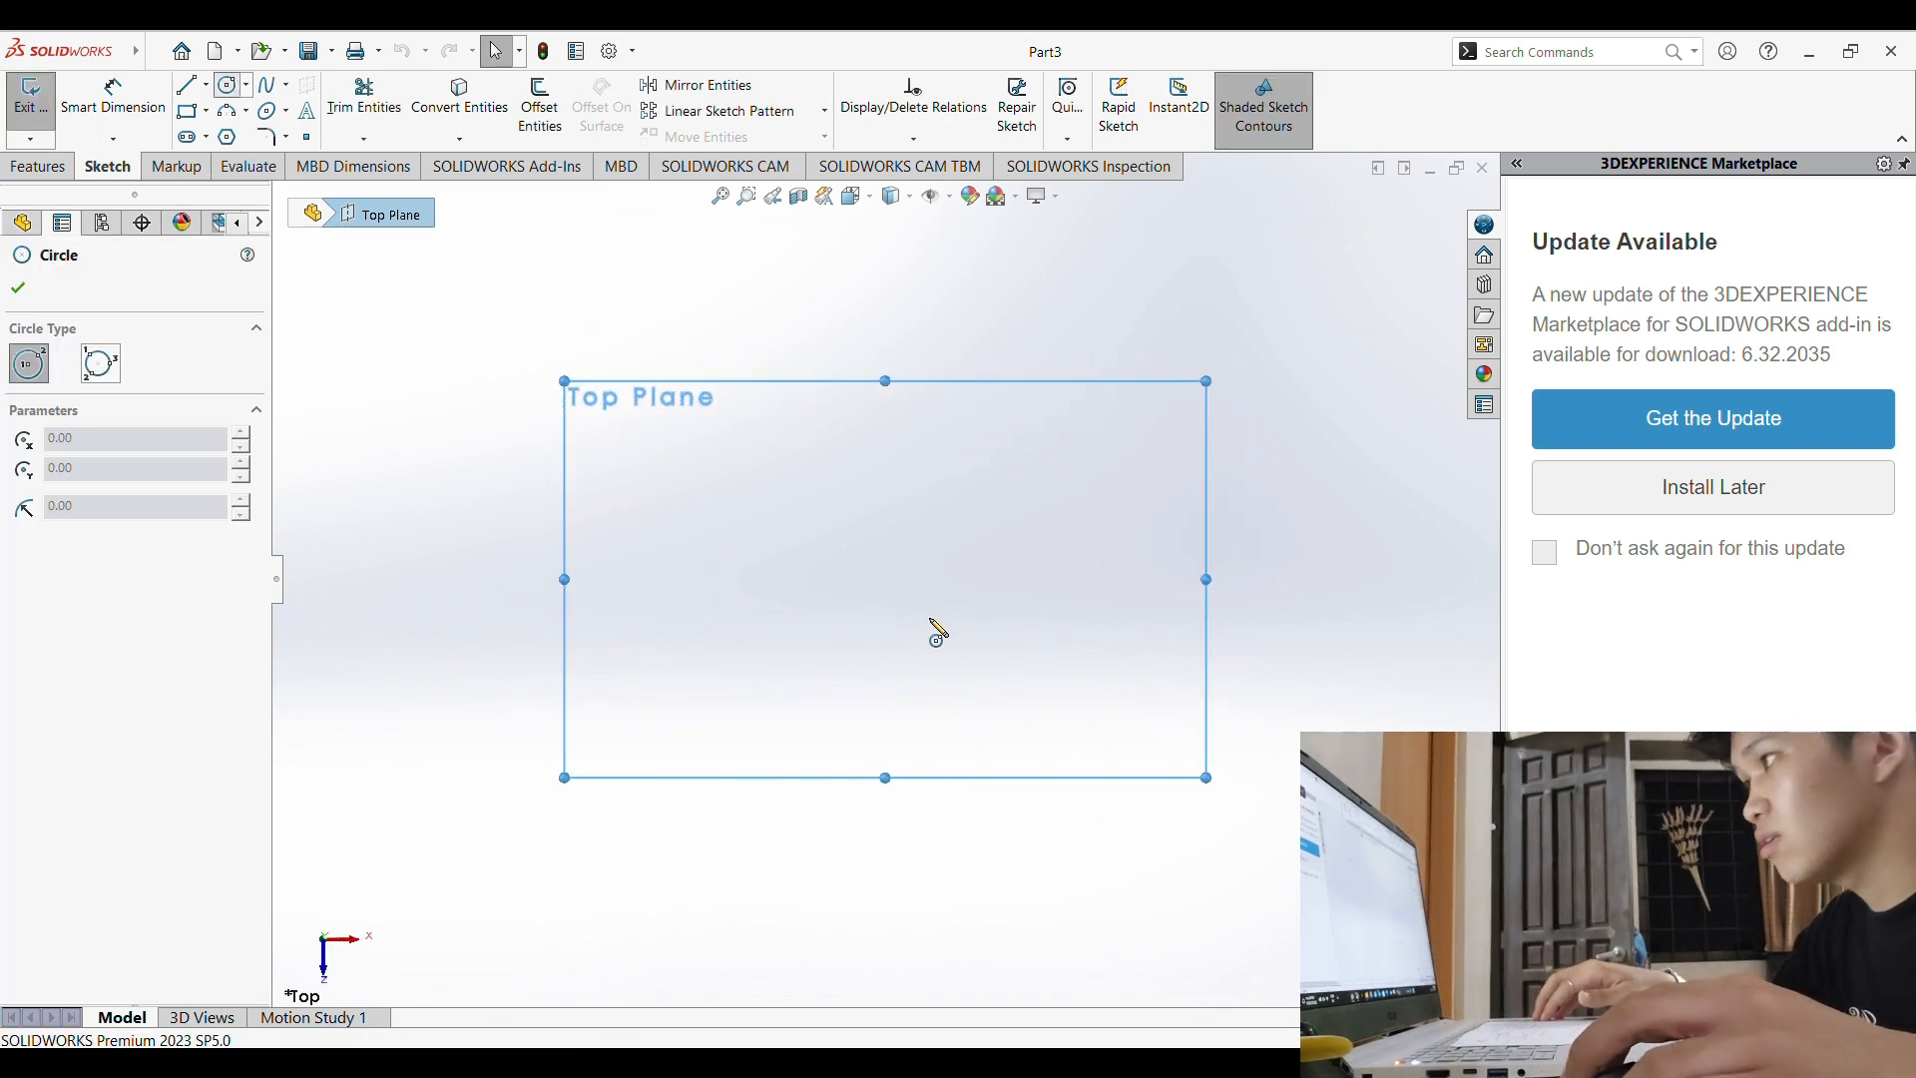
{"action": "left_click_drag", "start_coordinate": [885, 580], "coordinate": [988, 680]}
{"action": "key", "text": "Escape"}
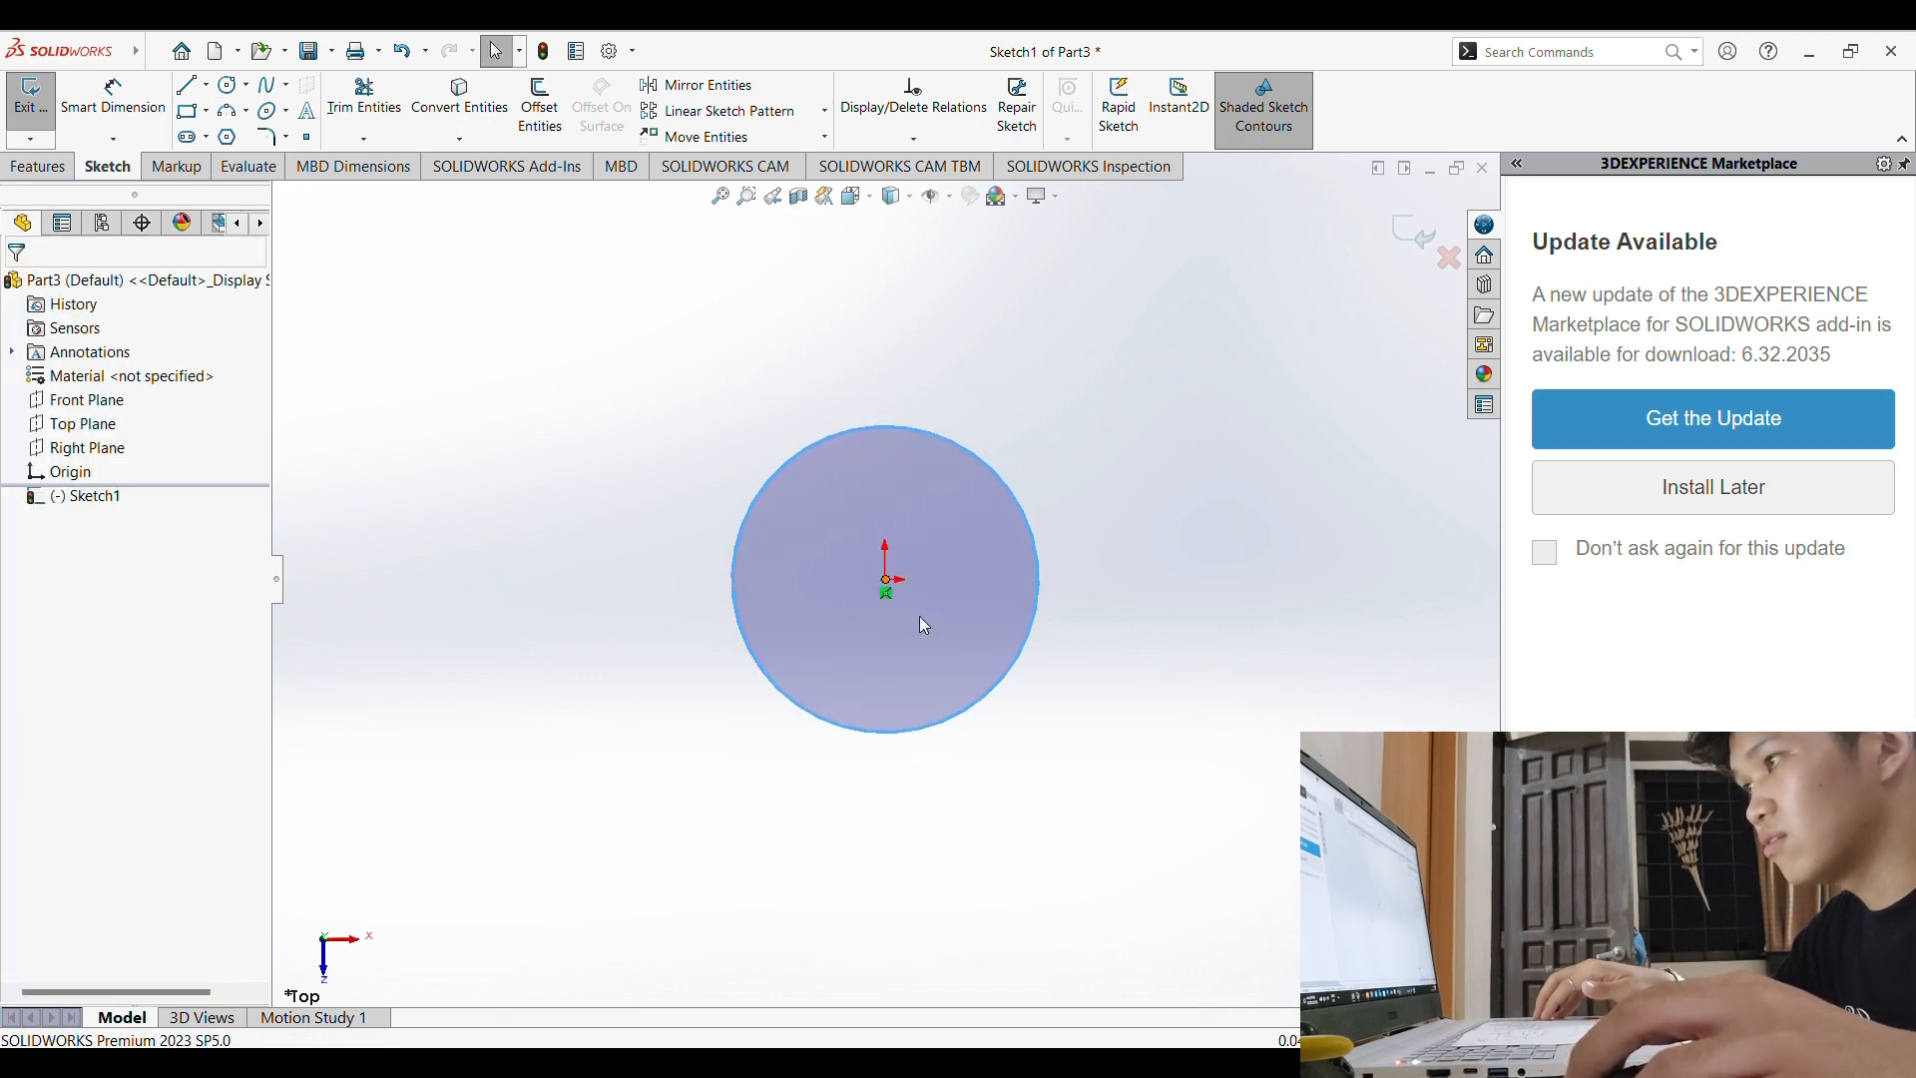
{"action": "key", "text": "ctrl+z"}
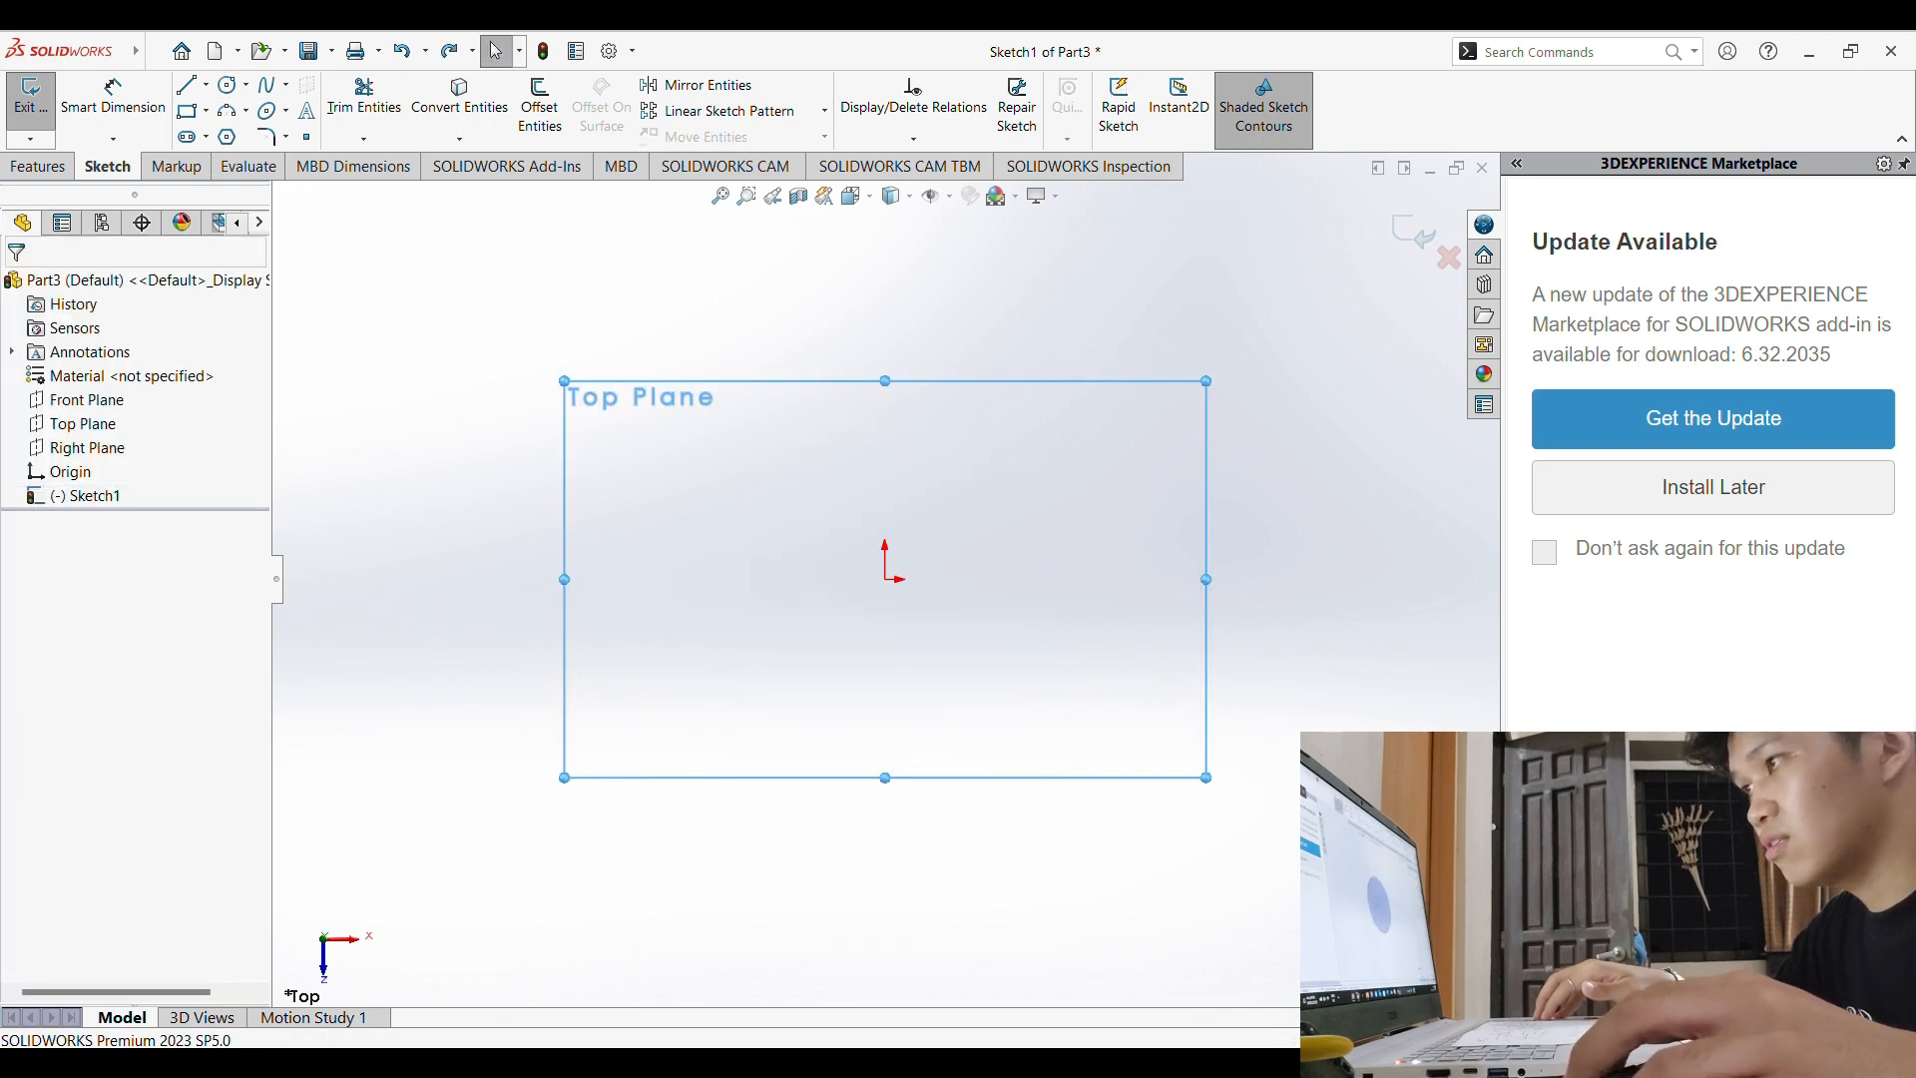
{"action": "key", "text": "ctrl+z"}
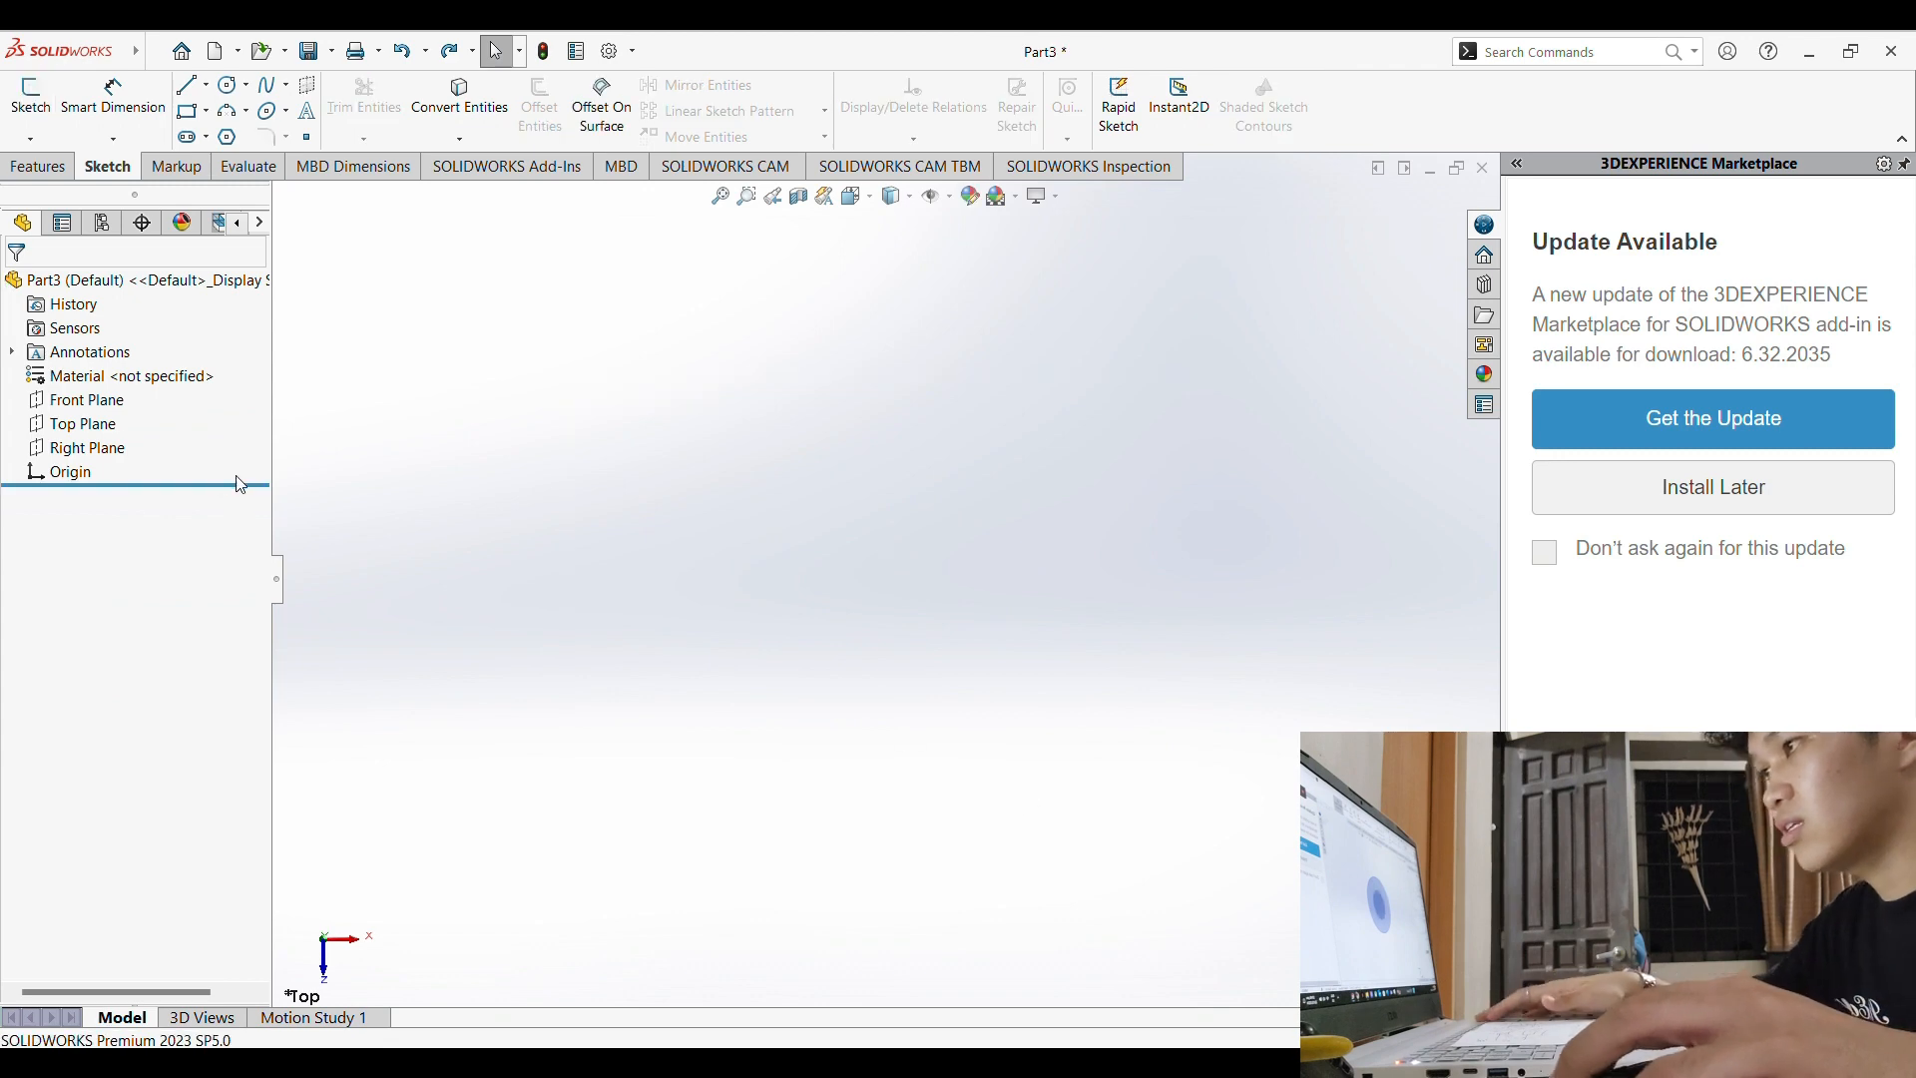
Step: Sketch two concentric circles centred on the origin on the Top Plane, with radii of about 45 mm and 24 mm
{"action": "left_click", "coordinate": [83, 423]}
{"action": "left_click", "coordinate": [227, 84]}
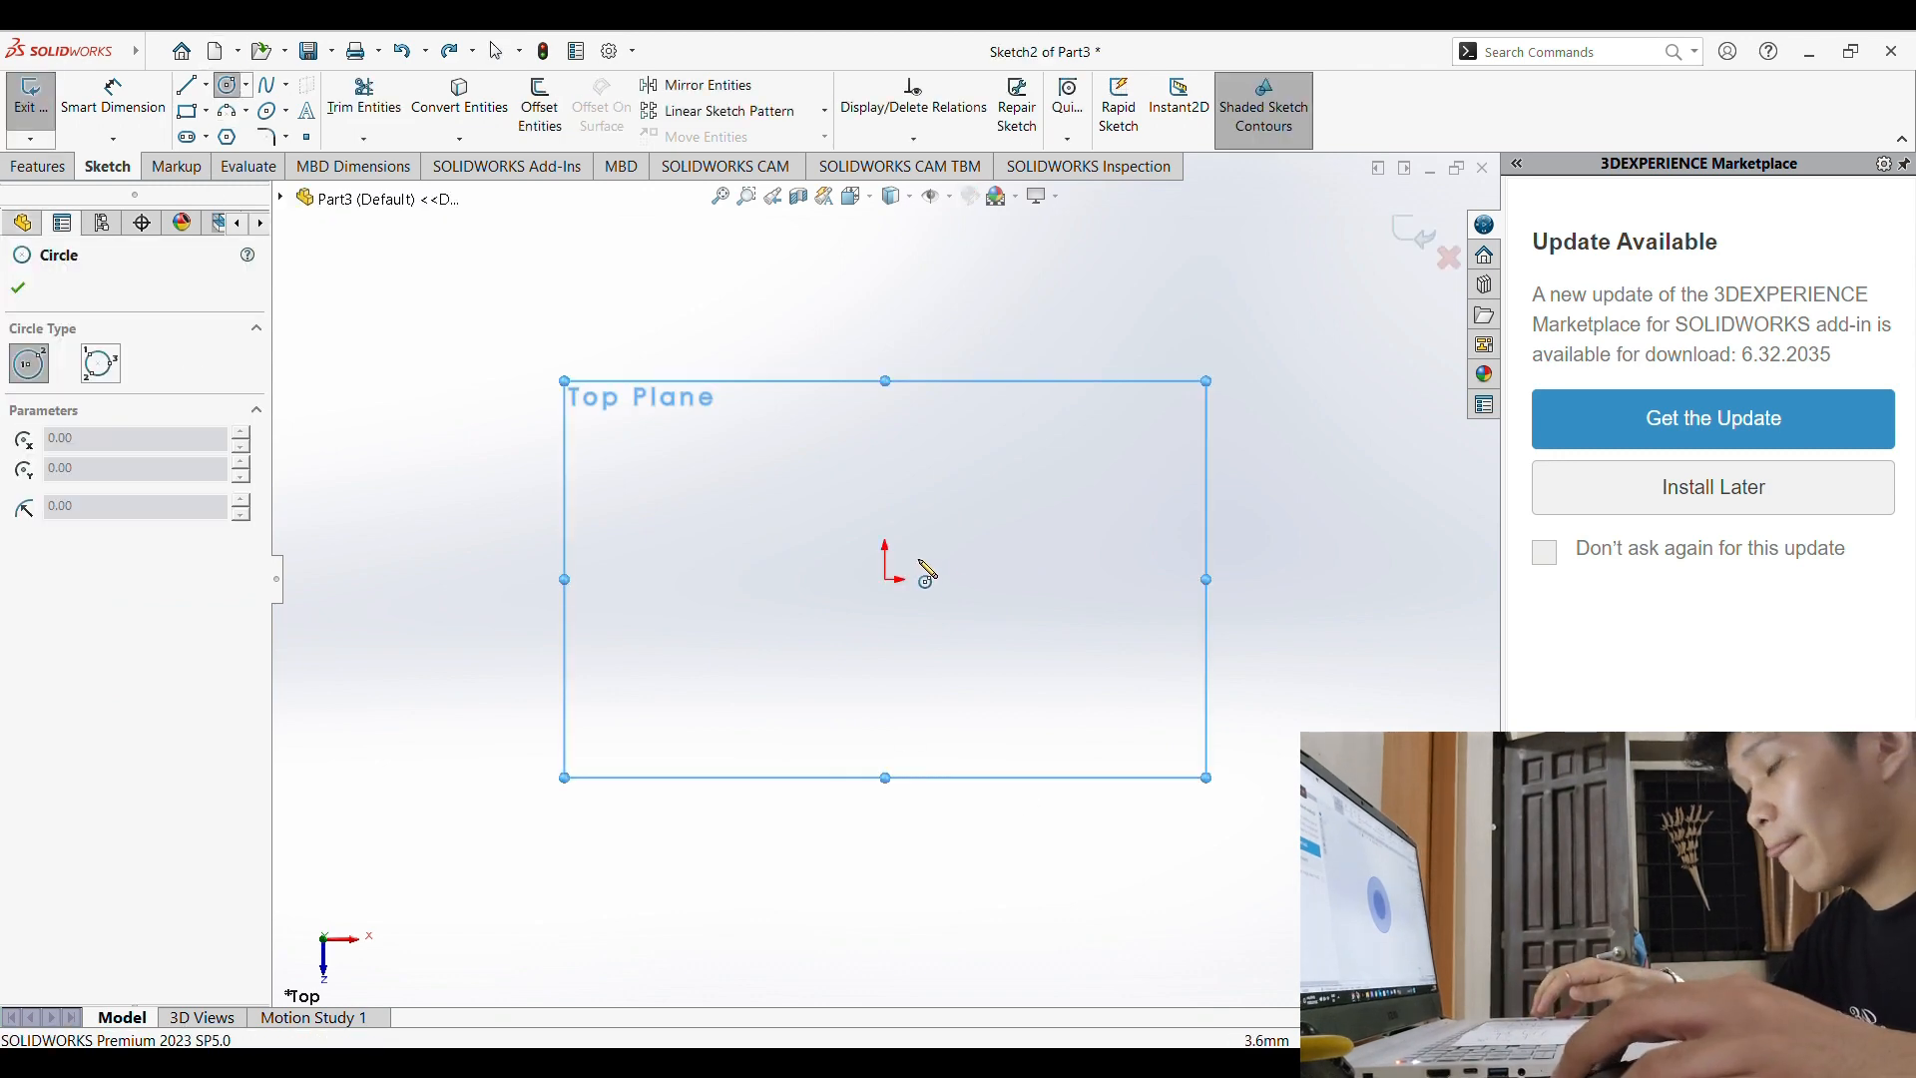
{"action": "left_click", "coordinate": [886, 578]}
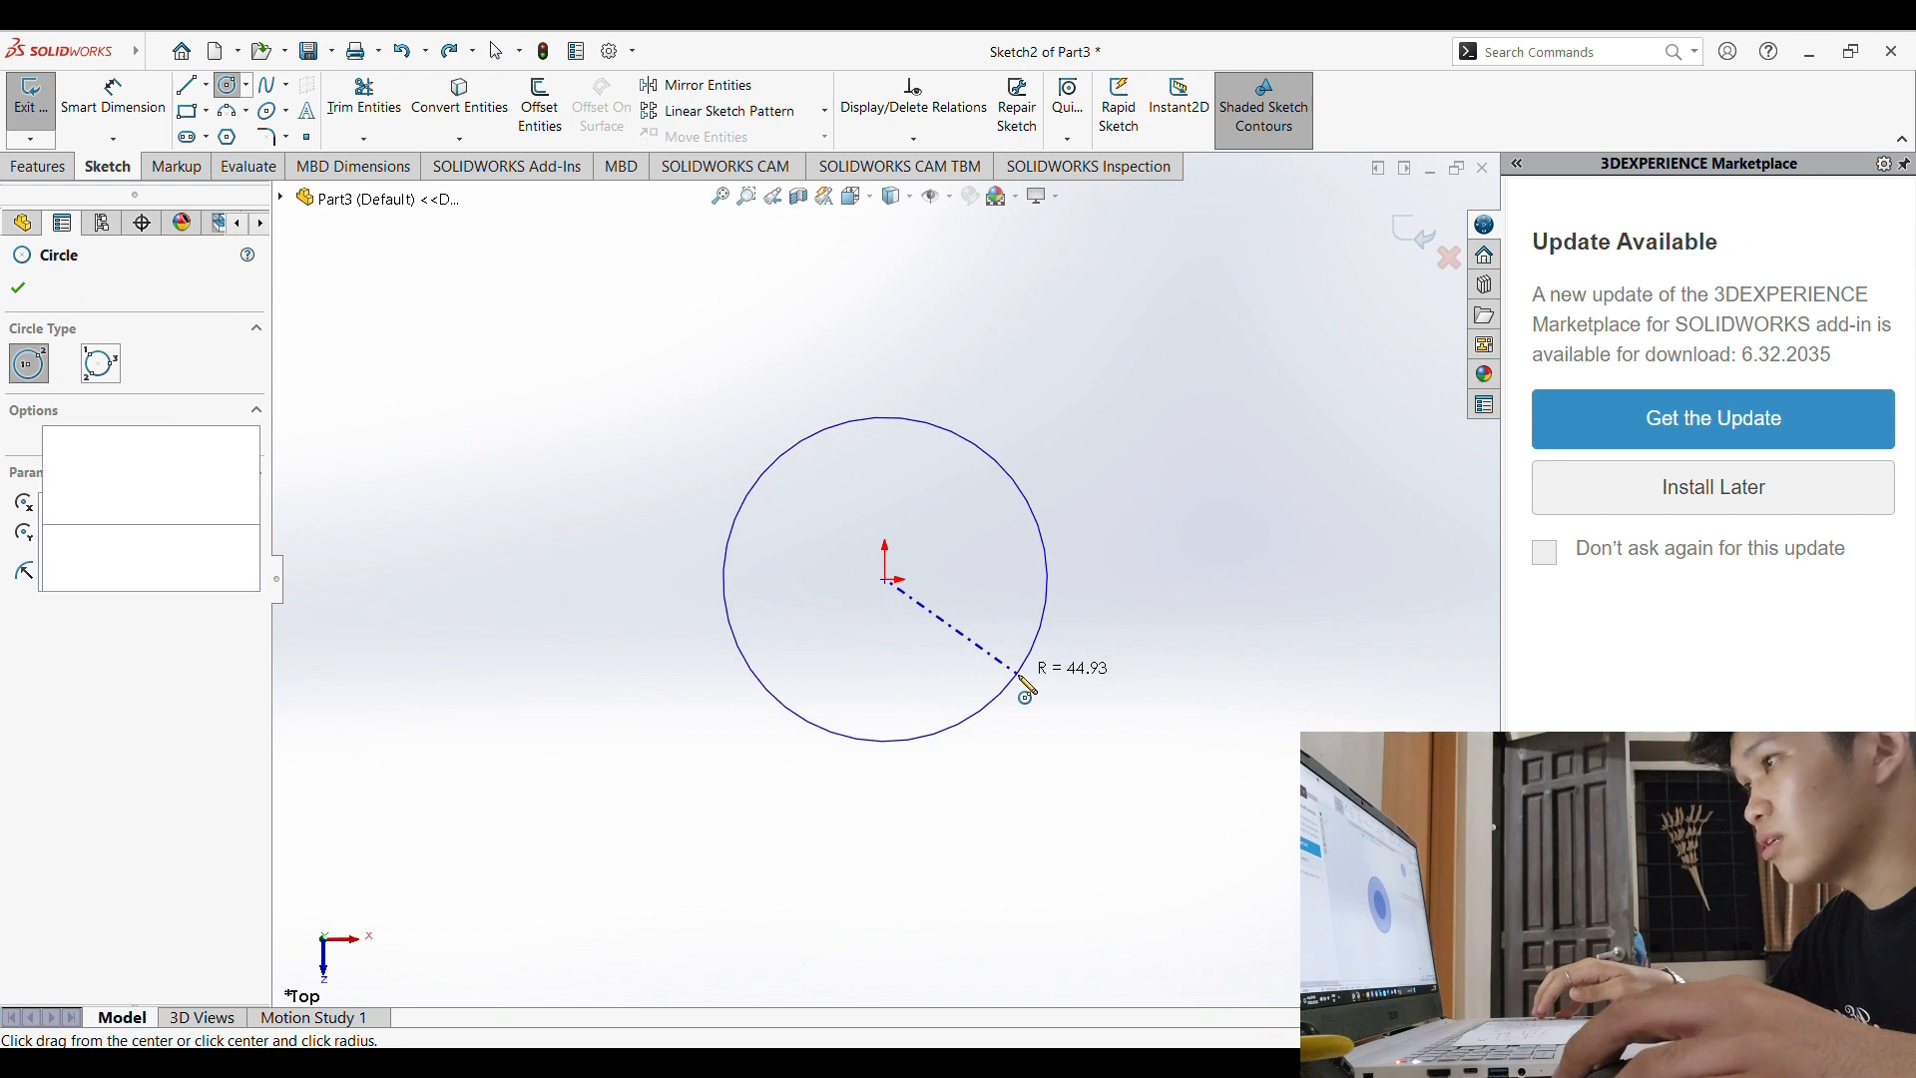
{"action": "left_click", "coordinate": [1017, 683]}
{"action": "left_click", "coordinate": [885, 578]}
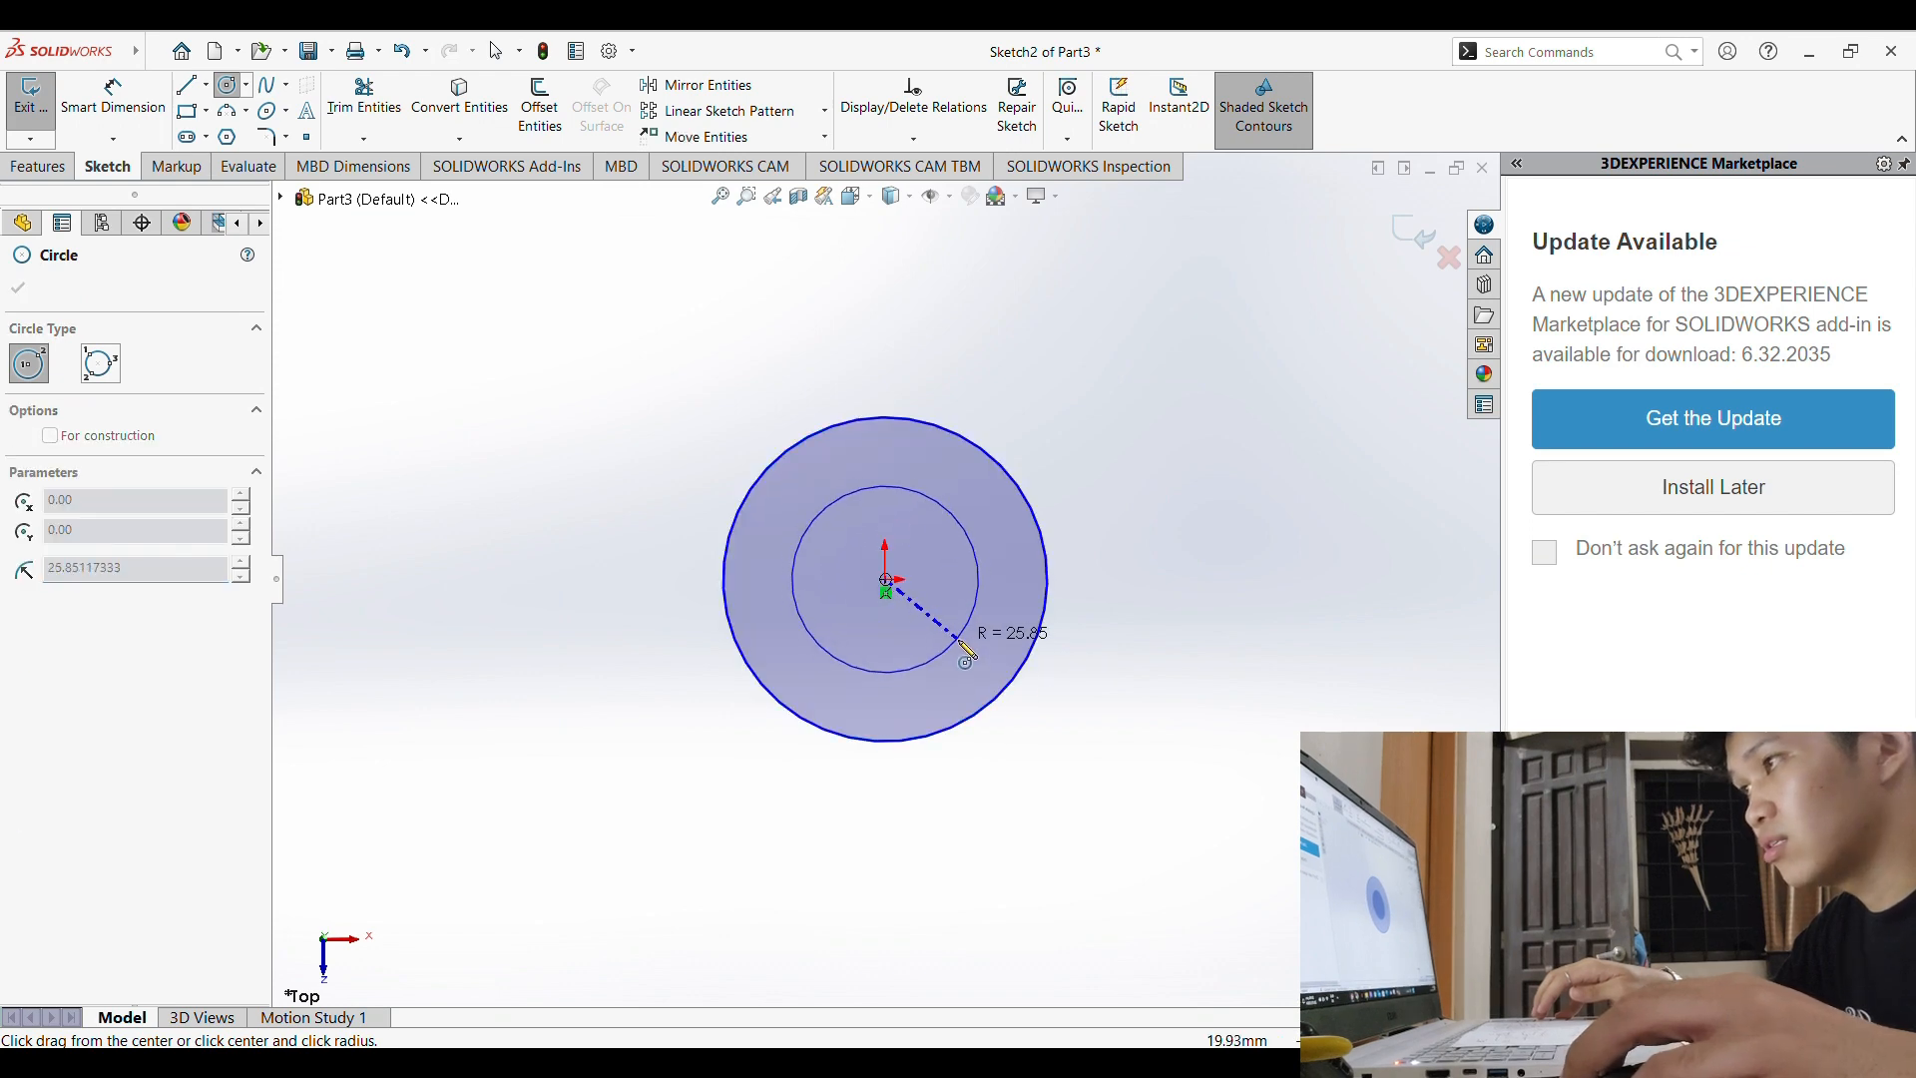
{"action": "left_click", "coordinate": [958, 624]}
{"action": "key", "text": "Escape"}
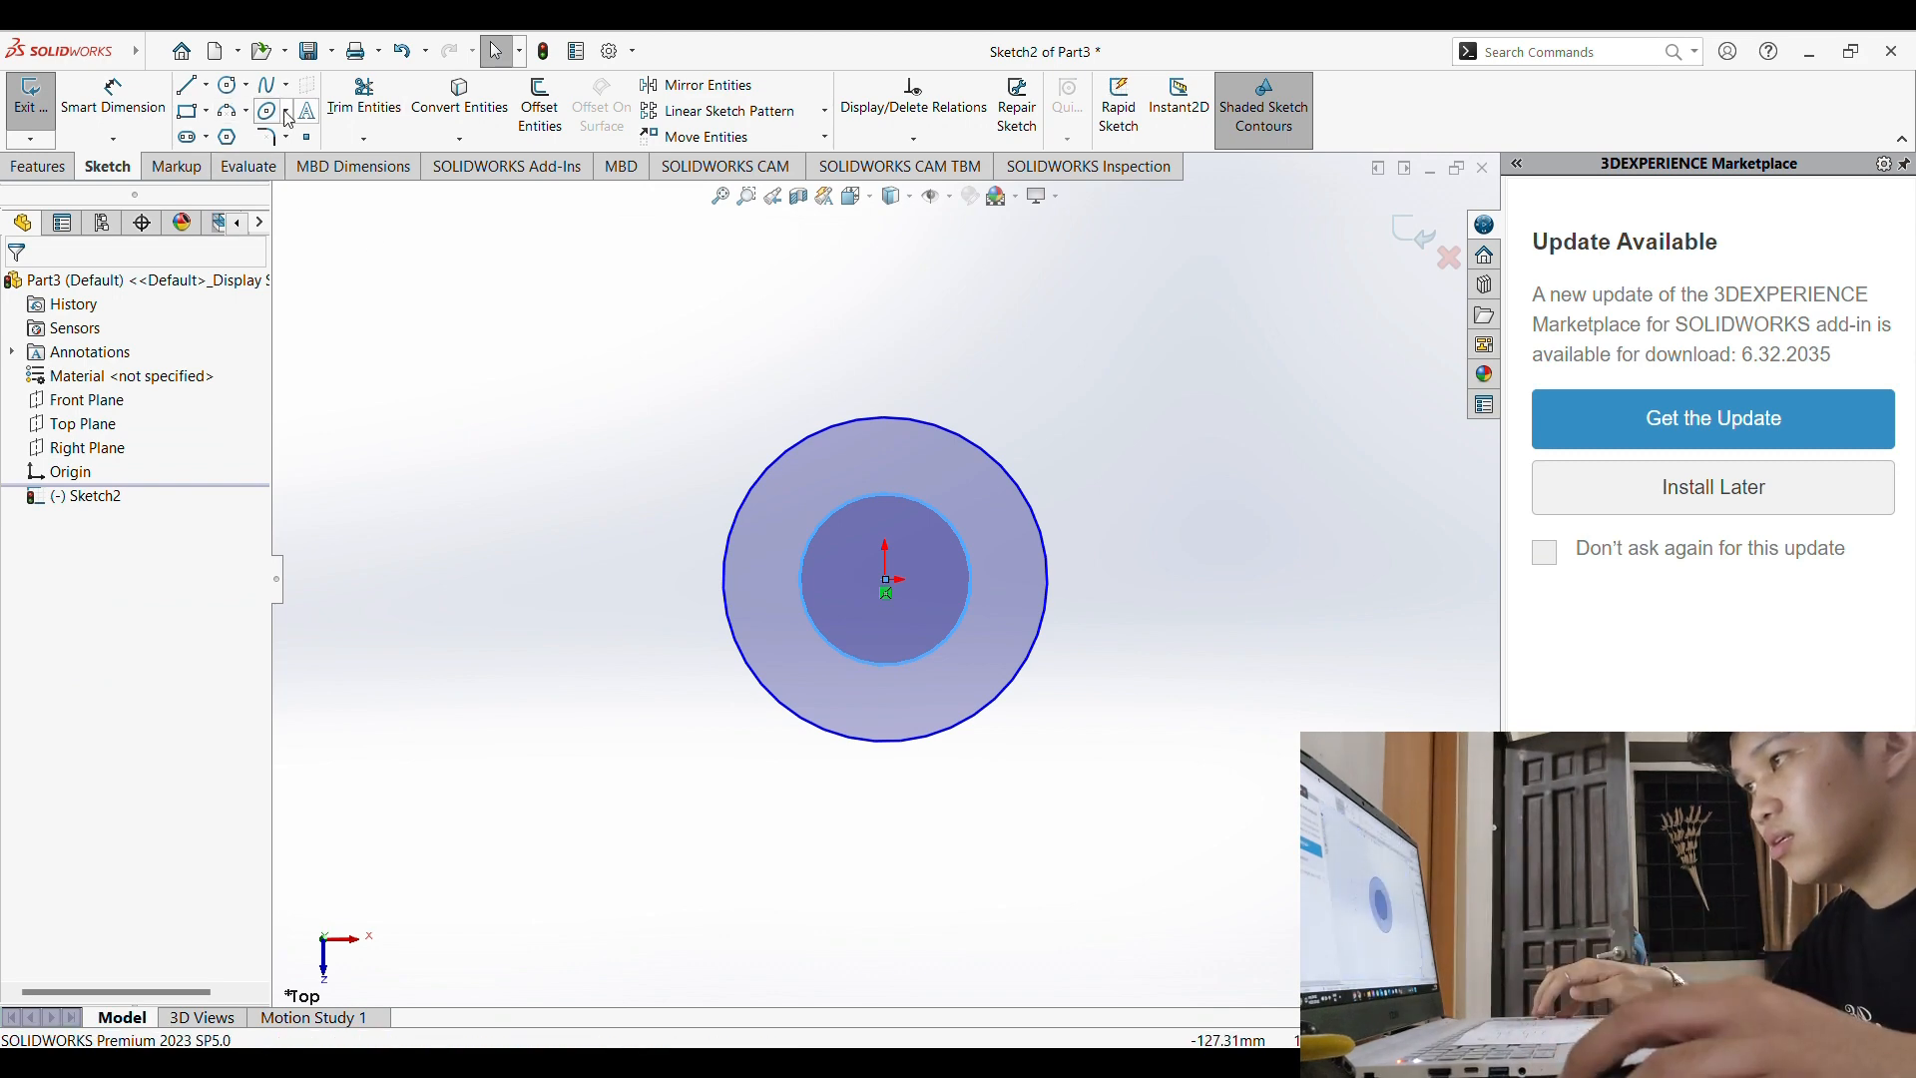
Step: Dimension the inner circle with a diameter of 8 mm
{"action": "left_click", "coordinate": [143, 94]}
{"action": "left_click", "coordinate": [930, 509]}
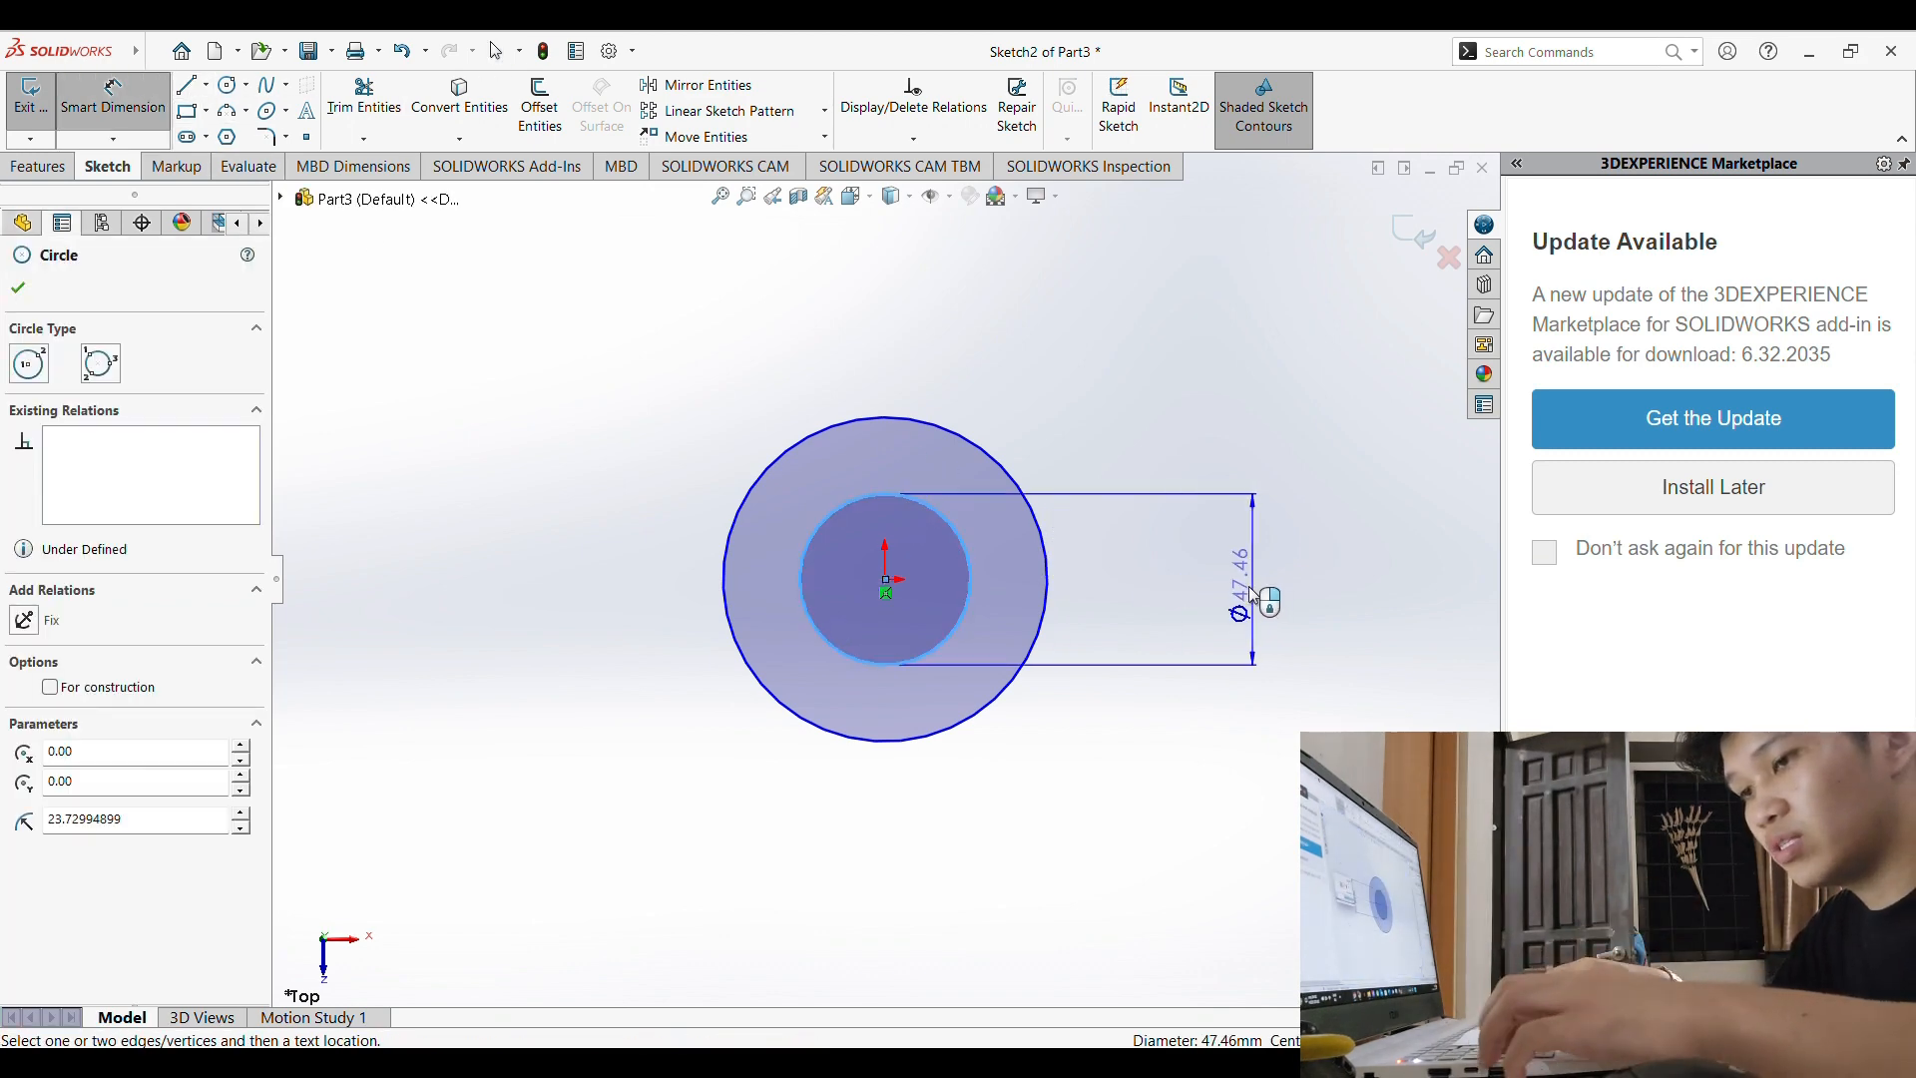
{"action": "left_click", "coordinate": [1255, 595]}
{"action": "type", "text": "8"}
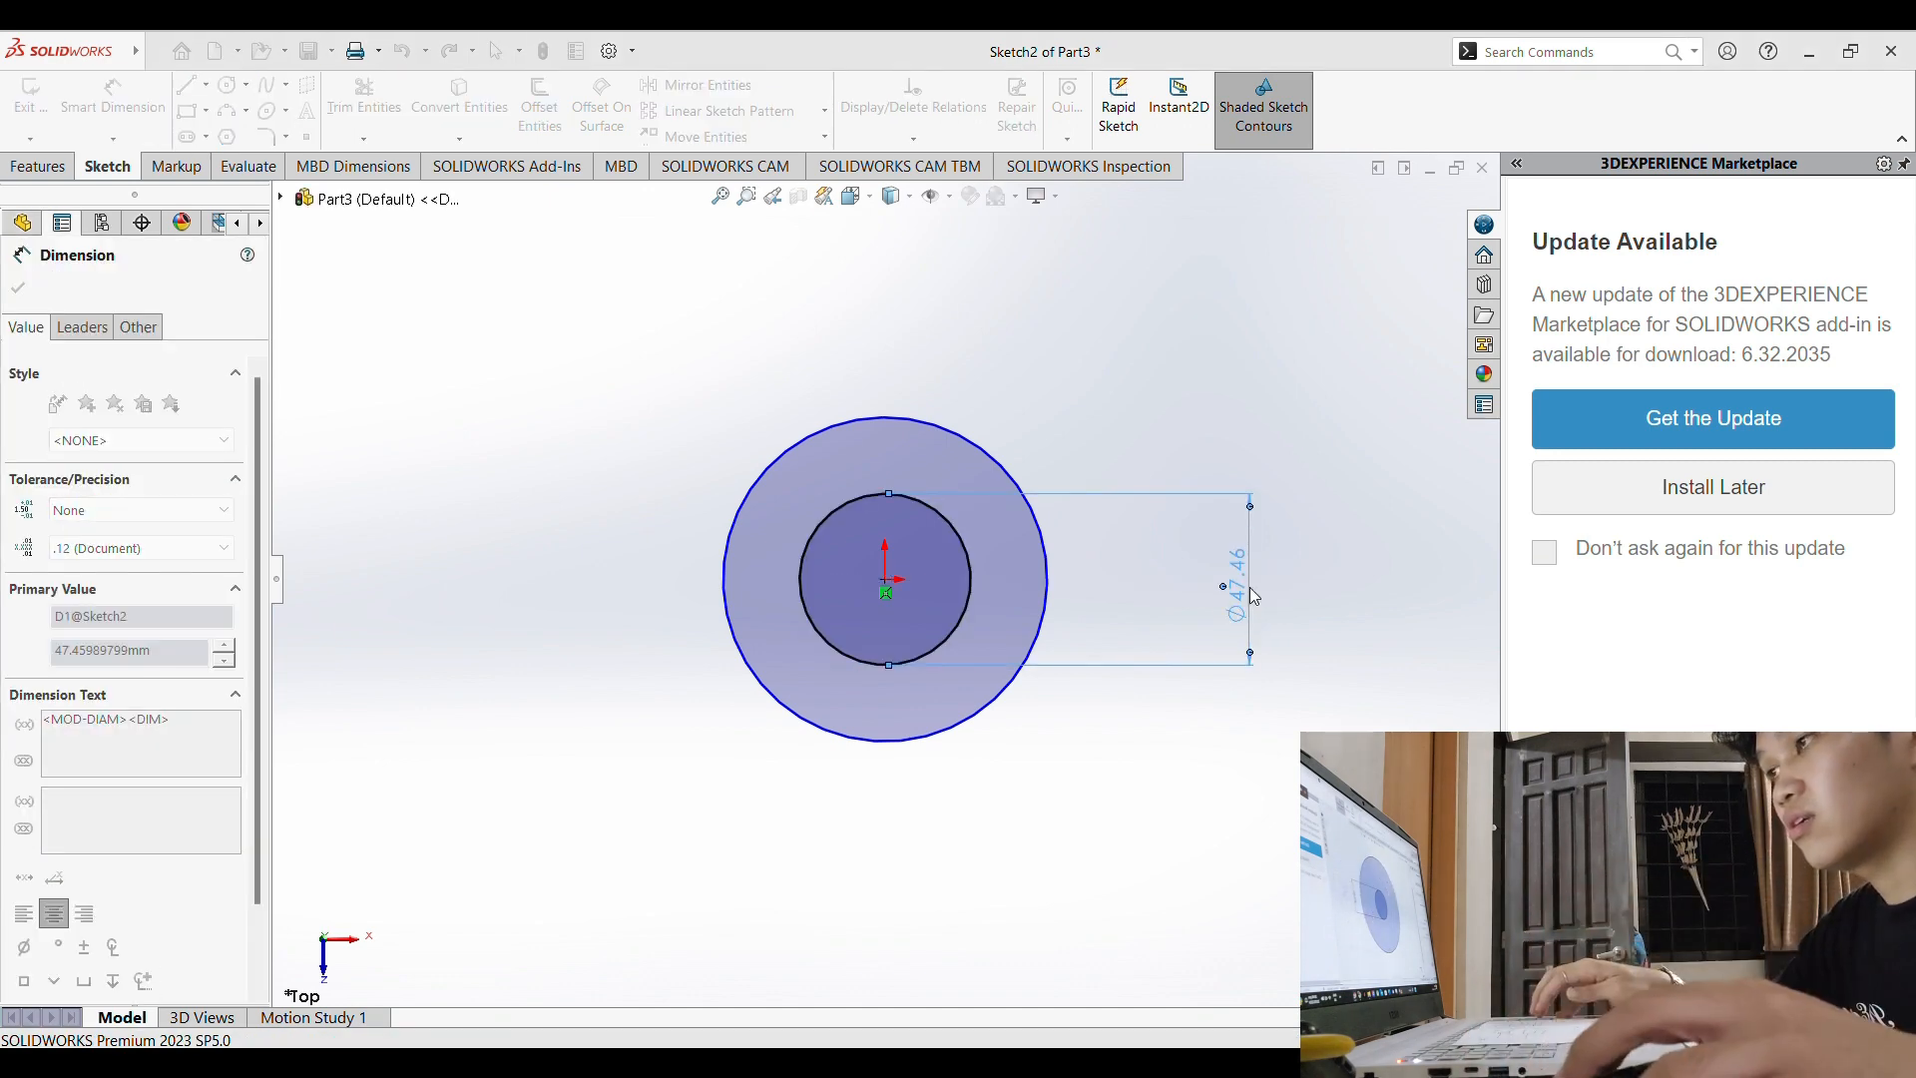
{"action": "key", "text": "Return"}
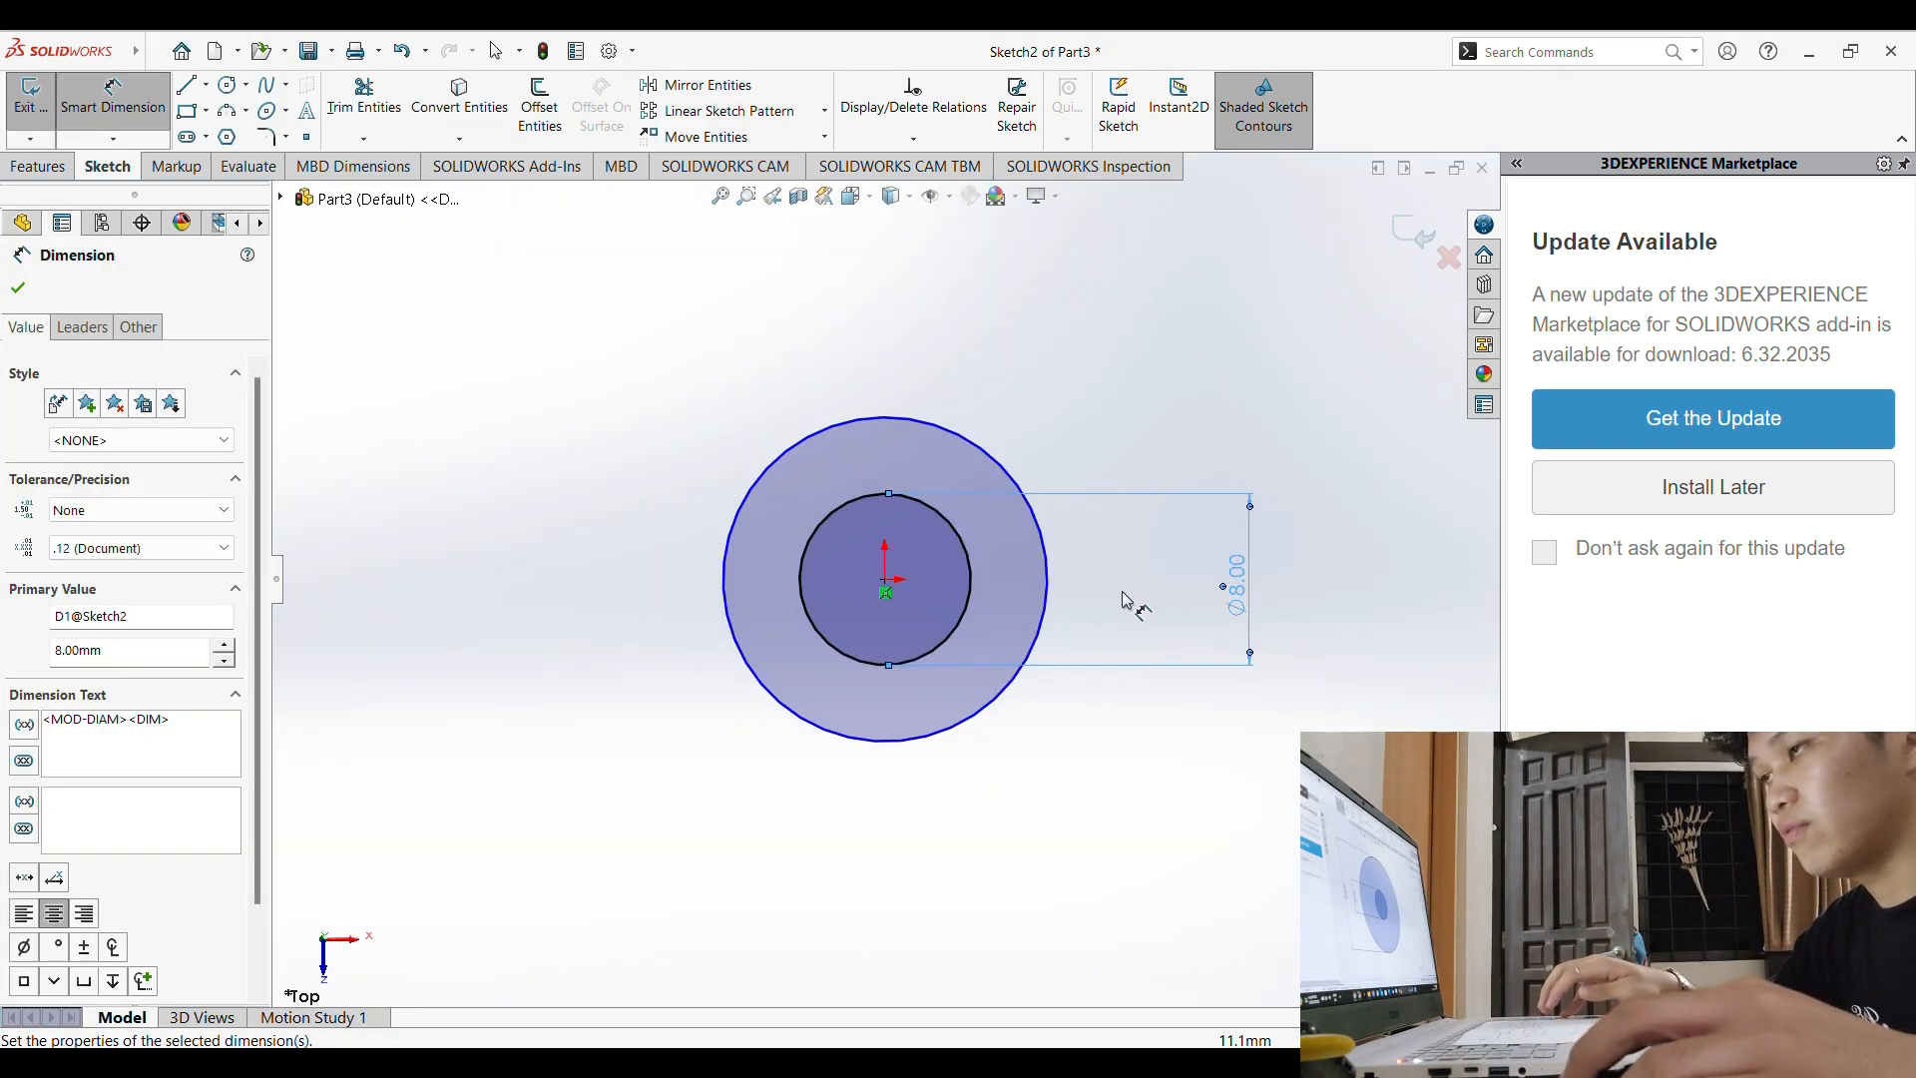
Step: Dimension the outer circle with a diameter of 26 mm
{"action": "left_click", "coordinate": [1047, 591]}
{"action": "left_click", "coordinate": [1355, 586]}
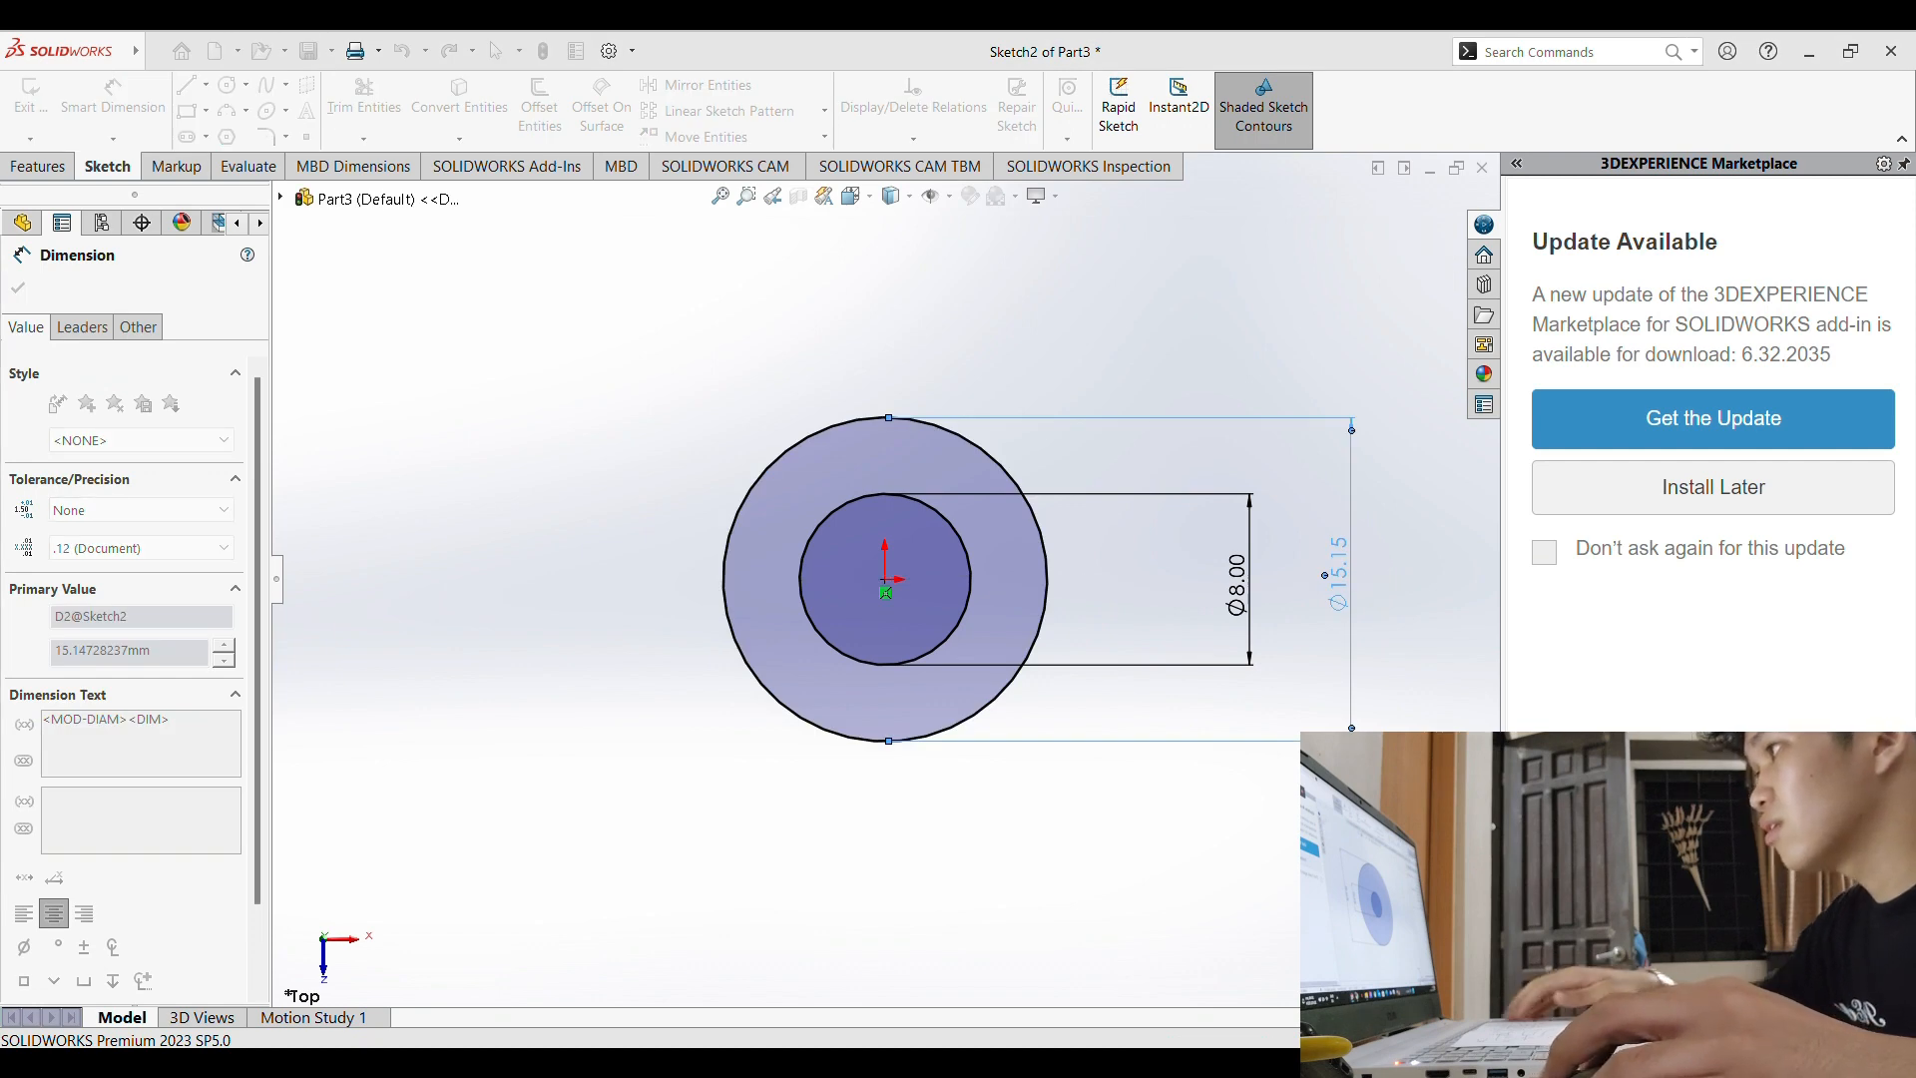
{"action": "type", "text": "26"}
{"action": "key", "text": "Return"}
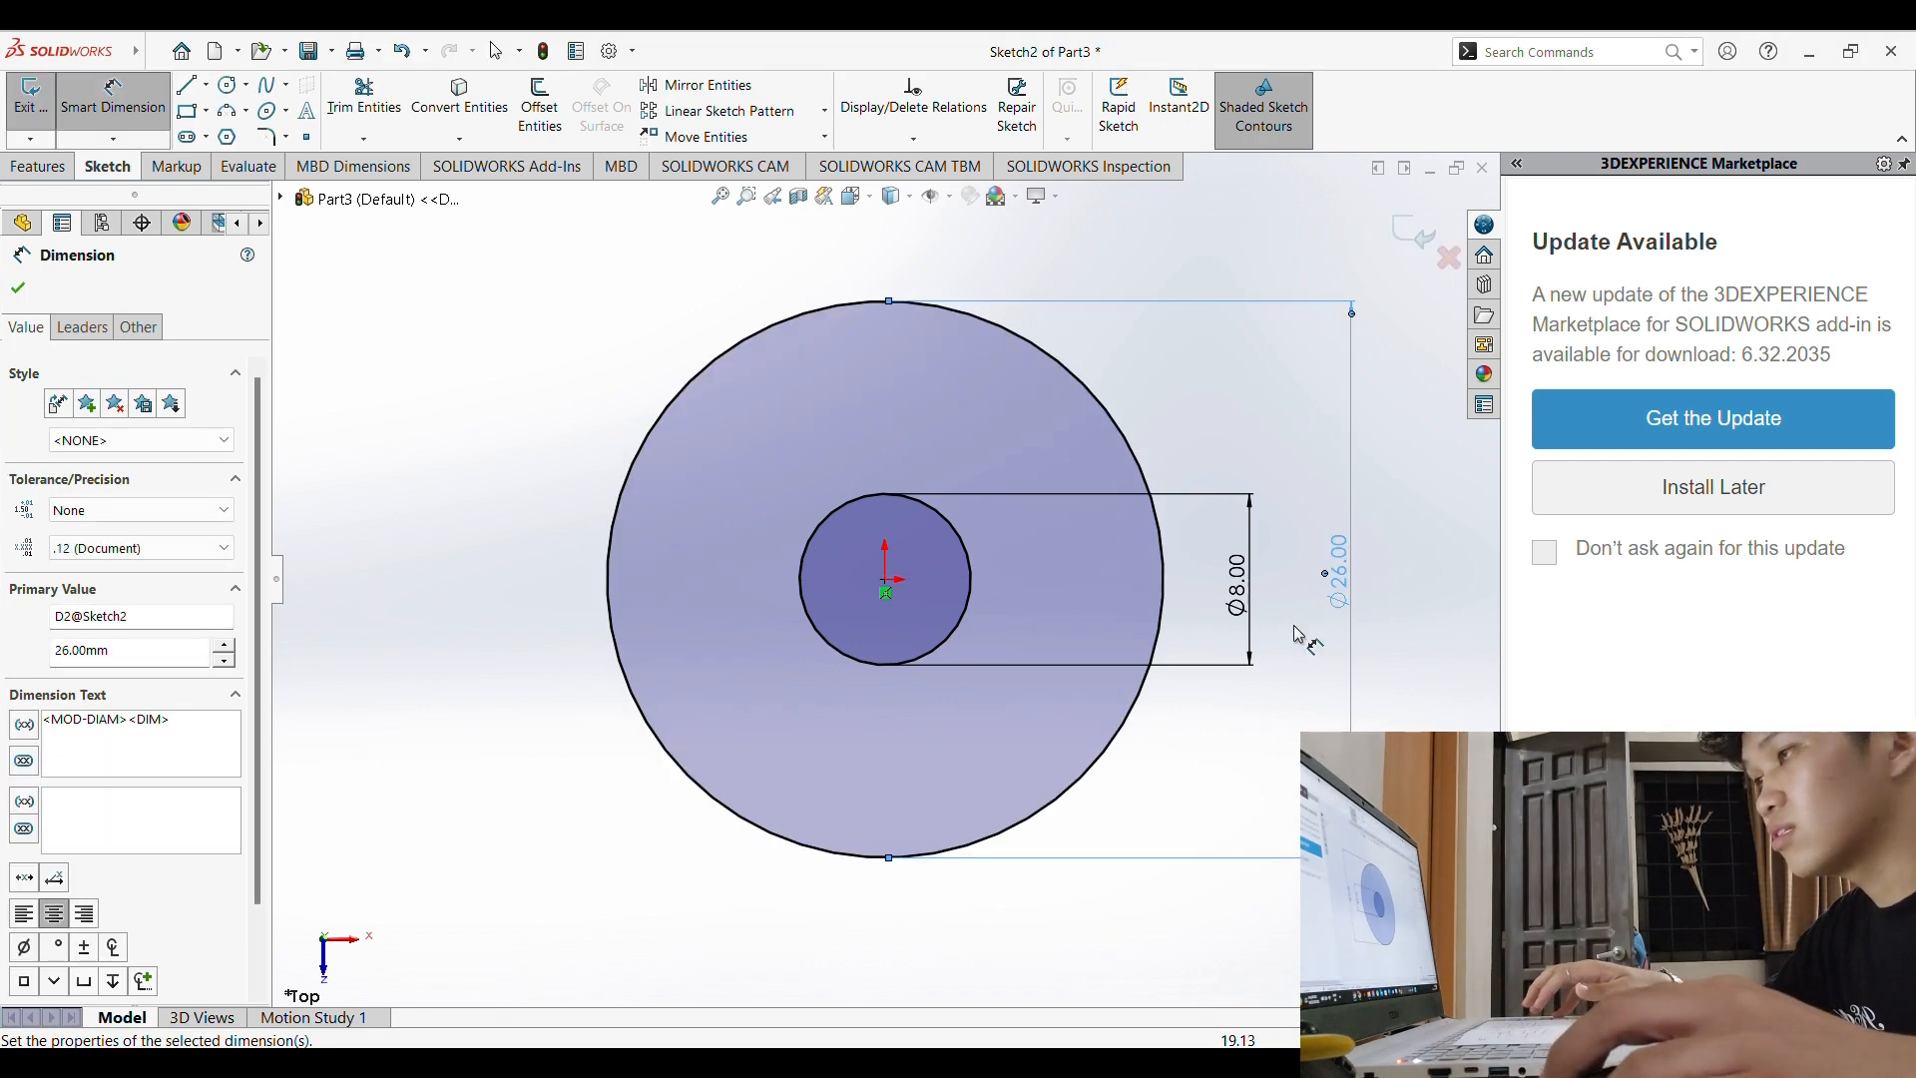
{"action": "left_click", "coordinate": [1399, 697]}
{"action": "scroll", "coordinate": [715, 567], "scroll_direction": "down", "scroll_amount": 1}
{"action": "scroll", "coordinate": [782, 554], "scroll_direction": "up", "scroll_amount": 1}
{"action": "scroll", "coordinate": [919, 564], "scroll_direction": "up", "scroll_amount": 1}
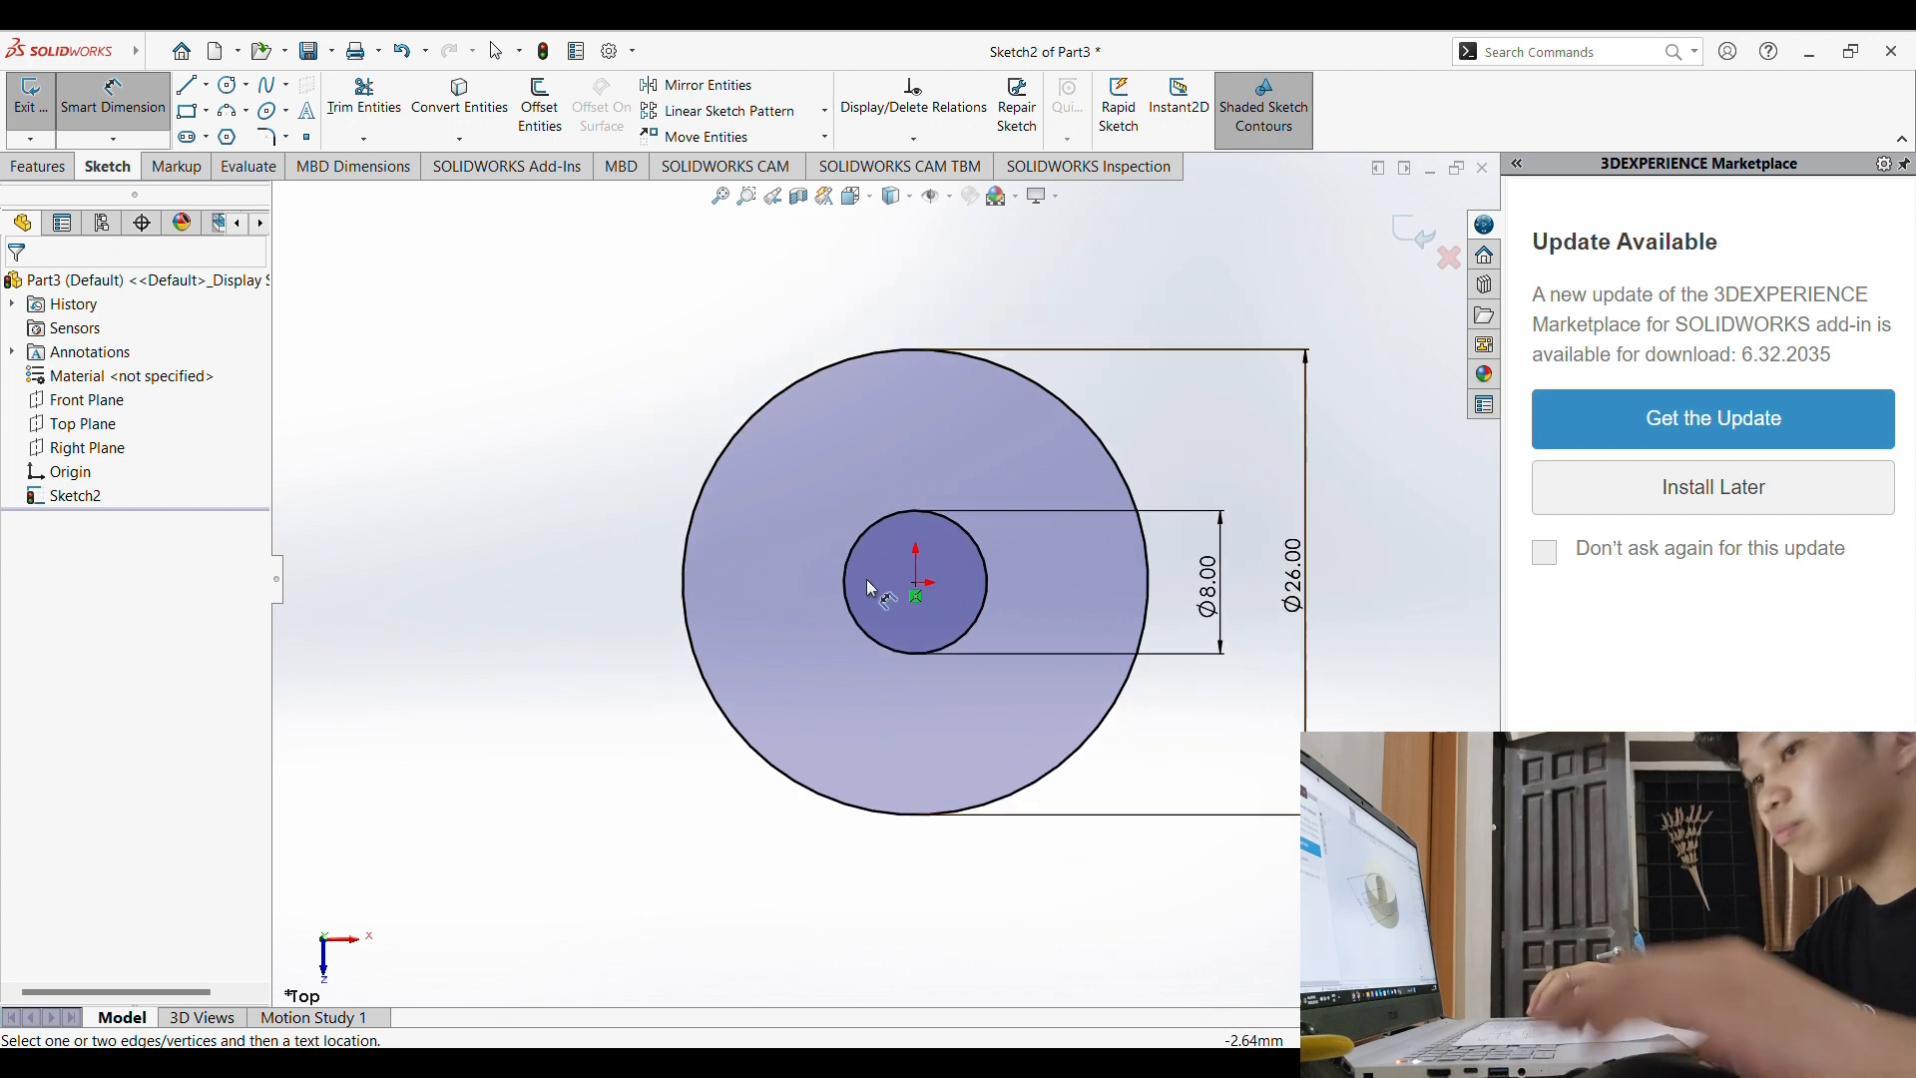
Step: Extrude the ring profile 5 mm with the Mid Plane end condition
{"action": "left_click", "coordinate": [41, 169]}
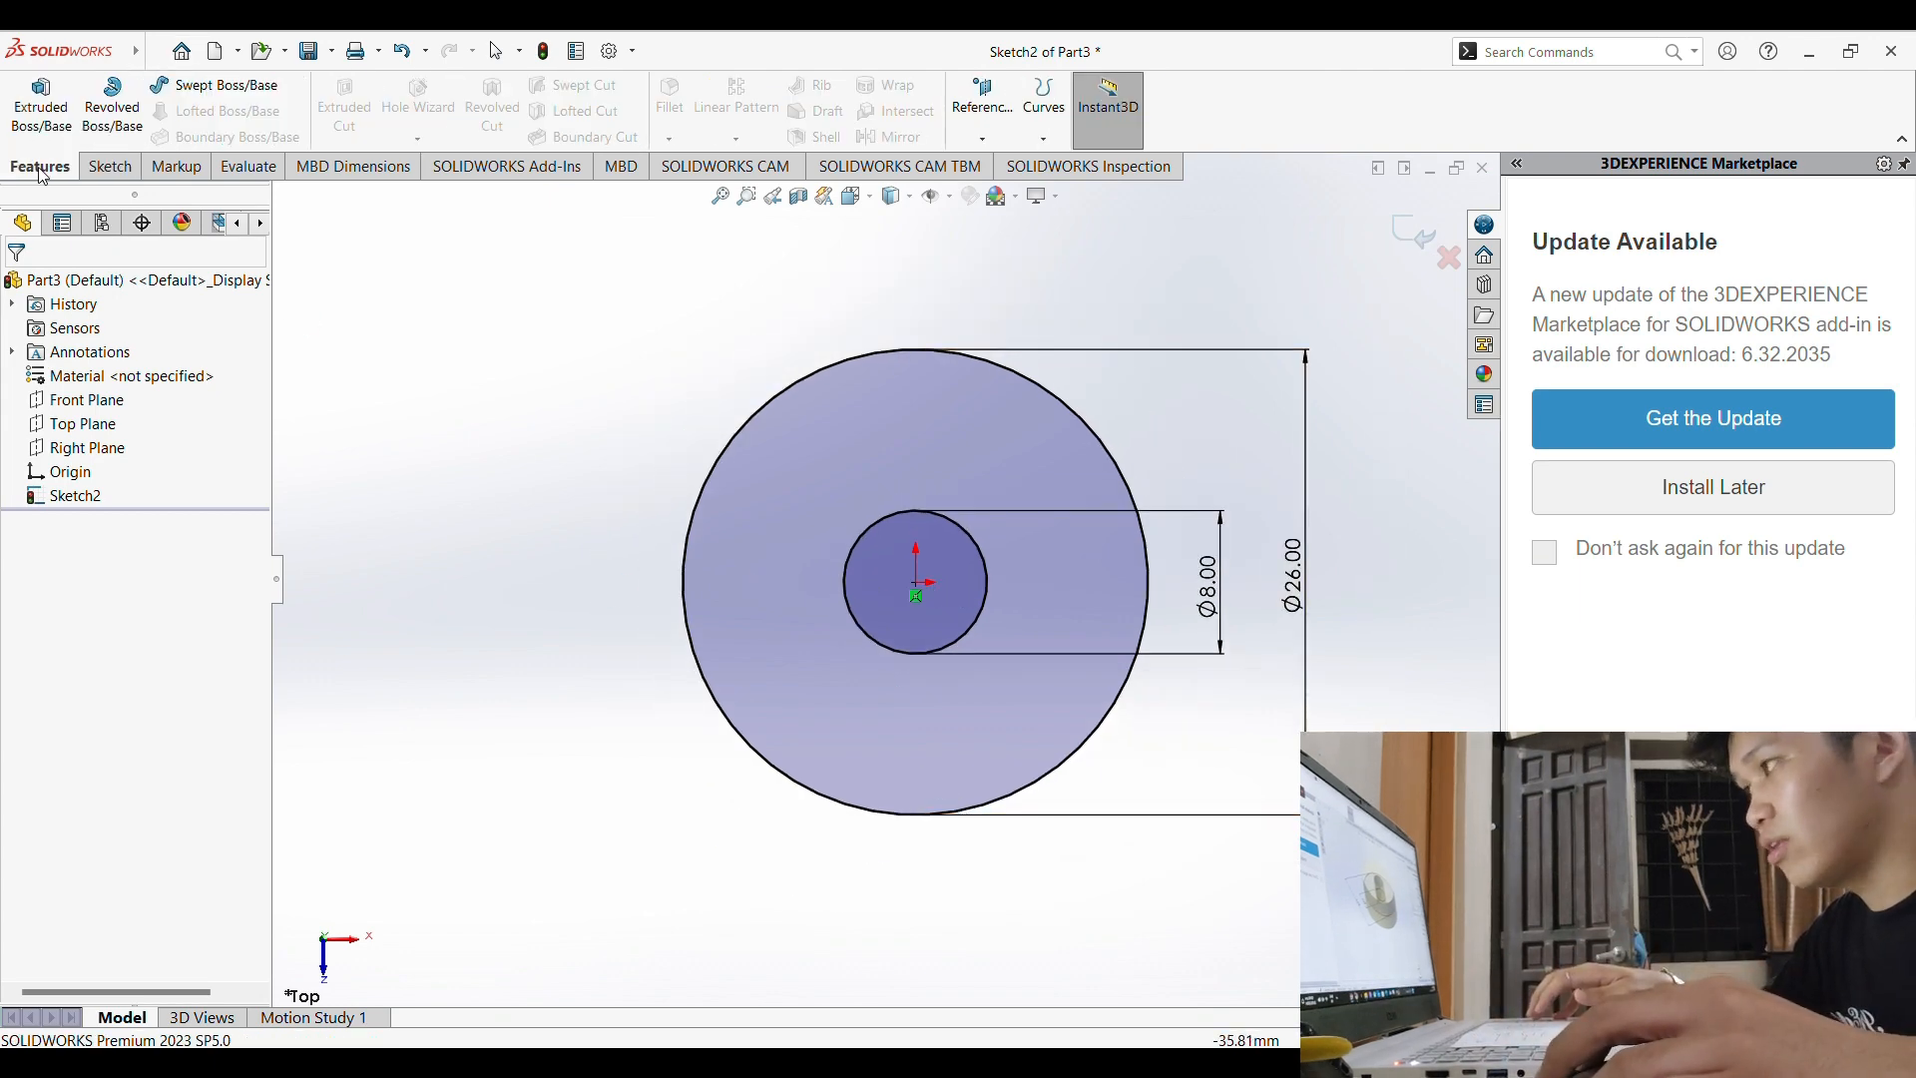
{"action": "left_click", "coordinate": [41, 104]}
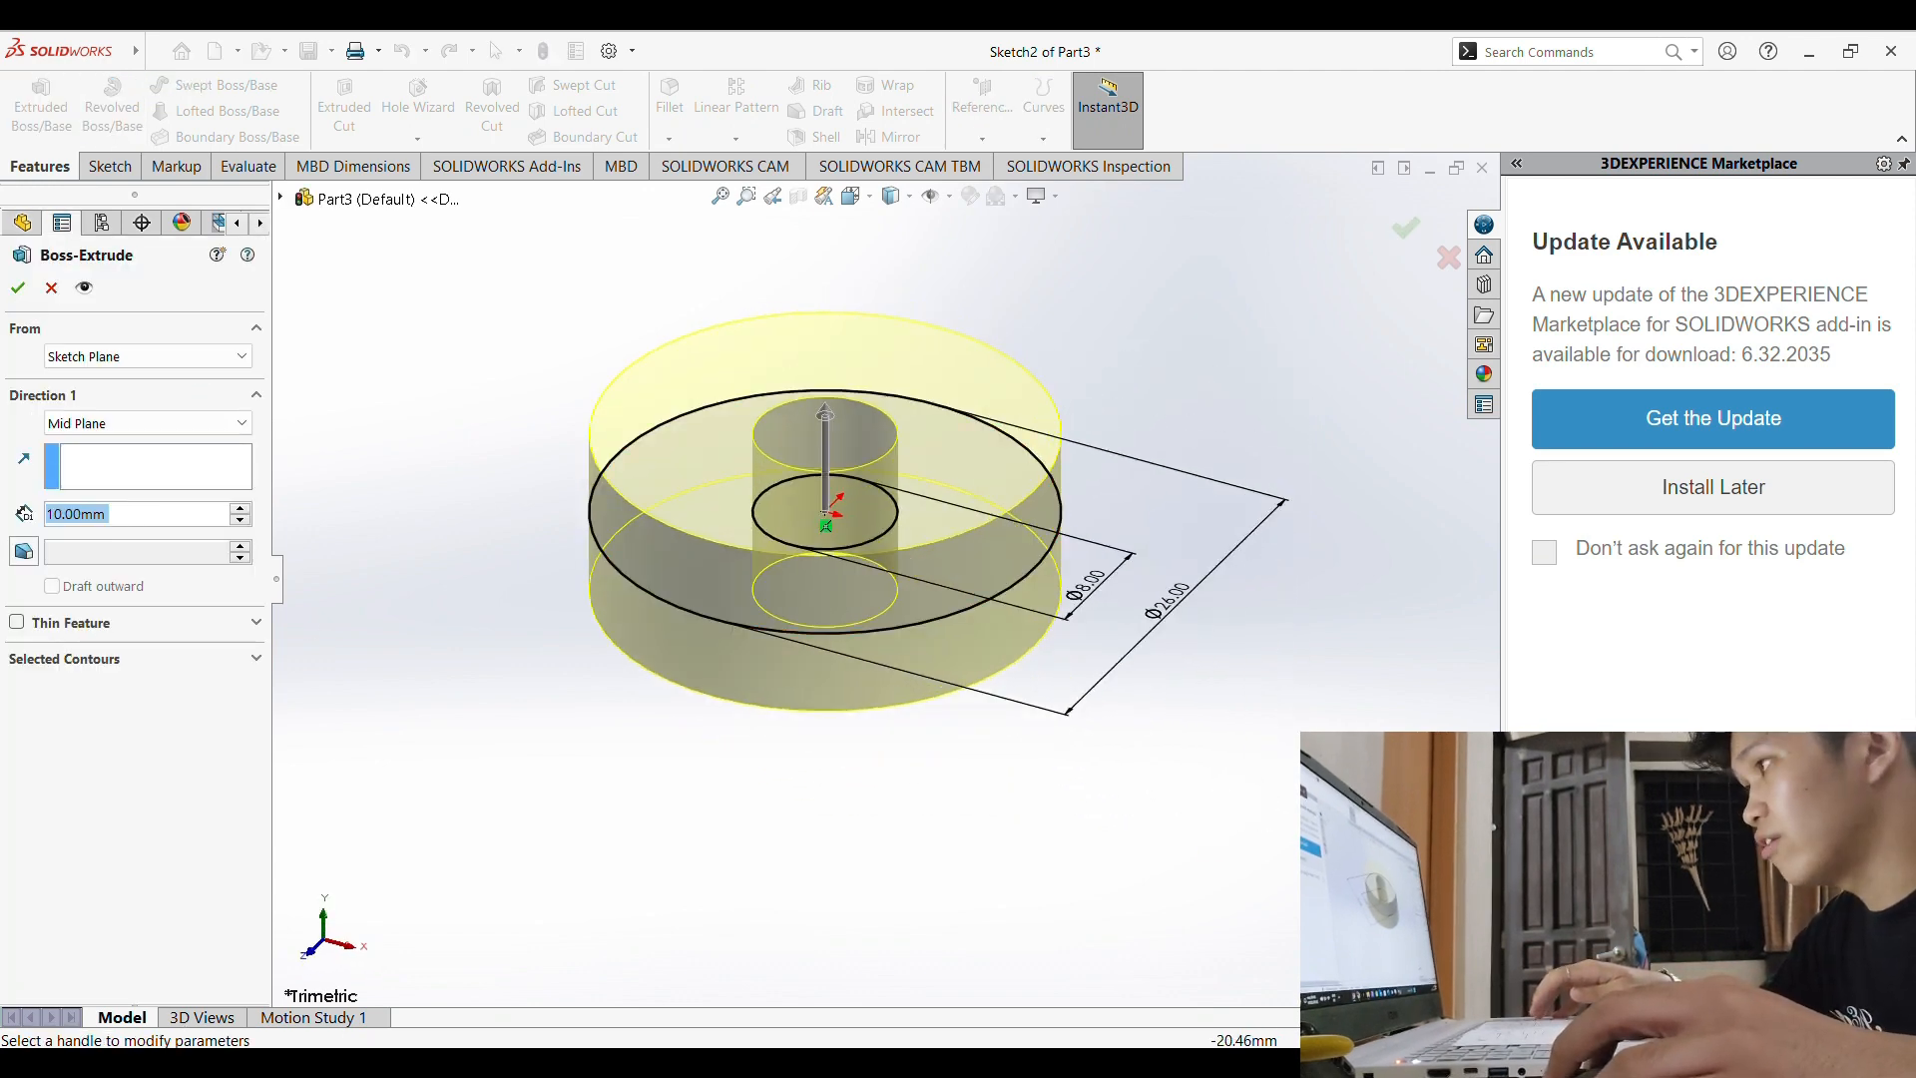
{"action": "type", "text": "5"}
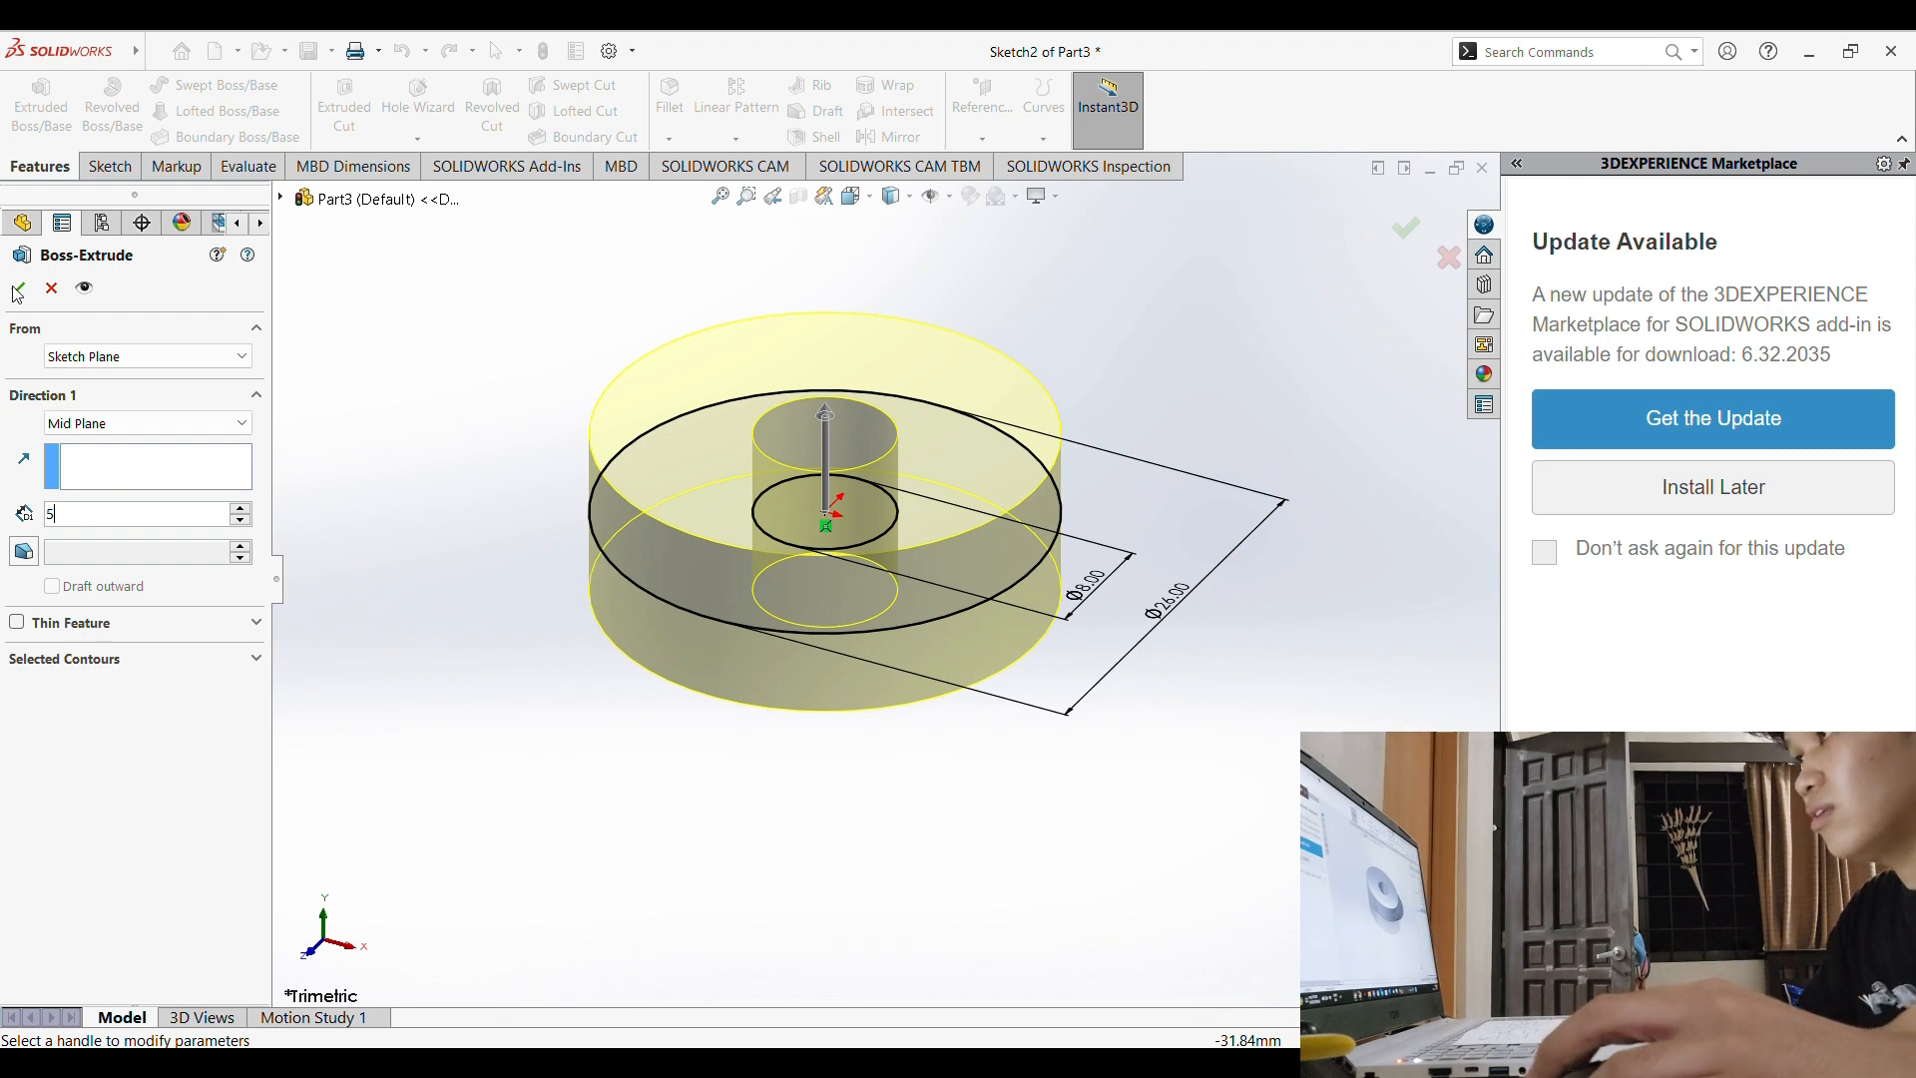
{"action": "key", "text": "Return"}
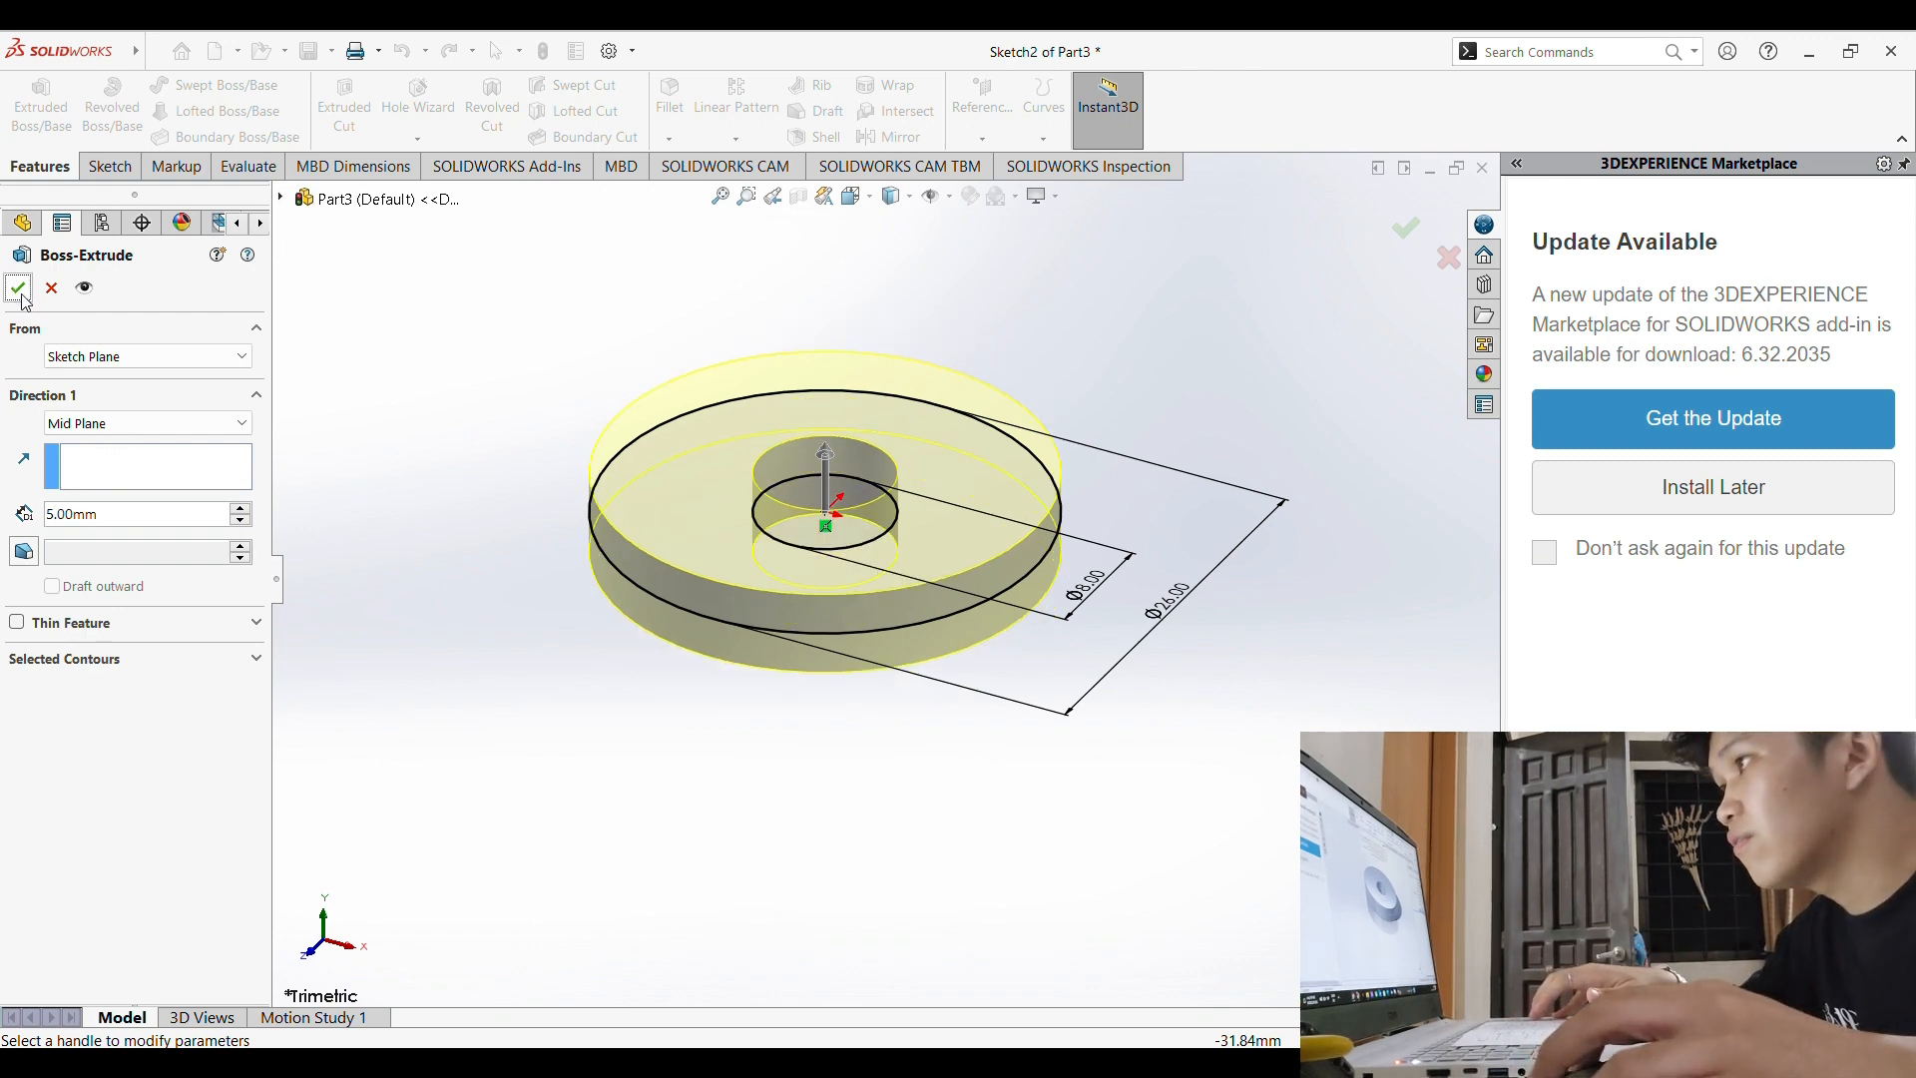
{"action": "left_click", "coordinate": [19, 290]}
{"action": "middle_click_drag", "start_coordinate": [519, 337], "coordinate": [471, 300]}
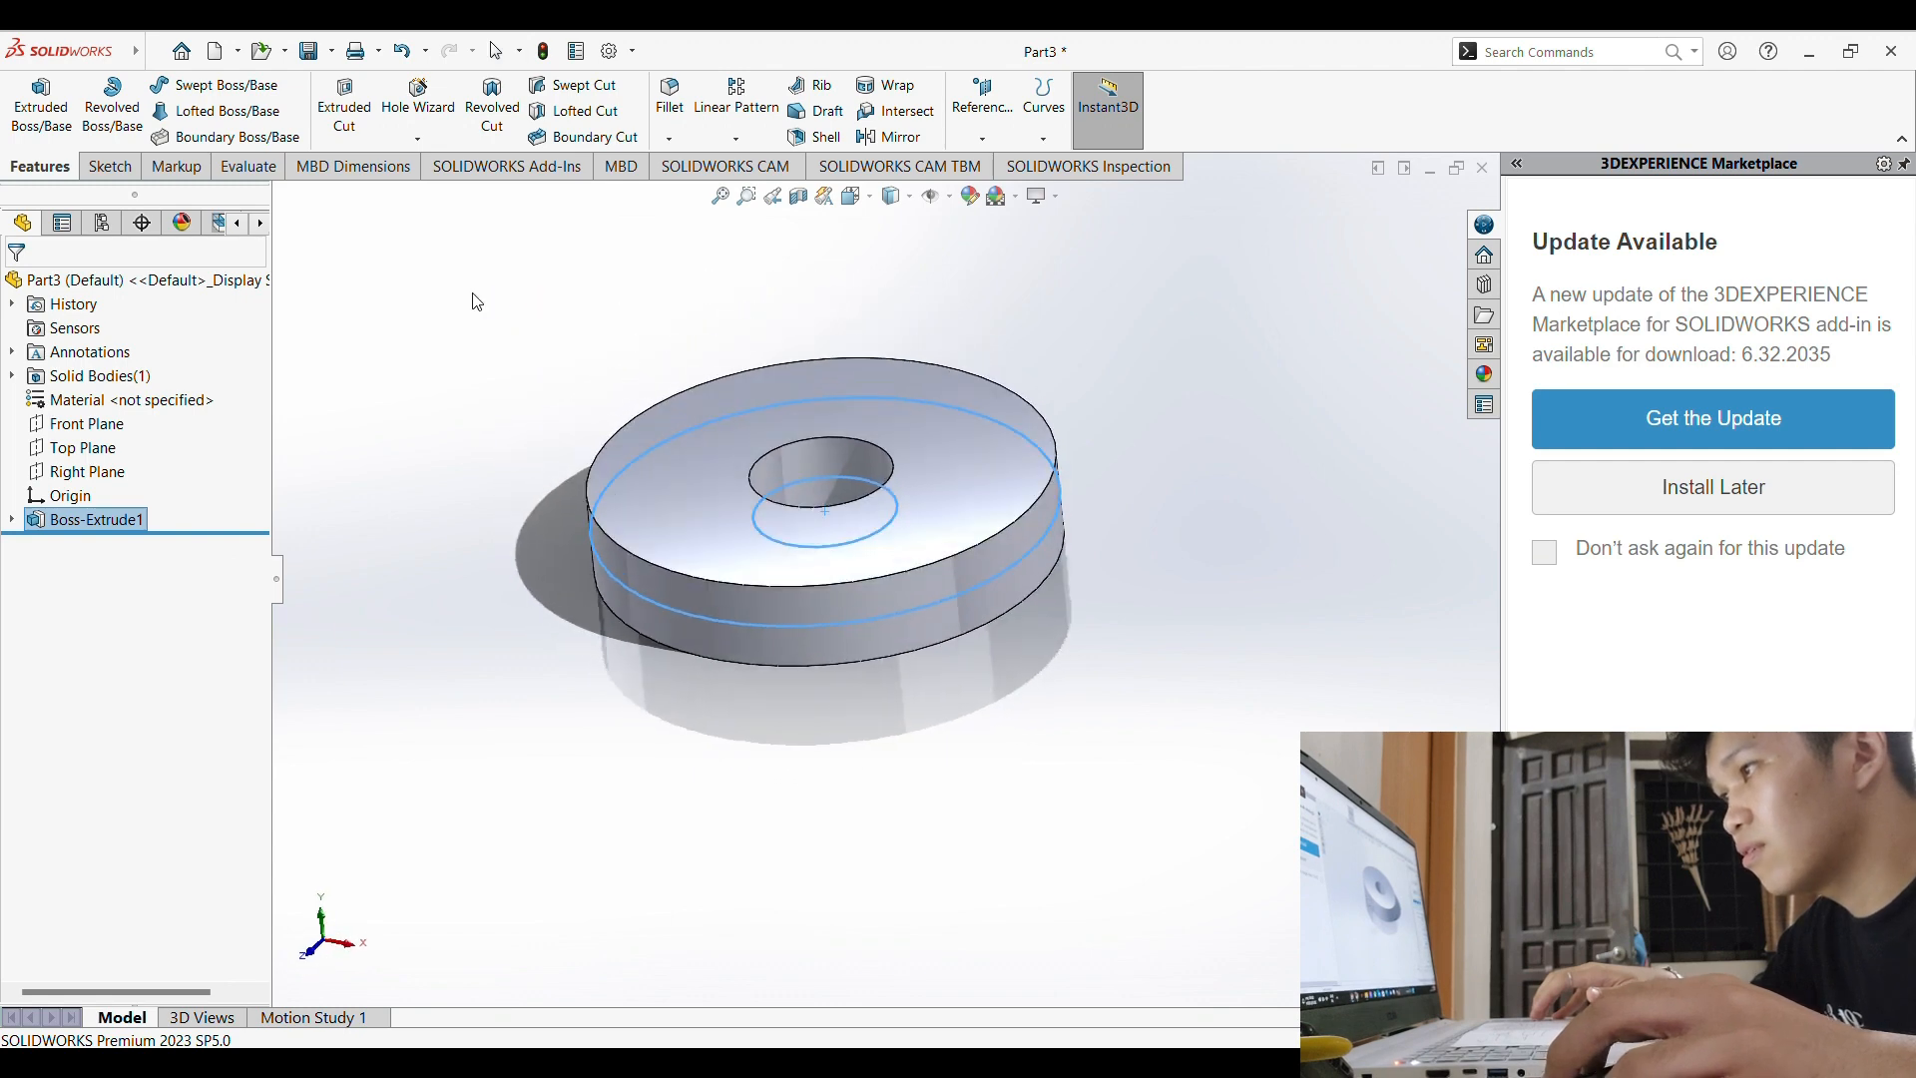
Step: Fillet the disc's upper and lower outer edges with a 0.5 mm radius
{"action": "left_click", "coordinate": [667, 125]}
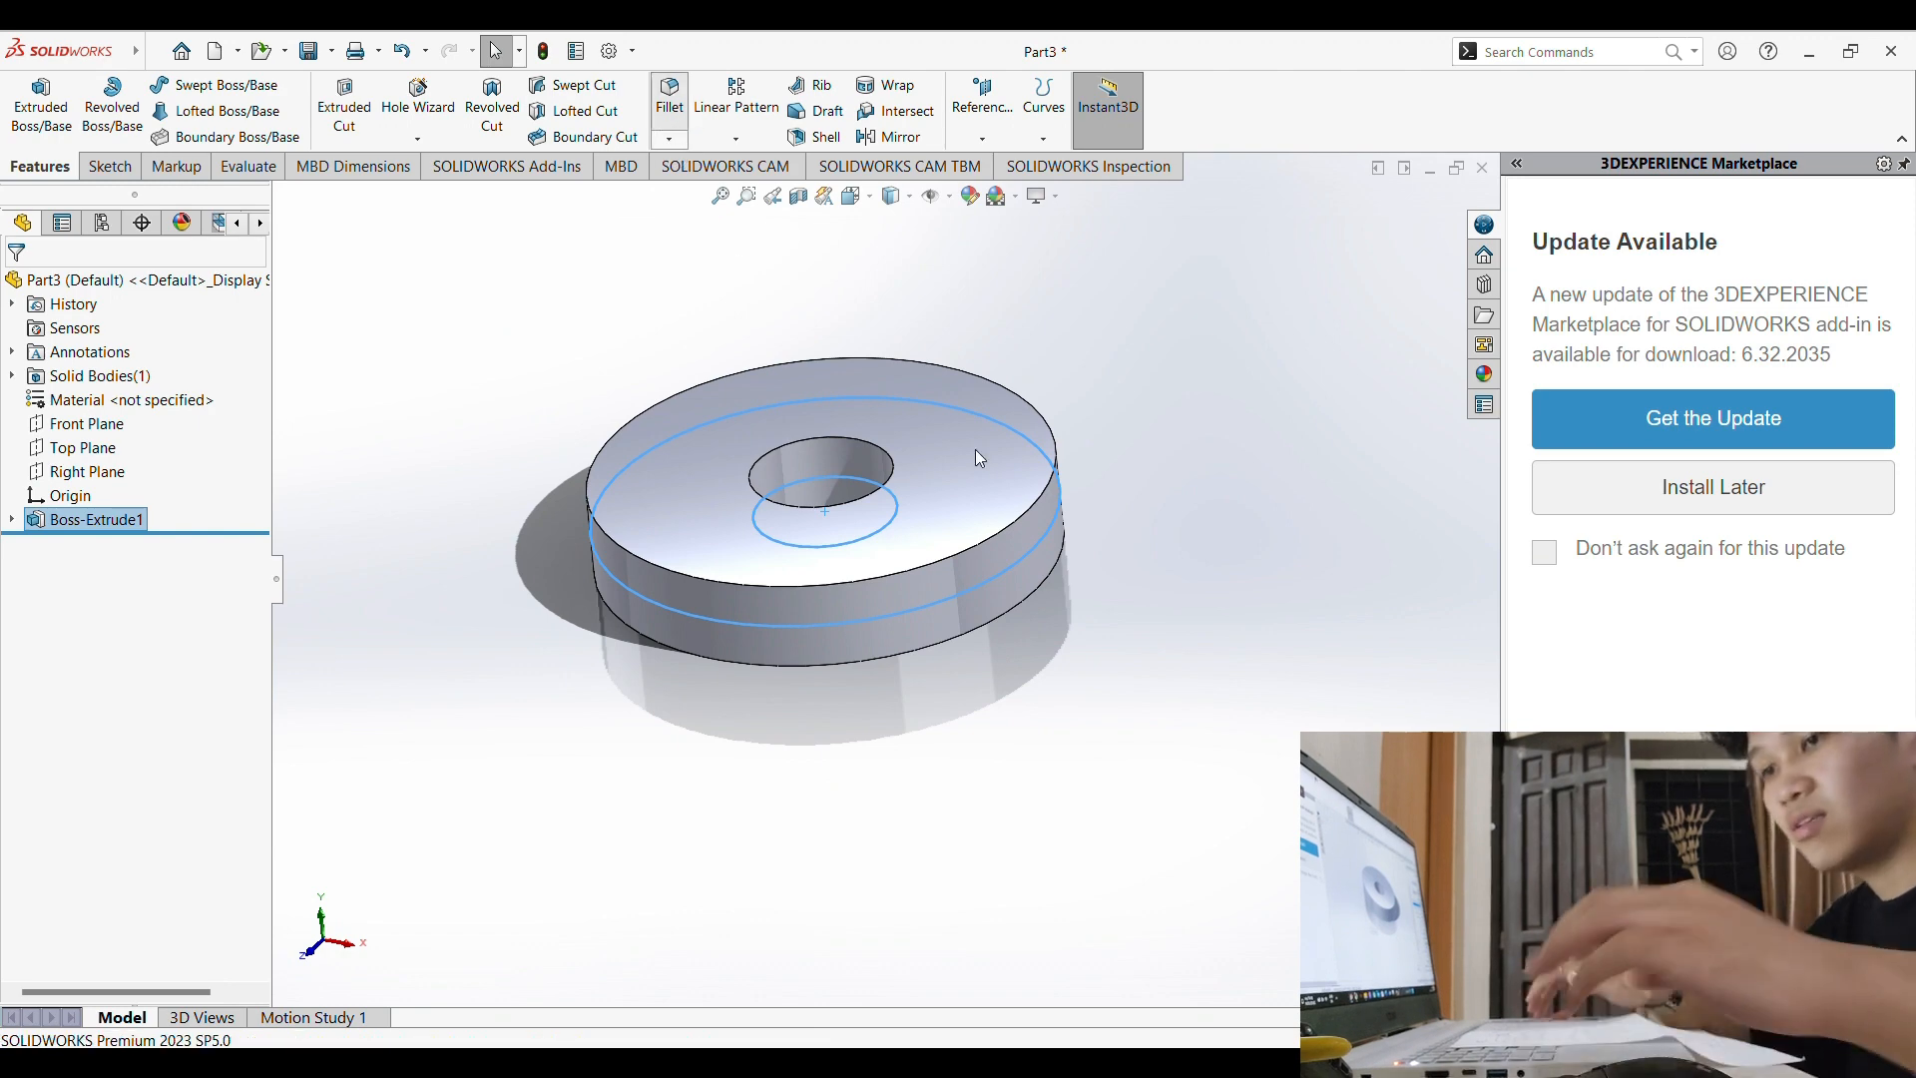
{"action": "left_click", "coordinate": [952, 554]}
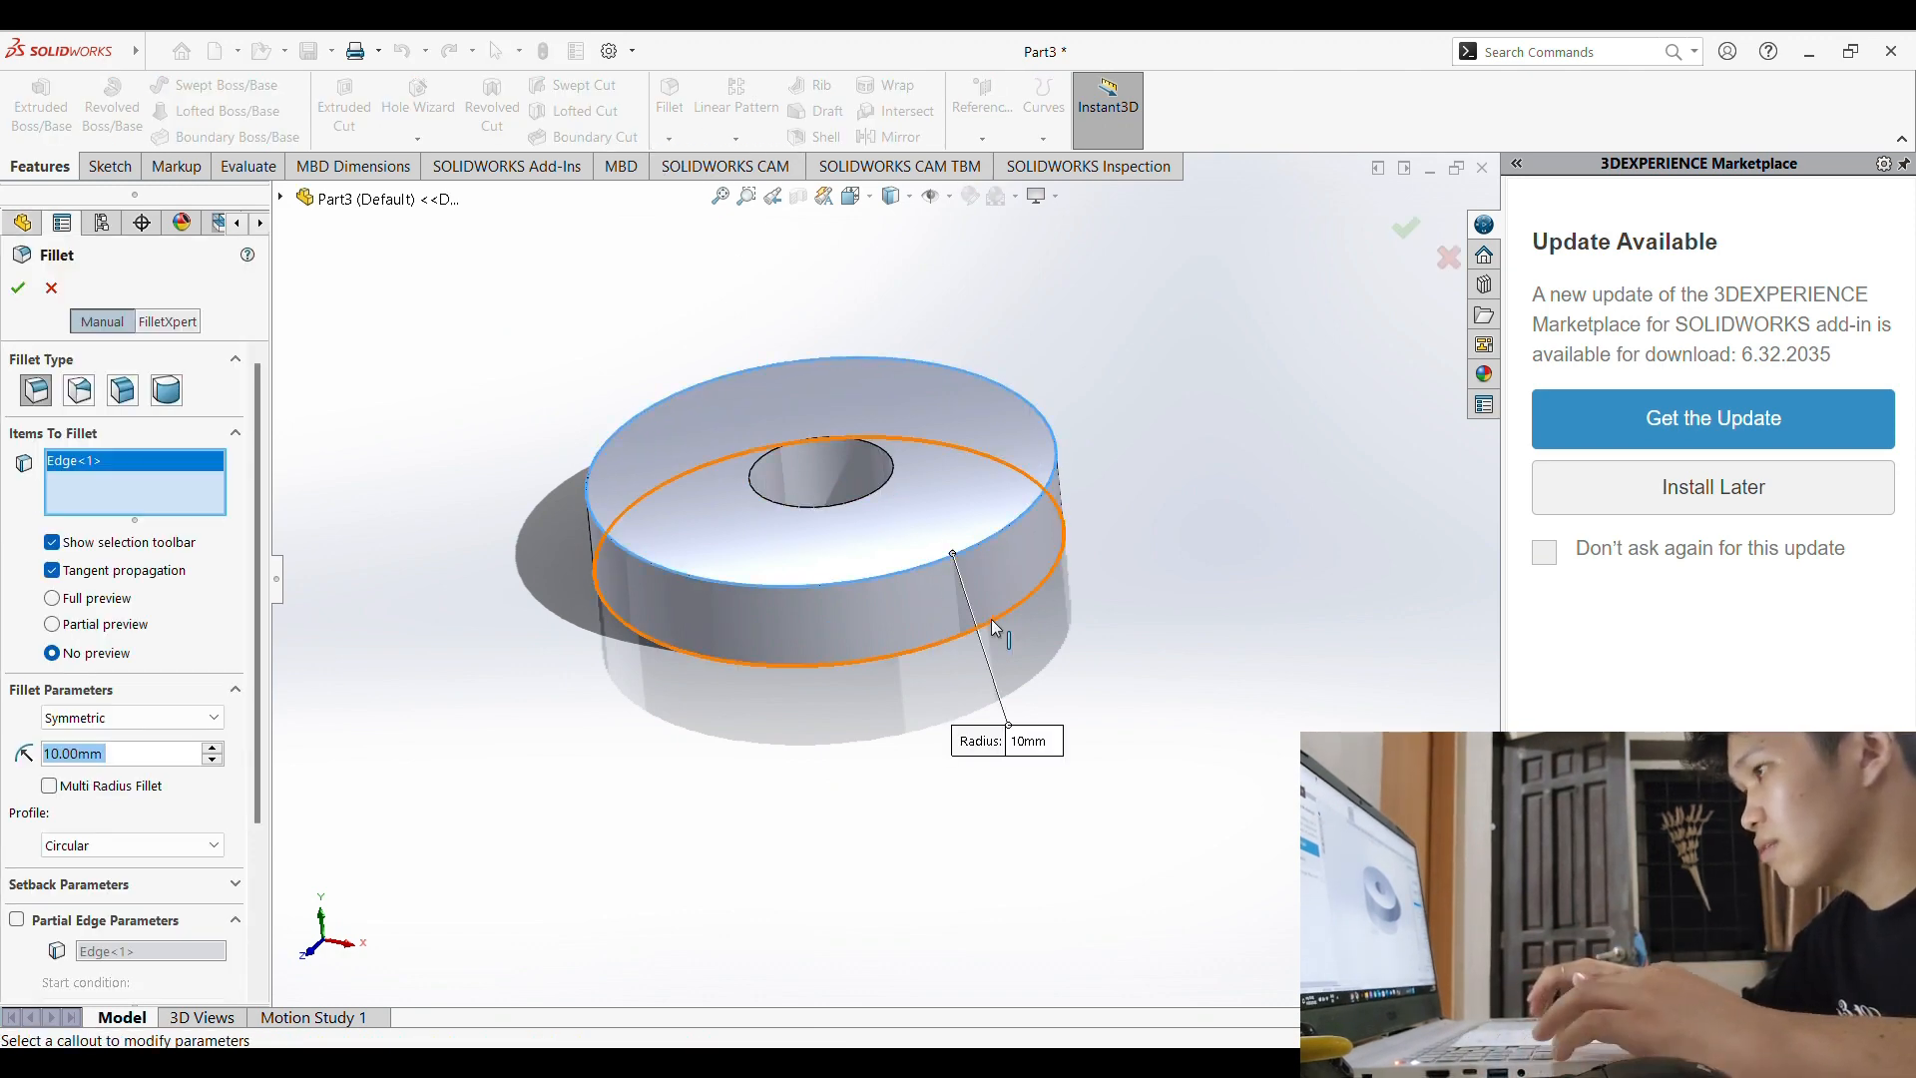
{"action": "left_click", "coordinate": [992, 620]}
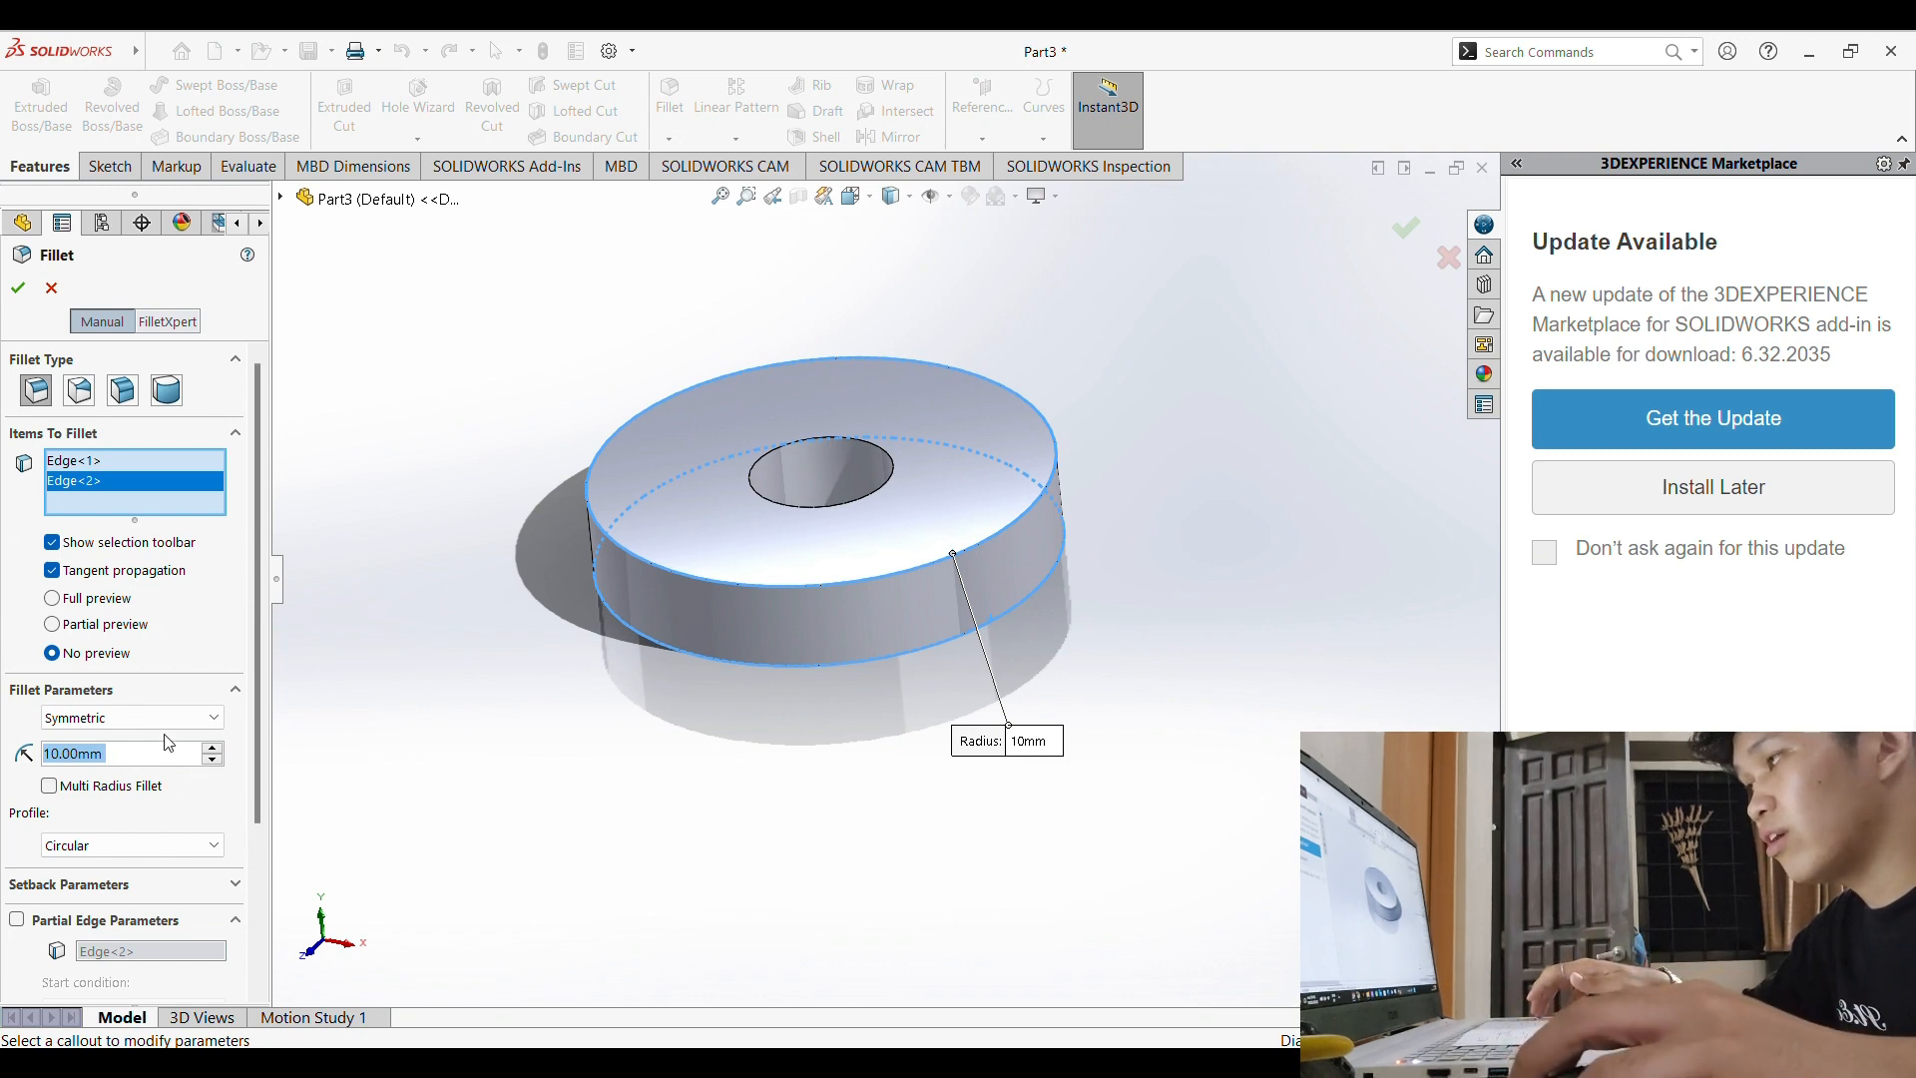
{"action": "type", "text": ".5"}
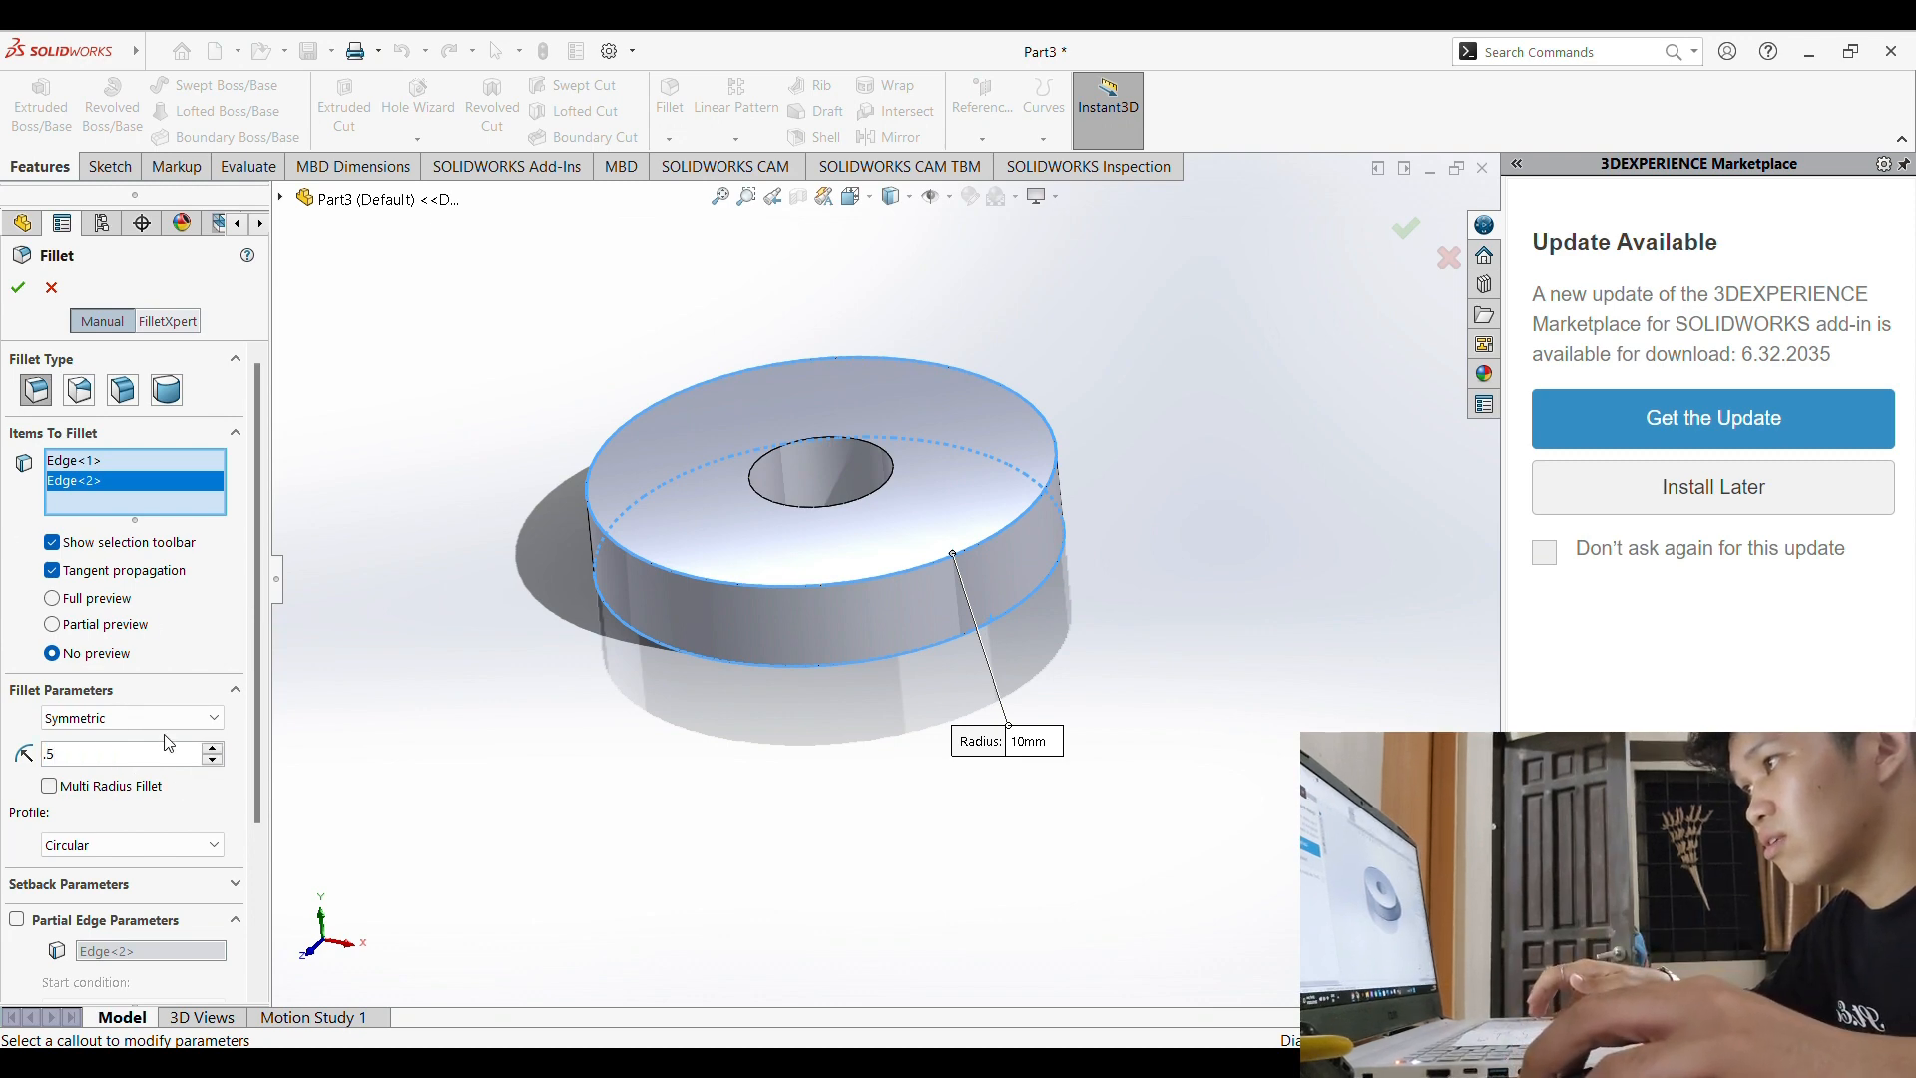
{"action": "key", "text": "Return"}
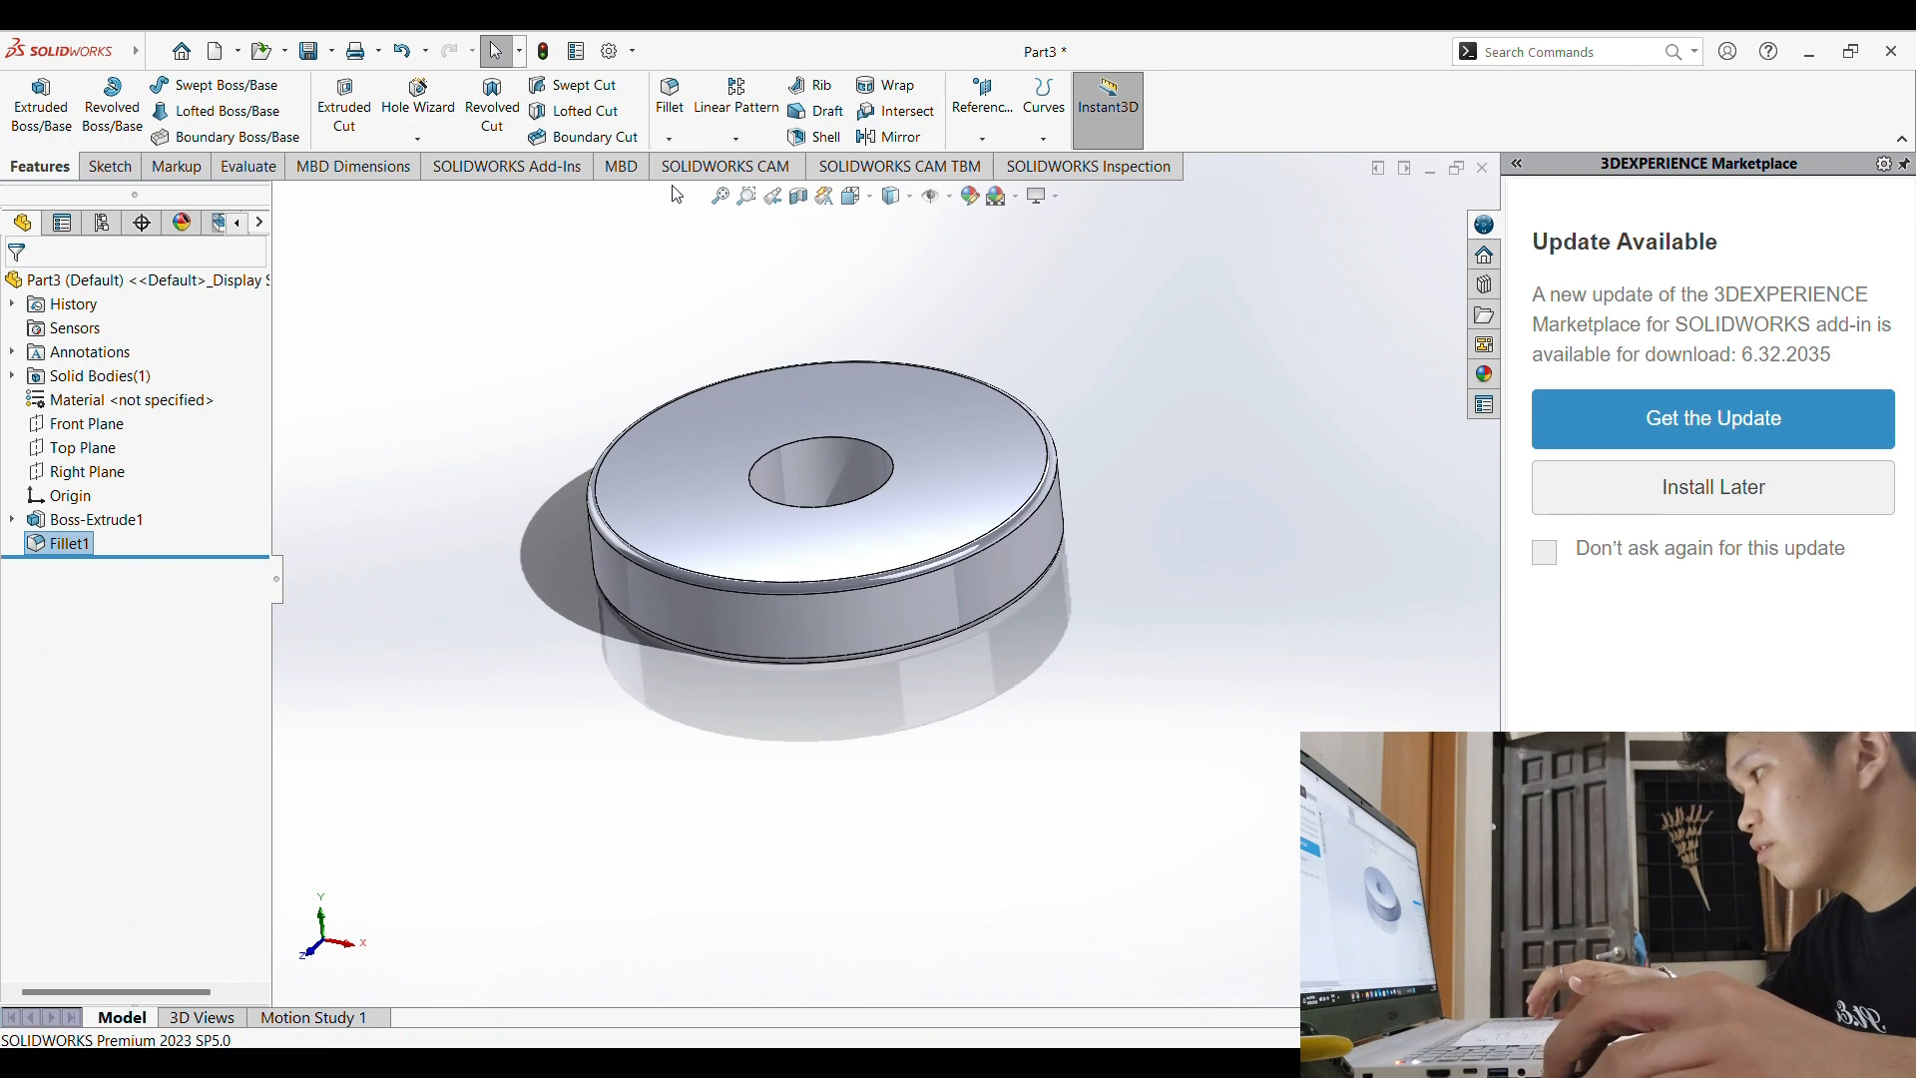
Step: Chamfer the bore's upper edge 1 mm at 45 degrees and save the part as "top circular cover 1"
{"action": "left_click", "coordinate": [801, 440]}
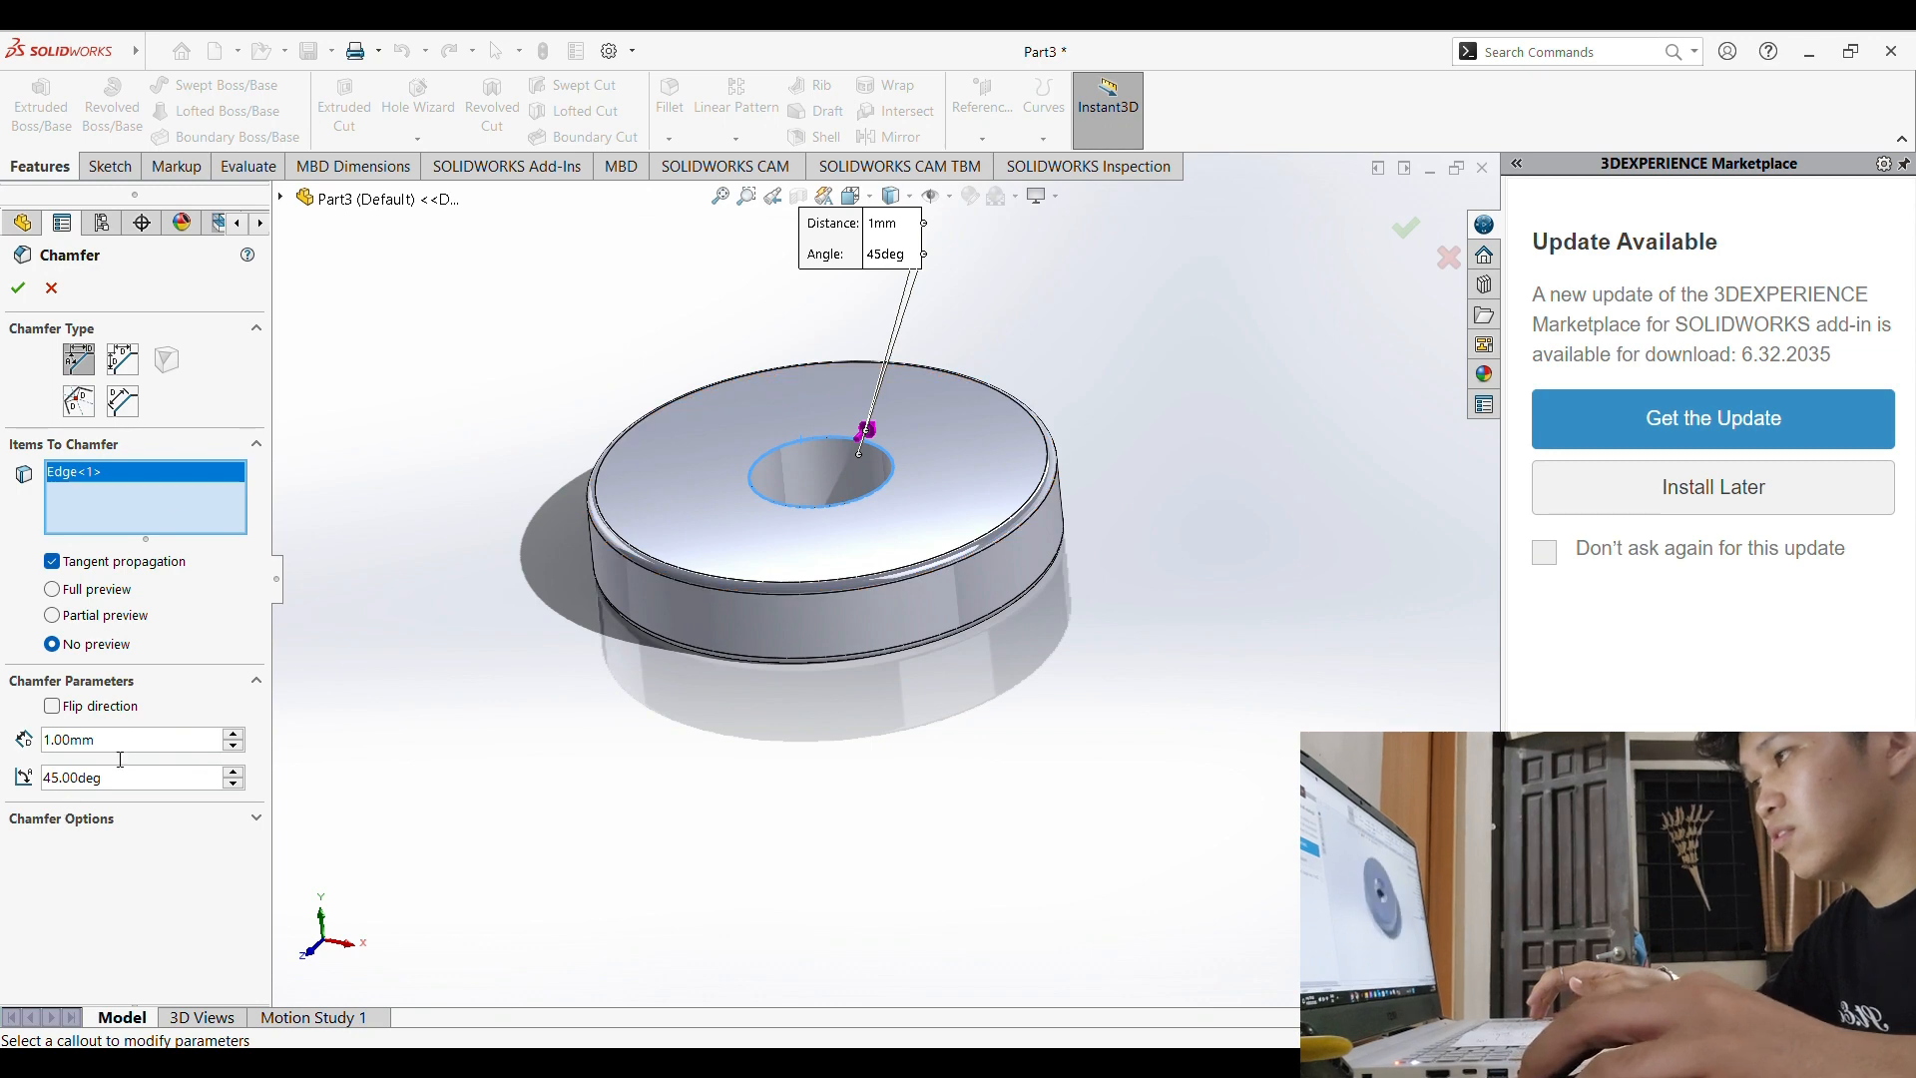
{"action": "left_click", "coordinate": [16, 288]}
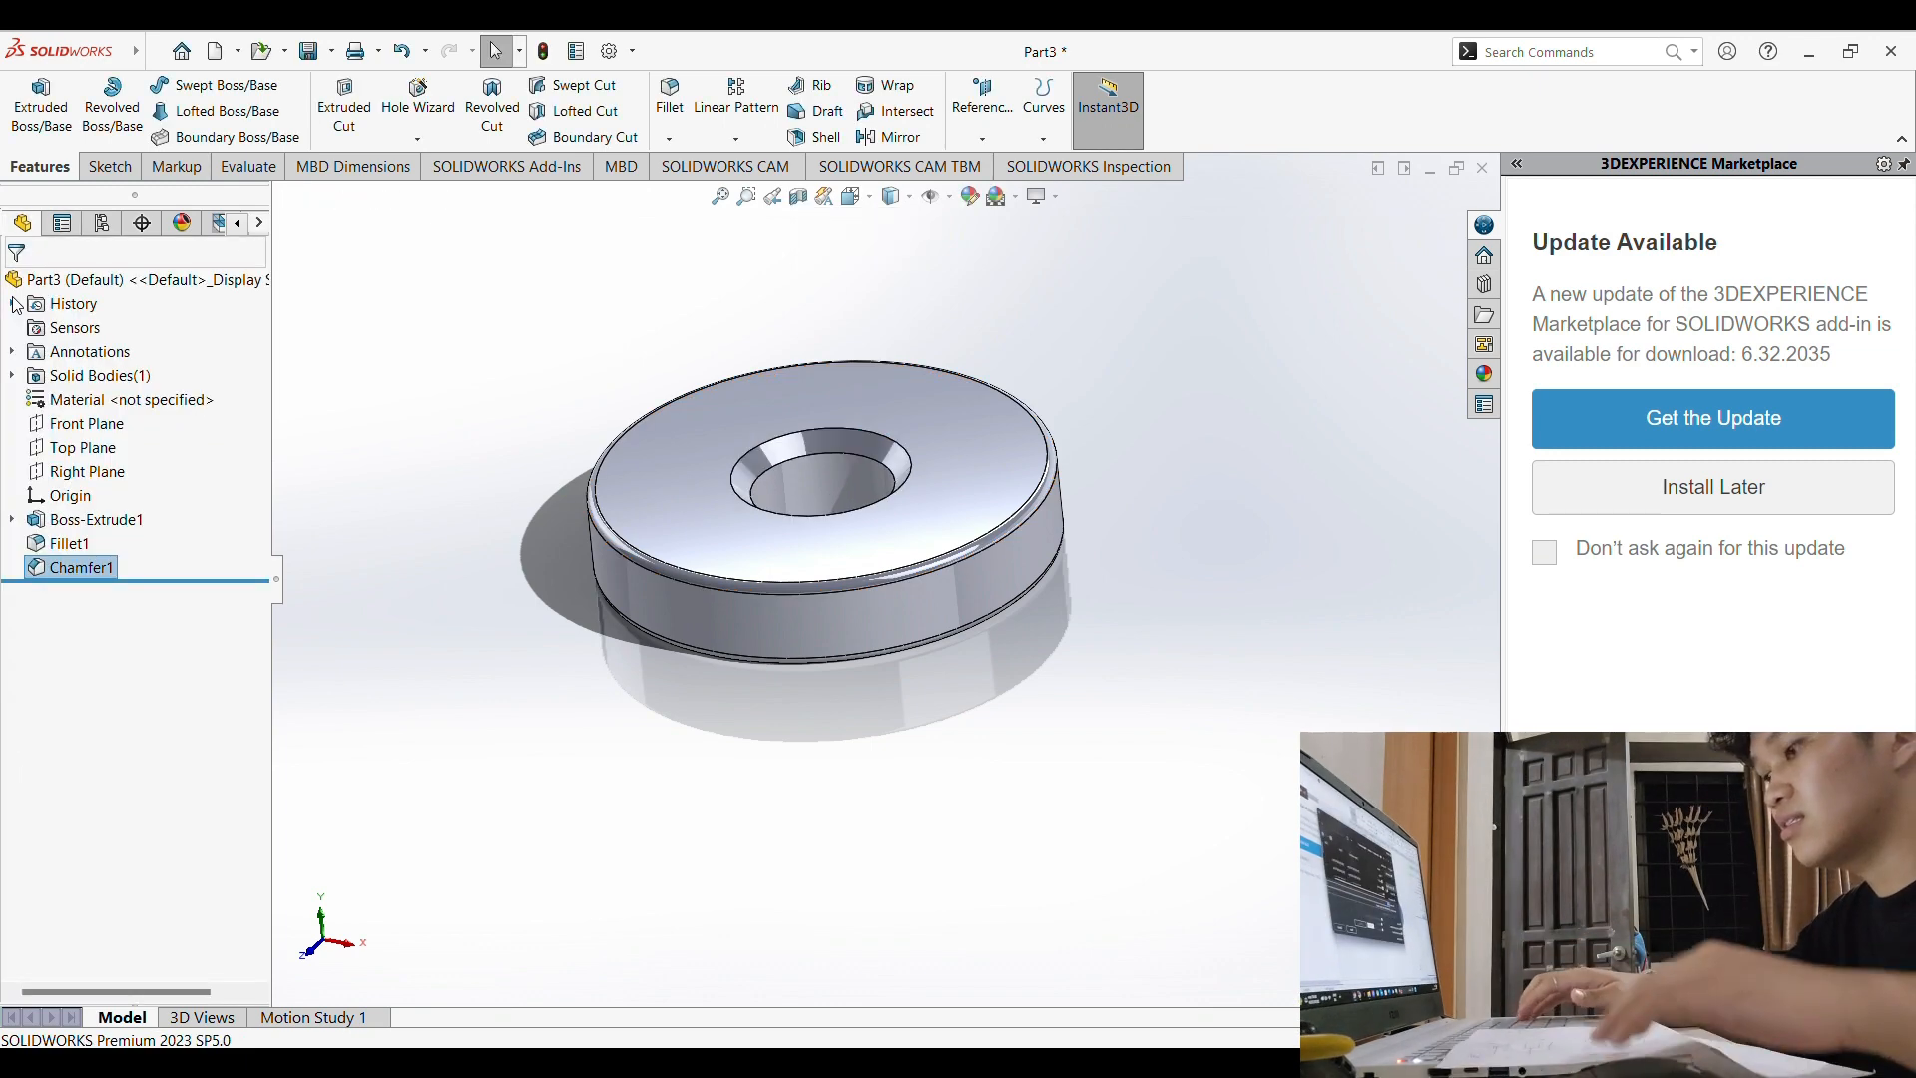
{"action": "middle_click_drag", "start_coordinate": [539, 385], "coordinate": [675, 405]}
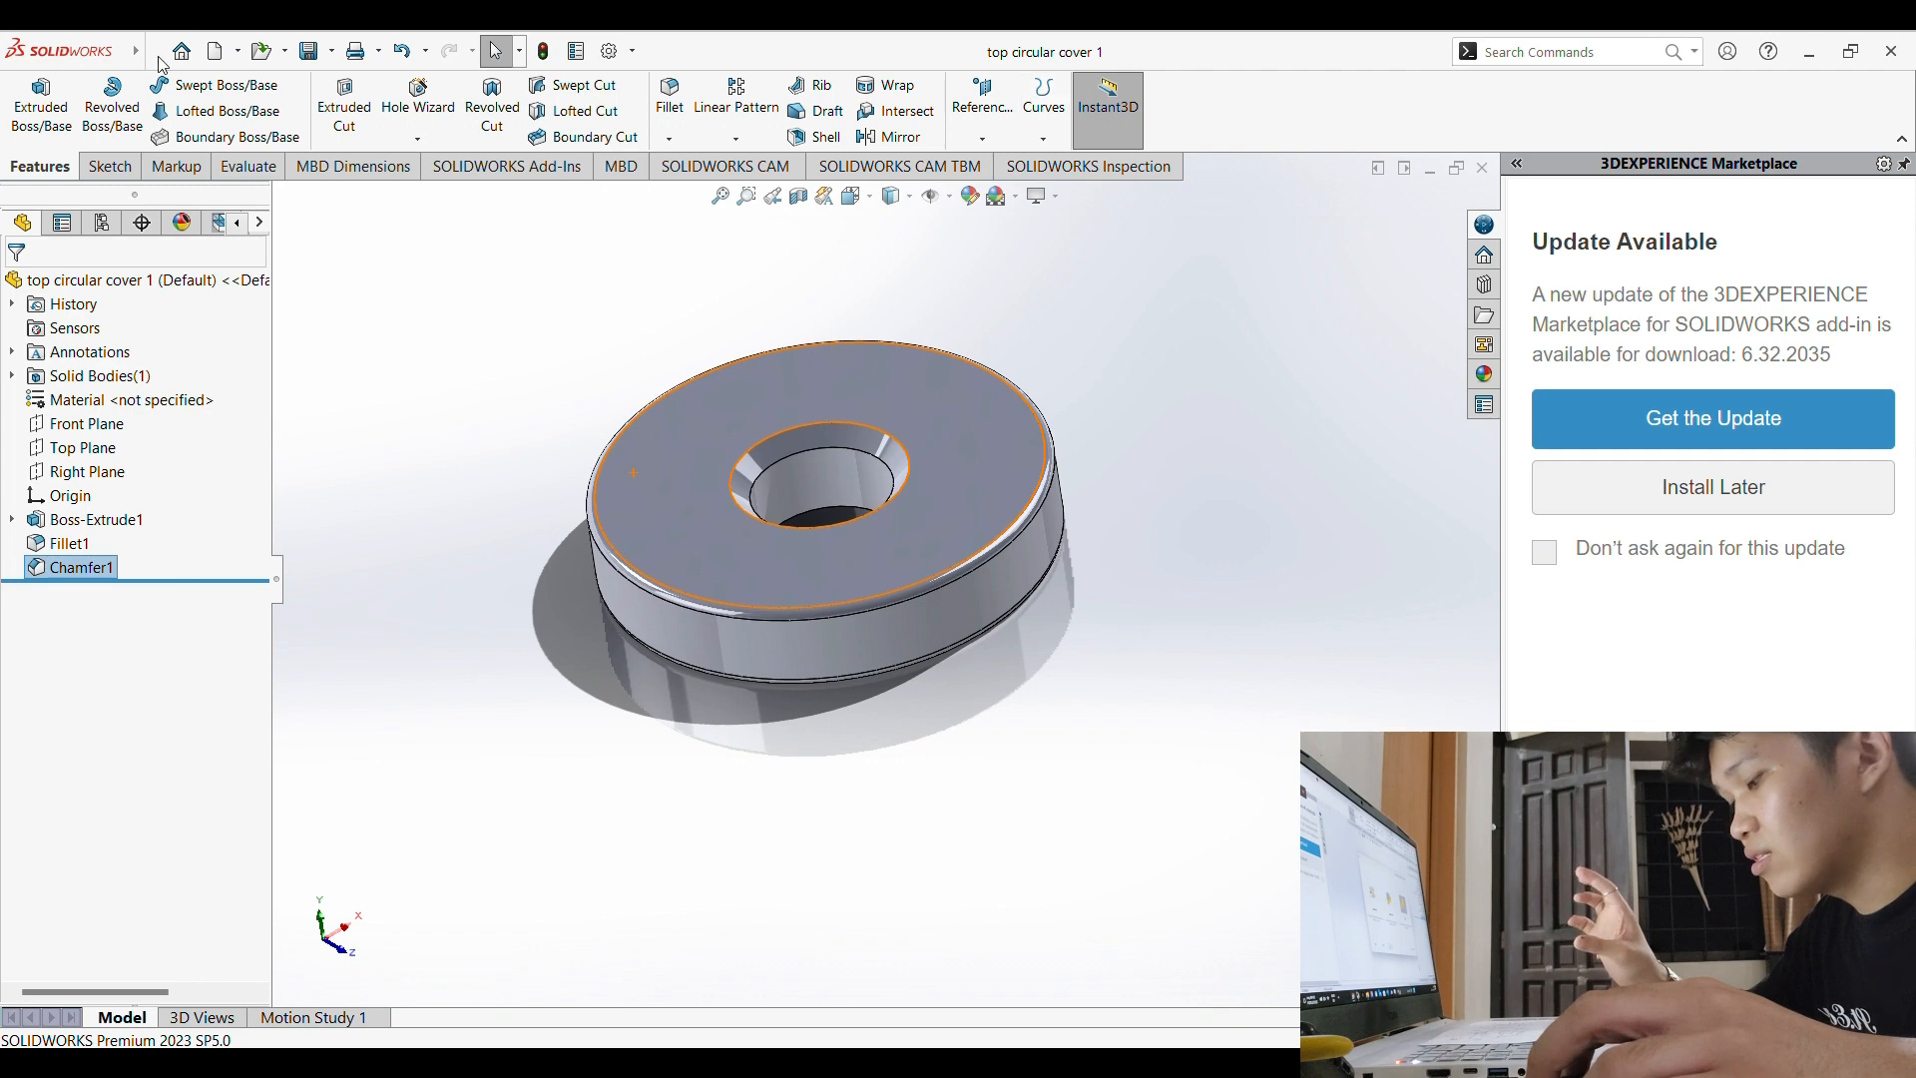
Step: Create a new part and open a sketch on its Front Plane
{"action": "mouse_move", "coordinate": [156, 57]}
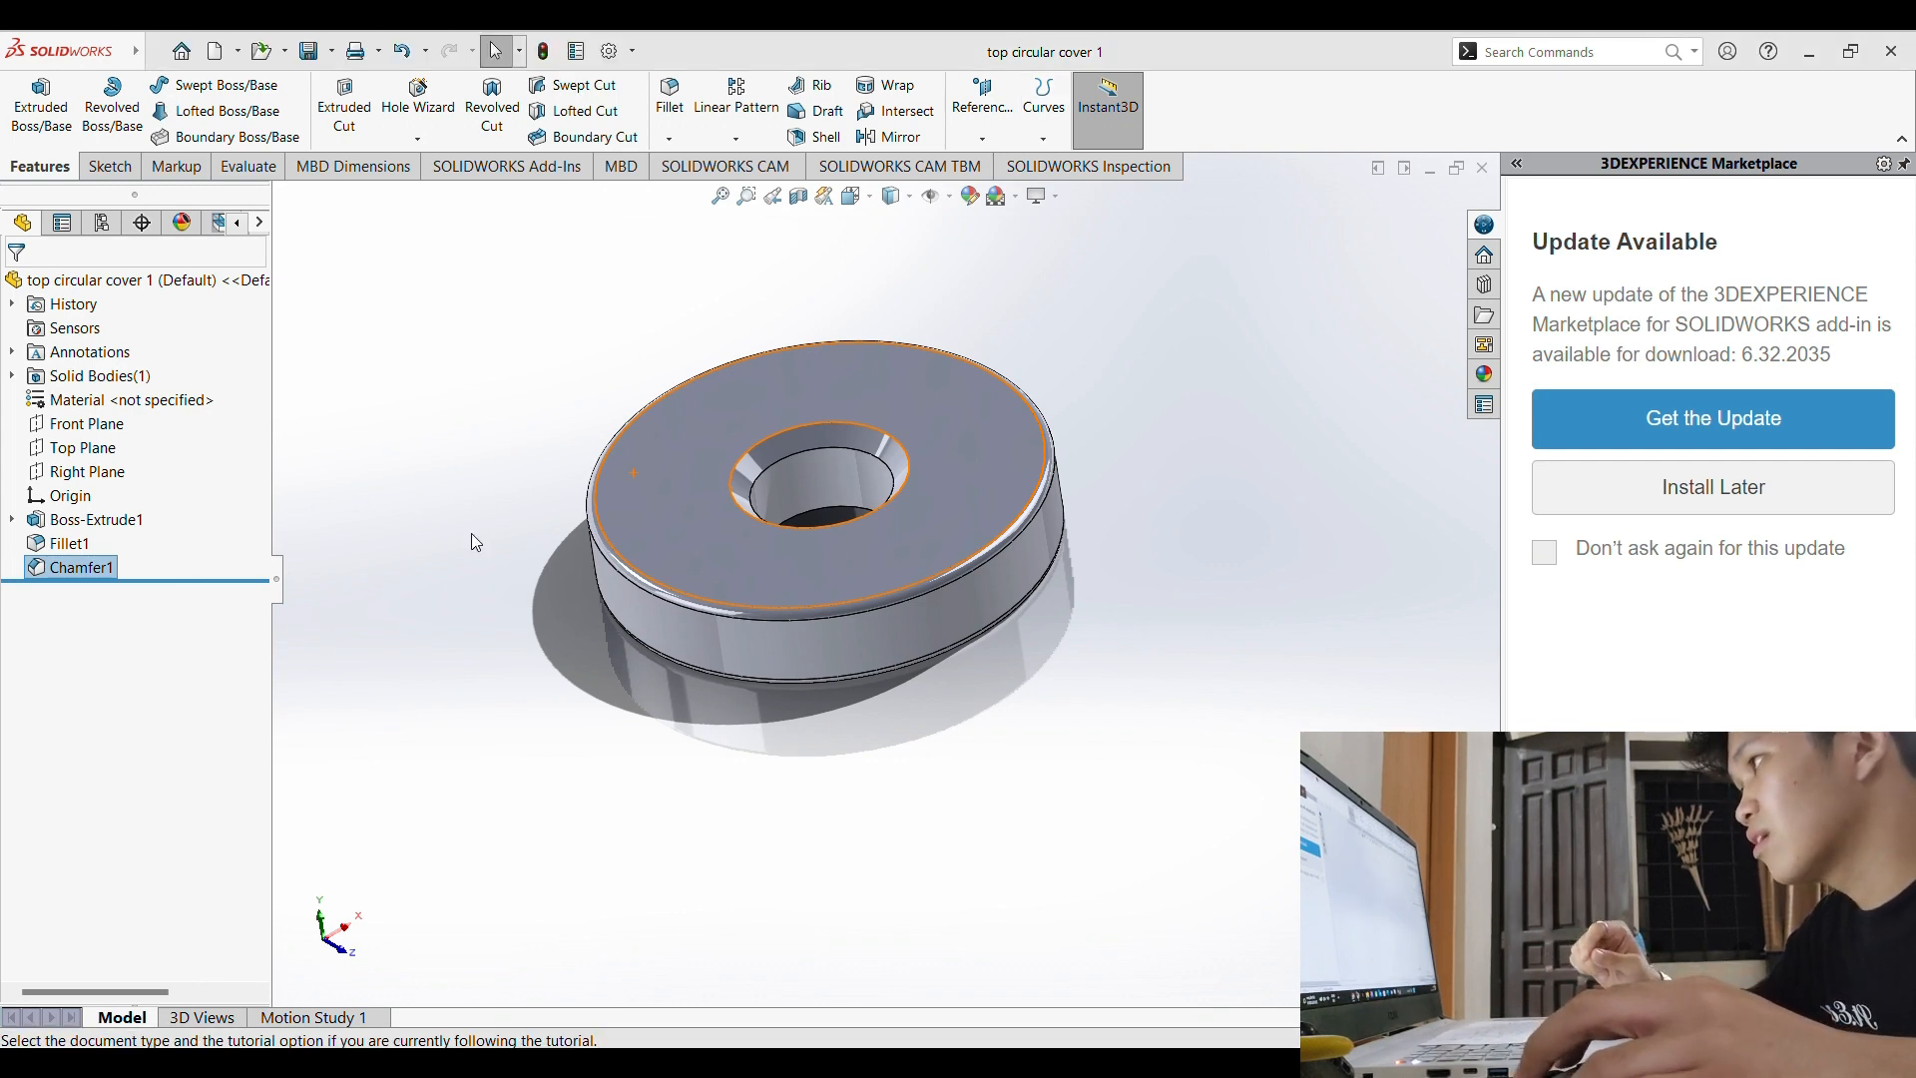
{"action": "left_click", "coordinate": [827, 823]}
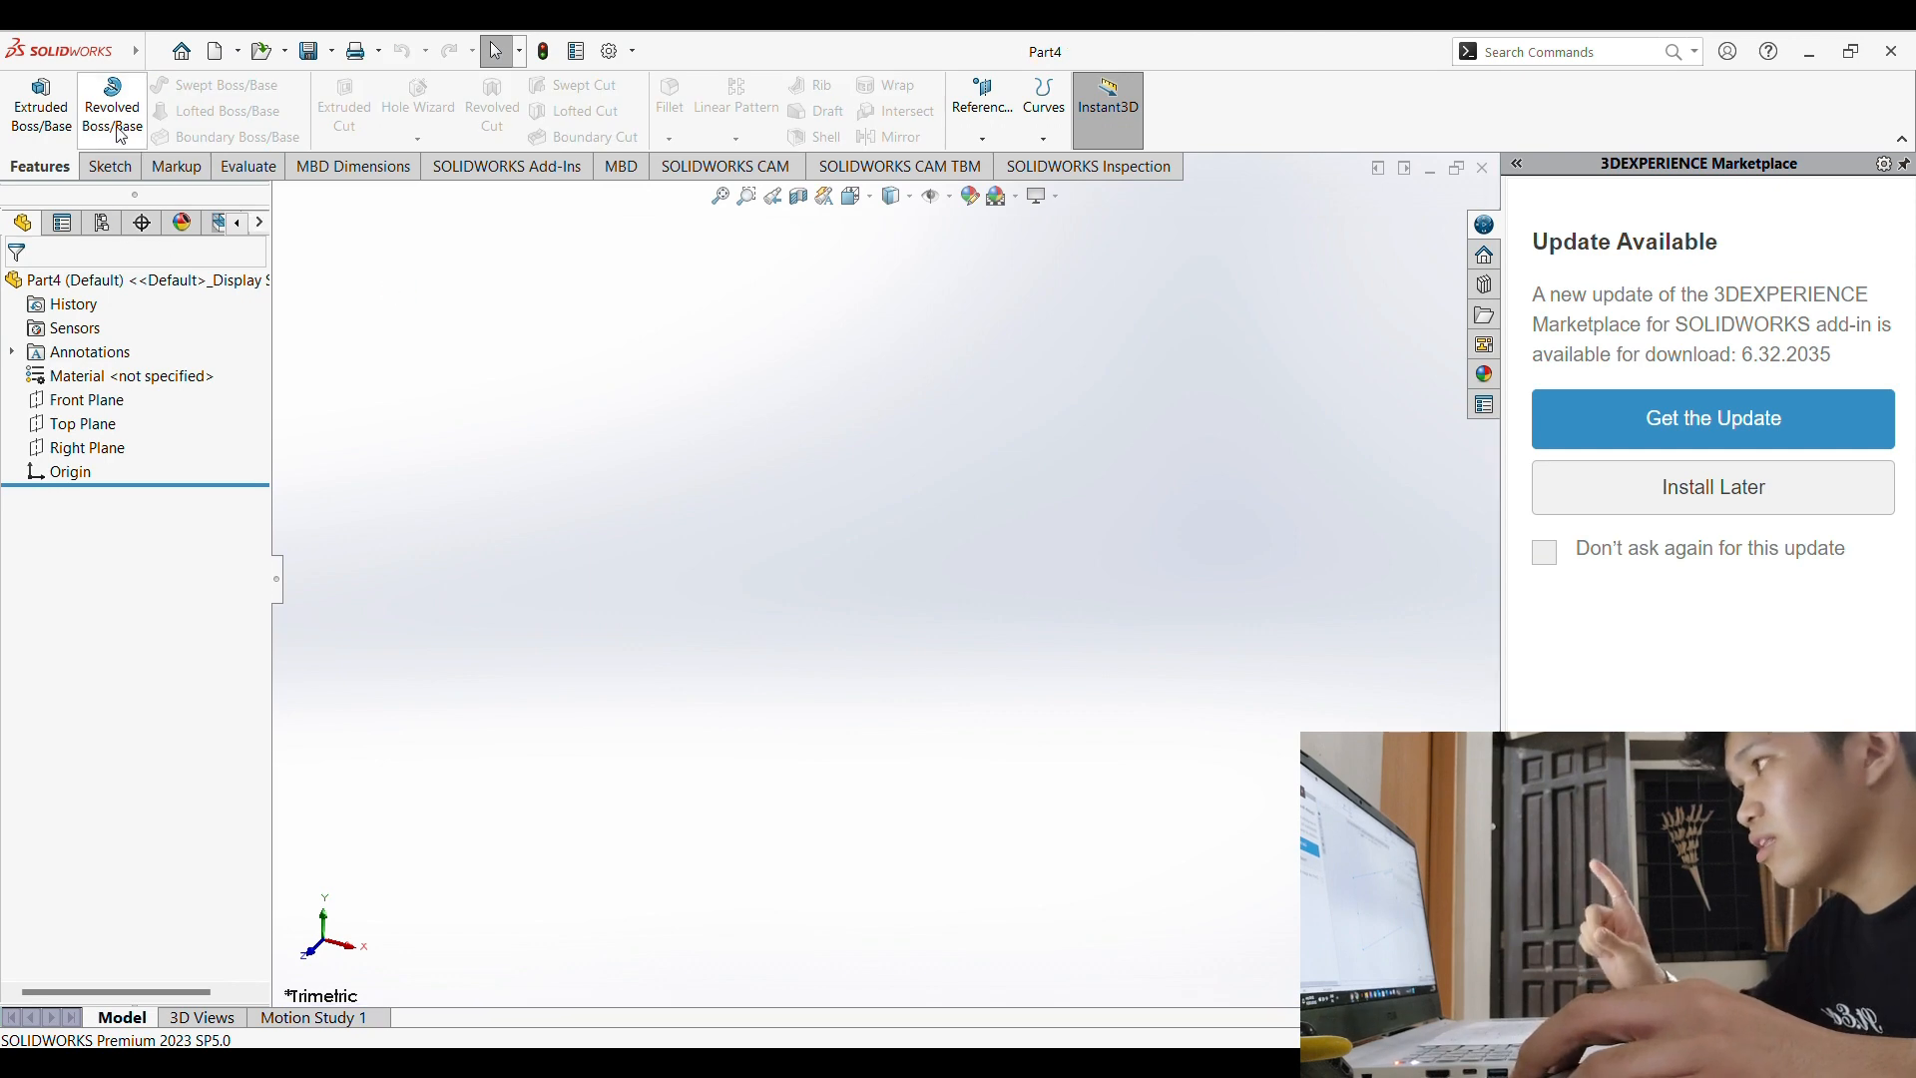
{"action": "left_click", "coordinate": [110, 166]}
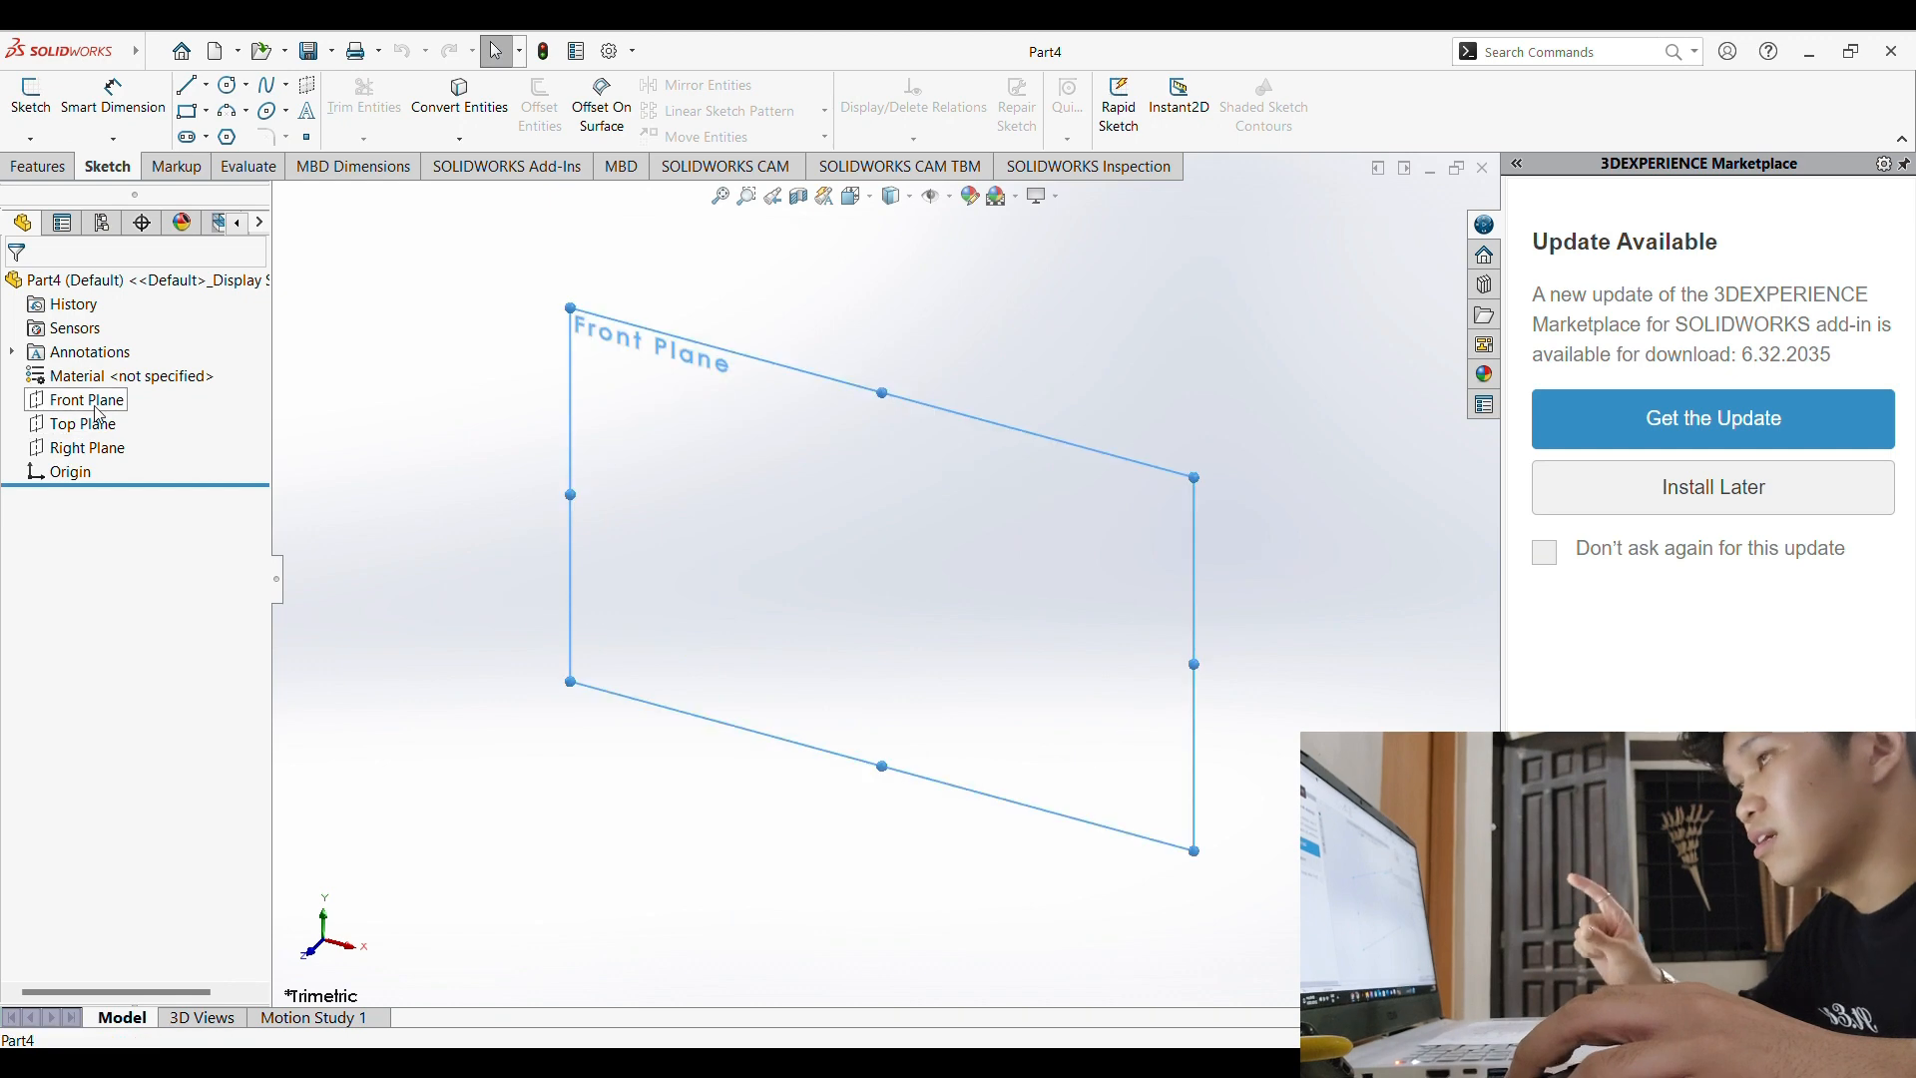
{"action": "left_click", "coordinate": [85, 399]}
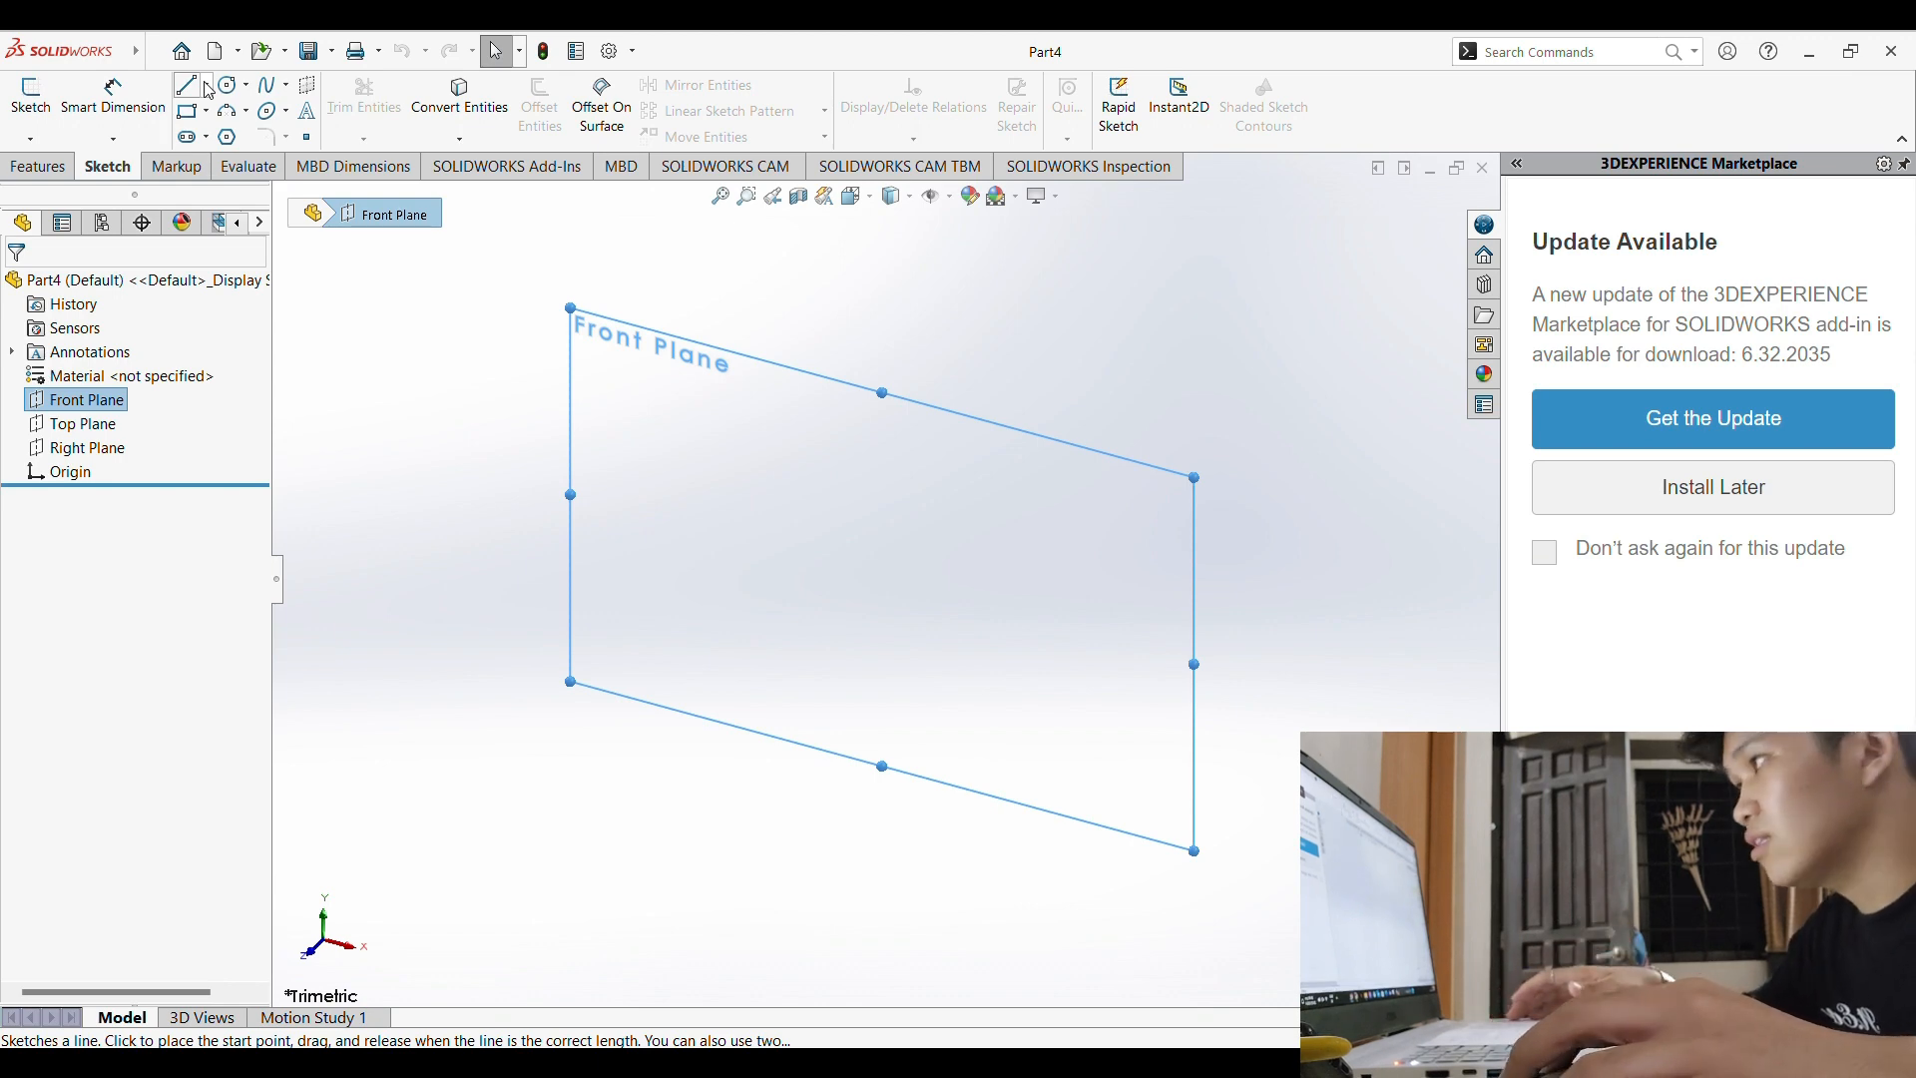
{"action": "left_click", "coordinate": [187, 90]}
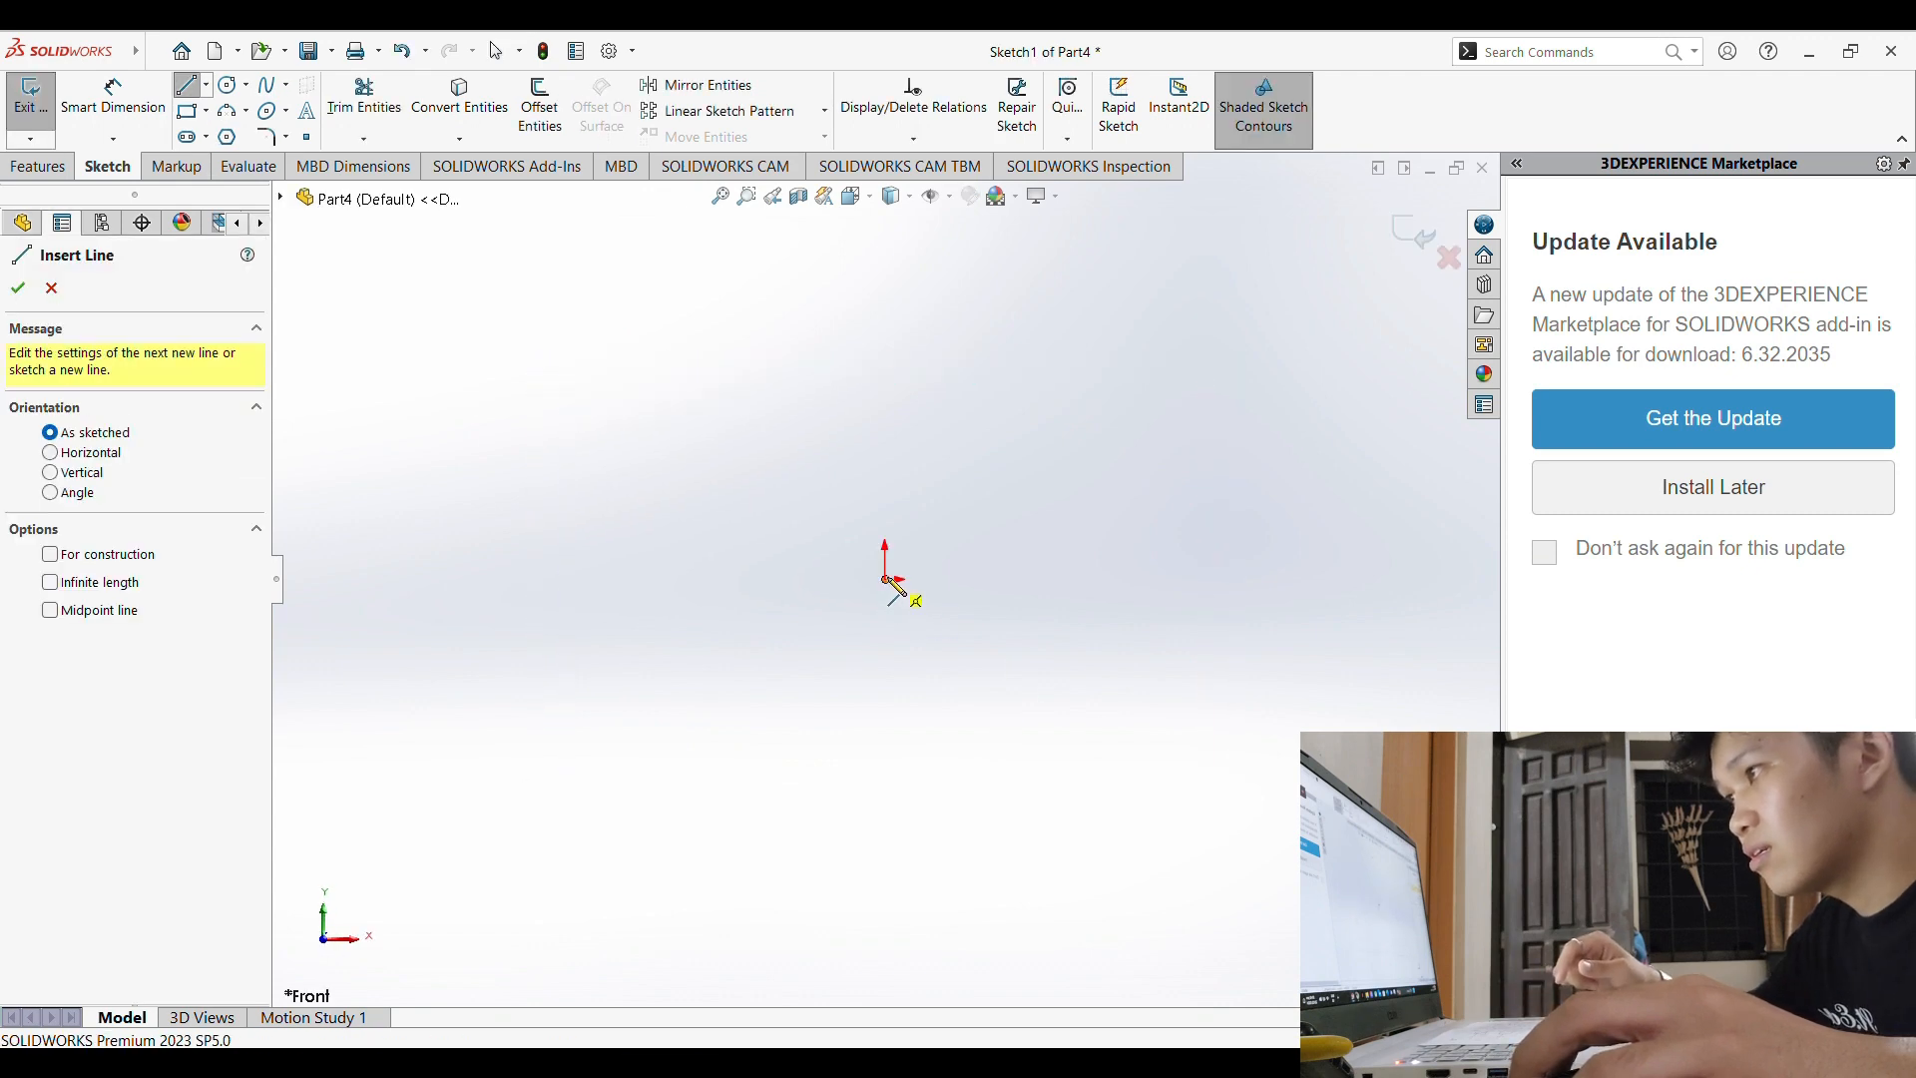
{"action": "left_click", "coordinate": [885, 579]}
{"action": "key", "text": "Escape"}
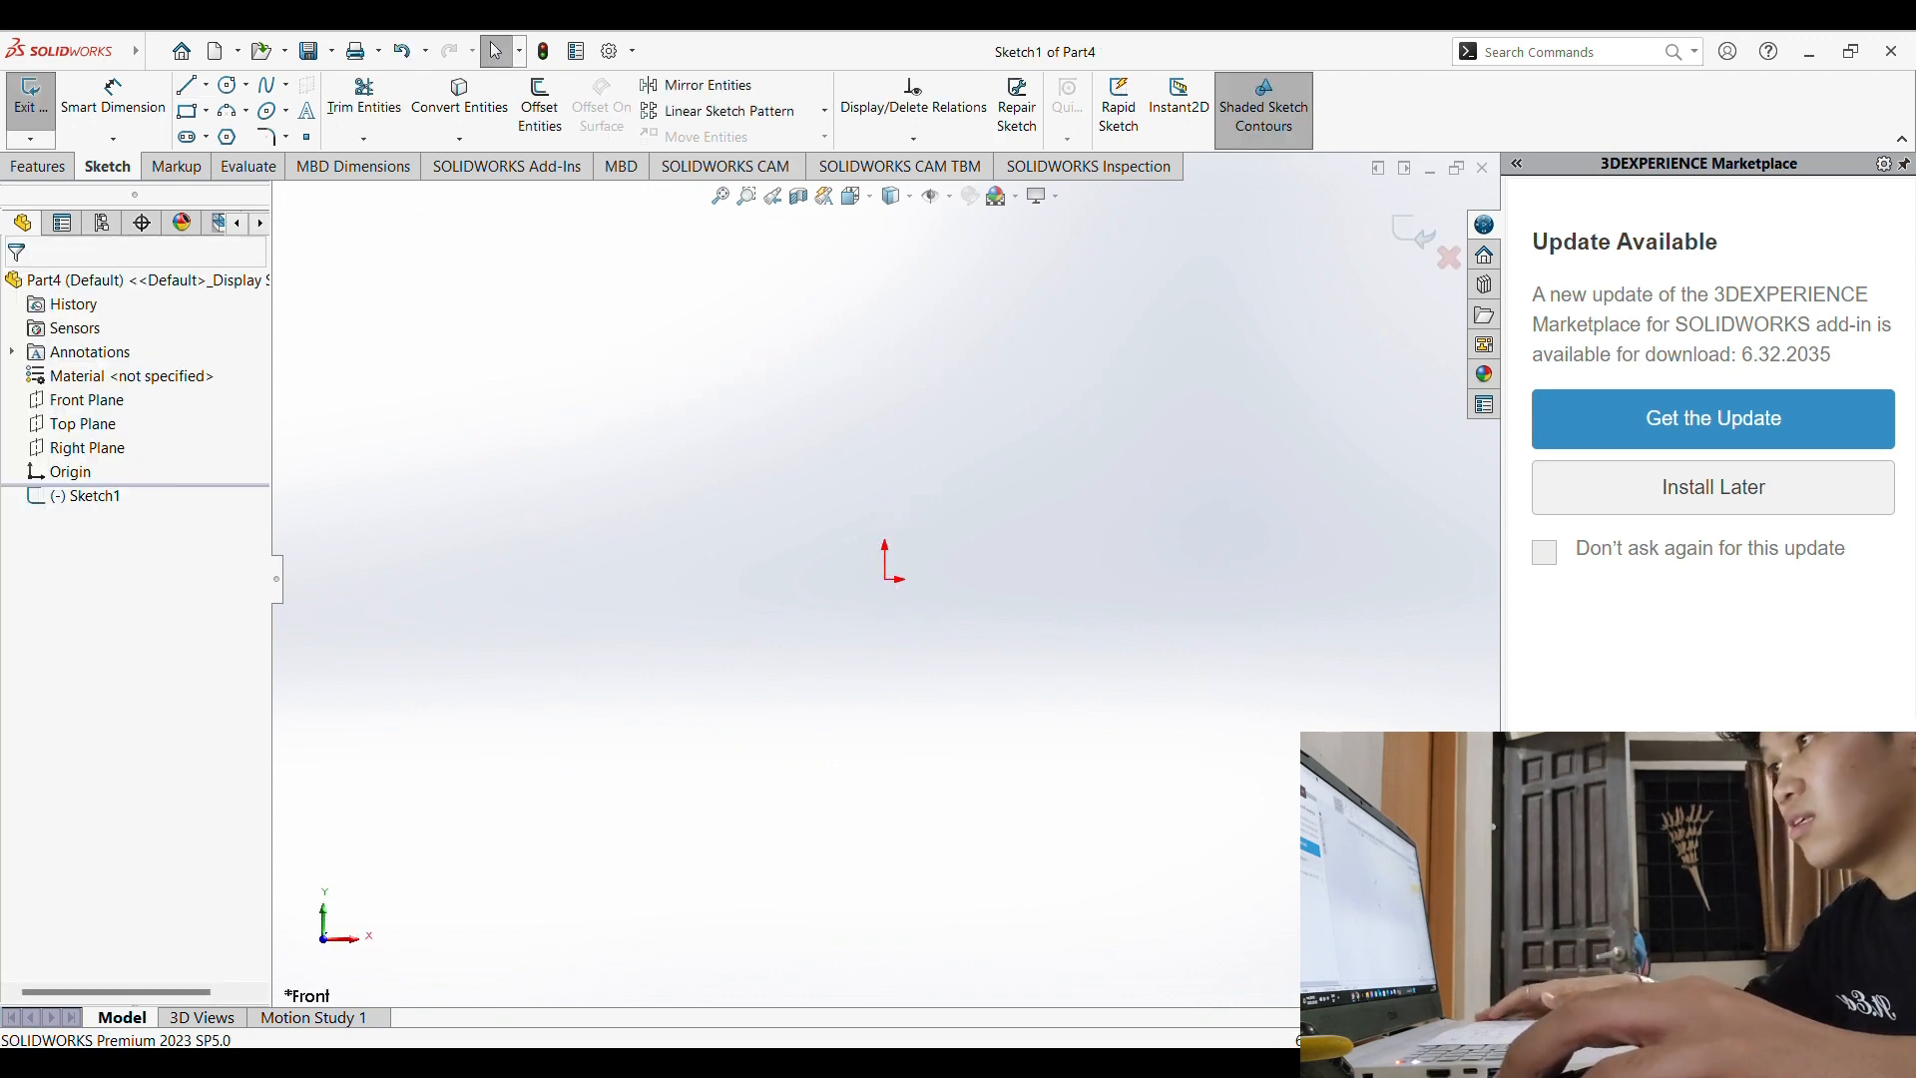
Step: Exit the empty sketch, start a new one on the Front Plane, and draw a vertical line about 51 mm long up from the origin
{"action": "left_click", "coordinate": [31, 97]}
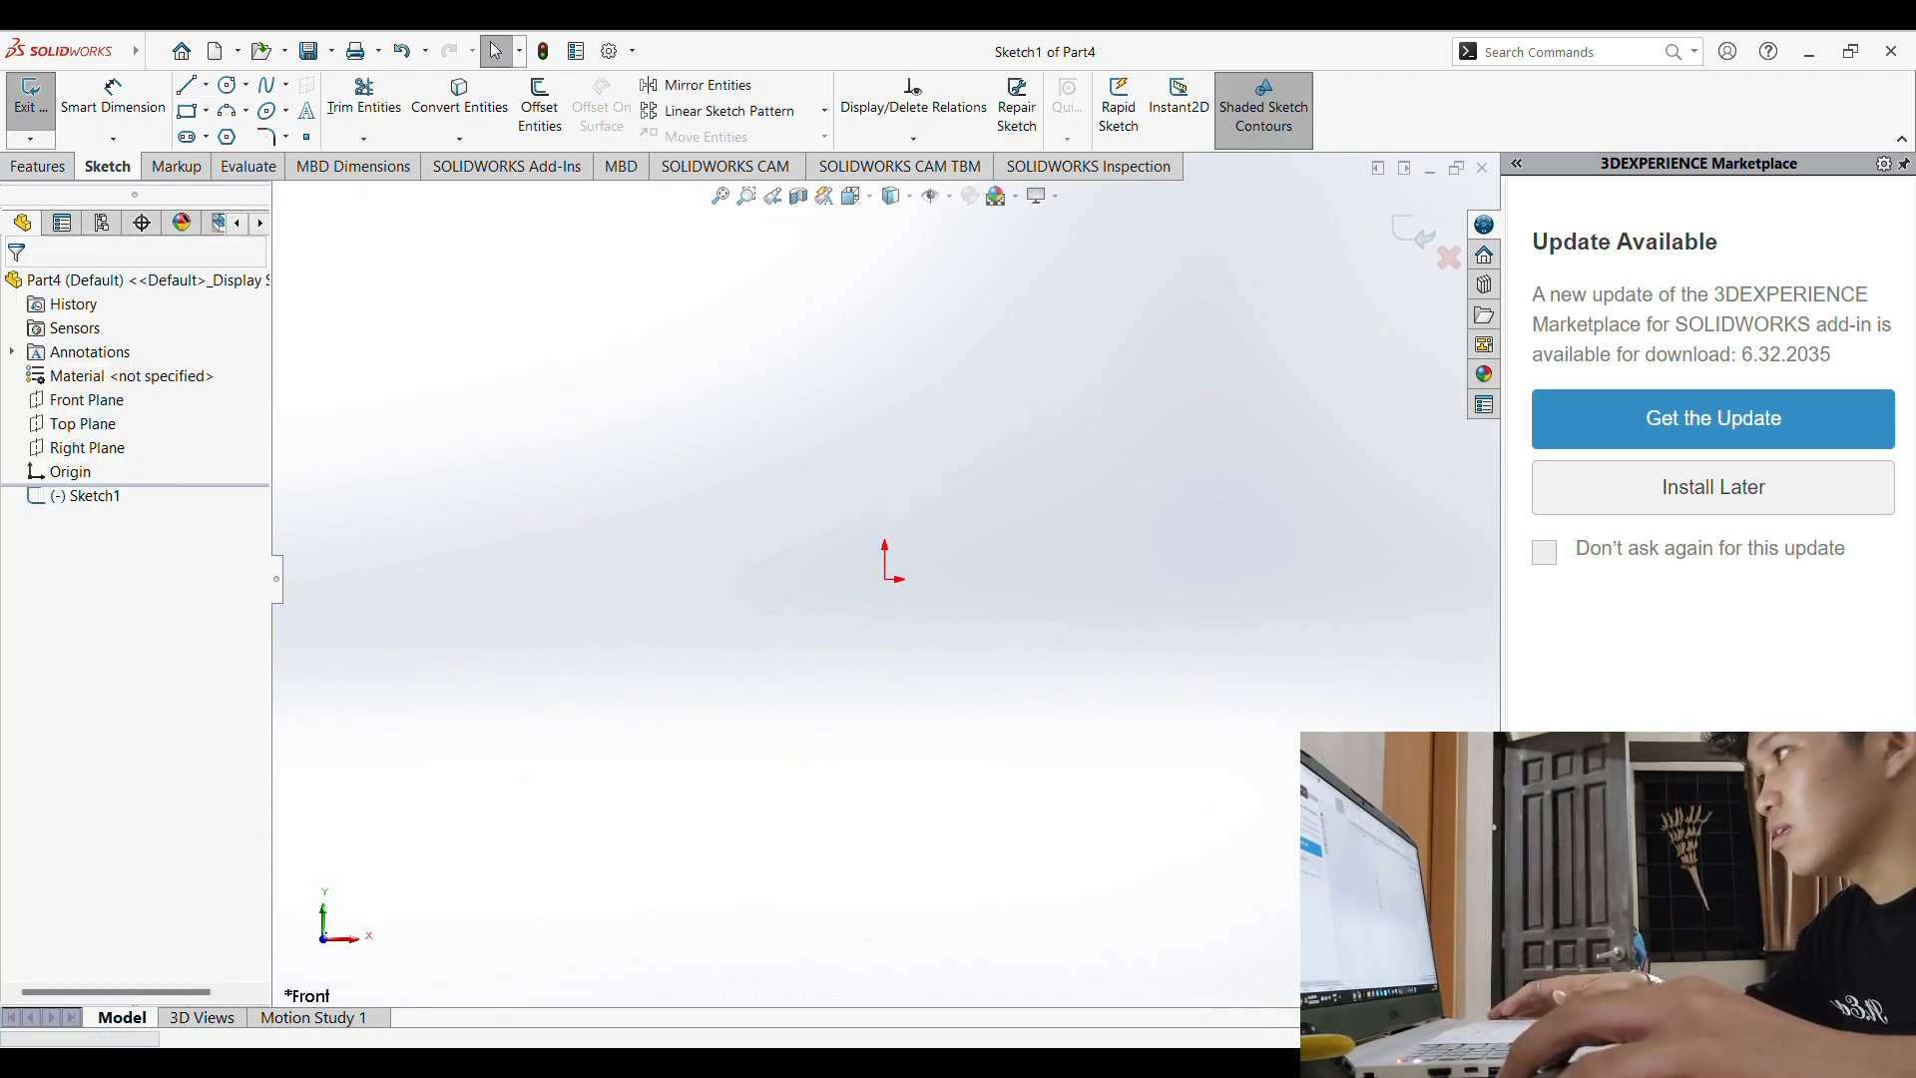
{"action": "left_click", "coordinate": [188, 100]}
{"action": "left_click", "coordinate": [892, 507]}
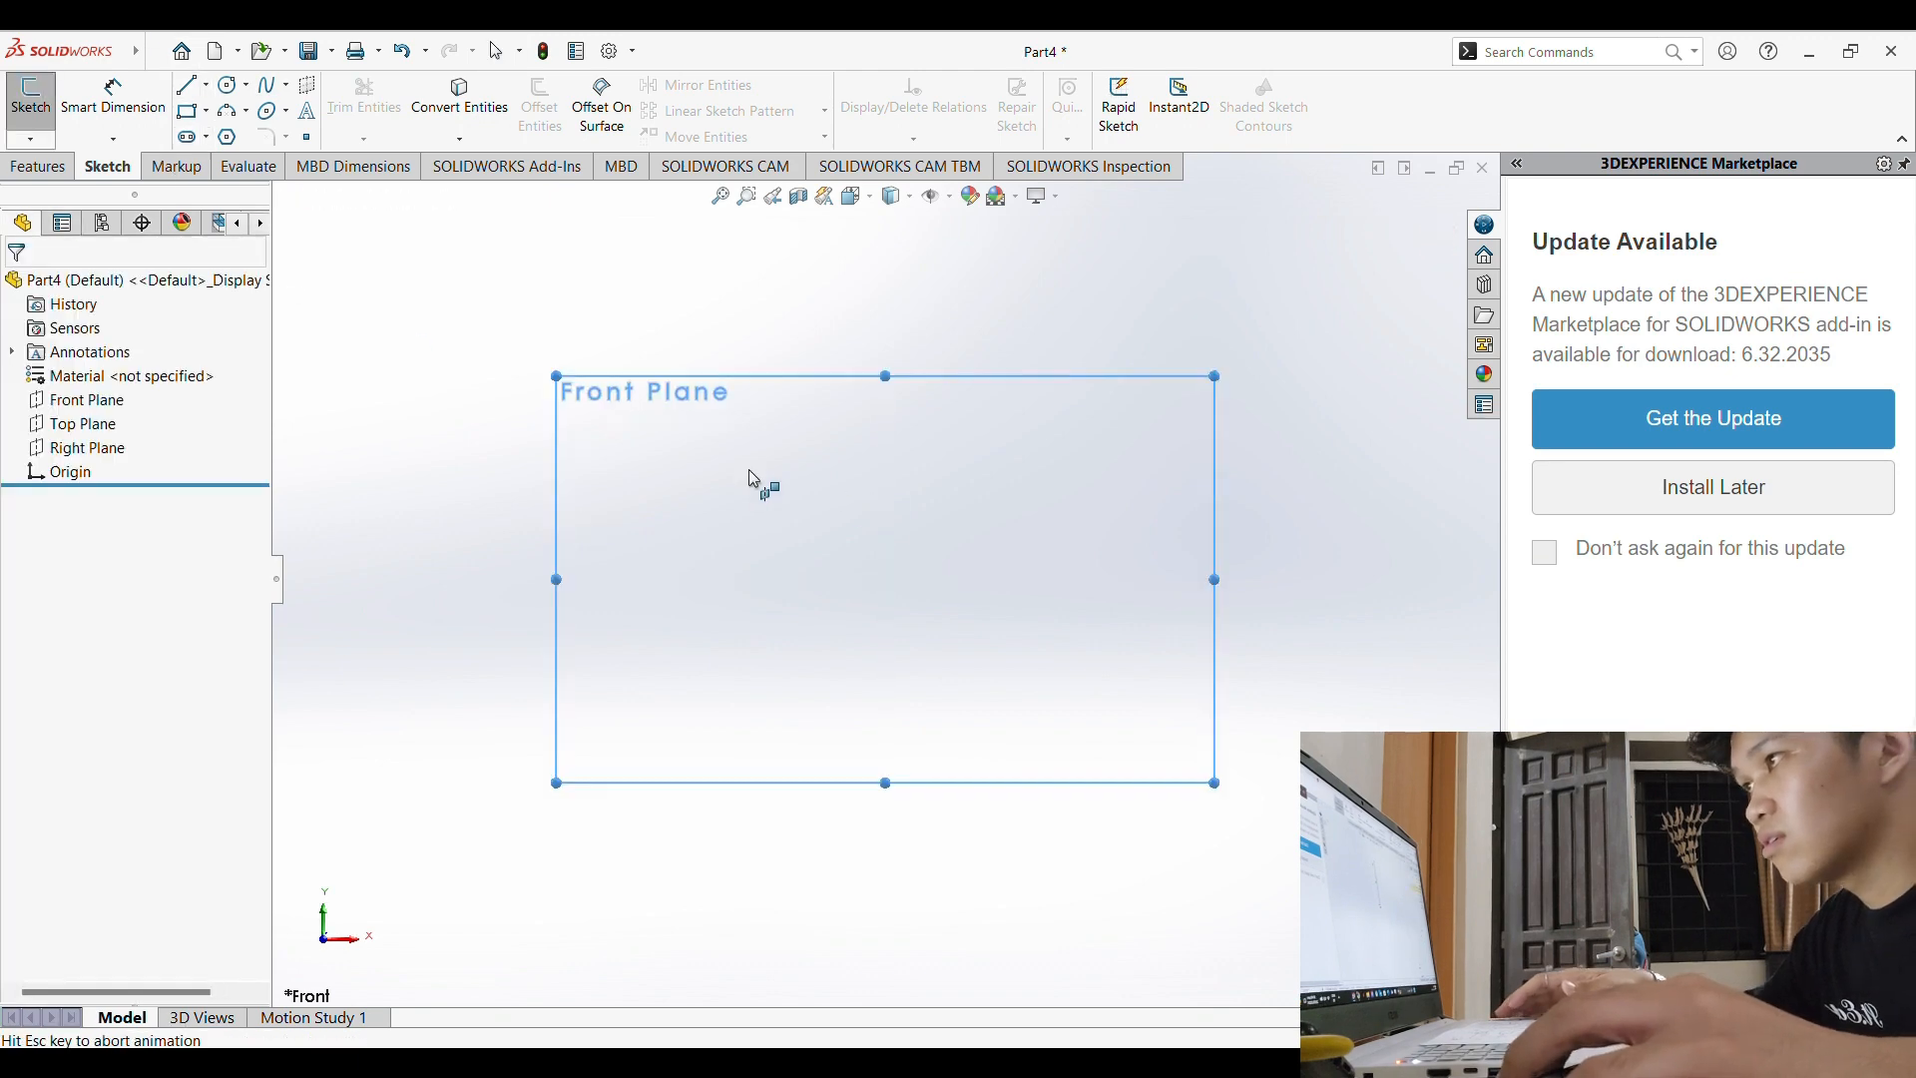
{"action": "left_click", "coordinate": [885, 578]}
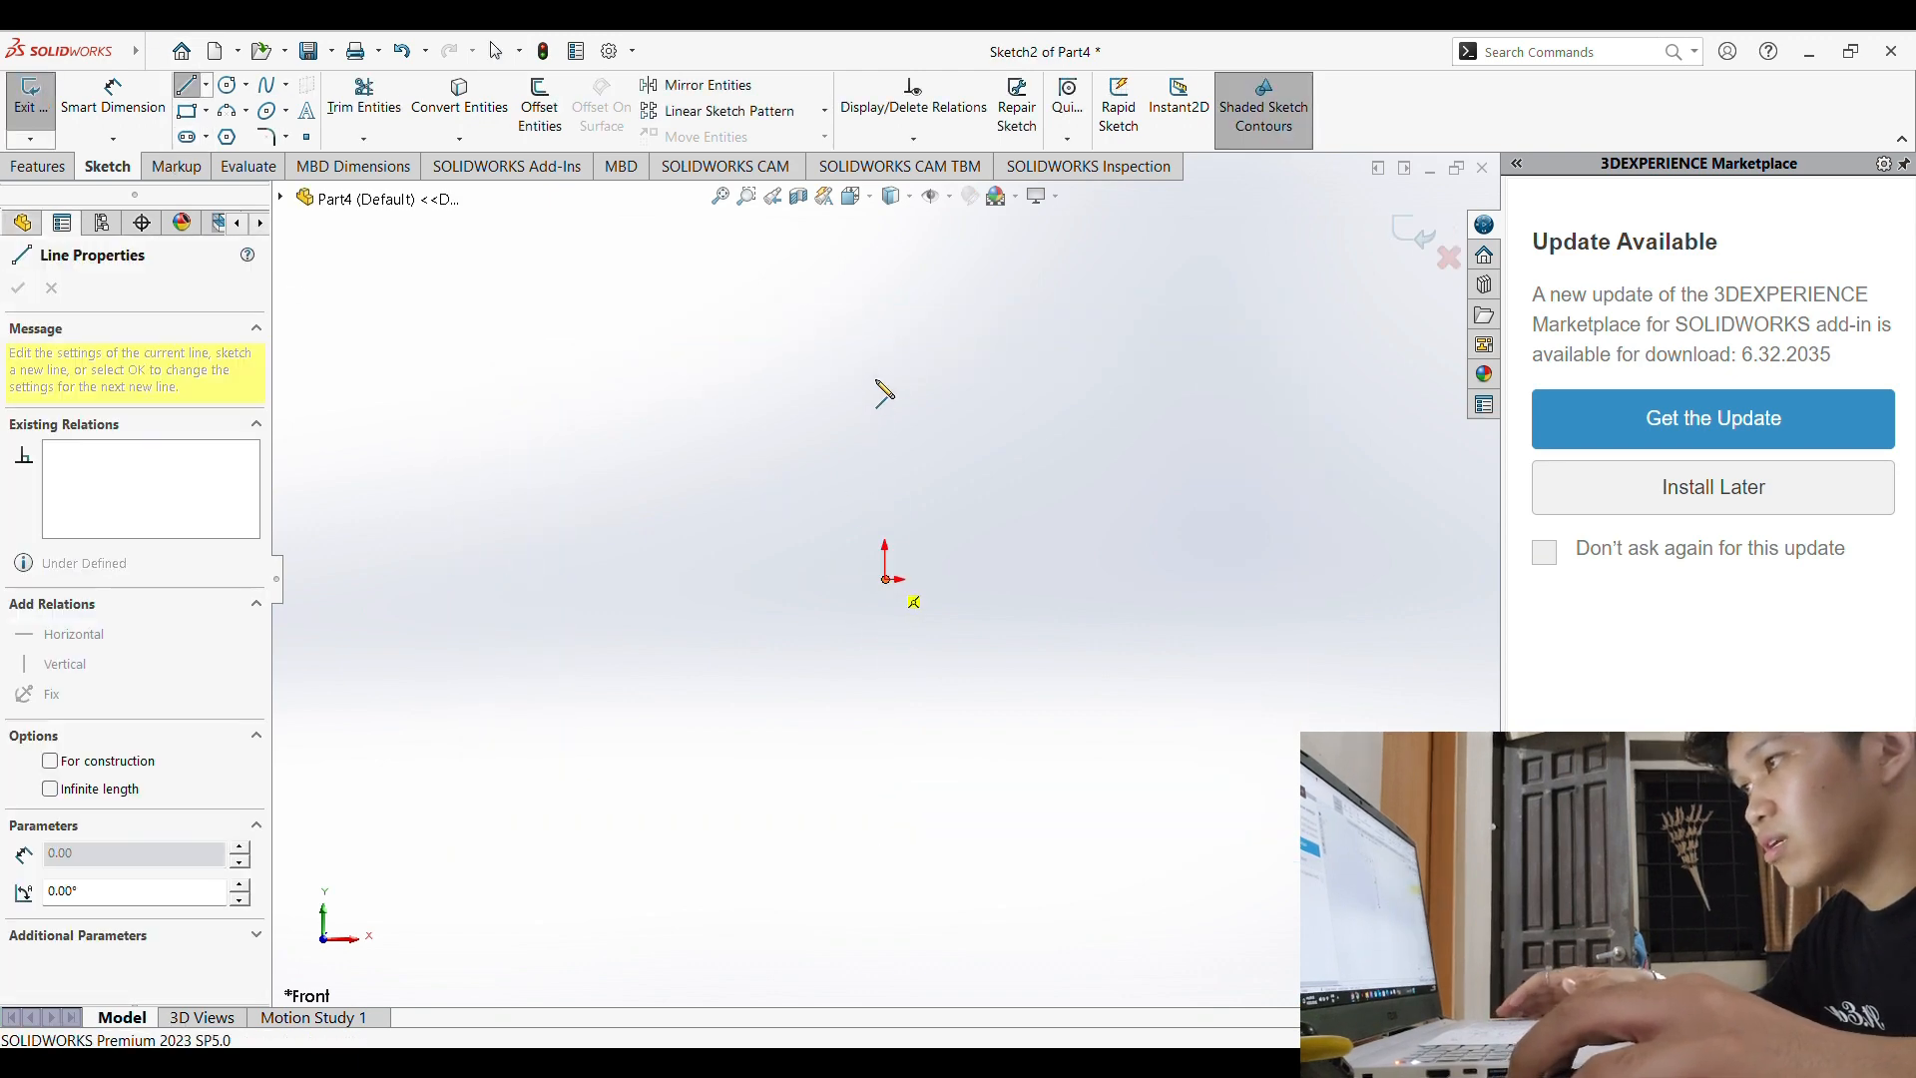
{"action": "left_click", "coordinate": [885, 321]}
{"action": "key", "text": "Escape"}
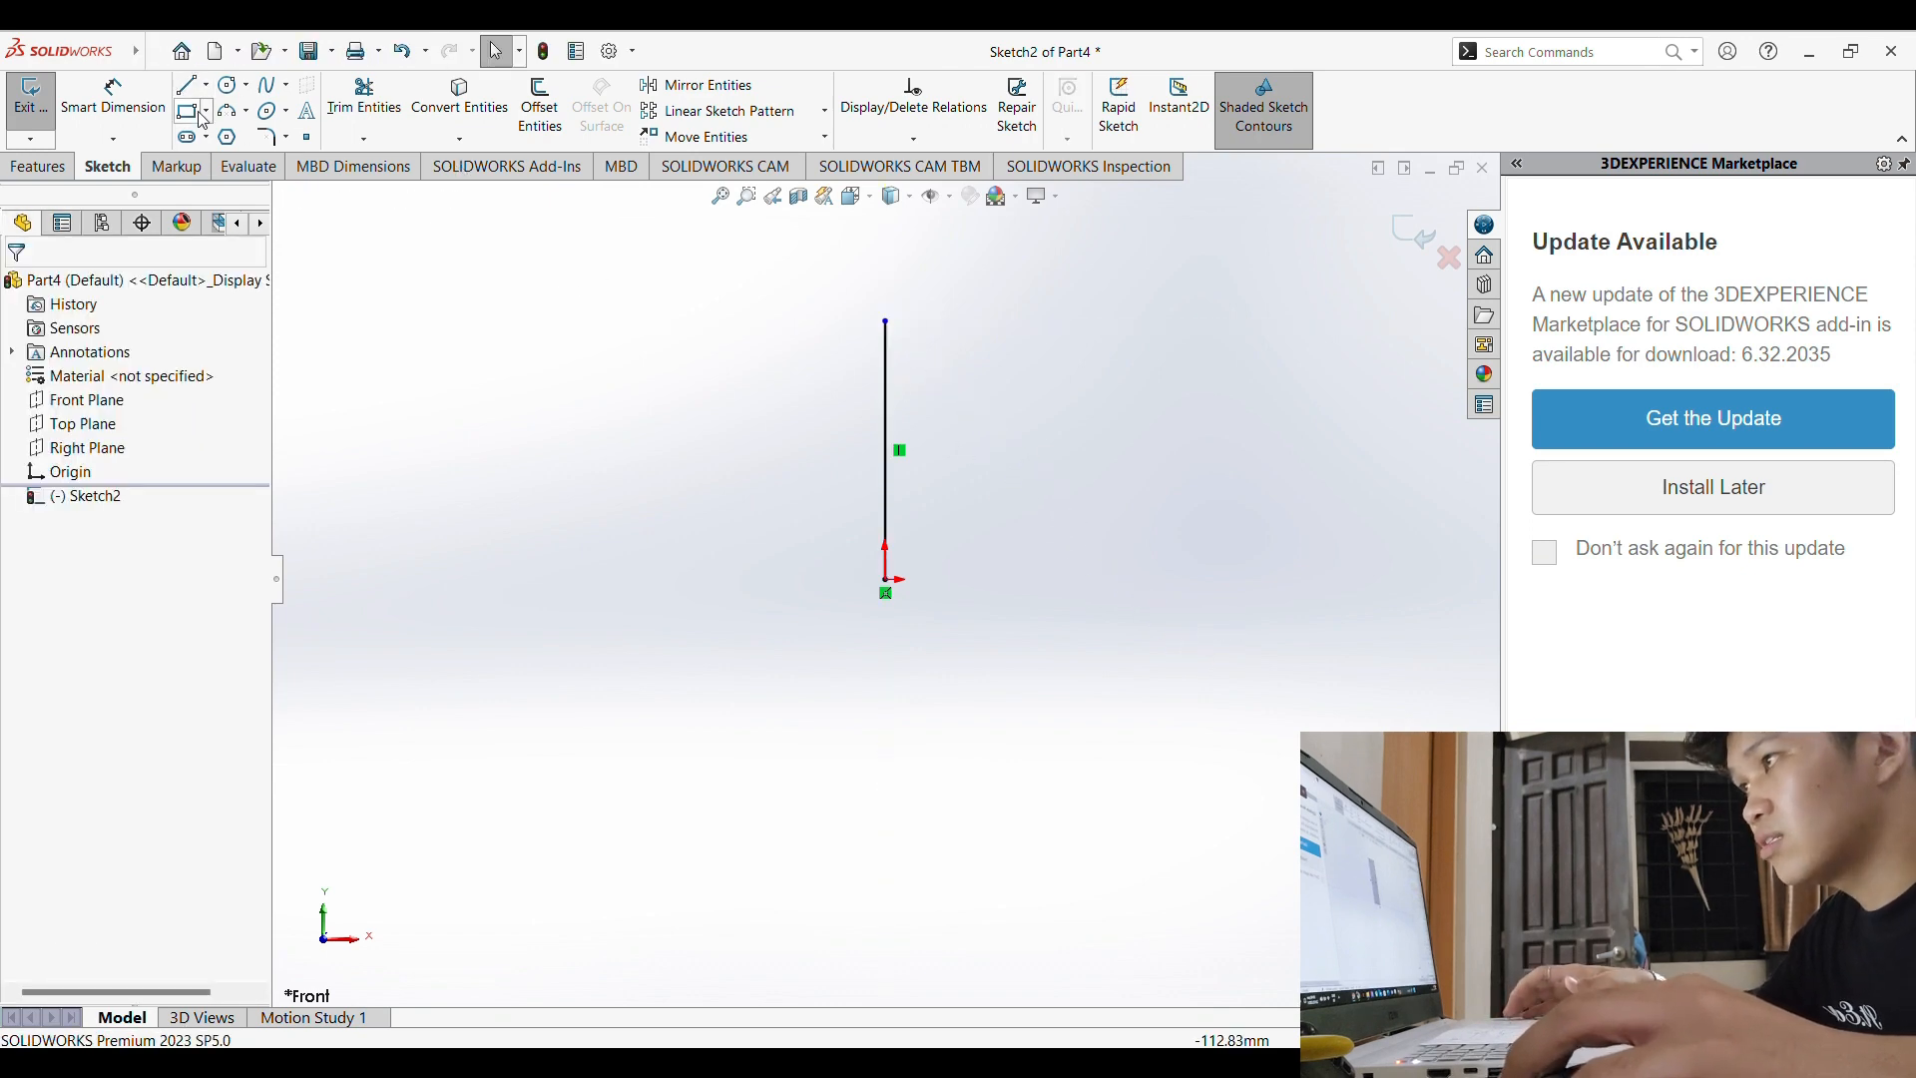
Step: Add three more lines to close the vertical line into a rectangle about 15 mm wide, with one corner at the origin
{"action": "left_click", "coordinate": [187, 85]}
{"action": "left_click", "coordinate": [887, 322]}
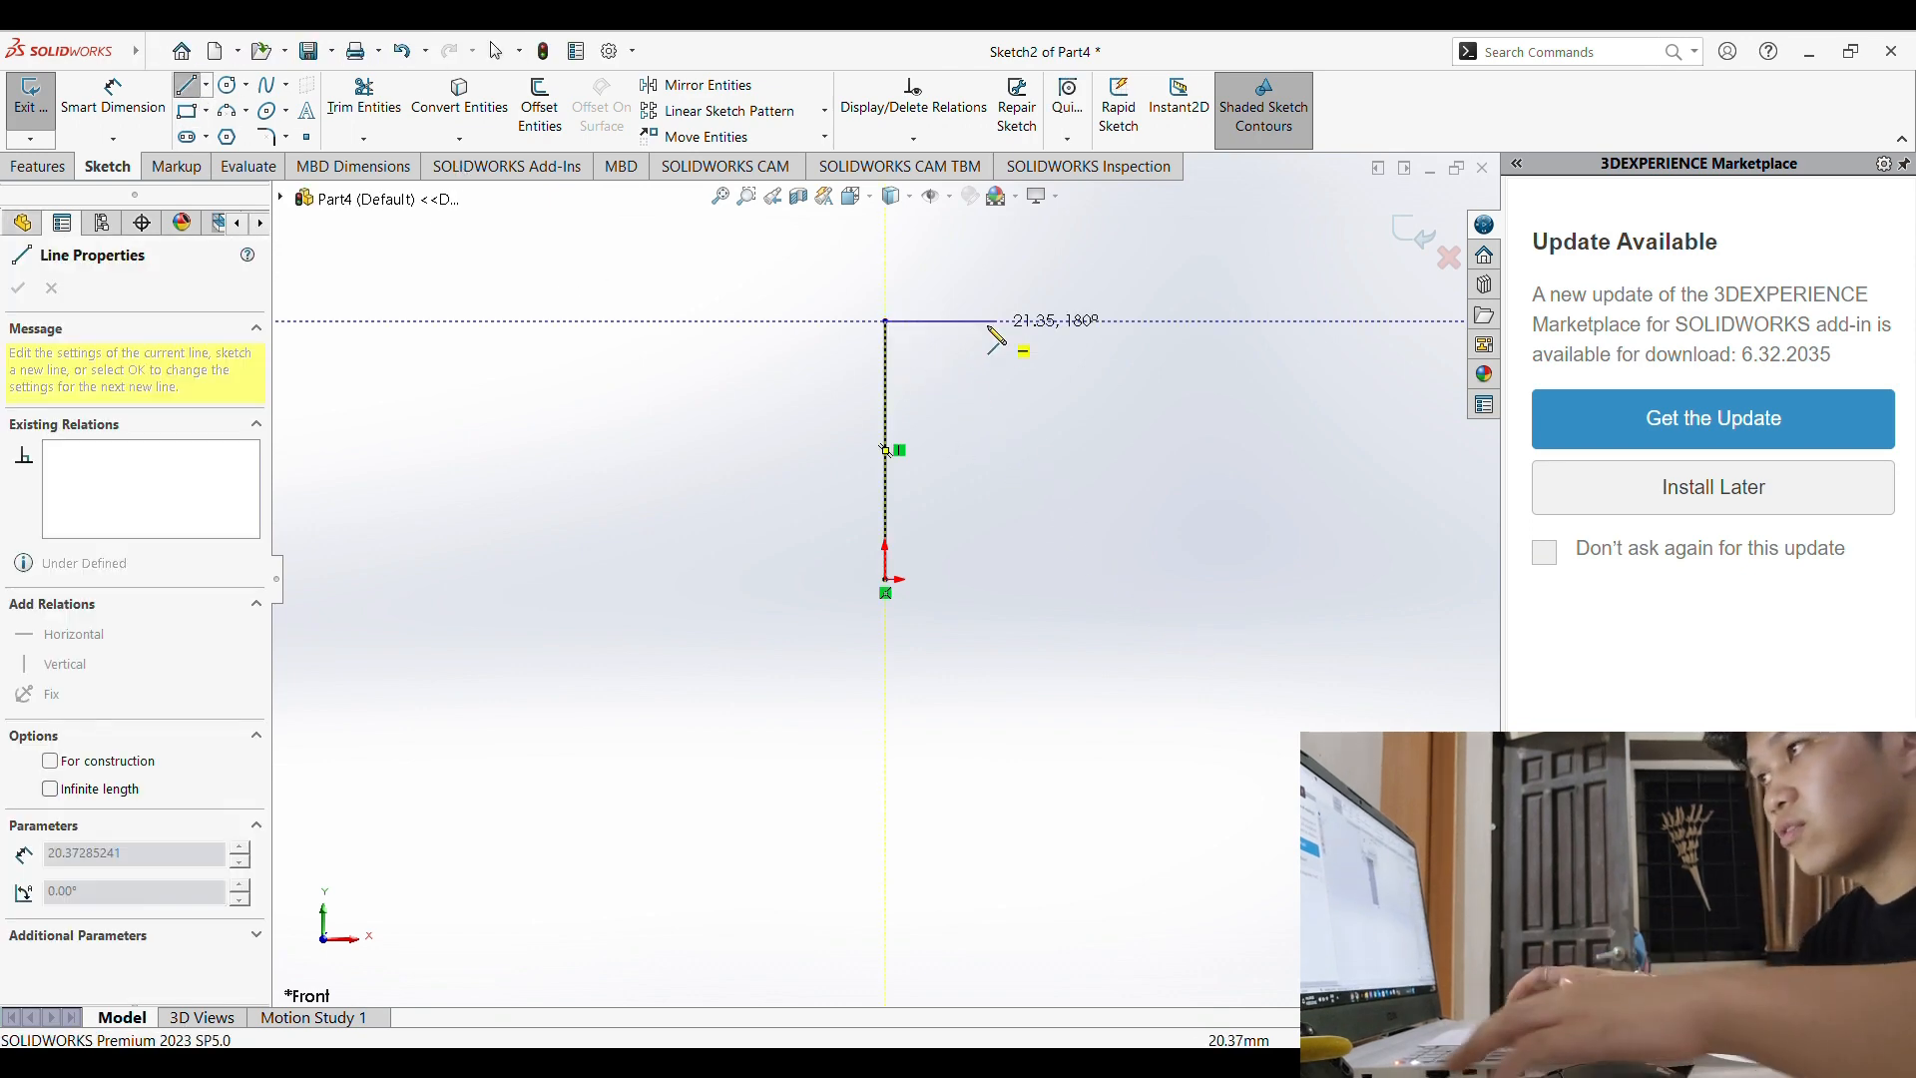
{"action": "left_click", "coordinate": [961, 321]}
{"action": "left_click", "coordinate": [961, 579]}
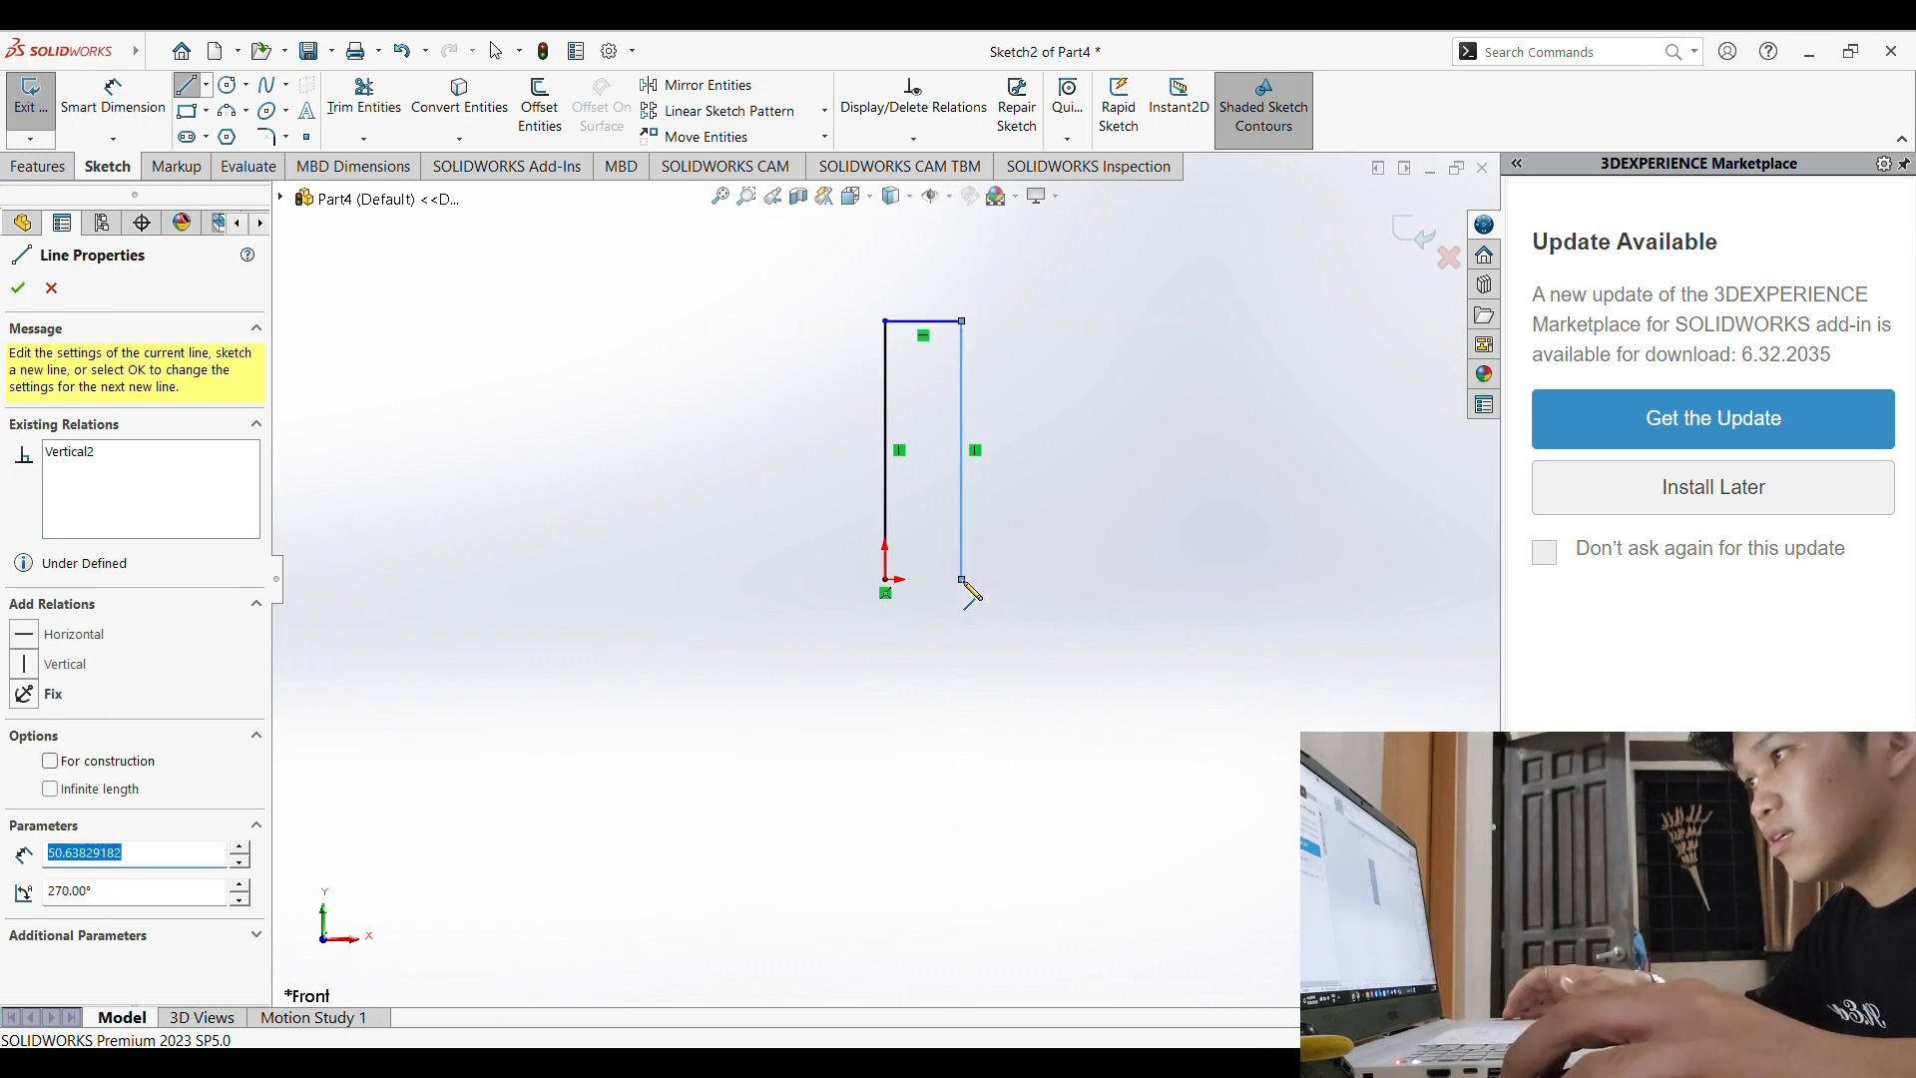
{"action": "left_click", "coordinate": [886, 579]}
{"action": "key", "text": "Escape"}
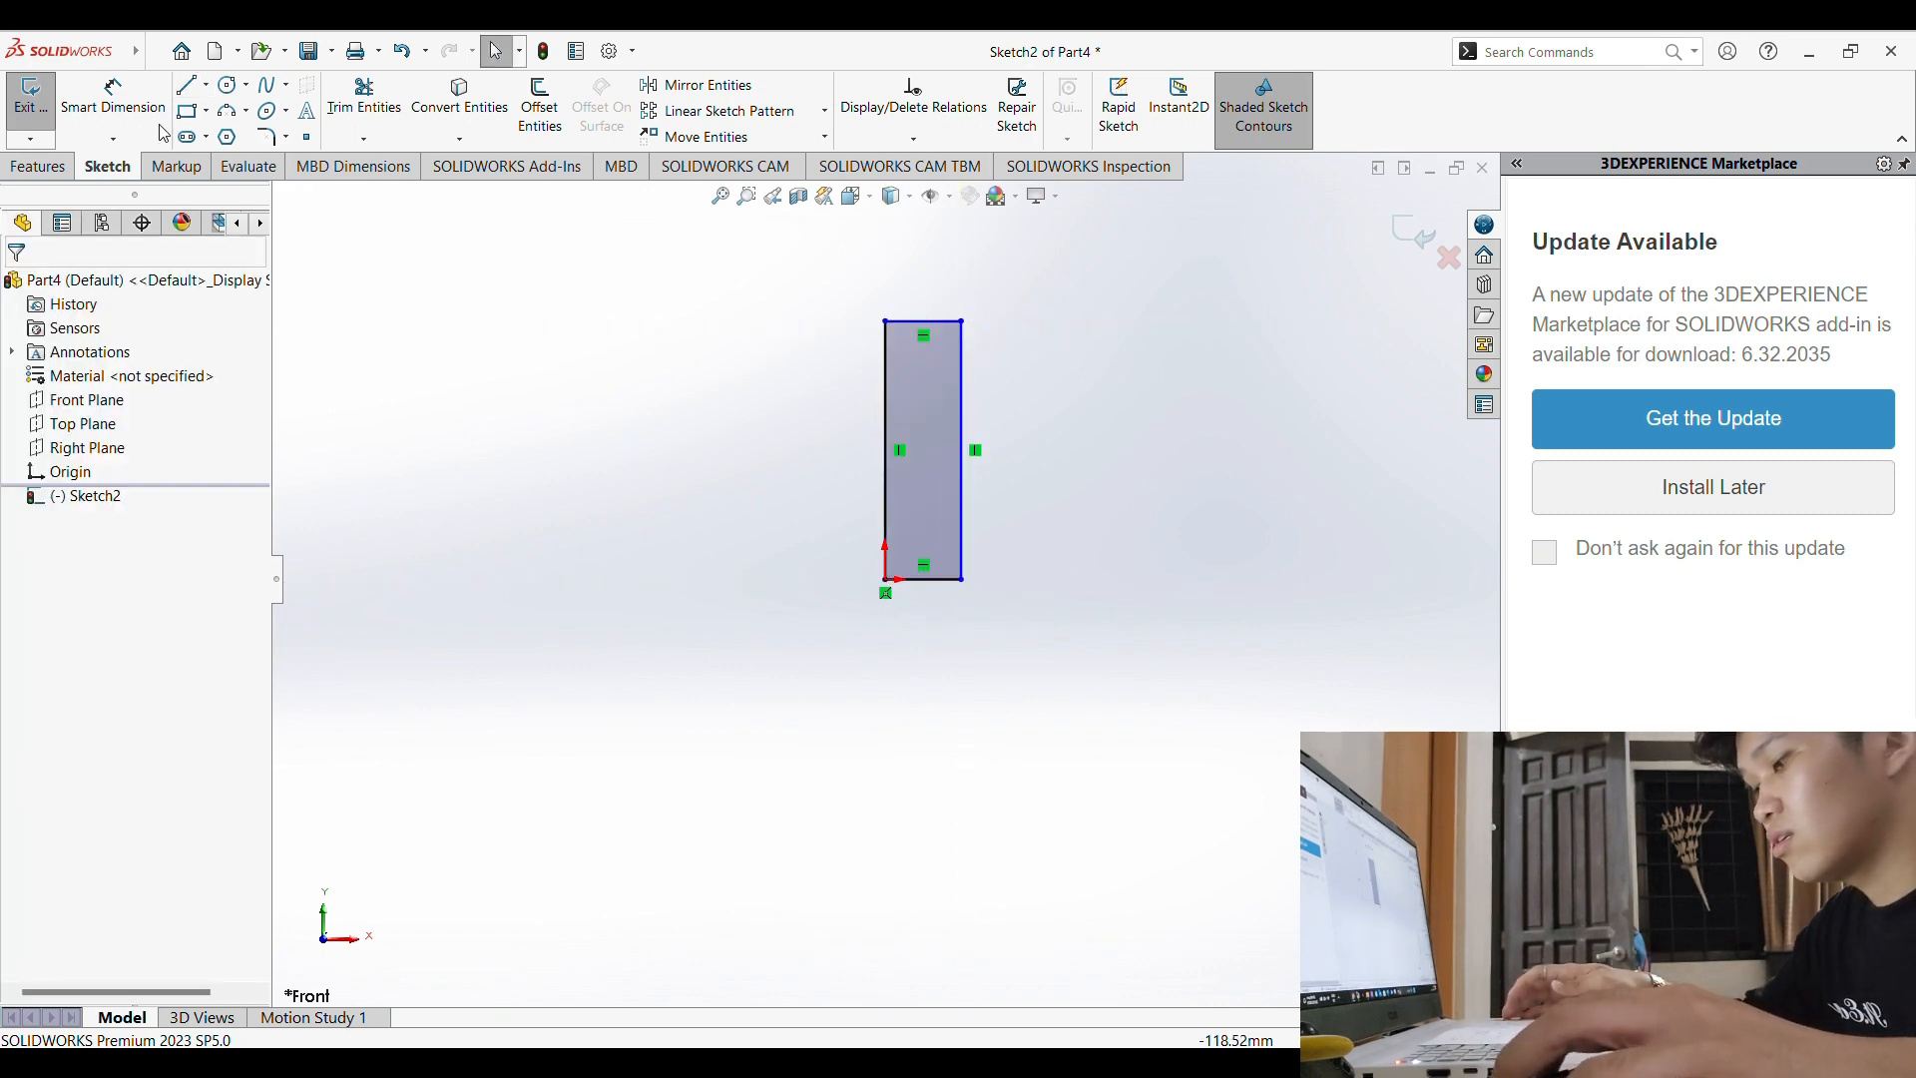
Step: Dimension the rectangle's upper edge and set its width to 8 mm
{"action": "left_click", "coordinate": [113, 100]}
{"action": "left_click", "coordinate": [938, 321]}
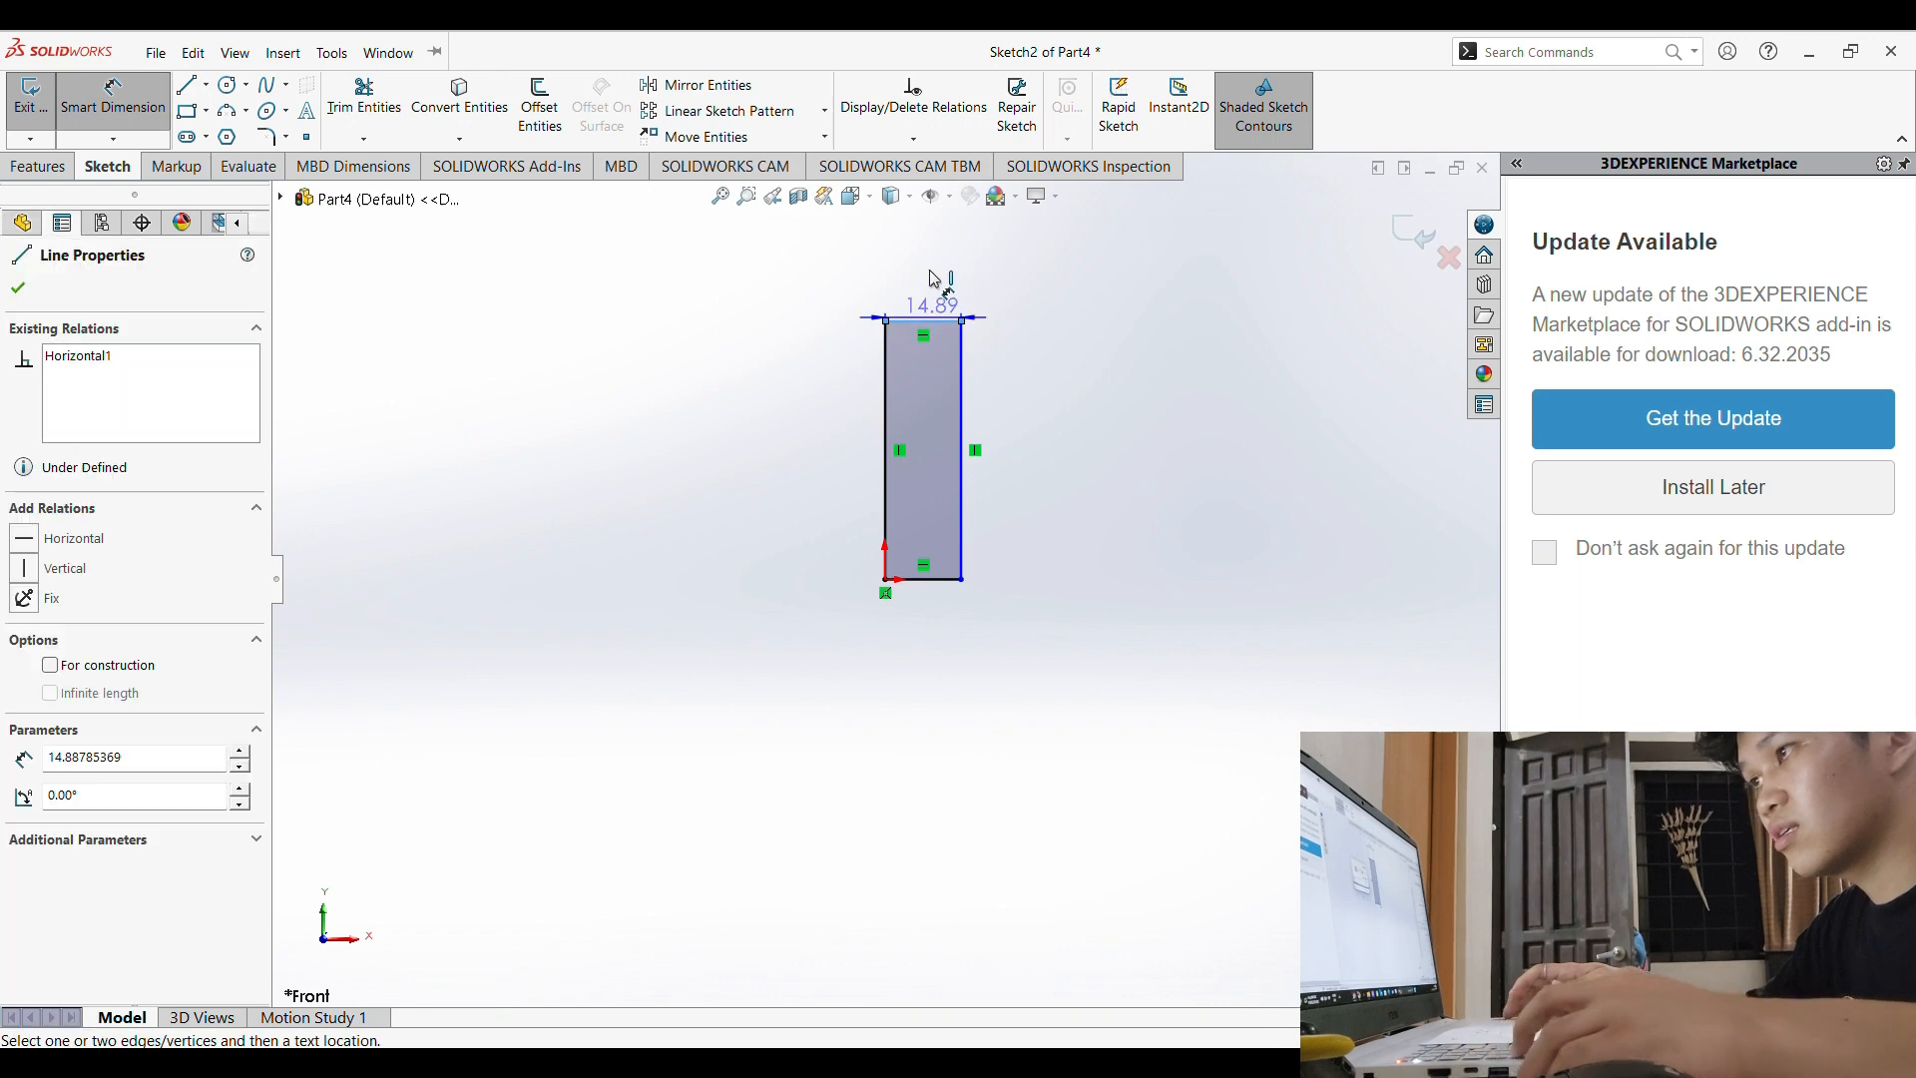
{"action": "left_click", "coordinate": [920, 239]}
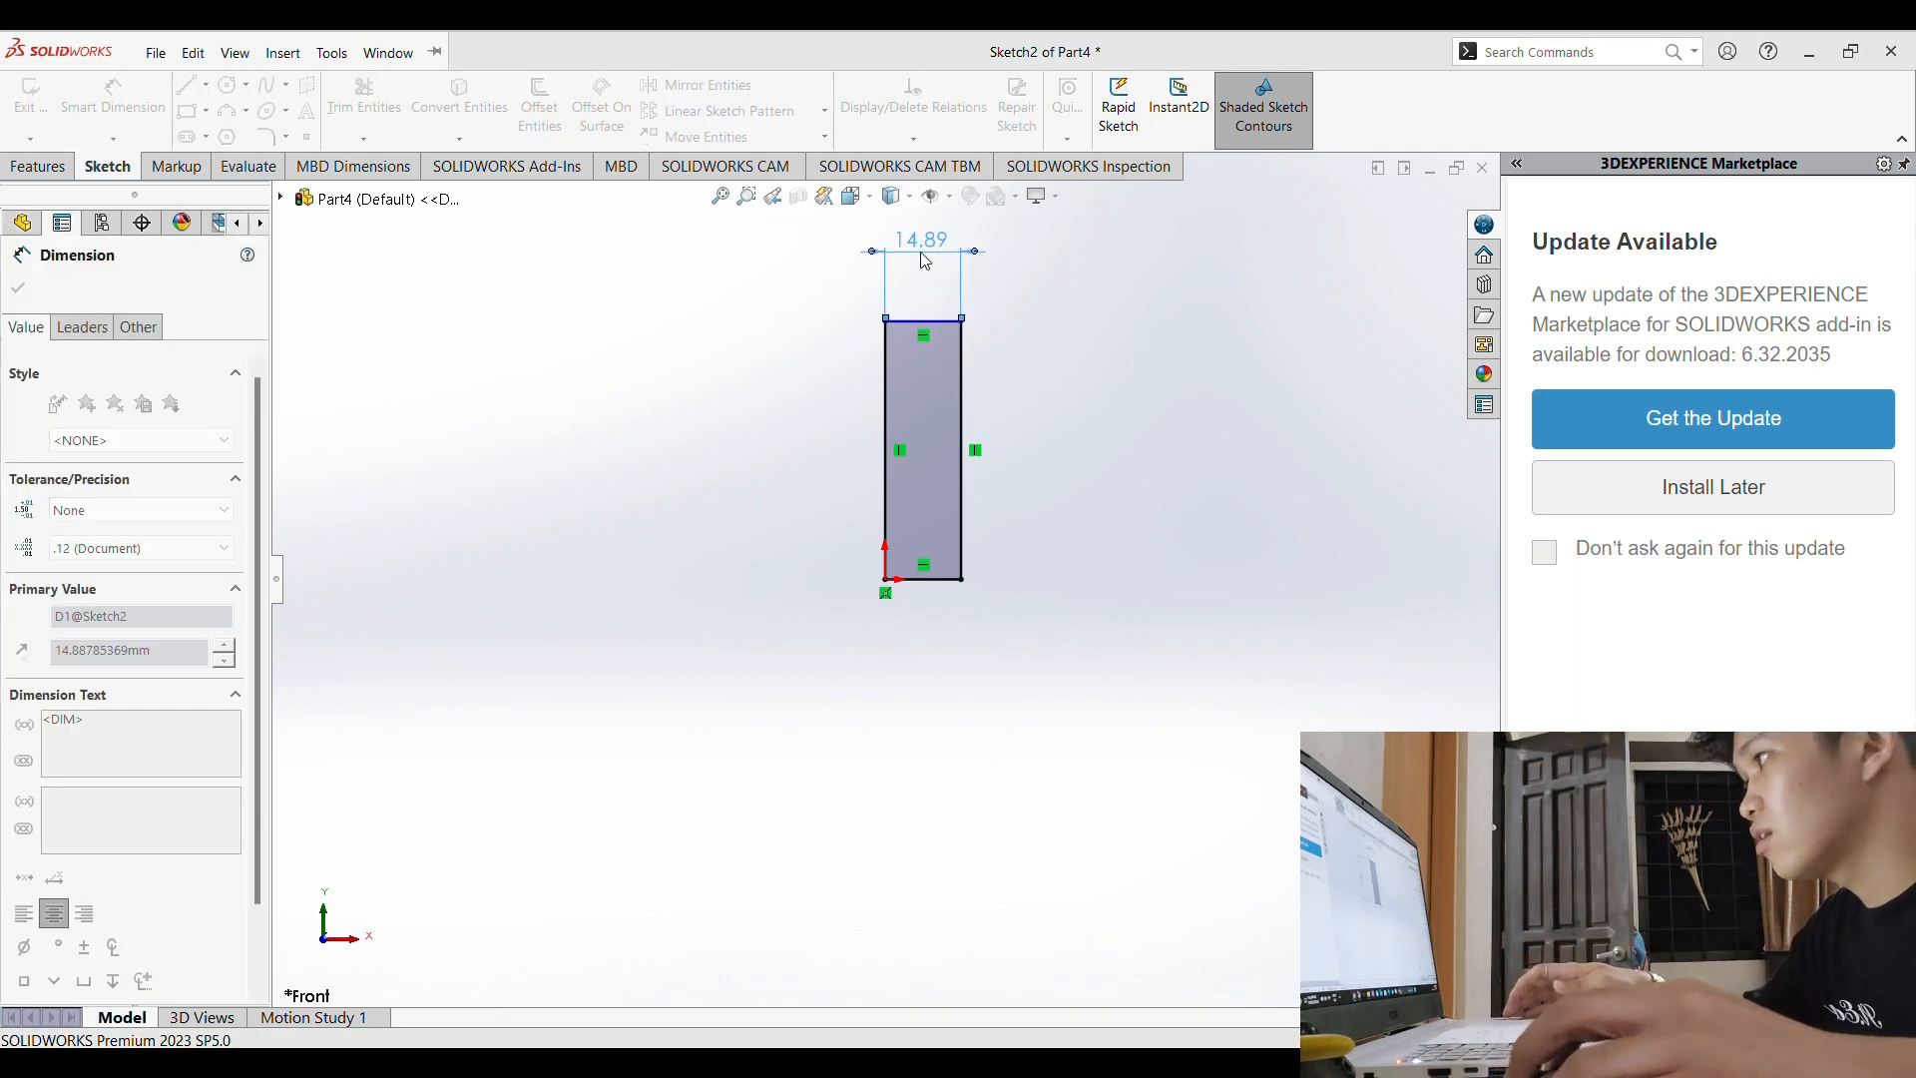
{"action": "type", "text": "8"}
{"action": "key", "text": "Return"}
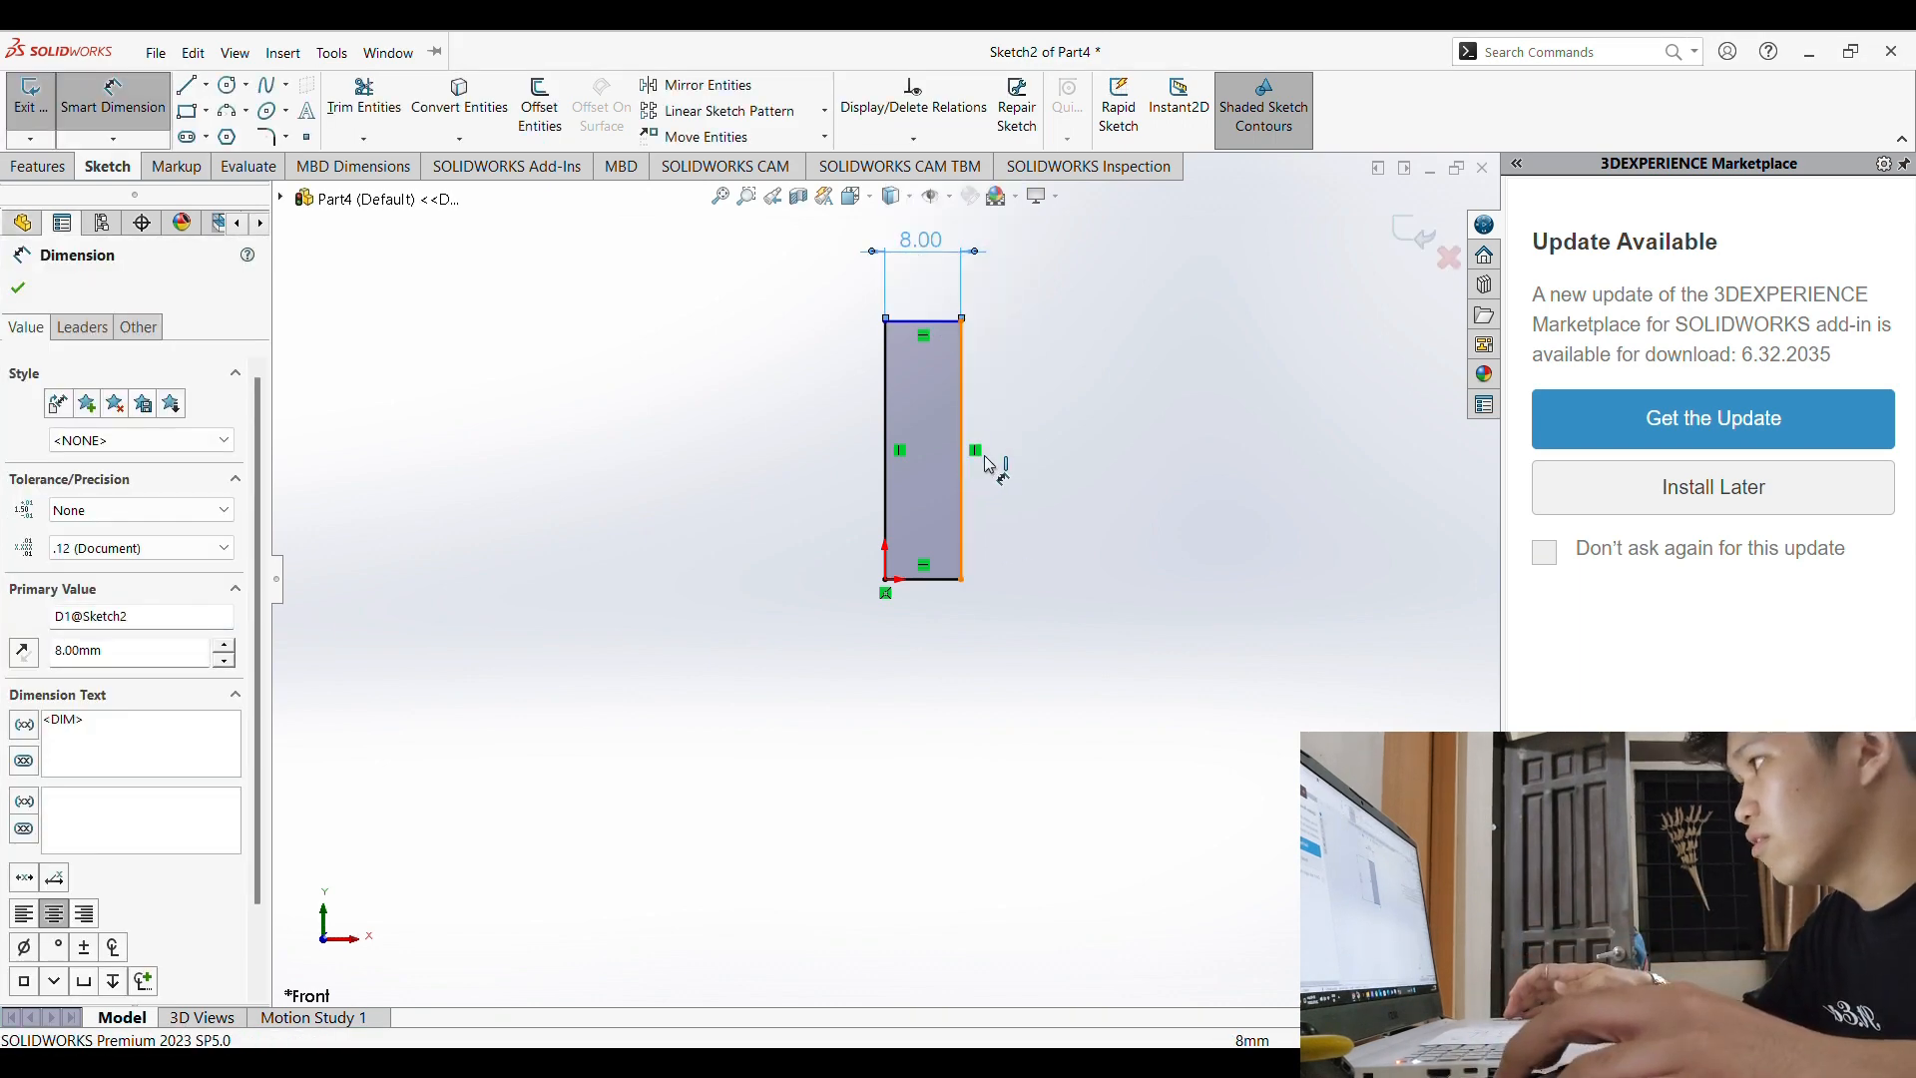
Step: Dimension the rectangle's outer vertical edge and set its height to 26 mm
{"action": "left_click", "coordinate": [978, 461]}
{"action": "left_click", "coordinate": [1126, 467]}
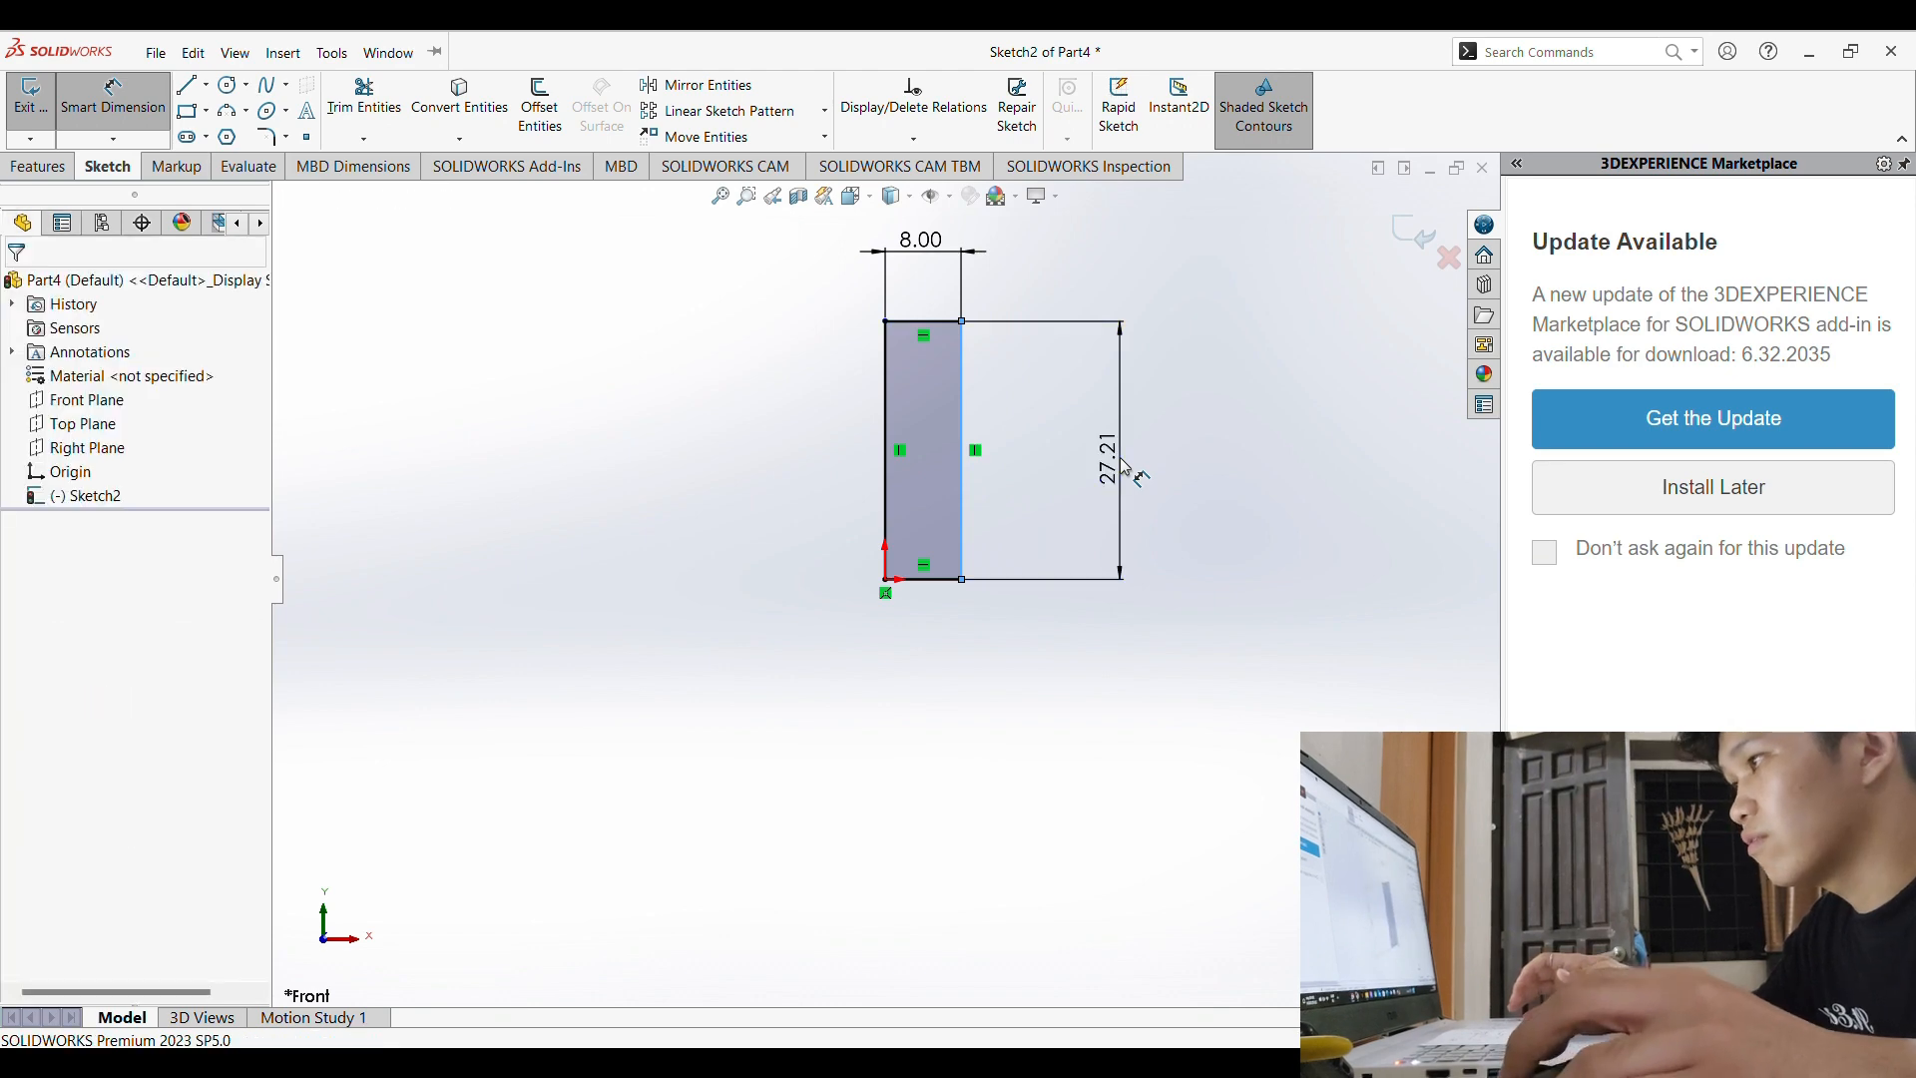
{"action": "type", "text": "26"}
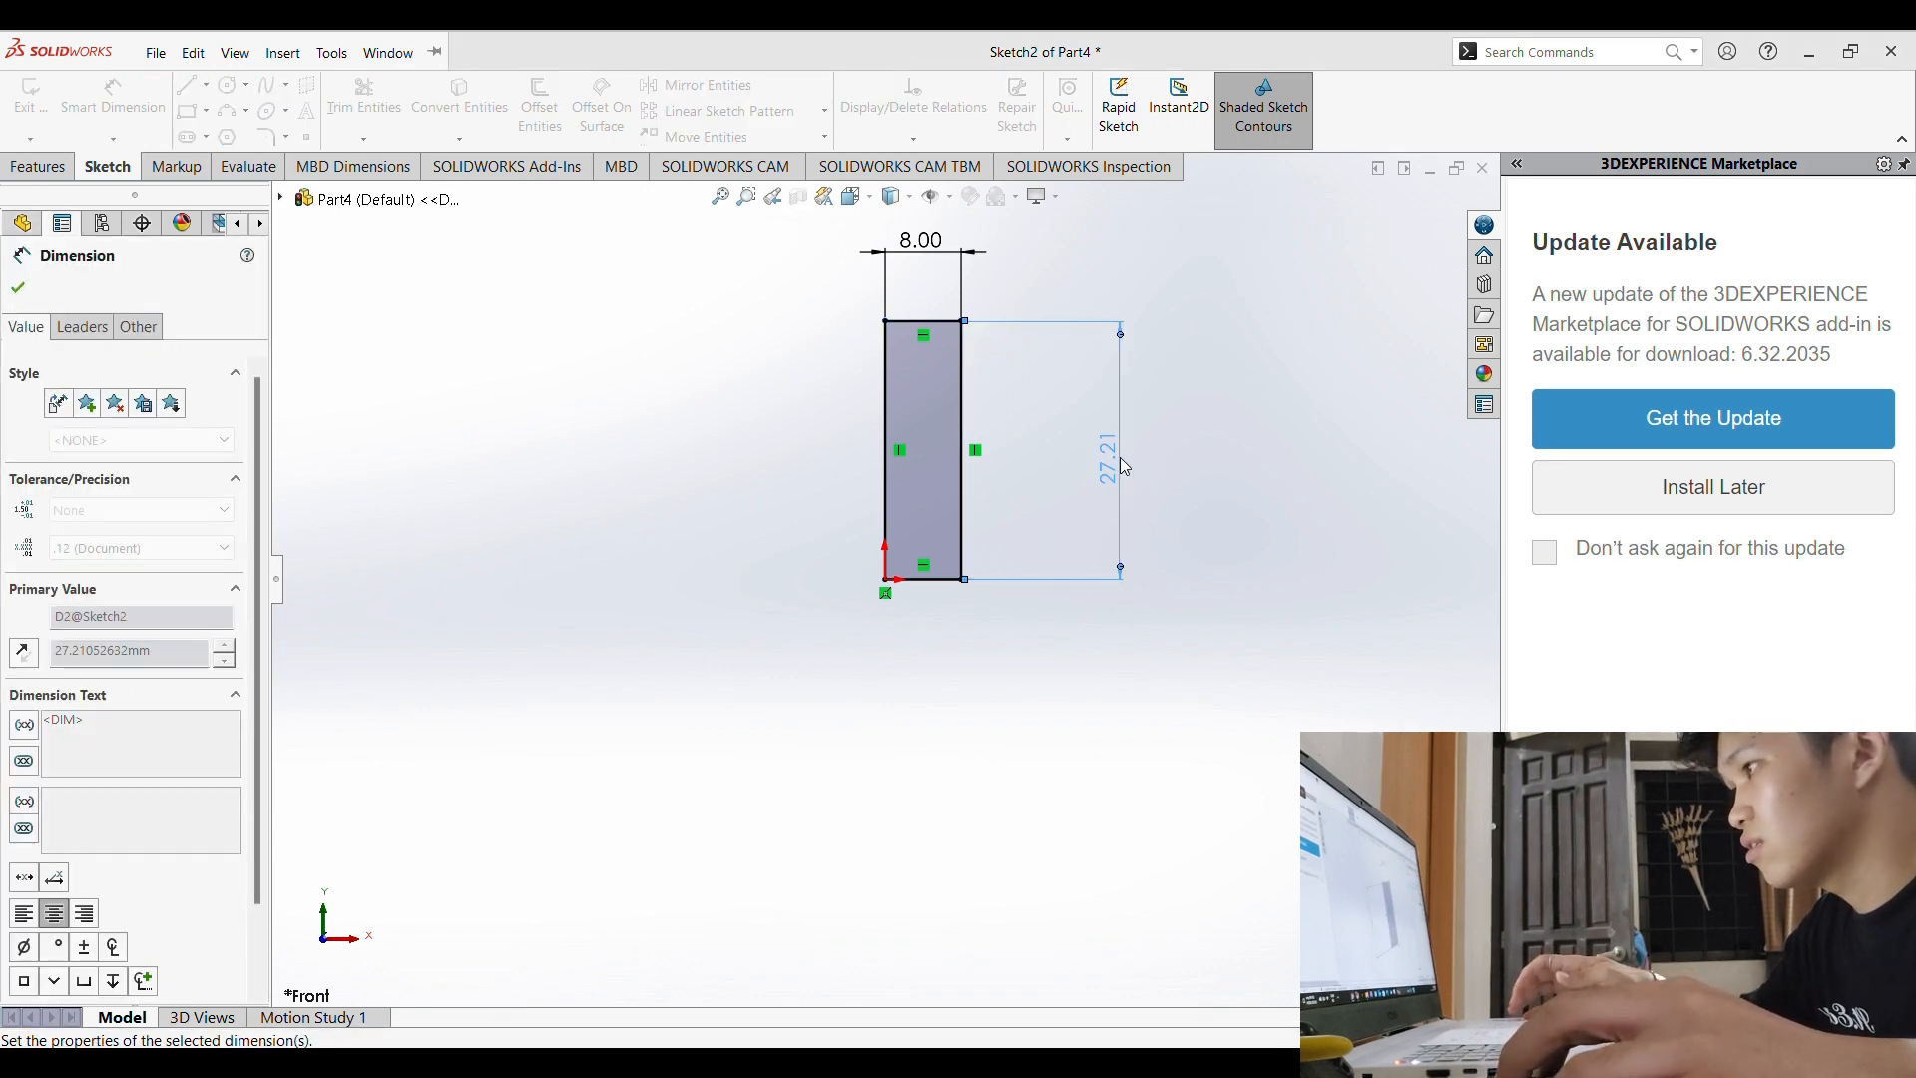
{"action": "key", "text": "Return"}
{"action": "key", "text": "Escape"}
Step: Revolve the rectangle 360 degrees about its vertical edge through the origin and save the part as "middle pillar1"
{"action": "left_click", "coordinate": [36, 166]}
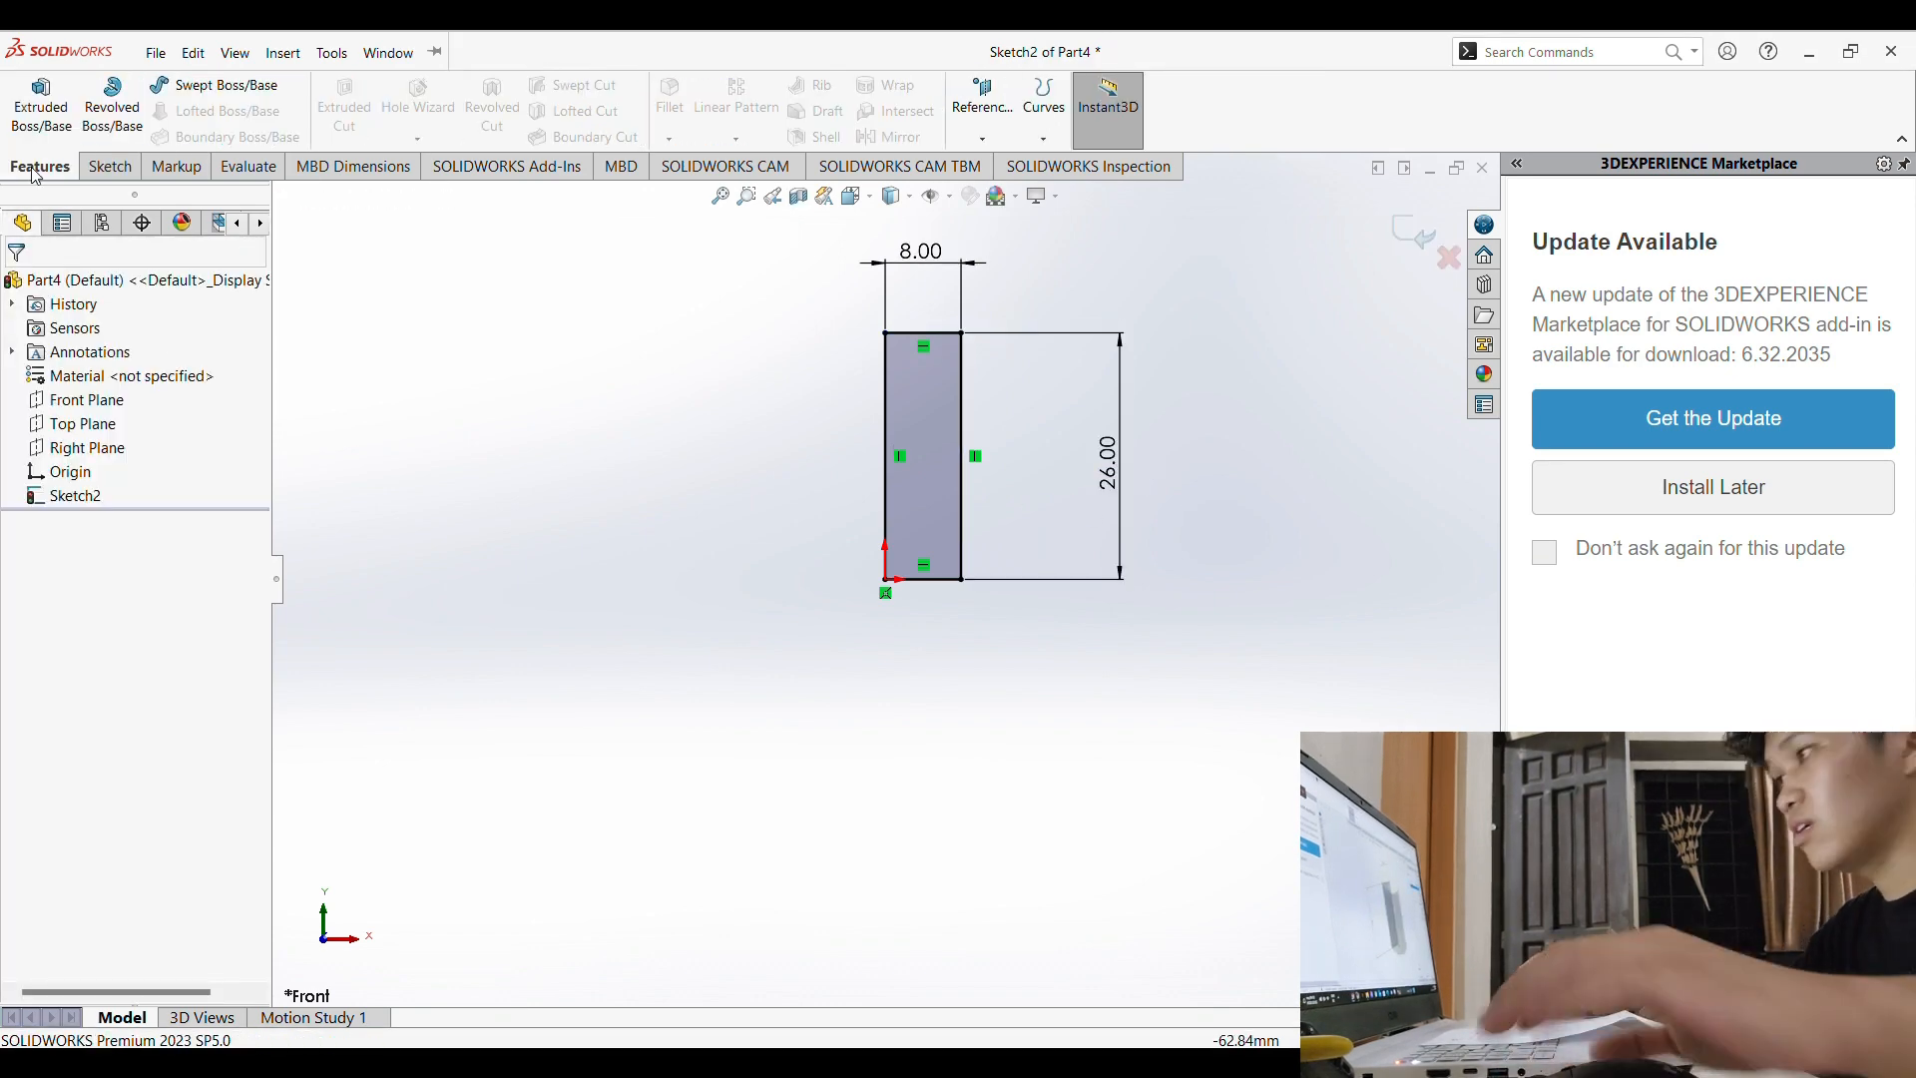
{"action": "left_click", "coordinate": [97, 107]}
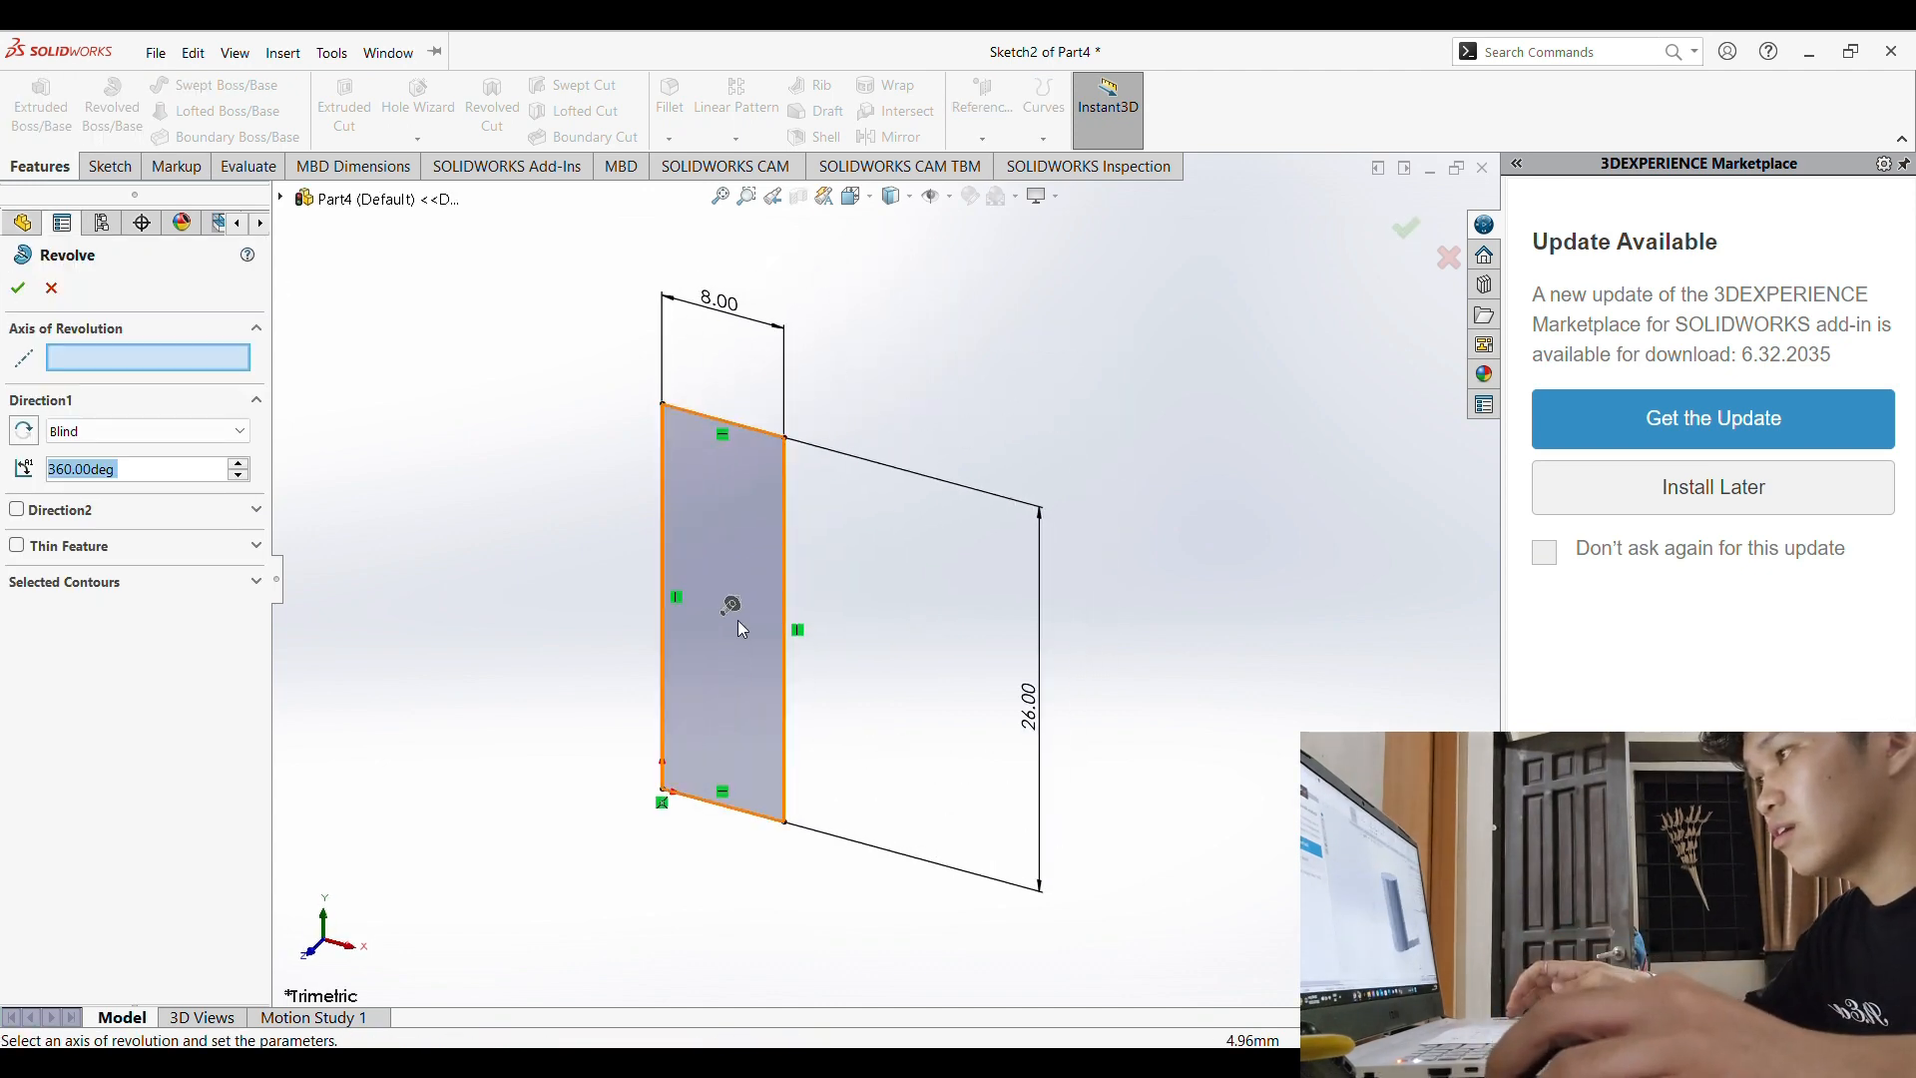
{"action": "left_click", "coordinate": [660, 556]}
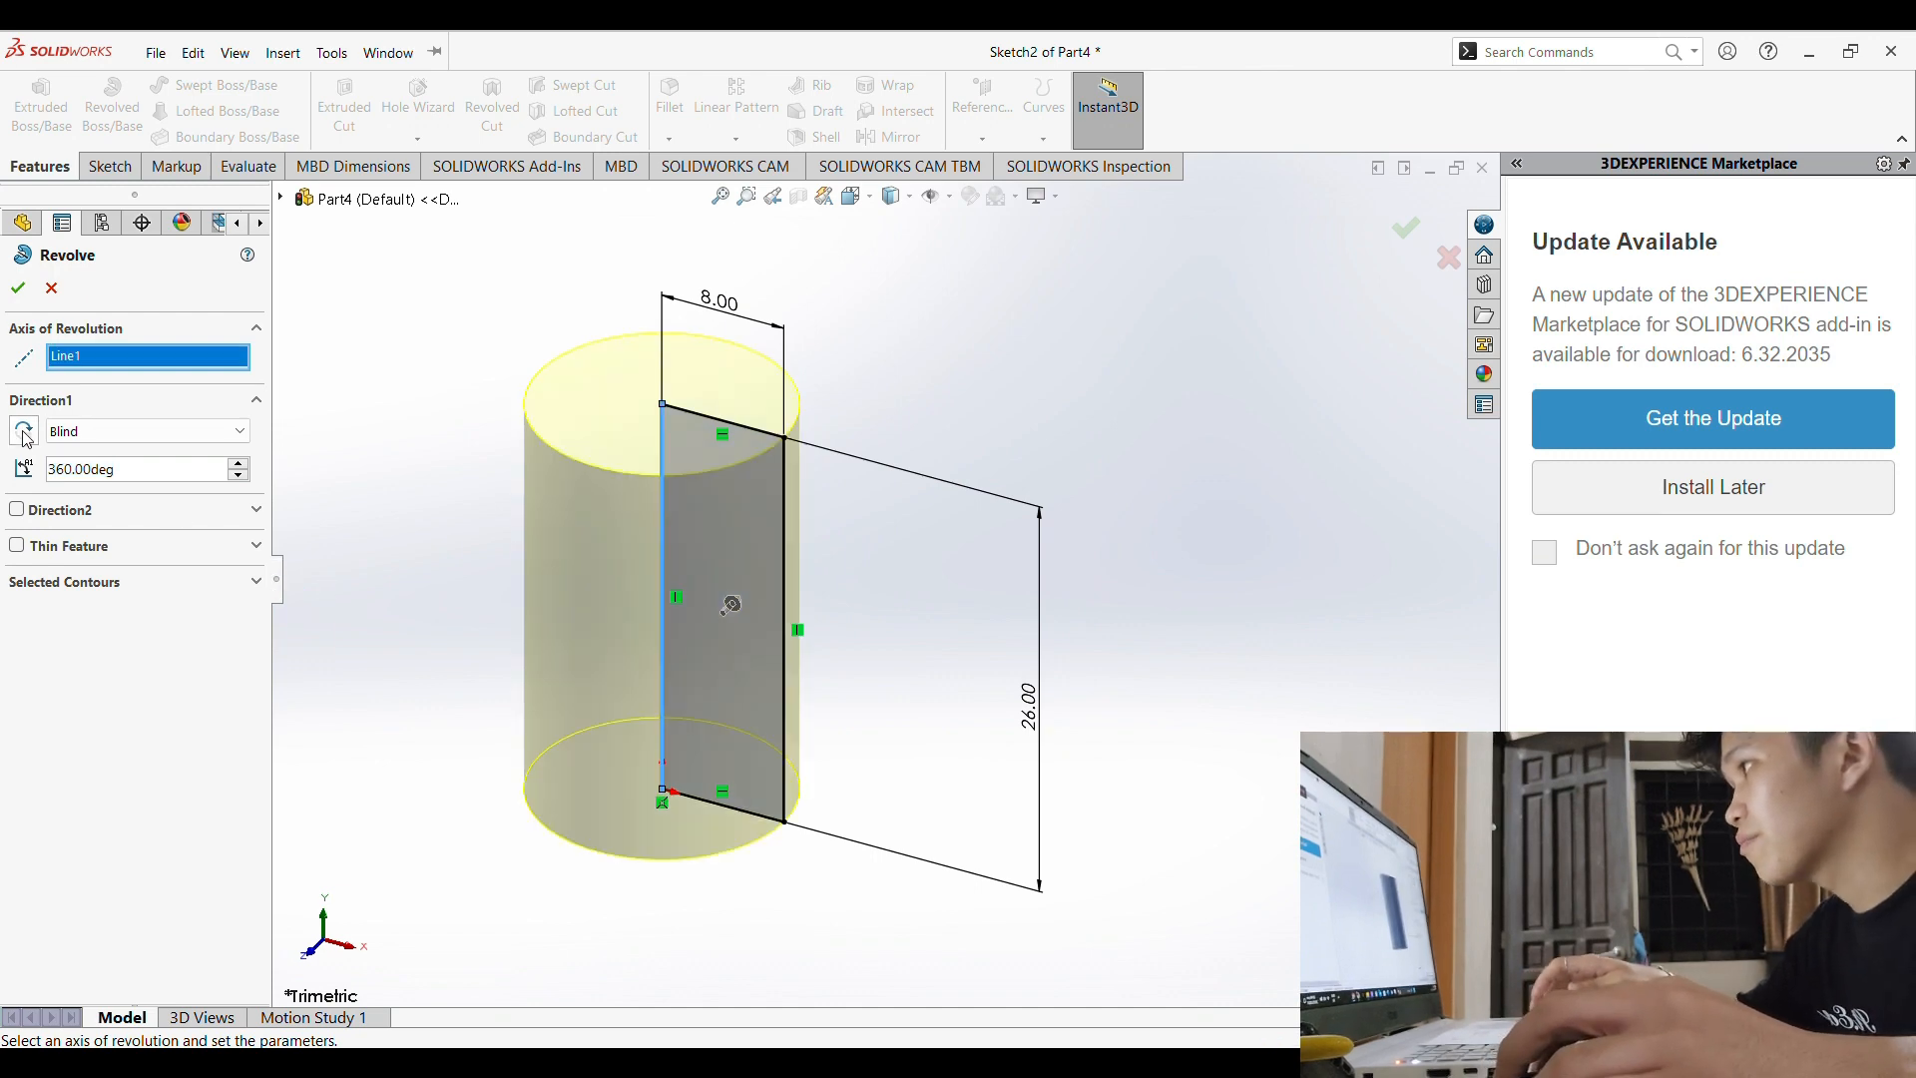
{"action": "key", "text": "Return"}
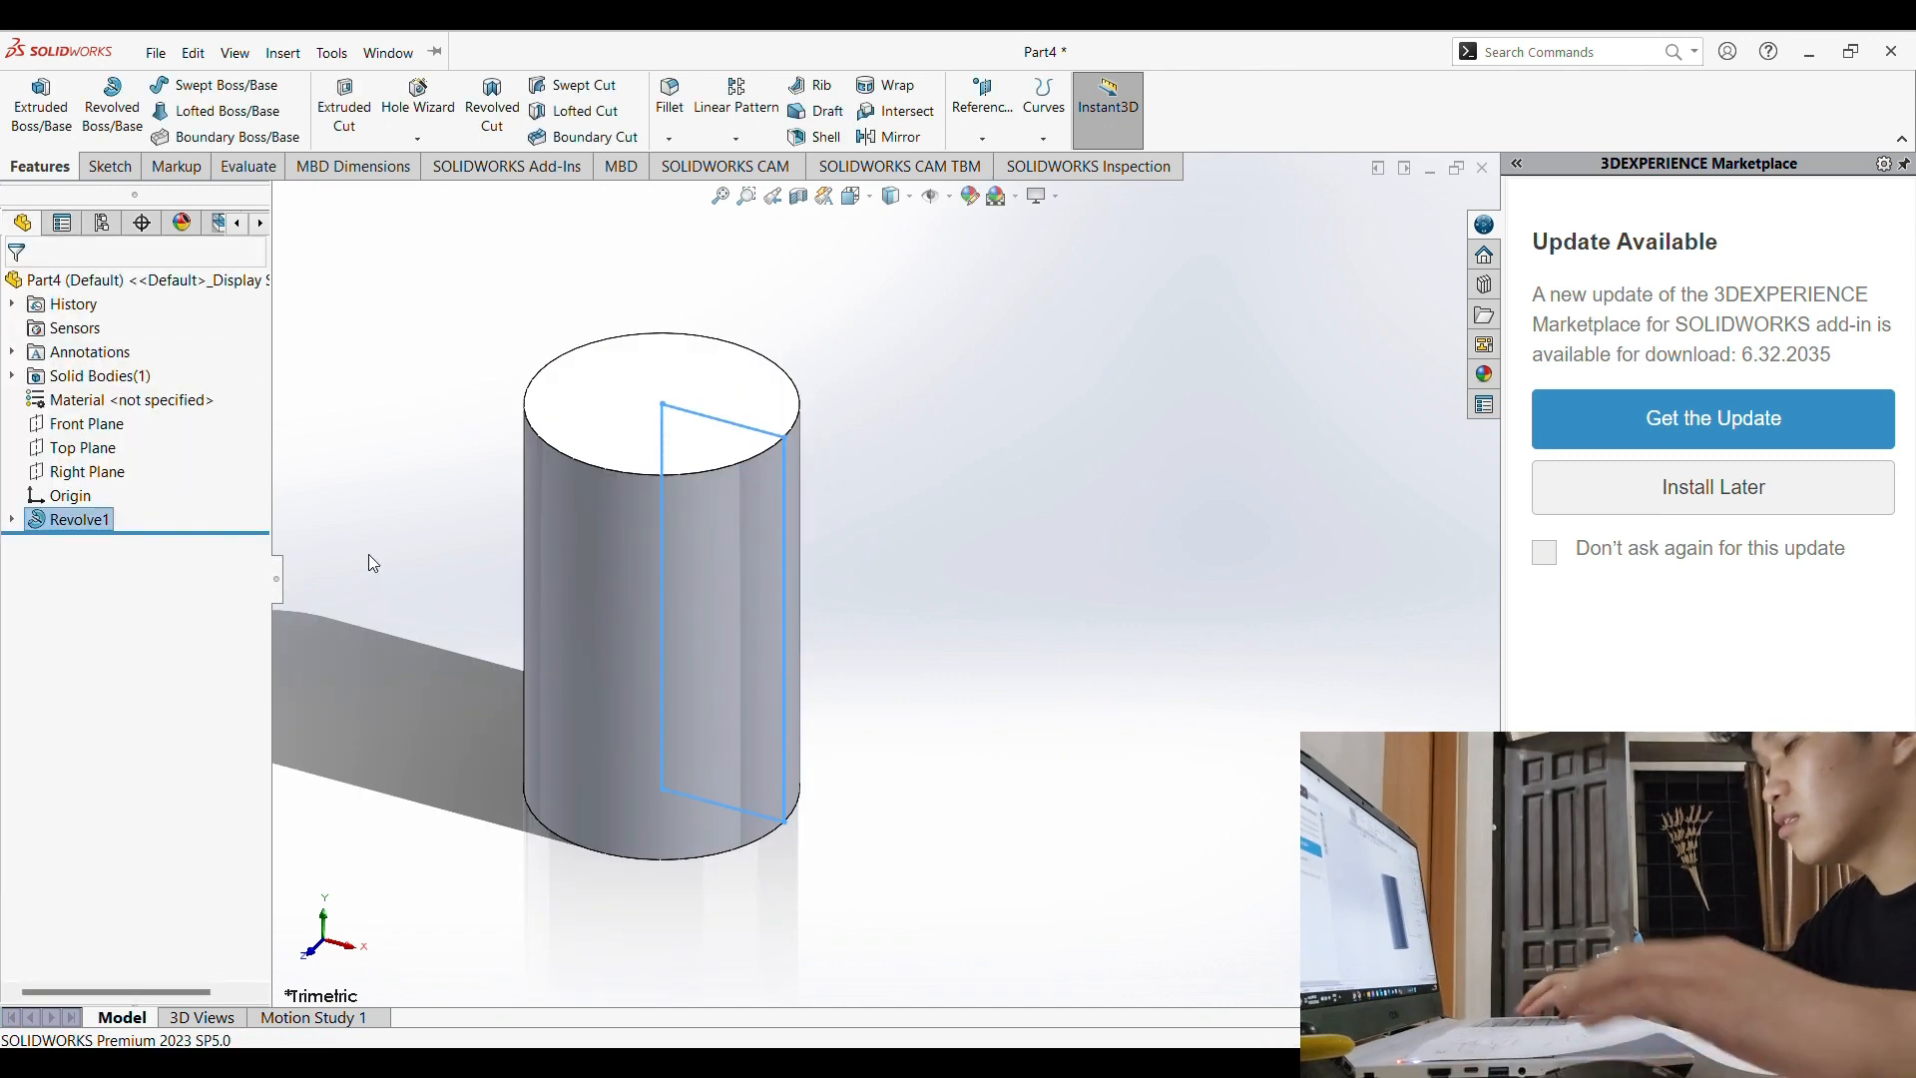
{"action": "middle_click_drag", "start_coordinate": [940, 659], "coordinate": [1014, 553]}
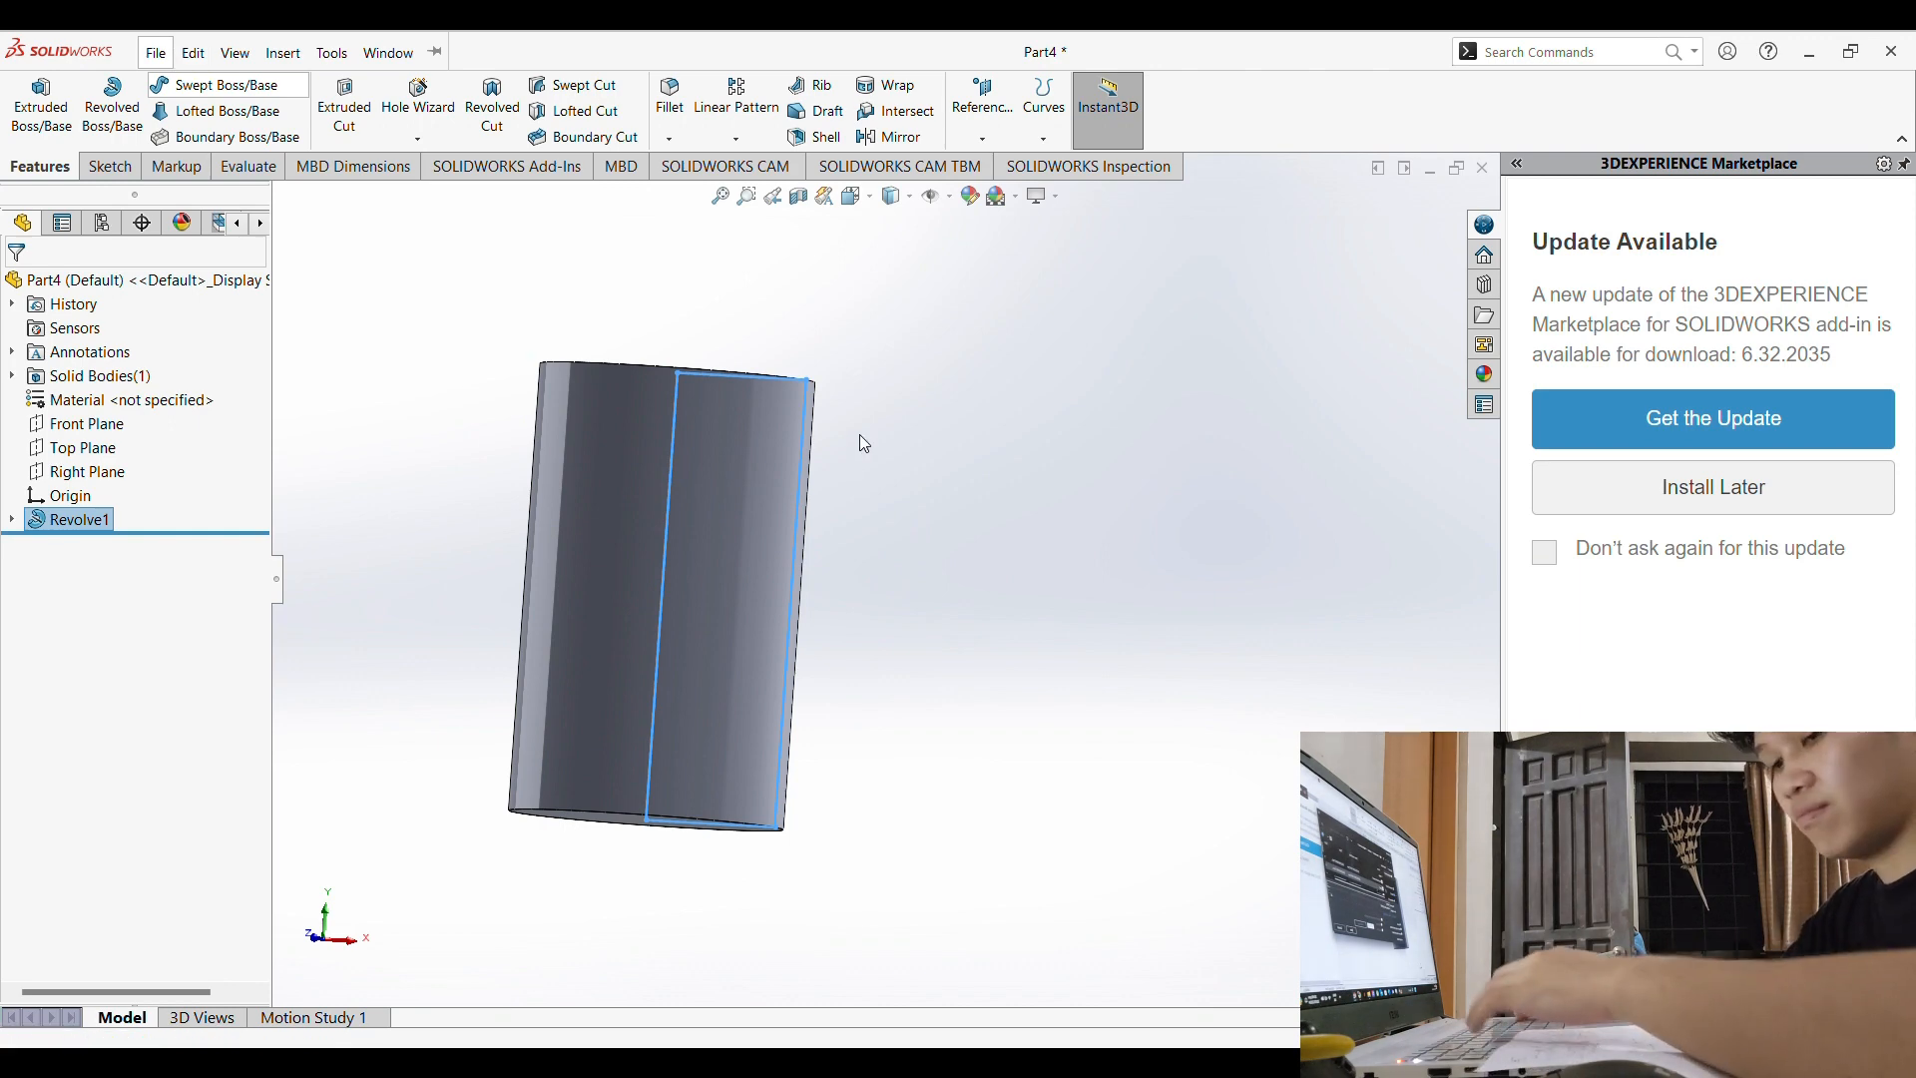
{"action": "left_click", "coordinate": [918, 511]}
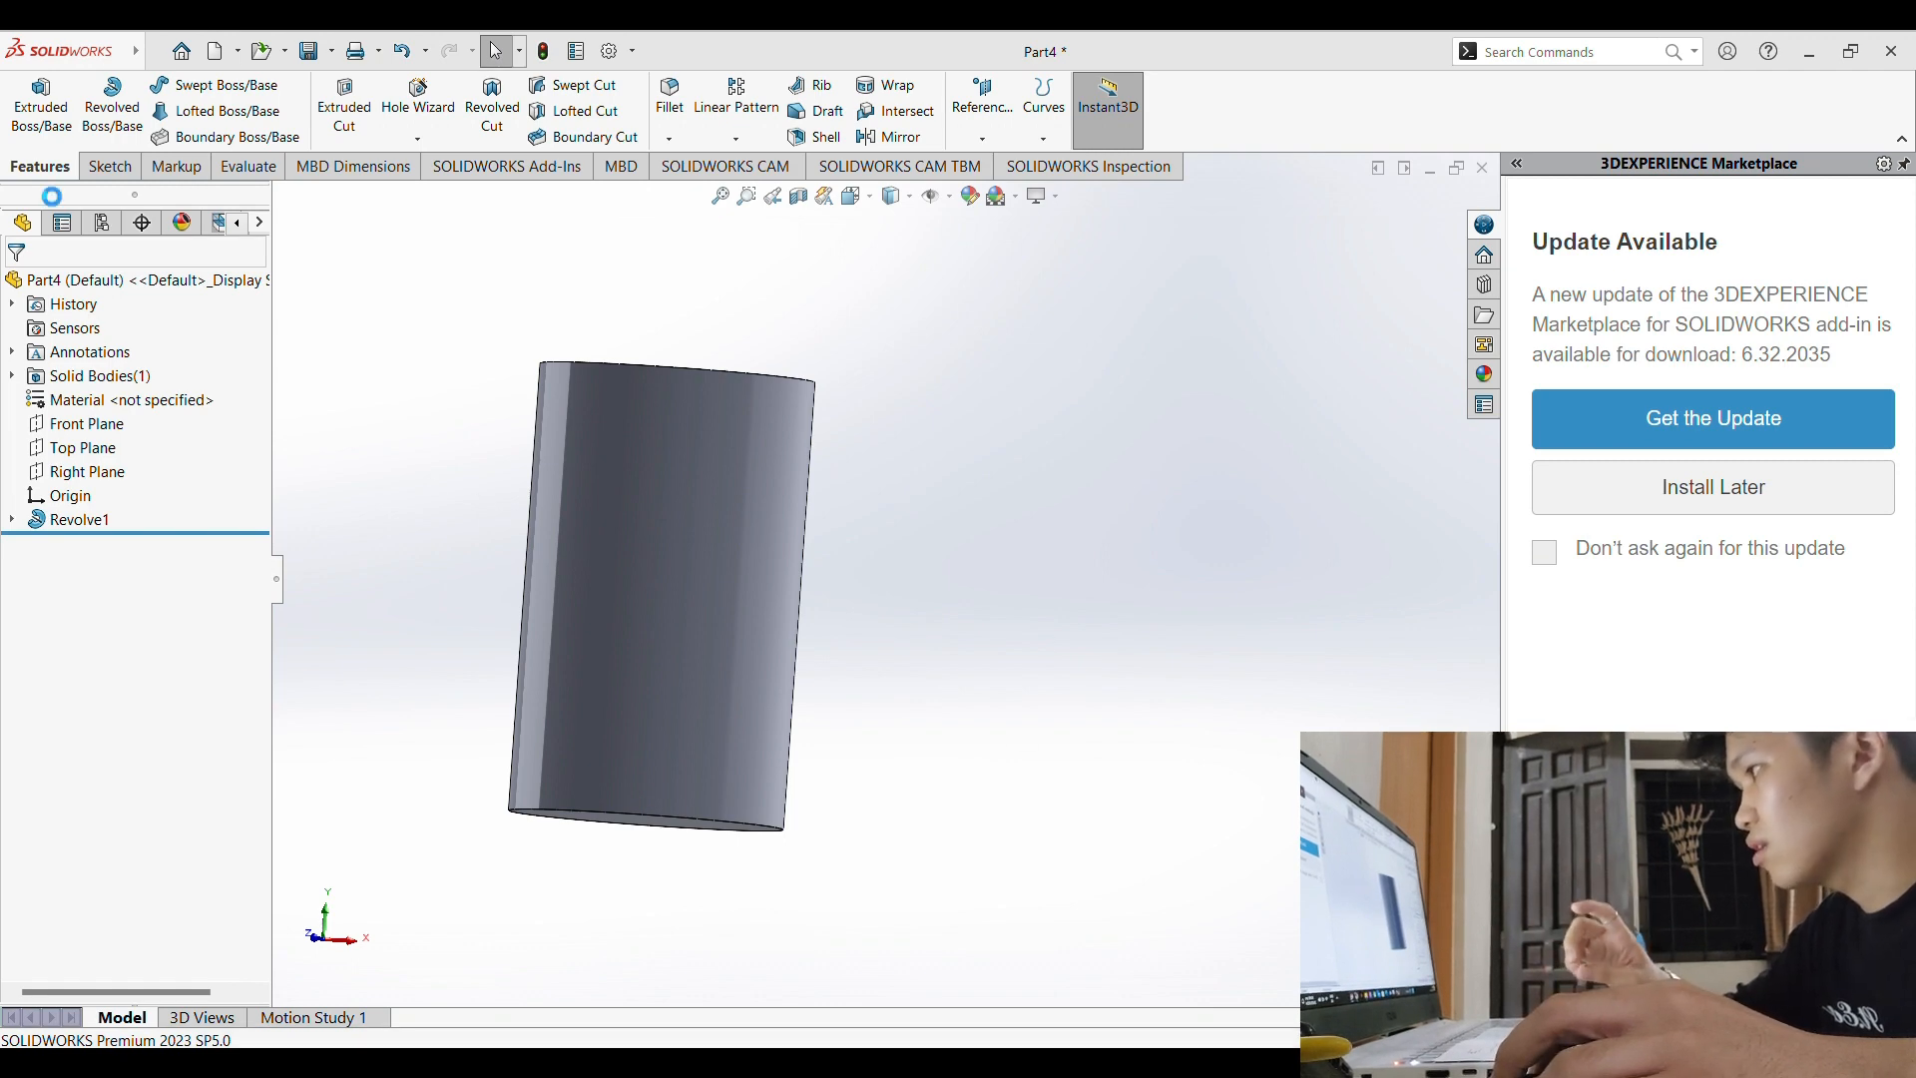
Step: Edit the sketch of the revolved cylinder, set the profile's height to 16 mm, and exit the sketch
{"action": "left_click", "coordinate": [12, 519]}
{"action": "left_click", "coordinate": [88, 543]}
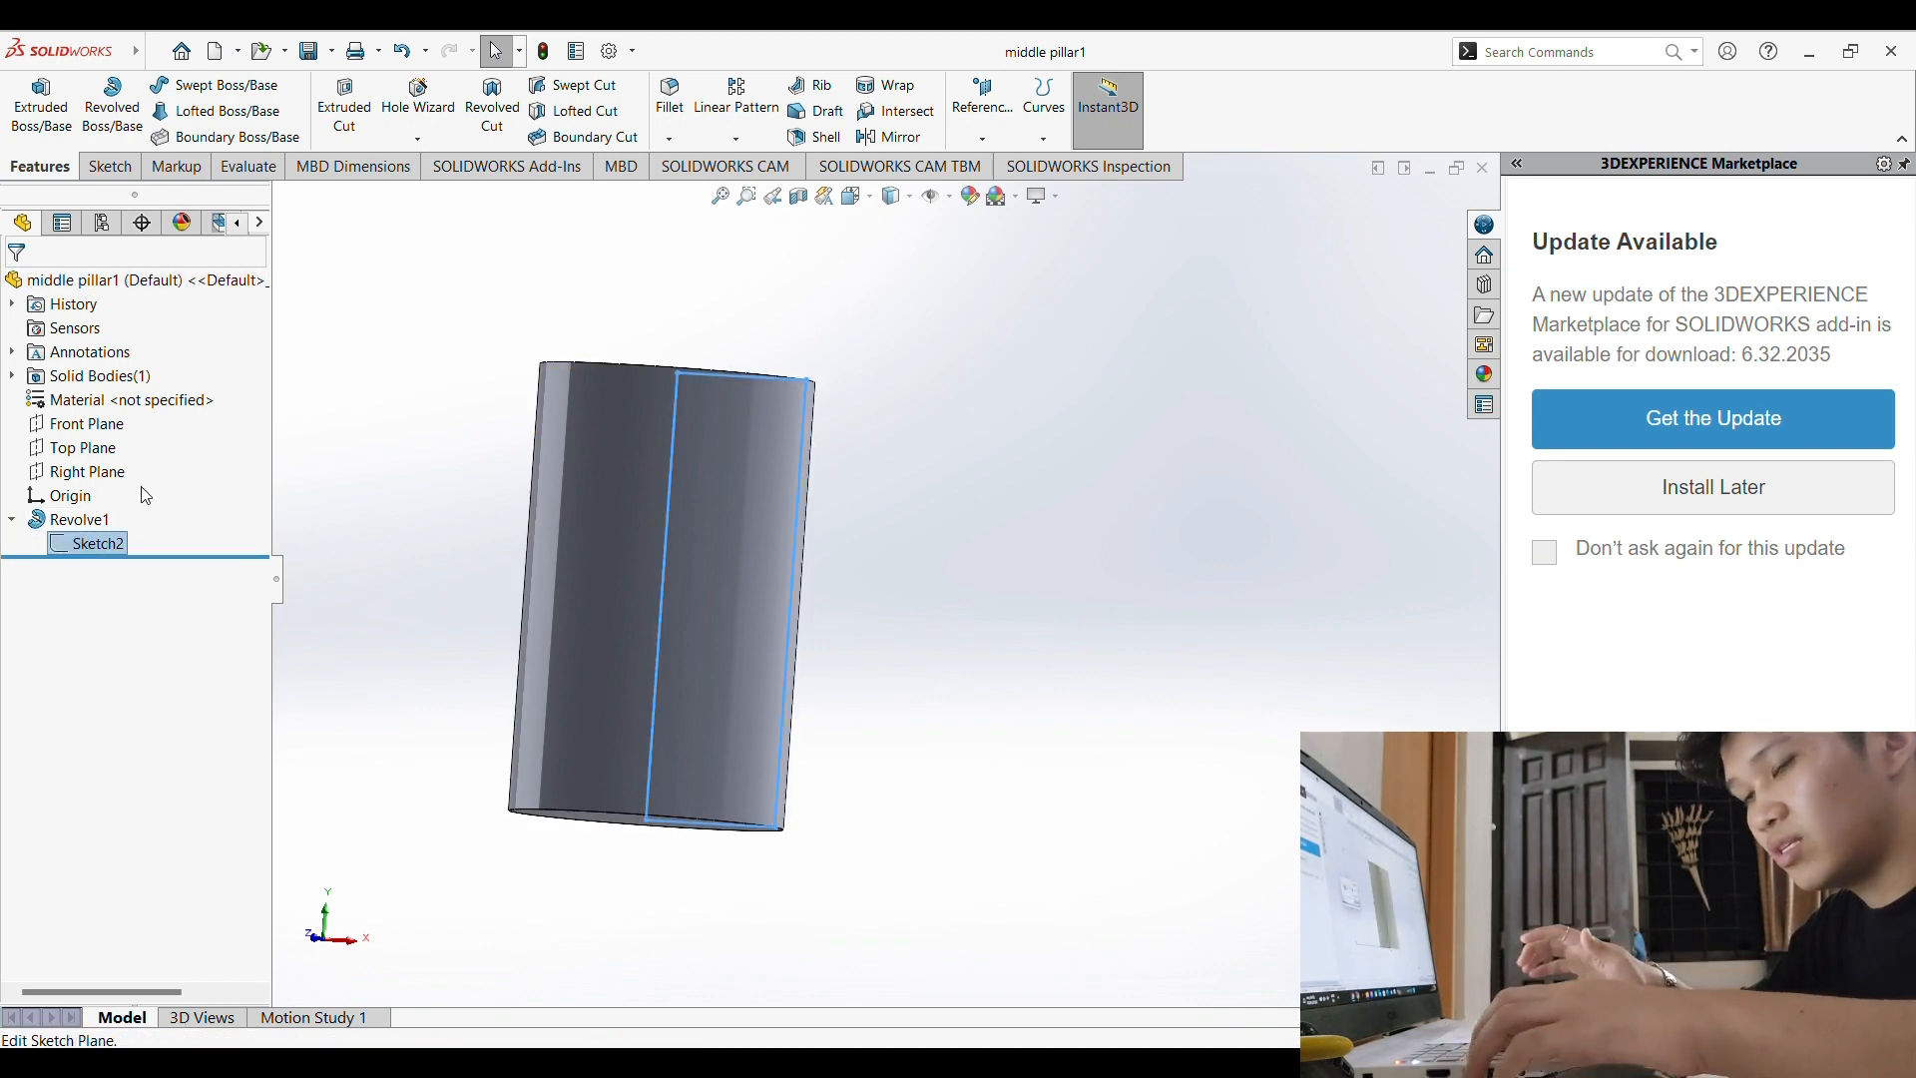
{"action": "left_click", "coordinate": [110, 483]}
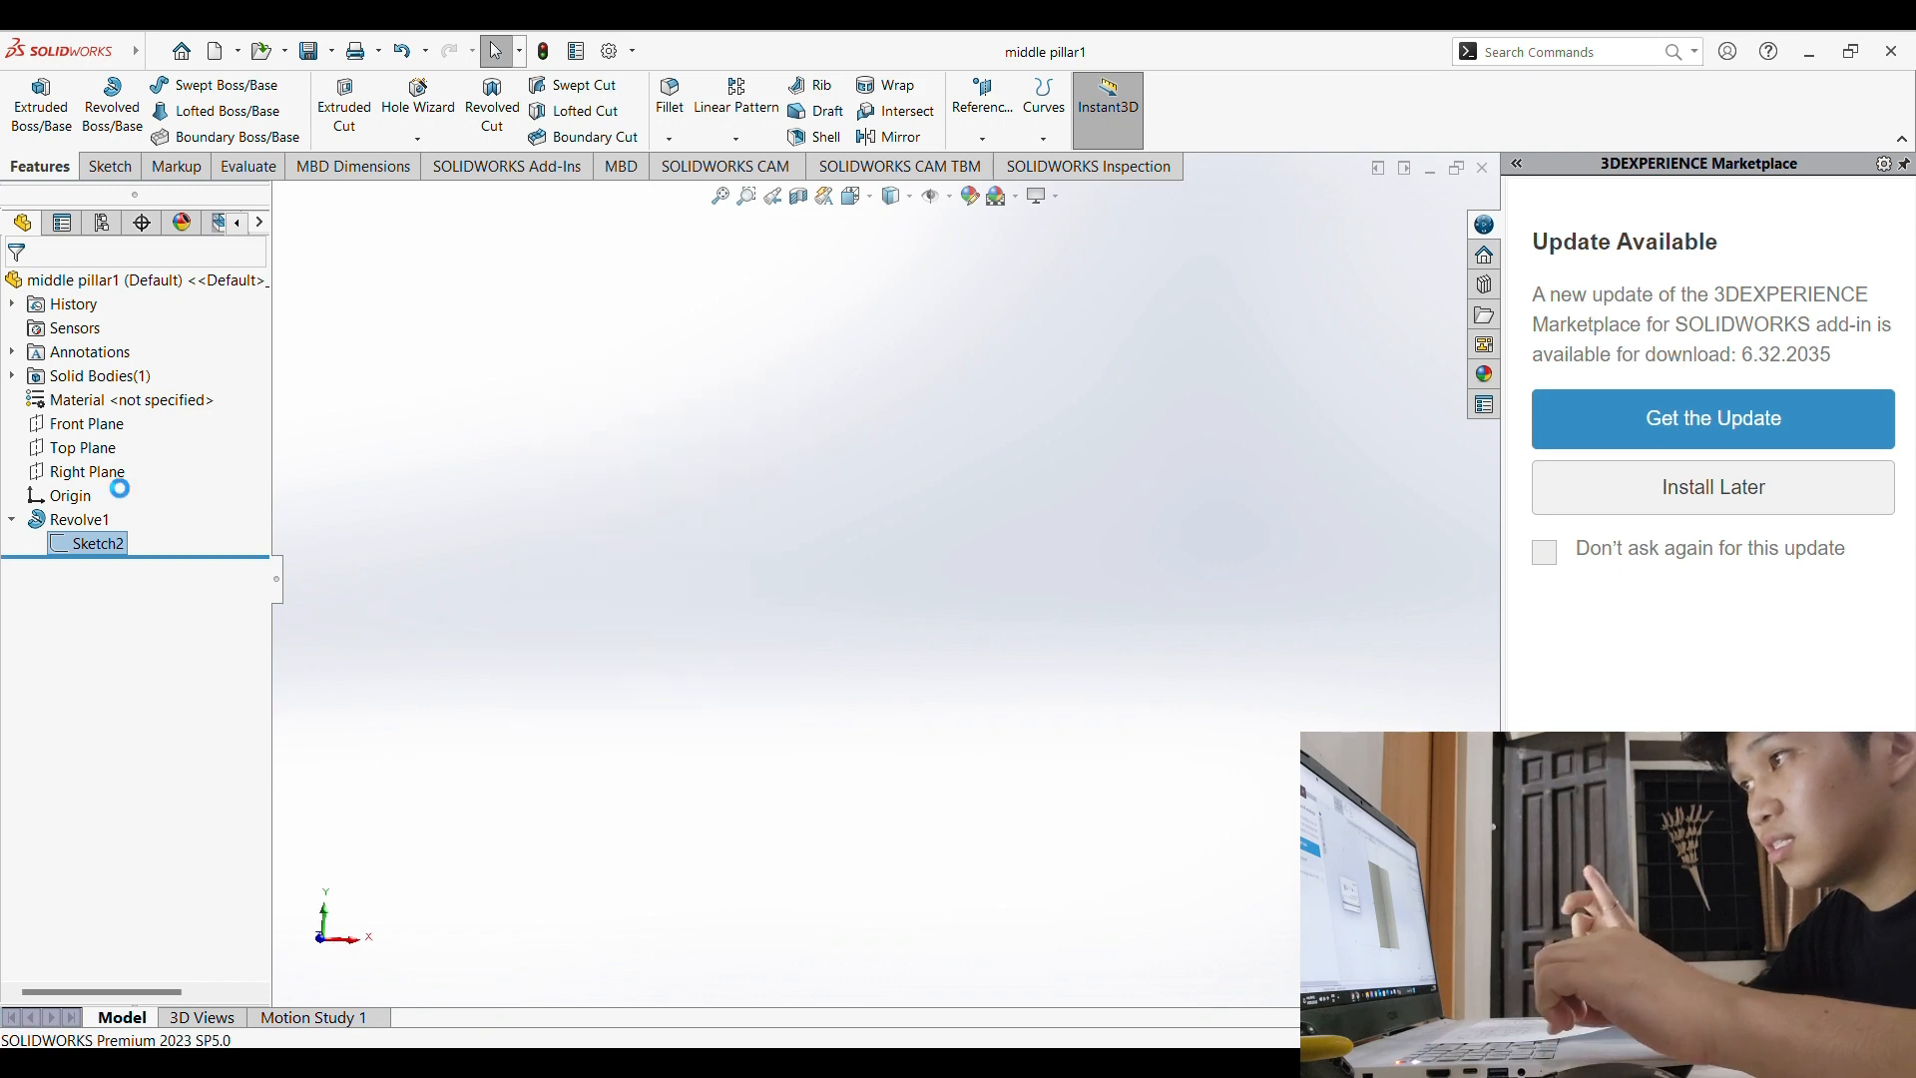
{"action": "scroll", "coordinate": [878, 569], "scroll_direction": "up", "scroll_amount": 3}
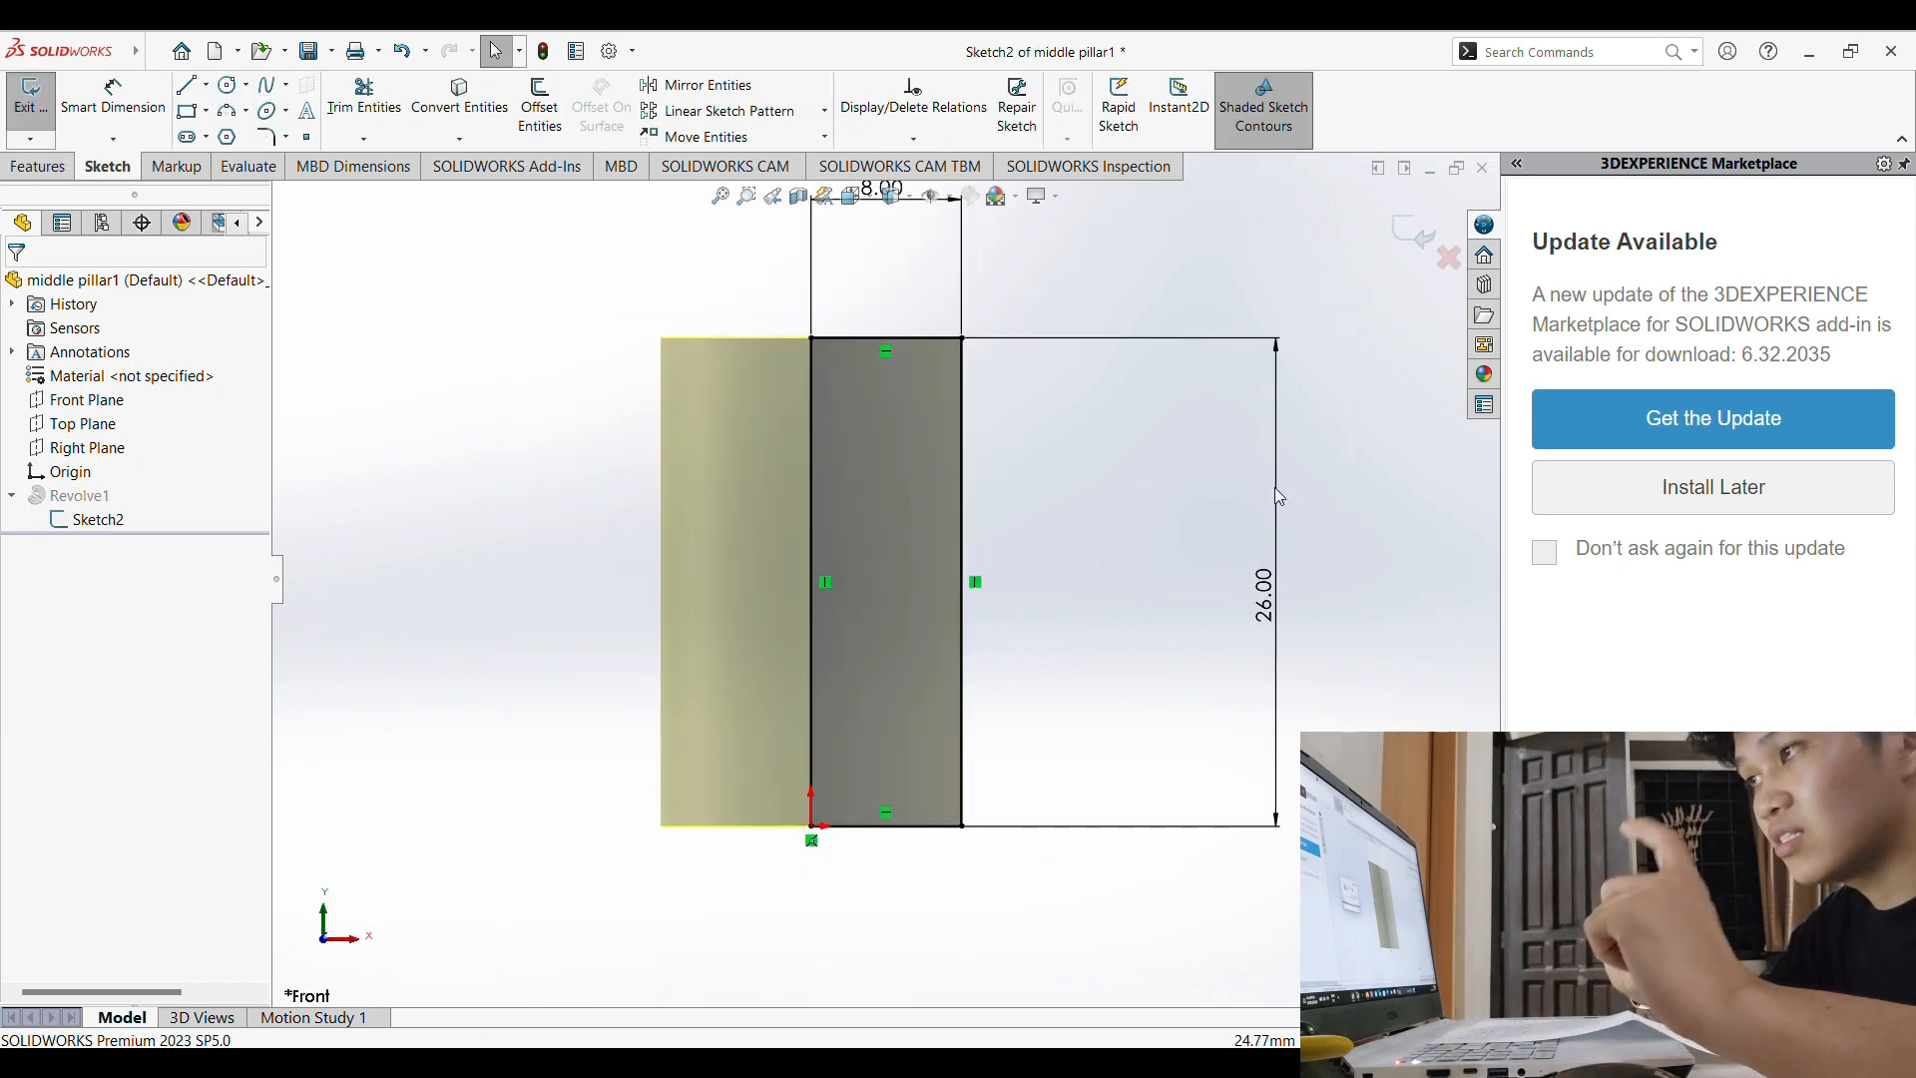
{"action": "left_click", "coordinate": [1266, 589]}
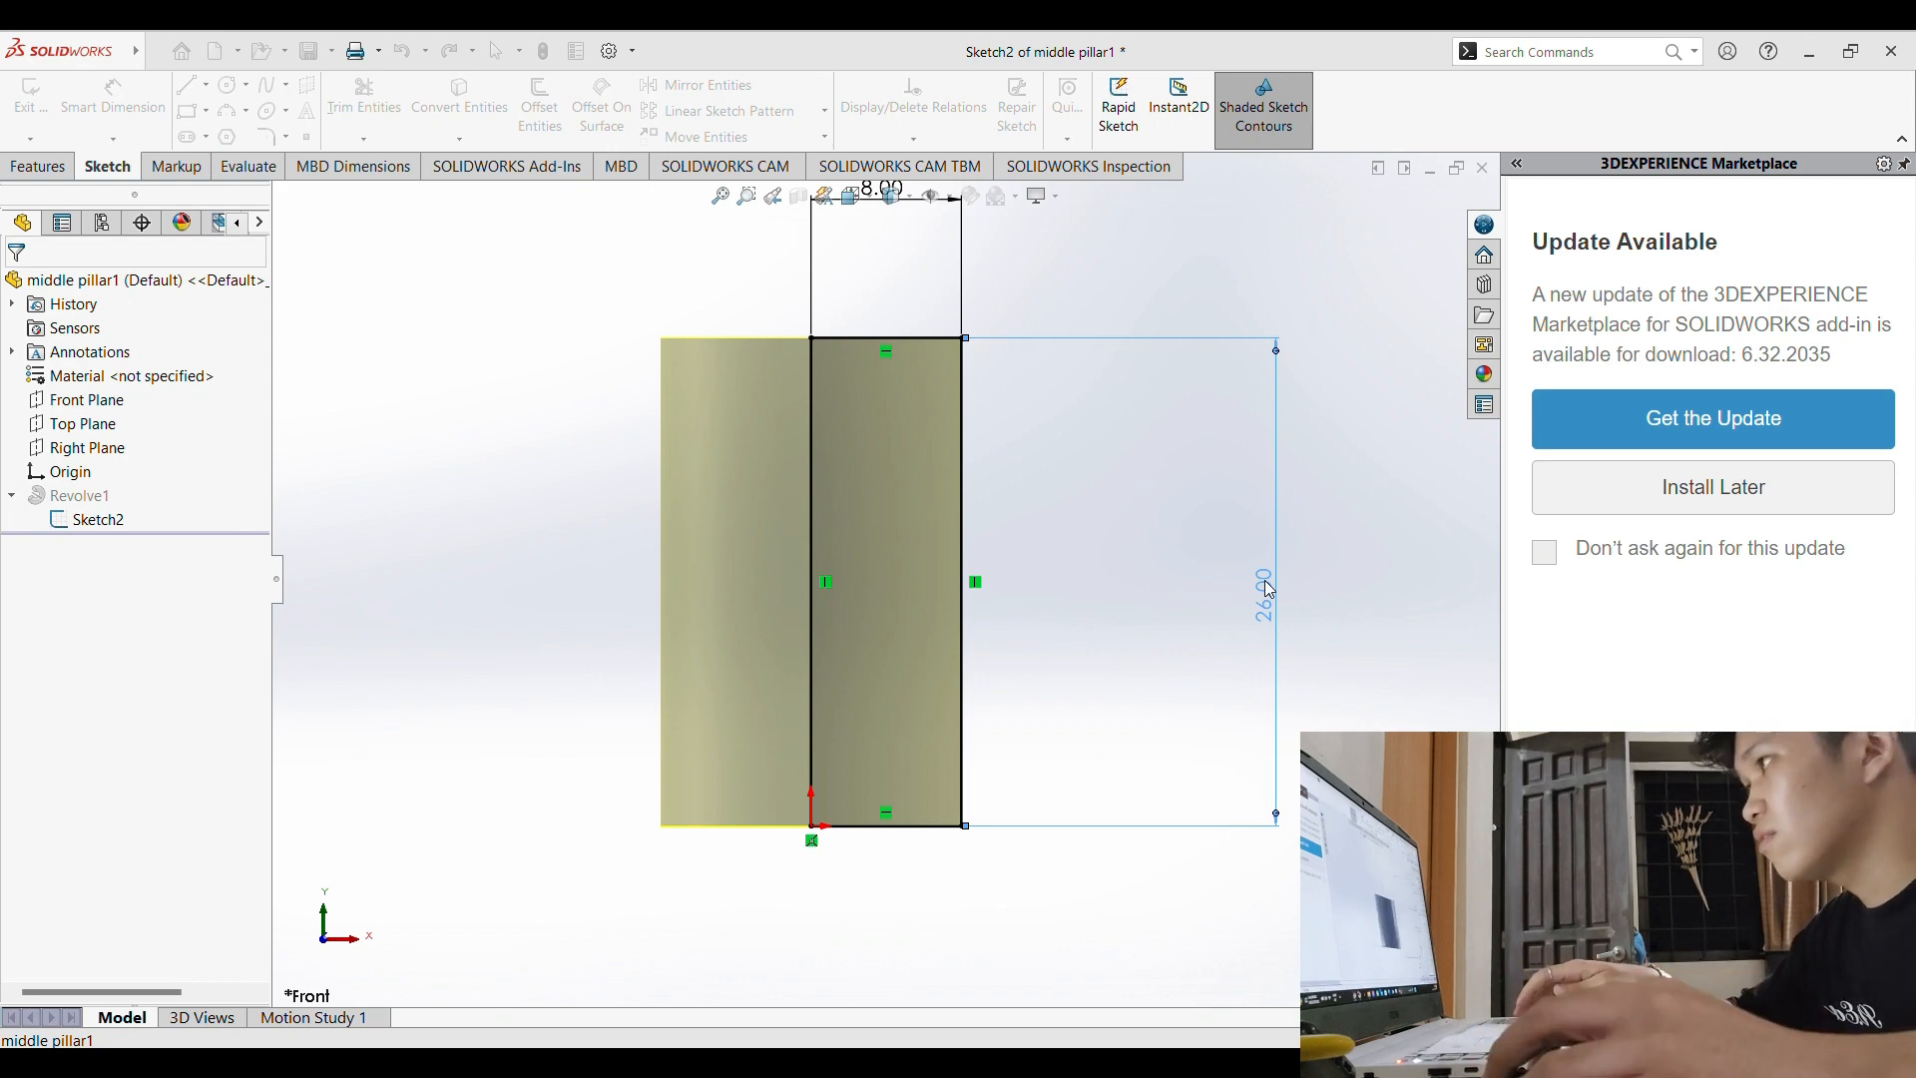
{"action": "key", "text": "Return"}
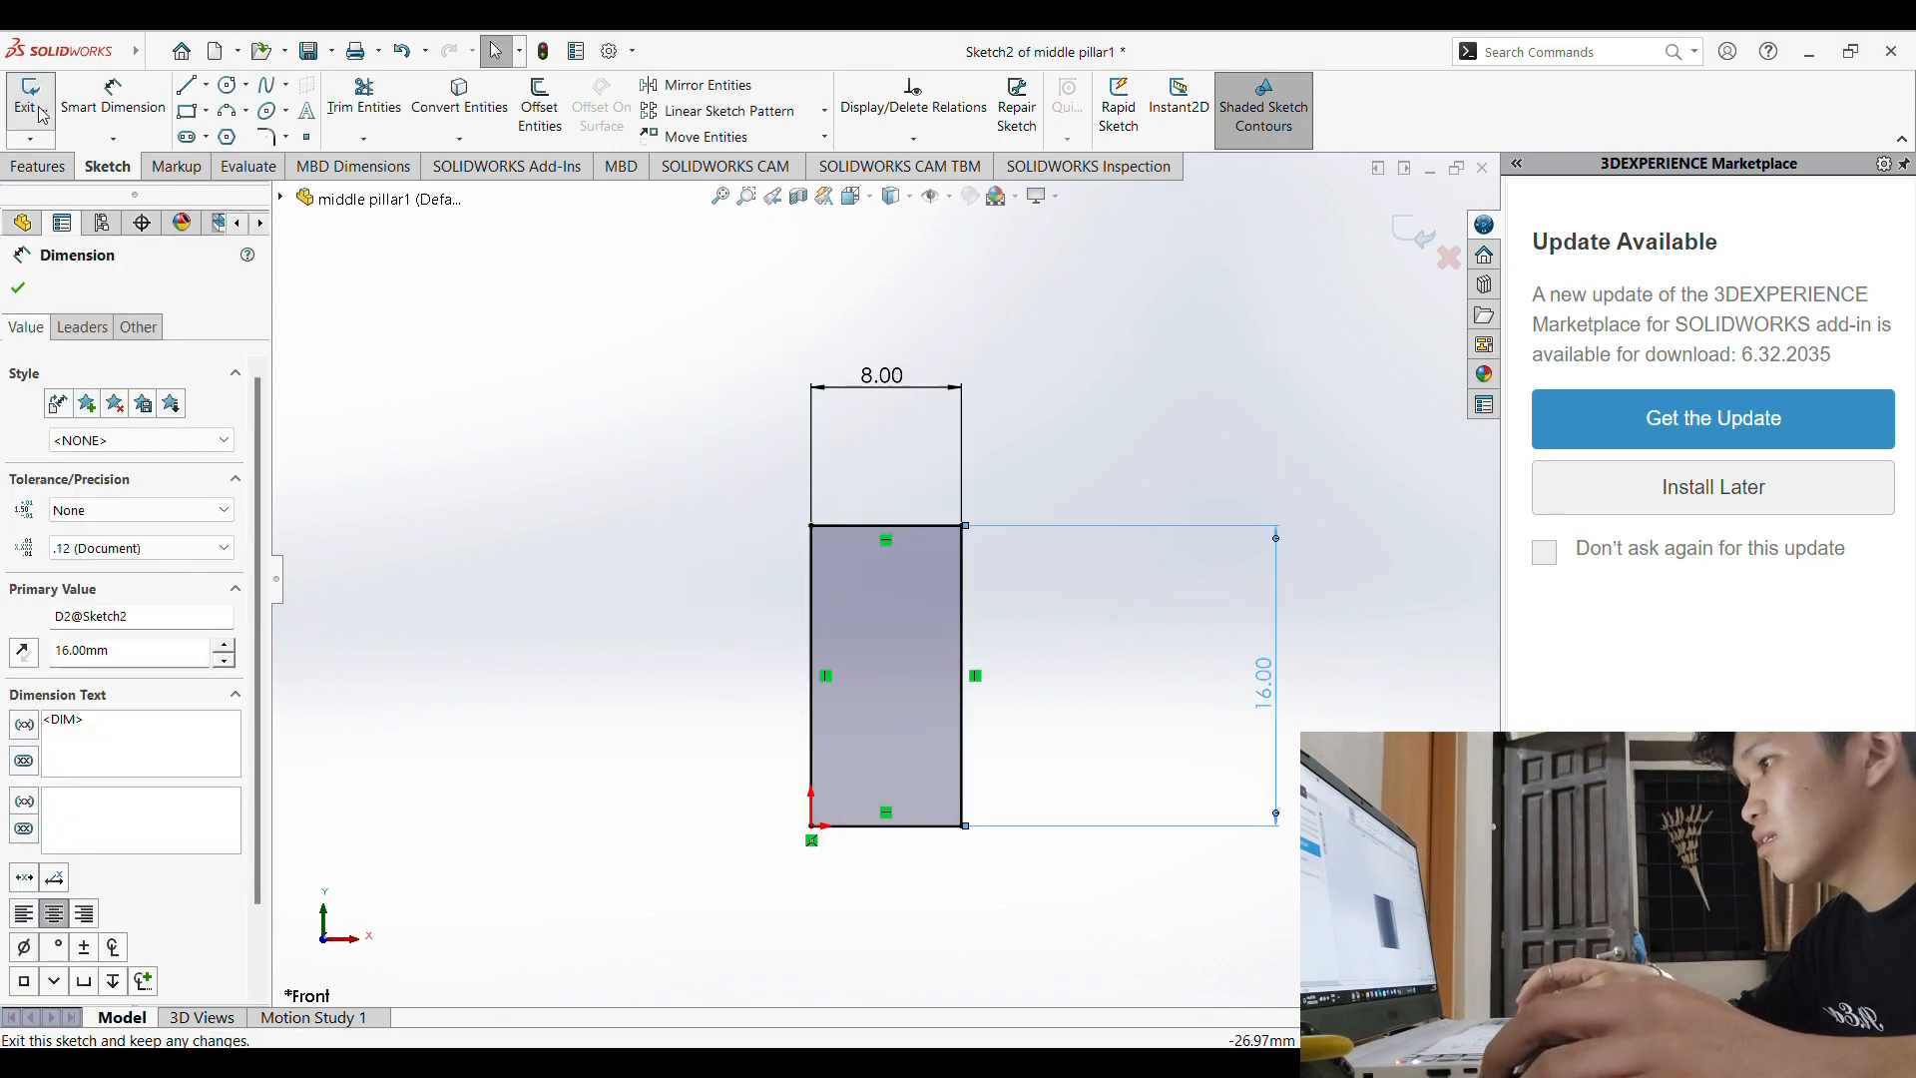
{"action": "left_click", "coordinate": [42, 115]}
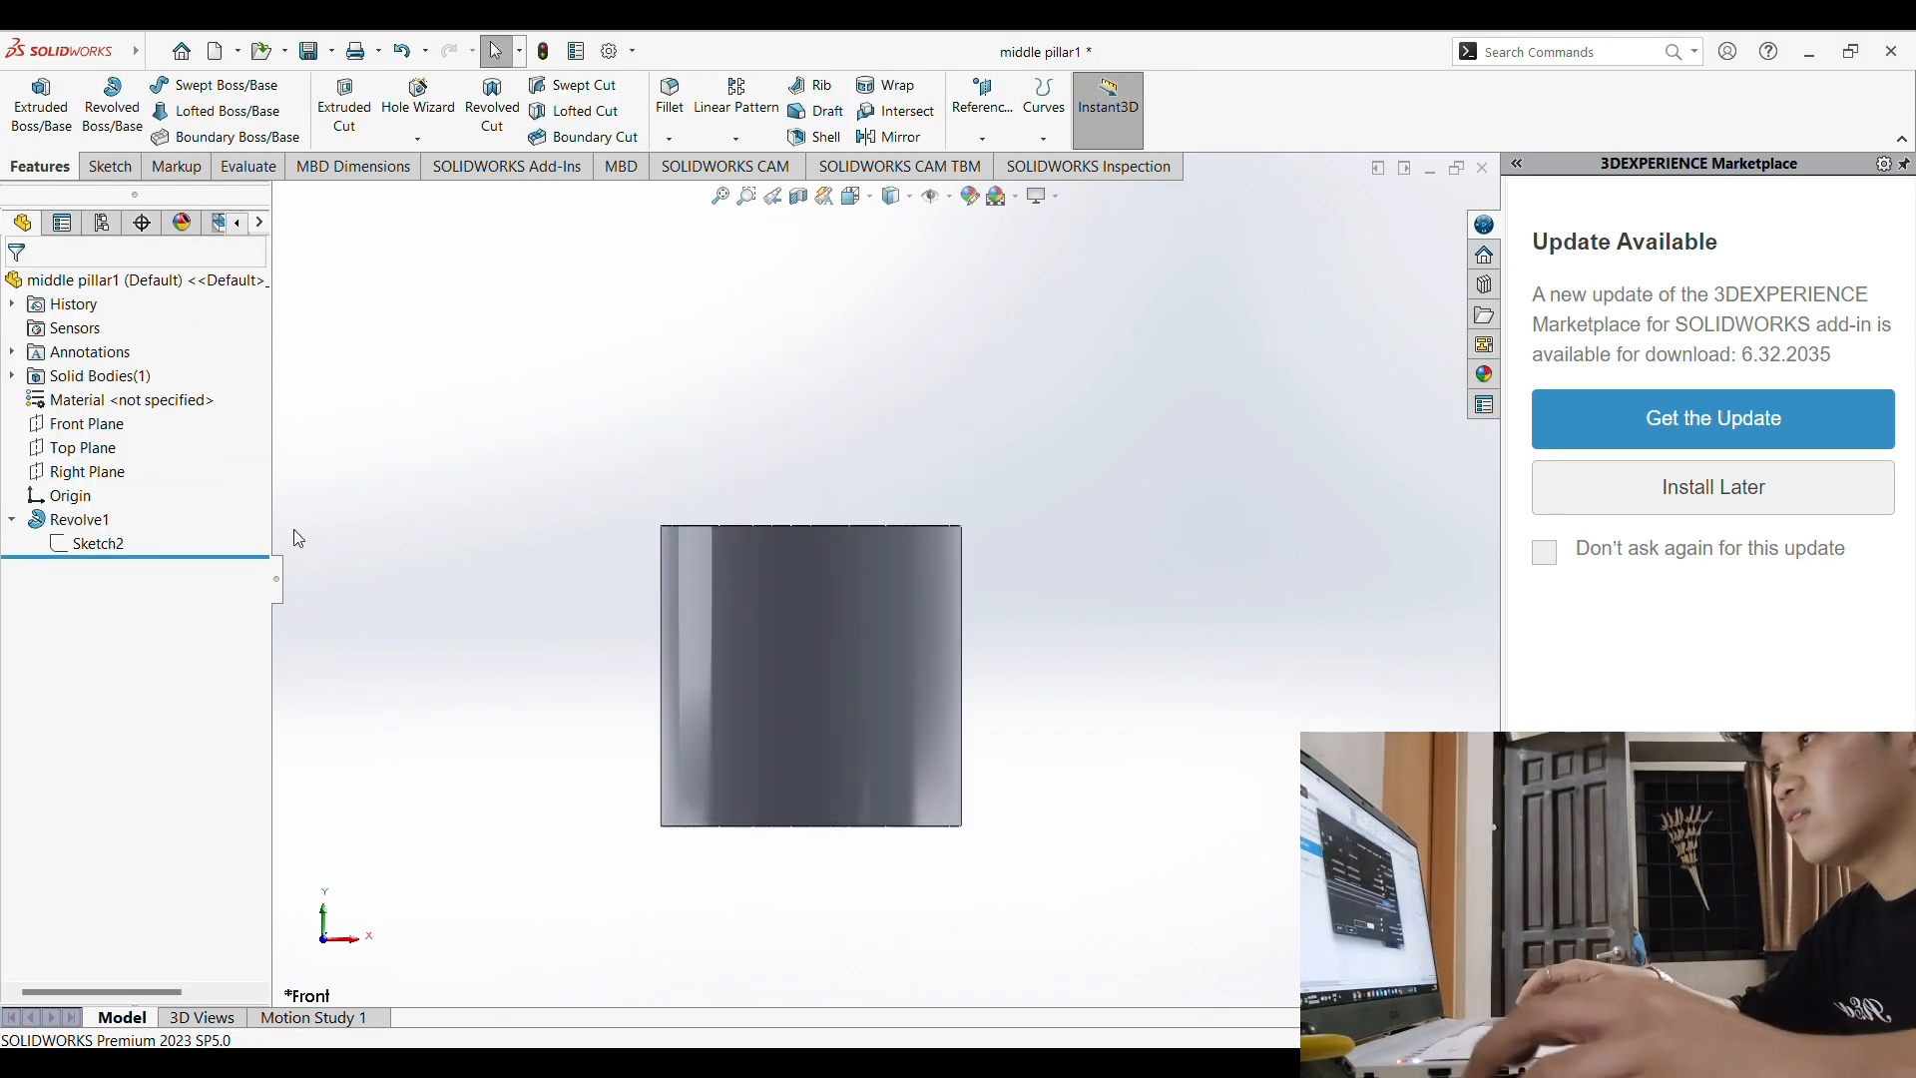
Step: Reopen the revolved cylinder's profile sketch and undo the last height change
{"action": "mouse_move", "coordinate": [180, 40]}
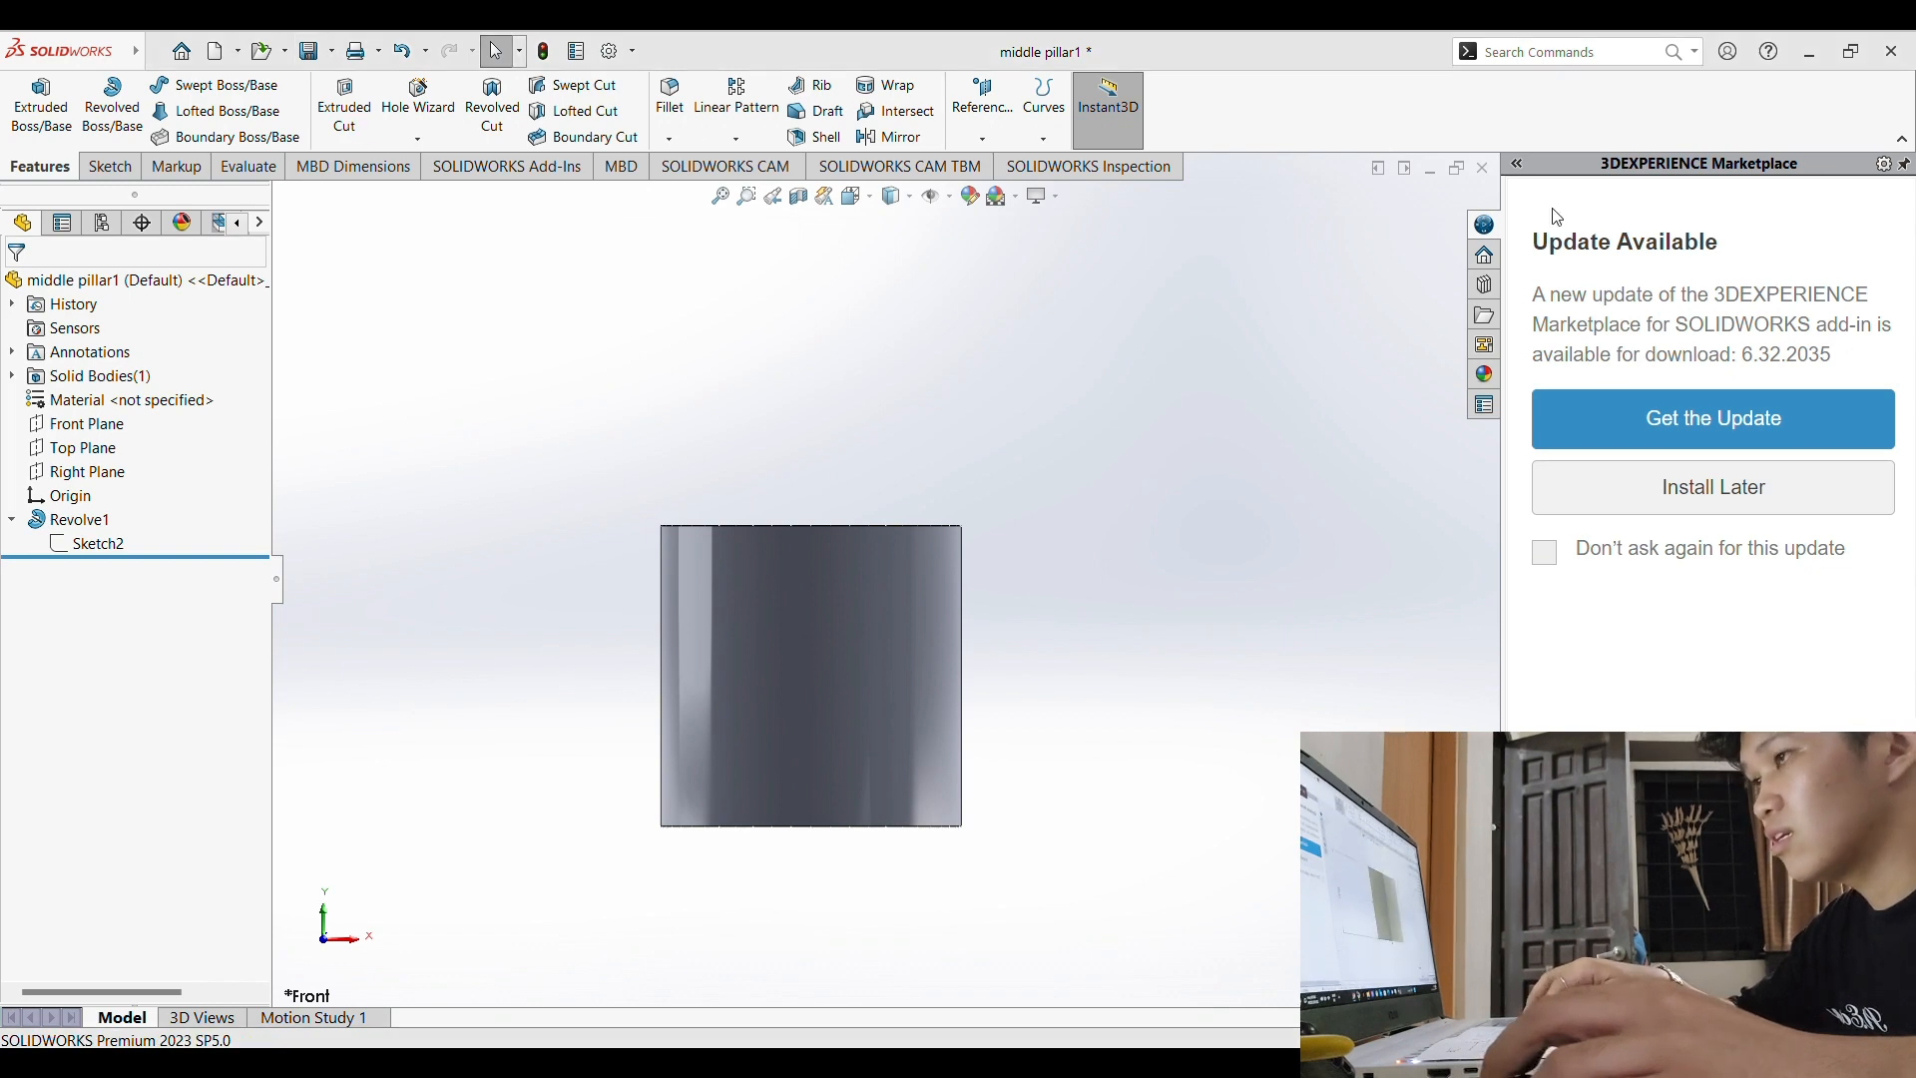
{"action": "scroll", "coordinate": [890, 717], "scroll_direction": "down", "scroll_amount": 1}
{"action": "scroll", "coordinate": [890, 717], "scroll_direction": "up", "scroll_amount": 1}
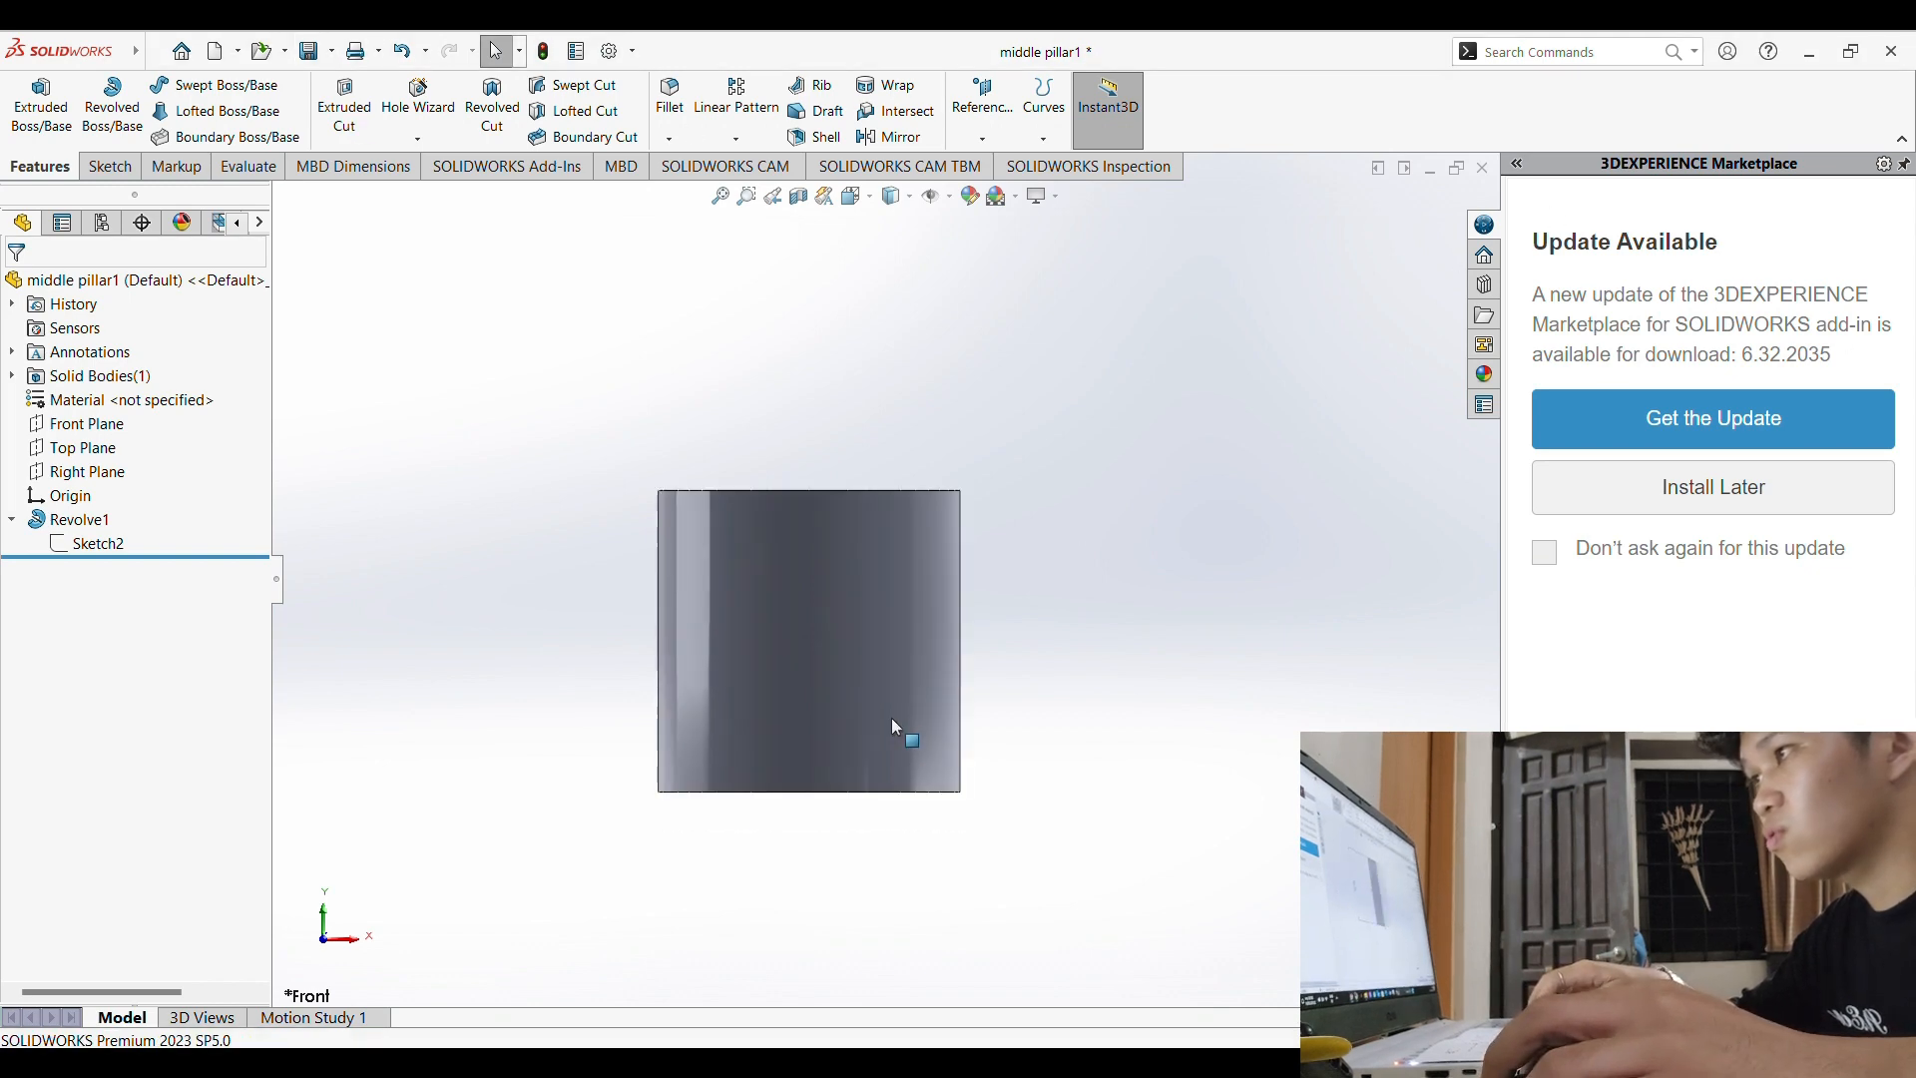
{"action": "double_click", "coordinate": [83, 548]}
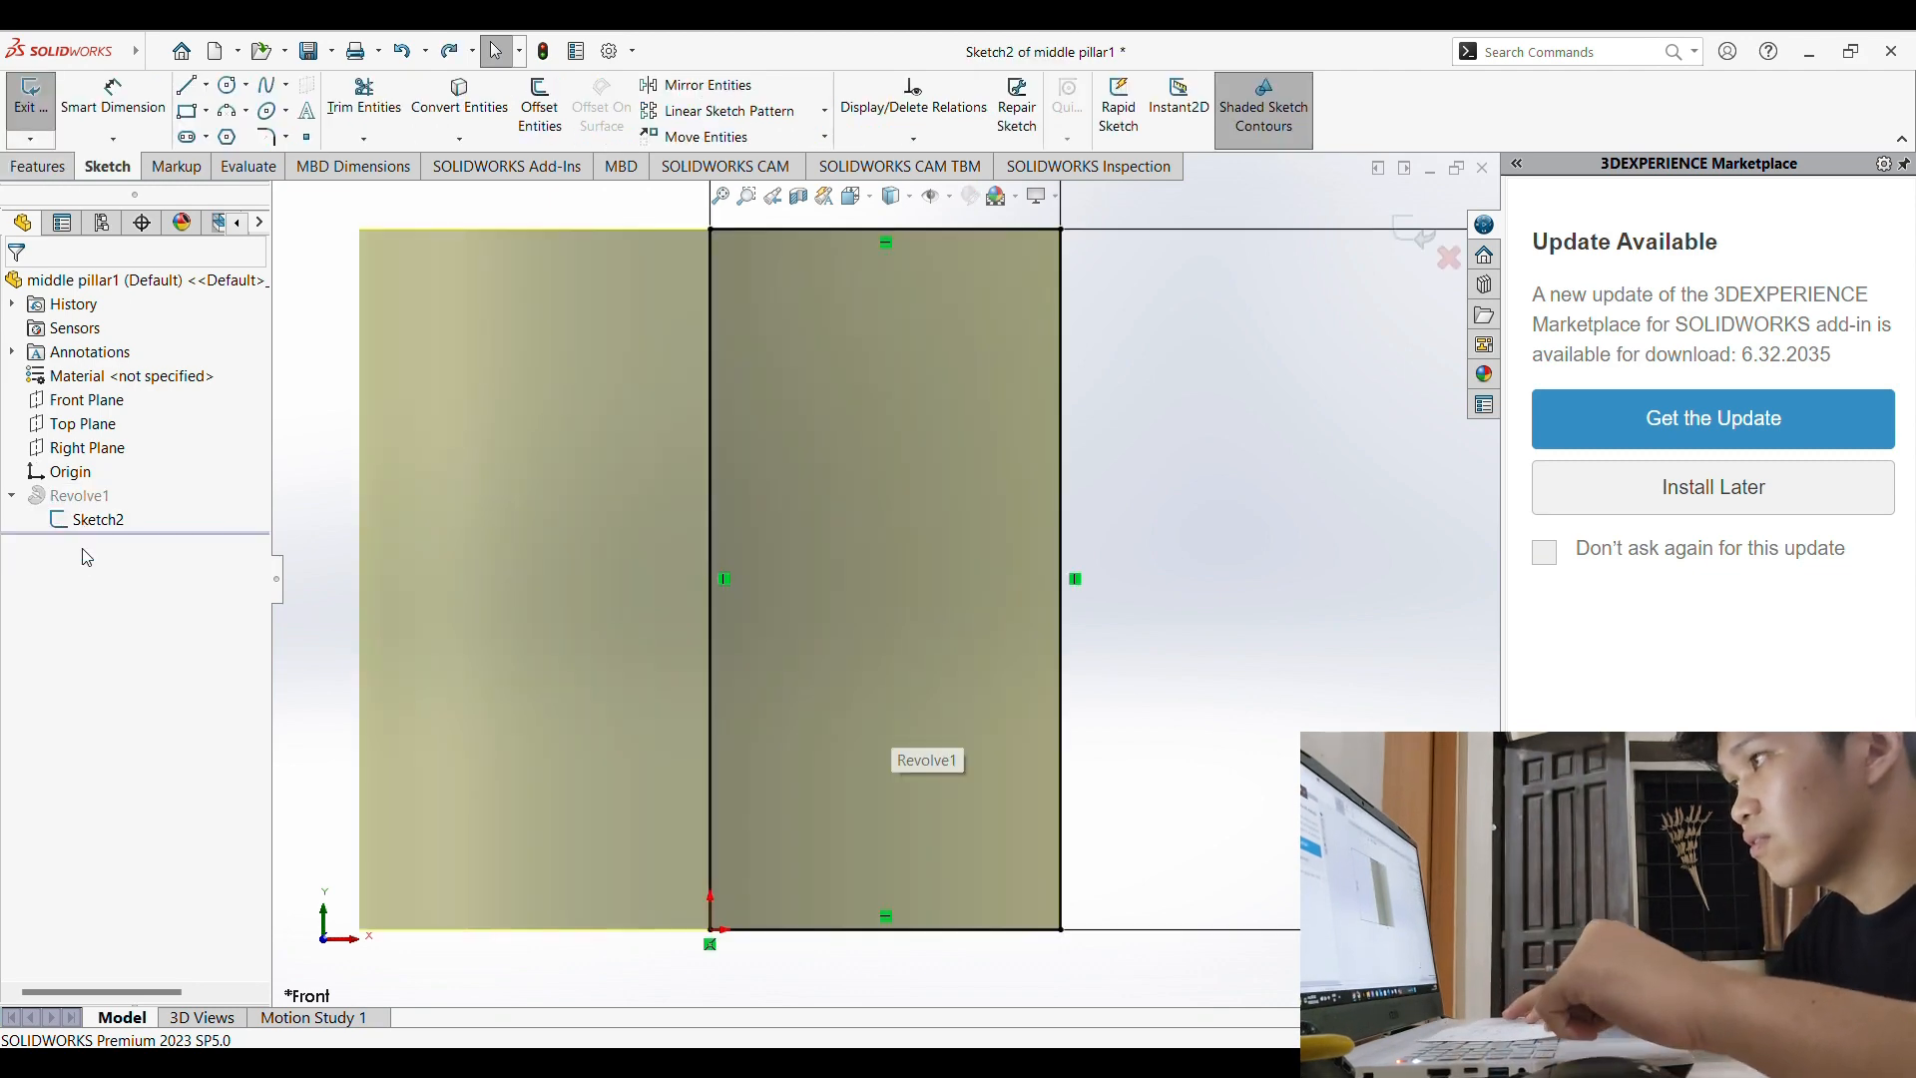
{"action": "scroll", "coordinate": [1064, 545], "scroll_direction": "up", "scroll_amount": 3}
{"action": "key", "text": "ctrl+z"}
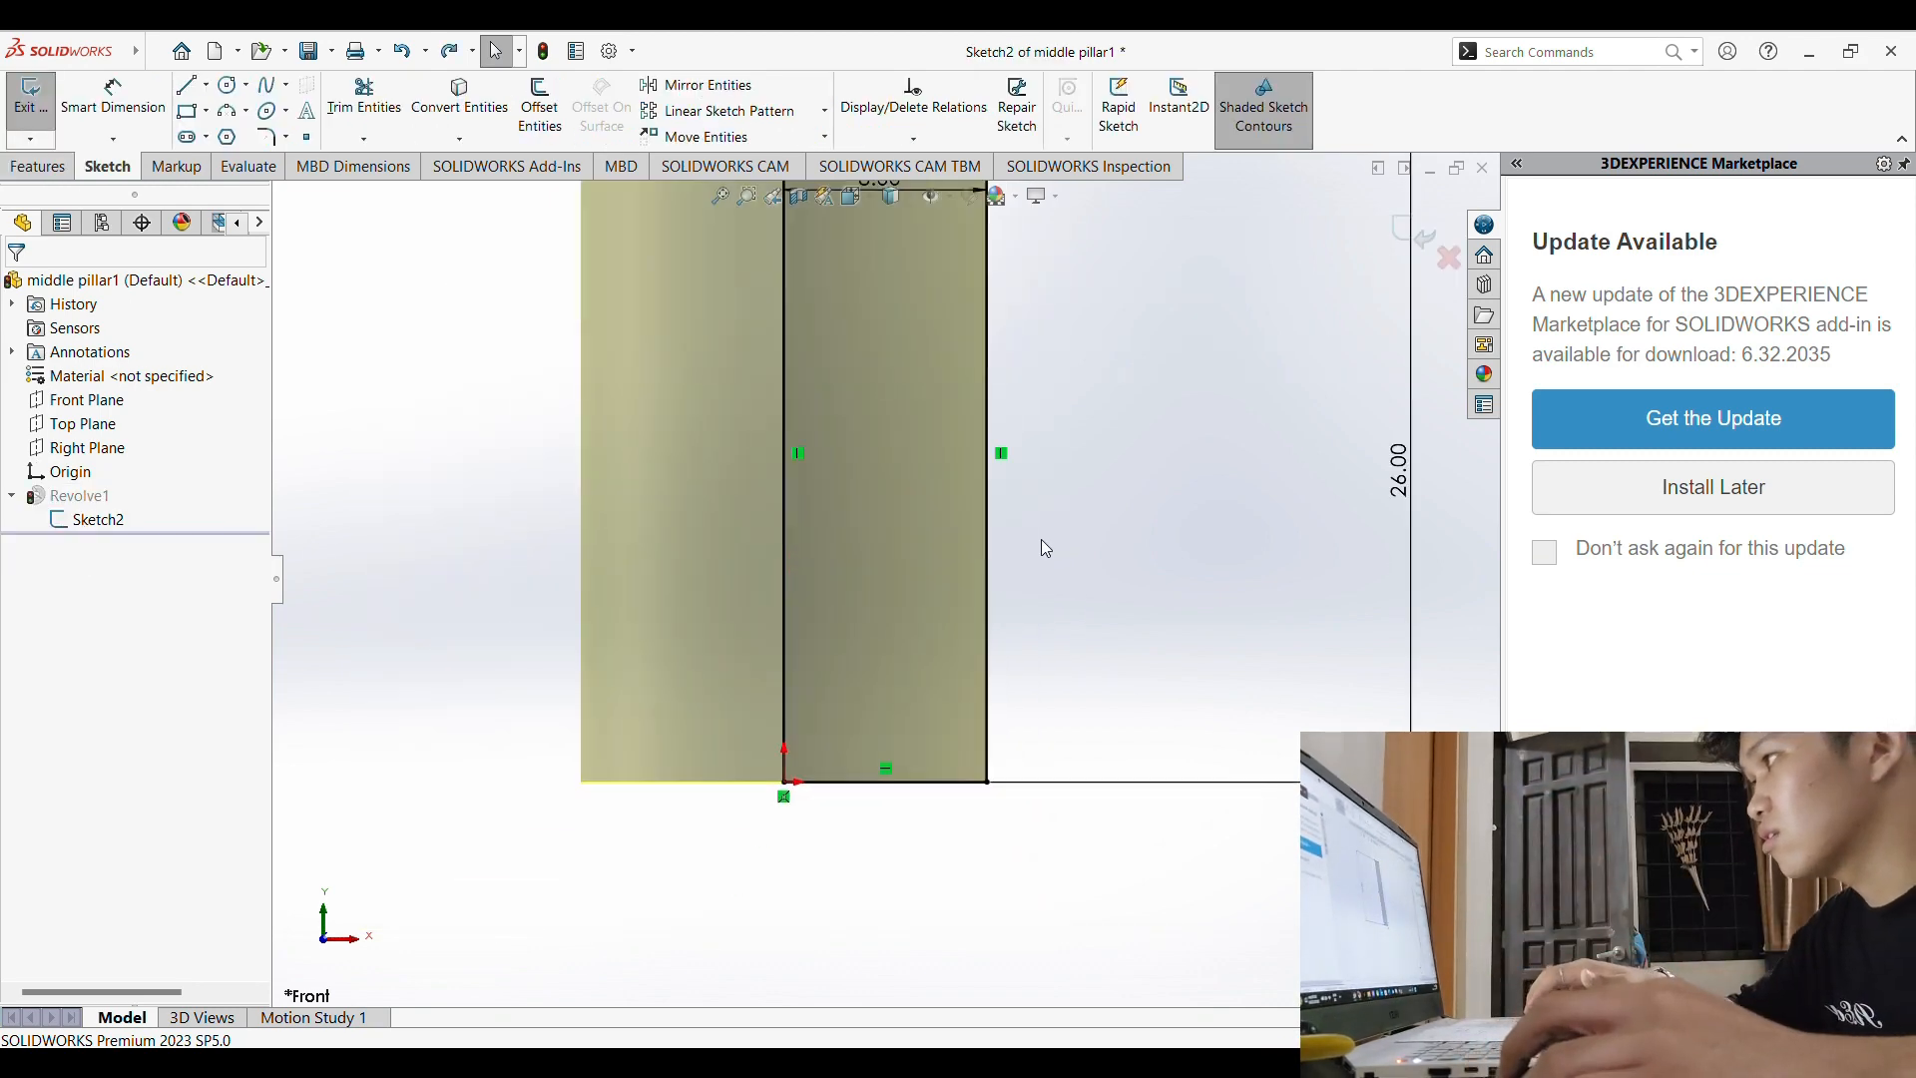
Step: Set the profile's width to 4 mm, exit the sketch to rebuild the pillar, and save the part
{"action": "scroll", "coordinate": [1040, 540], "scroll_direction": "up", "scroll_amount": 3}
{"action": "double_click", "coordinate": [883, 350]}
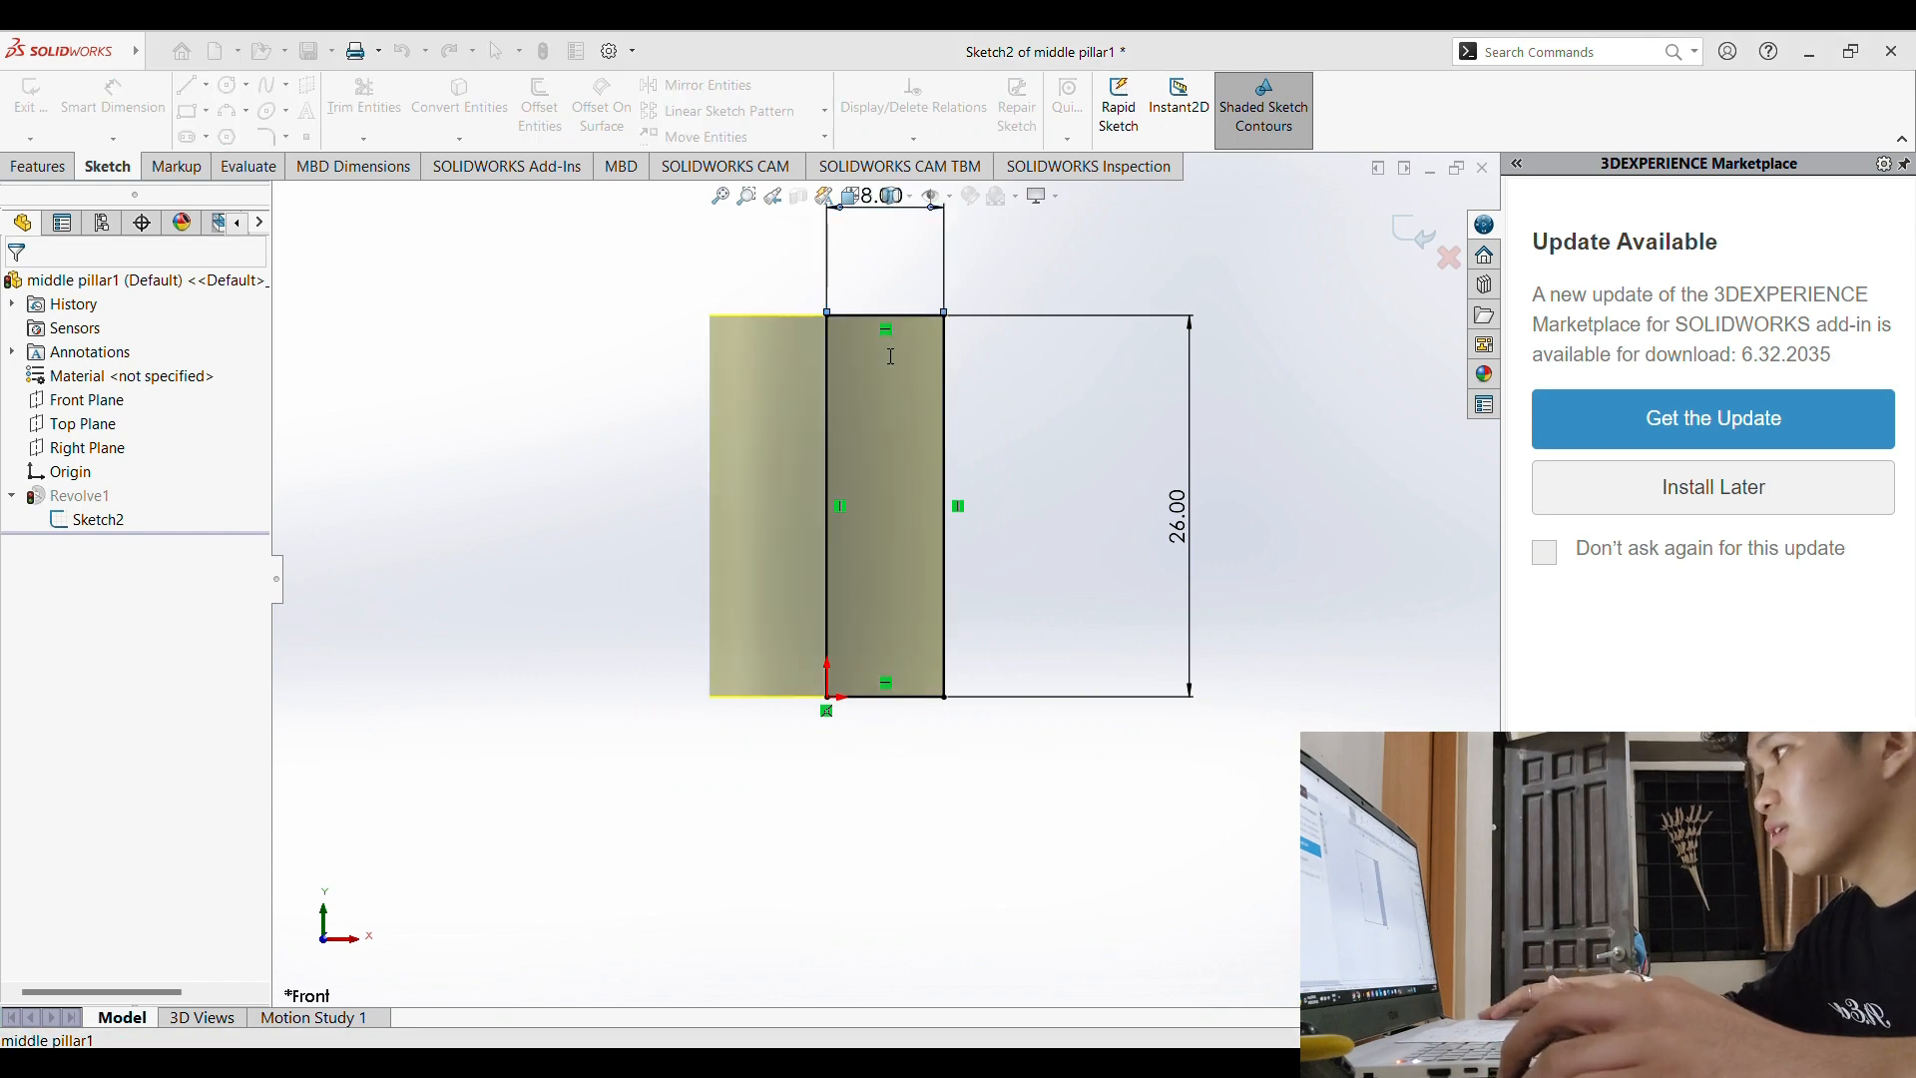
{"action": "key", "text": "Return"}
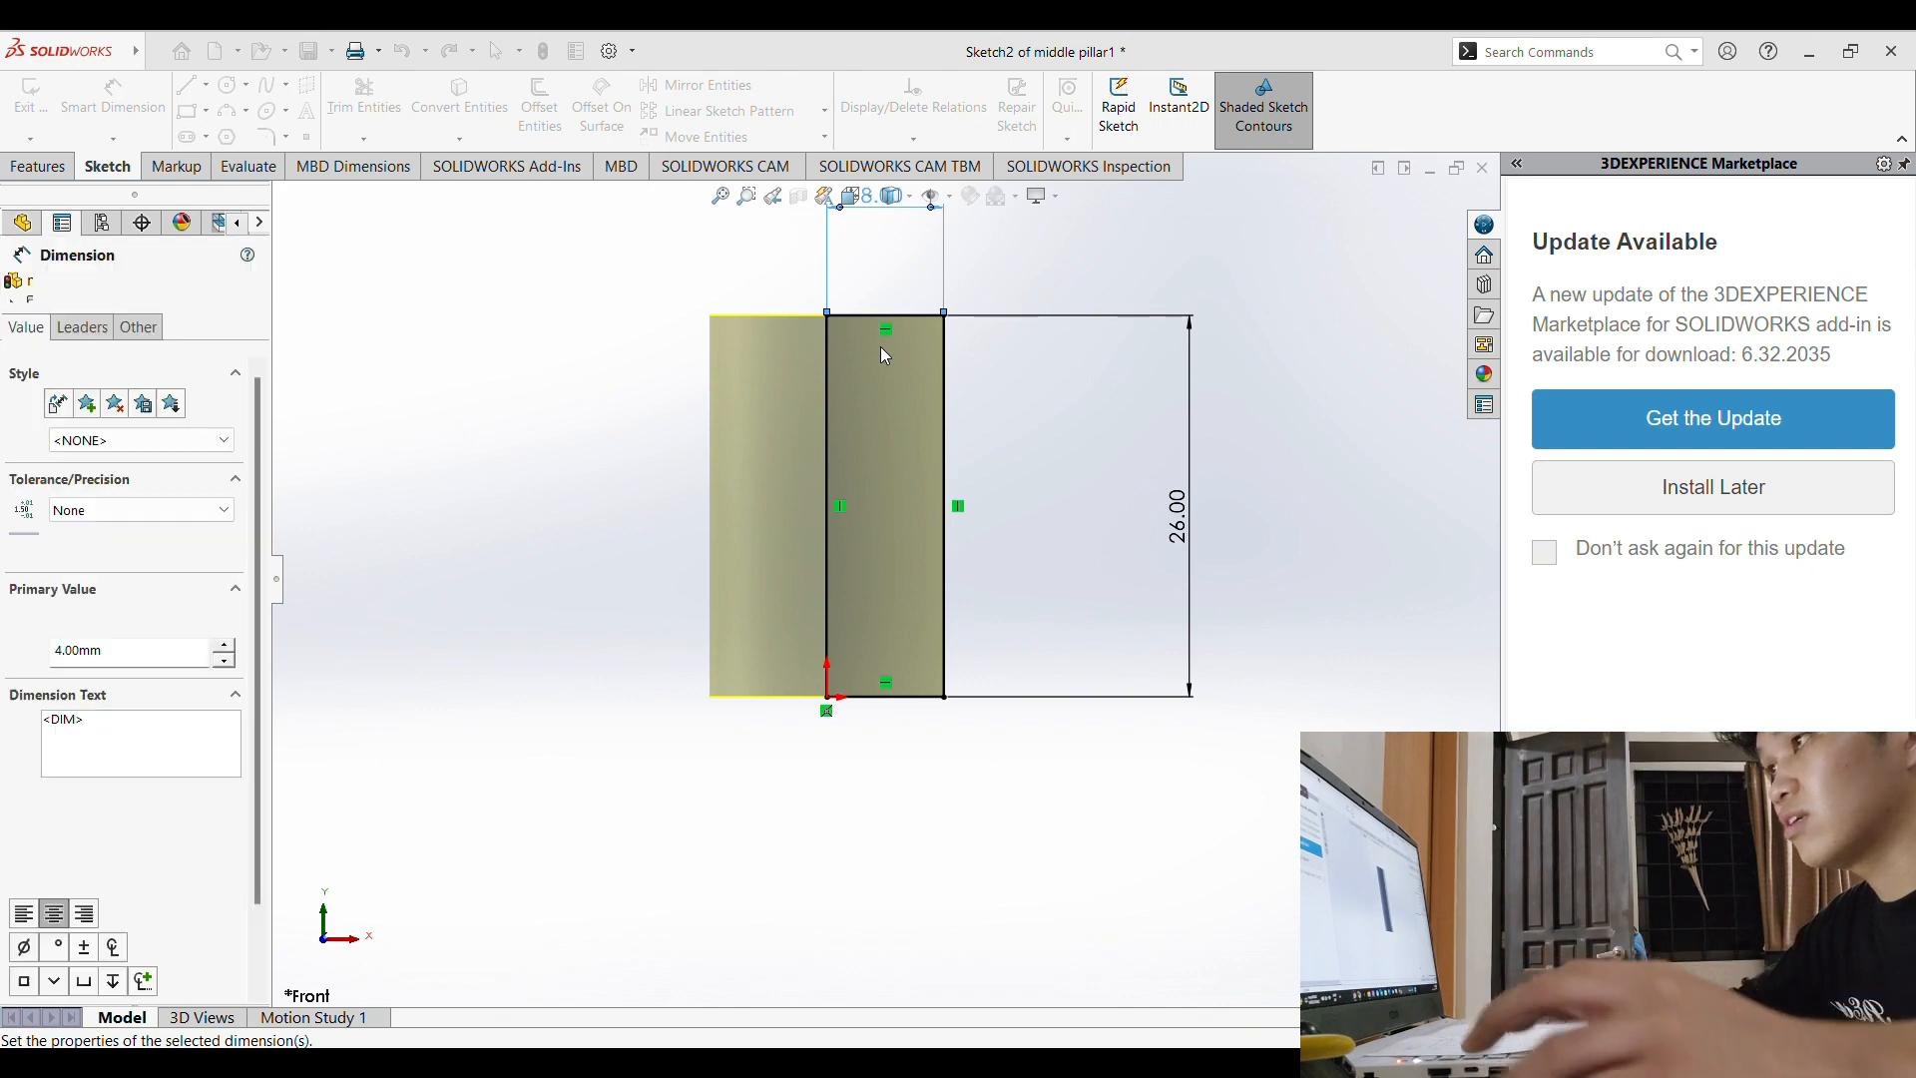
{"action": "left_click", "coordinate": [50, 162]}
{"action": "left_click", "coordinate": [110, 165]}
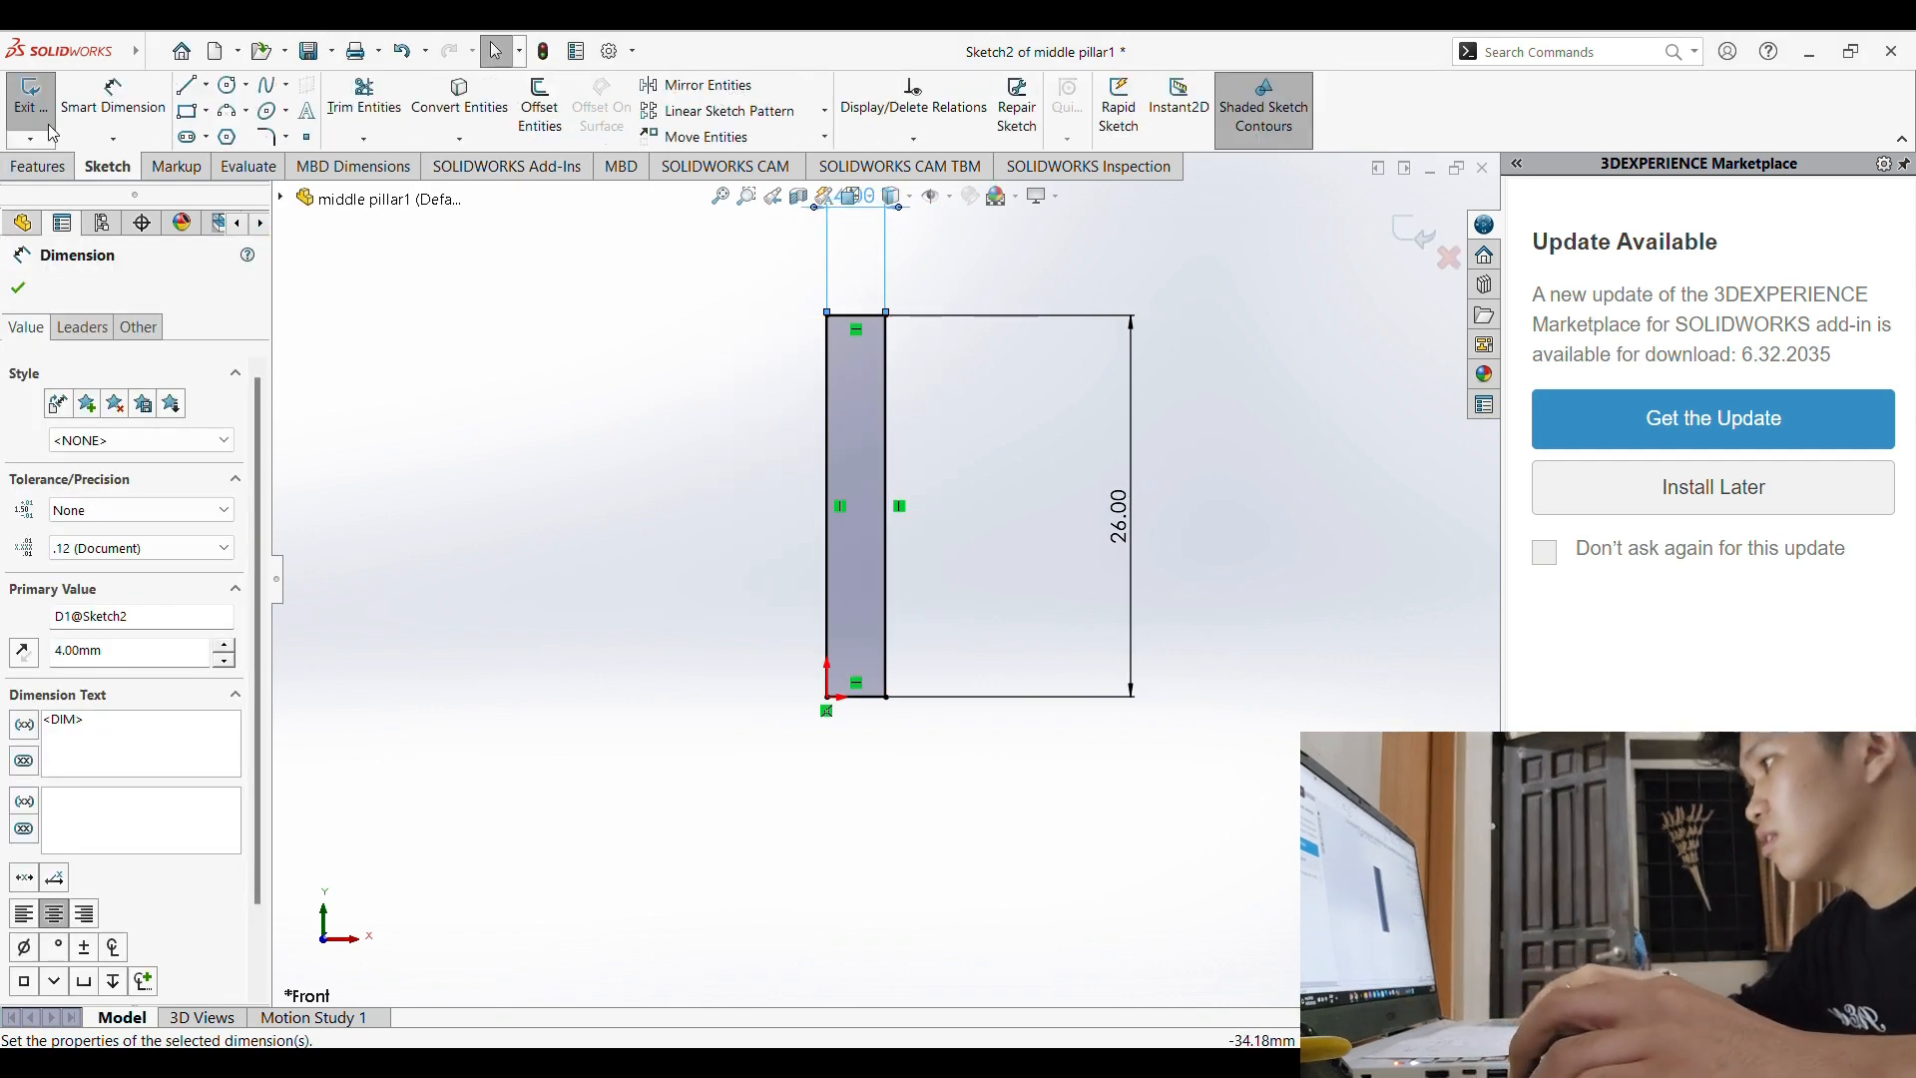
{"action": "left_click", "coordinate": [31, 100]}
{"action": "scroll", "coordinate": [921, 454], "scroll_direction": "up", "scroll_amount": 1}
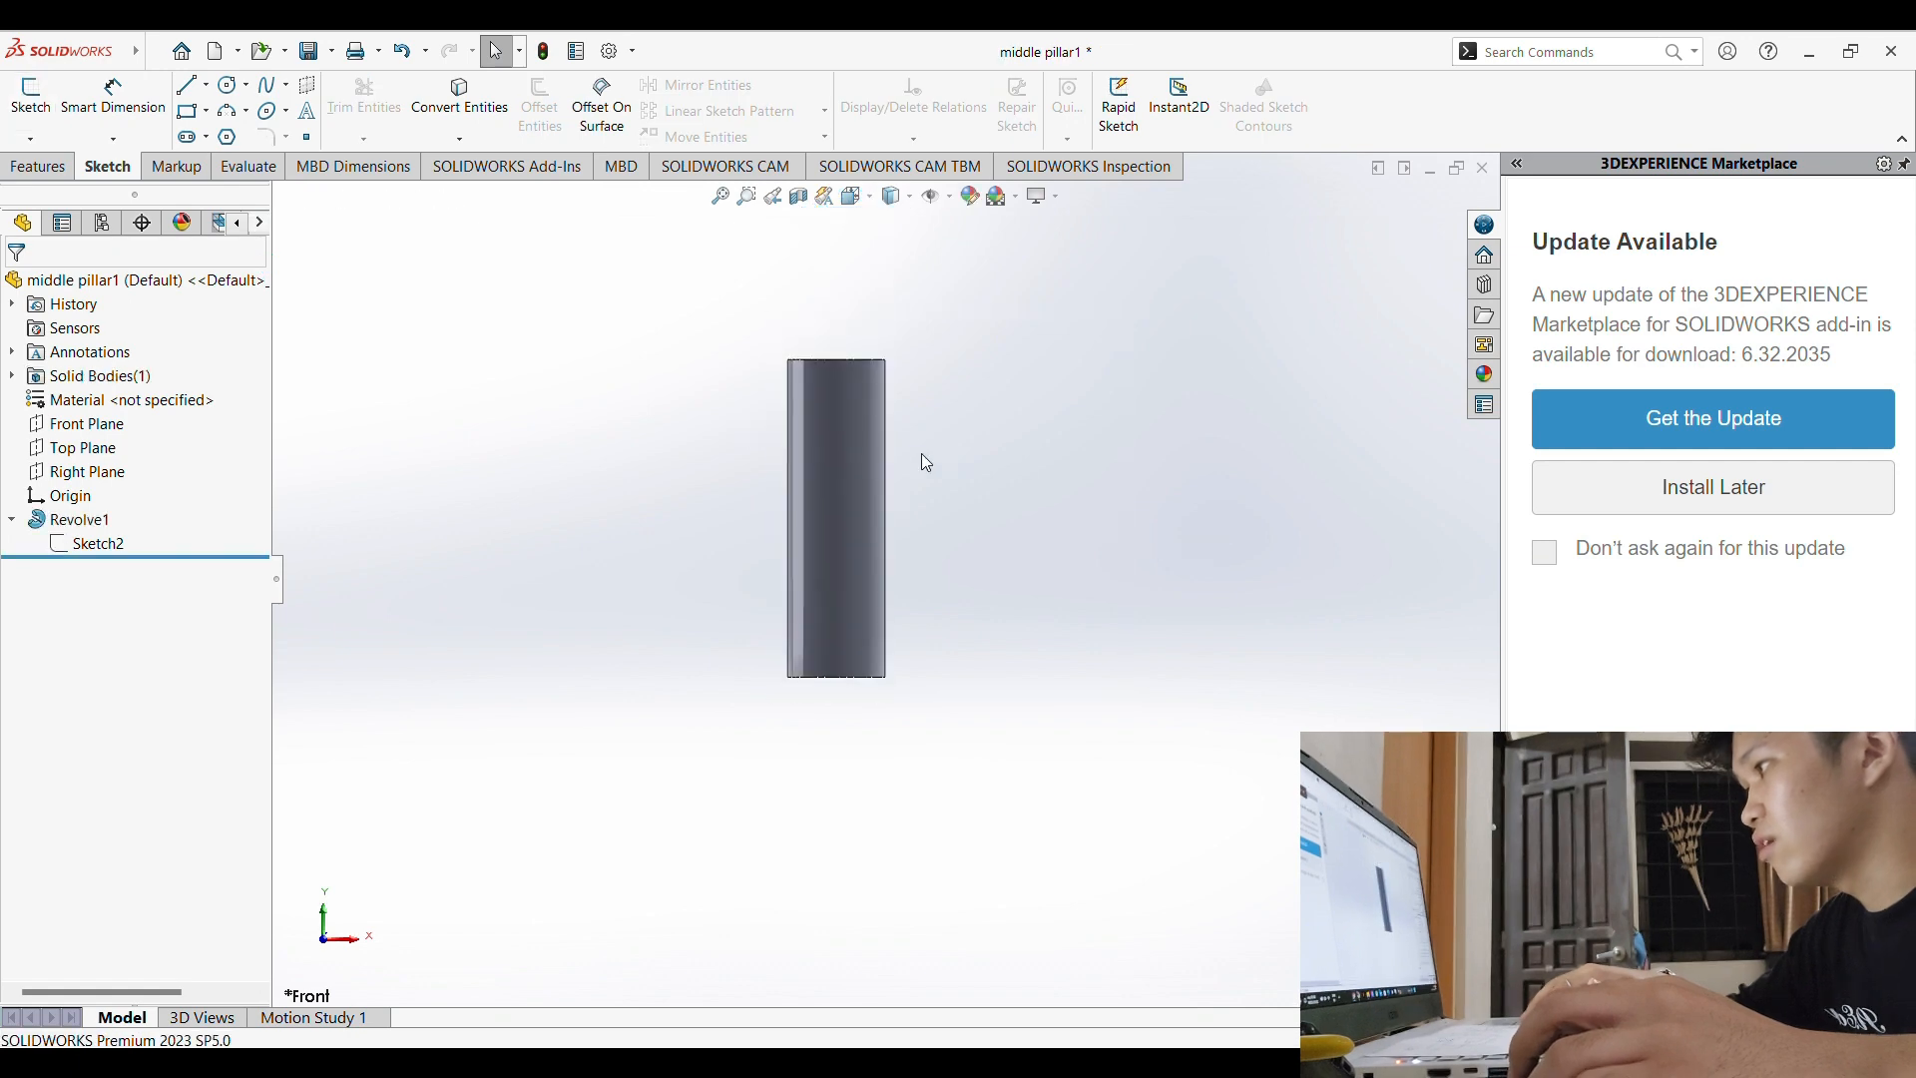
{"action": "scroll", "coordinate": [921, 454], "scroll_direction": "down", "scroll_amount": 1}
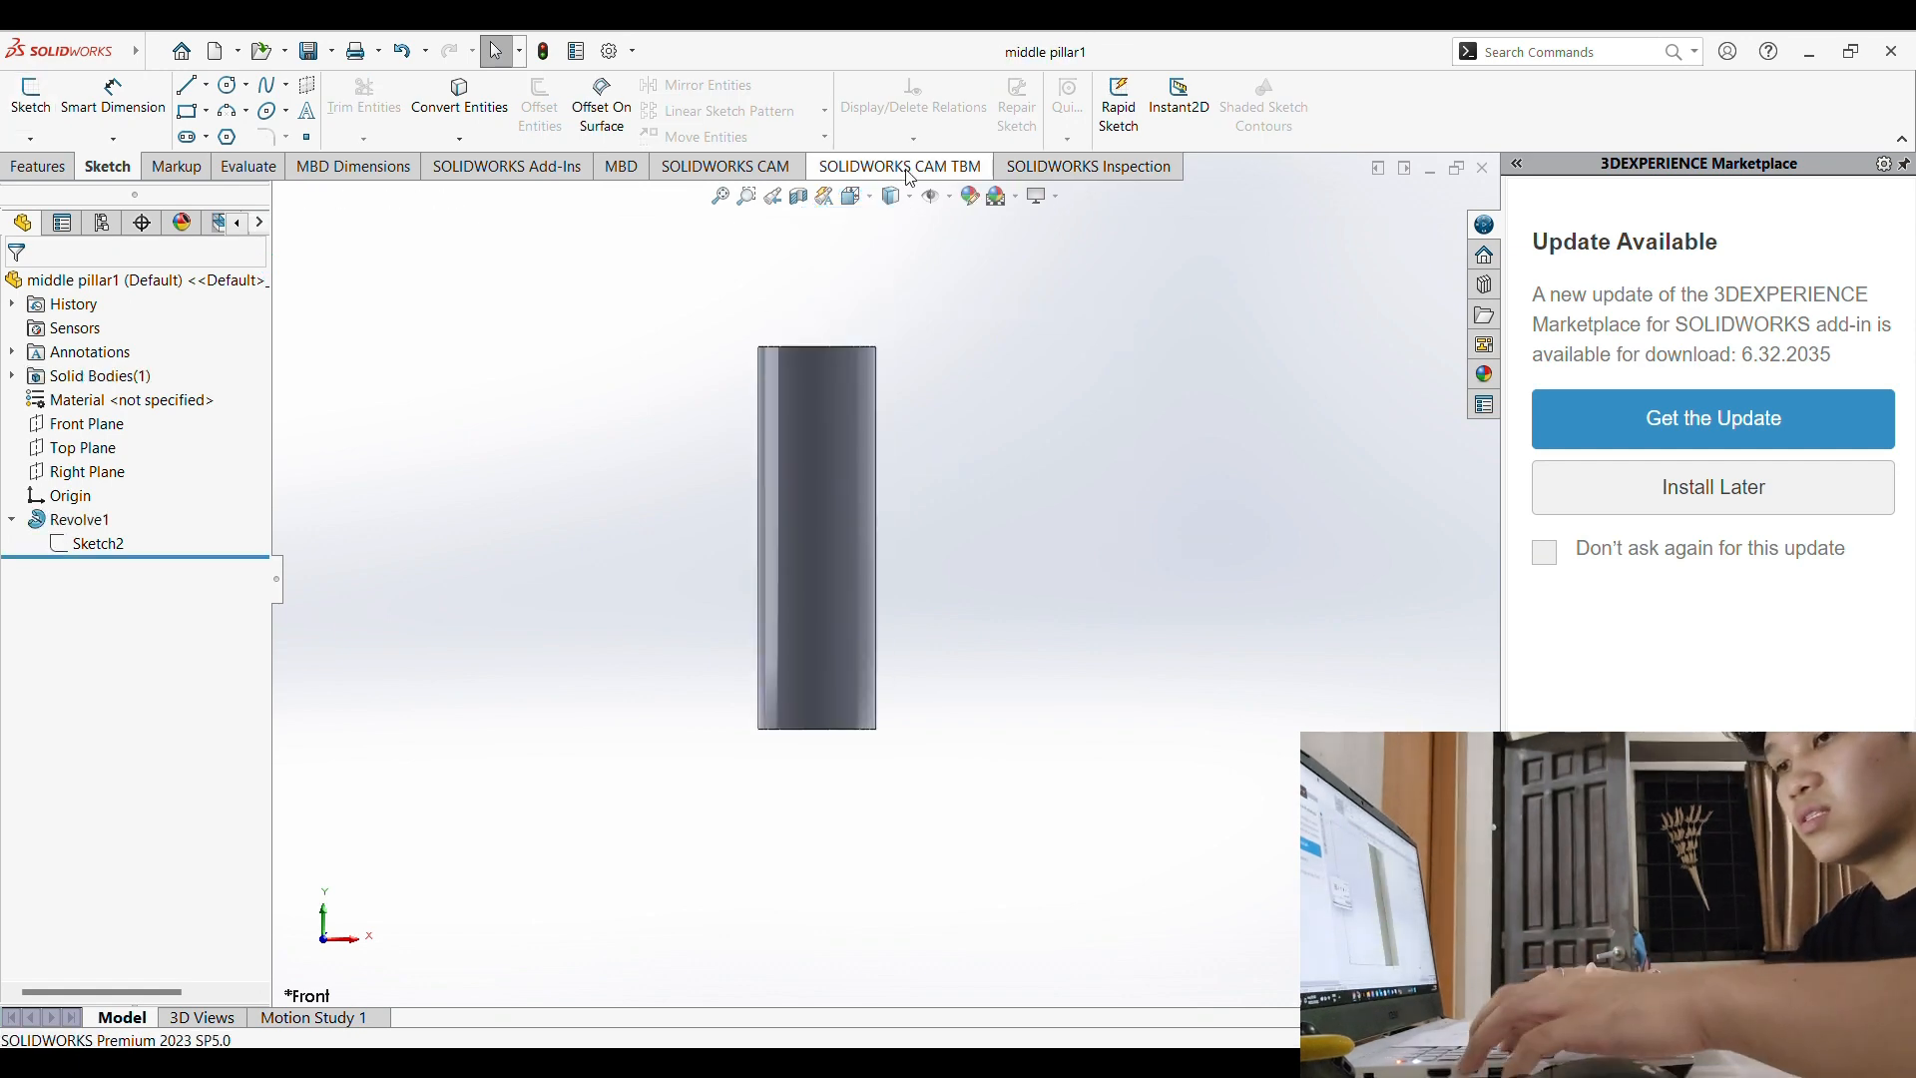
Step: Edit the revolved cylinder's profile sketch, set the profile's height to 16 mm, and exit the sketch
{"action": "left_click", "coordinate": [88, 548]}
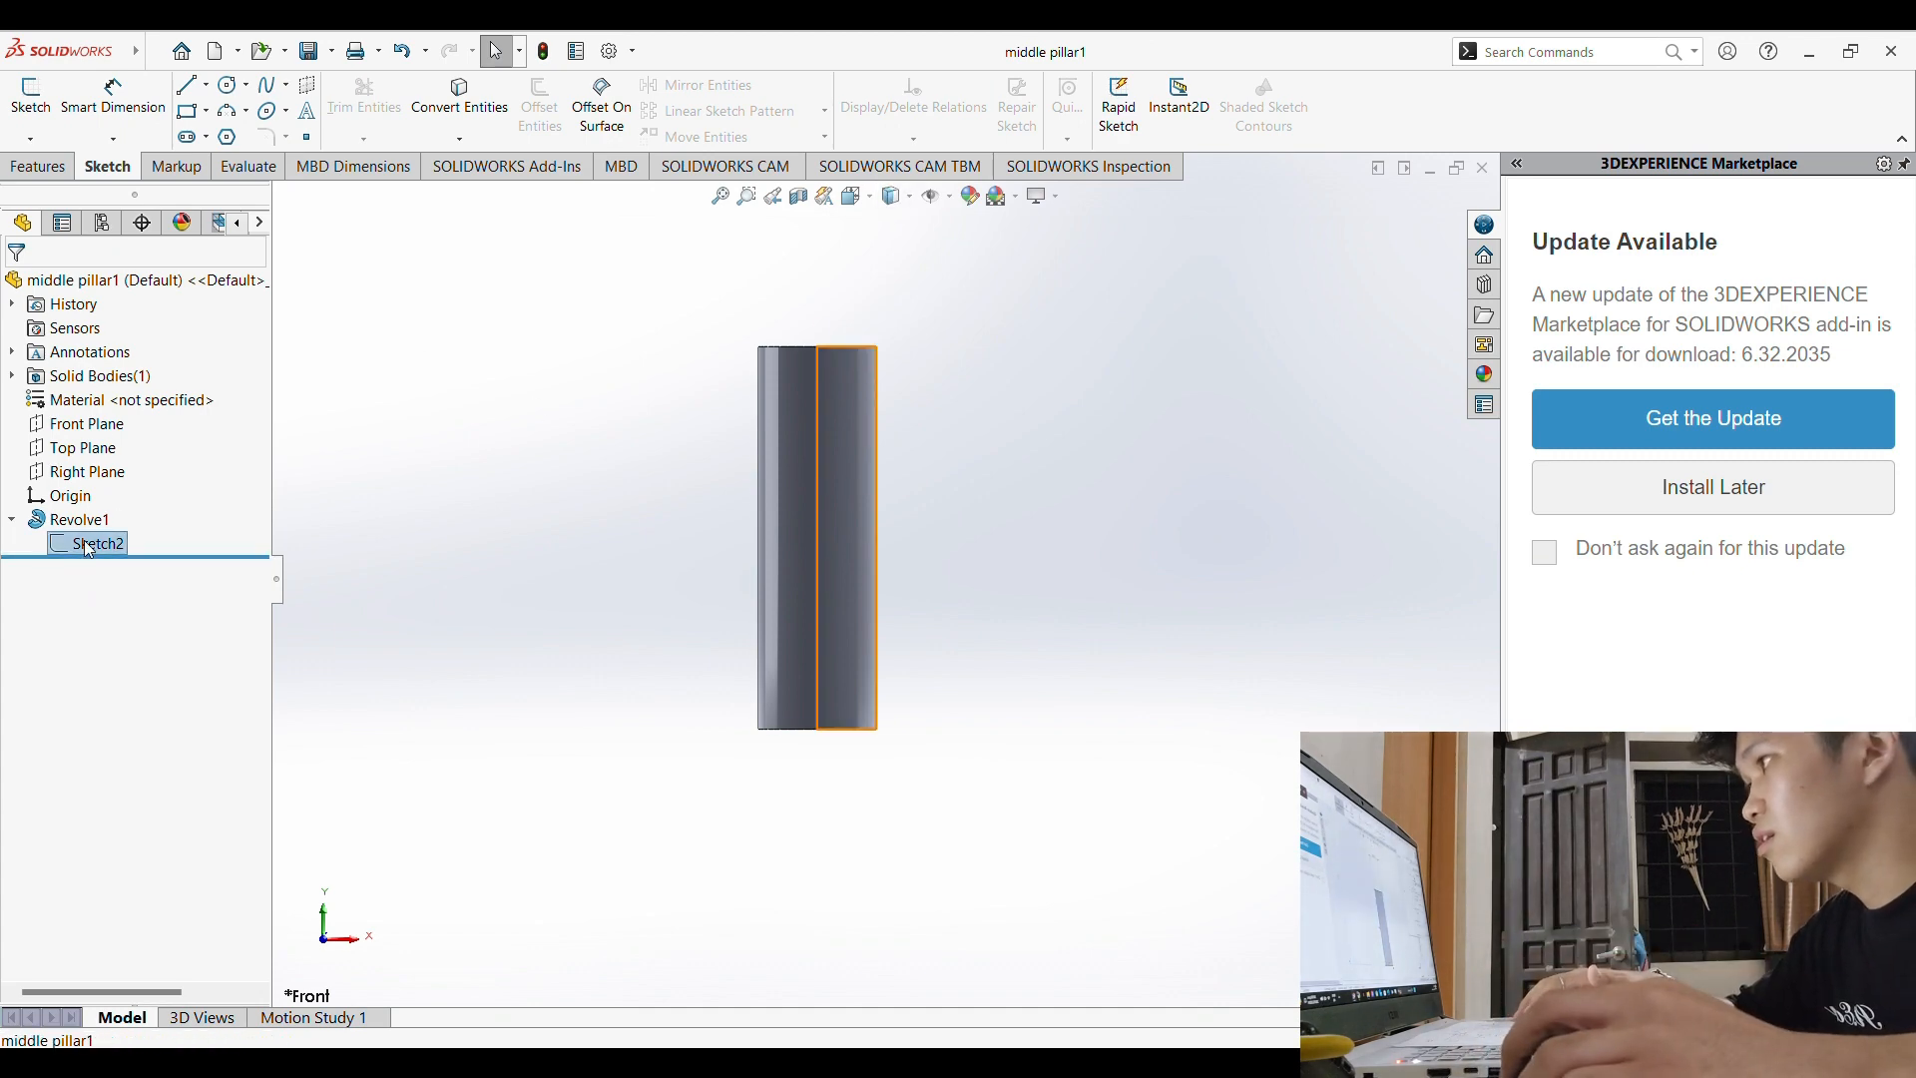
{"action": "left_click", "coordinate": [105, 483]}
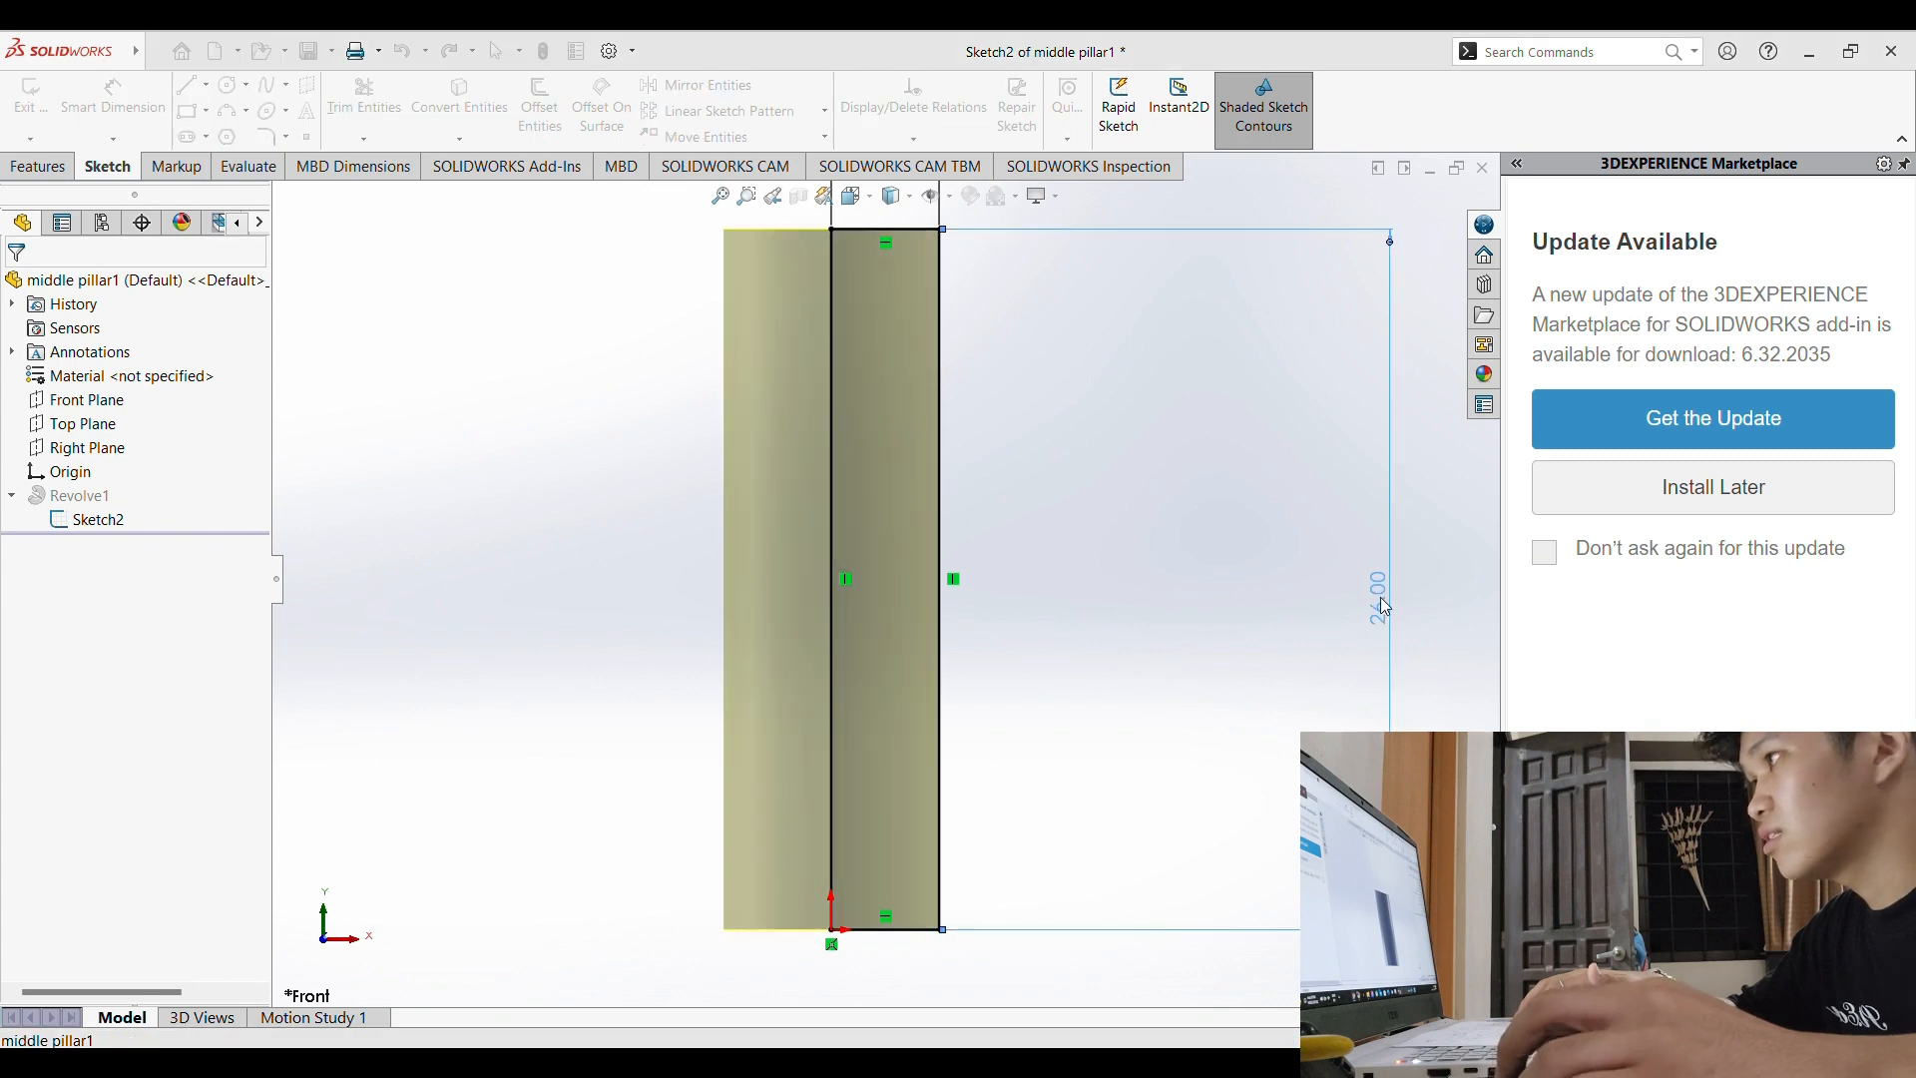
{"action": "type", "text": "16"}
{"action": "key", "text": "Return"}
{"action": "left_click", "coordinate": [154, 54]}
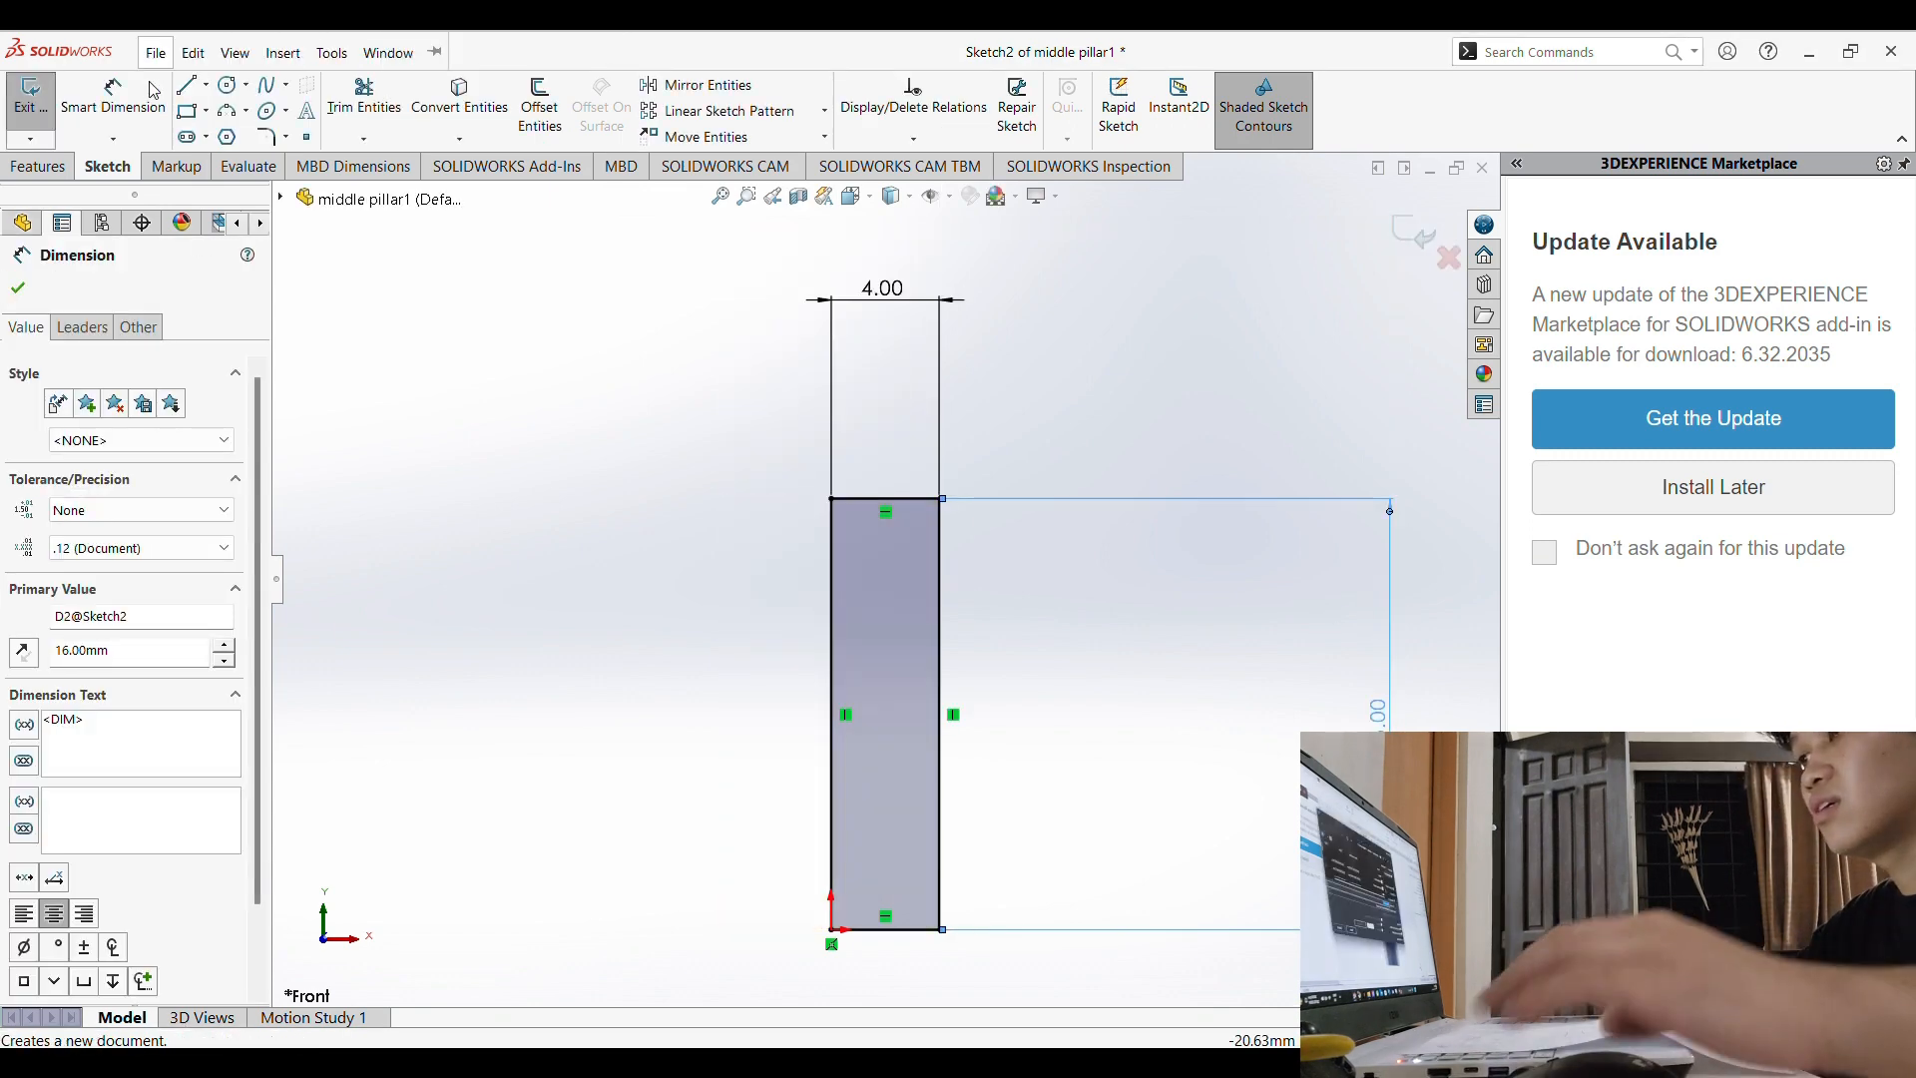
{"action": "left_click", "coordinate": [667, 363]}
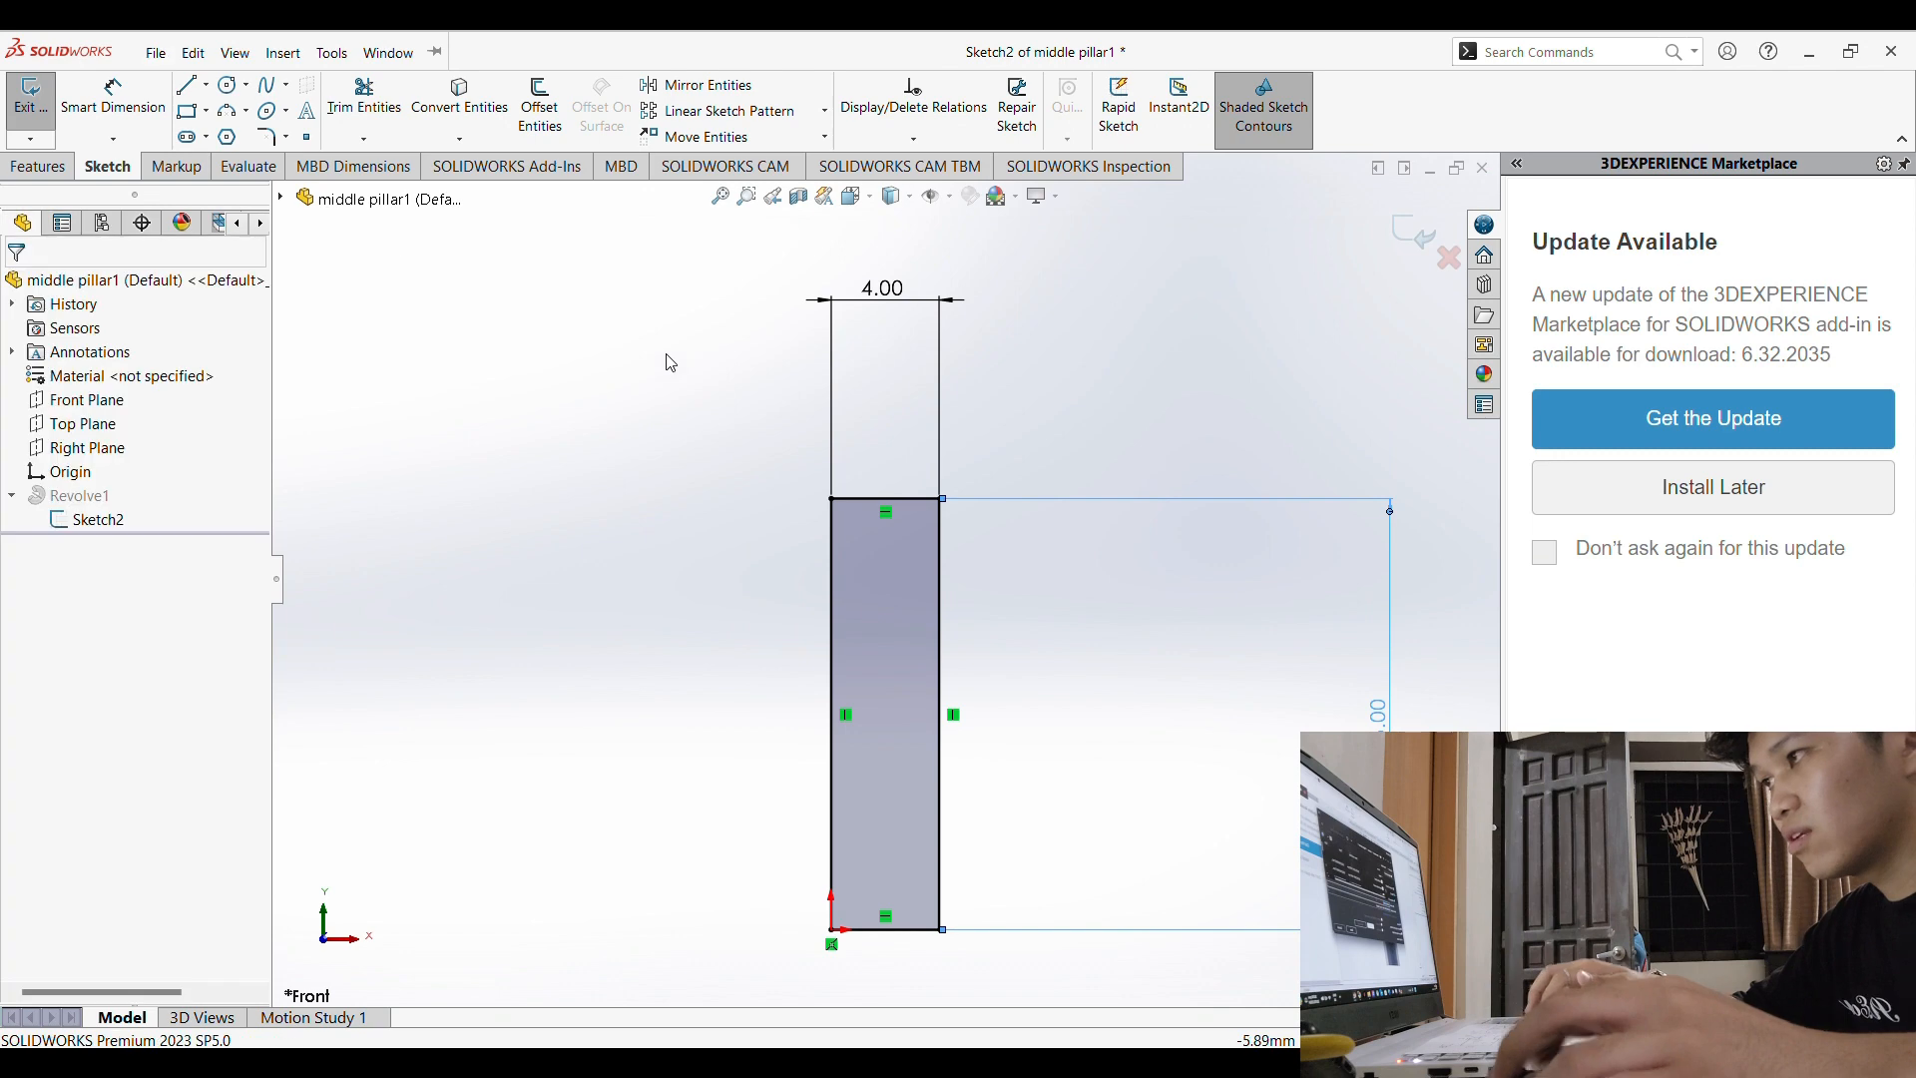
{"action": "left_click", "coordinate": [36, 113]}
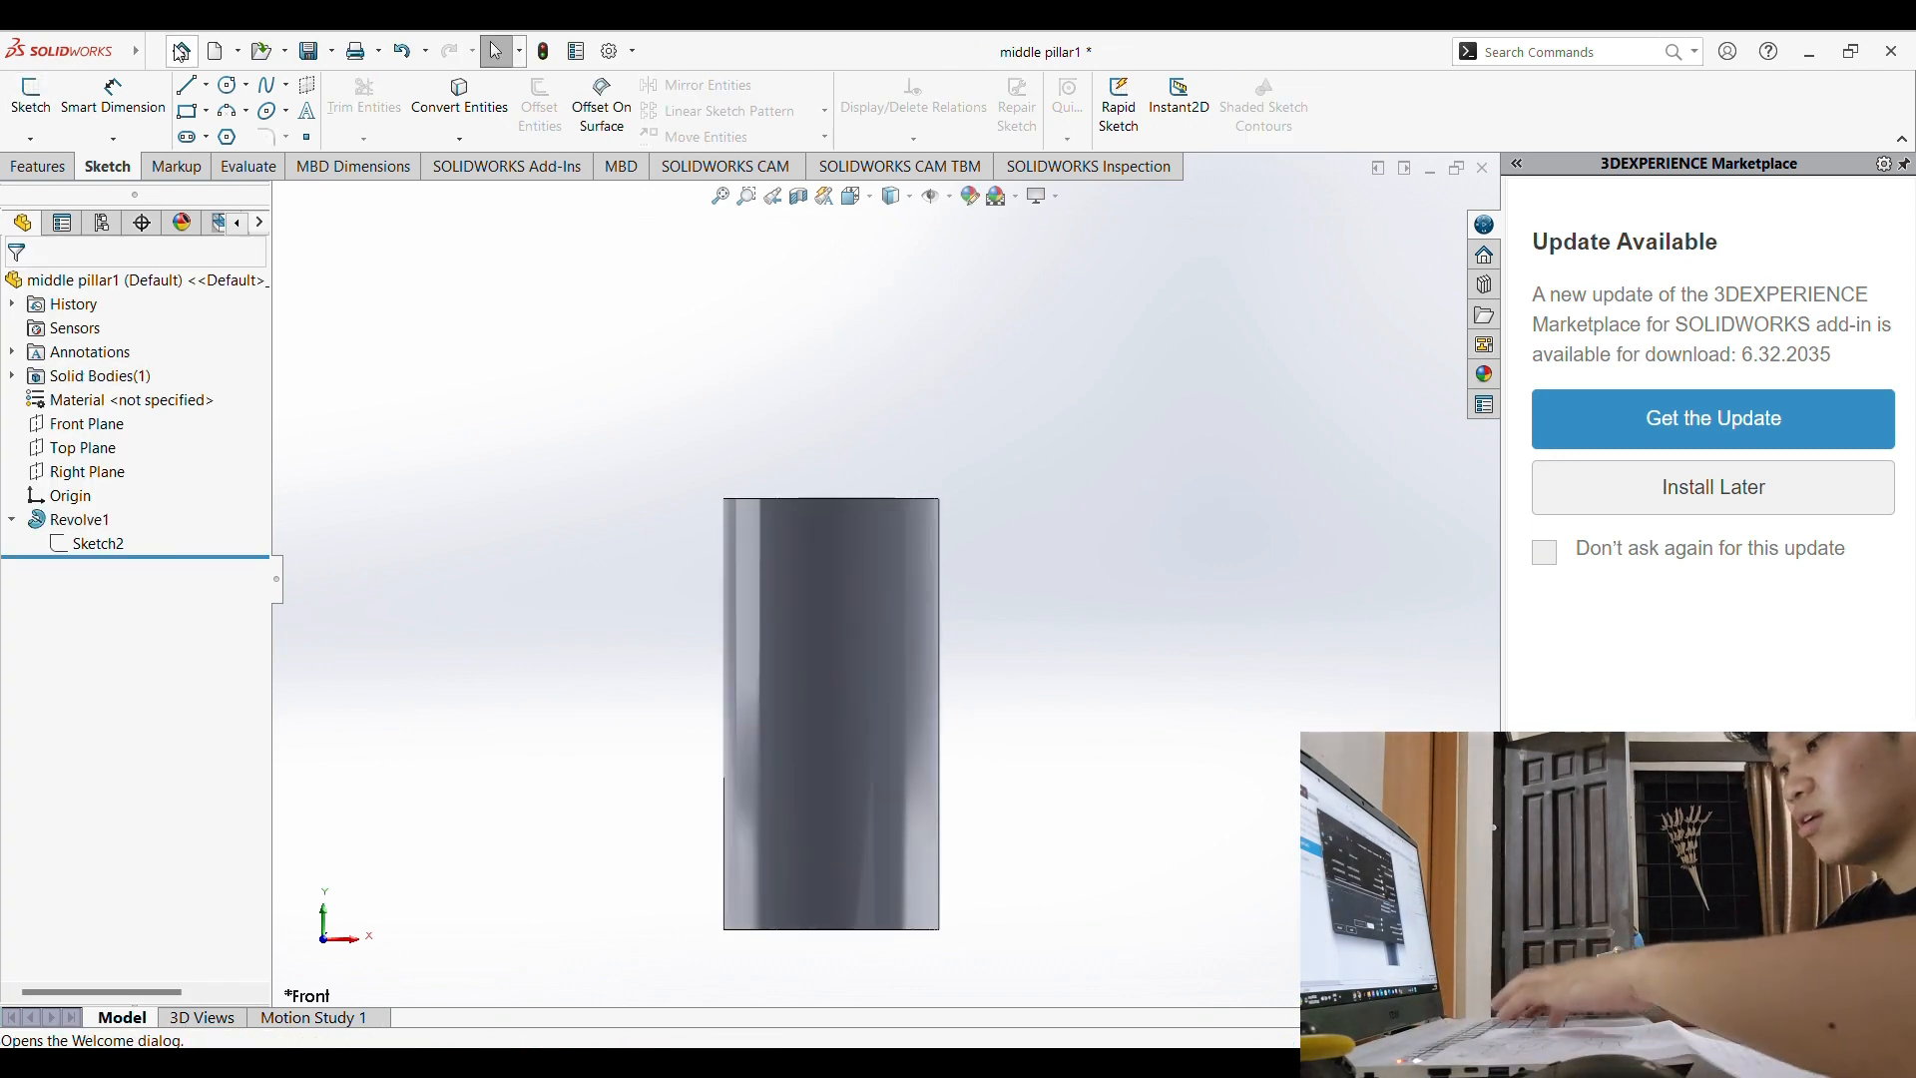
Step: Save the shortened pillar under the new name "pillar 2"
{"action": "left_click", "coordinate": [333, 51]}
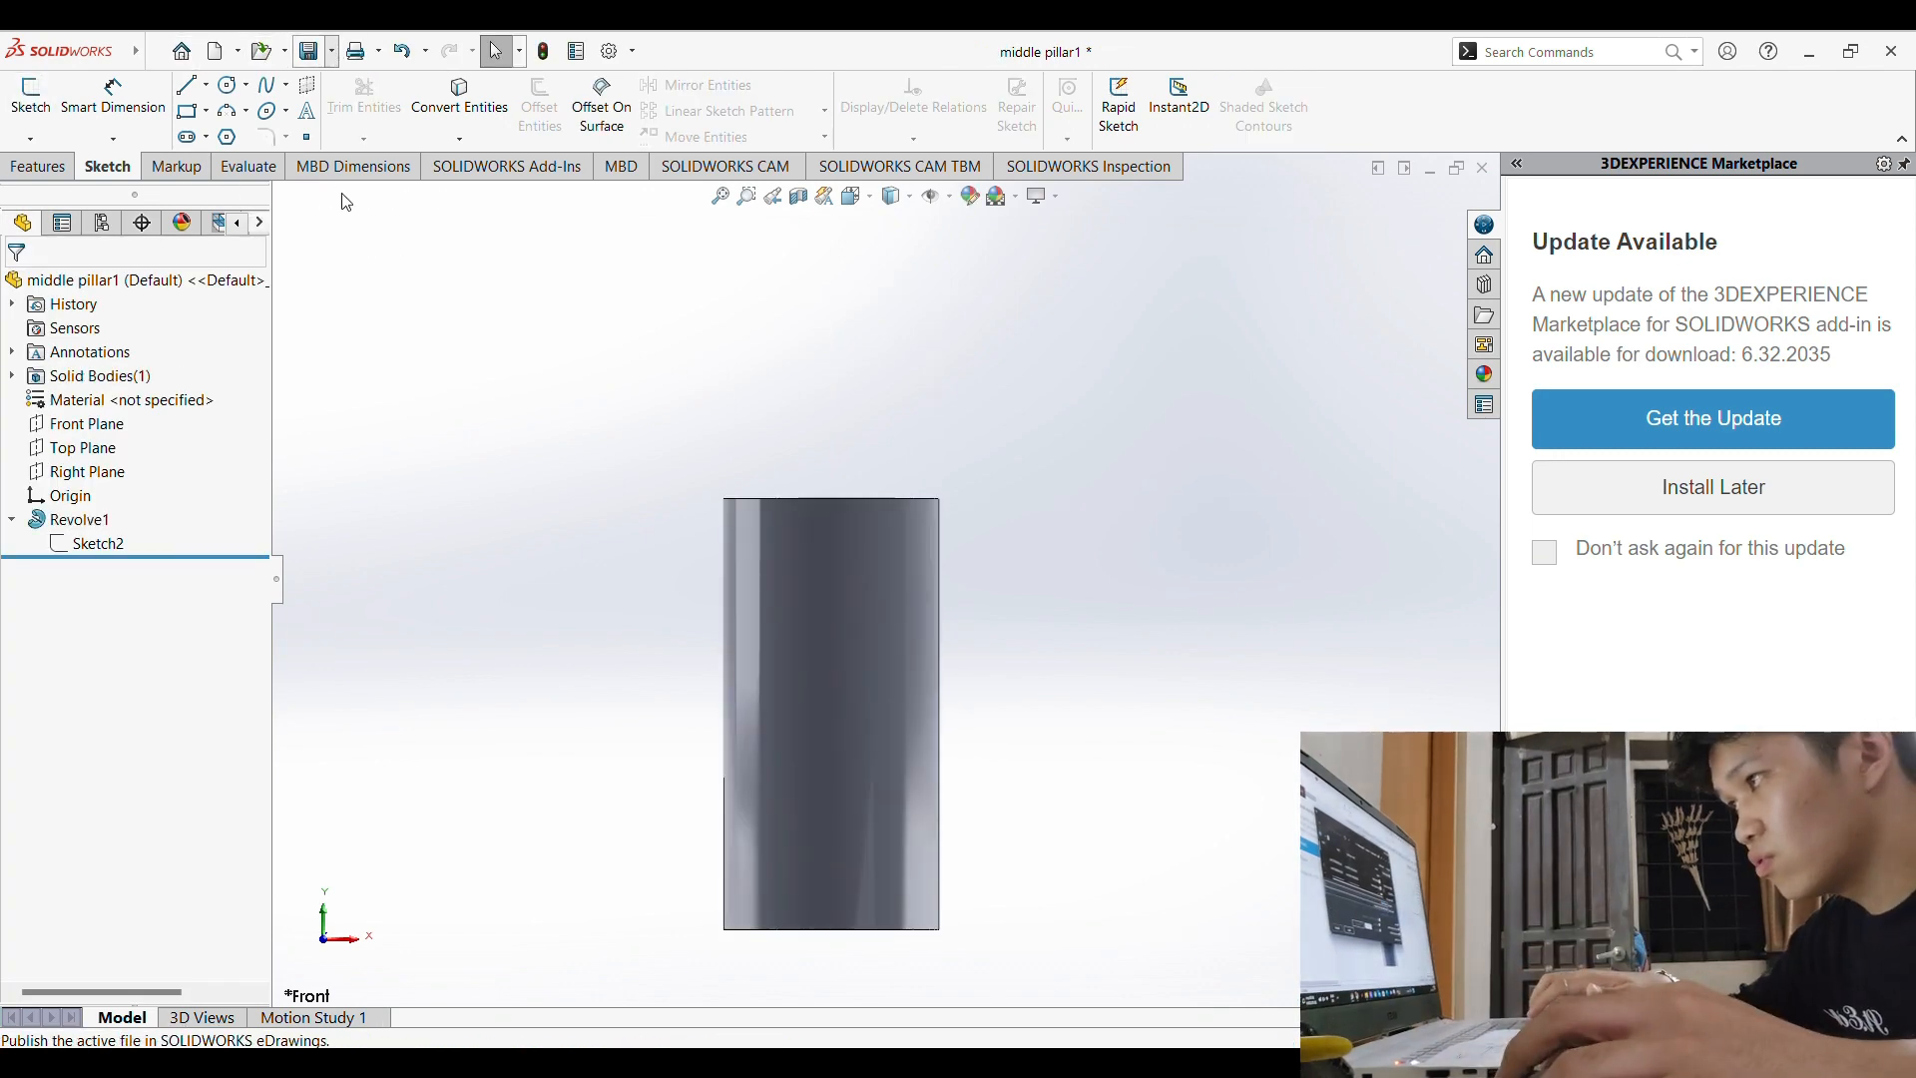
{"action": "left_click", "coordinate": [353, 116]}
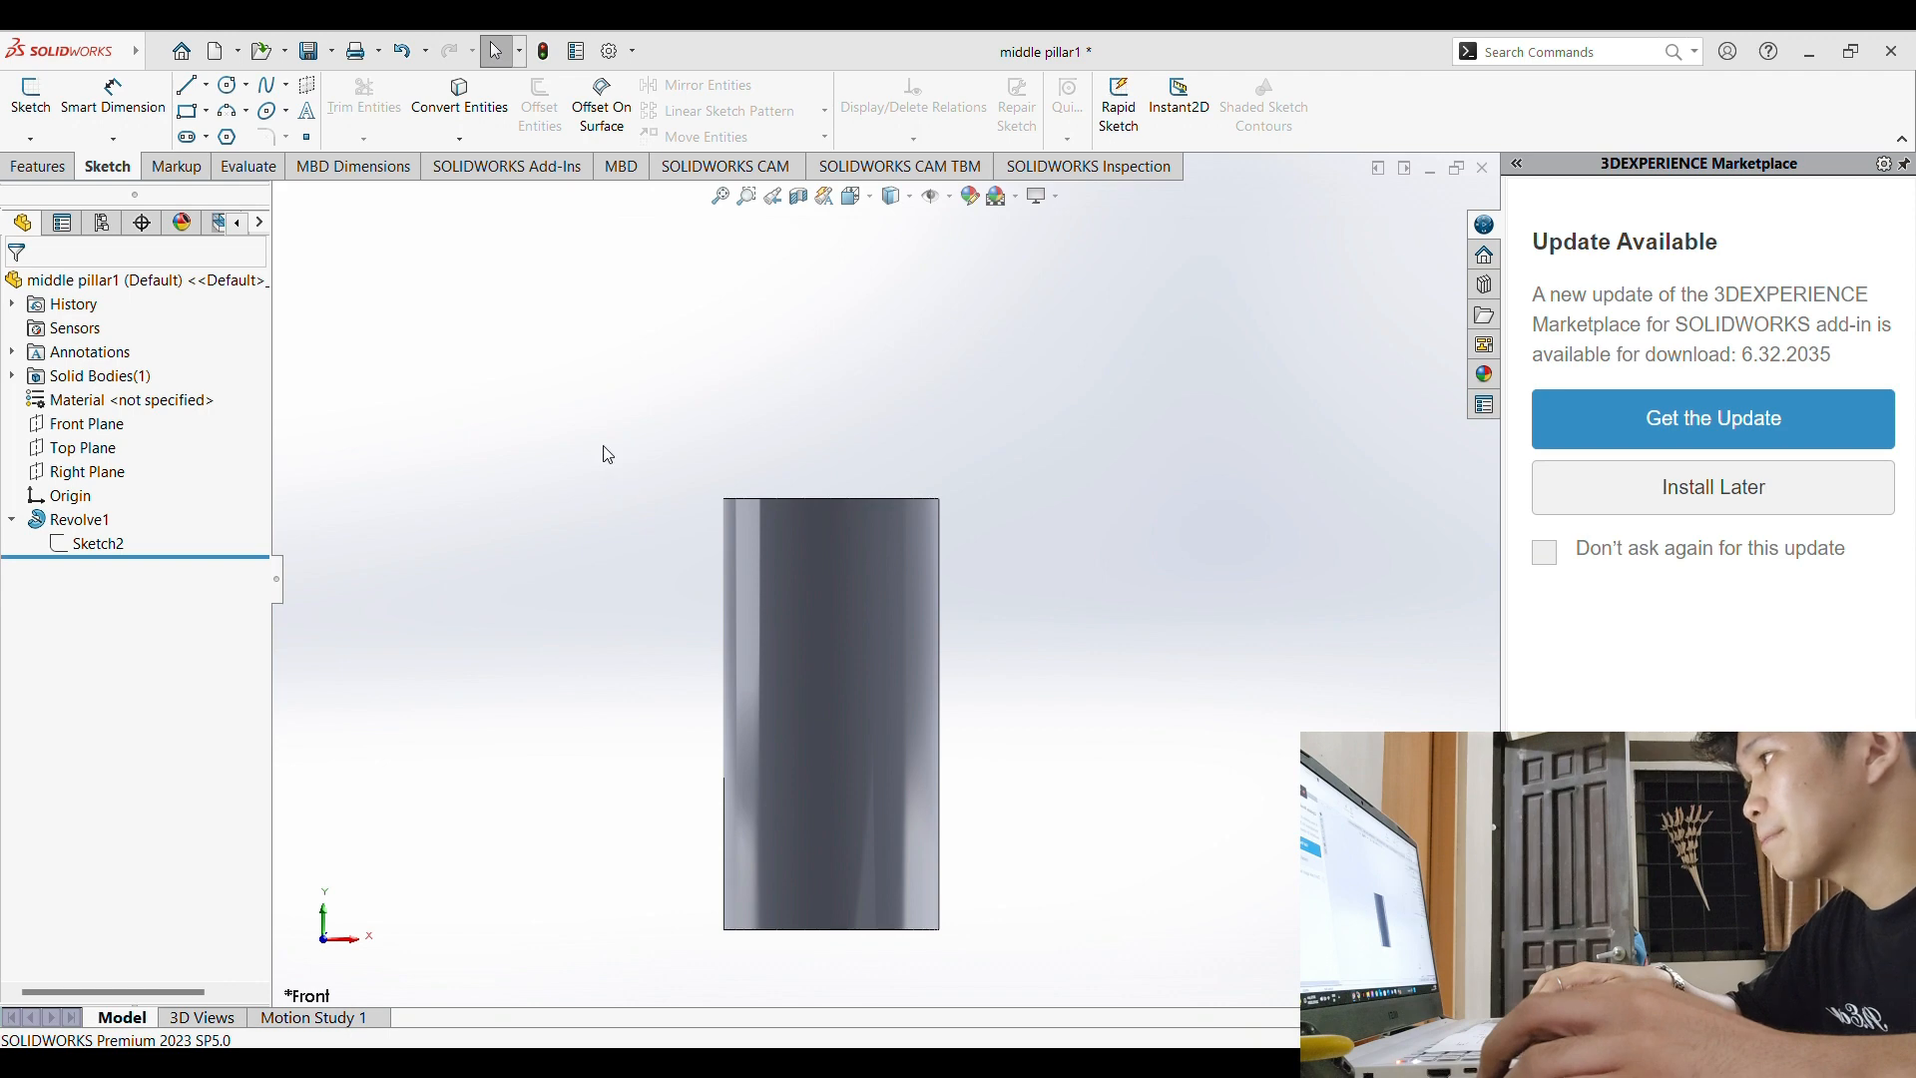
{"action": "key", "text": "ctrl+Tab"}
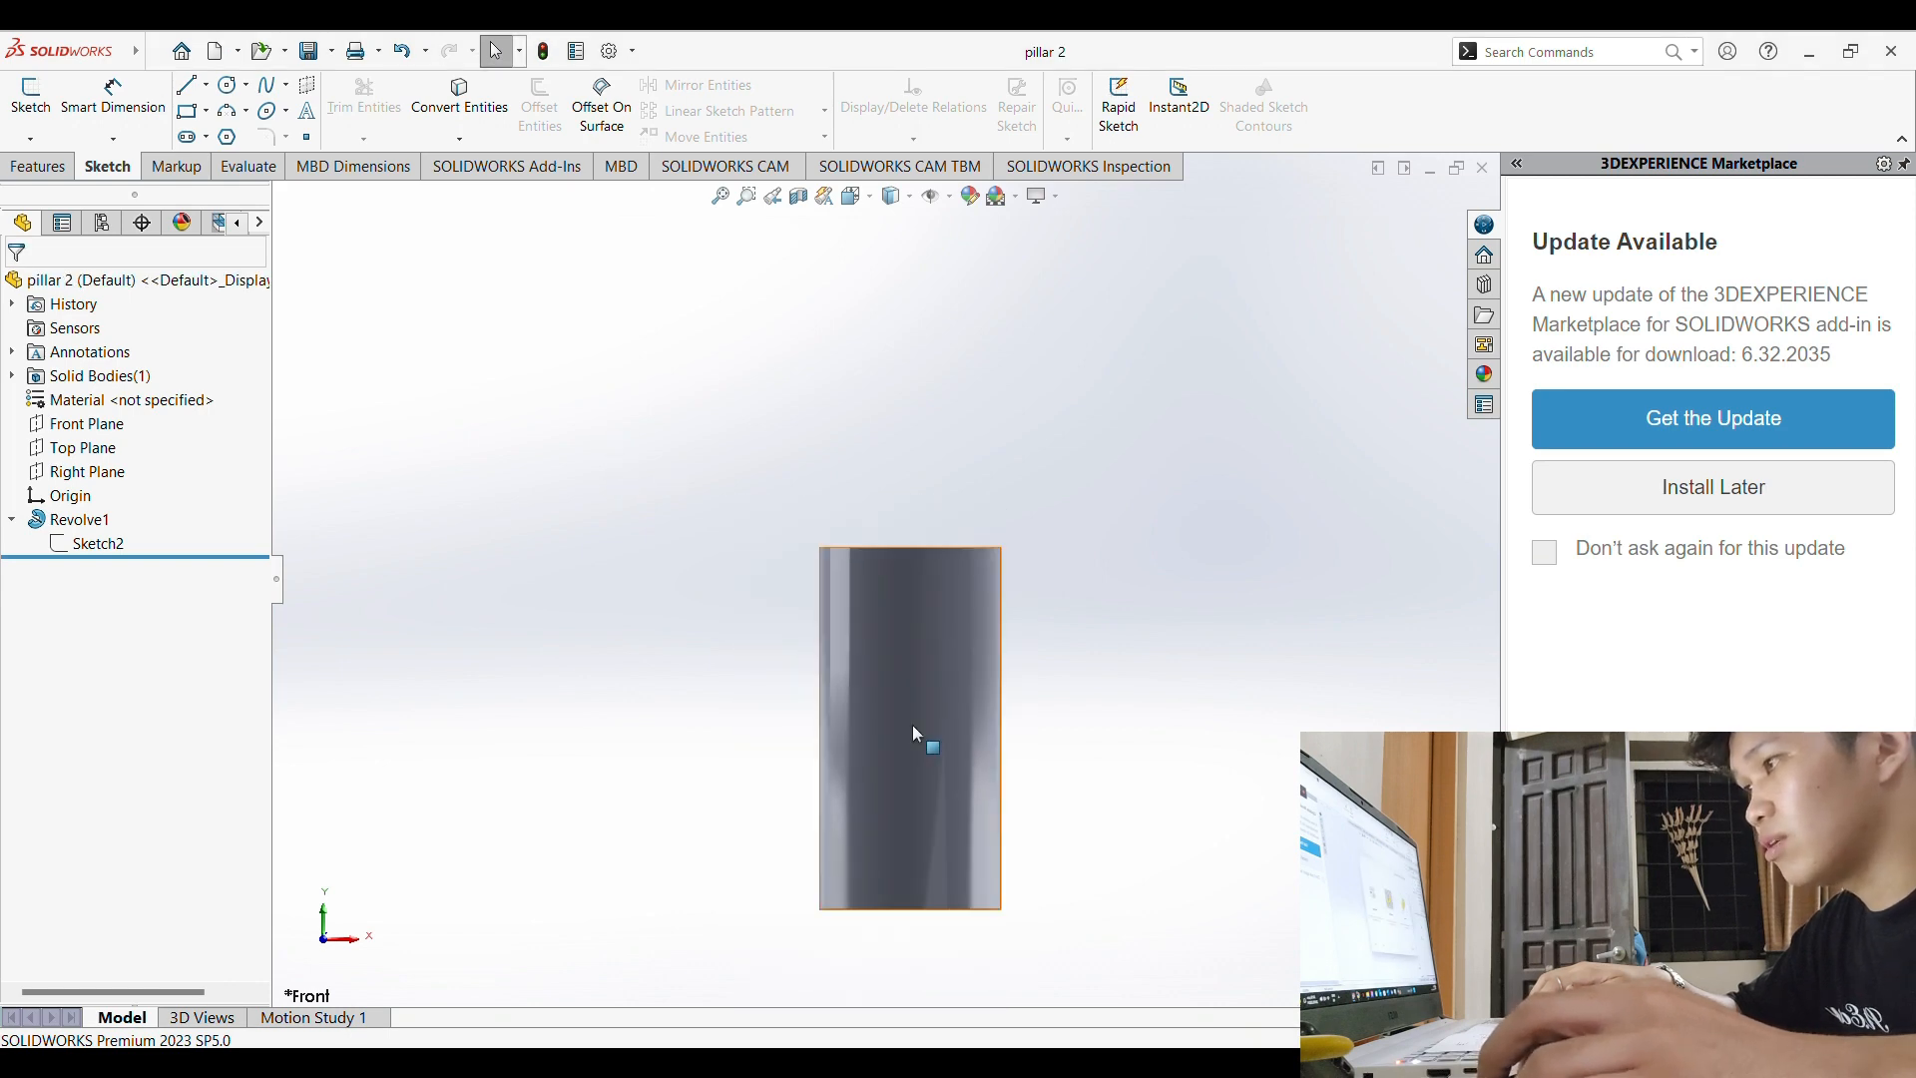
{"action": "scroll", "coordinate": [988, 740], "scroll_direction": "down", "scroll_amount": 1}
{"action": "scroll", "coordinate": [993, 740], "scroll_direction": "up", "scroll_amount": 1}
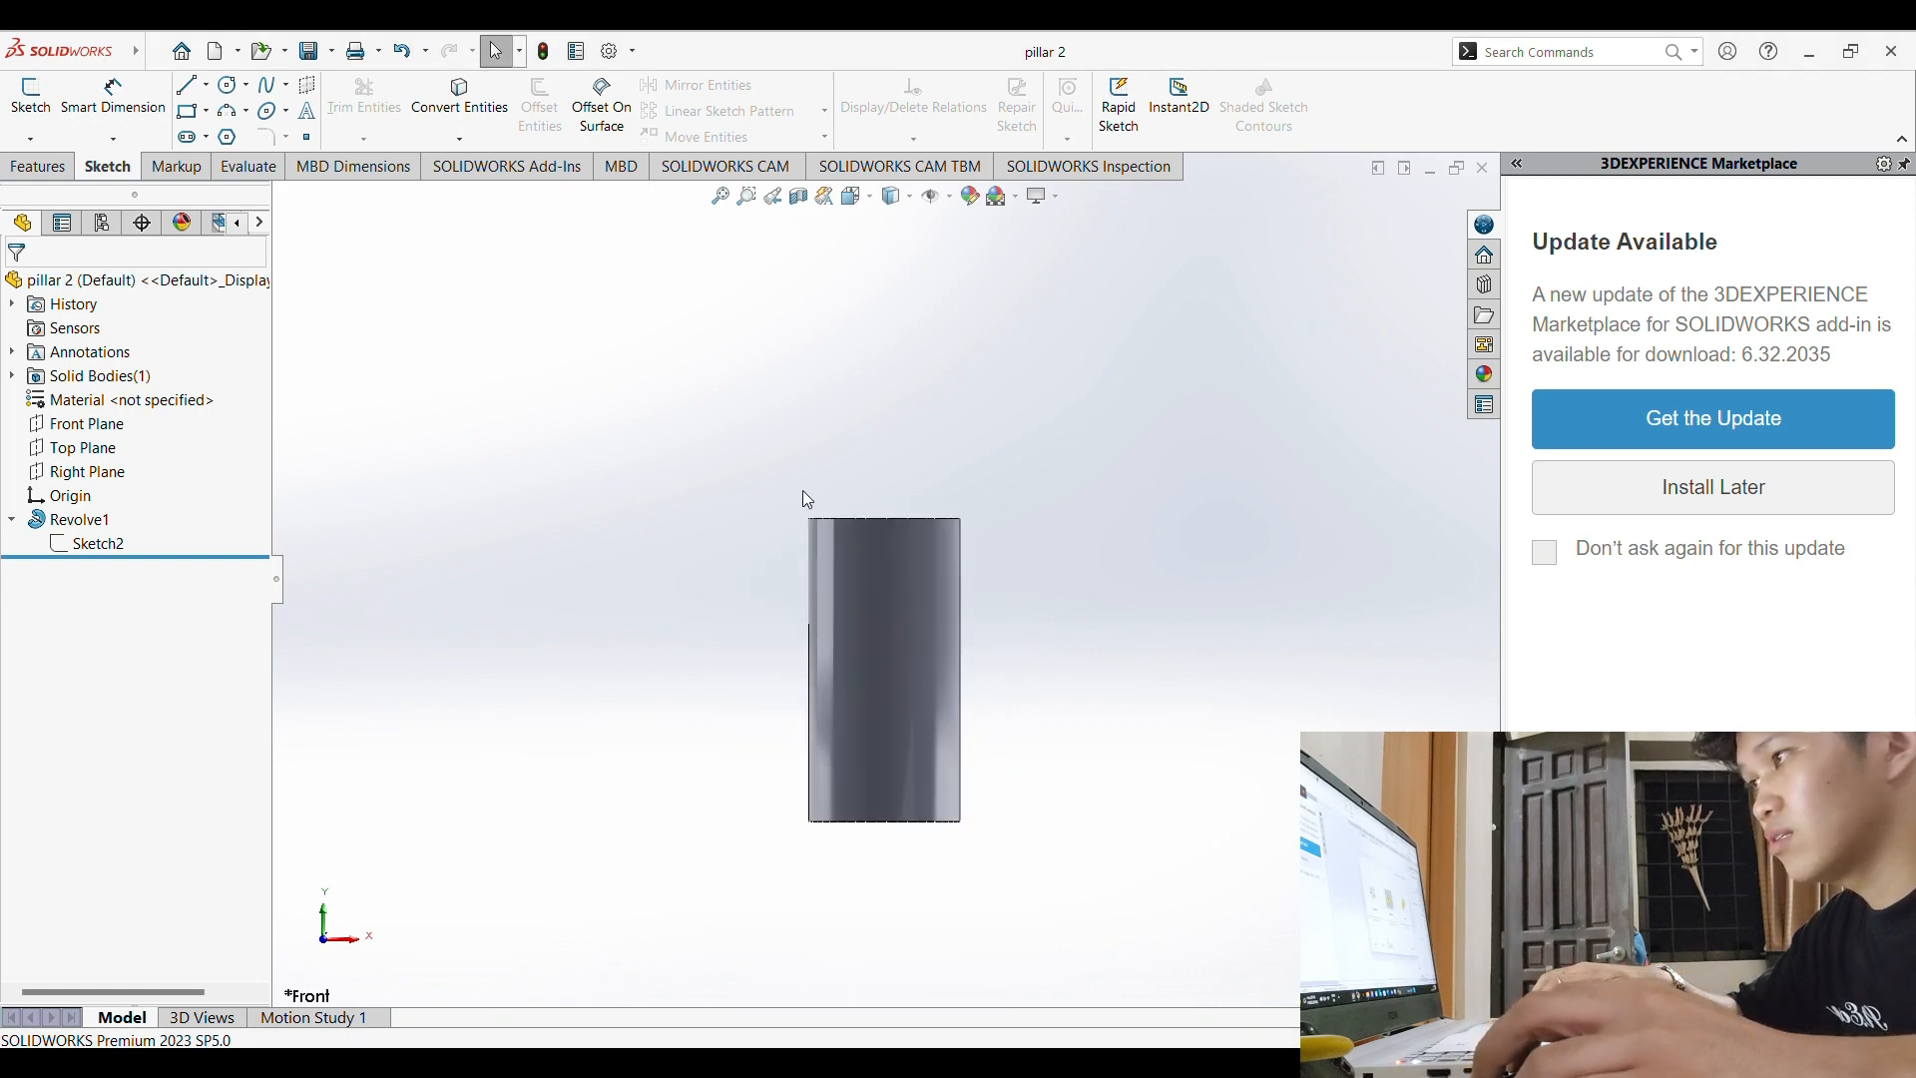
Step: Start a new assembly and place gear 1 as its first component
{"action": "mouse_move", "coordinate": [136, 52]}
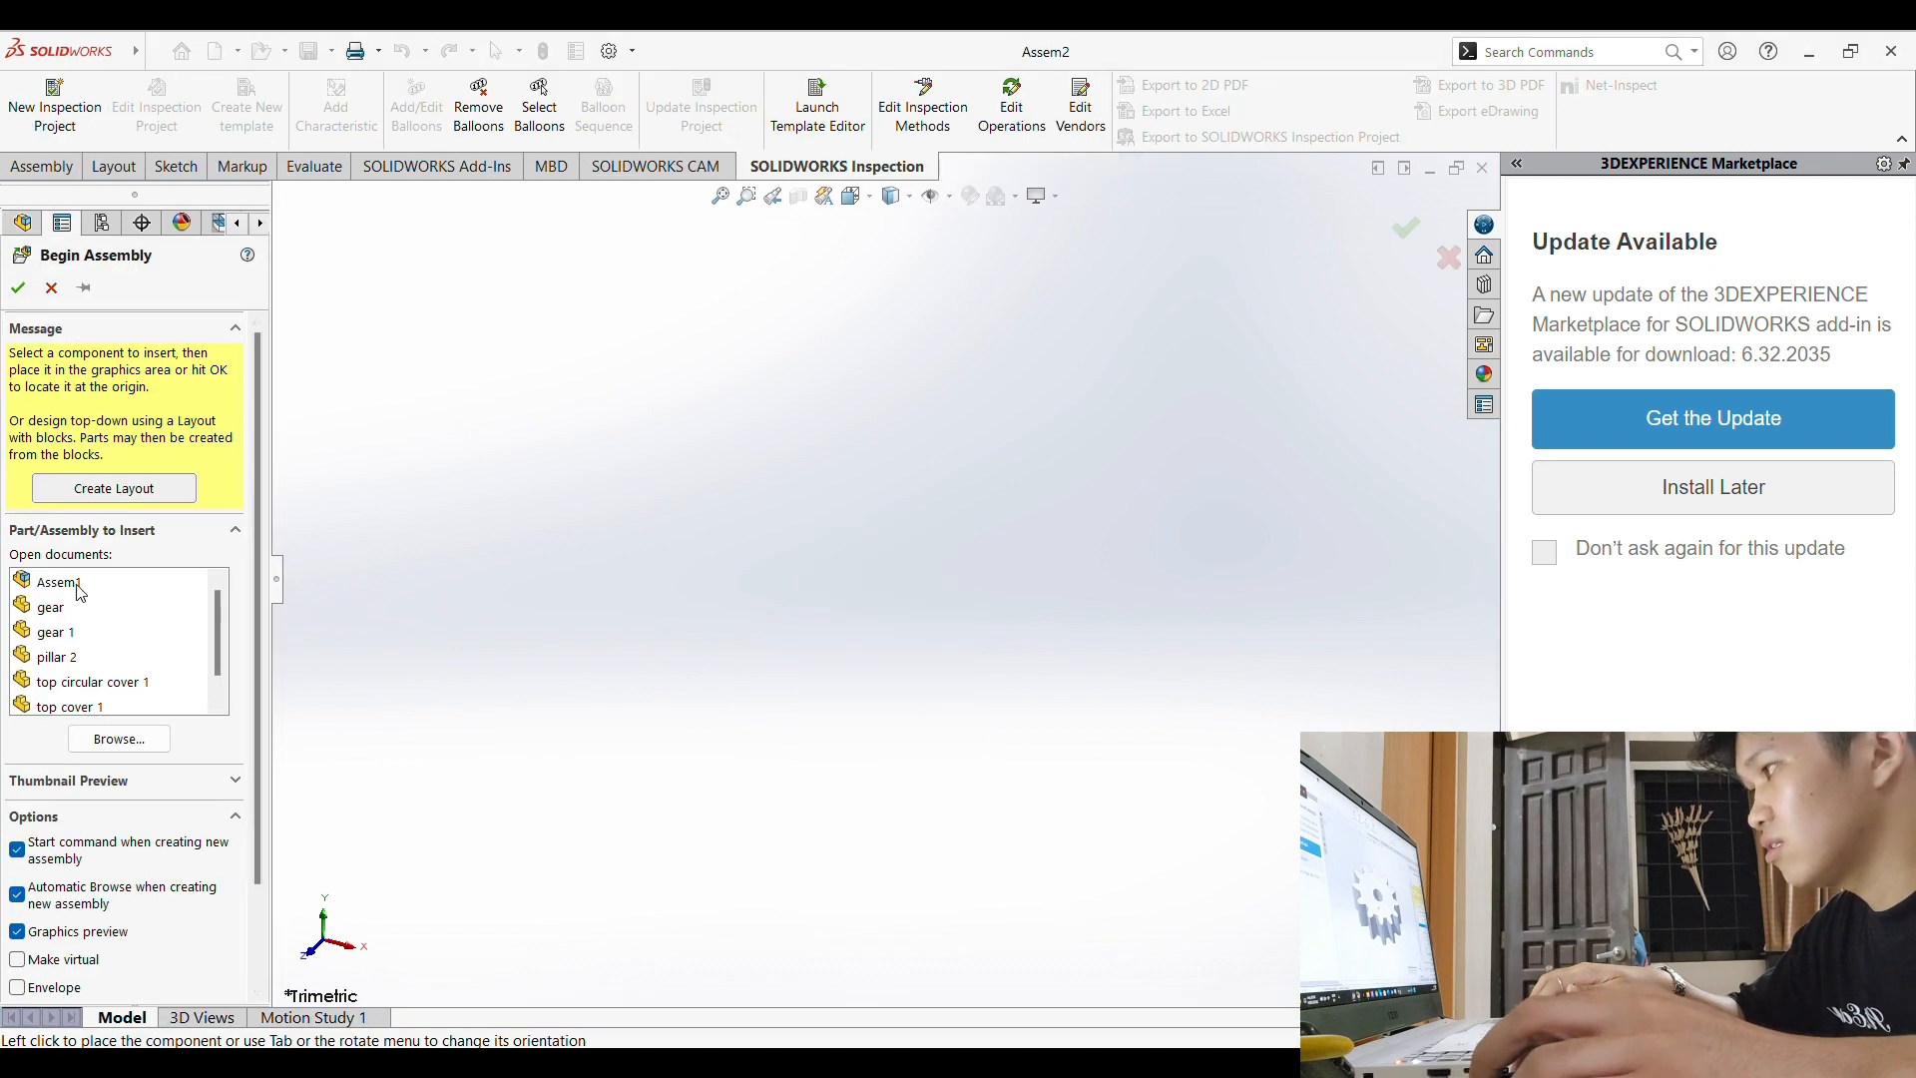
{"action": "left_click", "coordinate": [52, 607]}
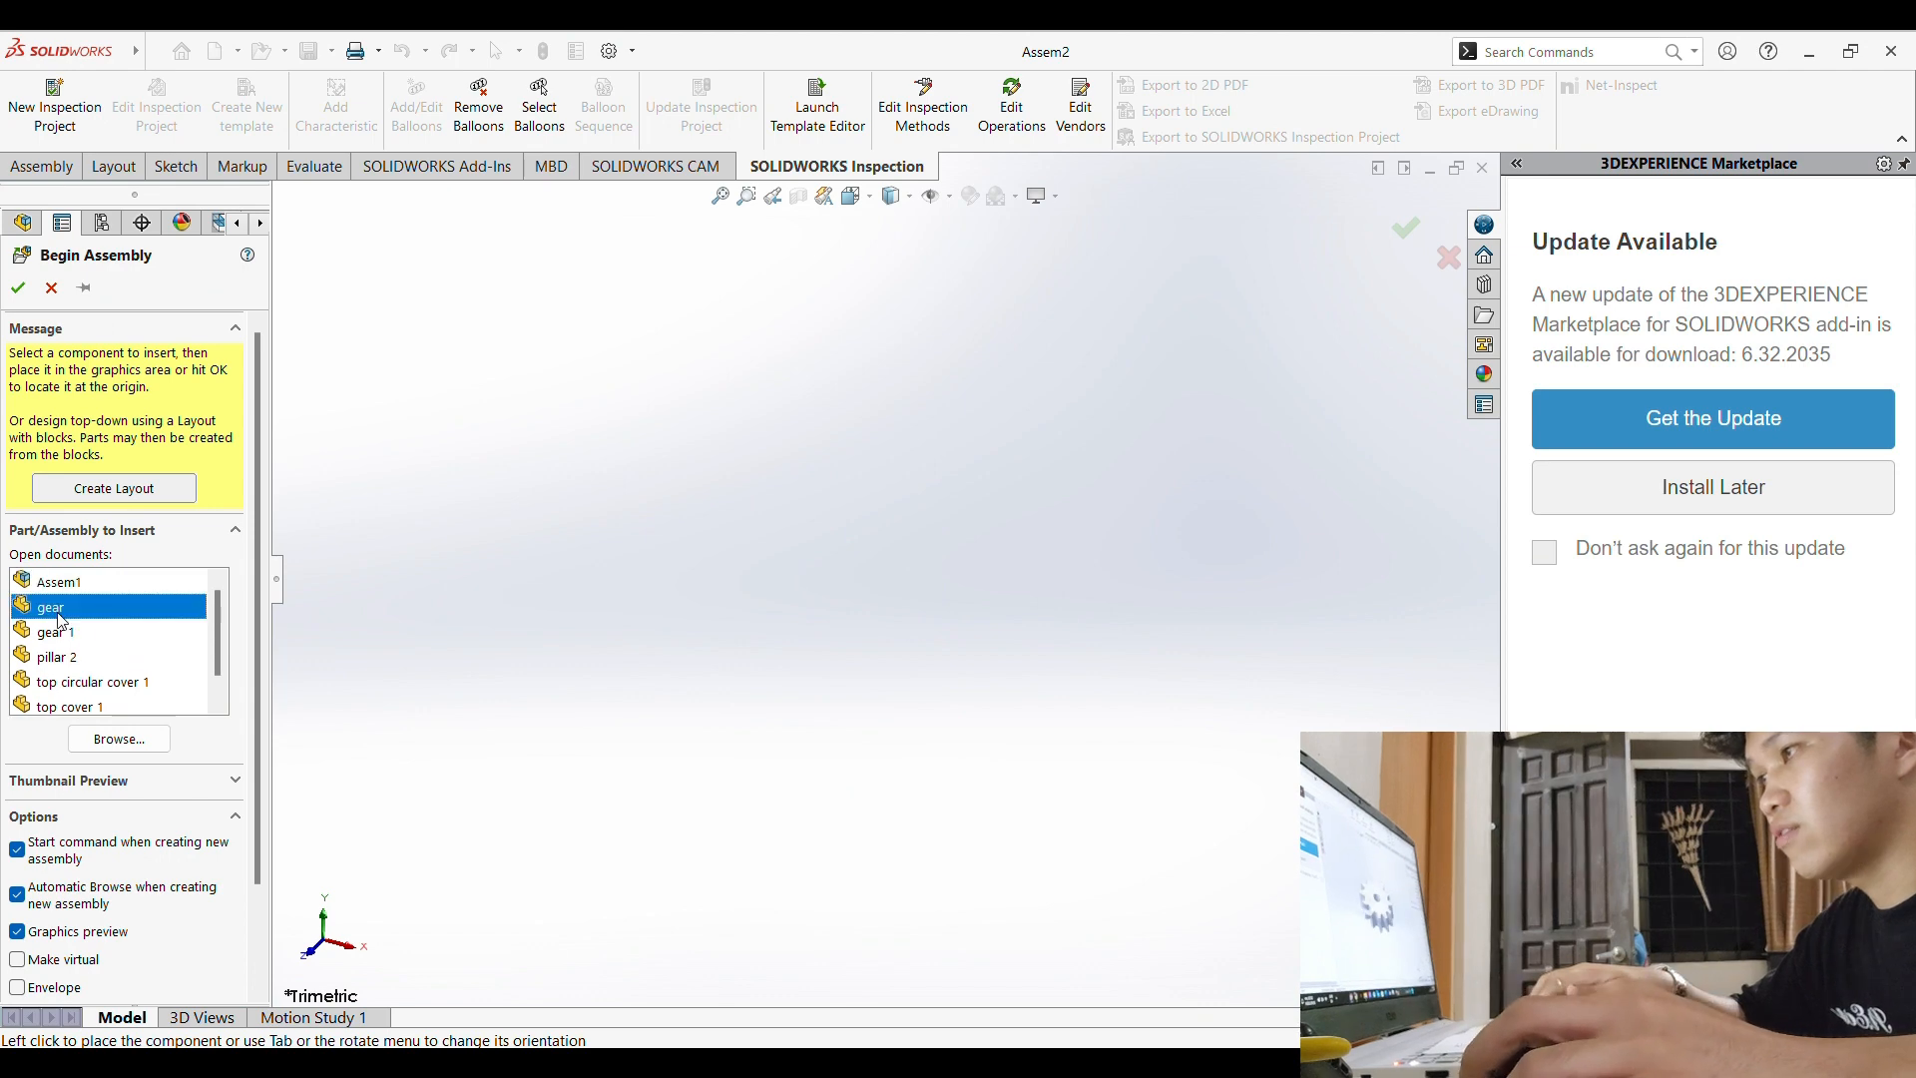
{"action": "left_click", "coordinate": [55, 637]}
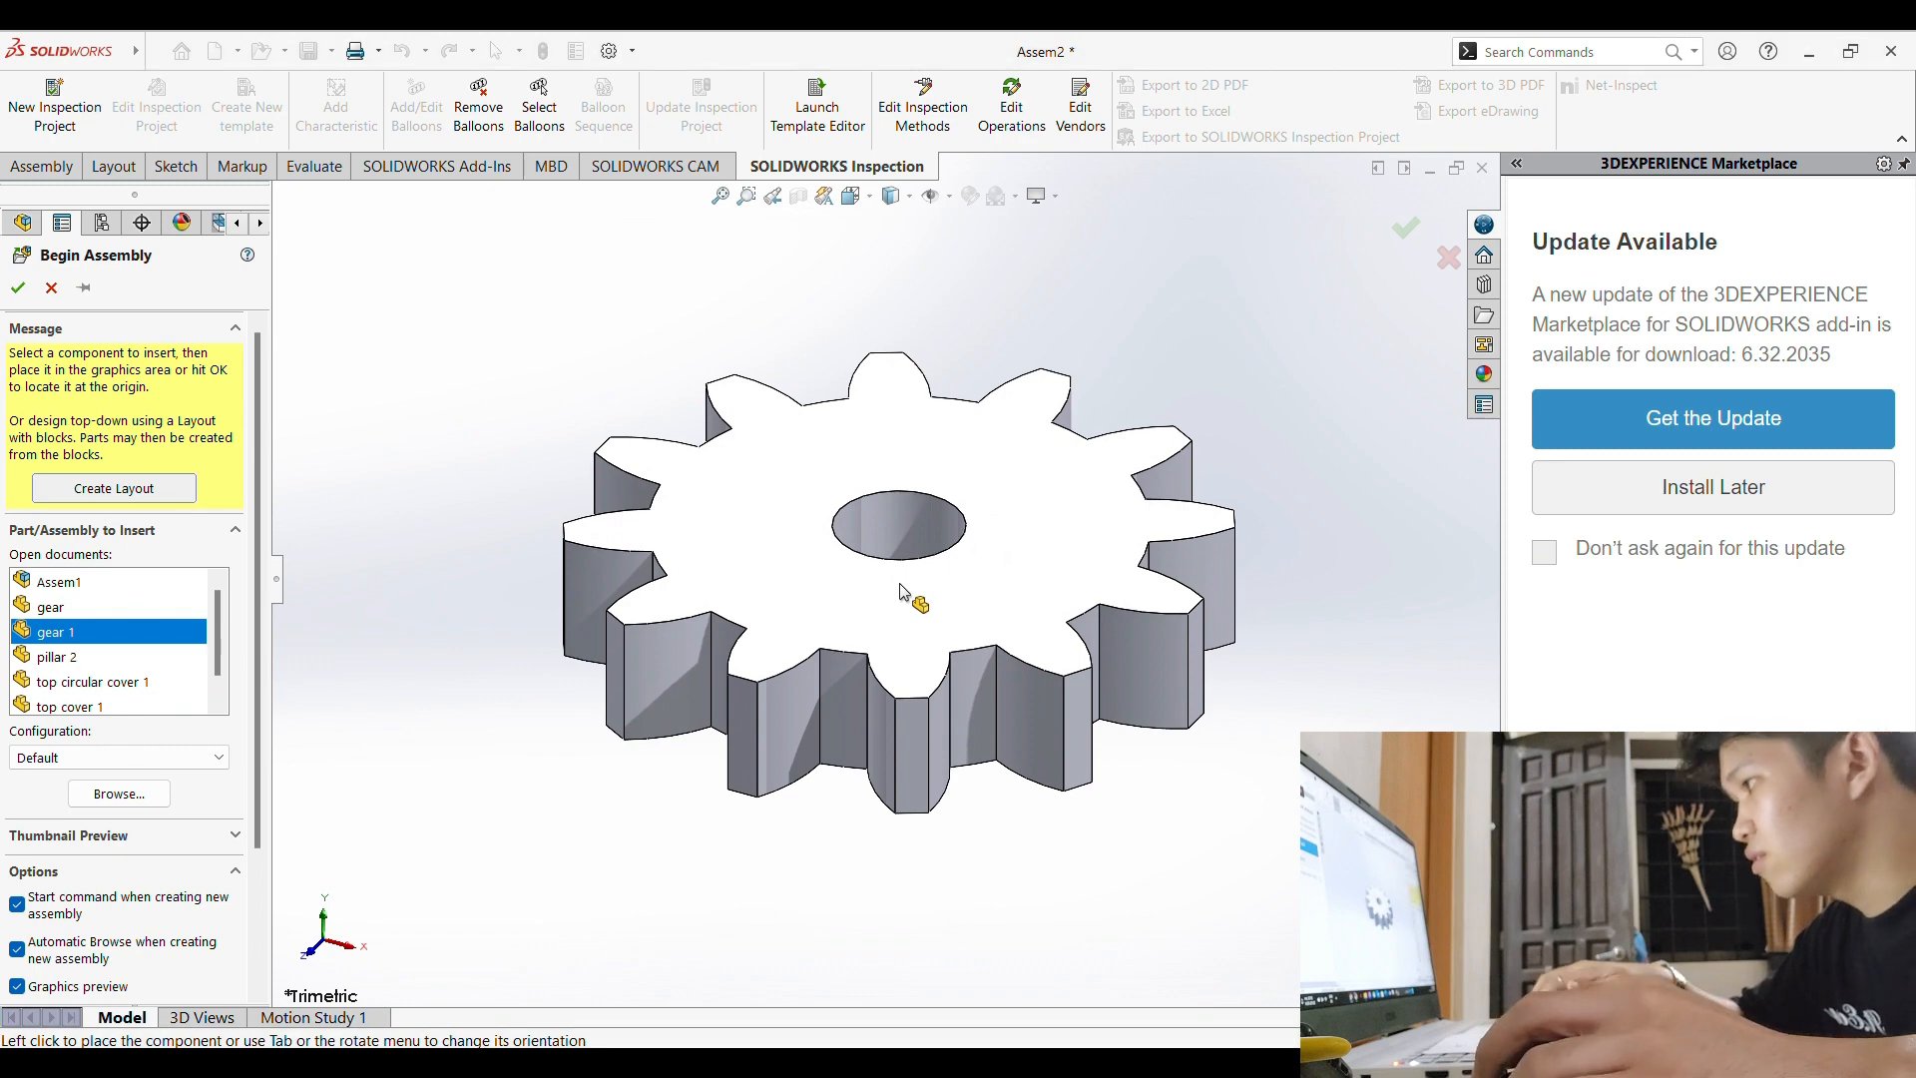
{"action": "left_click", "coordinate": [902, 594]}
{"action": "scroll", "coordinate": [975, 552], "scroll_direction": "up", "scroll_amount": 1}
{"action": "scroll", "coordinate": [975, 554], "scroll_direction": "down", "scroll_amount": 1}
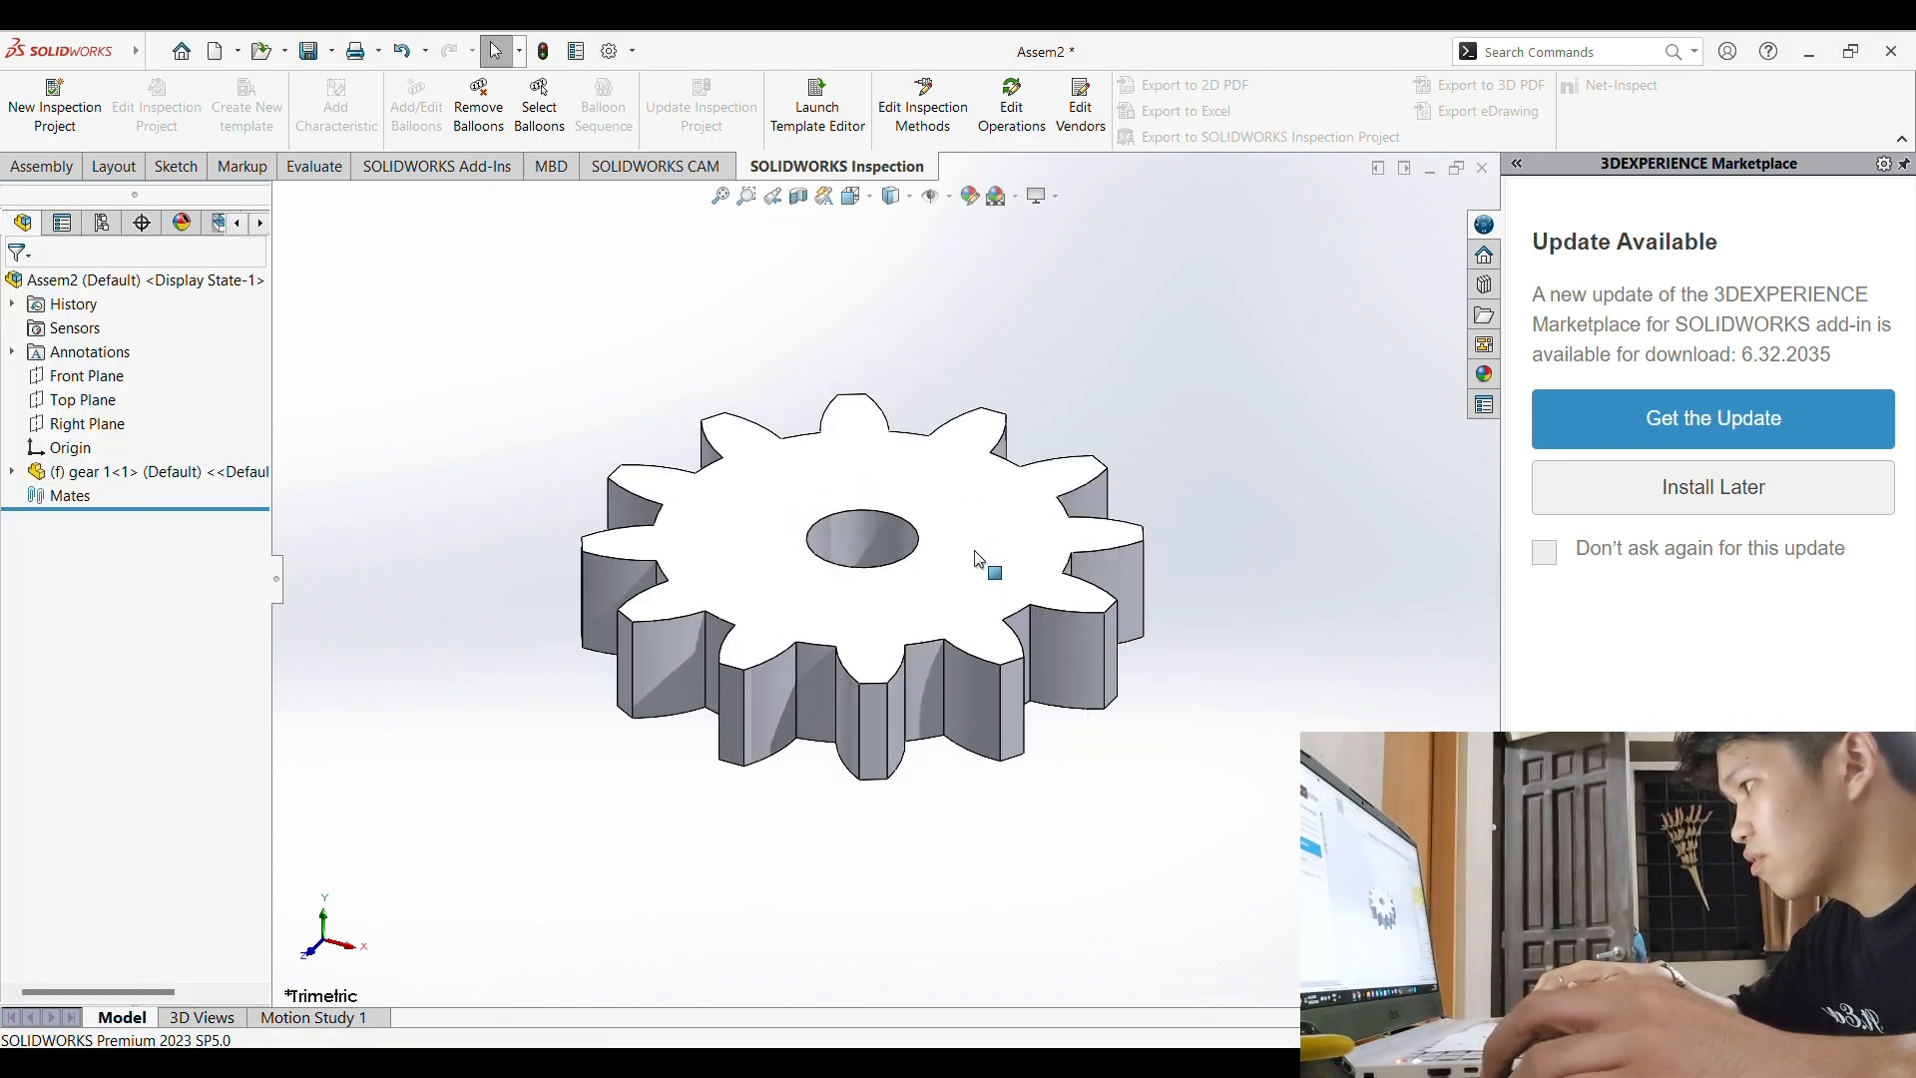
Step: Insert top cover 1 into the assembly and place it in front of and below the gear
{"action": "scroll", "coordinate": [975, 555], "scroll_direction": "up", "scroll_amount": 1}
{"action": "scroll", "coordinate": [975, 555], "scroll_direction": "down", "scroll_amount": 1}
{"action": "scroll", "coordinate": [975, 555], "scroll_direction": "up", "scroll_amount": 2}
{"action": "left_click", "coordinate": [112, 166]}
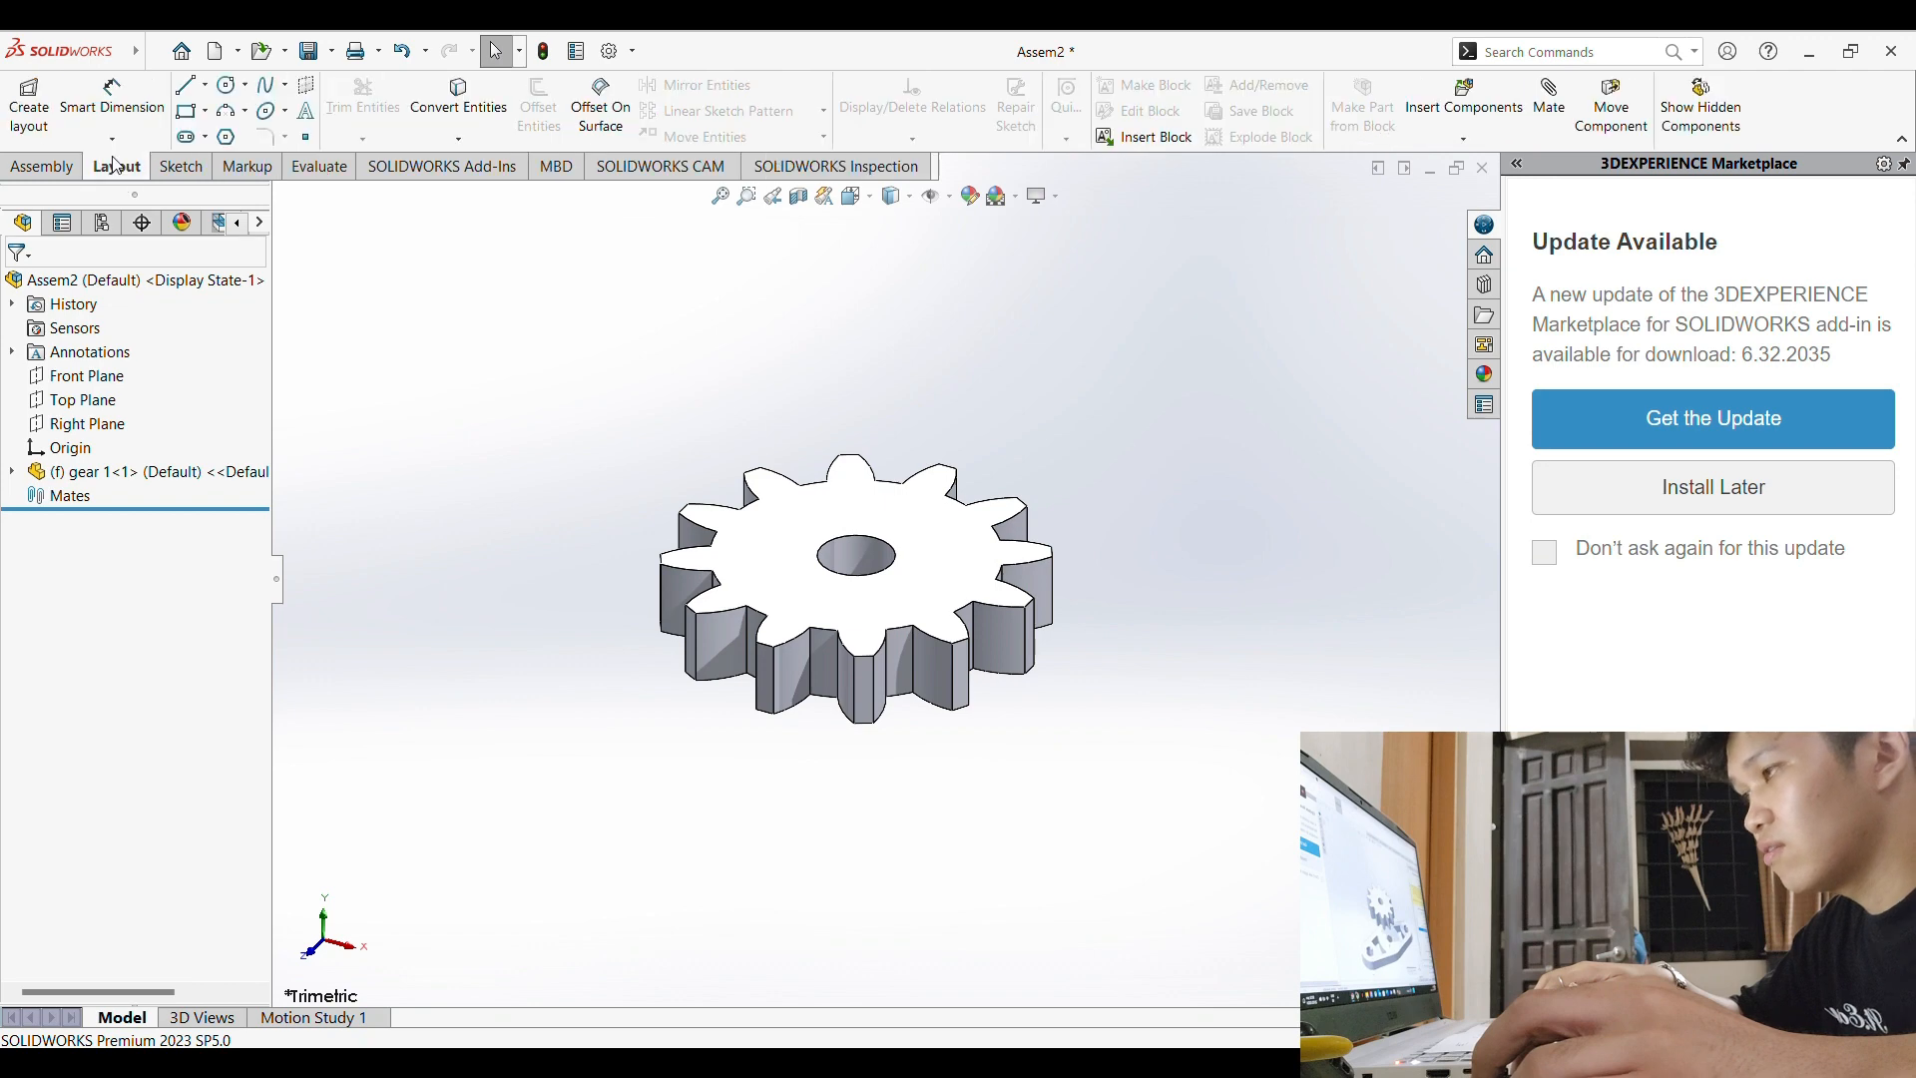
{"action": "left_click", "coordinate": [45, 165]}
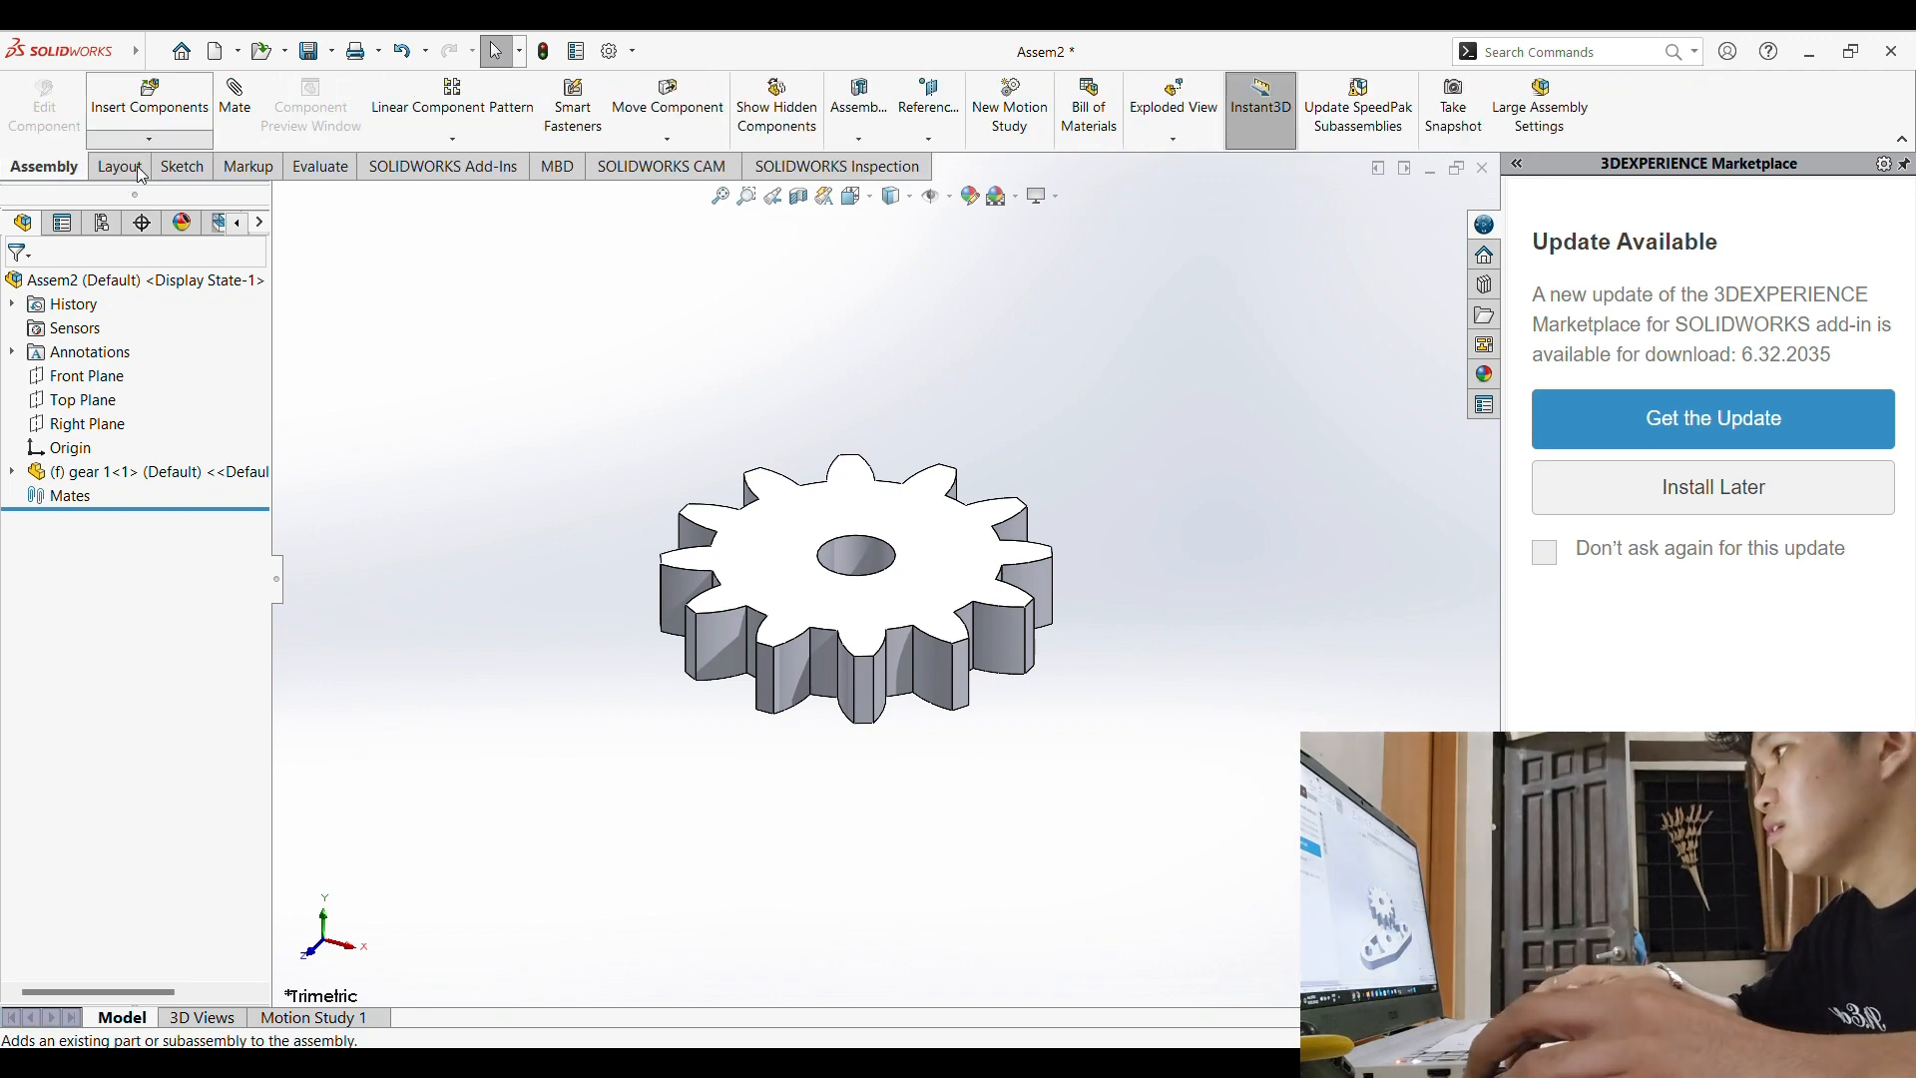
{"action": "left_click", "coordinate": [150, 100]}
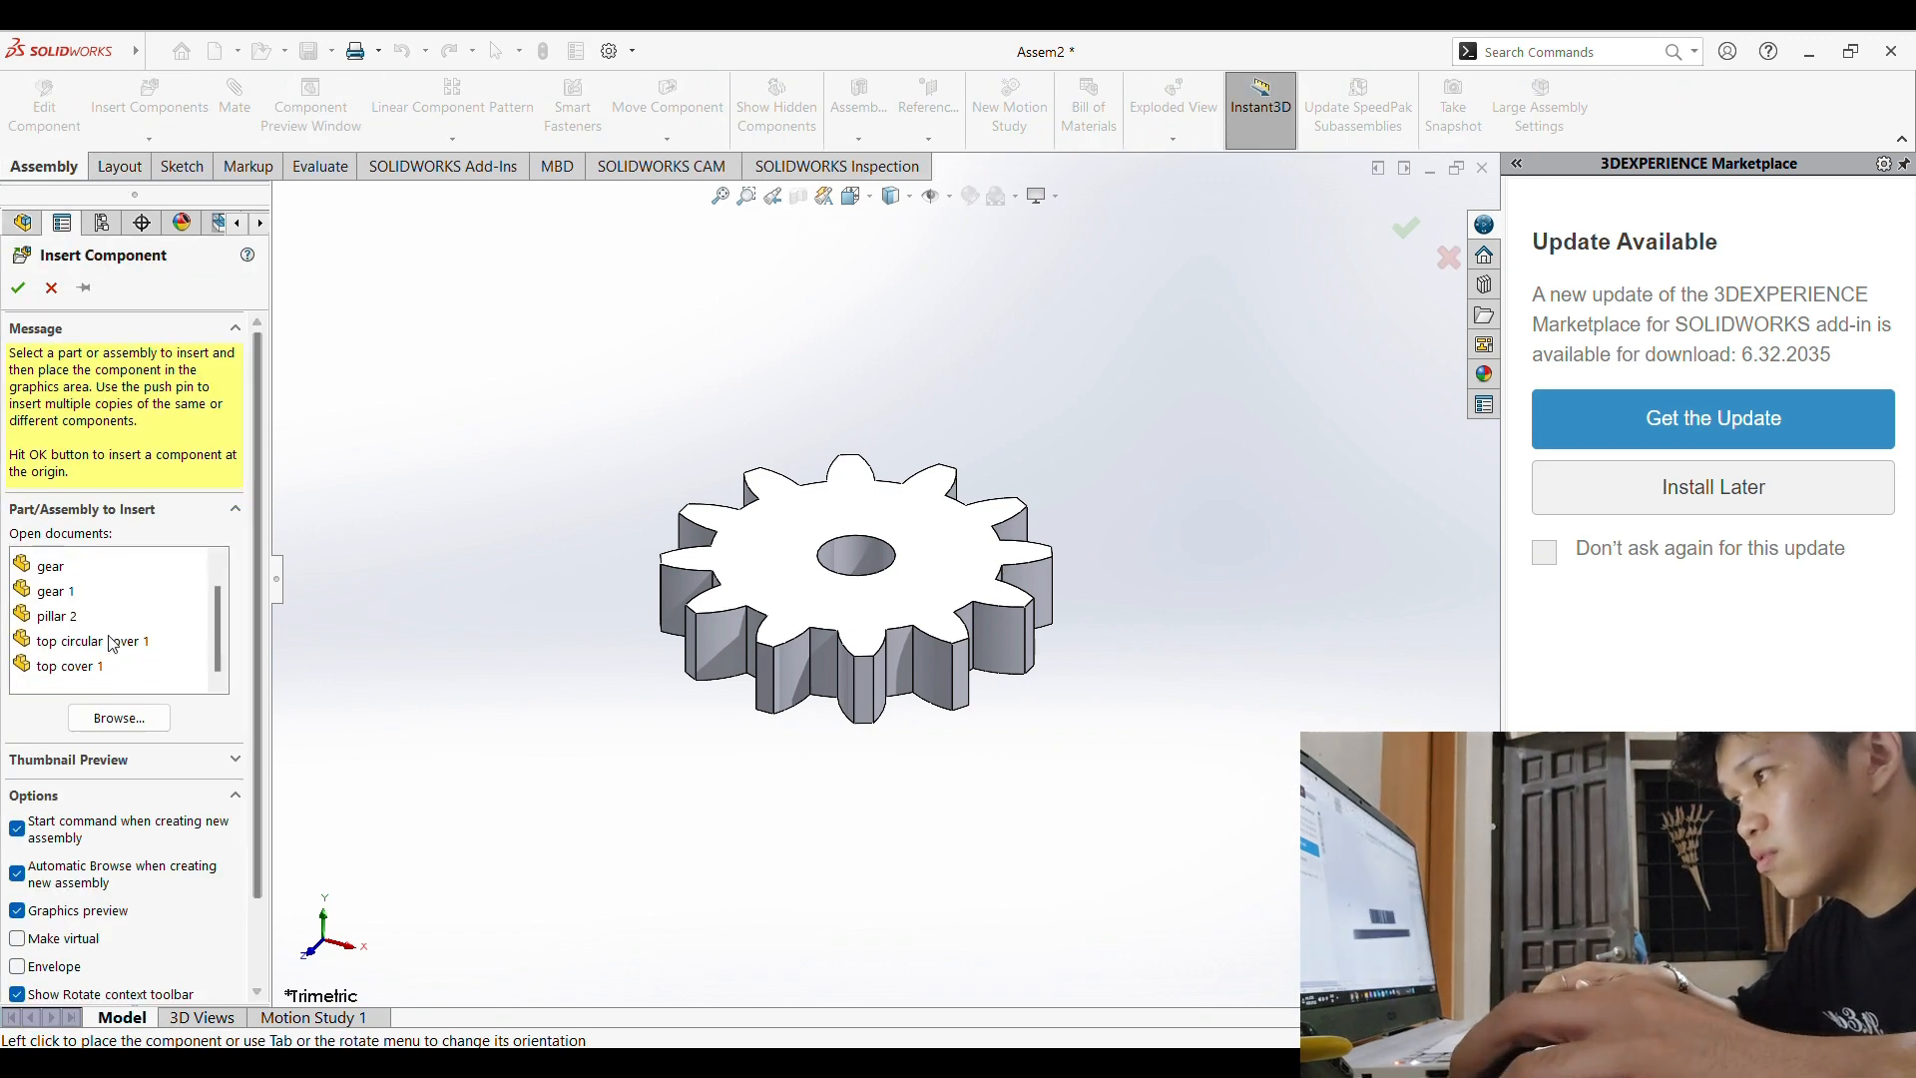
{"action": "left_click", "coordinate": [93, 666]}
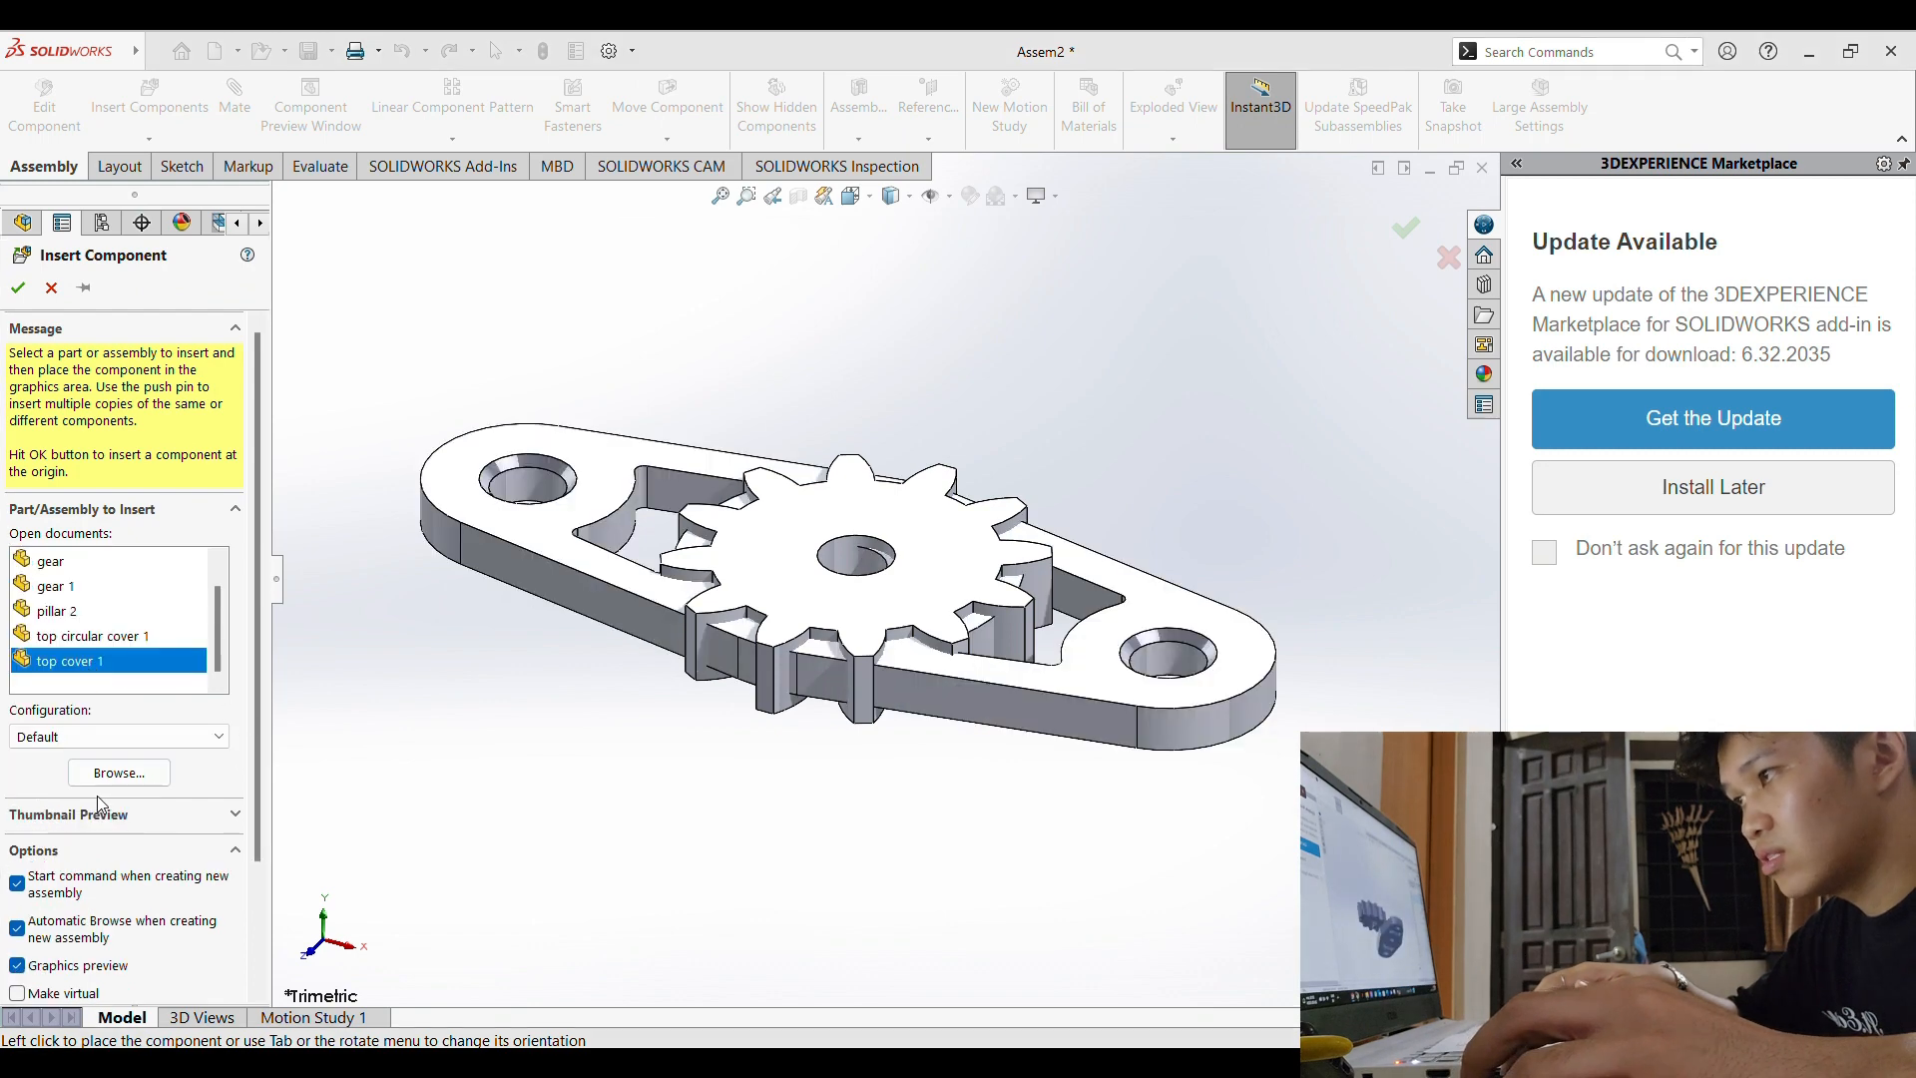
{"action": "left_click", "coordinate": [831, 799]}
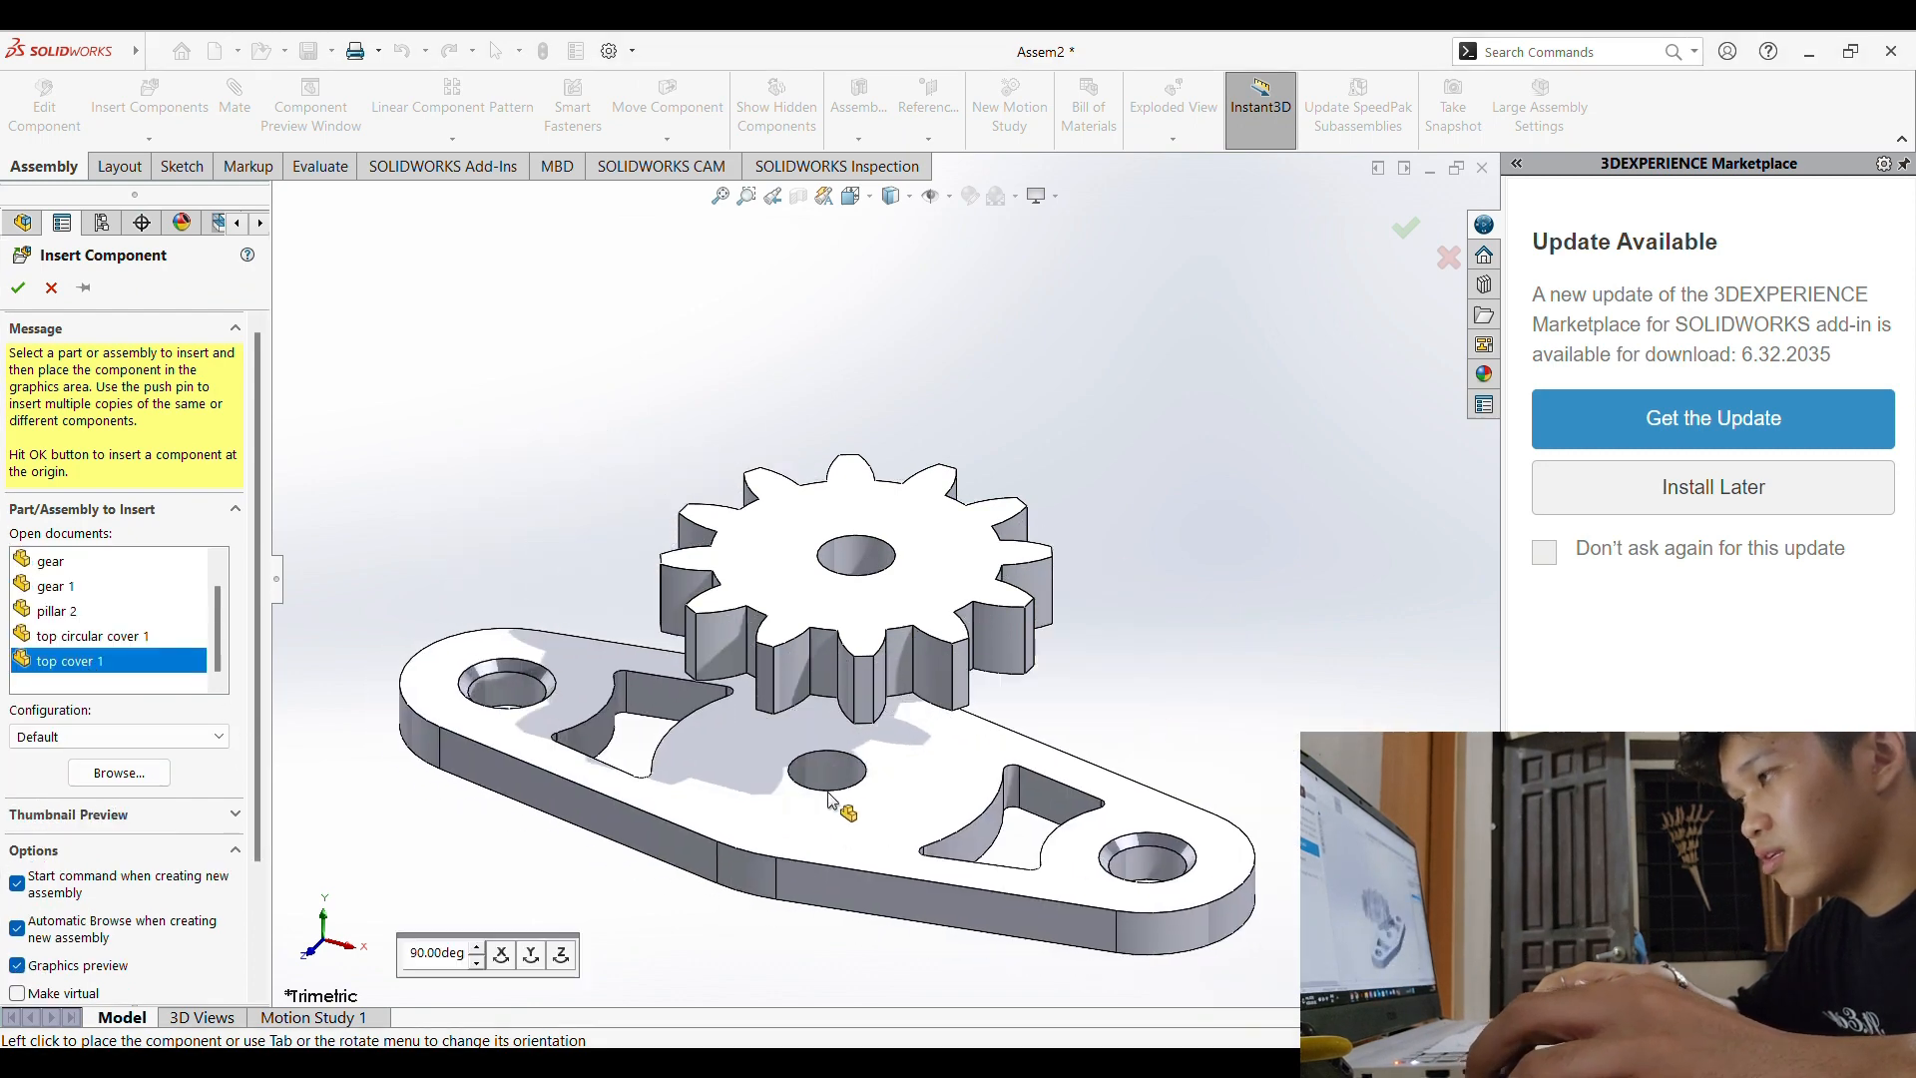
Step: Try a coincident mate between the gear's lower bore edge and the upper edge of the cover's central hole, and undo it
{"action": "left_click", "coordinate": [240, 140]}
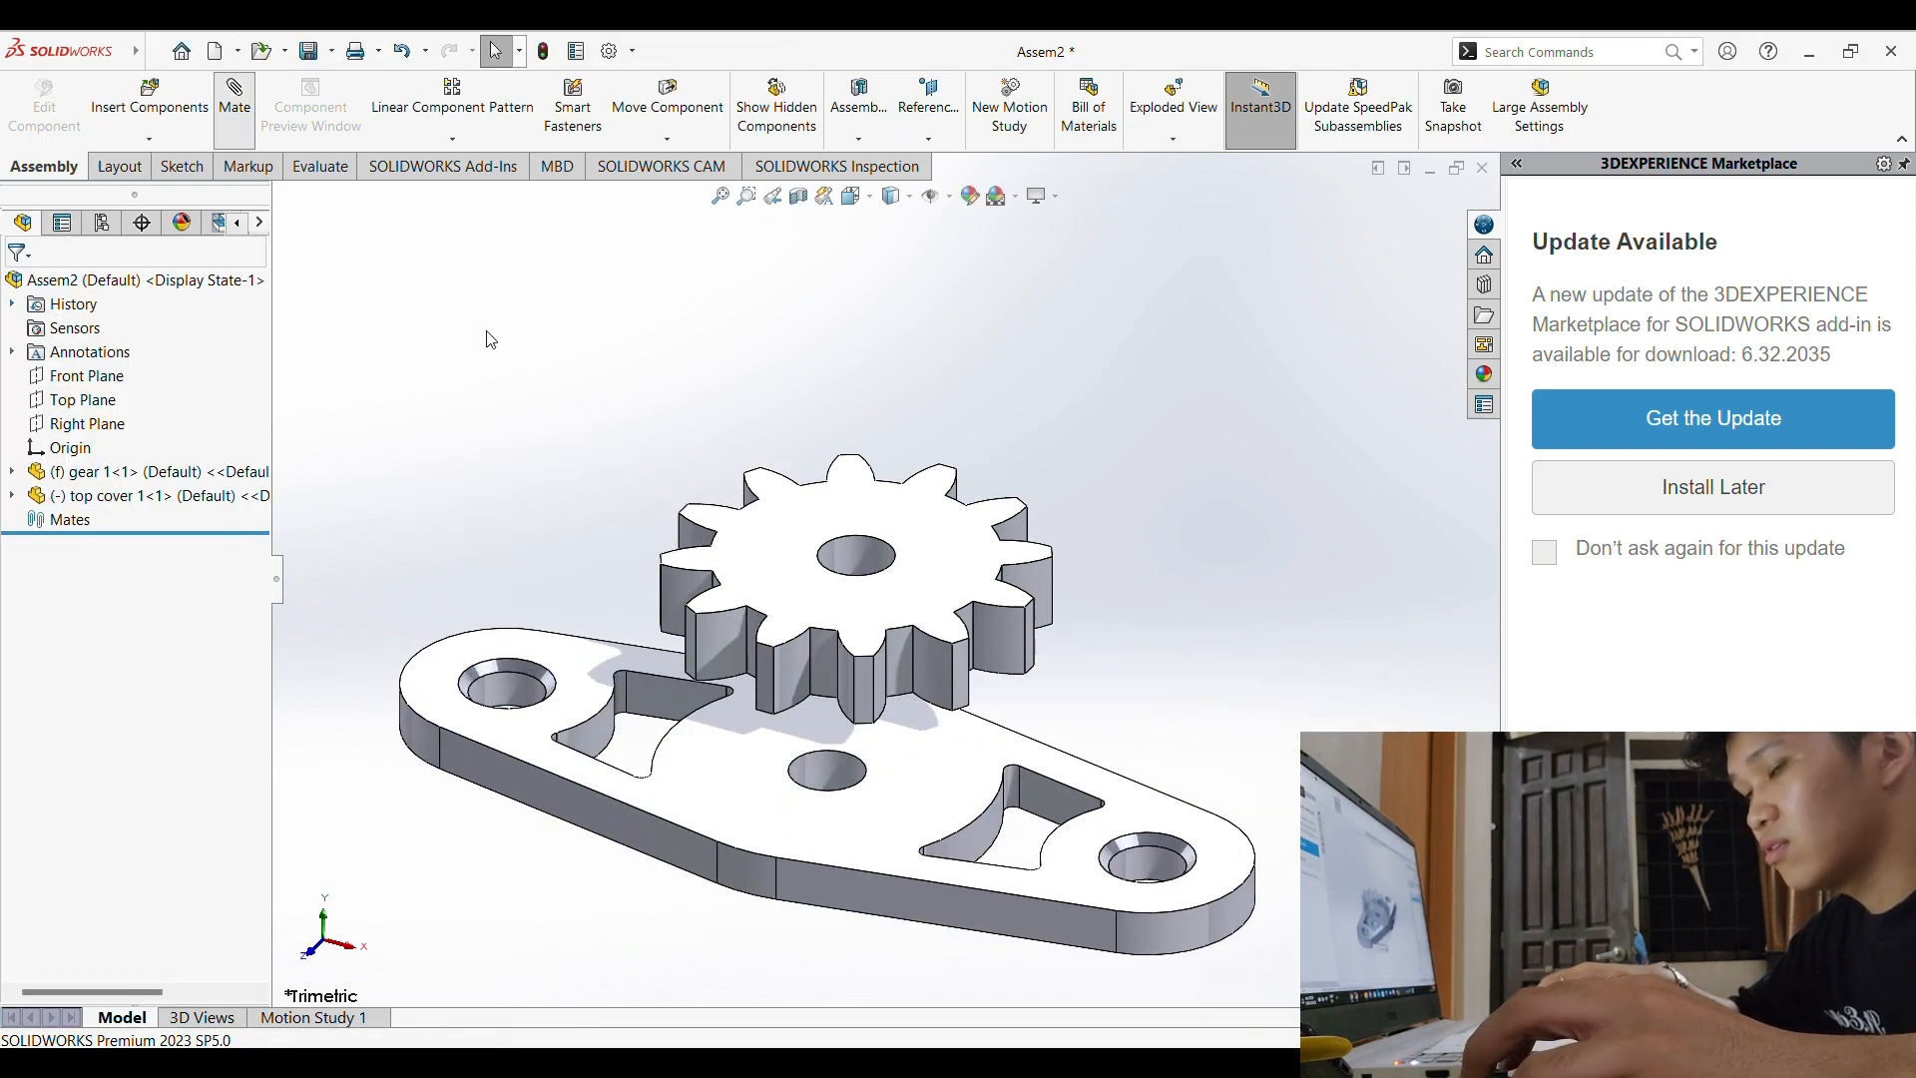
{"action": "middle_click_drag", "start_coordinate": [1292, 704], "coordinate": [1081, 579]}
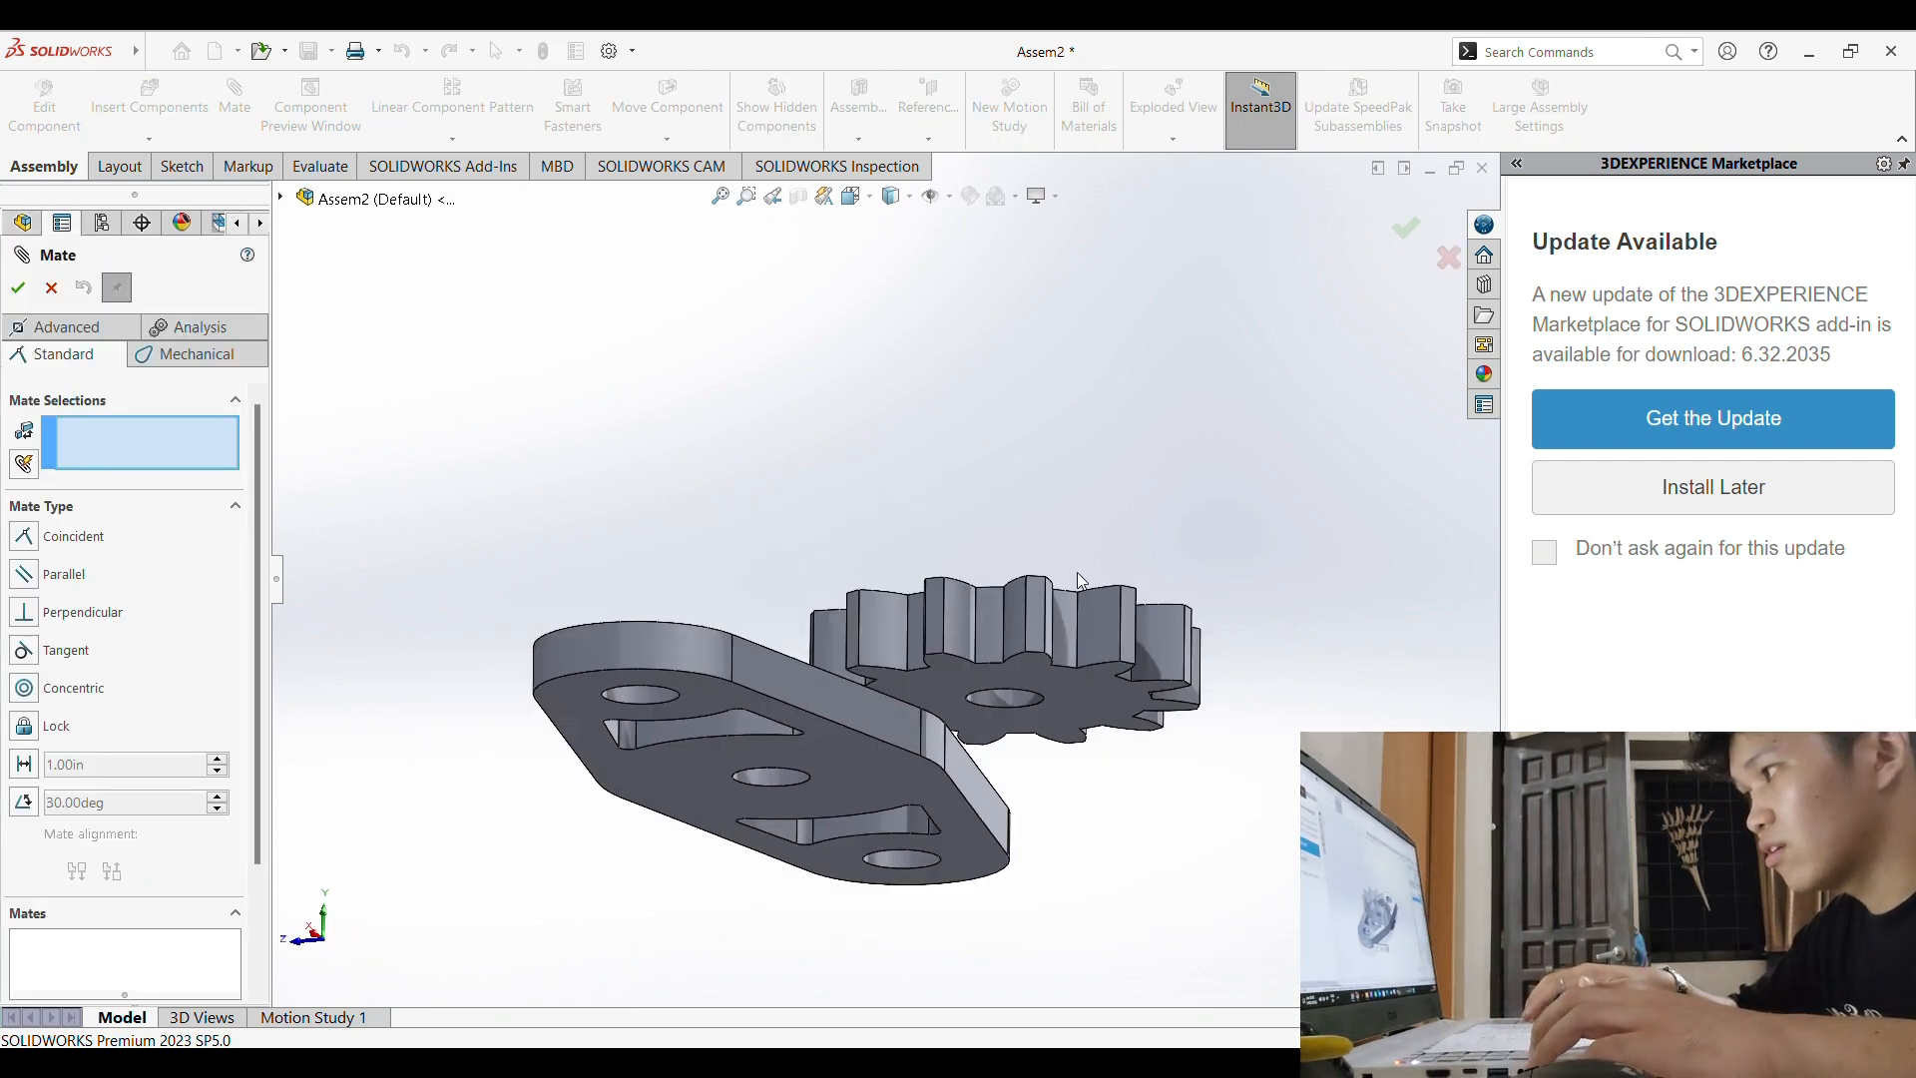
{"action": "left_click", "coordinate": [1020, 712]}
{"action": "middle_click_drag", "start_coordinate": [1020, 711], "coordinate": [886, 849]}
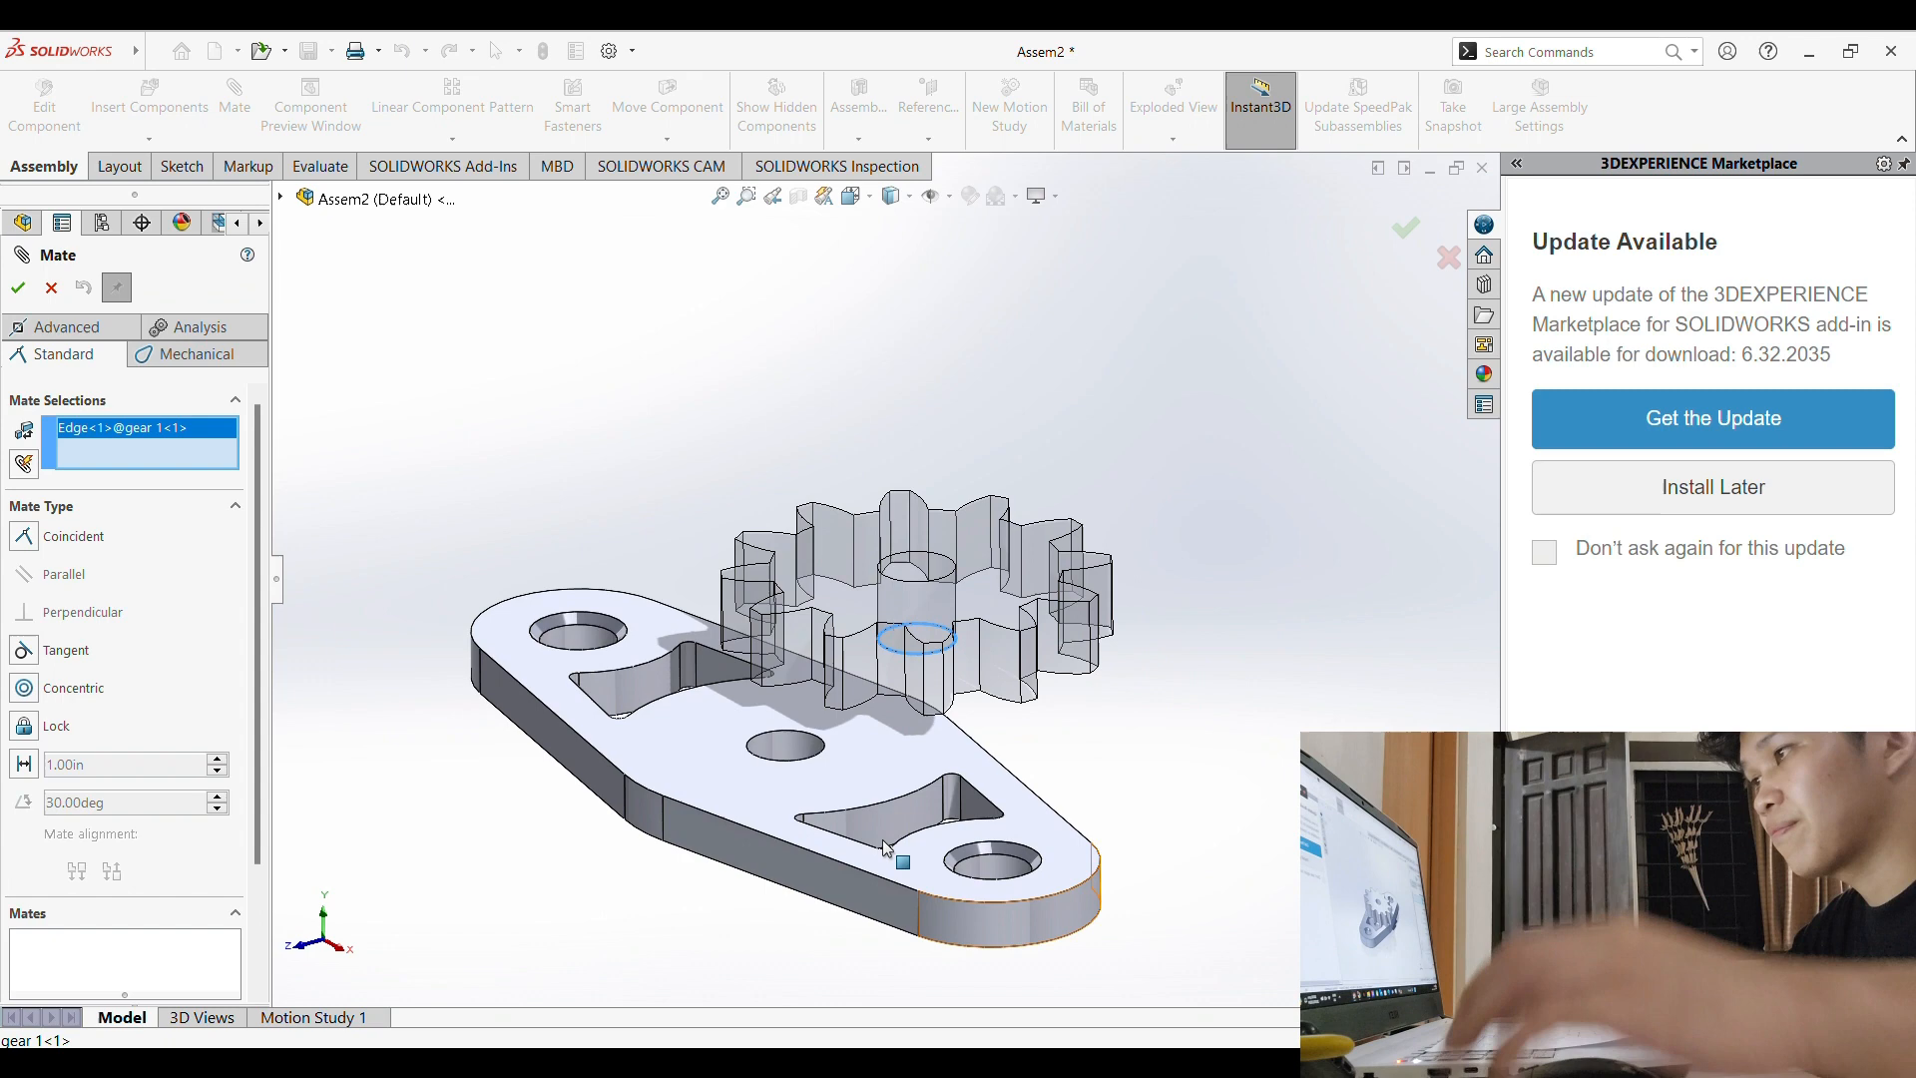
{"action": "left_click", "coordinate": [793, 738]}
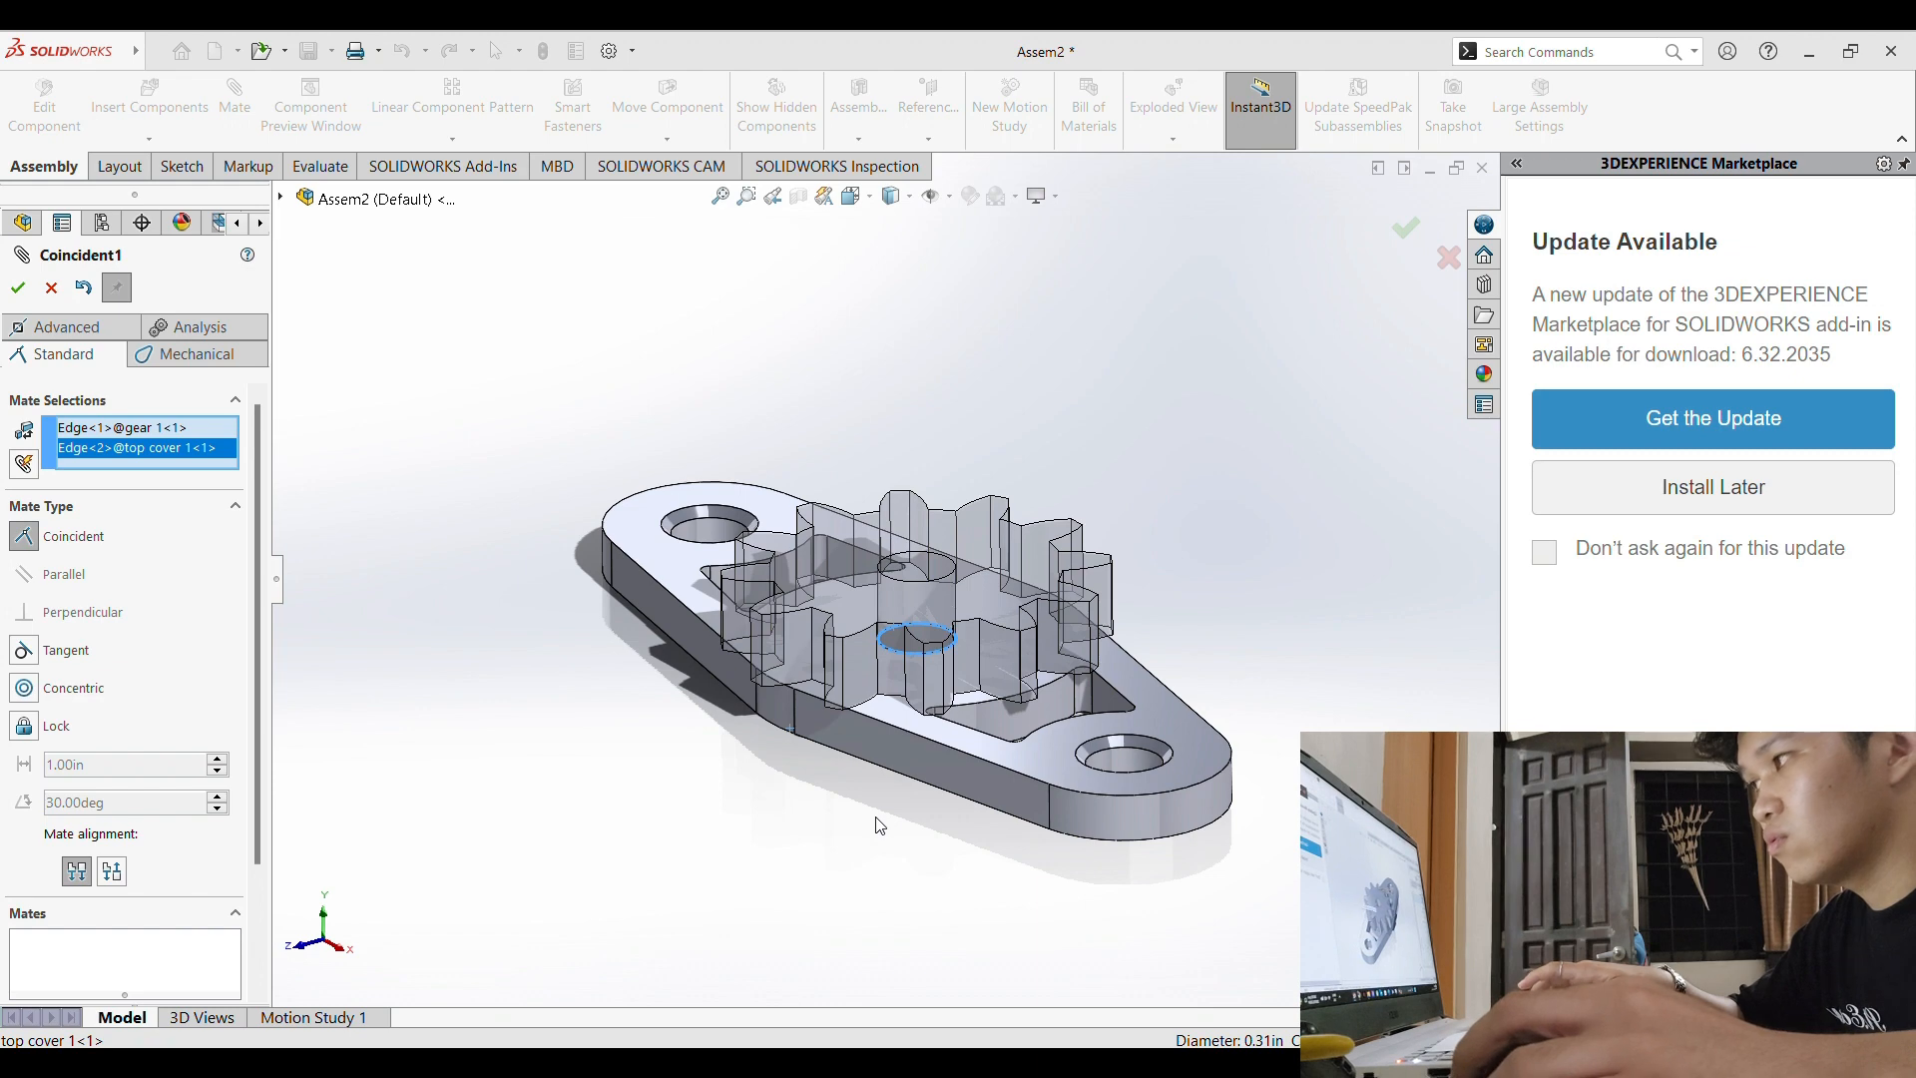
{"action": "key", "text": "Return"}
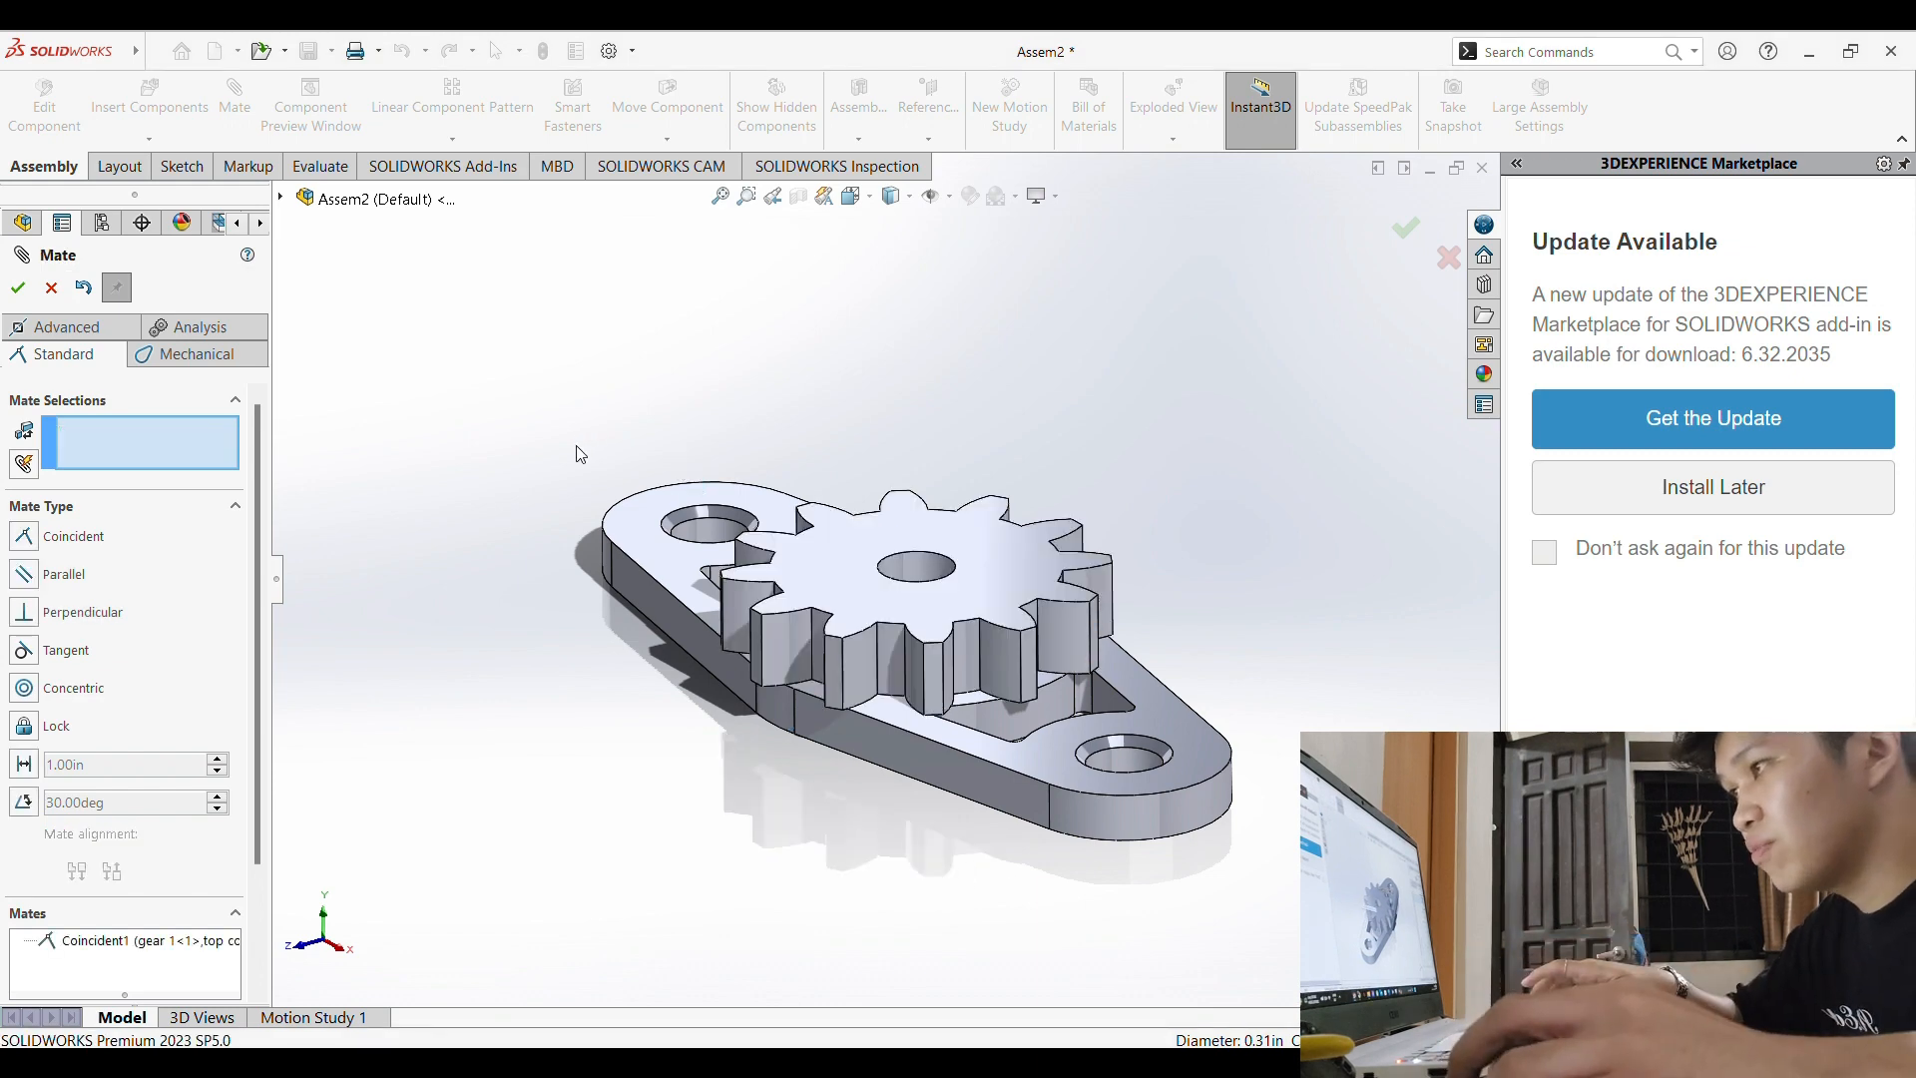
{"action": "middle_click_drag", "start_coordinate": [581, 454], "coordinate": [613, 509]}
{"action": "mouse_move", "coordinate": [1343, 898]}
{"action": "middle_mouse_down"}
{"action": "mouse_move", "coordinate": [1379, 884]}
{"action": "mouse_move", "coordinate": [1351, 909]}
{"action": "middle_mouse_up"}
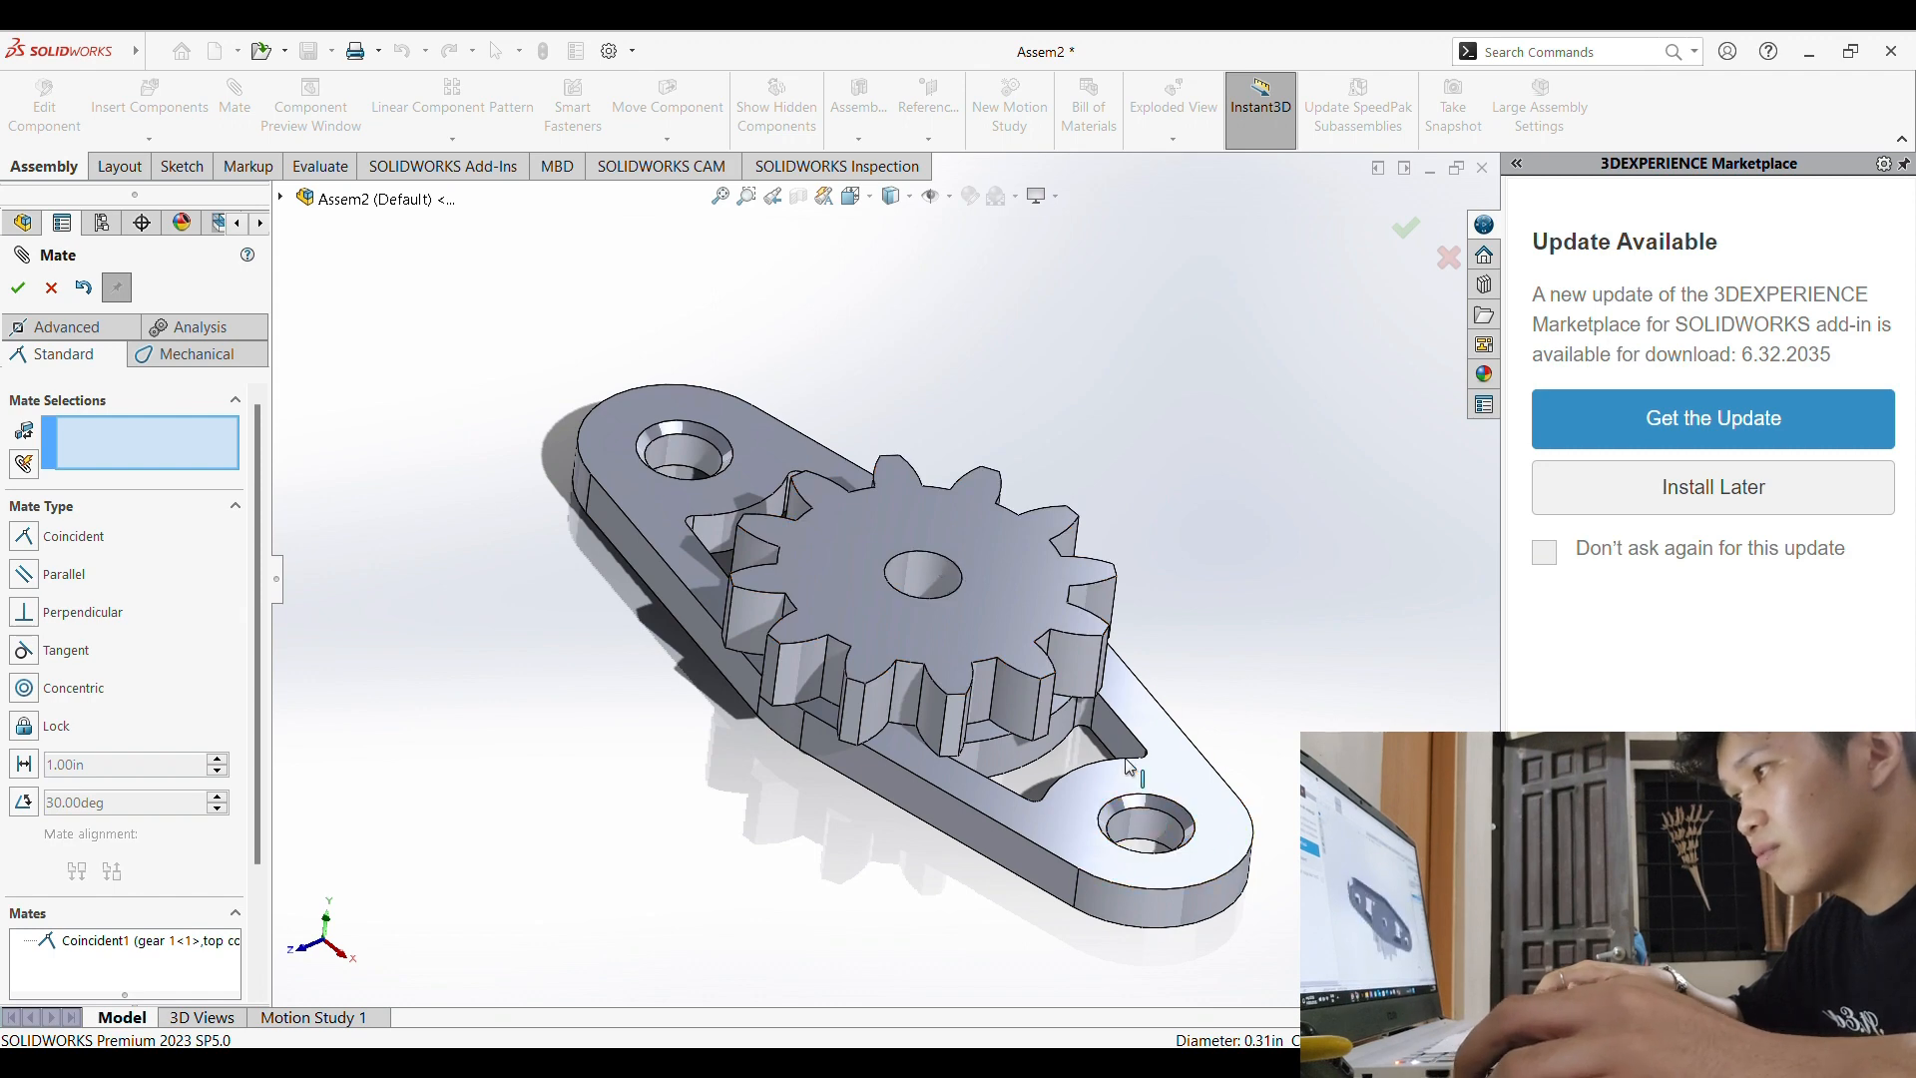
{"action": "key", "text": "ctrl+z"}
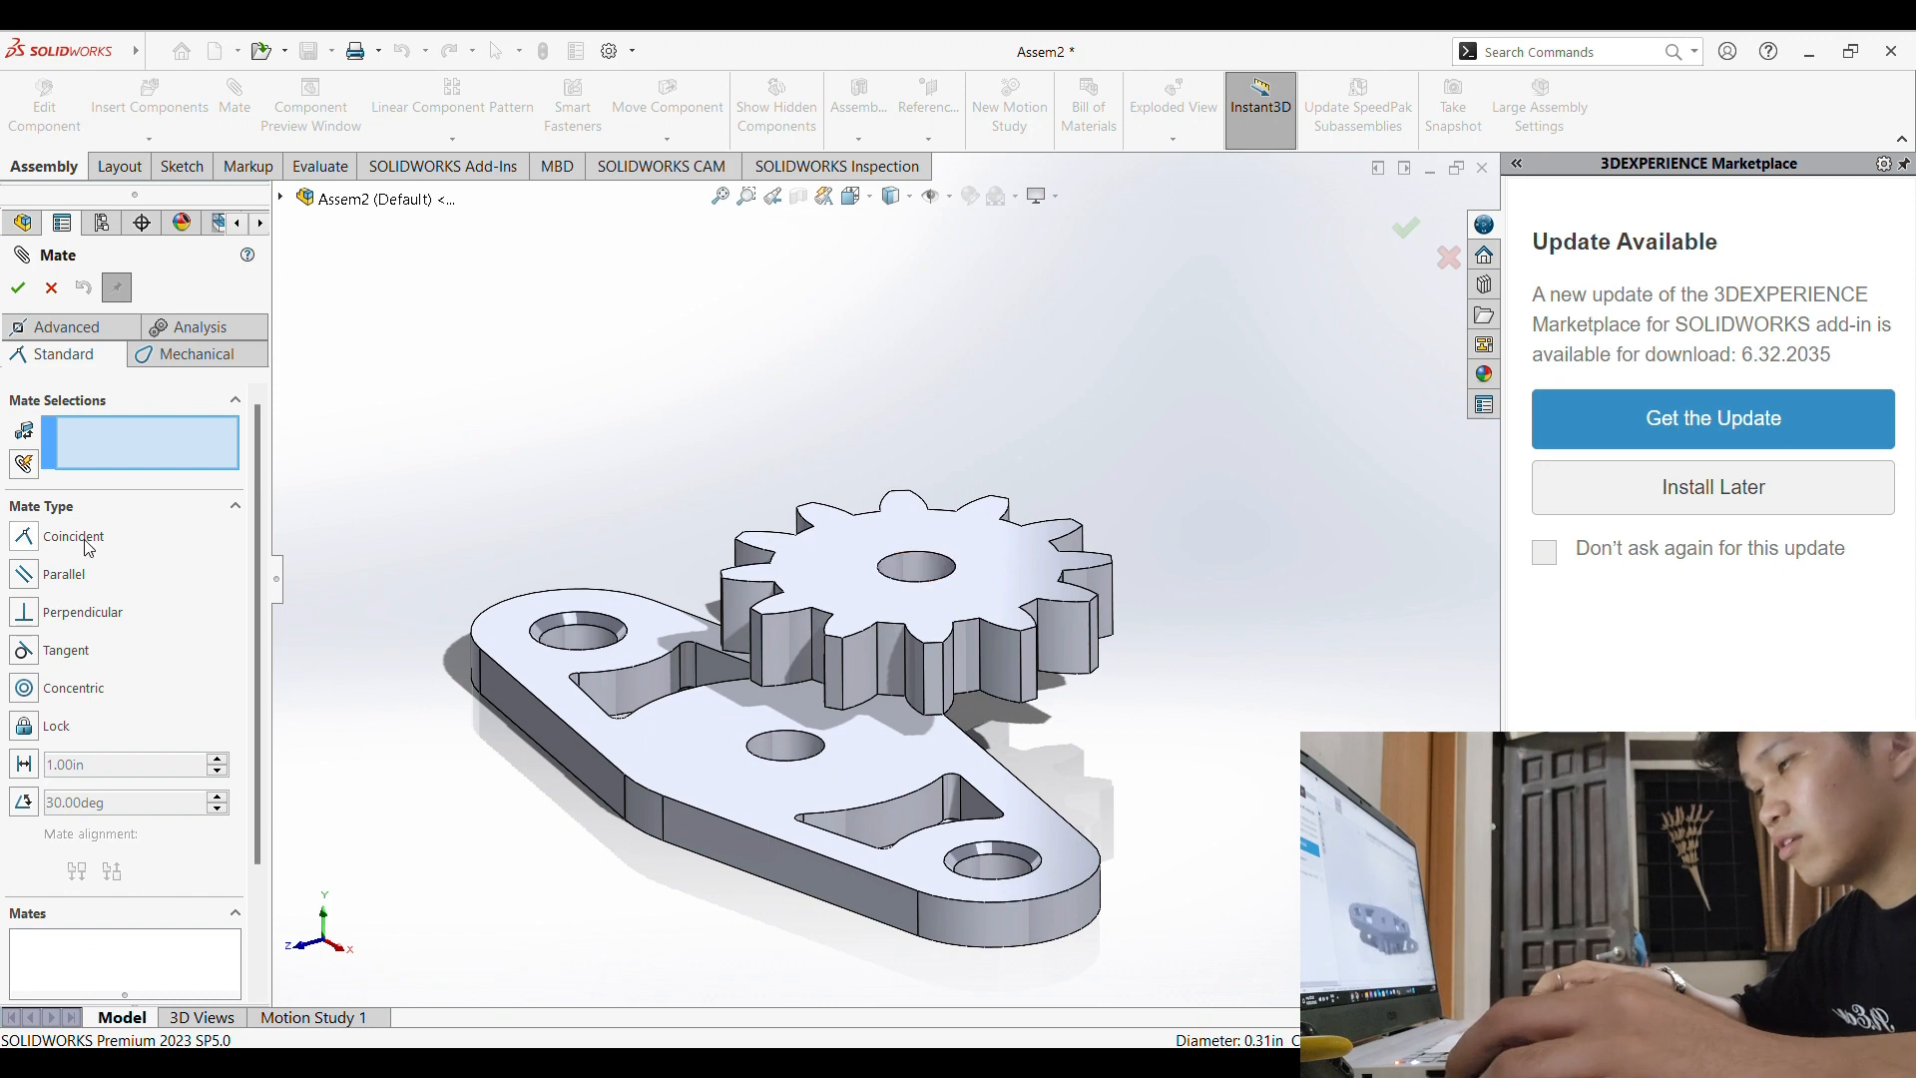
Step: Mate the gear's upper bore edge coincident with the lower edge of the cover's central hole, and close the Mate command
{"action": "left_click", "coordinate": [938, 564]}
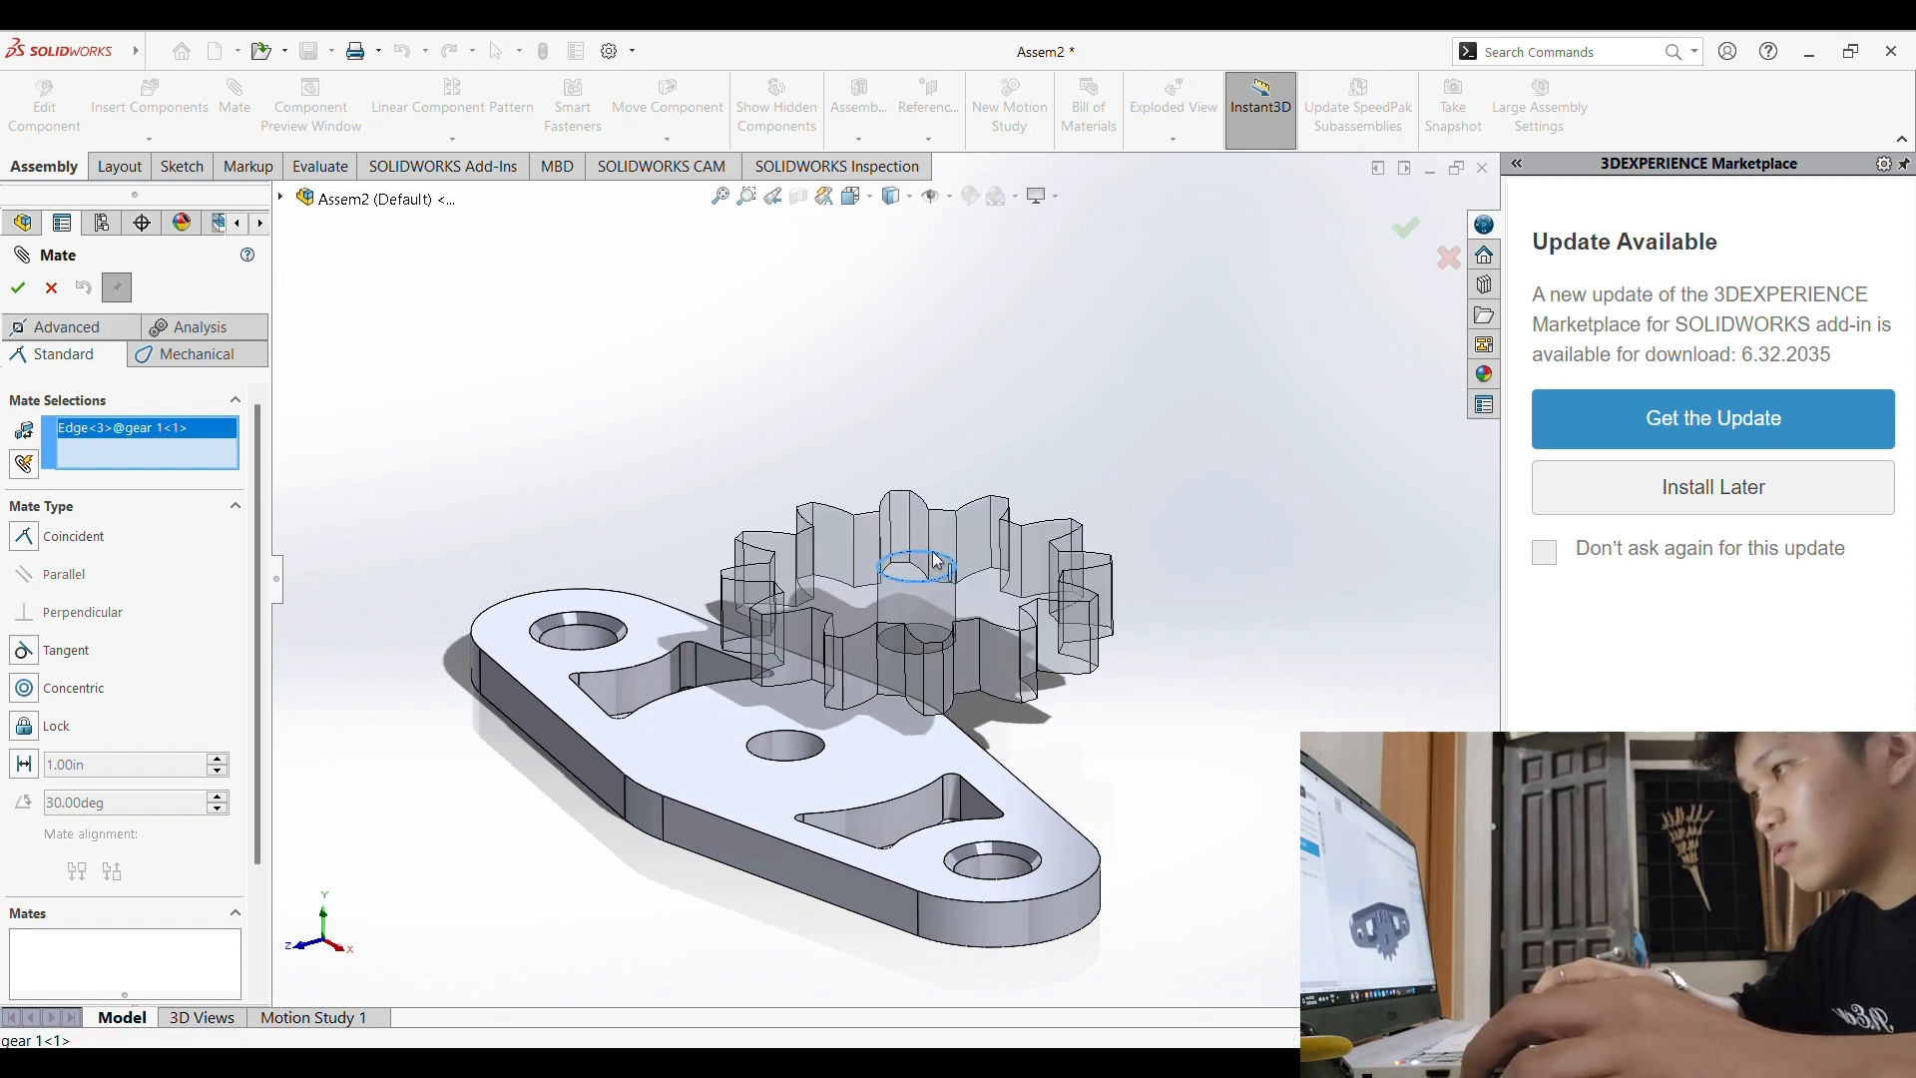
{"action": "middle_click_drag", "start_coordinate": [938, 564], "coordinate": [851, 703]}
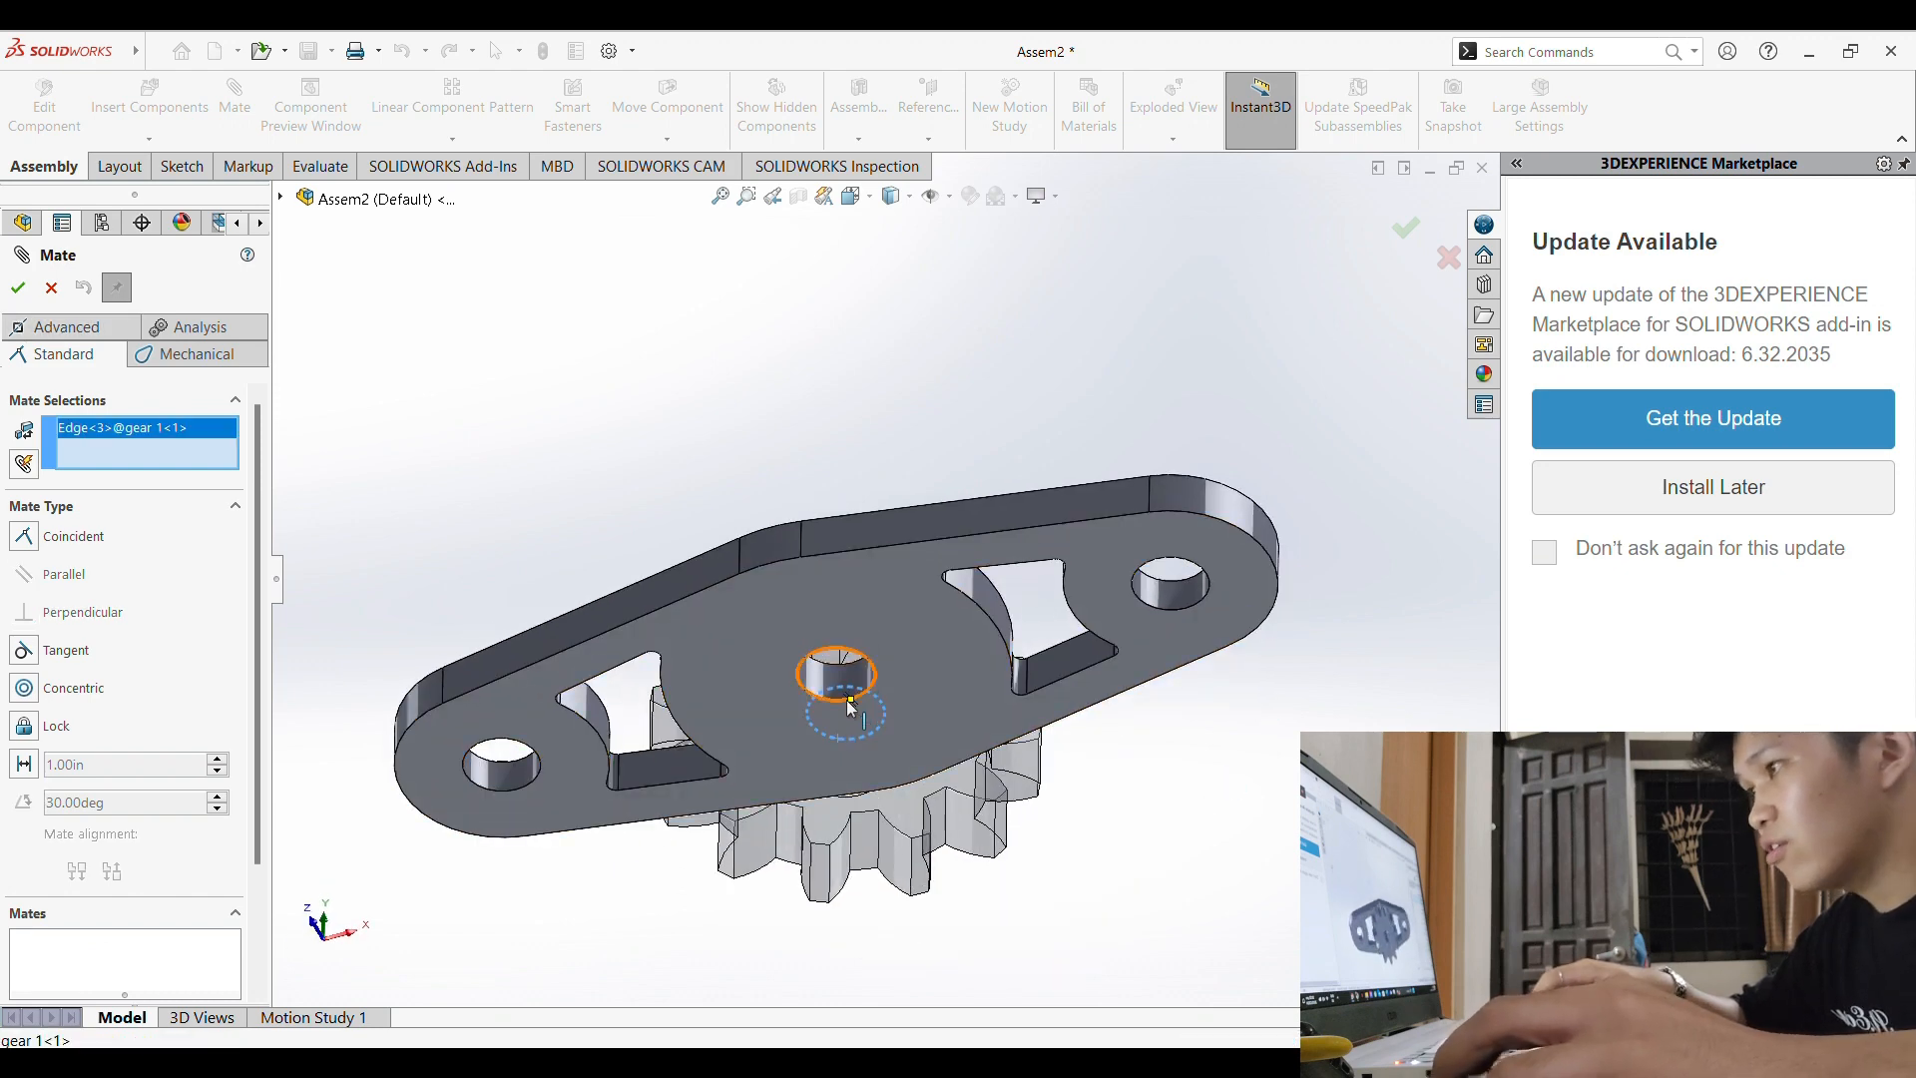
{"action": "left_click", "coordinate": [850, 707]}
{"action": "key", "text": "Return"}
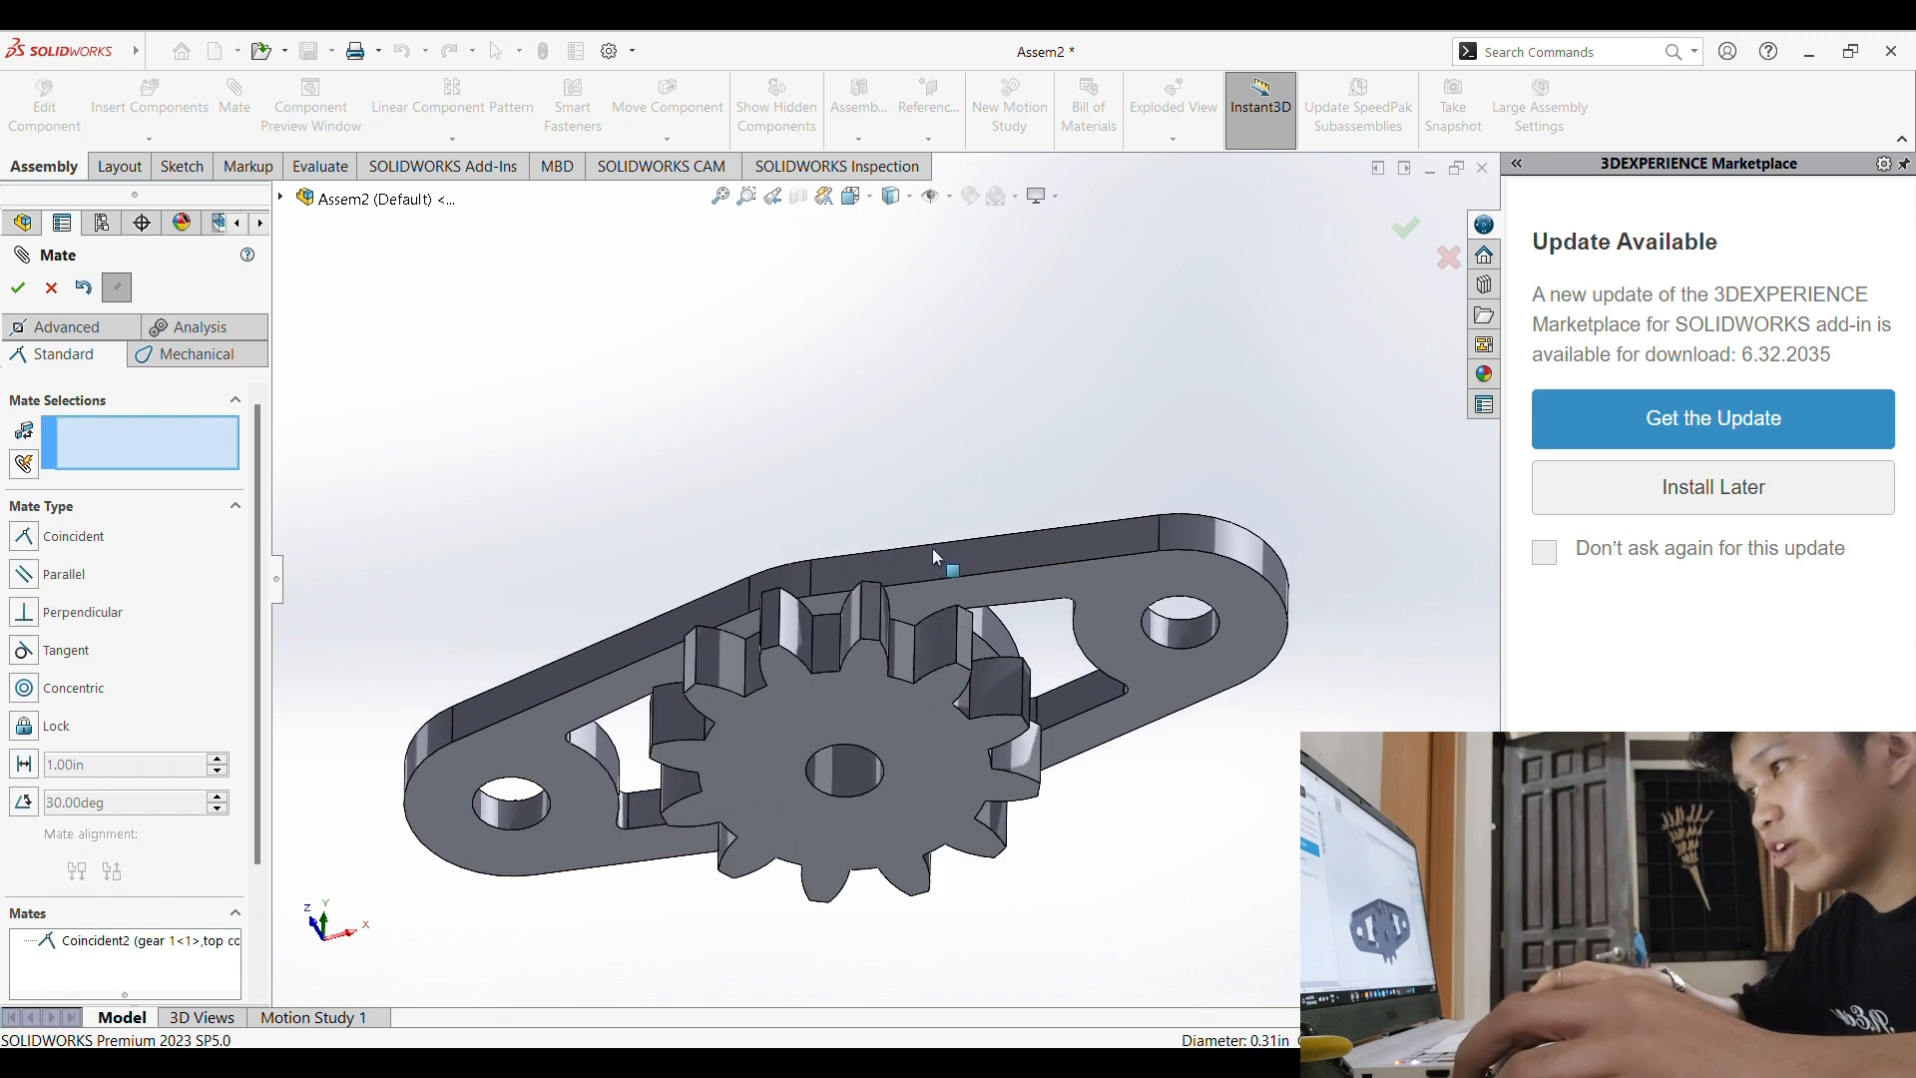
{"action": "middle_click_drag", "start_coordinate": [936, 557], "coordinate": [995, 349]}
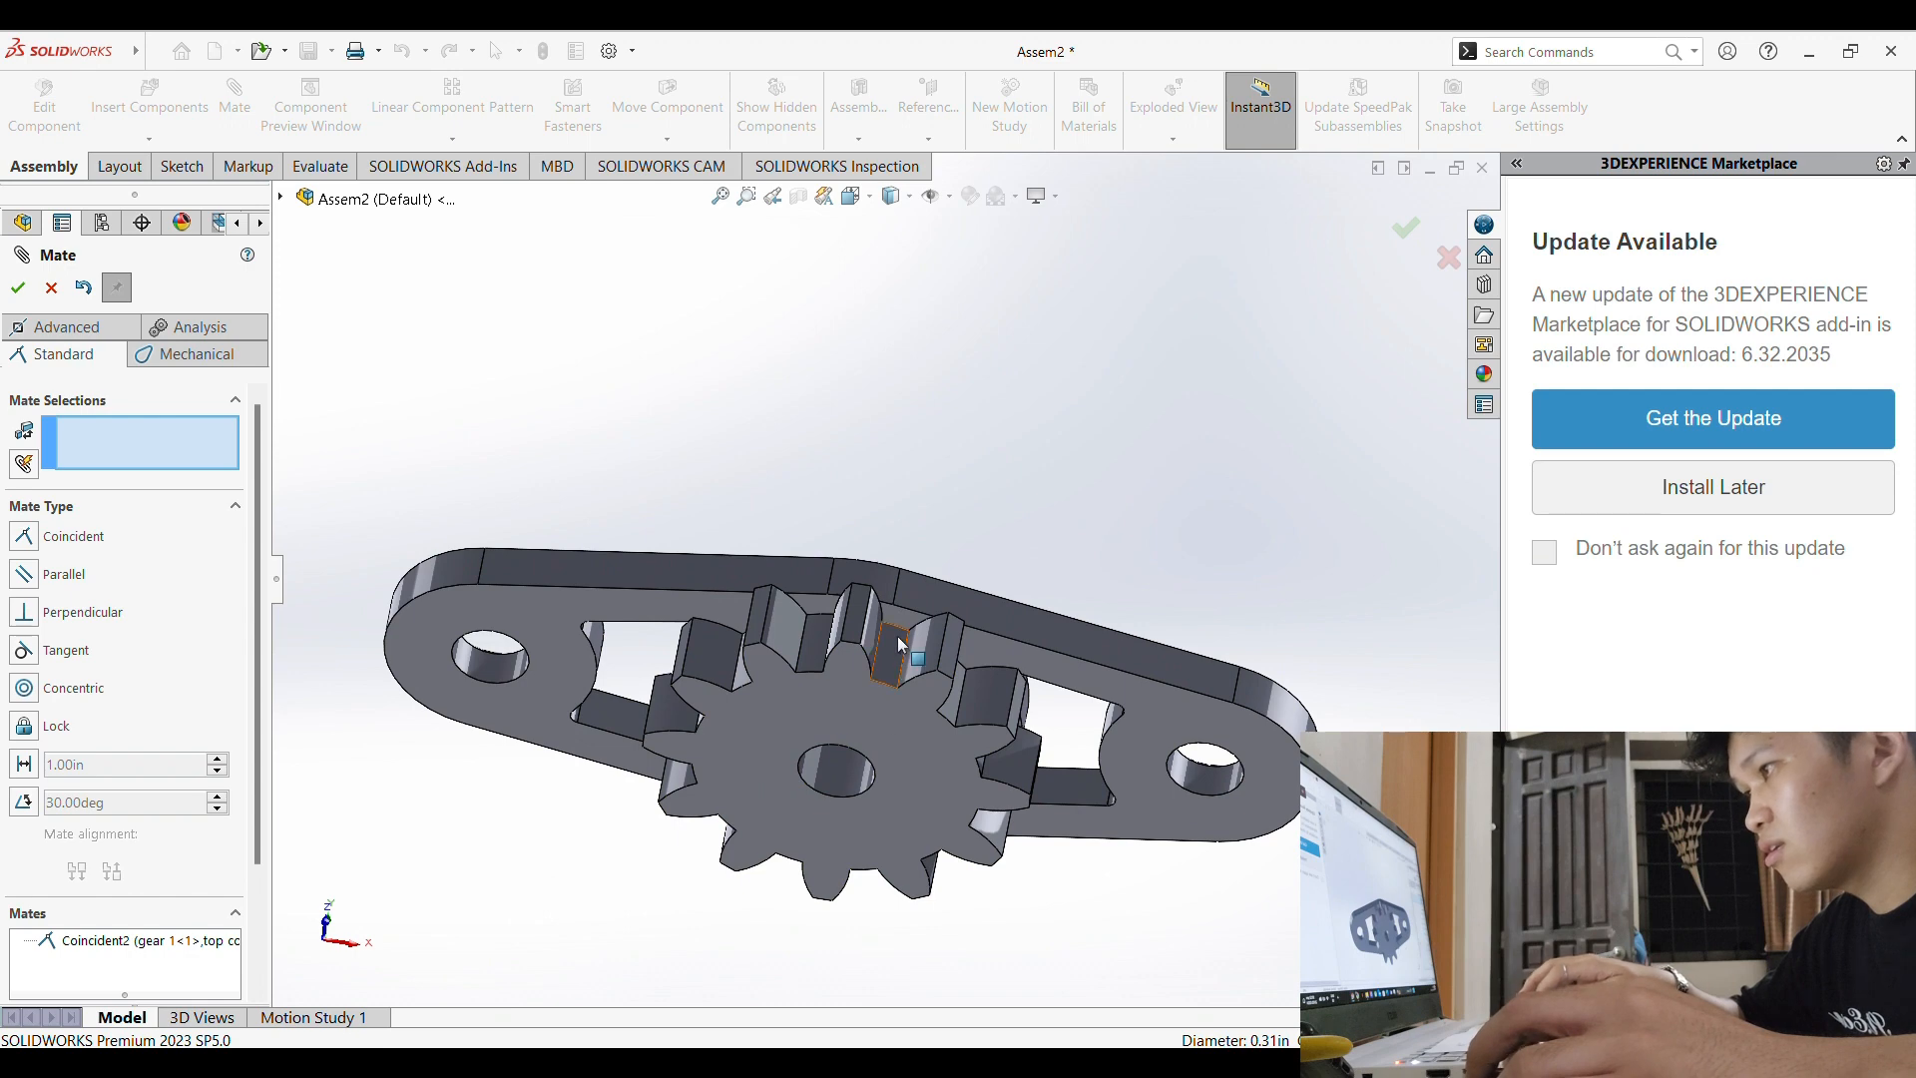
{"action": "middle_click_drag", "start_coordinate": [901, 644], "coordinate": [1437, 485]}
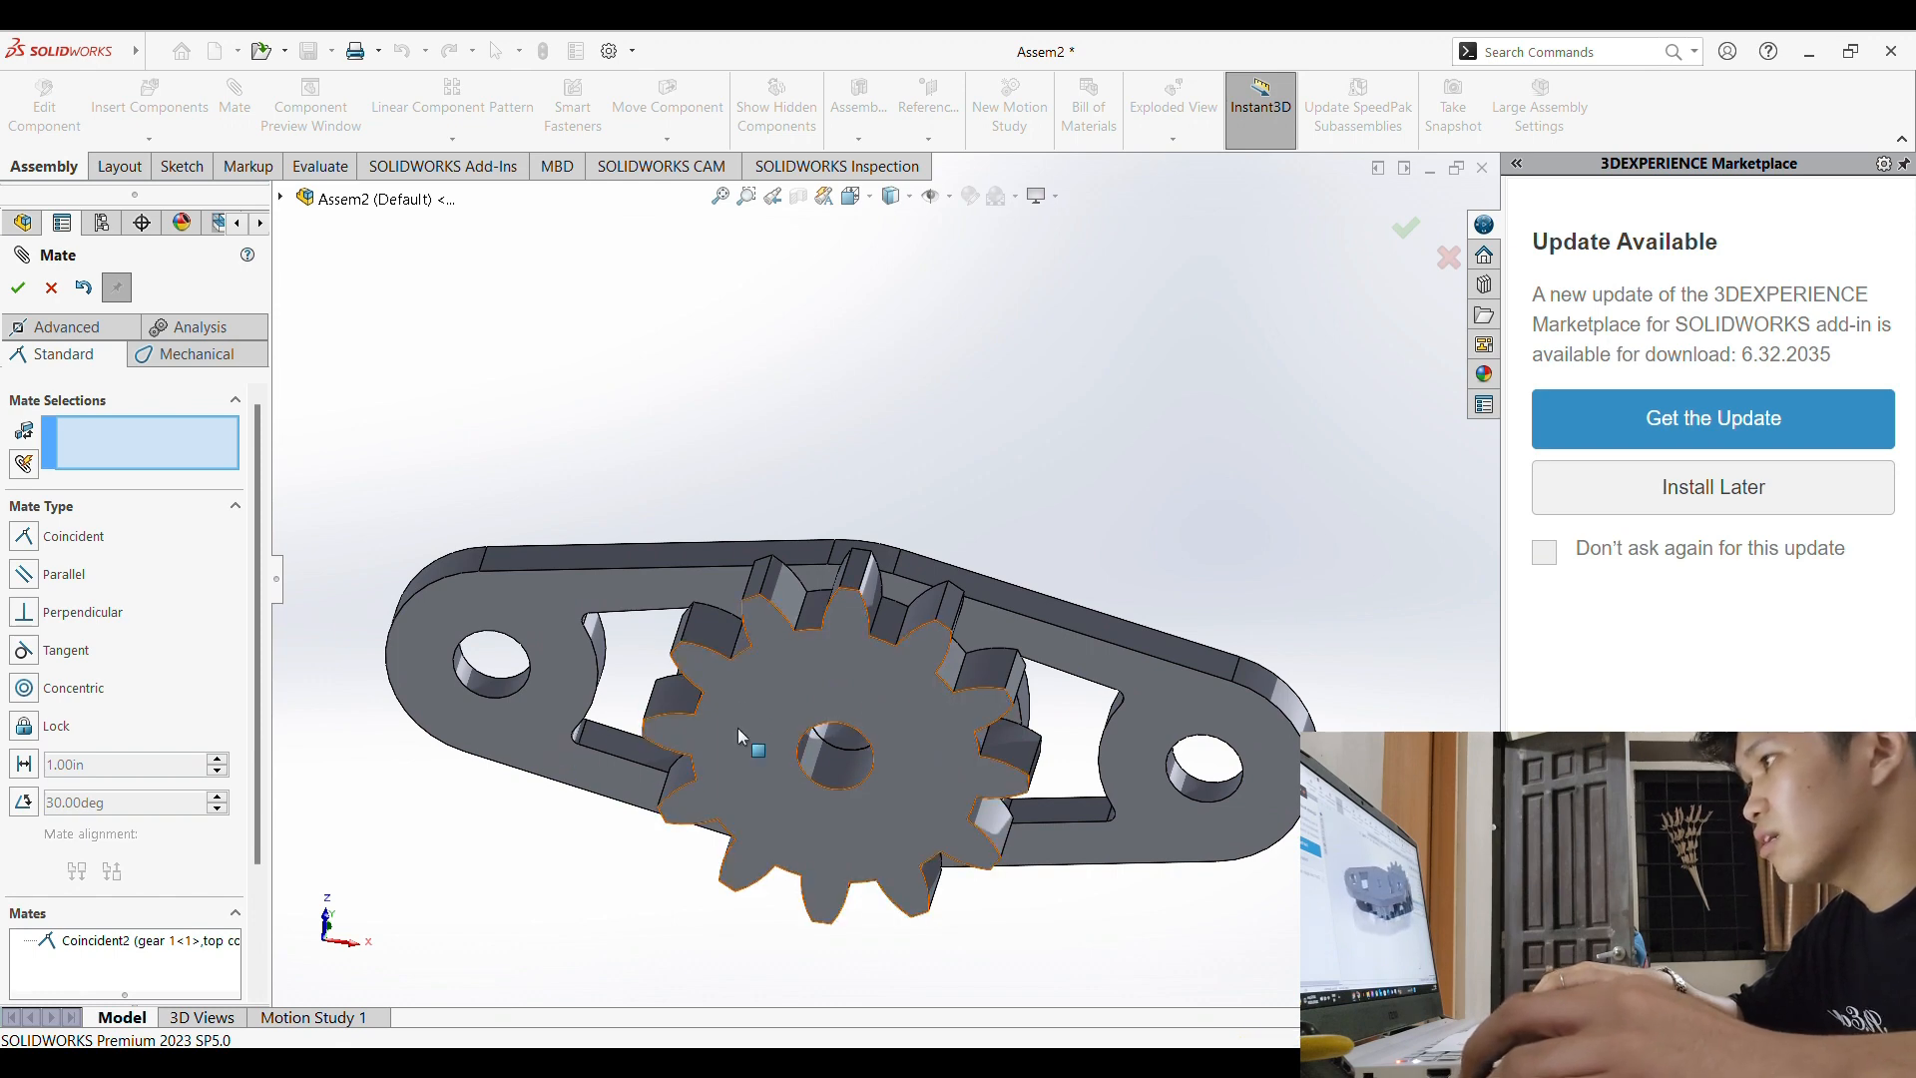
{"action": "left_click", "coordinate": [51, 288]}
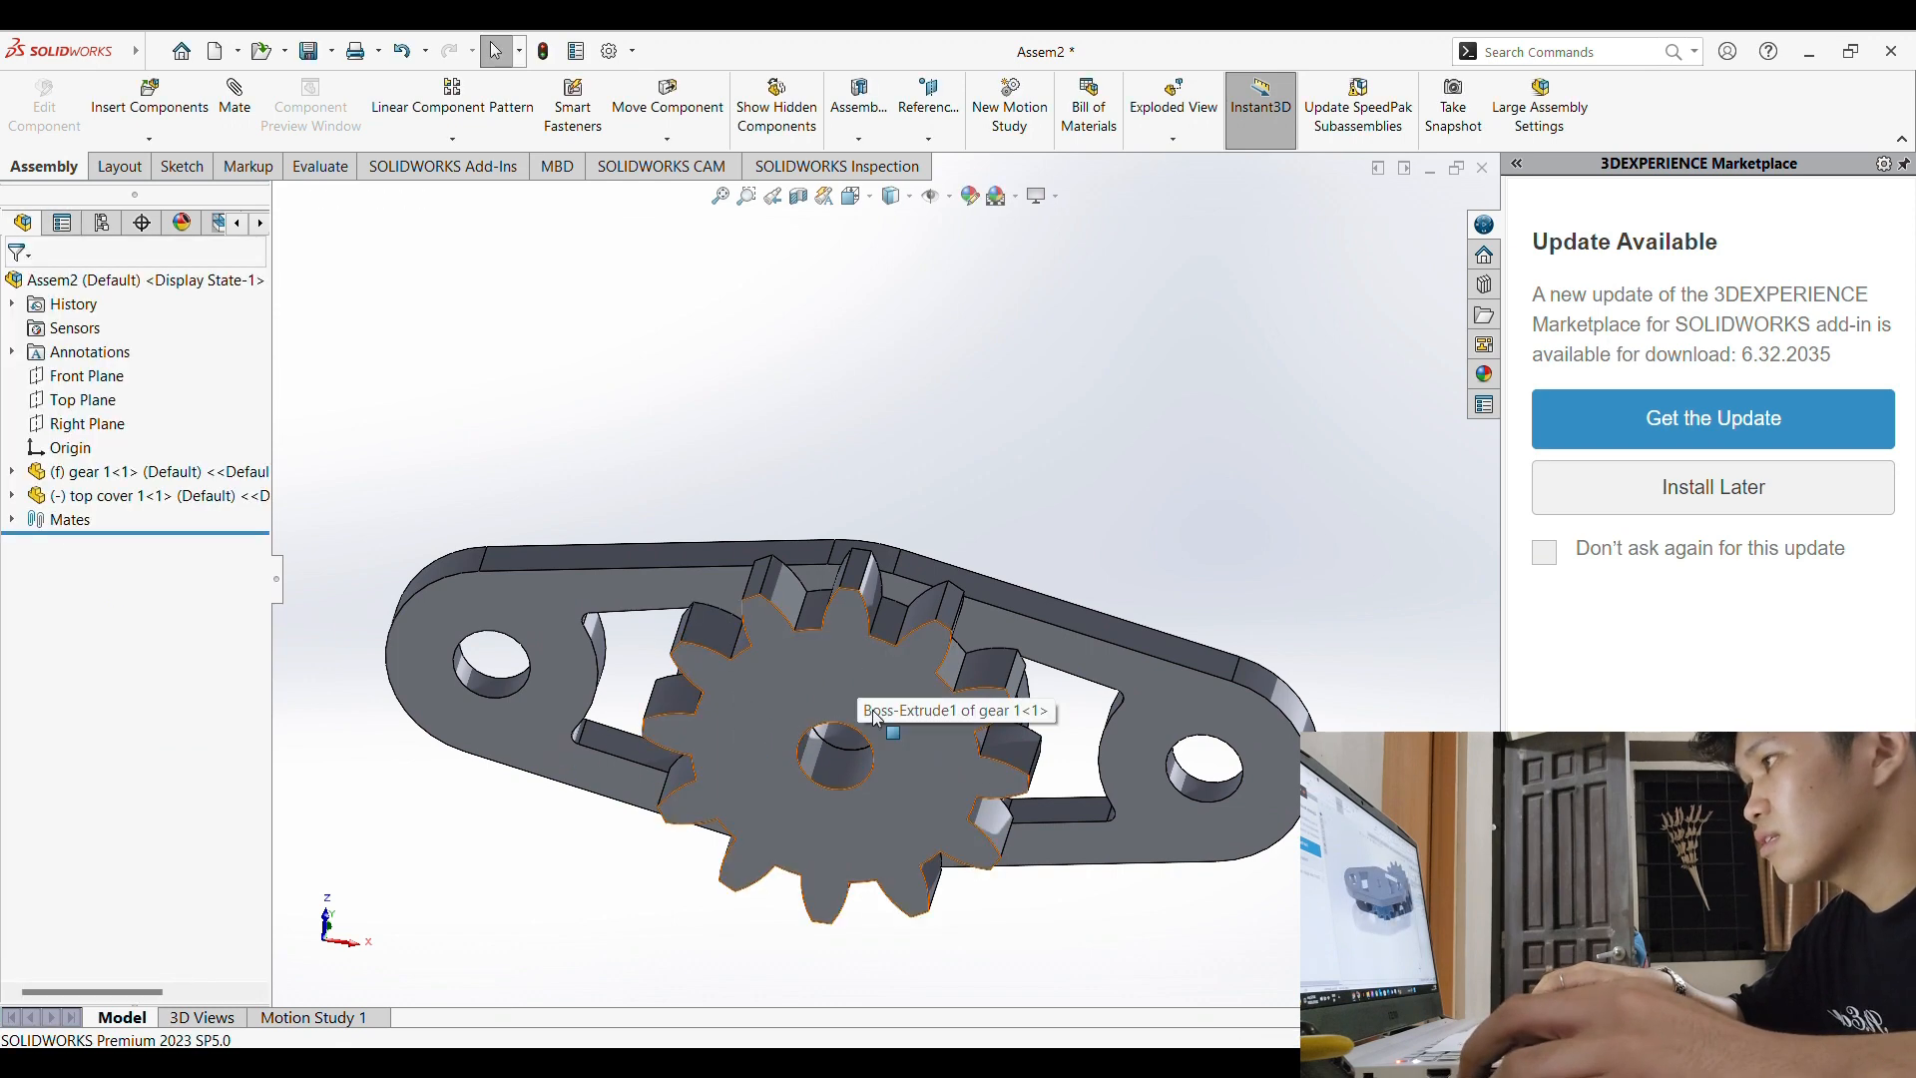
Step: Create a second instance of gear 1 in the assembly by copying it to one end of the top cover
{"action": "left_click_drag", "start_coordinate": [865, 712], "coordinate": [517, 763], "text": "ctrl"}
{"action": "middle_click_drag", "start_coordinate": [693, 395], "coordinate": [698, 720]}
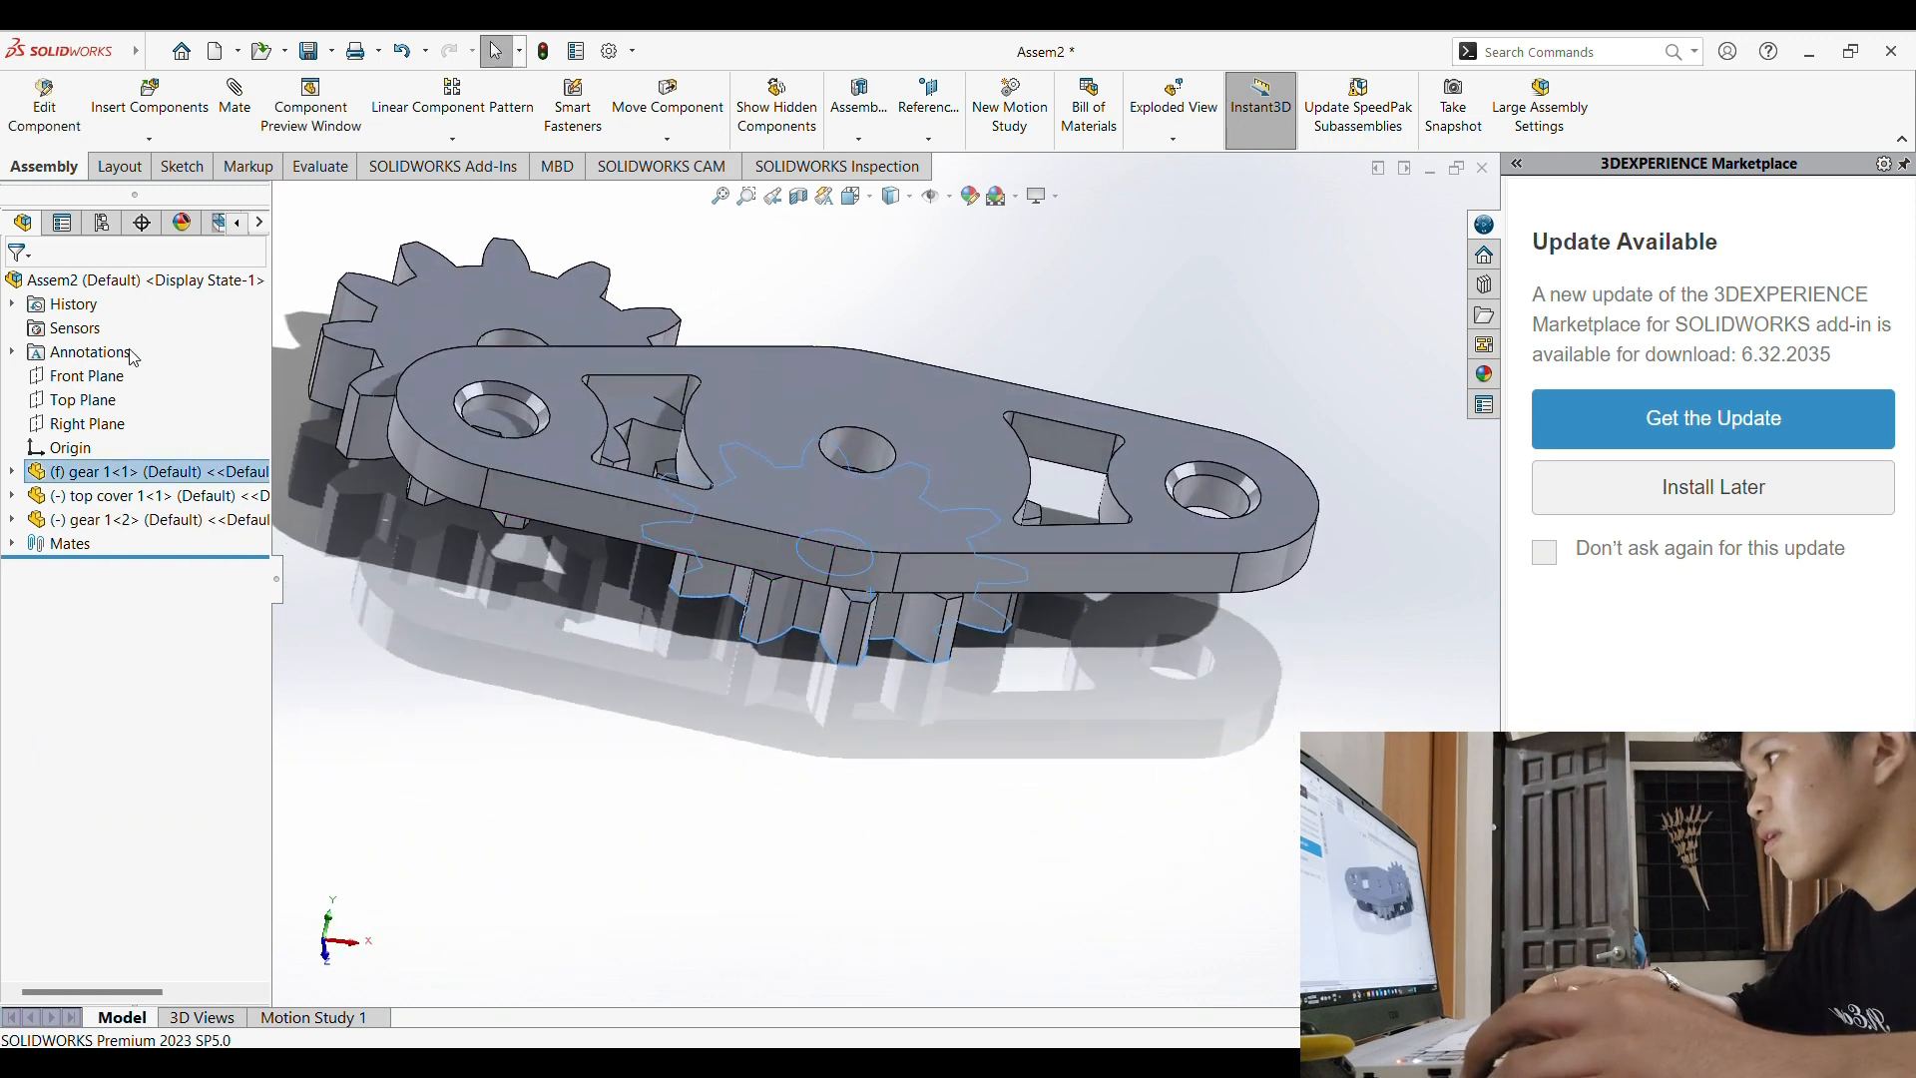
{"action": "left_click", "coordinate": [531, 332]}
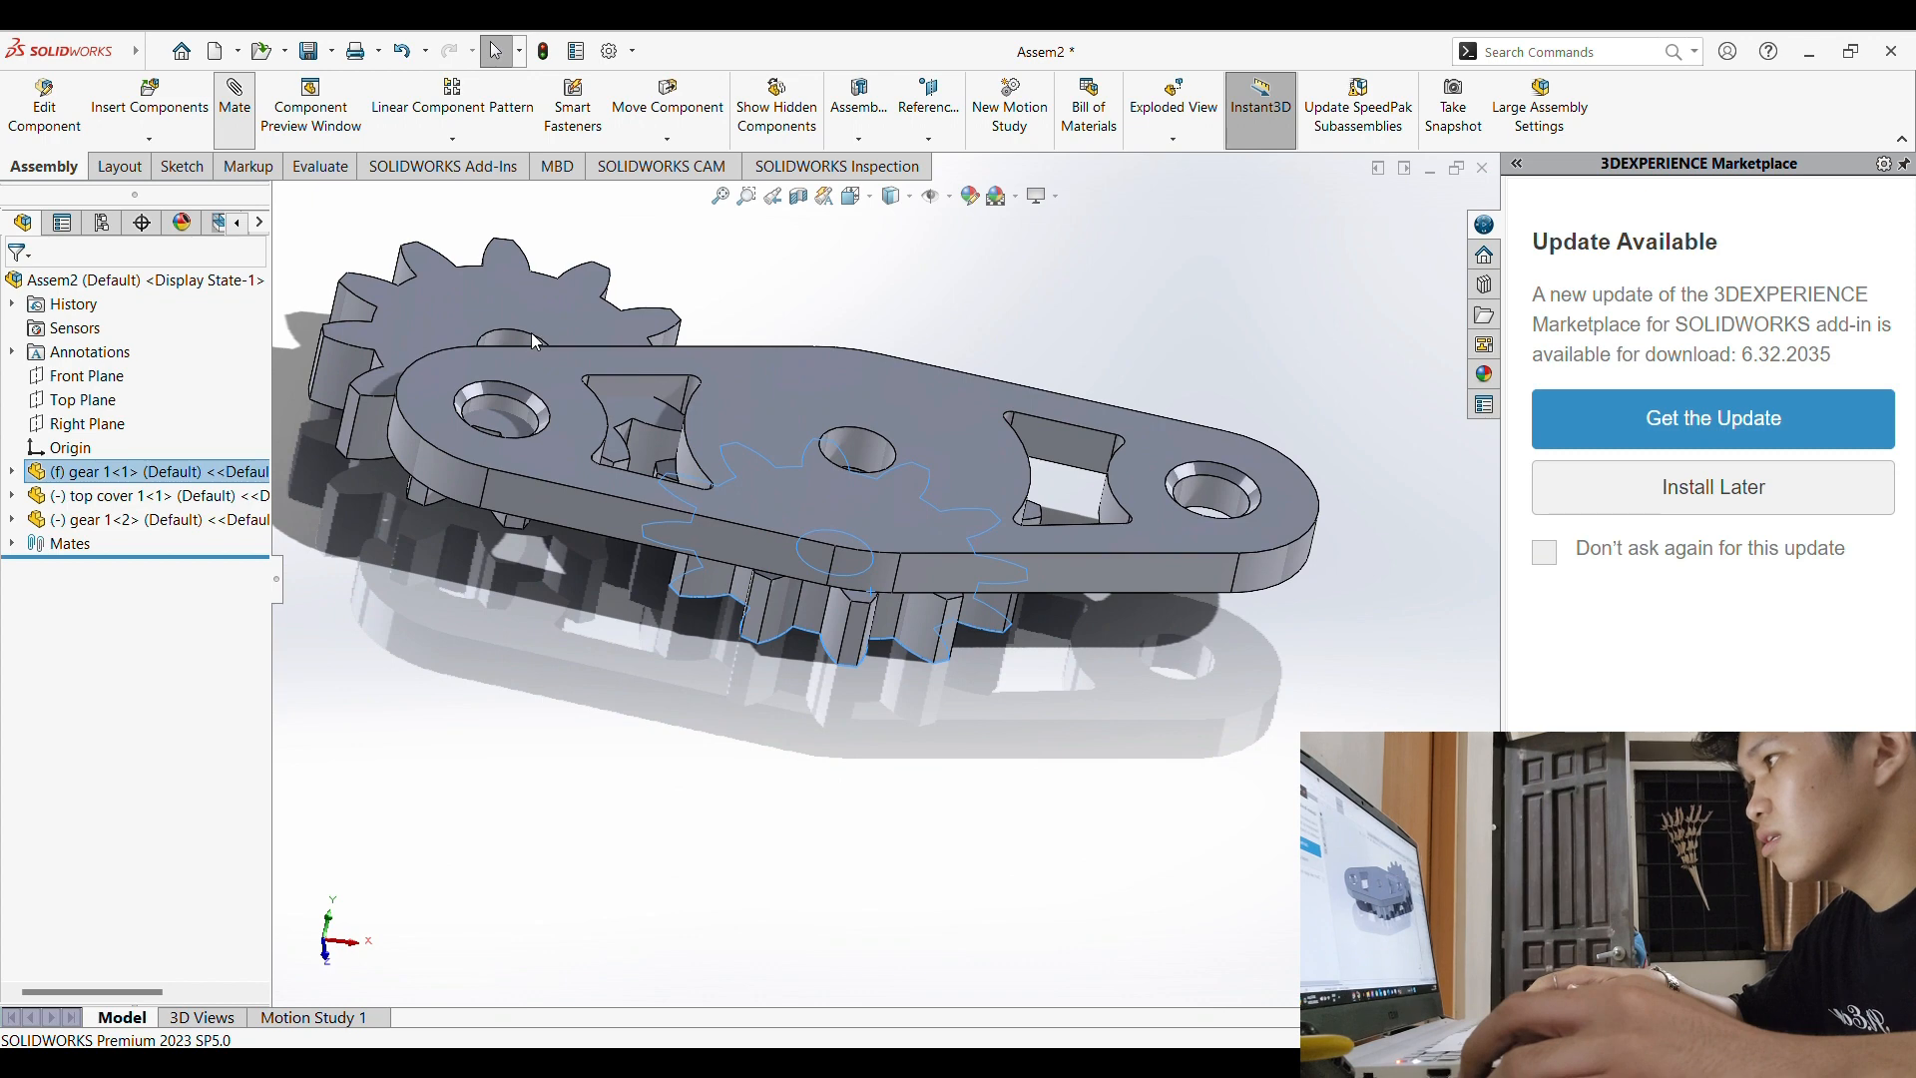
{"action": "key", "text": "m"}
{"action": "left_click", "coordinate": [529, 340]}
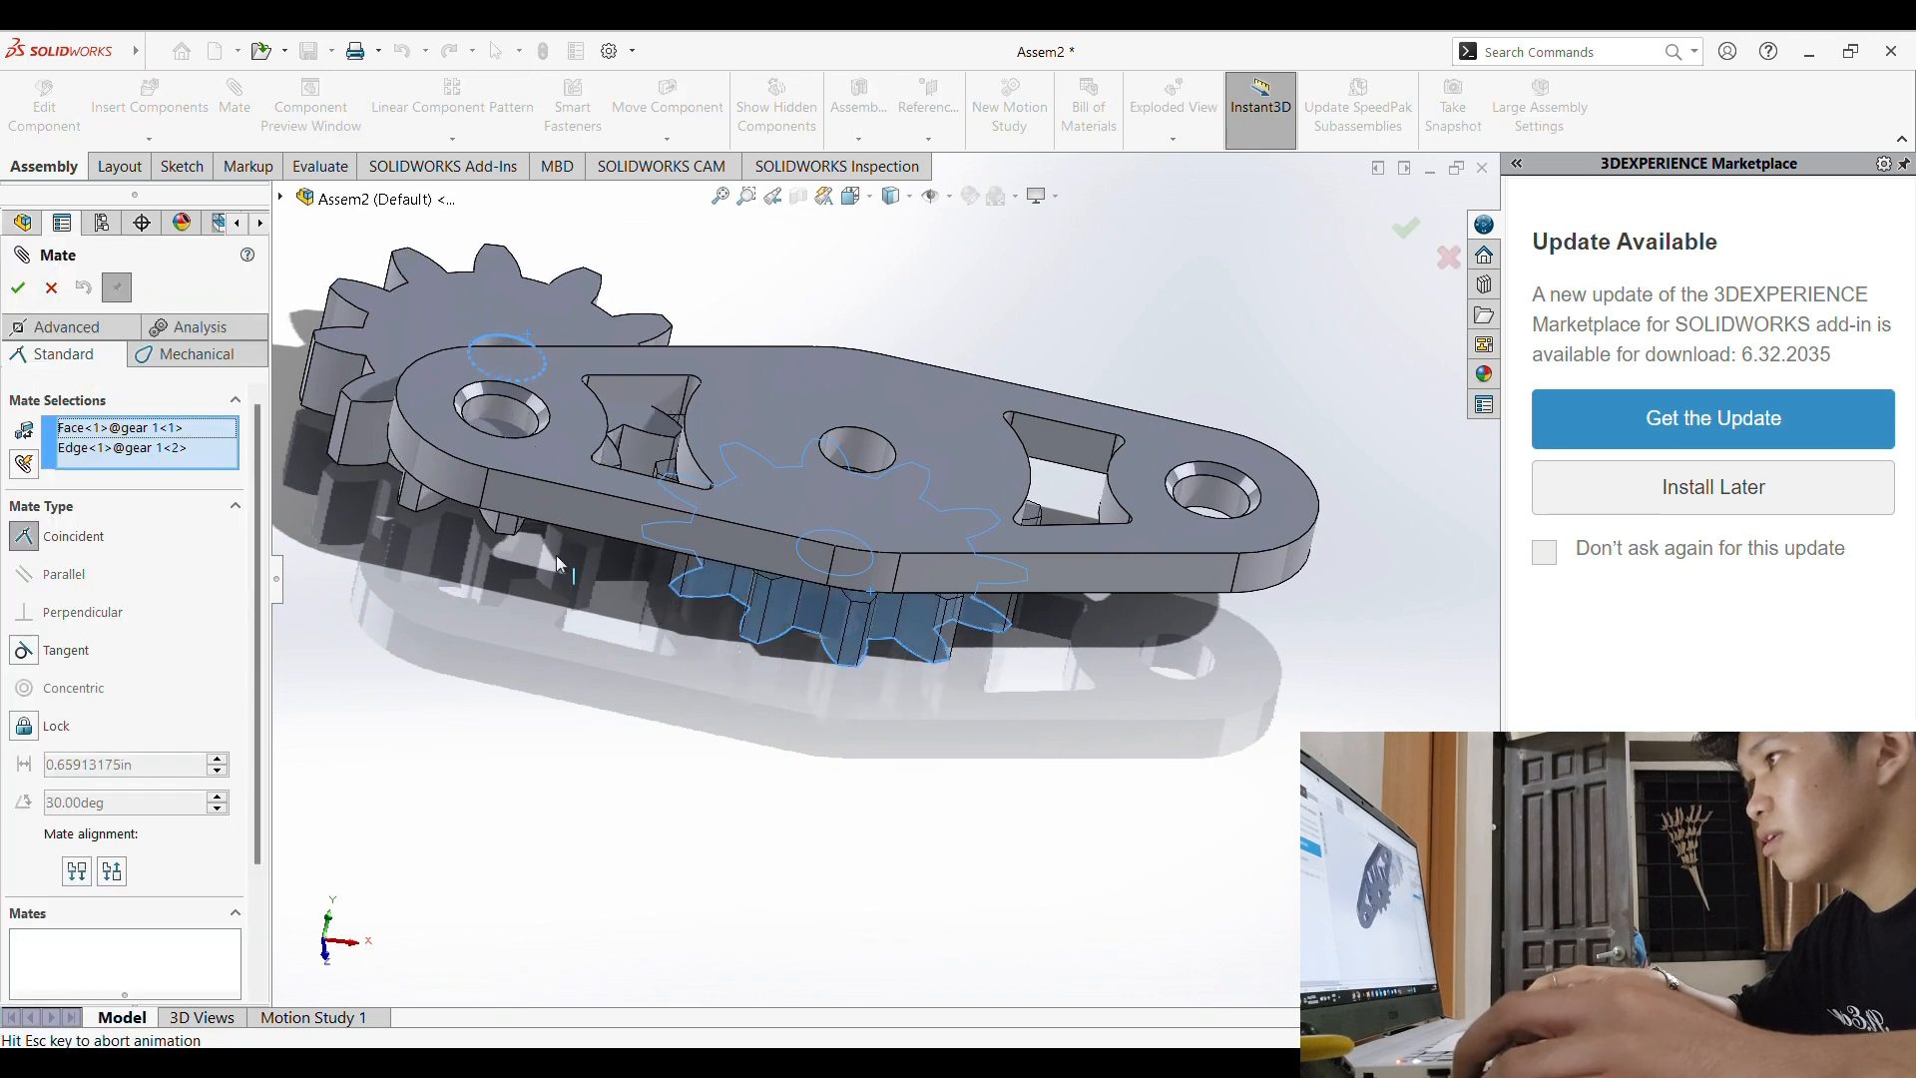
{"action": "middle_click_drag", "start_coordinate": [554, 555], "coordinate": [611, 824]}
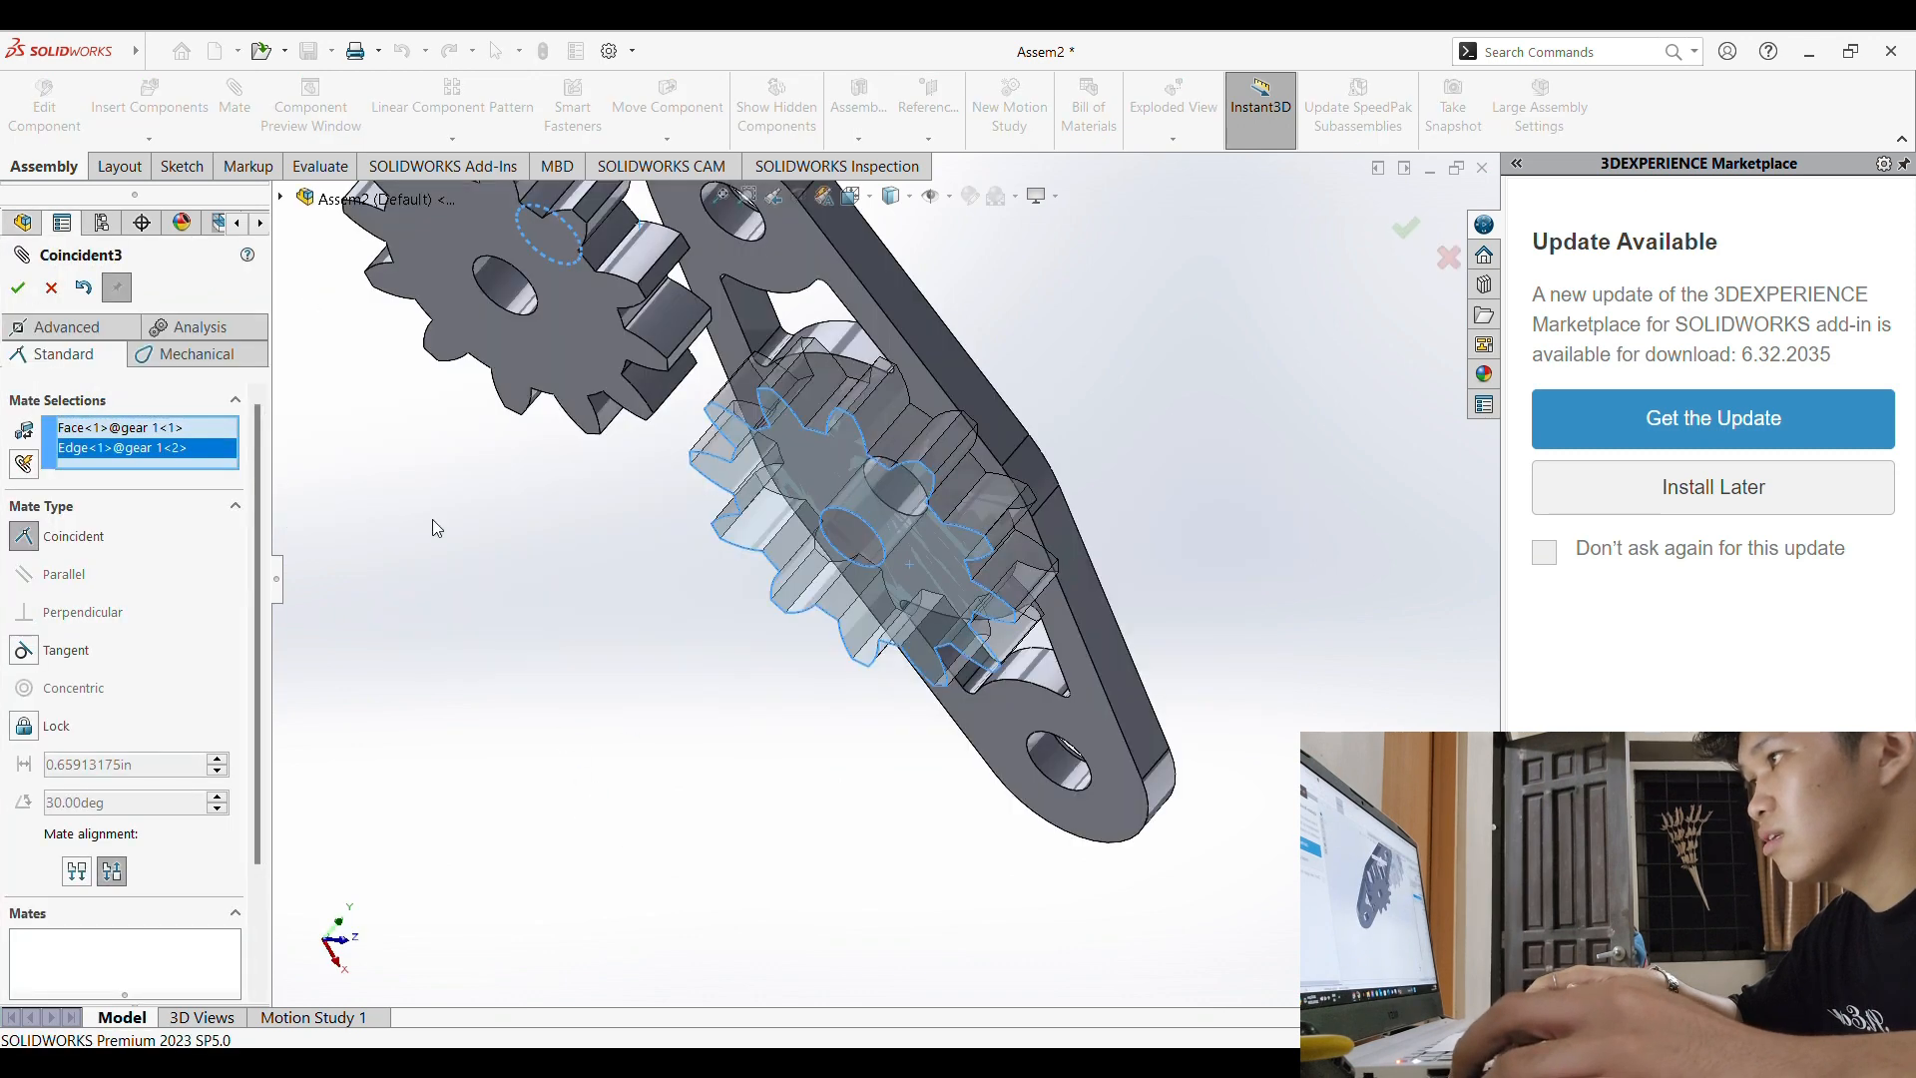
{"action": "left_click", "coordinate": [51, 288]}
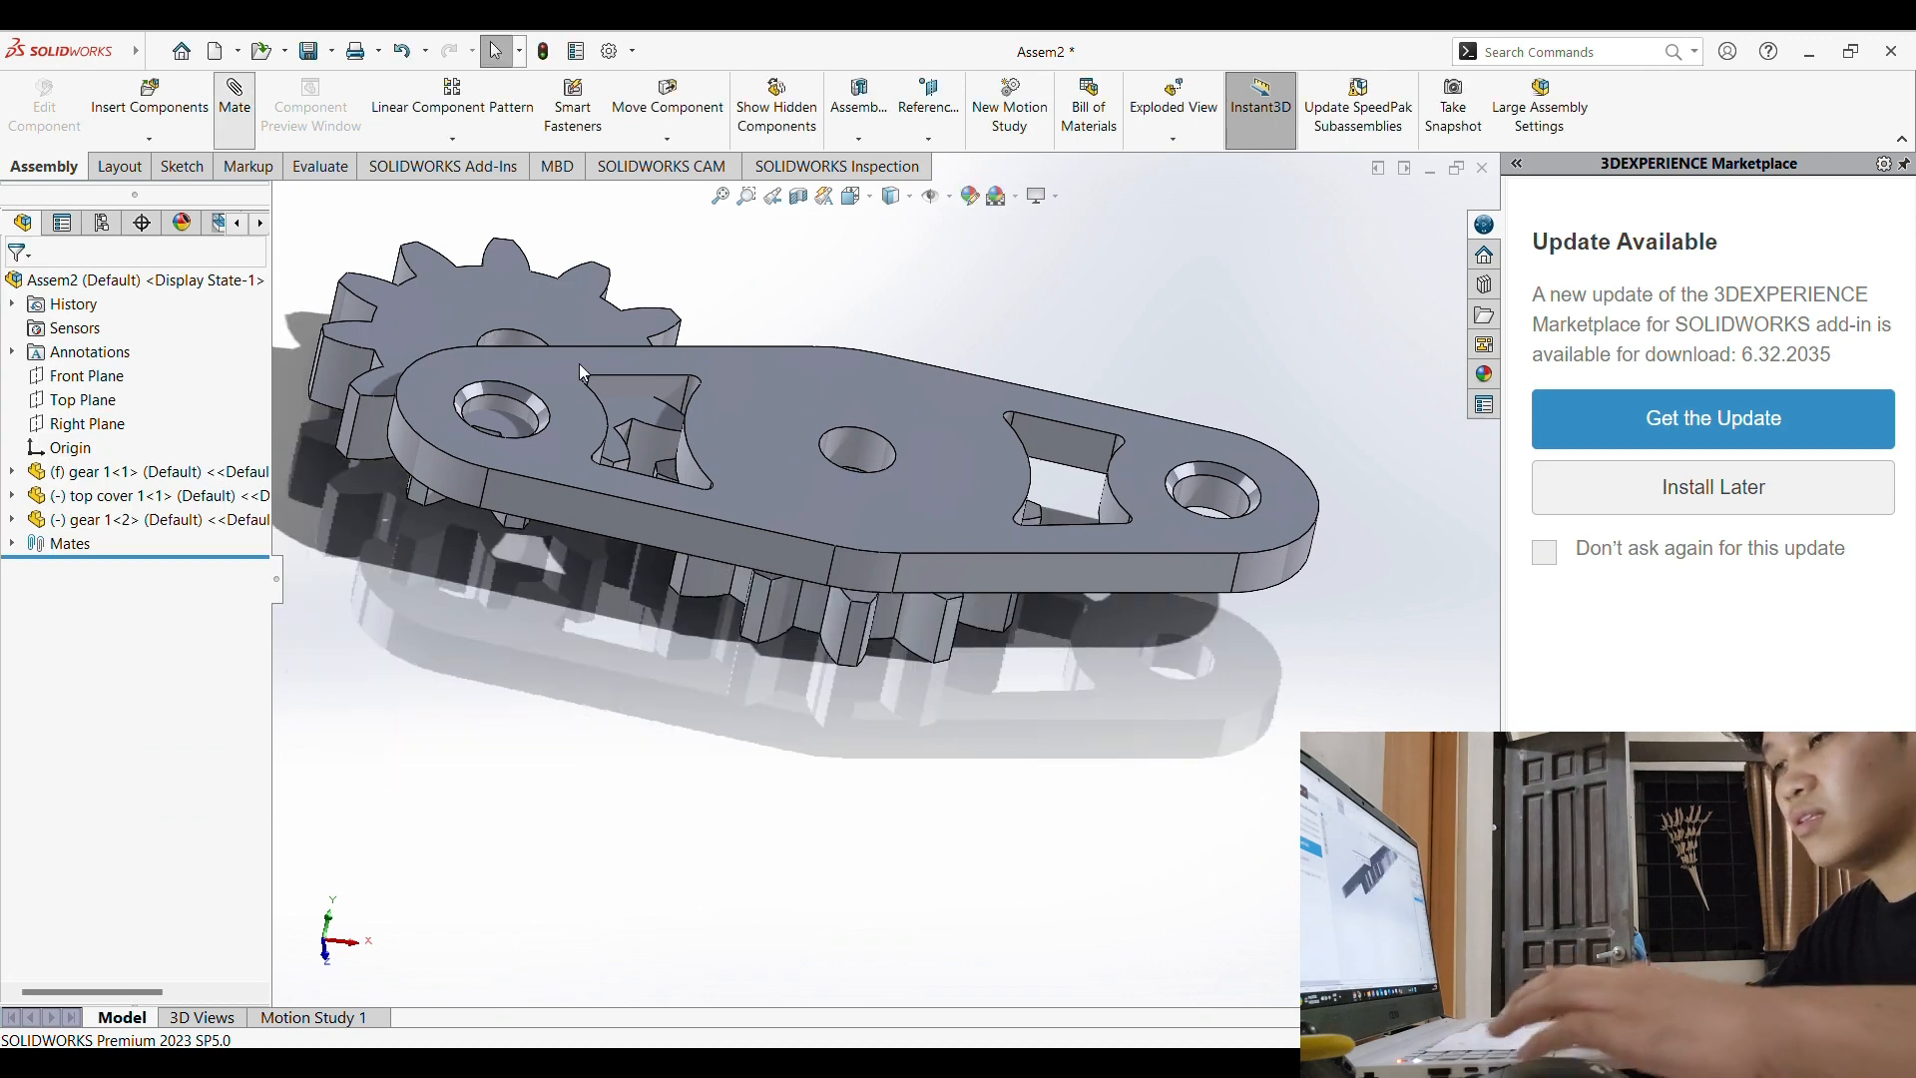
Step: Mate the second gear's bore edge coincident with the edge of the top cover's nearest end hole, and close the Mate command
{"action": "key", "text": "m"}
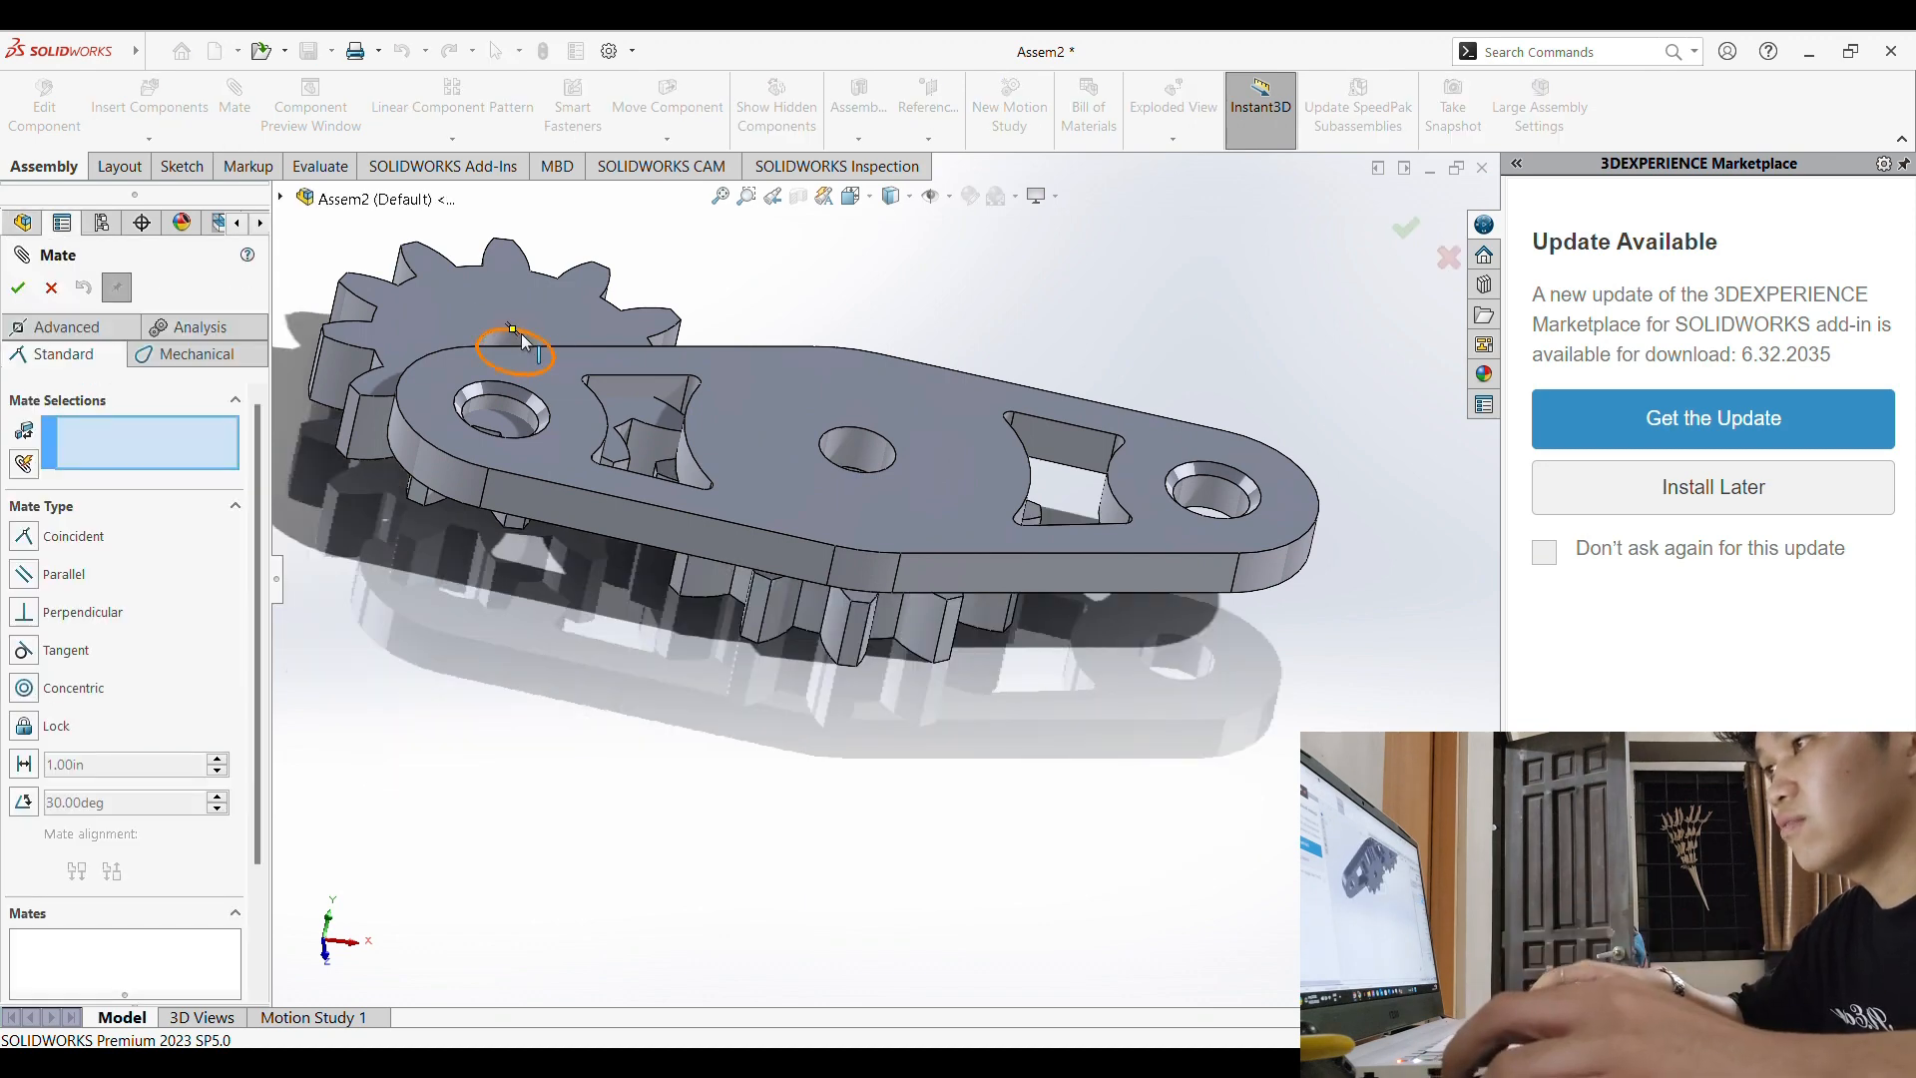
{"action": "left_click", "coordinate": [522, 340]}
{"action": "middle_click_drag", "start_coordinate": [589, 758], "coordinate": [692, 294]}
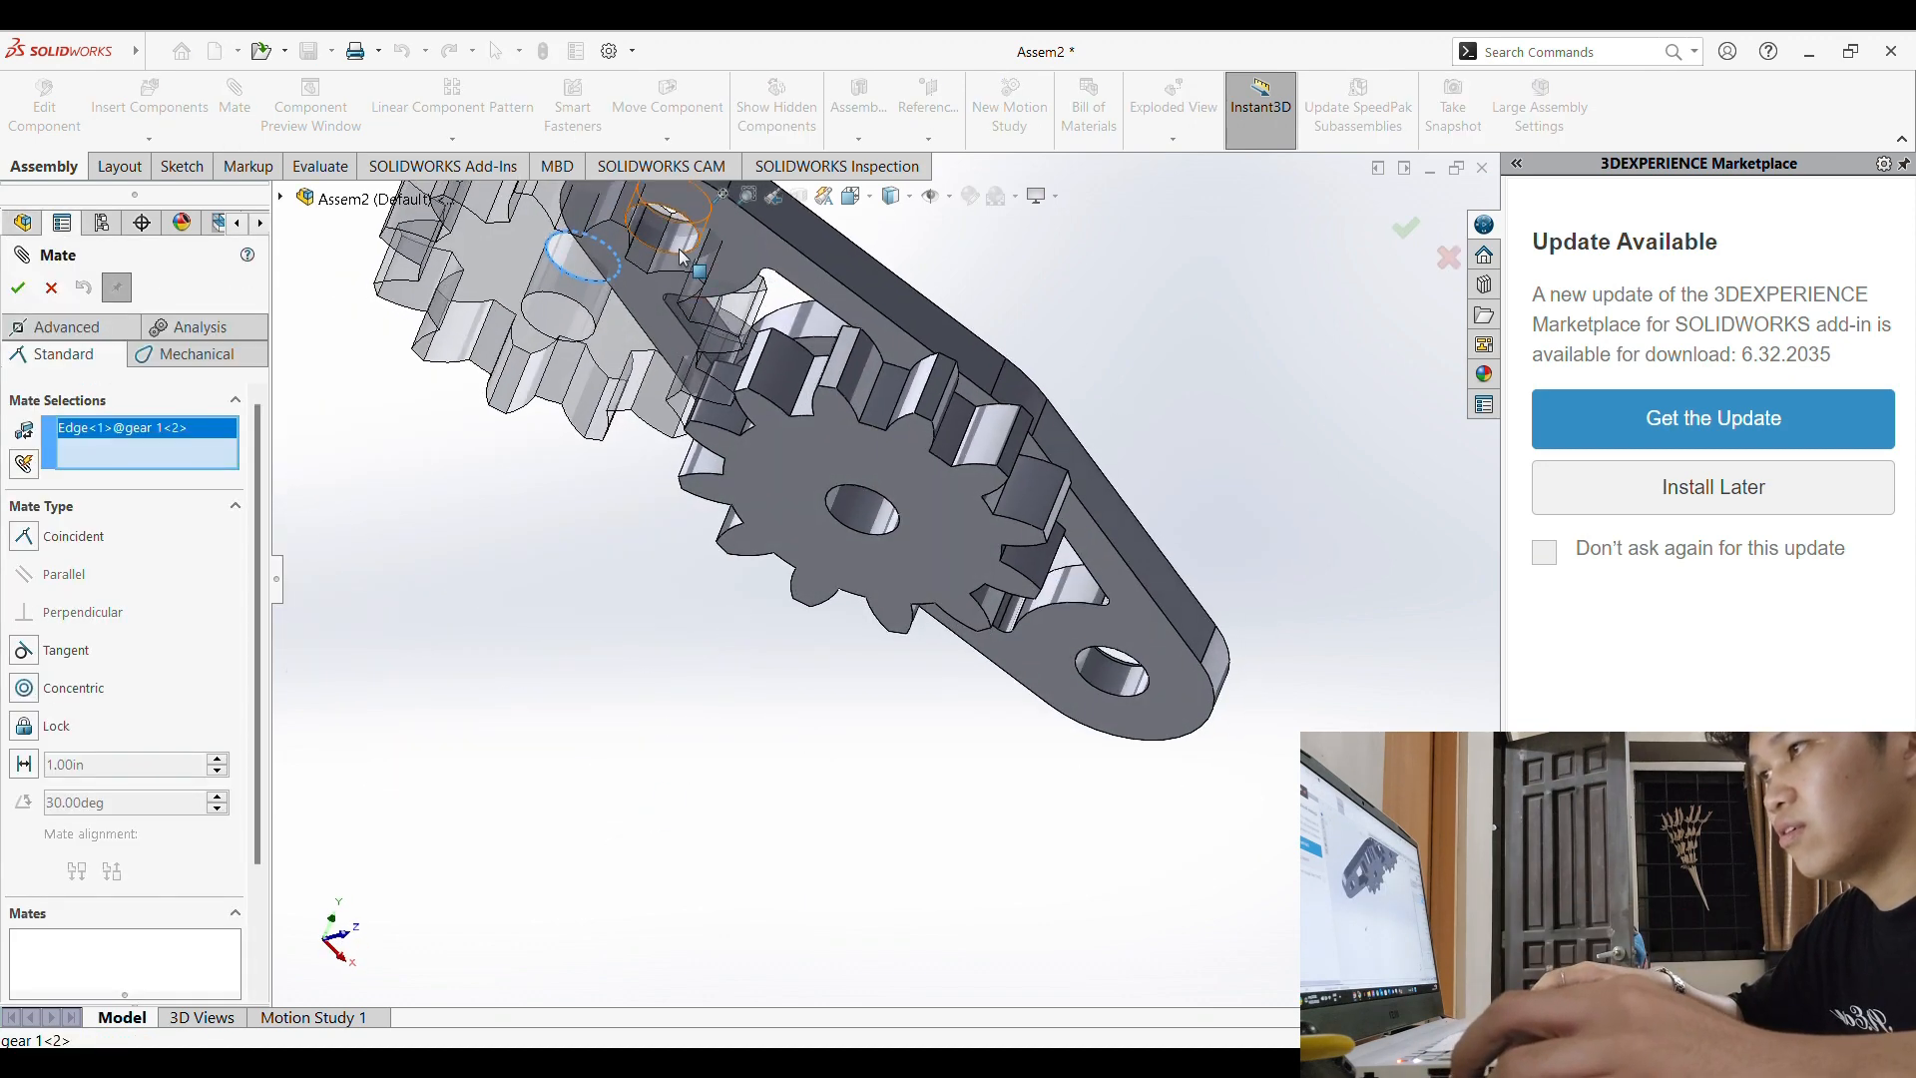
{"action": "left_click", "coordinate": [685, 267]}
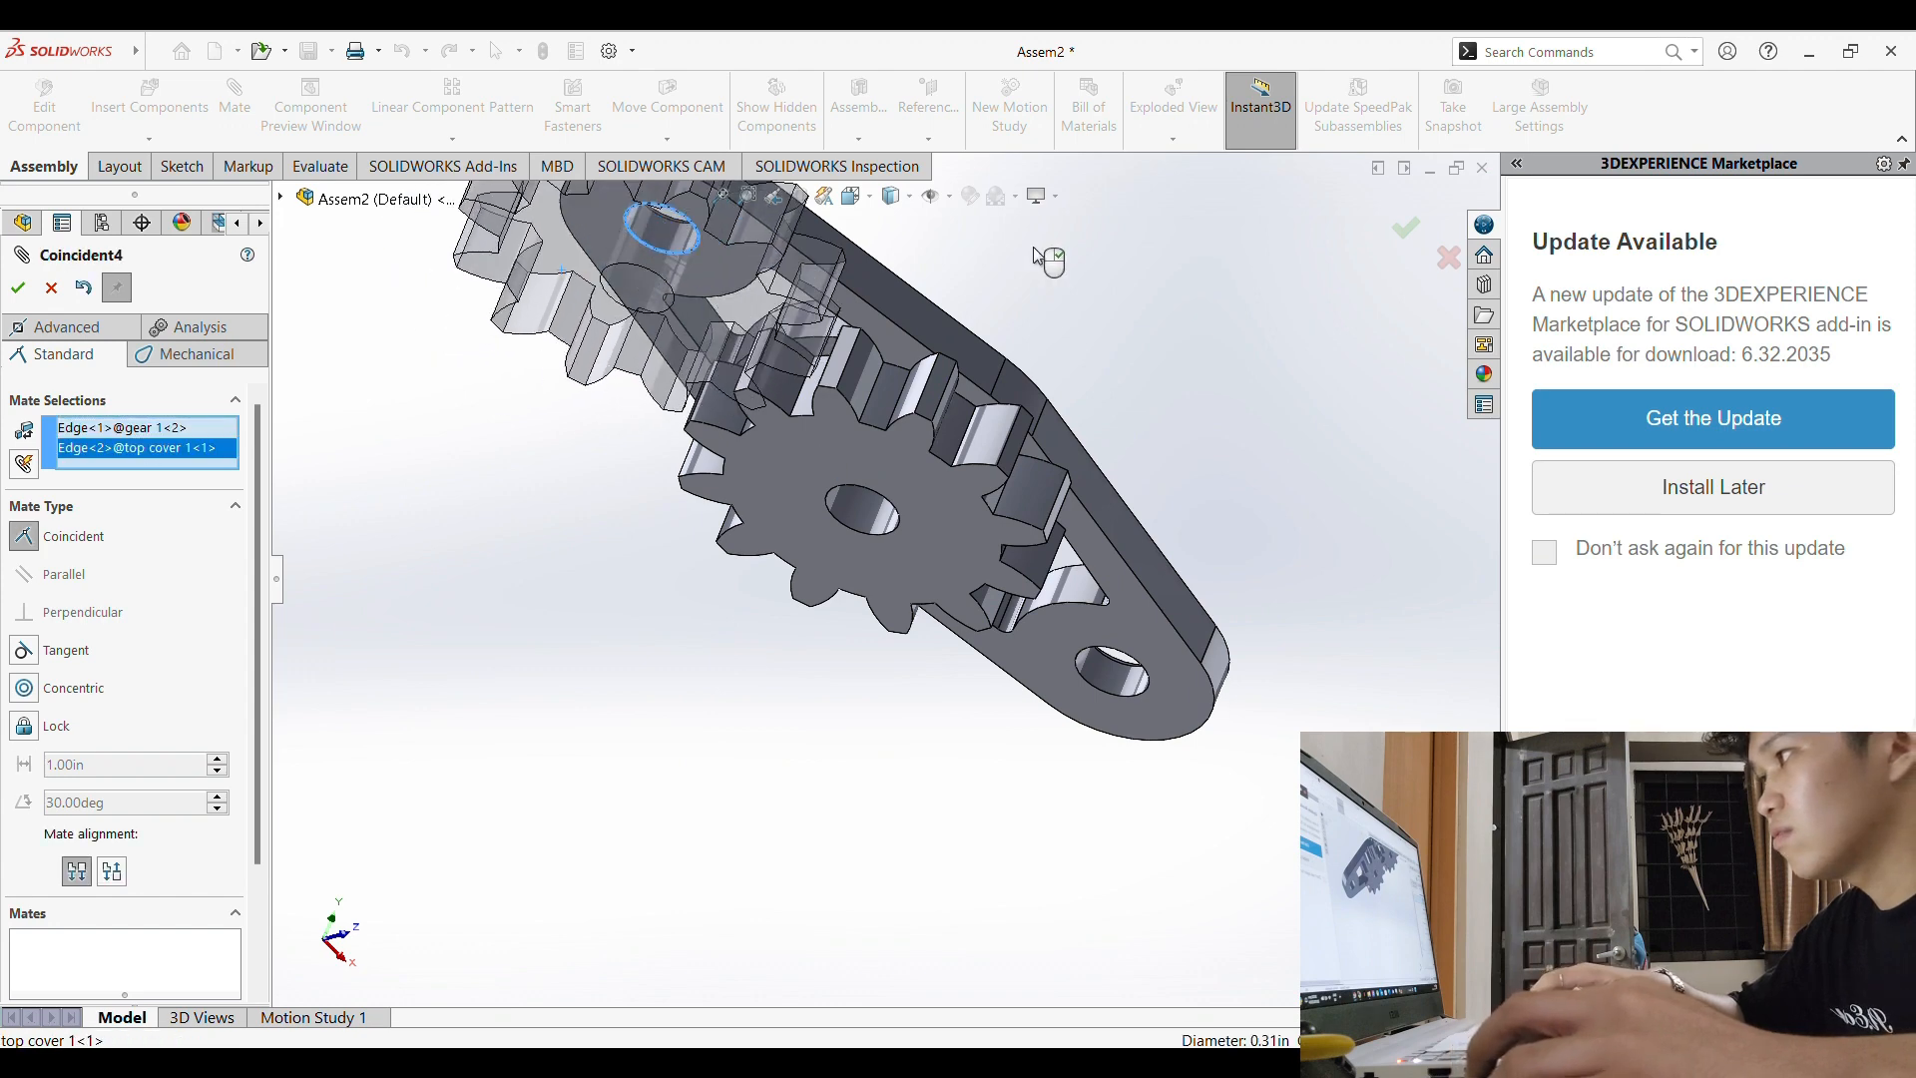
{"action": "middle_click_drag", "start_coordinate": [1004, 332], "coordinate": [974, 315]}
{"action": "key", "text": "Return"}
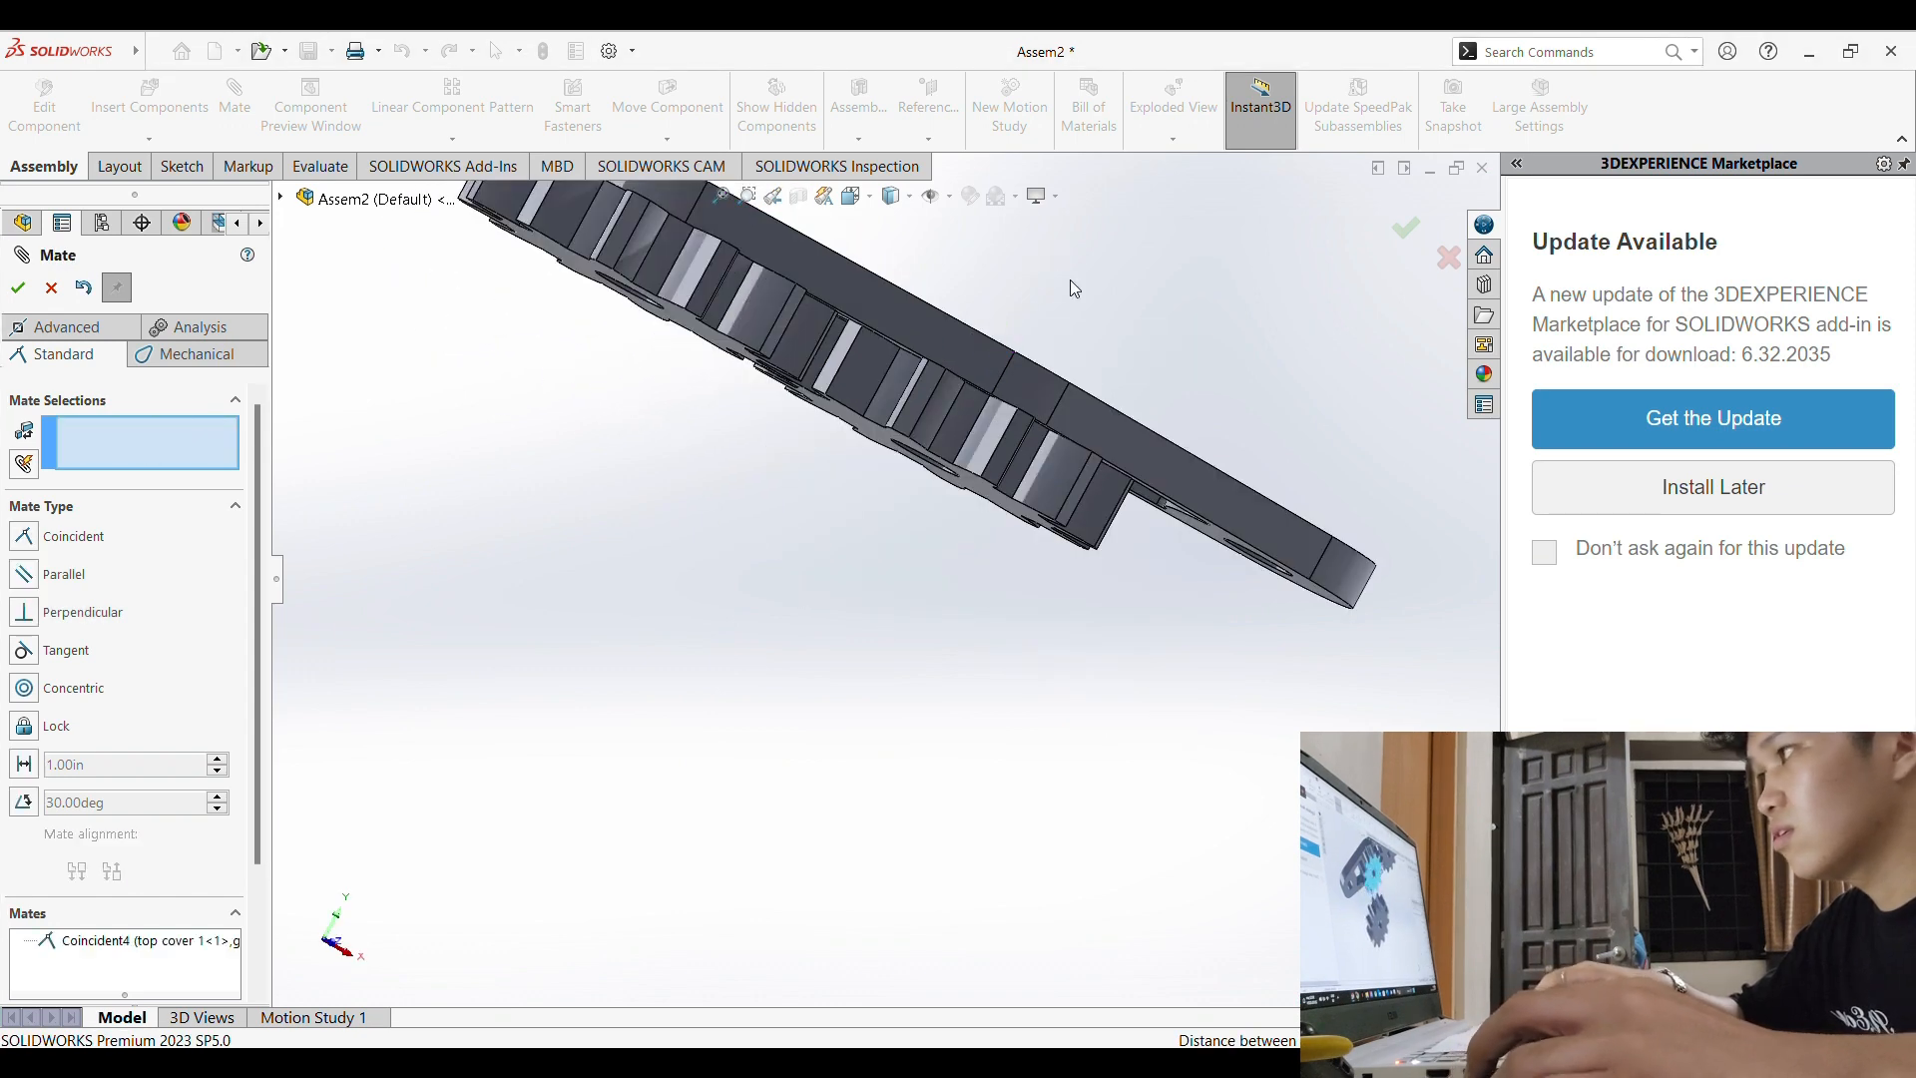
{"action": "middle_click_drag", "start_coordinate": [1291, 588], "coordinate": [948, 469]}
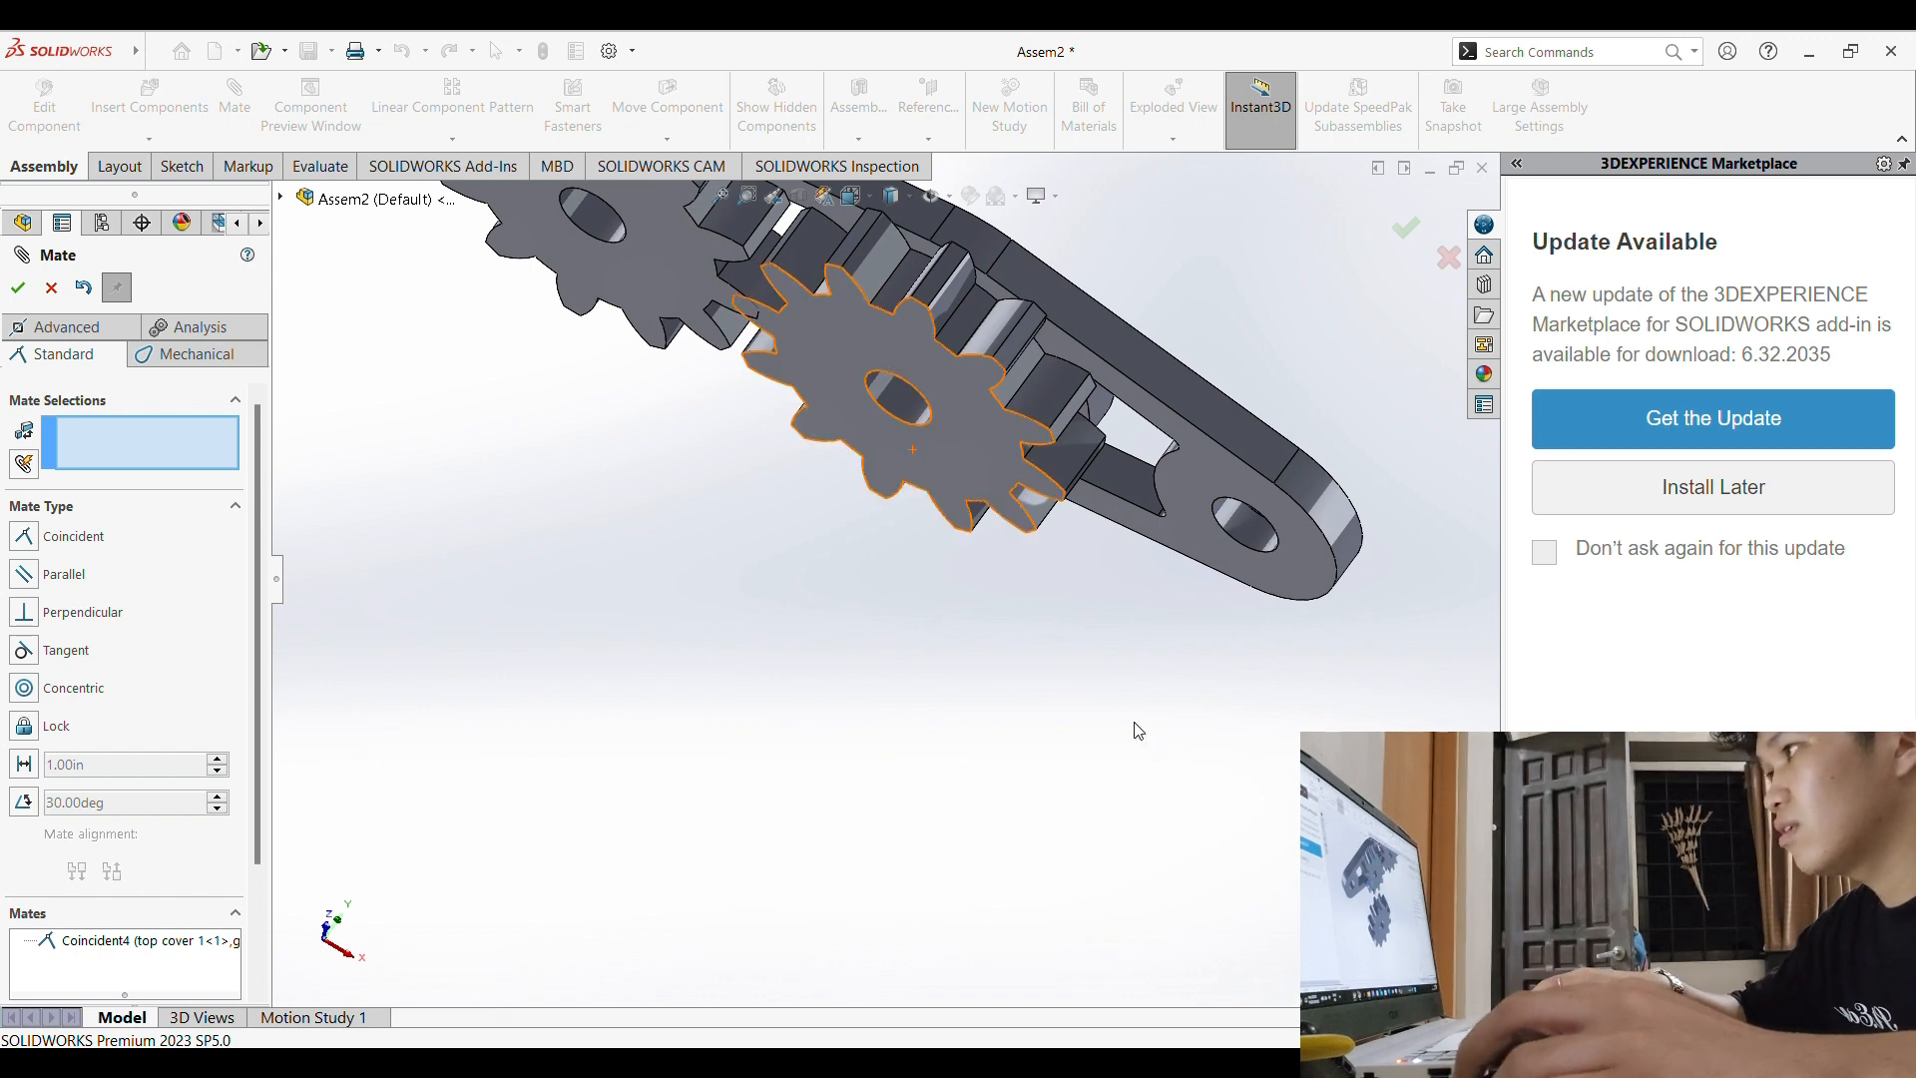
{"action": "left_click", "coordinate": [52, 288]}
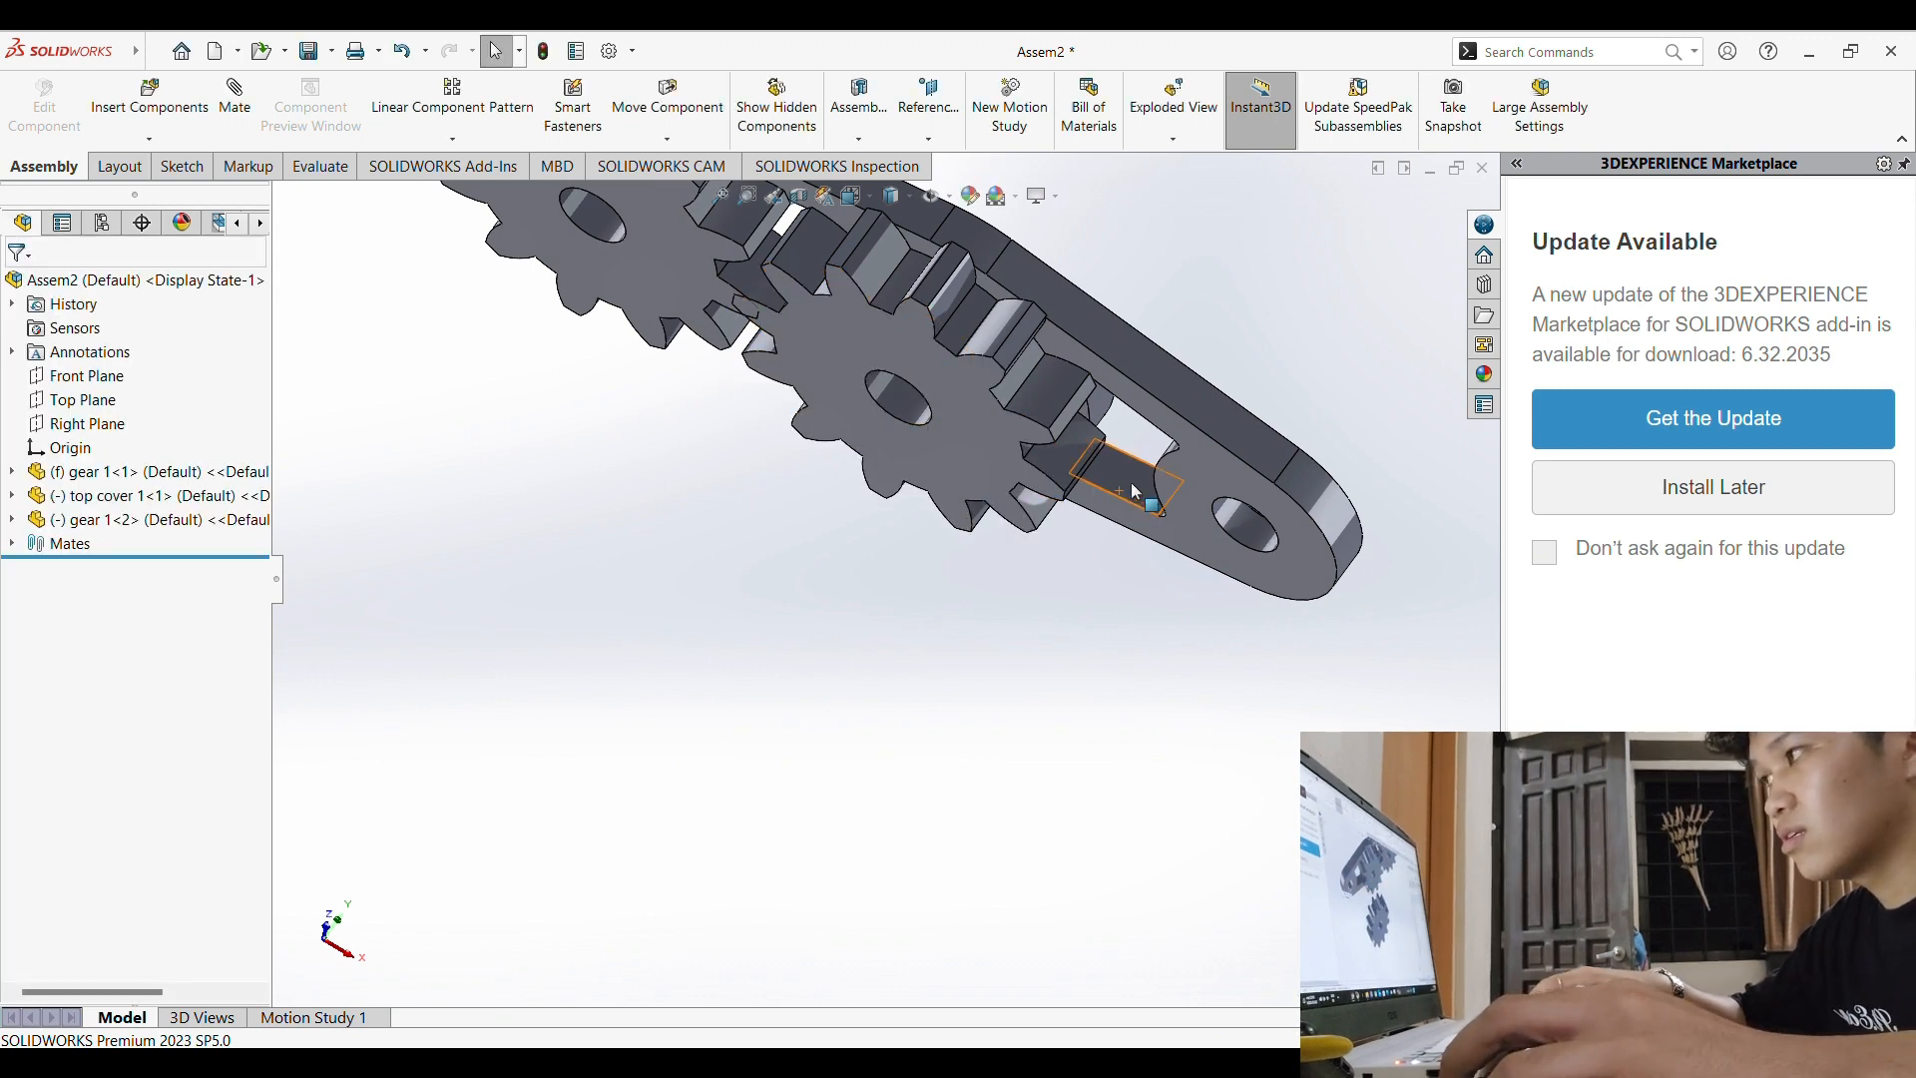
Step: Create a third instance of gear 1 by copying the central gear into the free space beside the top cover
{"action": "left_click", "coordinate": [955, 463]}
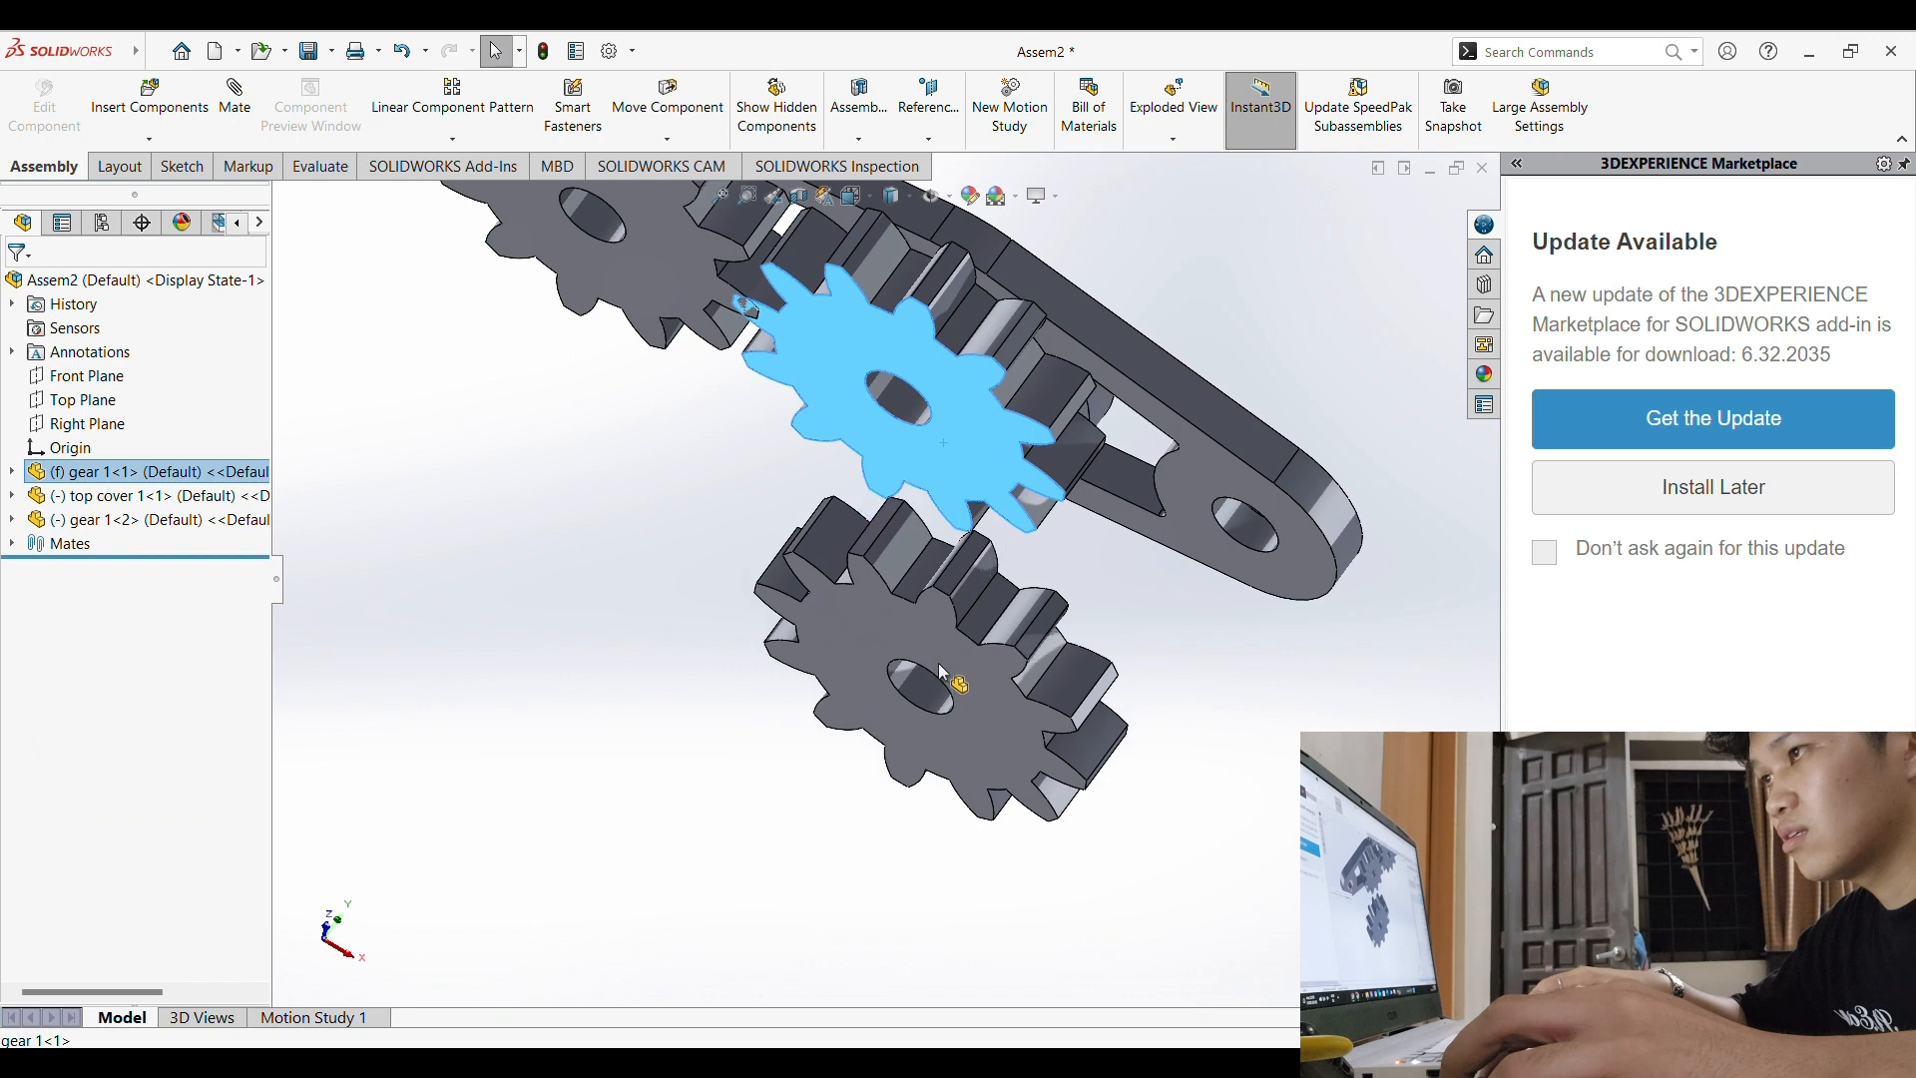
{"action": "left_click", "coordinate": [236, 100]}
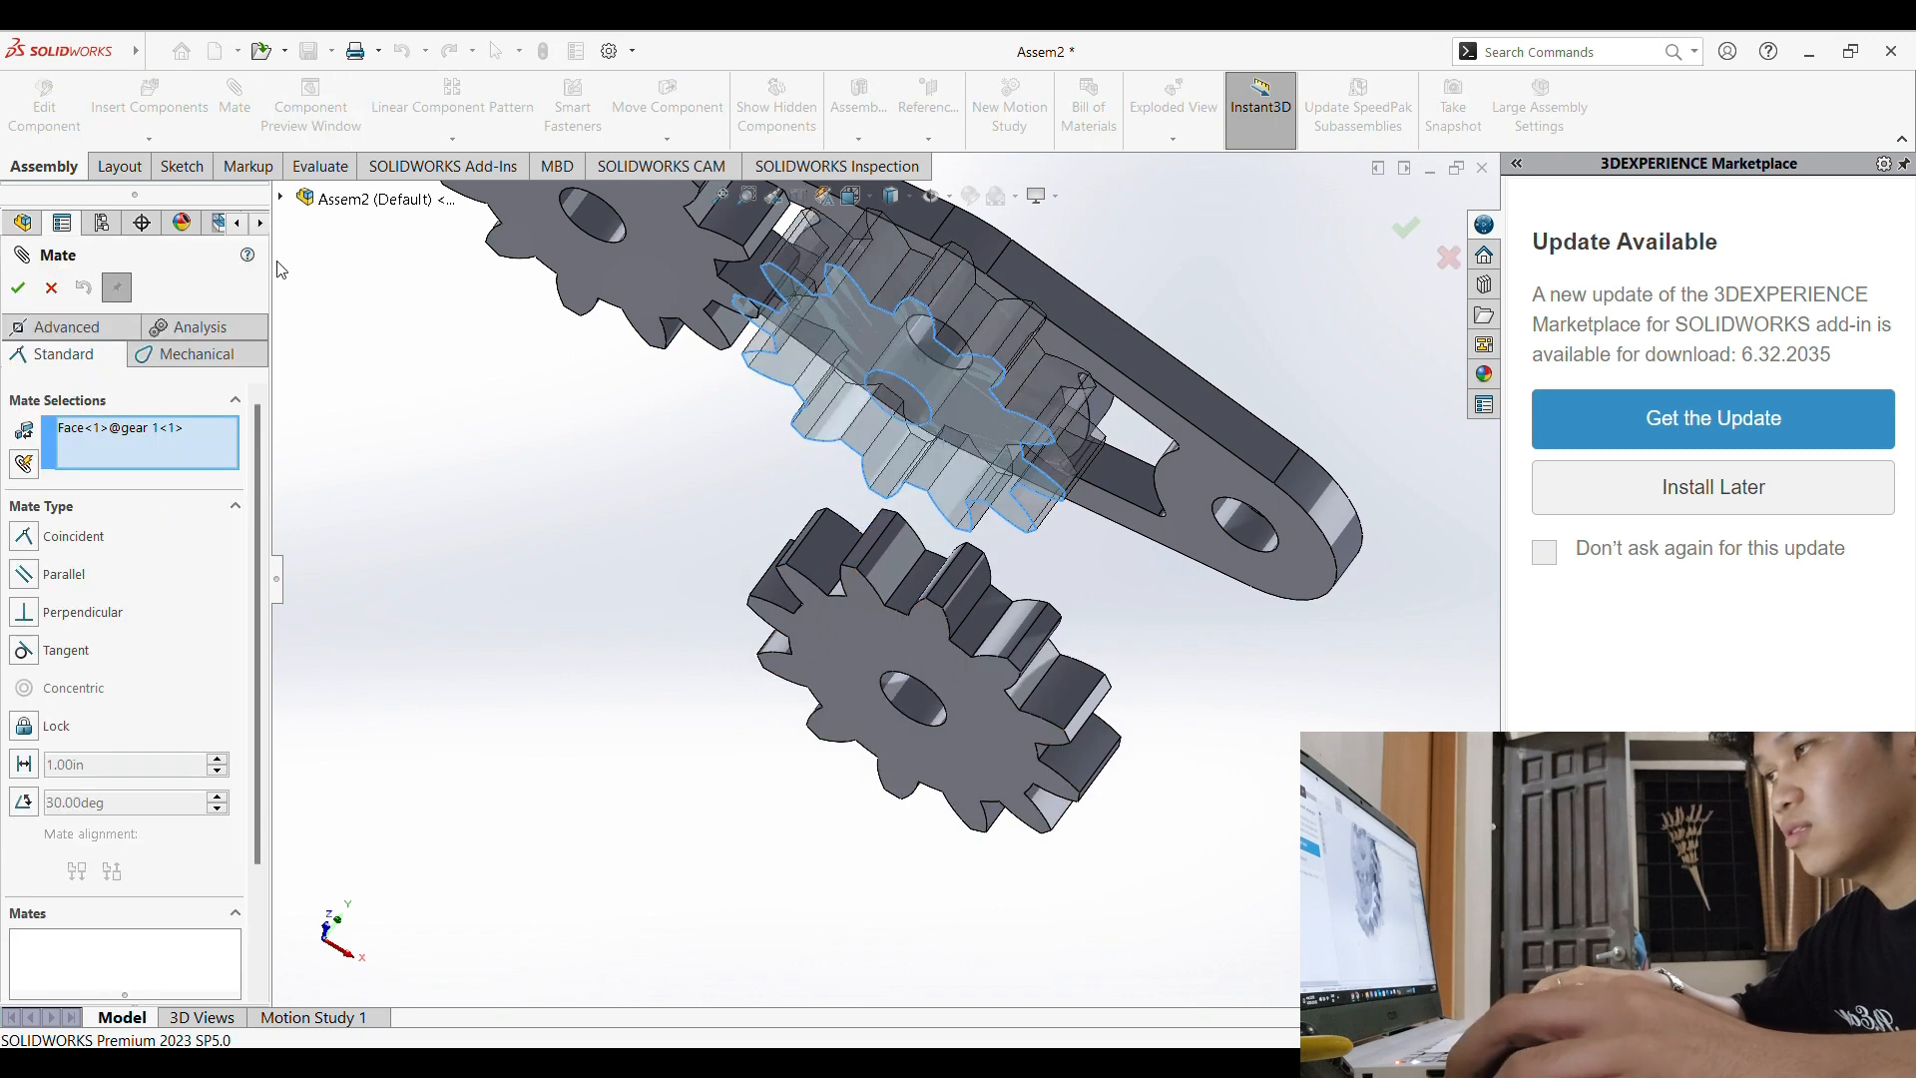
{"action": "key", "text": "Escape"}
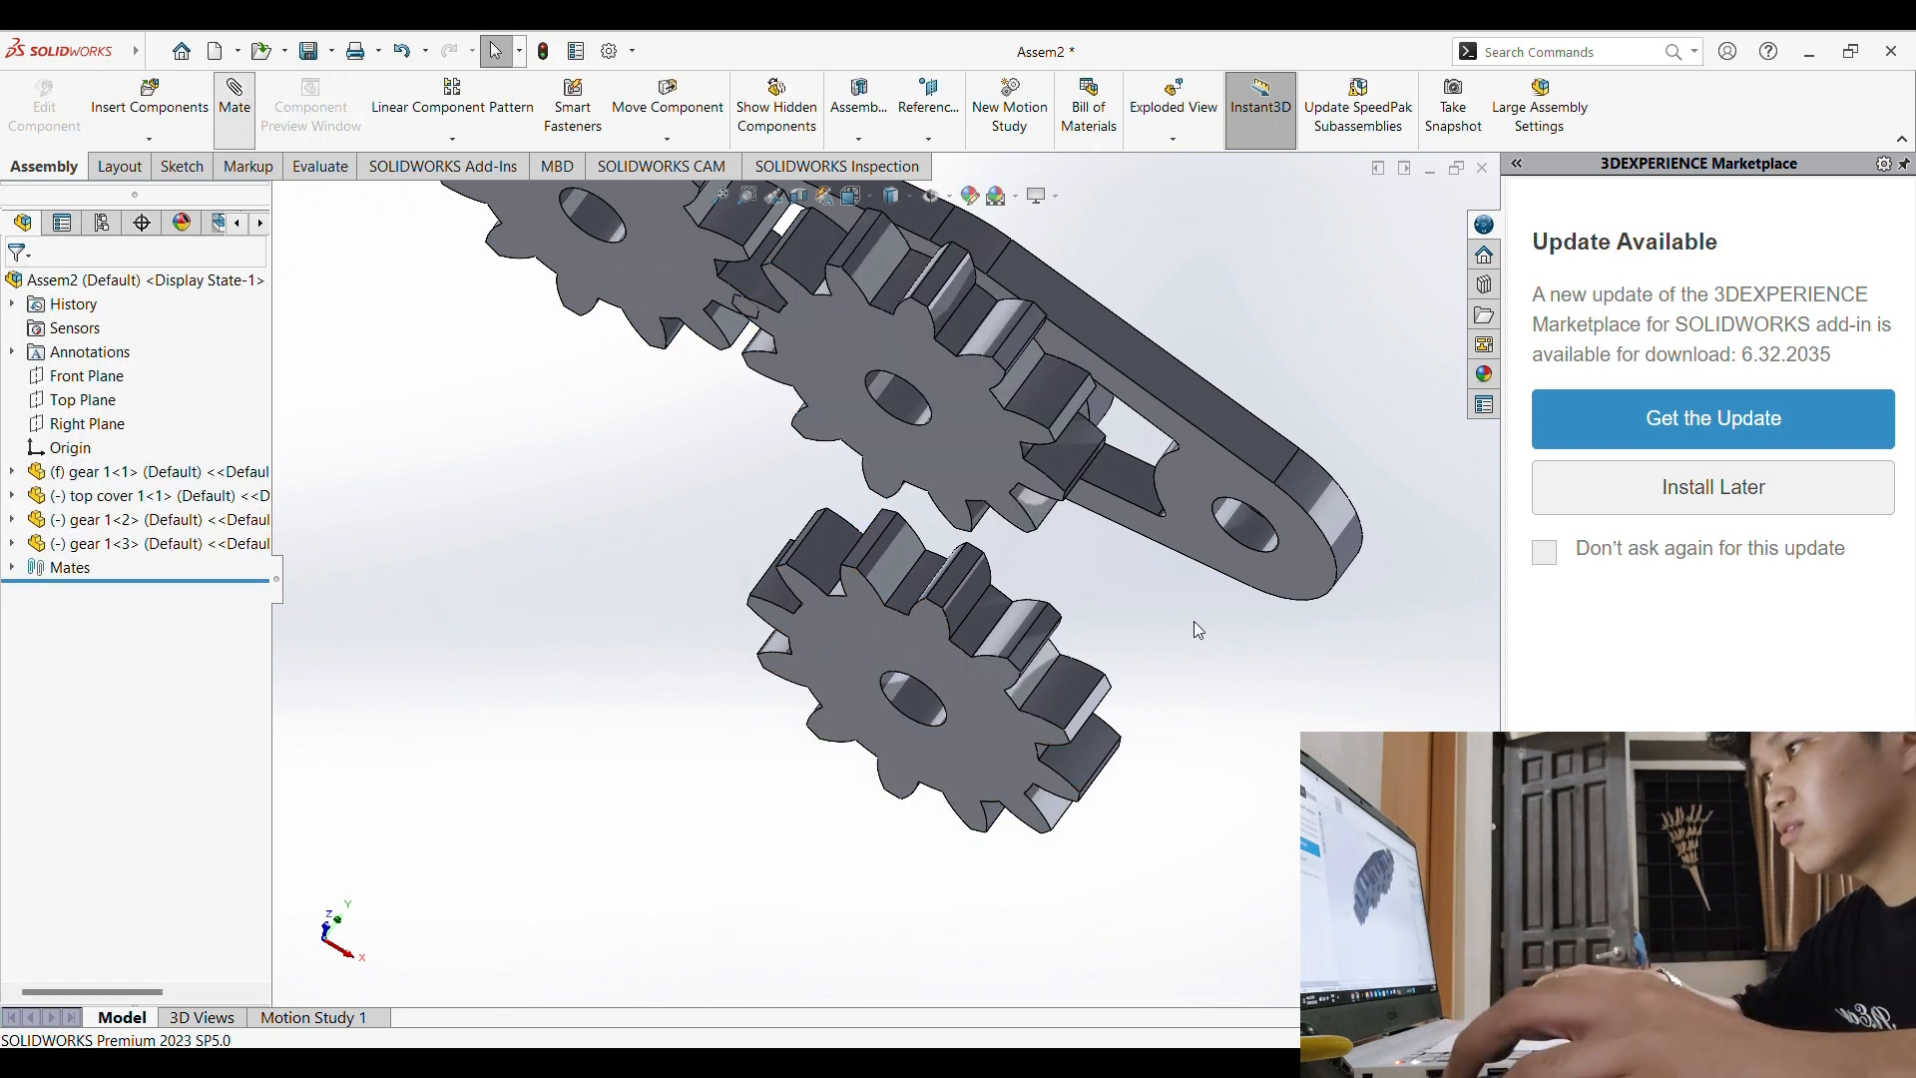
Step: Mate the edge of the top cover's free end hole coincident with the third gear's bore edge
{"action": "key", "text": "Return"}
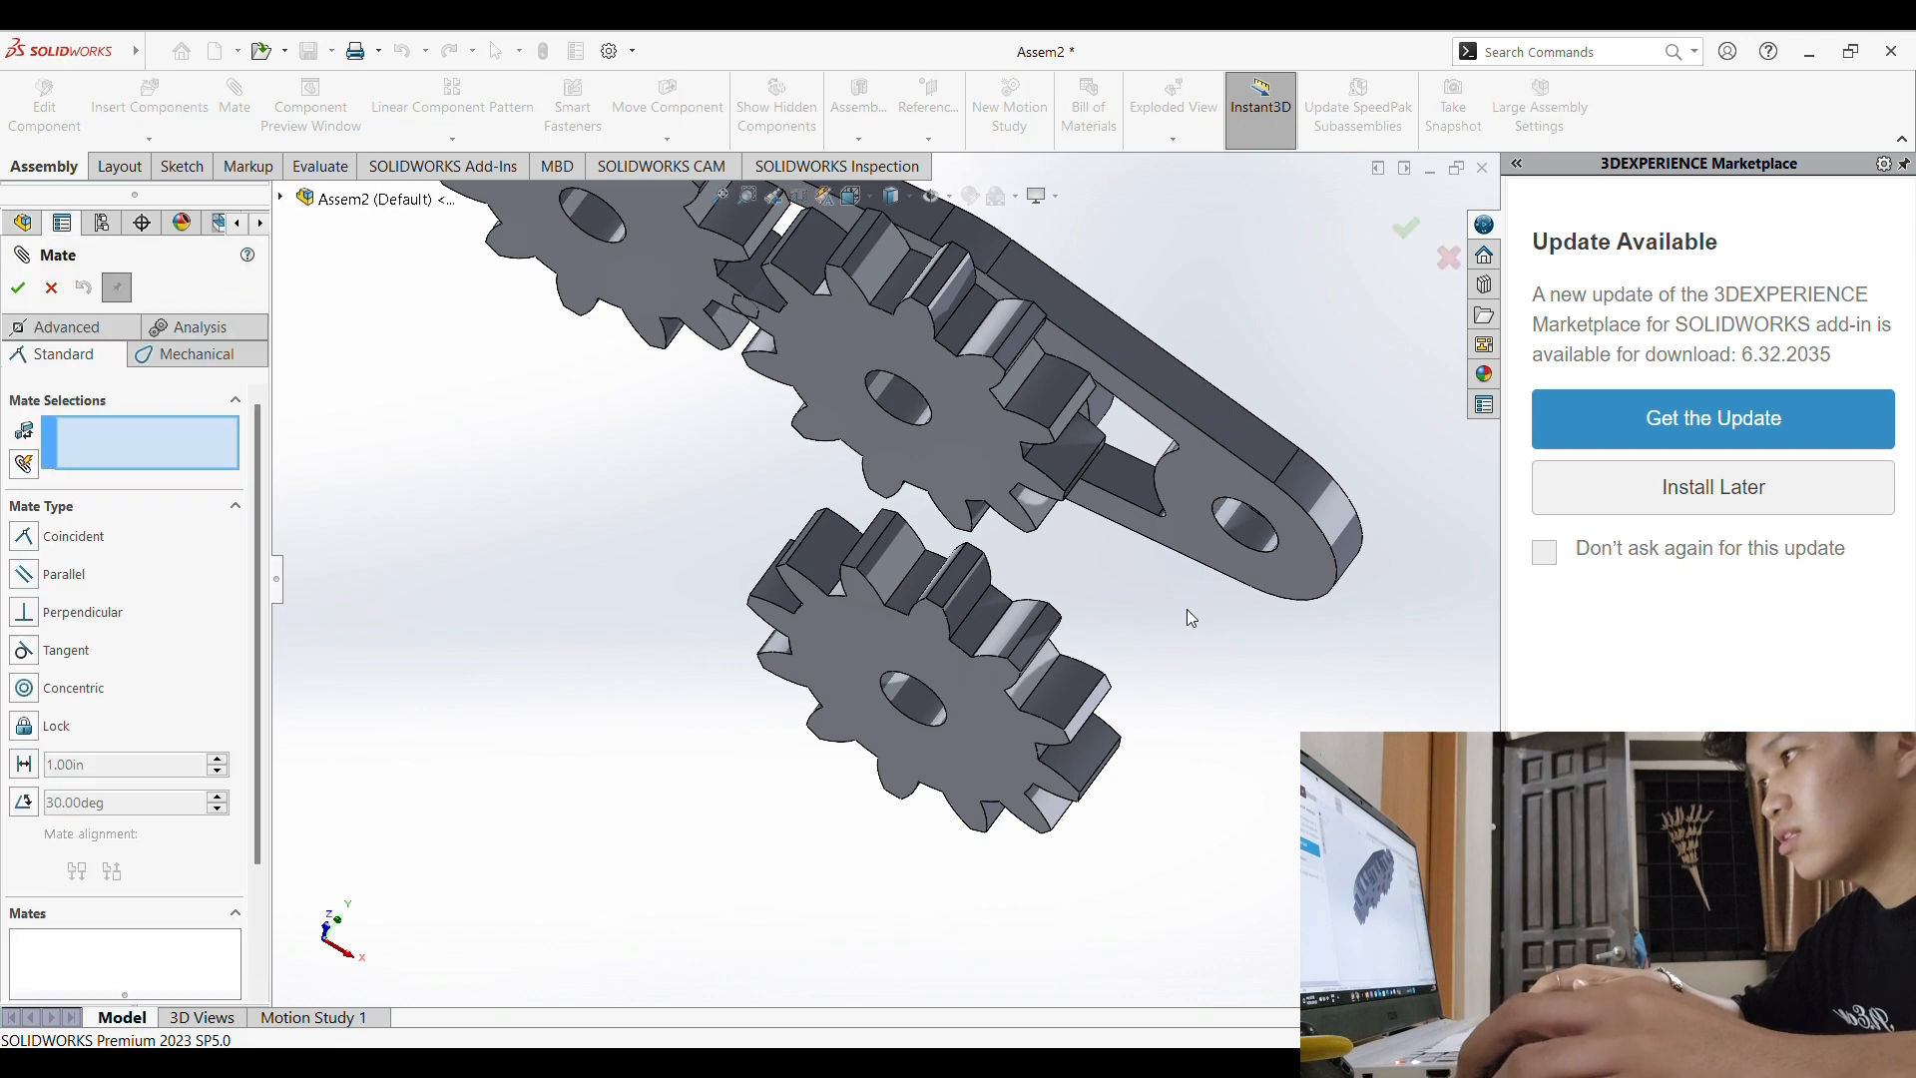
{"action": "left_click", "coordinate": [1245, 556]}
{"action": "middle_click_drag", "start_coordinate": [1219, 639], "coordinate": [1186, 686]}
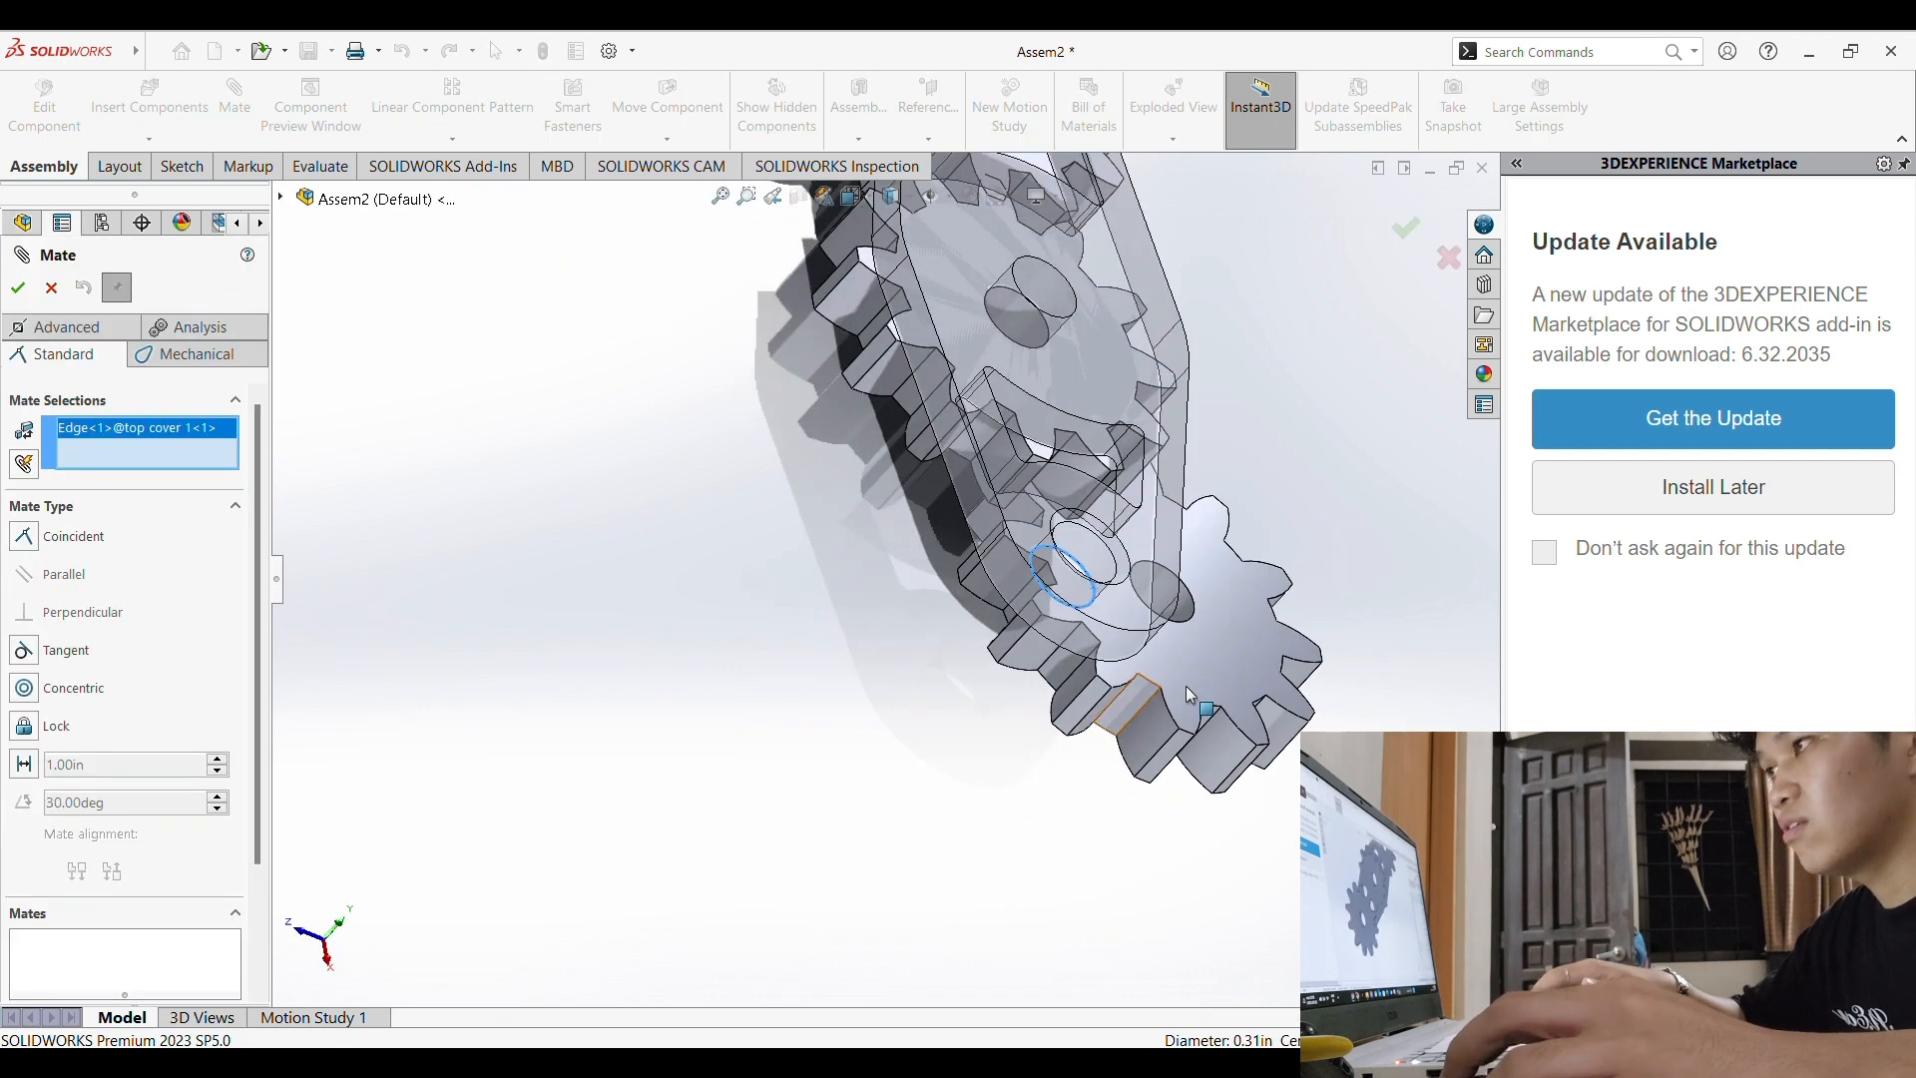
{"action": "left_click", "coordinate": [1193, 612]}
{"action": "middle_click_drag", "start_coordinate": [1231, 808], "coordinate": [1316, 673]}
{"action": "right_click", "coordinate": [1316, 676]}
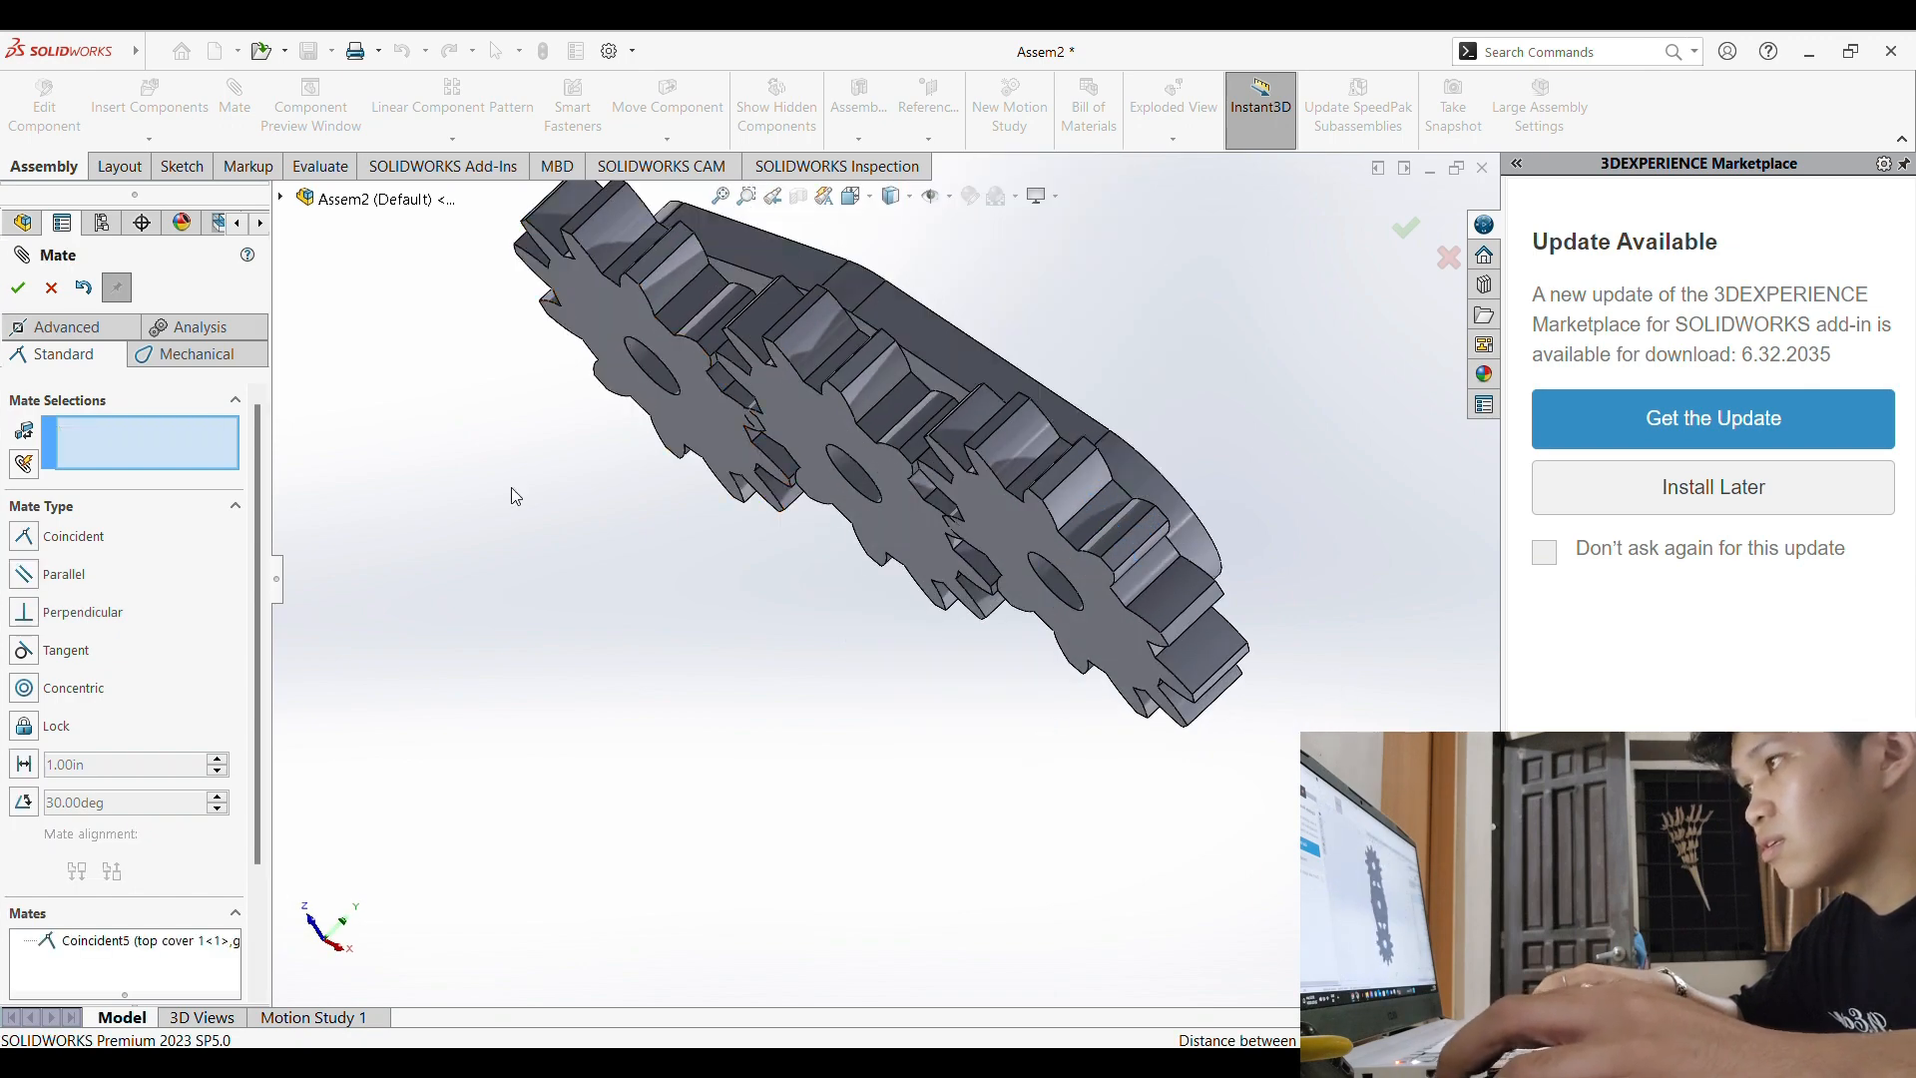
Step: Close the Mate command and move the third gear so its teeth sit between those of the central gear
{"action": "middle_click_drag", "start_coordinate": [511, 487], "coordinate": [774, 371]}
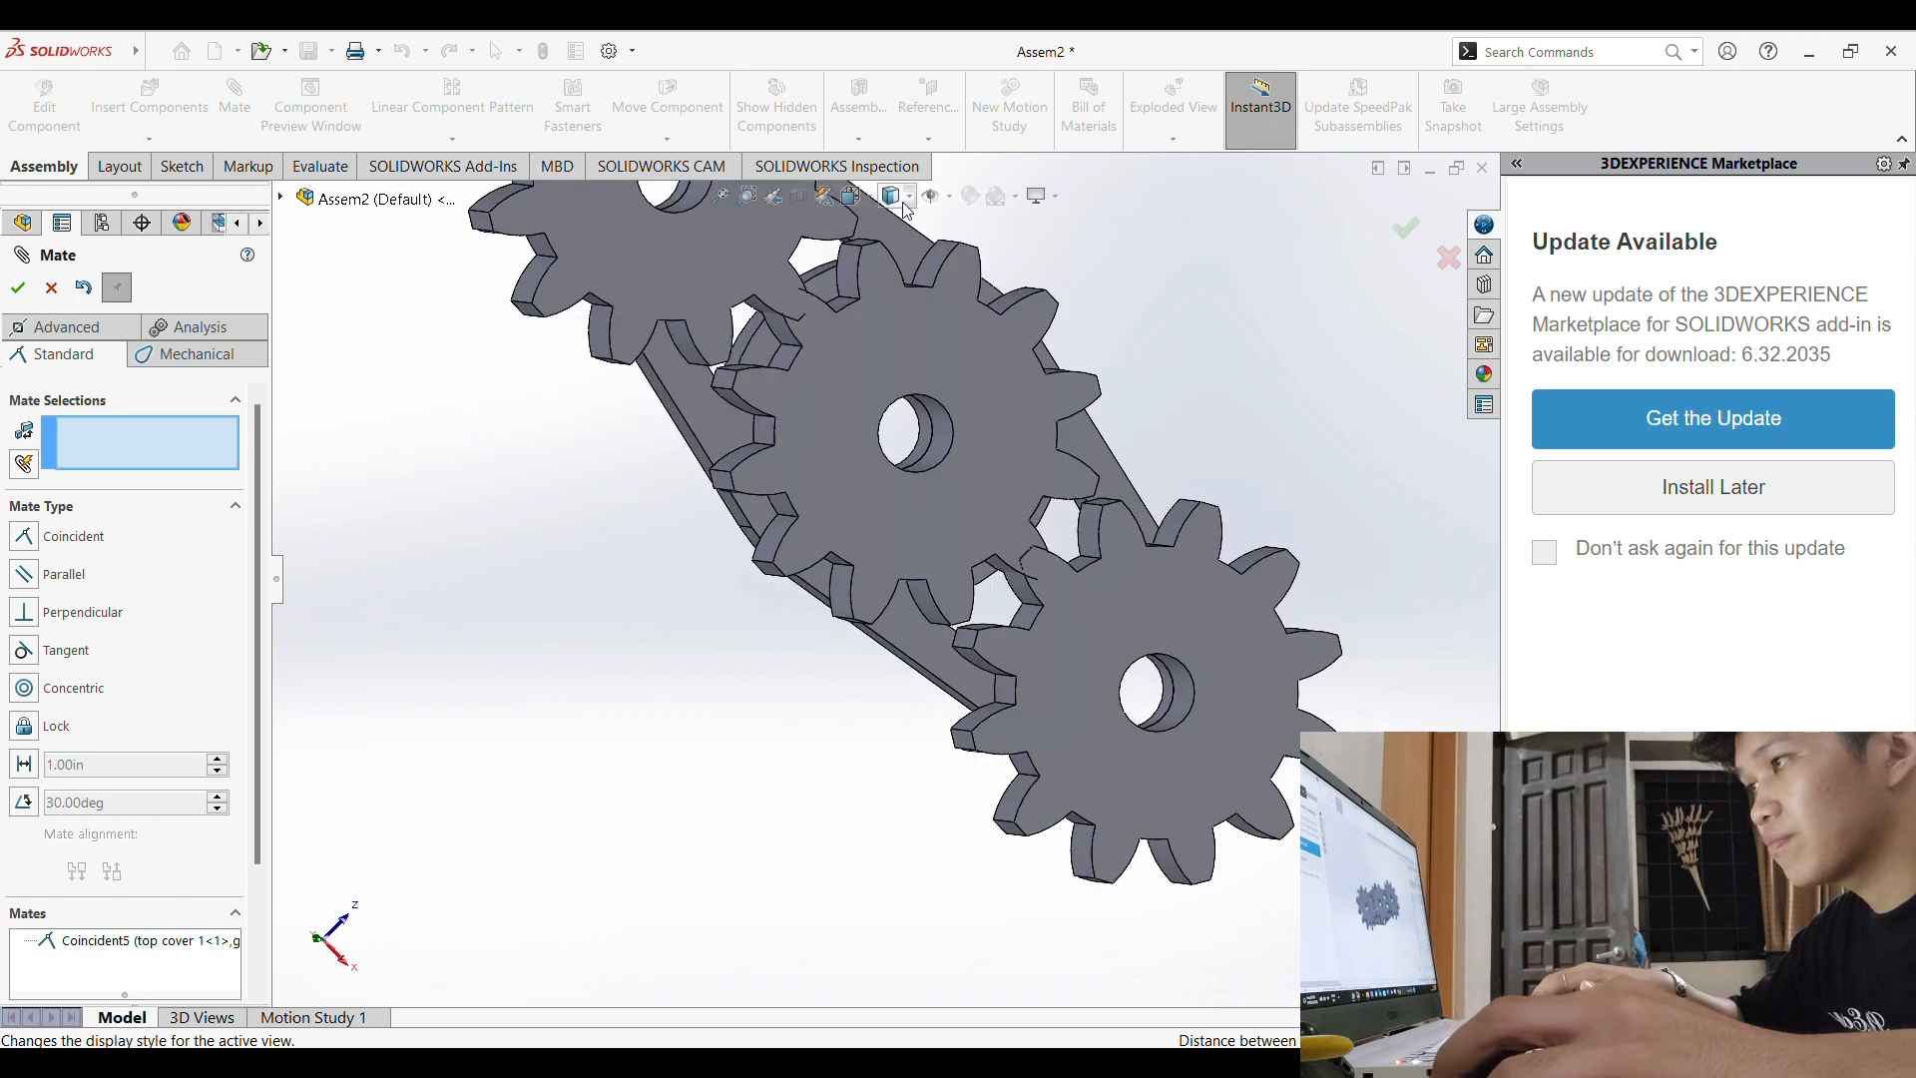
{"action": "key", "text": "f"}
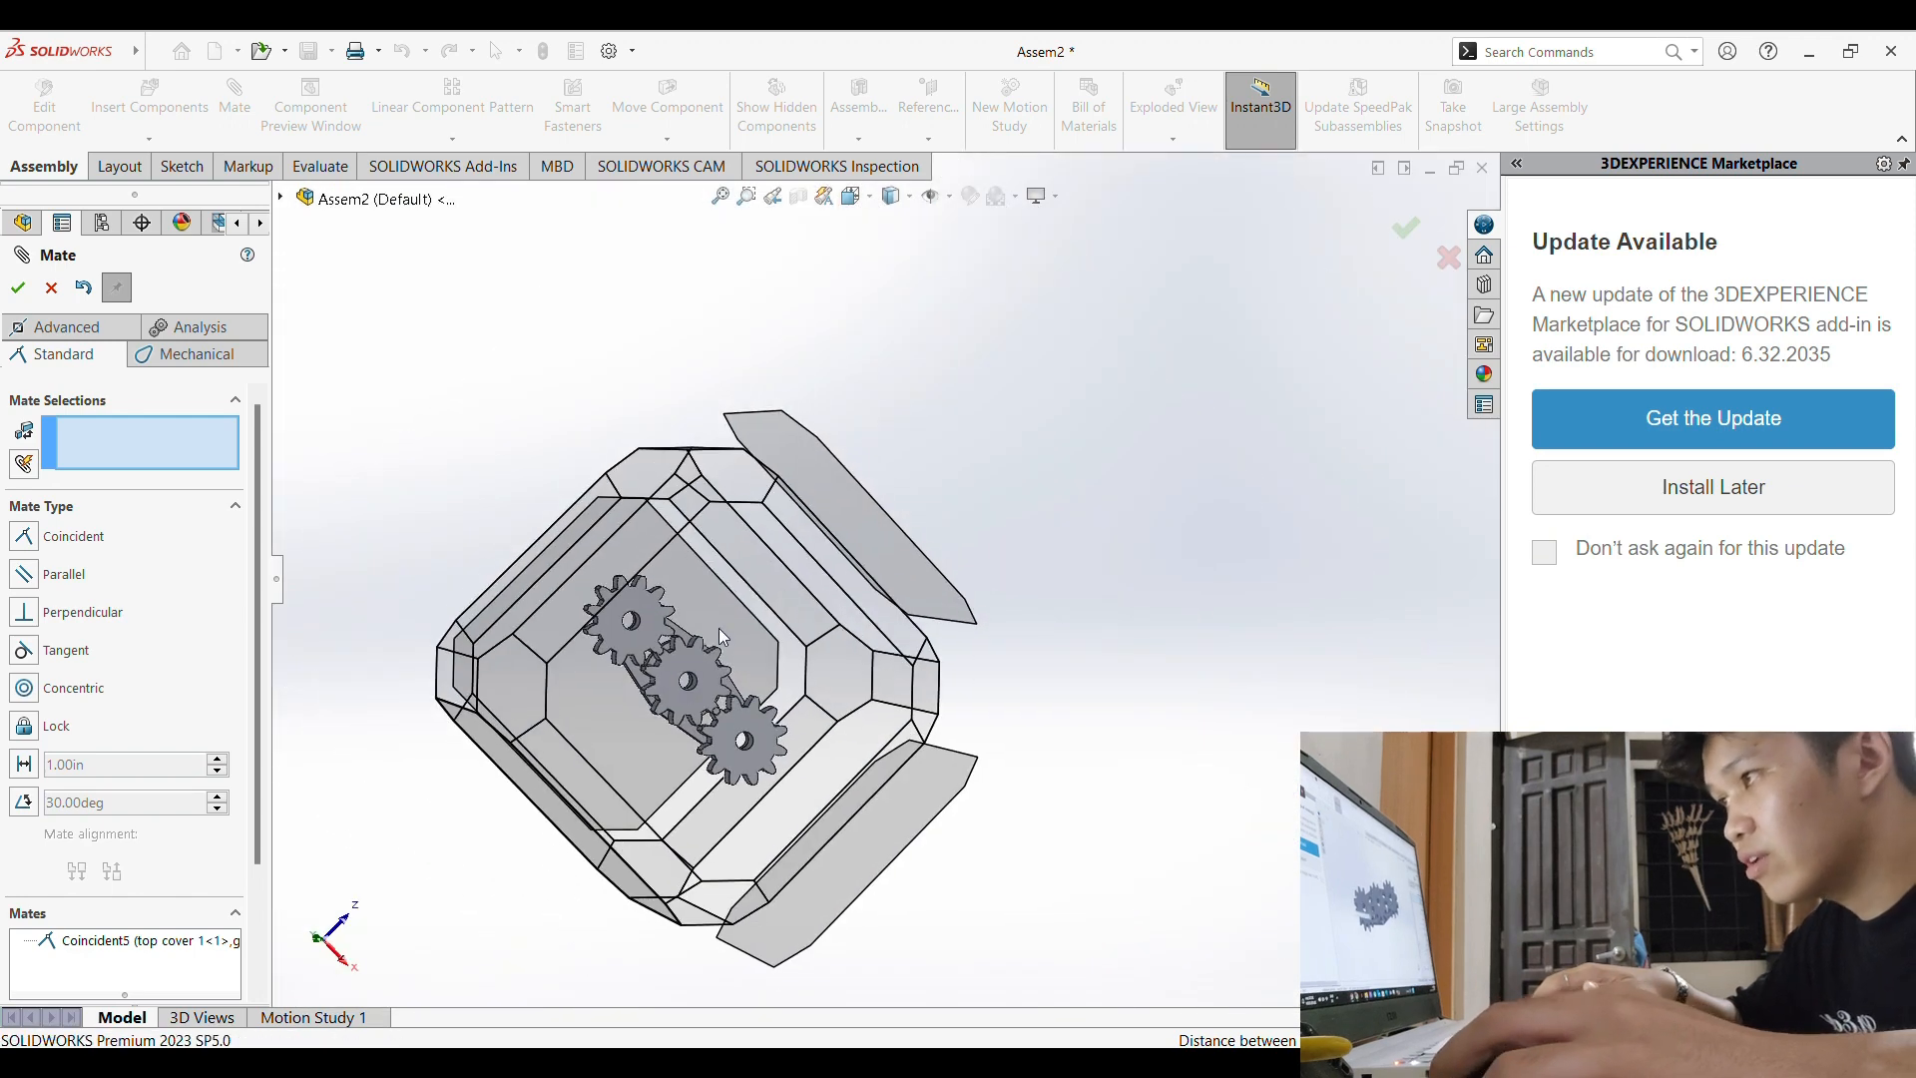
{"action": "left_click", "coordinate": [718, 627]}
{"action": "middle_click_drag", "start_coordinate": [1114, 341], "coordinate": [1032, 424]}
{"action": "scroll", "coordinate": [1024, 637], "scroll_direction": "up", "scroll_amount": 3}
{"action": "scroll", "coordinate": [983, 609], "scroll_direction": "down", "scroll_amount": 4}
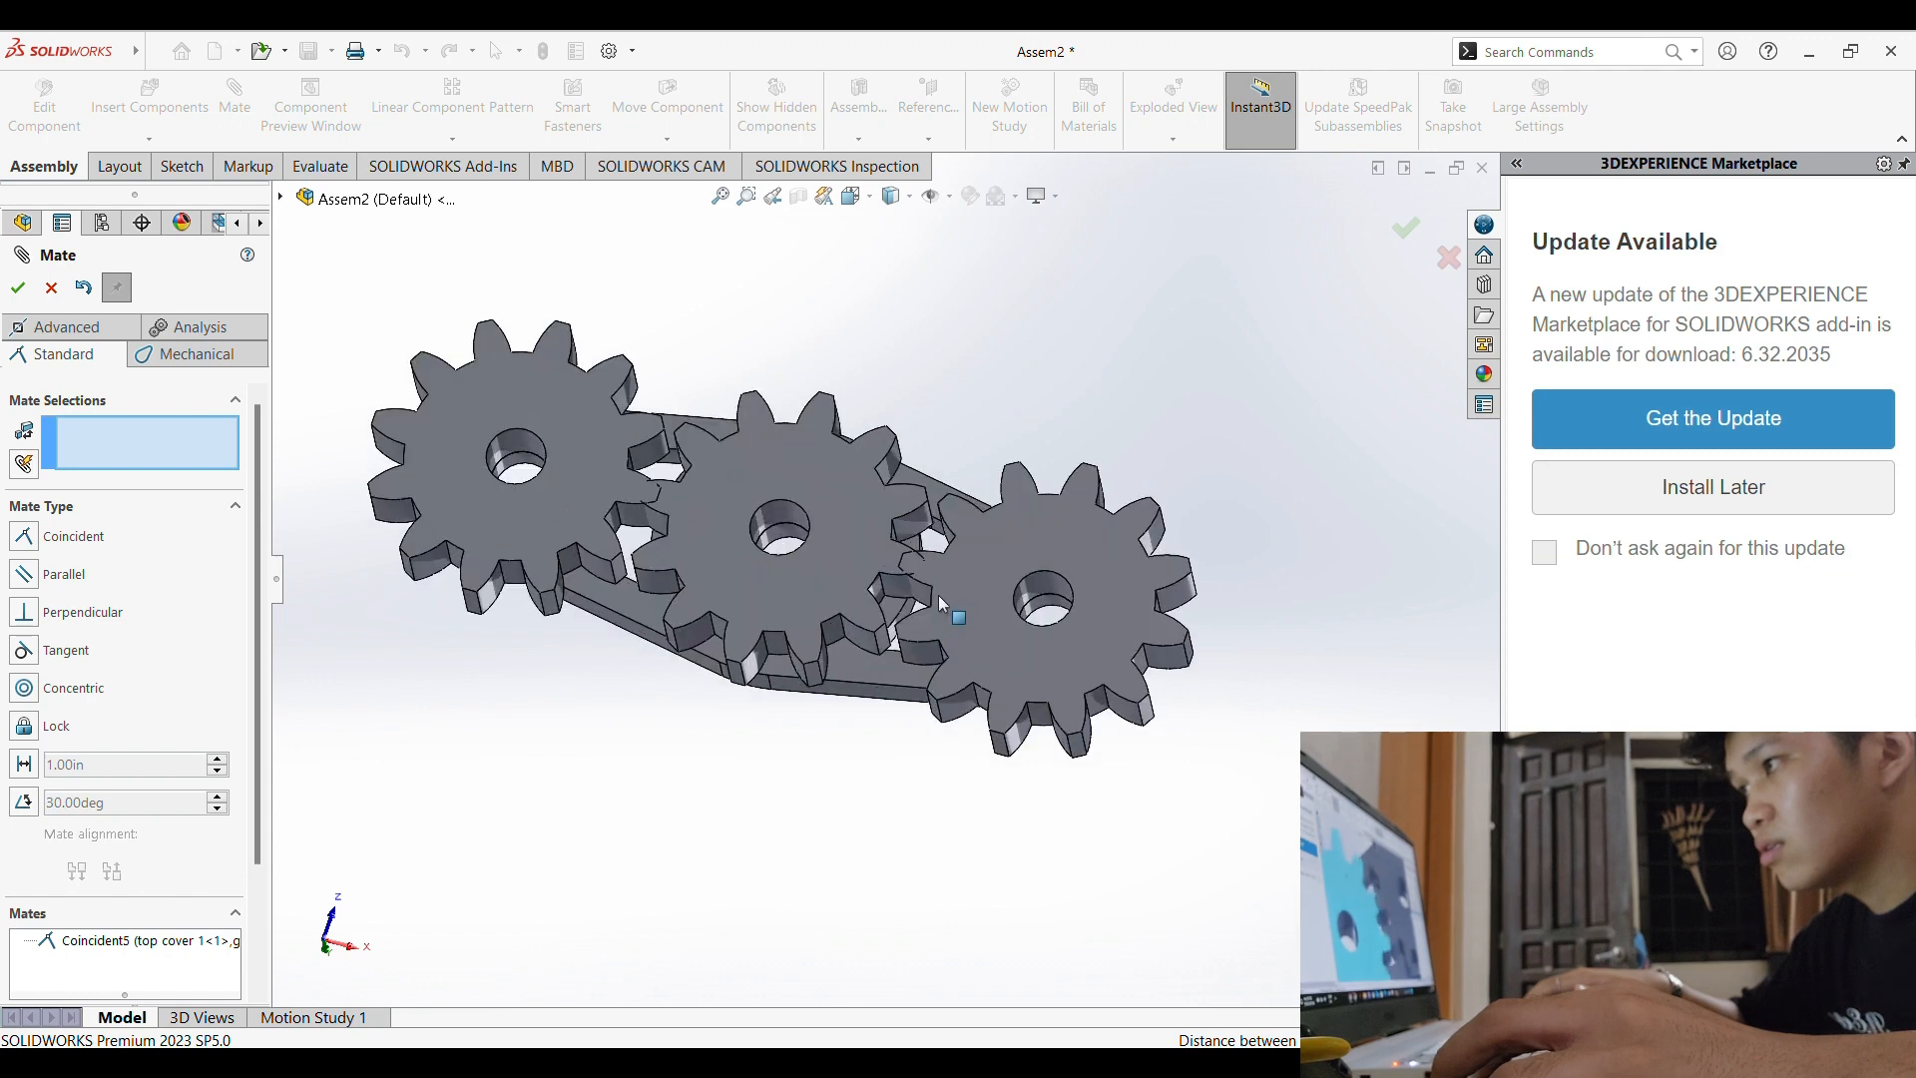
{"action": "scroll", "coordinate": [941, 604], "scroll_direction": "down", "scroll_amount": 5}
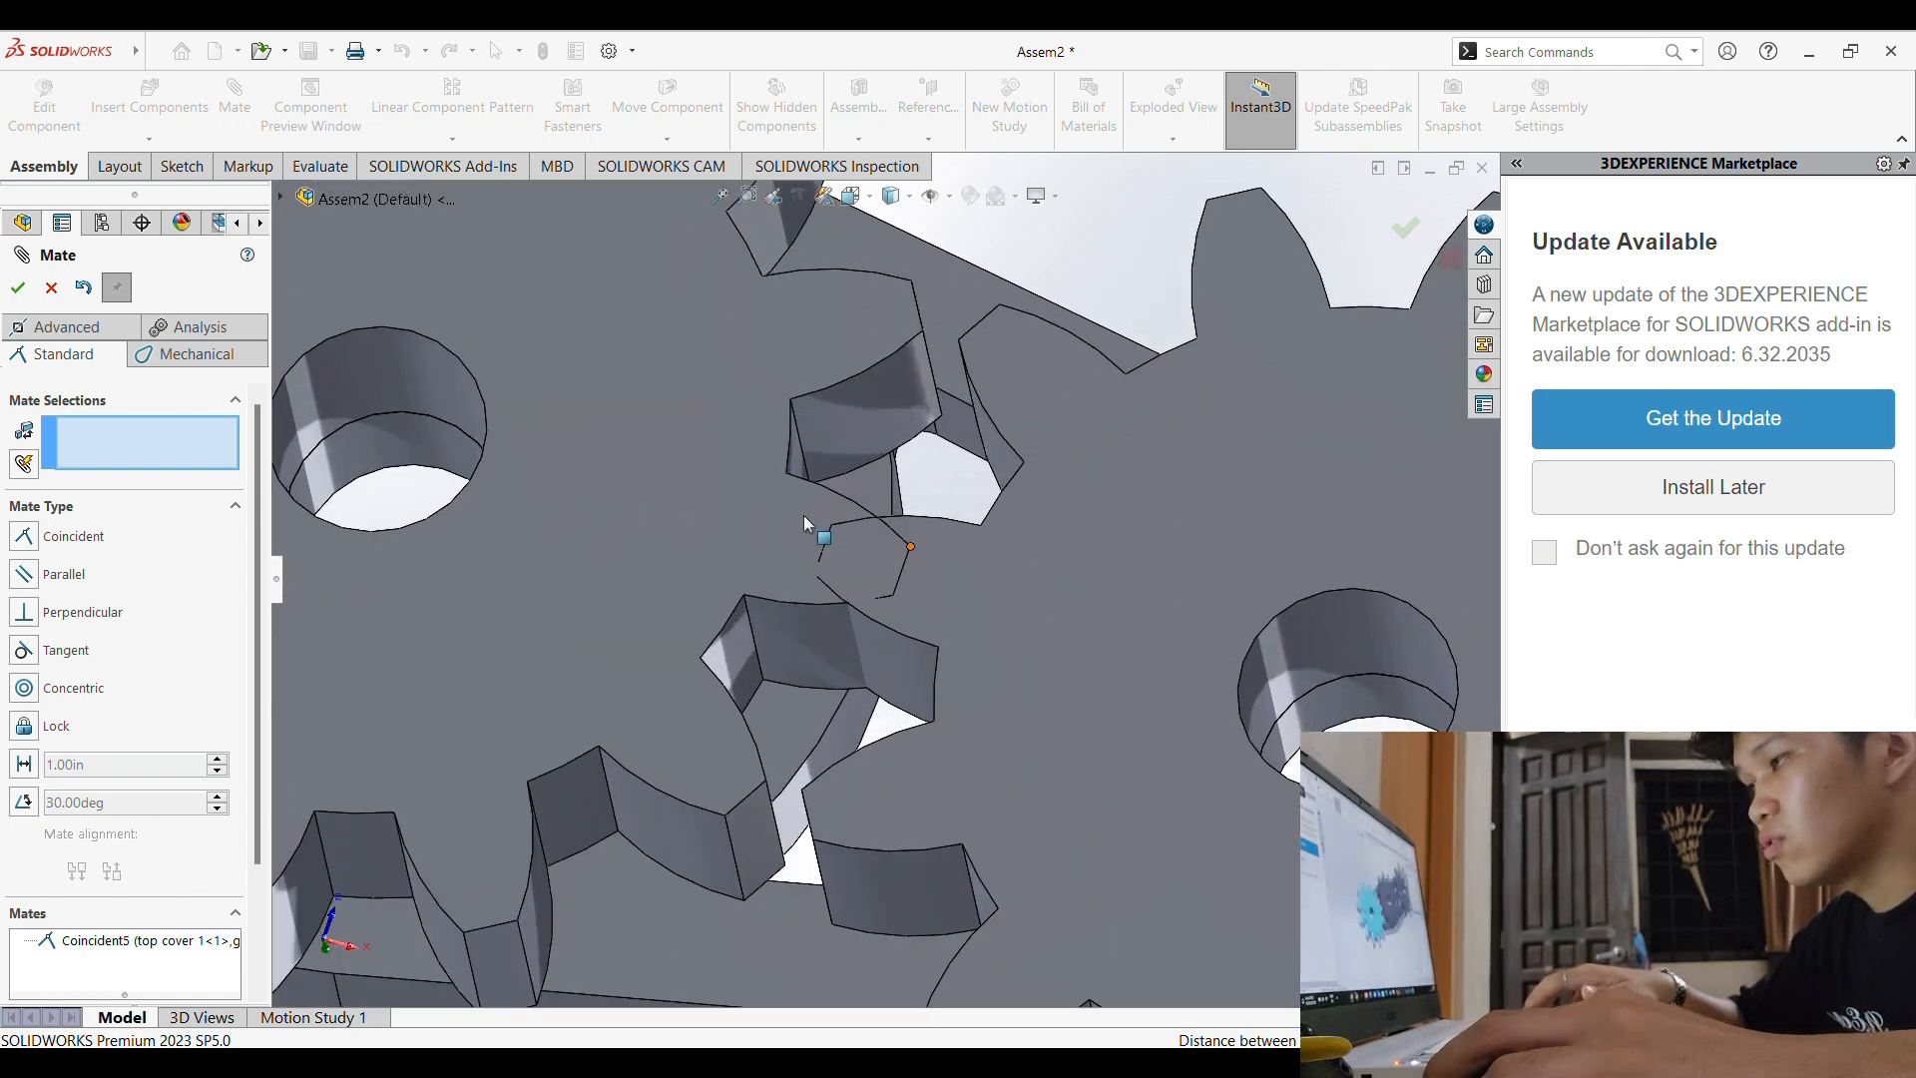
{"action": "key", "text": "Escape"}
{"action": "left_click_drag", "start_coordinate": [1054, 540], "coordinate": [1153, 482]}
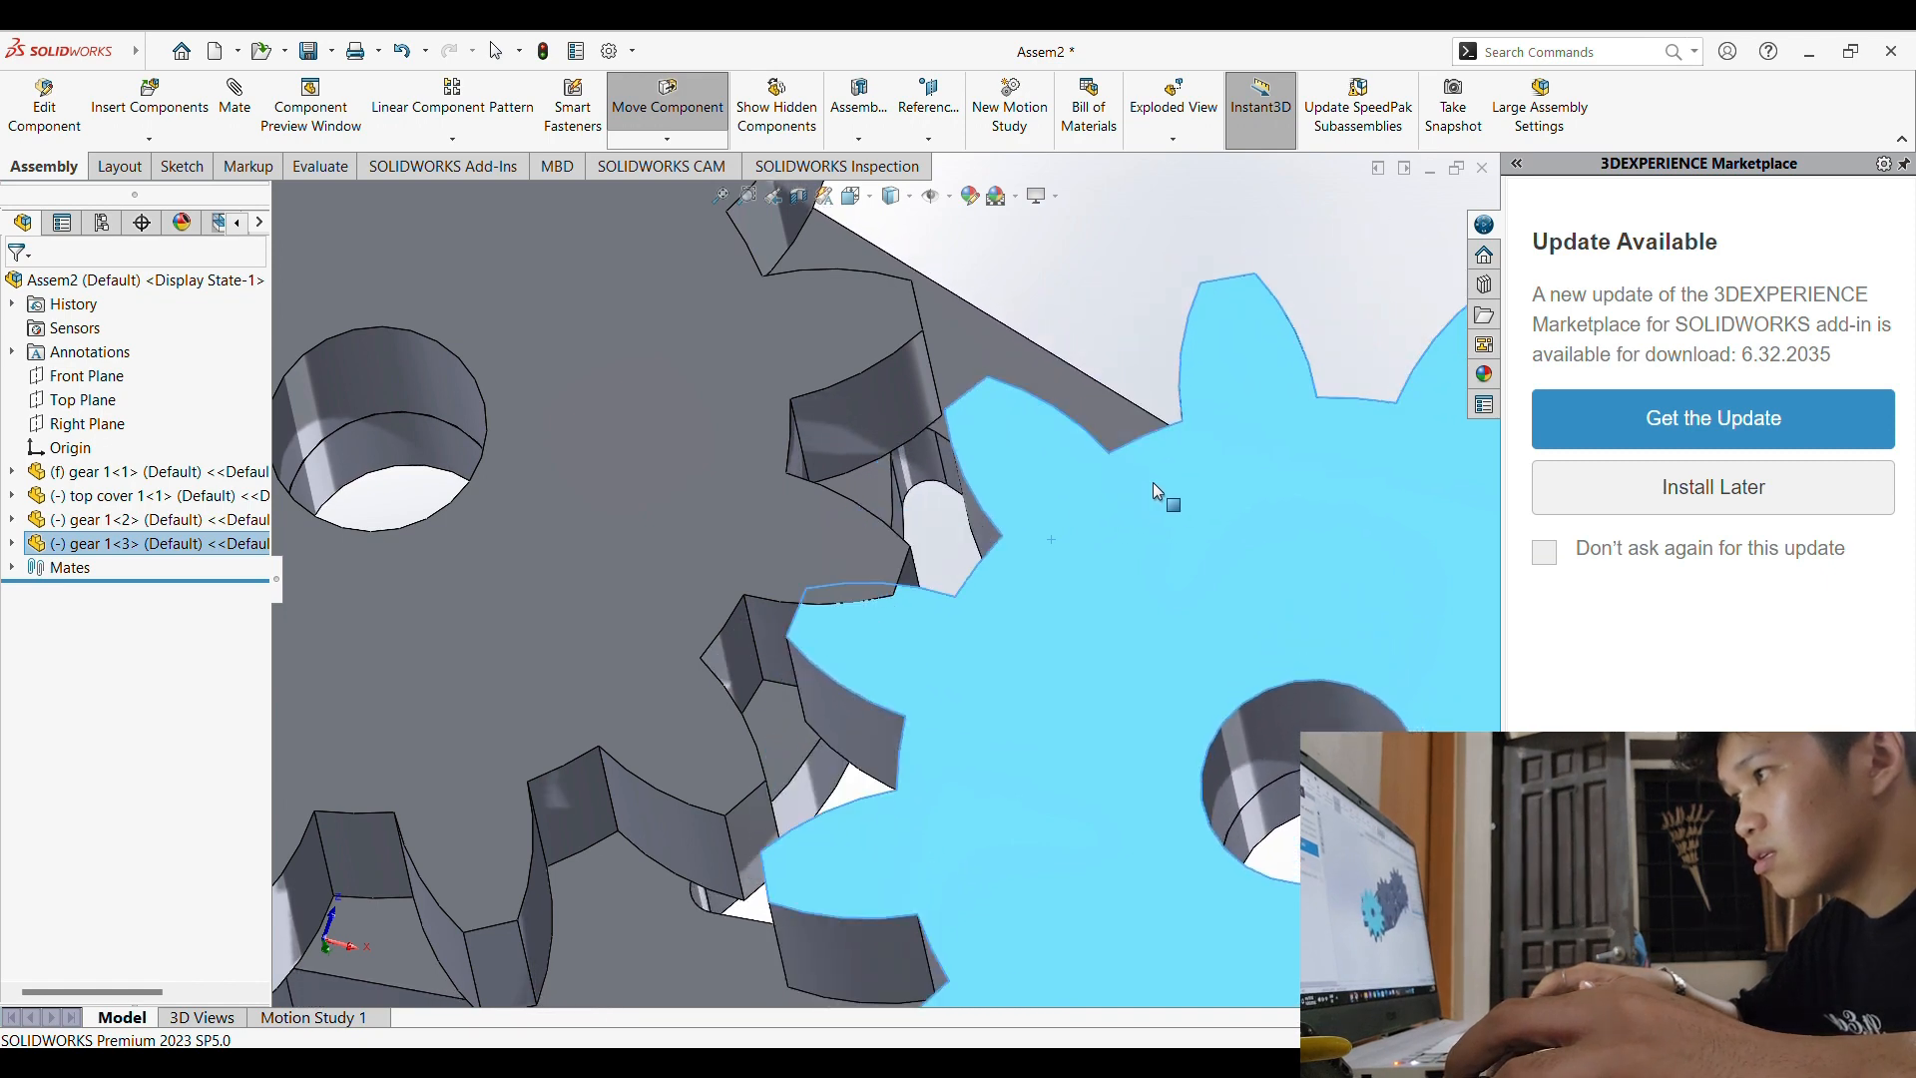
Step: Nudge the third gear slightly and check closely how its teeth mesh with the central gear
{"action": "scroll", "coordinate": [1069, 627], "scroll_direction": "up", "scroll_amount": 6}
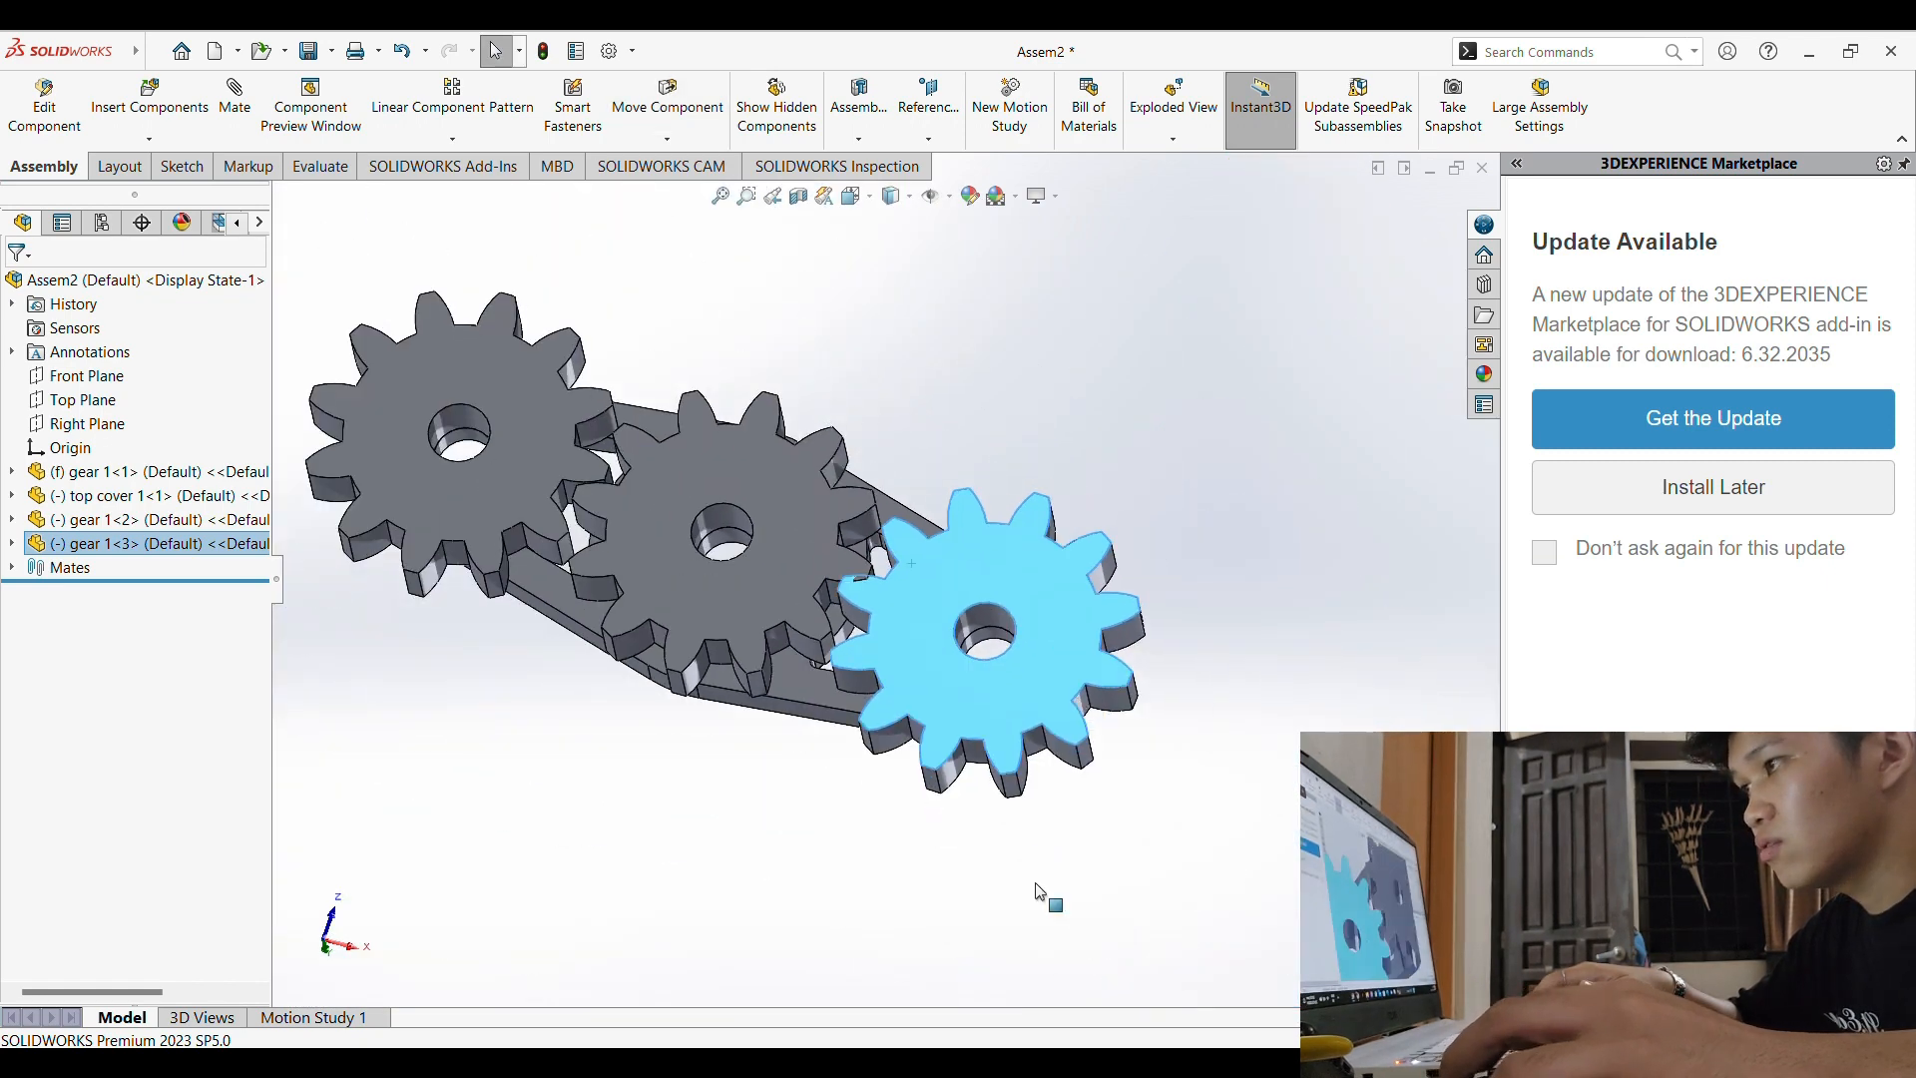
{"action": "mouse_move", "coordinate": [1048, 881]}
{"action": "middle_mouse_down"}
{"action": "mouse_move", "coordinate": [1116, 620]}
{"action": "mouse_move", "coordinate": [1056, 879]}
{"action": "middle_mouse_up"}
{"action": "left_click_drag", "start_coordinate": [871, 593], "coordinate": [864, 607]}
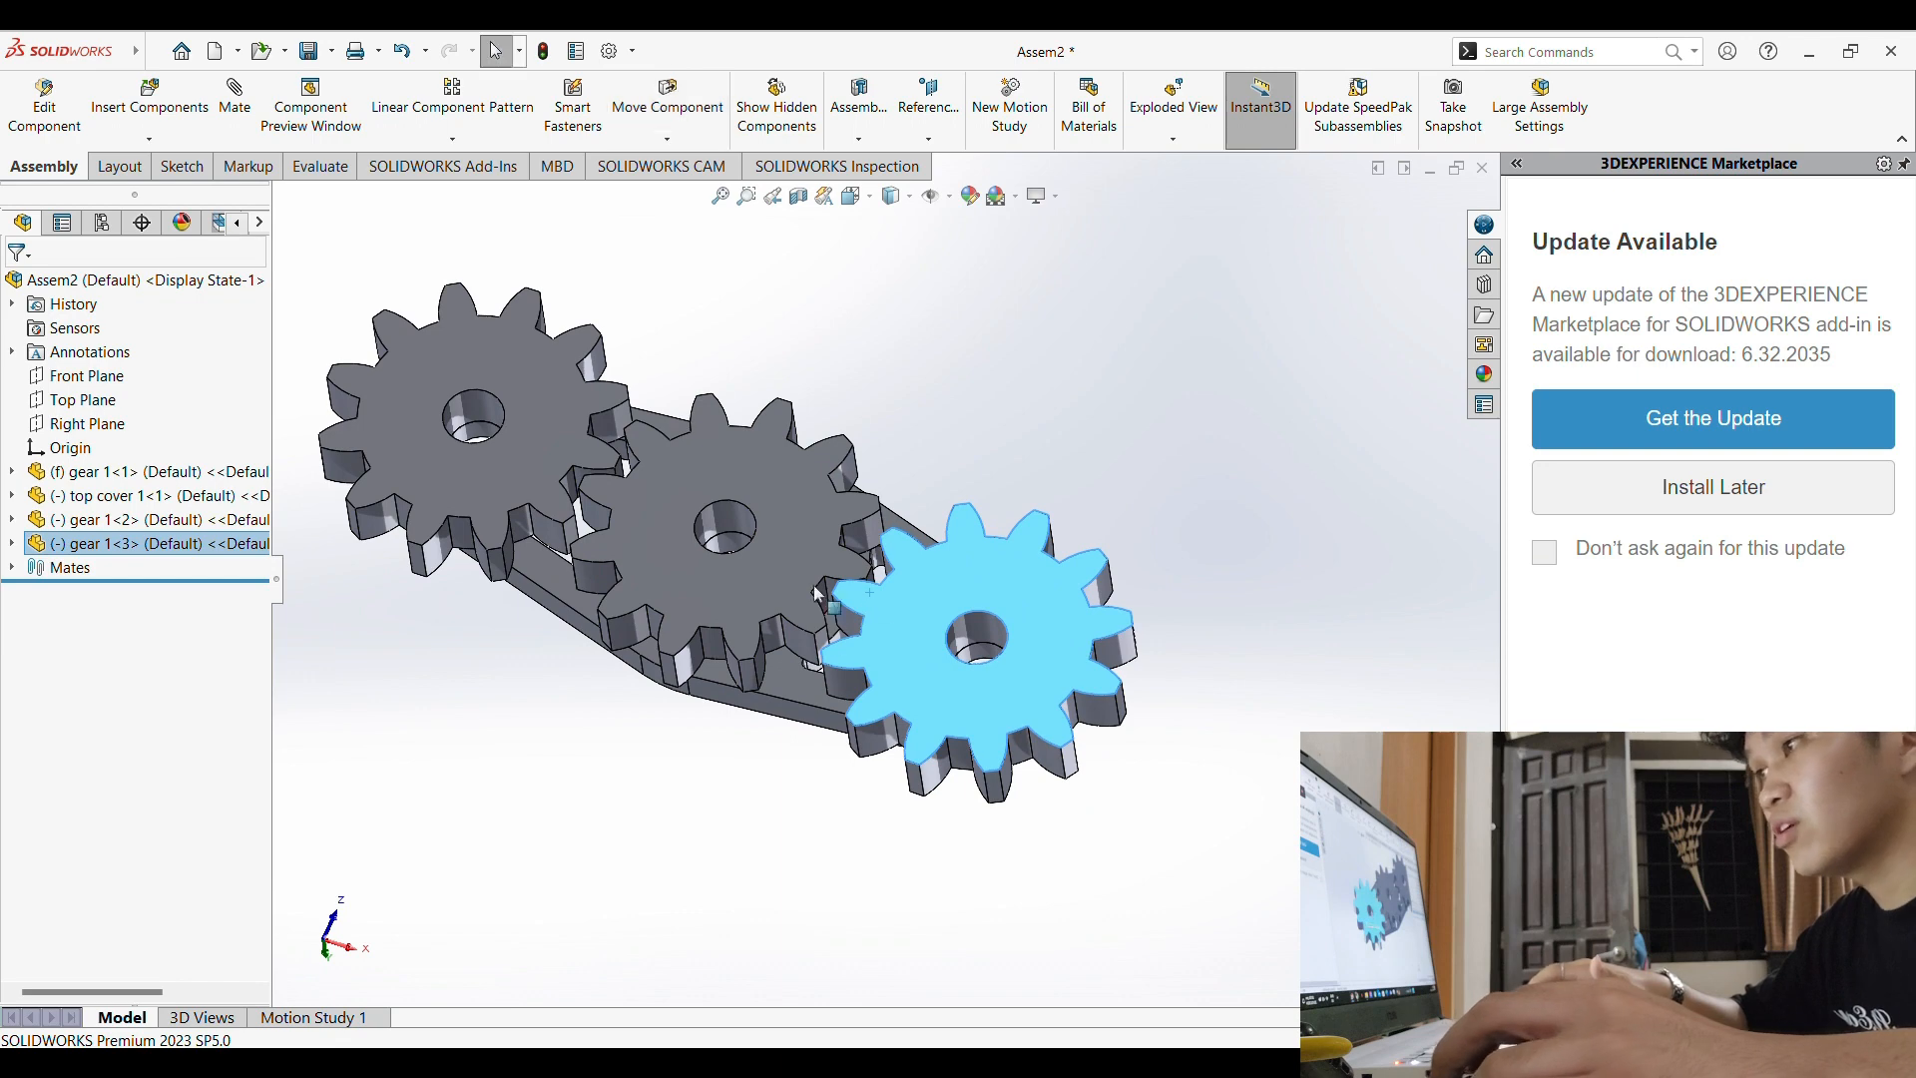
{"action": "scroll", "coordinate": [865, 606], "scroll_direction": "down", "scroll_amount": 6}
{"action": "scroll", "coordinate": [1014, 701], "scroll_direction": "up", "scroll_amount": 6}
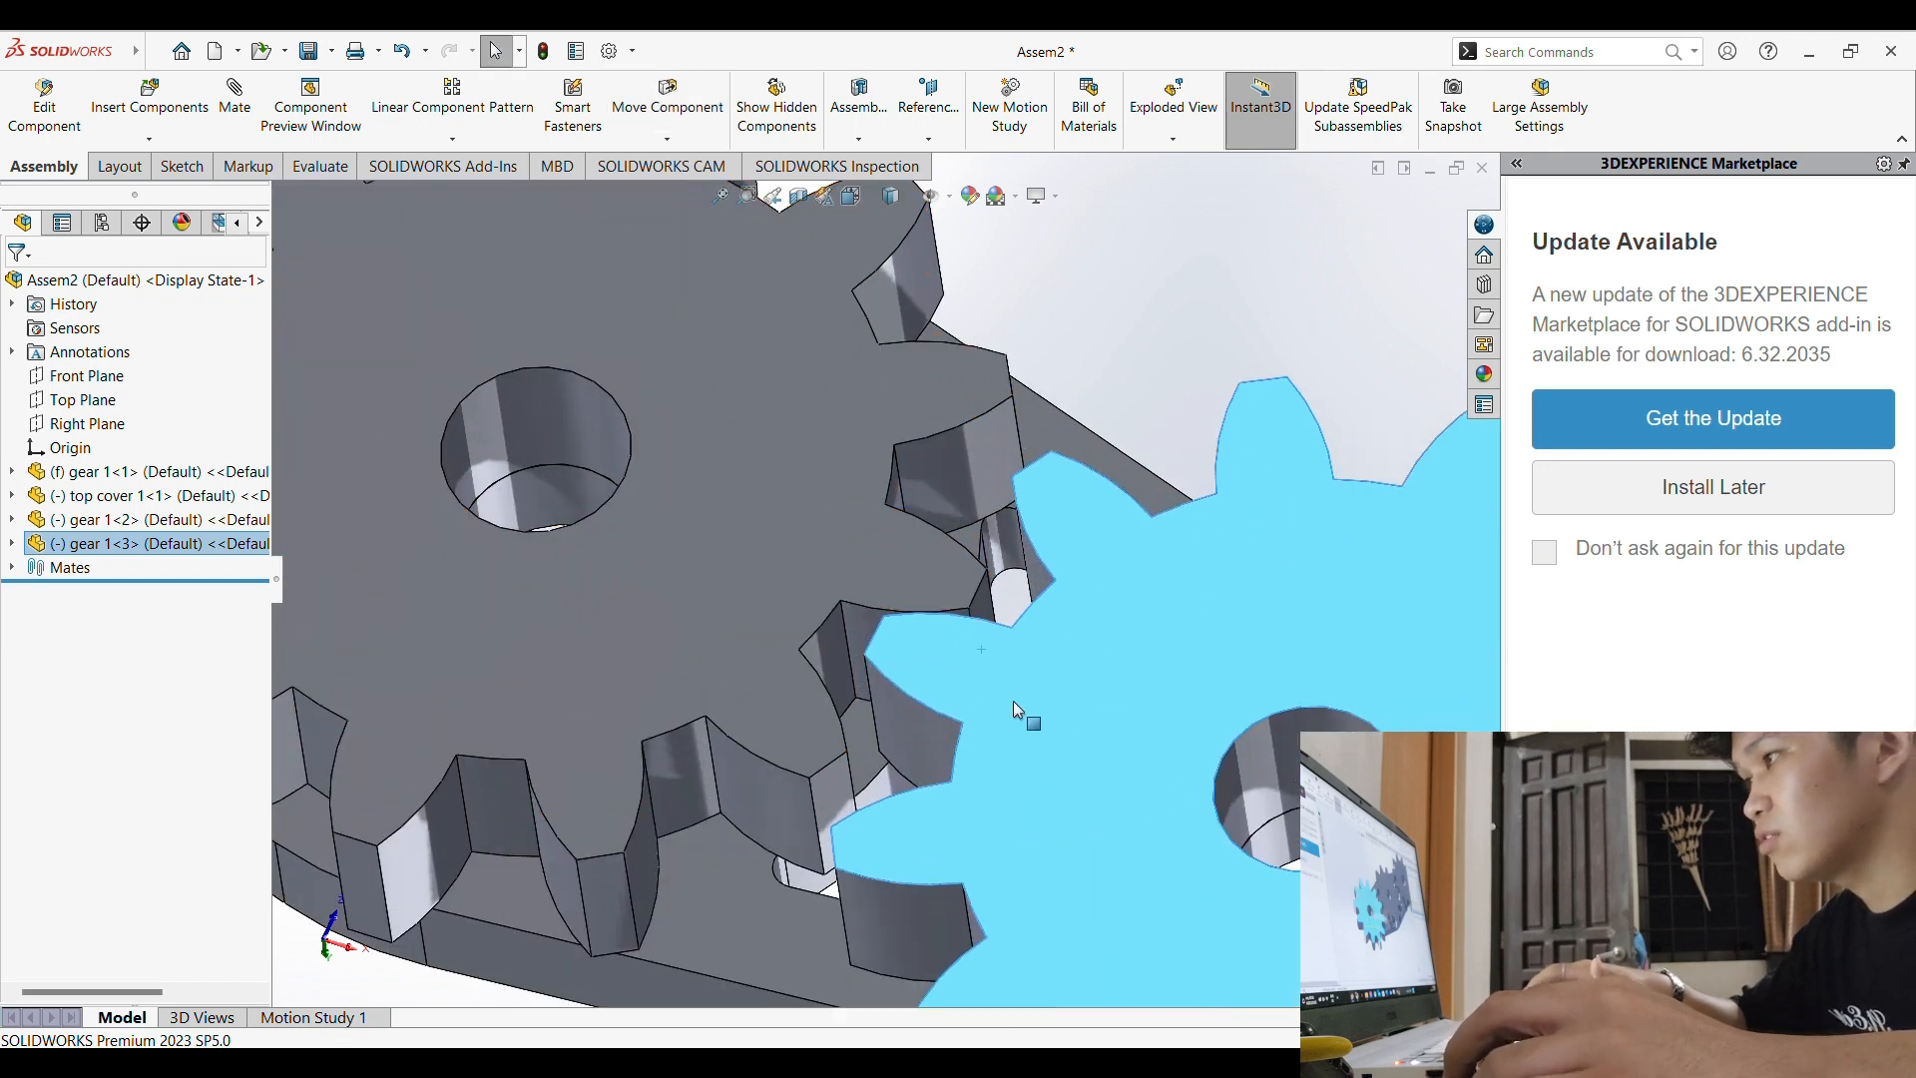
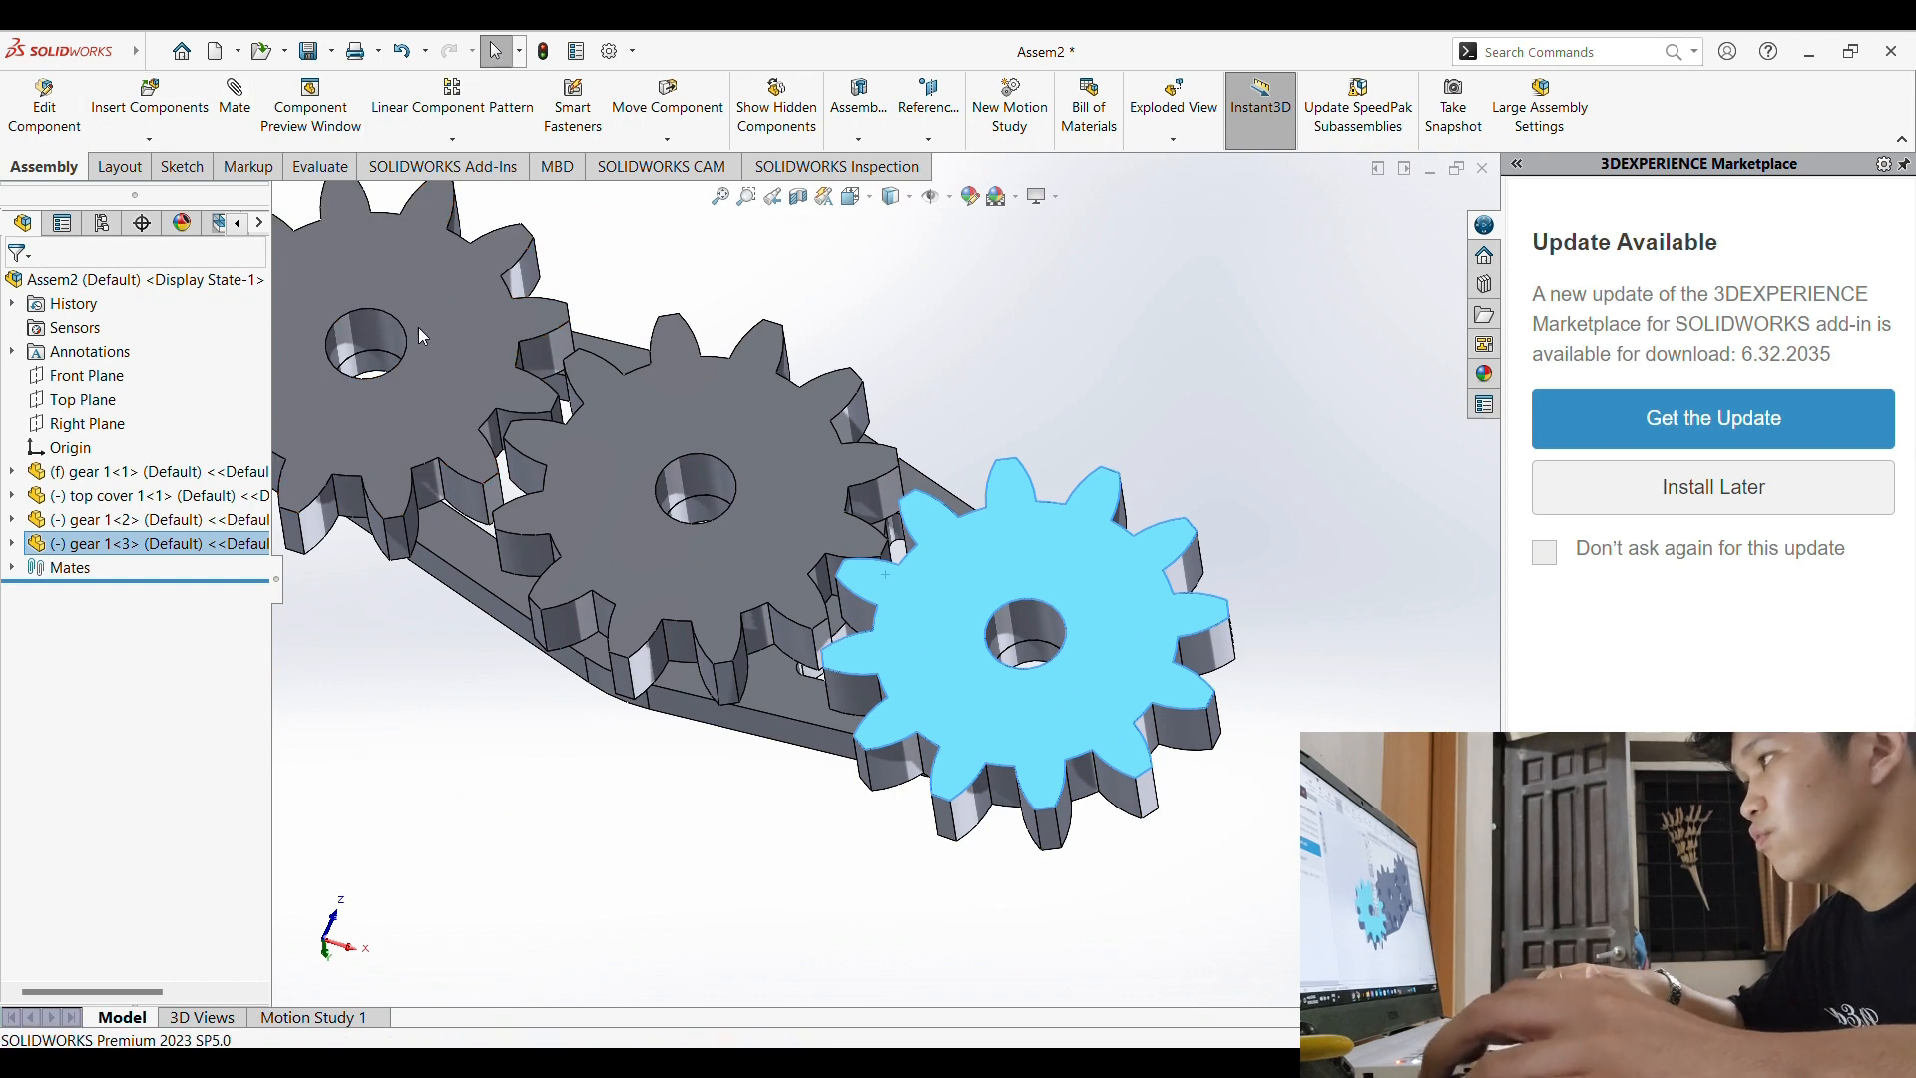
Step: Show the temporary axes of all components in the assembly
{"action": "left_click", "coordinate": [961, 254]}
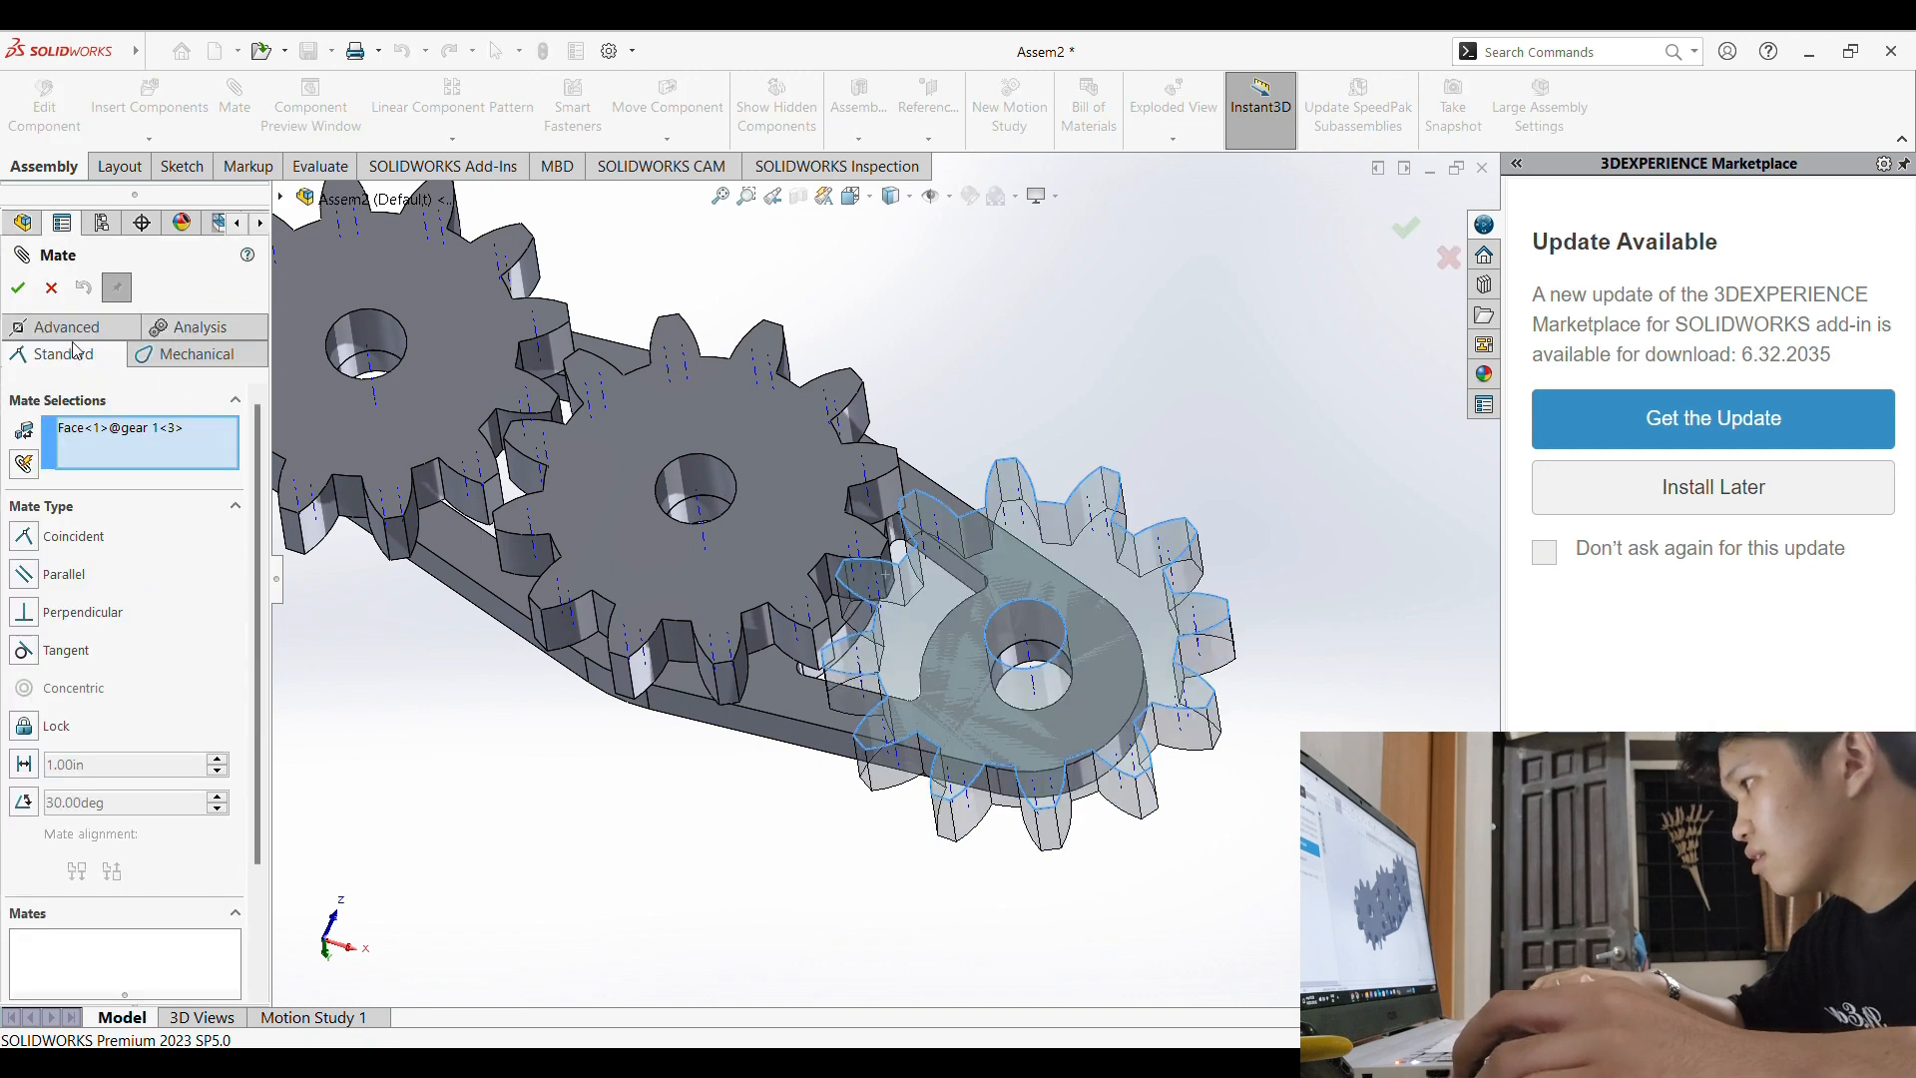
{"action": "left_click", "coordinate": [195, 355]}
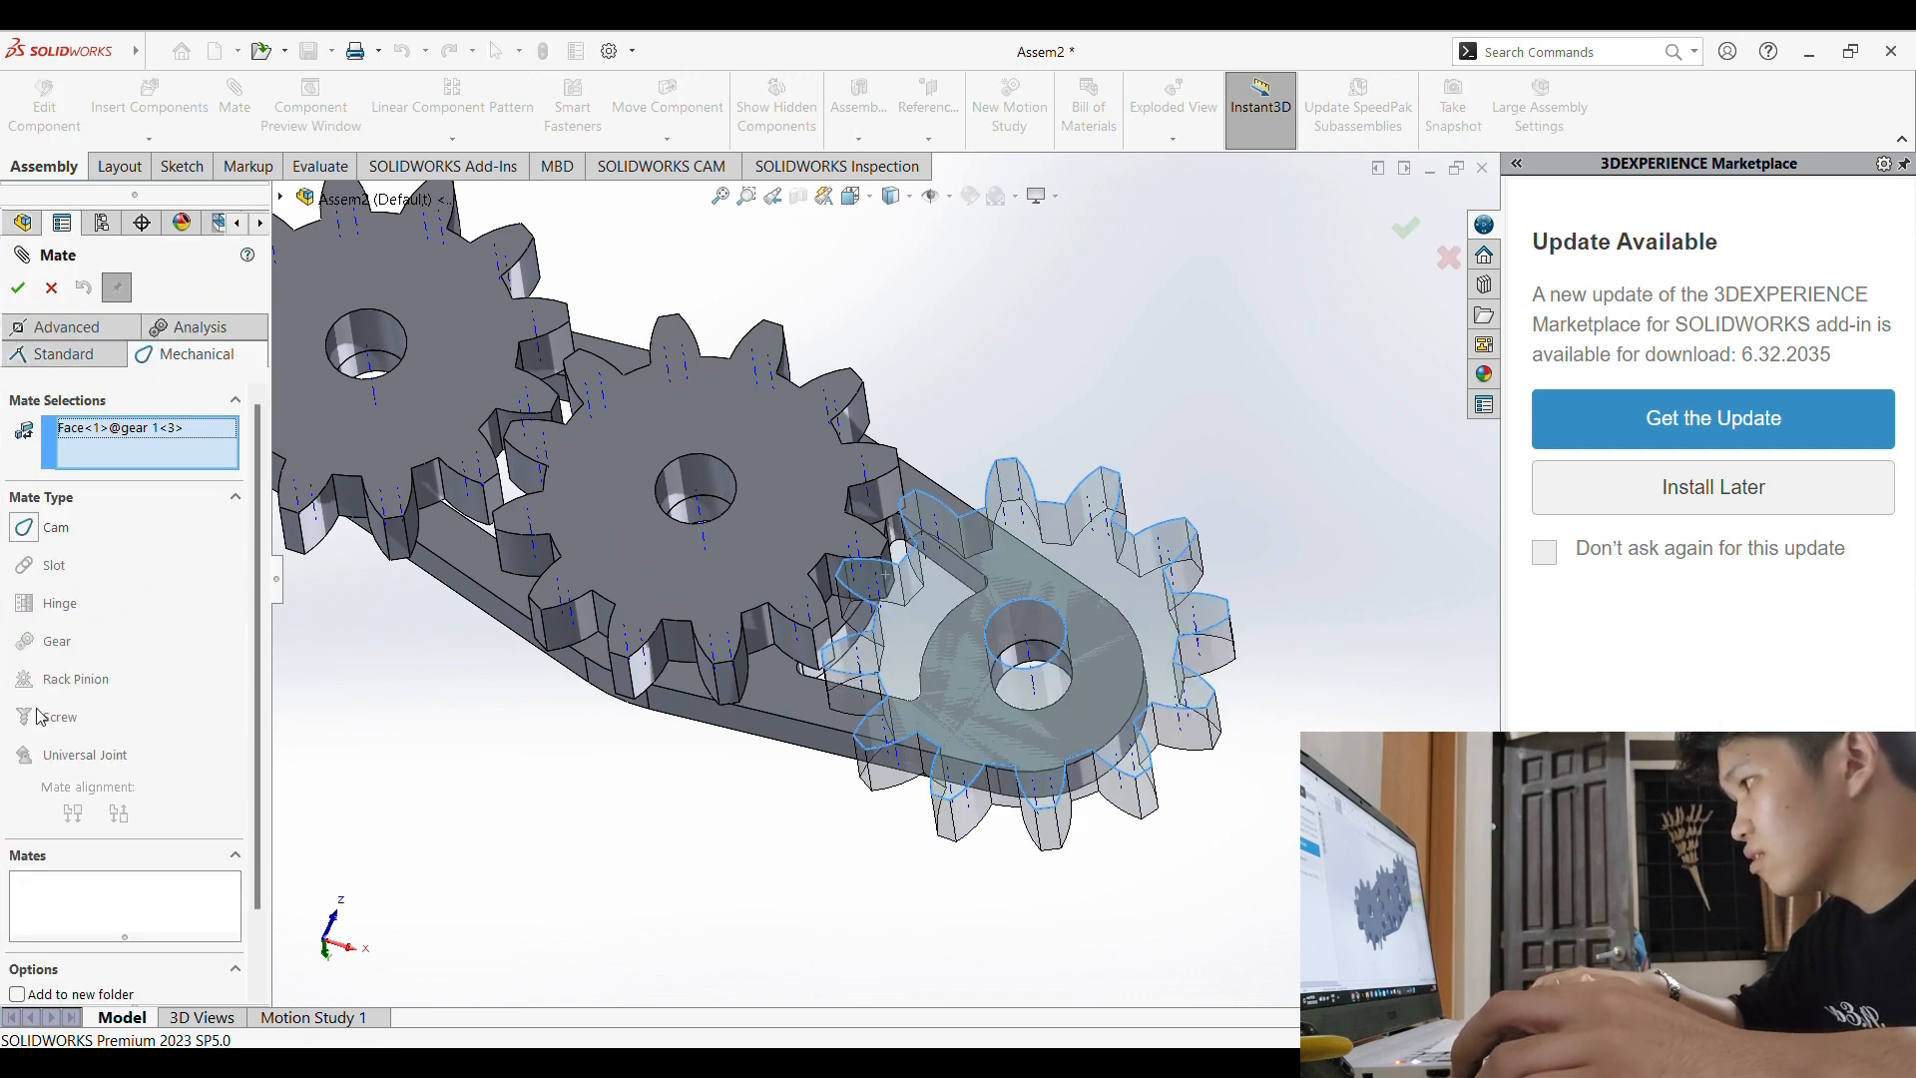
{"action": "key", "text": "Escape"}
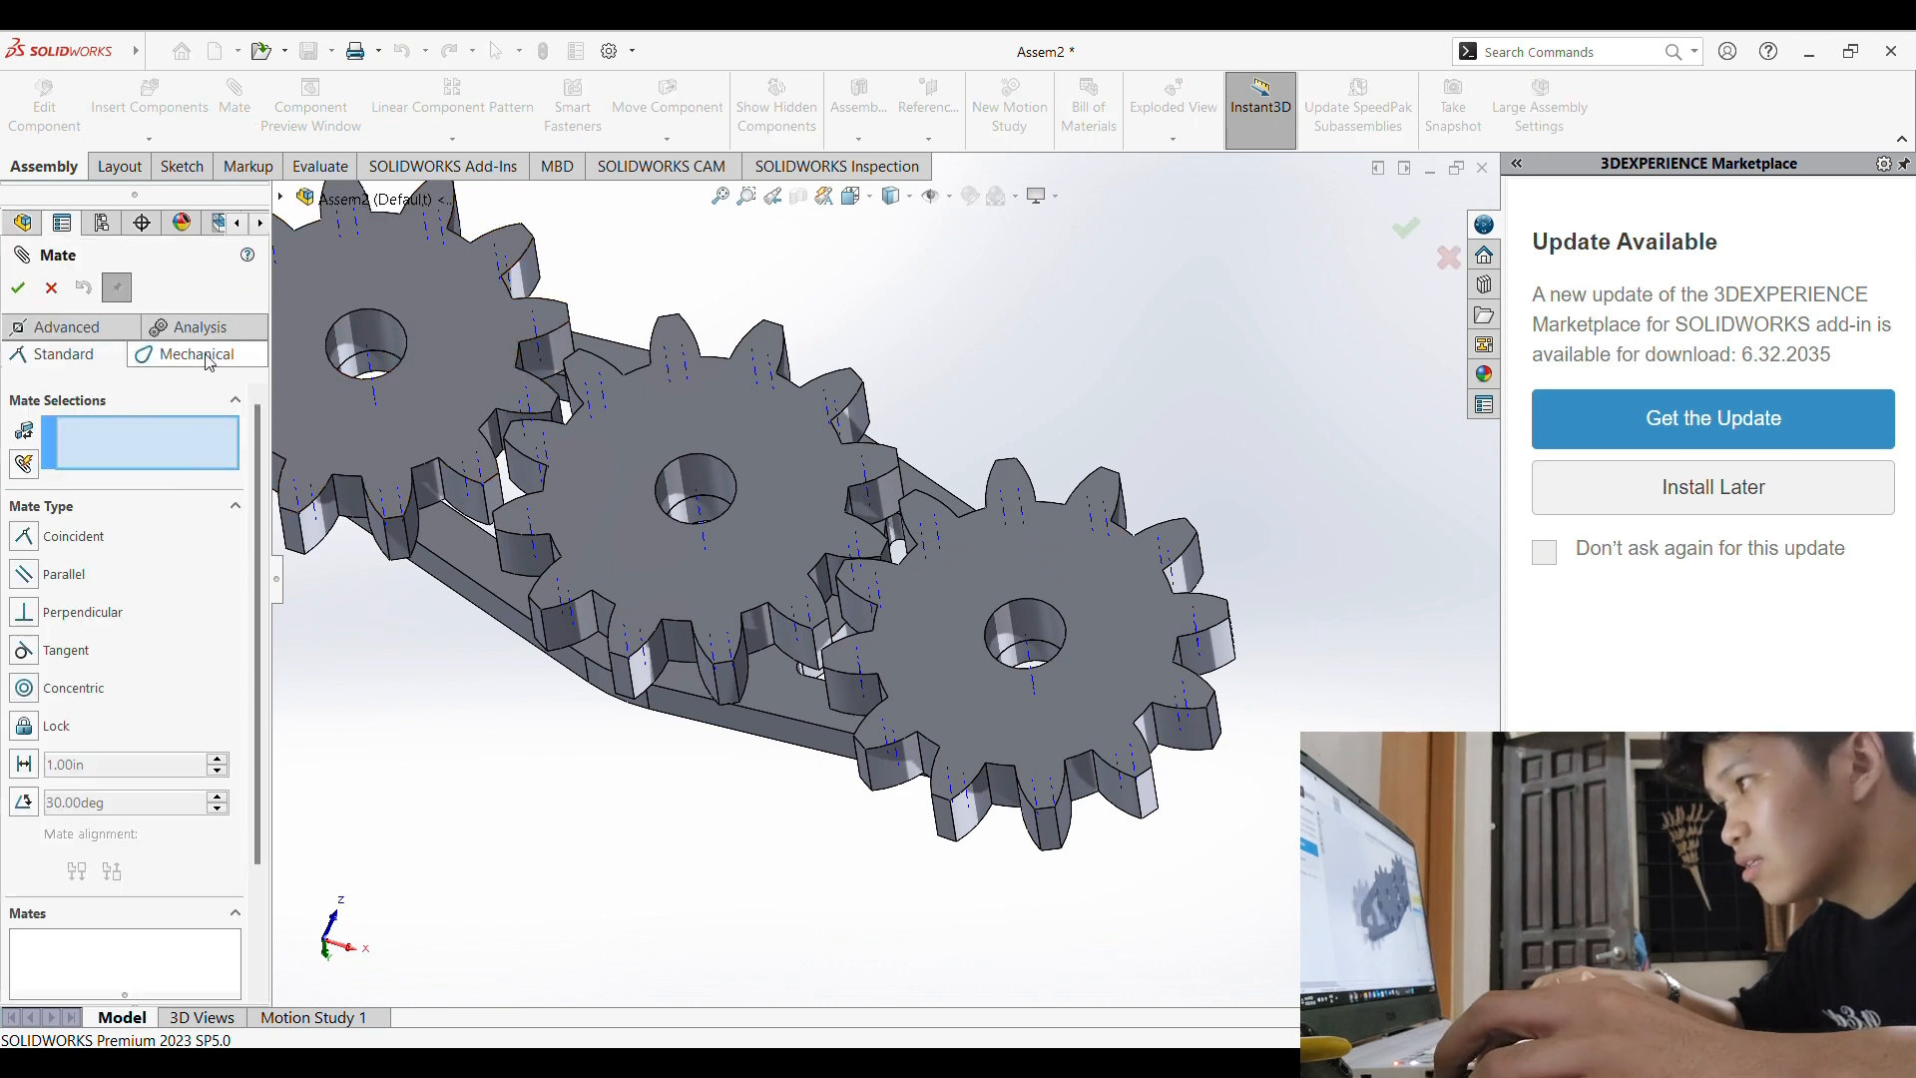
Step: Add a mechanical Gear mate between the bore axes of the third gear and the central gear with a 1.18in : 1.18in ratio
{"action": "left_click", "coordinate": [196, 355]}
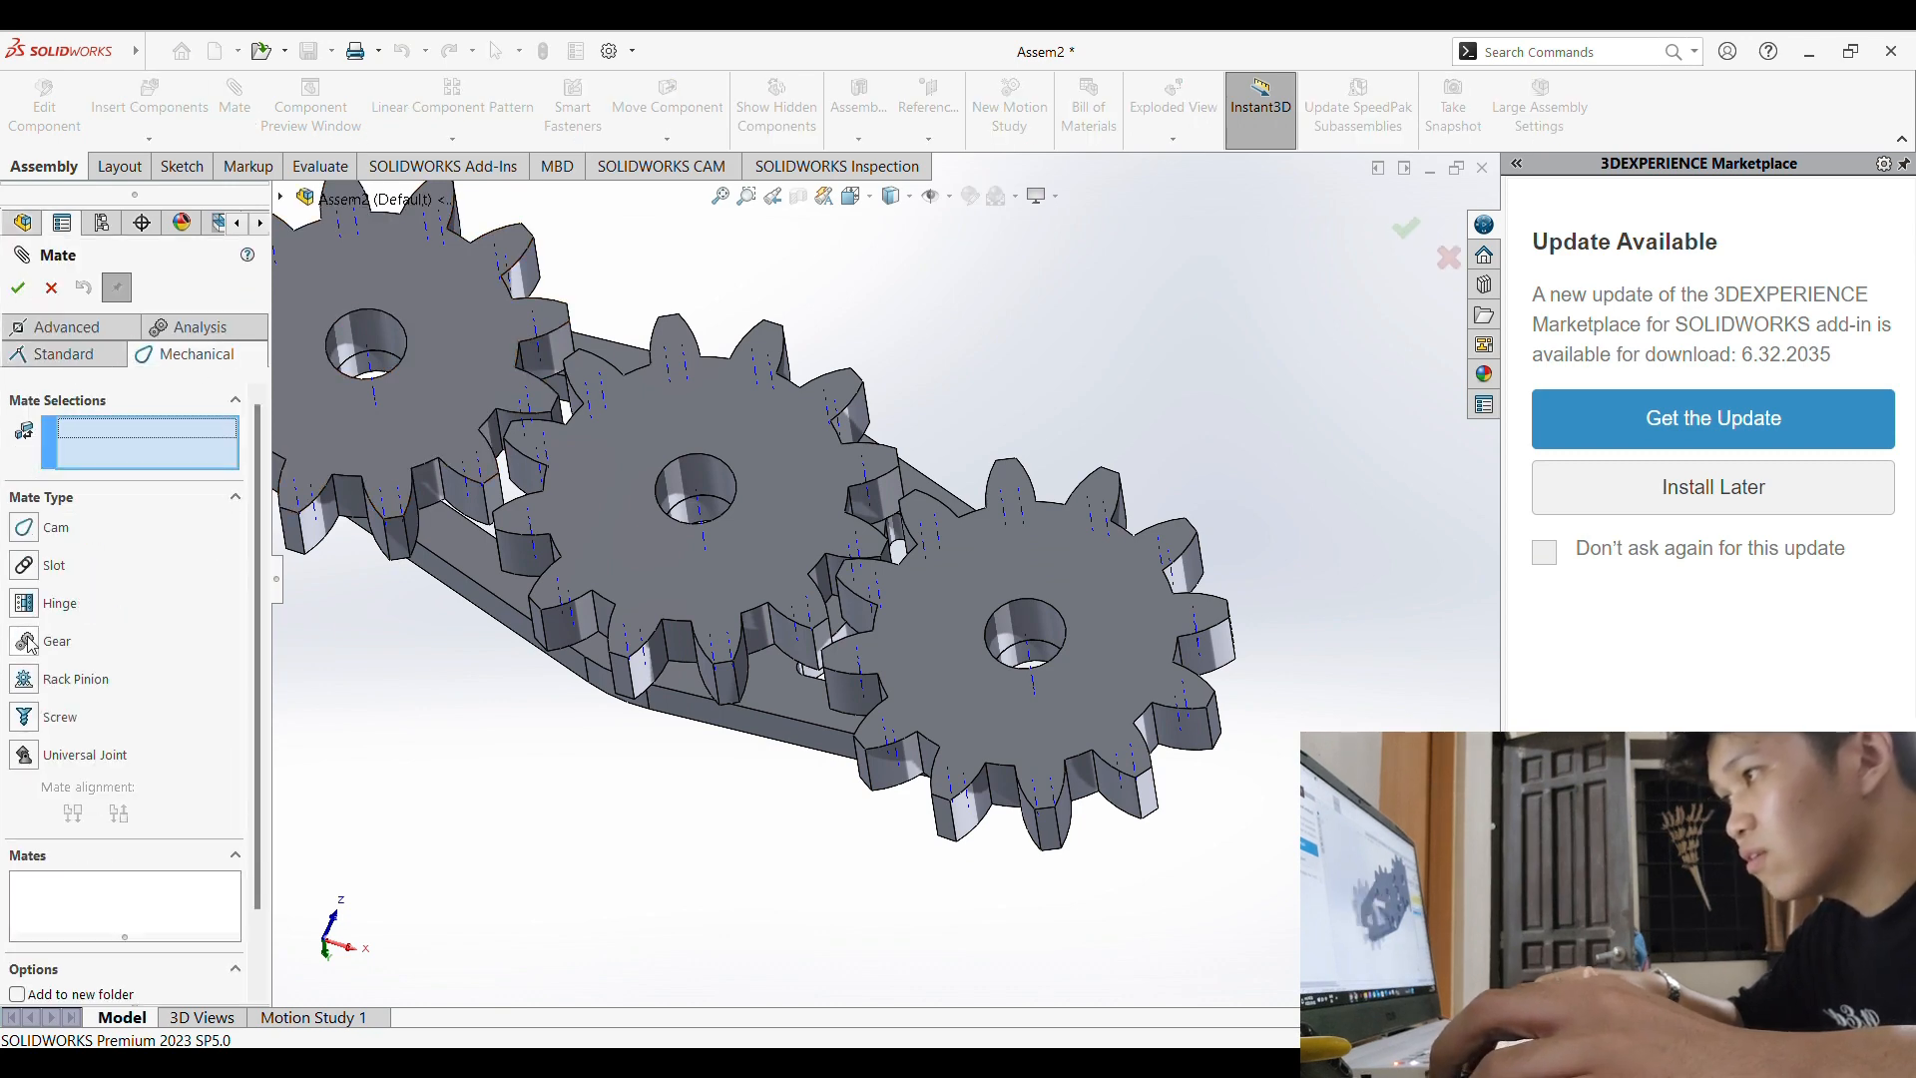
{"action": "left_click", "coordinate": [30, 643]}
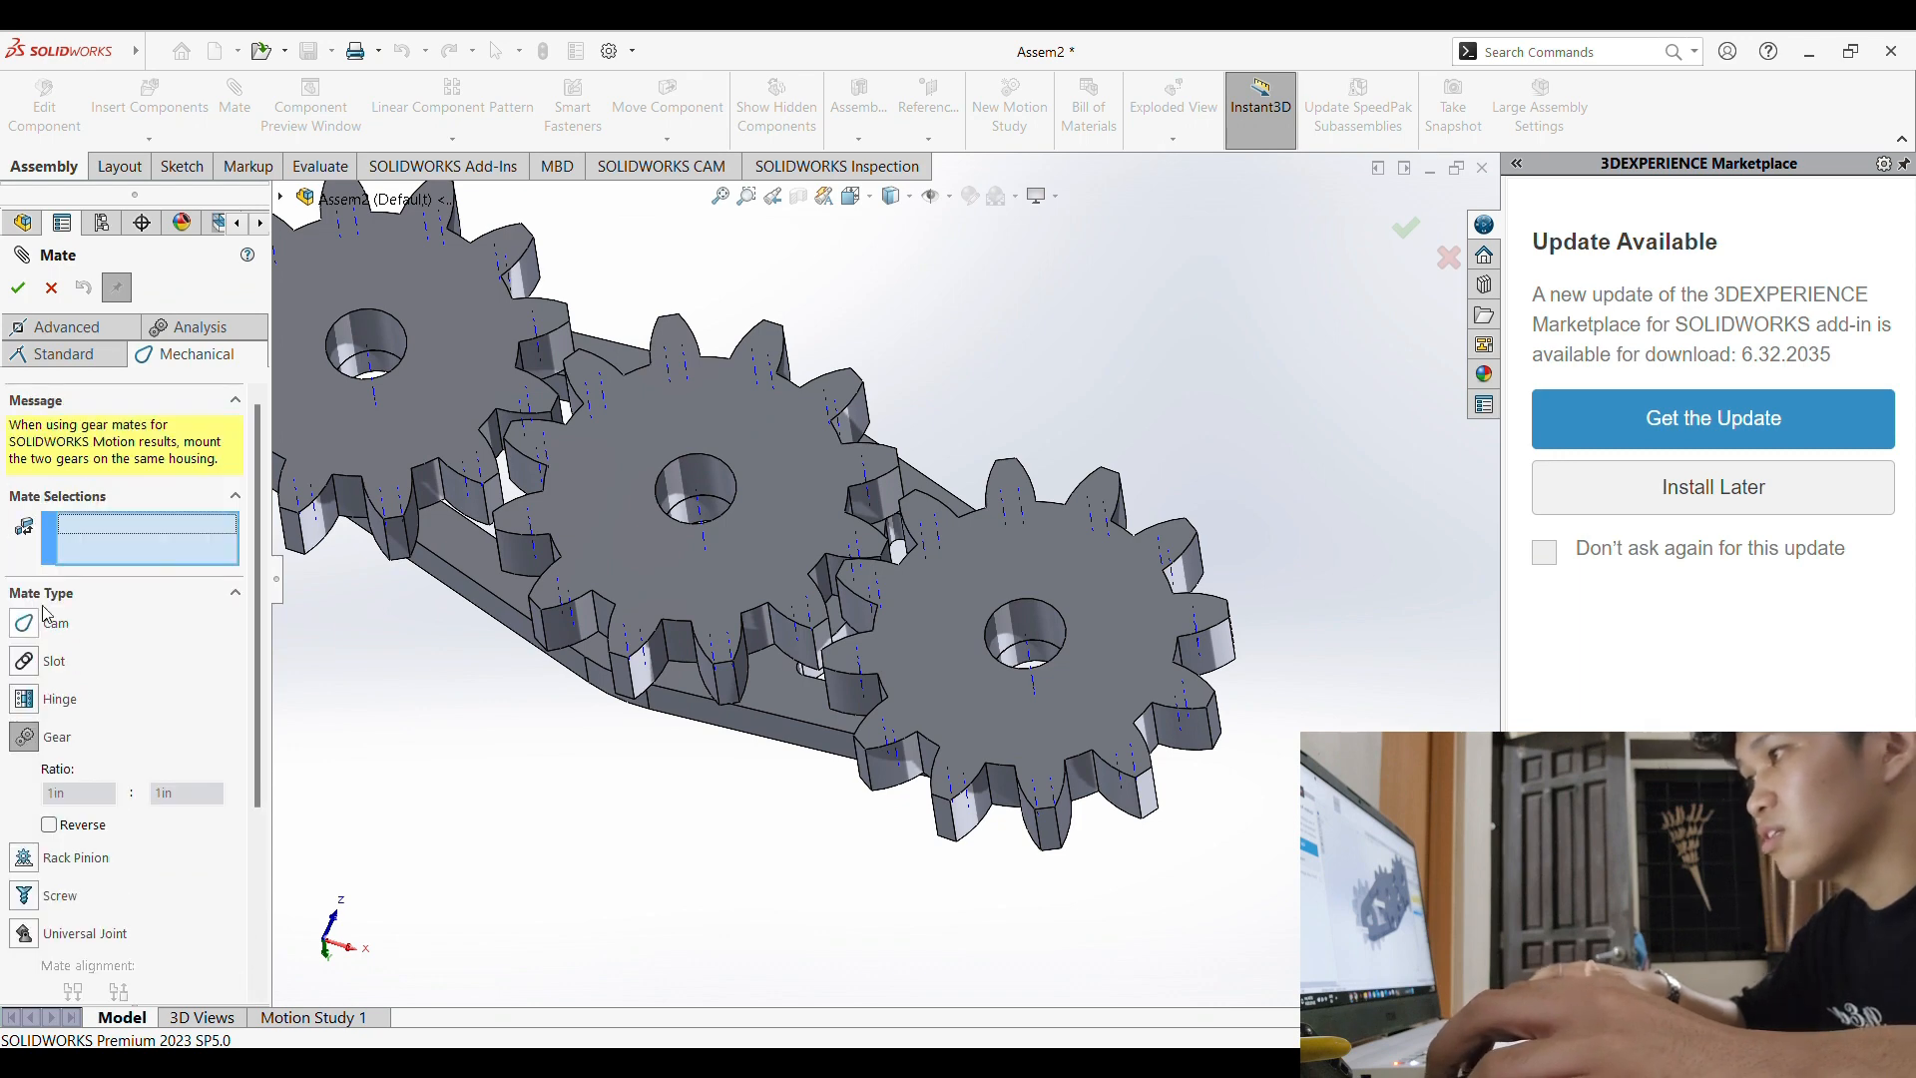
{"action": "left_click", "coordinate": [1026, 641]}
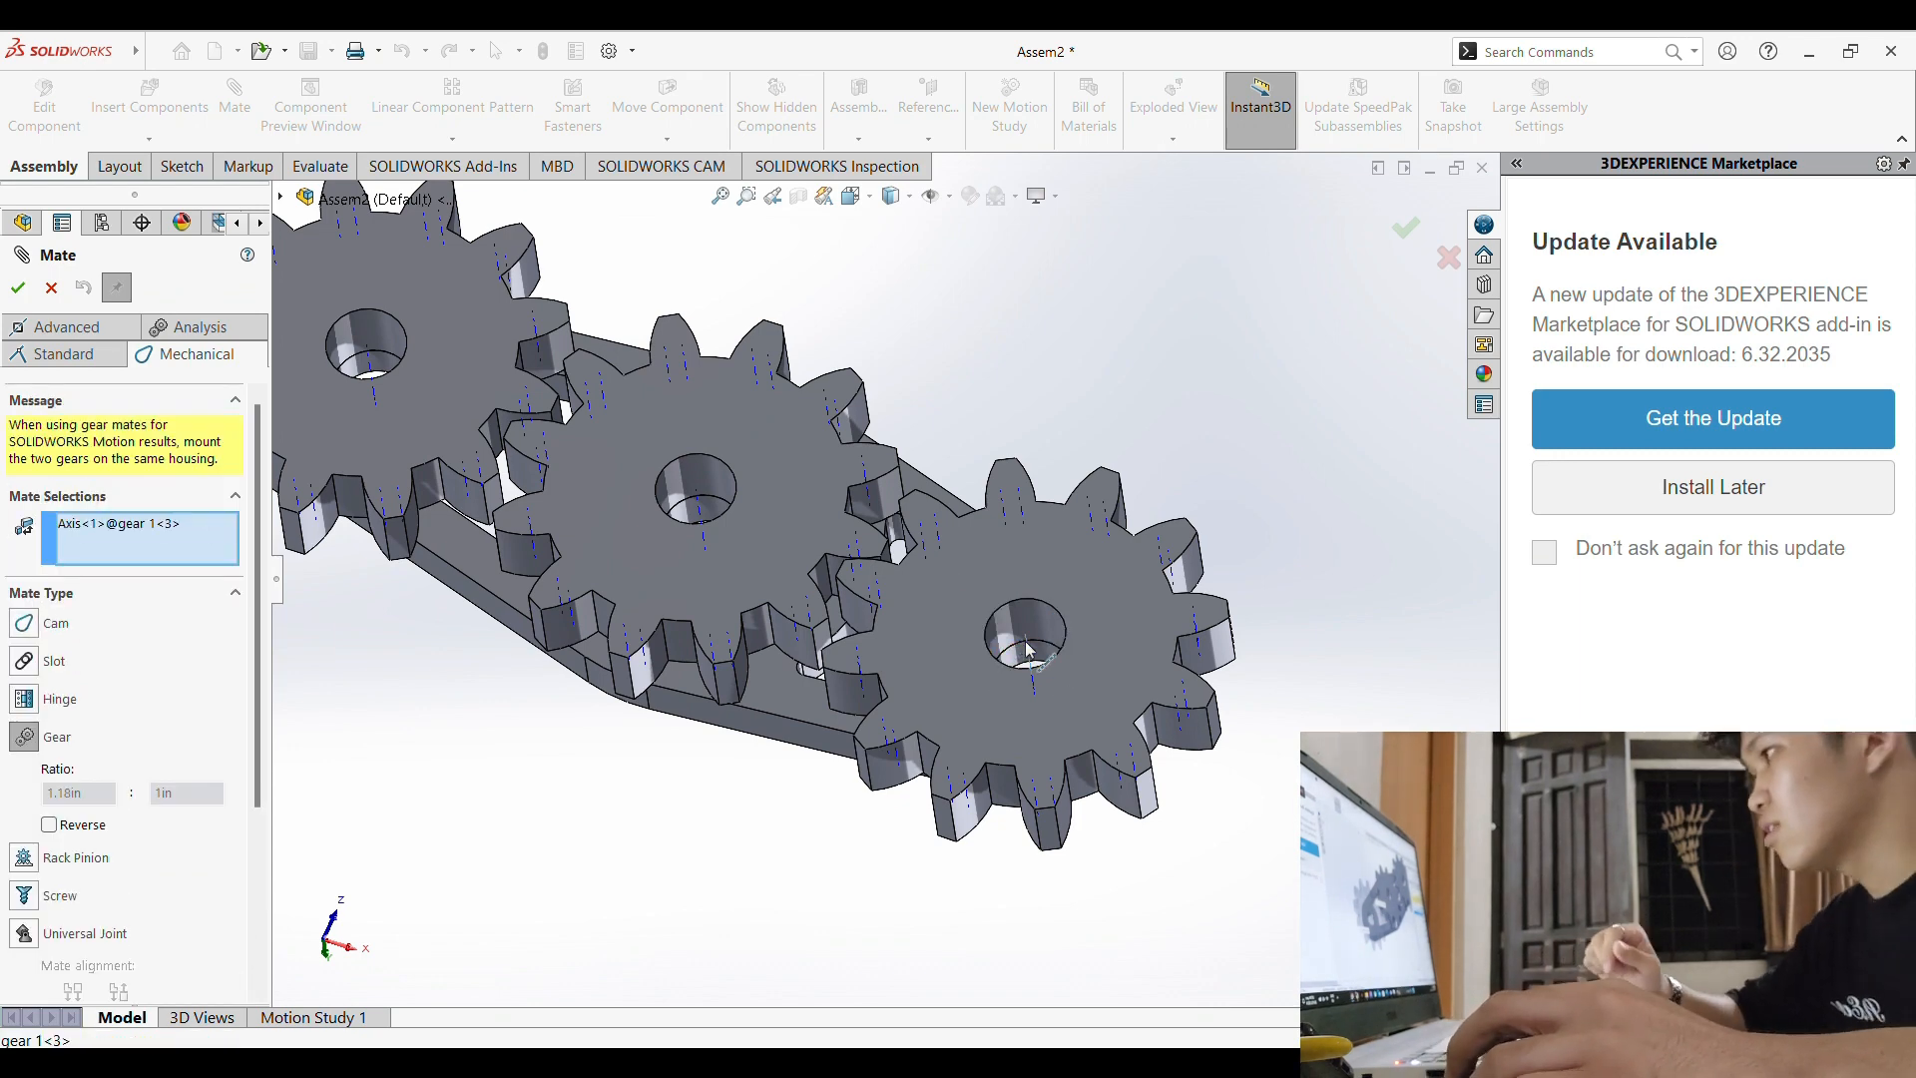
{"action": "left_click", "coordinate": [699, 506]}
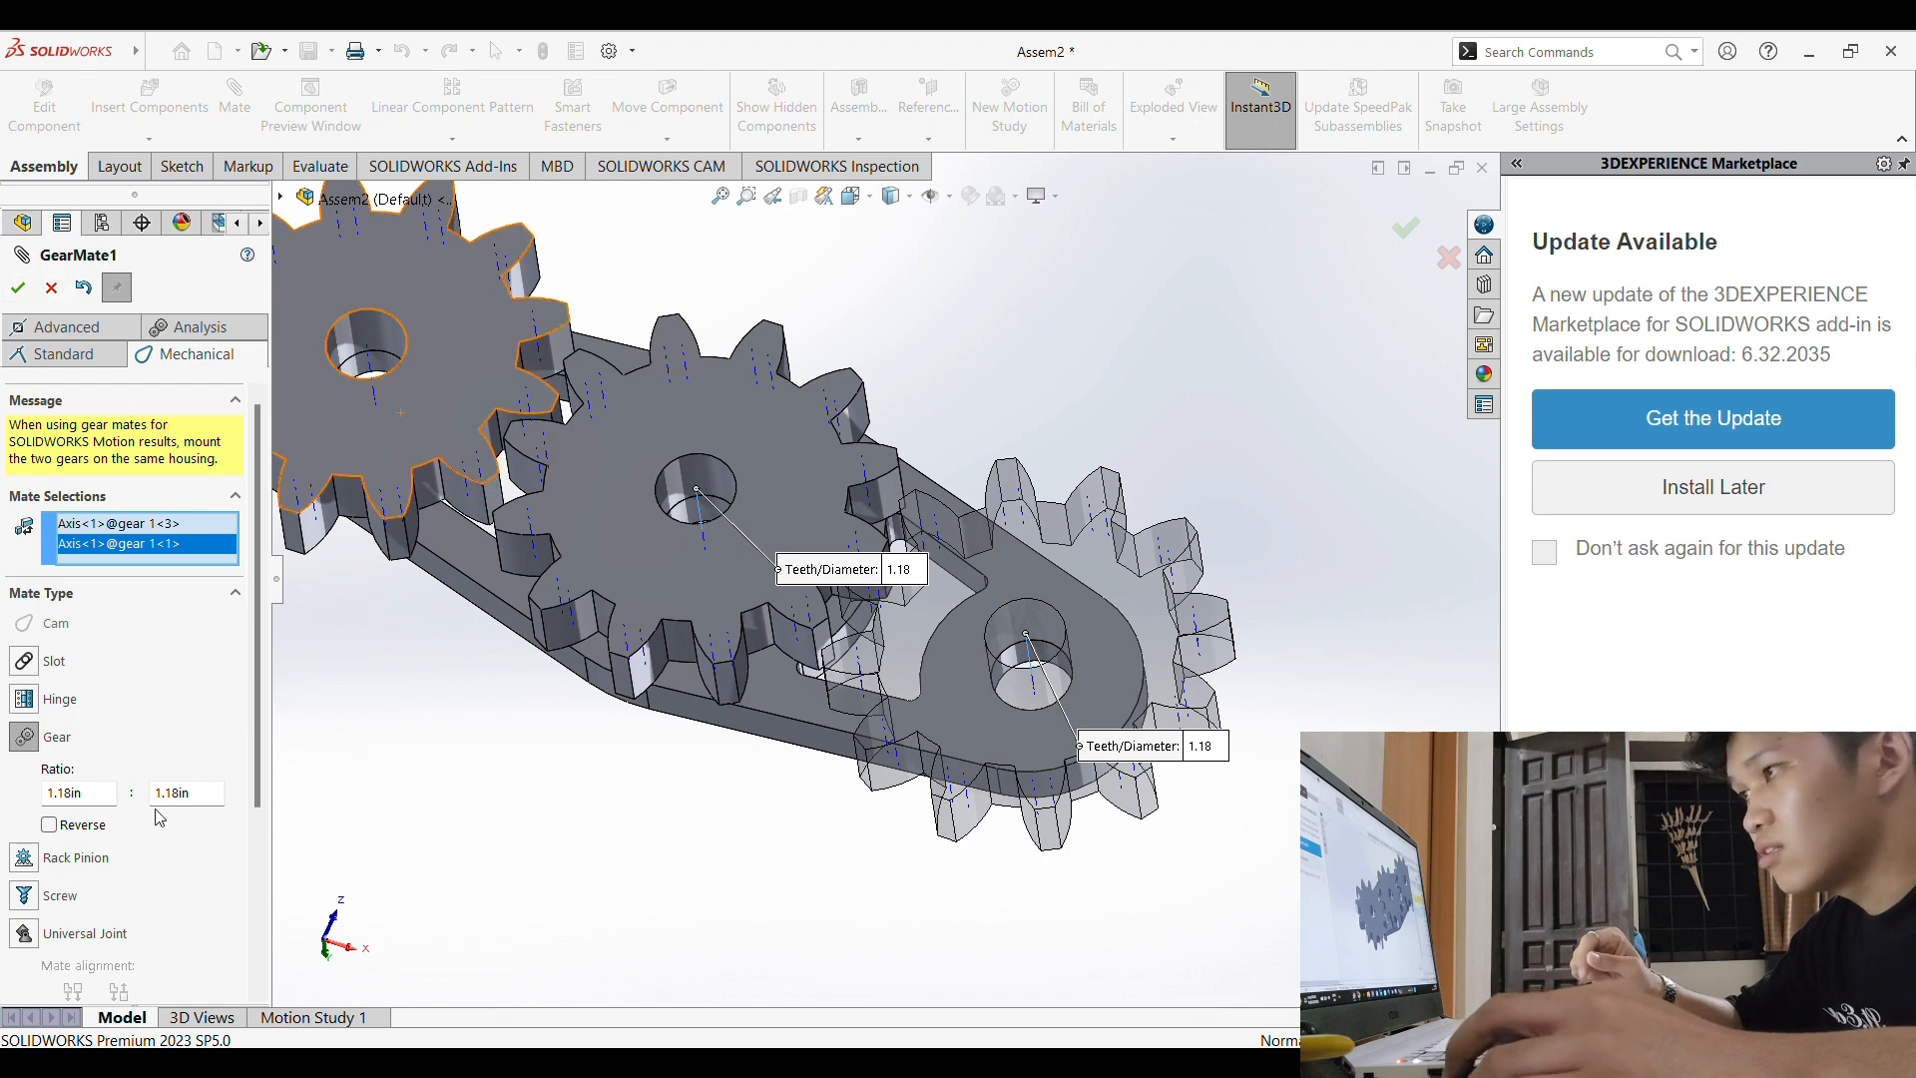
{"action": "left_click", "coordinate": [16, 288]}
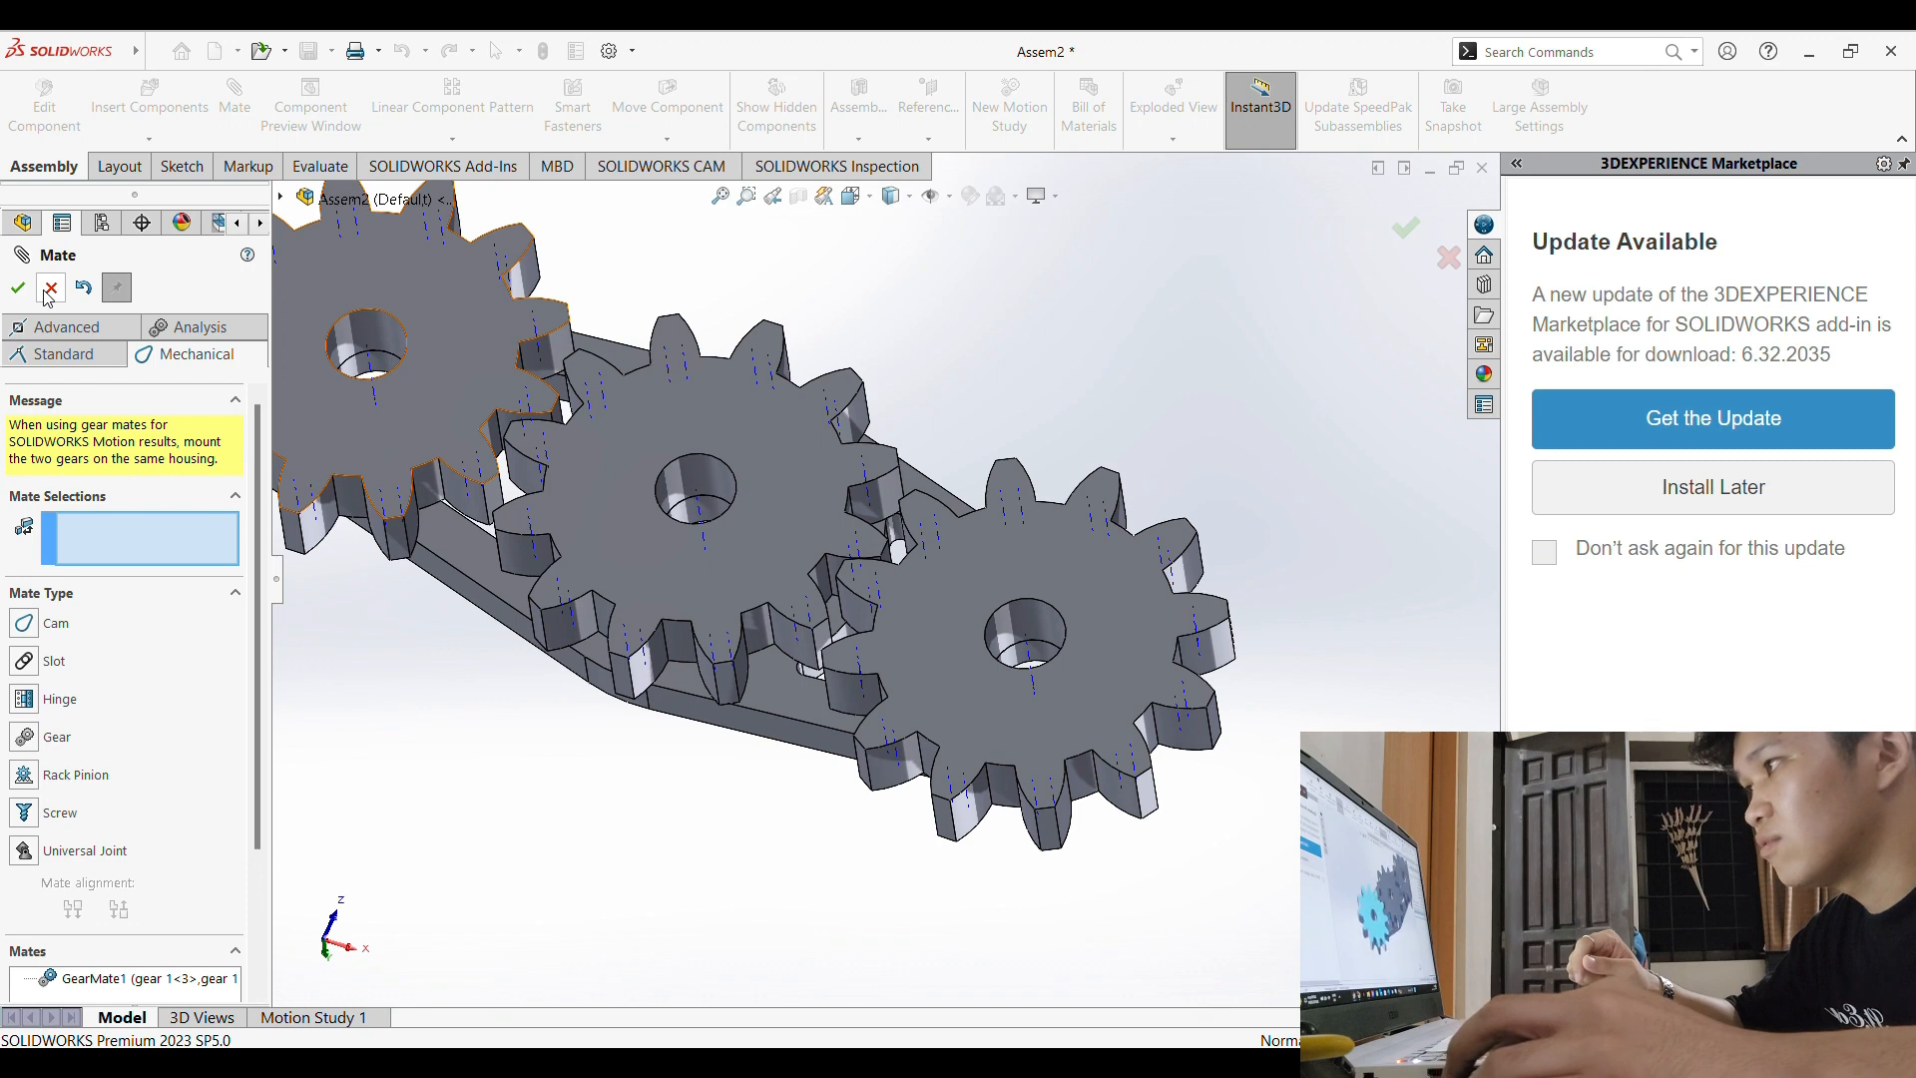
{"action": "left_click", "coordinate": [49, 289]}
Step: Test the gear mate by moving the third gear and swinging the top cover around the central gear
{"action": "left_click", "coordinate": [1193, 625]}
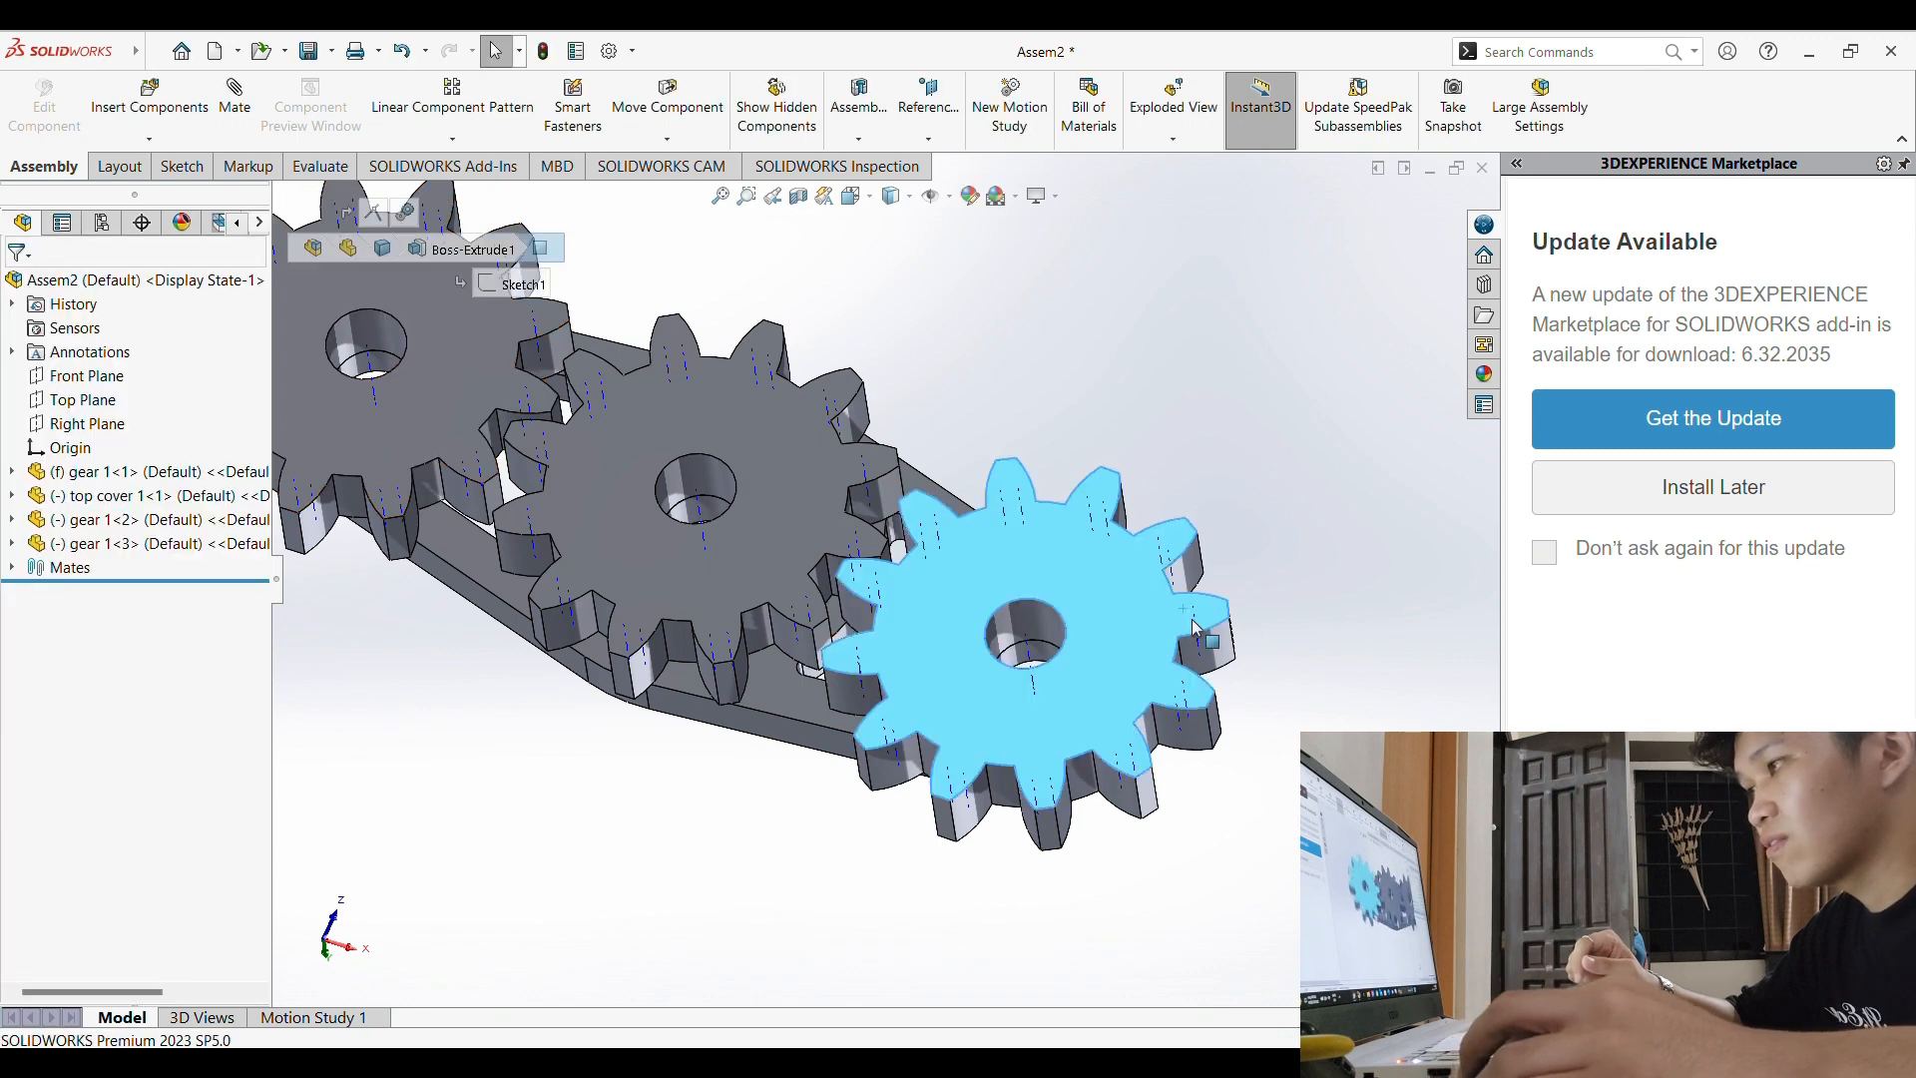
{"action": "left_click_drag", "start_coordinate": [1194, 625], "coordinate": [653, 694]}
{"action": "left_click_drag", "start_coordinate": [860, 662], "coordinate": [862, 664]}
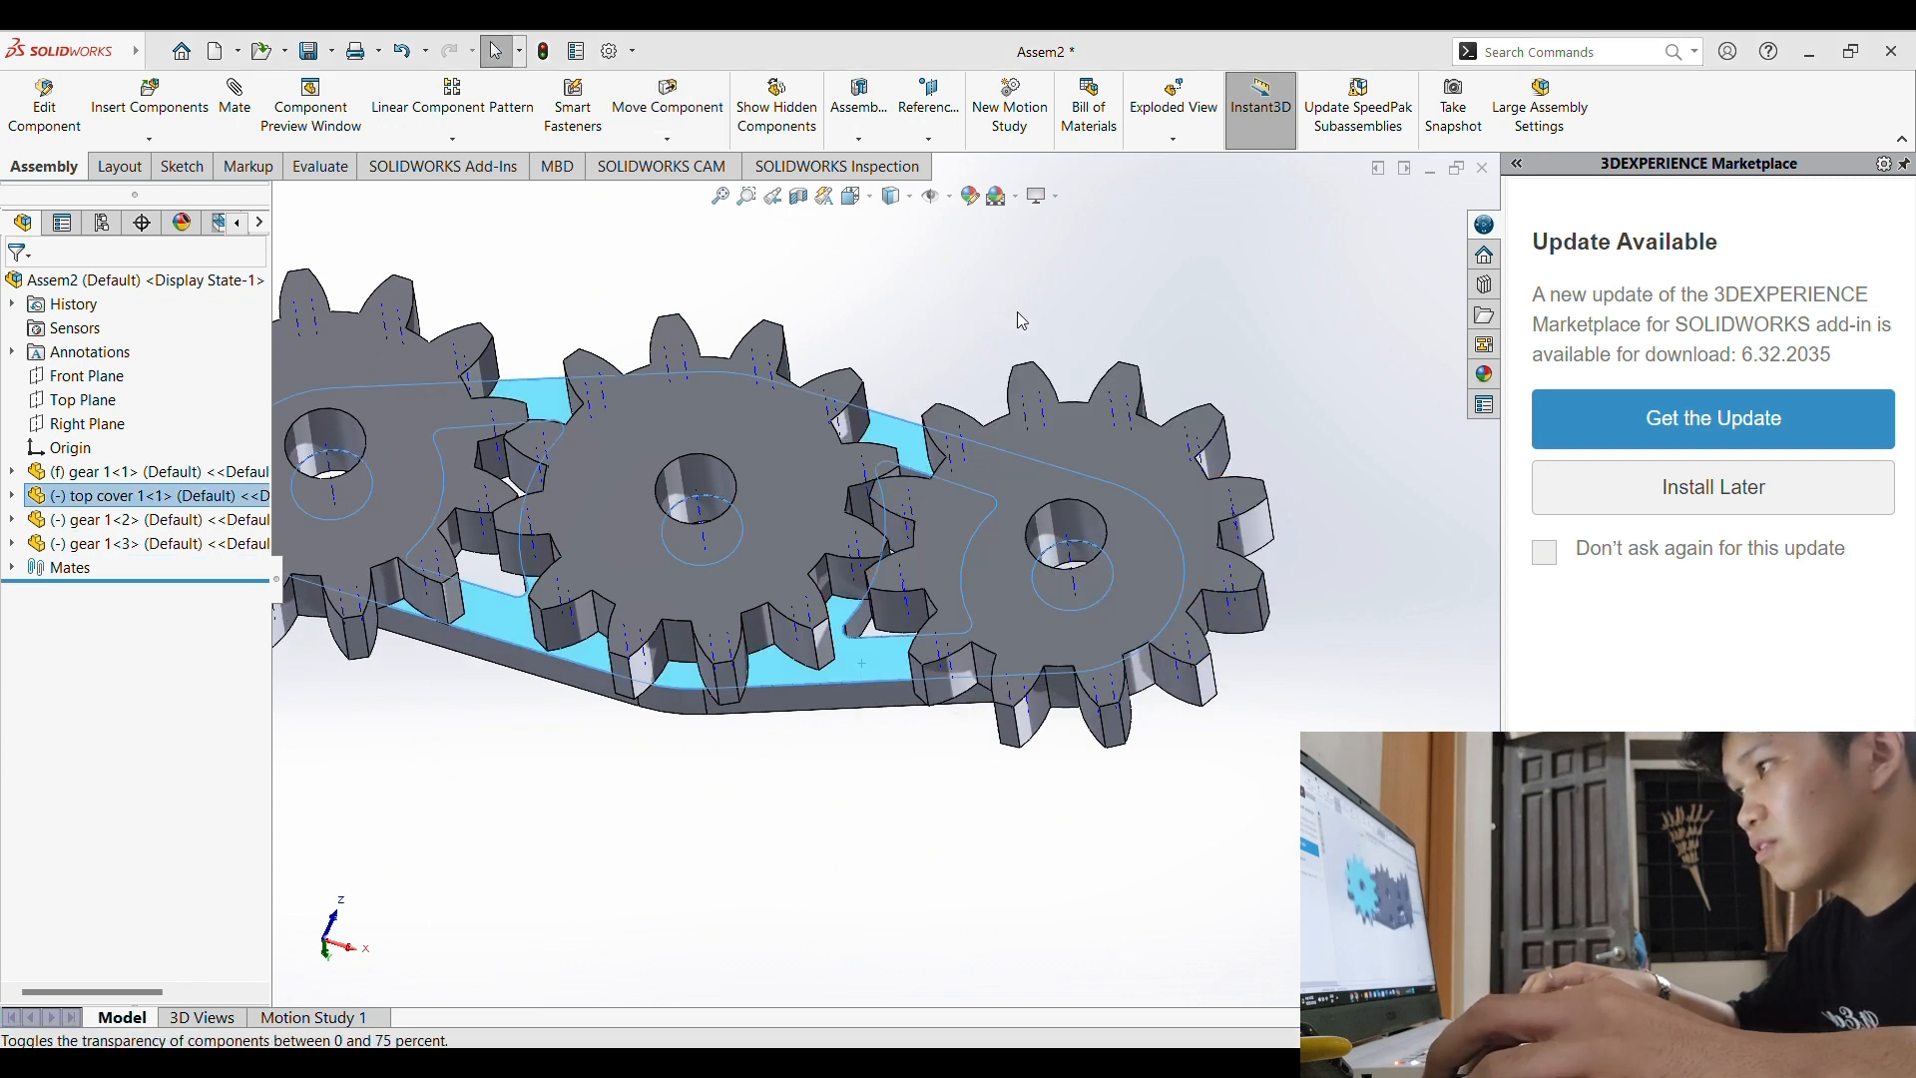
Step: Float the central gear and fix top cover 1 in place as the assembly's base component
{"action": "left_click", "coordinate": [789, 539]}
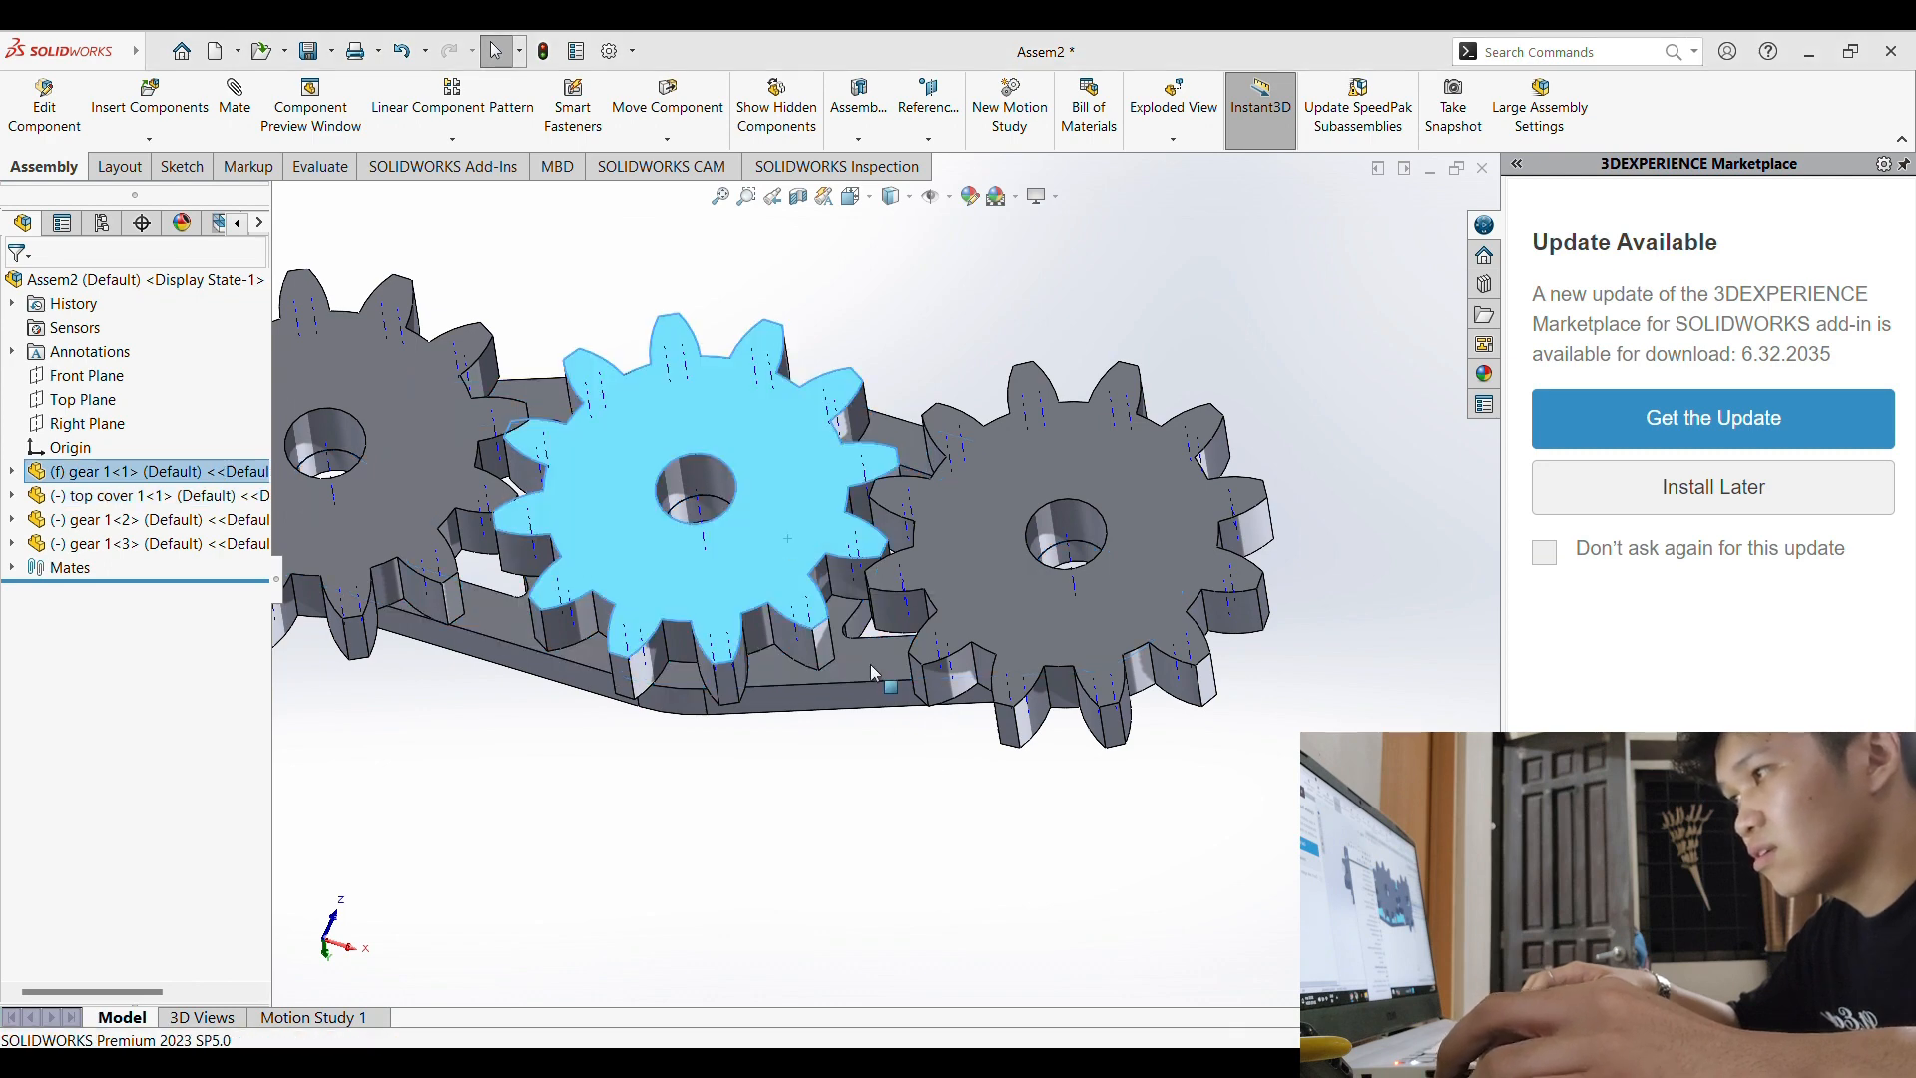
{"action": "left_click", "coordinate": [1215, 599]}
{"action": "left_click_drag", "start_coordinate": [1214, 599], "coordinate": [896, 617]}
{"action": "left_click", "coordinate": [896, 617]}
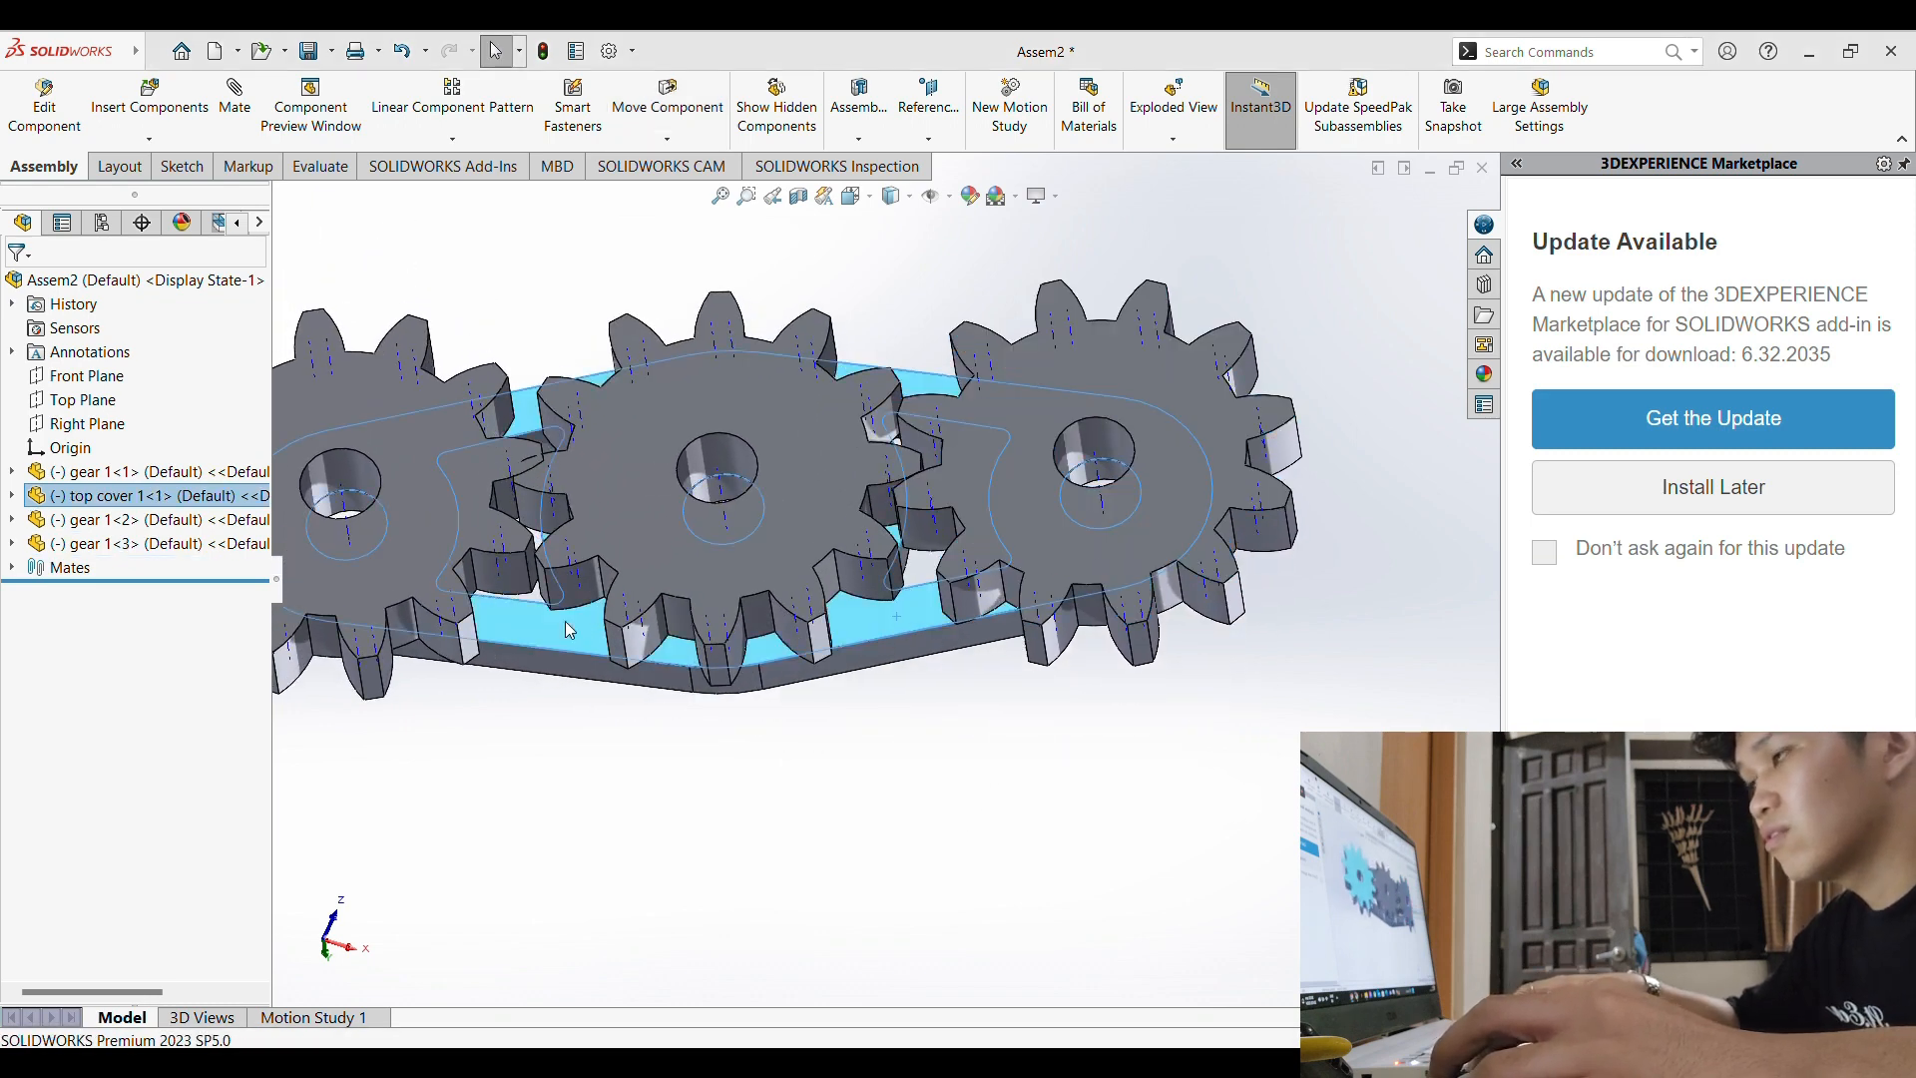
{"action": "left_click", "coordinate": [387, 577]}
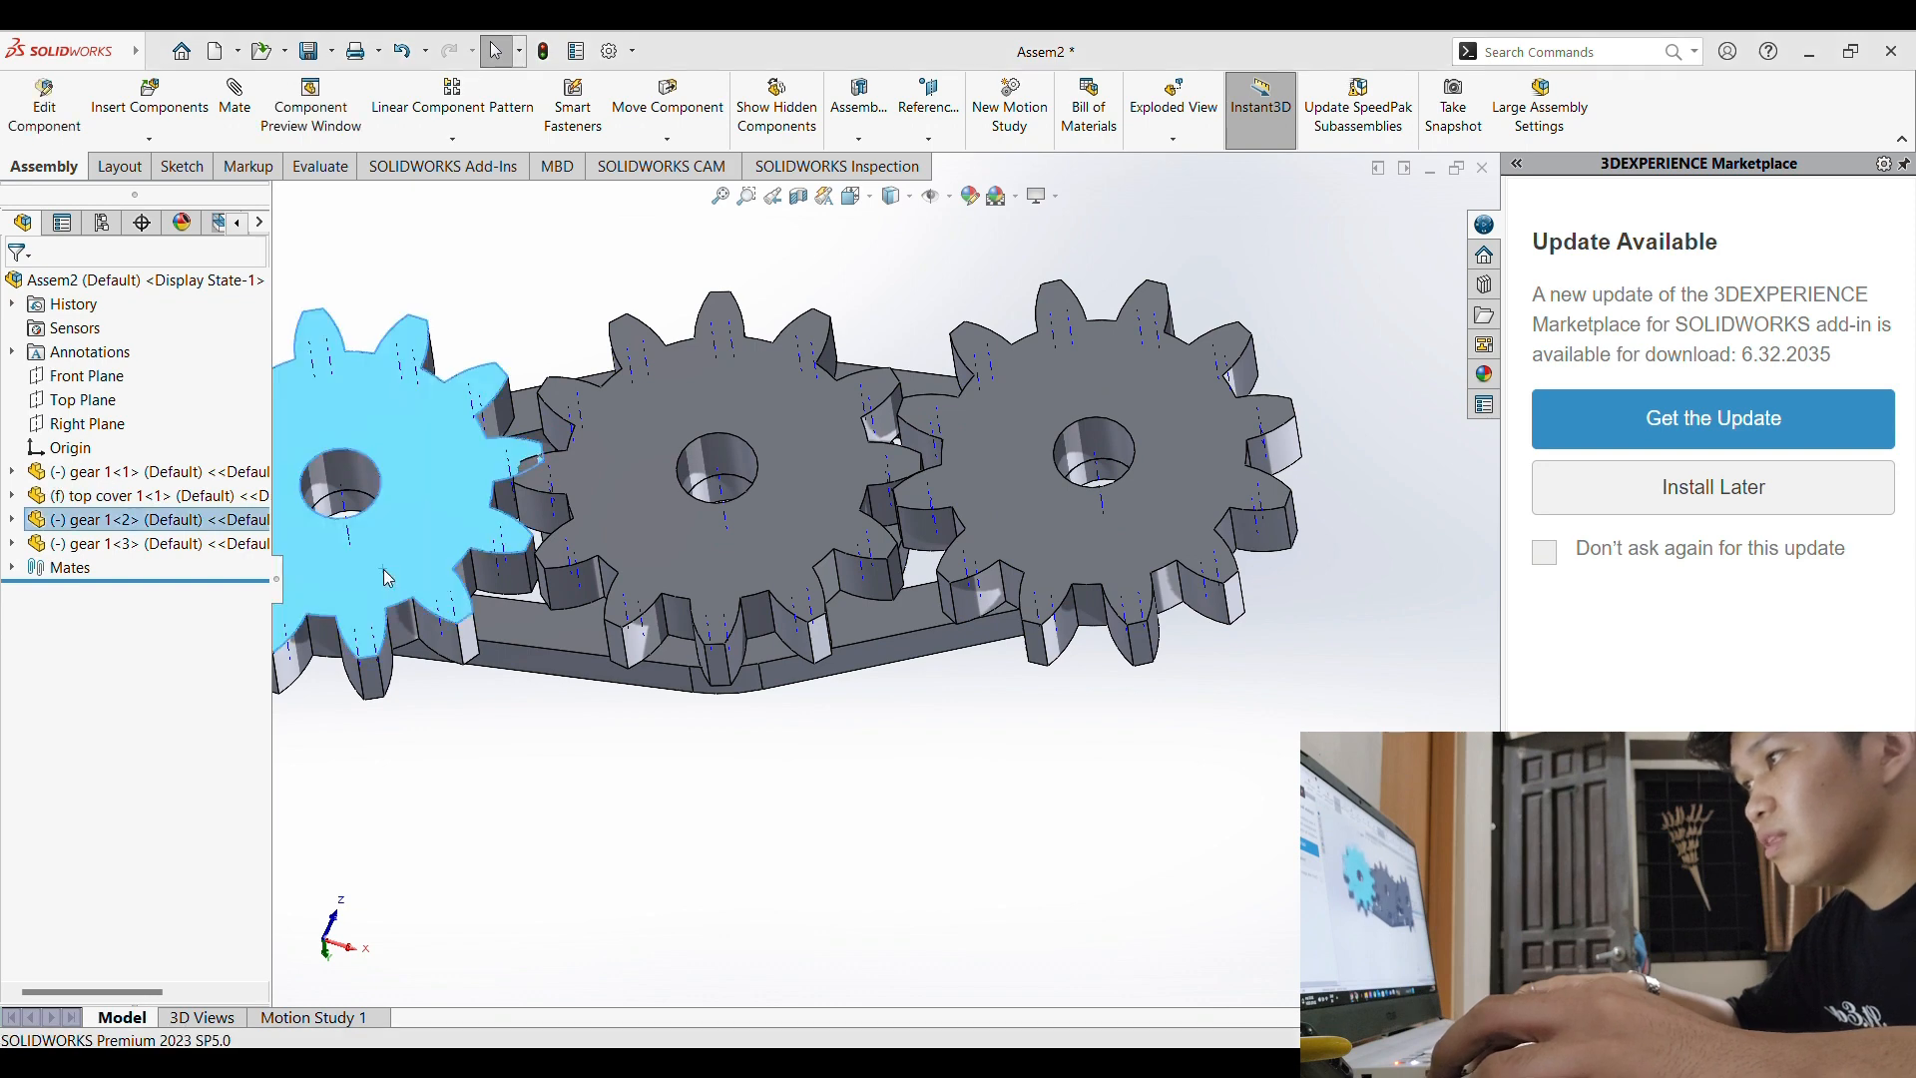
{"action": "left_click", "coordinate": [1017, 812]}
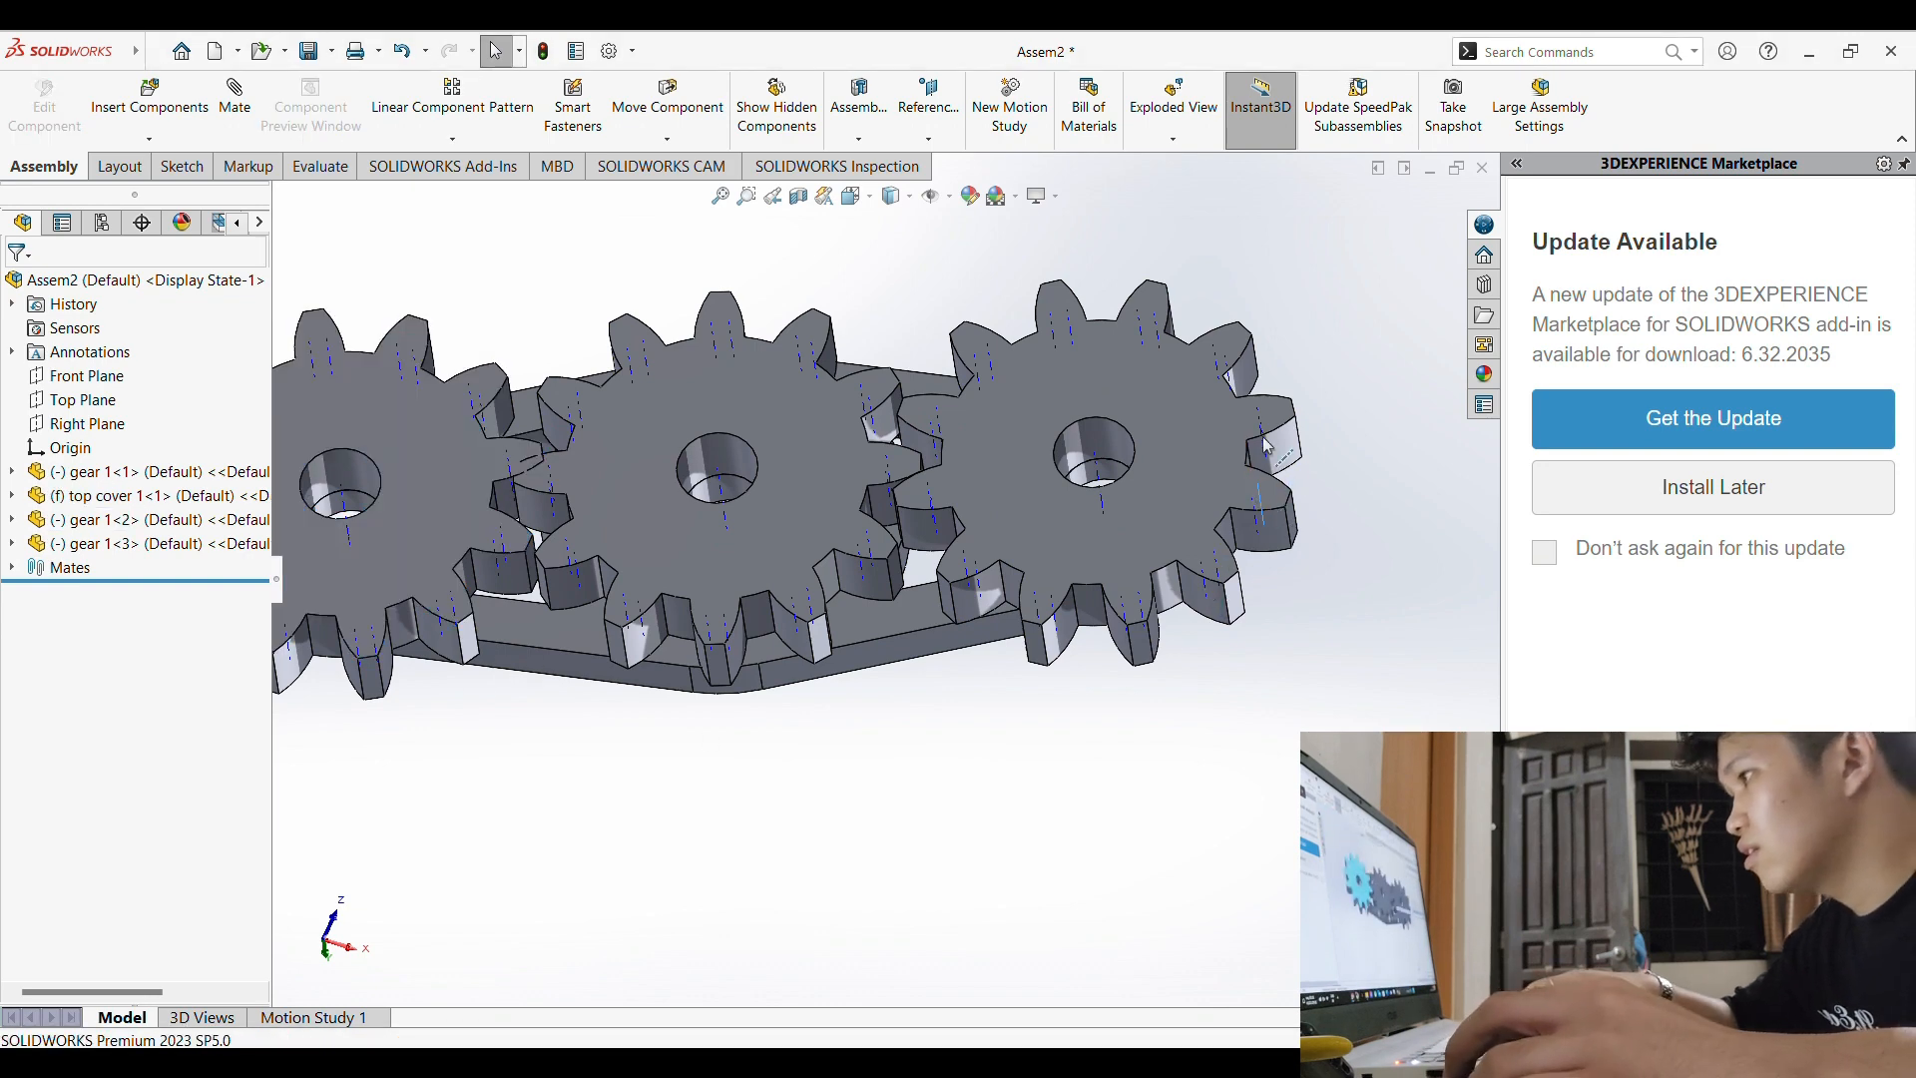
Step: Rotate the third gear with the top cover fixed to test how the gear train moves
{"action": "left_click_drag", "start_coordinate": [1275, 427], "coordinate": [1104, 505]}
{"action": "scroll", "coordinate": [696, 766], "scroll_direction": "down", "scroll_amount": 1}
{"action": "scroll", "coordinate": [695, 751], "scroll_direction": "up", "scroll_amount": 3}
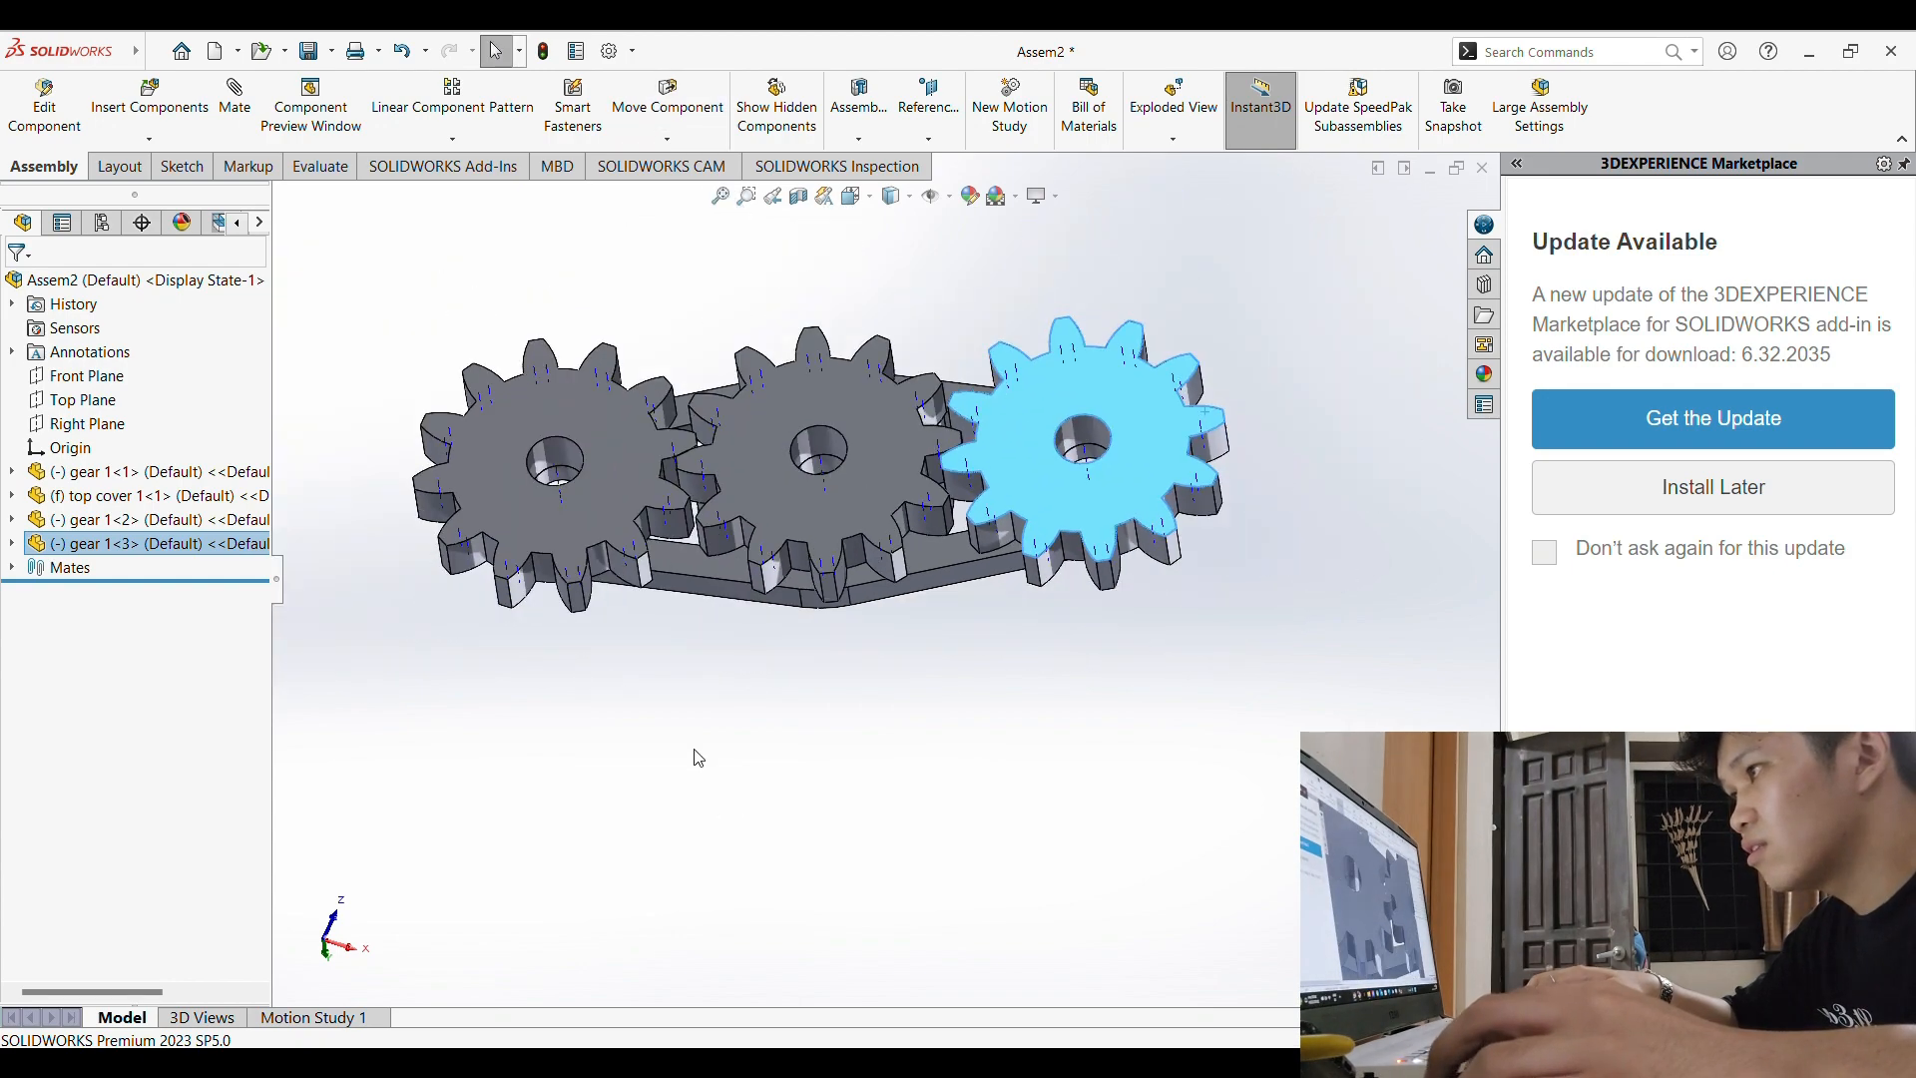
{"action": "scroll", "coordinate": [882, 447], "scroll_direction": "down", "scroll_amount": 2}
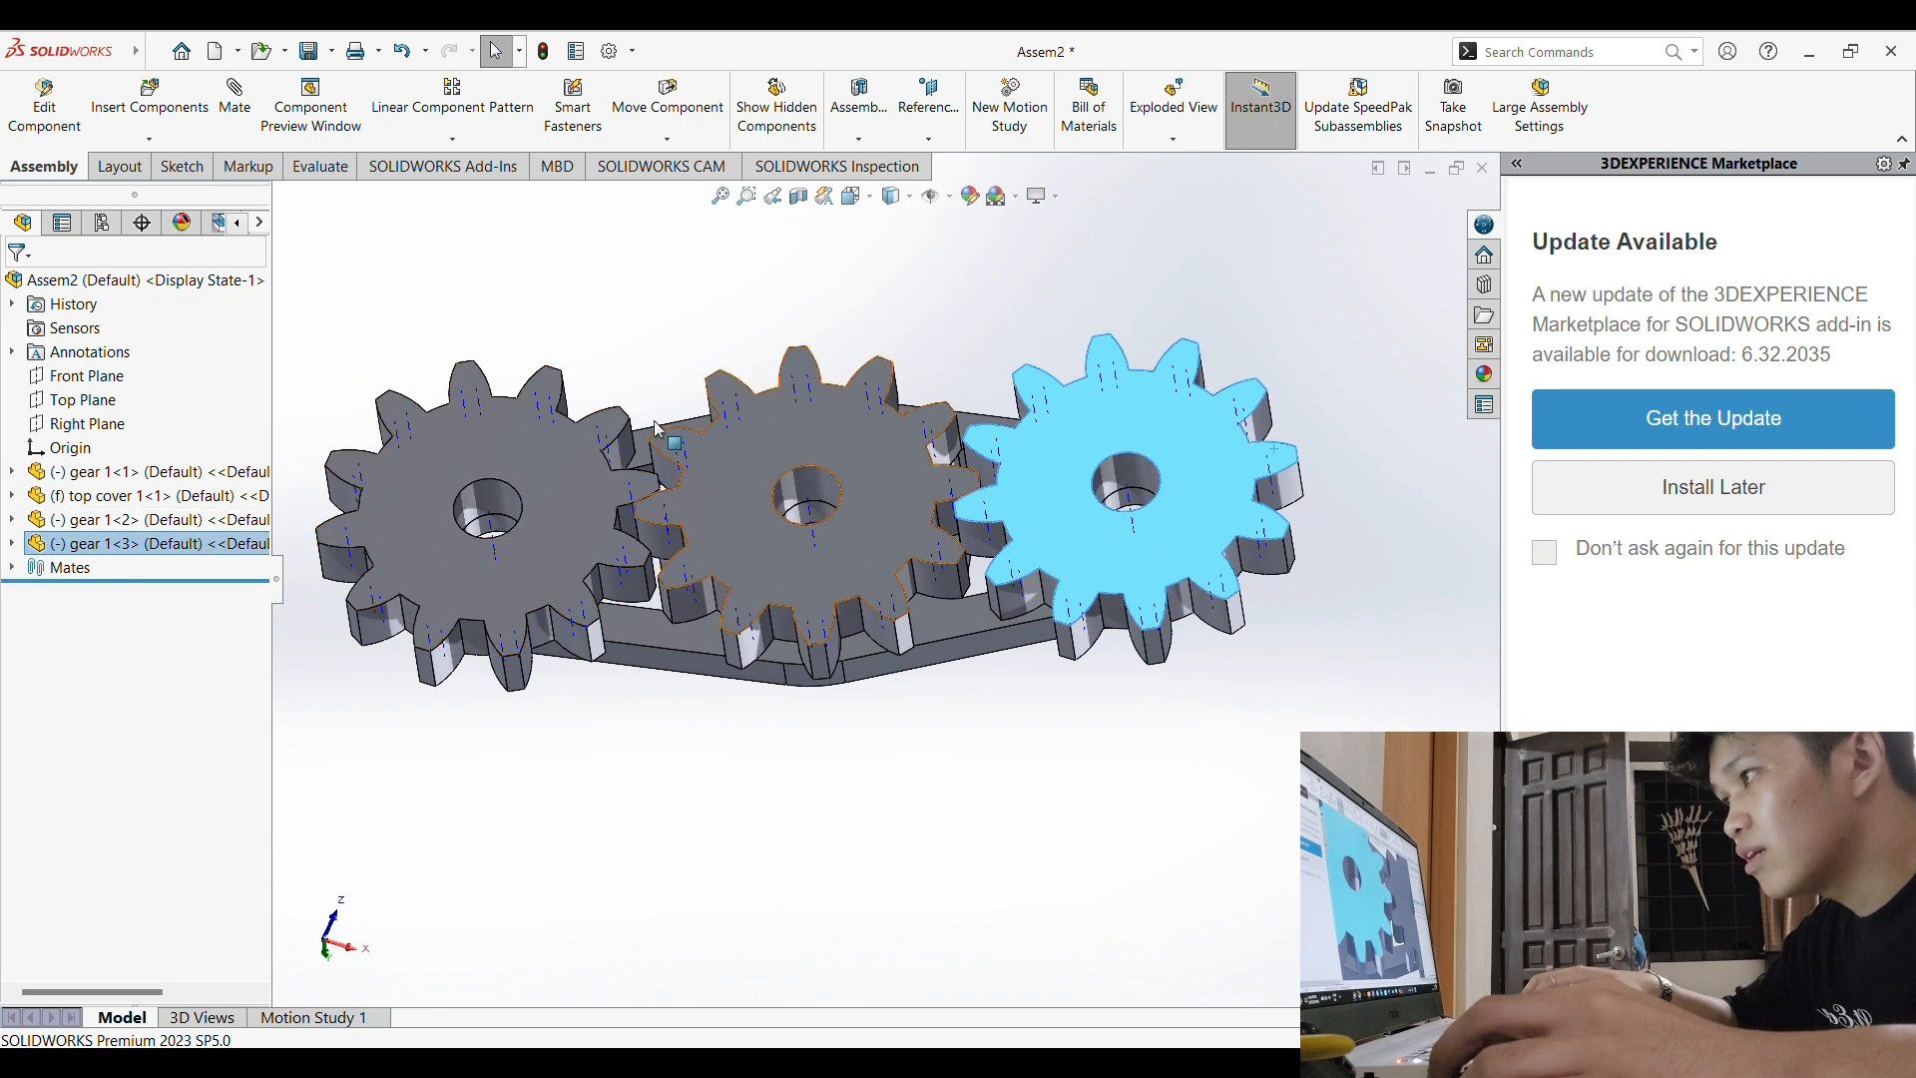
{"action": "mouse_move", "coordinate": [116, 64]}
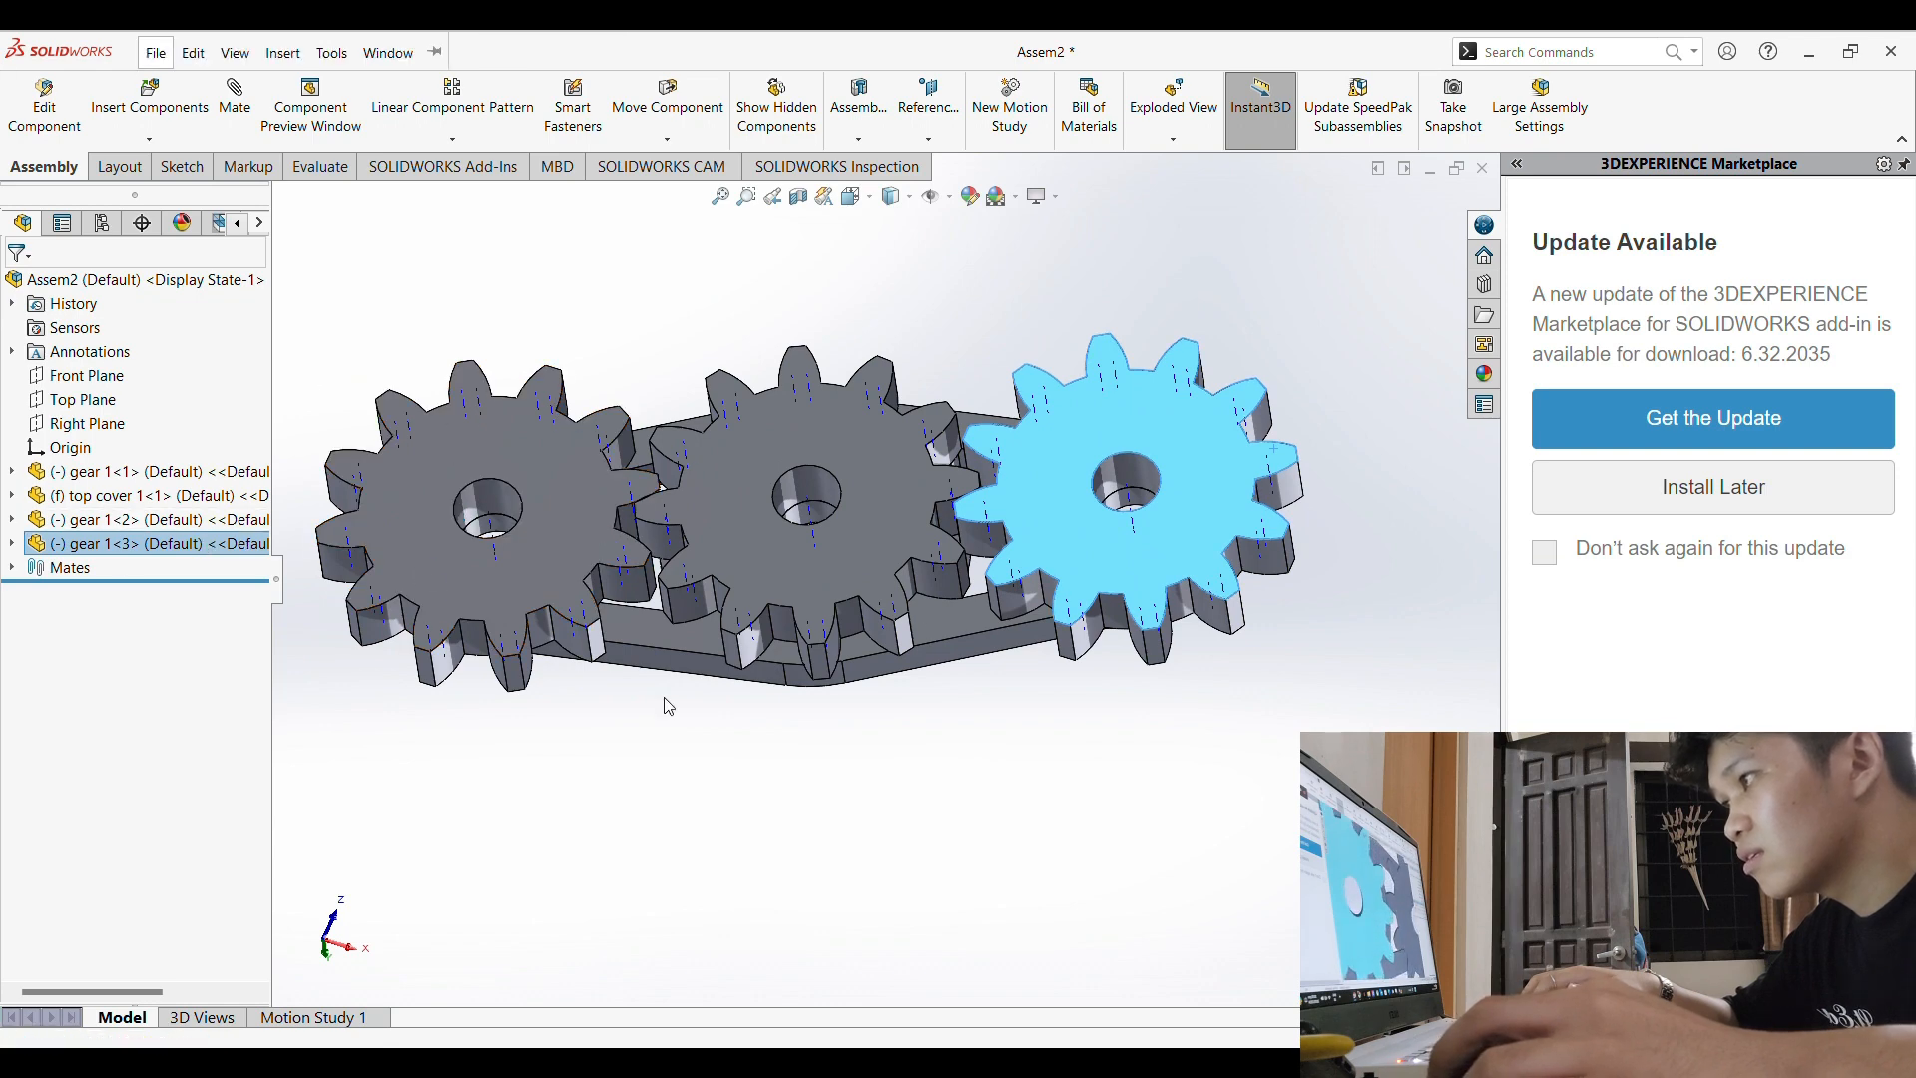
{"action": "key", "text": "Escape"}
Step: Nudge the central gear slightly to position its teeth between those of the second gear, checking the mesh up close
{"action": "scroll", "coordinate": [599, 509], "scroll_direction": "down", "scroll_amount": 6}
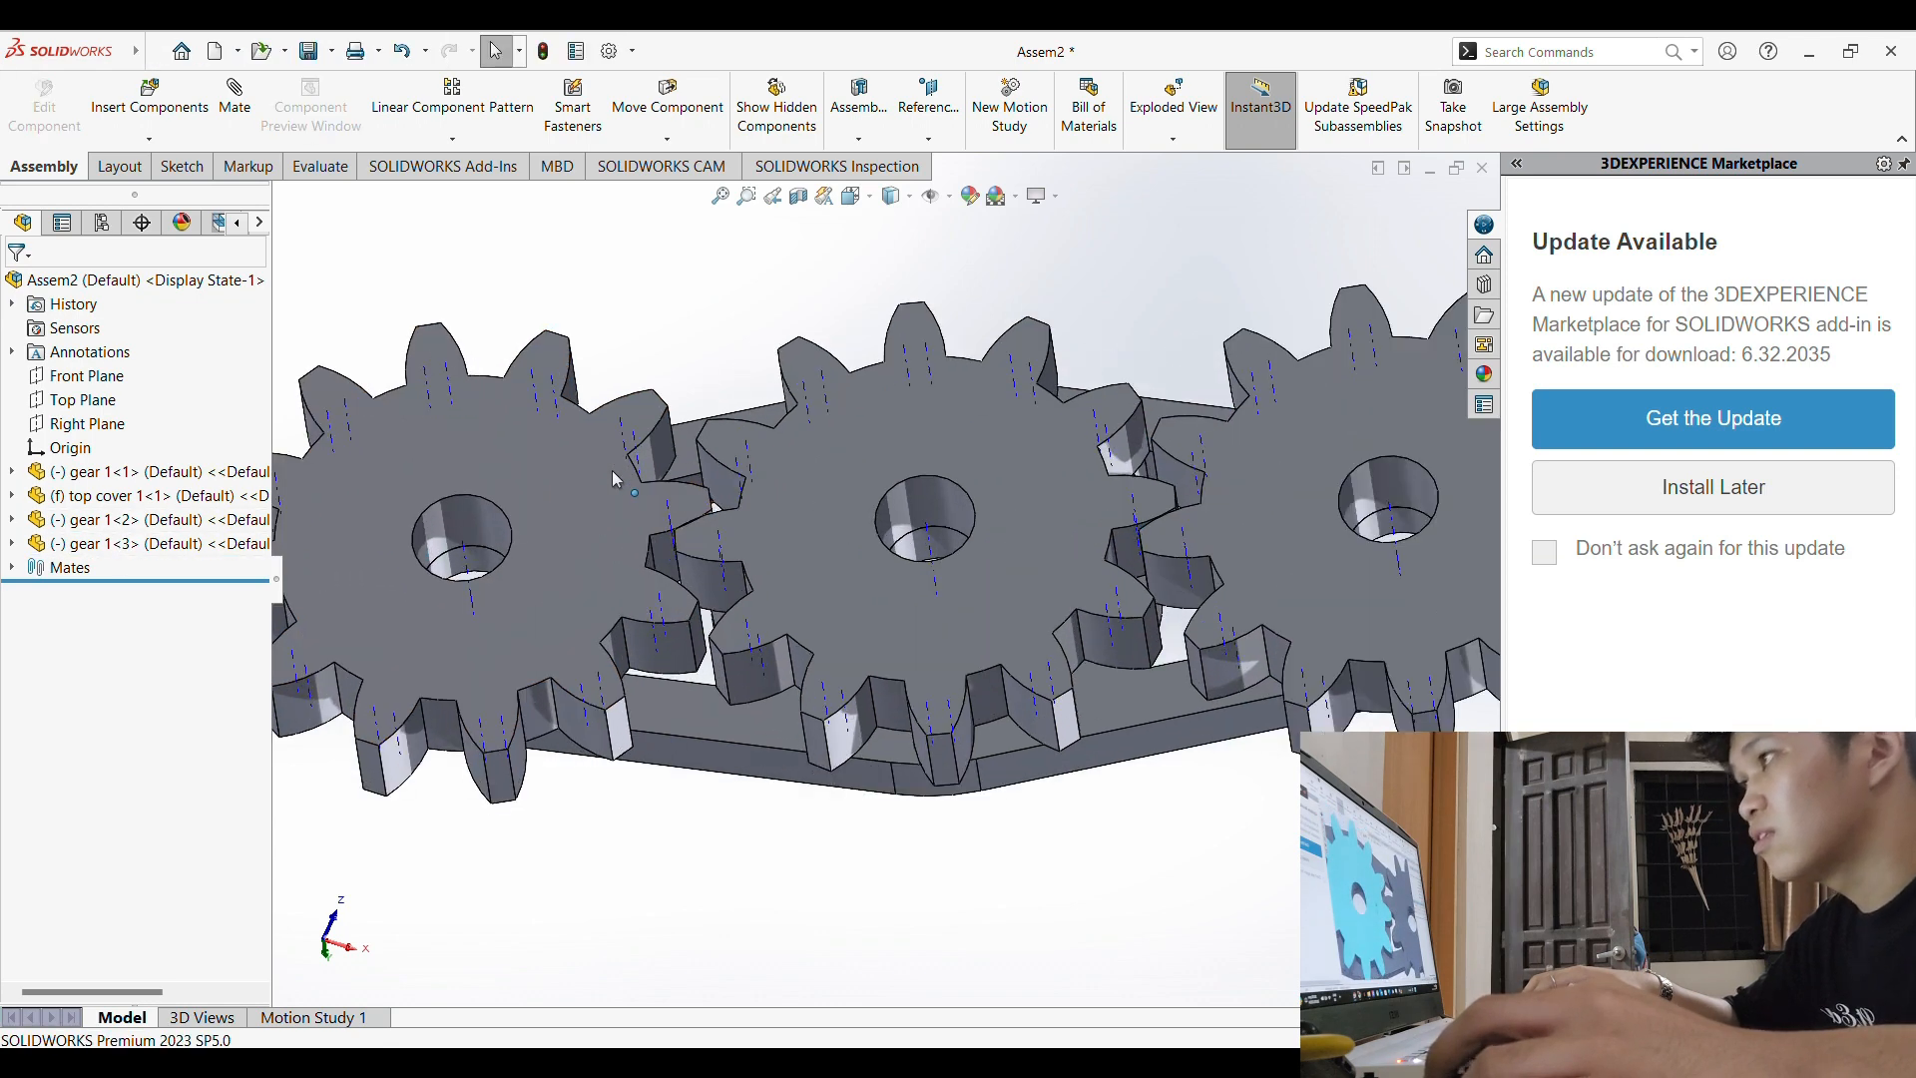
{"action": "left_click_drag", "start_coordinate": [782, 499], "coordinate": [790, 519]}
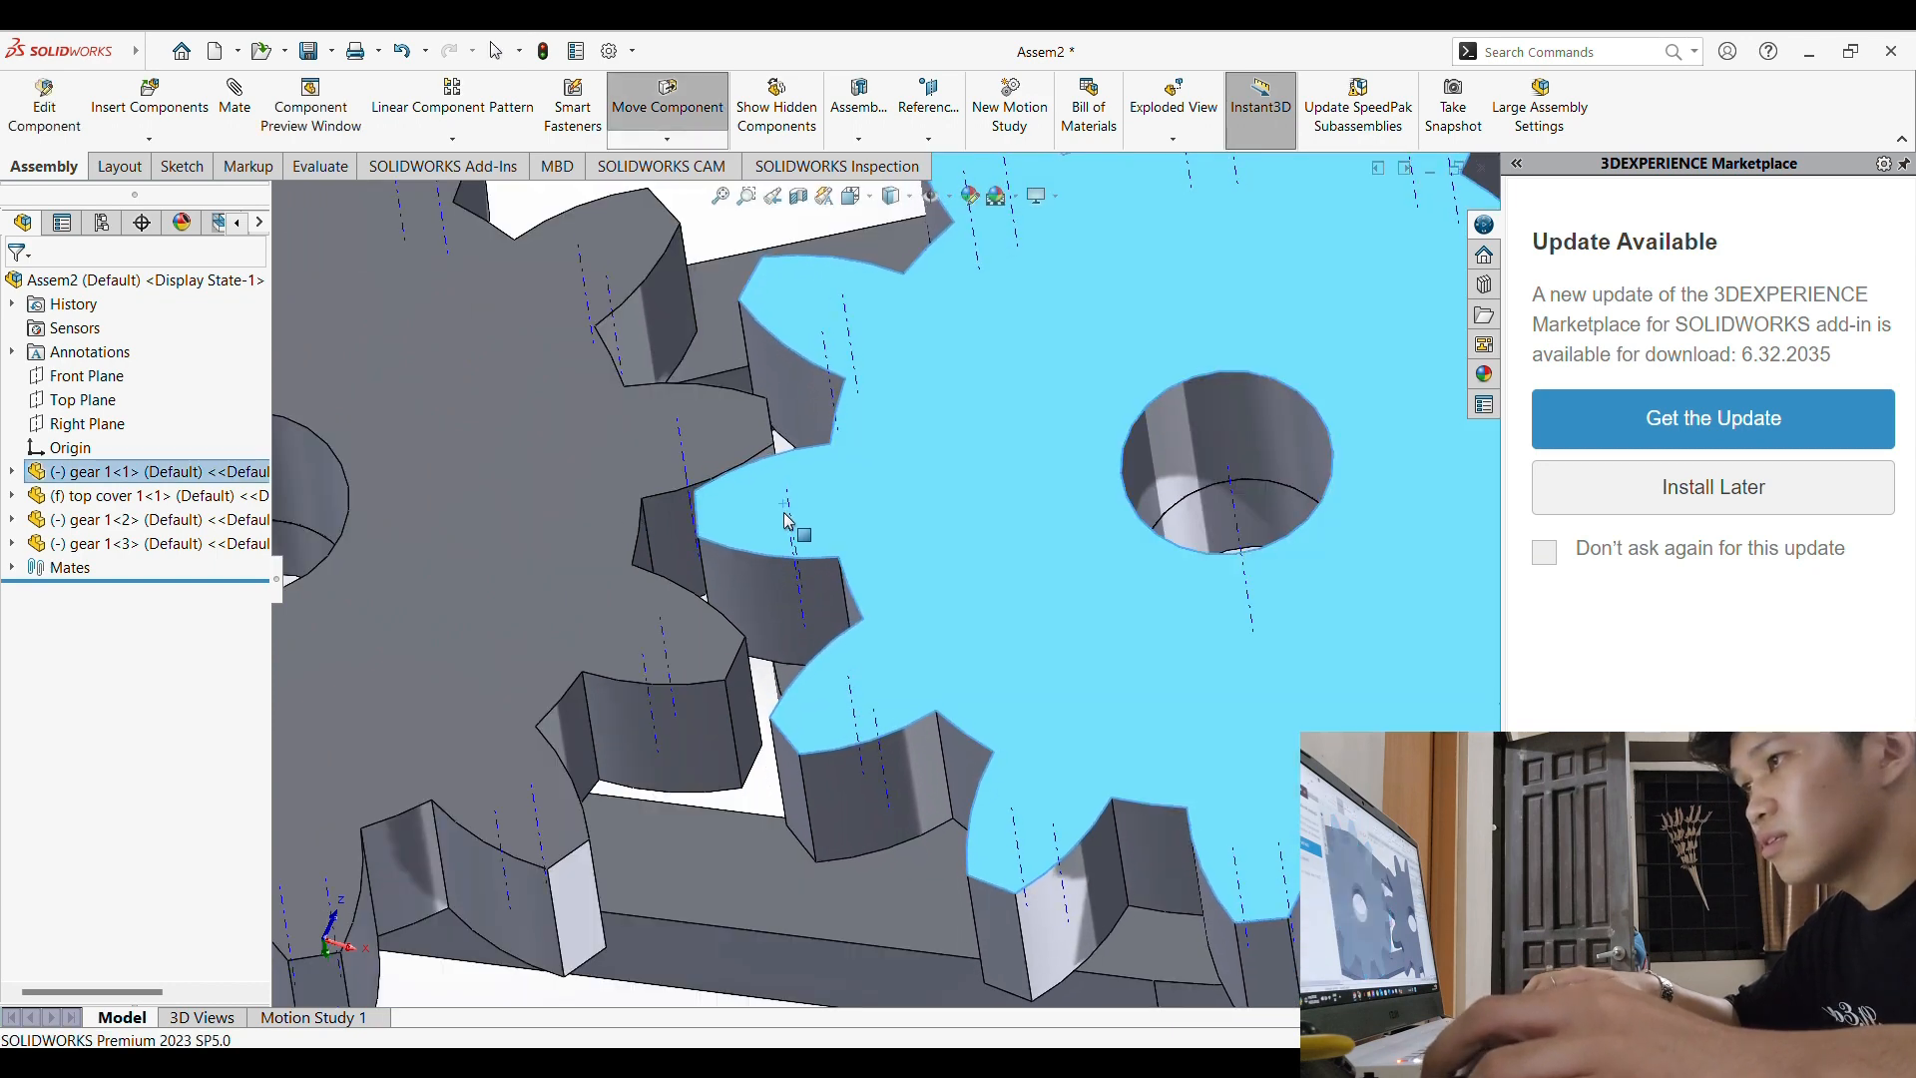
{"action": "middle_click_drag", "start_coordinate": [782, 419], "coordinate": [804, 562]}
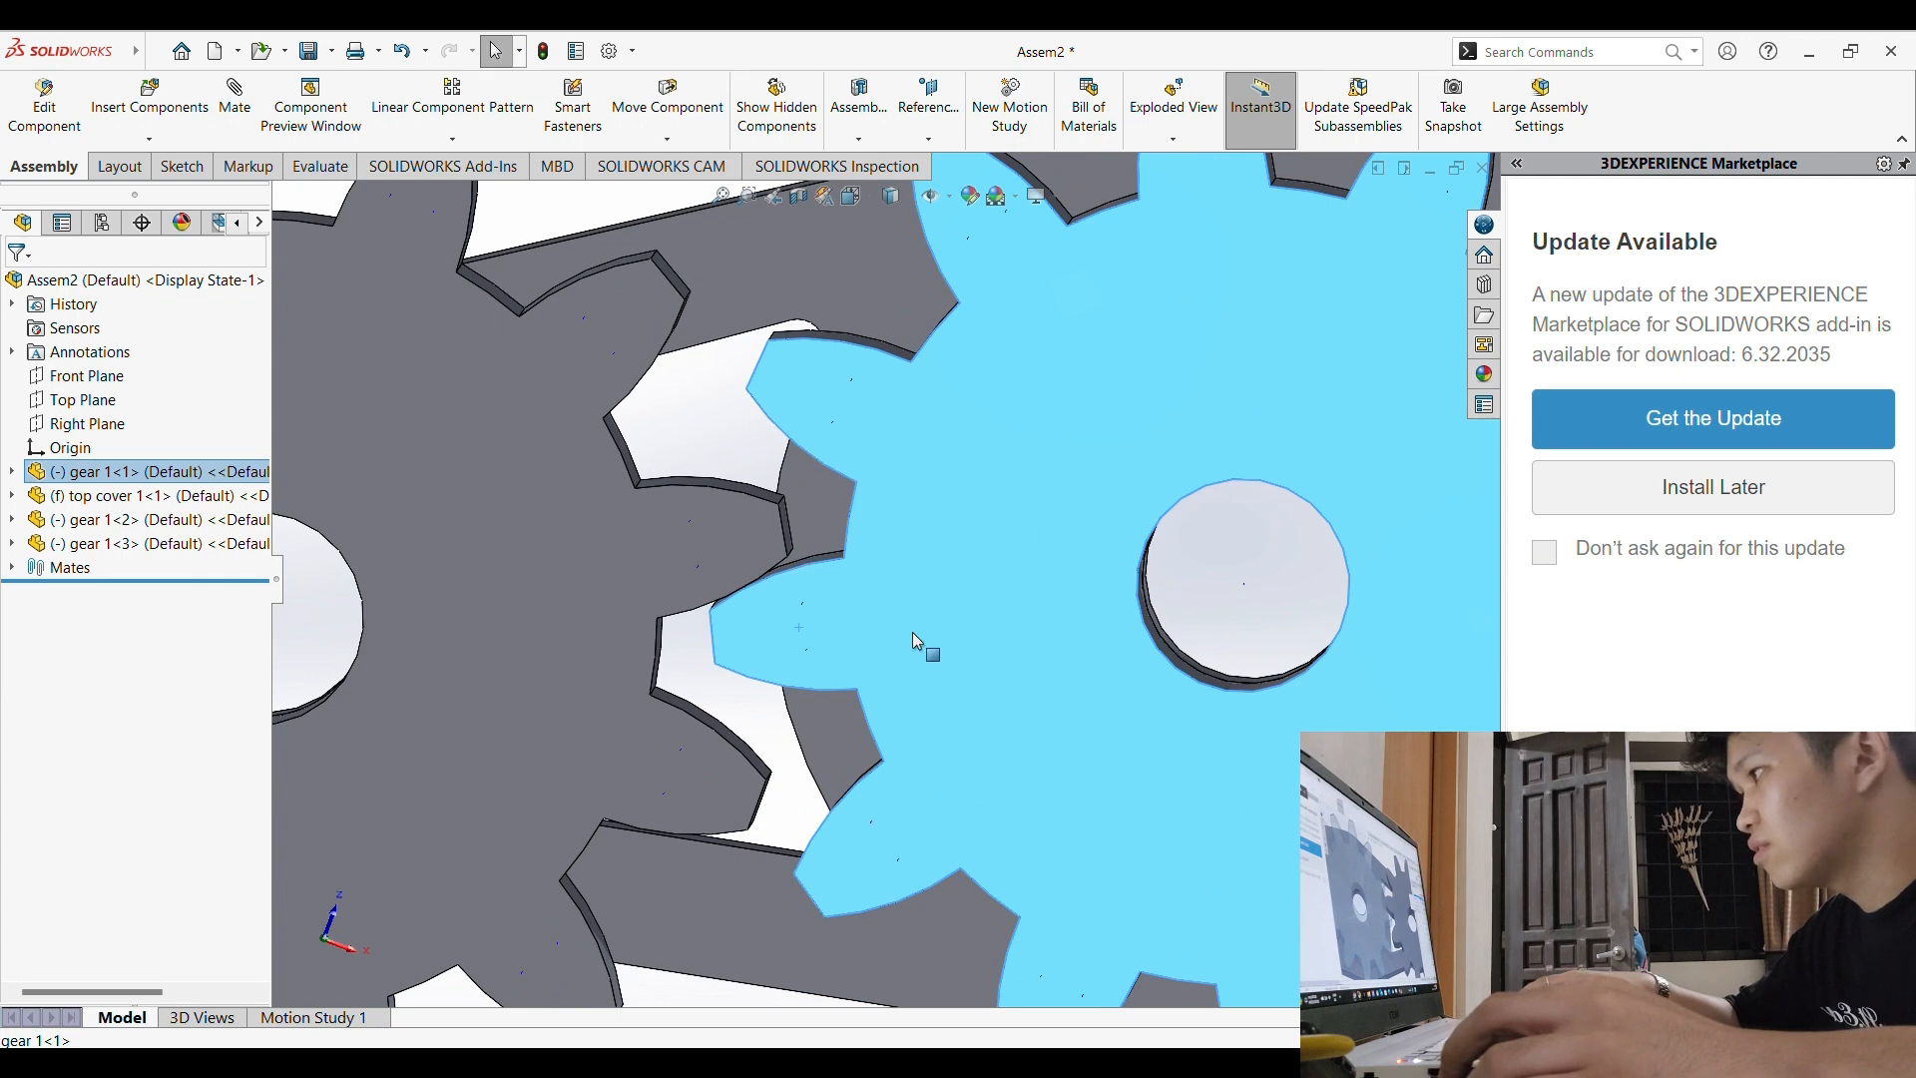
{"action": "middle_click_drag", "start_coordinate": [912, 638], "coordinate": [960, 583]}
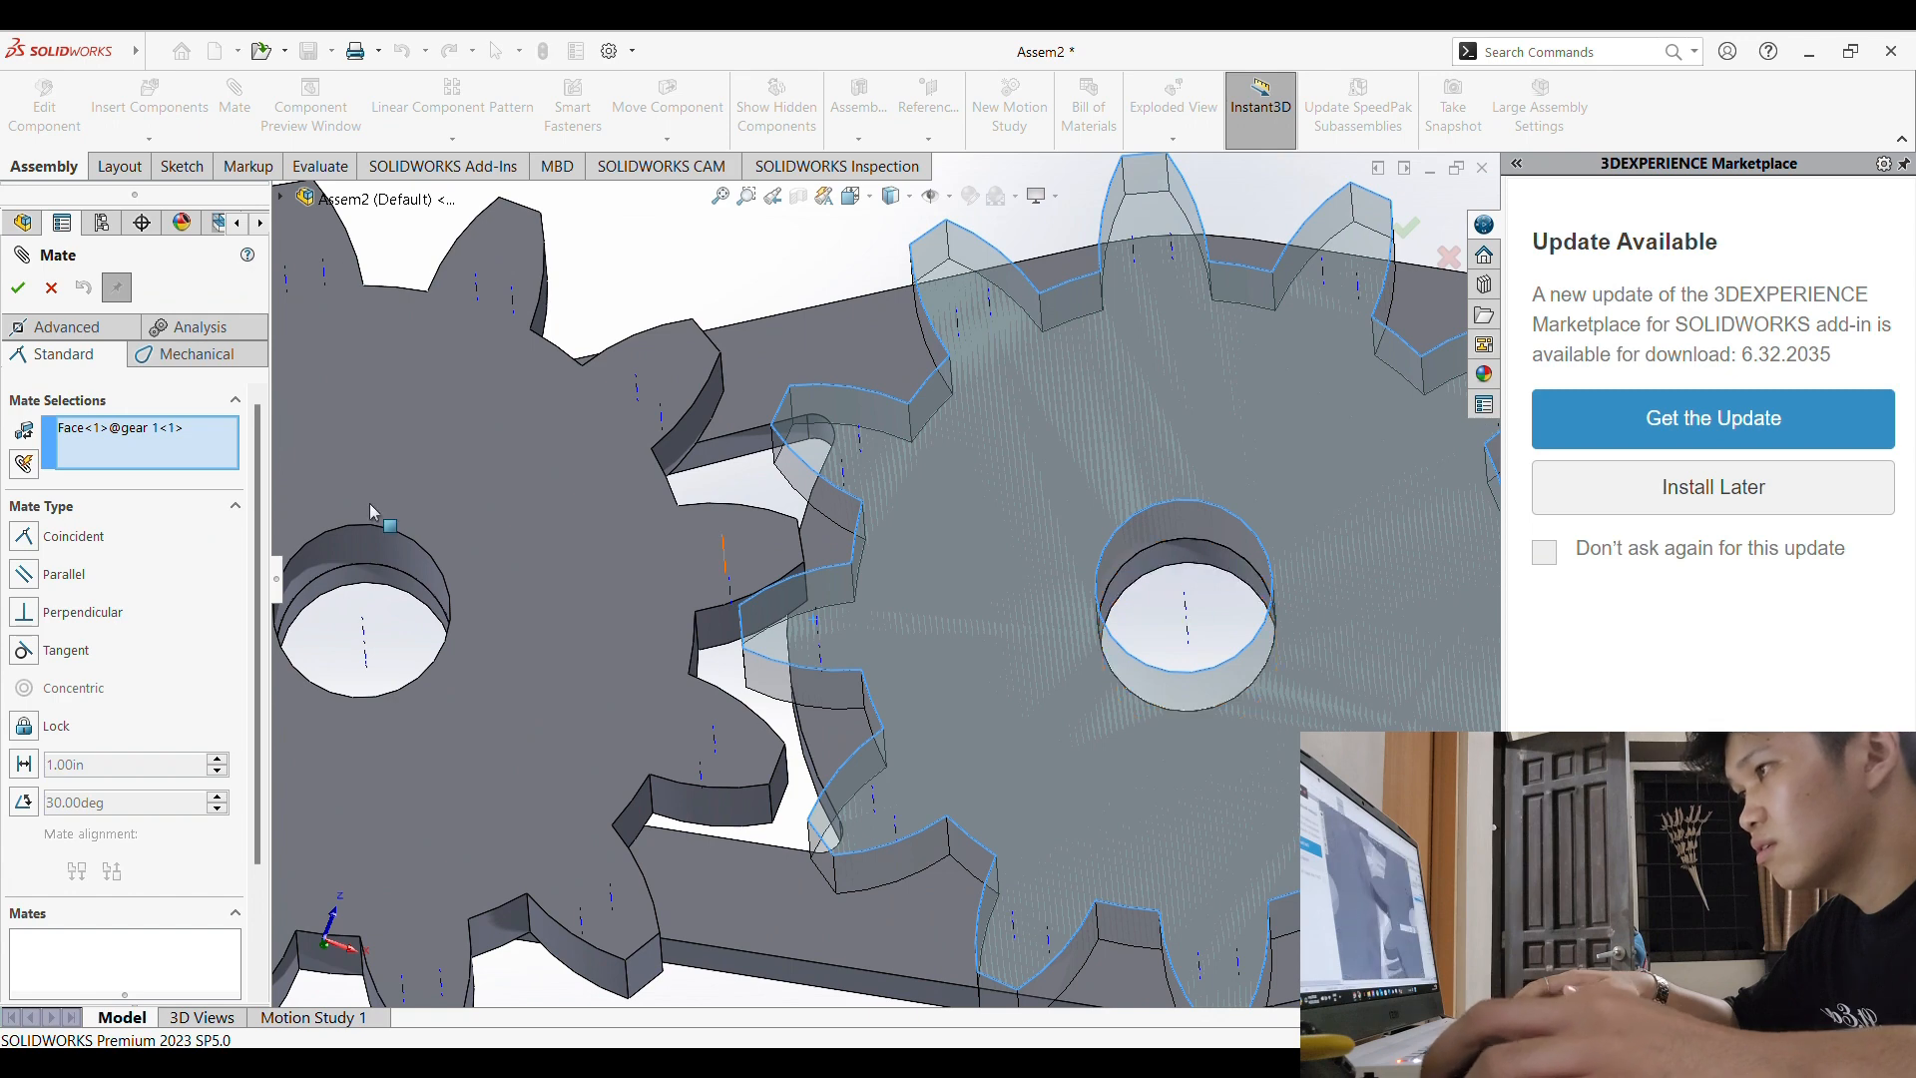
Step: Replace the selected gear face with the bore axes of the central and second gears and add a Parallel mate between them
{"action": "left_click", "coordinate": [121, 429]}
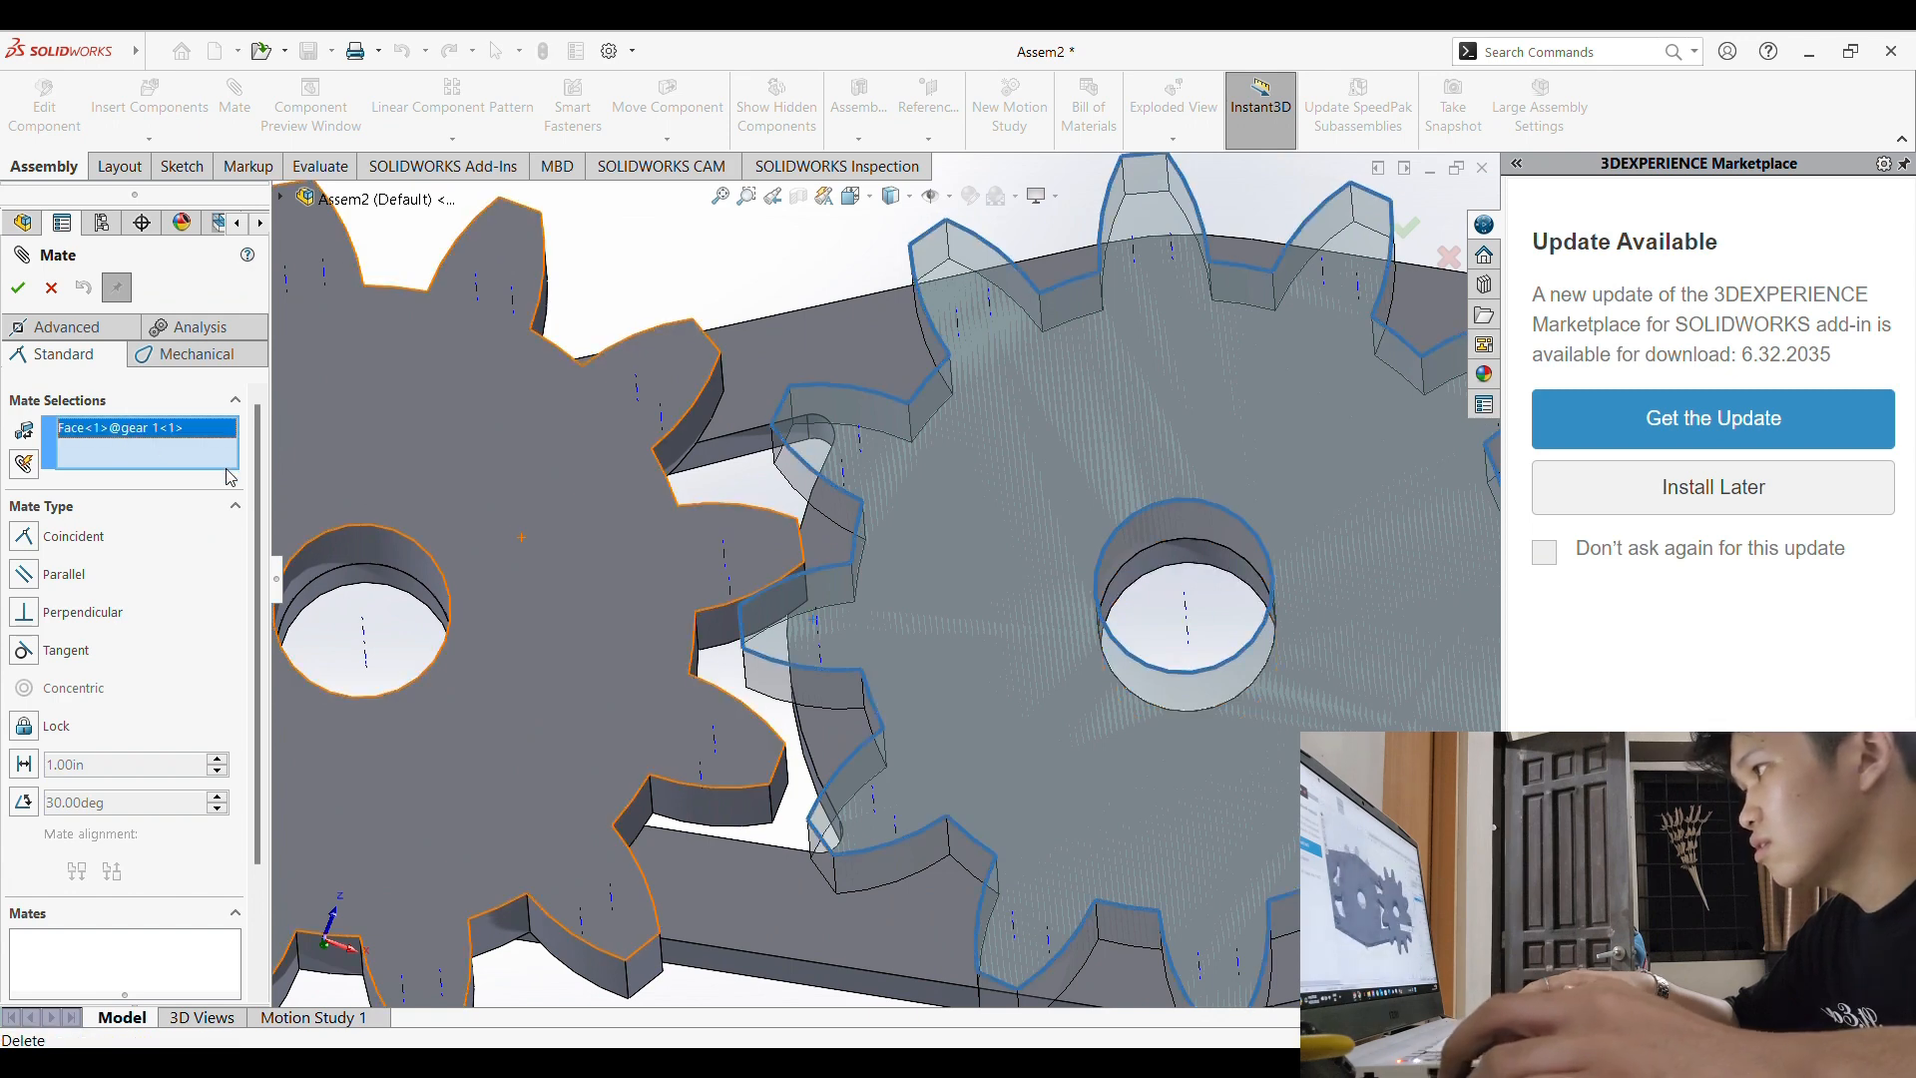
{"action": "key", "text": "Delete"}
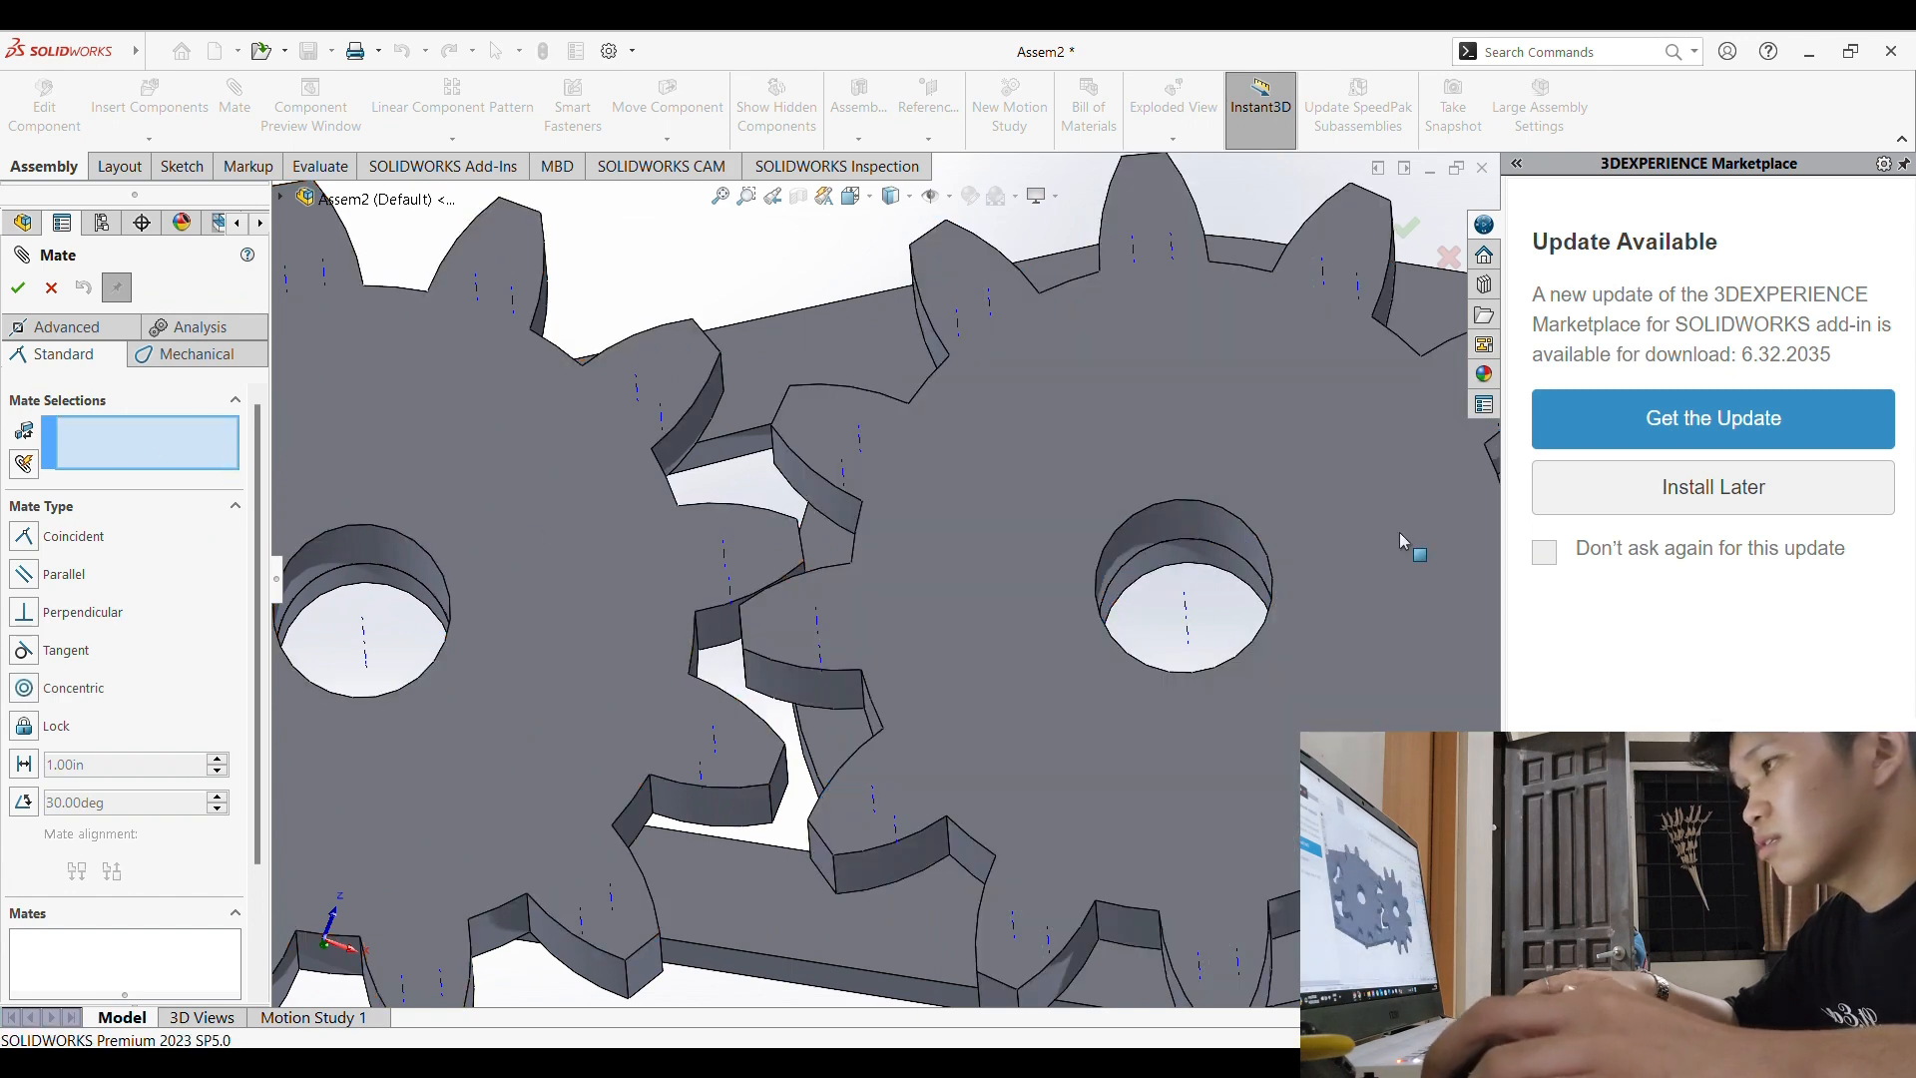
{"action": "left_click", "coordinate": [1186, 619]}
{"action": "left_click", "coordinate": [366, 638]}
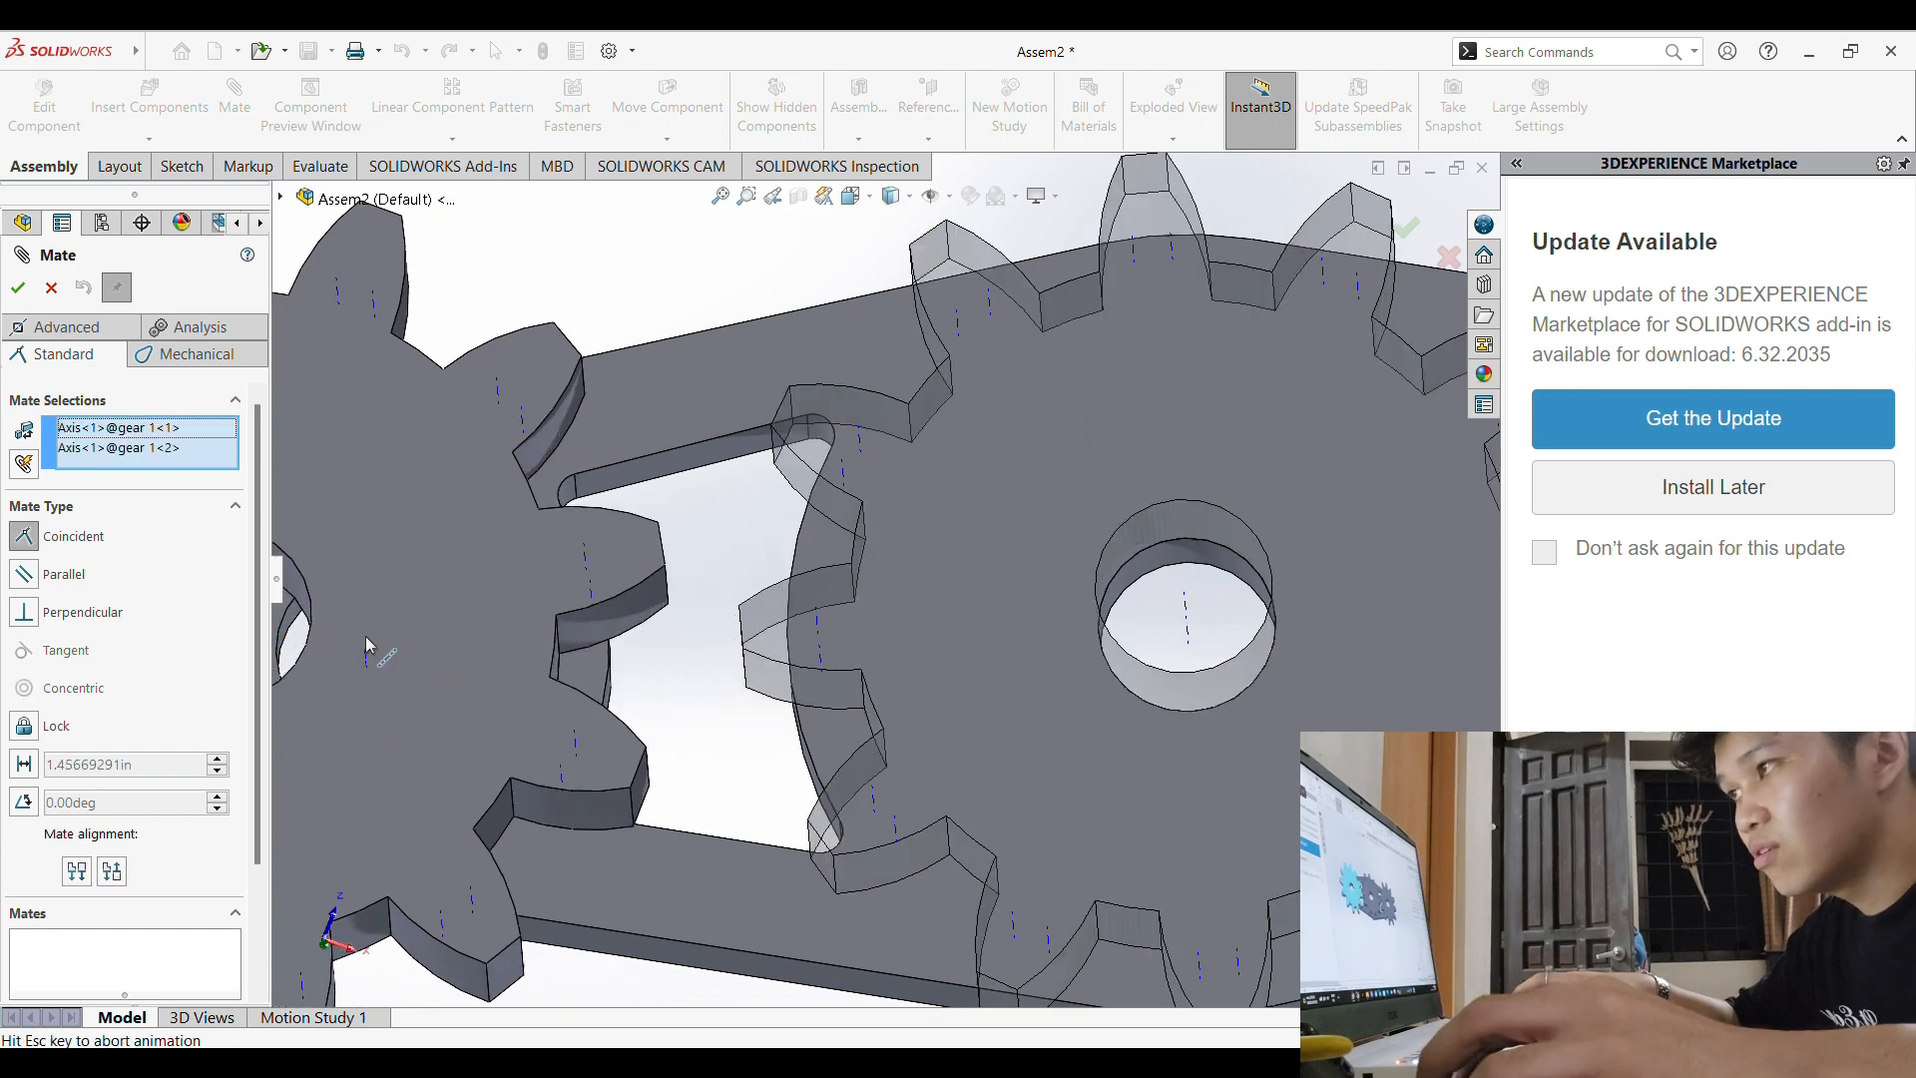
{"action": "scroll", "coordinate": [625, 651], "scroll_direction": "down", "scroll_amount": 2}
{"action": "scroll", "coordinate": [796, 611], "scroll_direction": "up", "scroll_amount": 5}
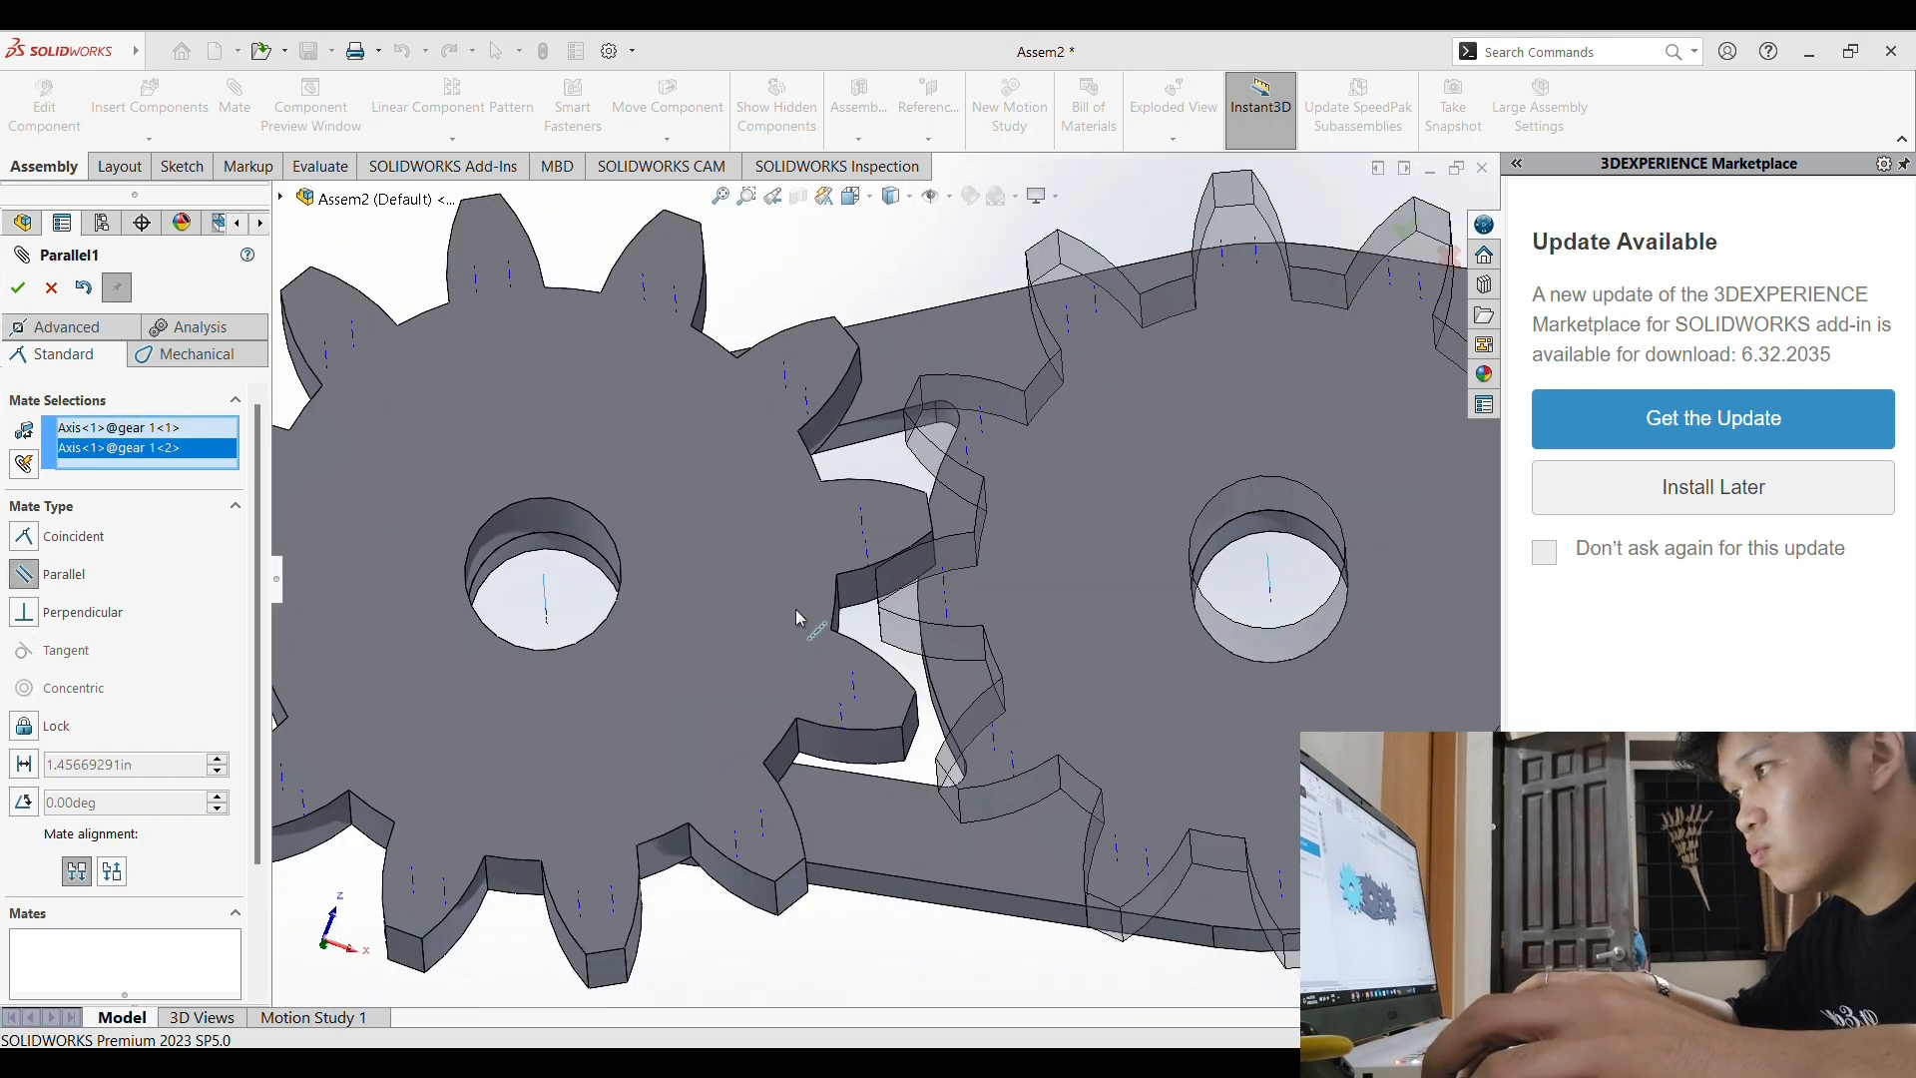
{"action": "left_click", "coordinate": [18, 288]}
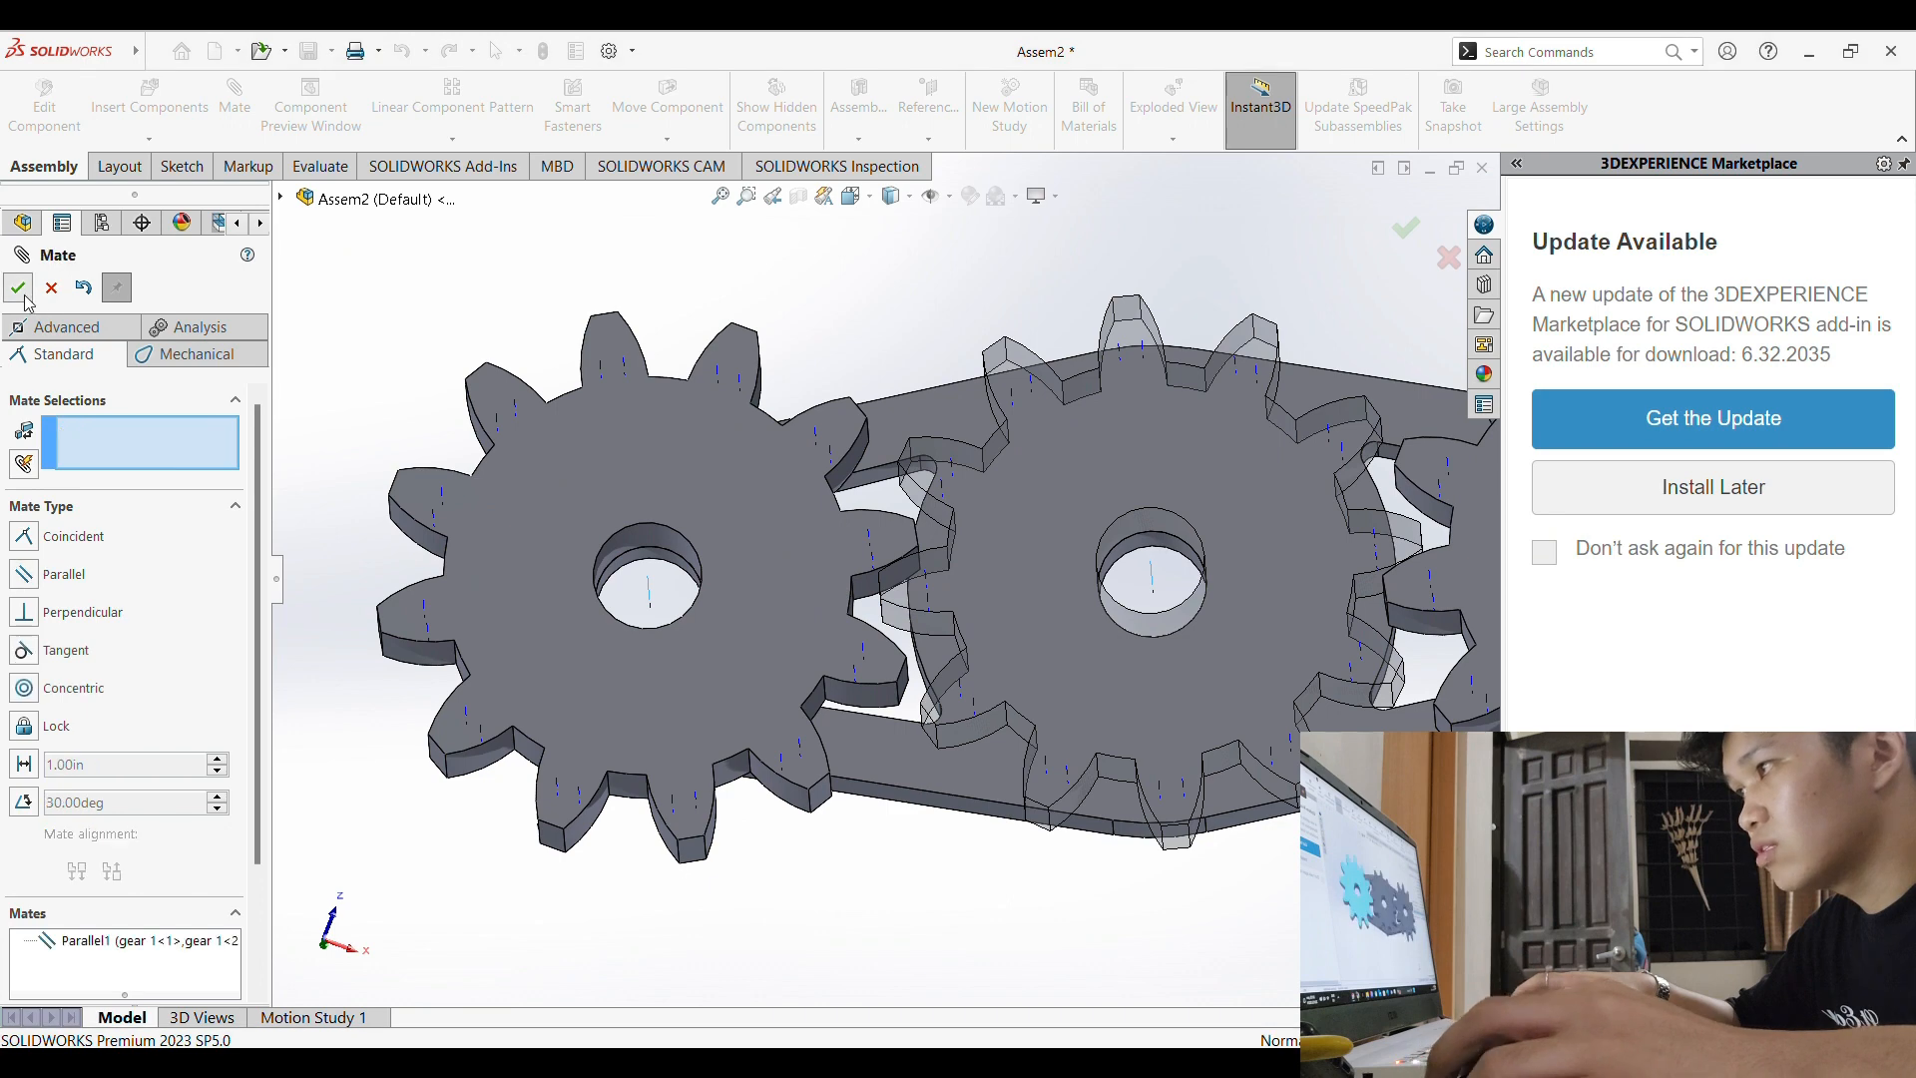
{"action": "scroll", "coordinate": [1006, 721], "scroll_direction": "up", "scroll_amount": 2}
{"action": "scroll", "coordinate": [1006, 719], "scroll_direction": "up", "scroll_amount": 3}
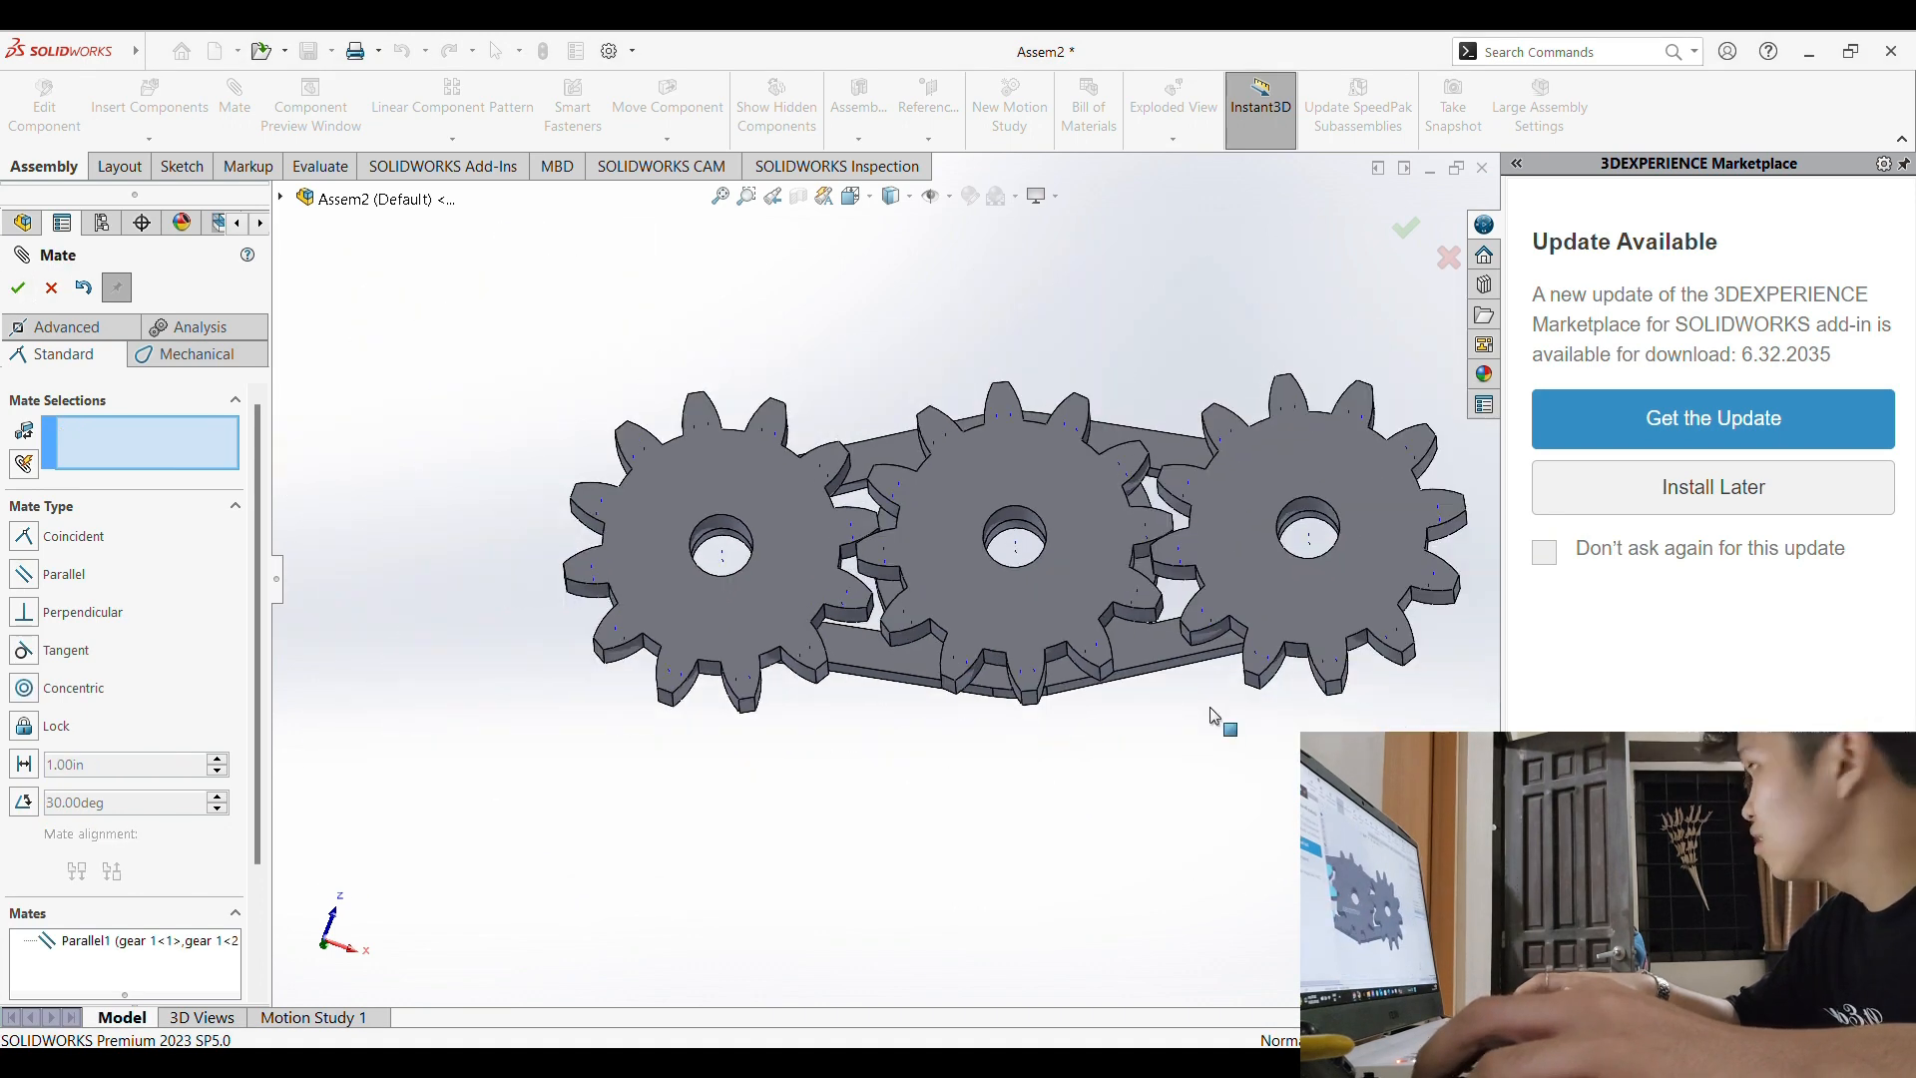
{"action": "left_click", "coordinate": [18, 288]}
Step: Rotate the third gear to test the motion and examine the tooth mesh between the central and second gears
{"action": "left_click_drag", "start_coordinate": [1313, 582], "coordinate": [1252, 649]}
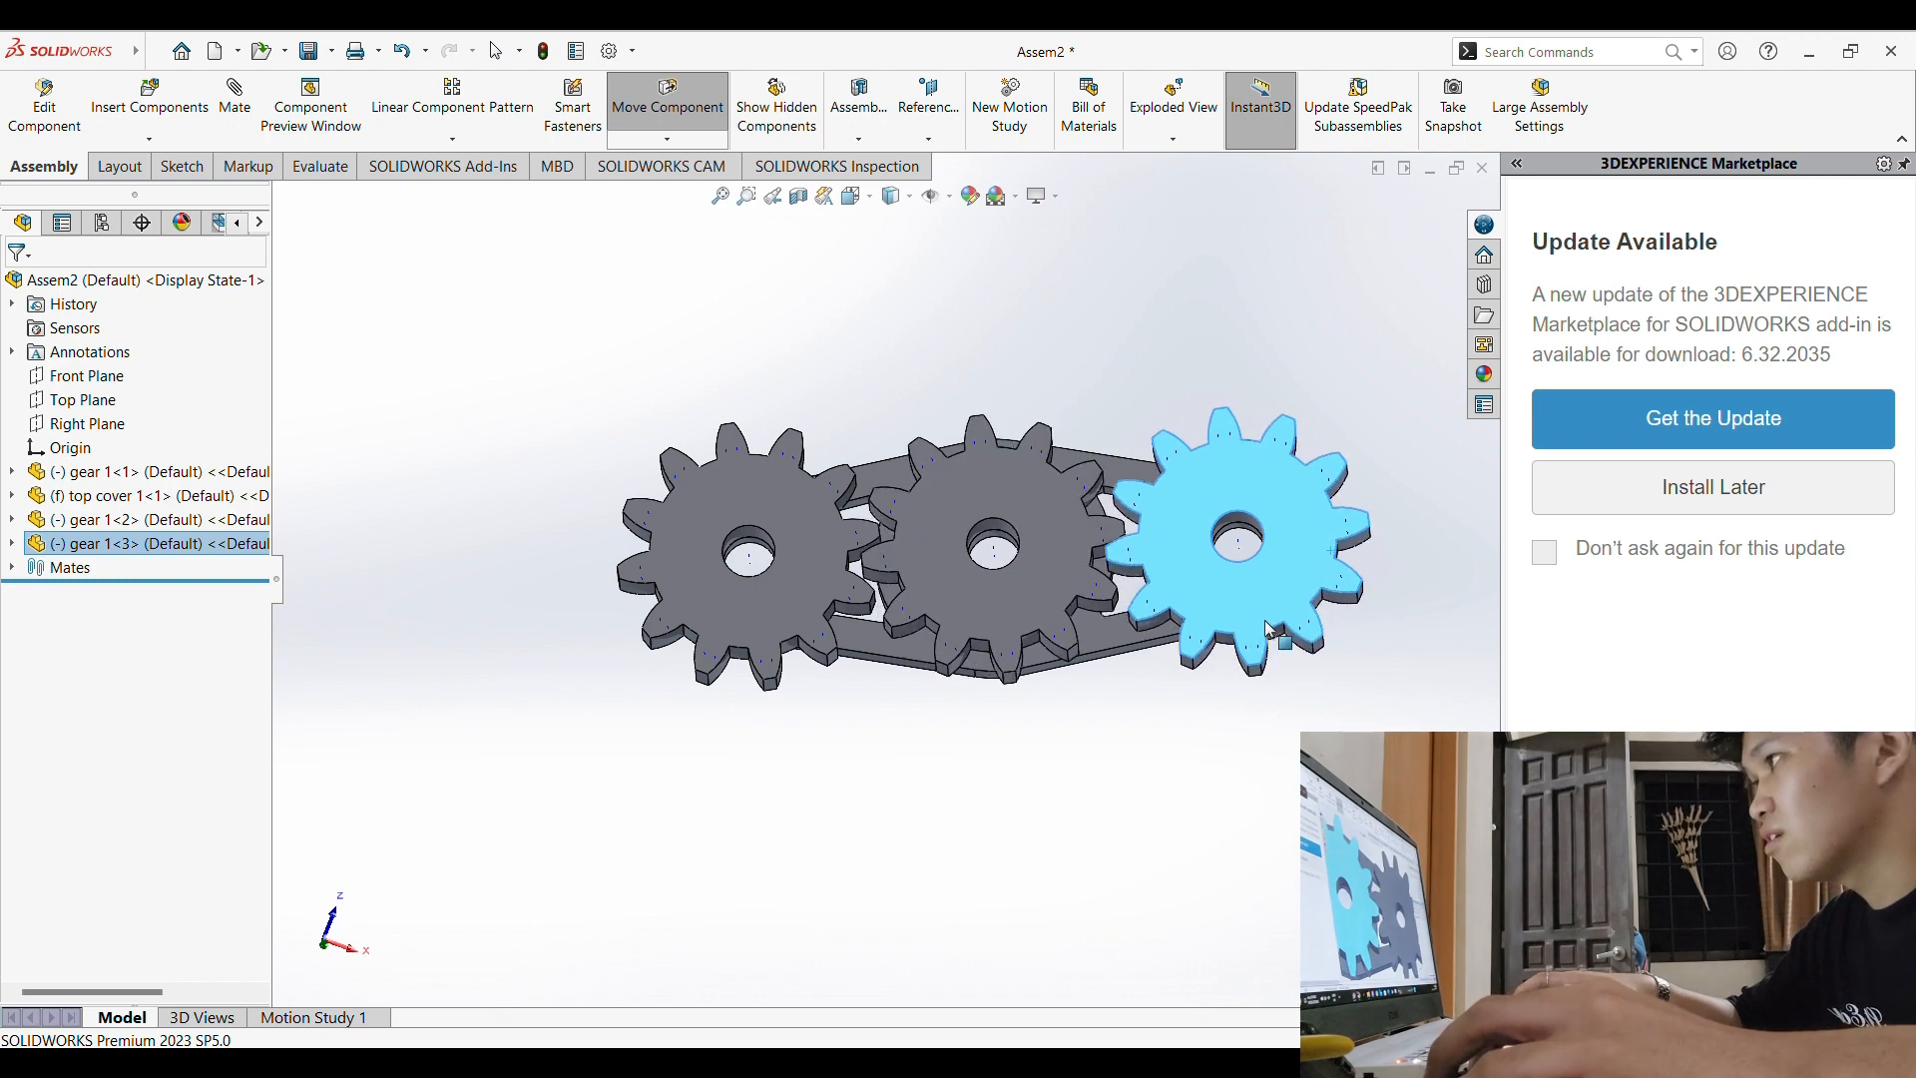
{"action": "key", "text": "Escape"}
{"action": "middle_click_drag", "start_coordinate": [1003, 544], "coordinate": [1073, 556], "text": "ctrl"}
{"action": "scroll", "coordinate": [1098, 569], "scroll_direction": "down", "scroll_amount": 3}
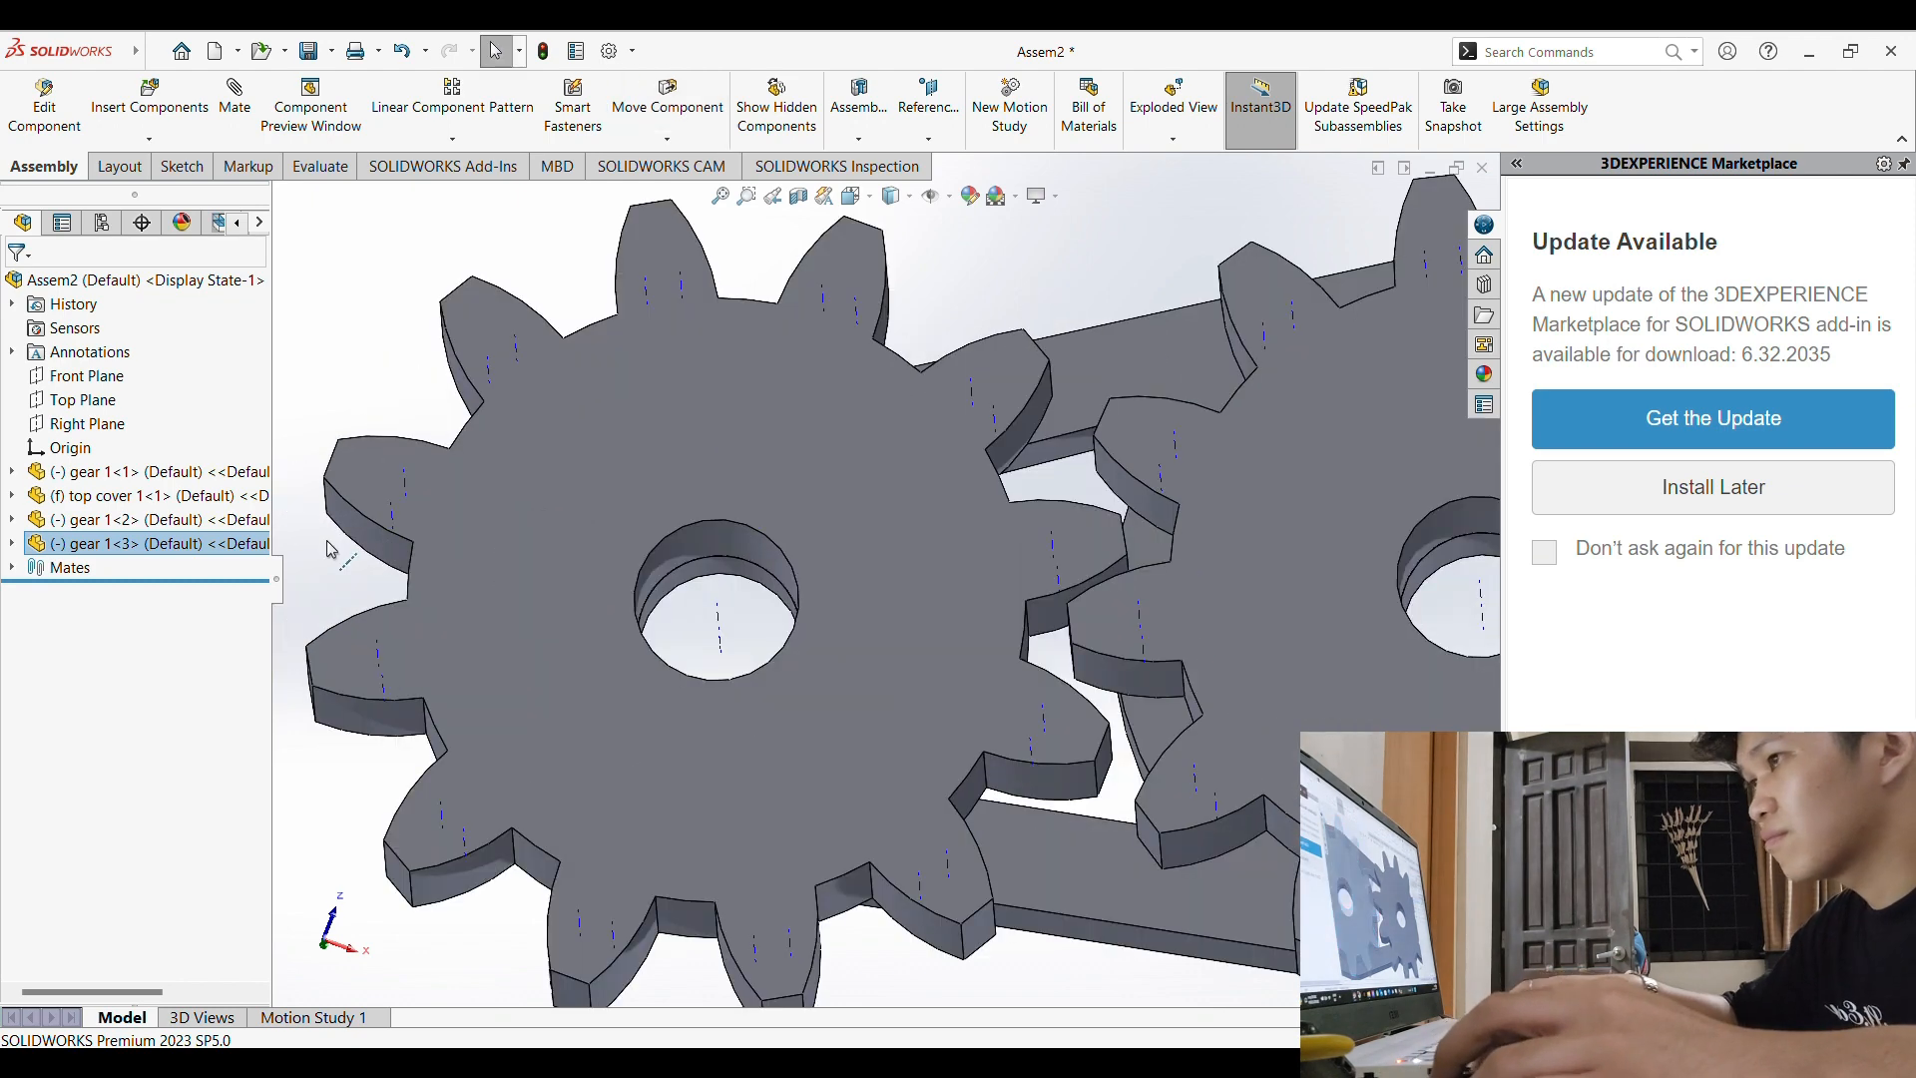
{"action": "scroll", "coordinate": [1195, 619], "scroll_direction": "up", "scroll_amount": 1}
{"action": "scroll", "coordinate": [1147, 613], "scroll_direction": "down", "scroll_amount": 1}
{"action": "scroll", "coordinate": [1038, 597], "scroll_direction": "down", "scroll_amount": 4}
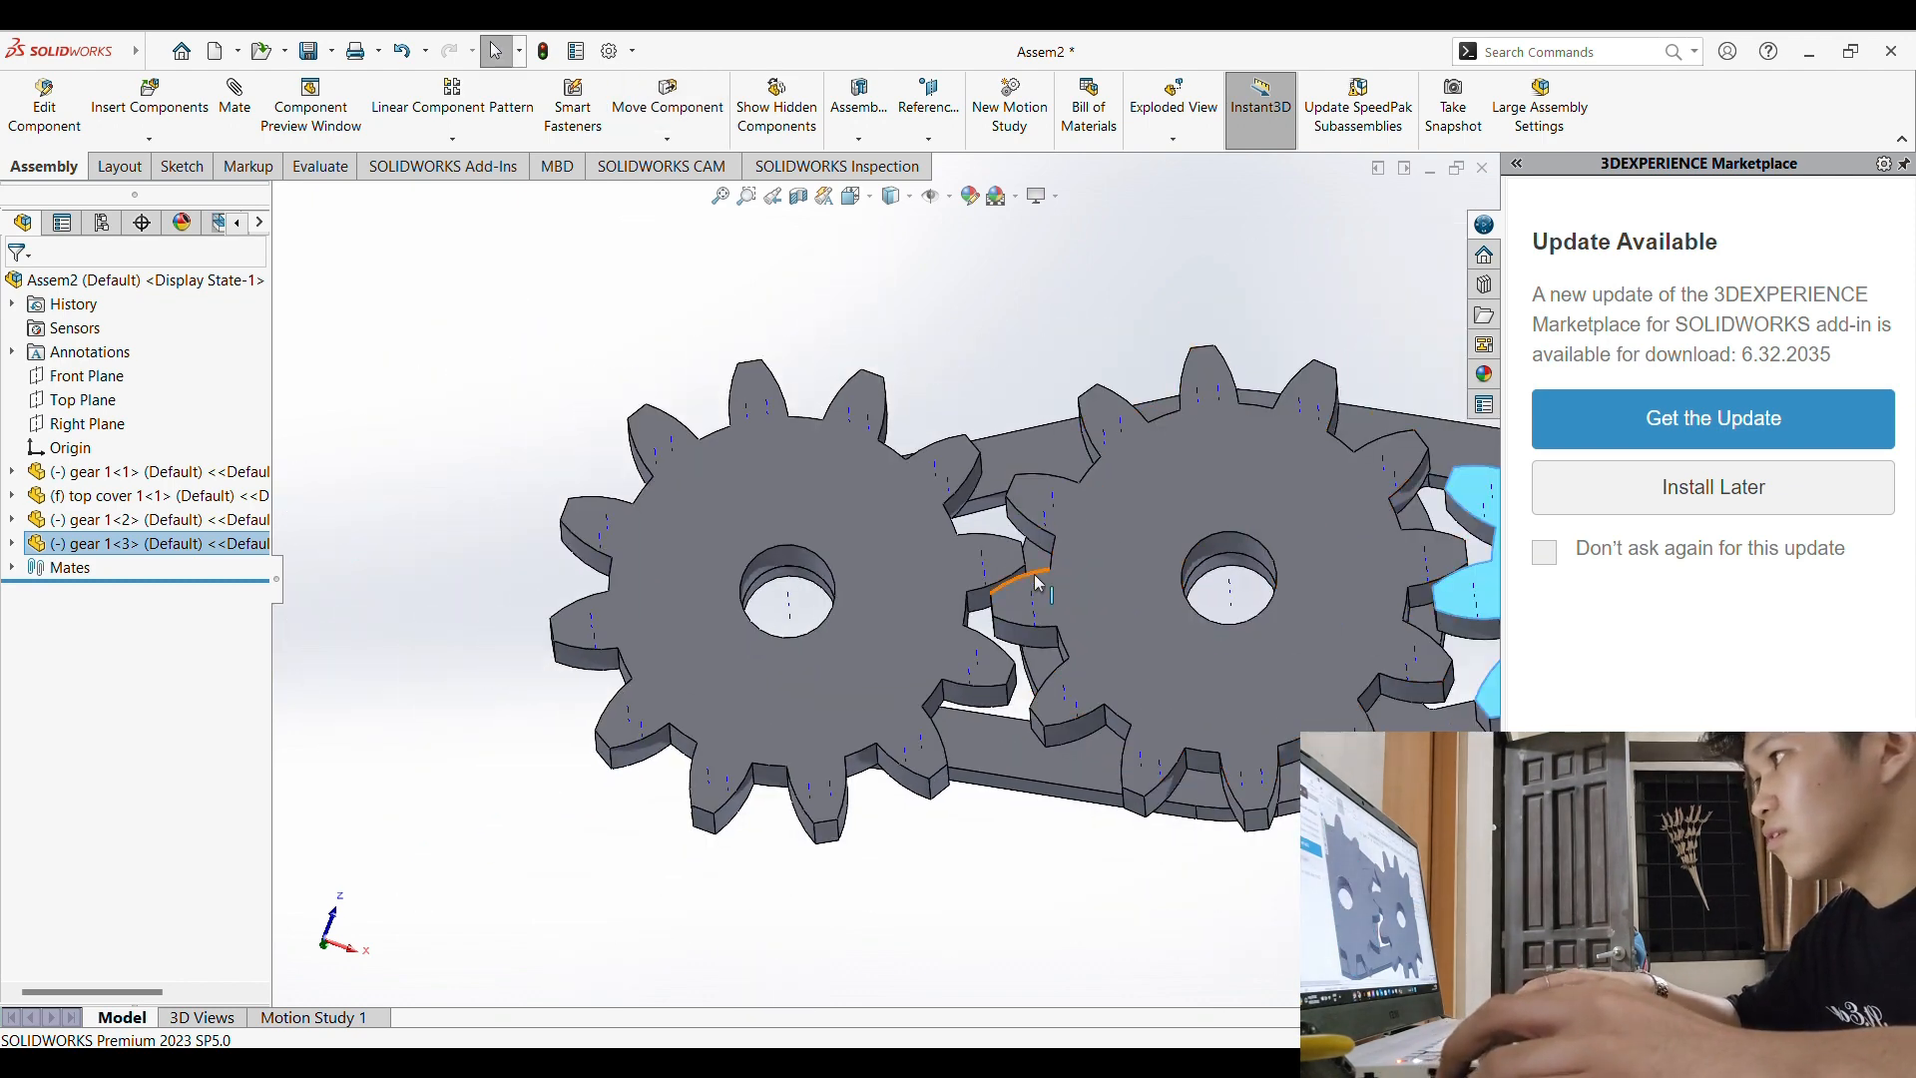
Step: Adjust the central gear's teeth against the second gear and add another Parallel mate between the two bore axes
{"action": "left_click", "coordinate": [1039, 575]}
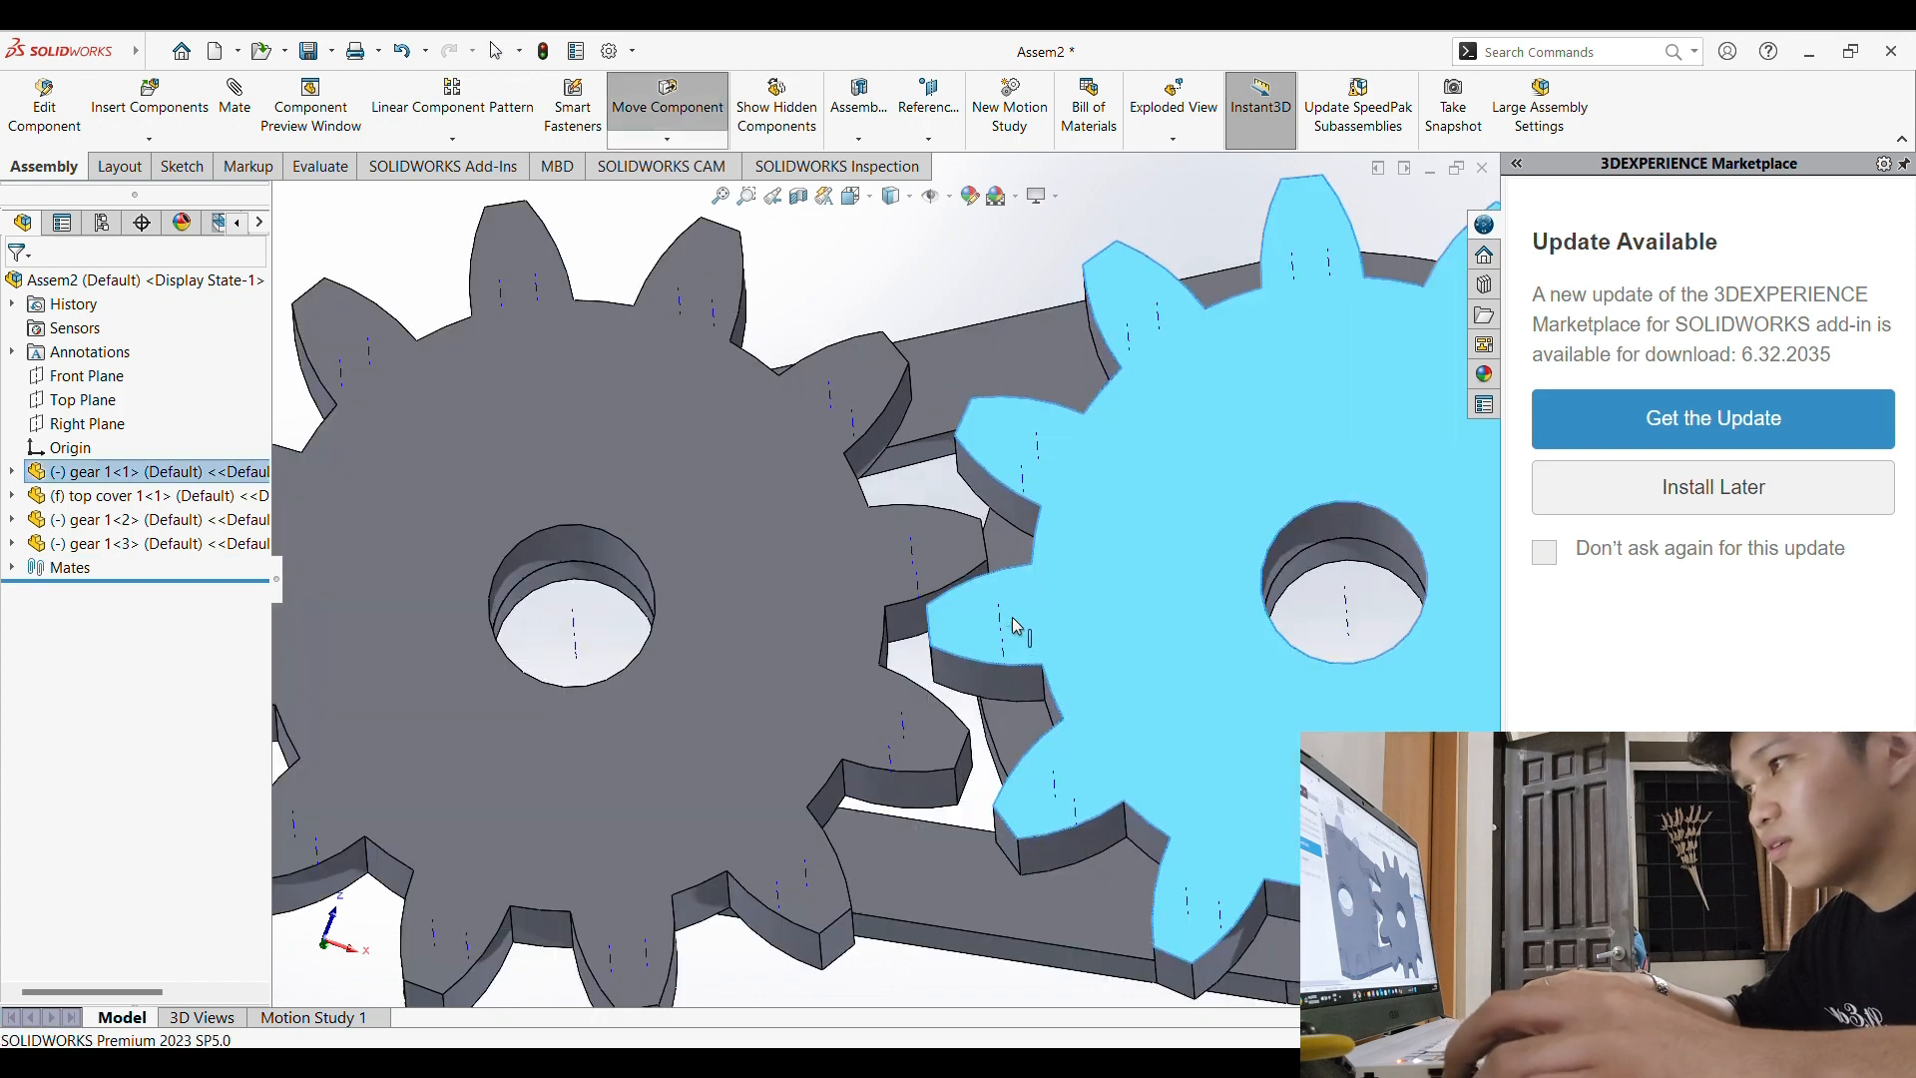
{"action": "left_click", "coordinate": [235, 100]}
{"action": "key", "text": "Escape"}
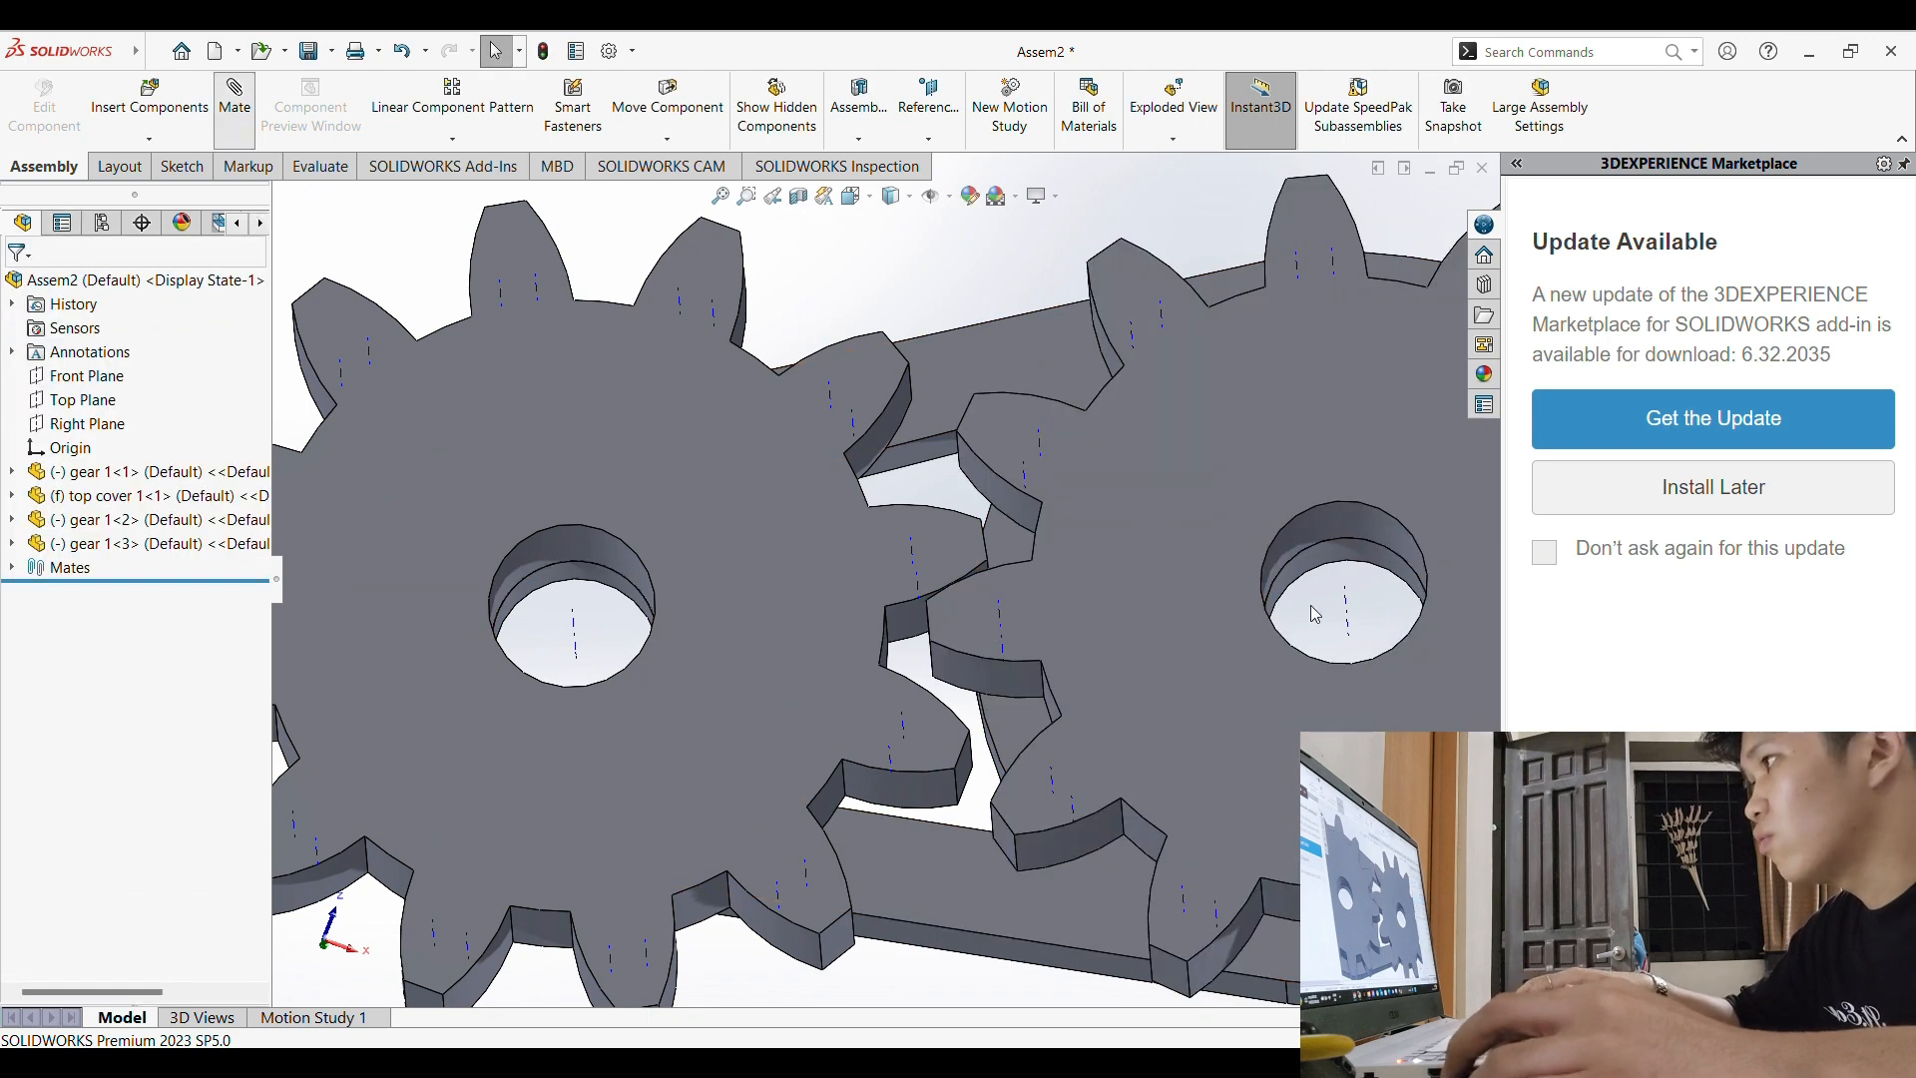
{"action": "left_click", "coordinate": [1347, 616]}
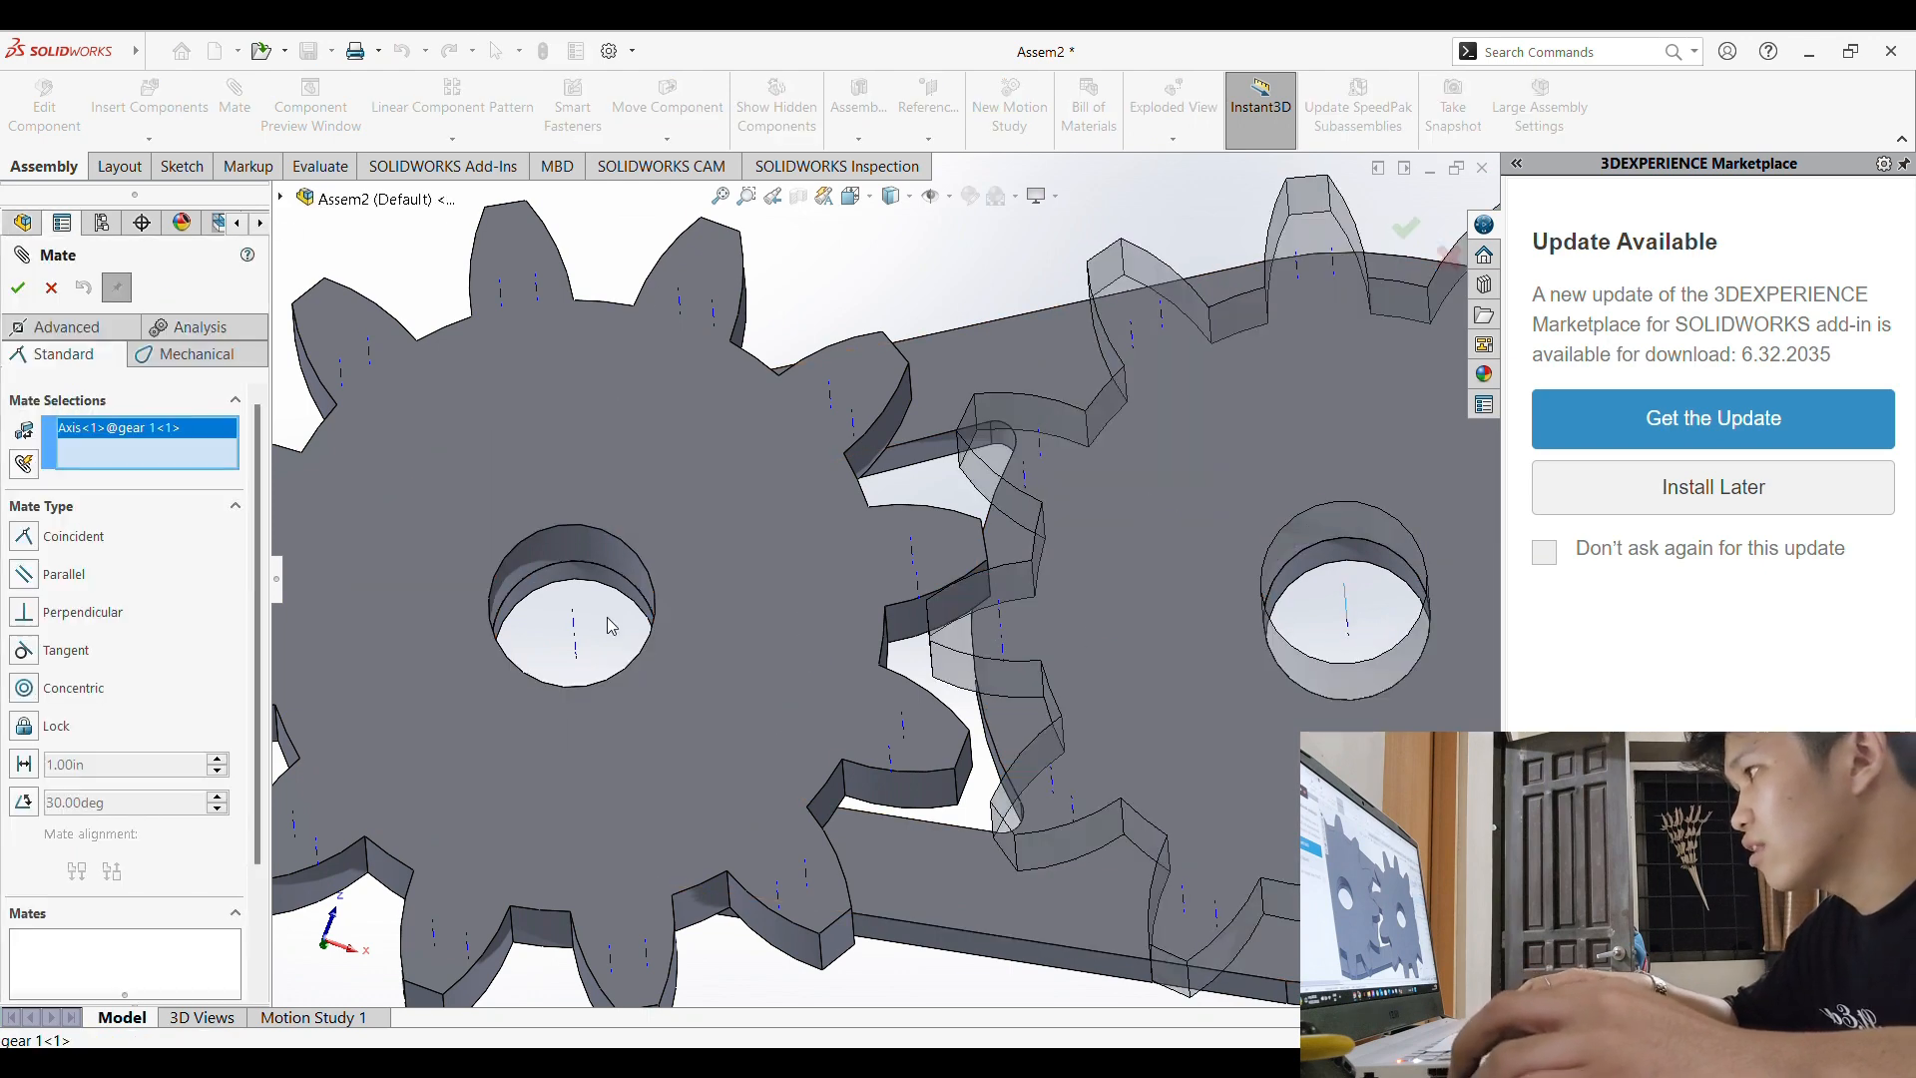
{"action": "left_click", "coordinate": [580, 637]}
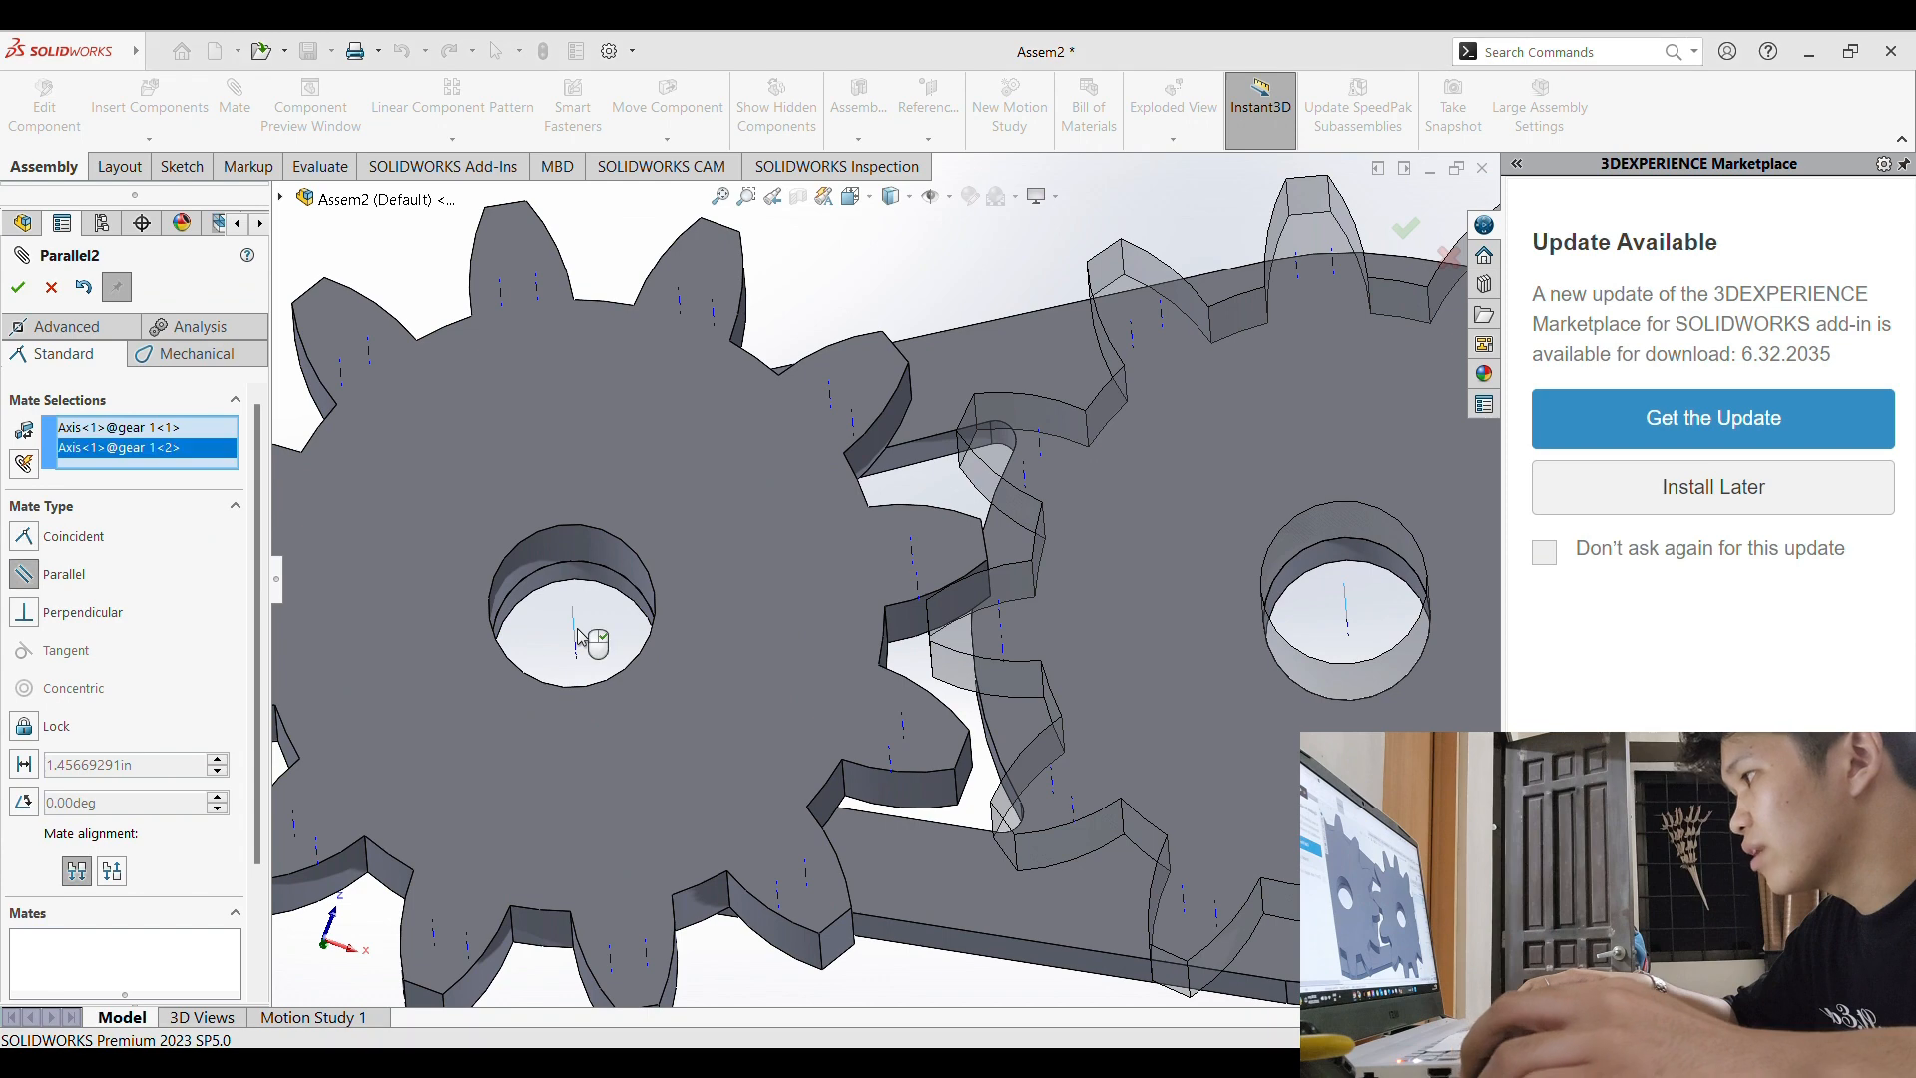
{"action": "left_click", "coordinate": [20, 289]}
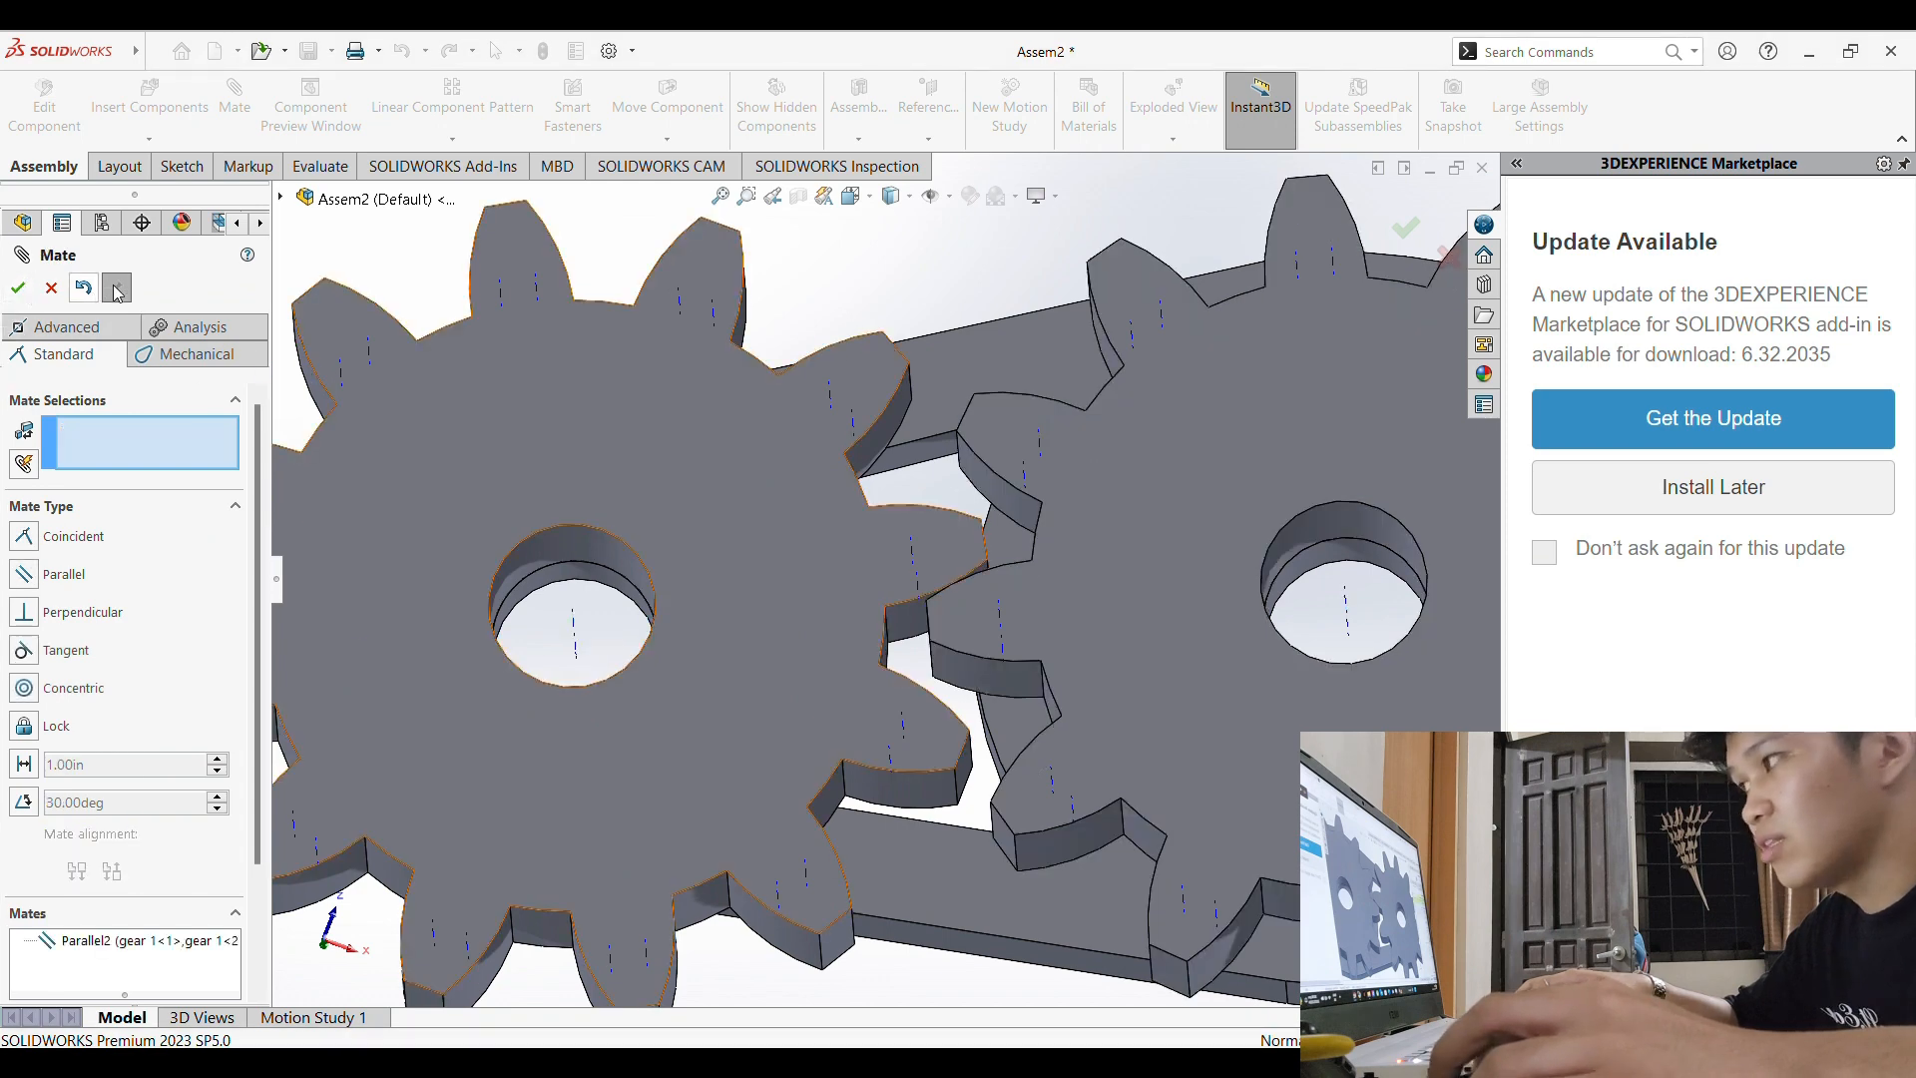
{"action": "left_click", "coordinate": [18, 289]}
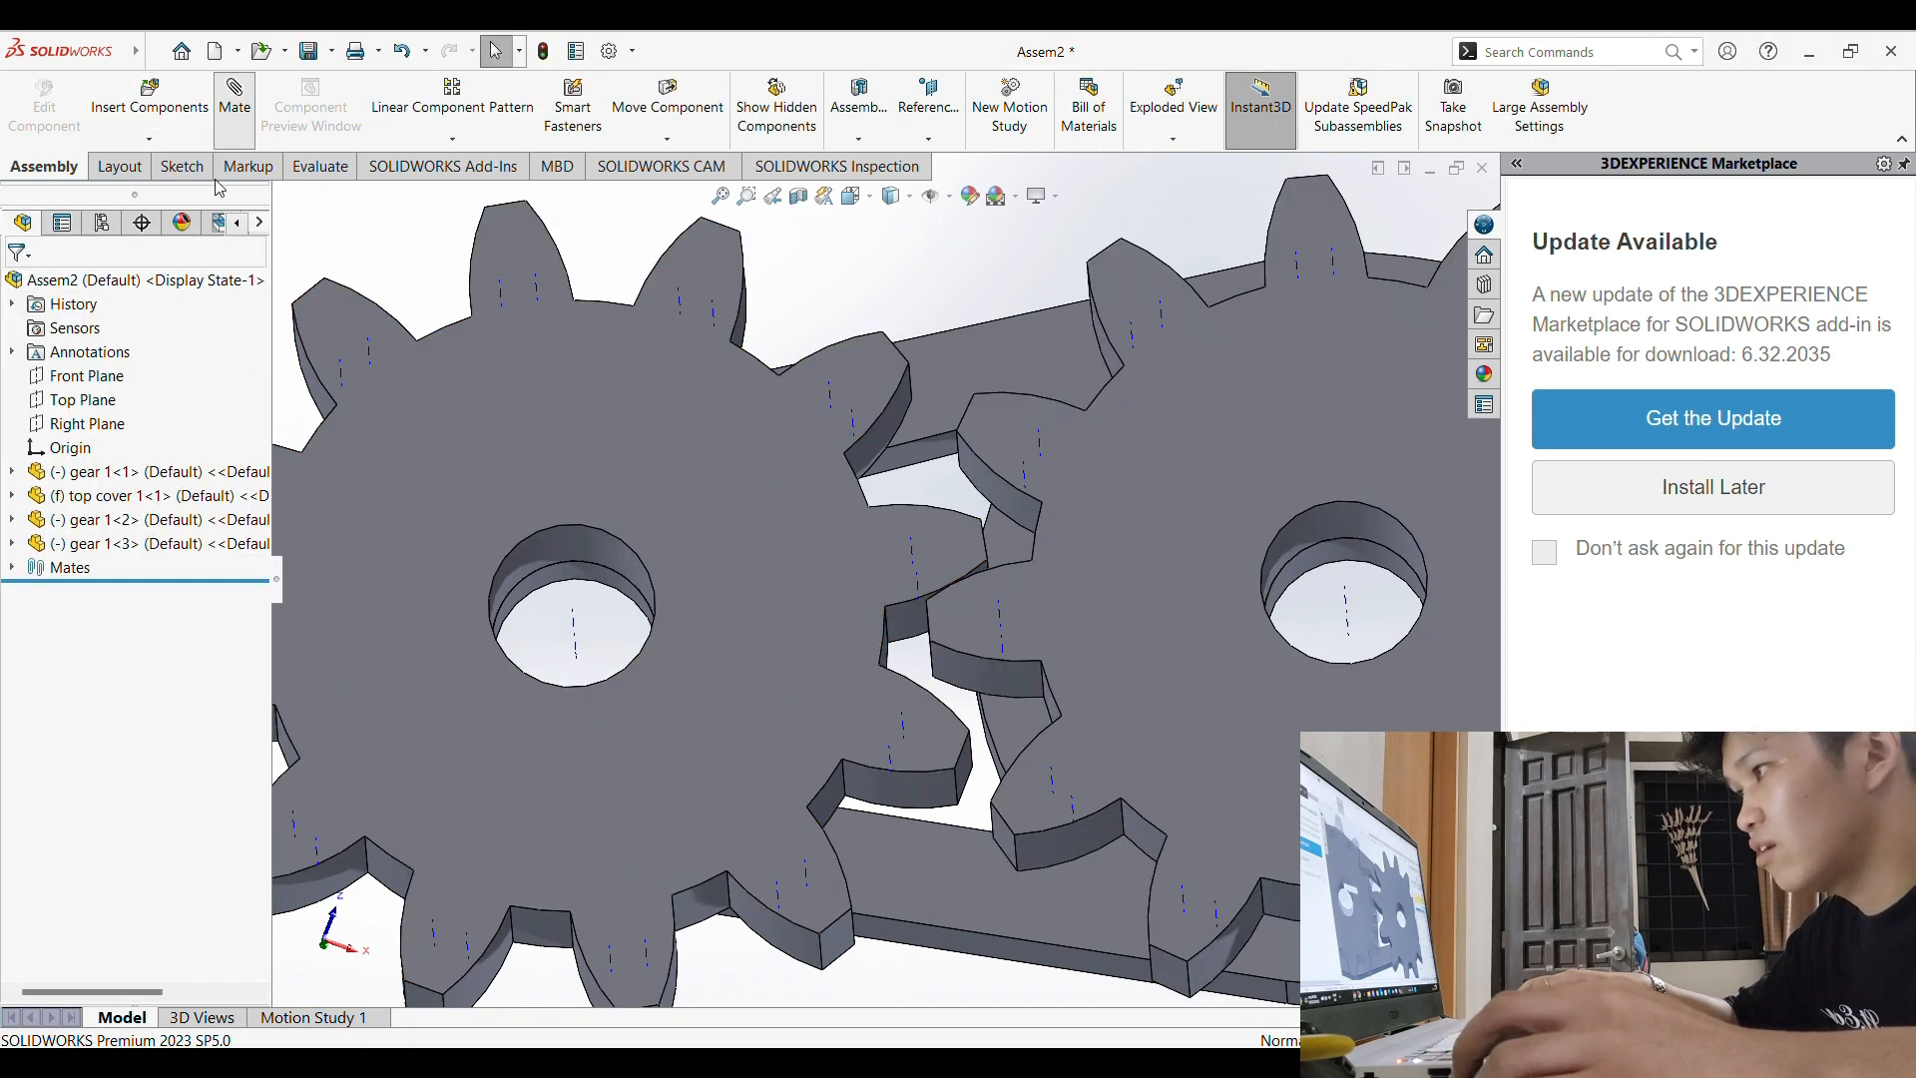
Step: Add a mechanical Gear mate between the bore axes of the central gear and the second gear with a 1.18in : 1.18in ratio
{"action": "left_click", "coordinate": [160, 355]}
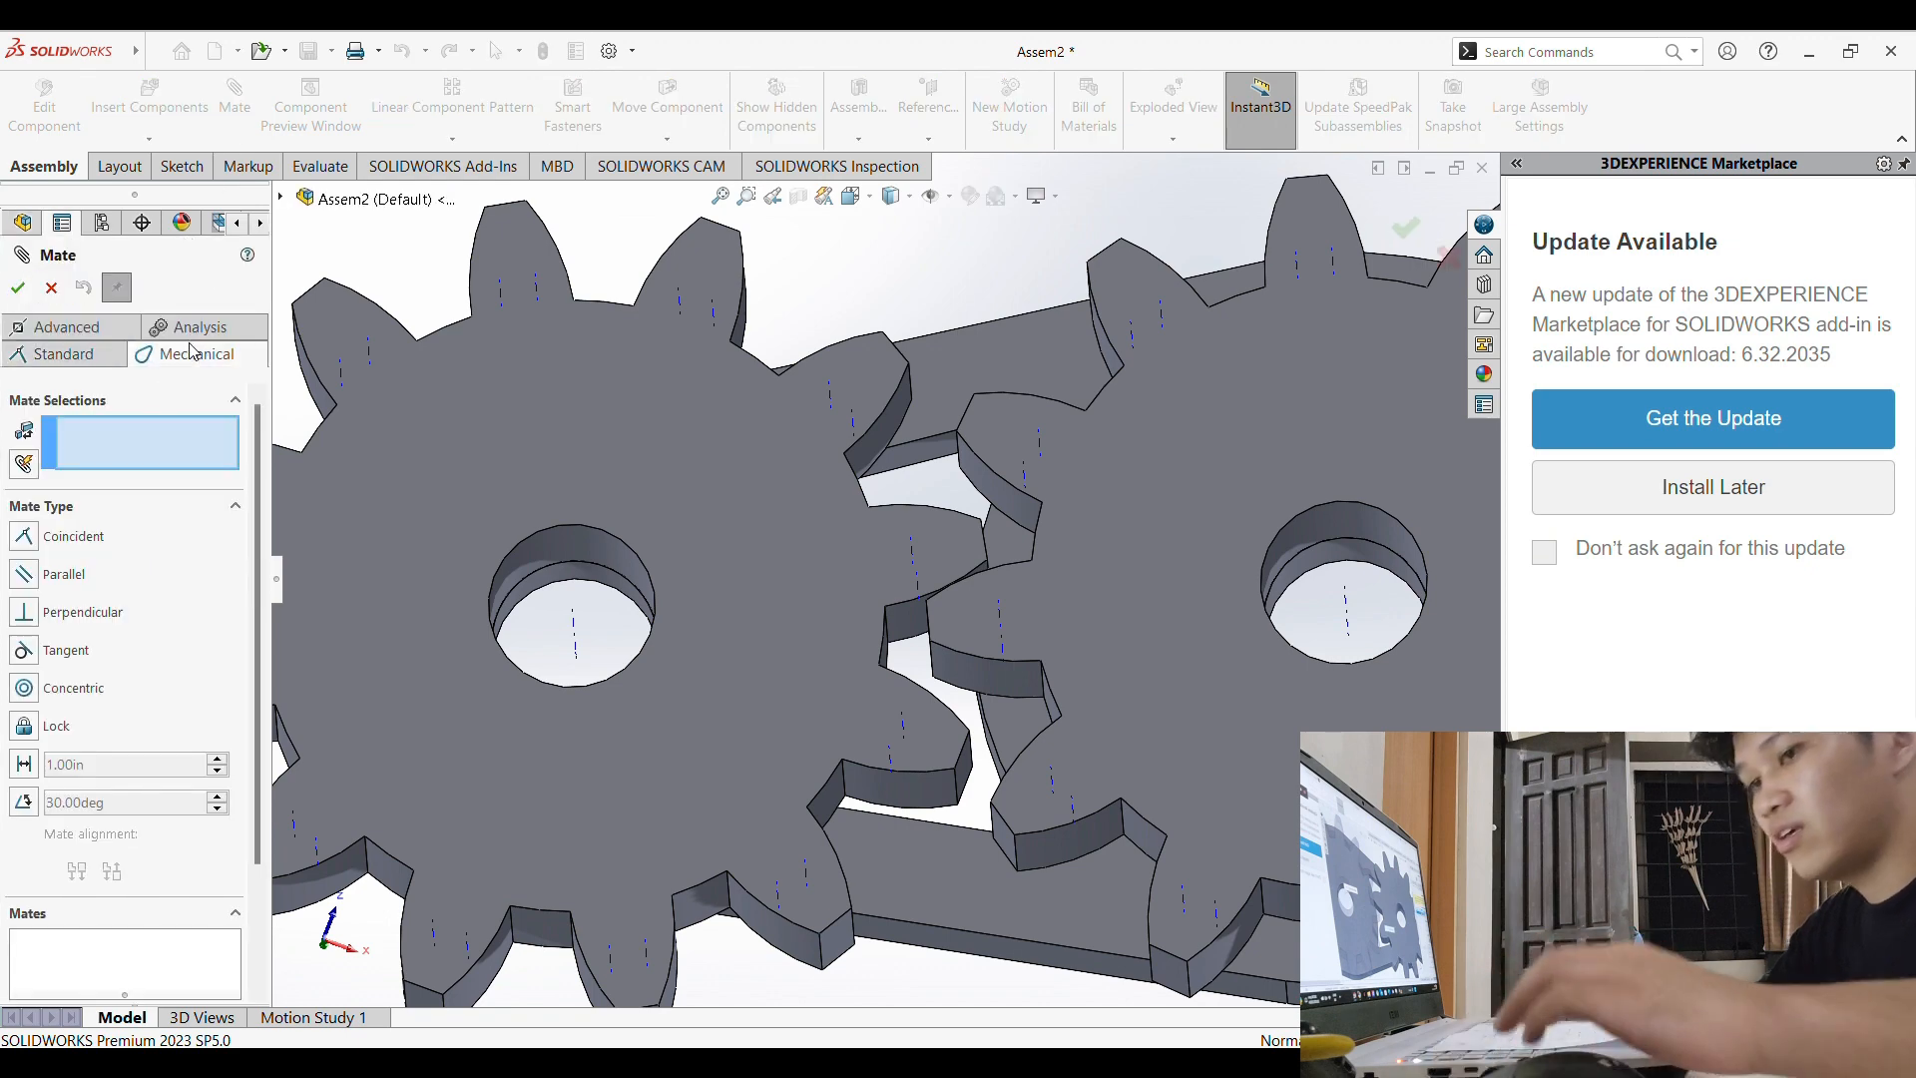
{"action": "left_click", "coordinate": [24, 641]}
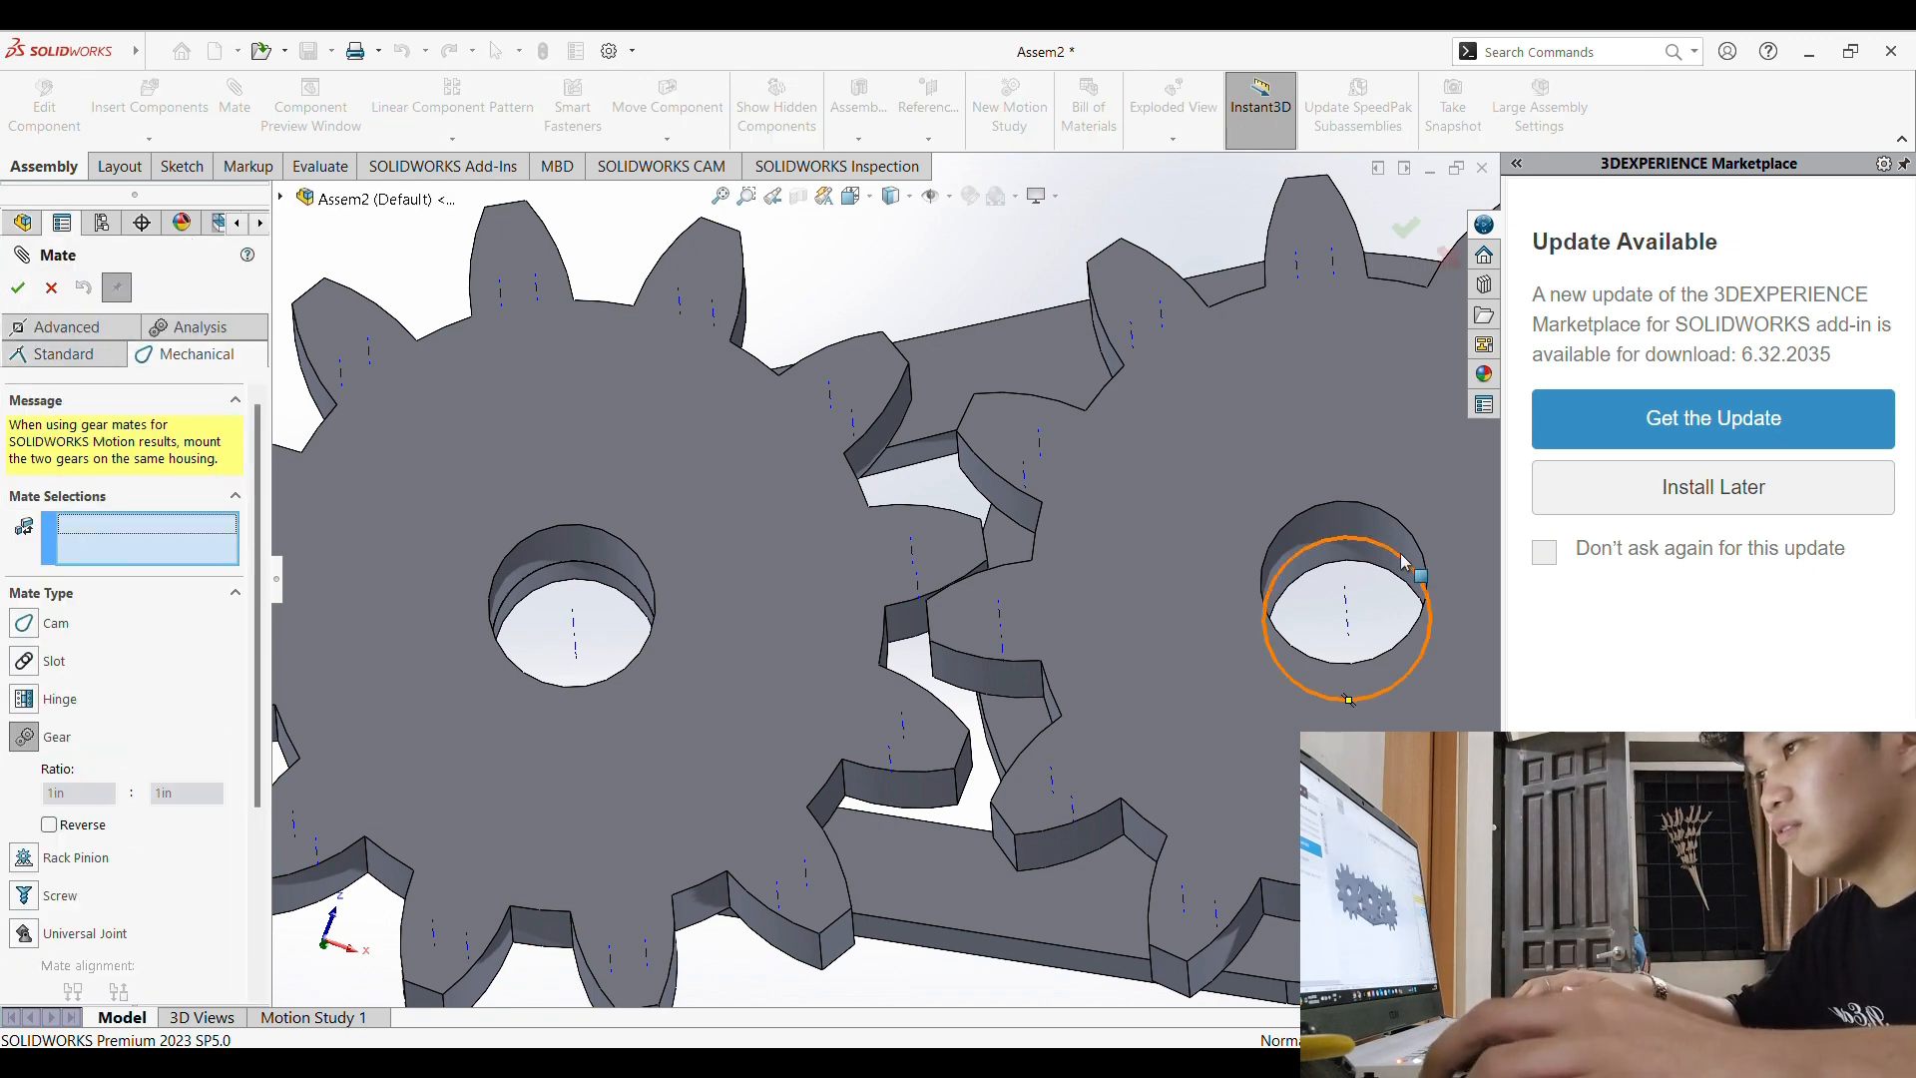
{"action": "left_click", "coordinate": [1346, 606]}
{"action": "left_click", "coordinate": [577, 634]}
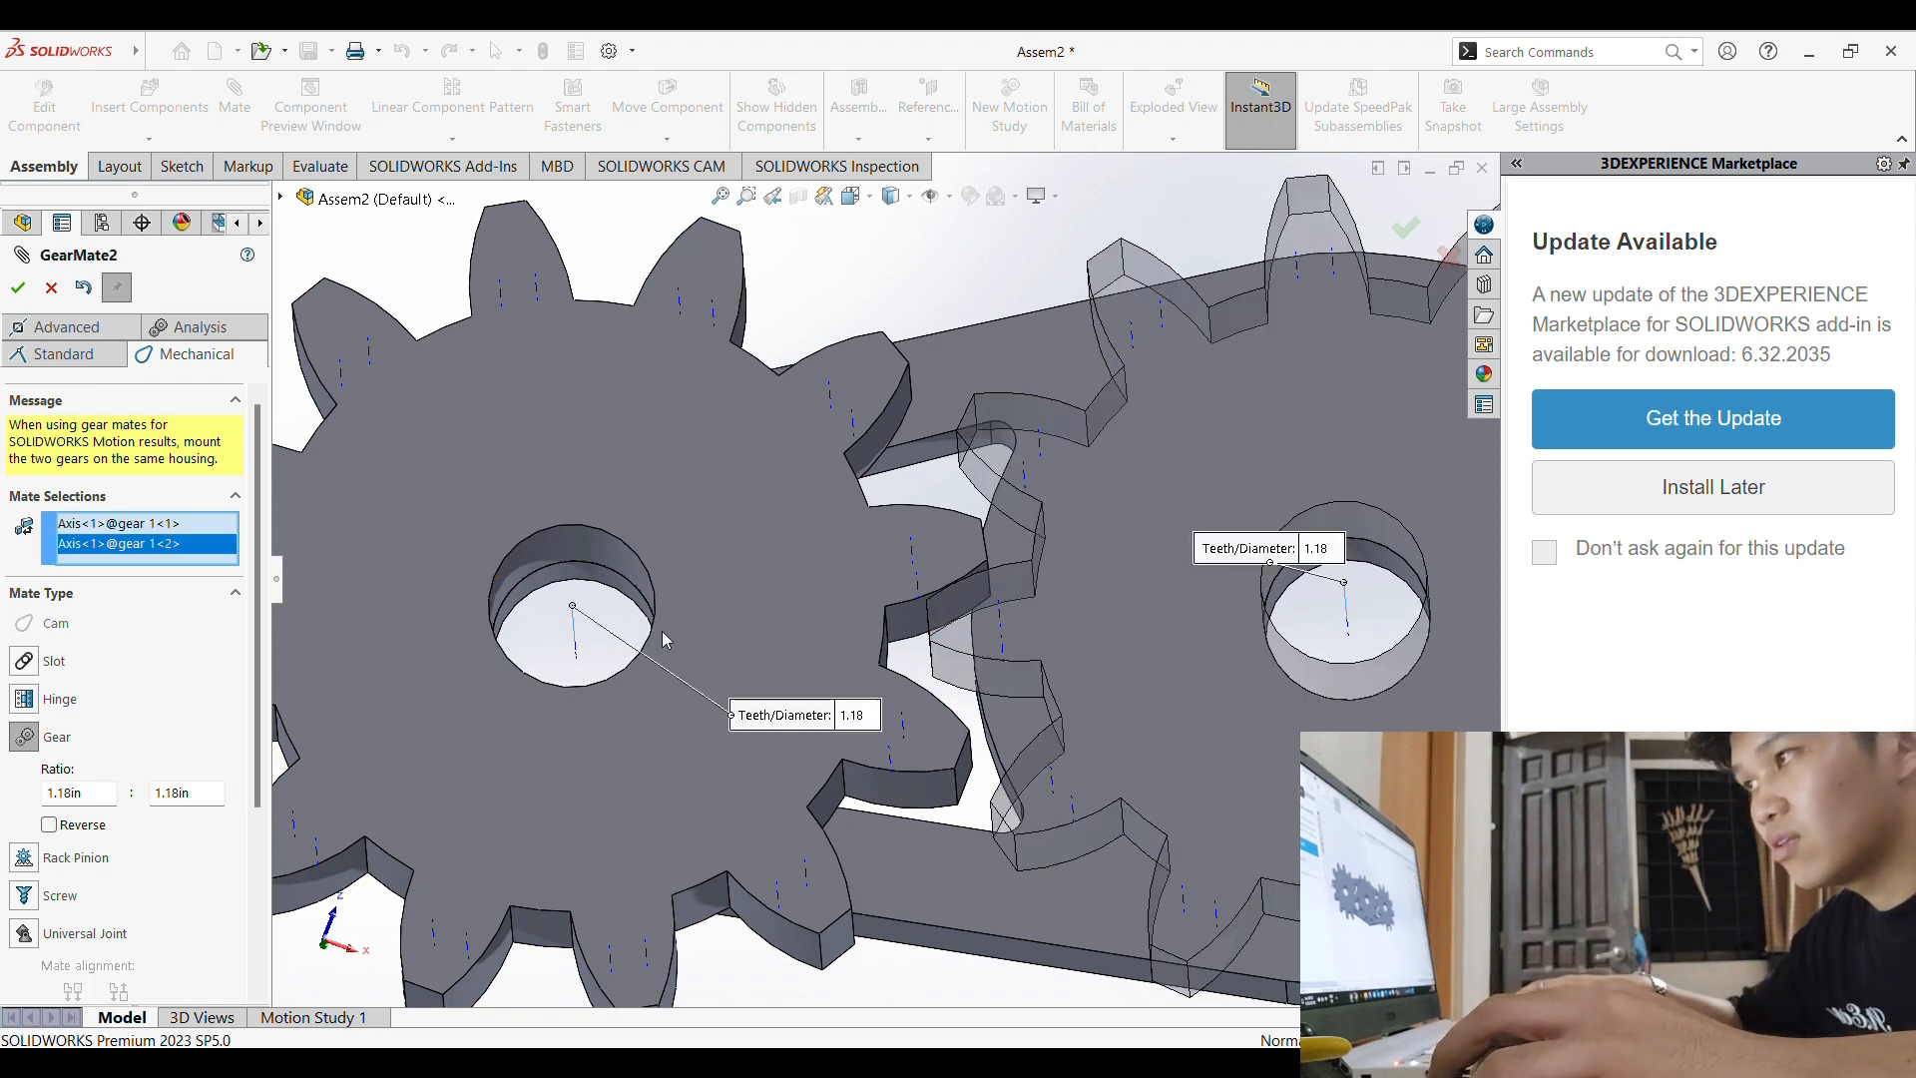
{"action": "key", "text": "Return"}
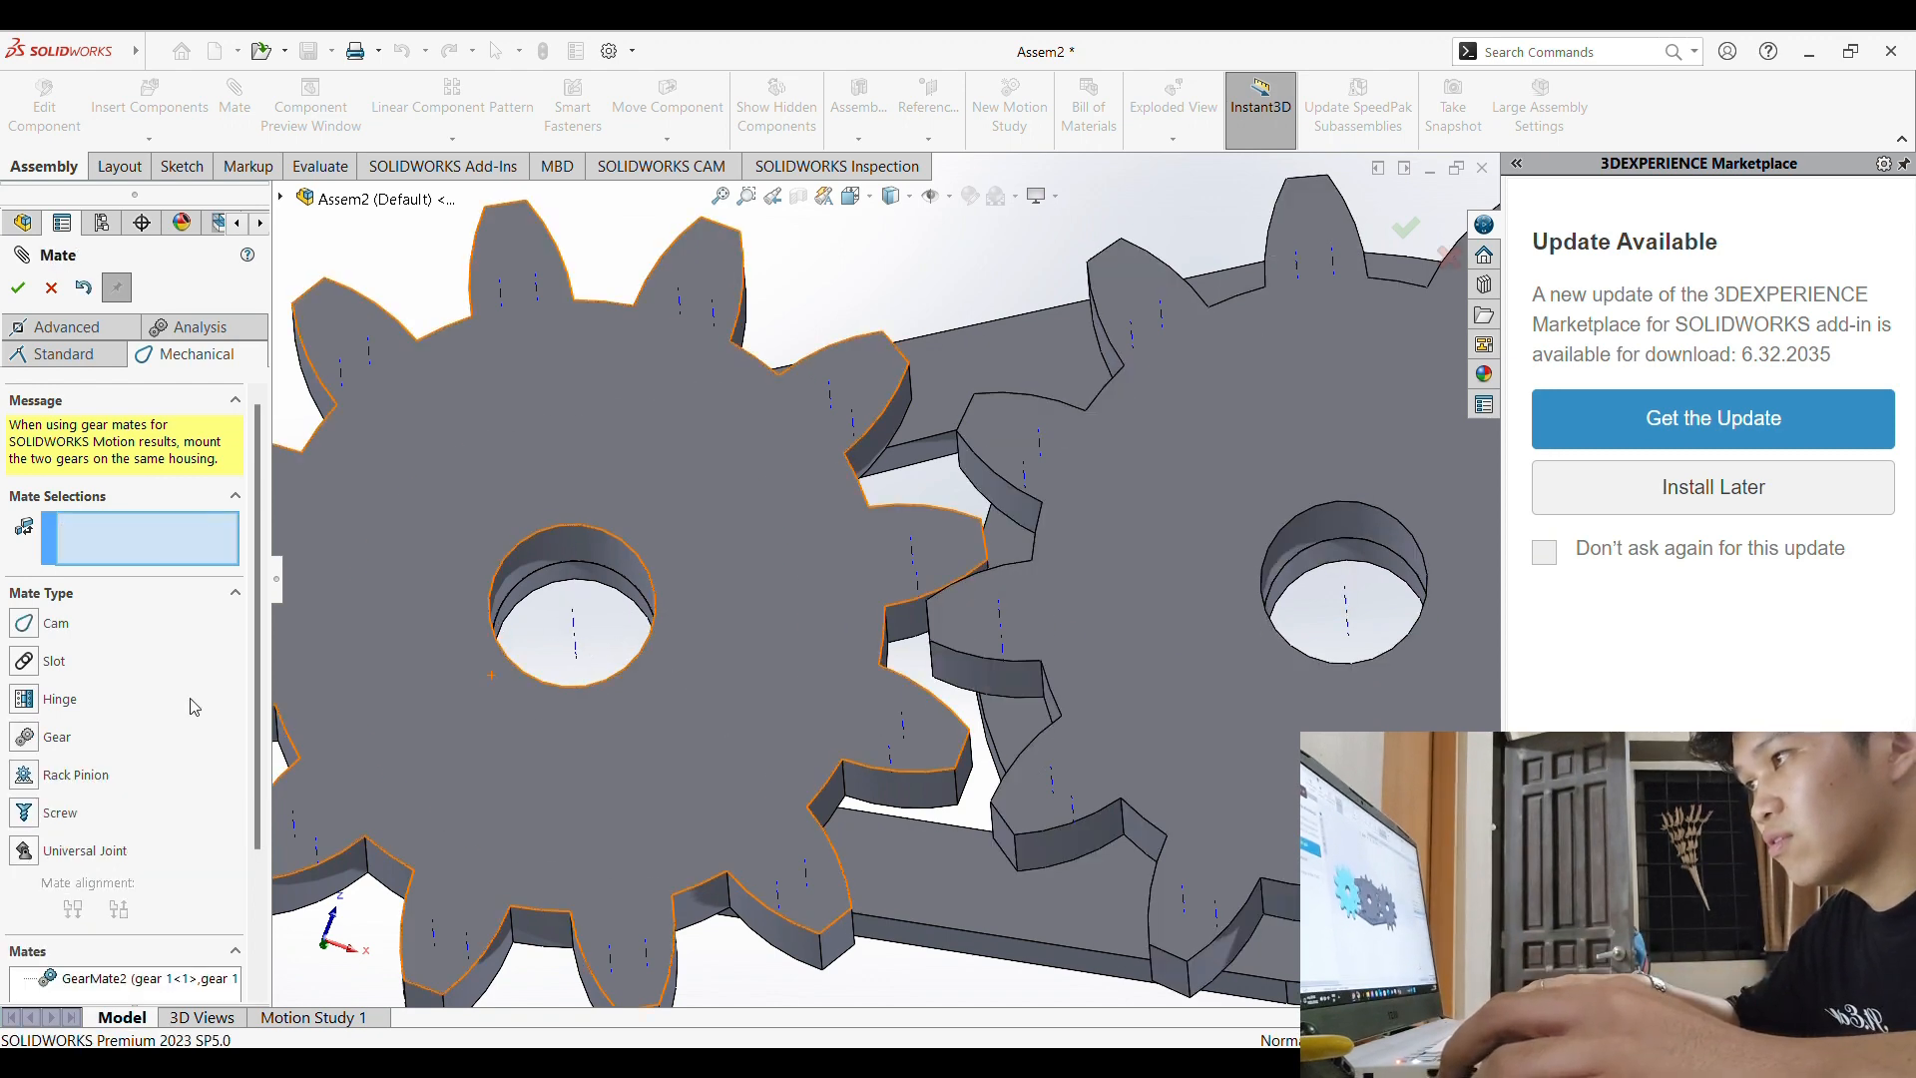
{"action": "scroll", "coordinate": [1048, 663], "scroll_direction": "down", "scroll_amount": 2}
{"action": "scroll", "coordinate": [1051, 659], "scroll_direction": "up", "scroll_amount": 7}
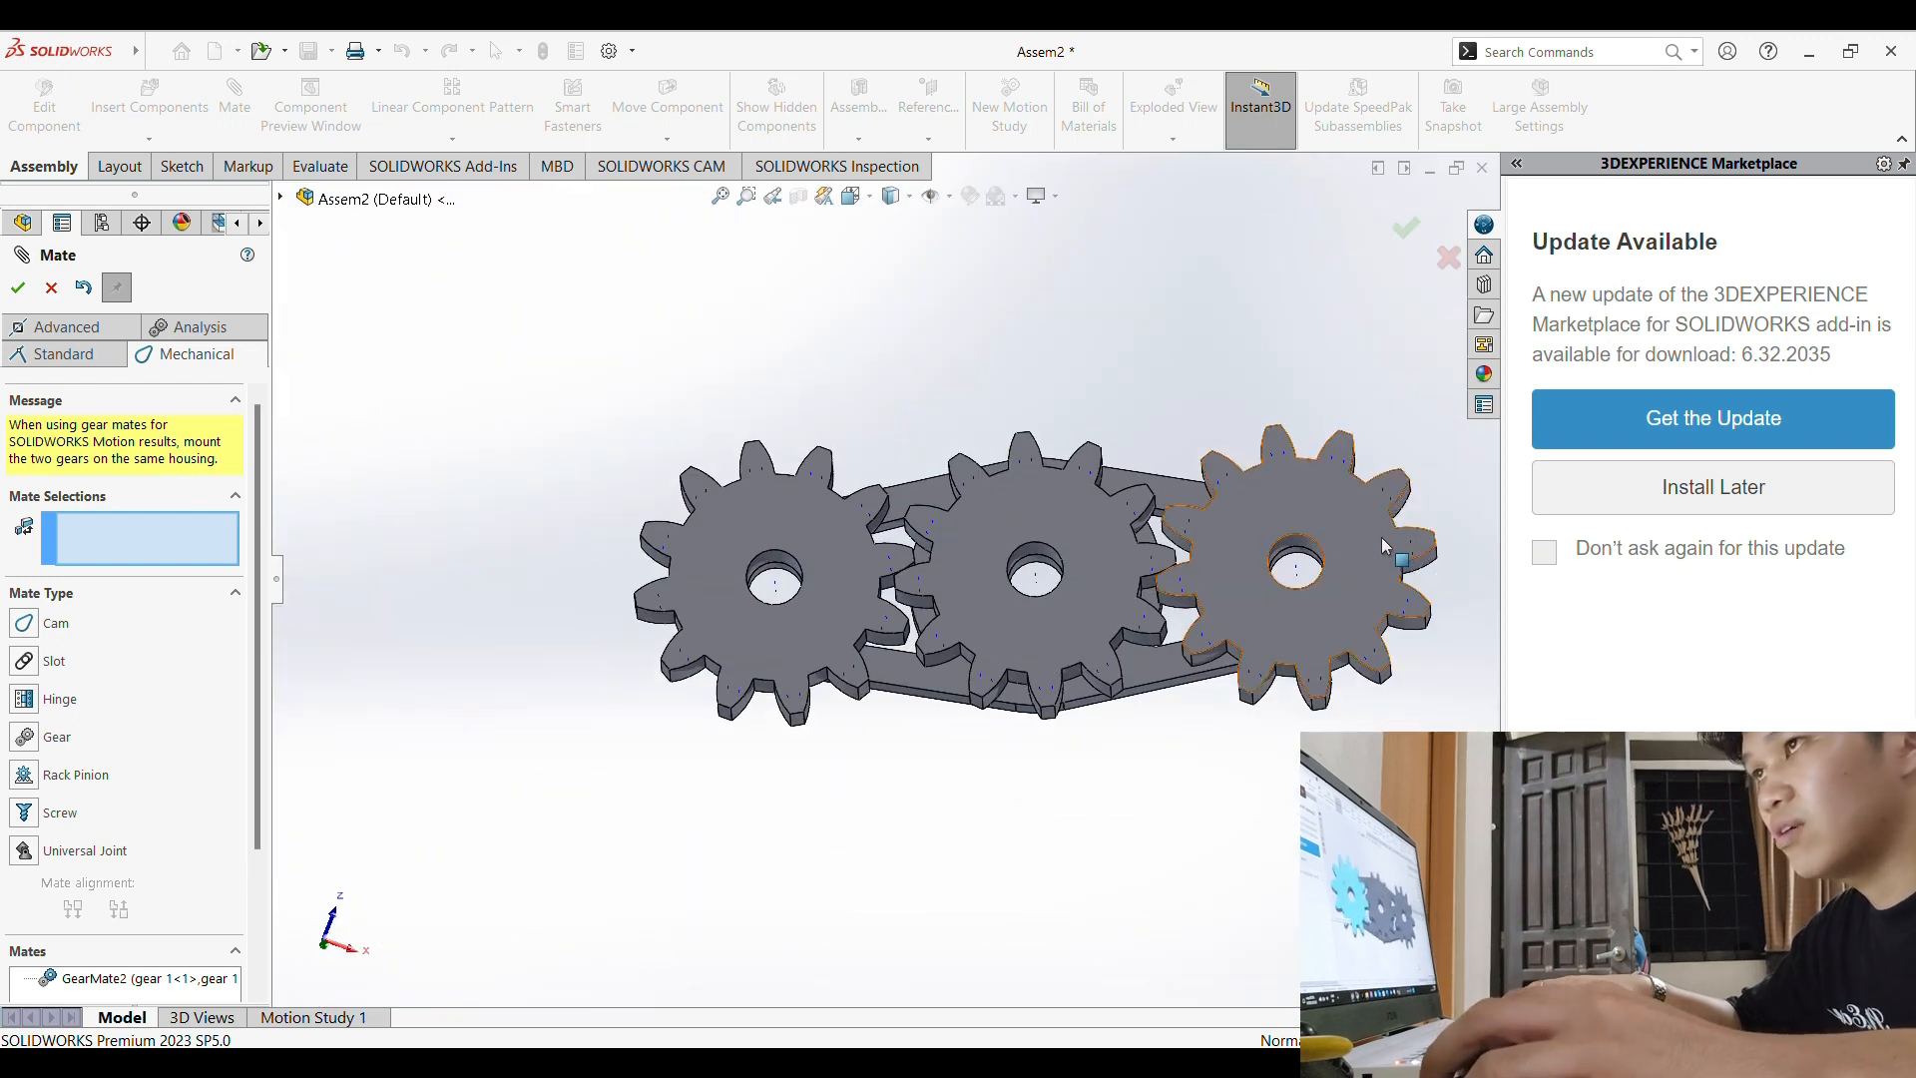
{"action": "key", "text": "Return"}
Step: Rotate the third gear to check that all three gears turn together on the top cover
{"action": "left_click_drag", "start_coordinate": [1435, 555], "coordinate": [1304, 638]}
{"action": "scroll", "coordinate": [1314, 713], "scroll_direction": "down", "scroll_amount": 2}
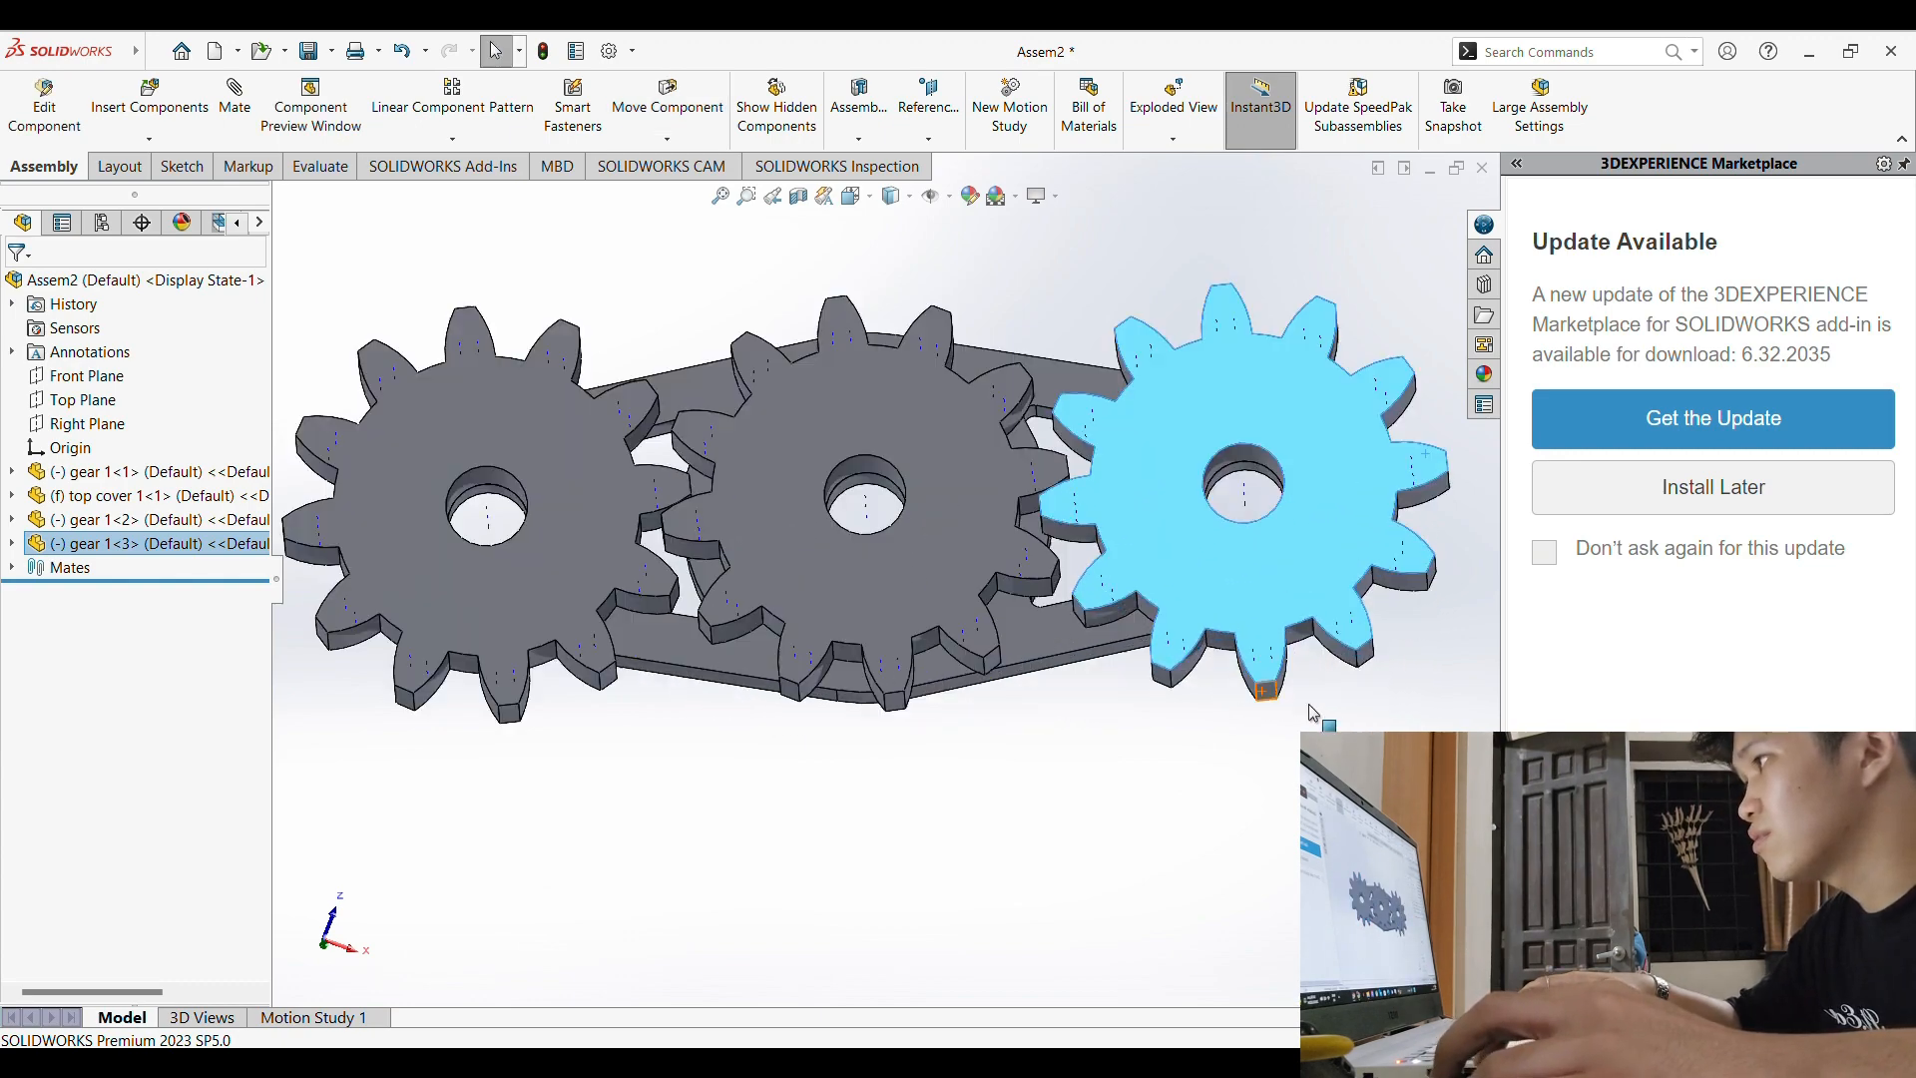
{"action": "scroll", "coordinate": [836, 548], "scroll_direction": "up", "scroll_amount": 3}
{"action": "scroll", "coordinate": [595, 437], "scroll_direction": "down", "scroll_amount": 1}
{"action": "scroll", "coordinate": [516, 379], "scroll_direction": "down", "scroll_amount": 1}
{"action": "scroll", "coordinate": [1297, 511], "scroll_direction": "down", "scroll_amount": 1}
{"action": "scroll", "coordinate": [1295, 495], "scroll_direction": "up", "scroll_amount": 2}
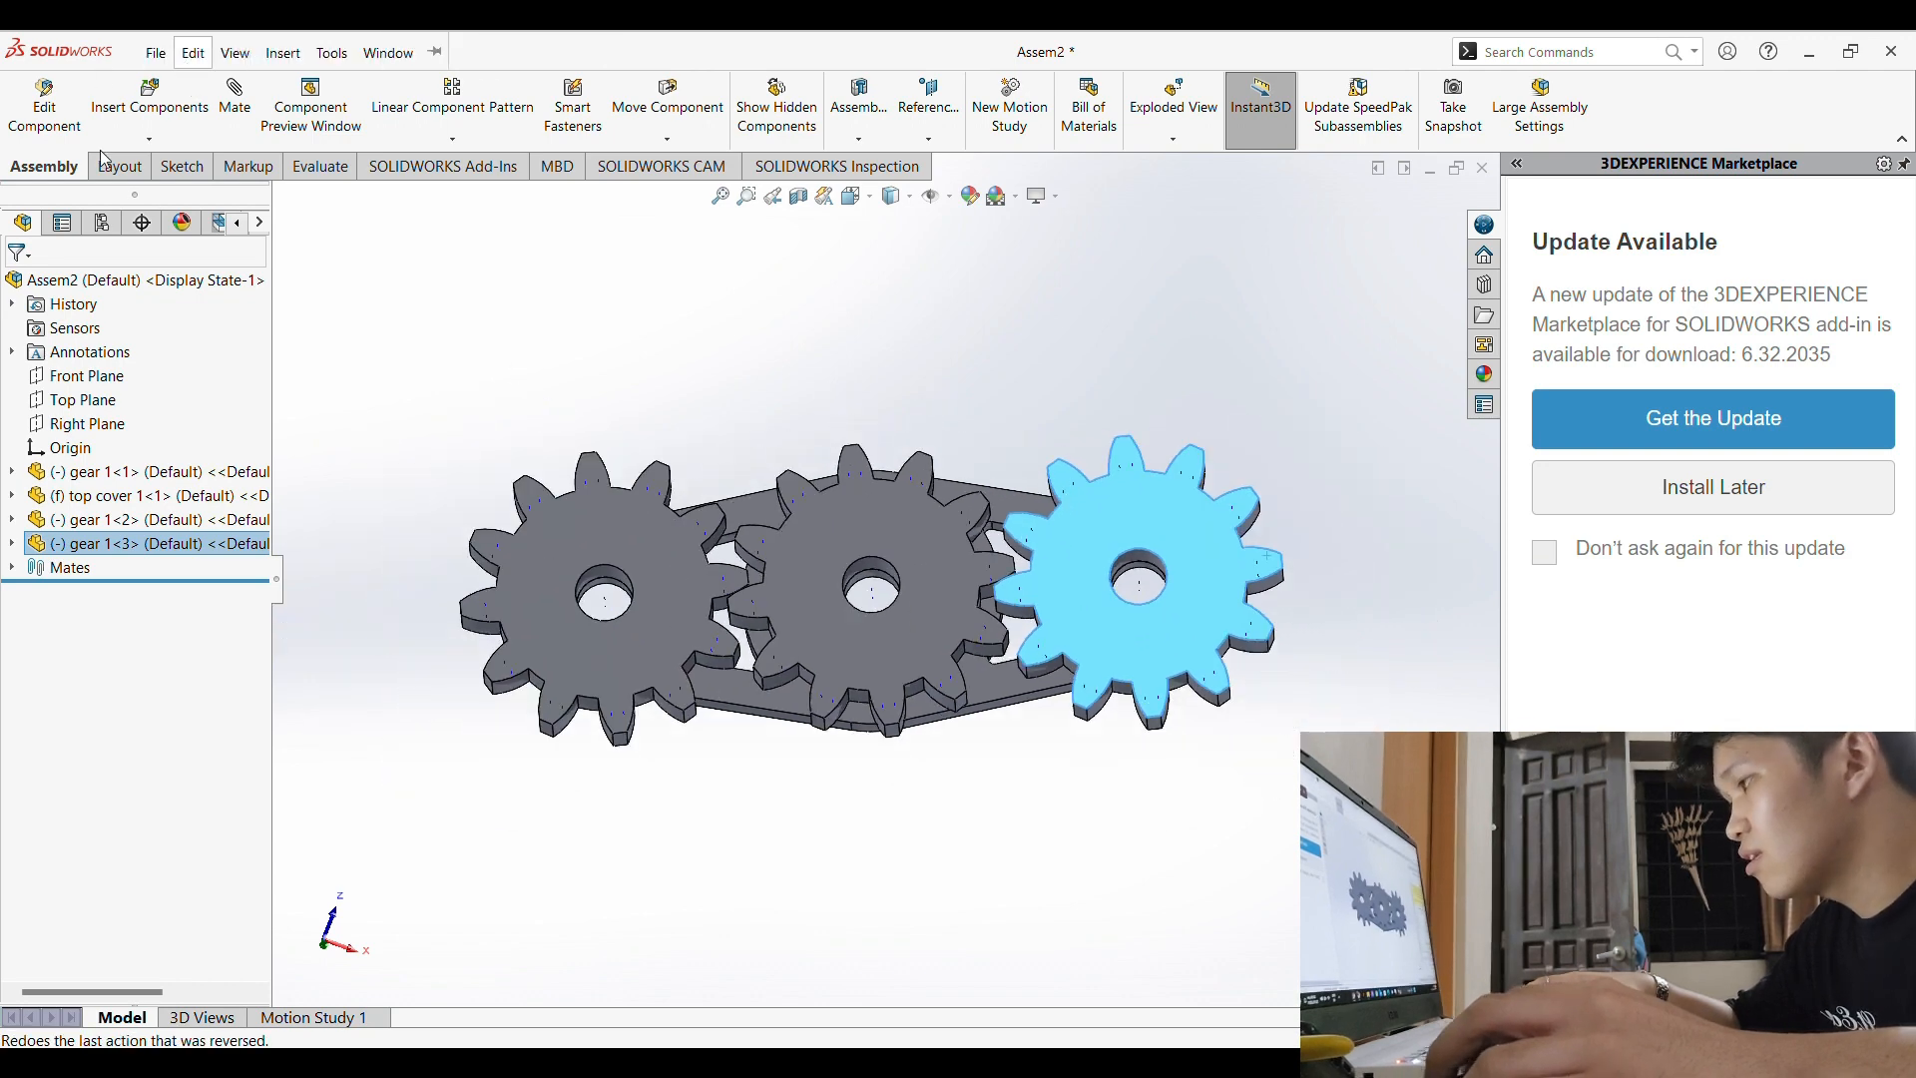
{"action": "left_click", "coordinate": [410, 315]}
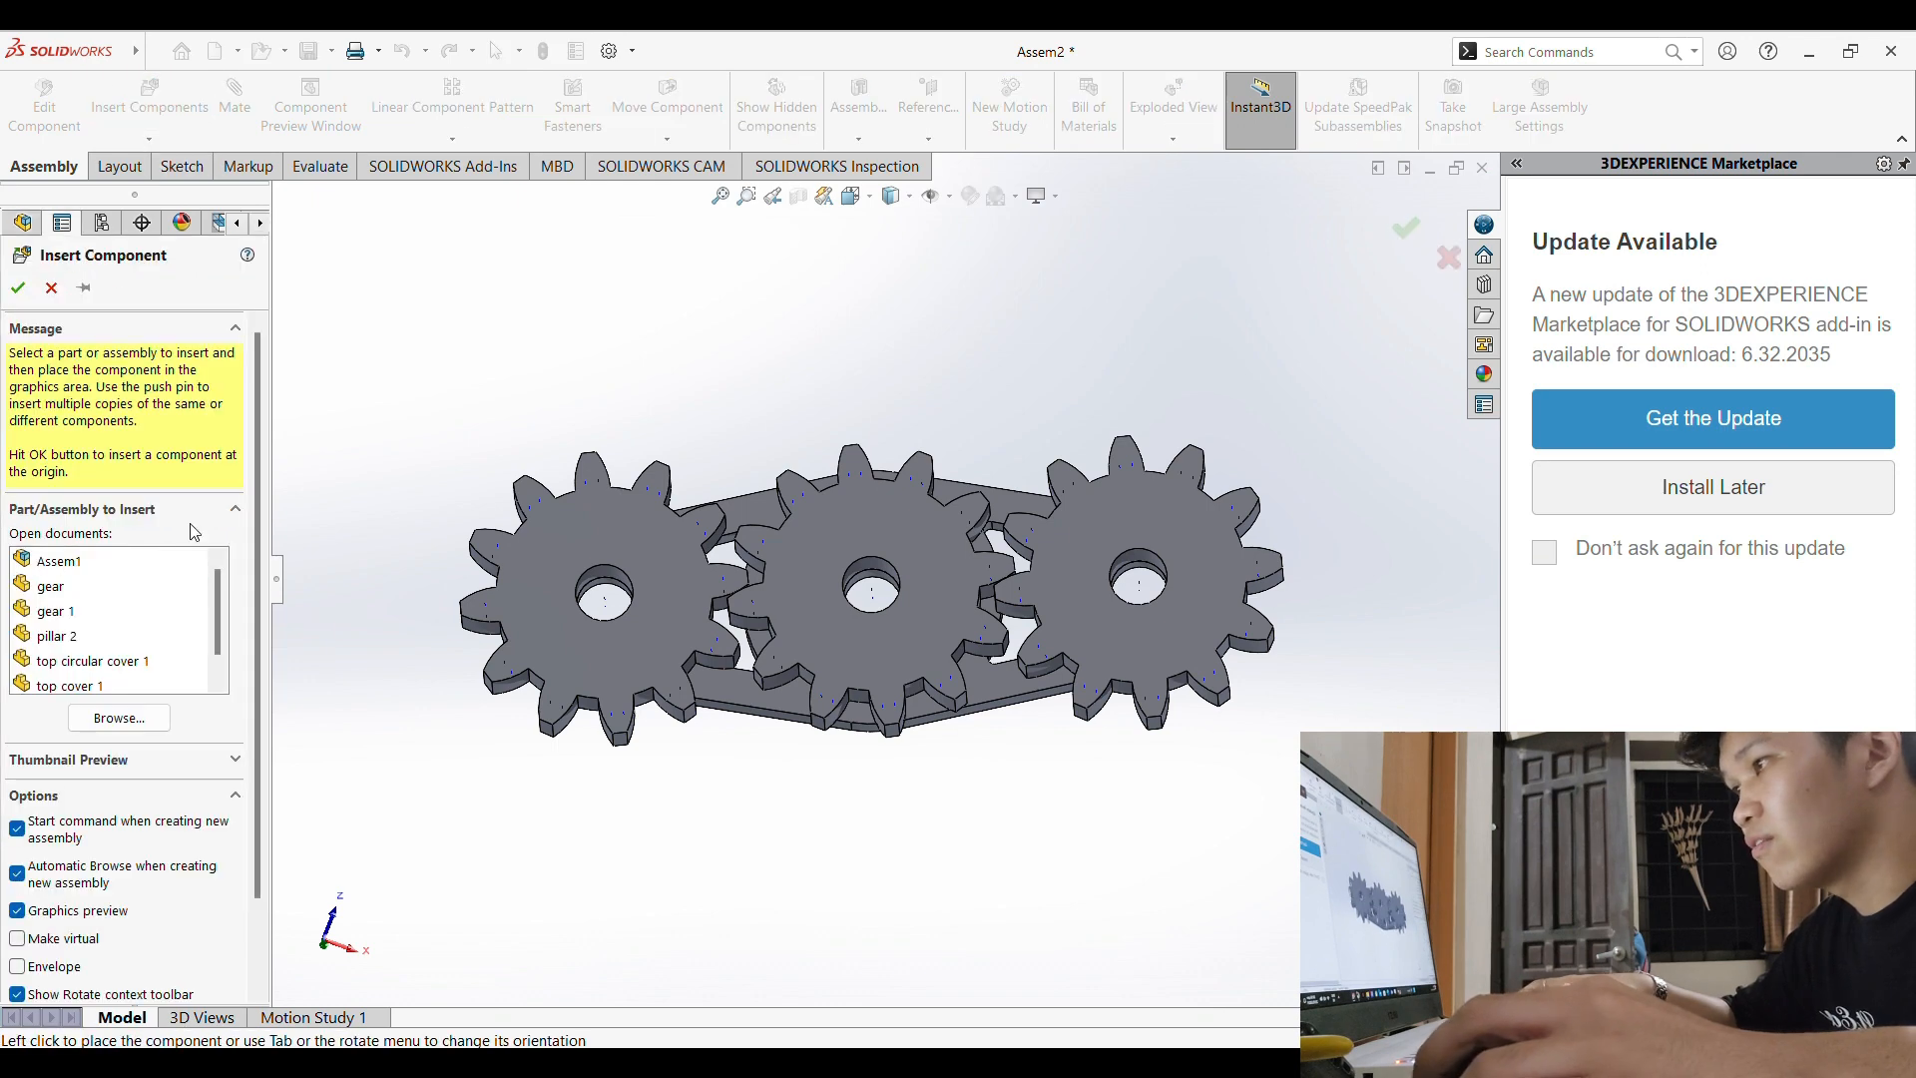
{"action": "scroll", "coordinate": [63, 631], "scroll_direction": "down", "scroll_amount": 1}
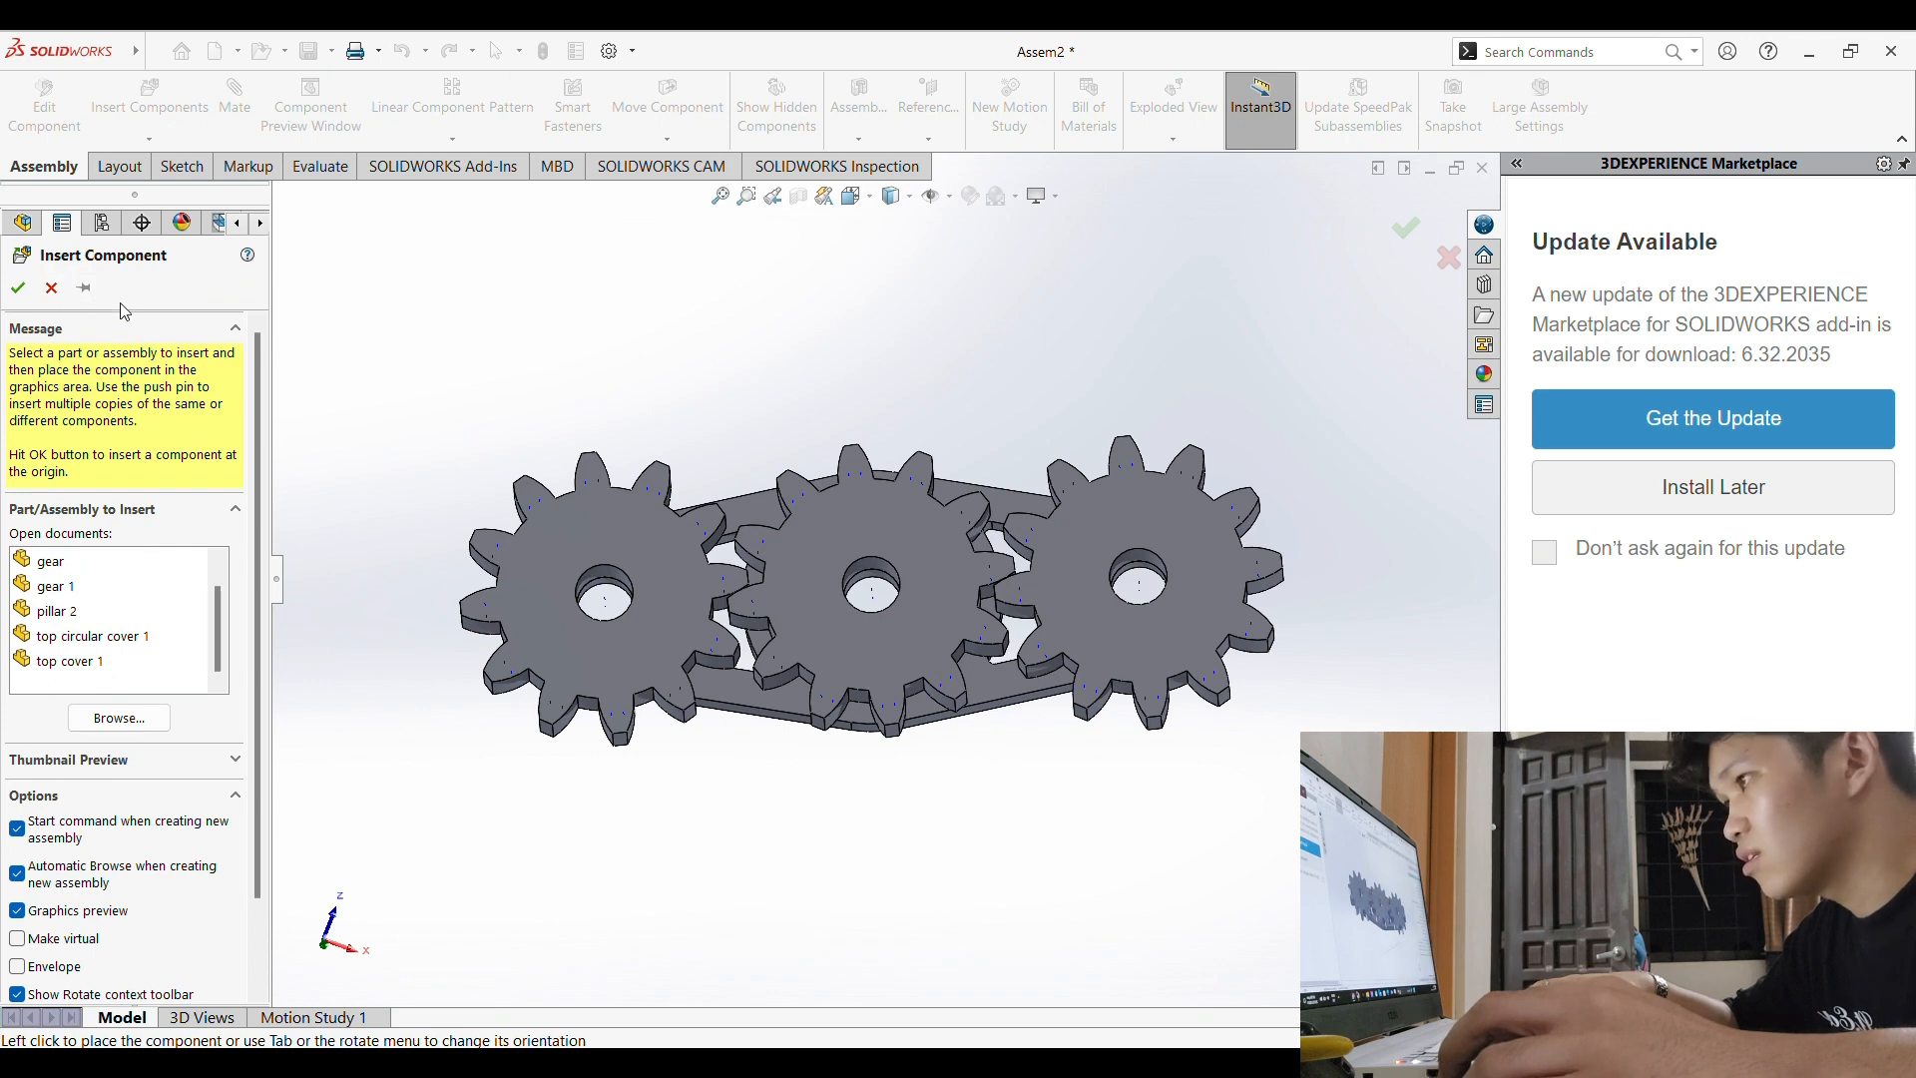
{"action": "left_click", "coordinate": [51, 289]}
Step: Mirror top cover 1 about the Top Plane of the first gear 1 instance to cover the other side of the gears
{"action": "middle_click_drag", "start_coordinate": [1082, 798], "coordinate": [920, 646]}
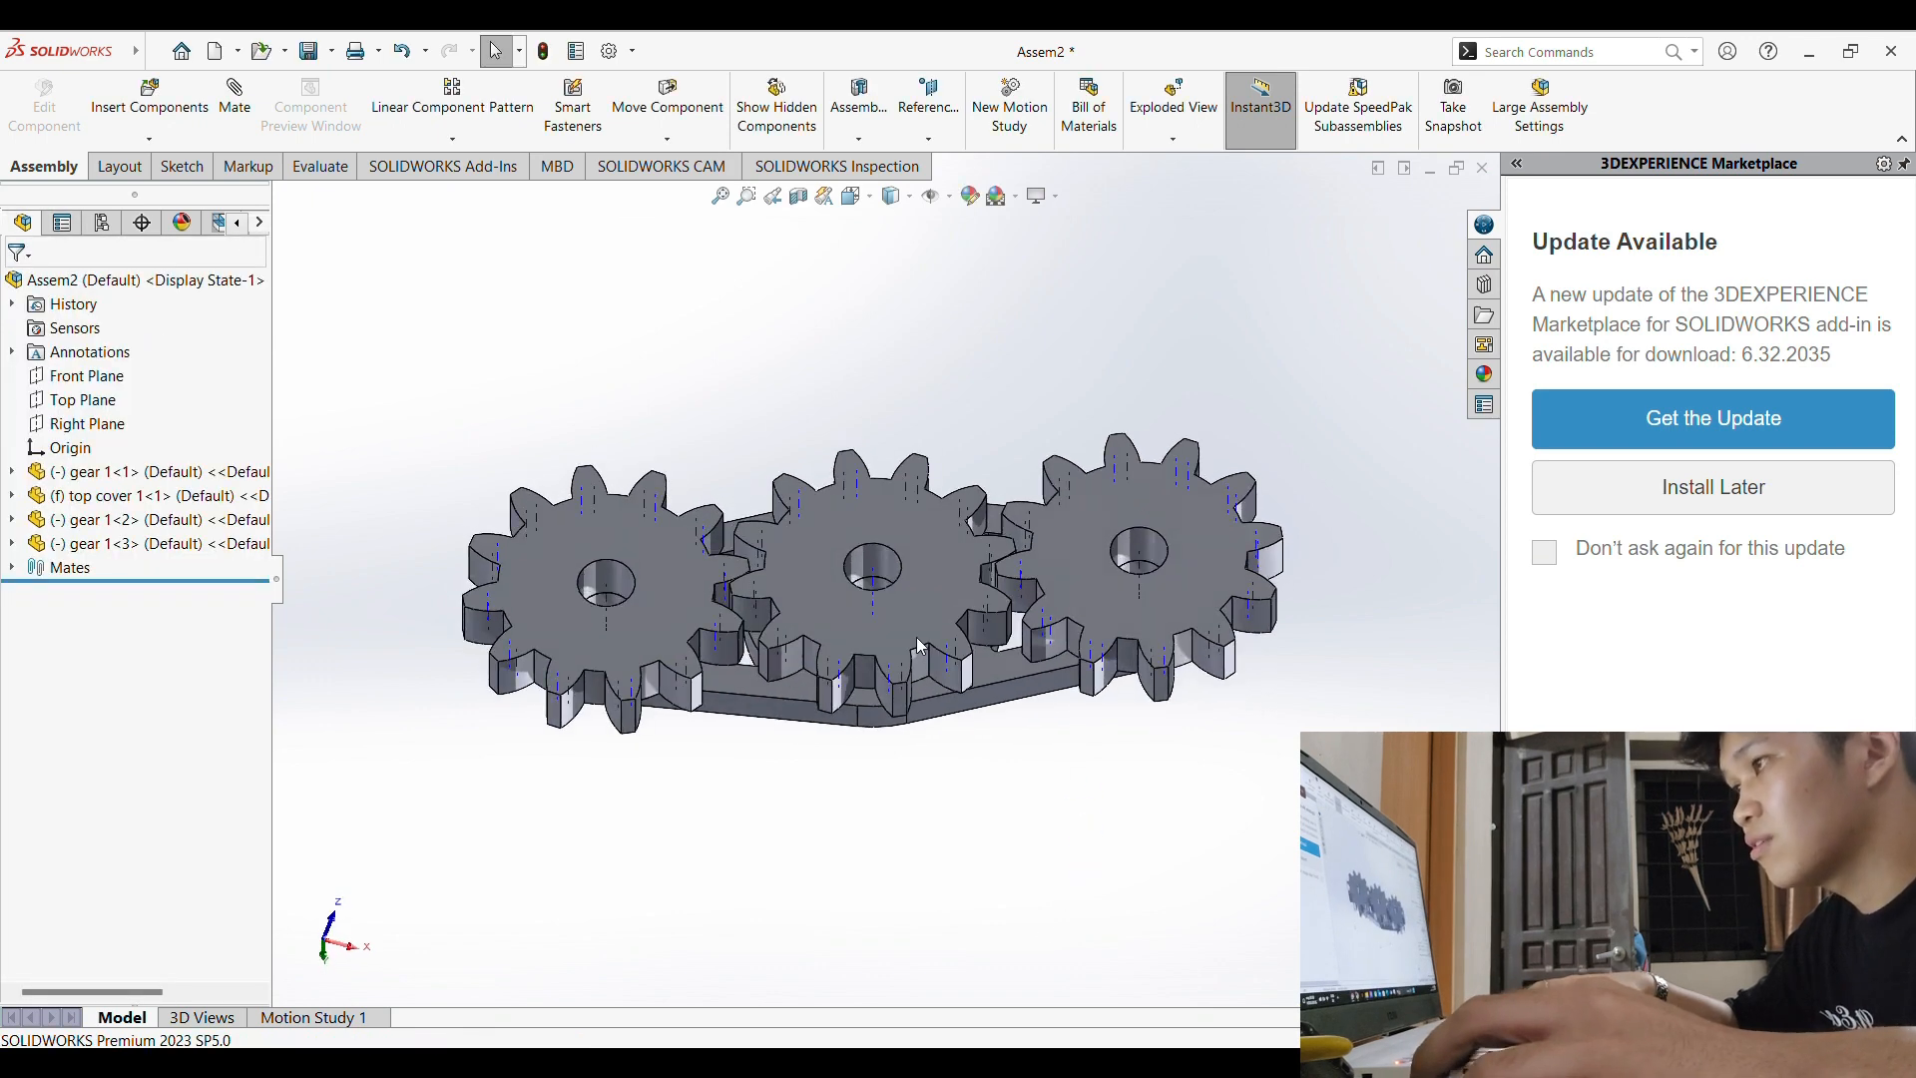
{"action": "left_click", "coordinate": [12, 472]}
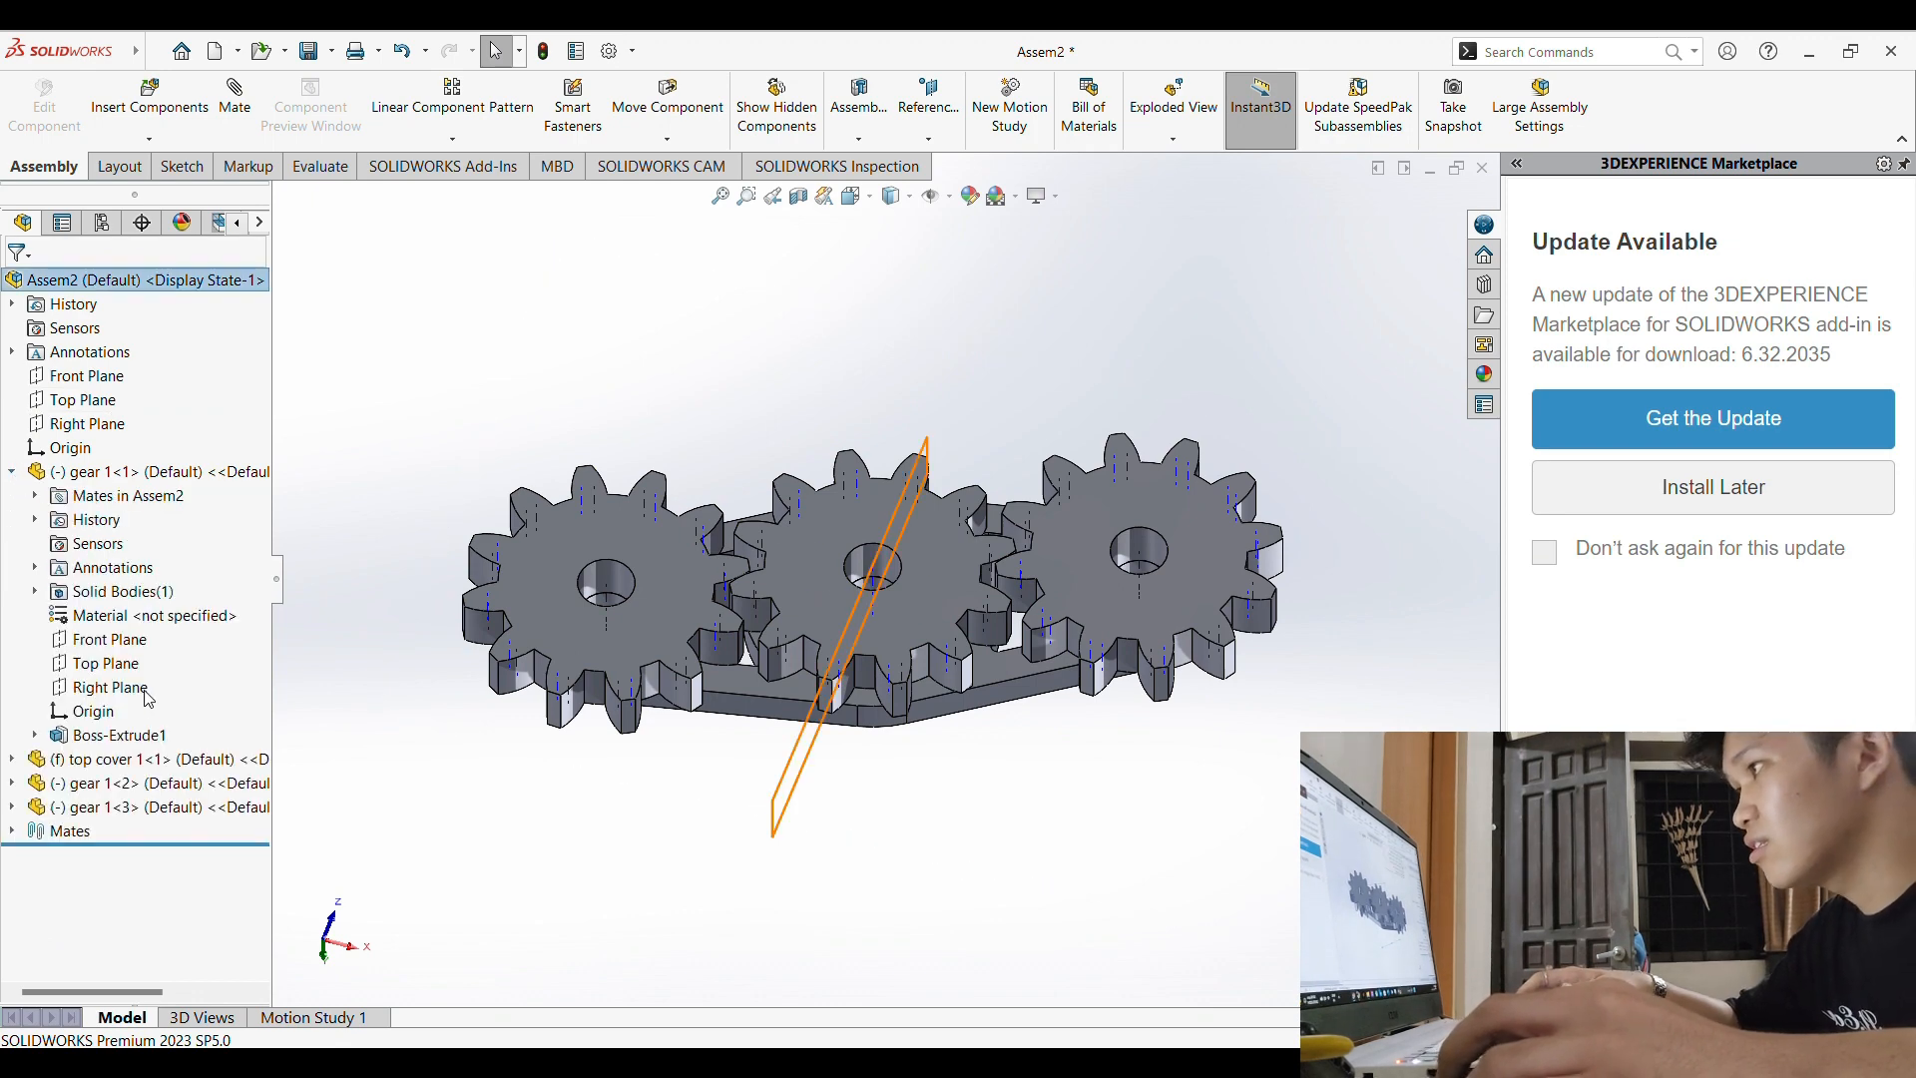
{"action": "left_click", "coordinate": [105, 663]}
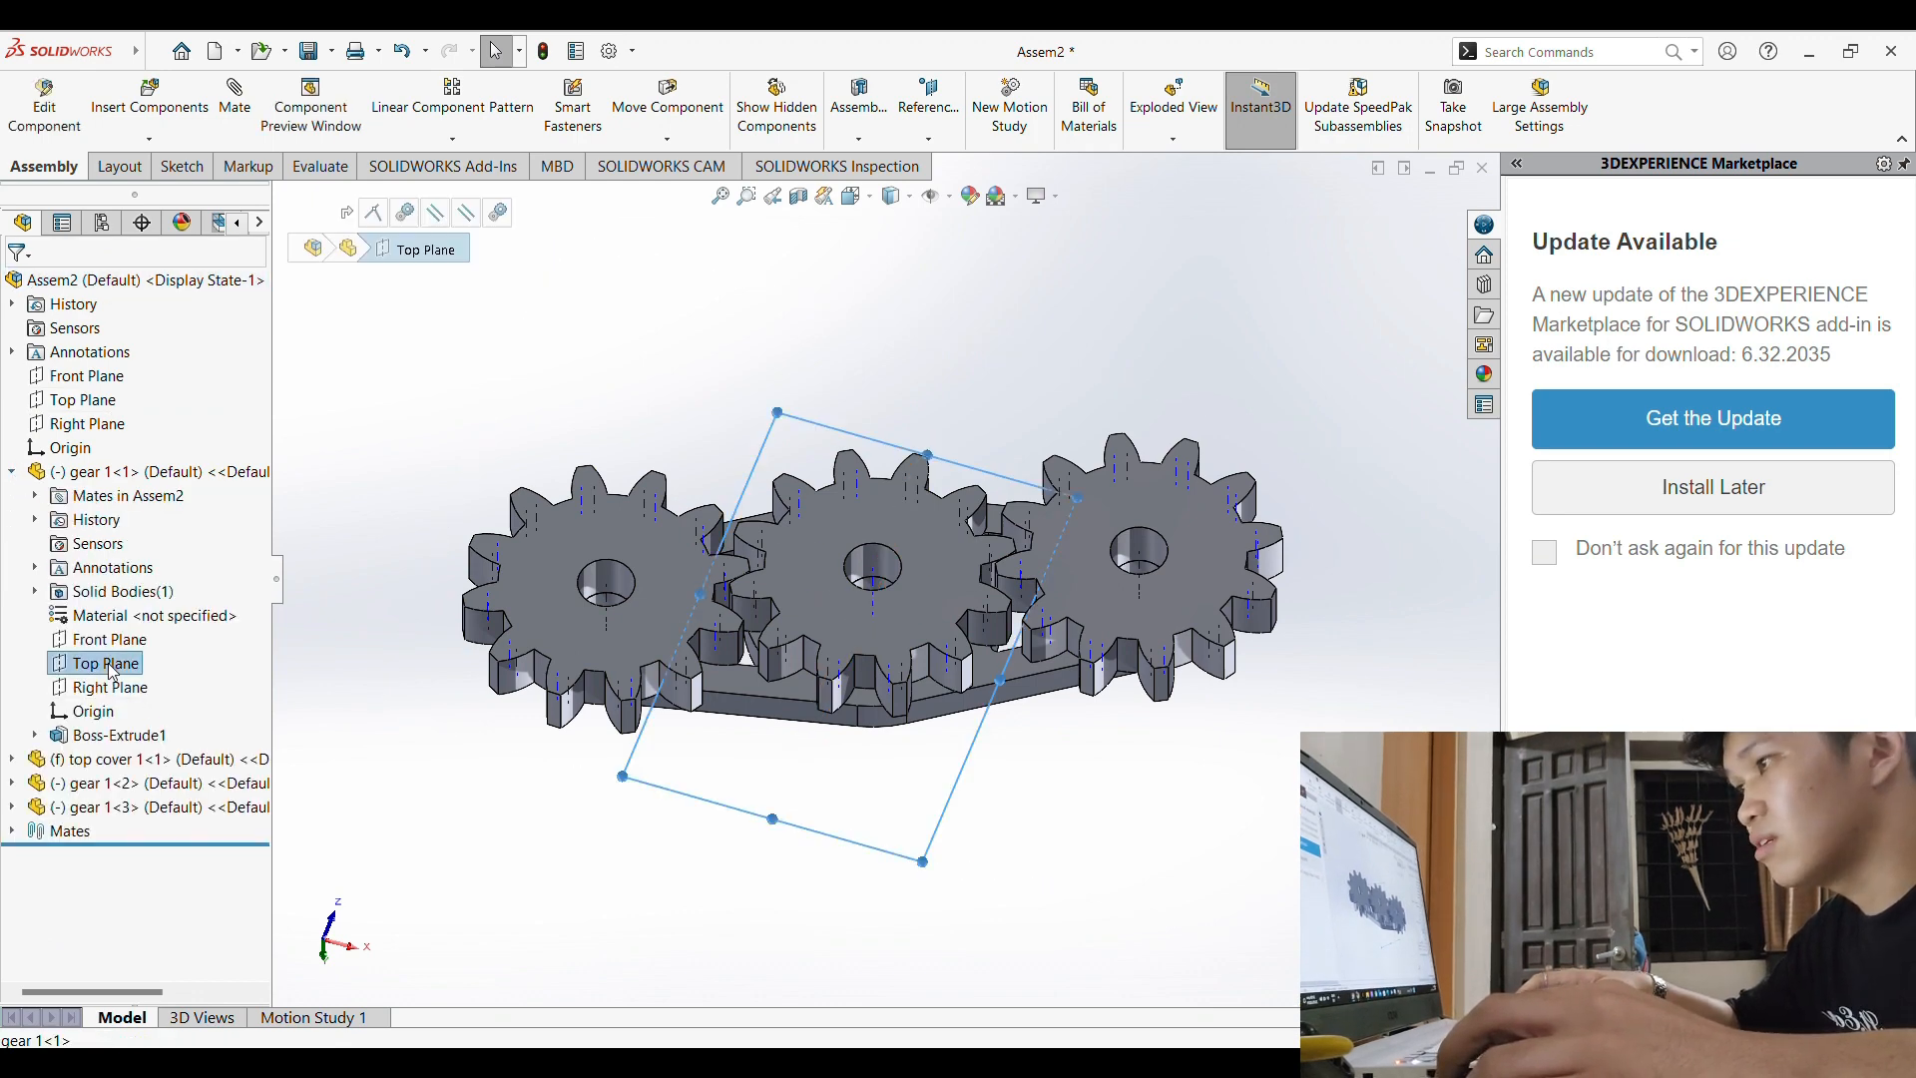
{"action": "mouse_move", "coordinate": [1249, 783]}
{"action": "middle_mouse_down"}
{"action": "mouse_move", "coordinate": [1247, 622]}
{"action": "mouse_move", "coordinate": [1278, 745]}
{"action": "mouse_move", "coordinate": [1261, 755]}
{"action": "middle_mouse_up"}
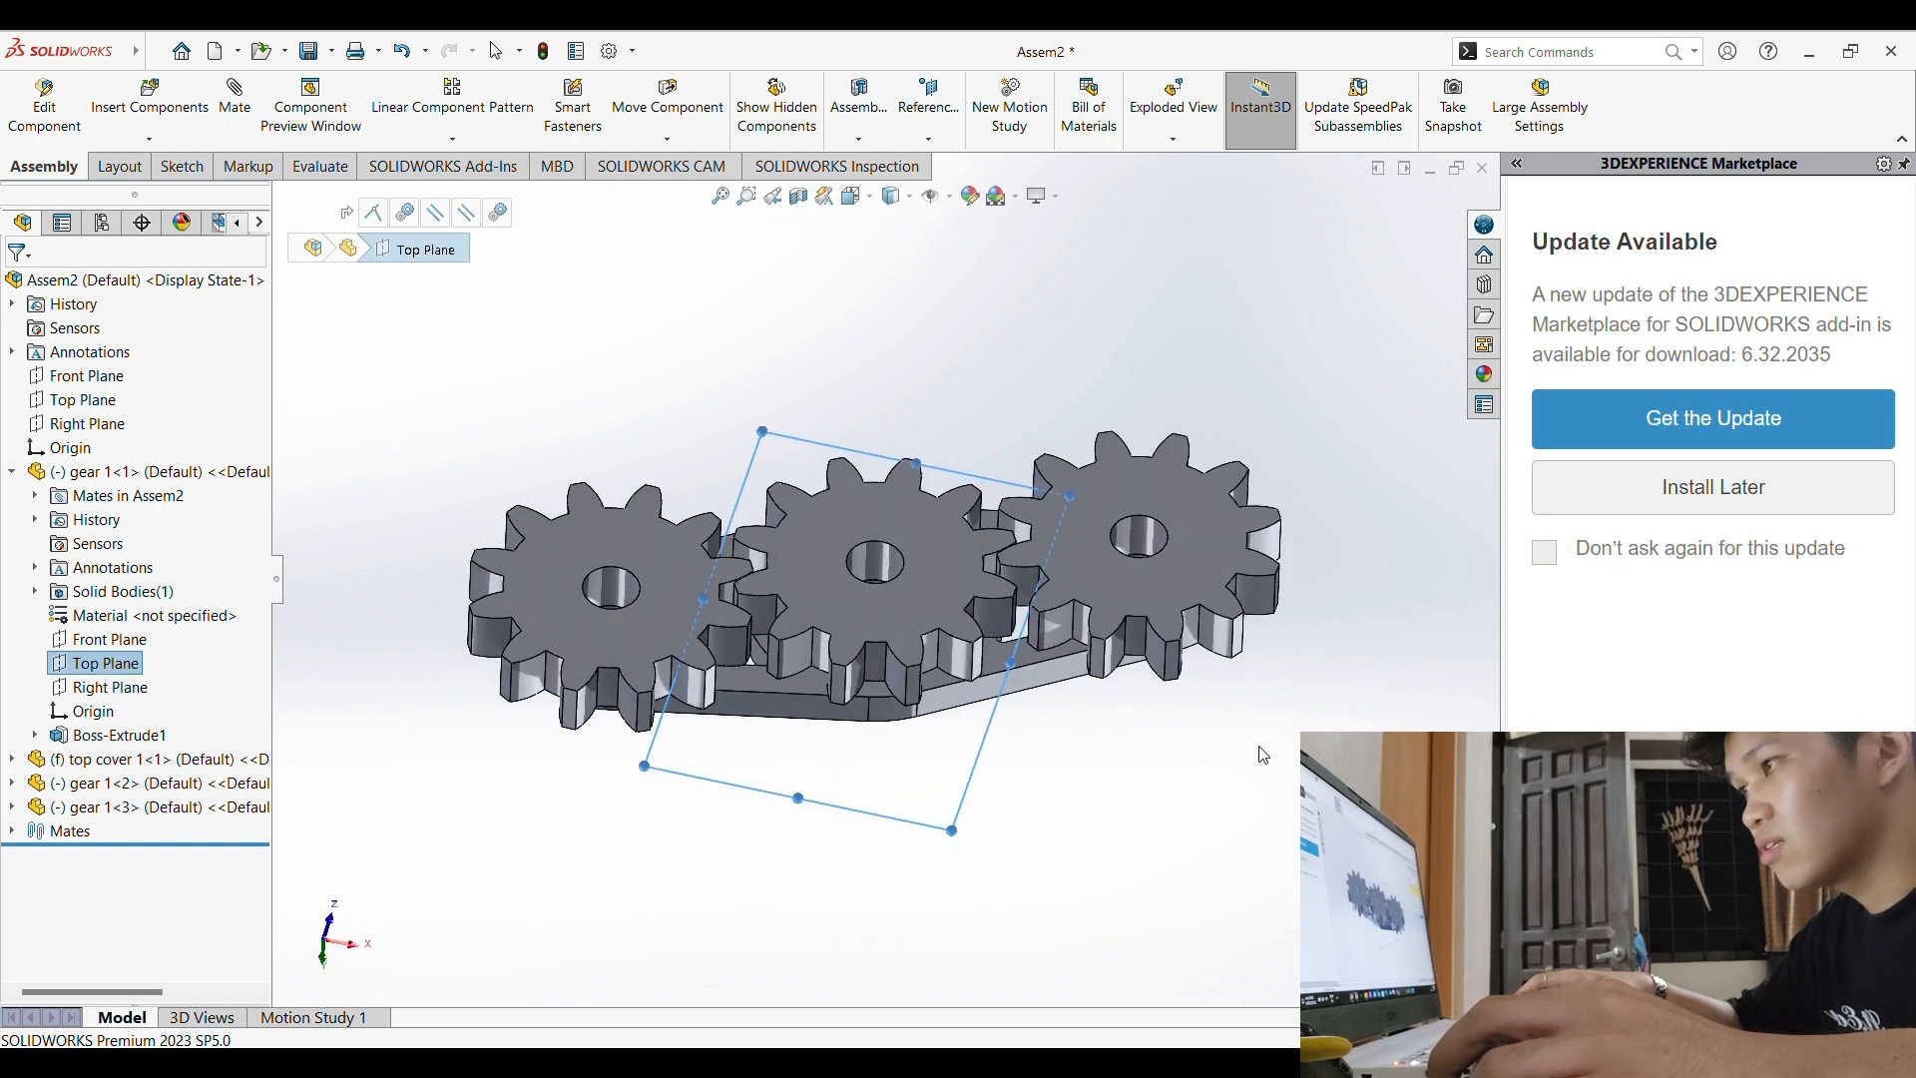
{"action": "left_click", "coordinate": [444, 317]}
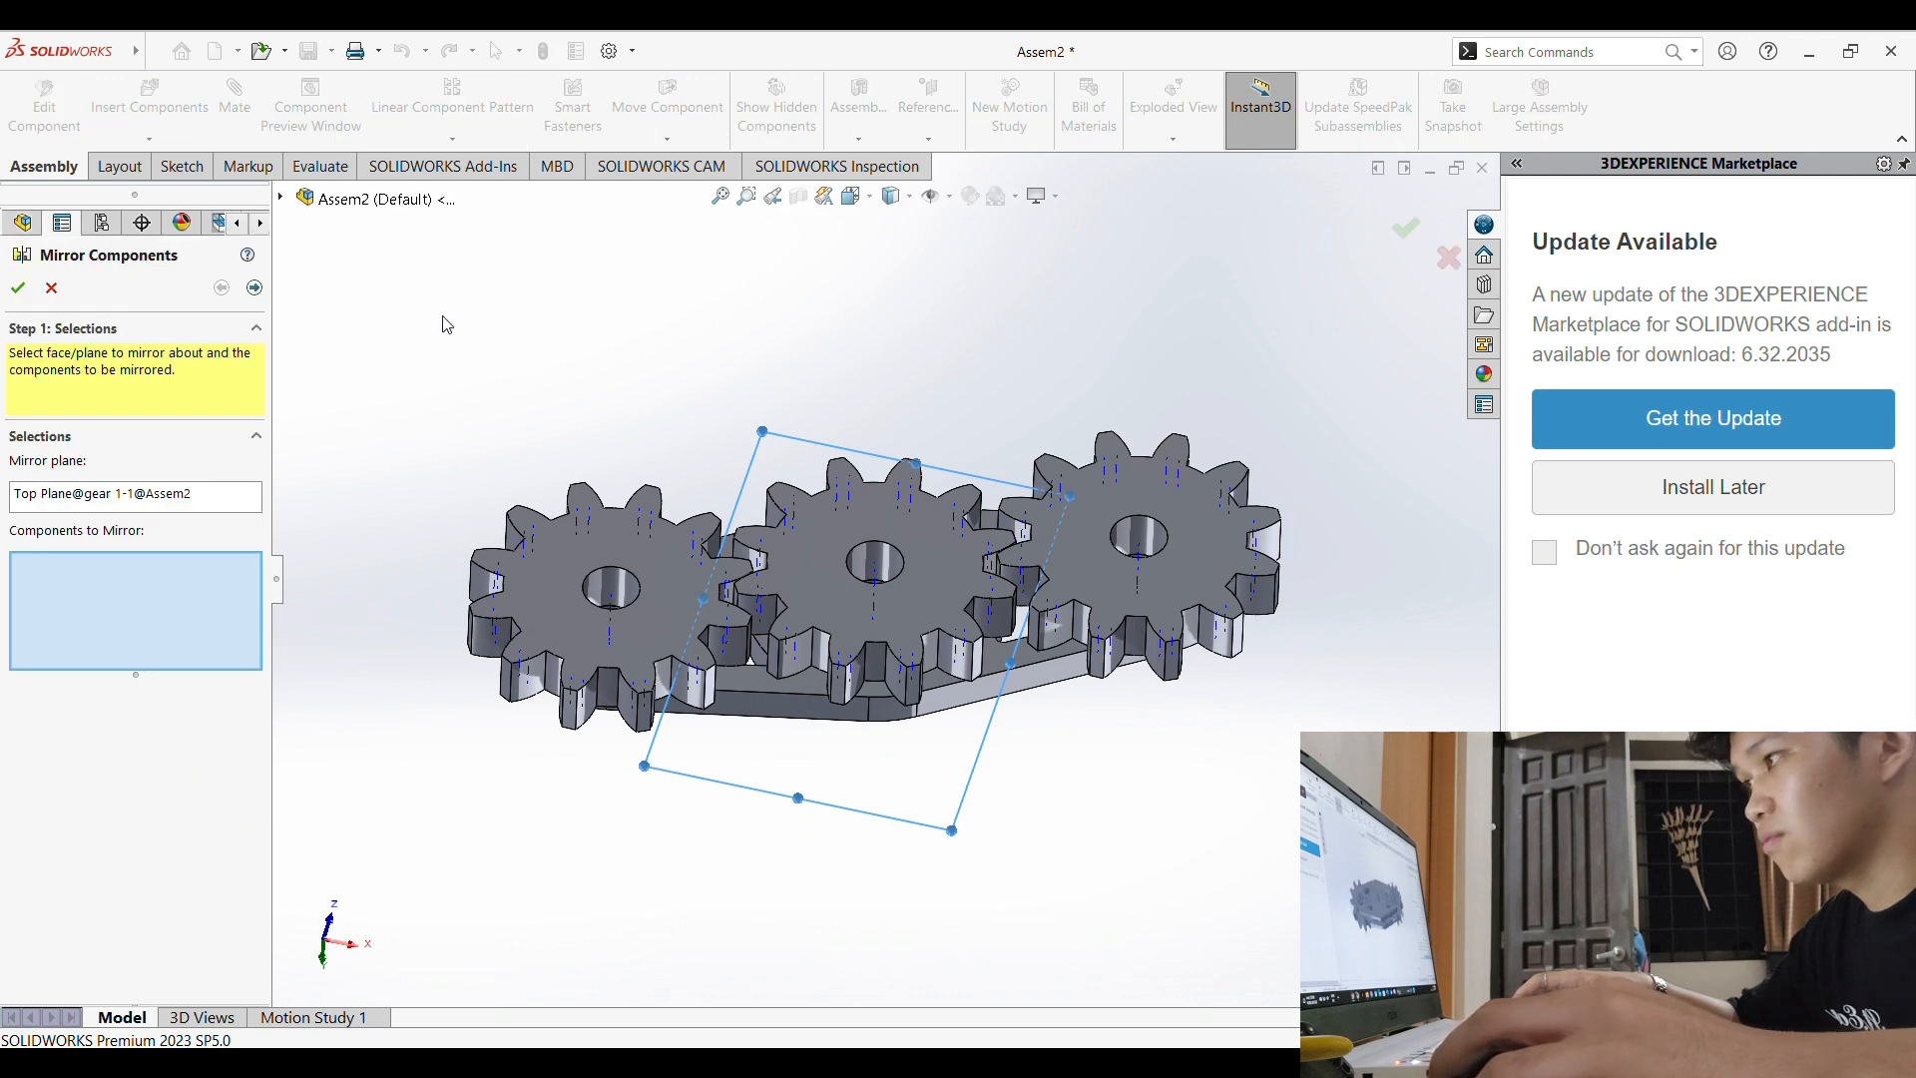
{"action": "left_click", "coordinate": [1014, 655]}
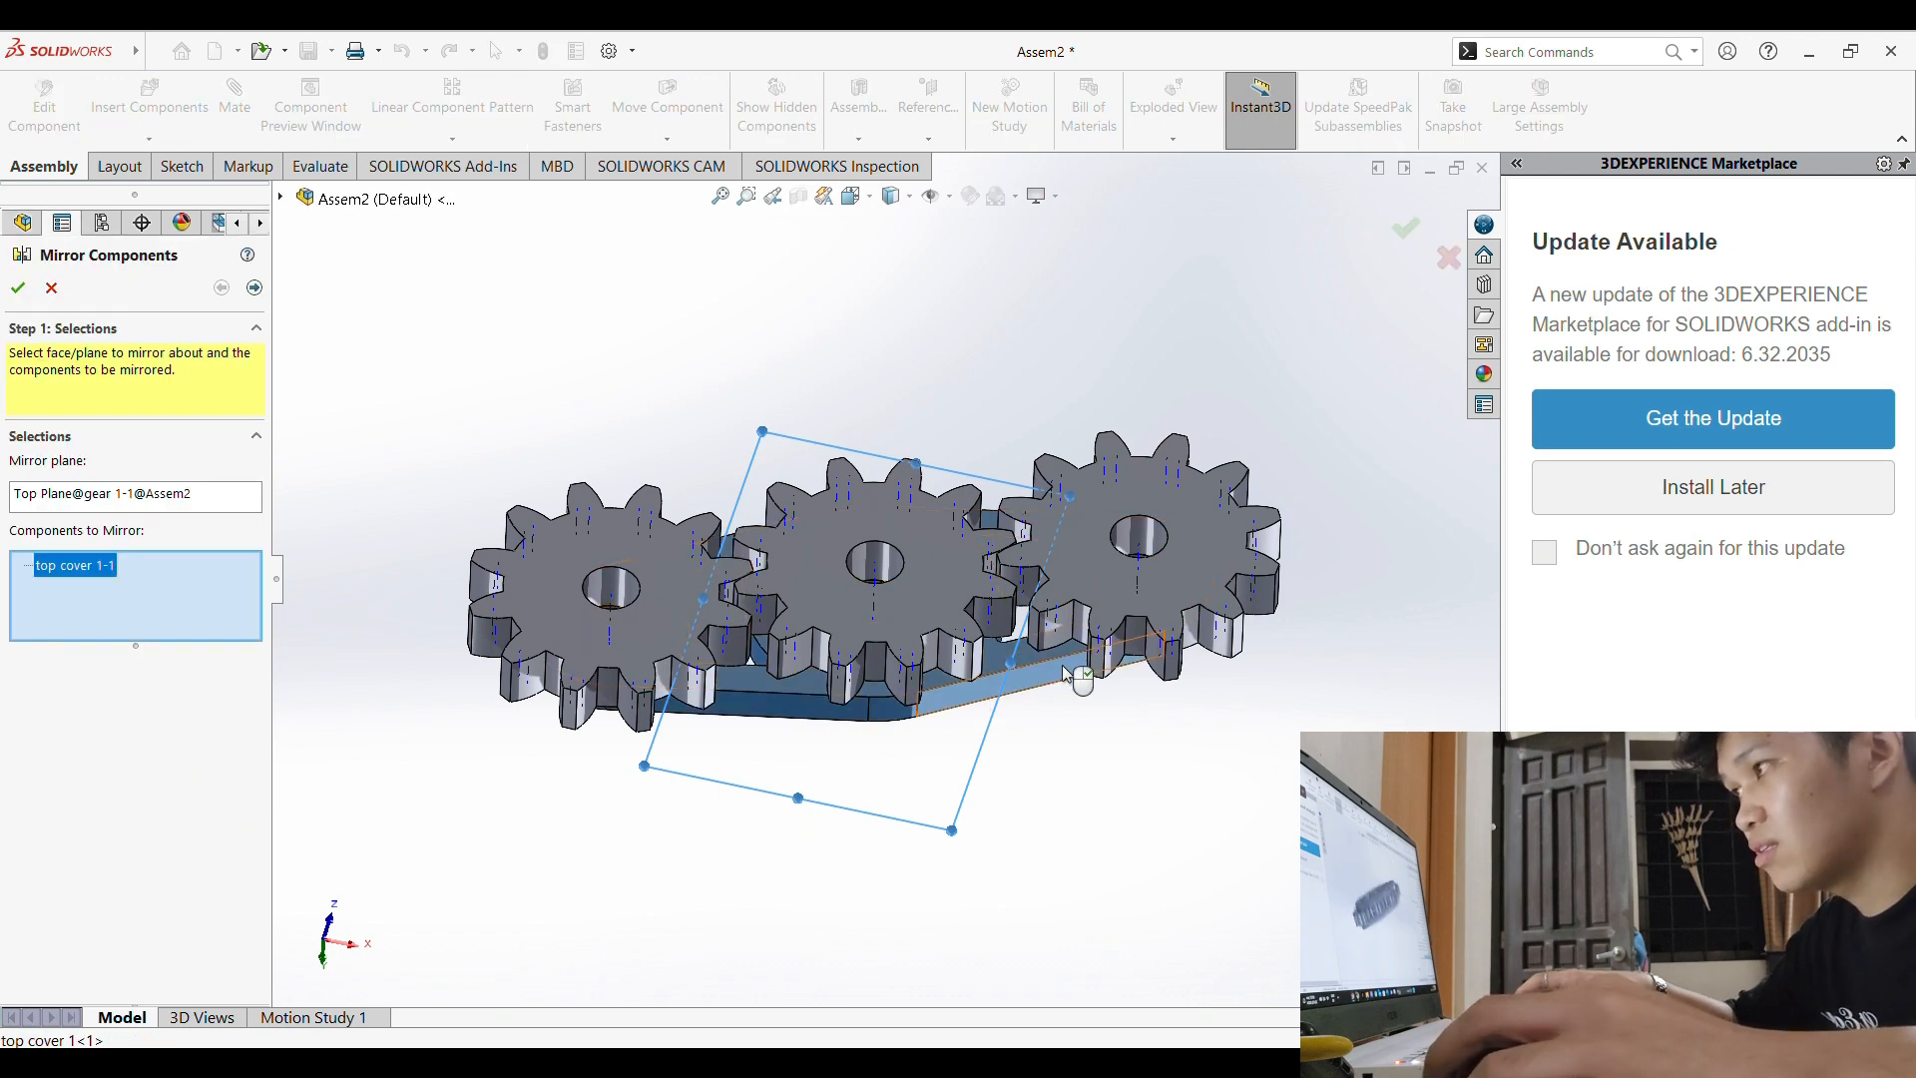
{"action": "right_click", "coordinate": [1018, 682]}
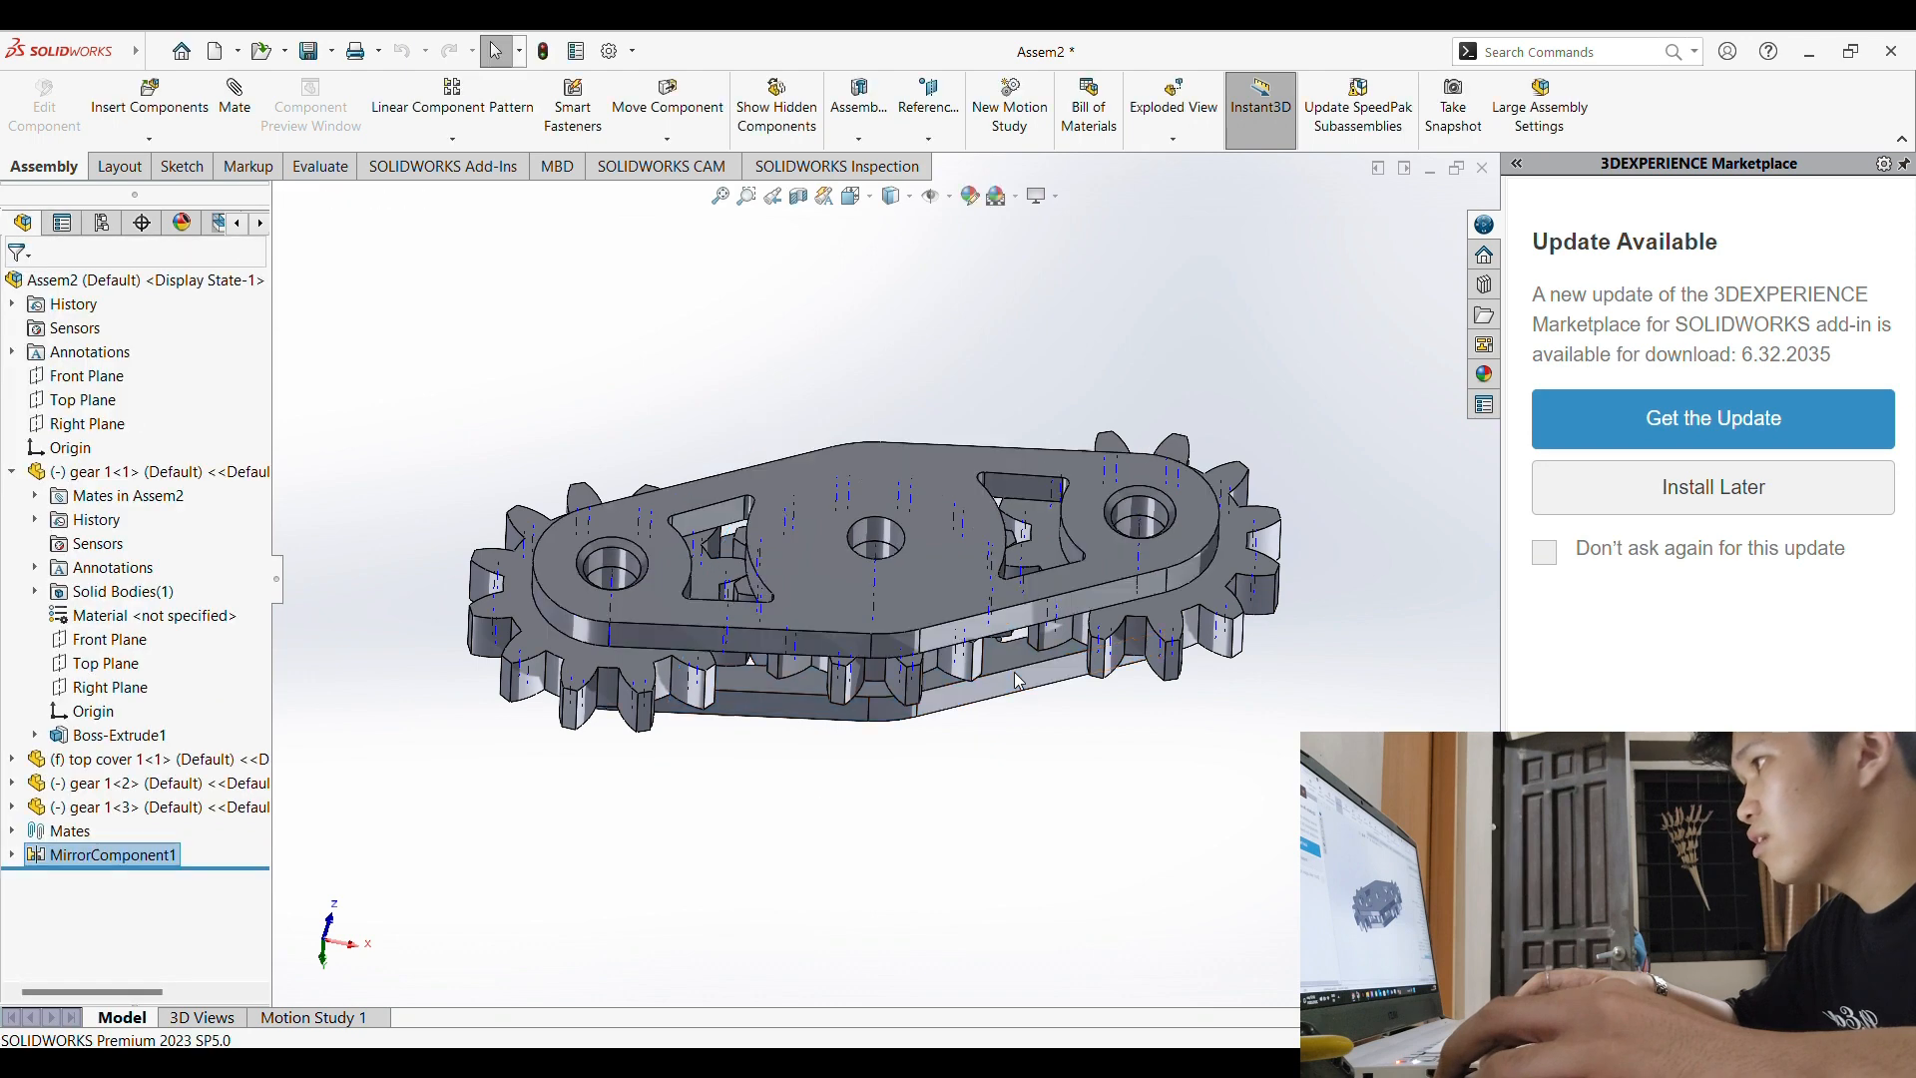
{"action": "mouse_move", "coordinate": [1146, 753]}
{"action": "middle_mouse_down"}
{"action": "mouse_move", "coordinate": [1183, 699]}
{"action": "mouse_move", "coordinate": [1202, 744]}
{"action": "mouse_move", "coordinate": [1216, 734]}
{"action": "mouse_move", "coordinate": [1135, 787]}
{"action": "middle_mouse_up"}
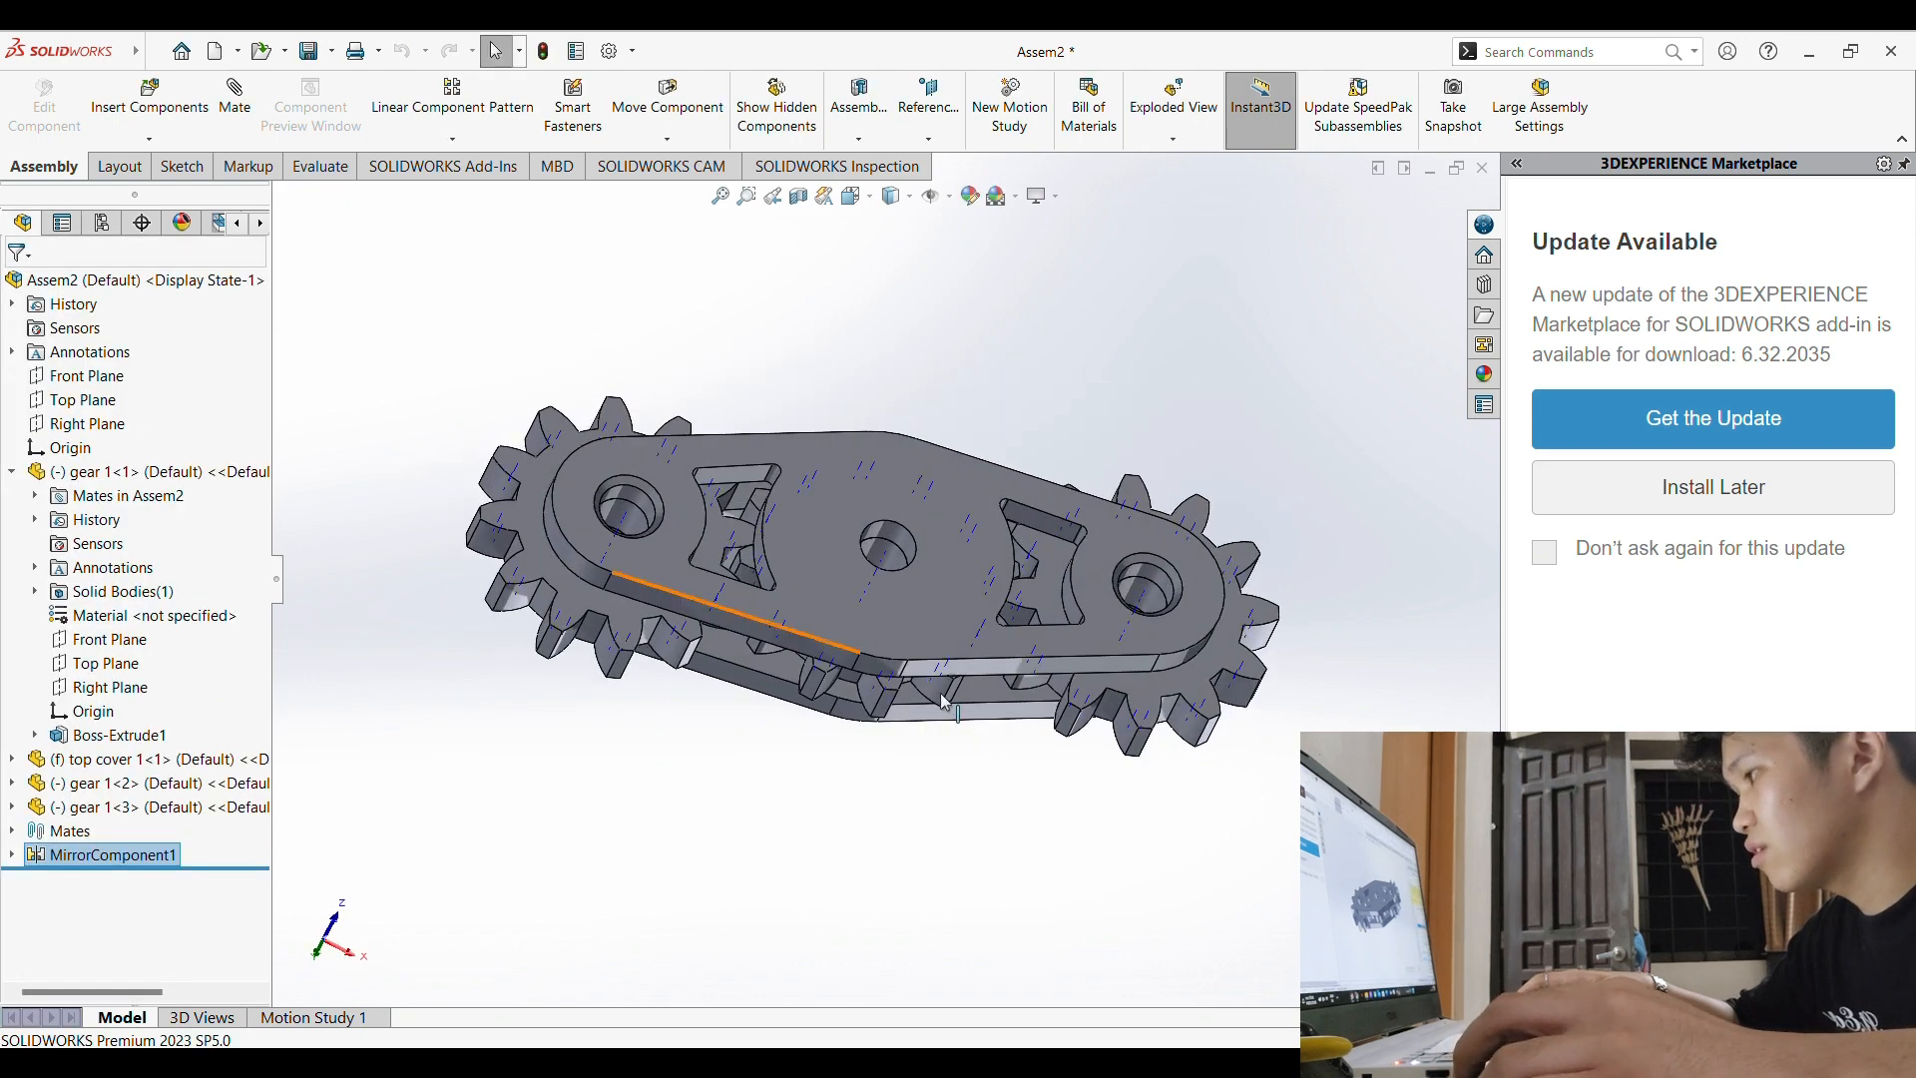
Step: Insert one top circular cover 1 component into free space beside the gear assembly
{"action": "middle_click_drag", "start_coordinate": [945, 701], "coordinate": [1025, 726]}
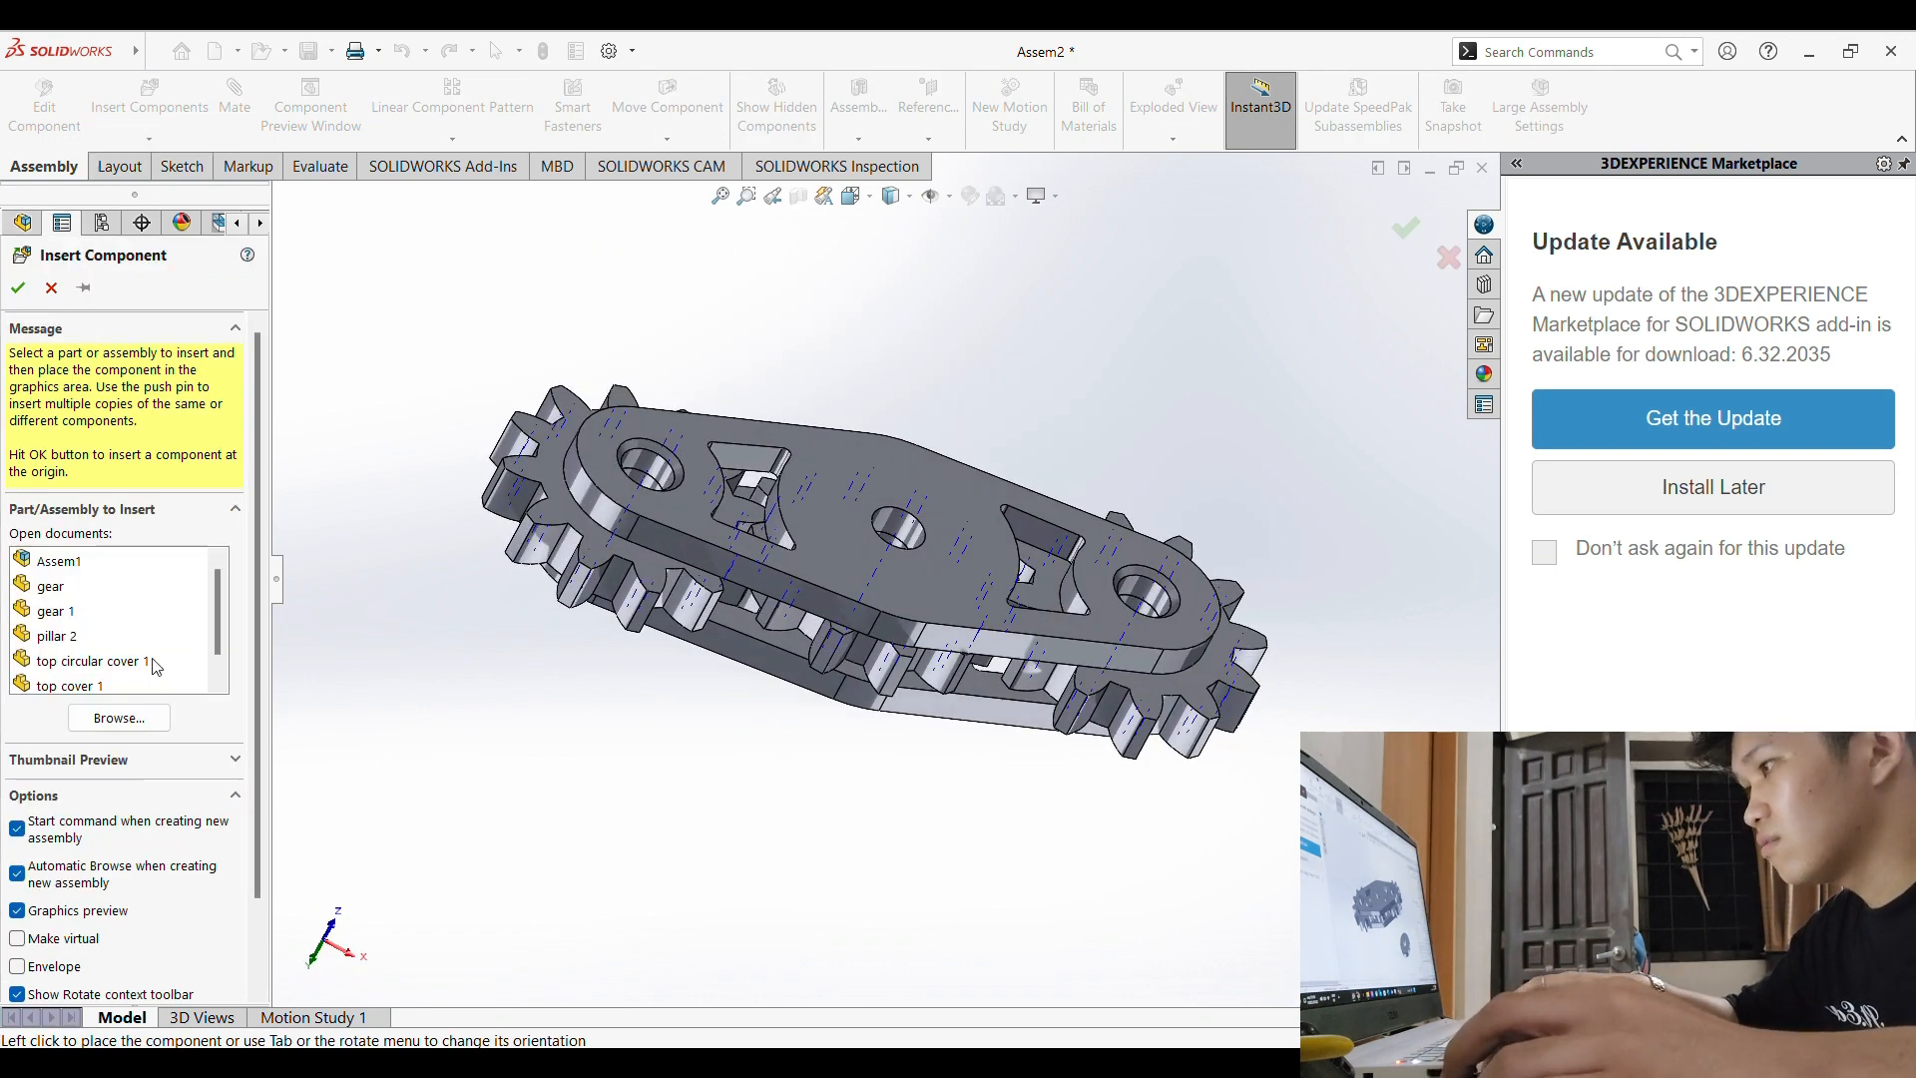
{"action": "scroll", "coordinate": [157, 667], "scroll_direction": "down", "scroll_amount": 1}
{"action": "left_click", "coordinate": [105, 639]}
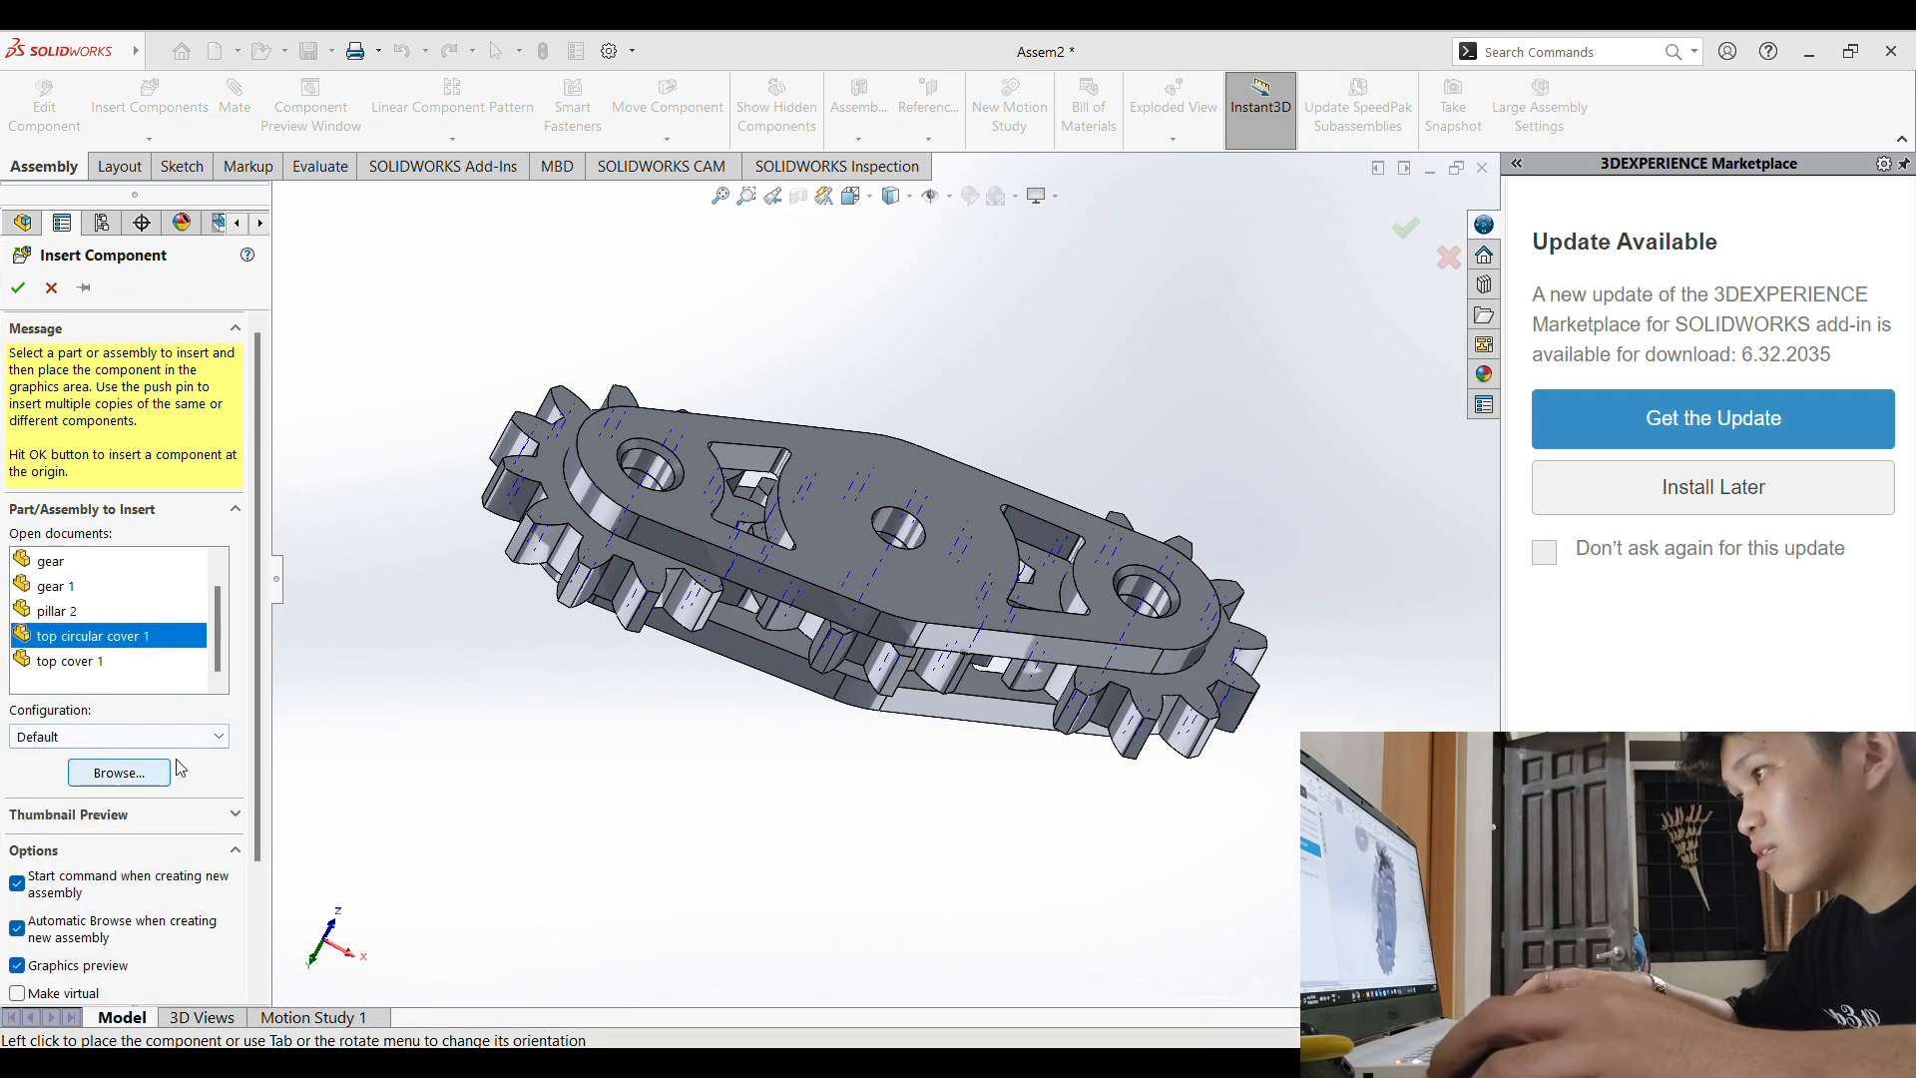
{"action": "left_click", "coordinate": [557, 801]}
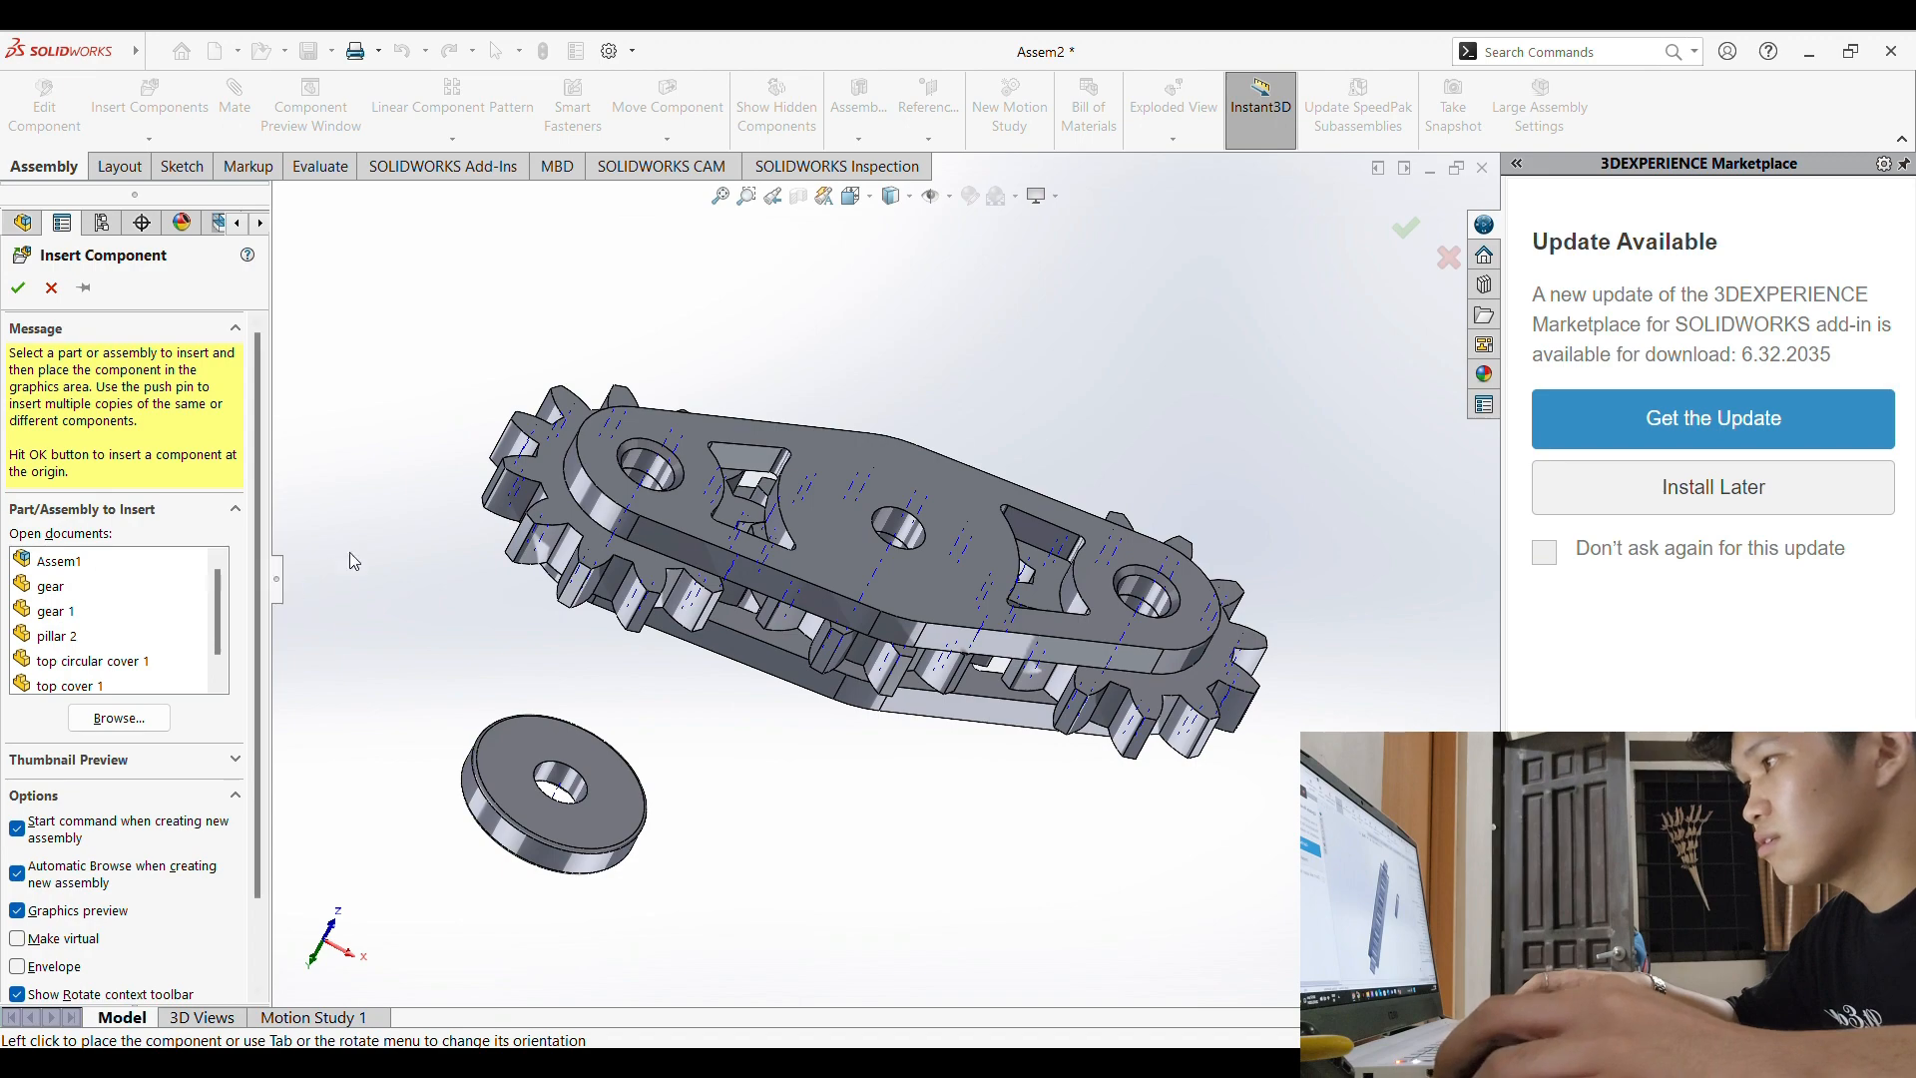
{"action": "left_click", "coordinate": [51, 287]}
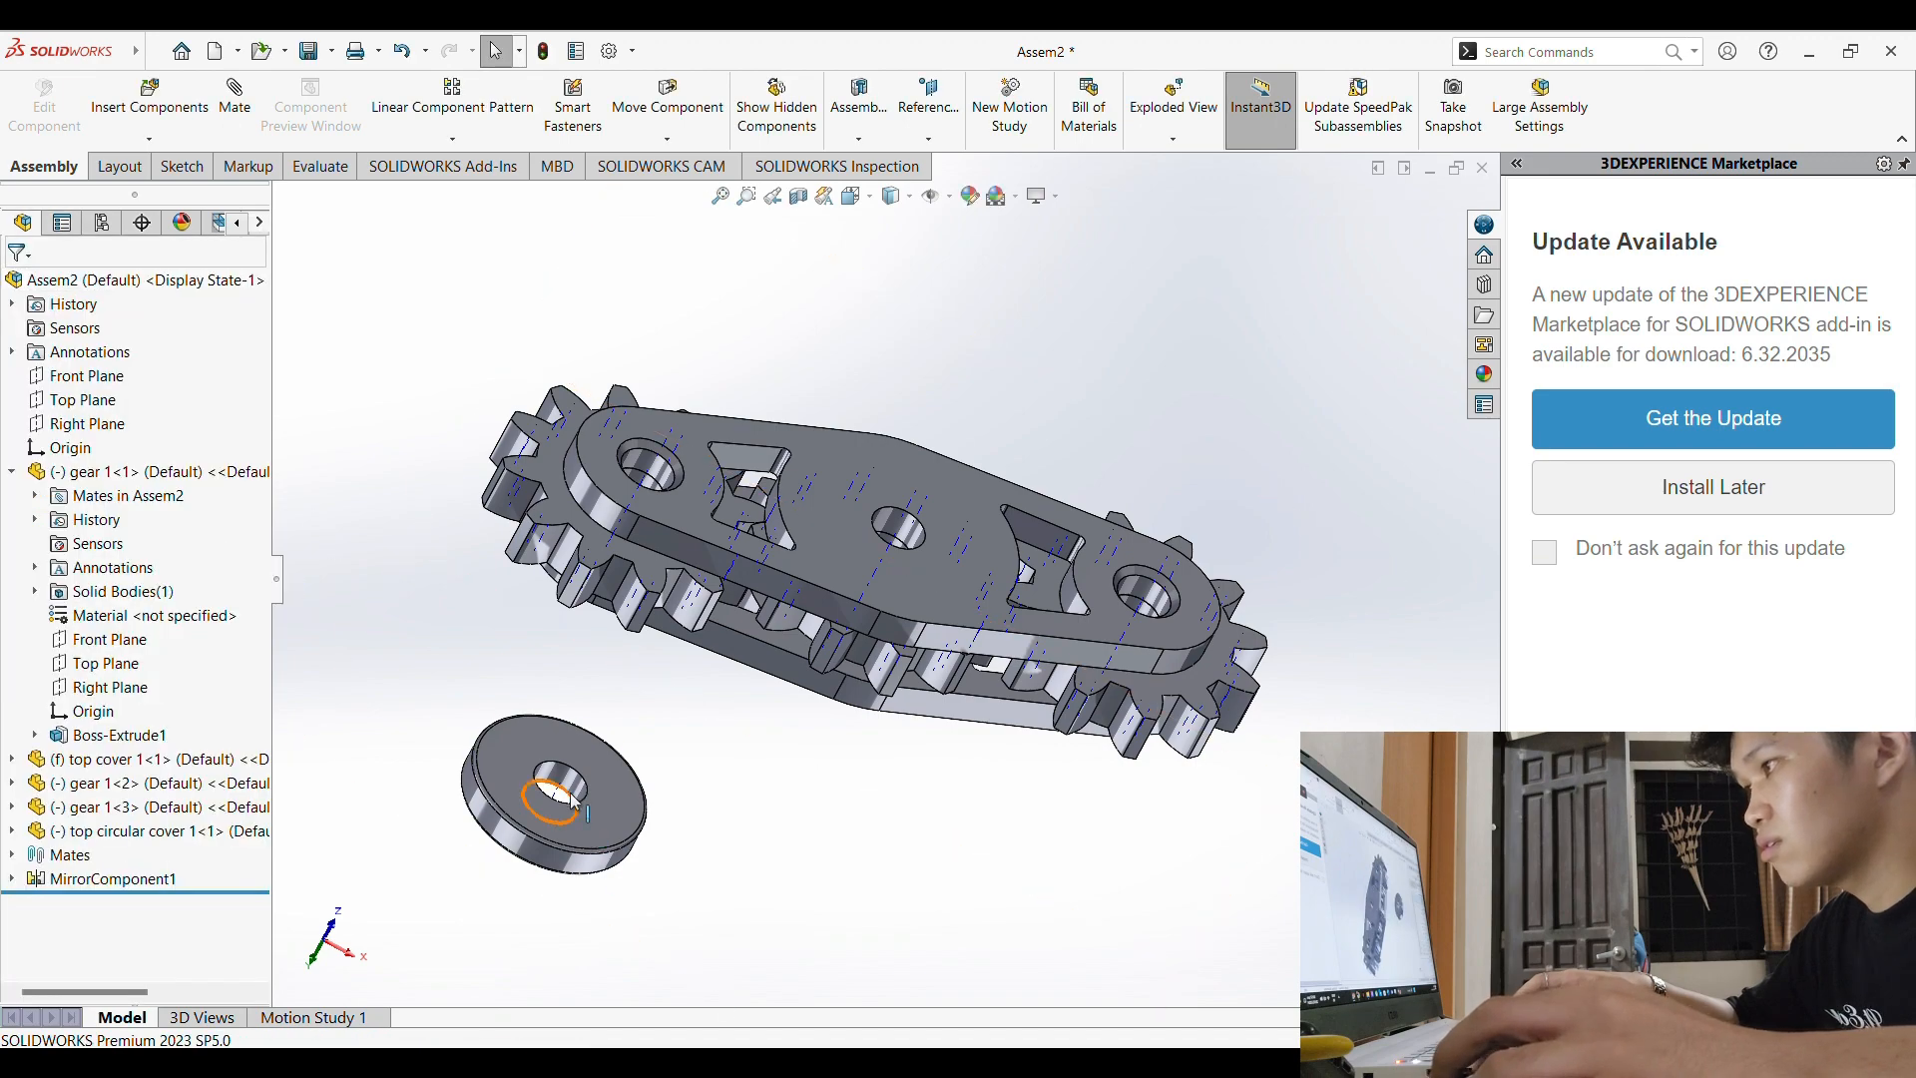
Step: Add a Coincident mate between the bore edge of top circular cover 1 and the central hole edge of top cover 1
{"action": "middle_click_drag", "start_coordinate": [574, 798], "coordinate": [446, 636]}
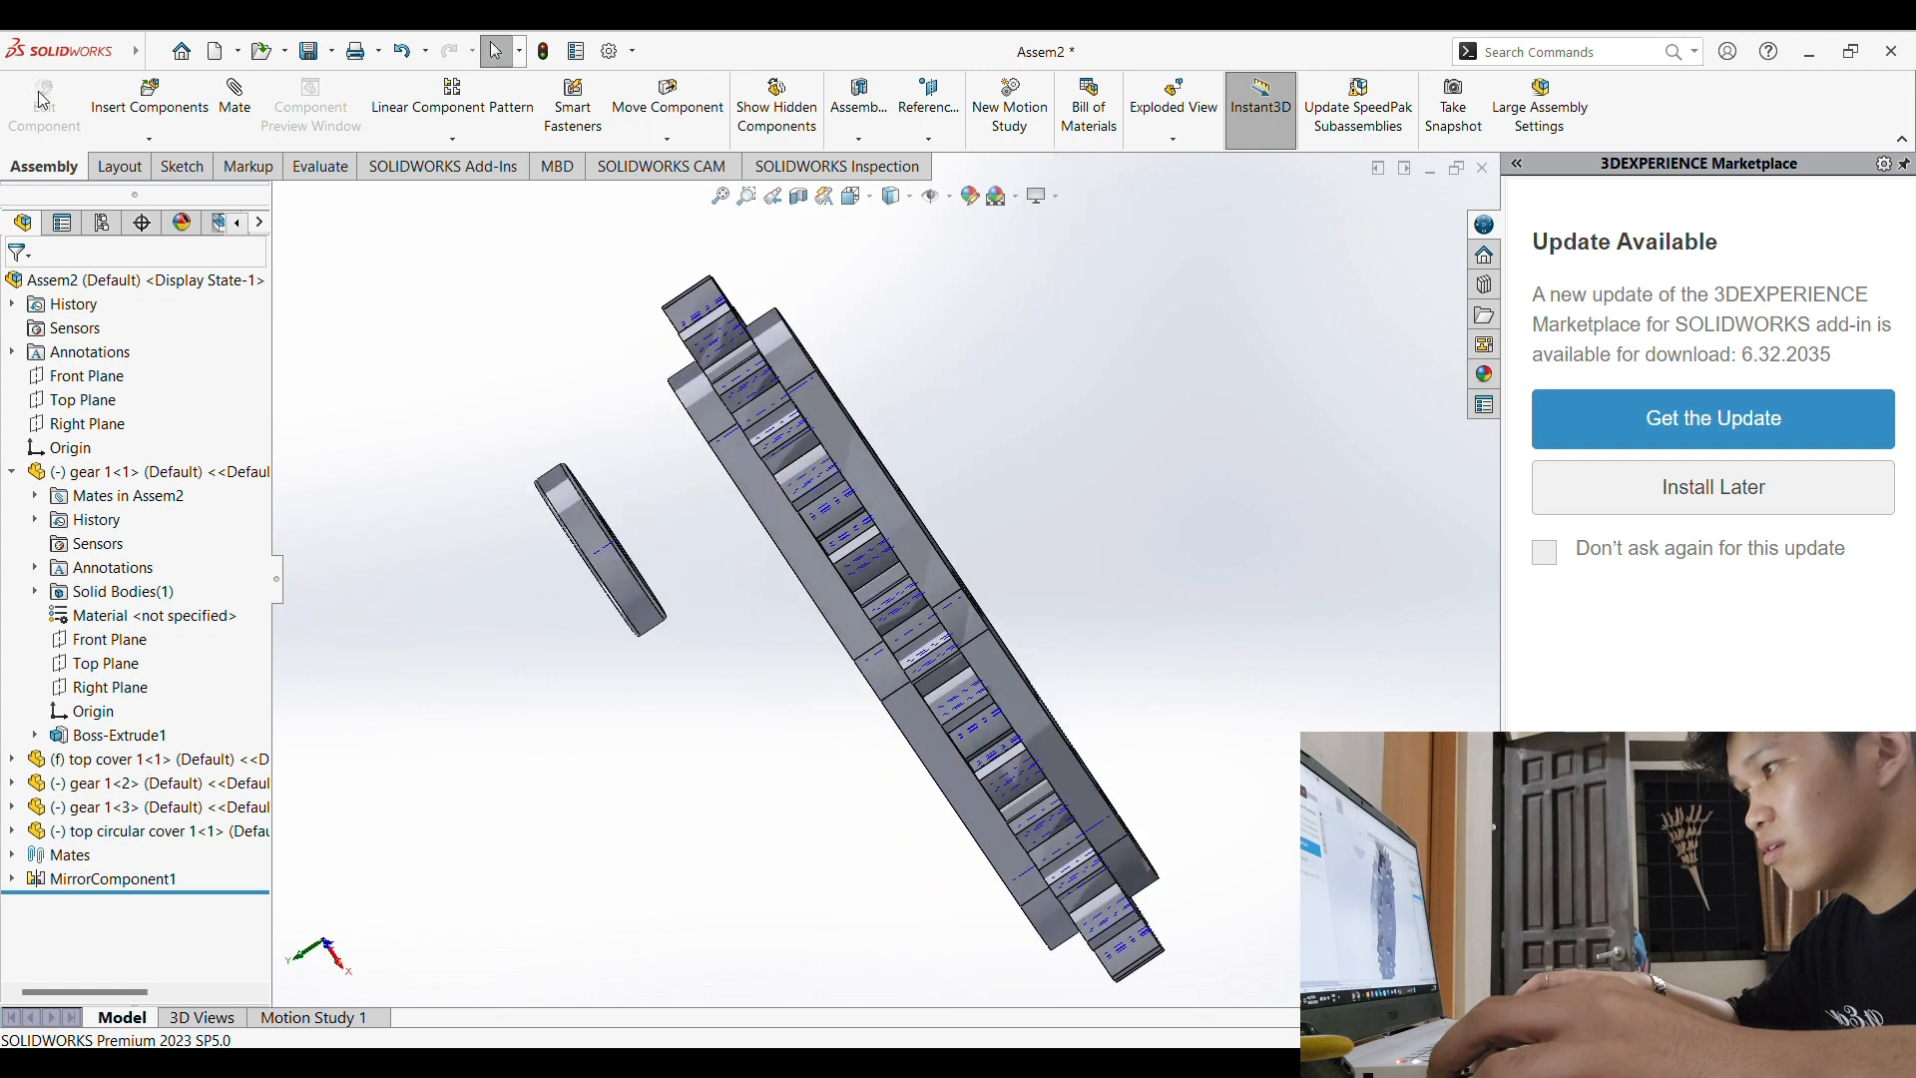
{"action": "left_click", "coordinate": [239, 112]}
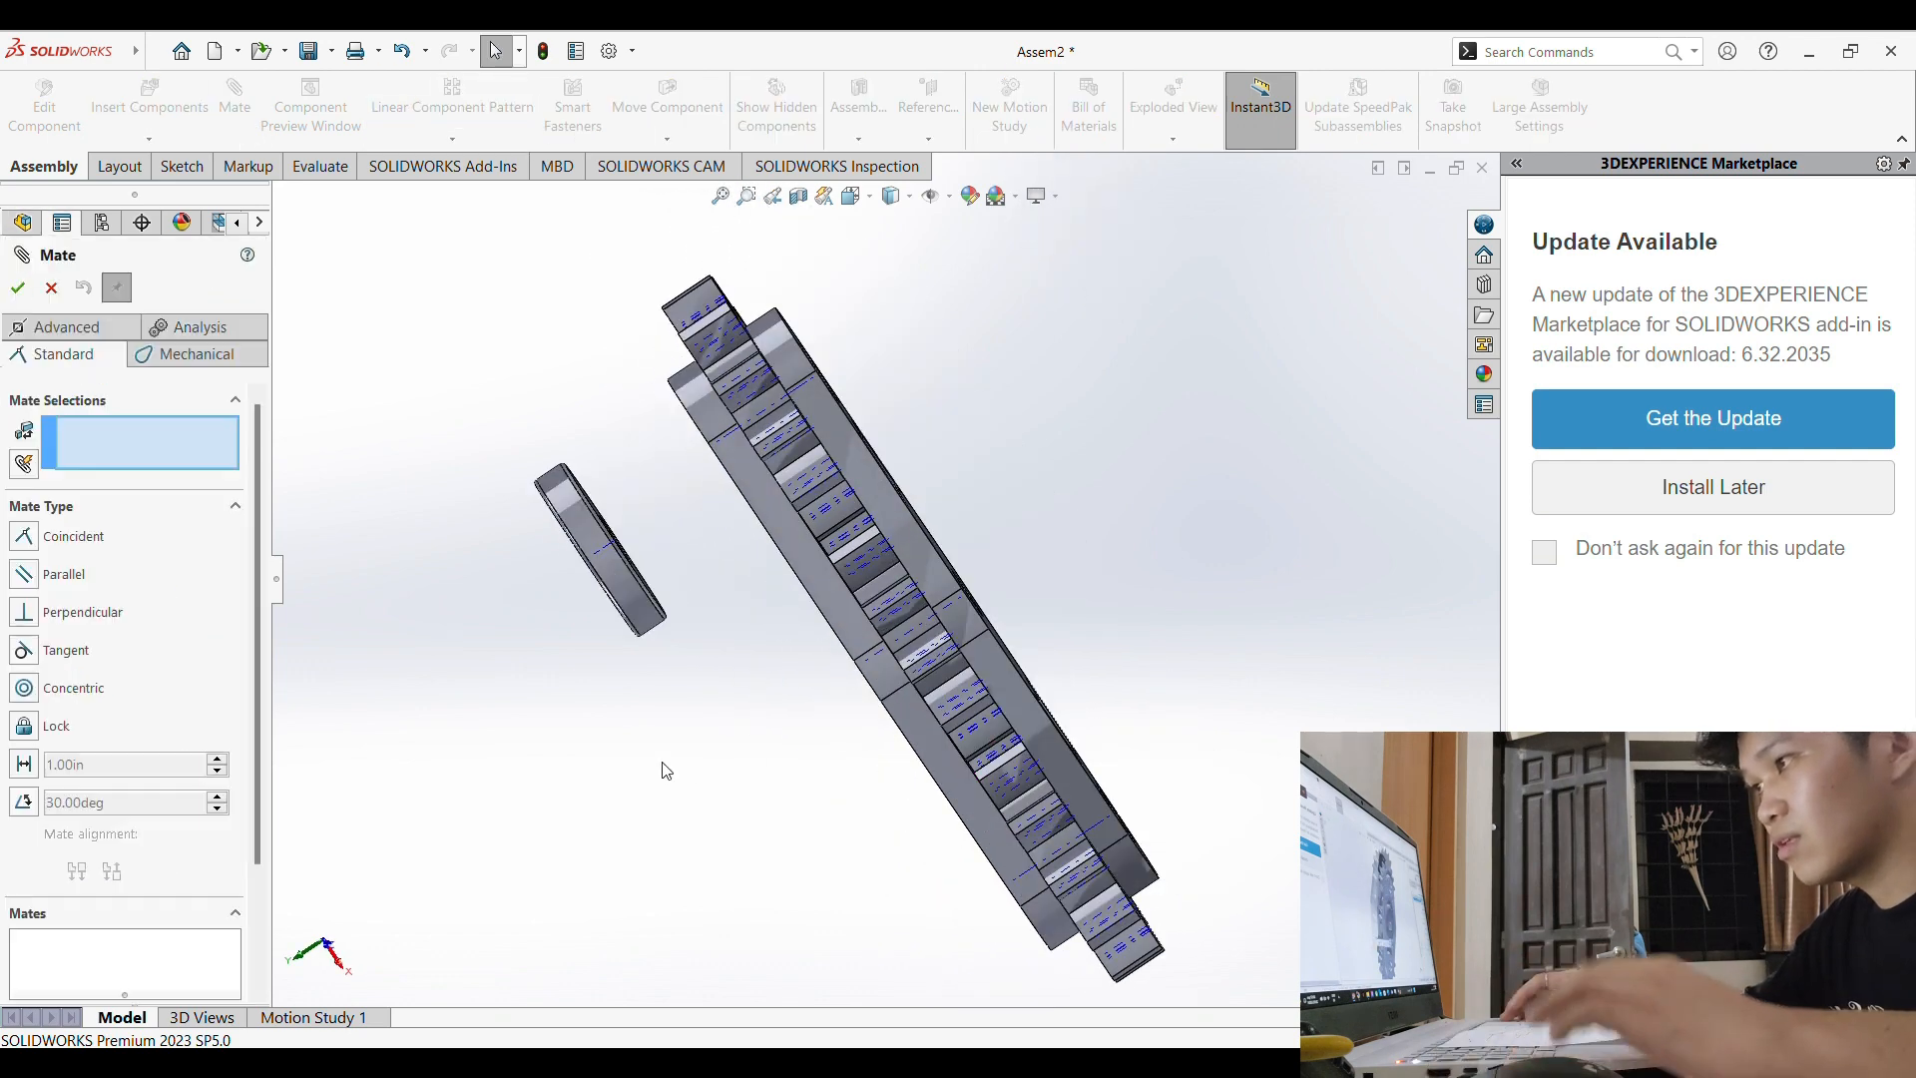
{"action": "middle_click_drag", "start_coordinate": [666, 771], "coordinate": [634, 594]}
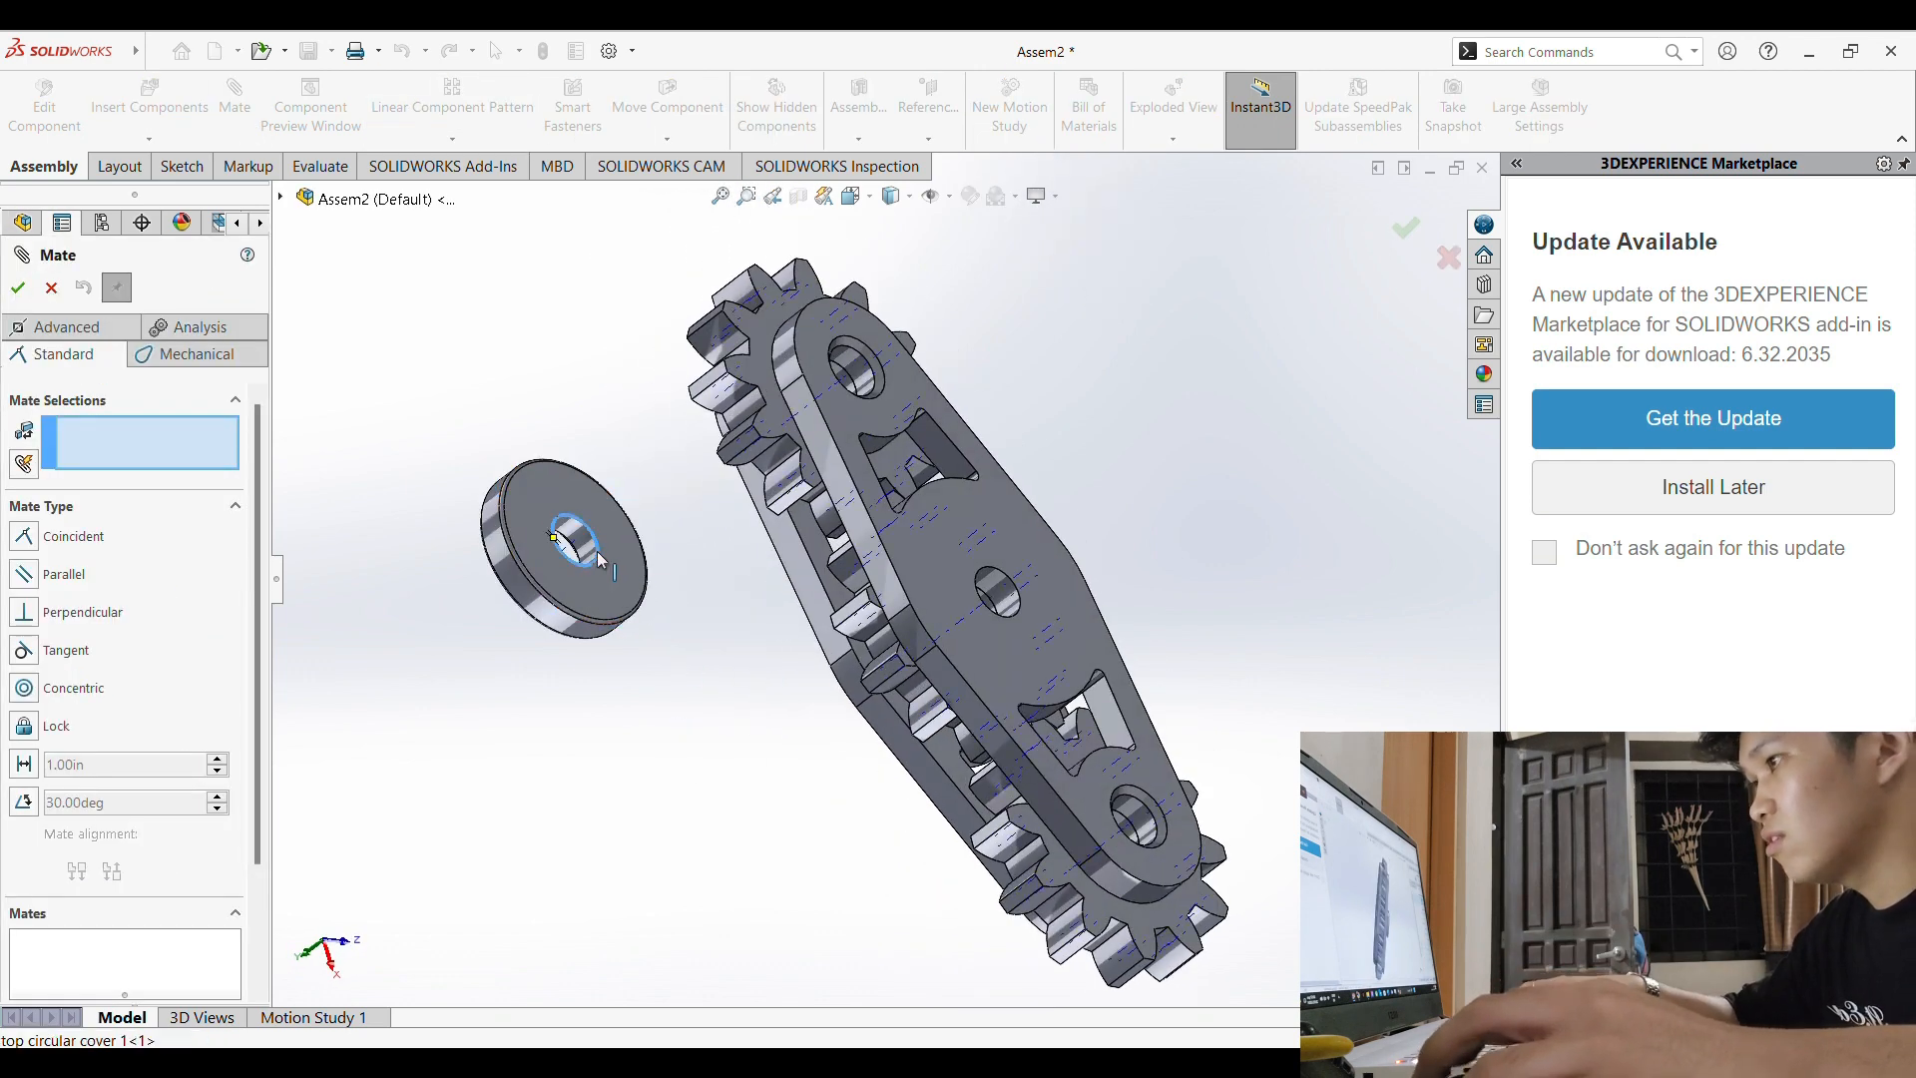
{"action": "left_click", "coordinate": [600, 560]}
{"action": "middle_click_drag", "start_coordinate": [788, 798], "coordinate": [698, 738]}
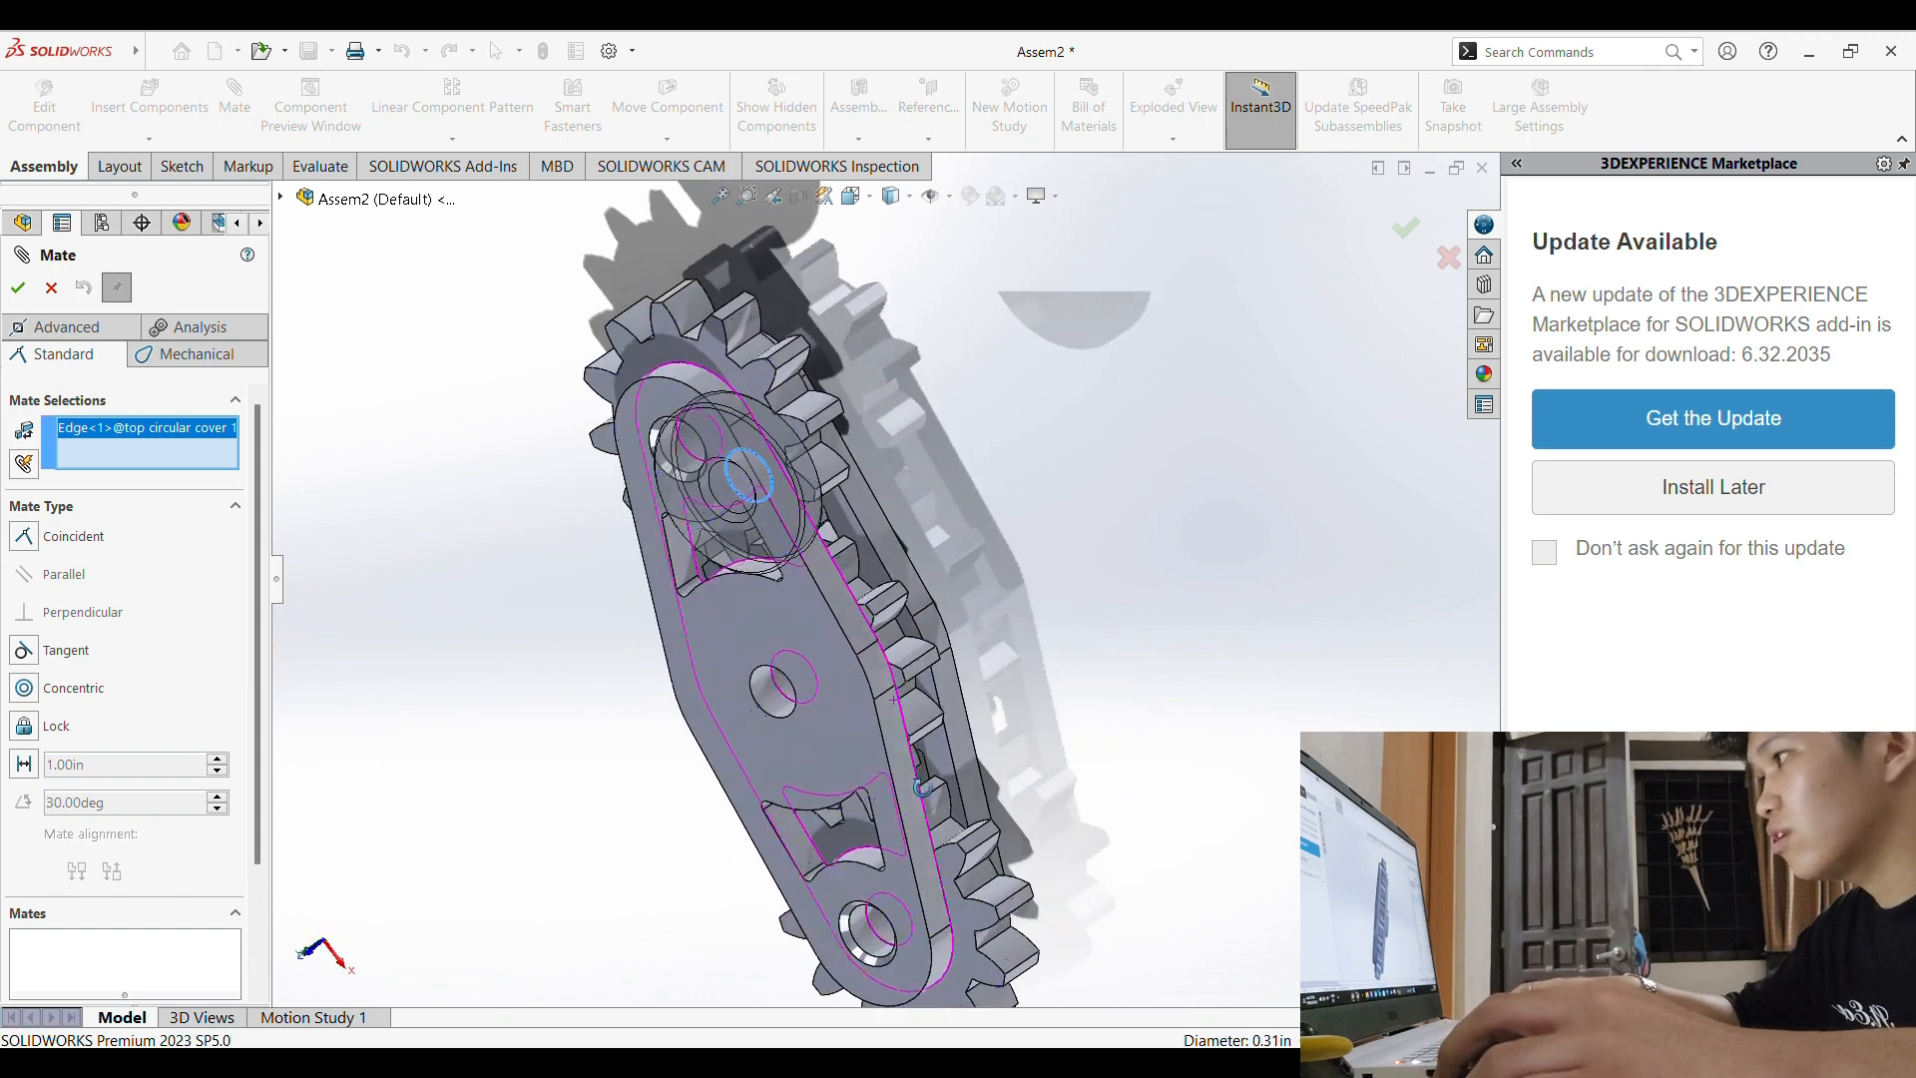
{"action": "left_click", "coordinate": [760, 709]}
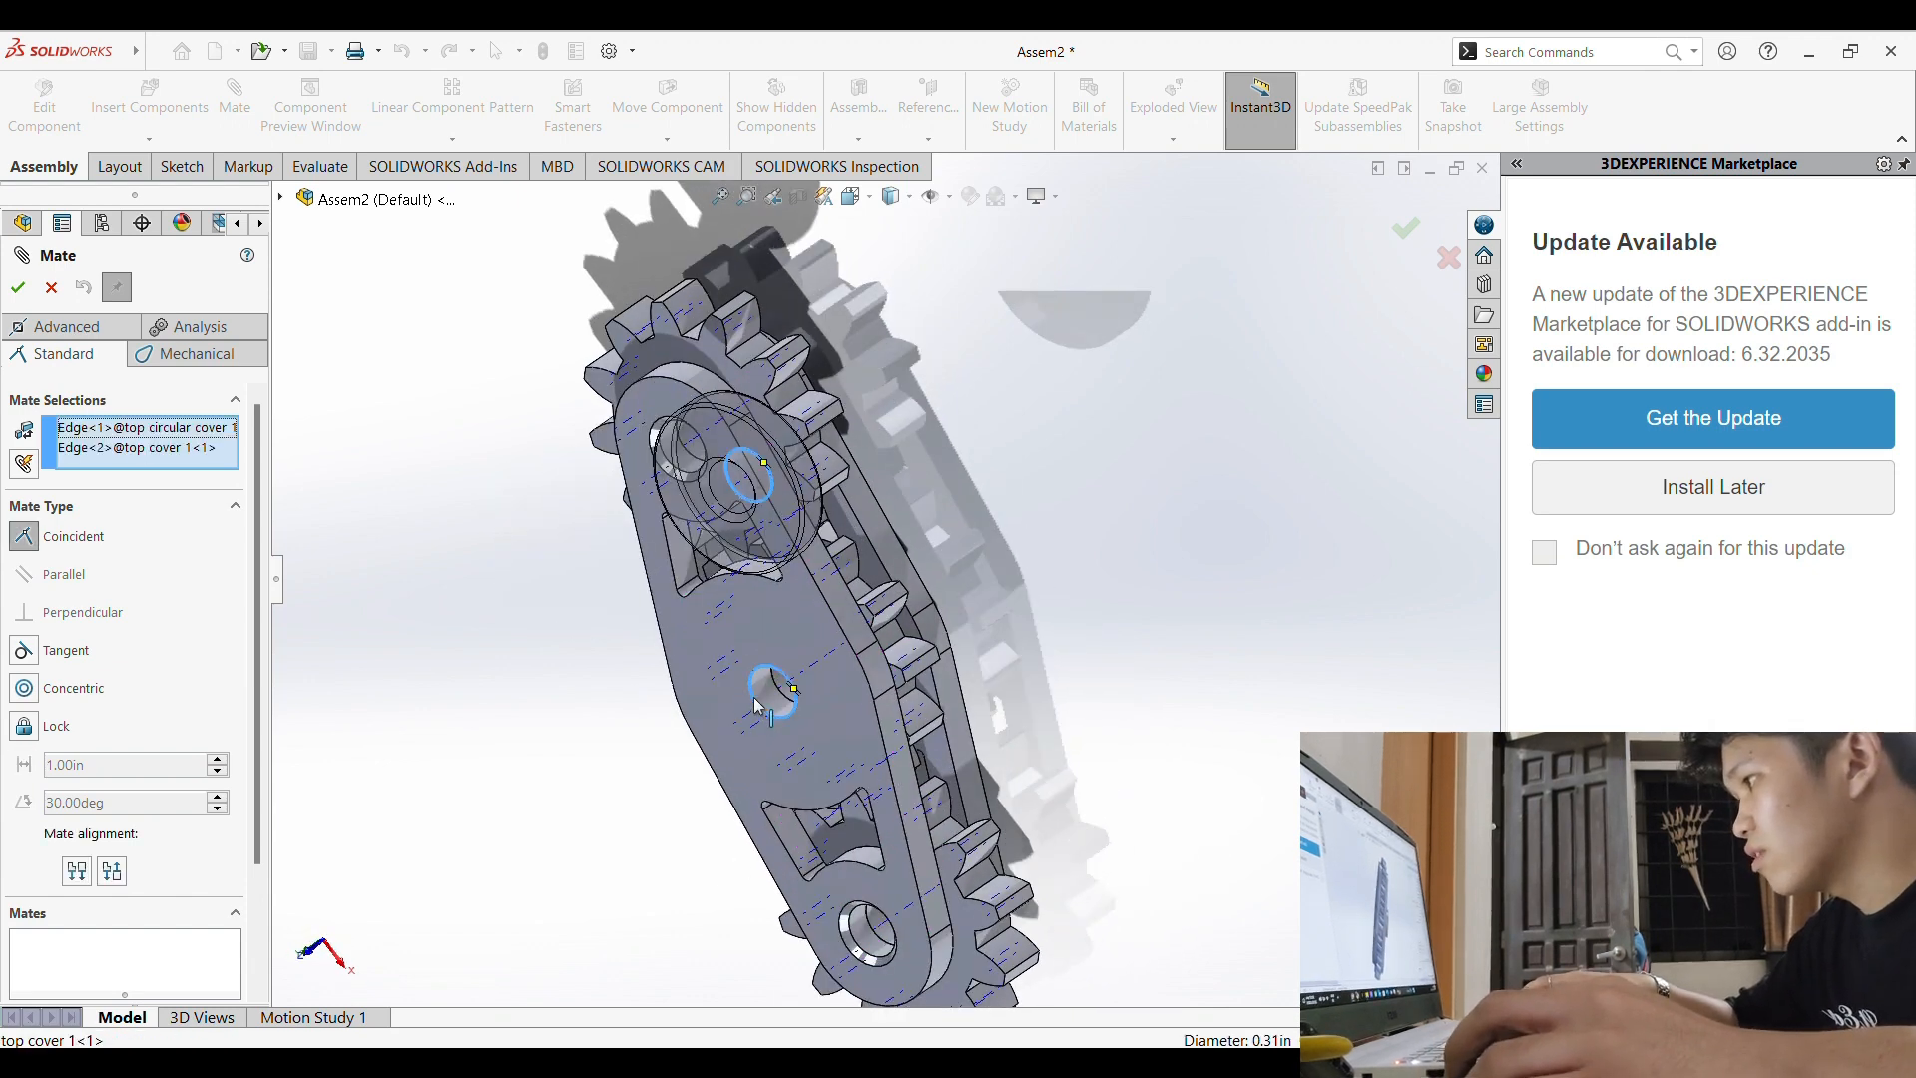
{"action": "right_click", "coordinate": [793, 779]}
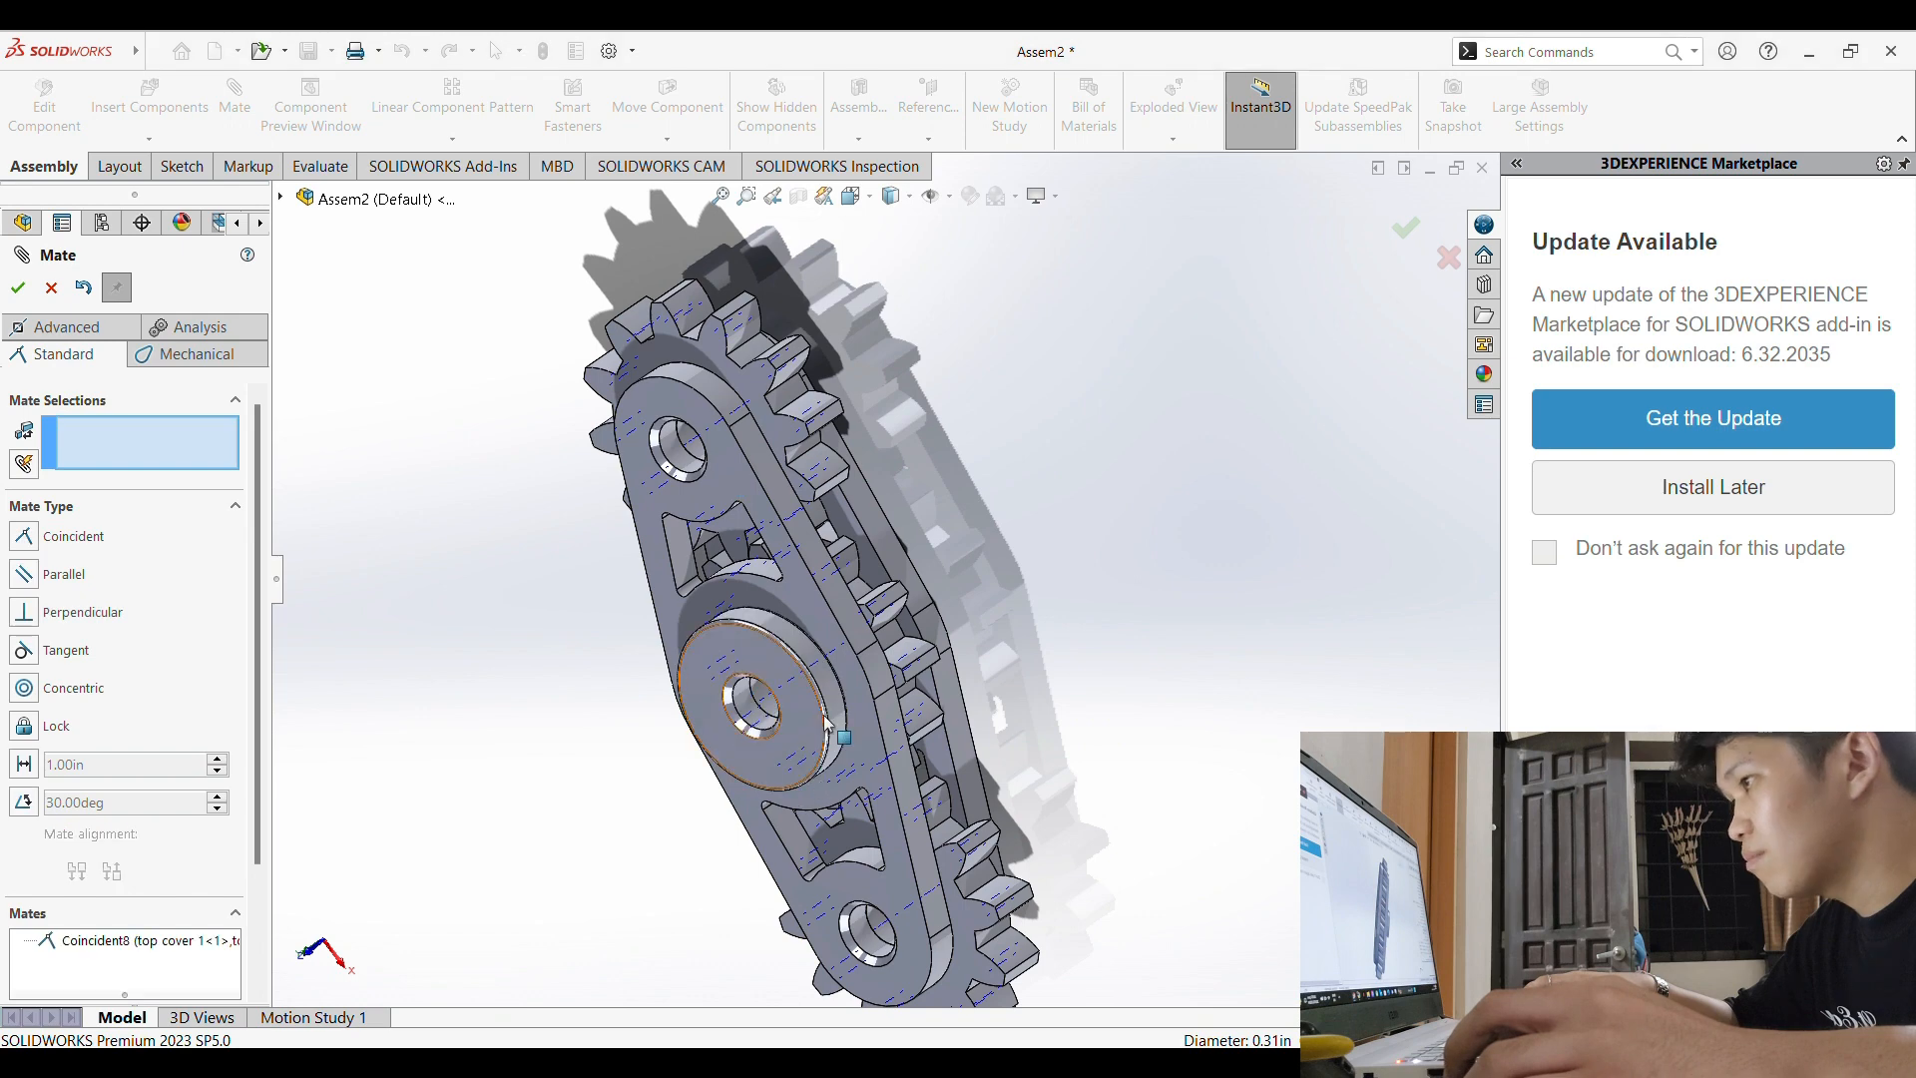
{"action": "middle_click_drag", "start_coordinate": [944, 702], "coordinate": [971, 650]}
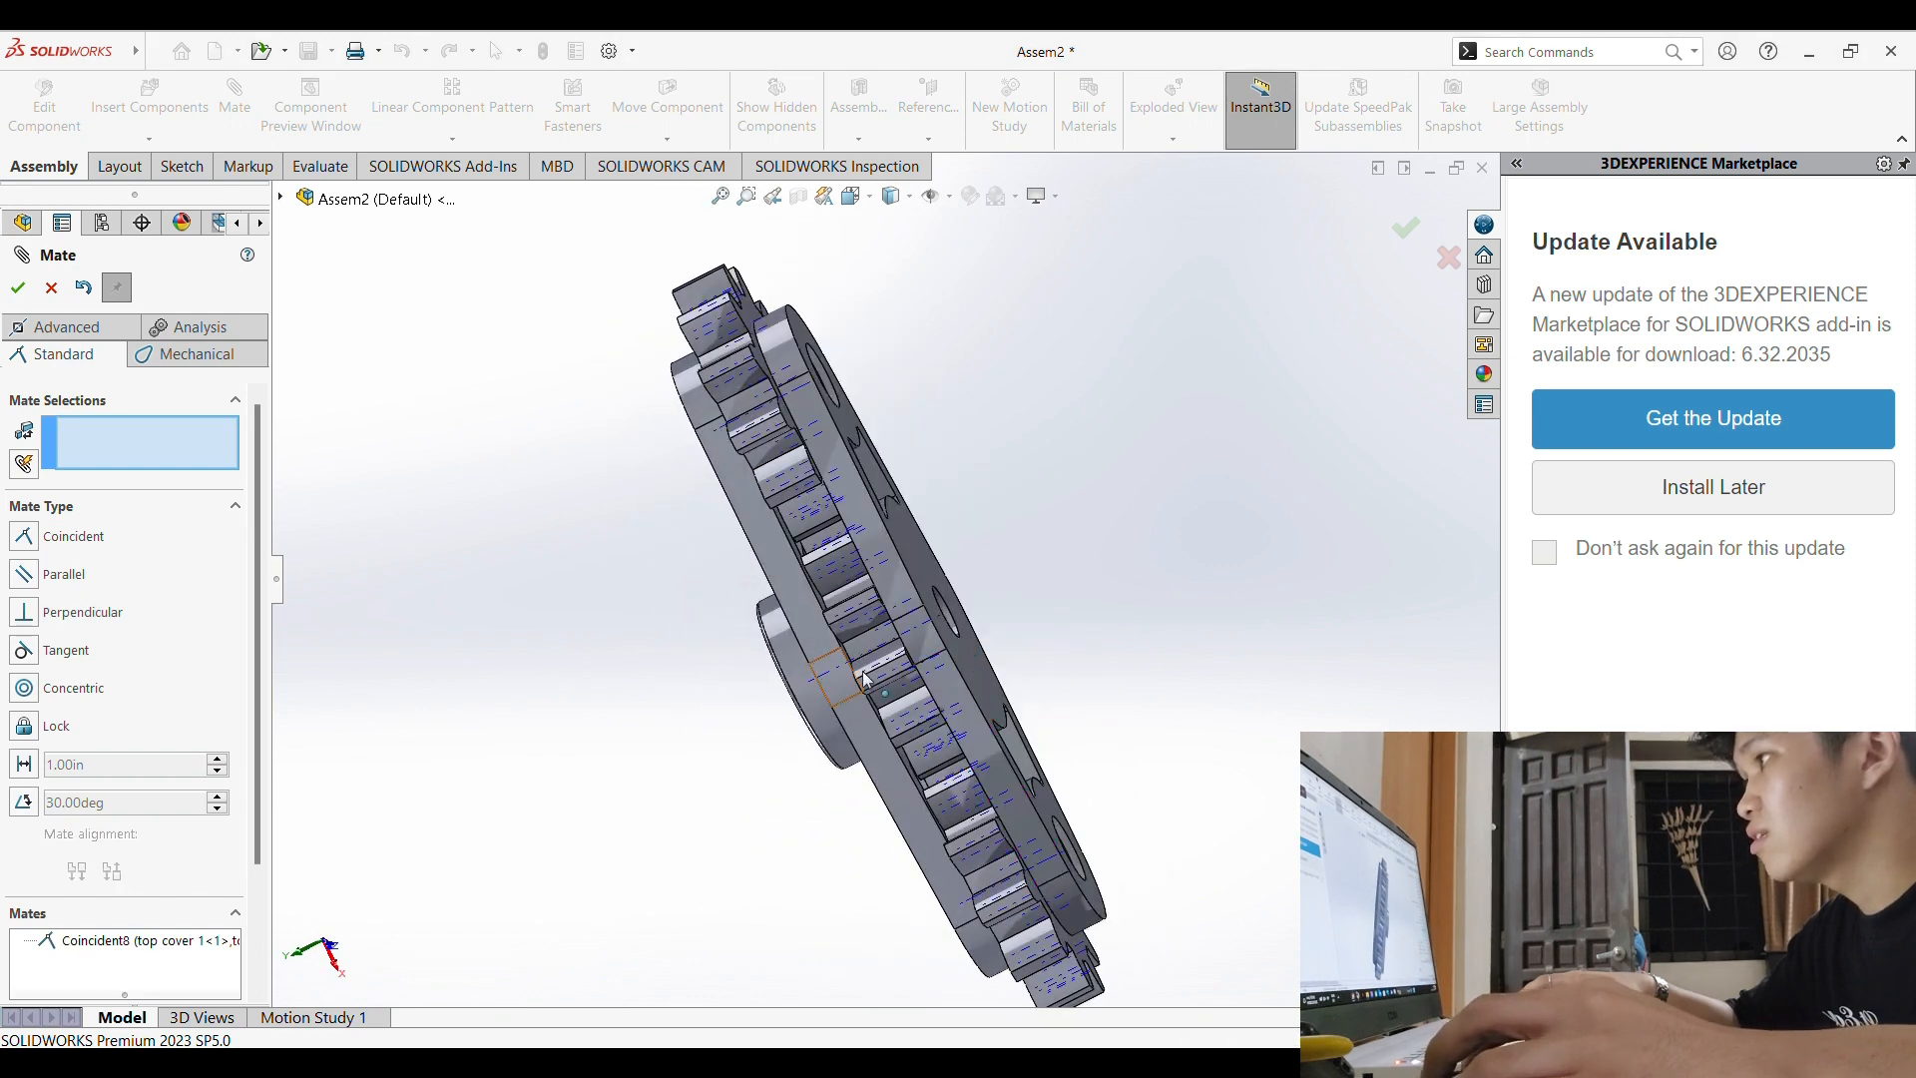
{"action": "left_click", "coordinate": [18, 288]}
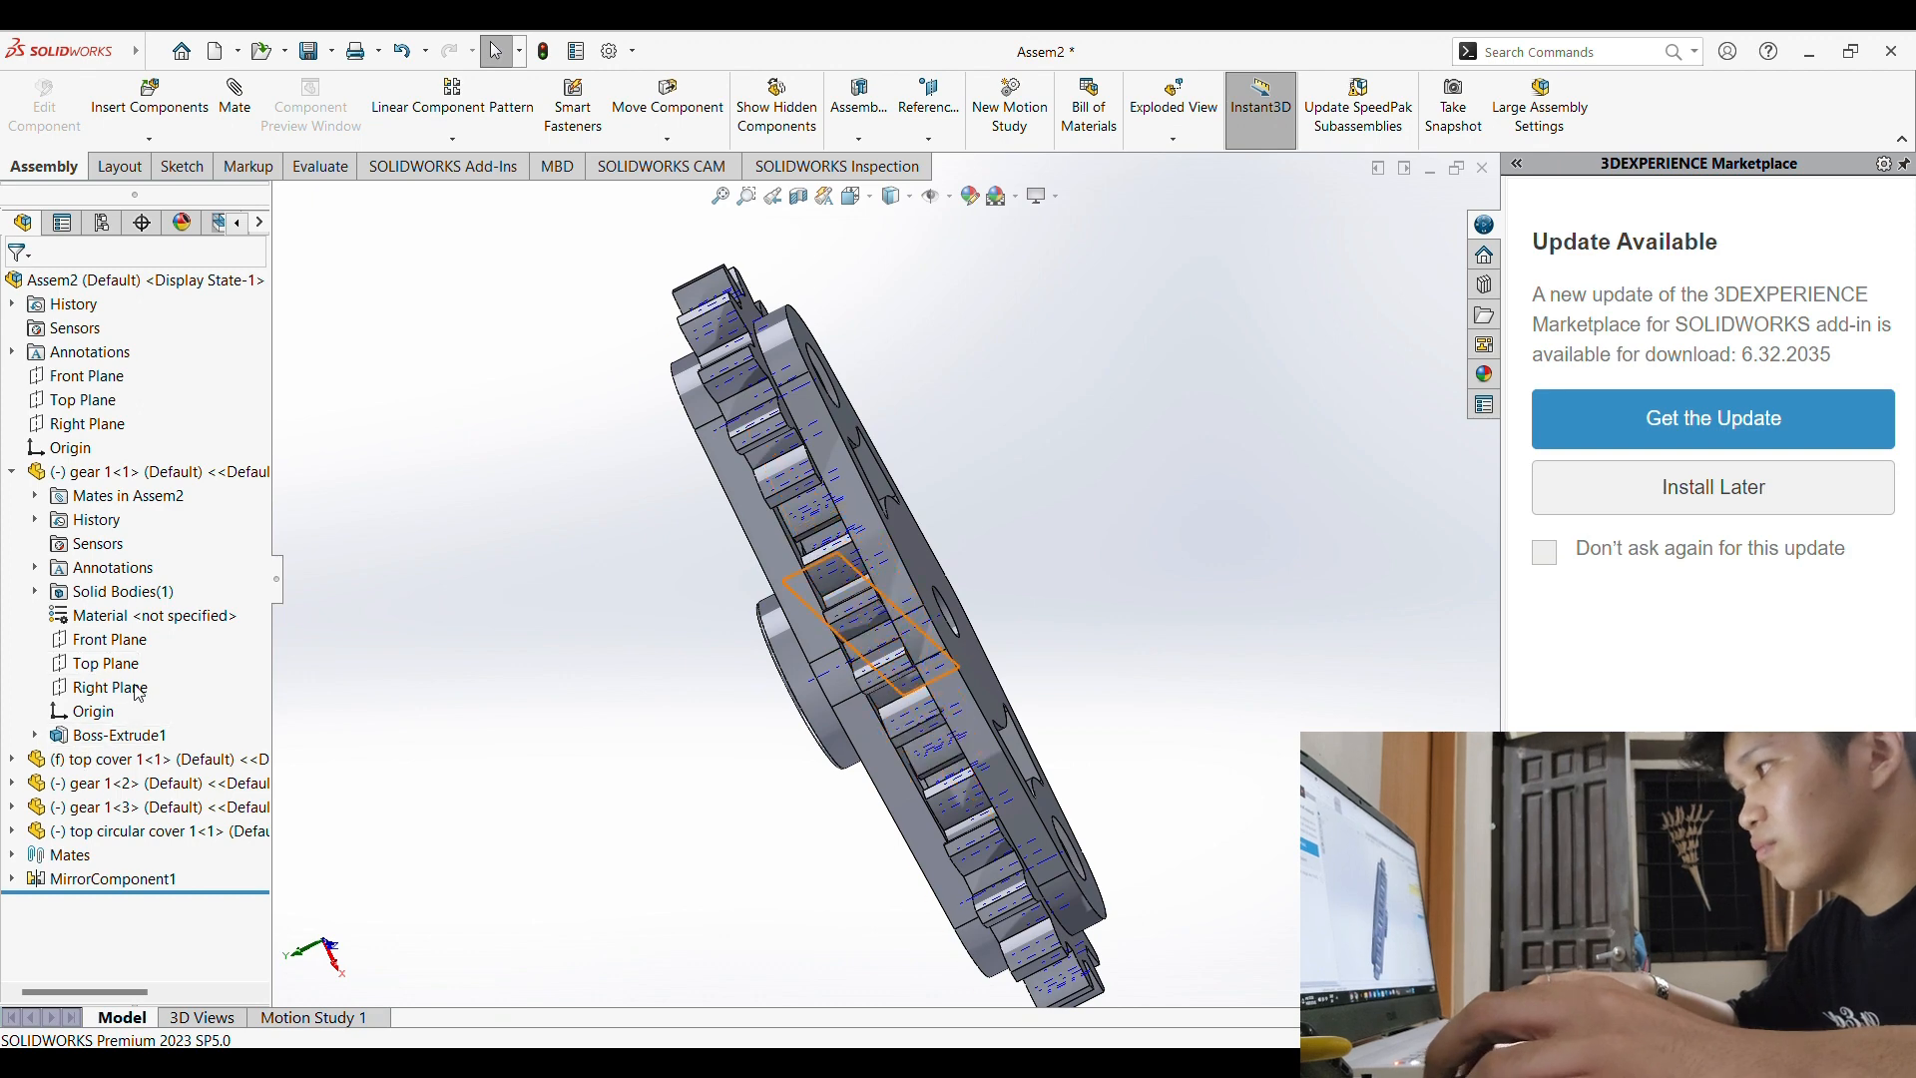
Step: Mirror top circular cover 1 about the Top Plane of the first gear 1 instance
{"action": "left_click", "coordinate": [110, 664]}
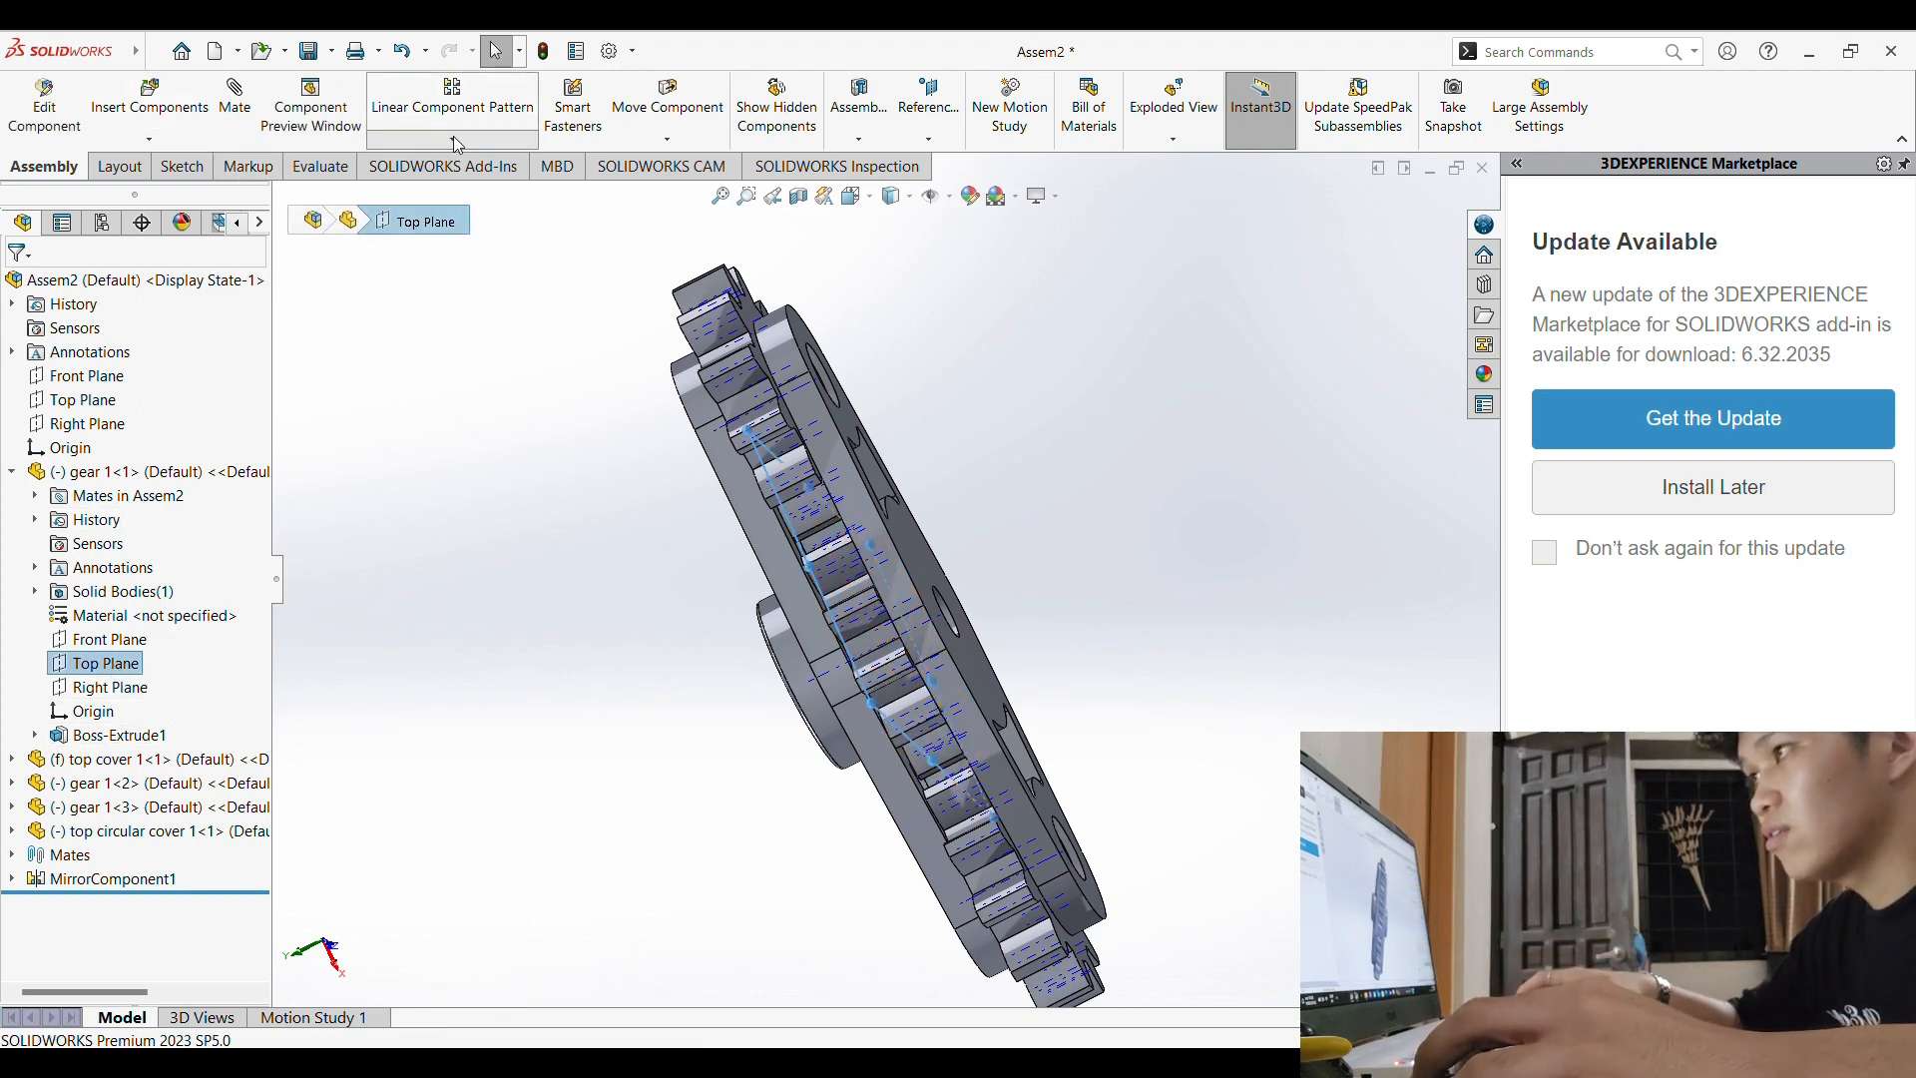
{"action": "left_click", "coordinate": [809, 696]}
{"action": "key", "text": "Return"}
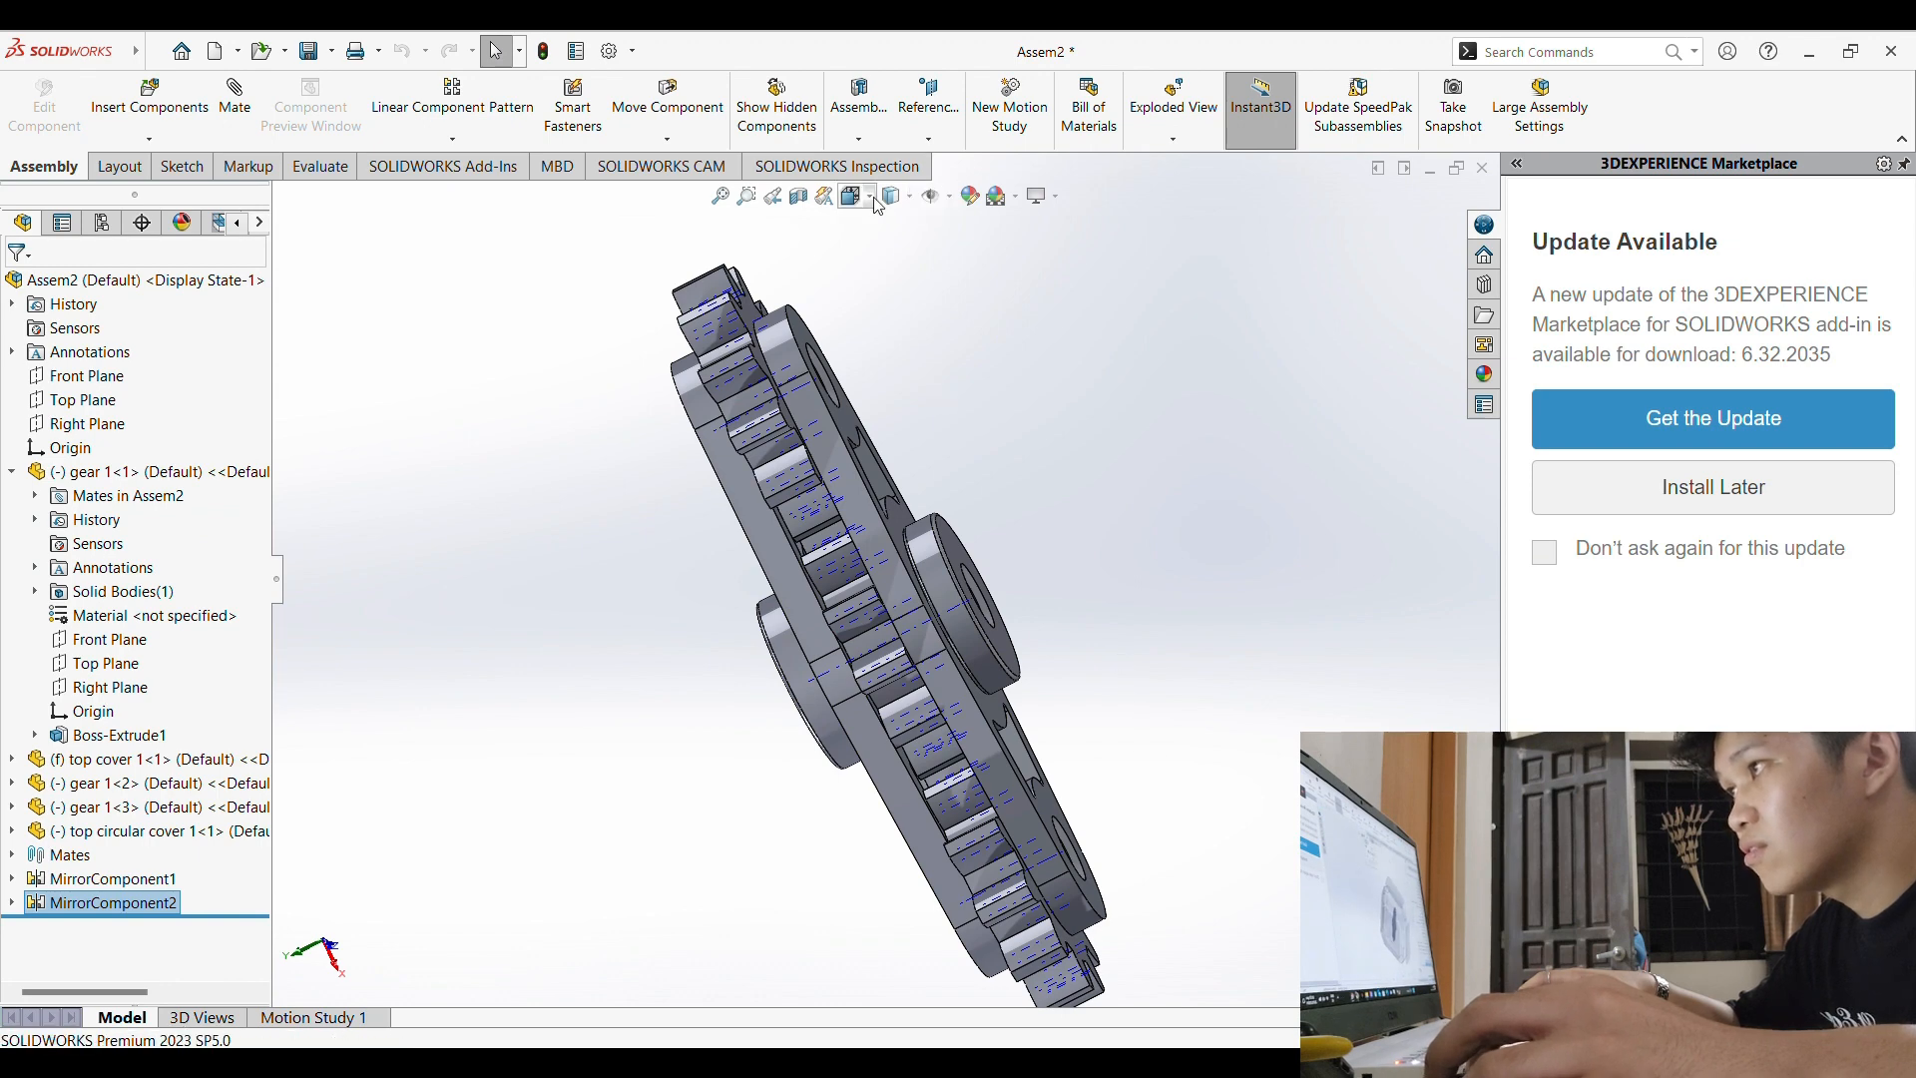
Step: Insert one pillar 2 component into free space beside the gear assembly
{"action": "key", "text": "f"}
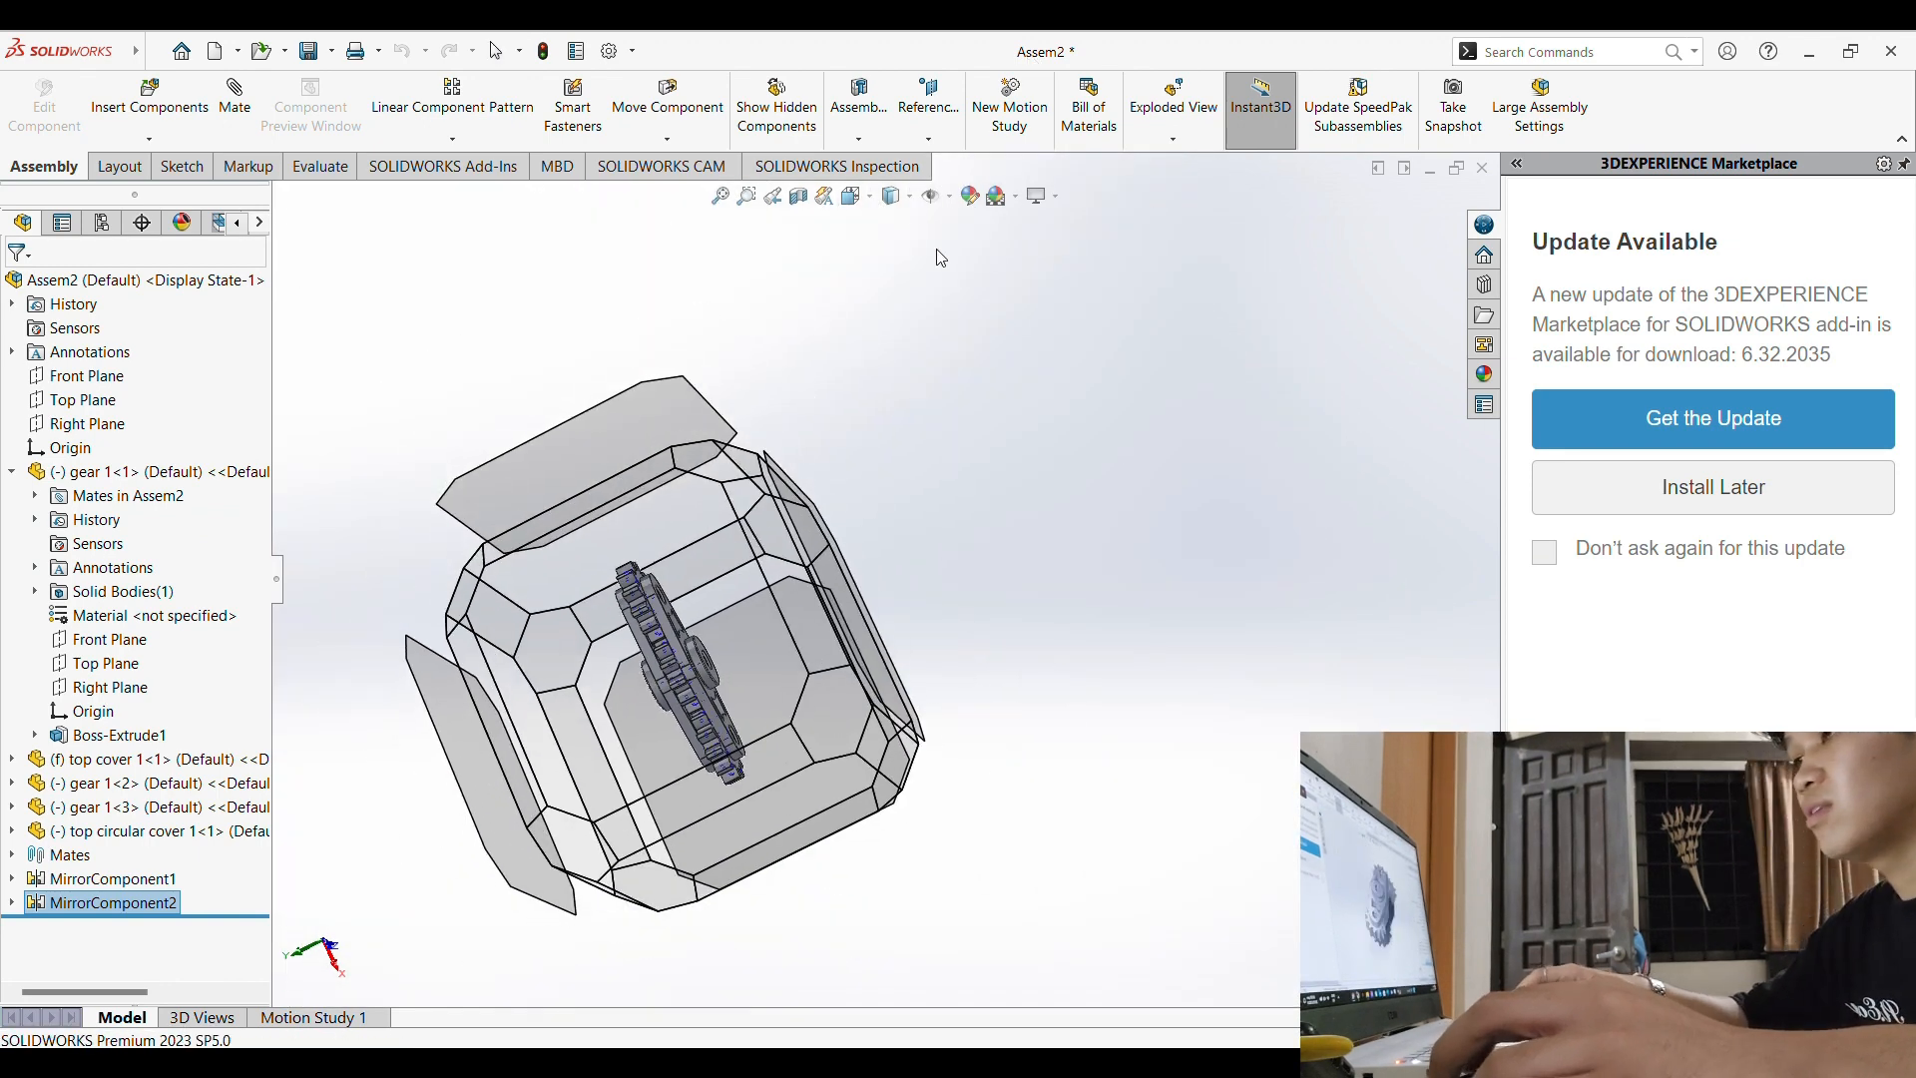
{"action": "left_click", "coordinate": [860, 196]}
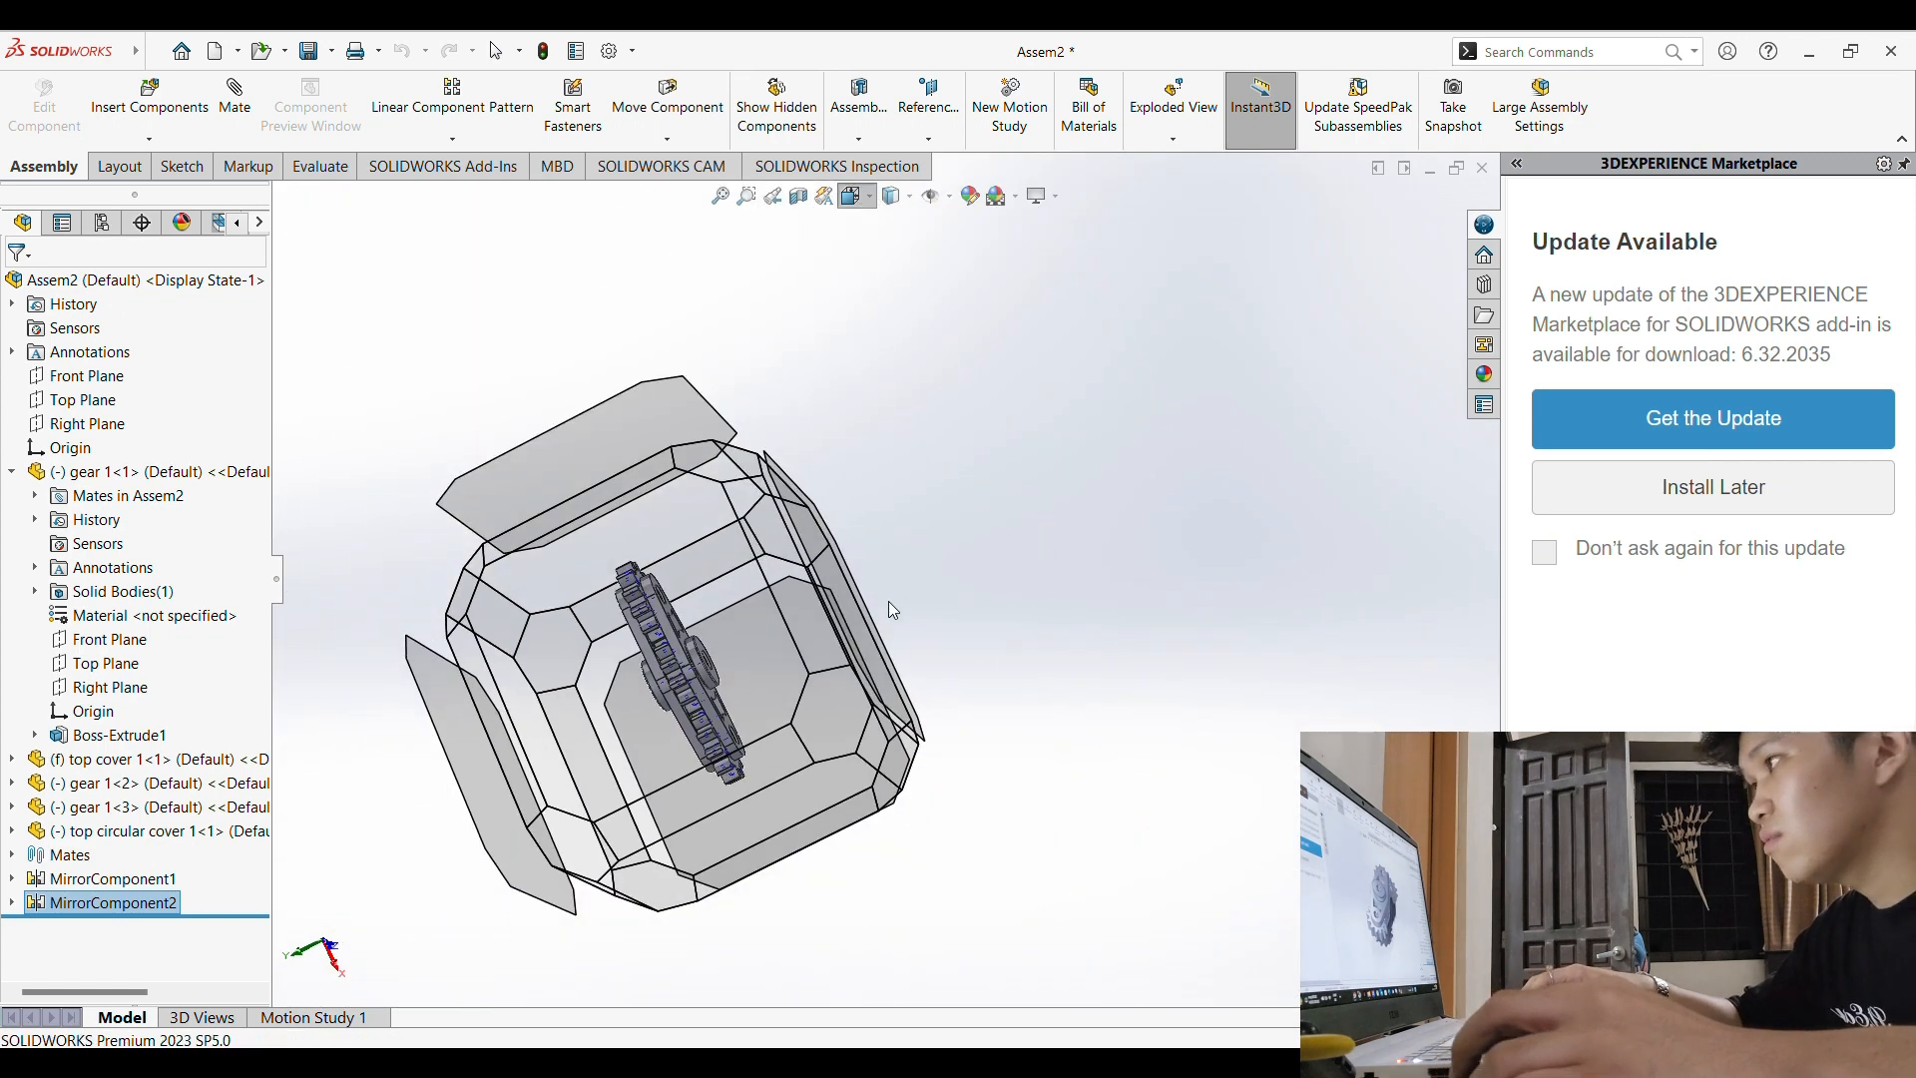
{"action": "left_click", "coordinate": [866, 202]}
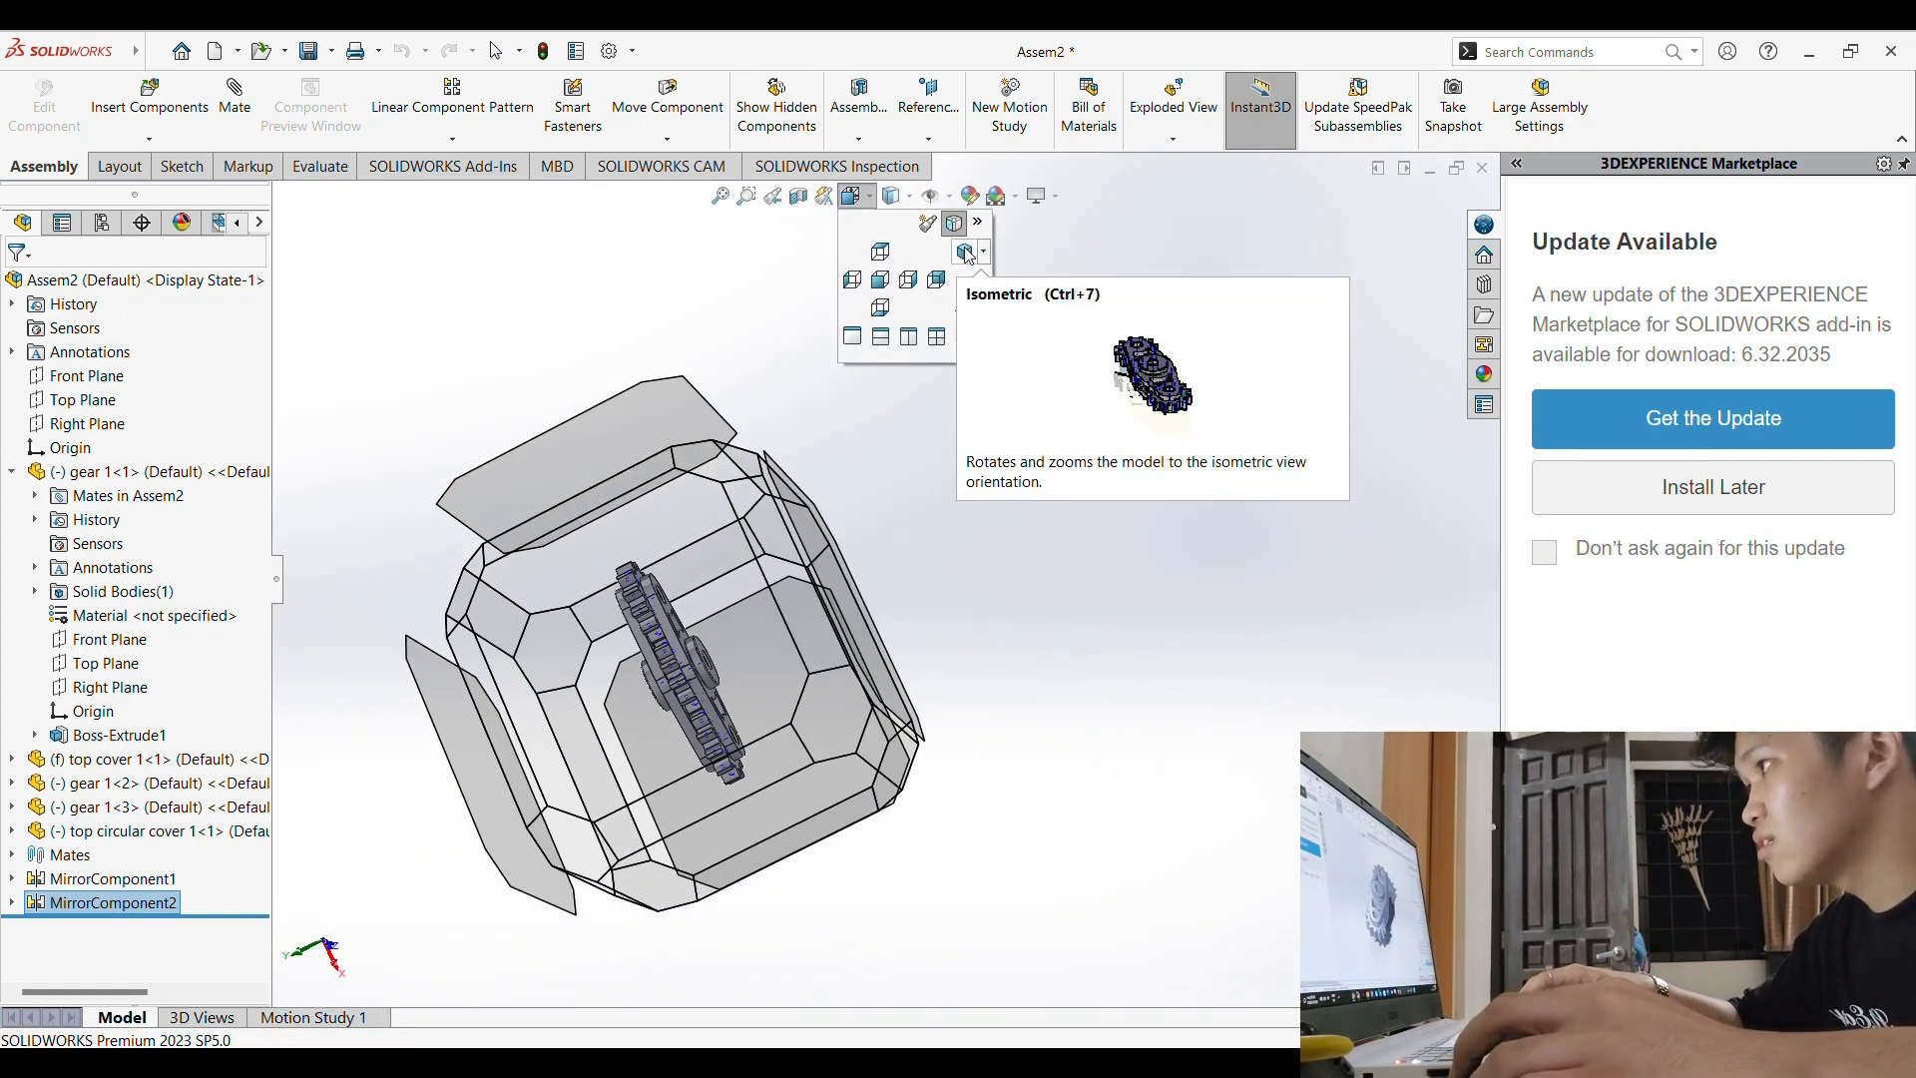
{"action": "left_click", "coordinate": [964, 251]}
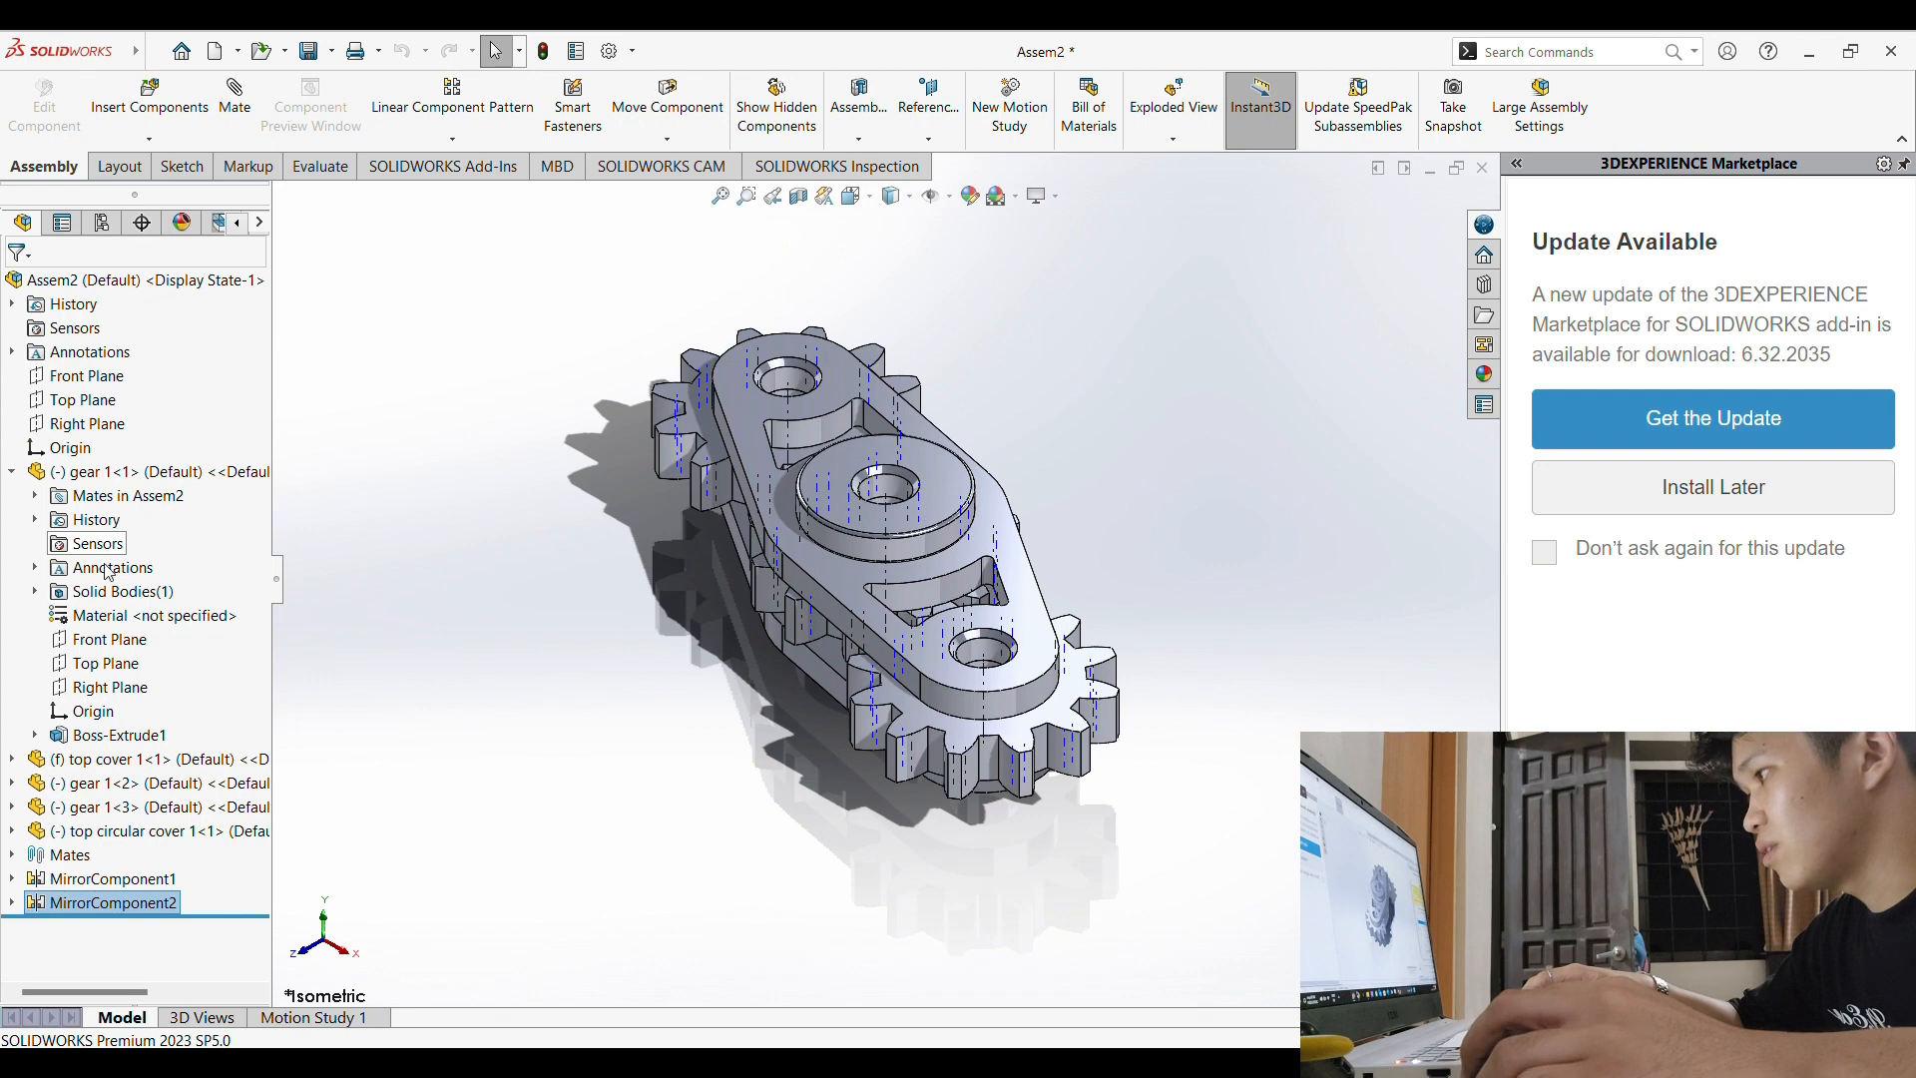
{"action": "left_click", "coordinate": [163, 146]}
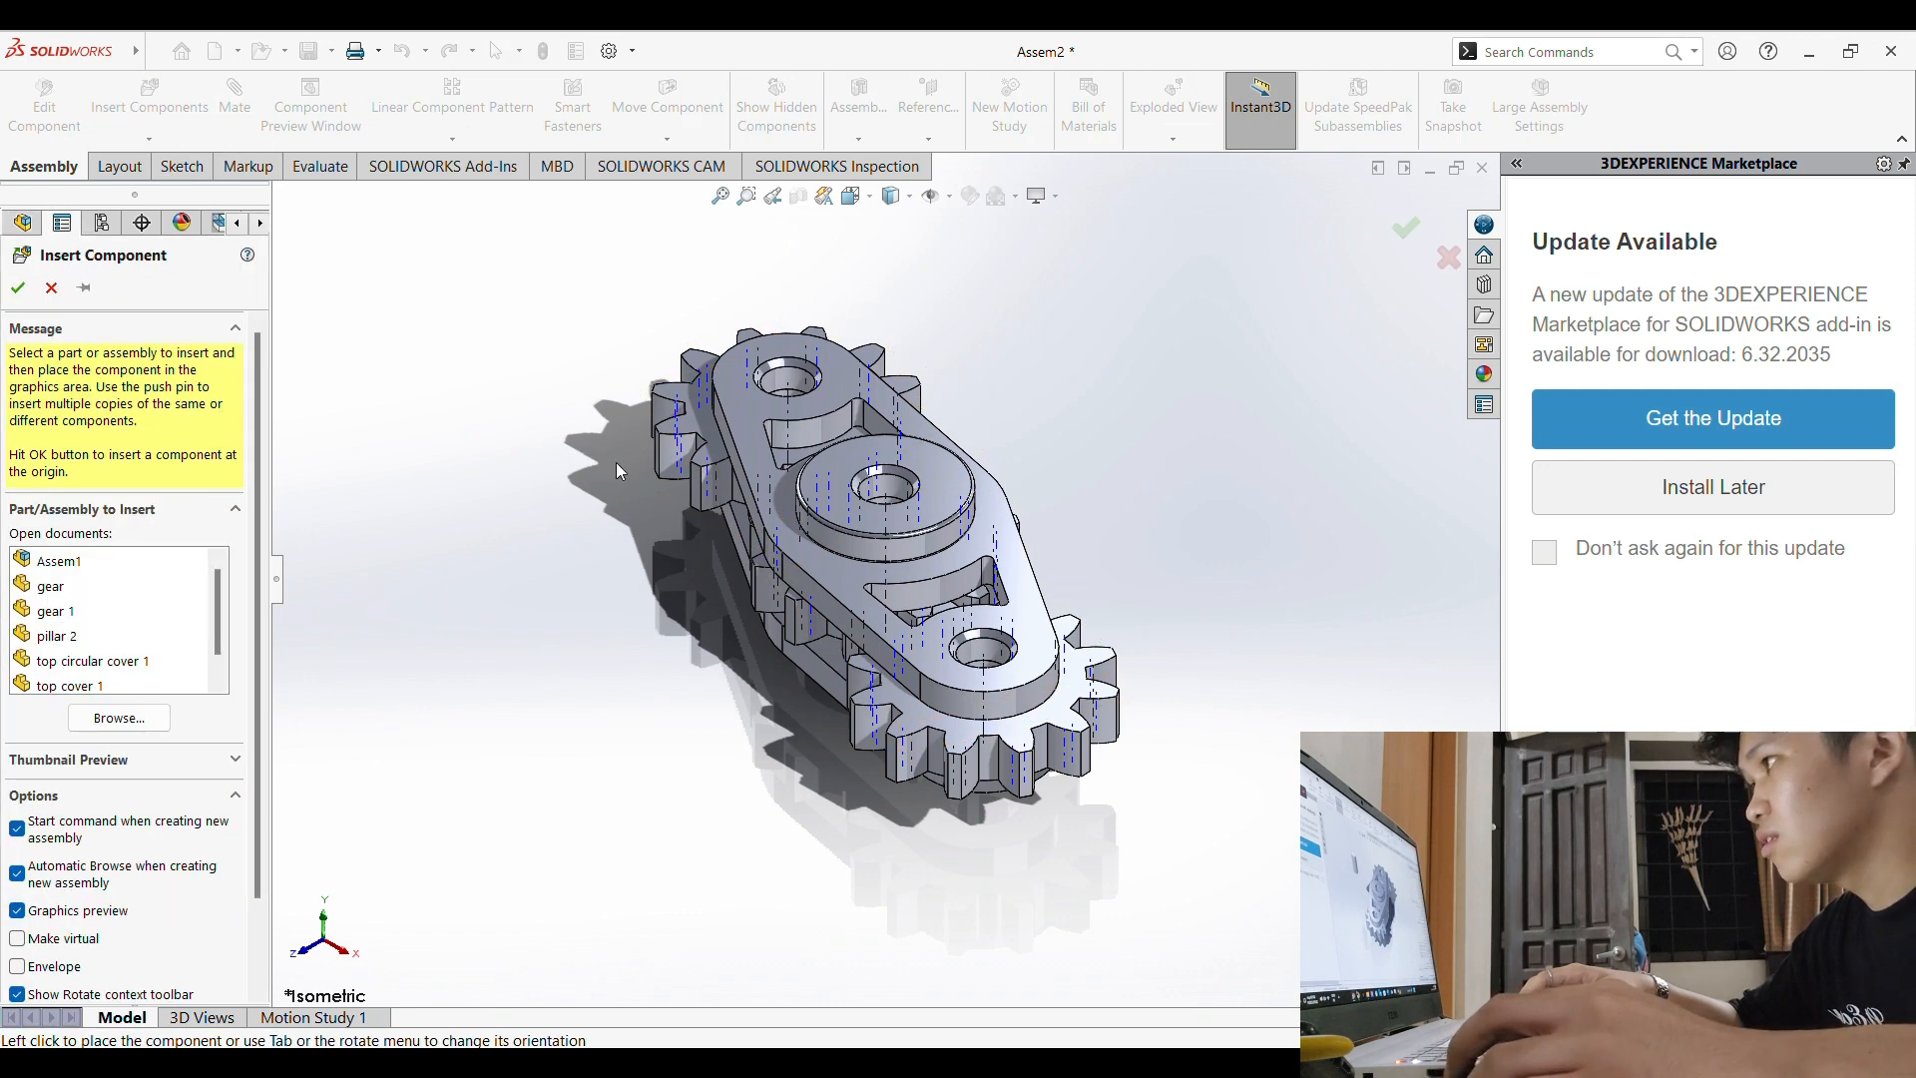
{"action": "scroll", "coordinate": [22, 653], "scroll_direction": "down", "scroll_amount": 1}
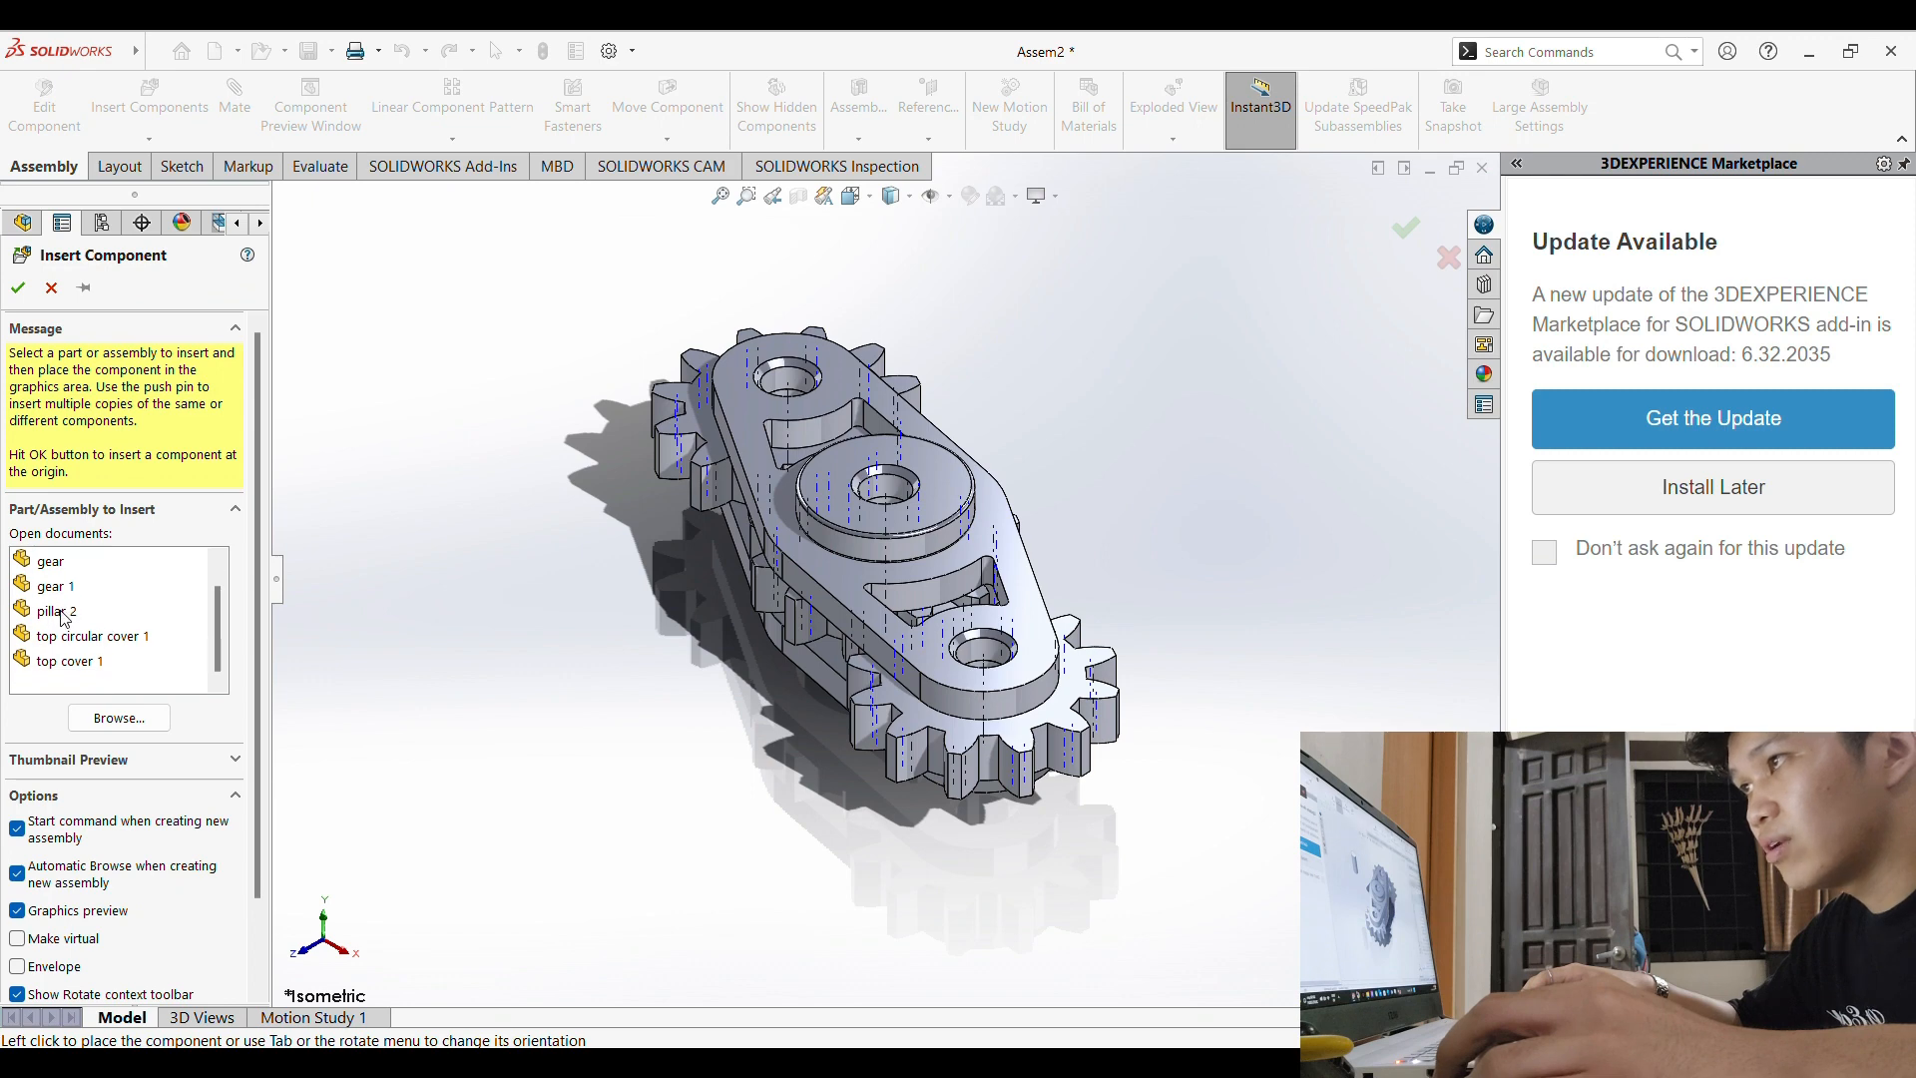
{"action": "left_click", "coordinate": [62, 611]}
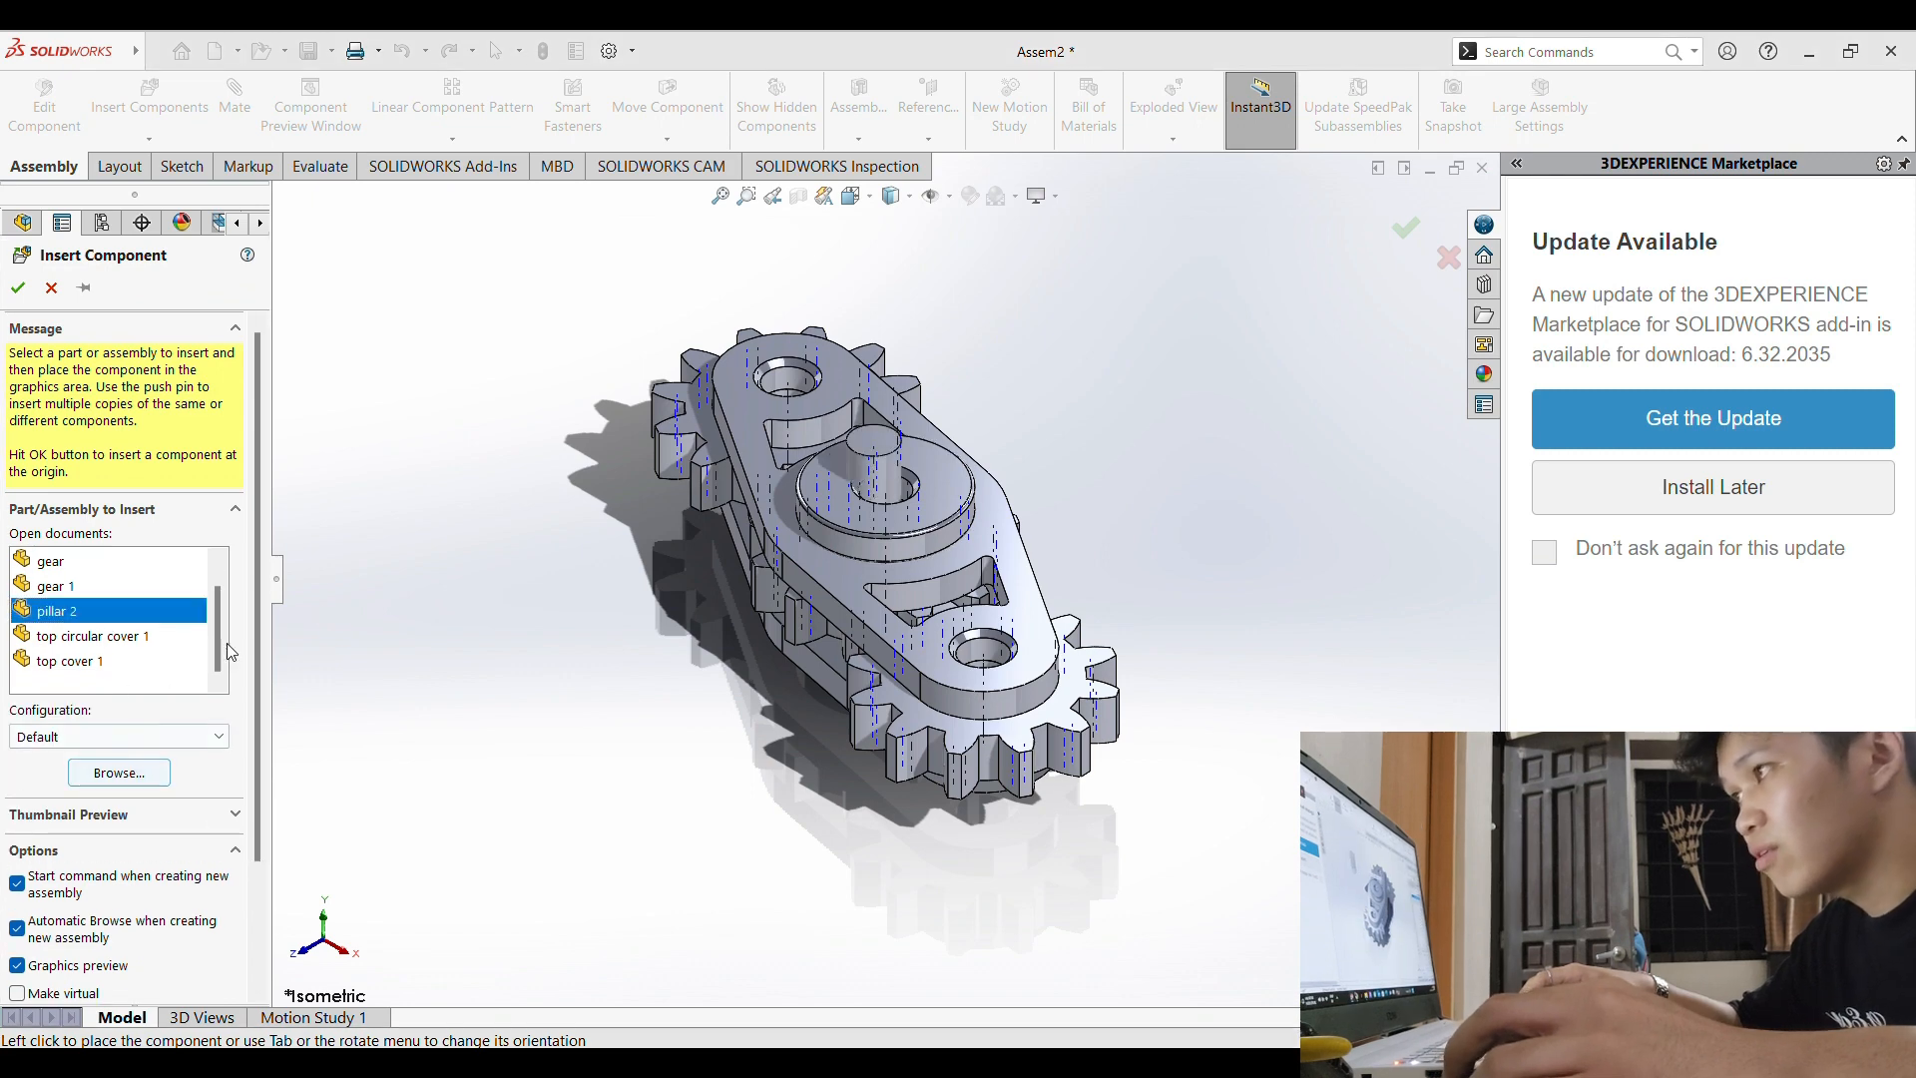
{"action": "left_click", "coordinate": [1159, 394]}
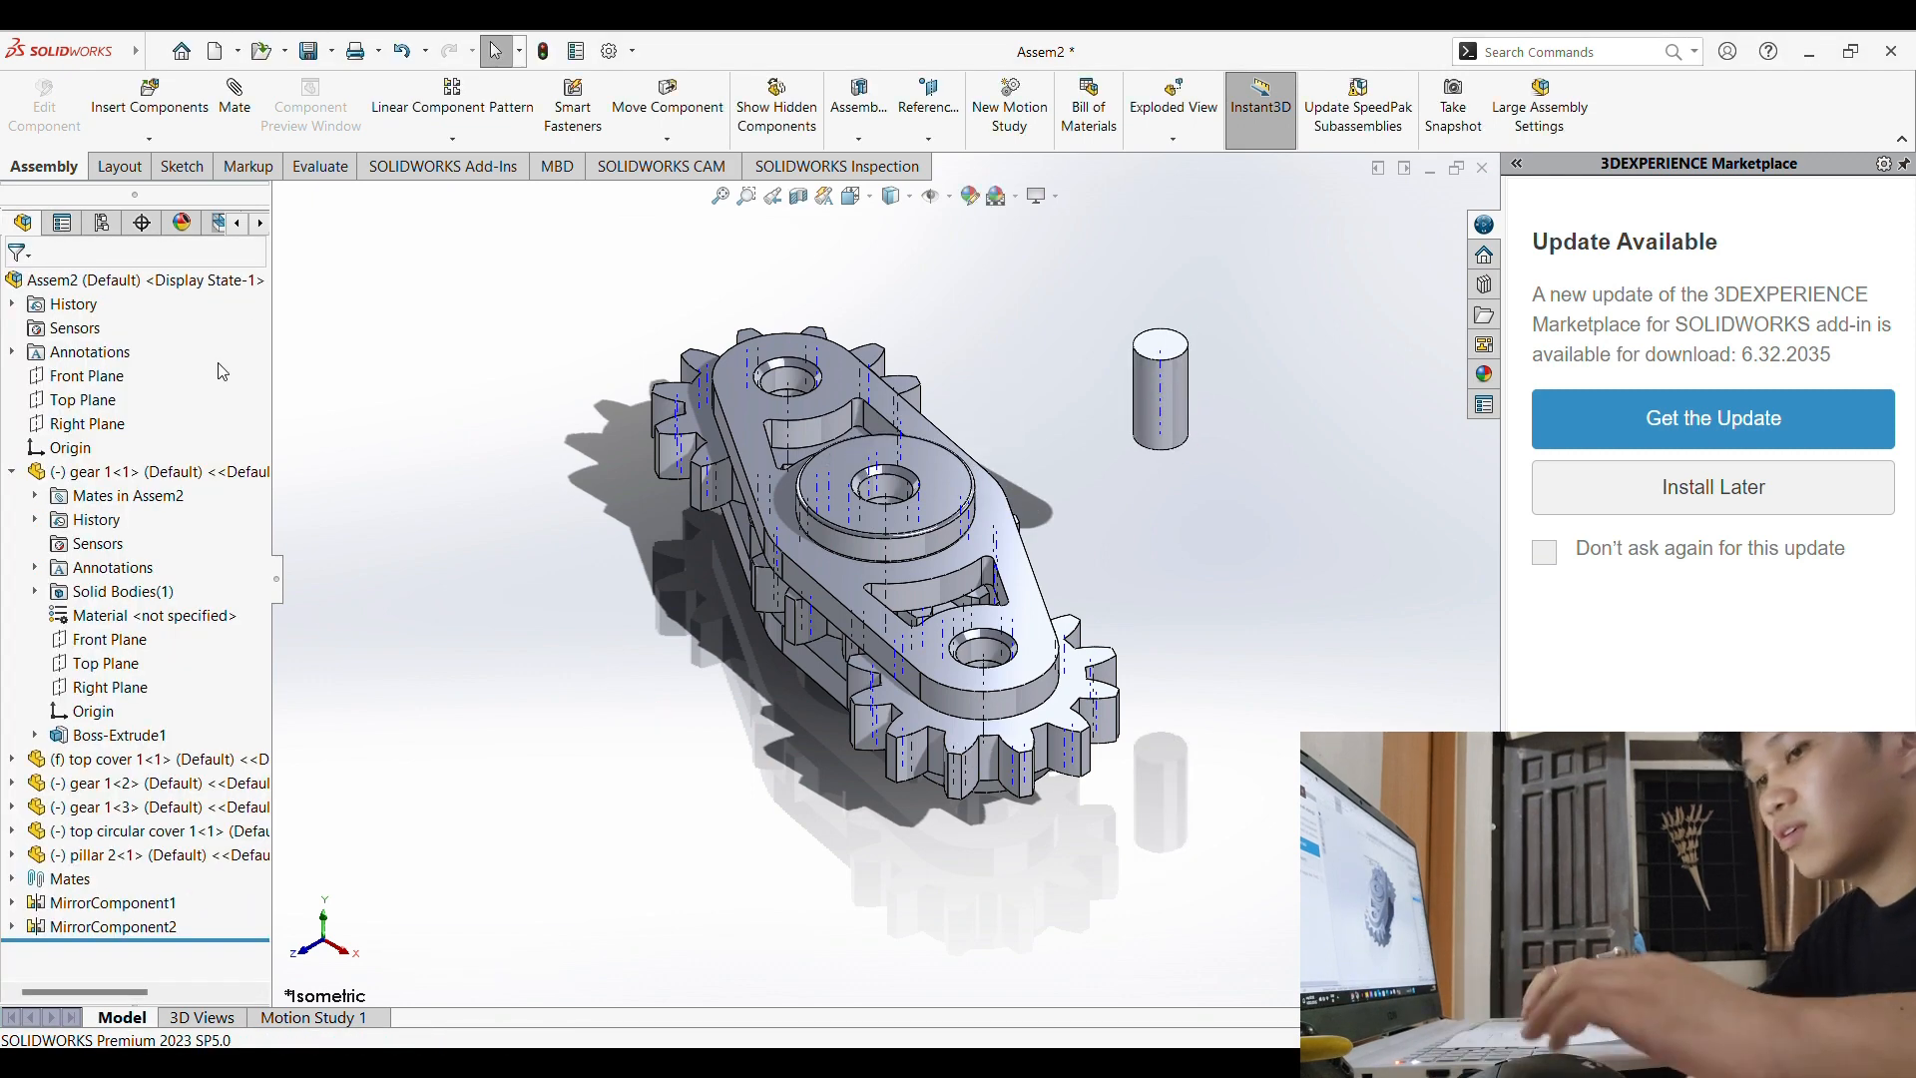
Step: Add a Coincident mate between the top edge of pillar 2 and the rear end hole edge of top cover 1
{"action": "left_click", "coordinate": [235, 99]}
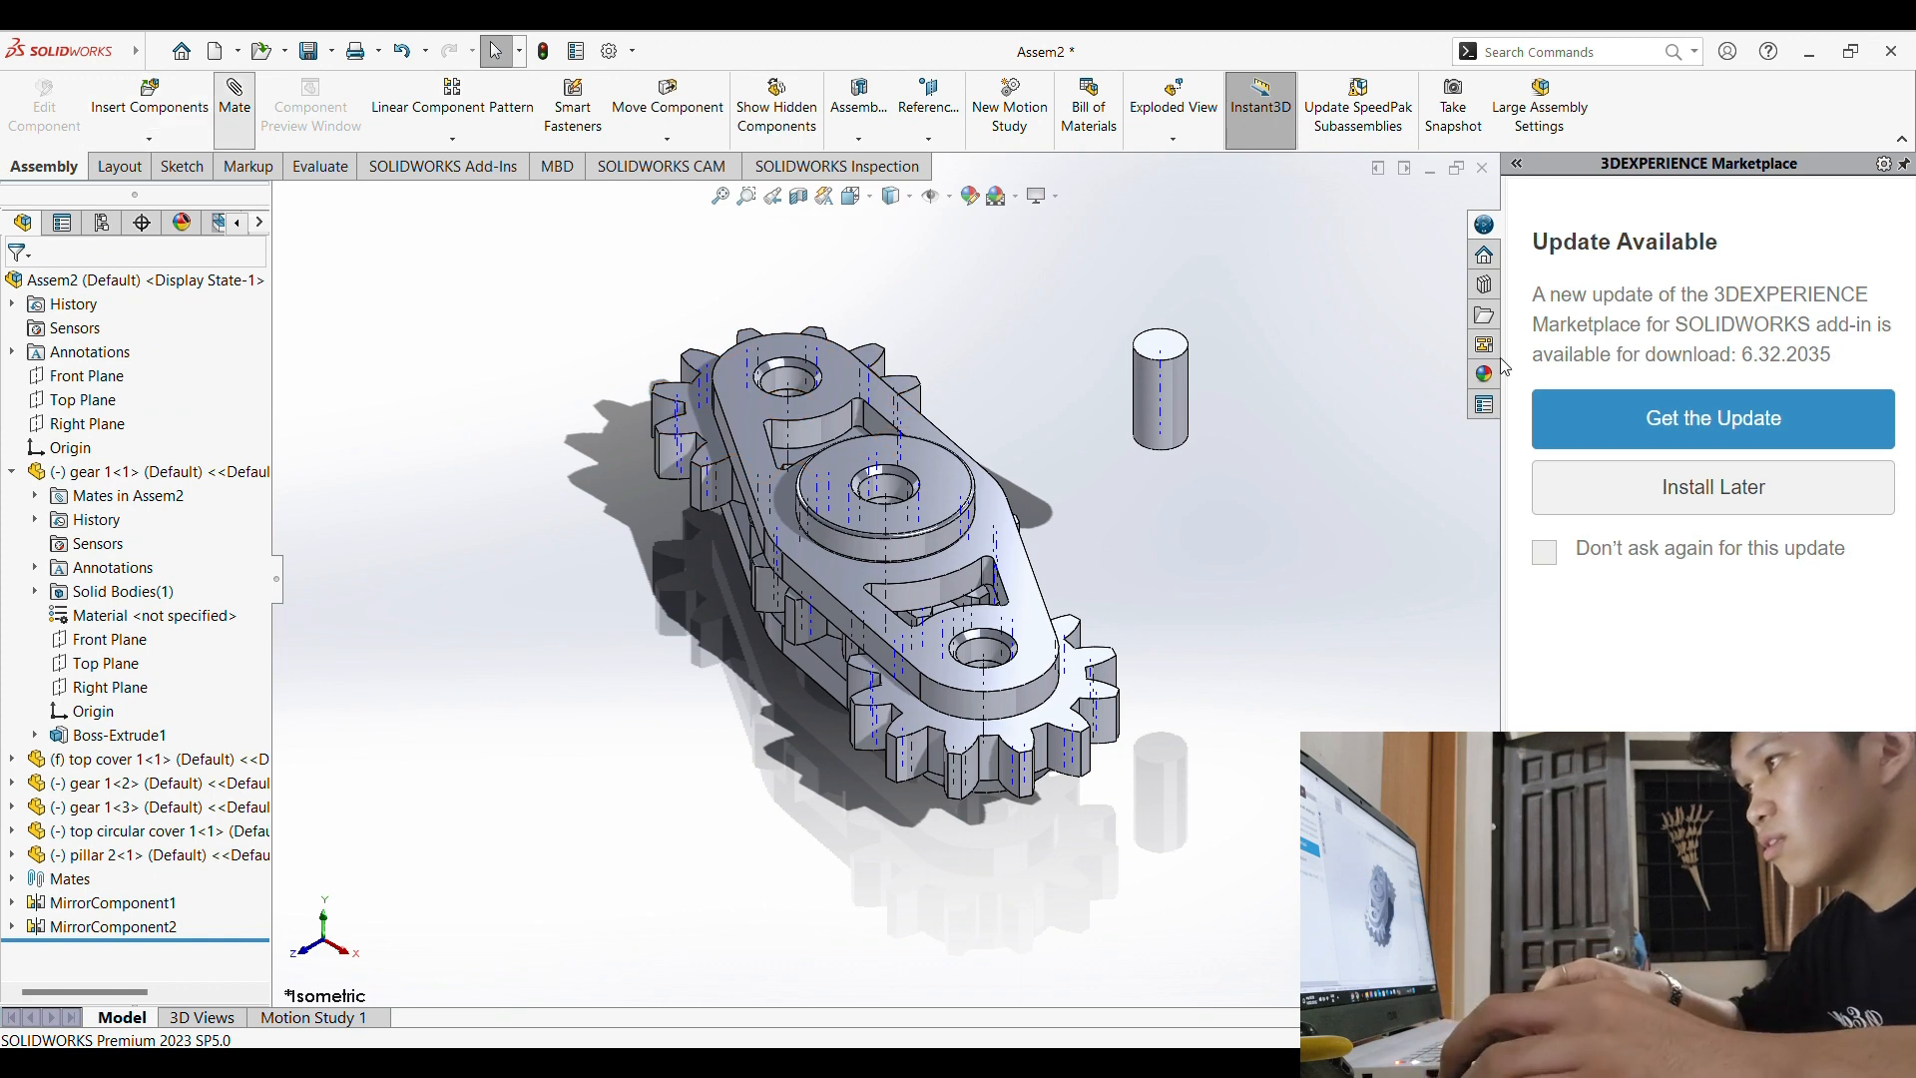
{"action": "left_click", "coordinate": [1182, 351]}
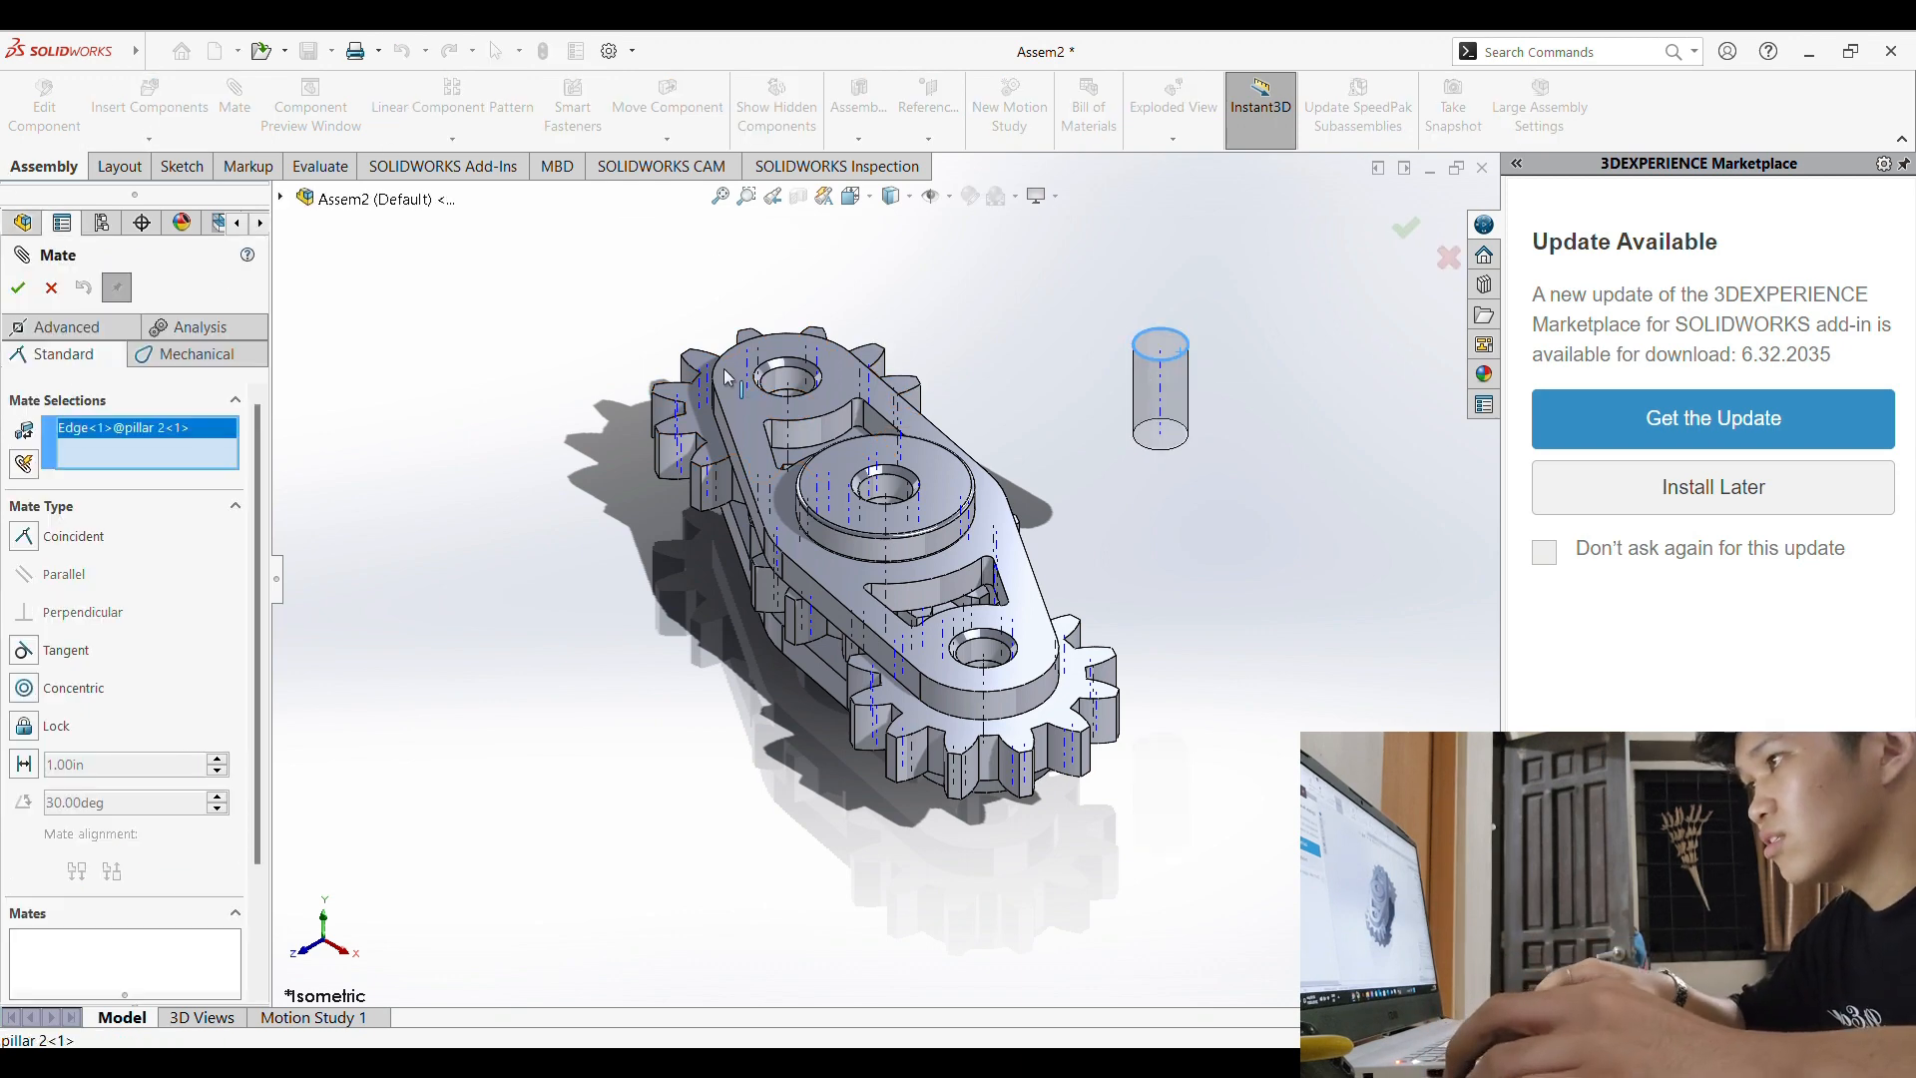
{"action": "left_click", "coordinate": [779, 375]}
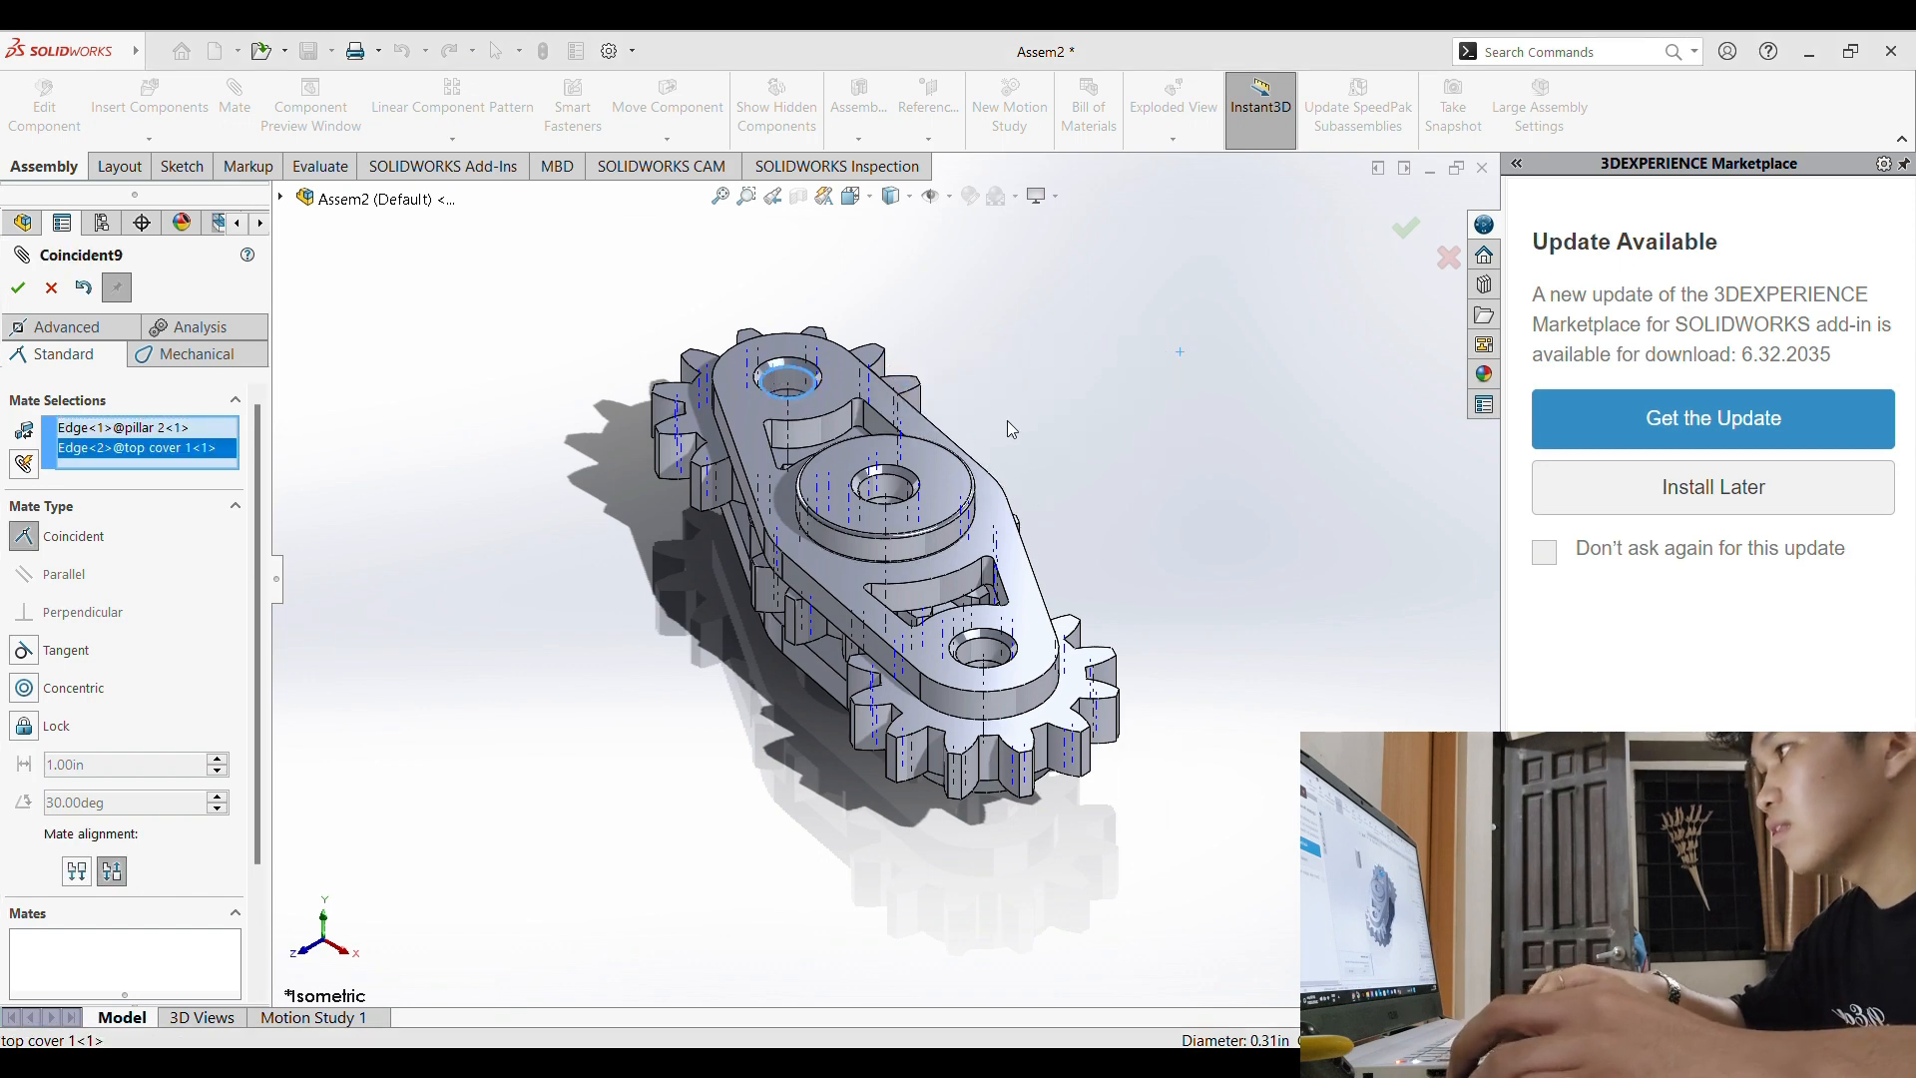
{"action": "key", "text": "Return"}
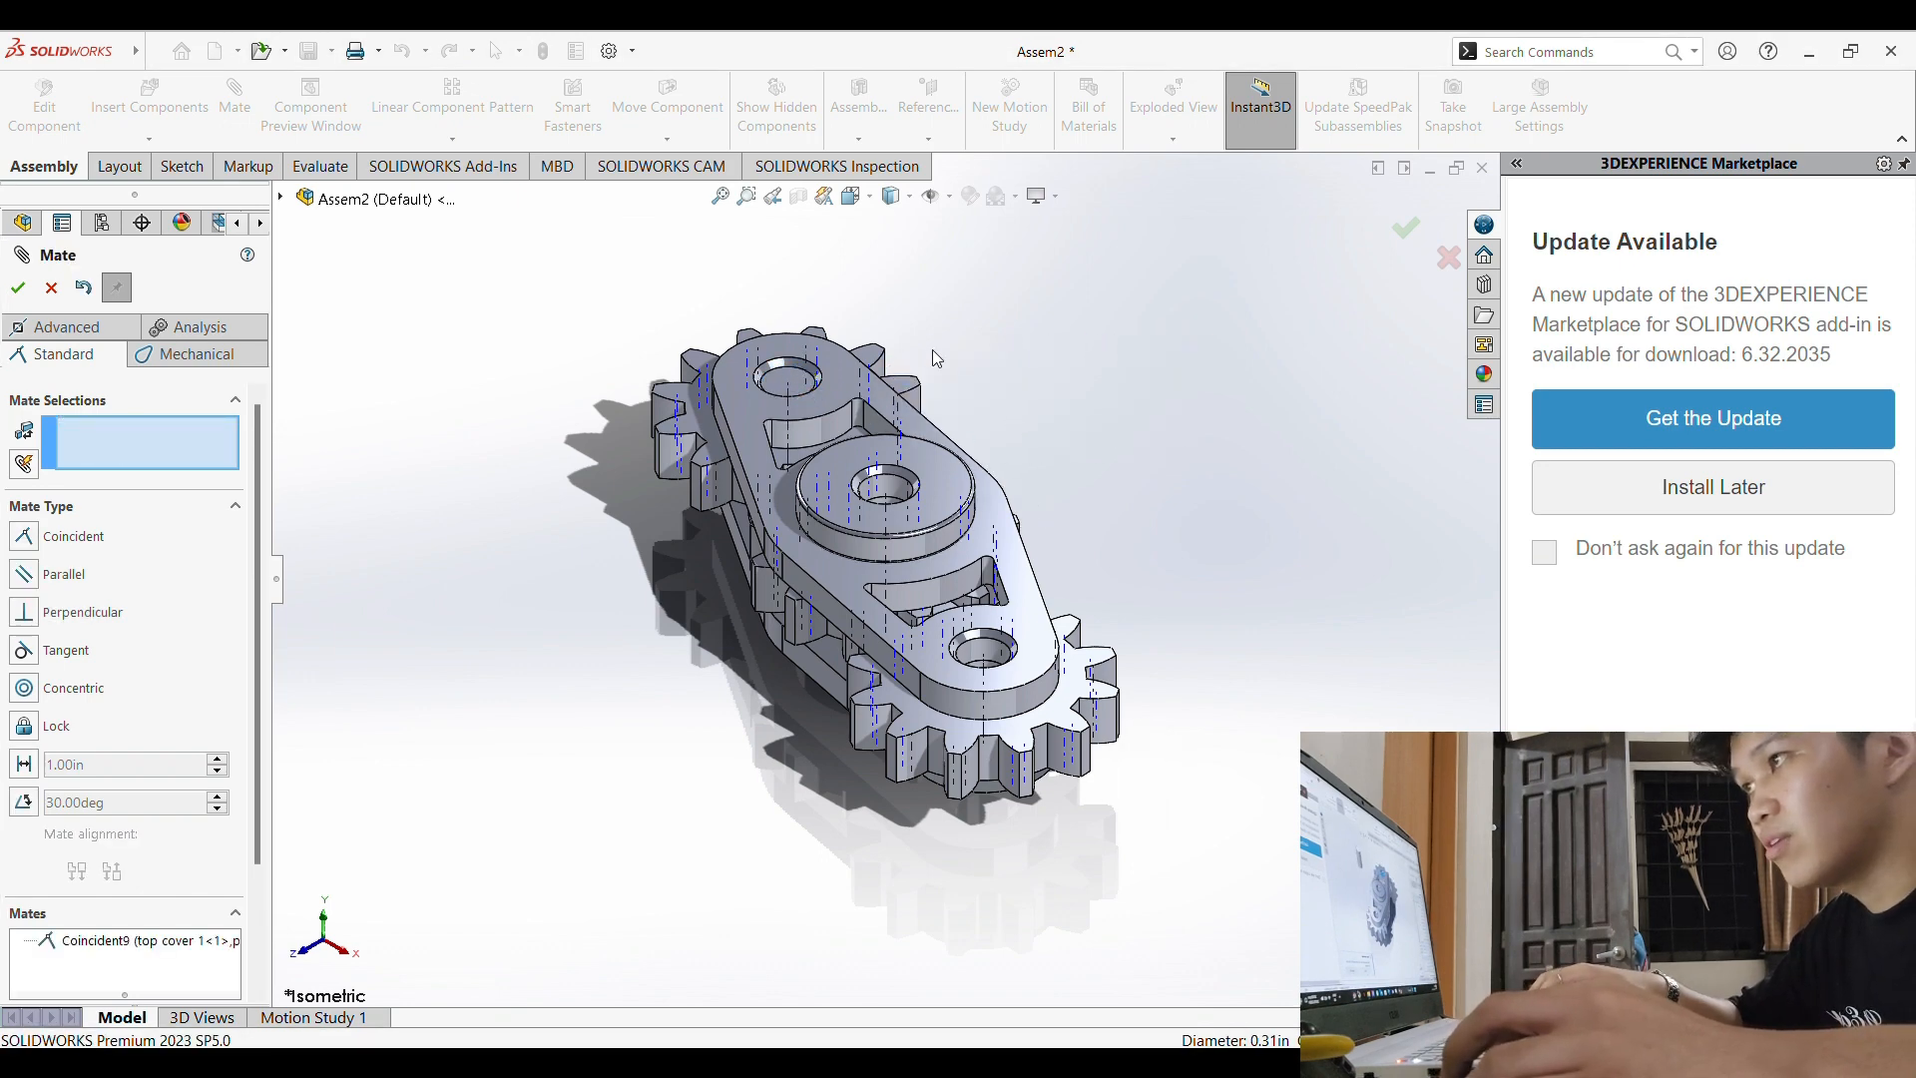
{"action": "key", "text": "Escape"}
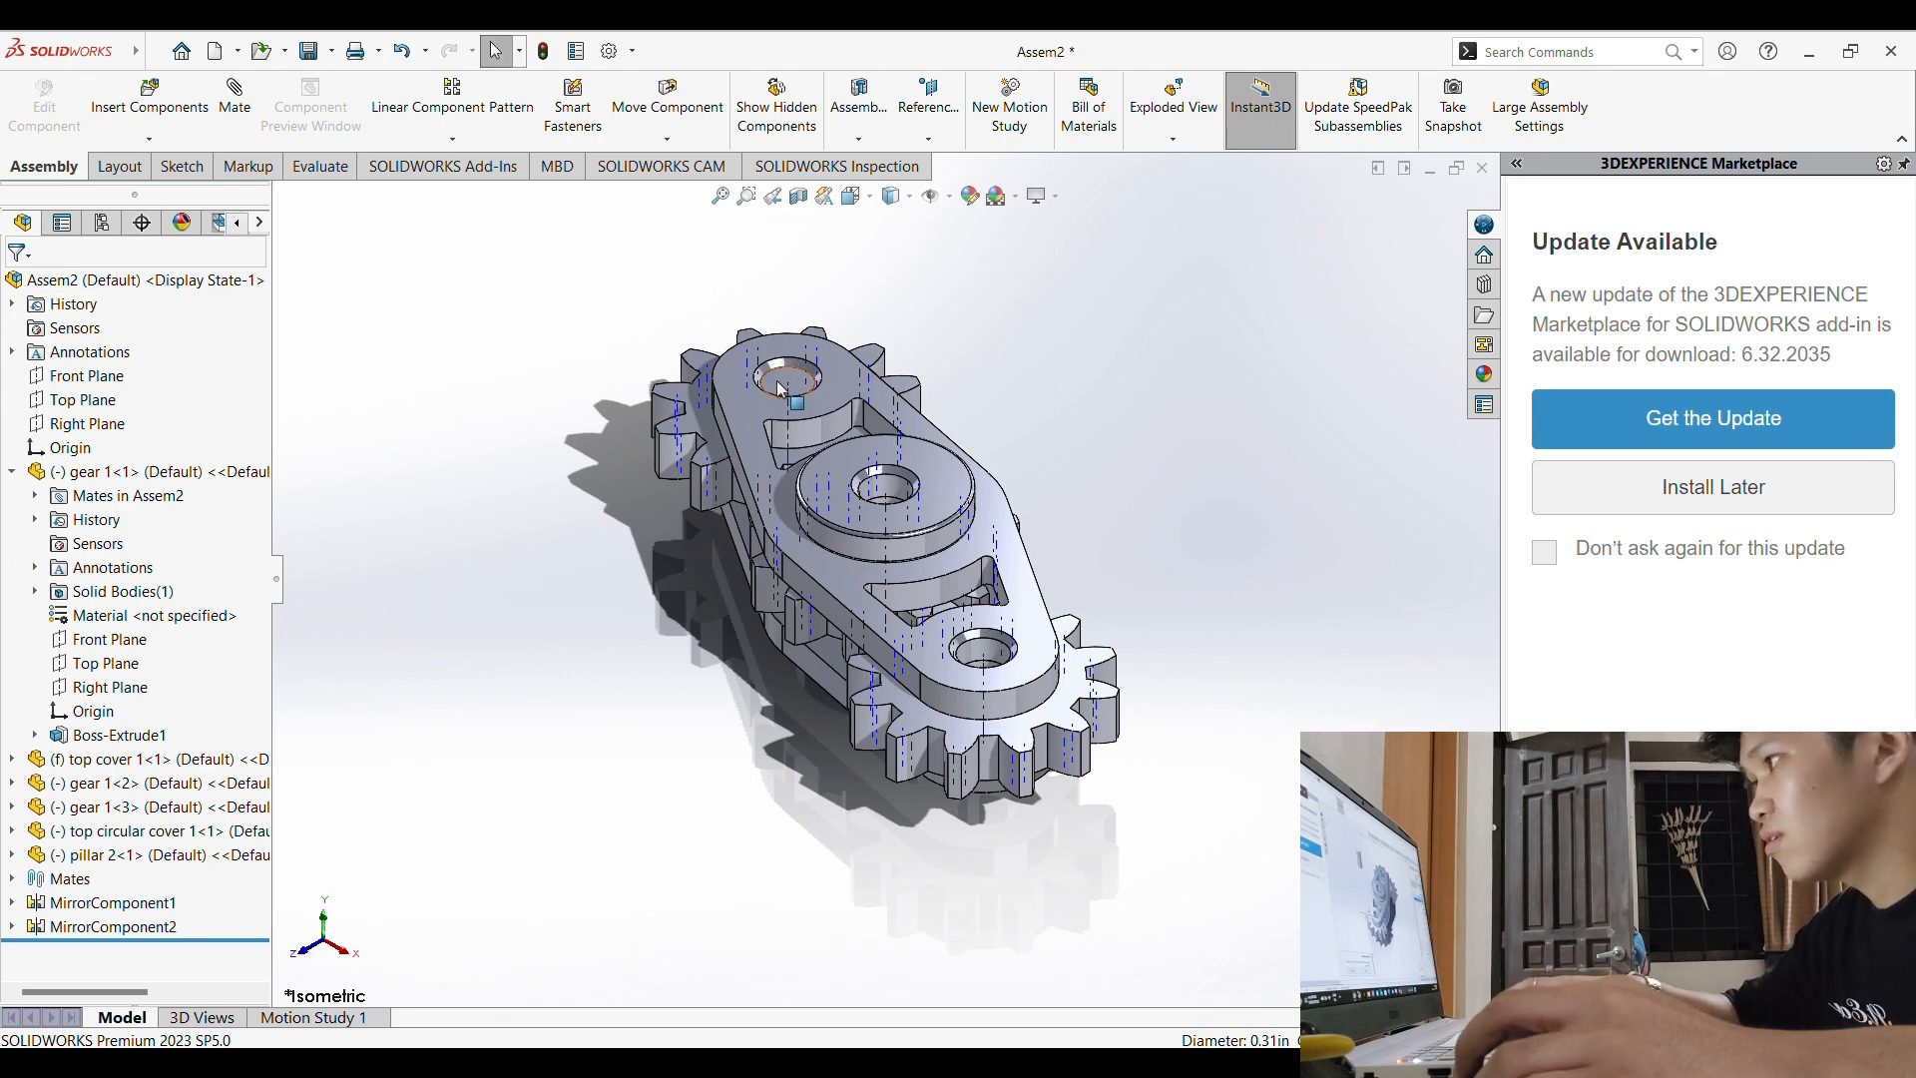
Step: Copy the mated pillar 2 component into free space beside the gear assembly
{"action": "left_click_drag", "start_coordinate": [777, 375], "coordinate": [1121, 375]}
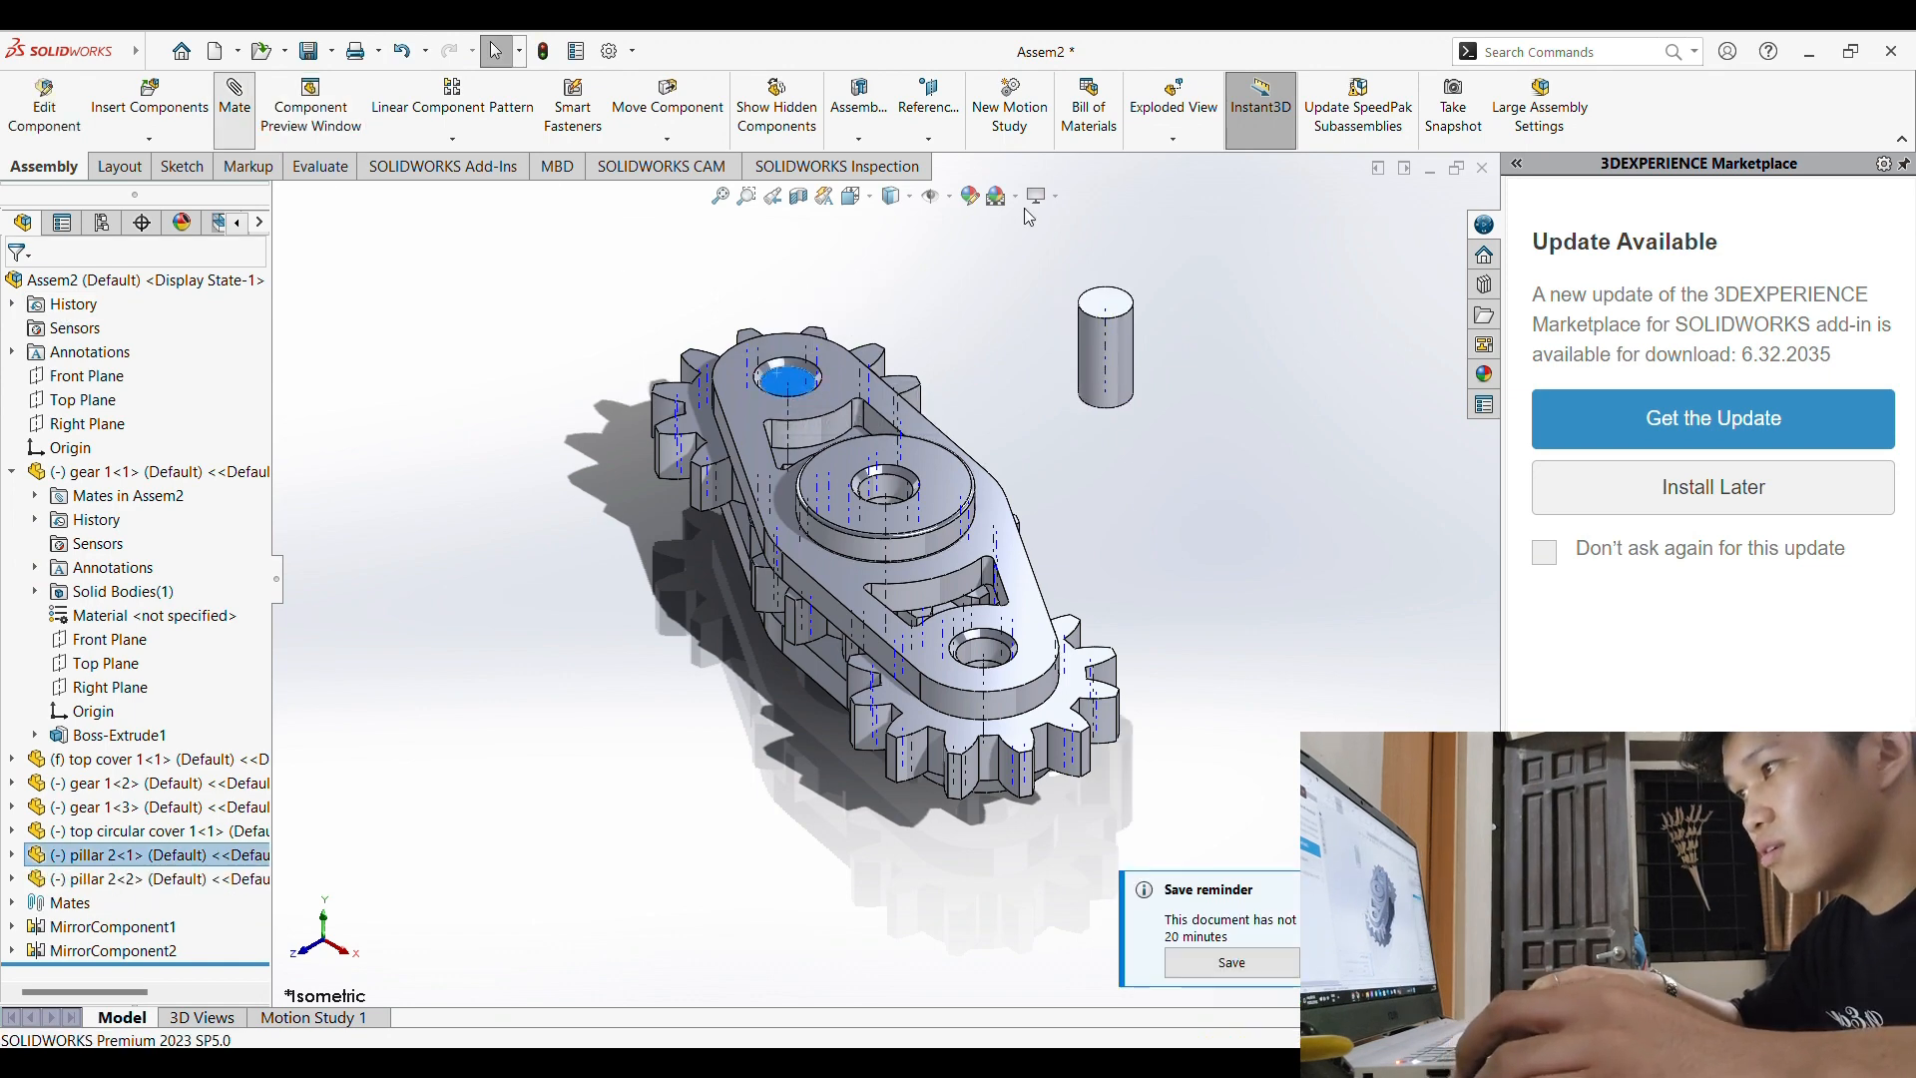
{"action": "left_click", "coordinate": [1125, 312]}
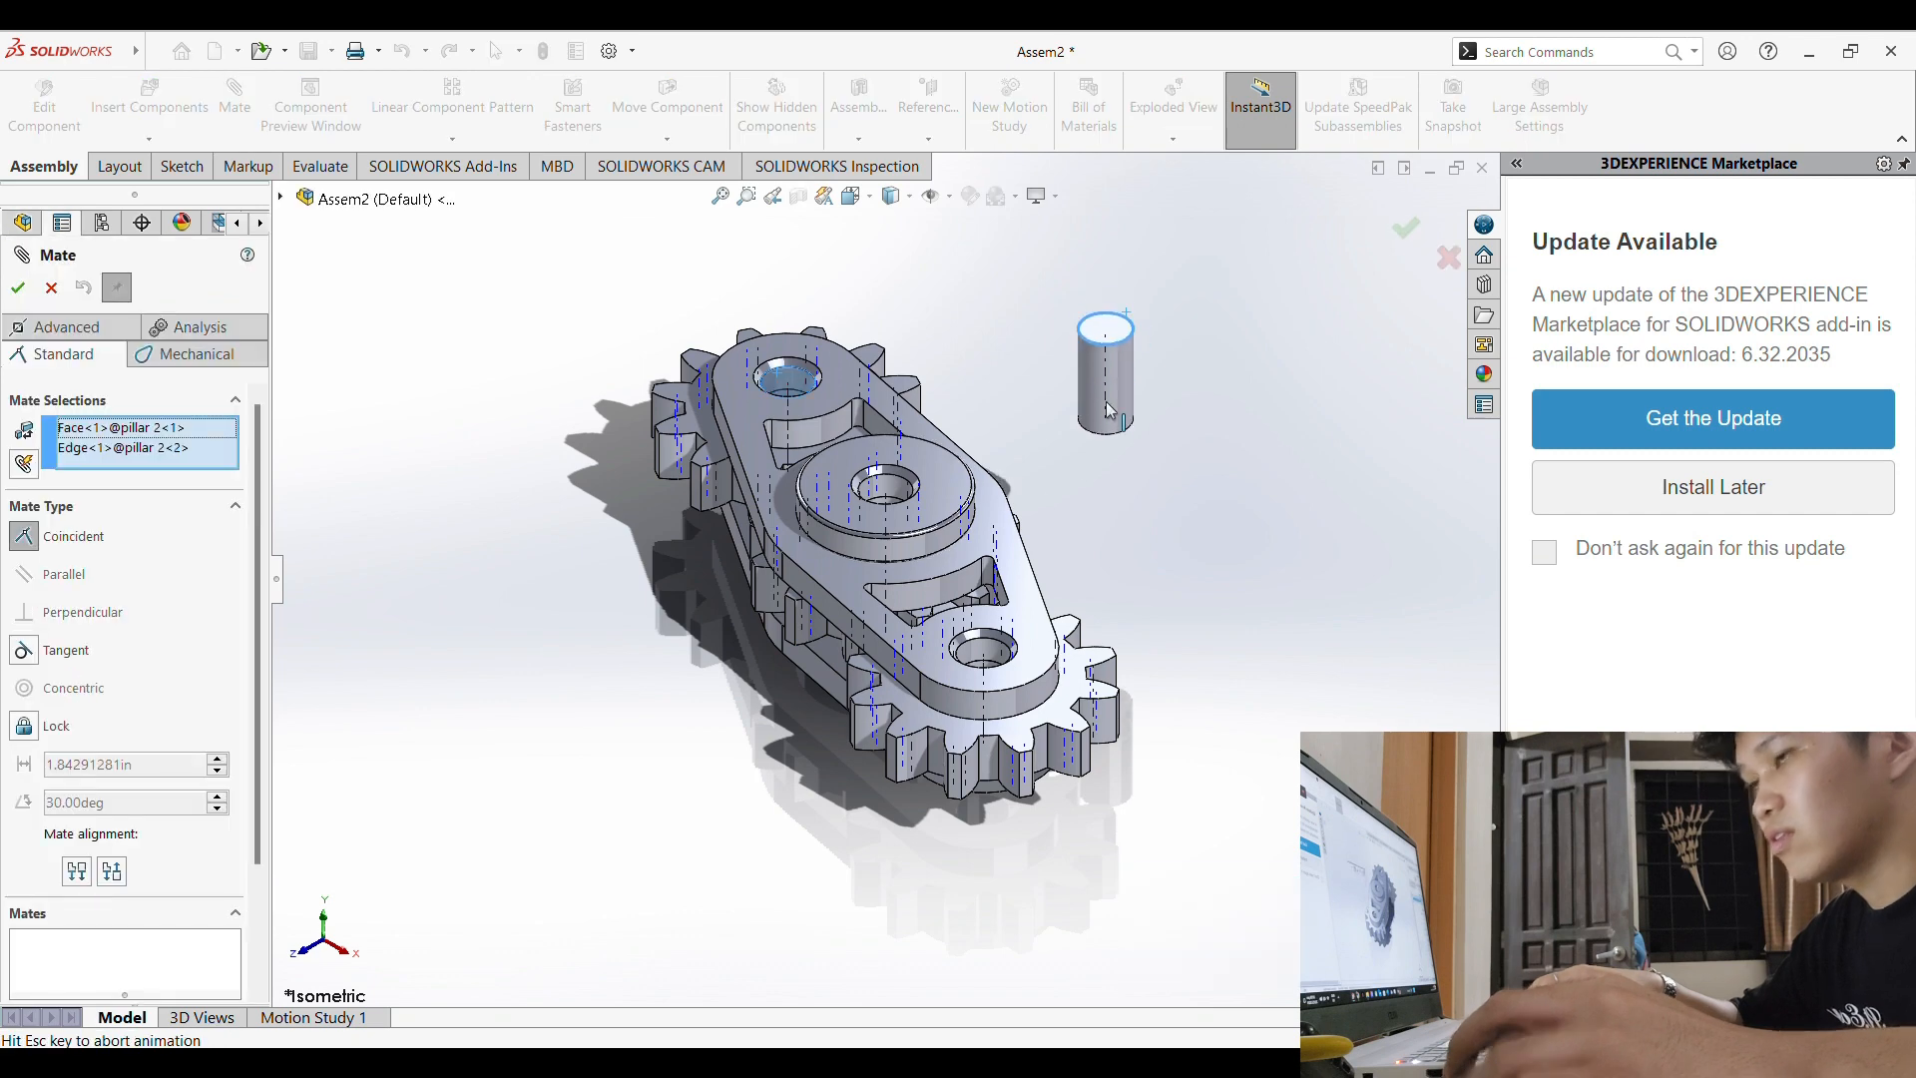
{"action": "key", "text": "Escape"}
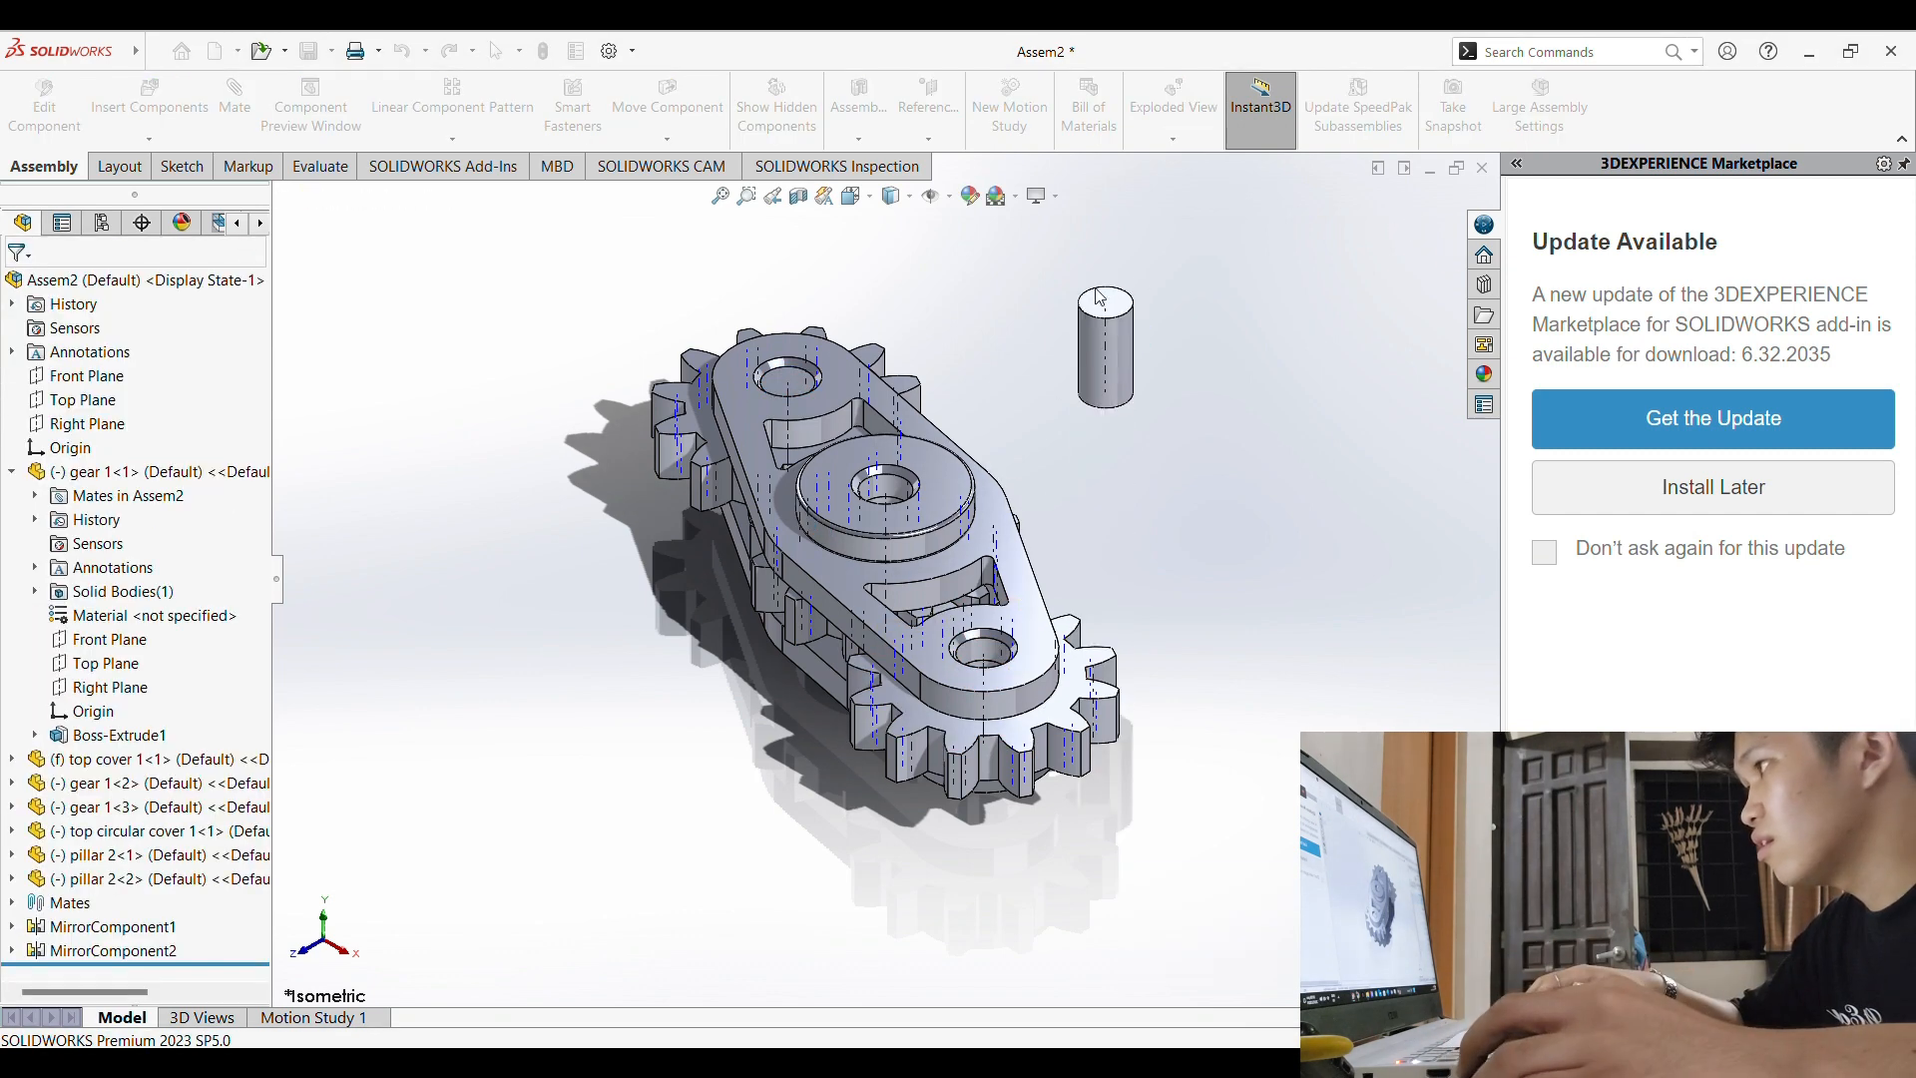
Step: Add a Coincident mate between the top edge of the second pillar 2 and the front end hole edge of top cover 1
{"action": "left_click", "coordinate": [254, 118]}
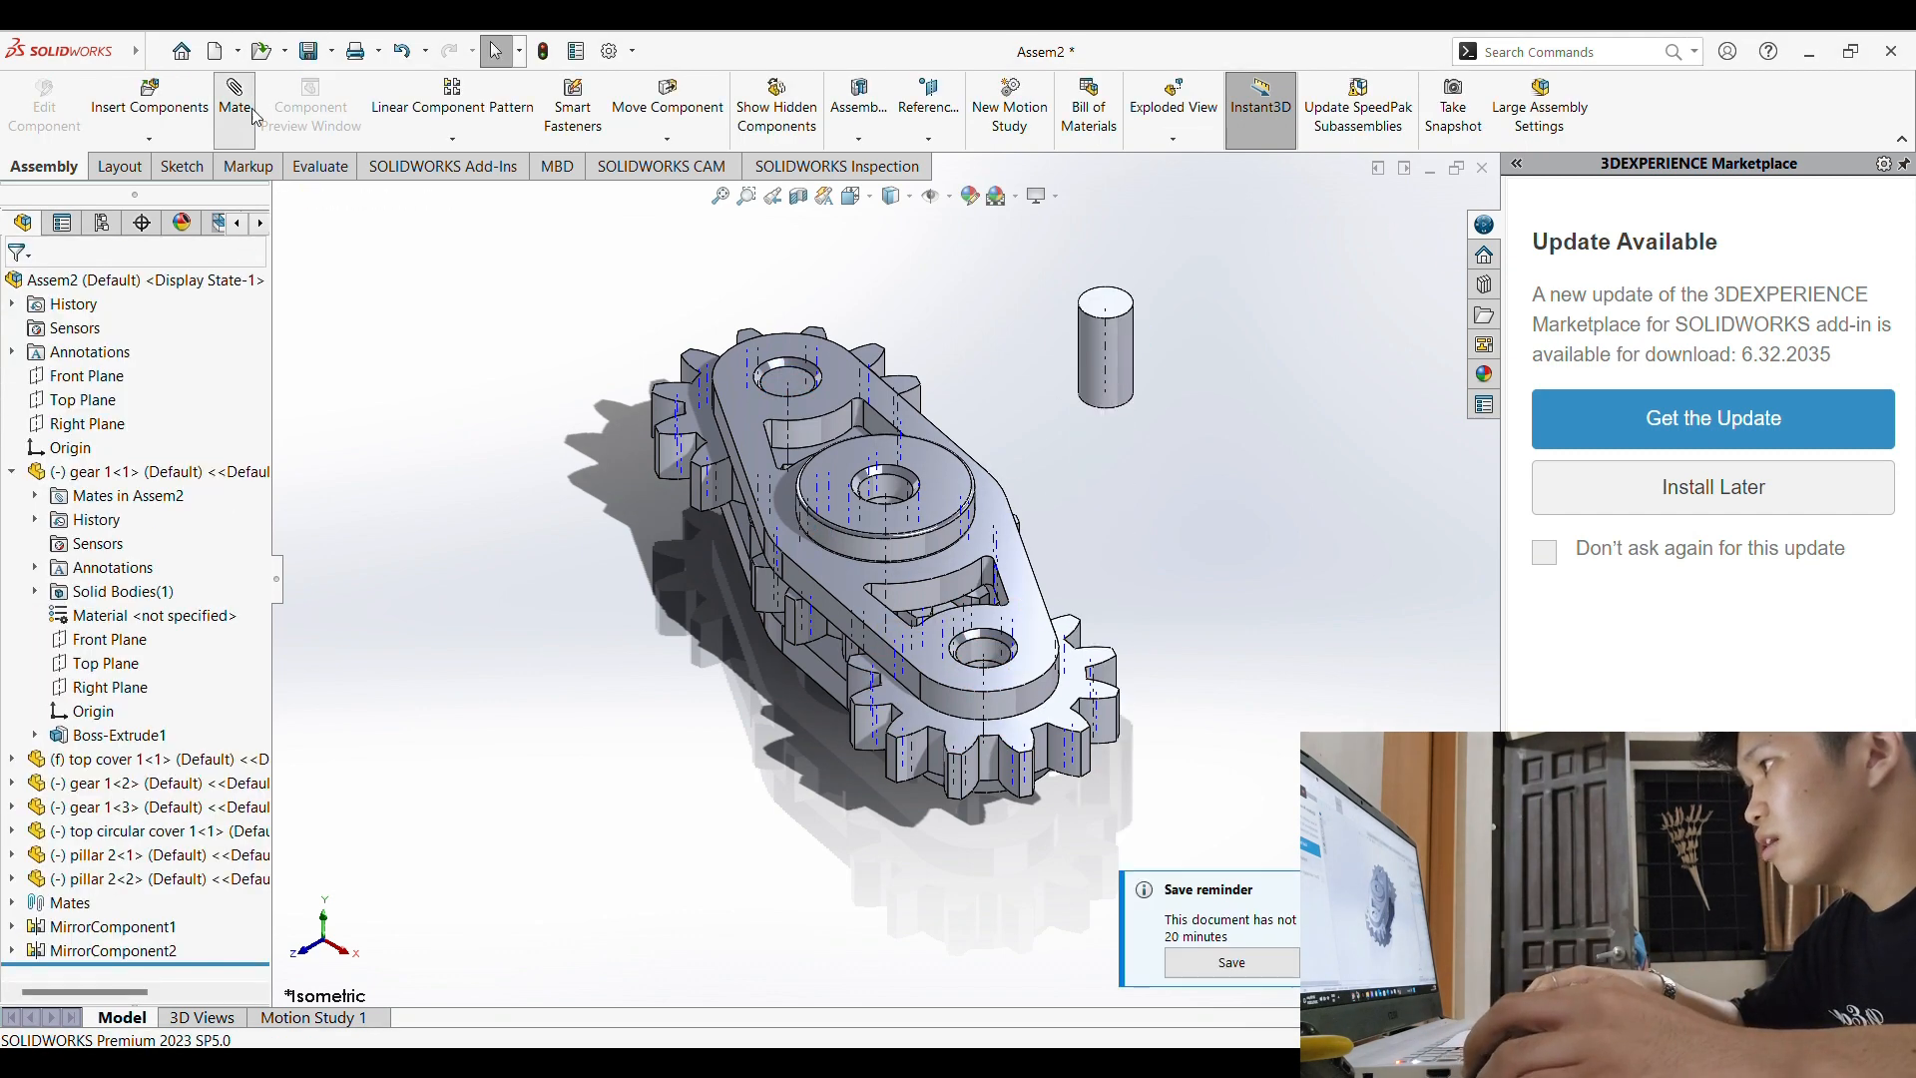
{"action": "left_click", "coordinate": [1125, 315]}
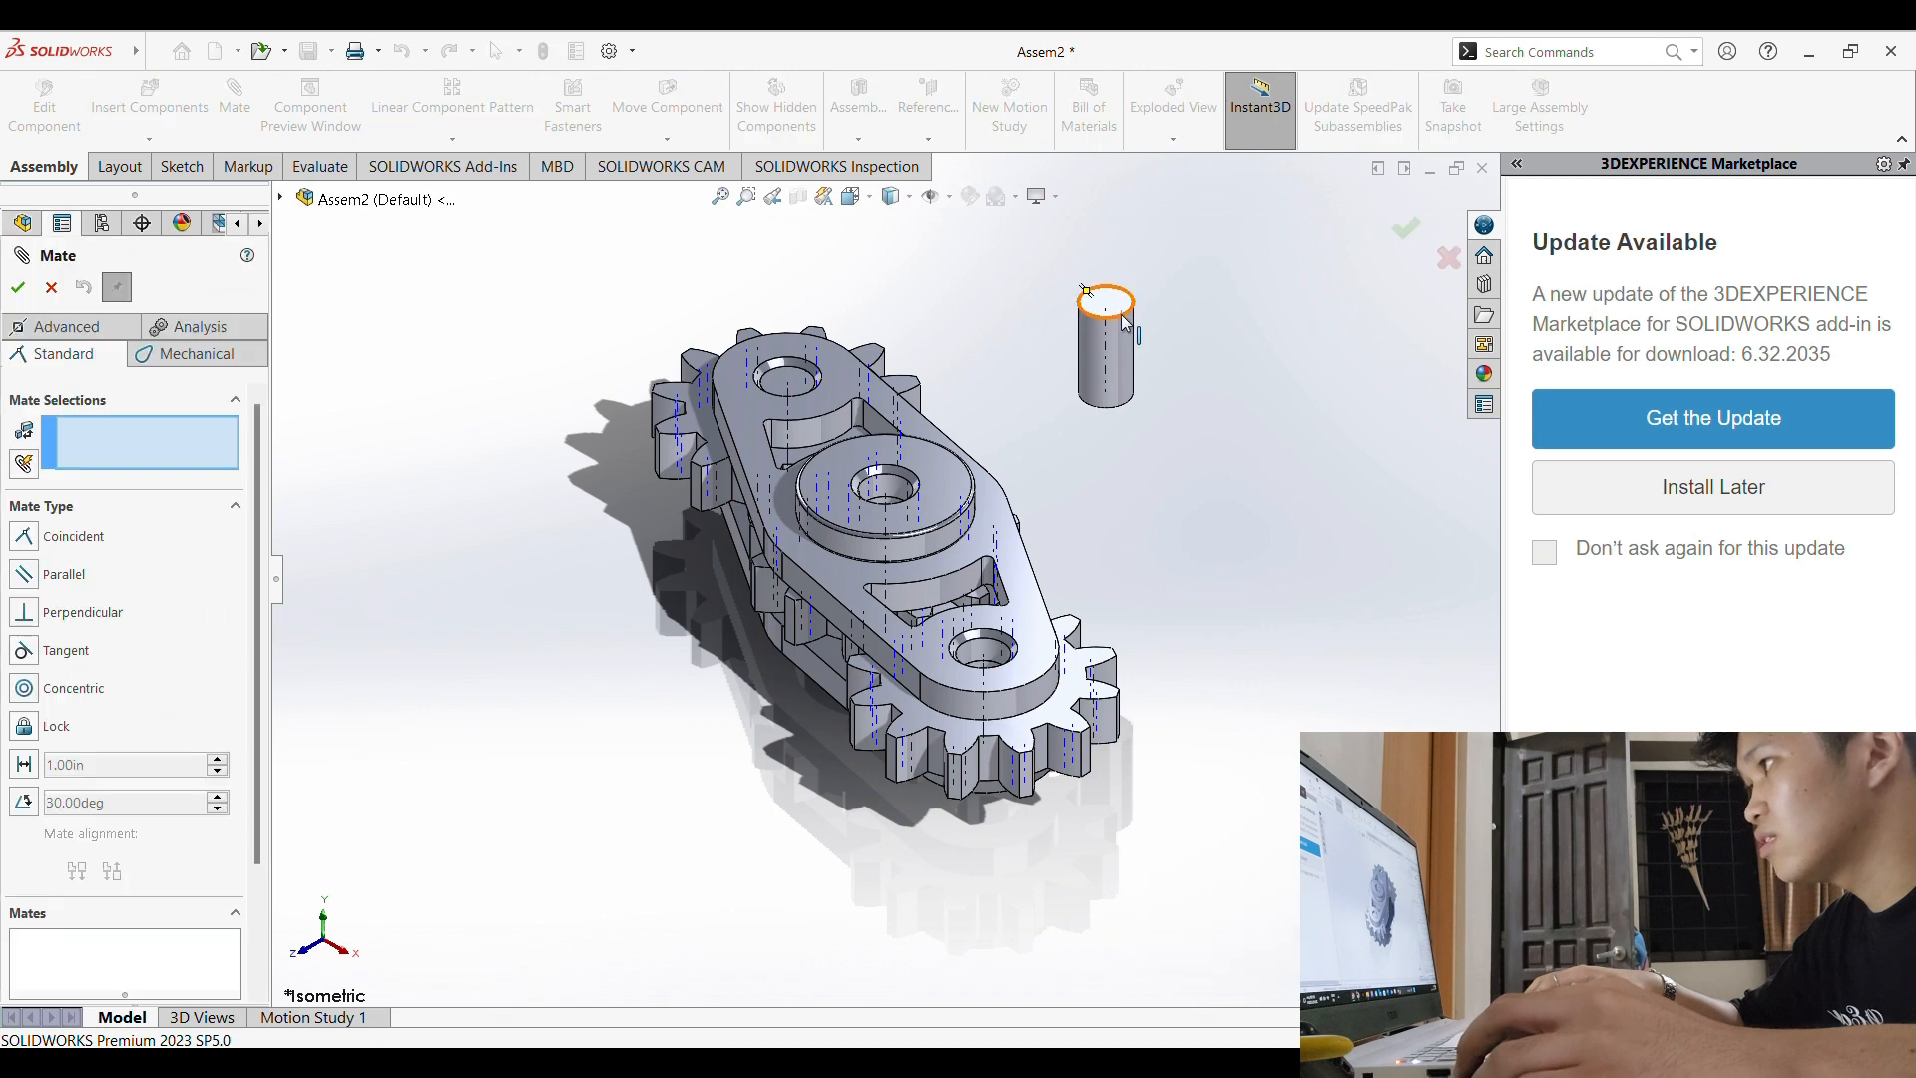
{"action": "left_click", "coordinate": [985, 649]}
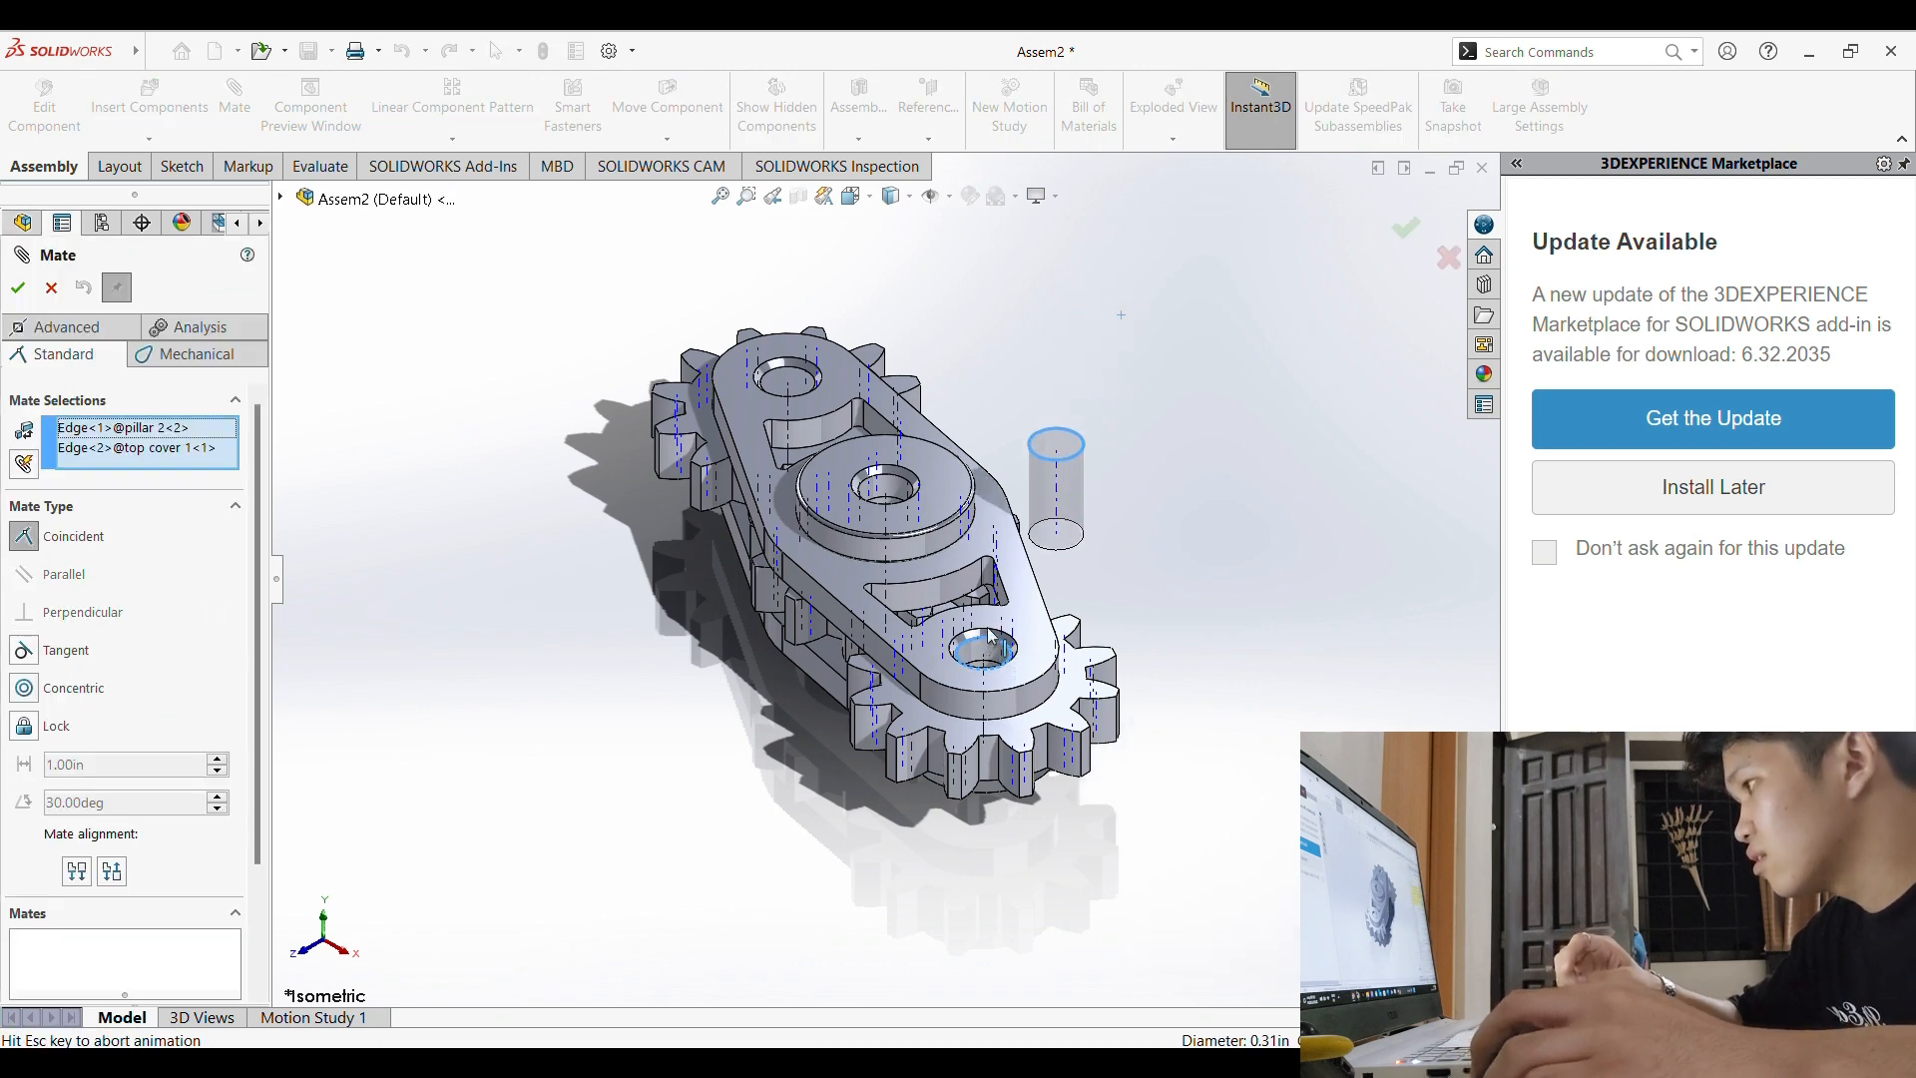
{"action": "left_click", "coordinate": [1017, 457]}
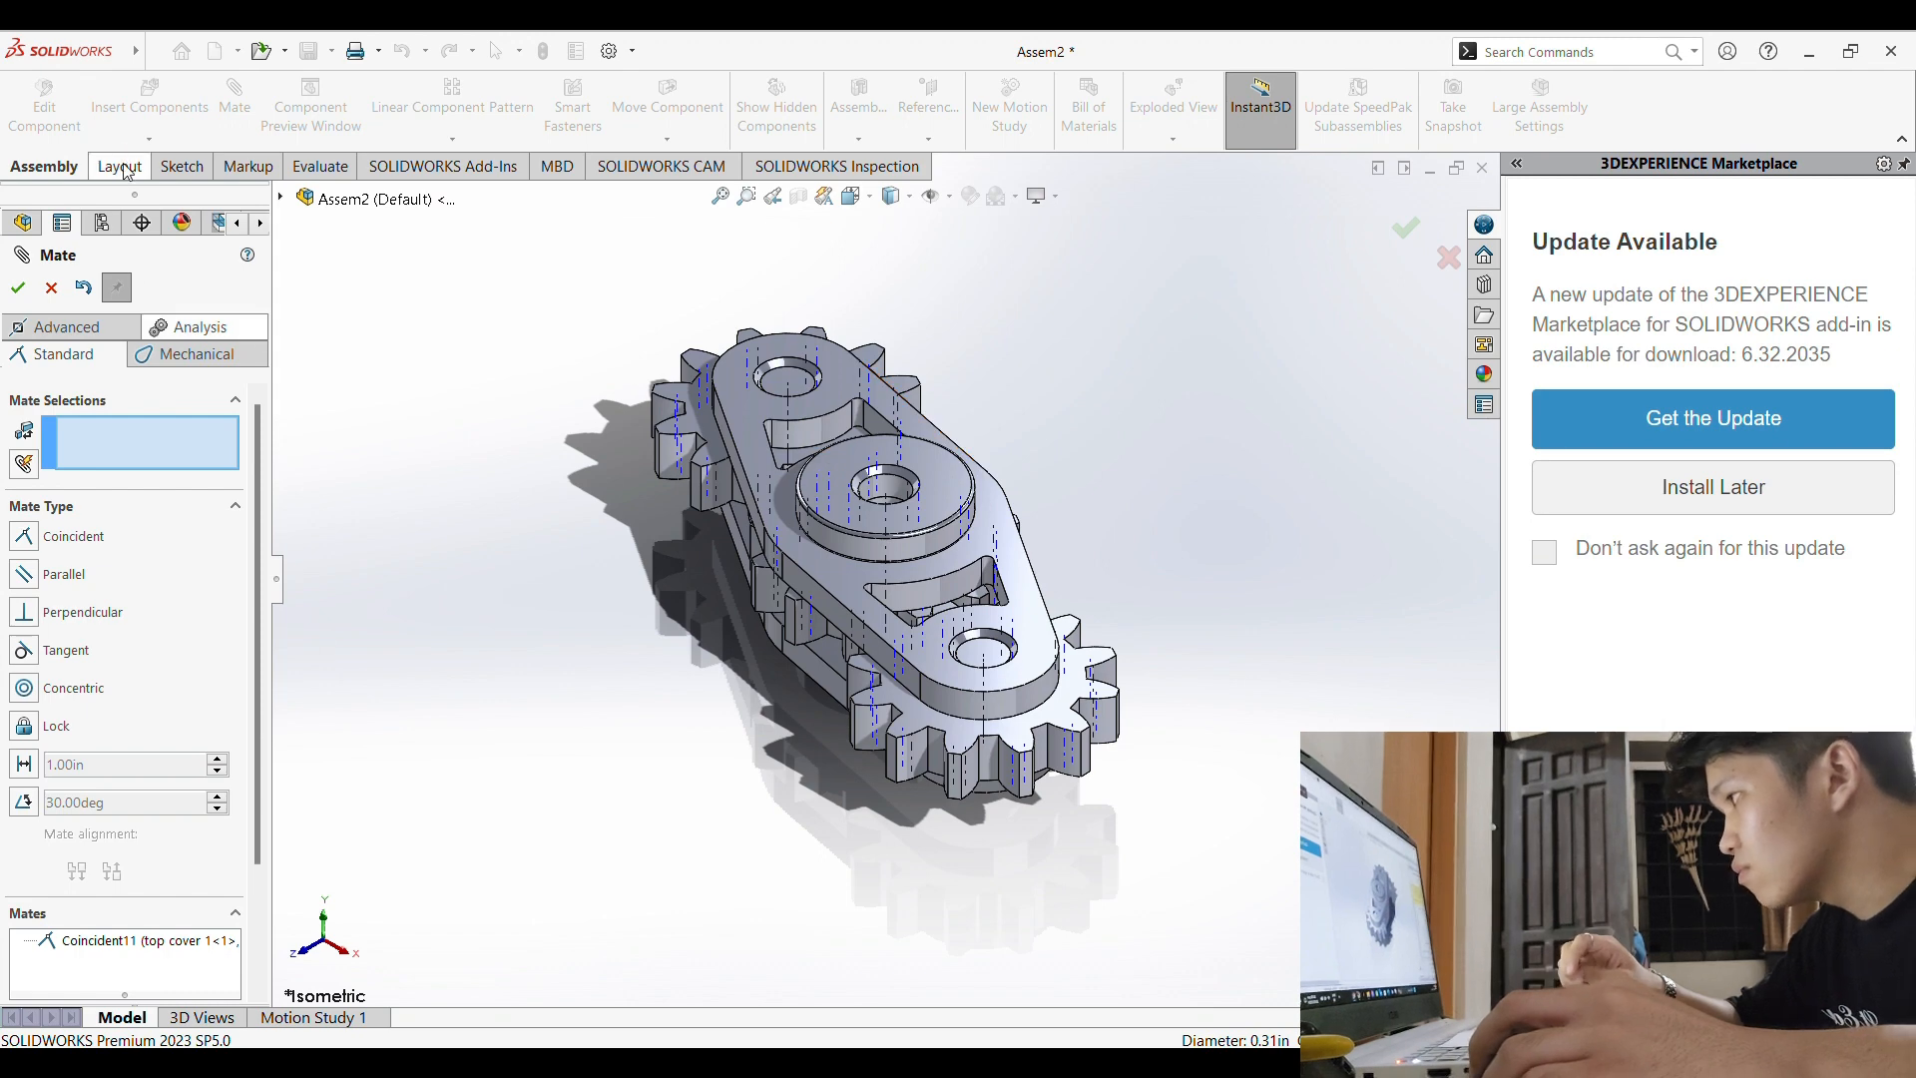
{"action": "key", "text": "Escape"}
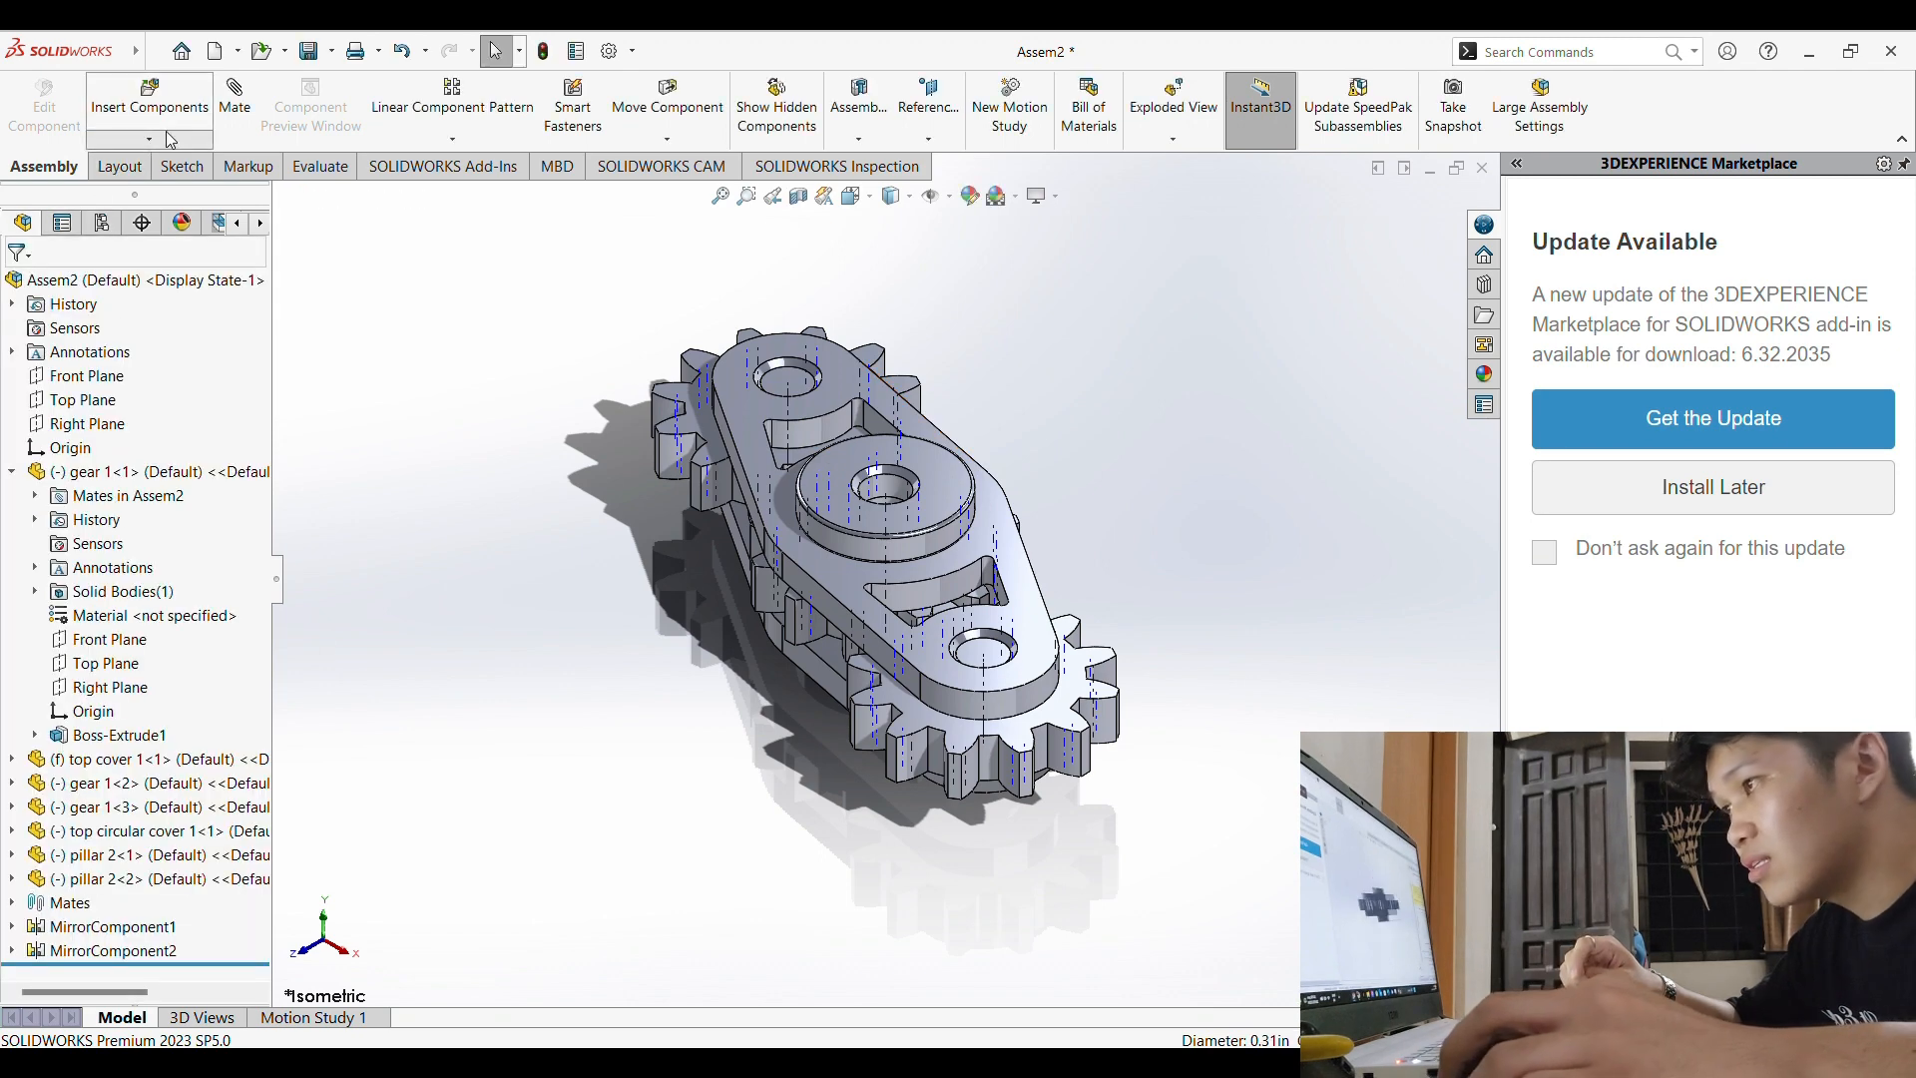
Step: Insert one middle pillar1 component into free space above the gear assembly
{"action": "left_click", "coordinate": [152, 100]}
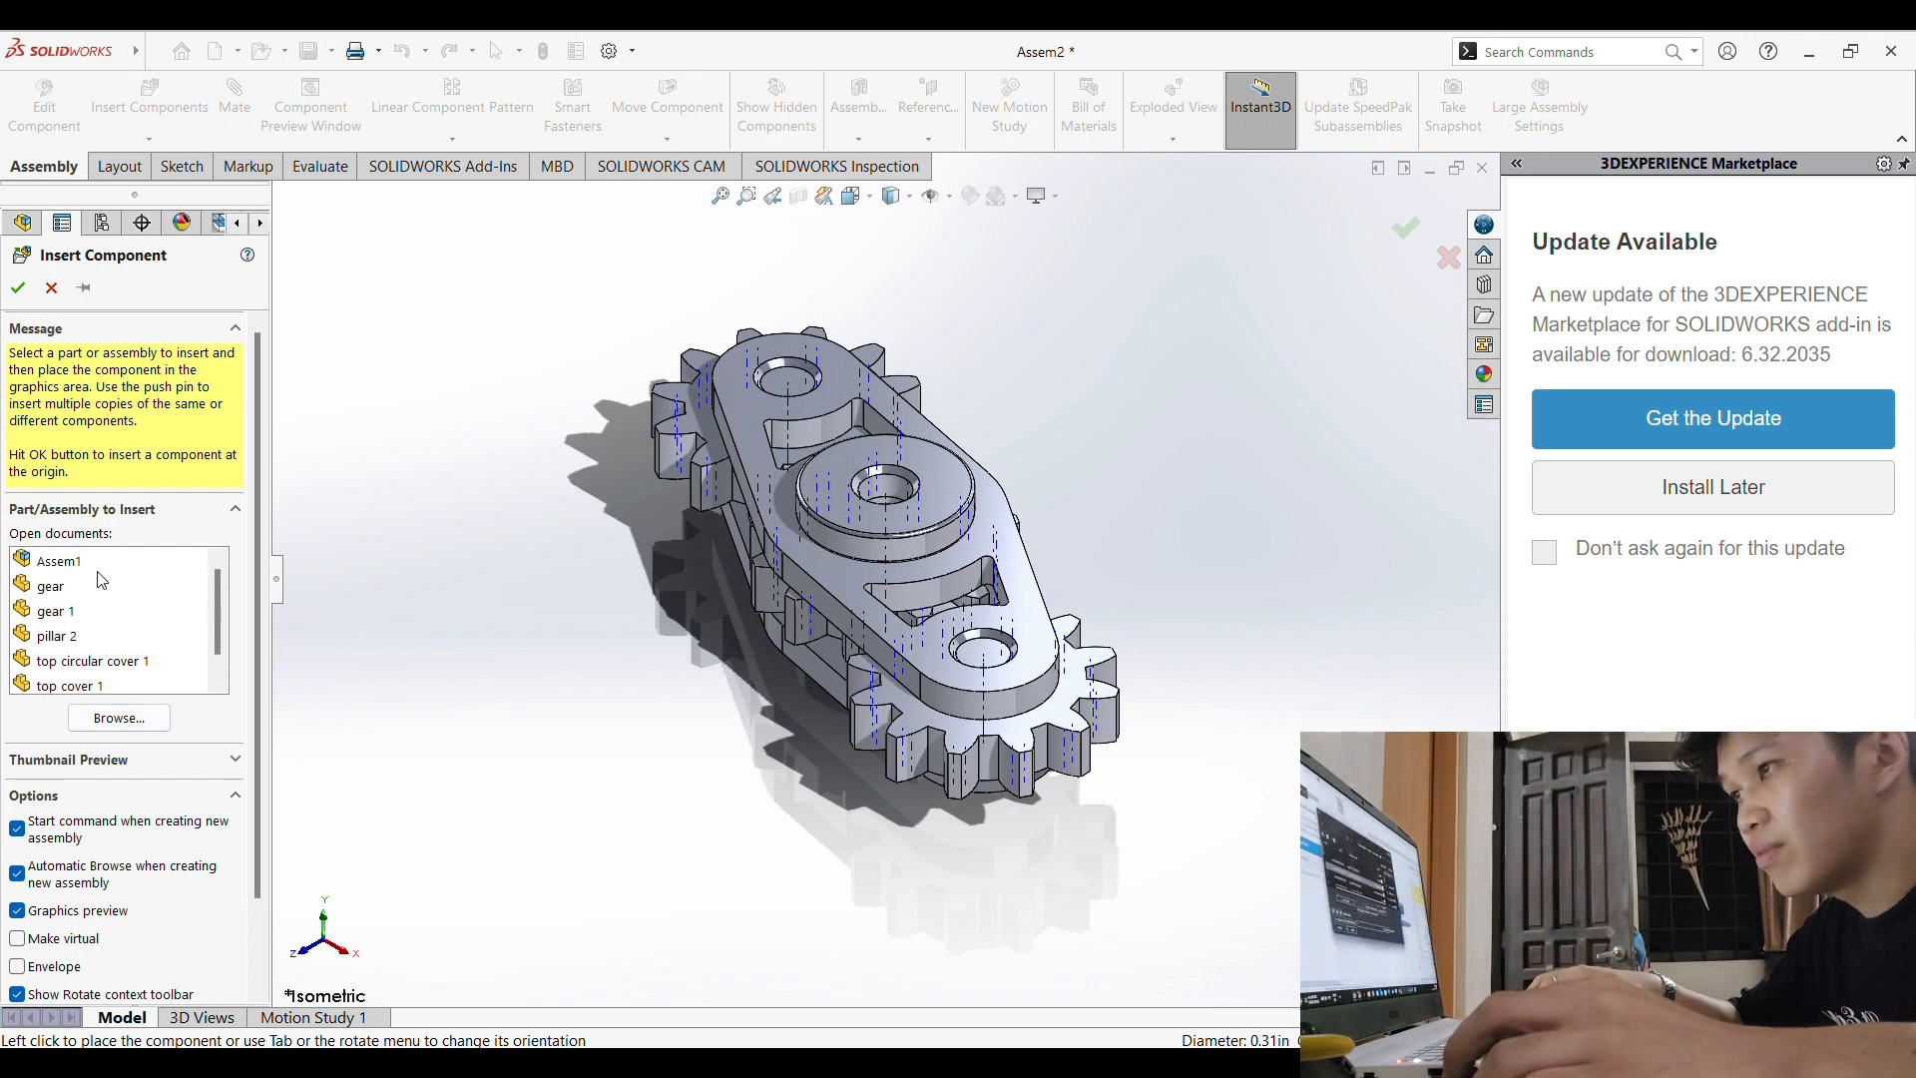
{"action": "middle_click_drag", "start_coordinate": [1237, 748], "coordinate": [1309, 701]}
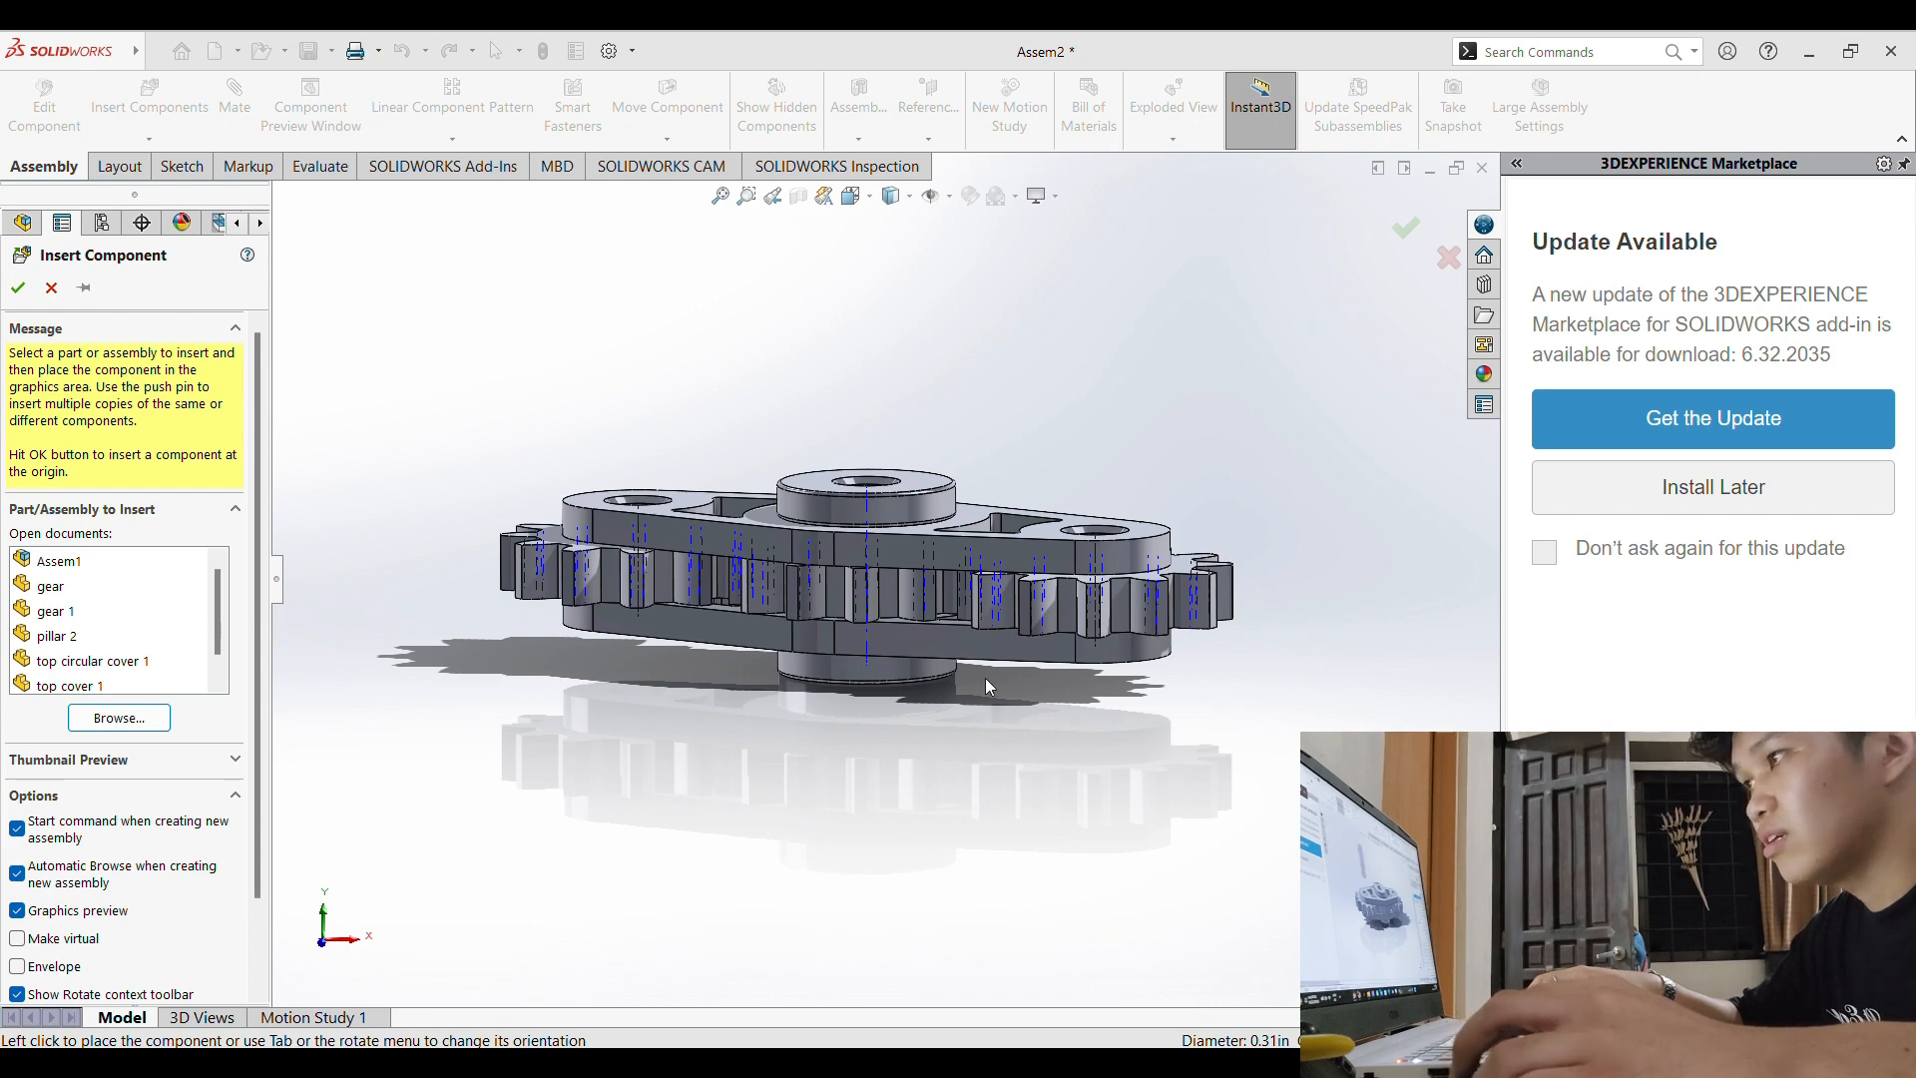
{"action": "middle_click_drag", "start_coordinate": [1066, 362], "coordinate": [1079, 374]}
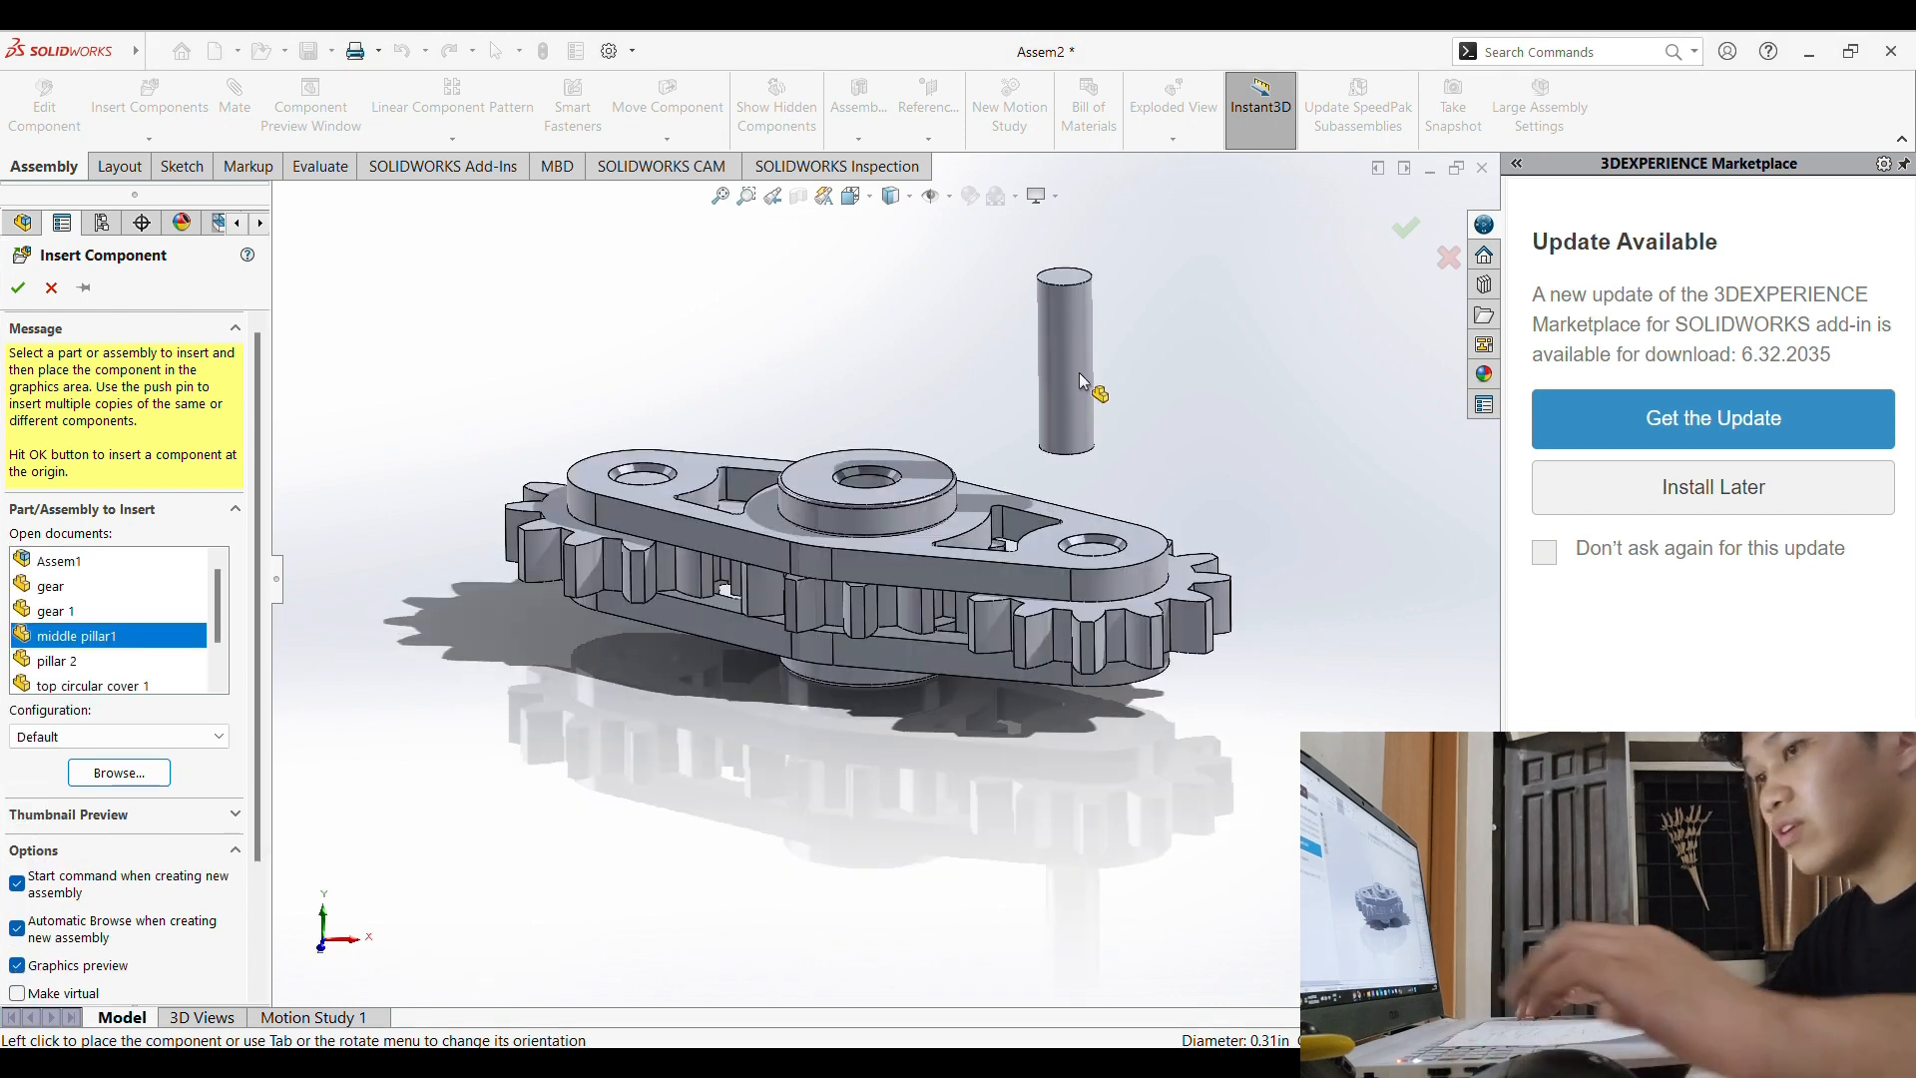
{"action": "left_click", "coordinate": [1091, 387]}
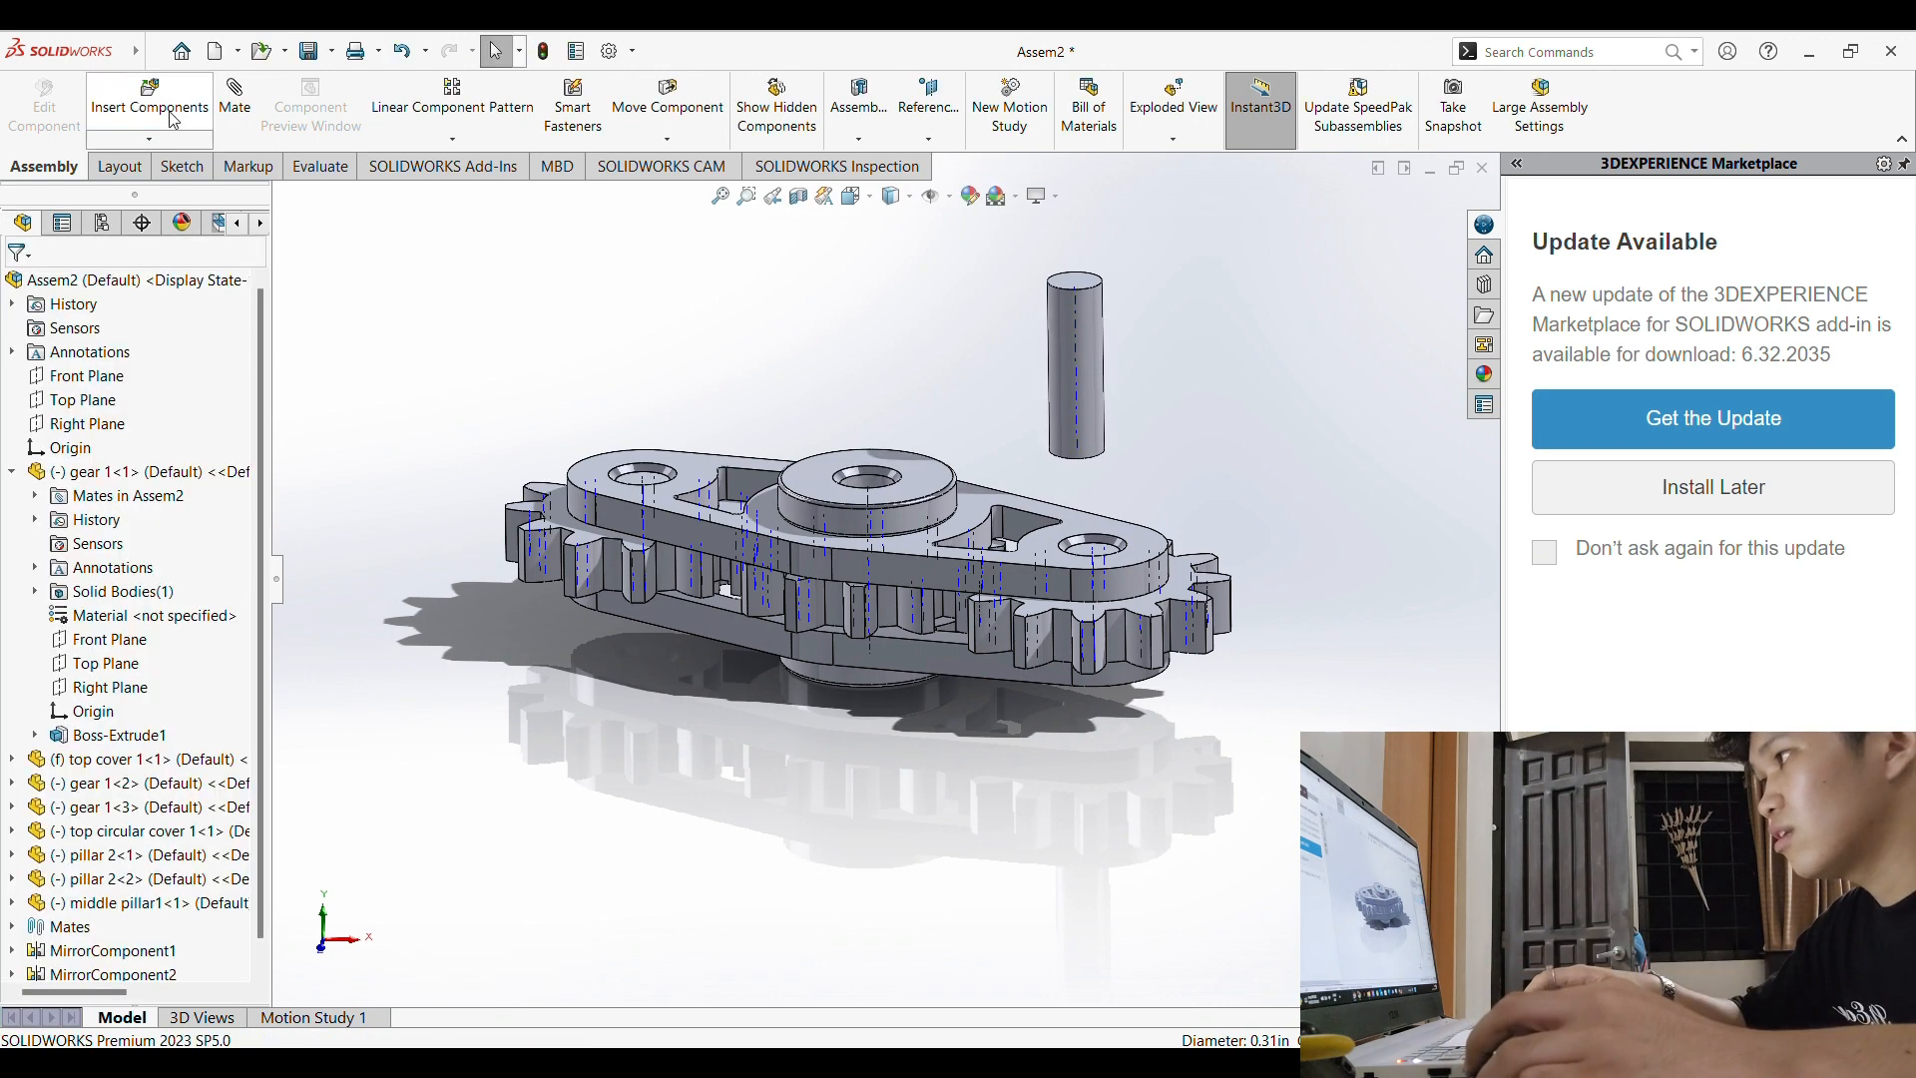
Step: Add a Coincident mate between the top edge of middle pillar1 and the bore edge of top circular cover 1
{"action": "left_click", "coordinate": [1101, 287]}
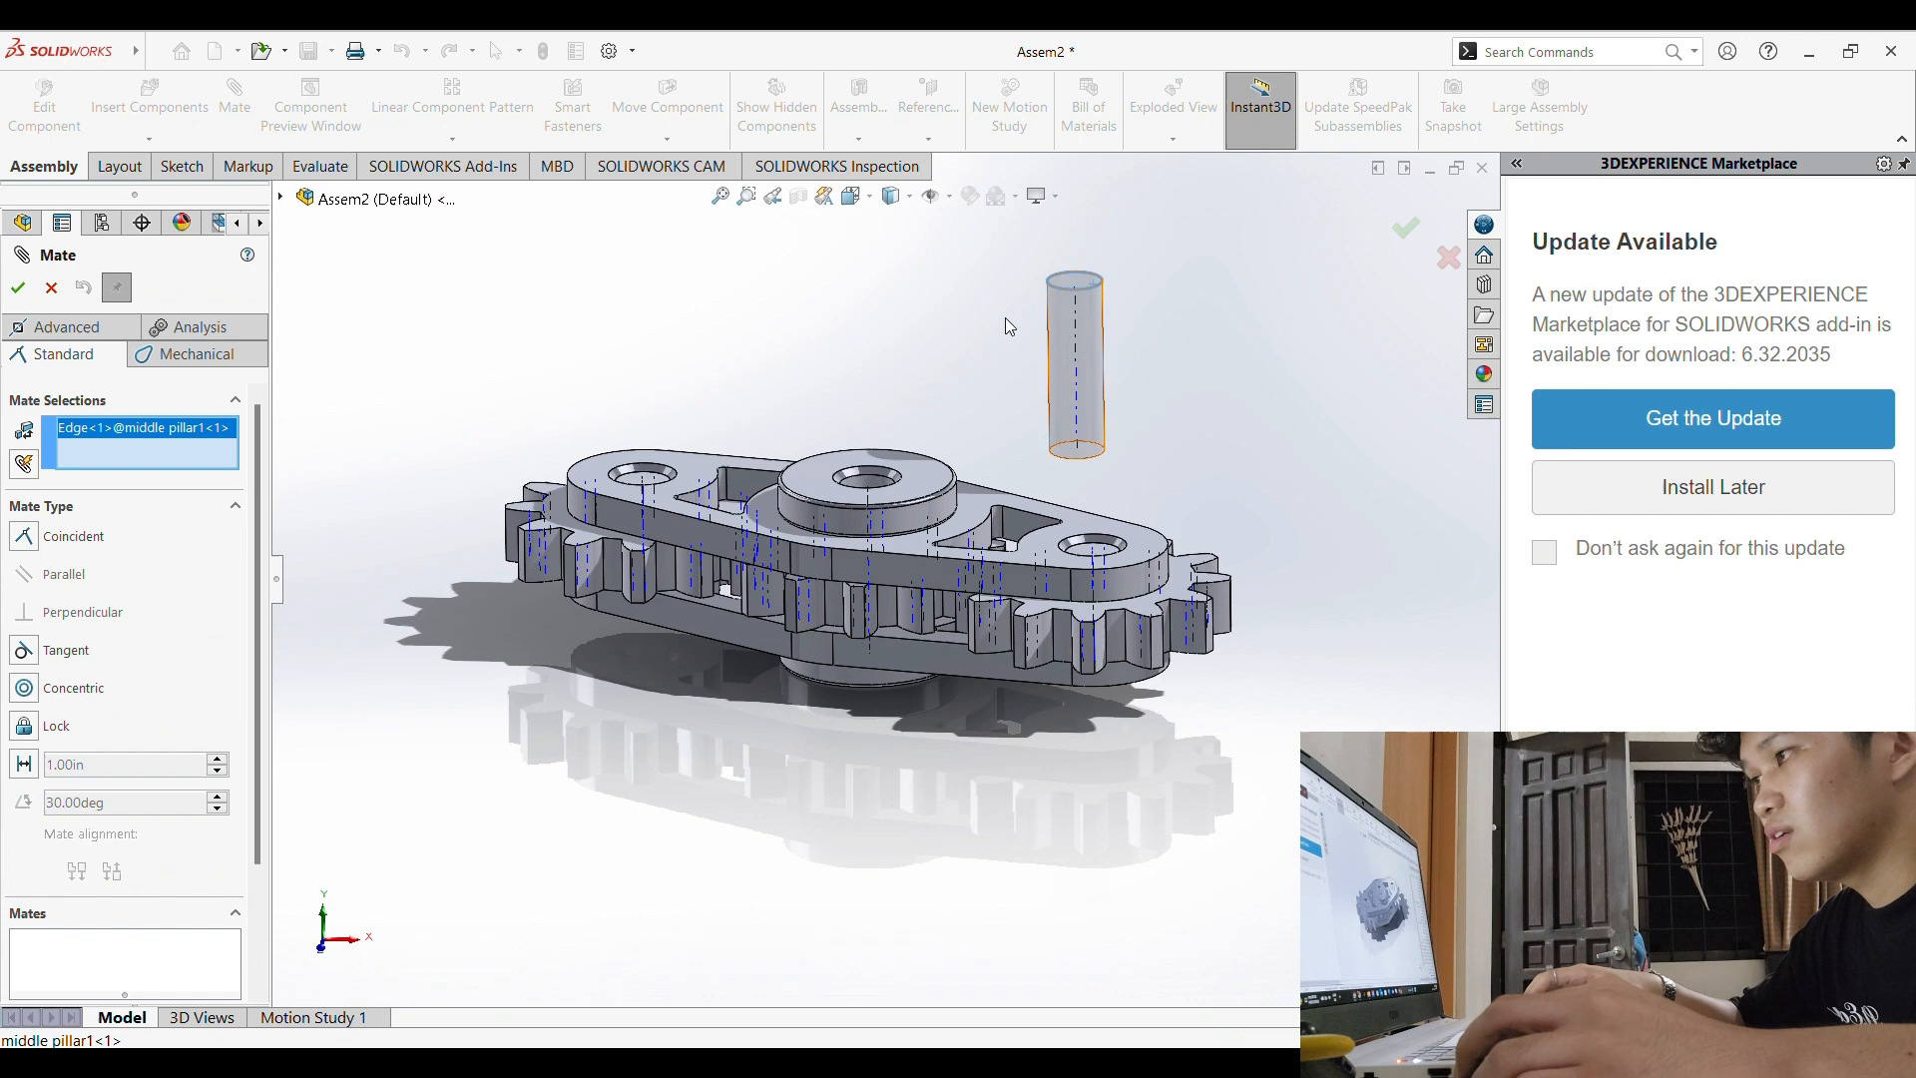
{"action": "left_click", "coordinate": [882, 485]}
{"action": "right_click", "coordinate": [934, 530]}
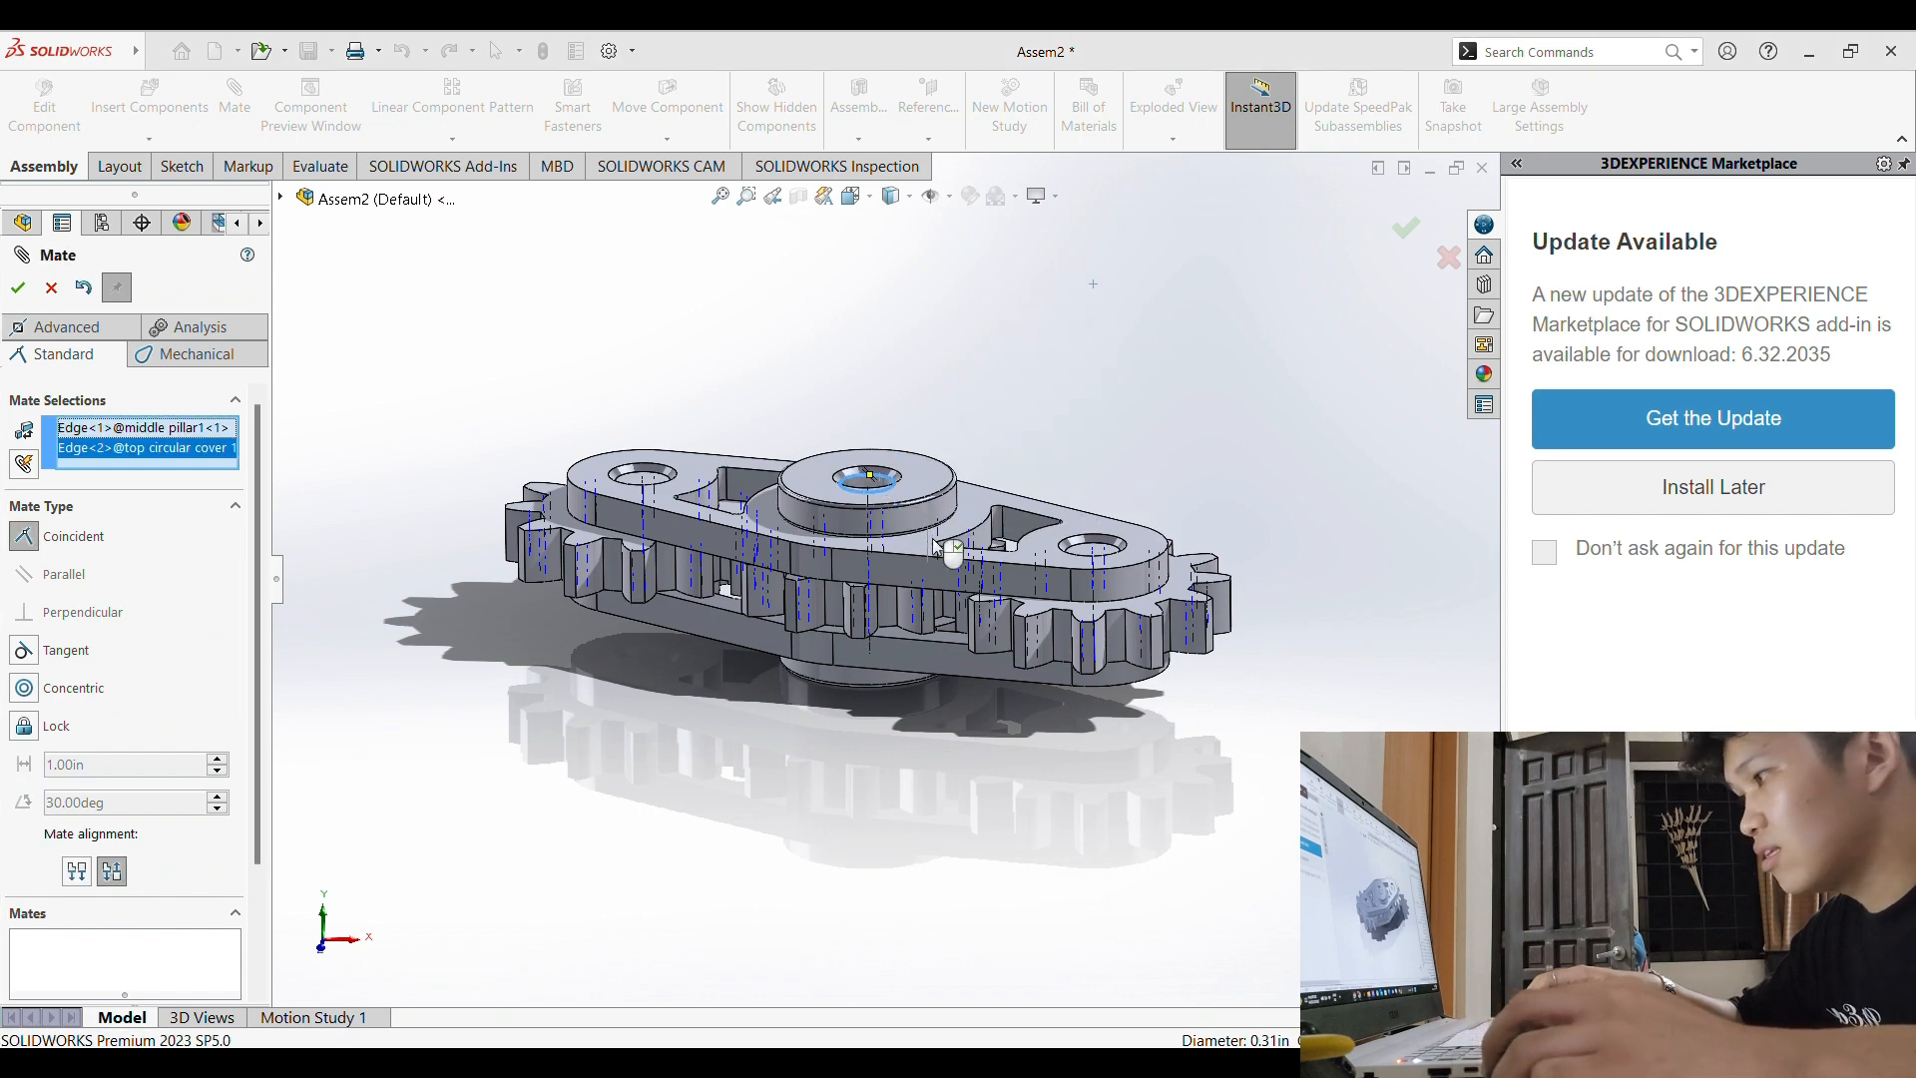
{"action": "left_click", "coordinate": [18, 288]}
{"action": "middle_click_drag", "start_coordinate": [674, 375], "coordinate": [666, 446]}
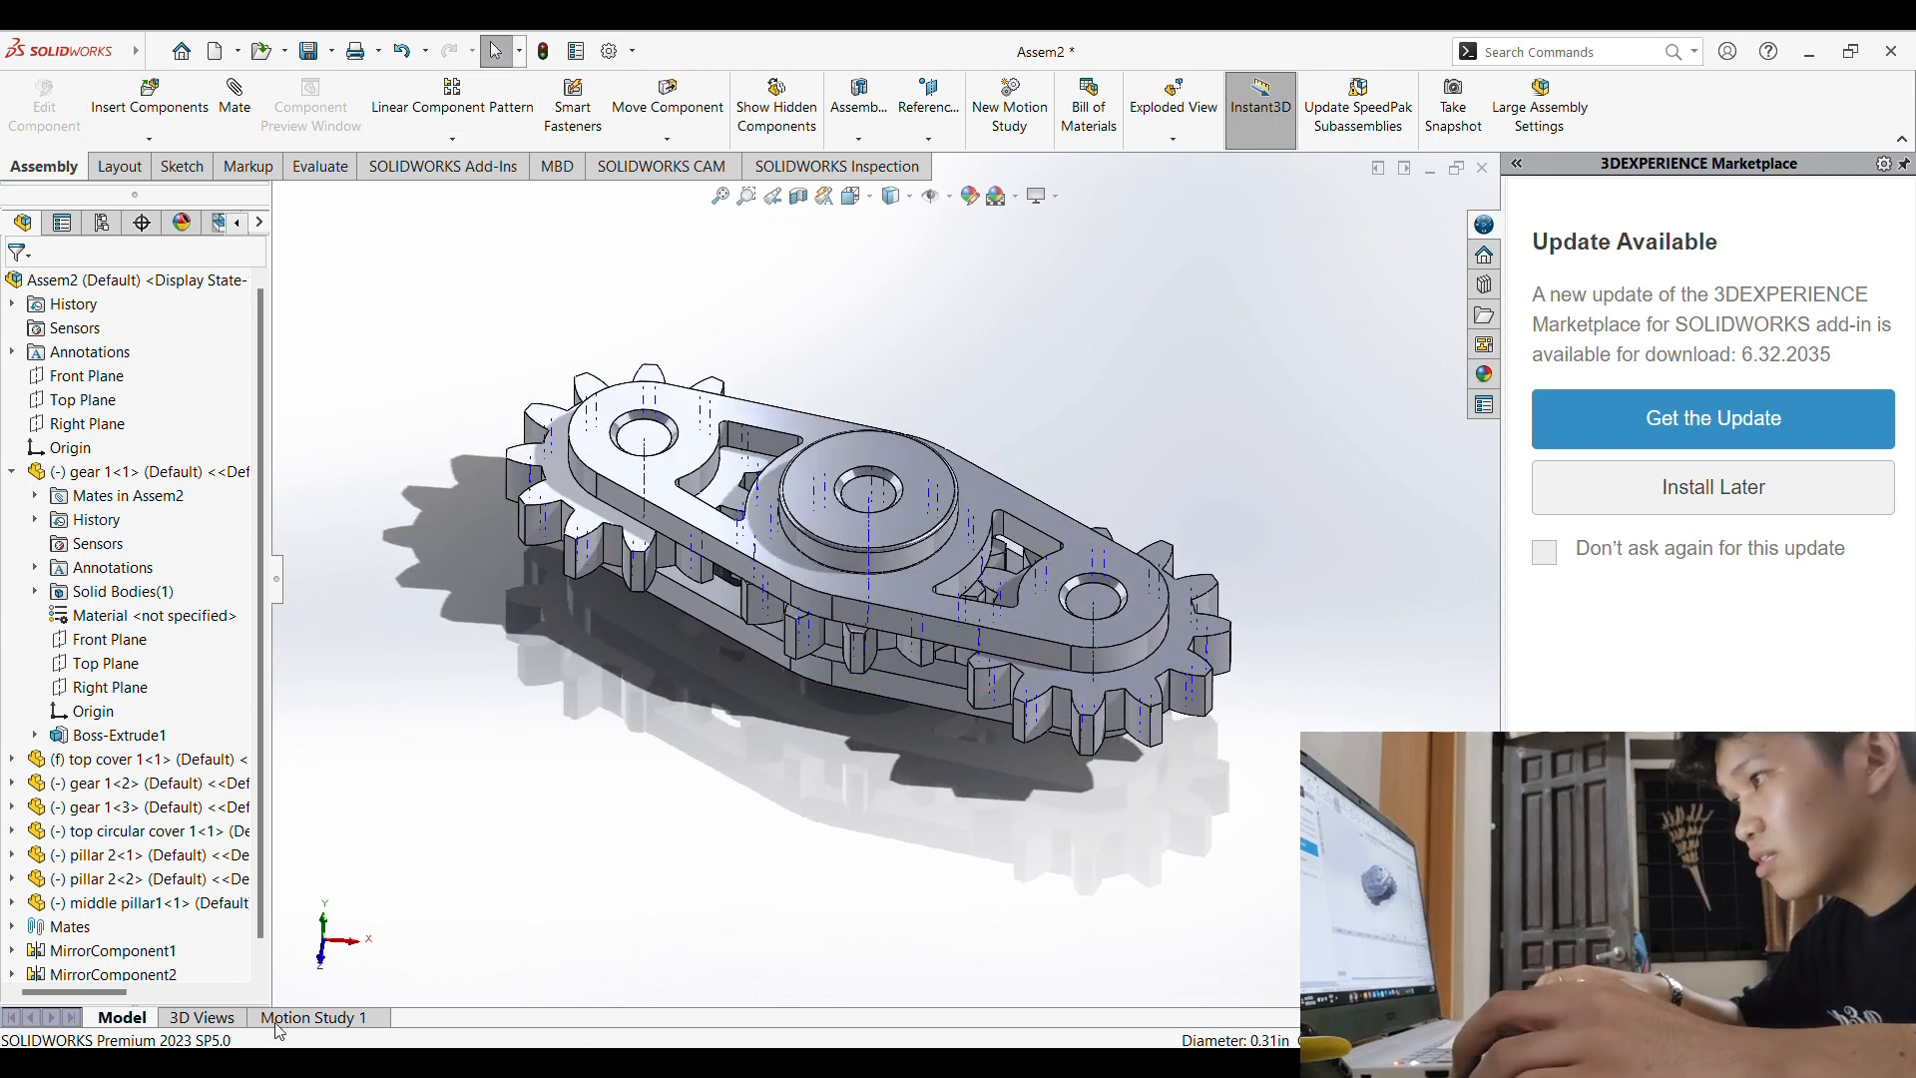
Step: Open Motion Study 1 and accept an animation rate of 20 frames per second in its properties
{"action": "left_click", "coordinate": [361, 1026]}
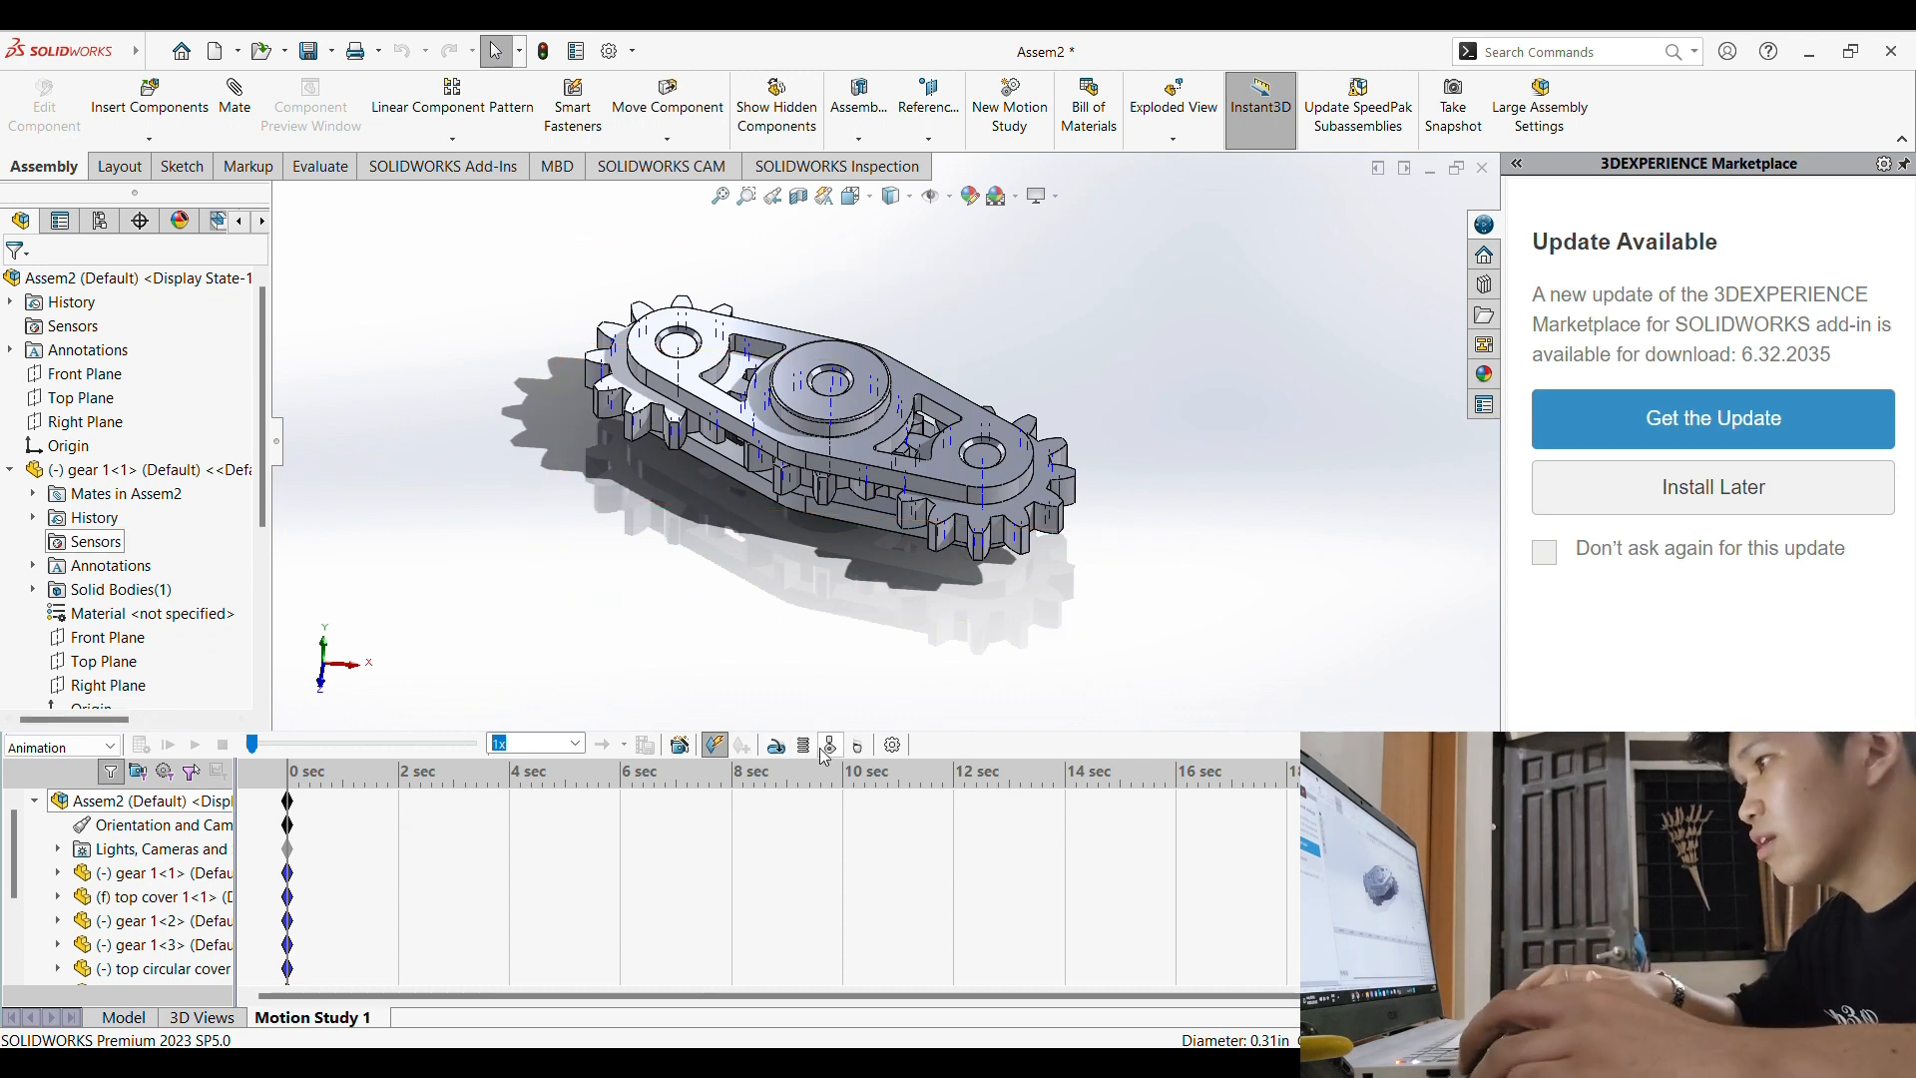
{"action": "left_click", "coordinate": [890, 746]}
{"action": "left_click", "coordinate": [82, 385]}
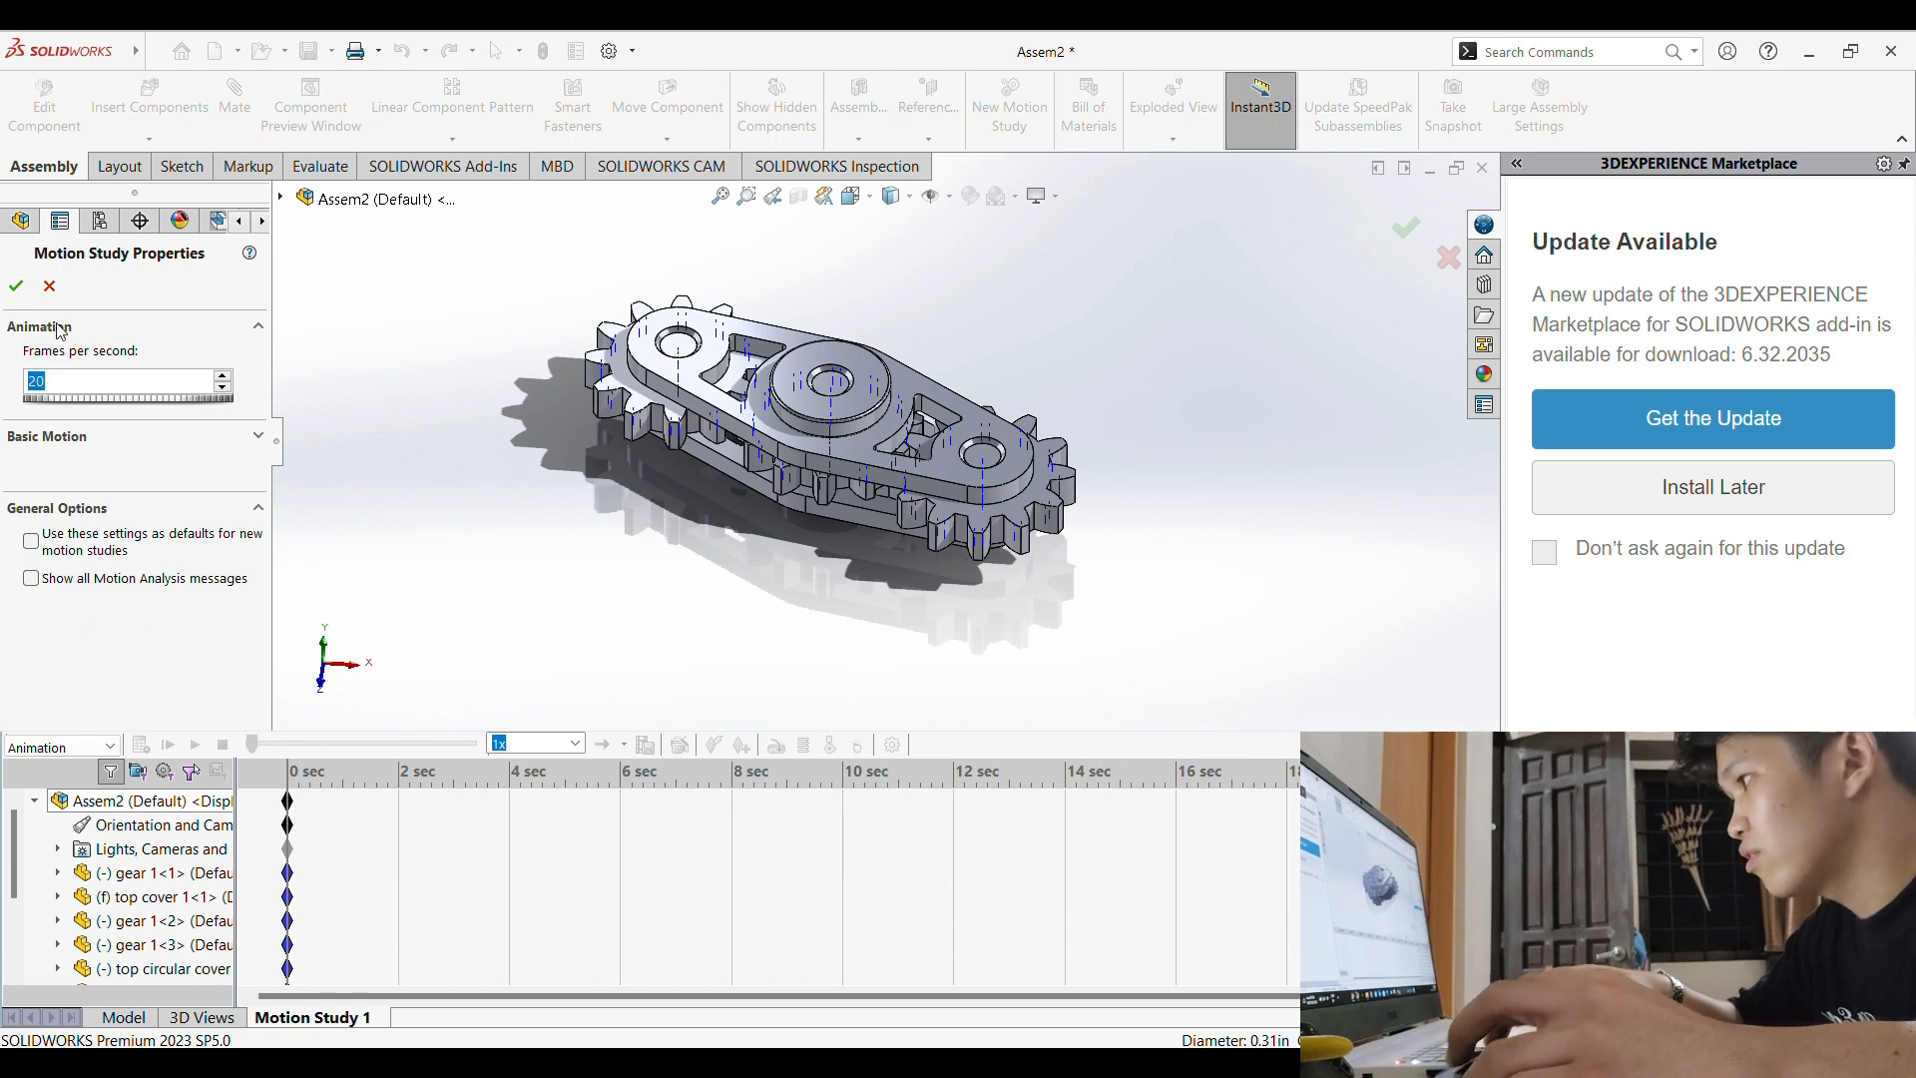
{"action": "left_click", "coordinate": [14, 286]}
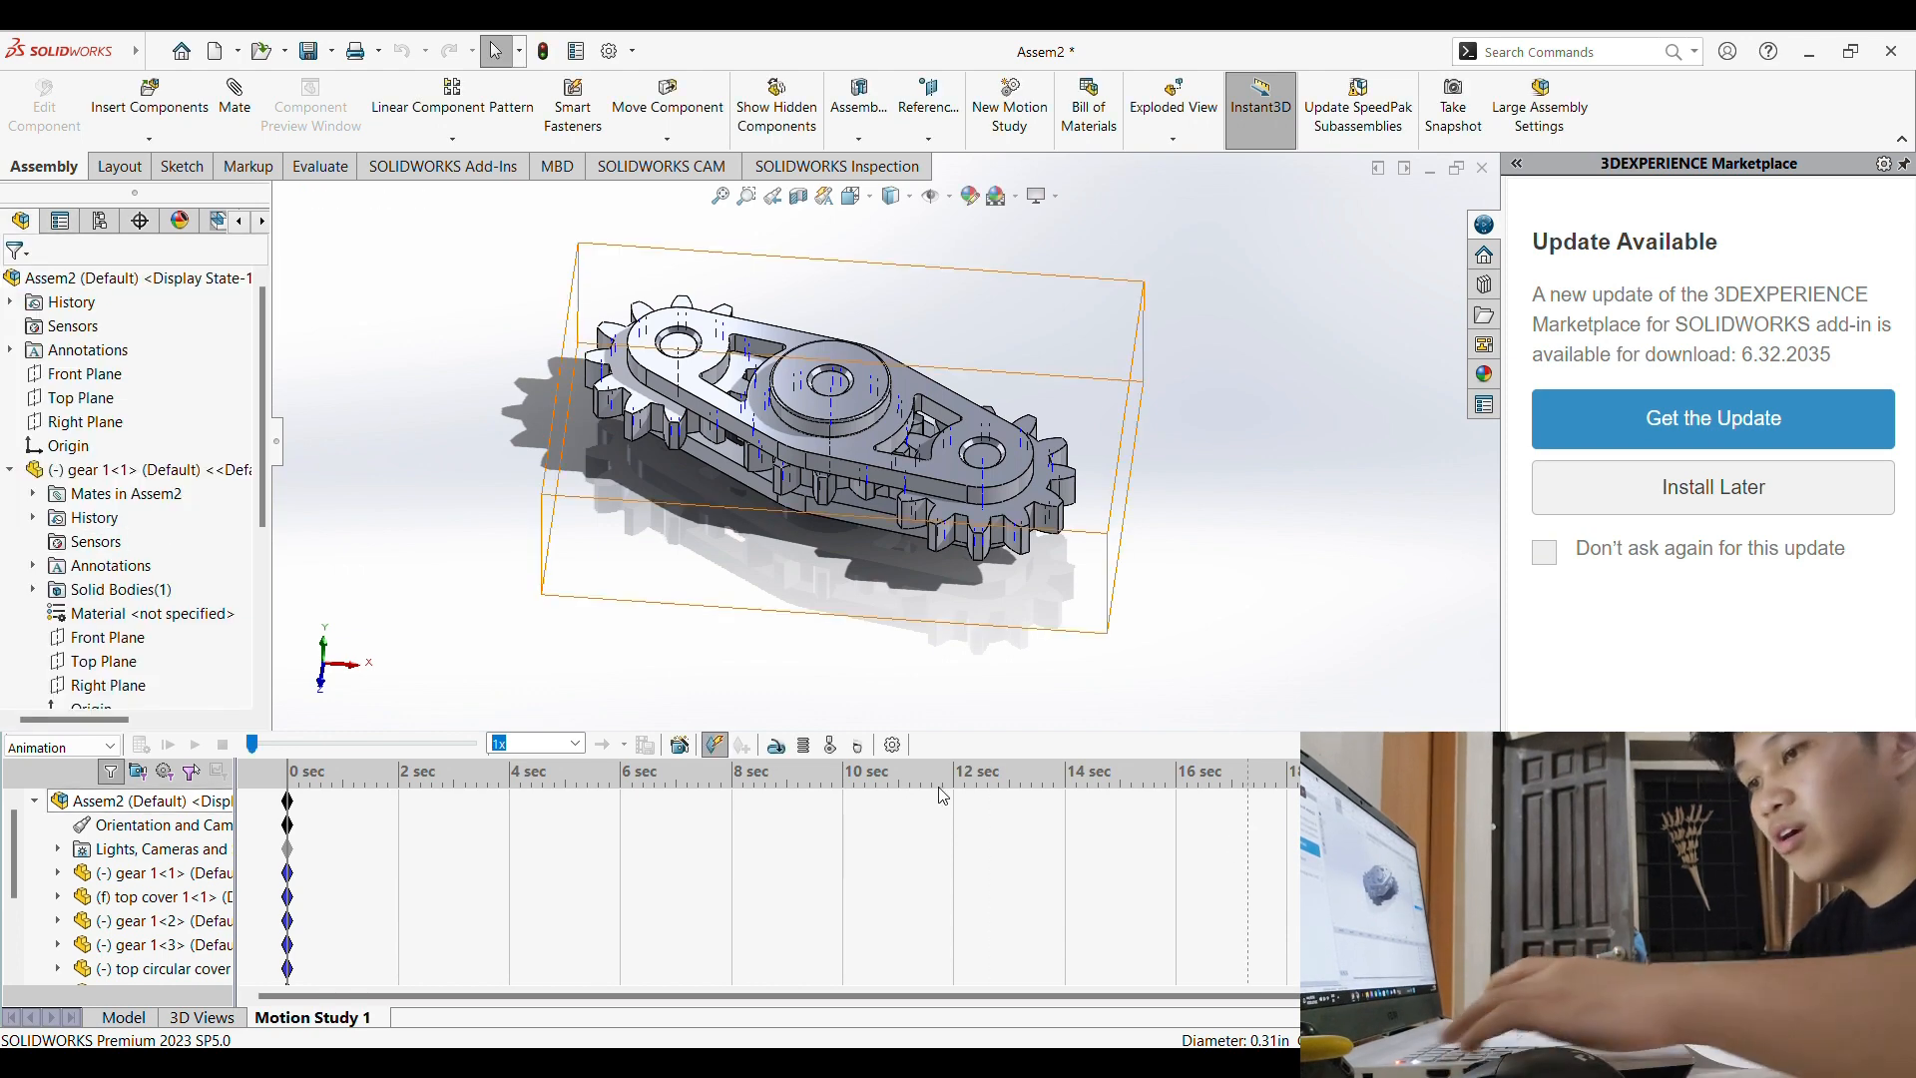
Step: Add a constant-speed Rotary Motor of 10 RPM on a face of the middle gear 1 and play the motion study
{"action": "left_click", "coordinate": [776, 745]}
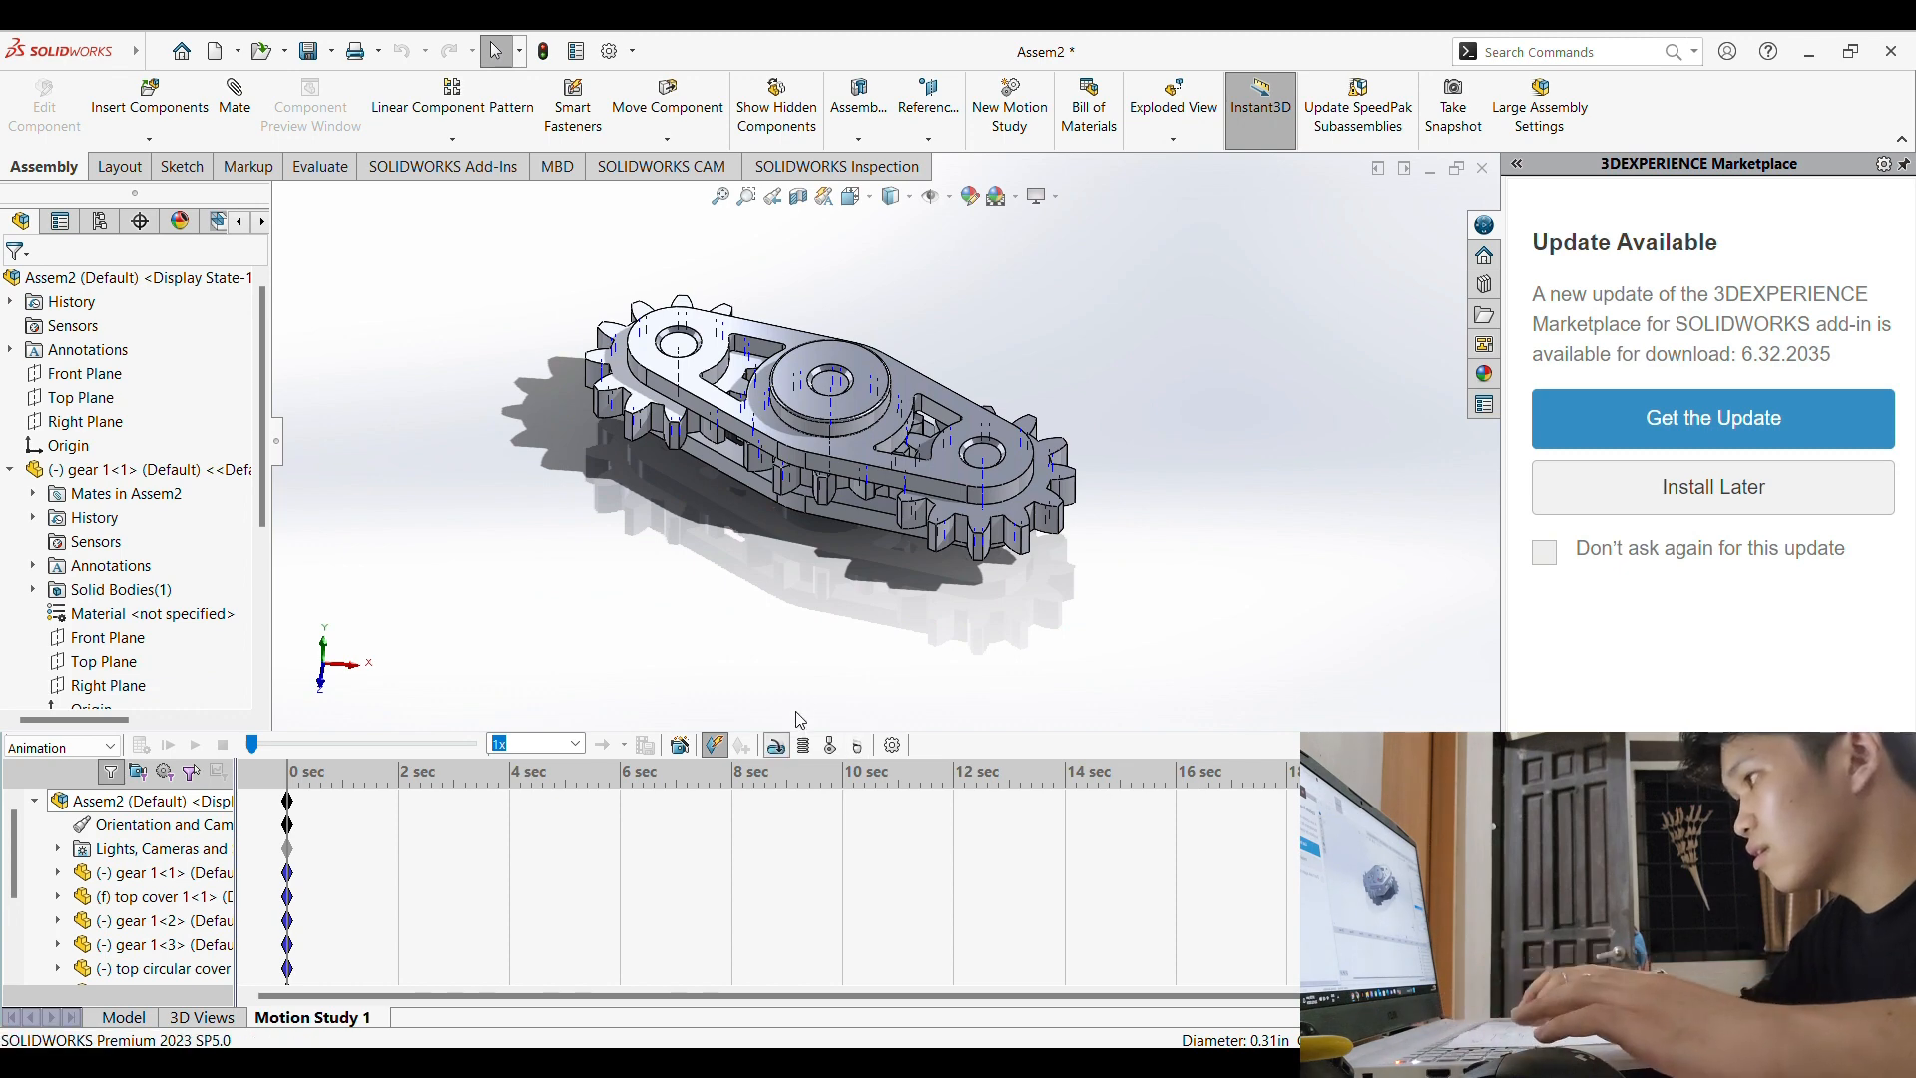
{"action": "left_click", "coordinate": [847, 489]}
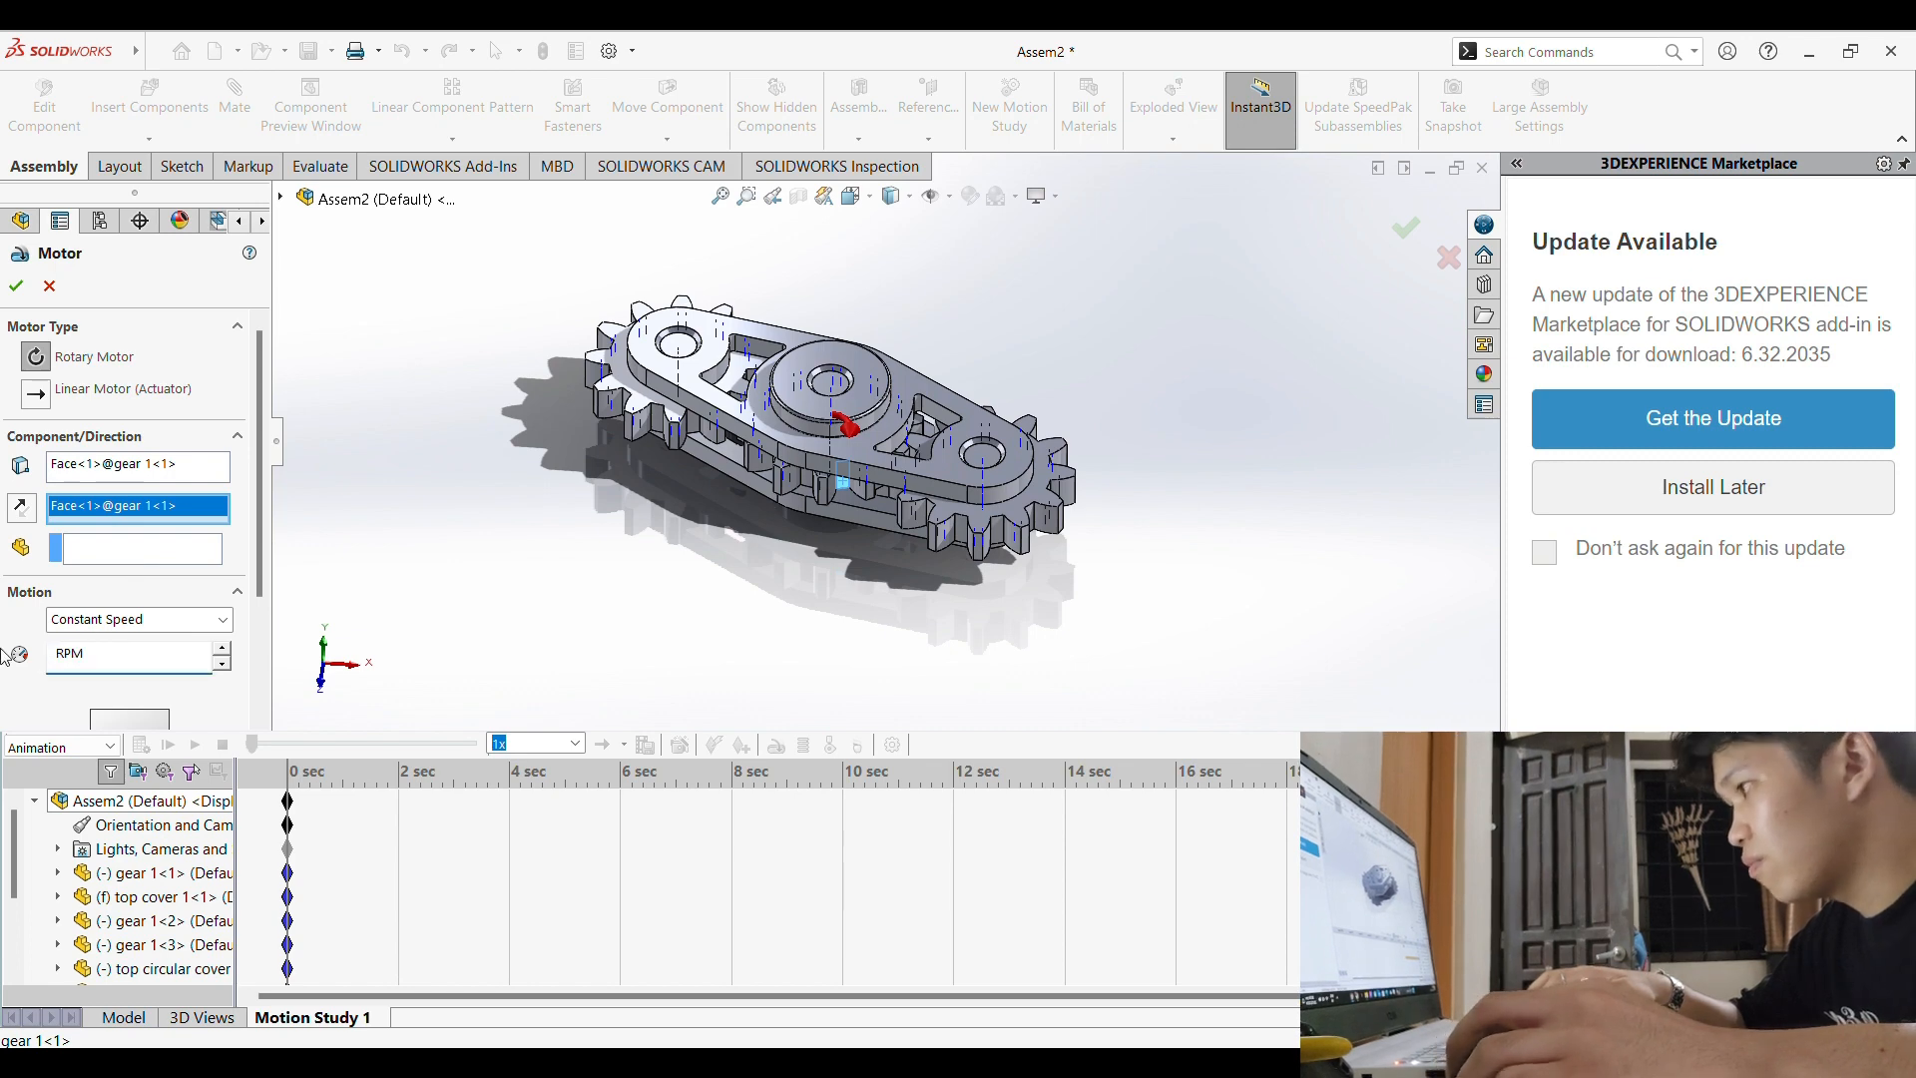
{"action": "type", "text": "10"}
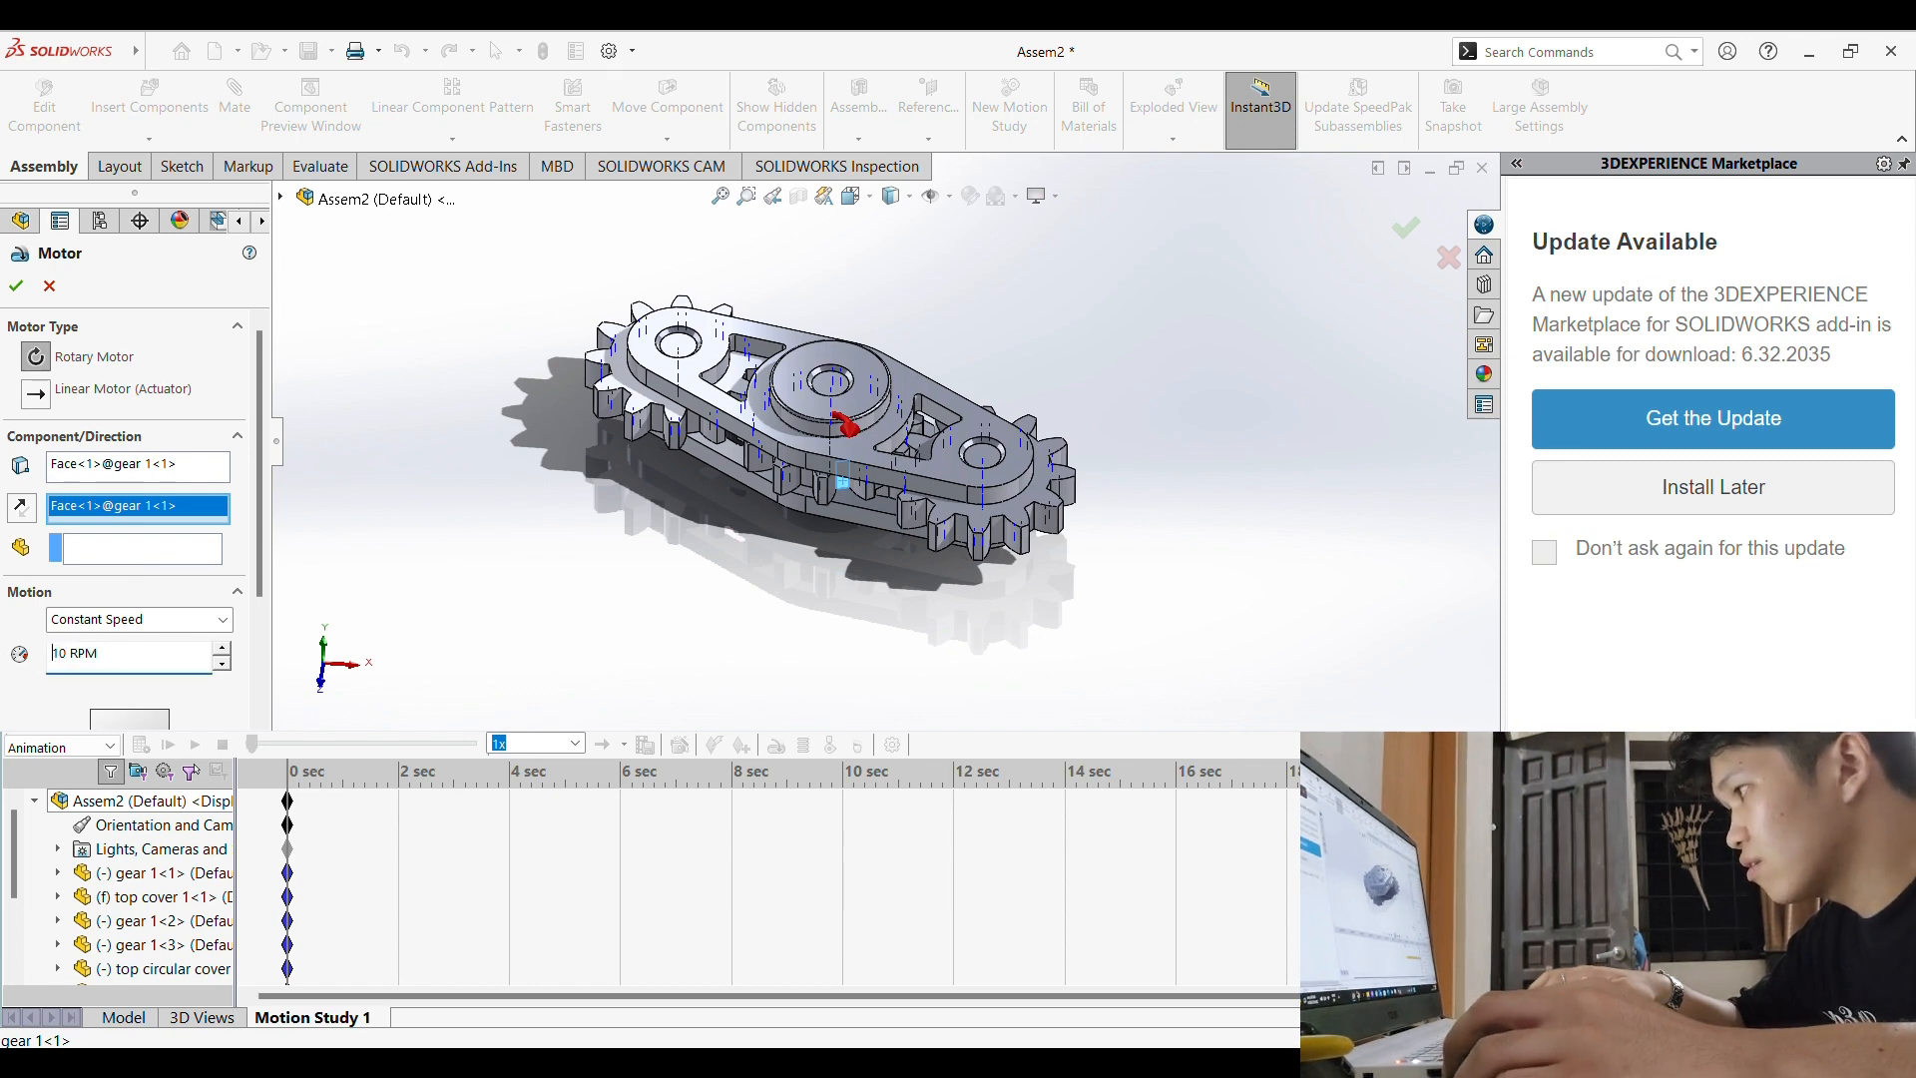
{"action": "left_click", "coordinate": [16, 288]}
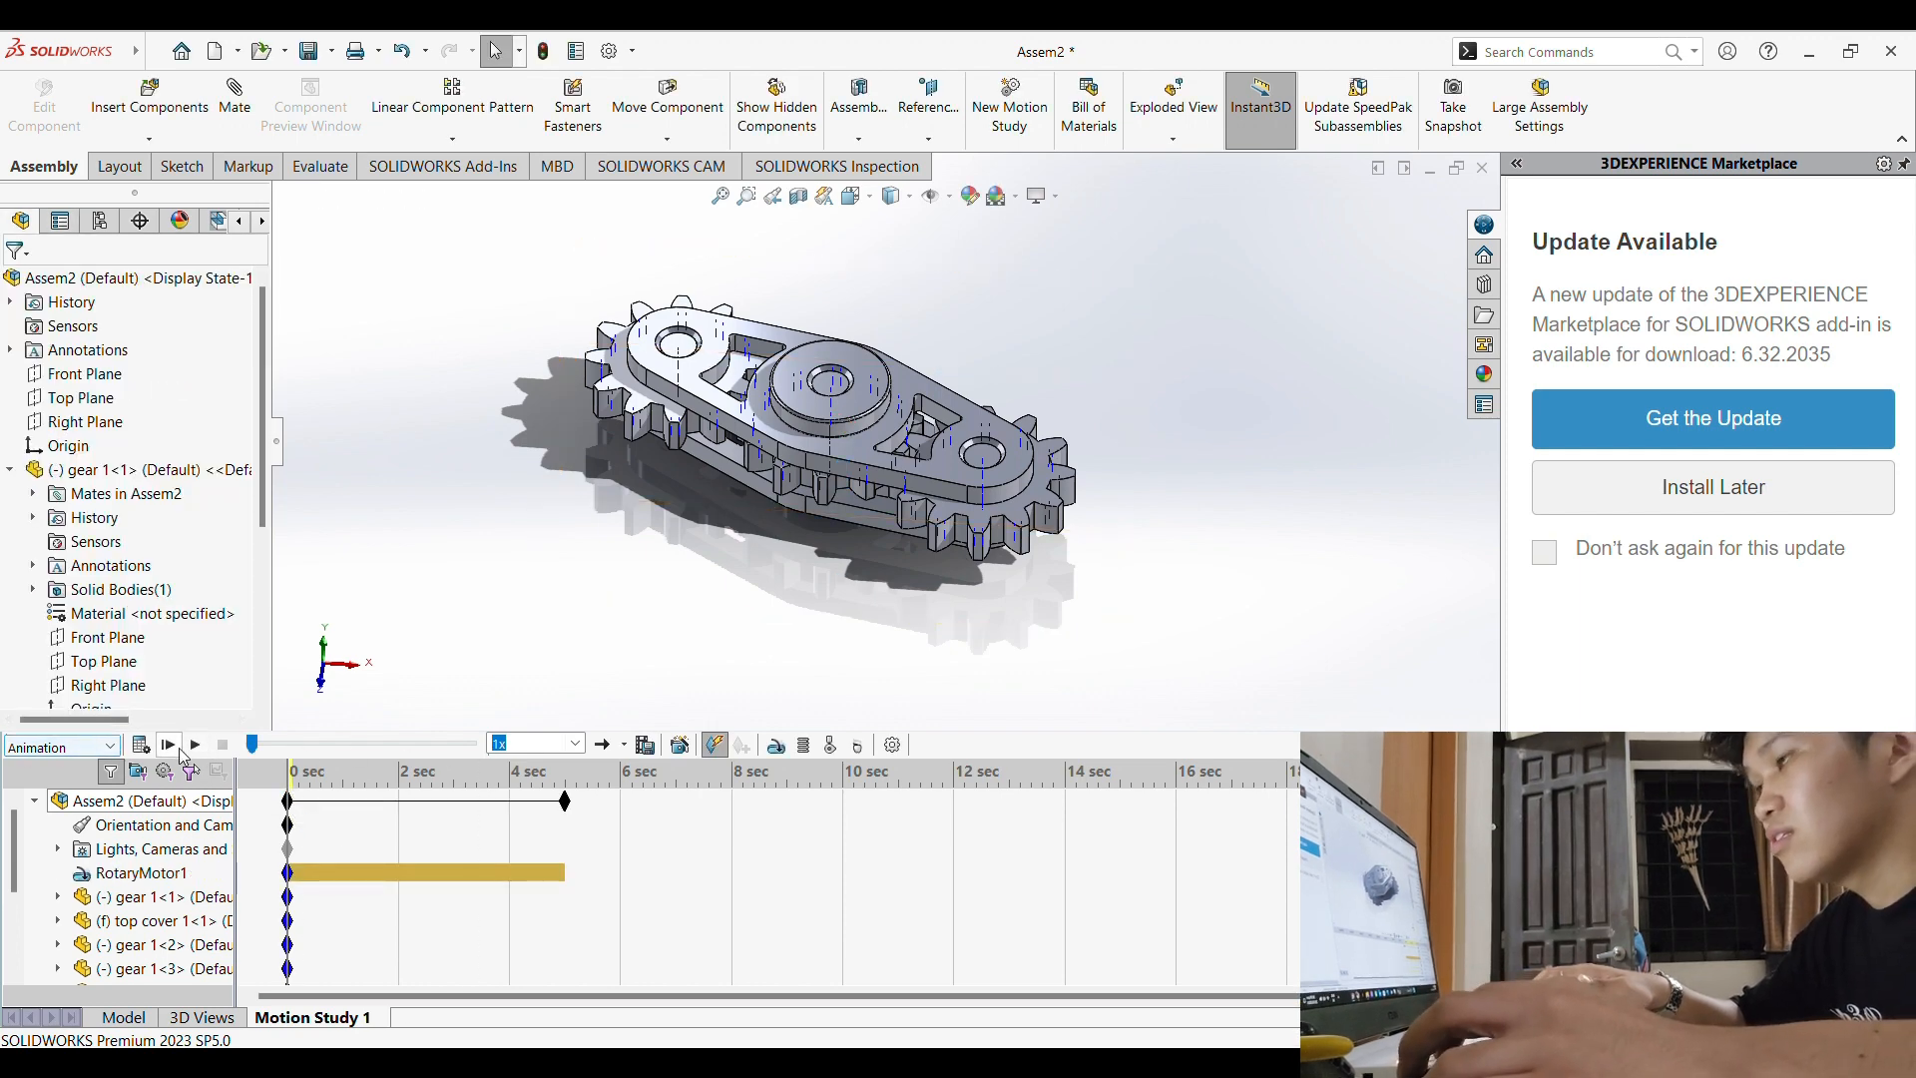
{"action": "left_click", "coordinate": [194, 747]}
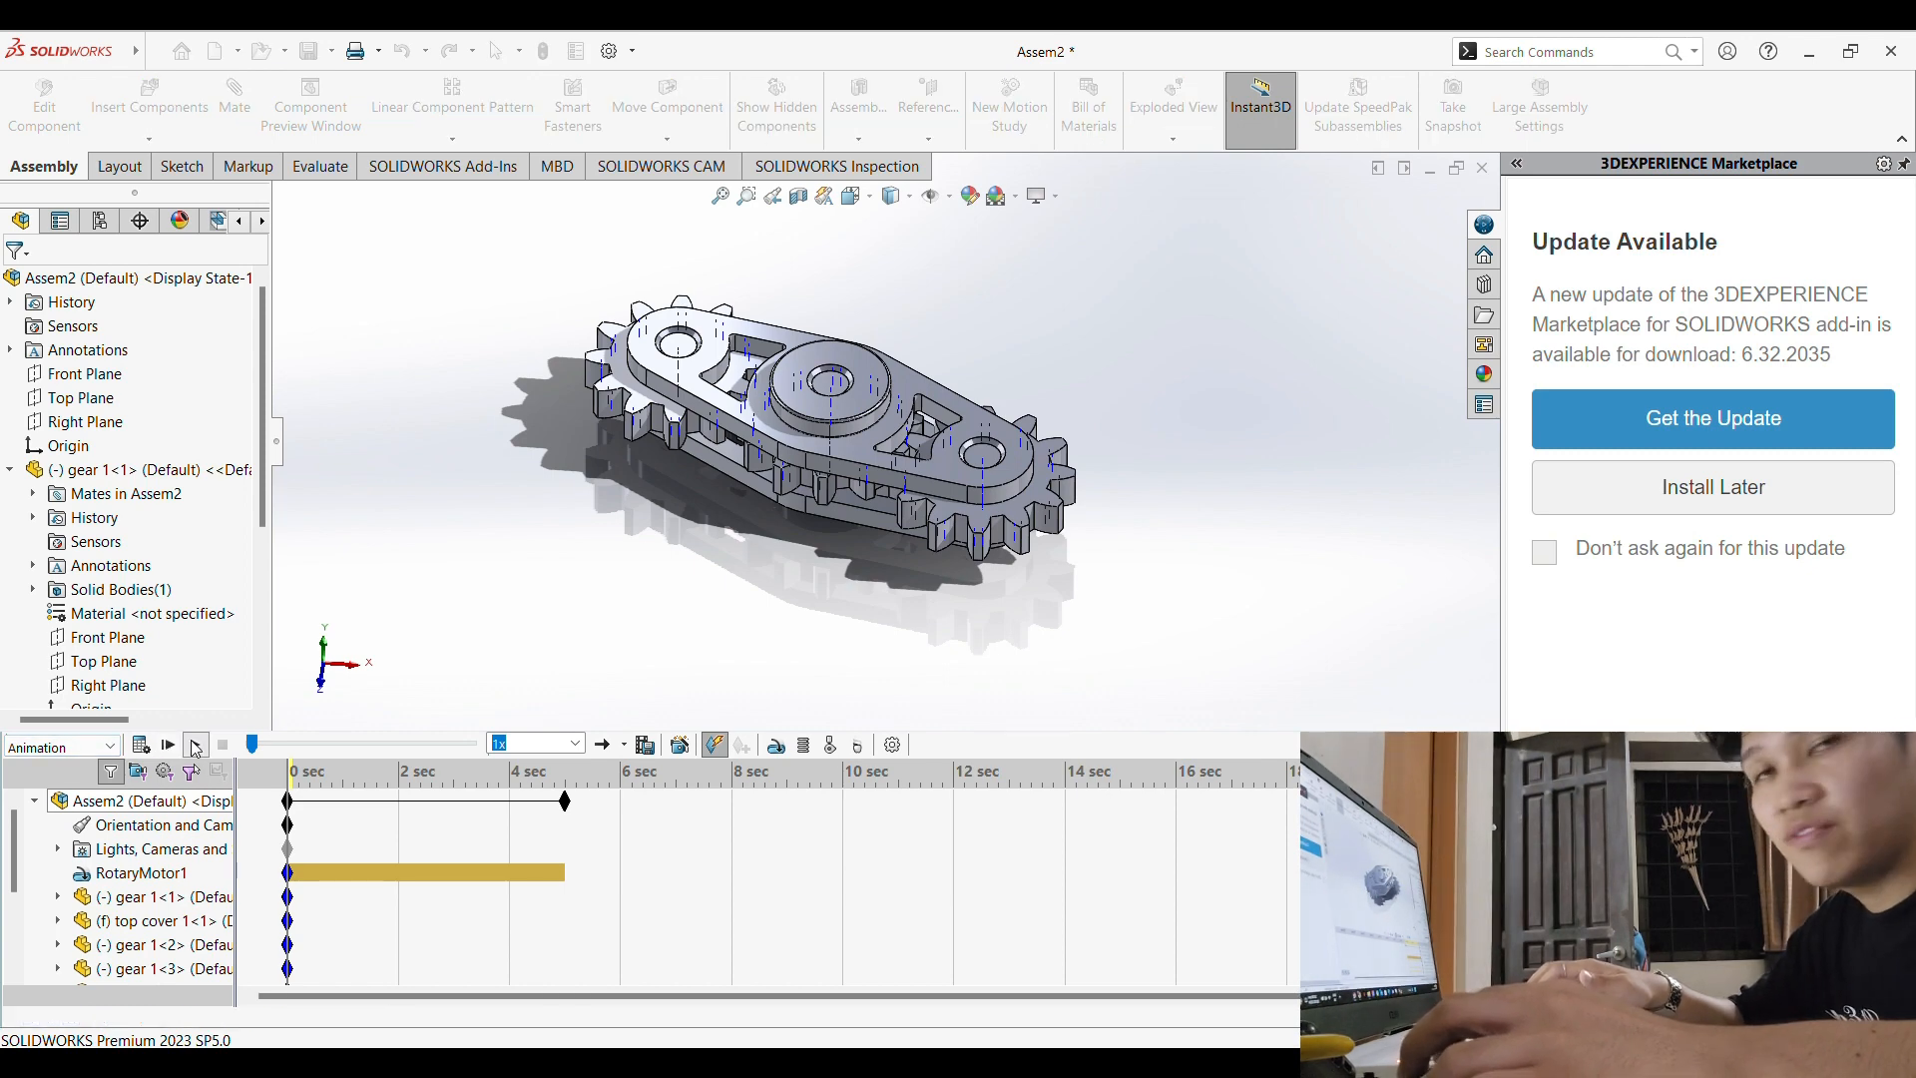